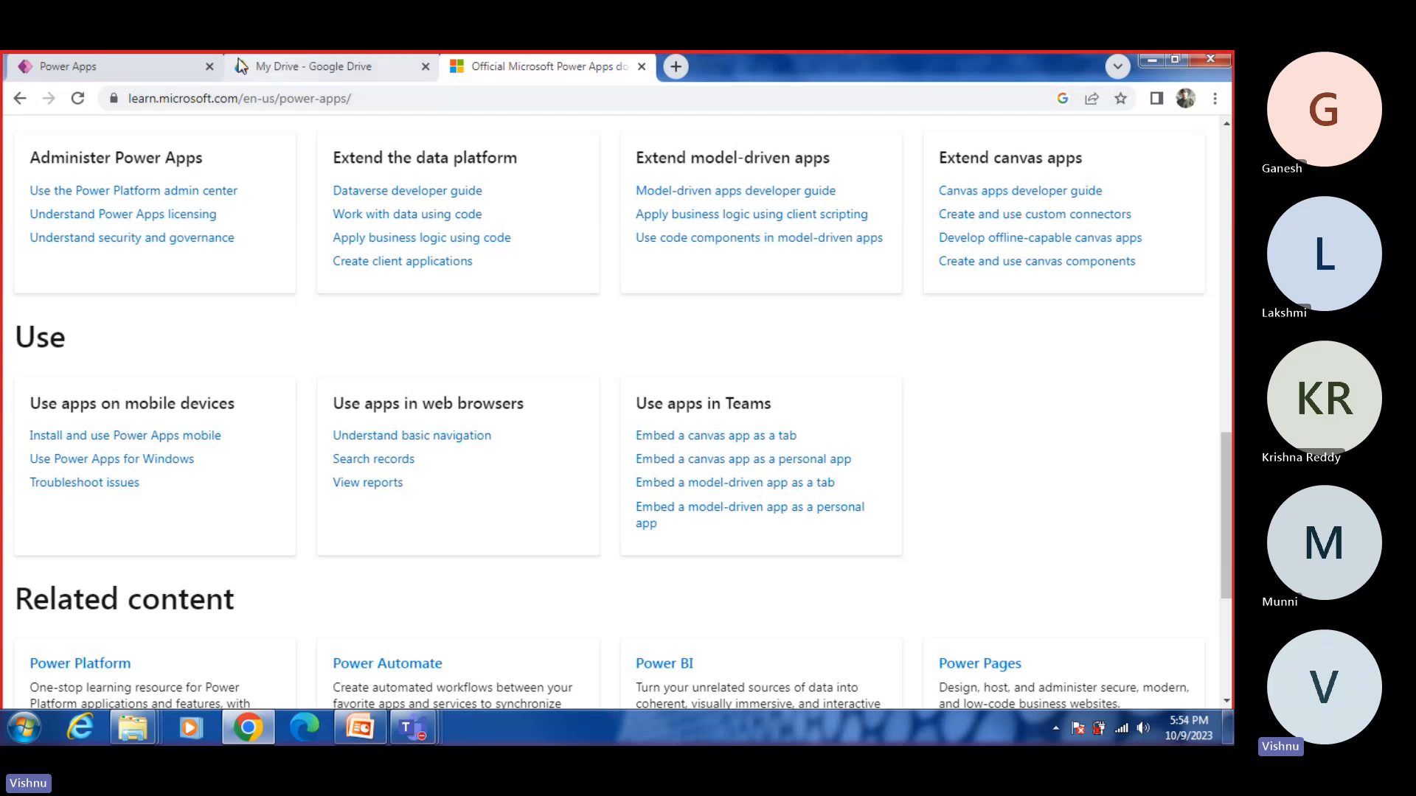
Step: Switch to the Power Apps page and sign out of the current account
left_click(168, 65)
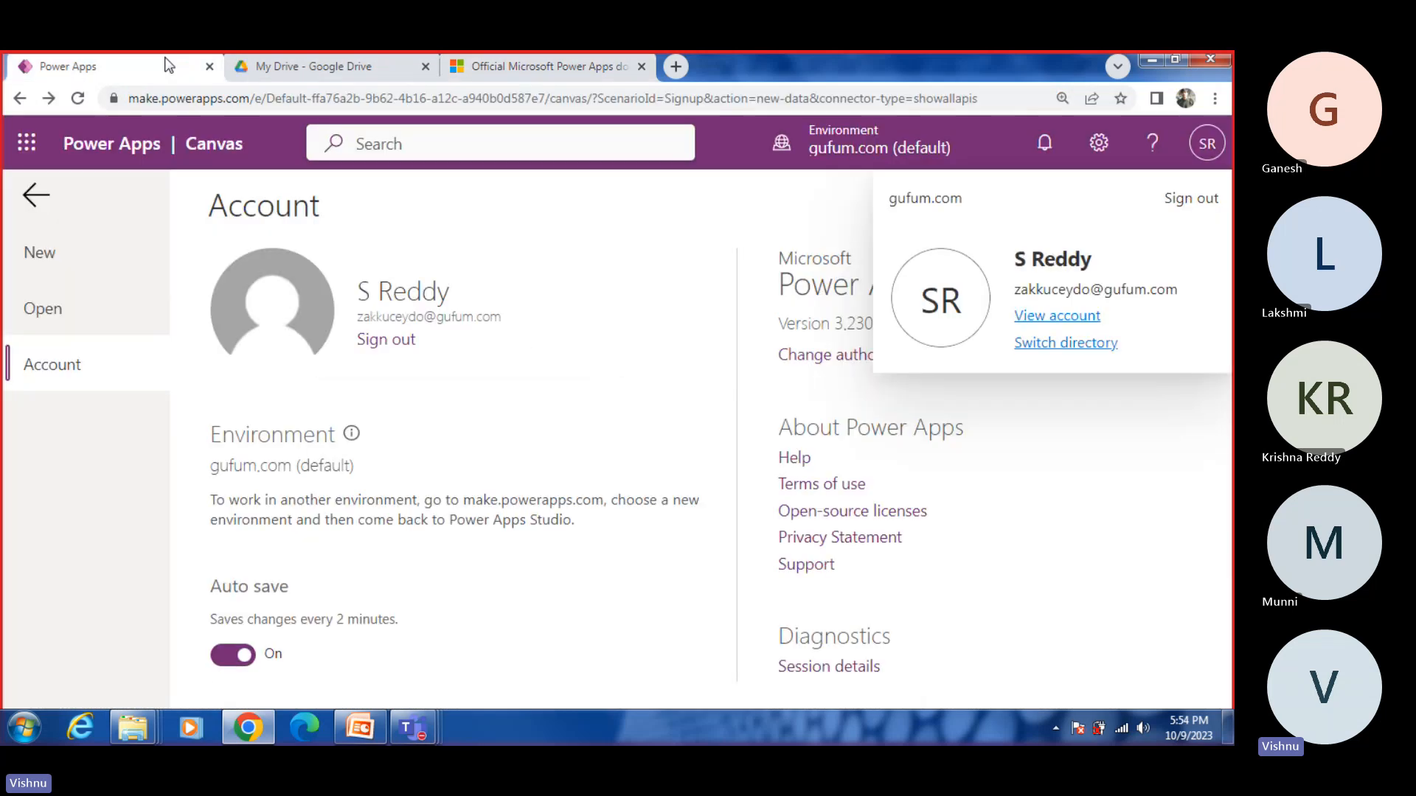
left_click(1177, 199)
left_click(705, 200)
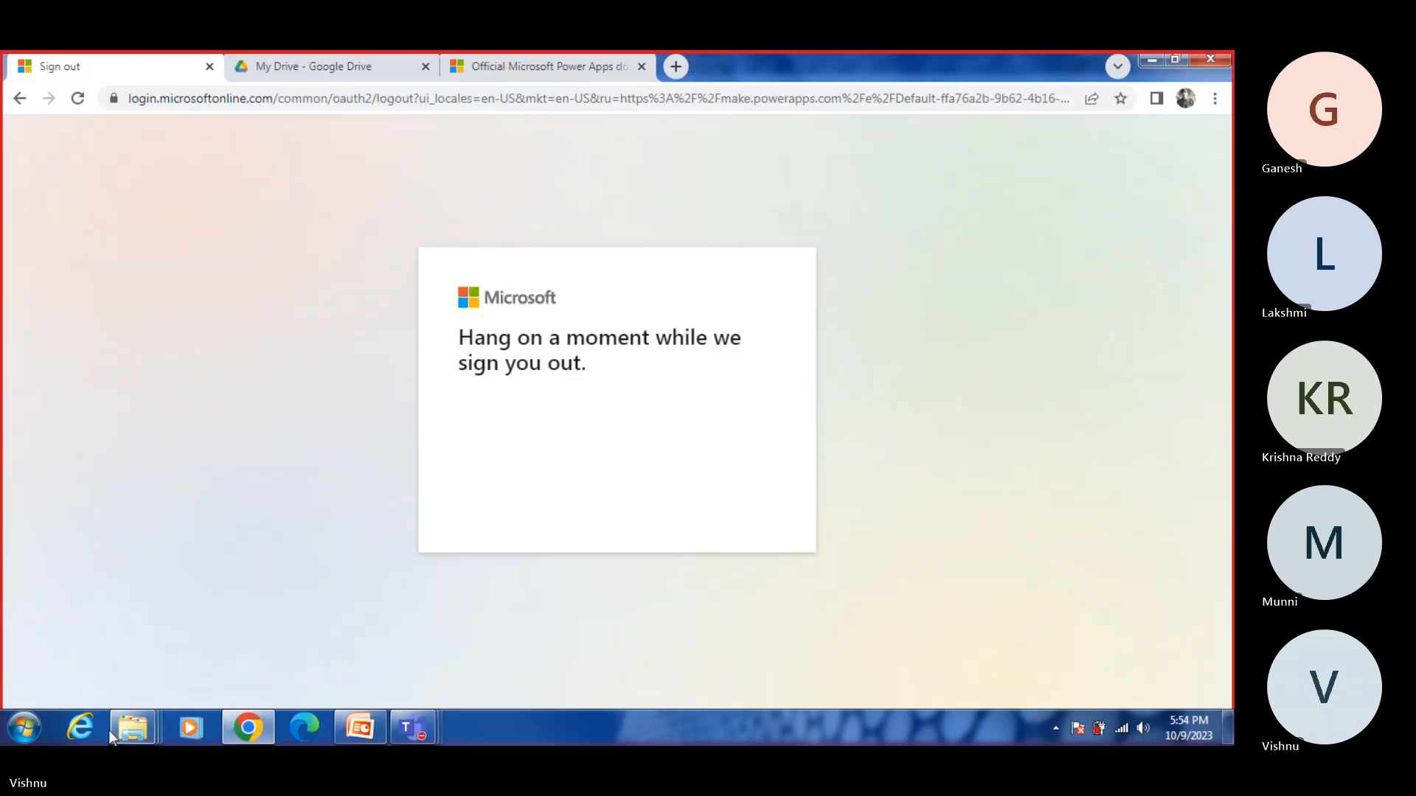
Step: Open a blank Notepad document, maximize its window and minimize it to return to the browser
left_click(28, 734)
left_click(68, 677)
type("n")
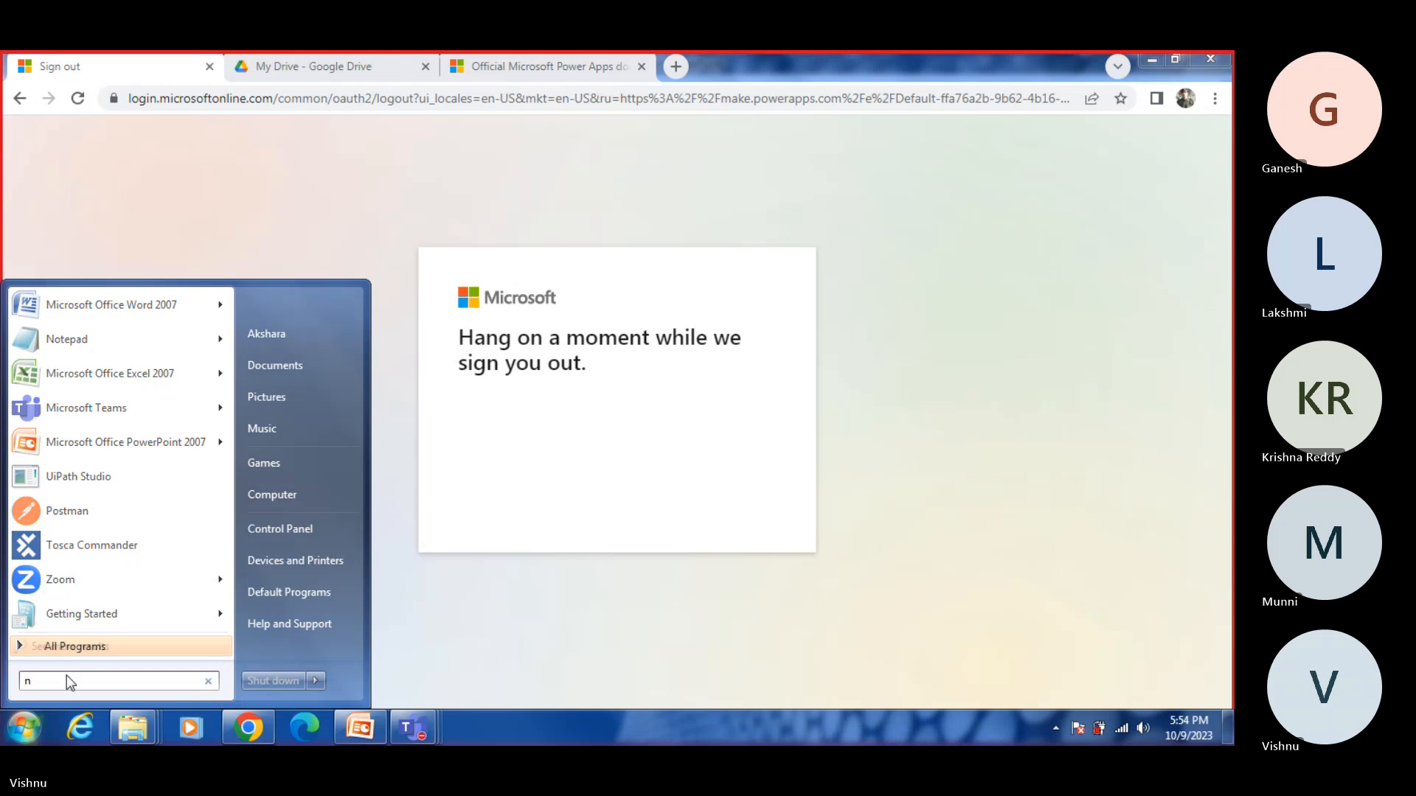
type("otepad")
key("Return")
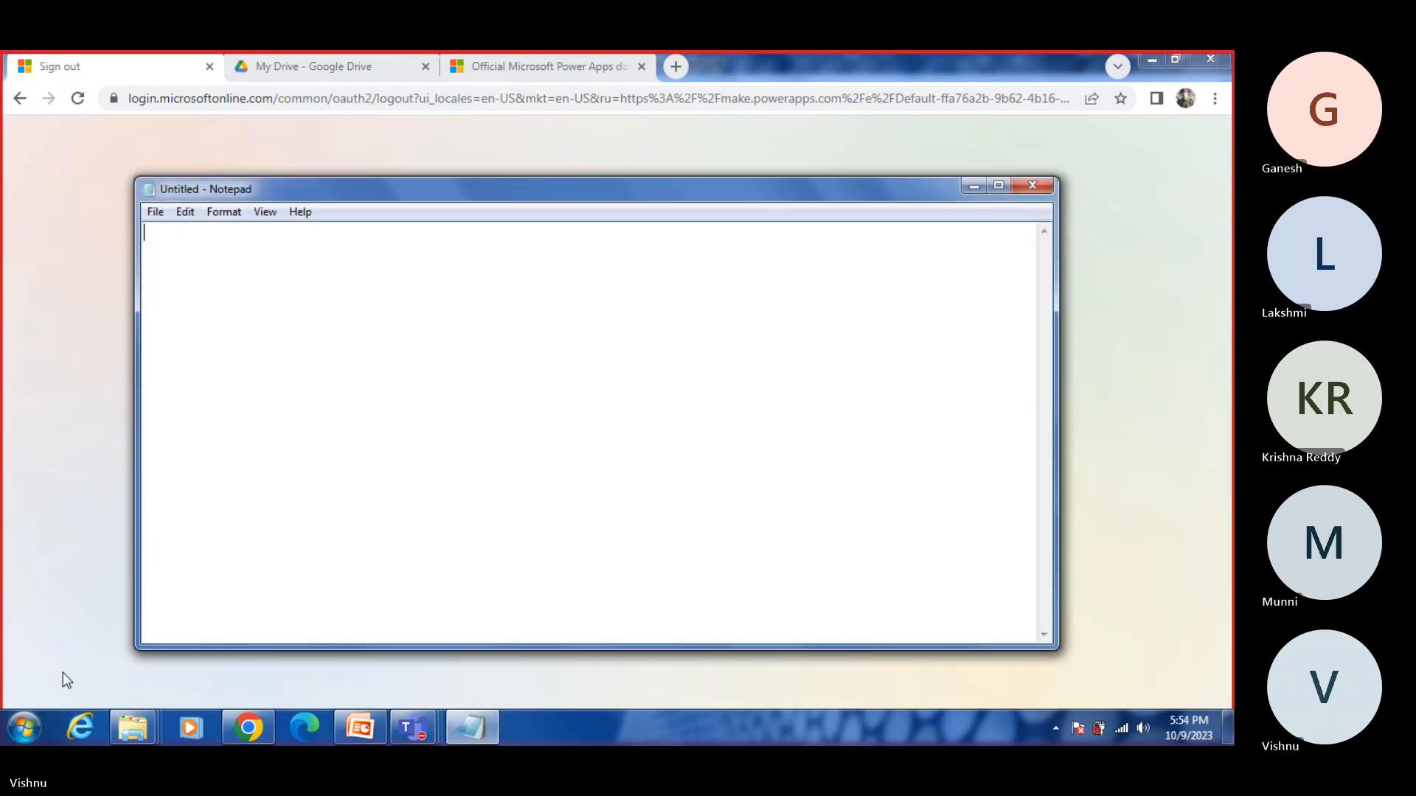
left_click(999, 187)
left_click(1153, 59)
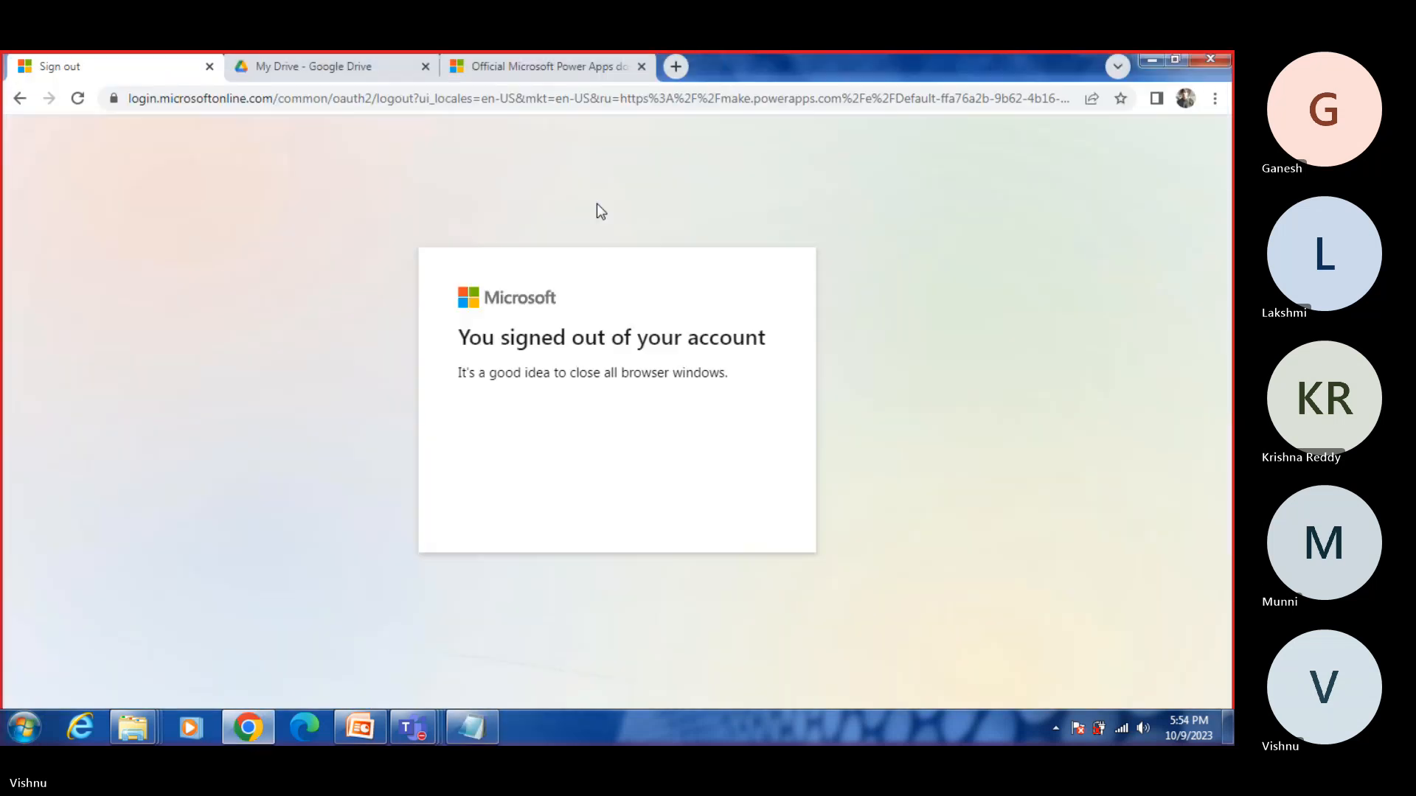
Step: Open tempail.com/en/ in a new browser tab and select the generated temporary email address
left_click(480, 65)
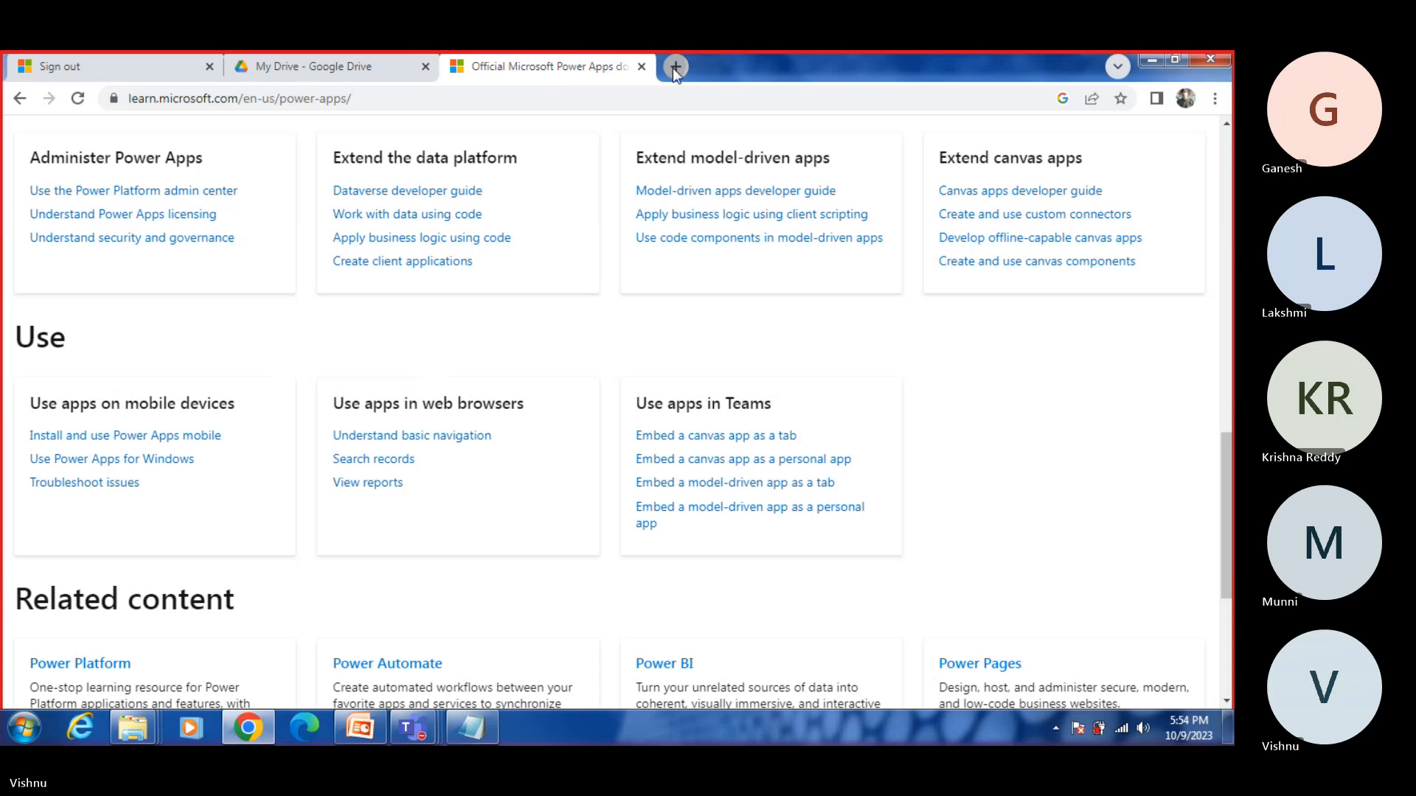
left_click(674, 66)
type("tempail.com/en/")
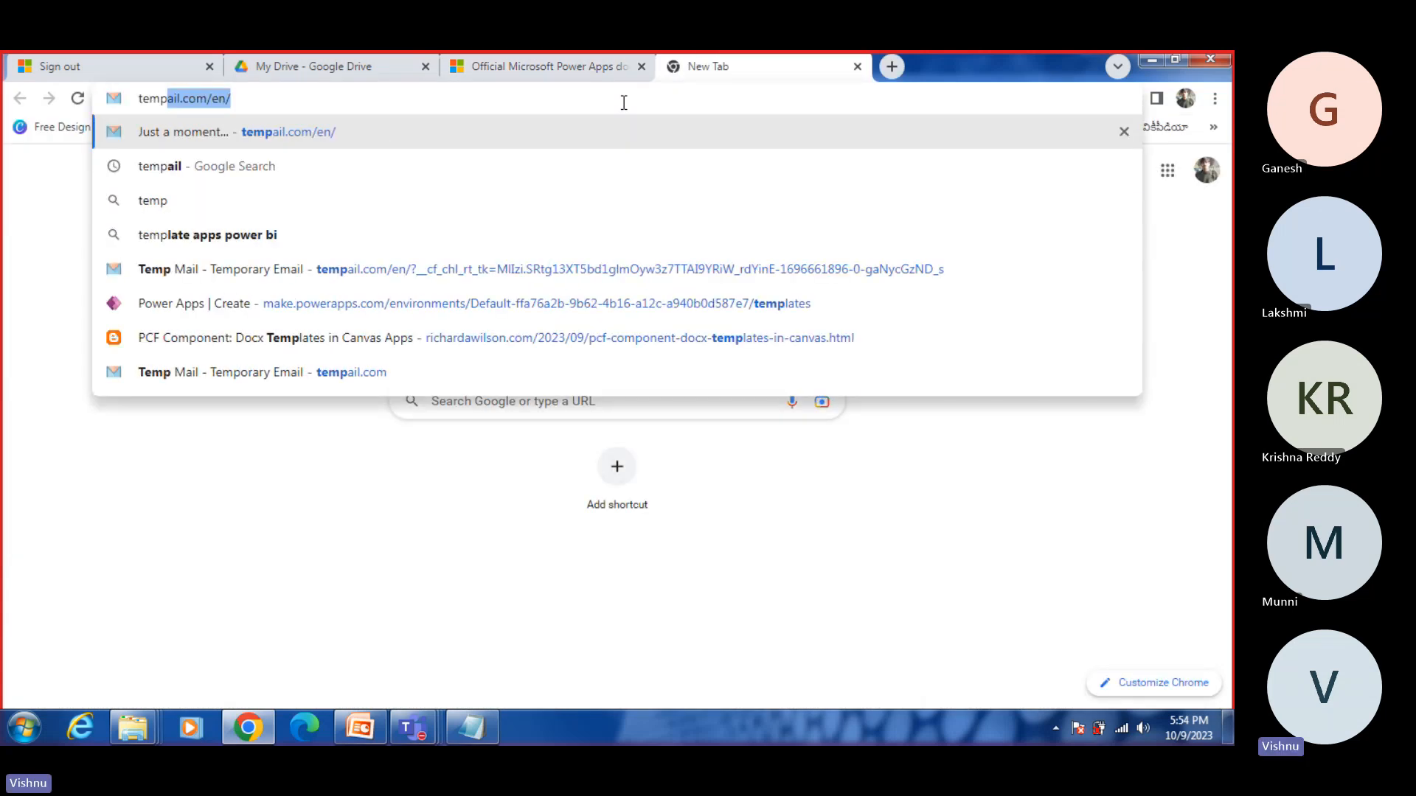
key("Return")
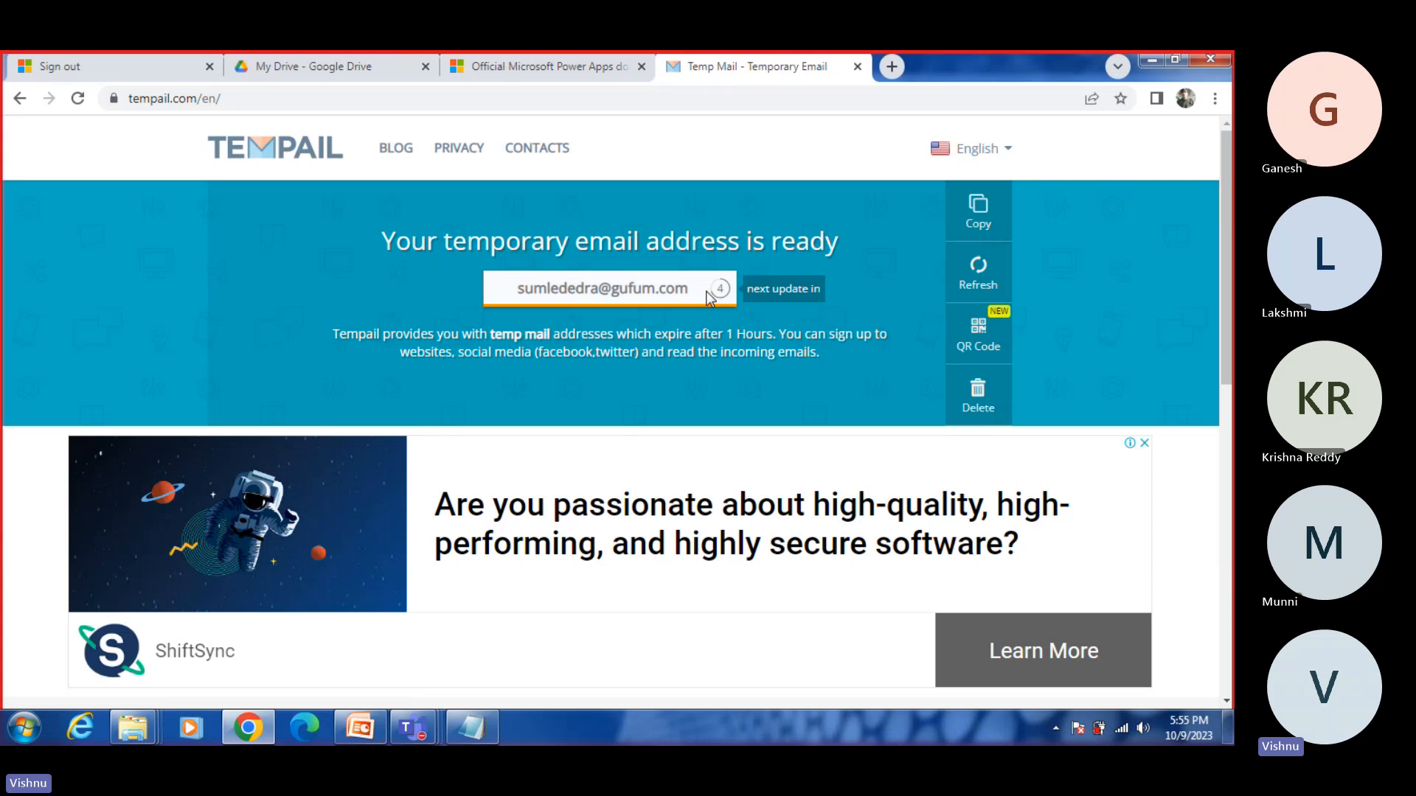
left_click_drag(701, 292, 516, 291)
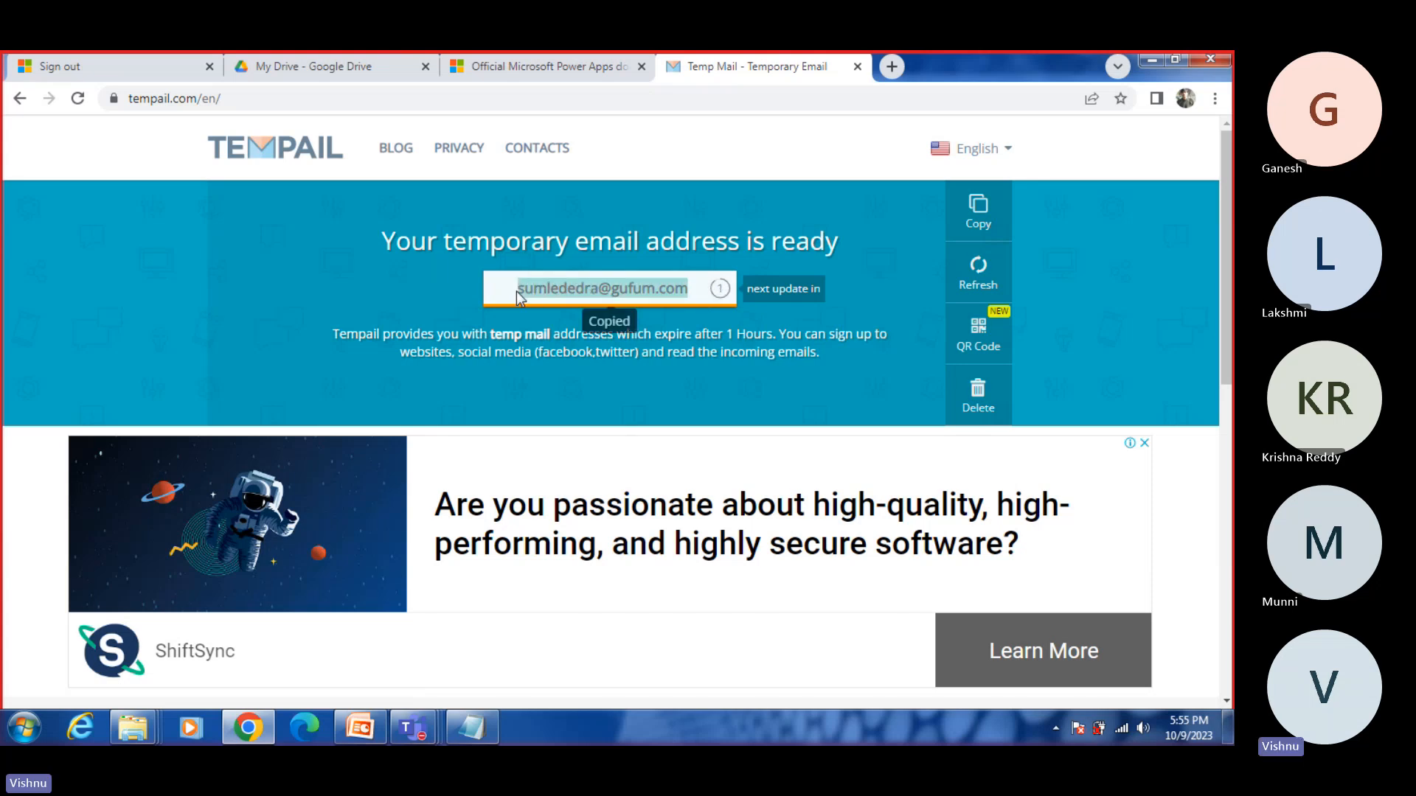
Step: Copy the tempail.com/en/ page link and post it in the Teams meeting chat
left_click(275, 99)
key("ctrl+c")
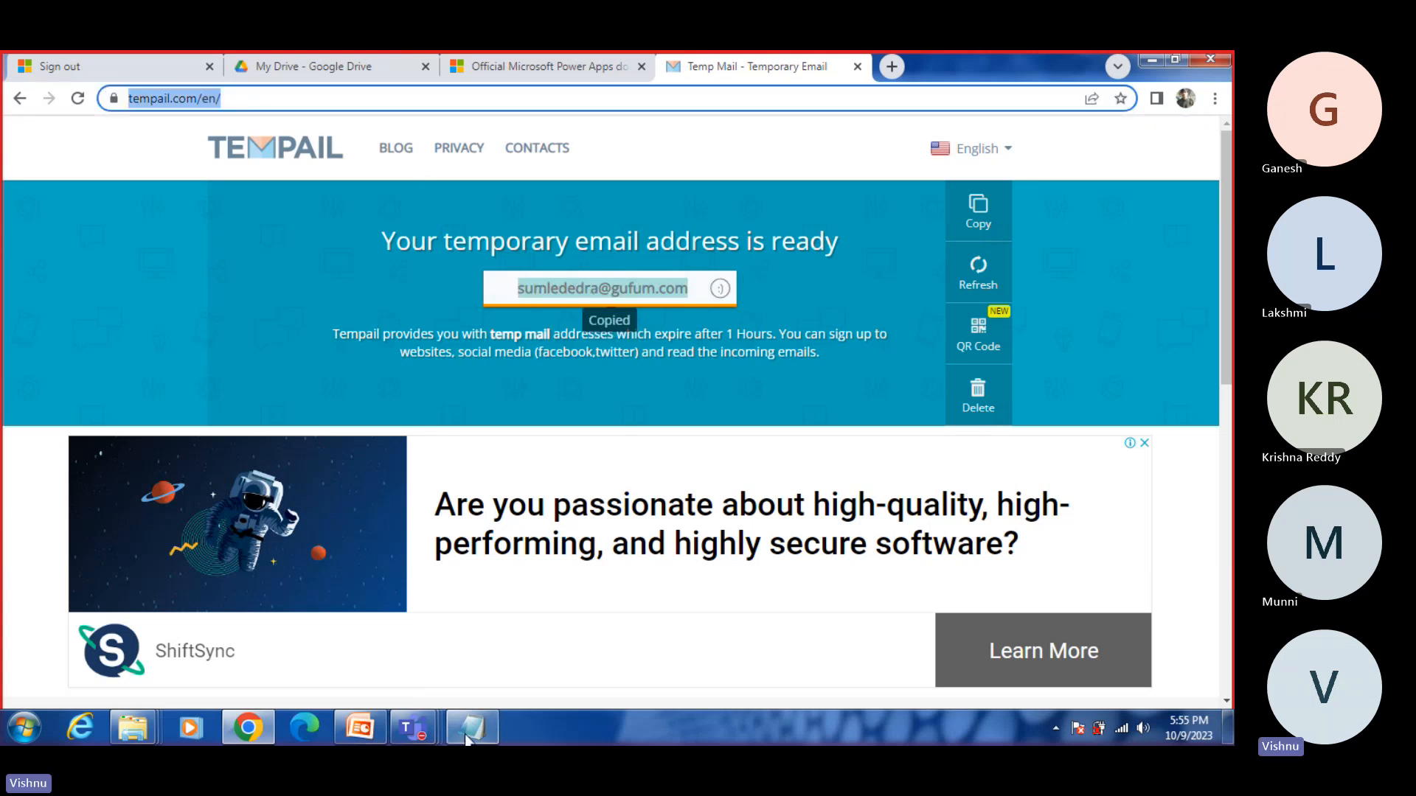
left_click(413, 728)
left_click(607, 617)
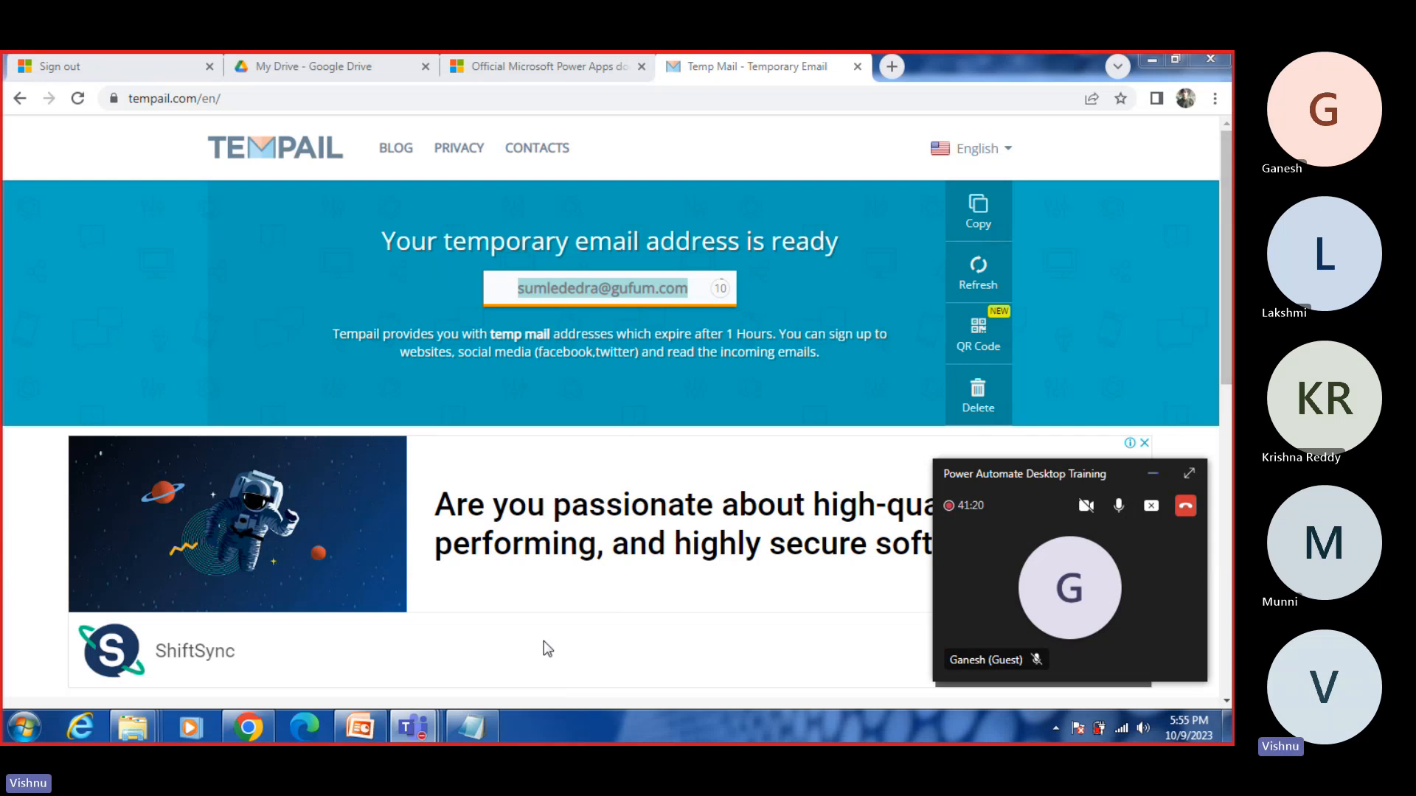
left_click(422, 725)
left_click(442, 643)
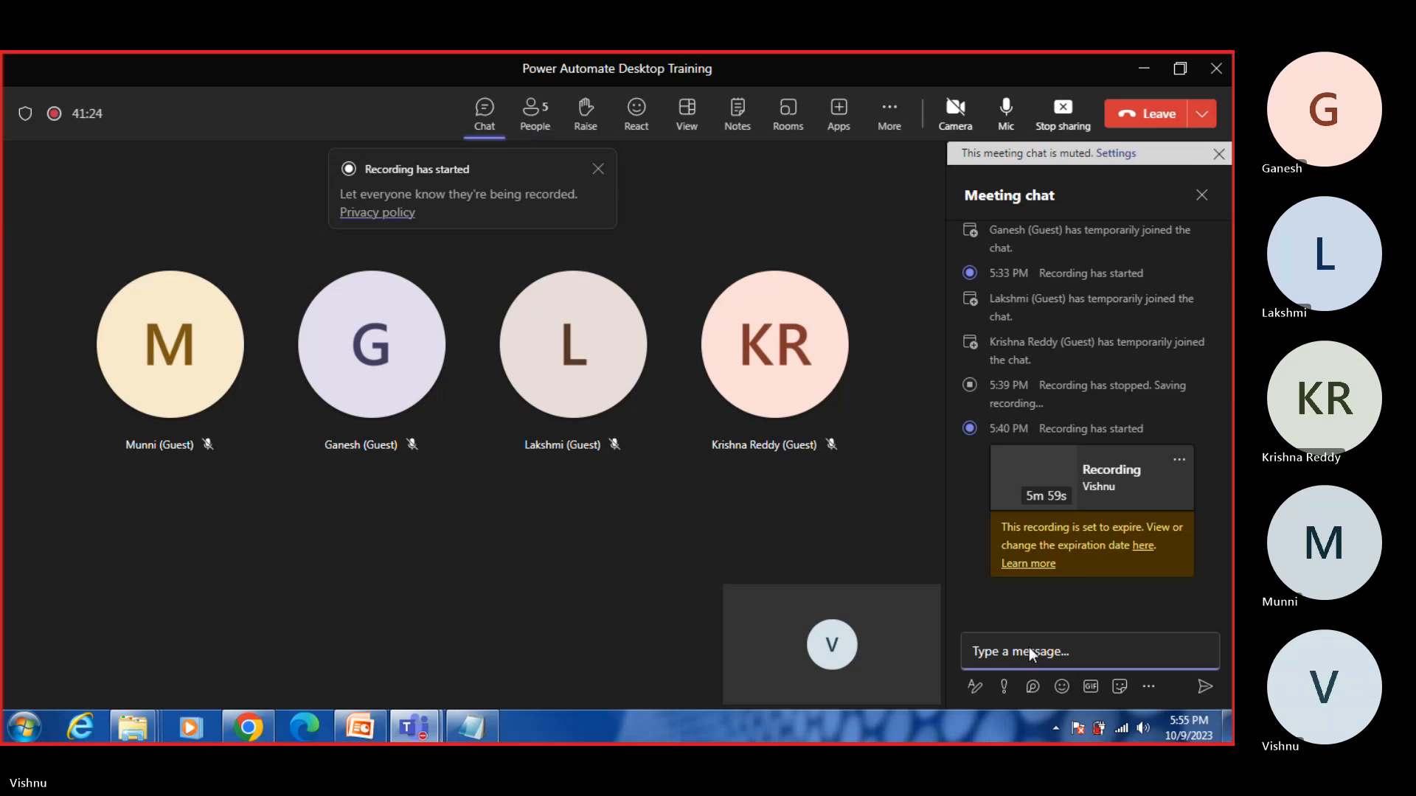
left_click(1022, 648)
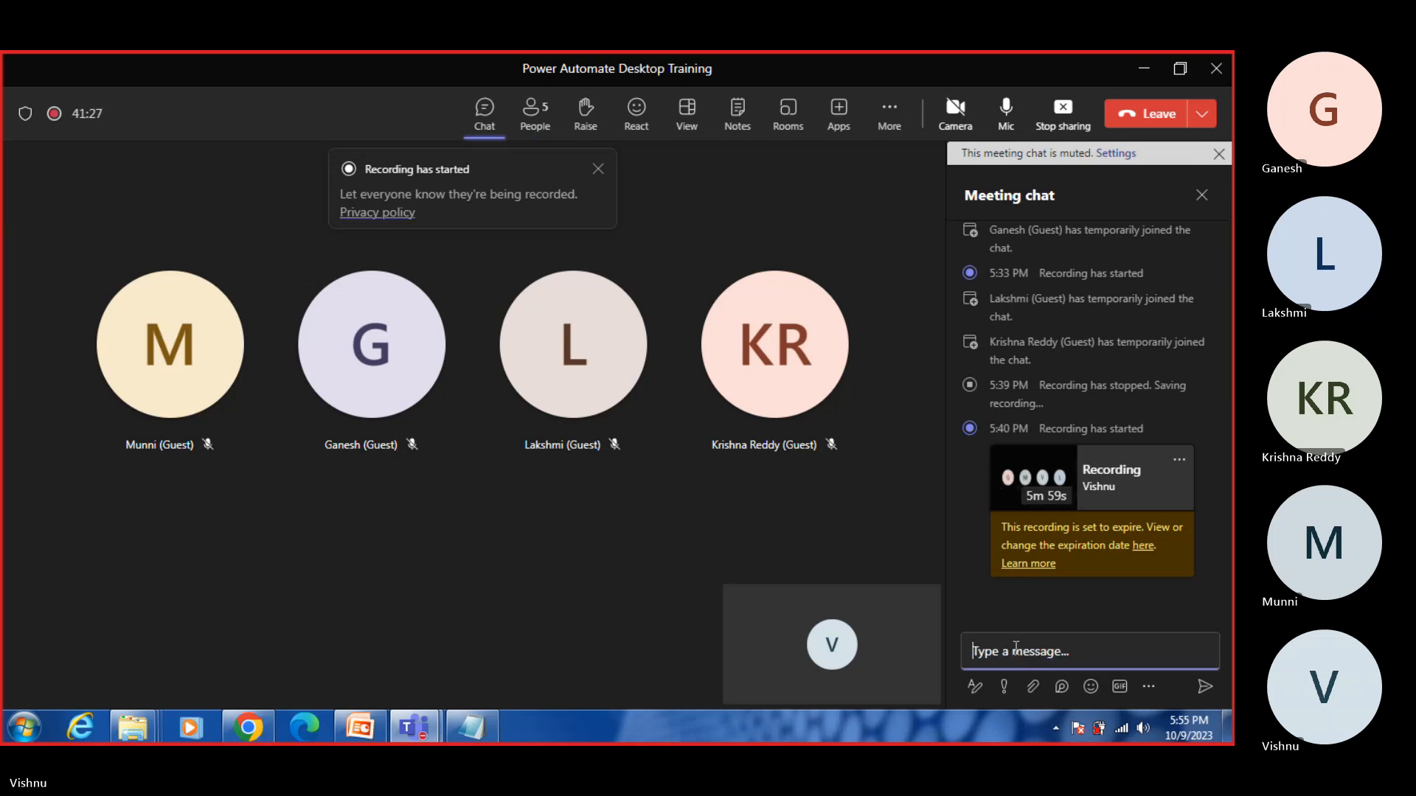
key("ctrl+v")
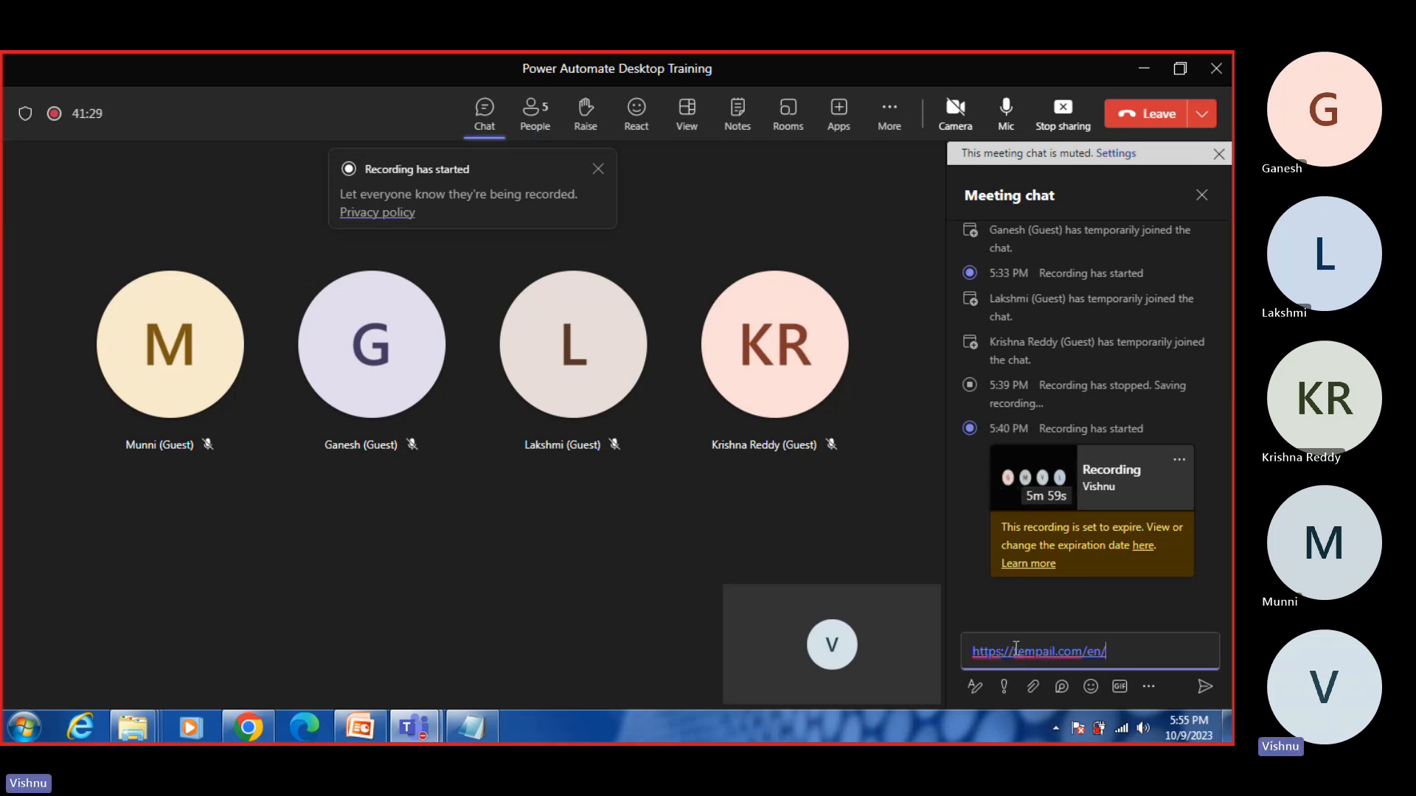
key("Return")
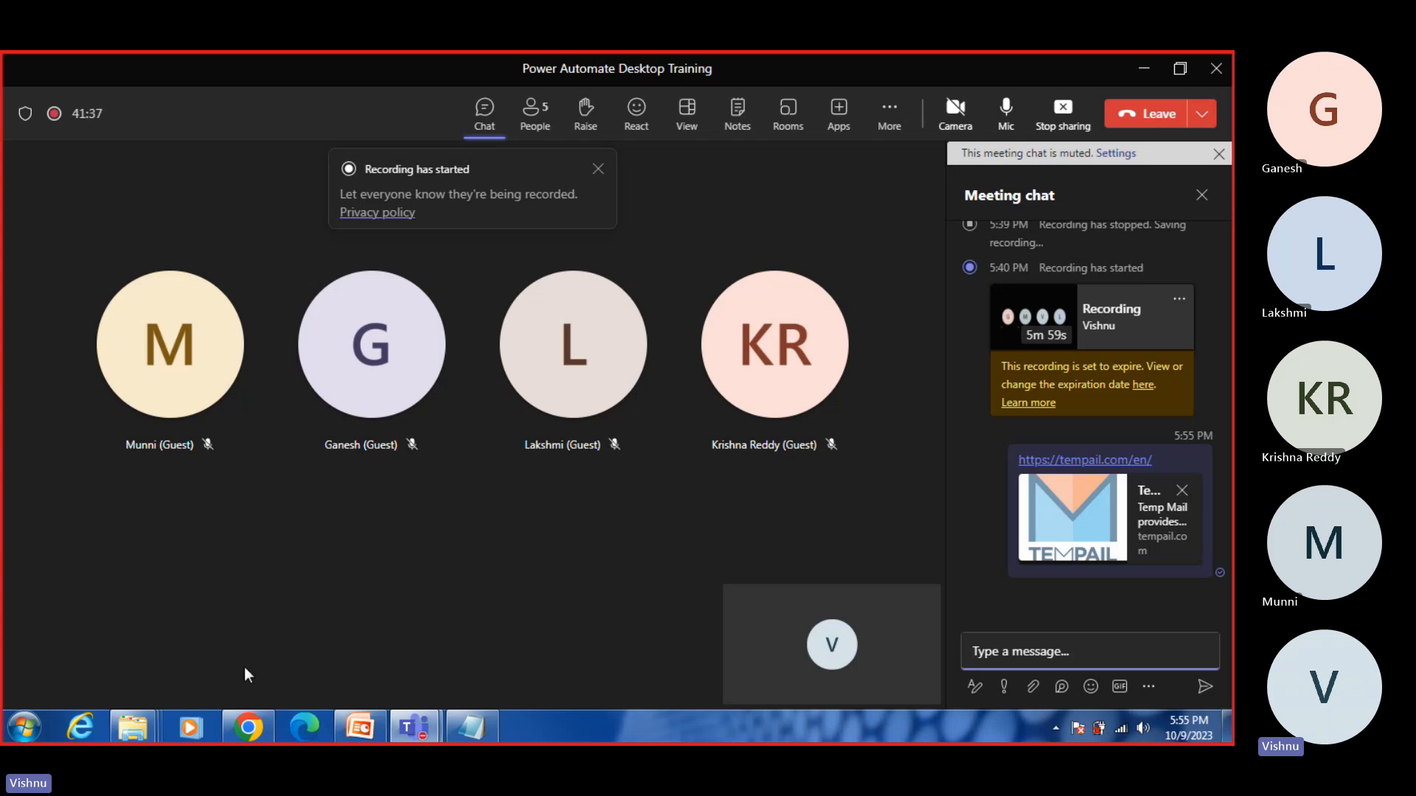
Step: Return to Chrome and copy the temporary email address from the Tempail page
left_click(251, 729)
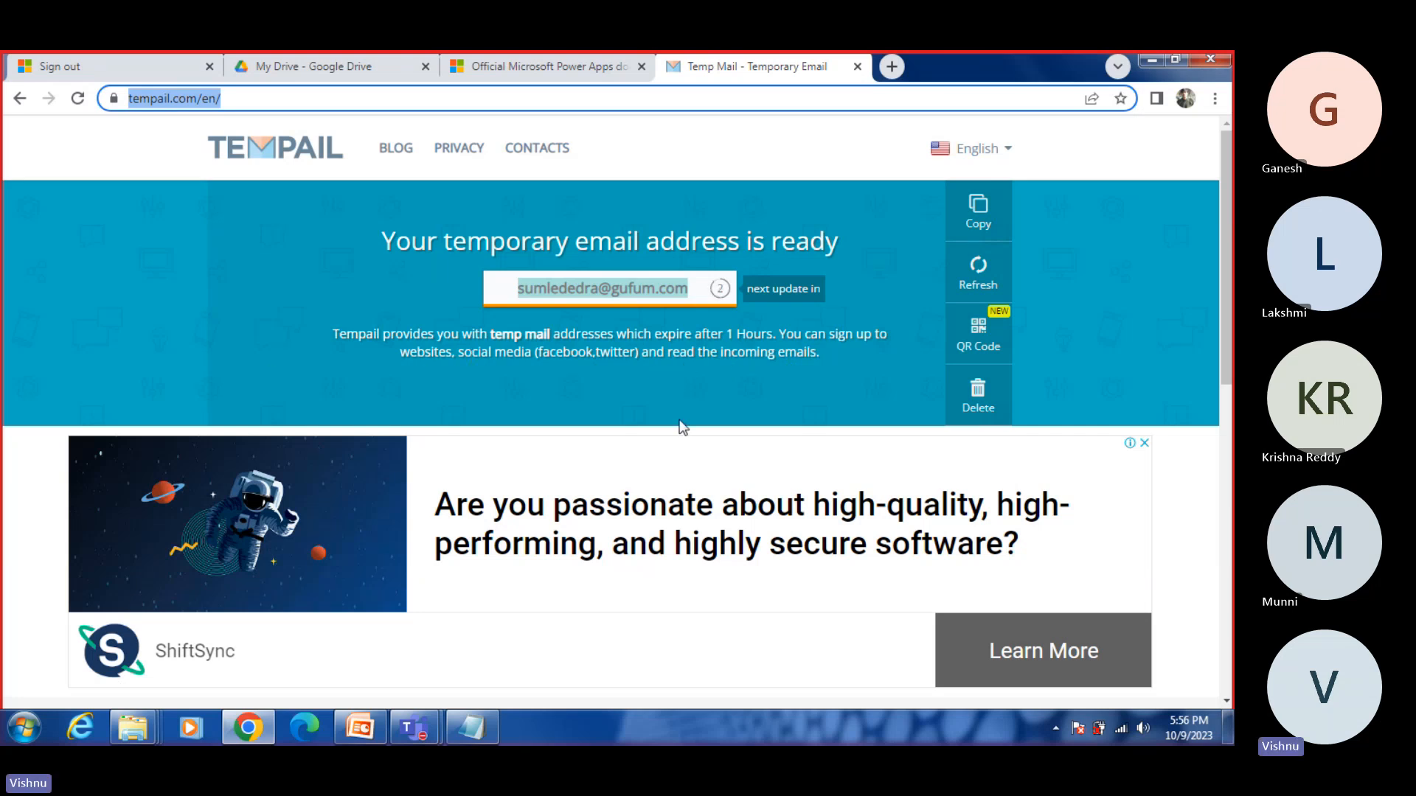
scroll(677, 424, "down", 4)
scroll(674, 428, "up", 4)
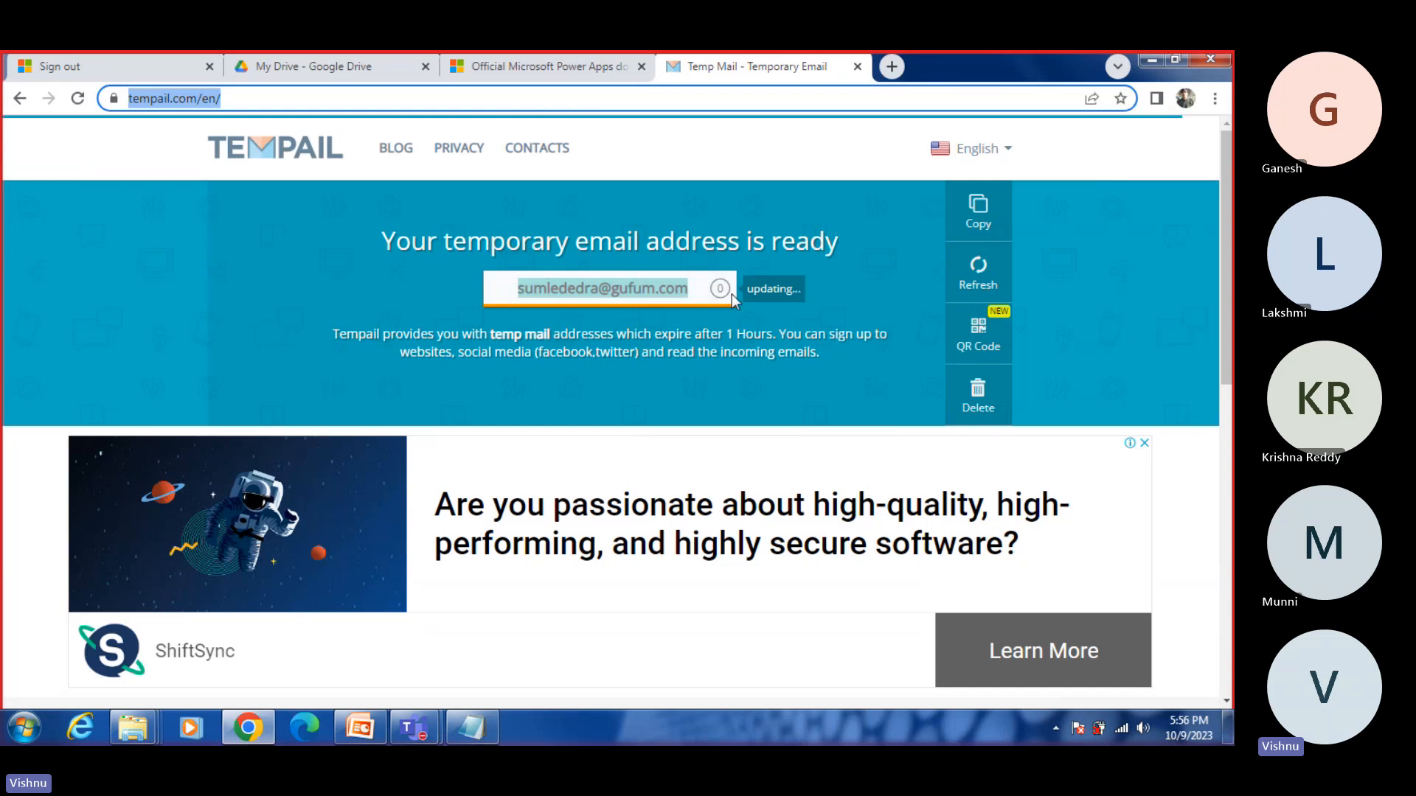
right_click(660, 292)
left_click(694, 306)
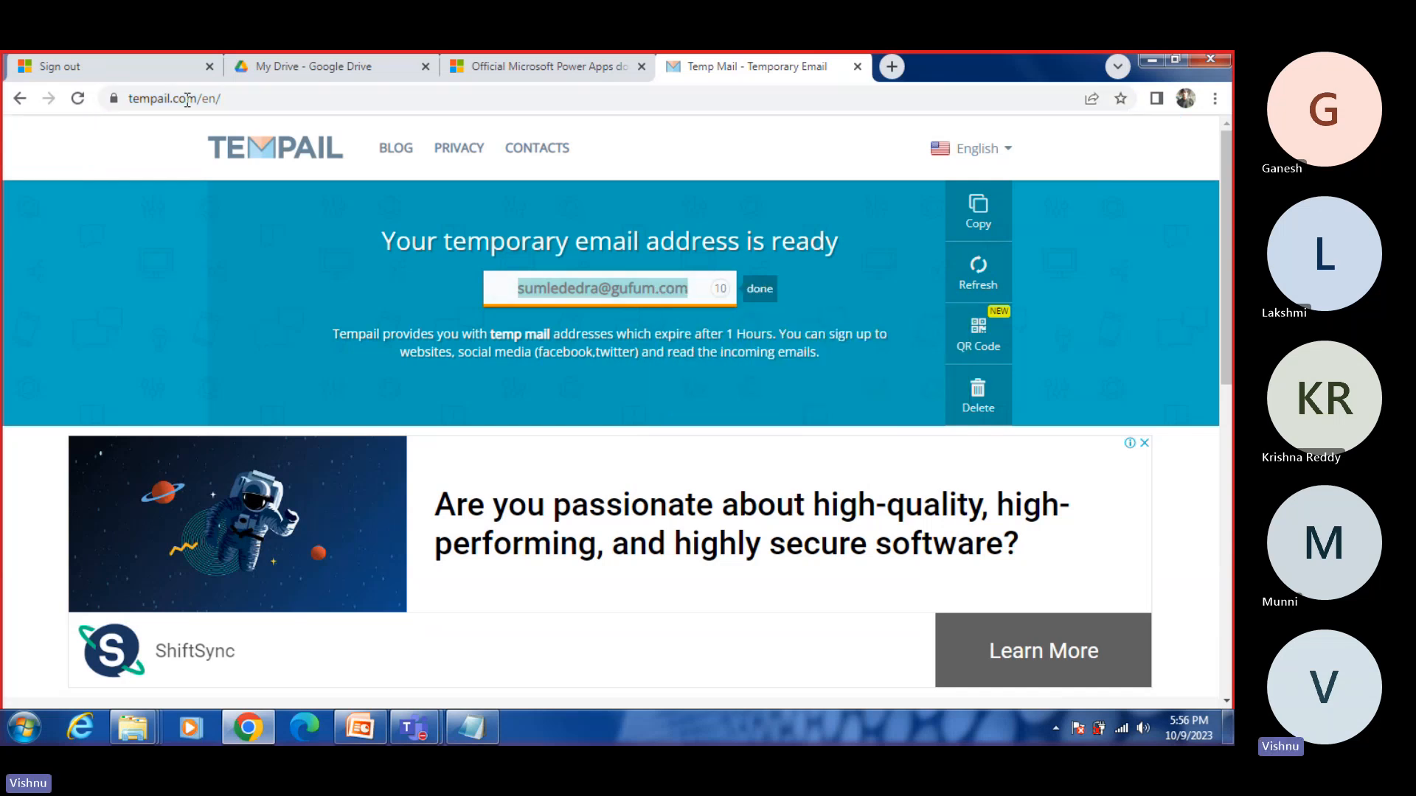
Step: Close the signed-out page, search for "microsoft account login" in a new tab and open the Microsoft account page from the results
left_click(140, 68)
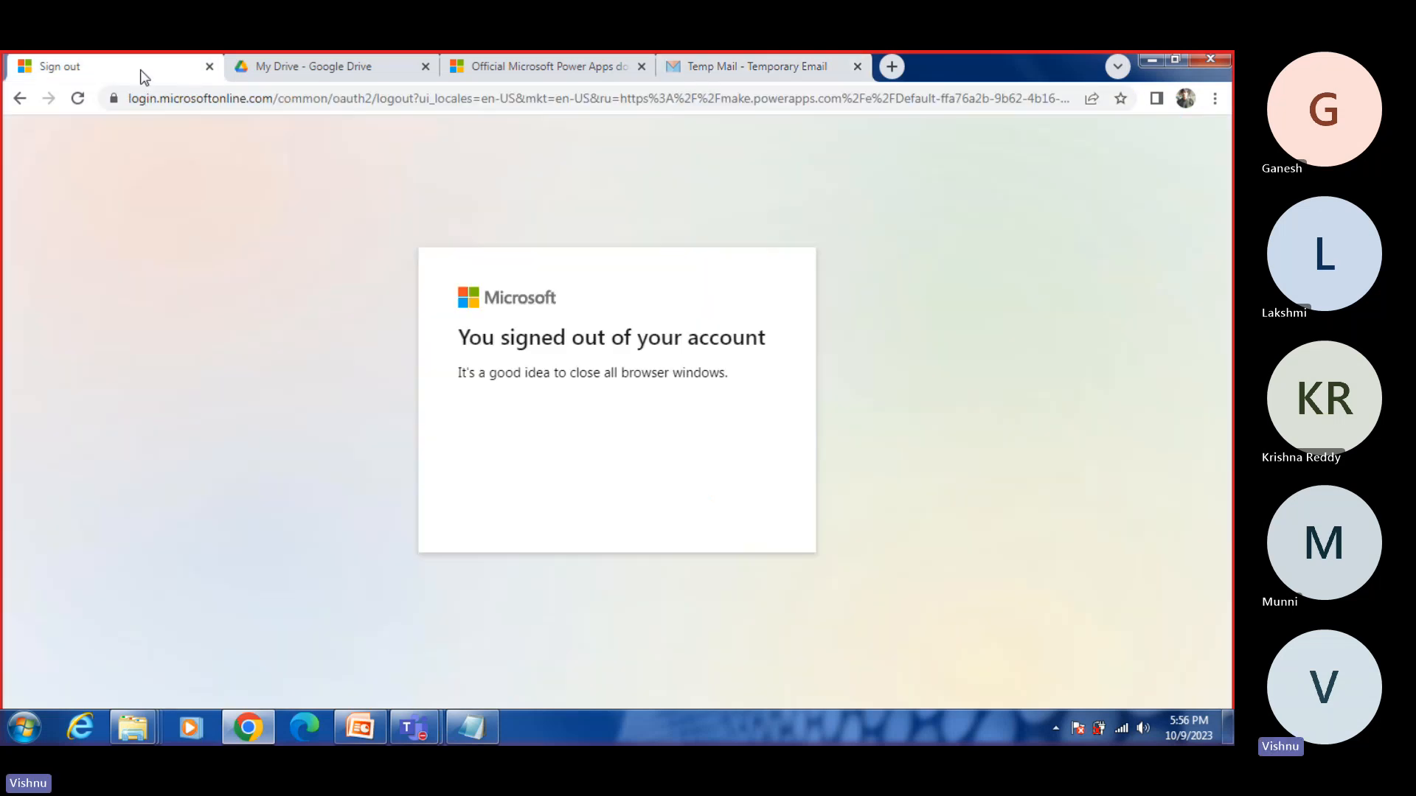
left_click(209, 67)
left_click(675, 66)
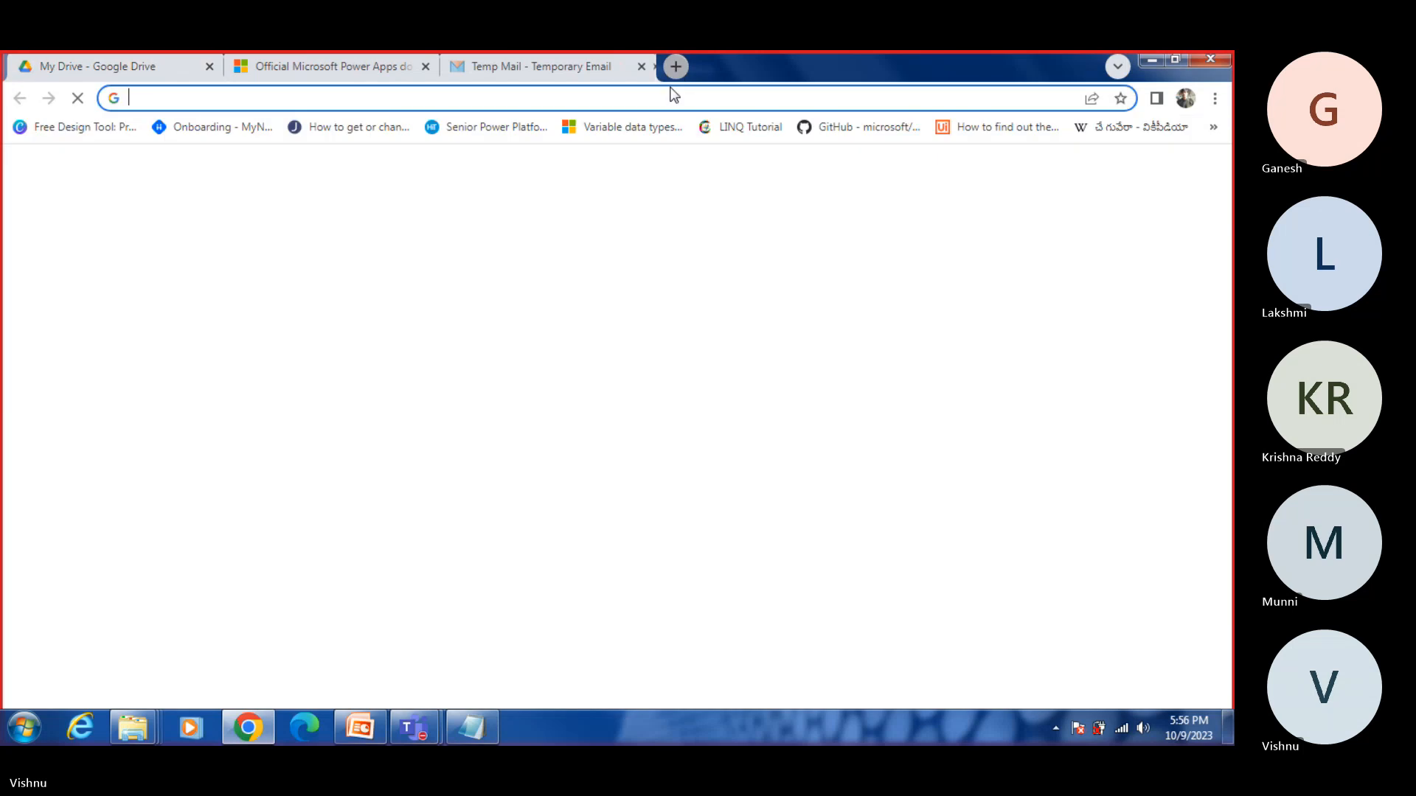
left_click(656, 100)
type("microsoft account login")
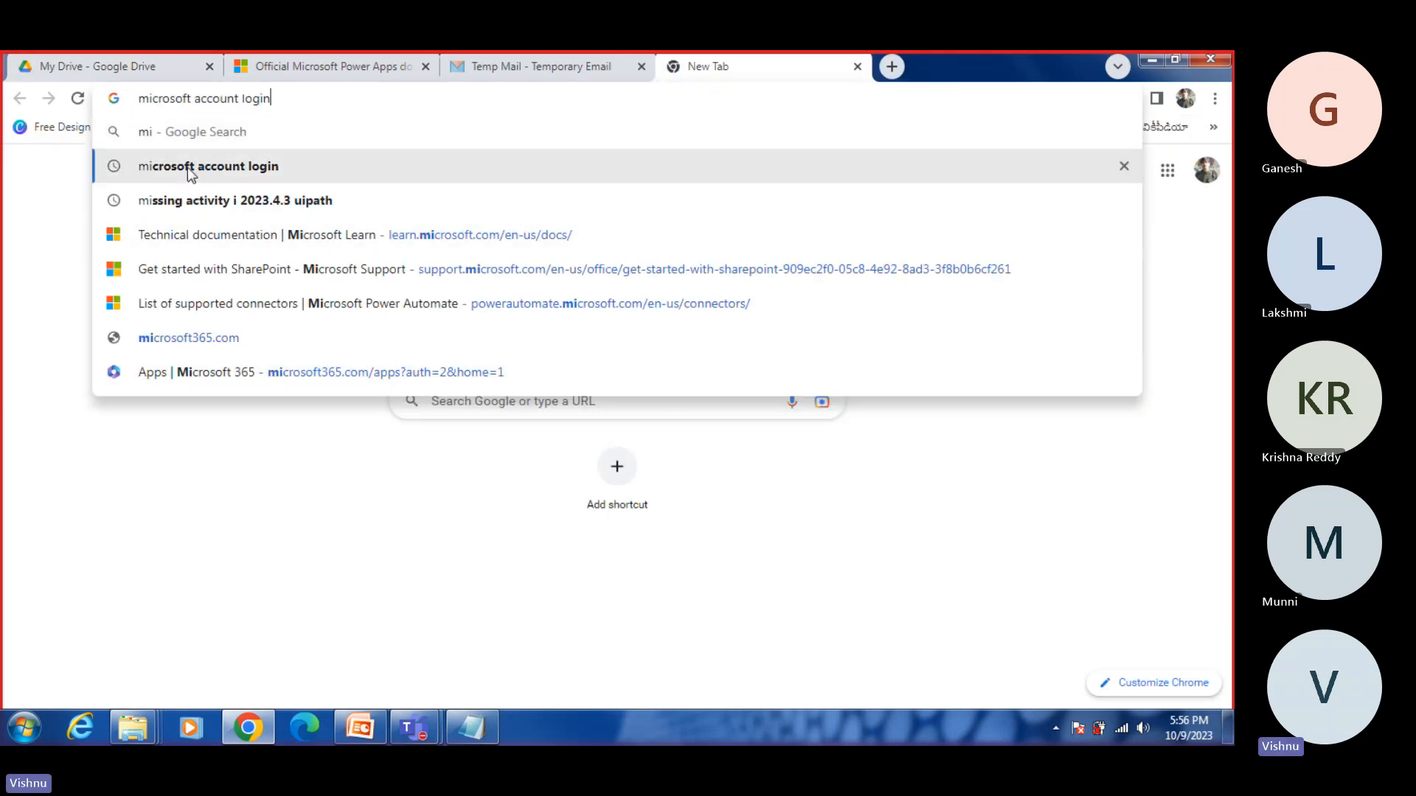
left_click(187, 166)
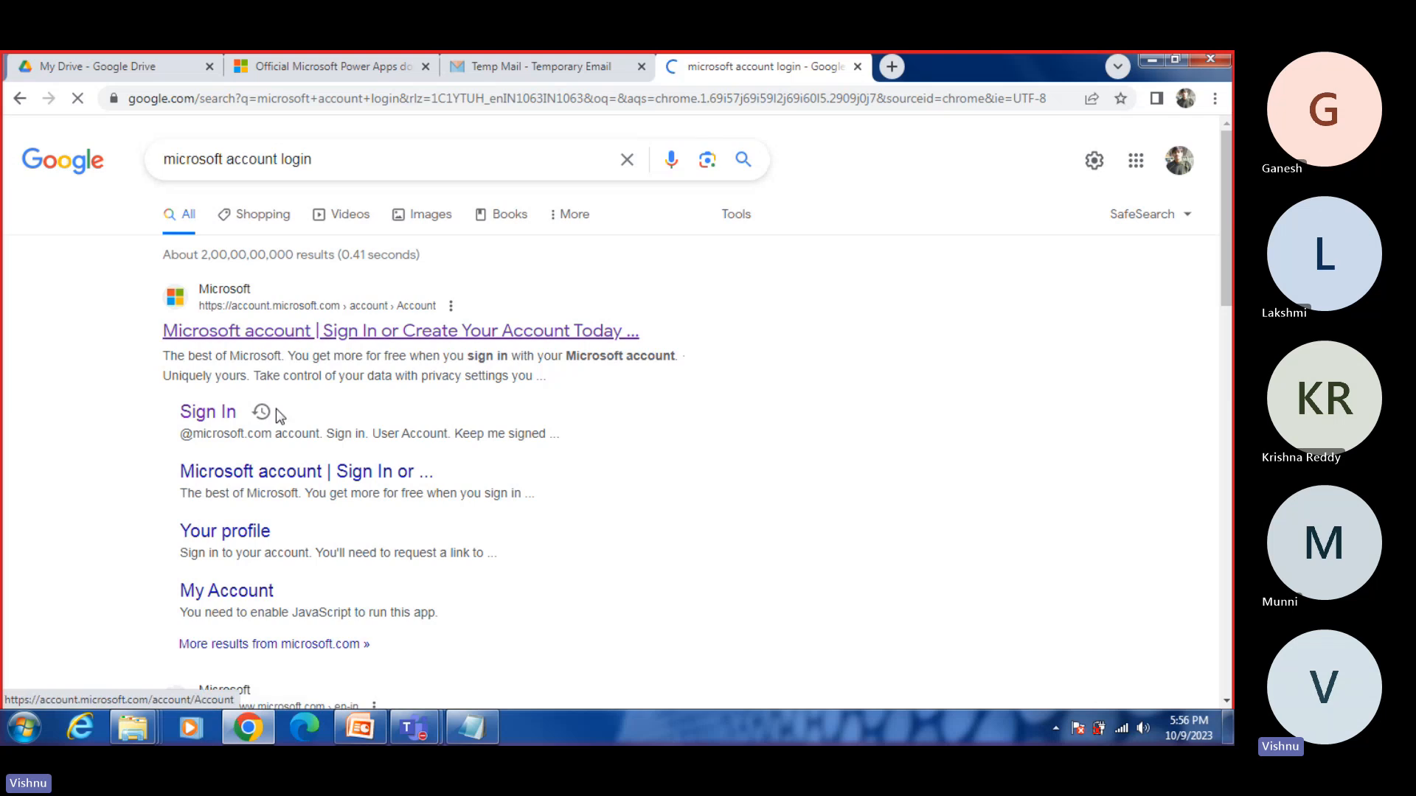
left_click(243, 471)
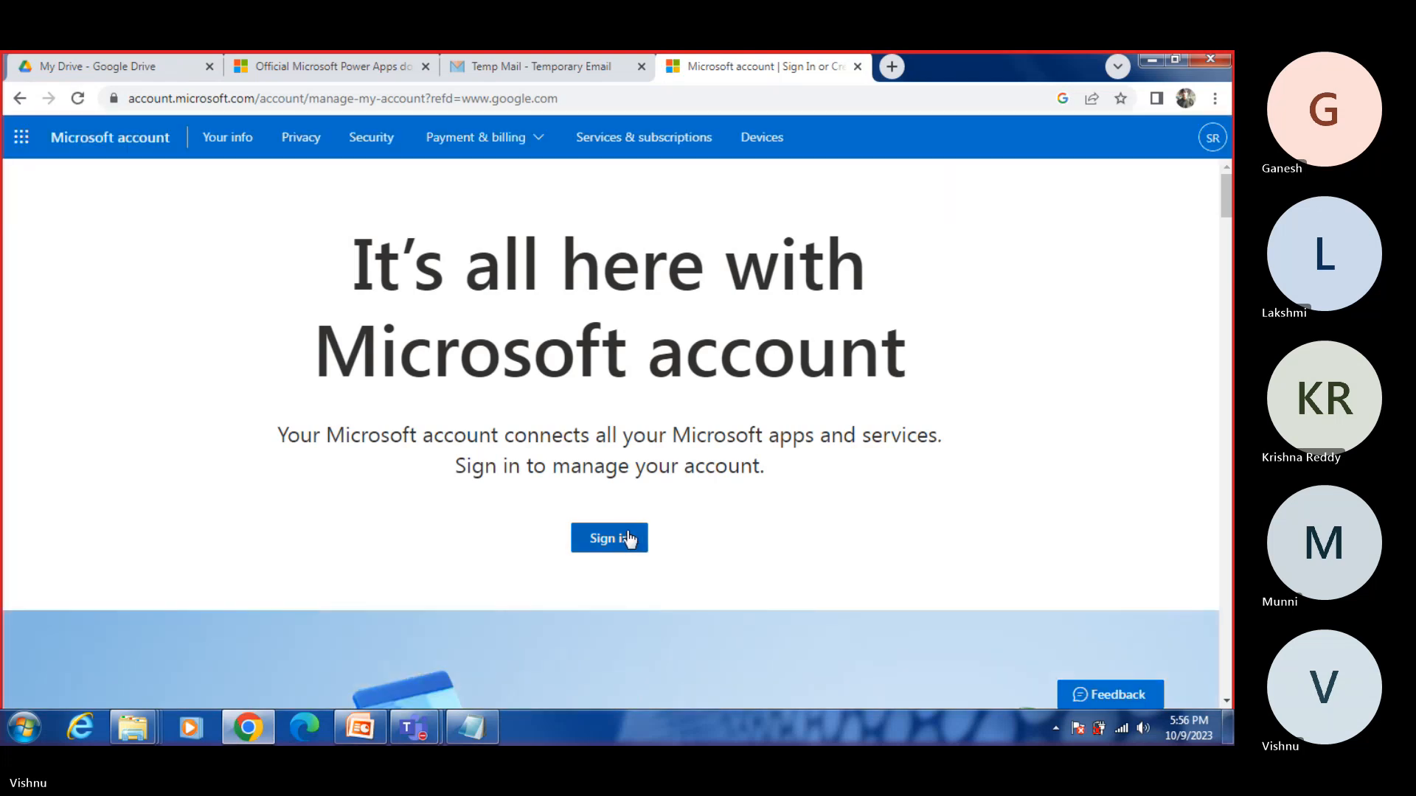
Step: Sign out of the personal Microsoft account and head back to account.microsoft.com
left_click(1208, 138)
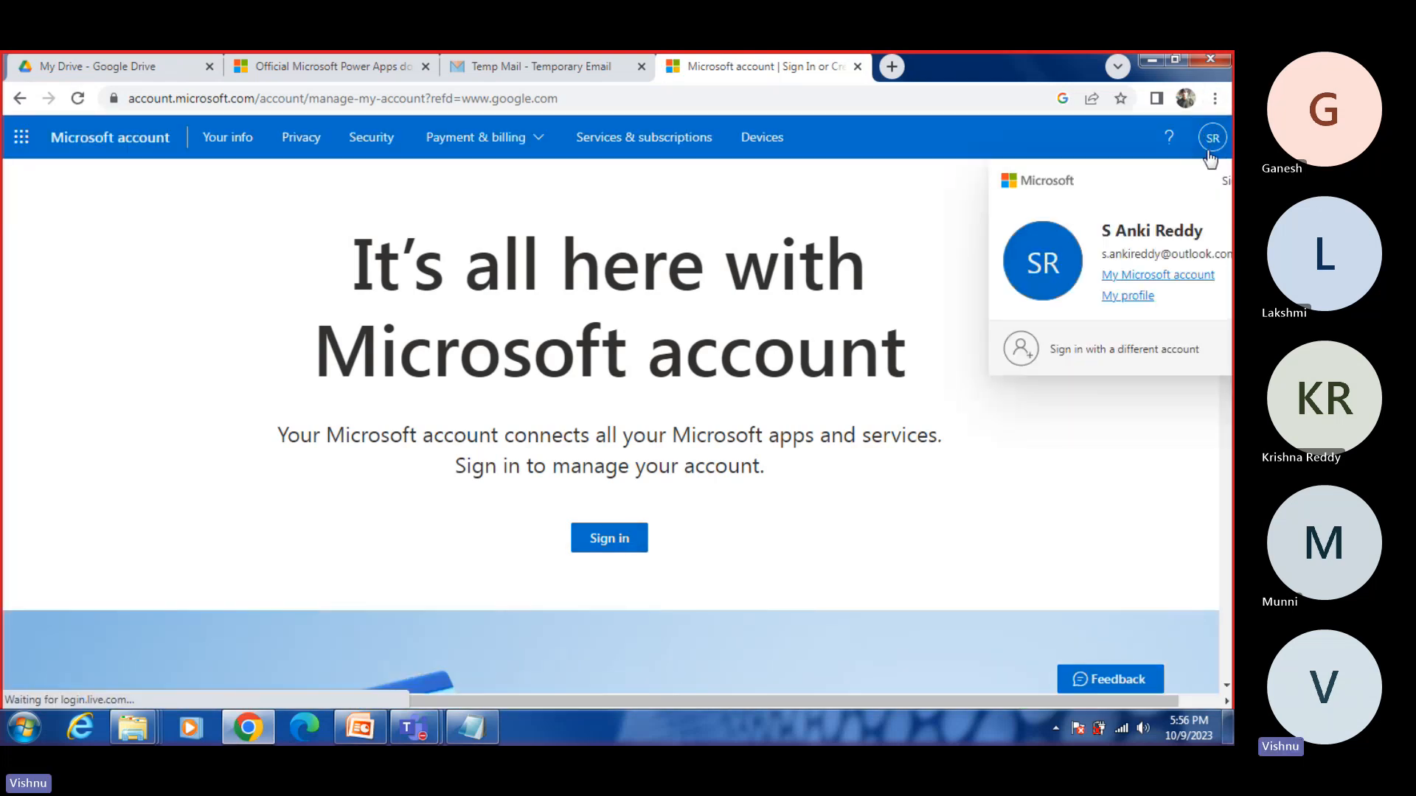
left_click(1189, 184)
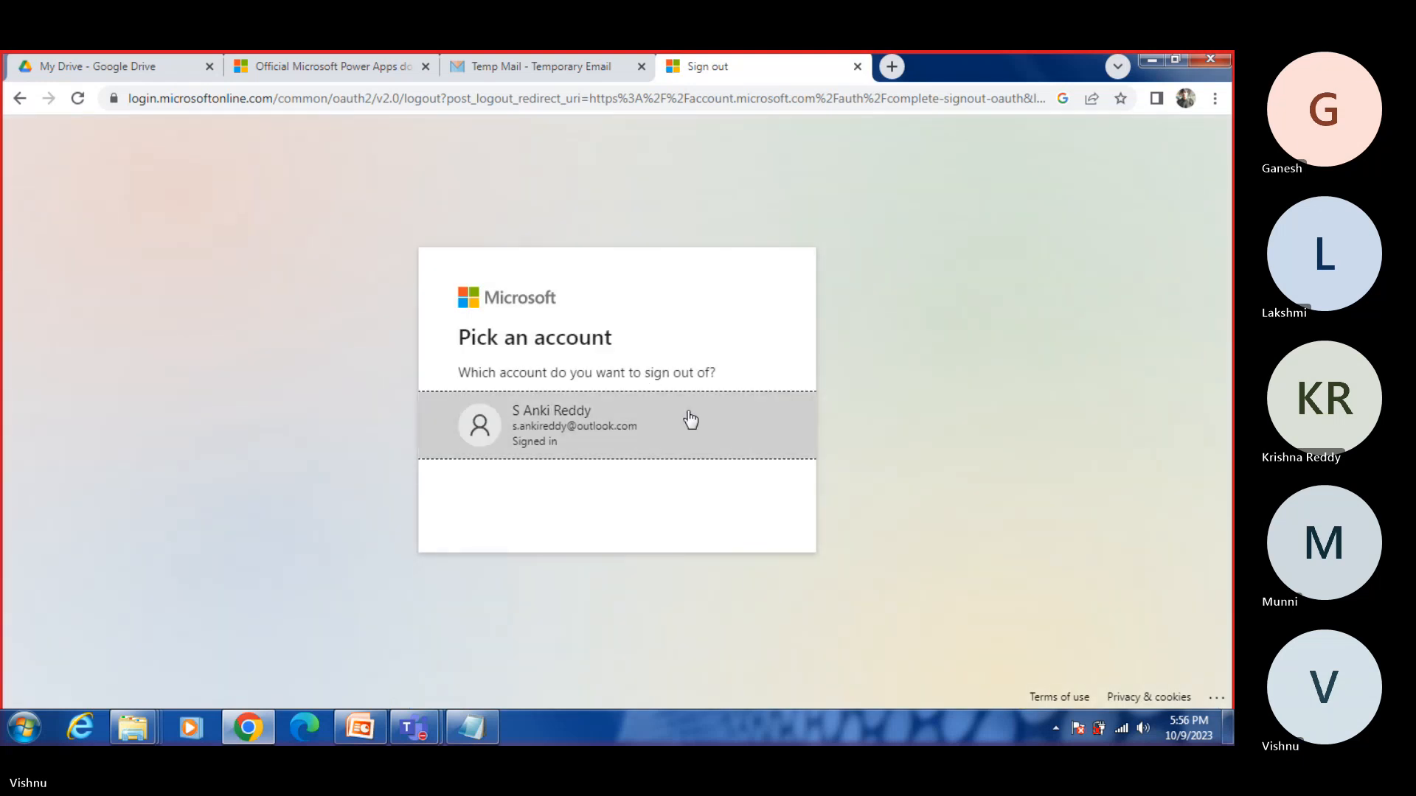
left_click(627, 424)
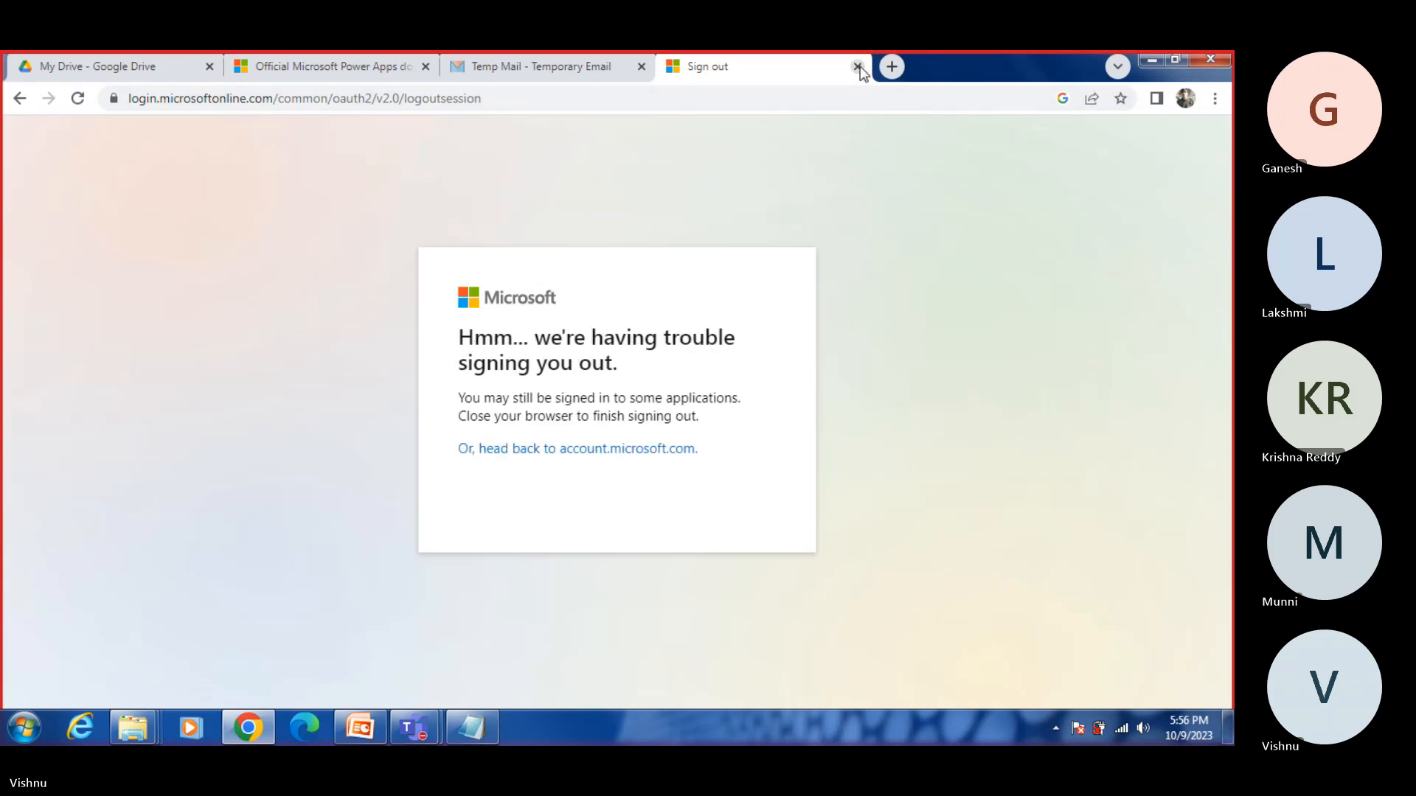
left_click(622, 462)
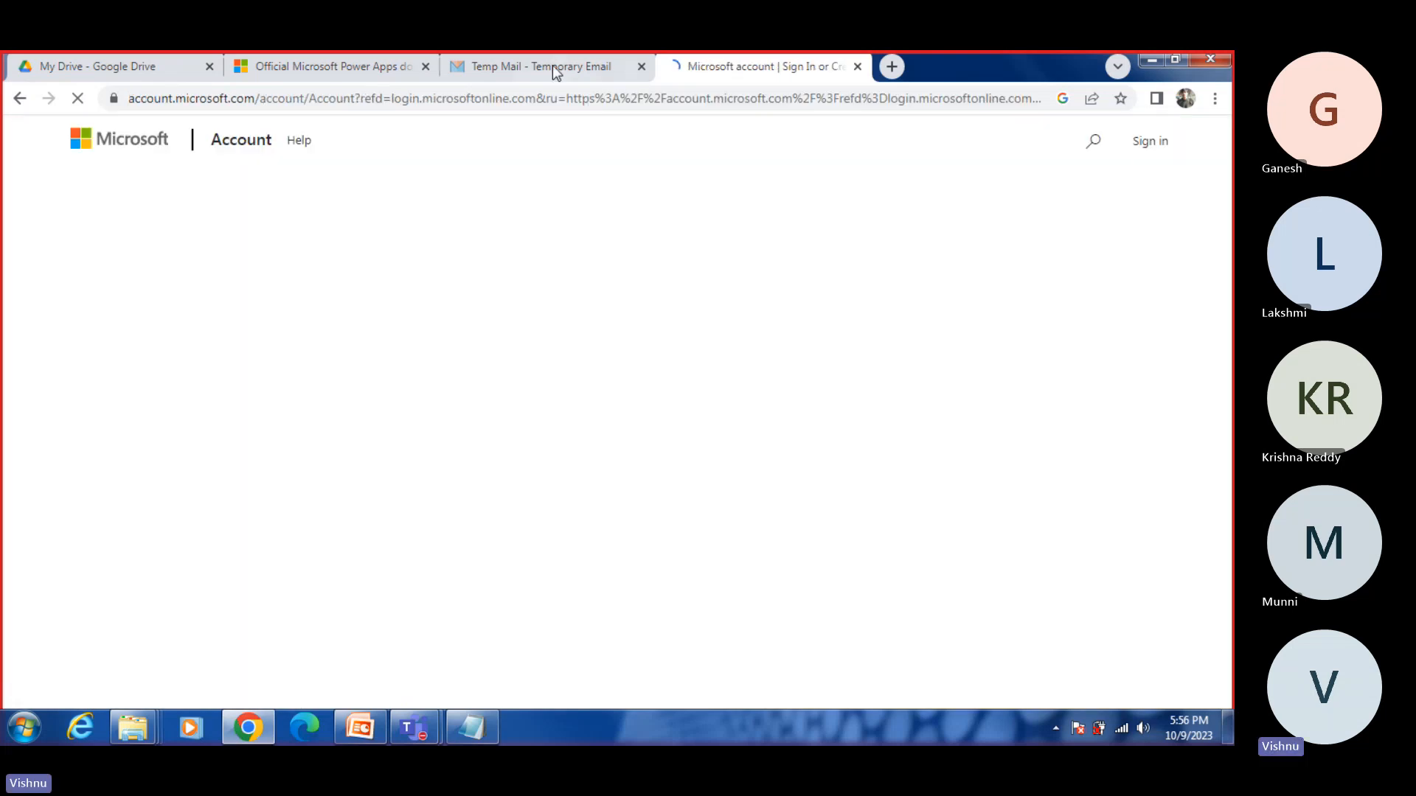
Step: Check the temporary email address on Tempail and open the Create account form from the Microsoft sign-in page
left_click(551, 64)
left_click(581, 289)
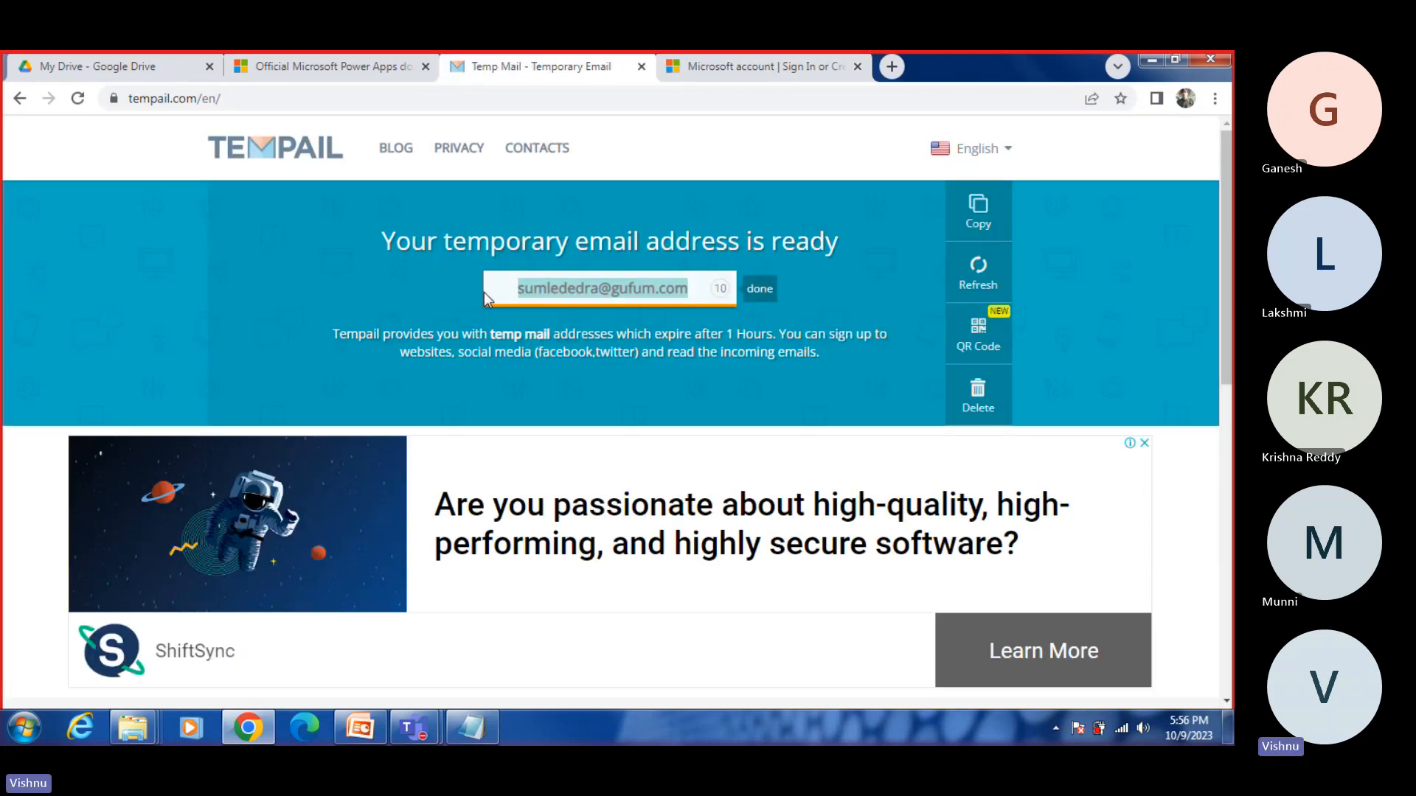
left_click(779, 69)
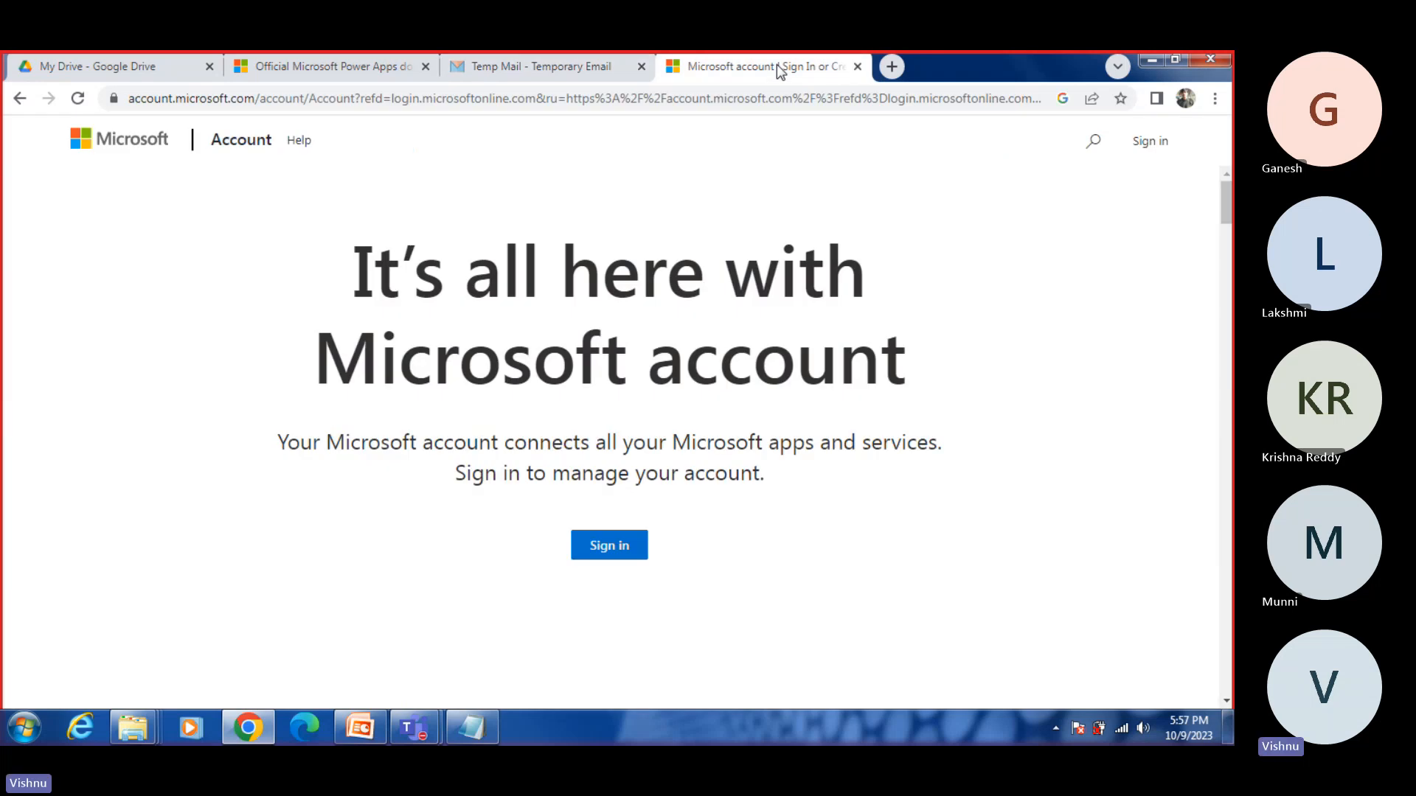
left_click(610, 545)
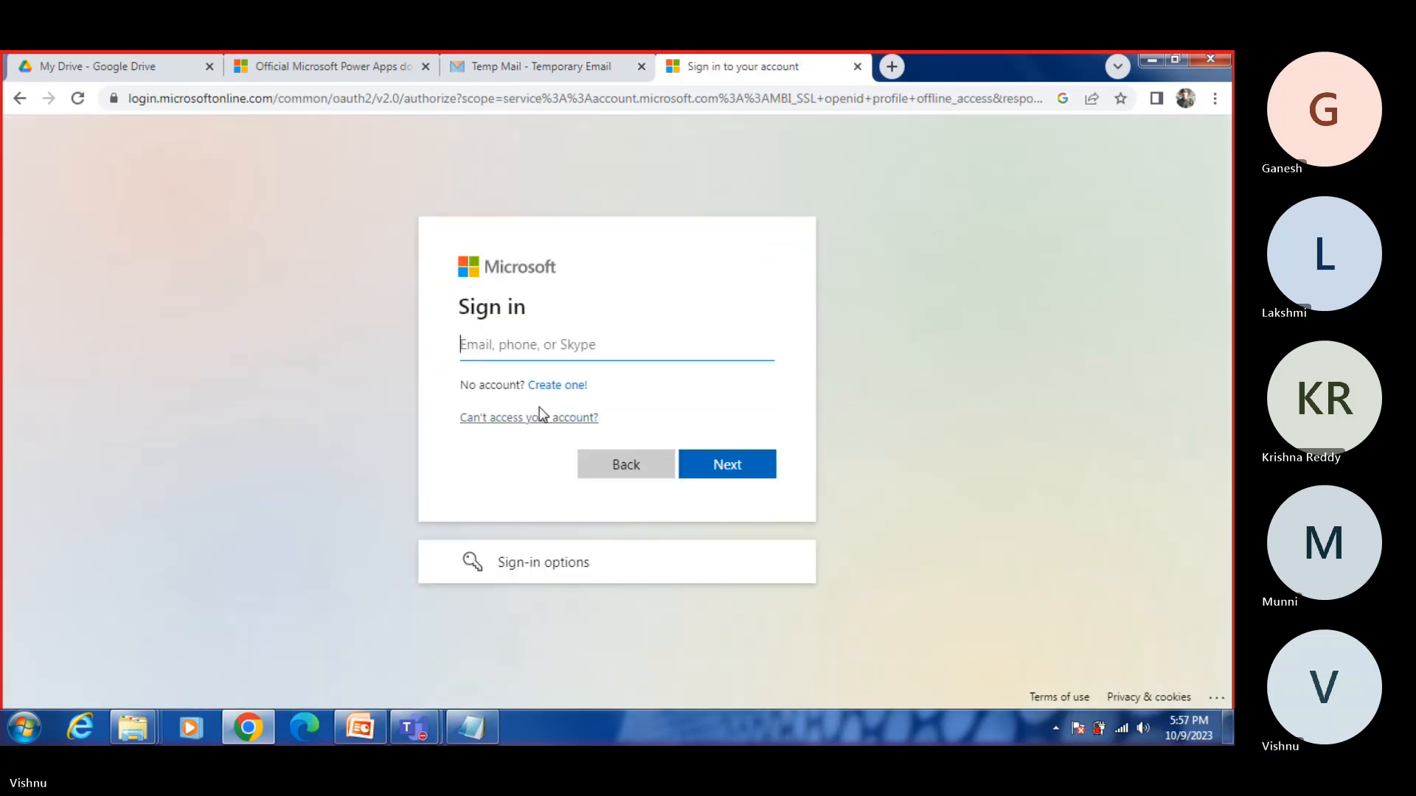
left_click(557, 384)
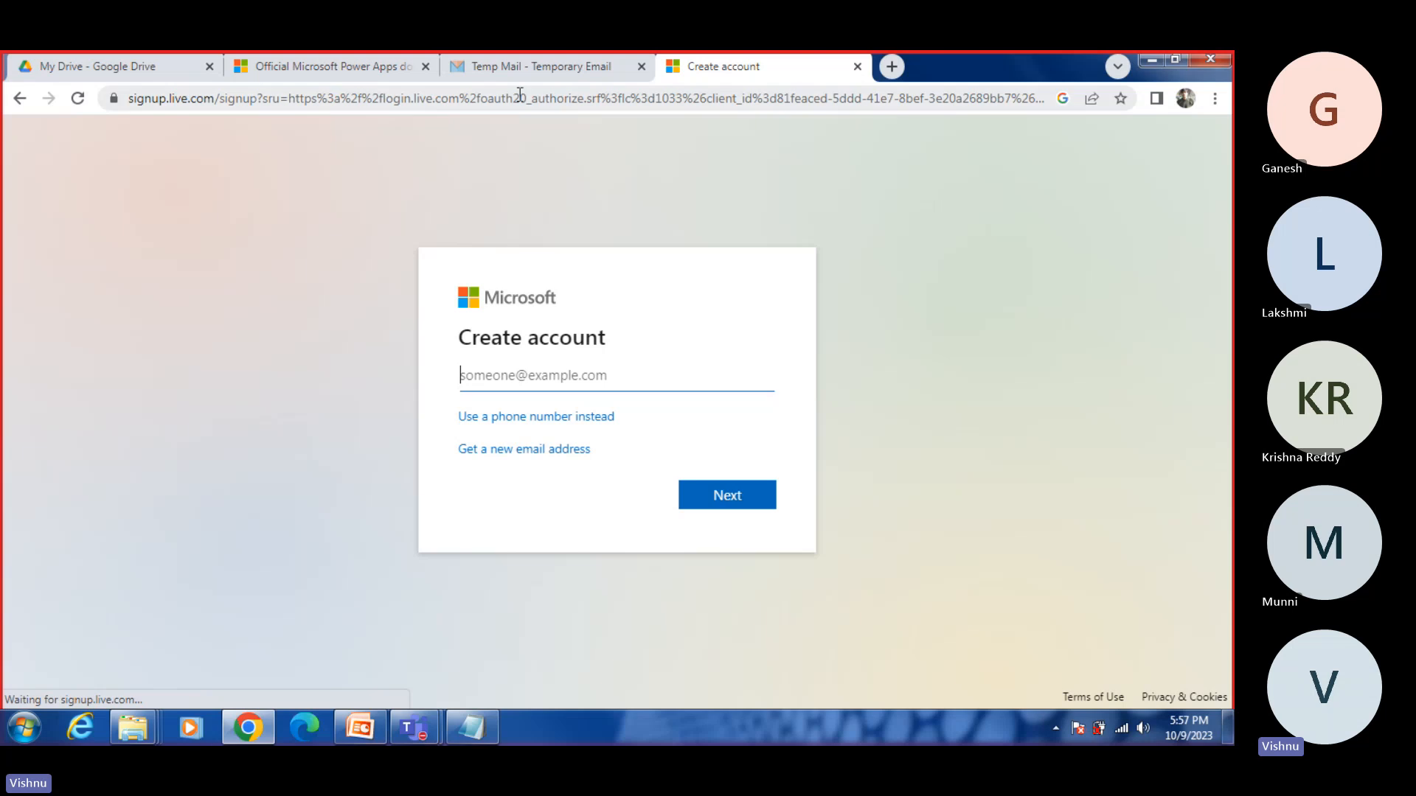
Step: Copy the temporary email address from the Tempail page and return to the Create account form
left_click(511, 67)
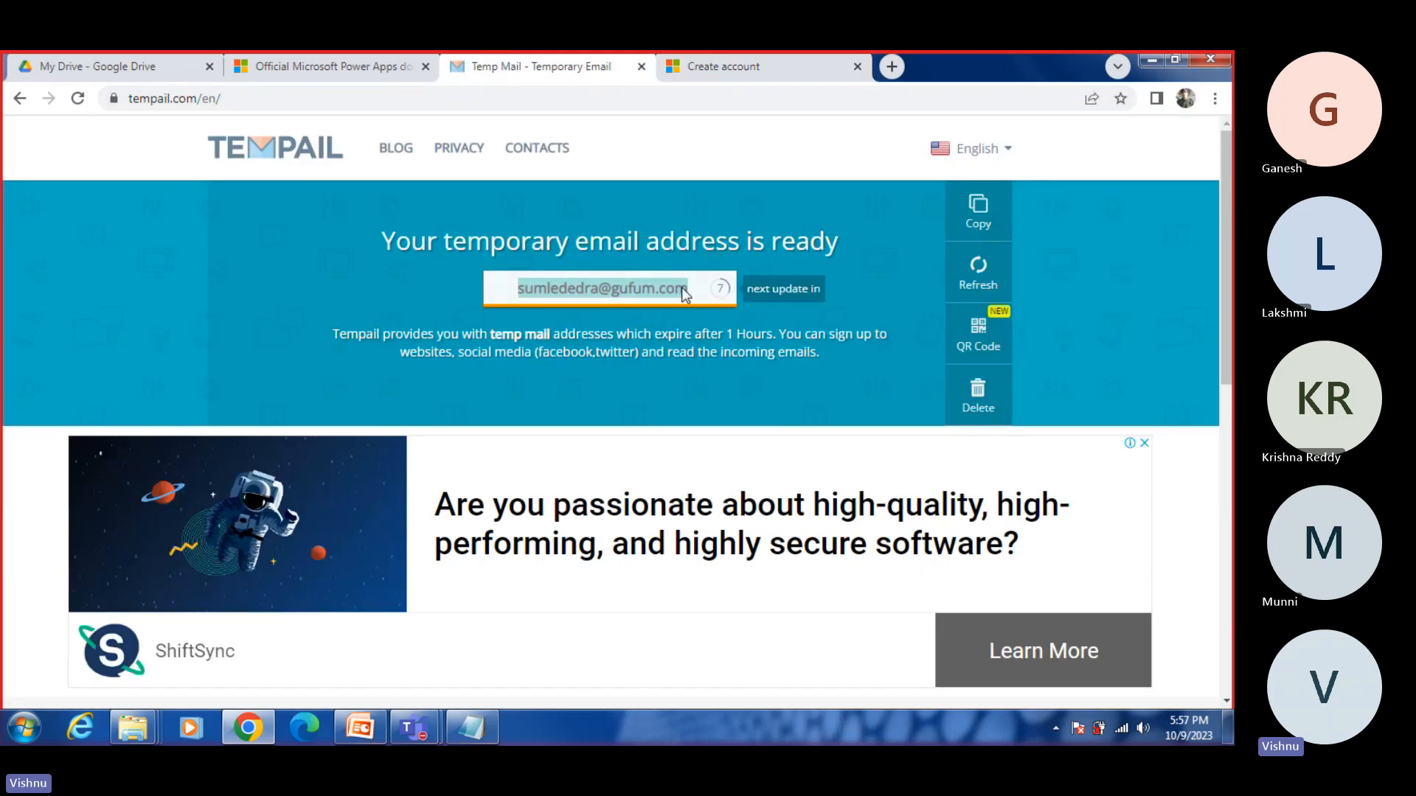
right_click(682, 286)
left_click(712, 299)
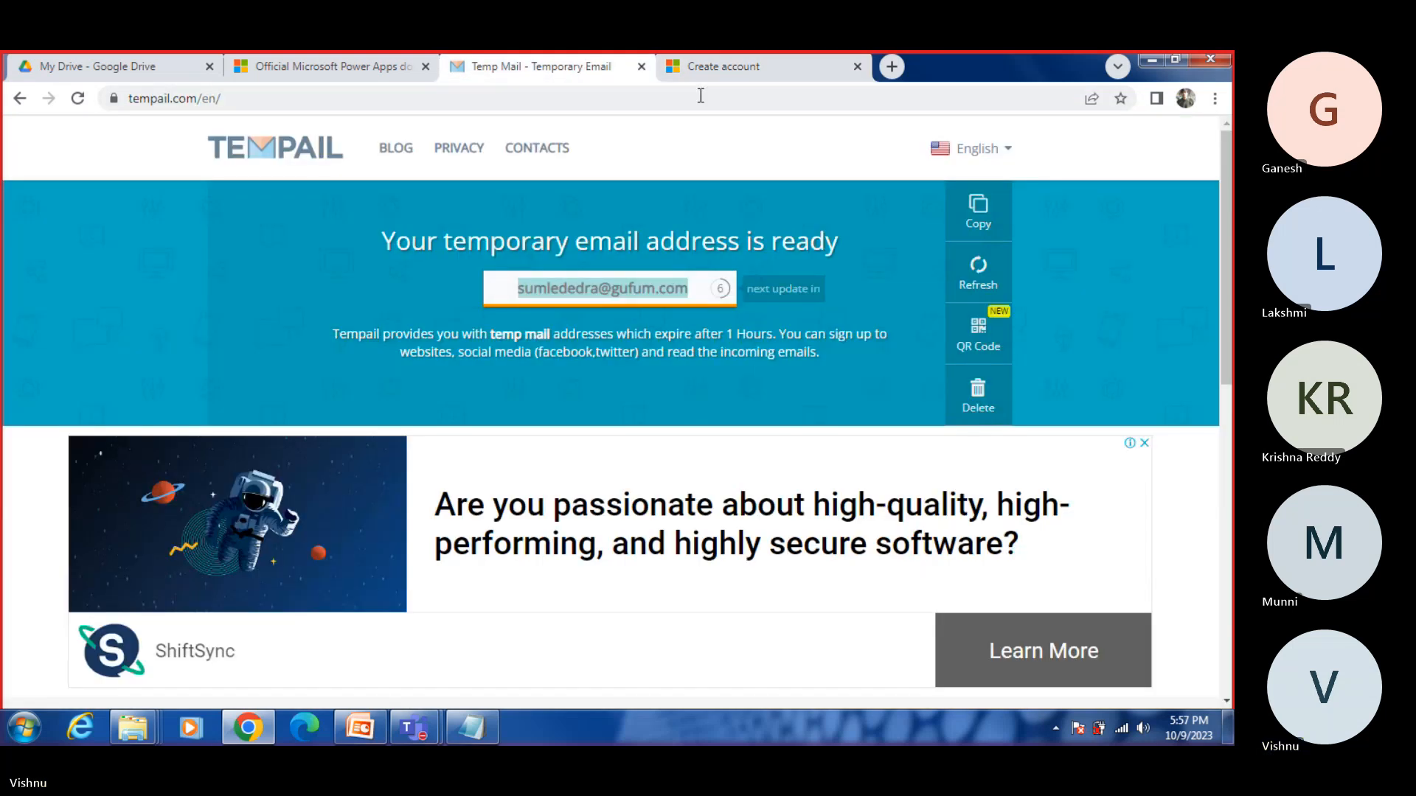
left_click(708, 66)
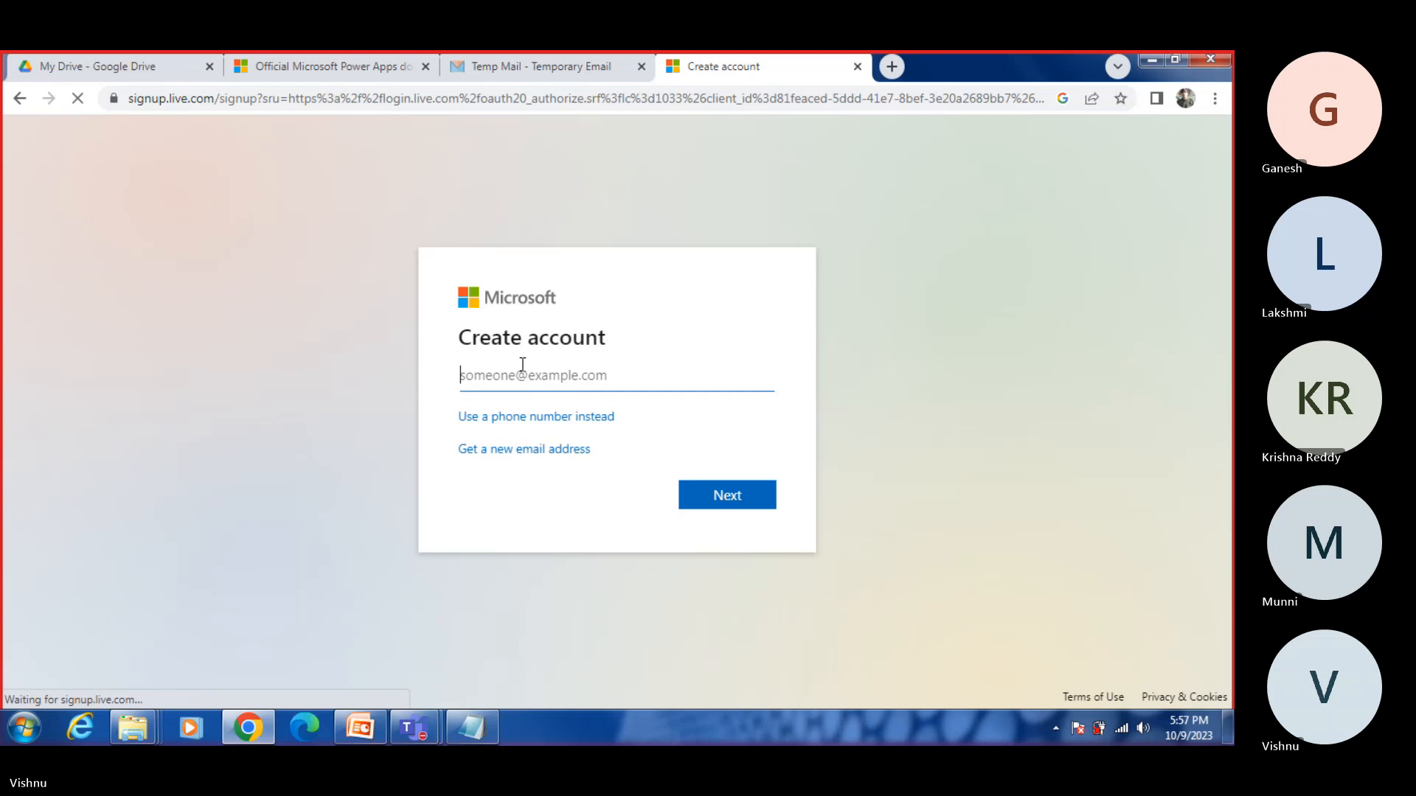
left_click(565, 73)
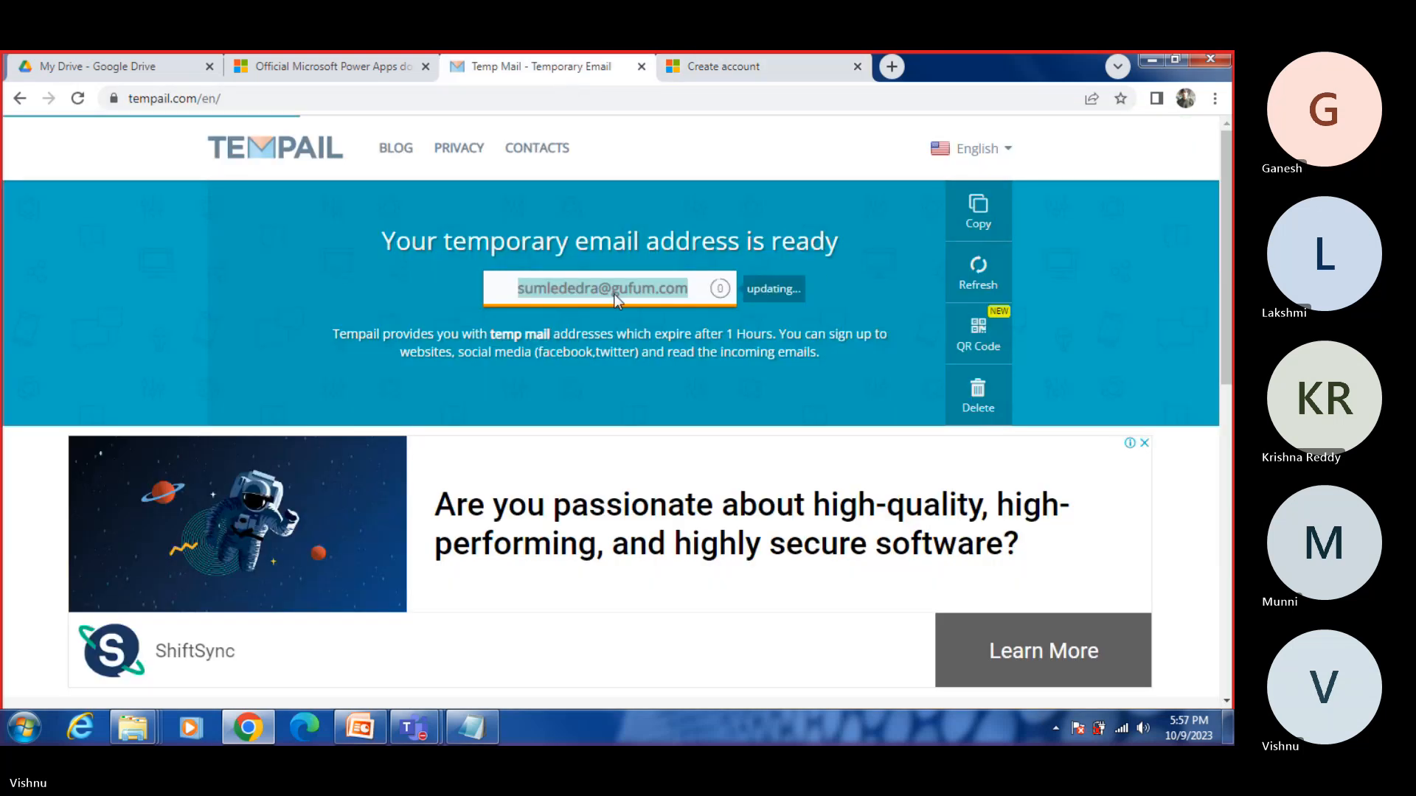
left_click(568, 289)
right_click(538, 291)
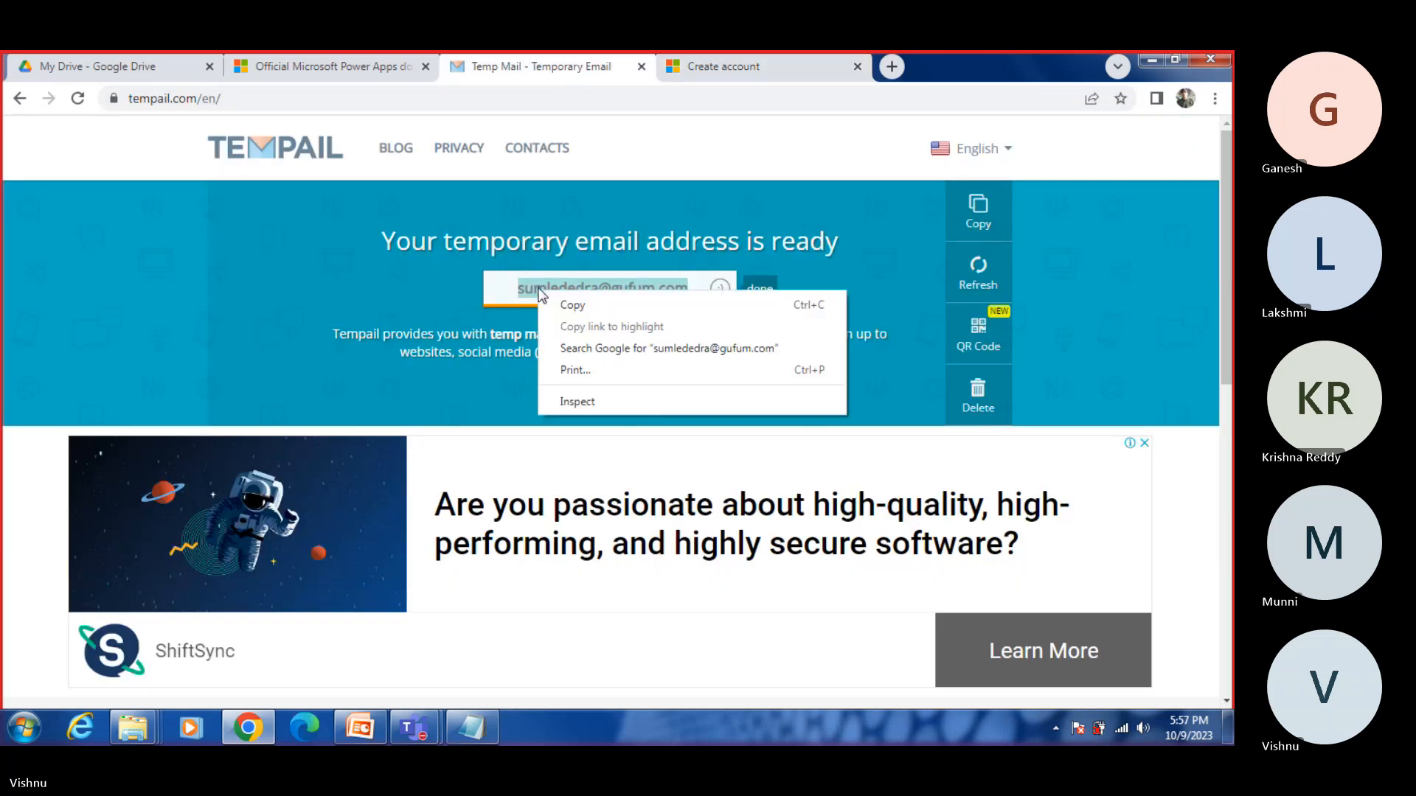
left_click(575, 303)
left_click(719, 66)
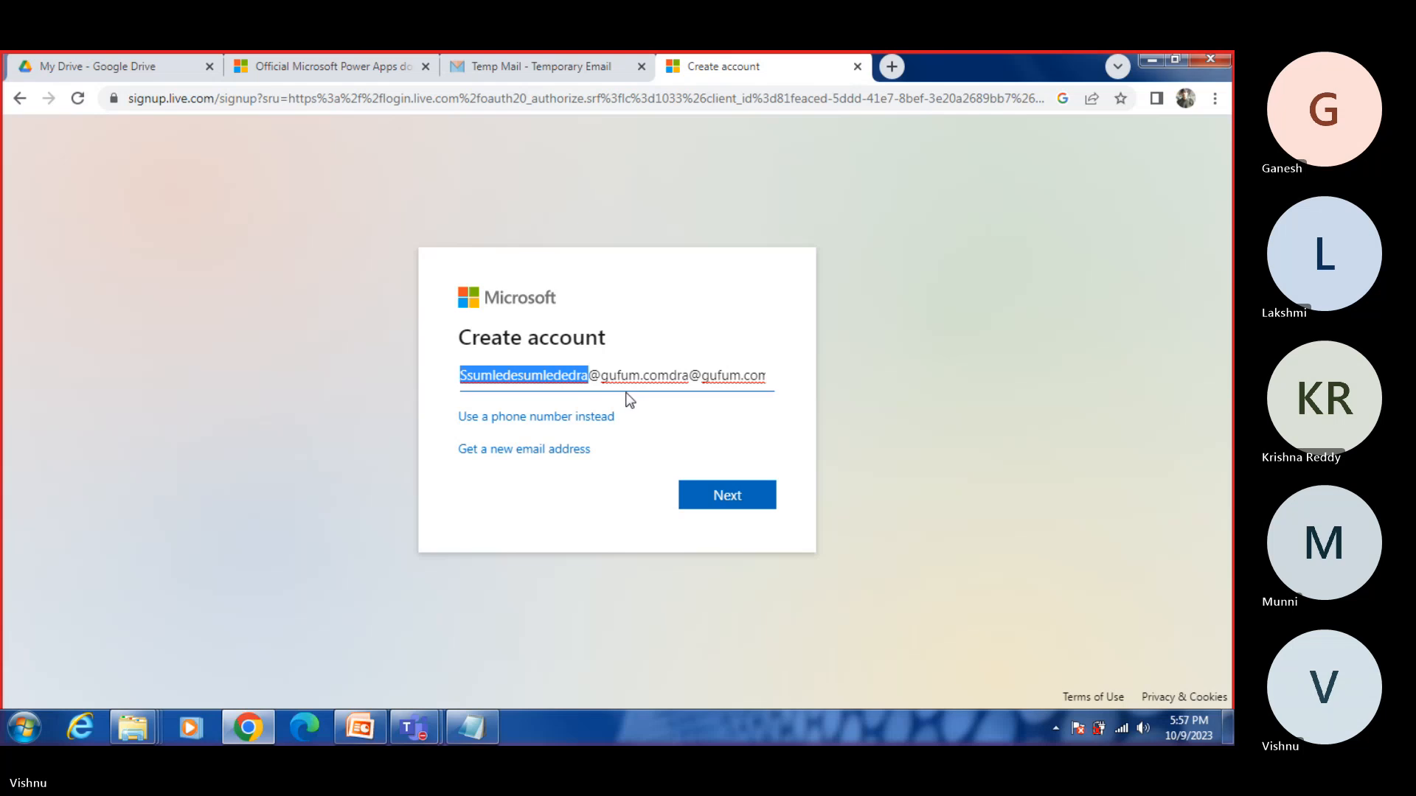
Step: Clear the wrongly pasted text from the Create account form, enter the temporary email address and submit it
key("ctrl+z")
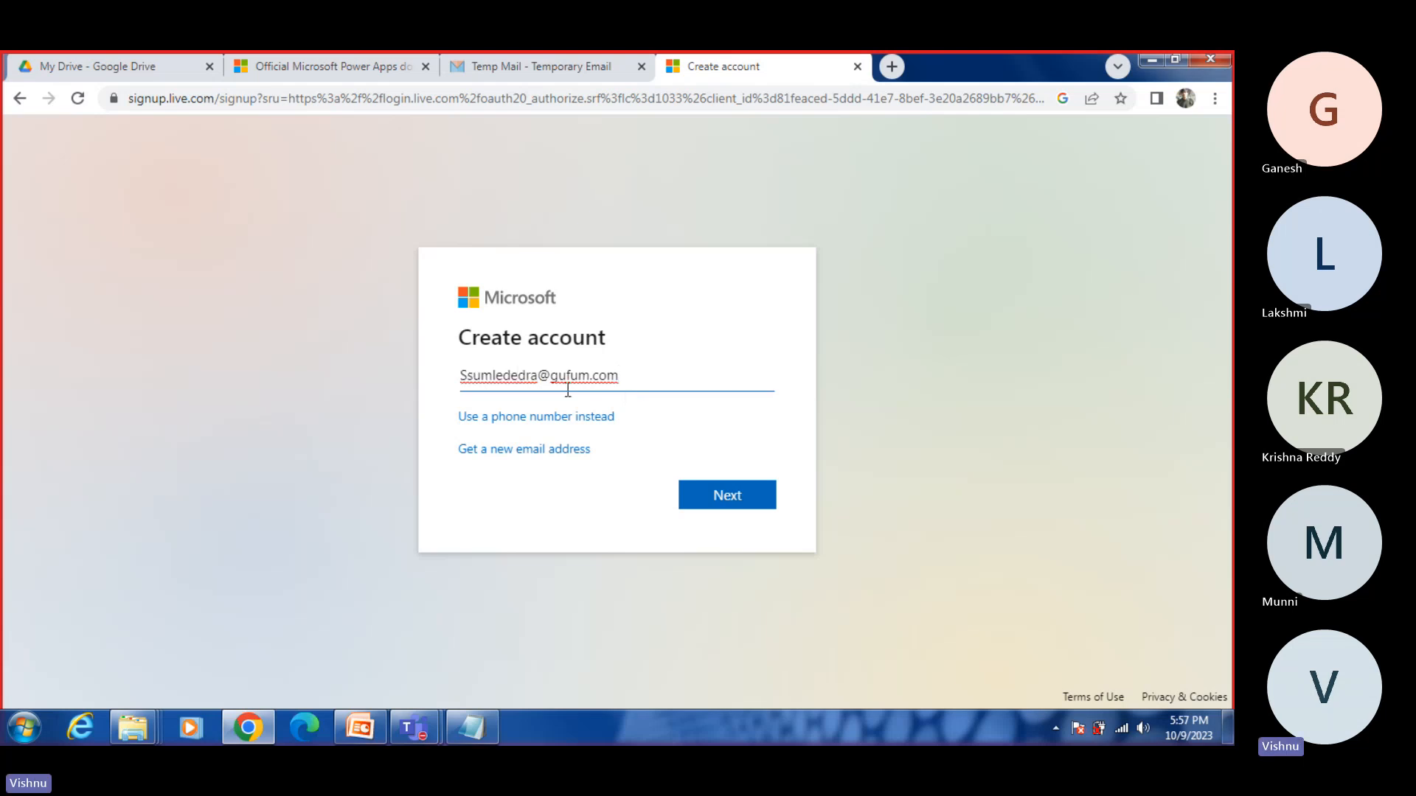
key("ctrl+z")
key("BackSpace")
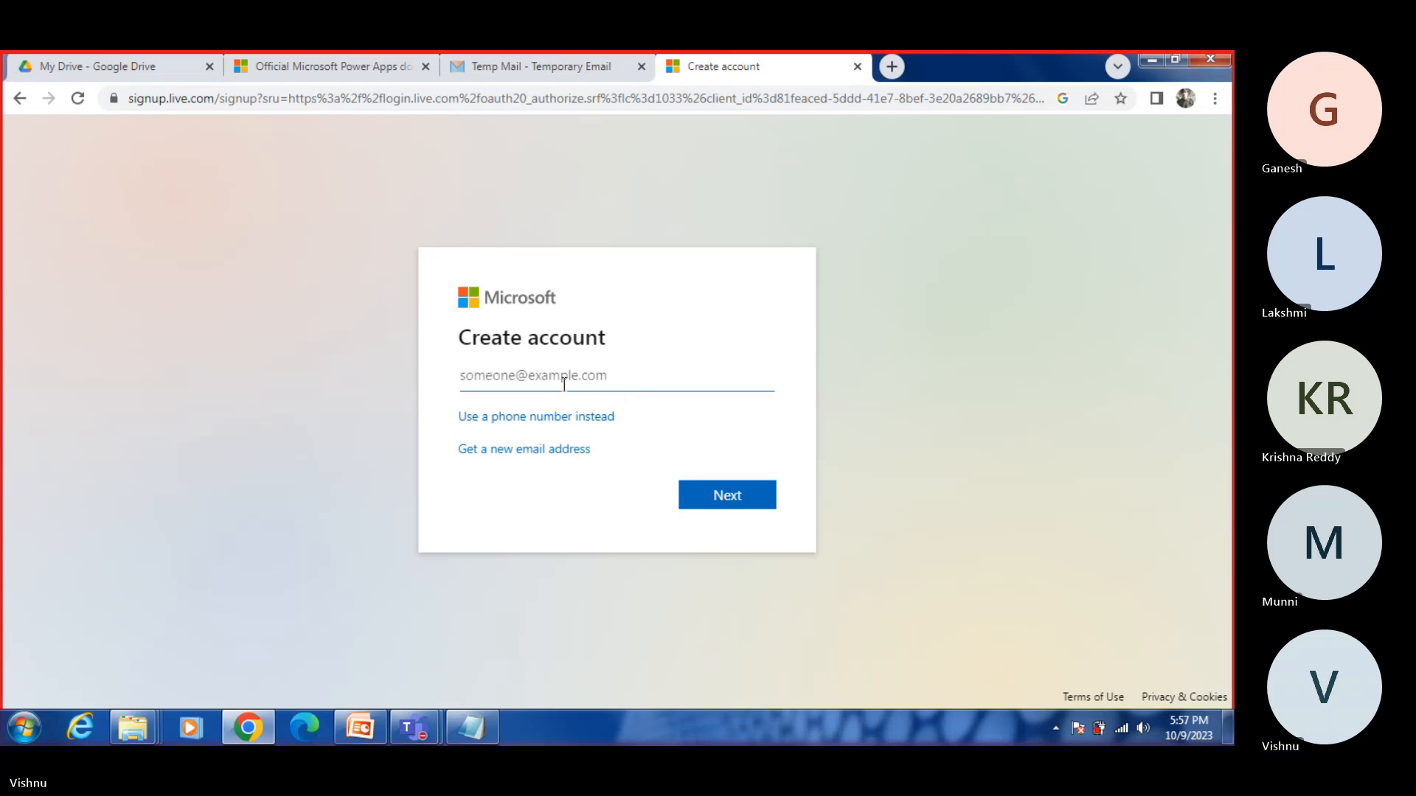
key("ctrl+v")
left_click(707, 494)
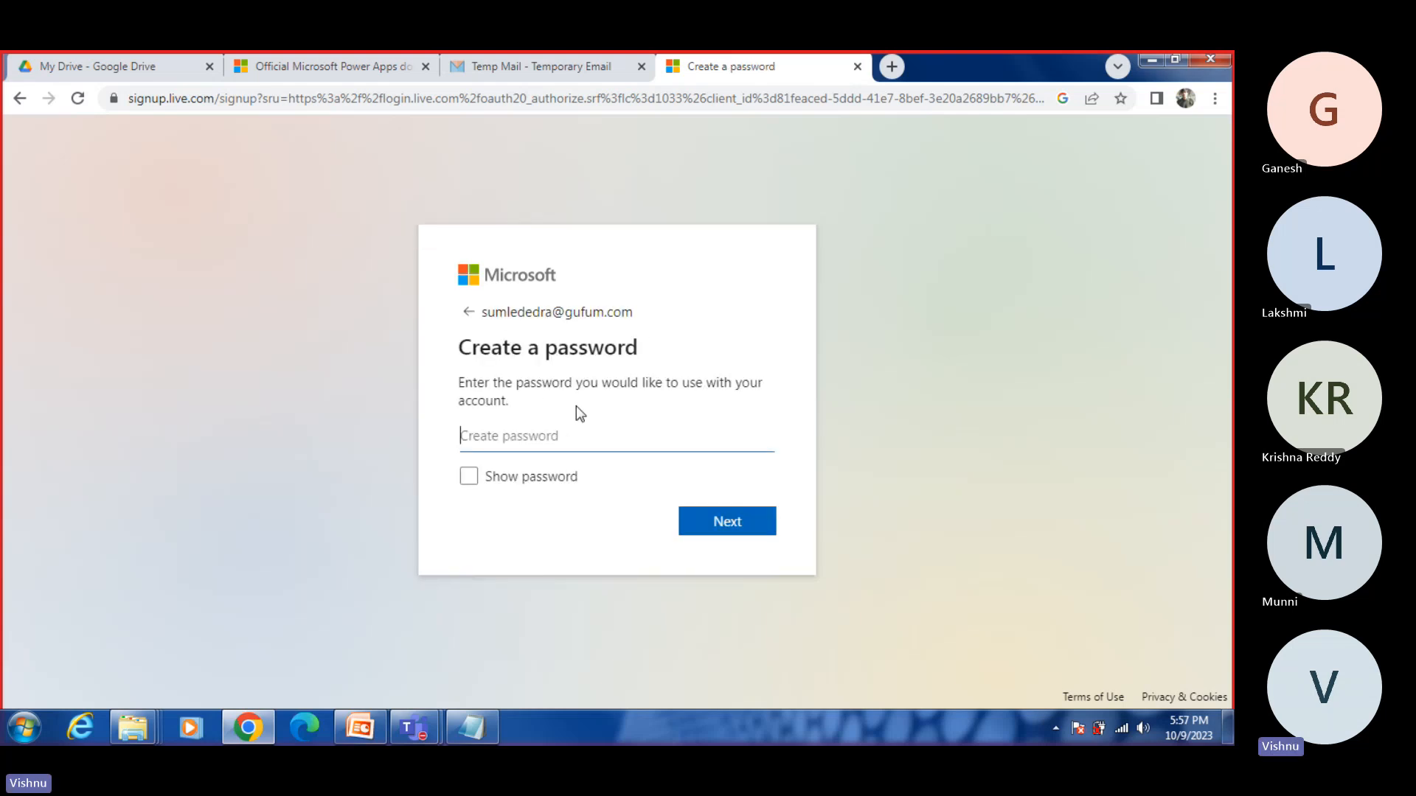
Step: Enter a password for the new Microsoft account and submit it
left_click(581, 437)
type("••")
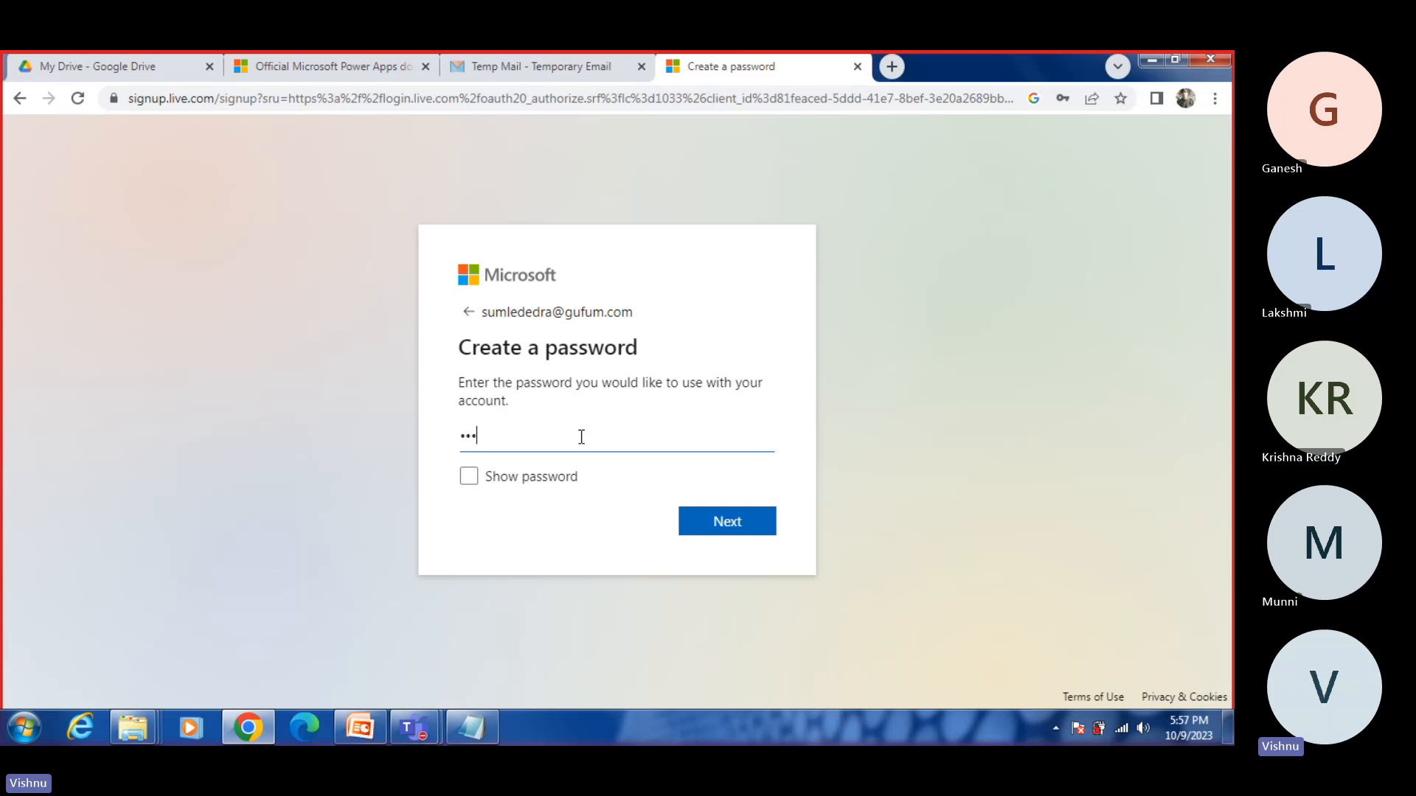
type("••••")
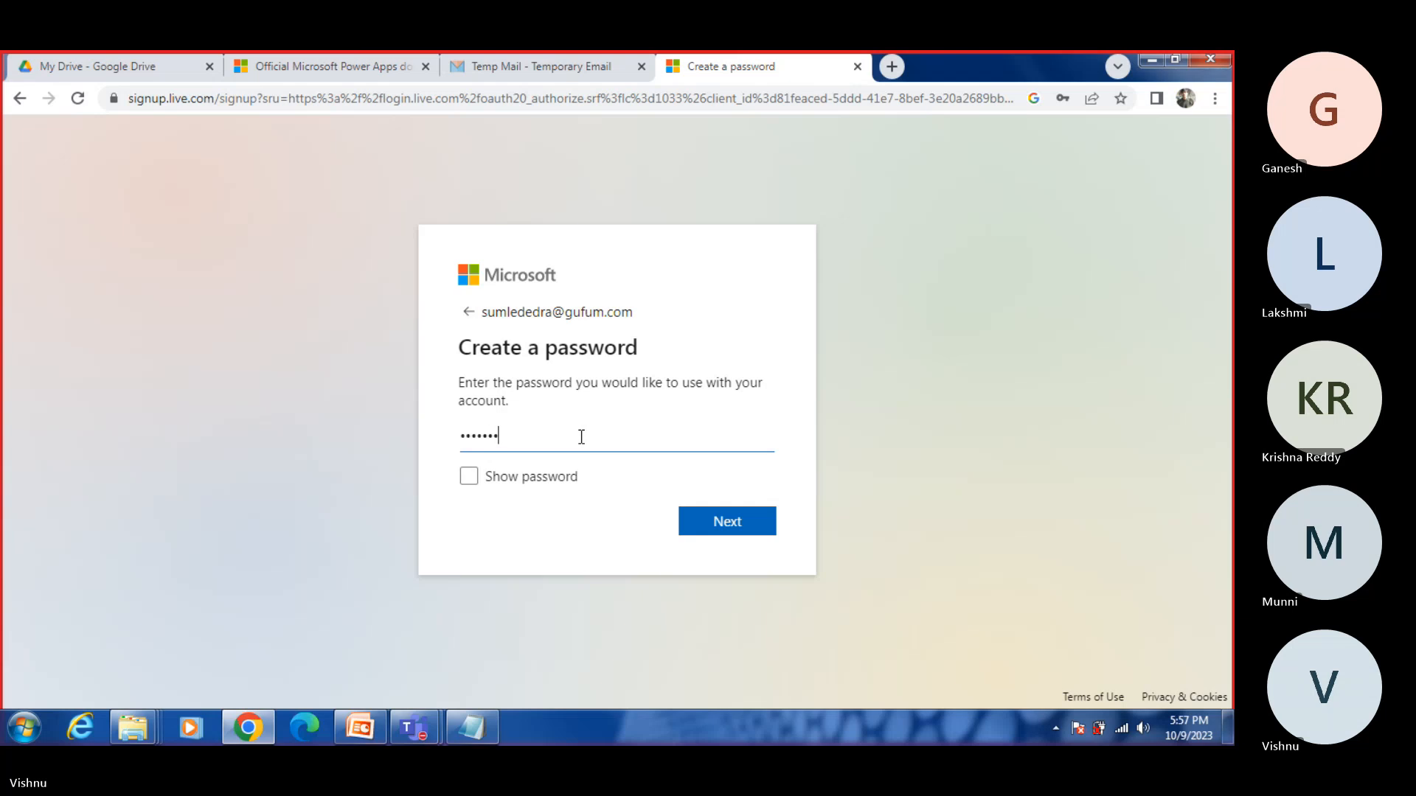
type("••")
left_click(745, 520)
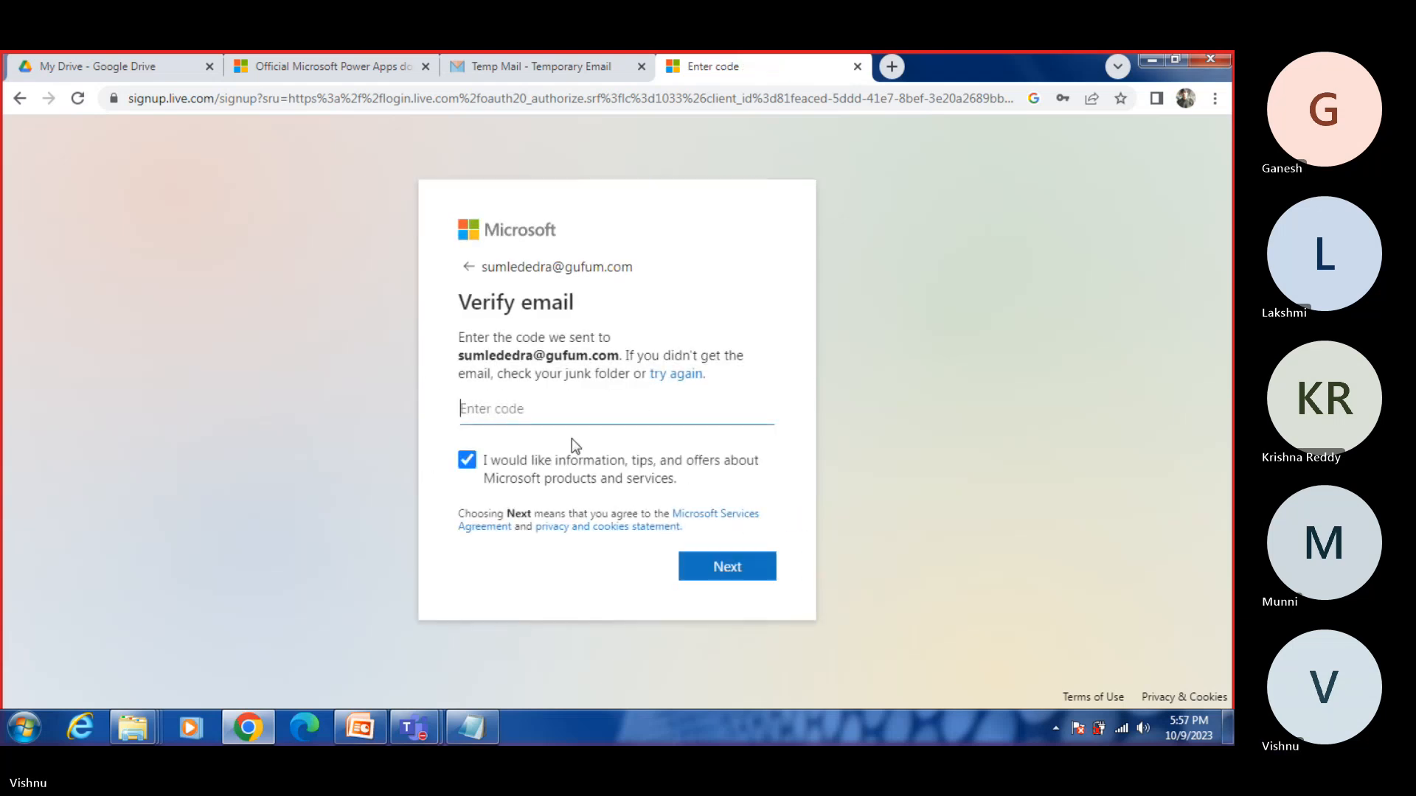
Step: Check the Tempail inbox for Microsoft's verification email and return to the Verify email form
left_click(506, 69)
scroll(763, 442, "down", 5)
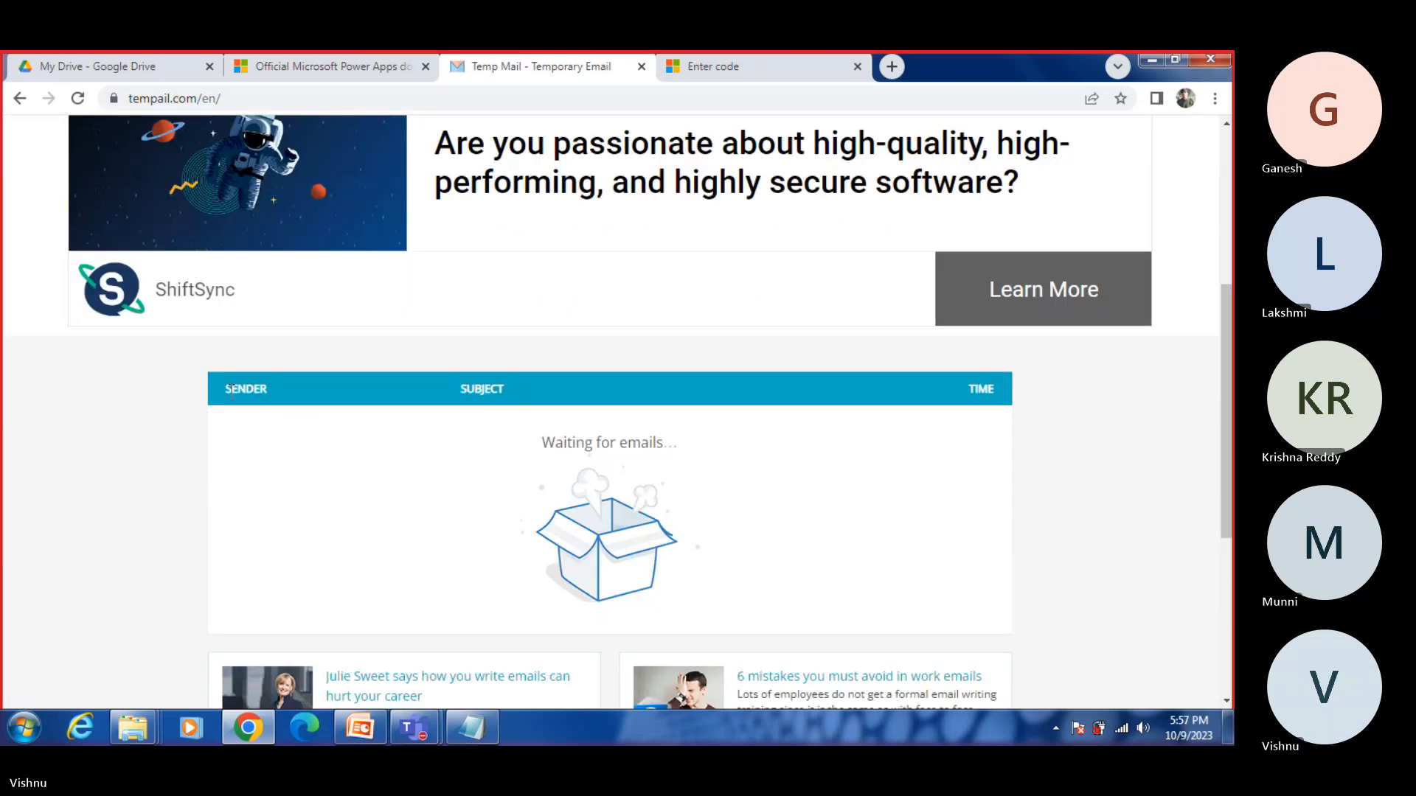
left_click(709, 66)
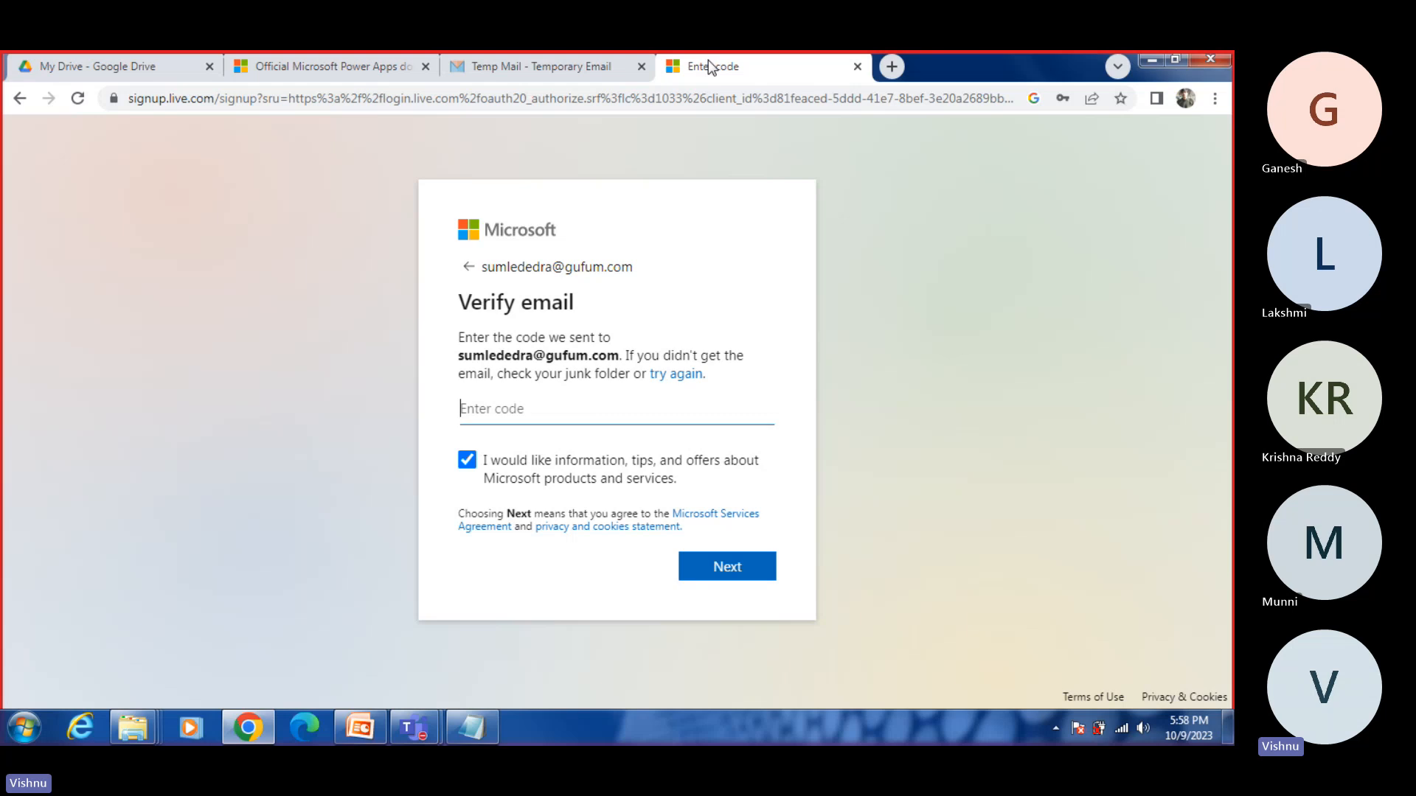
left_click(542, 67)
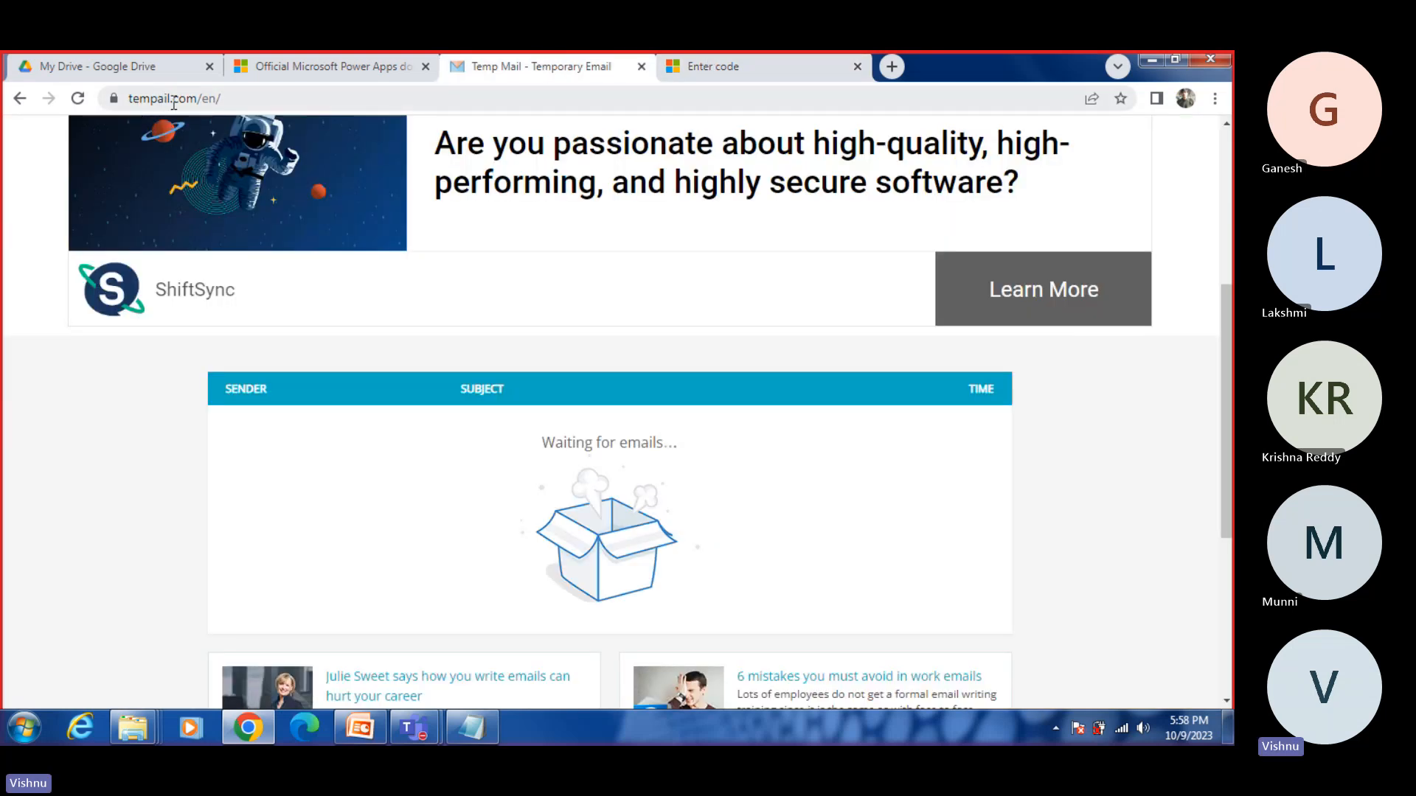
scroll(677, 394, "up", 1)
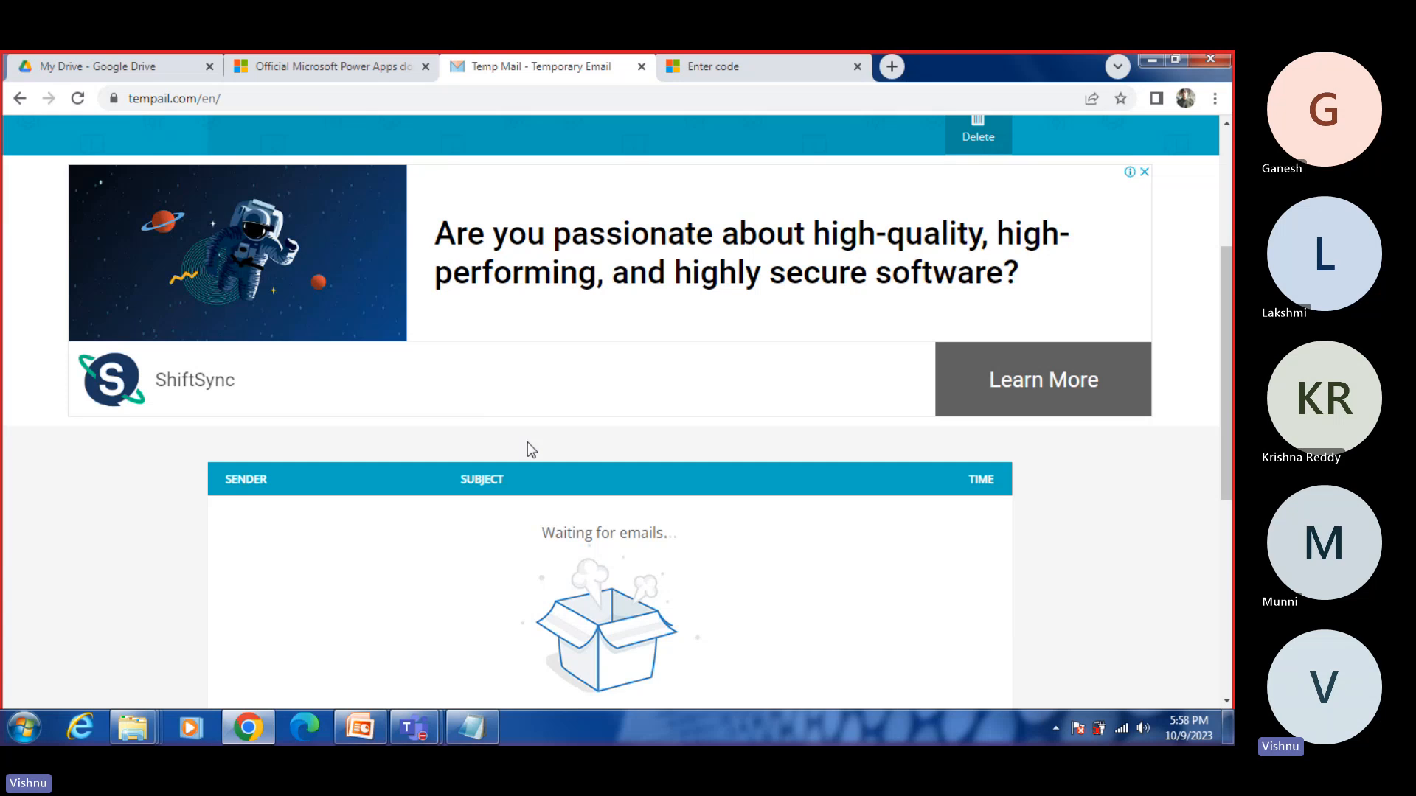
scroll(532, 447, "up", 3)
scroll(700, 534, "down", 5)
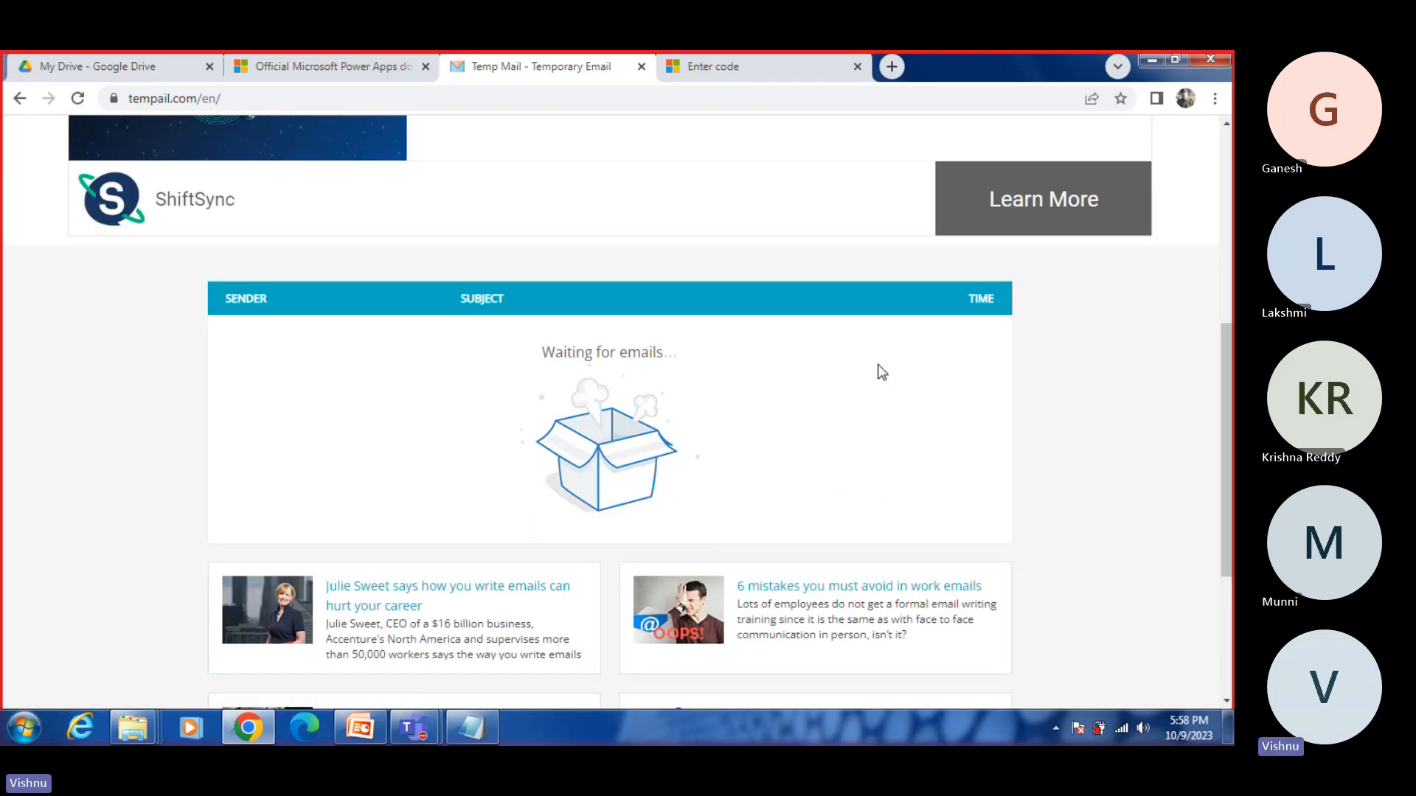
left_click(780, 77)
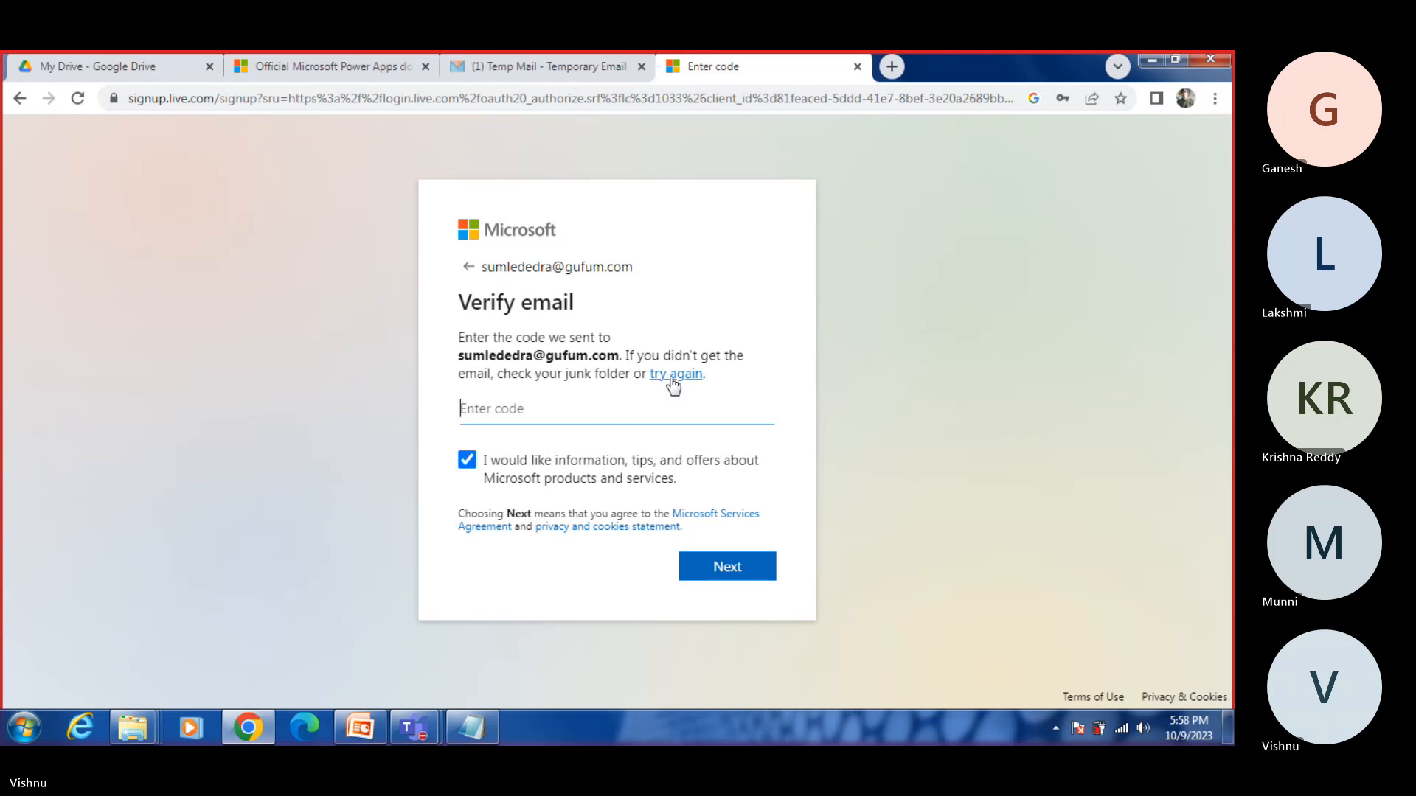
Step: Open Microsoft's verification email on Tempail, dismissing the advertisement, and select its security code for copying
left_click(560, 73)
left_click(390, 355)
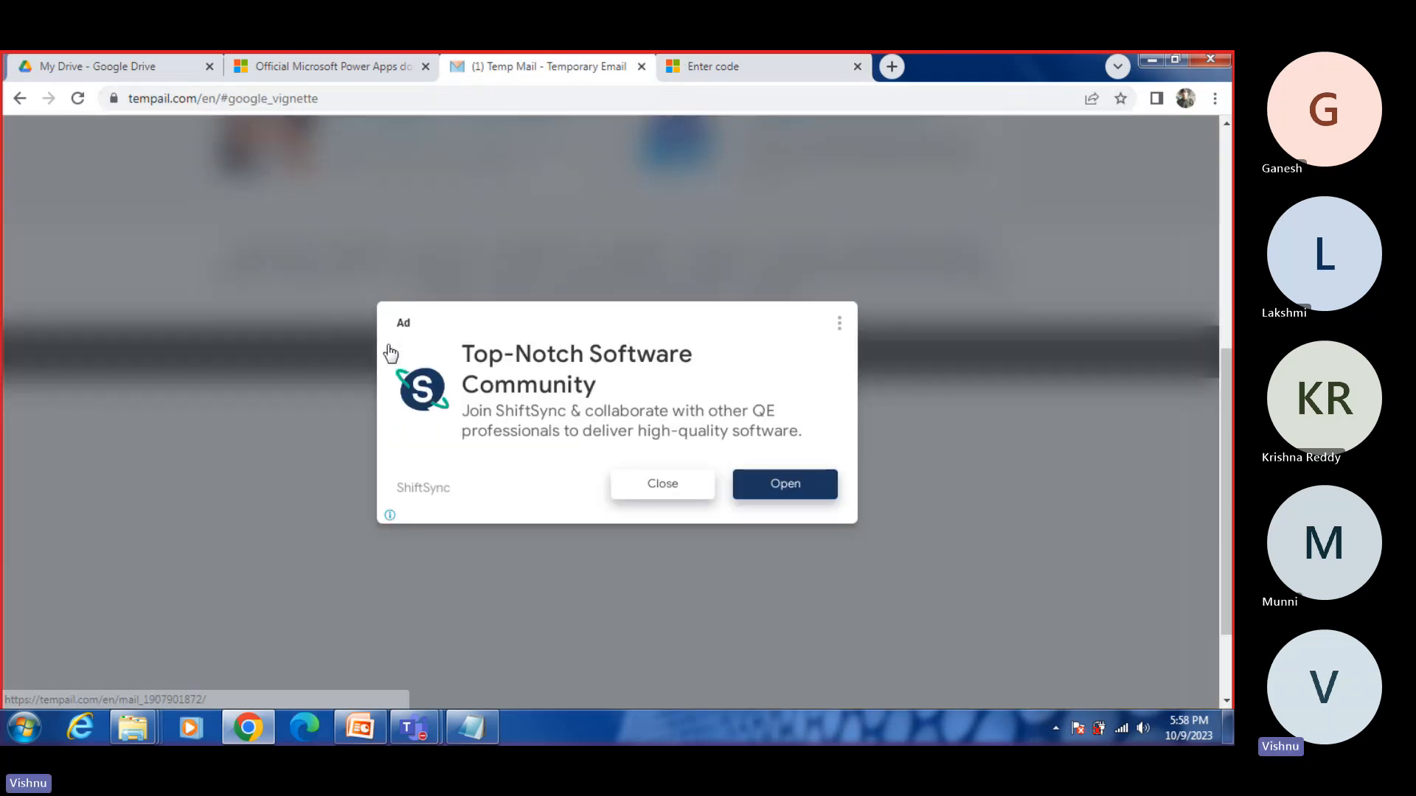
left_click(675, 489)
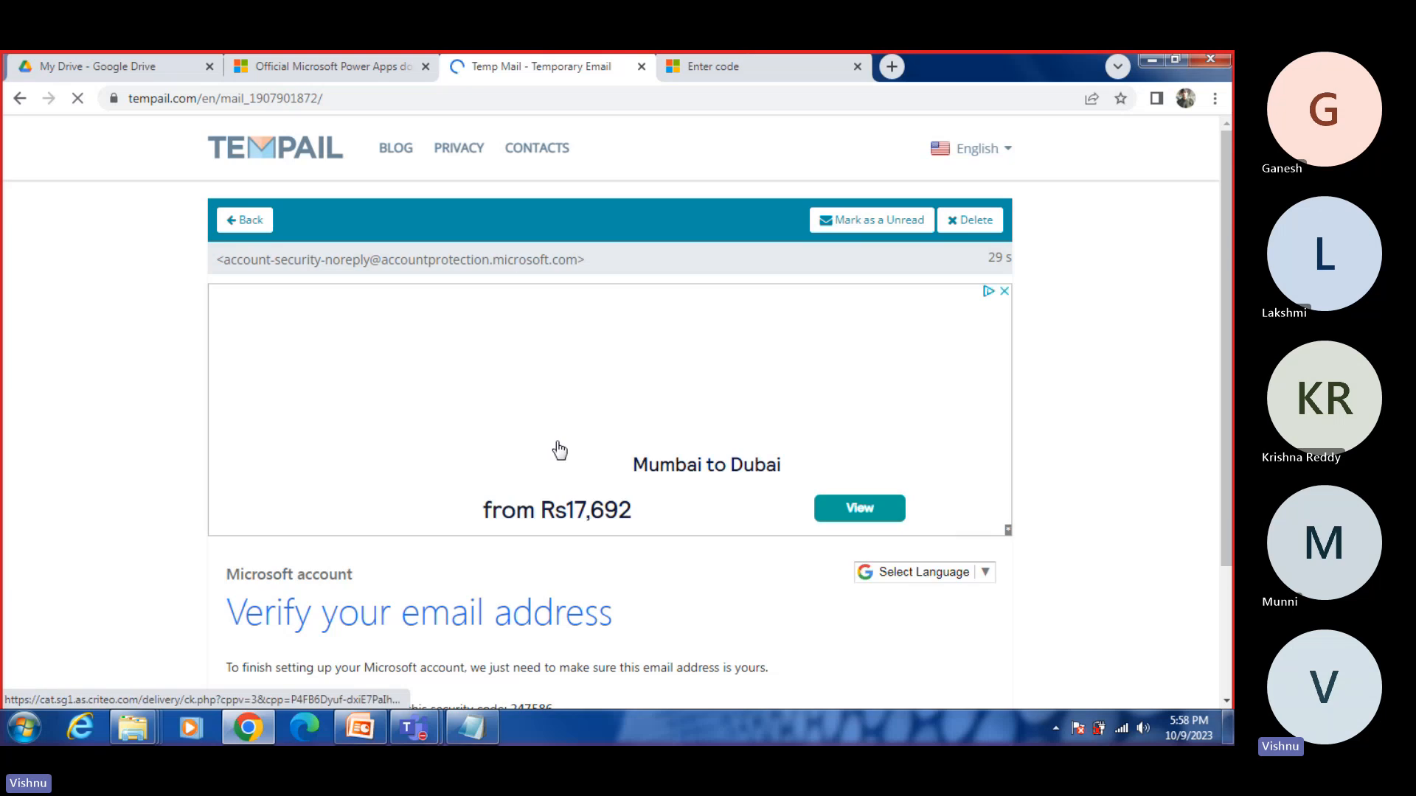
scroll(560, 449, "down", 3)
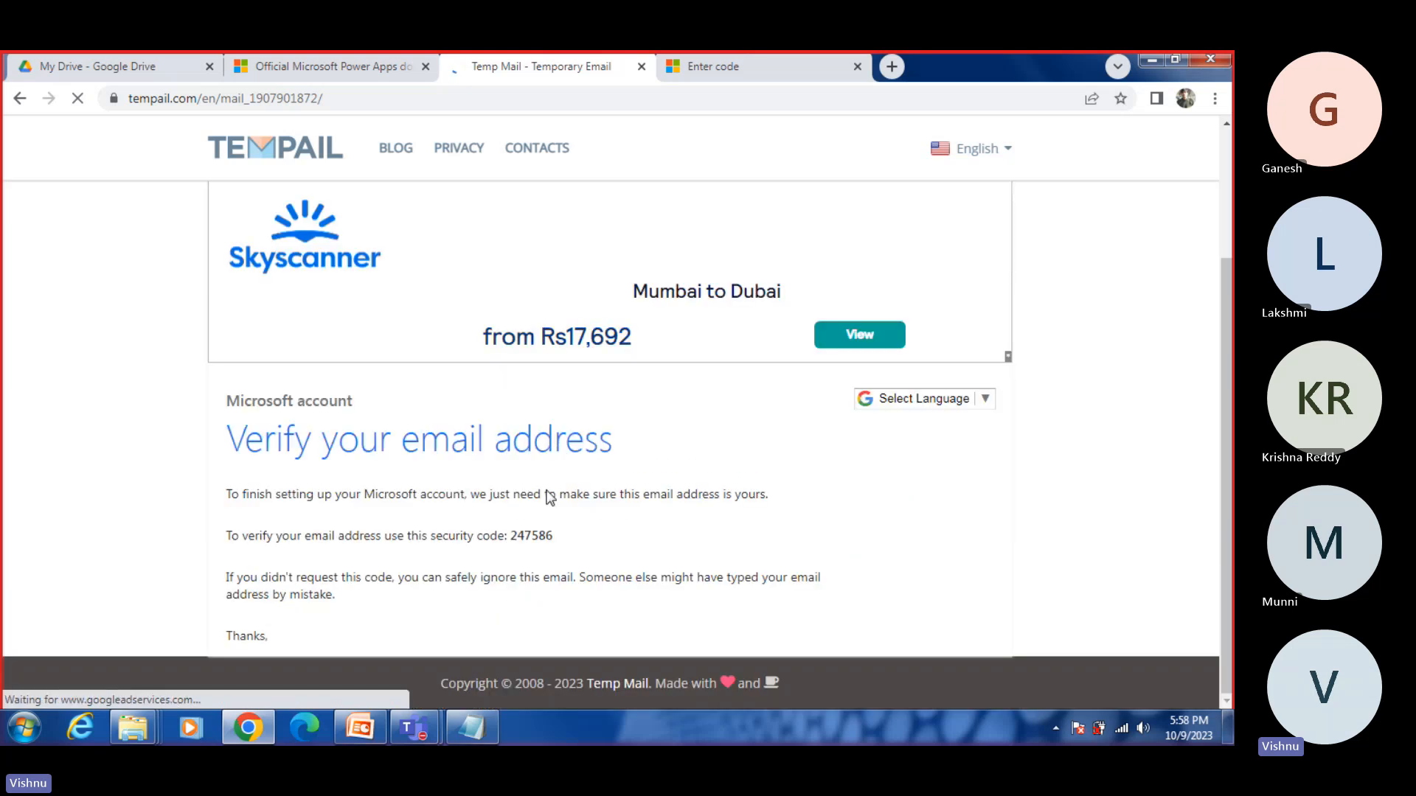
double_click(521, 534)
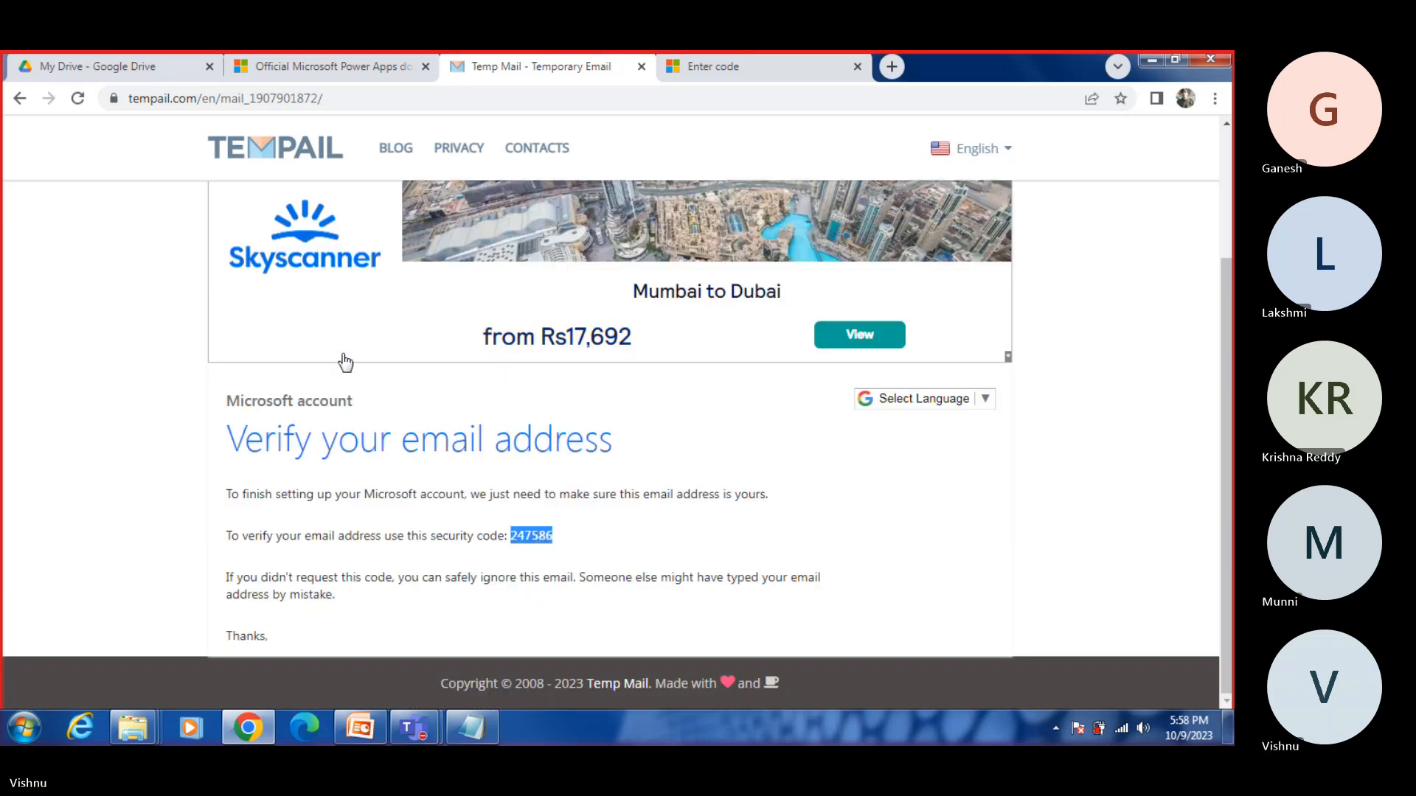
Step: Enter the emailed security code in the Verify email form and submit it
left_click(677, 71)
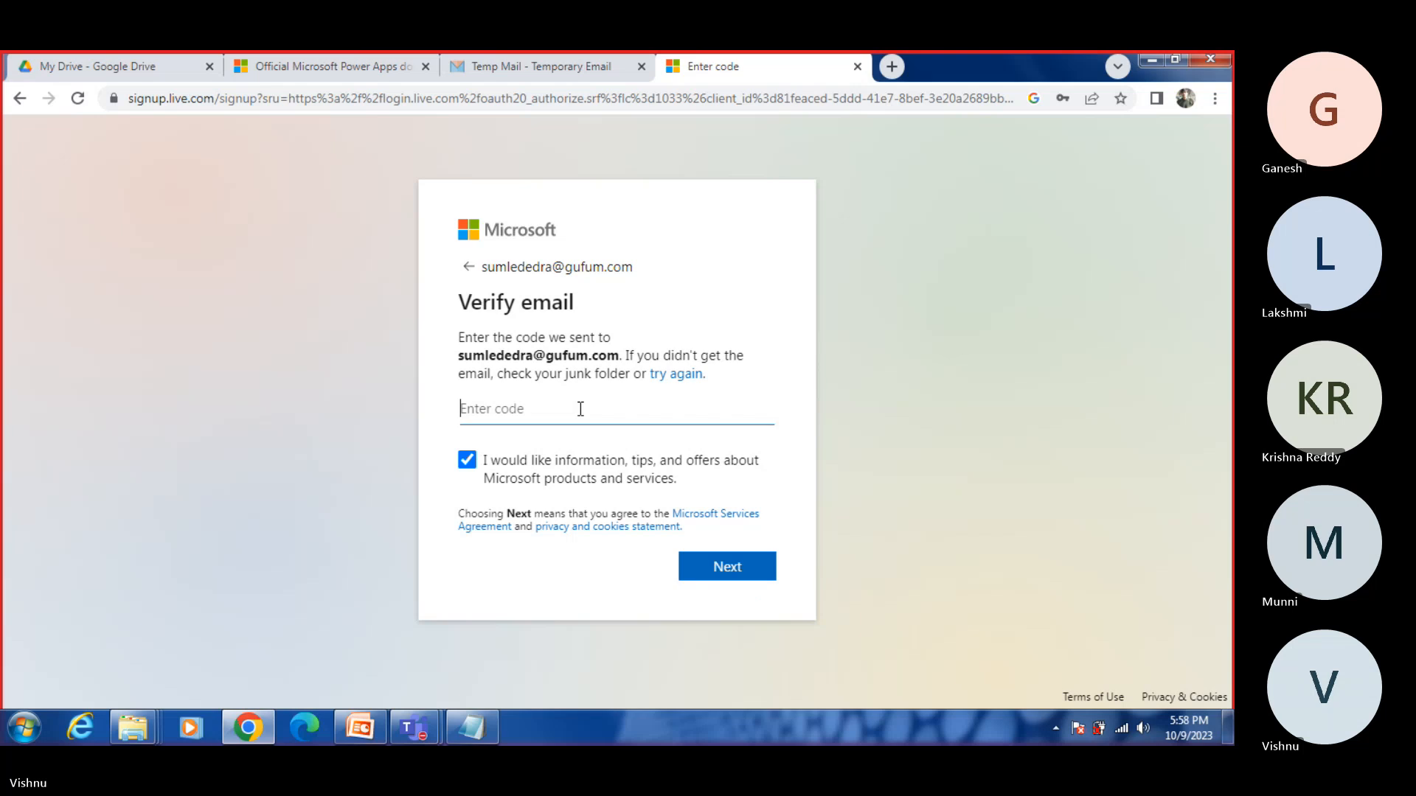
key("ctrl+v")
left_click(725, 568)
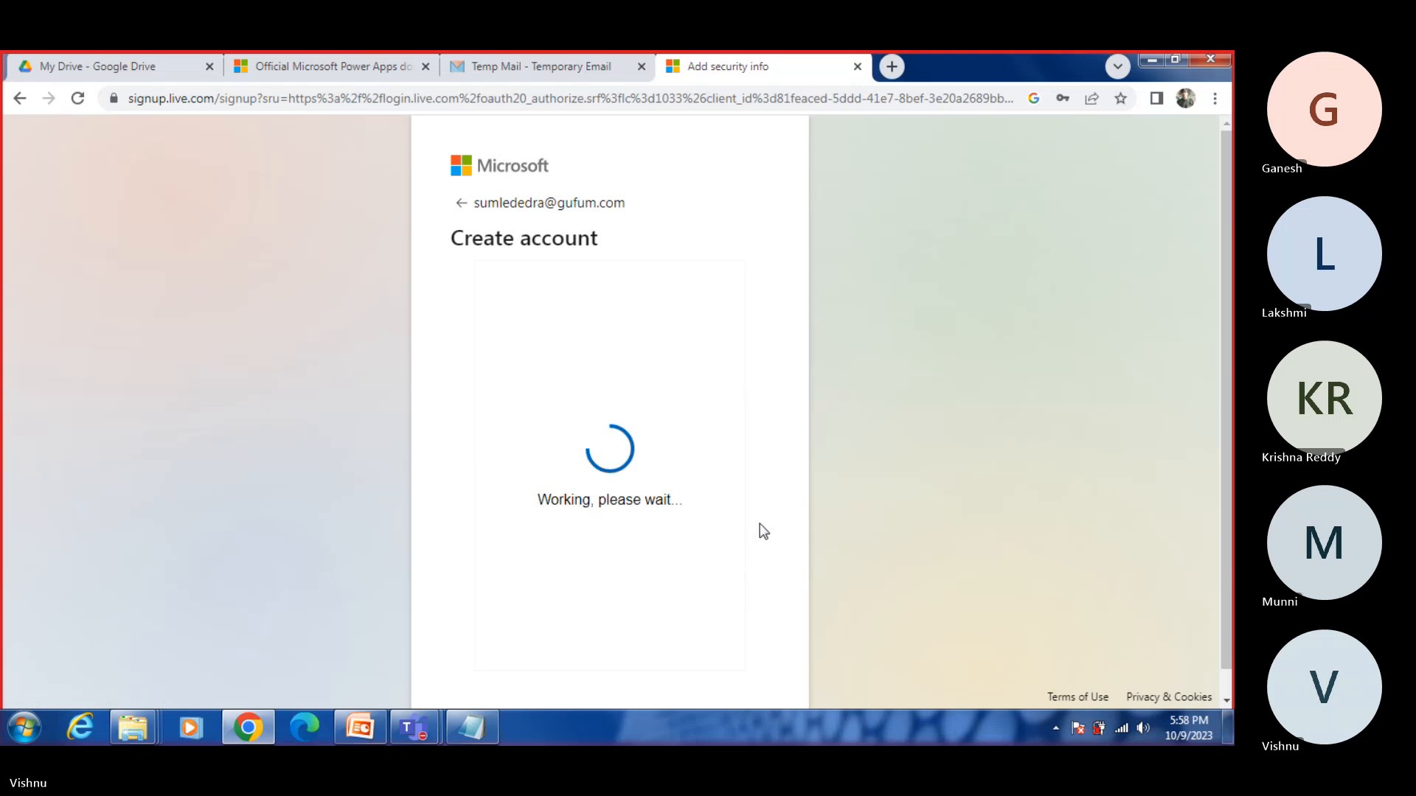
Step: Complete the human verification puzzle by rotating the animal to face the direction of the hand and submit it
left_click(674, 543)
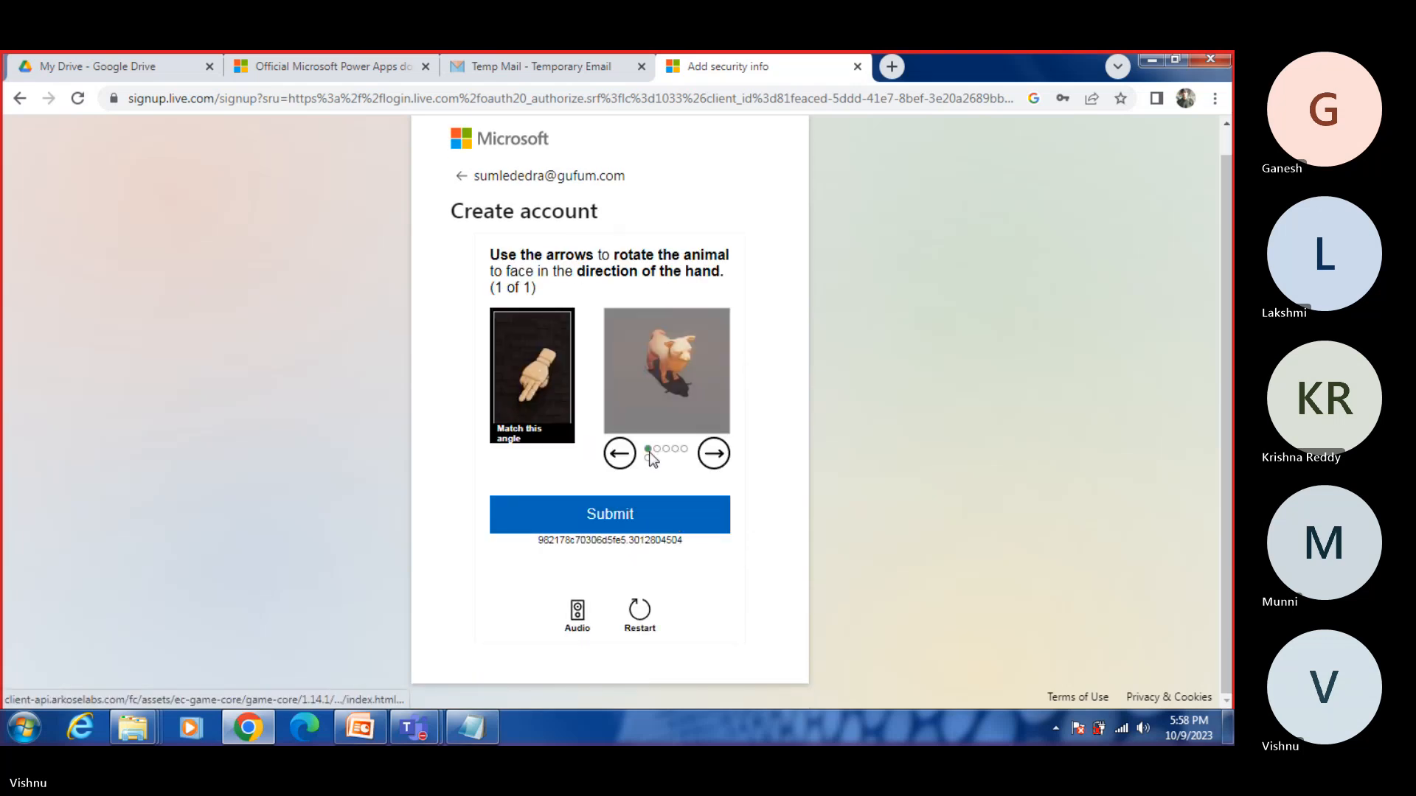
left_click(609, 456)
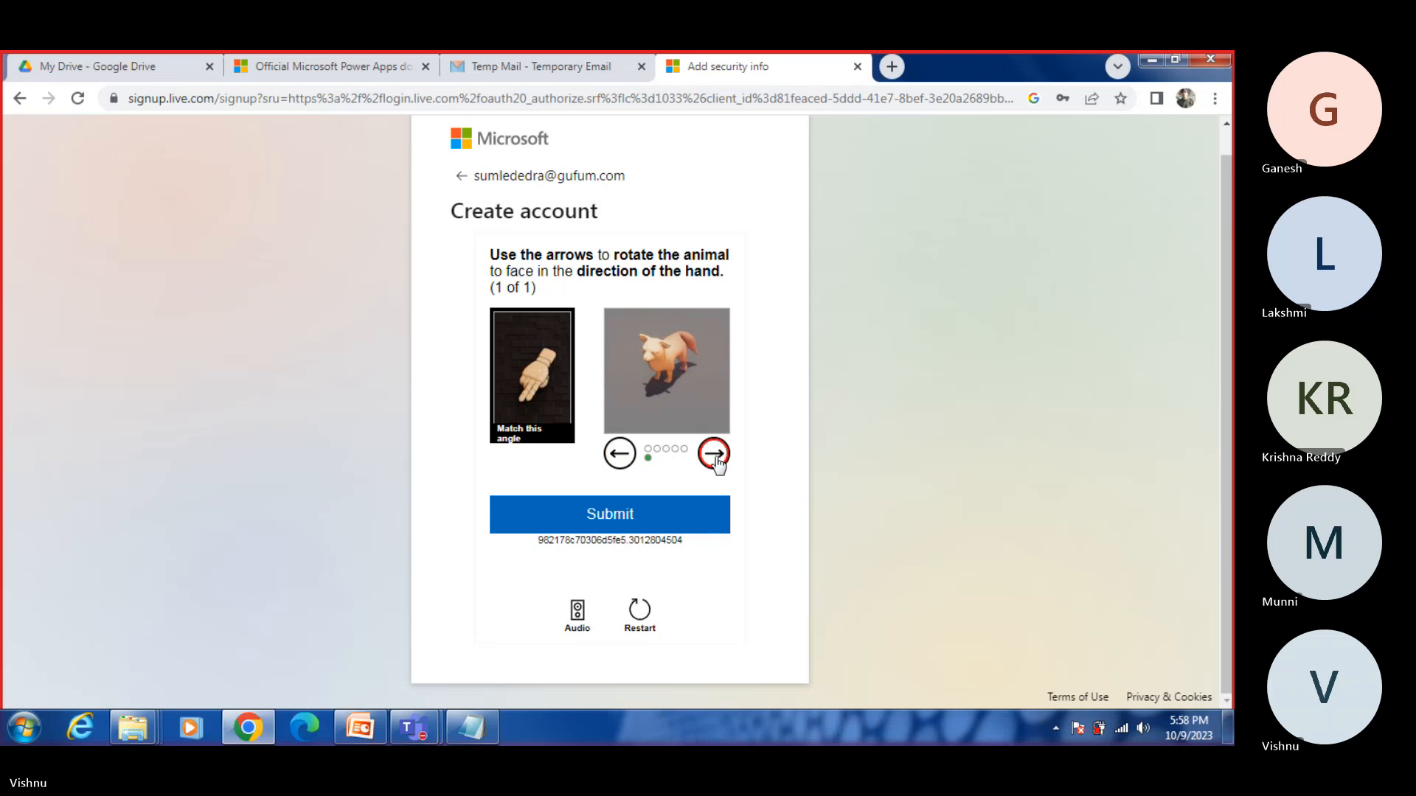
left_click(714, 455)
left_click(621, 455)
left_click(653, 528)
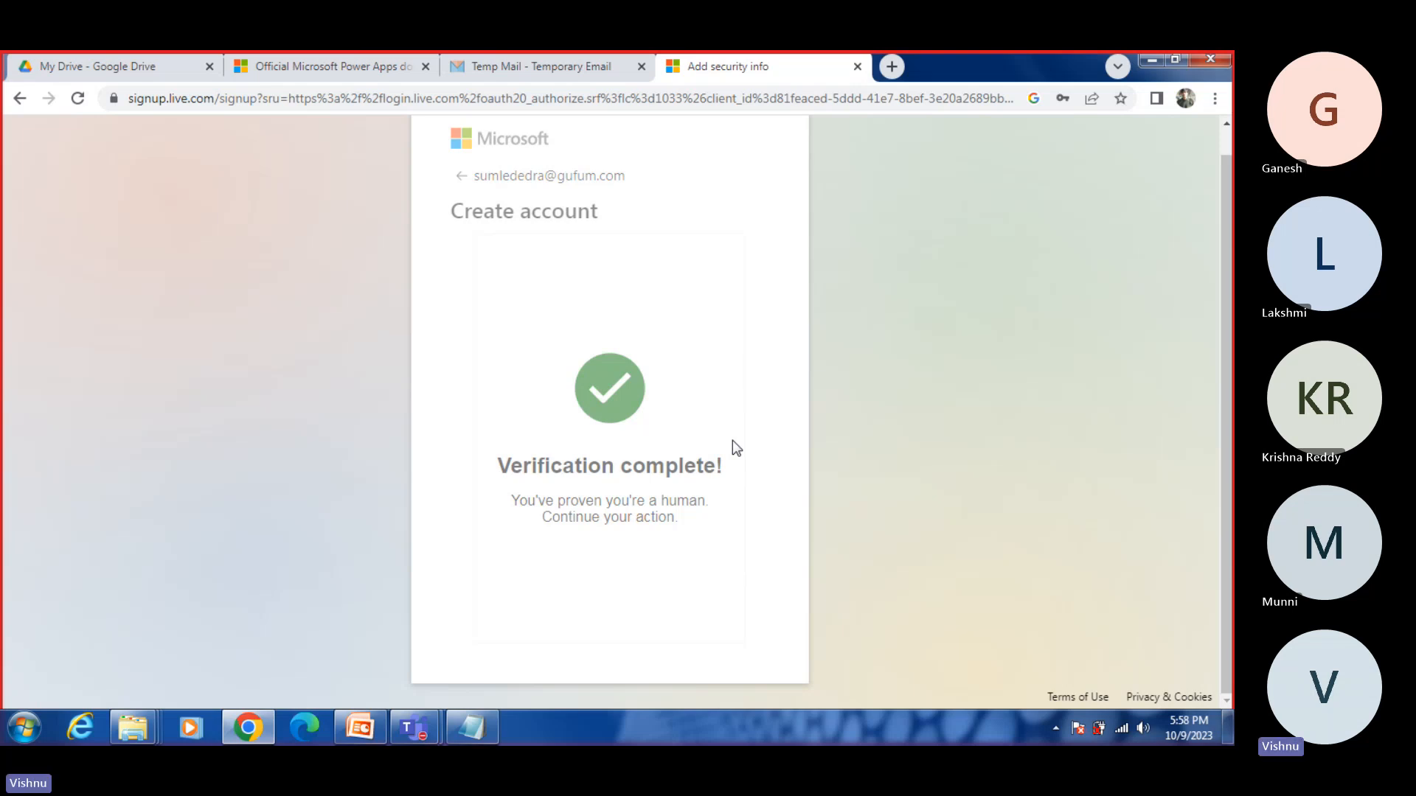
left_click(524, 59)
left_click(719, 65)
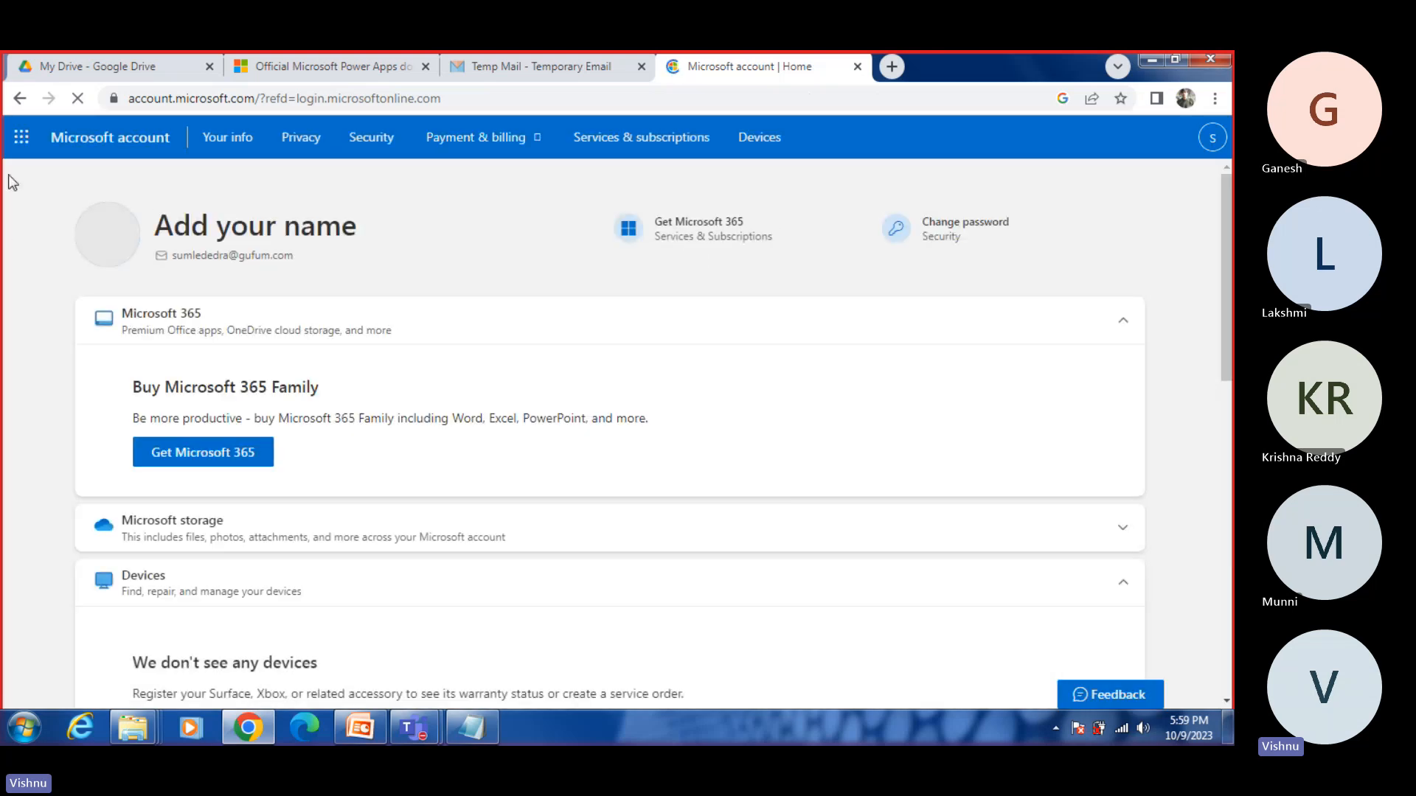
Step: Try to open the full app list from the Microsoft account page, open a new tab and reload the account page
left_click(22, 138)
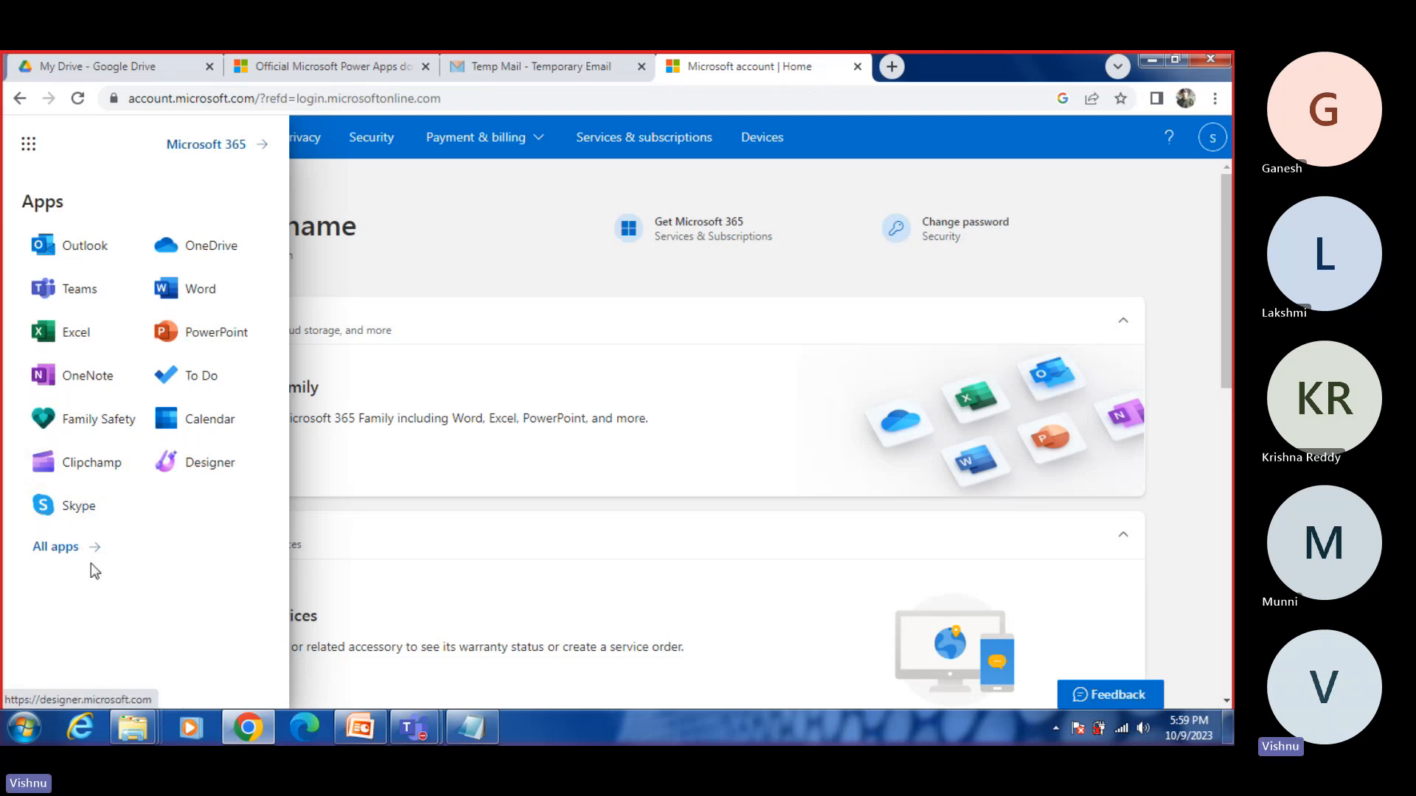
left_click(57, 552)
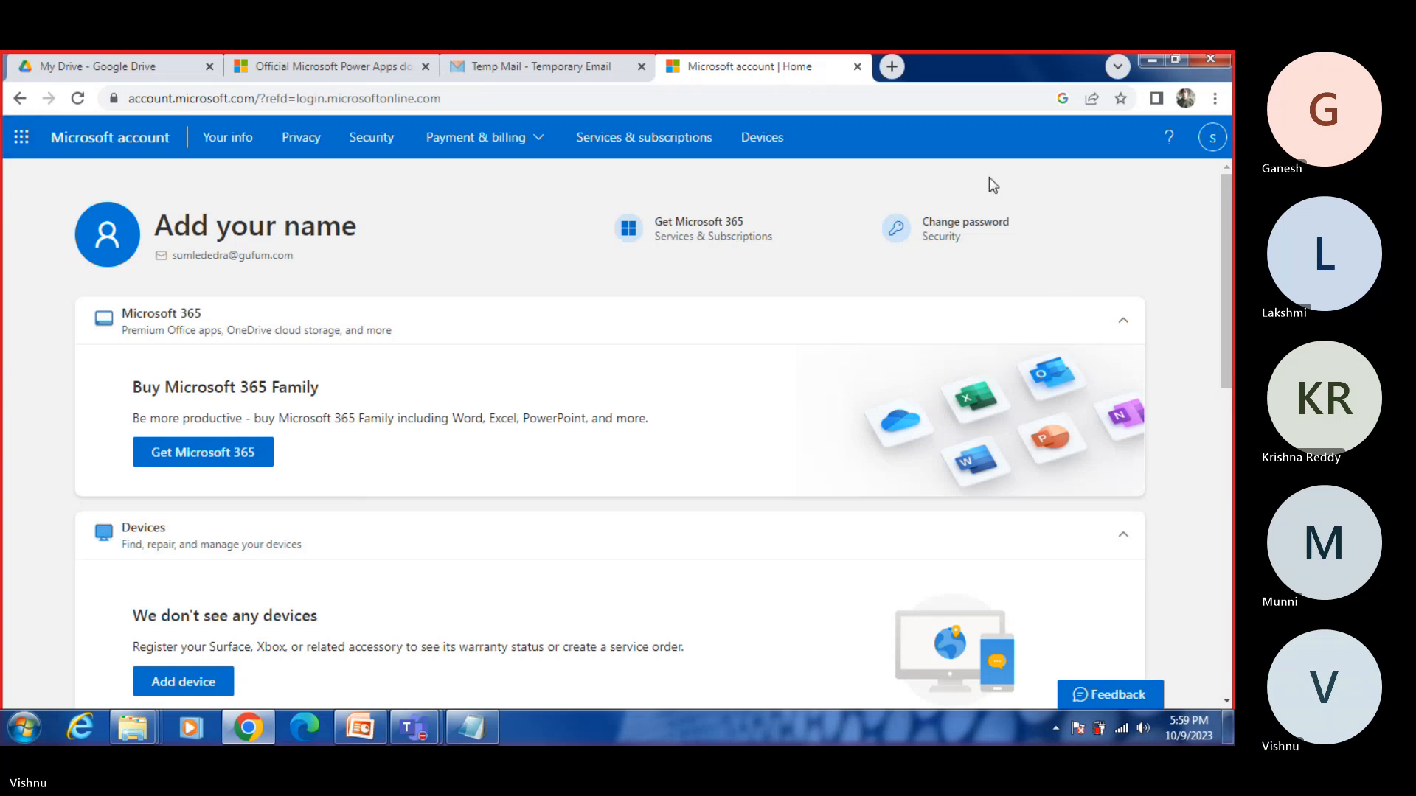
left_click(891, 67)
left_click(766, 67)
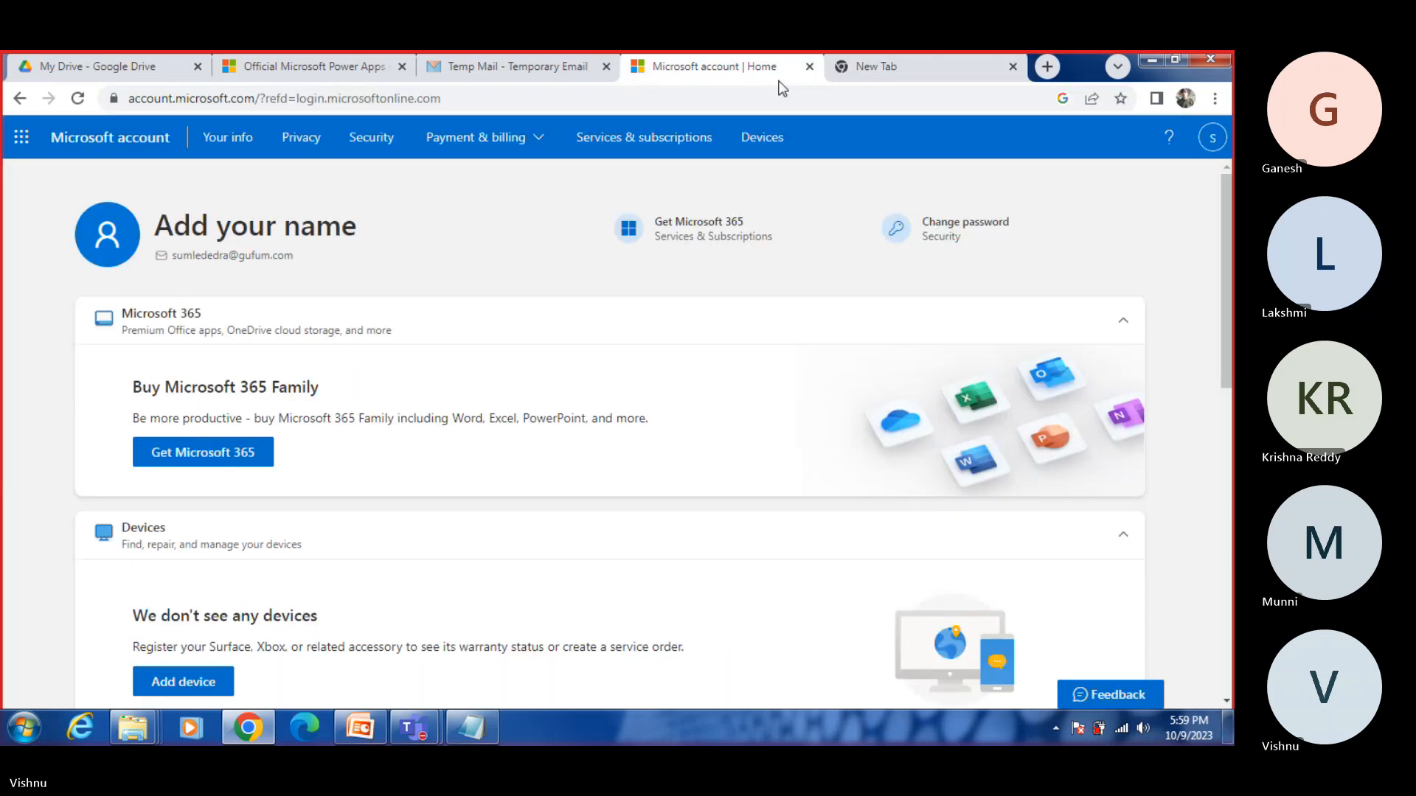
left_click(223, 104)
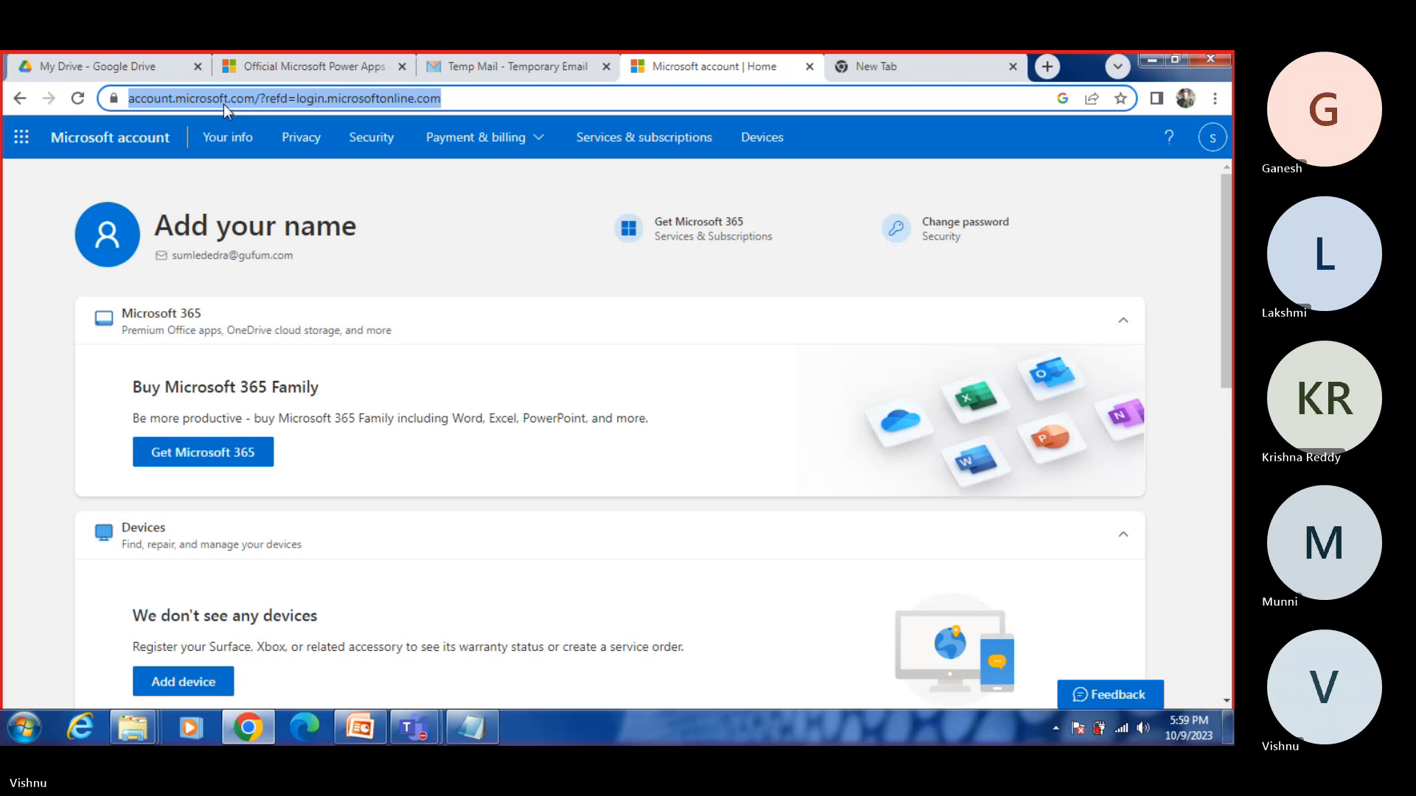
key("Return")
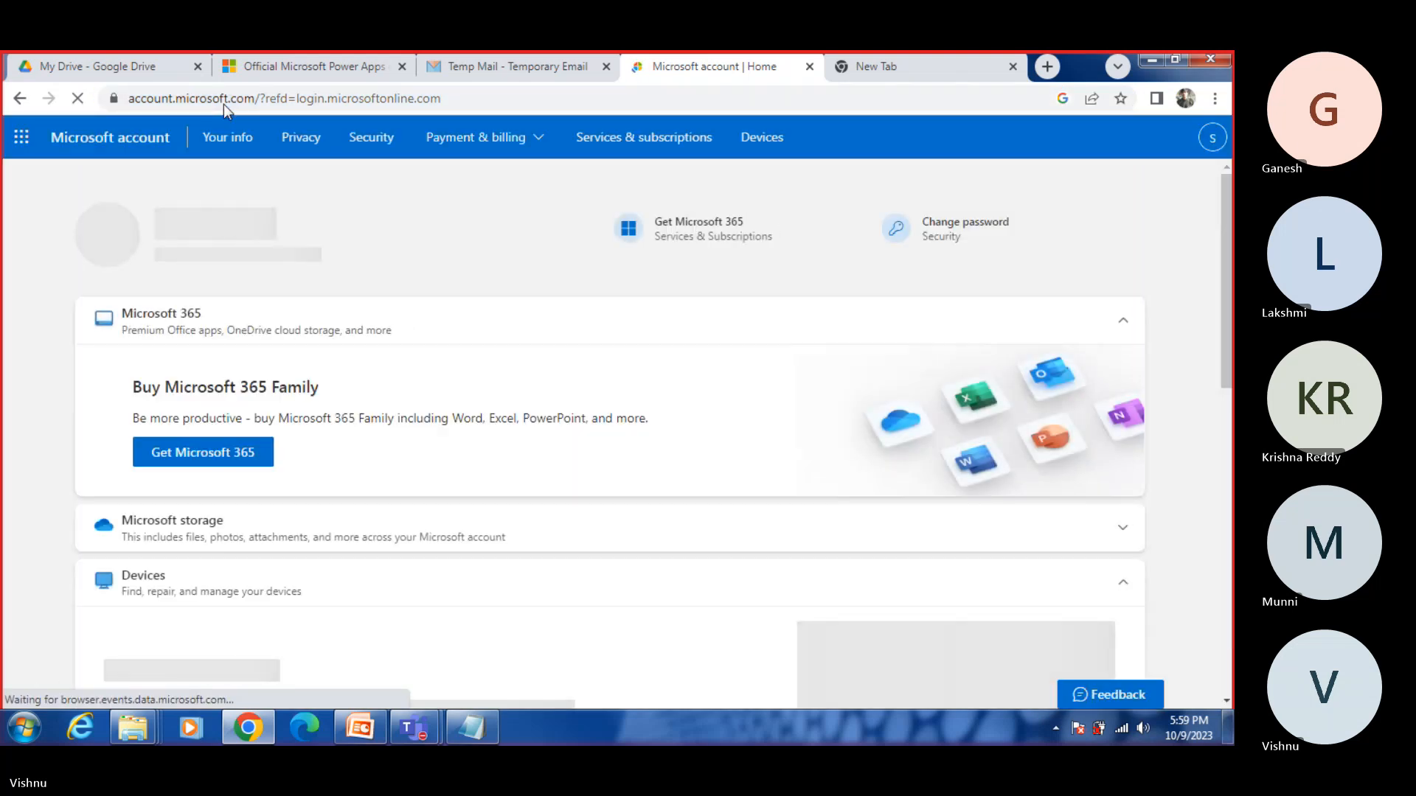
Step: Open the list of all Microsoft apps from the app launcher and search it for "power"
left_click(21, 137)
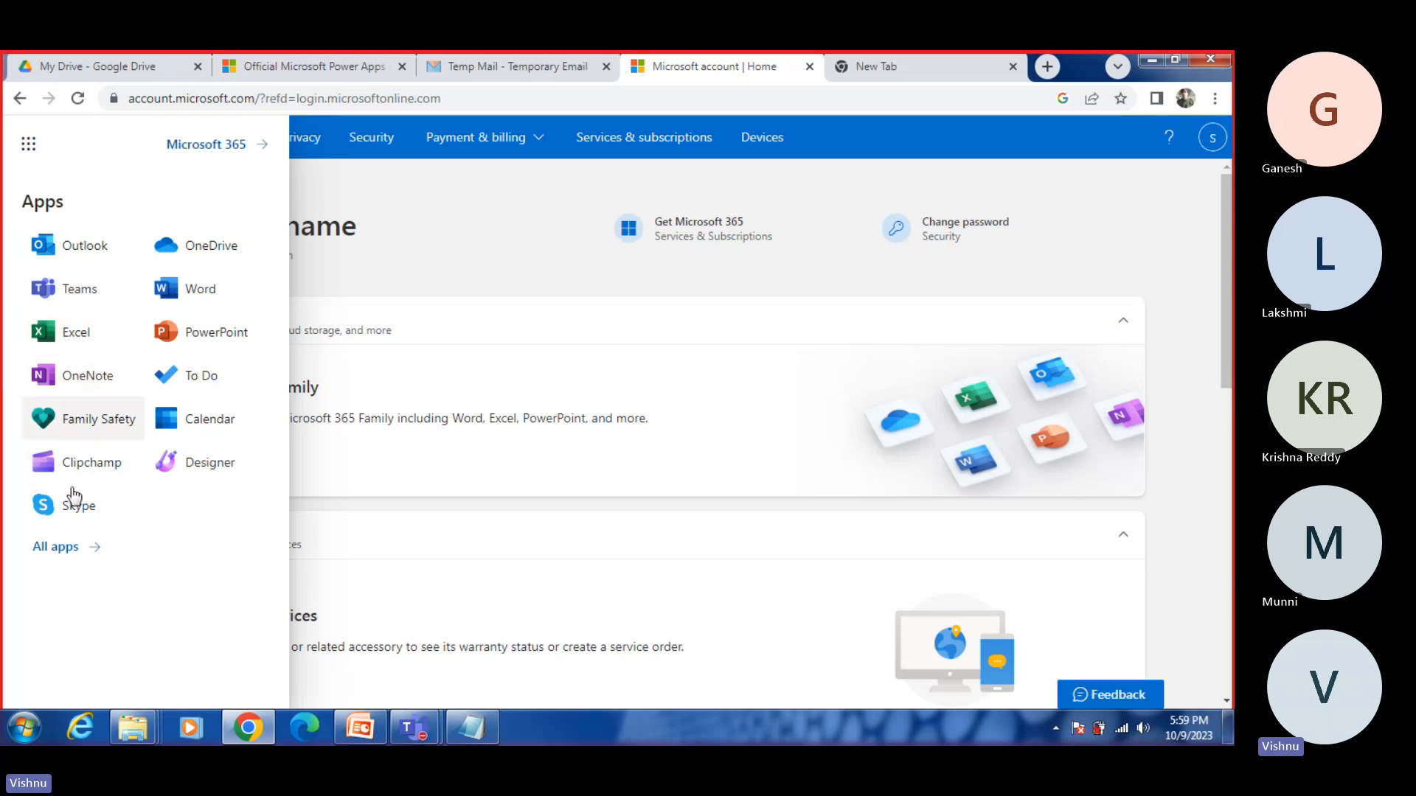
left_click(49, 549)
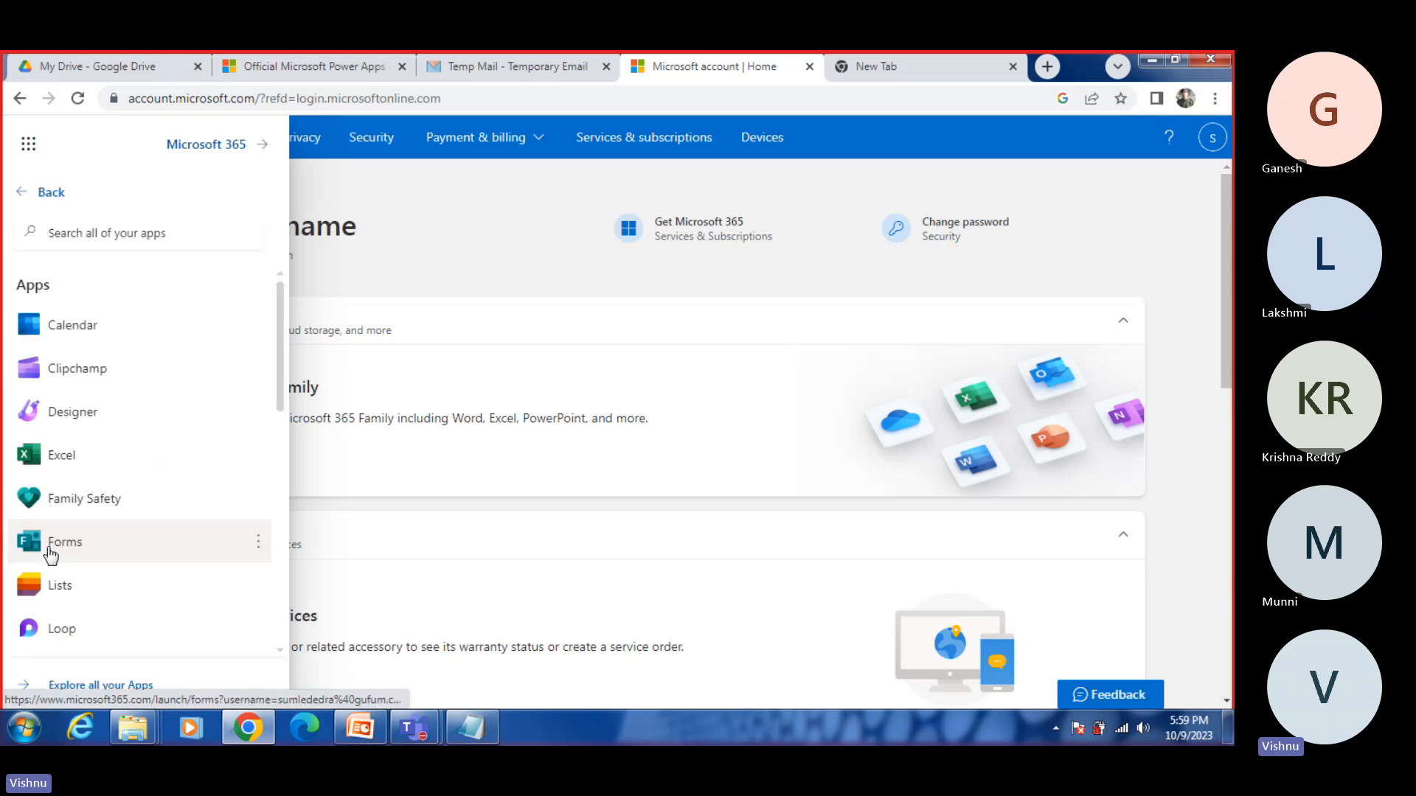
left_click(125, 233)
type("power")
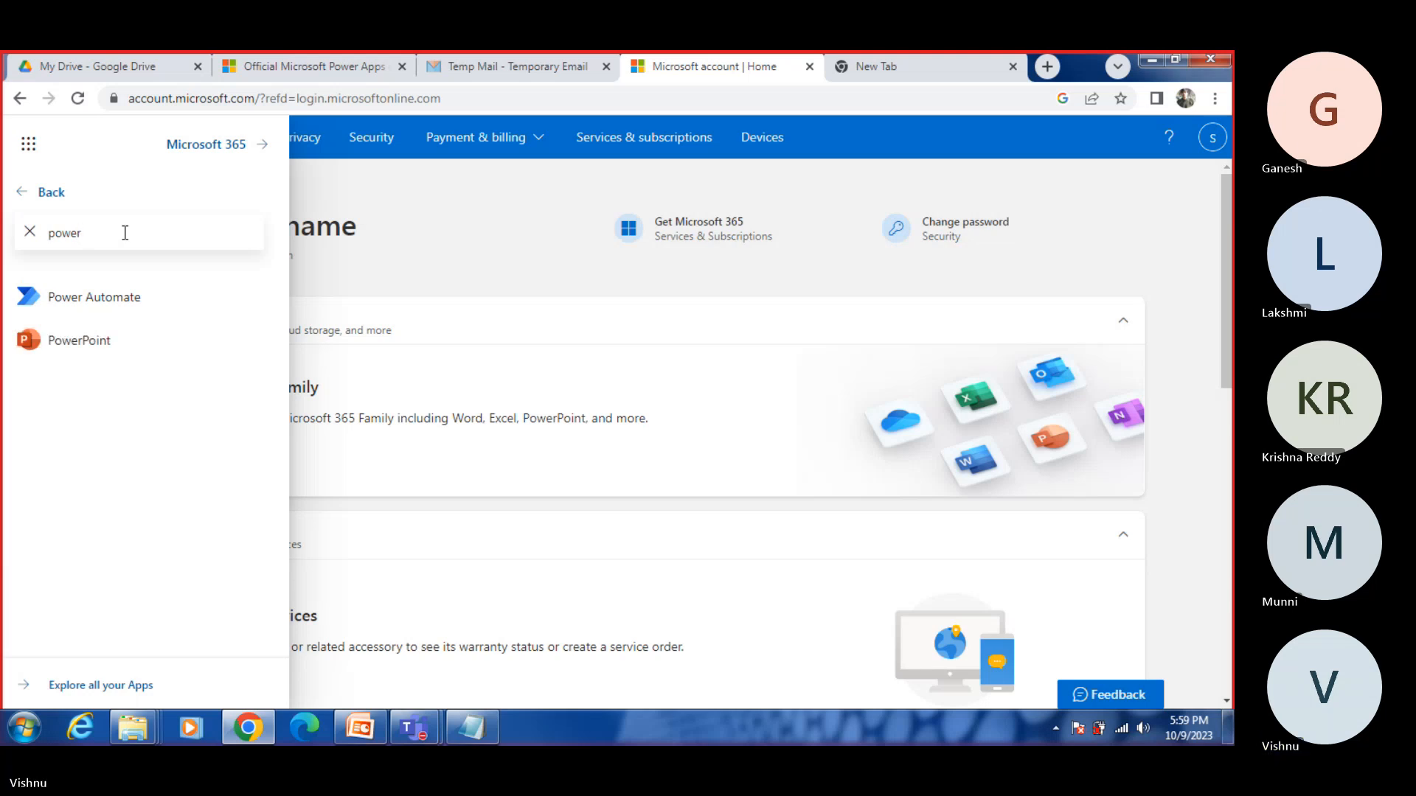
type("app")
Step: Search the full Microsoft app list for "power apps", leave the list and open the account details
key("BackSpace")
key("BackSpace")
key("BackSpace")
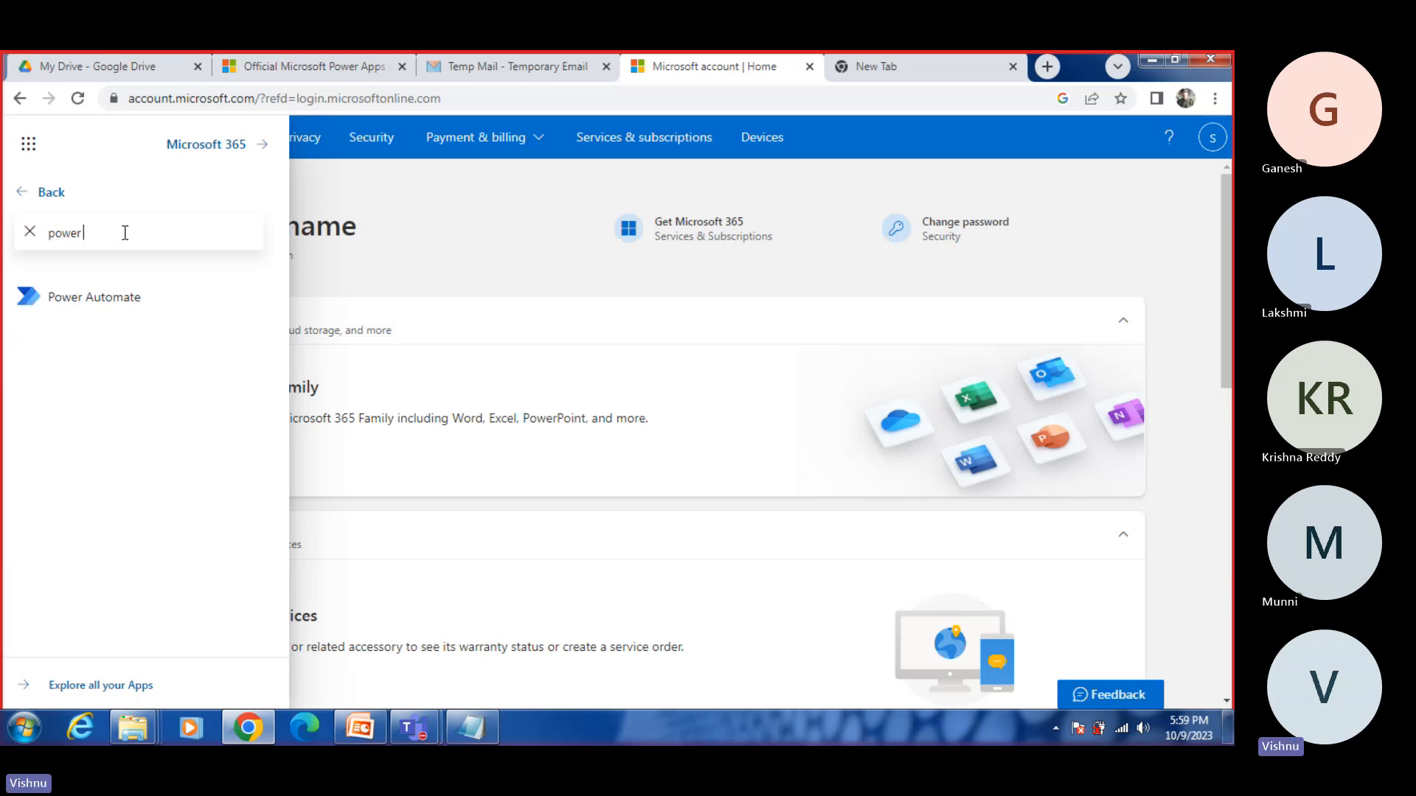
type("apps")
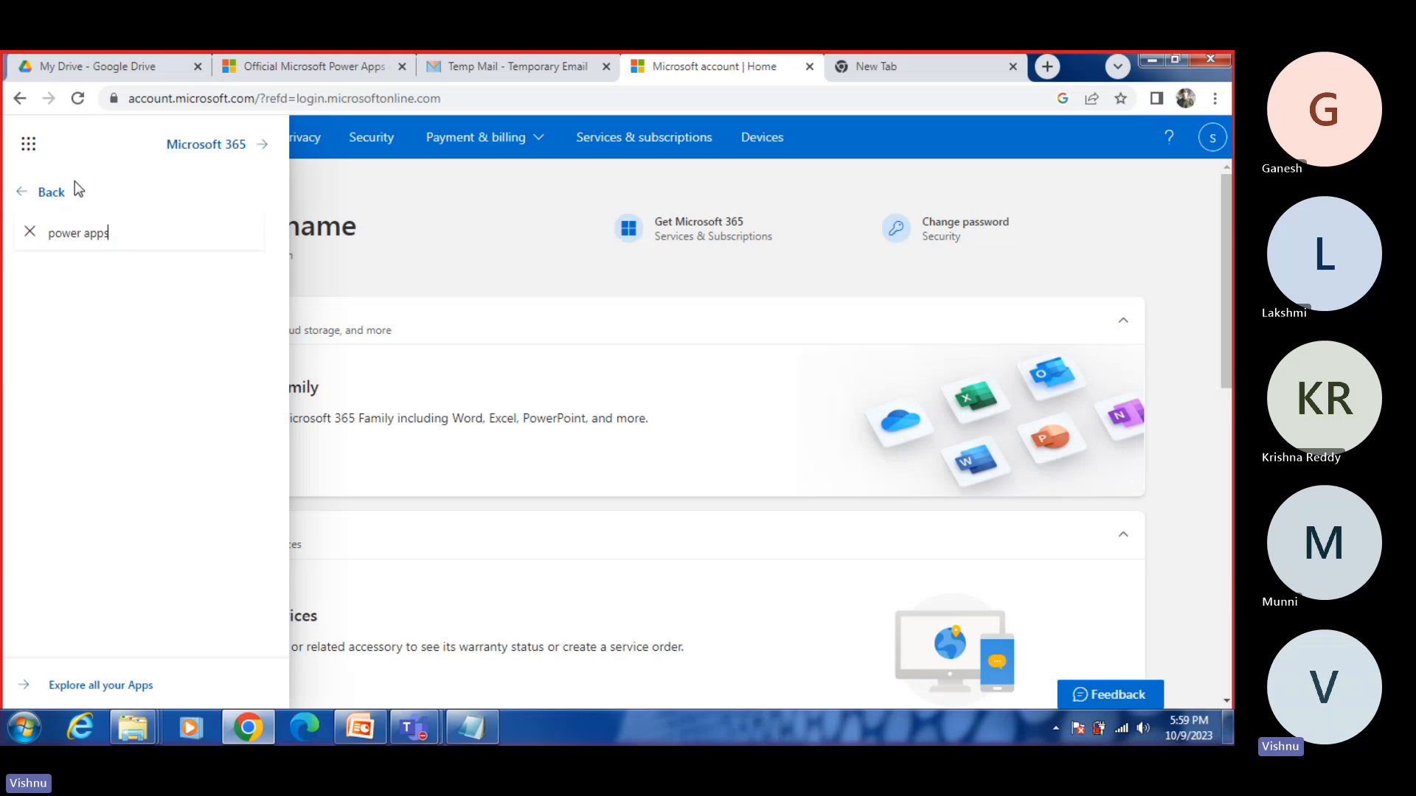
left_click(21, 200)
left_click(1214, 141)
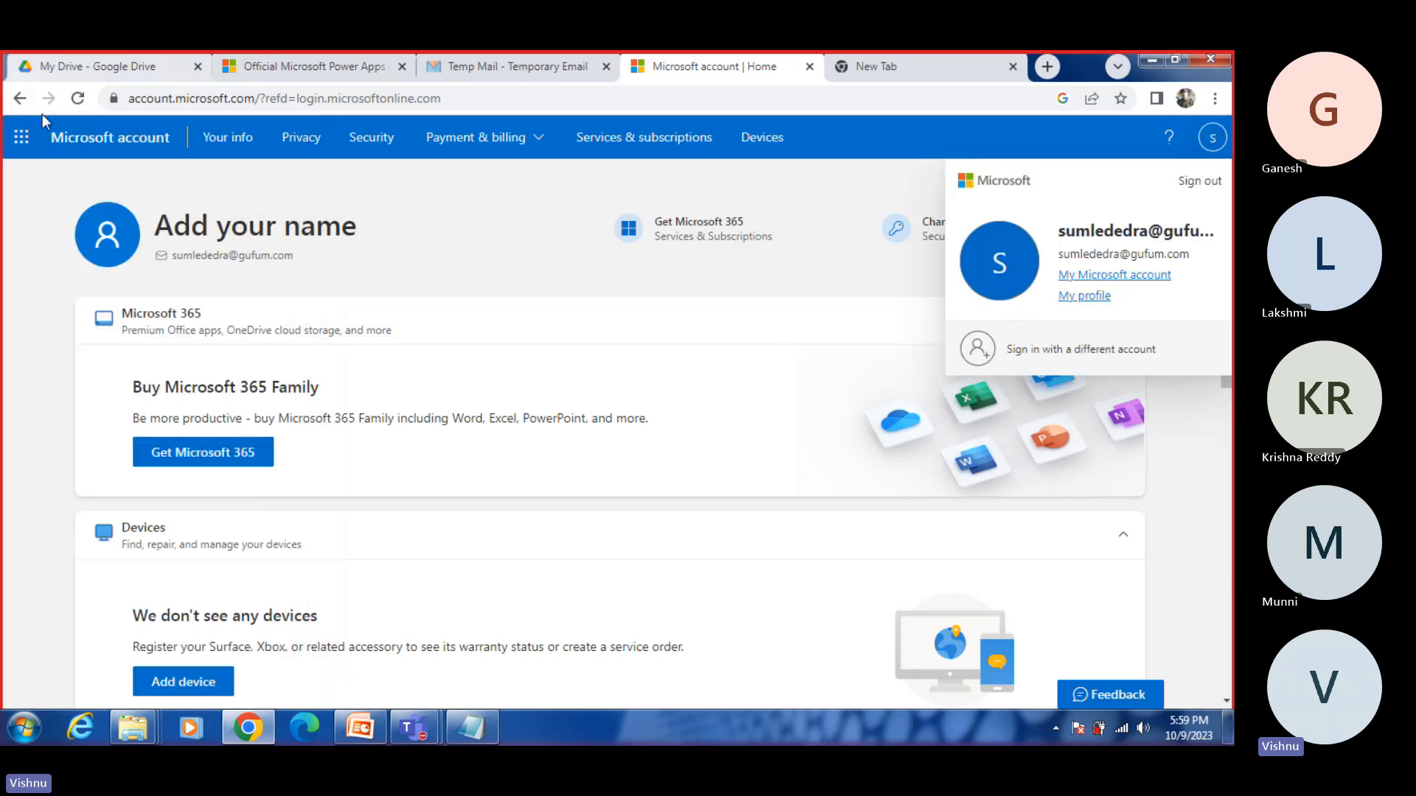
Step: Reopen the full app list, search it for "power app" and "power", and return to the main app launcher
left_click(21, 137)
left_click(58, 557)
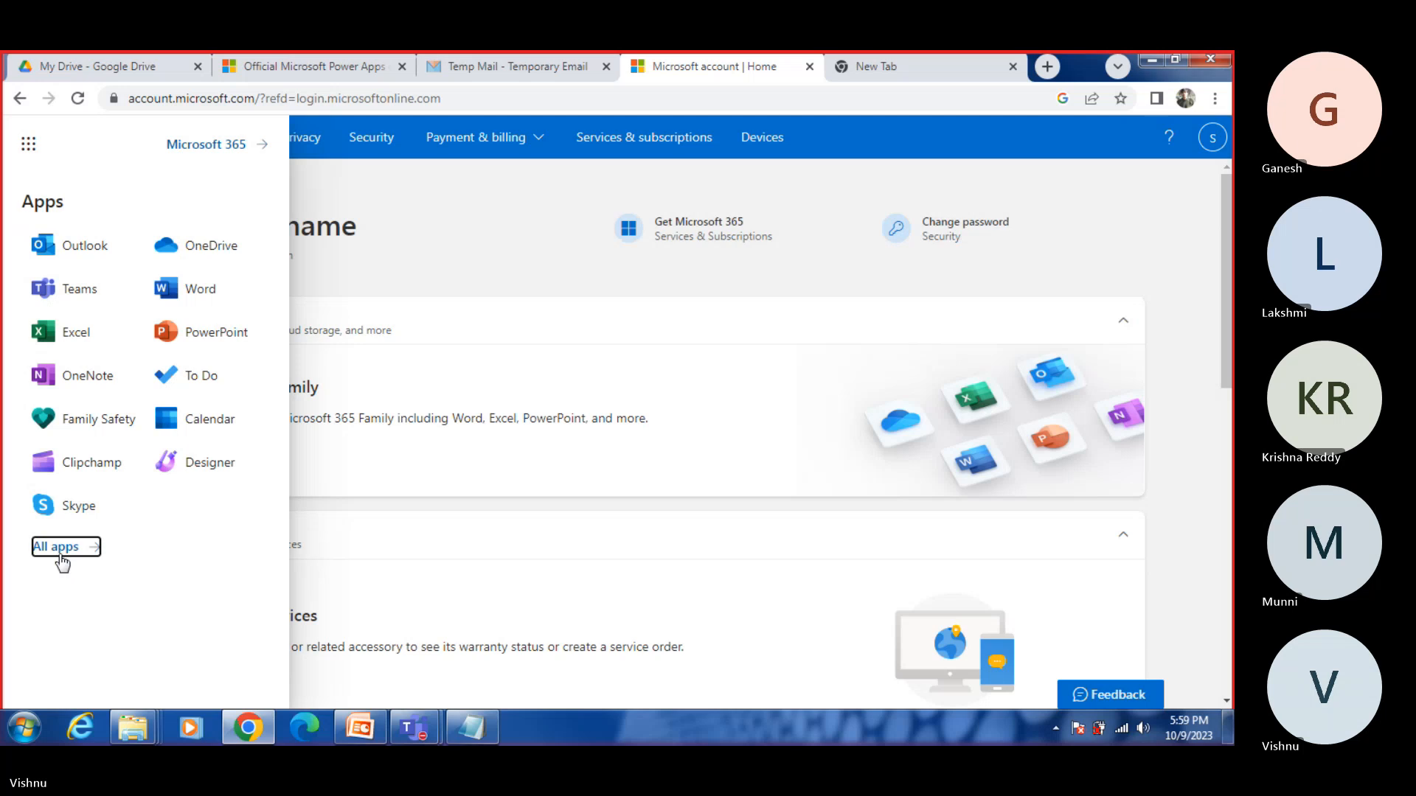
left_click(127, 231)
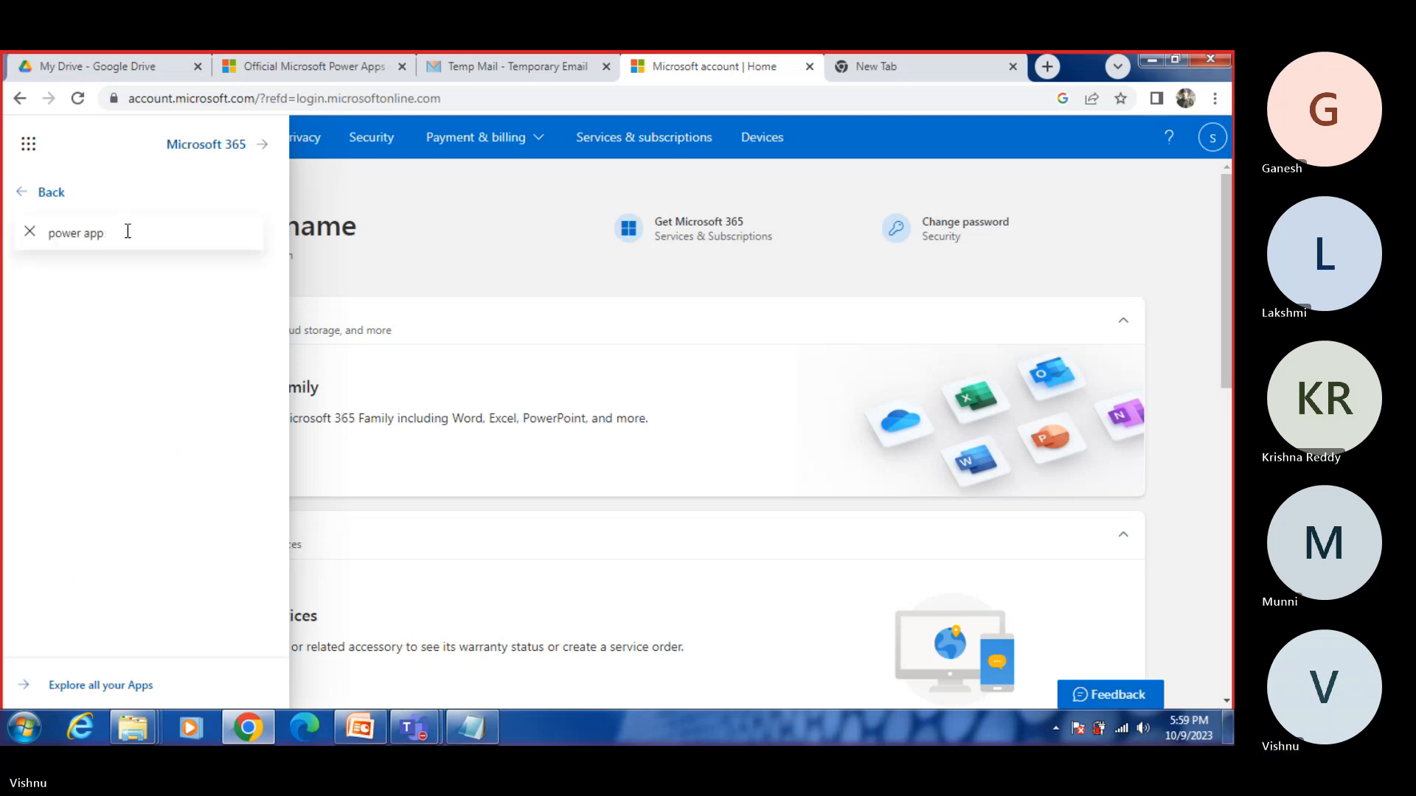
key("BackSpace")
key("BackSpace")
key("BackSpace")
key("BackSpace")
key("BackSpace")
key("BackSpace")
key("BackSpace")
key("BackSpace")
key("BackSpace")
key("BackSpace")
type("power")
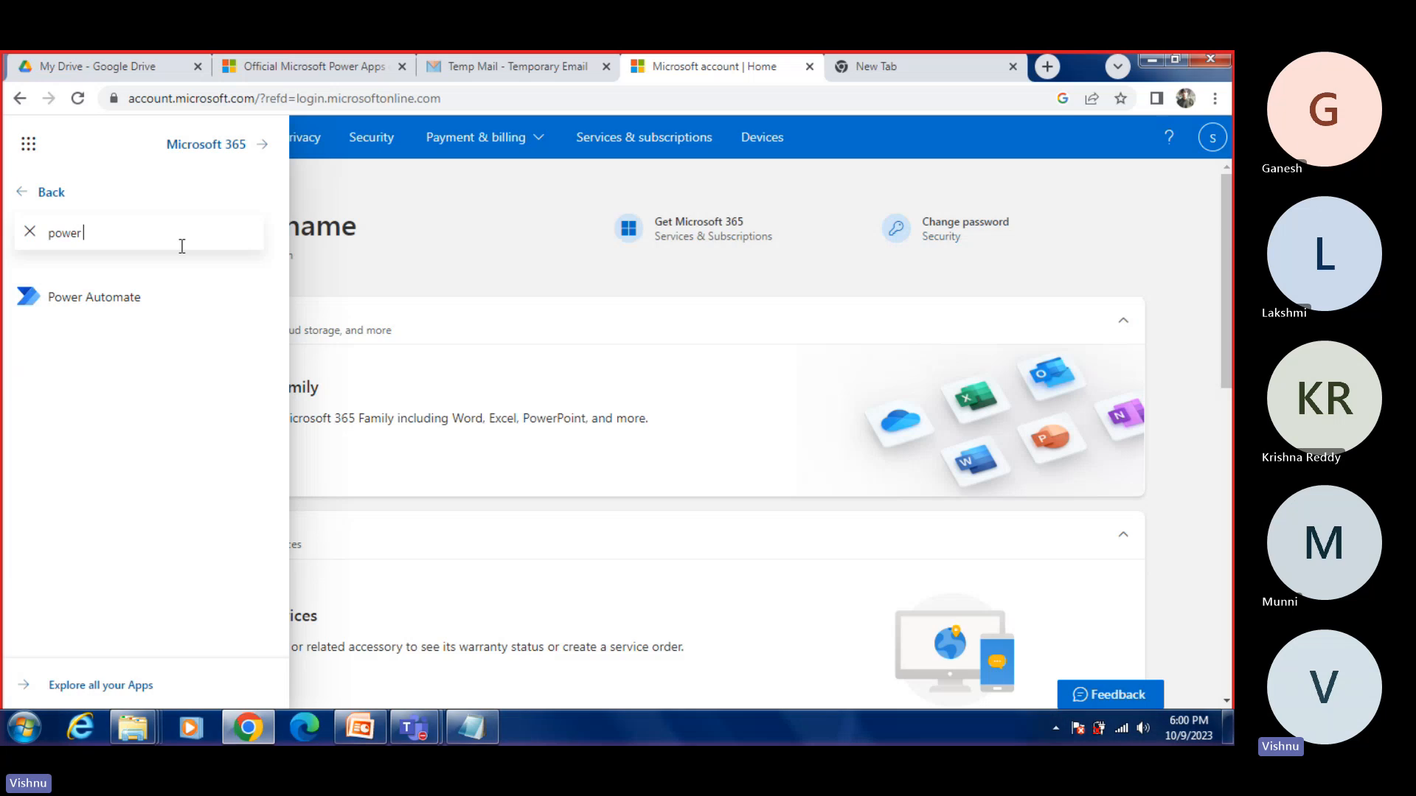
left_click(41, 194)
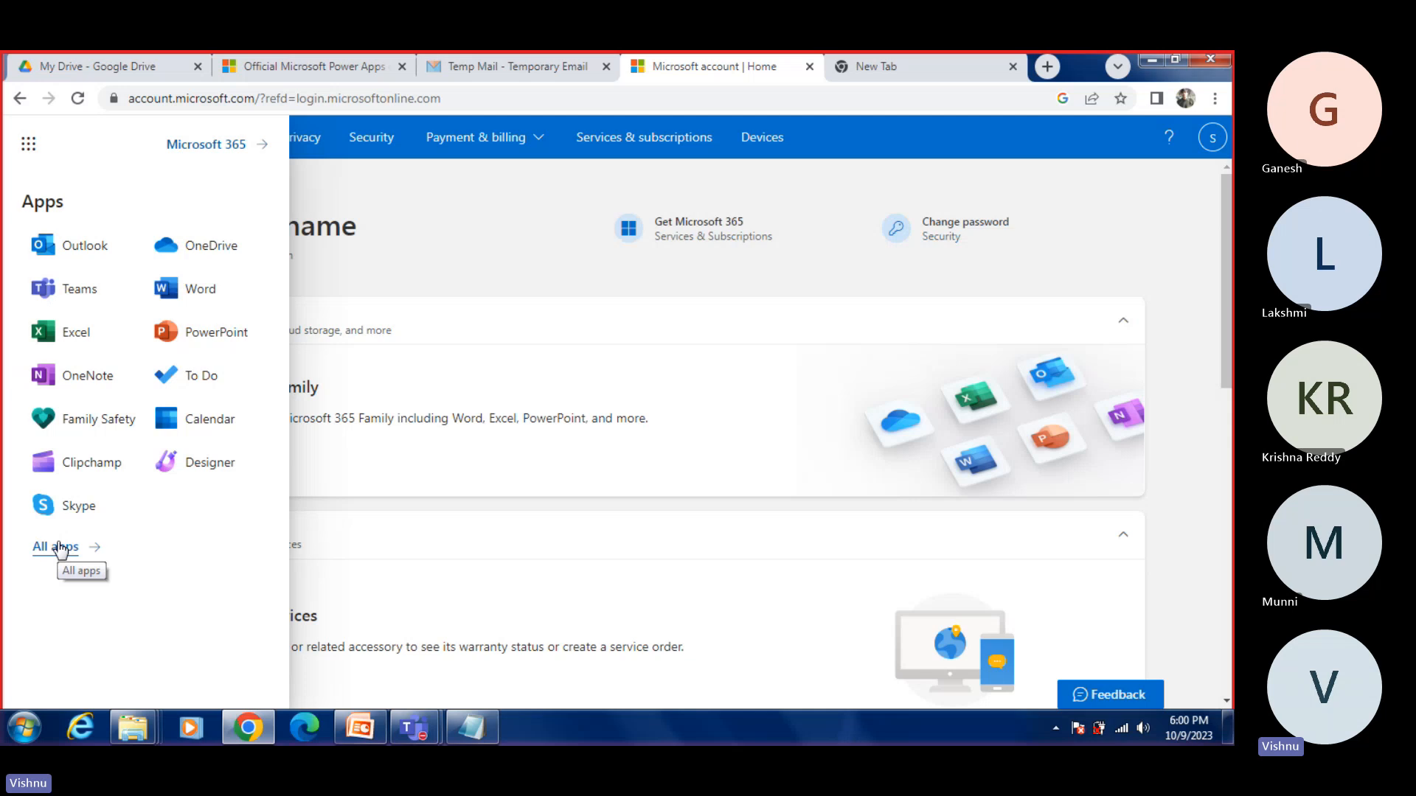
Step: Sign out of the newly created Microsoft account and close its browser tab
left_click(1212, 137)
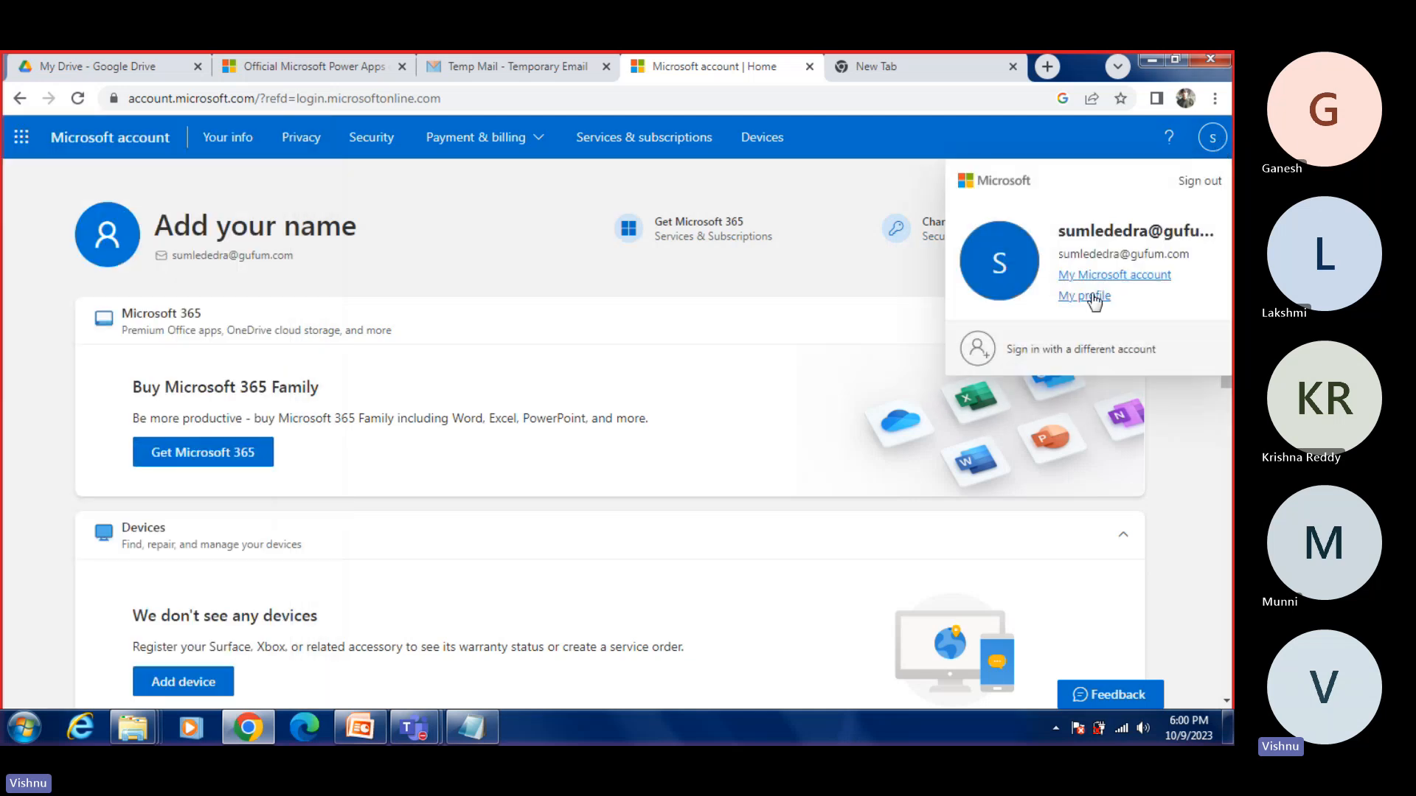
left_click(1198, 182)
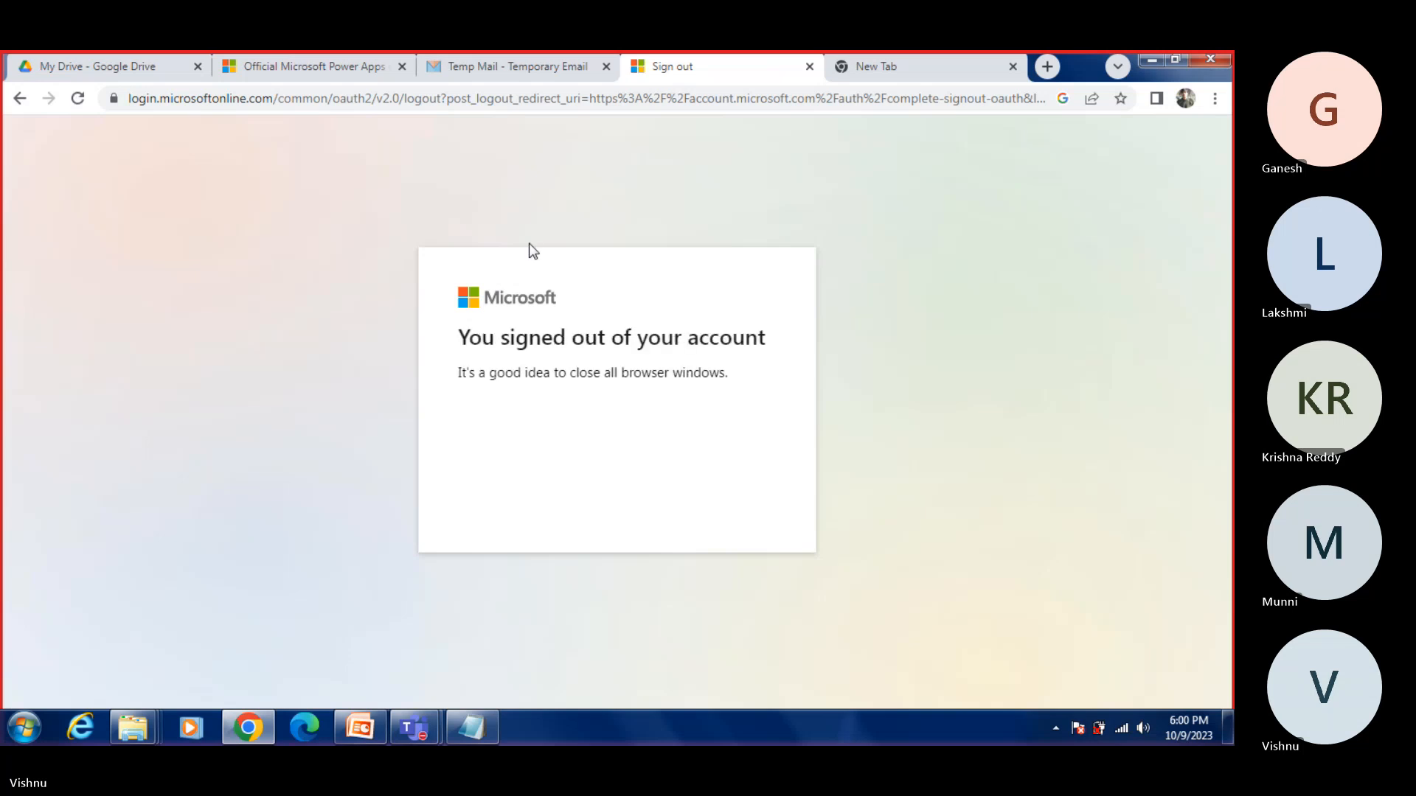
left_click(809, 67)
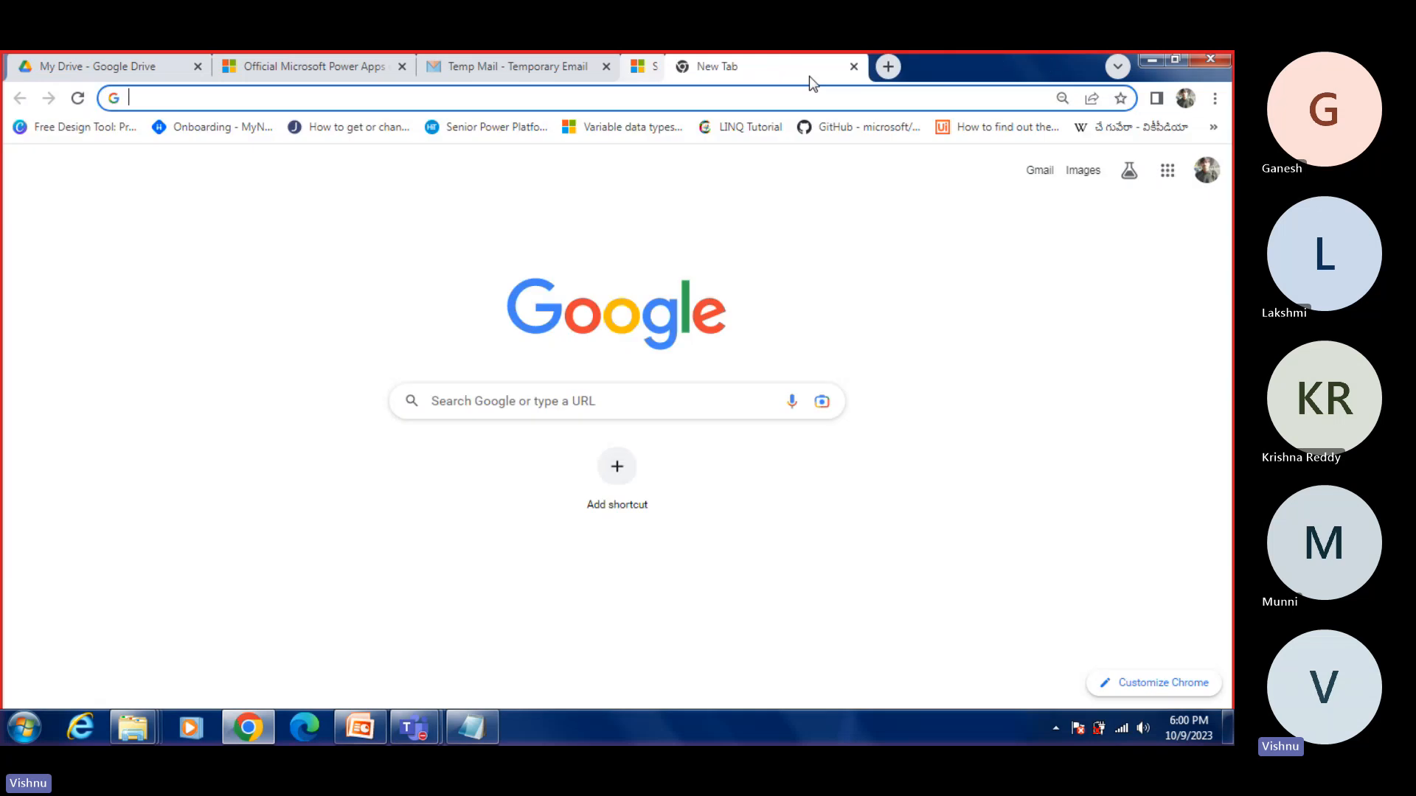
Step: Search Google for "microsoft account login" and open the sign-in form from the Microsoft account page
left_click(699, 102)
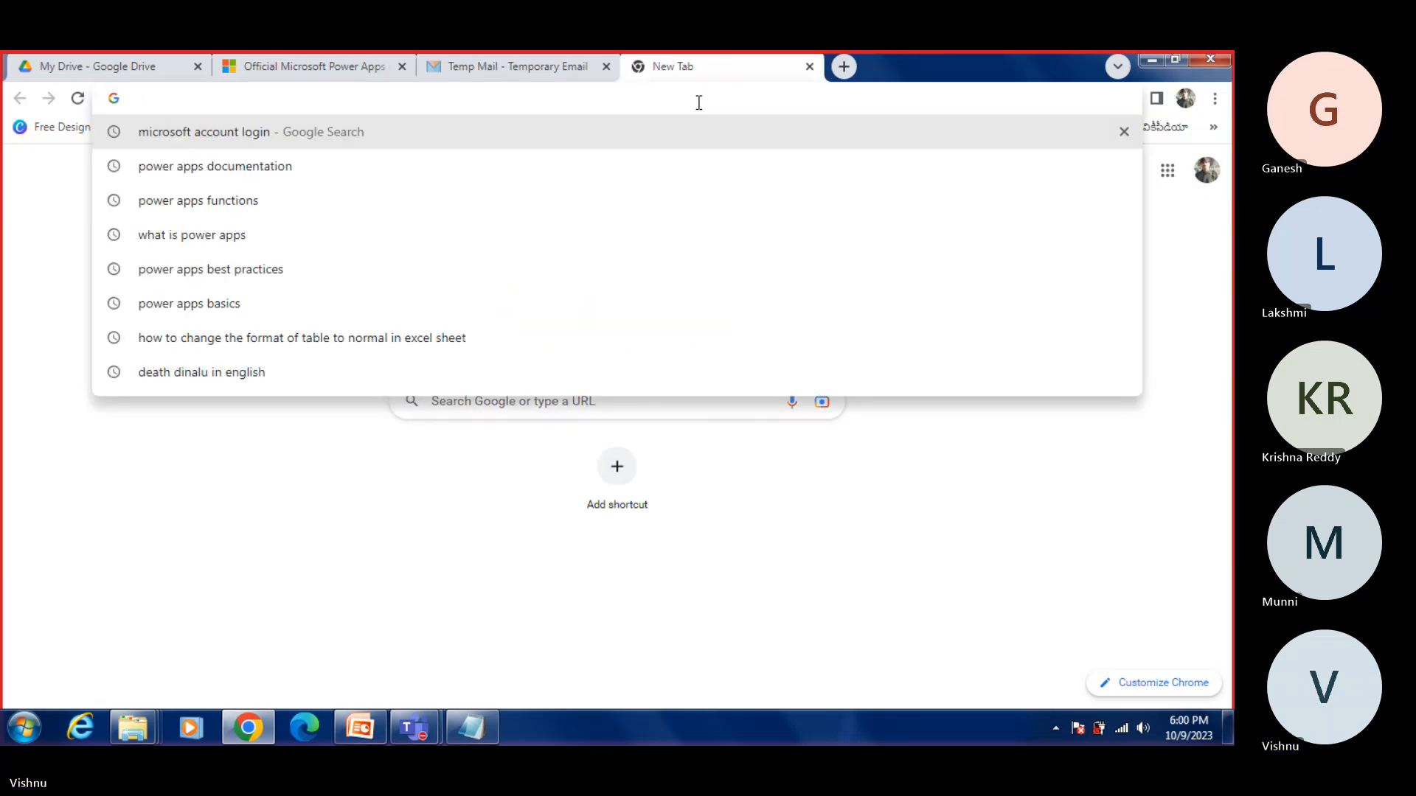
left_click(331, 136)
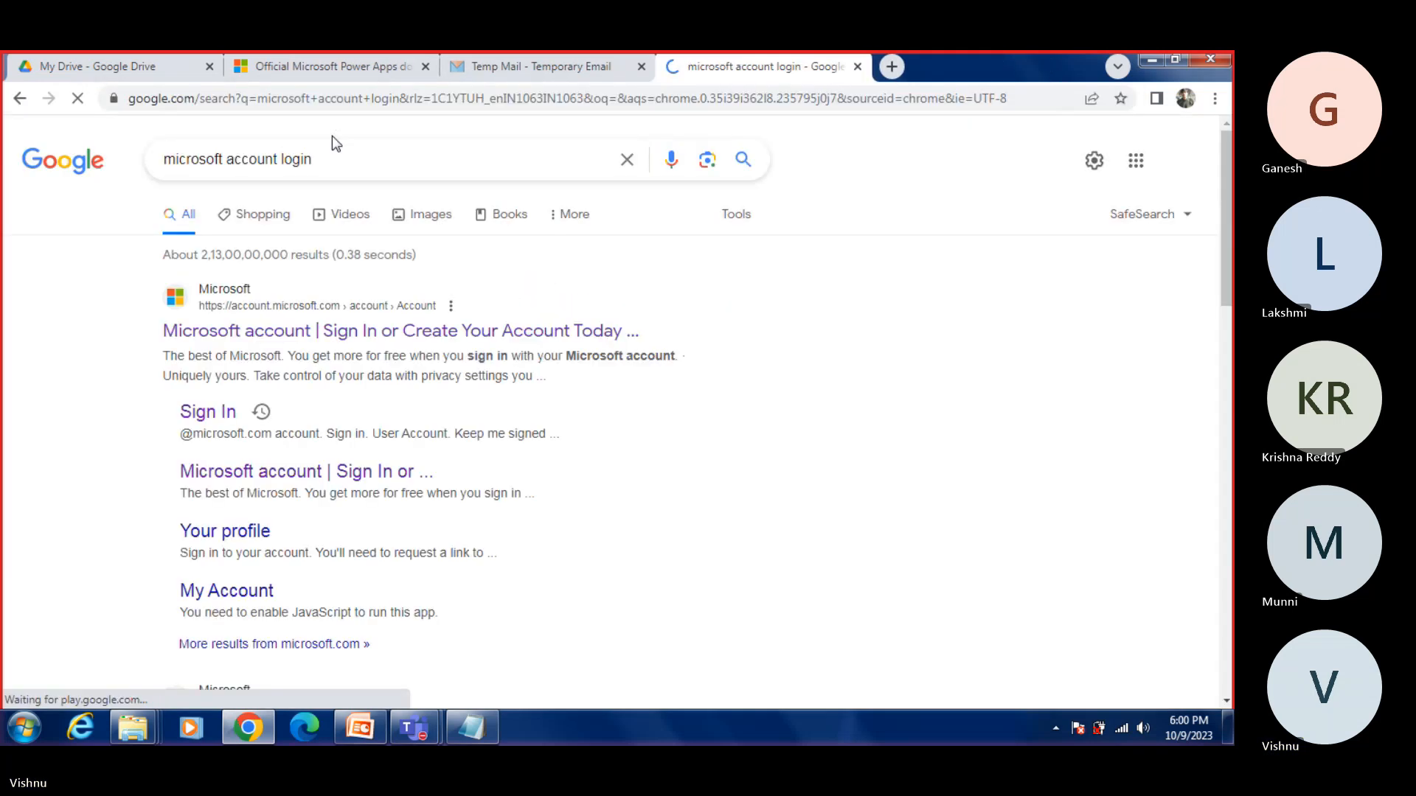
left_click(341, 337)
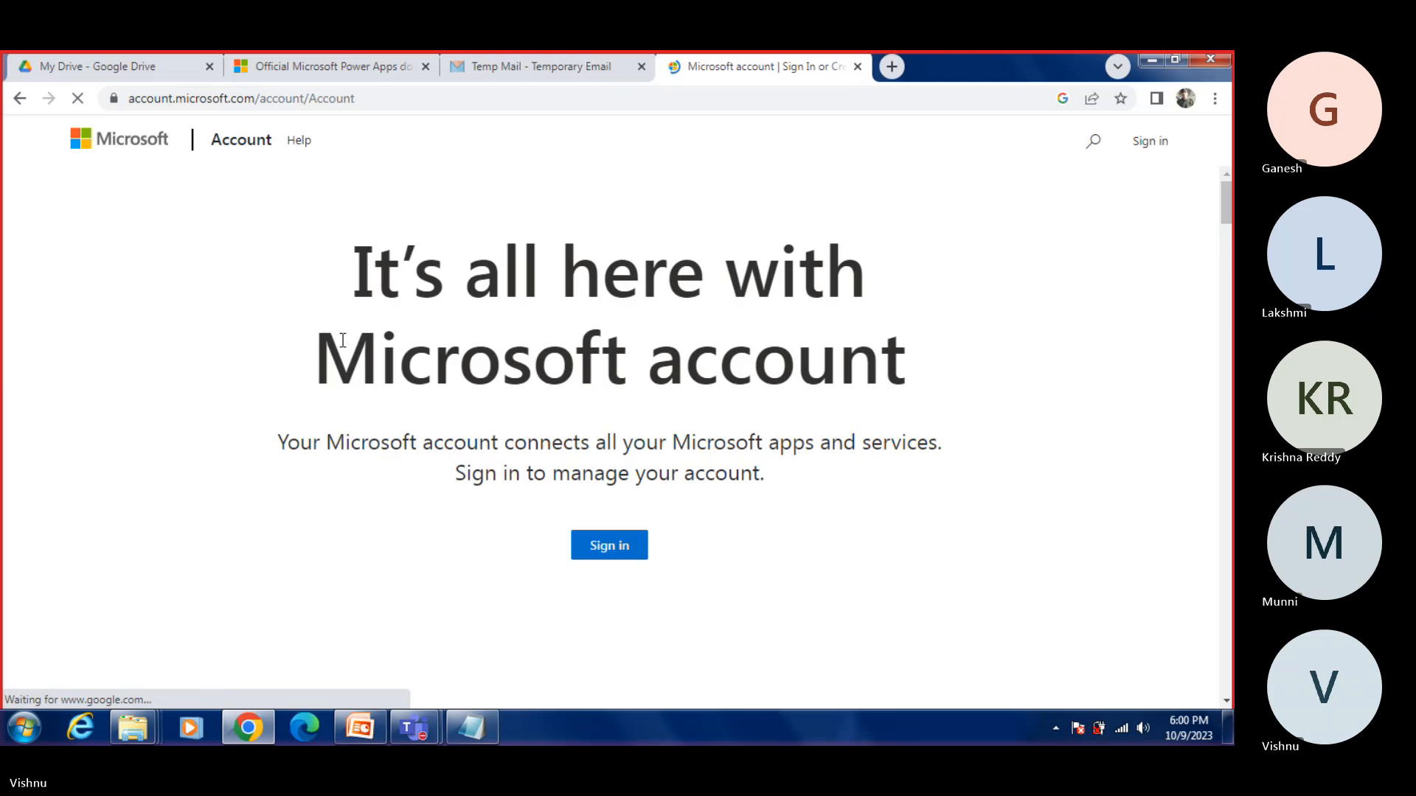
left_click(606, 549)
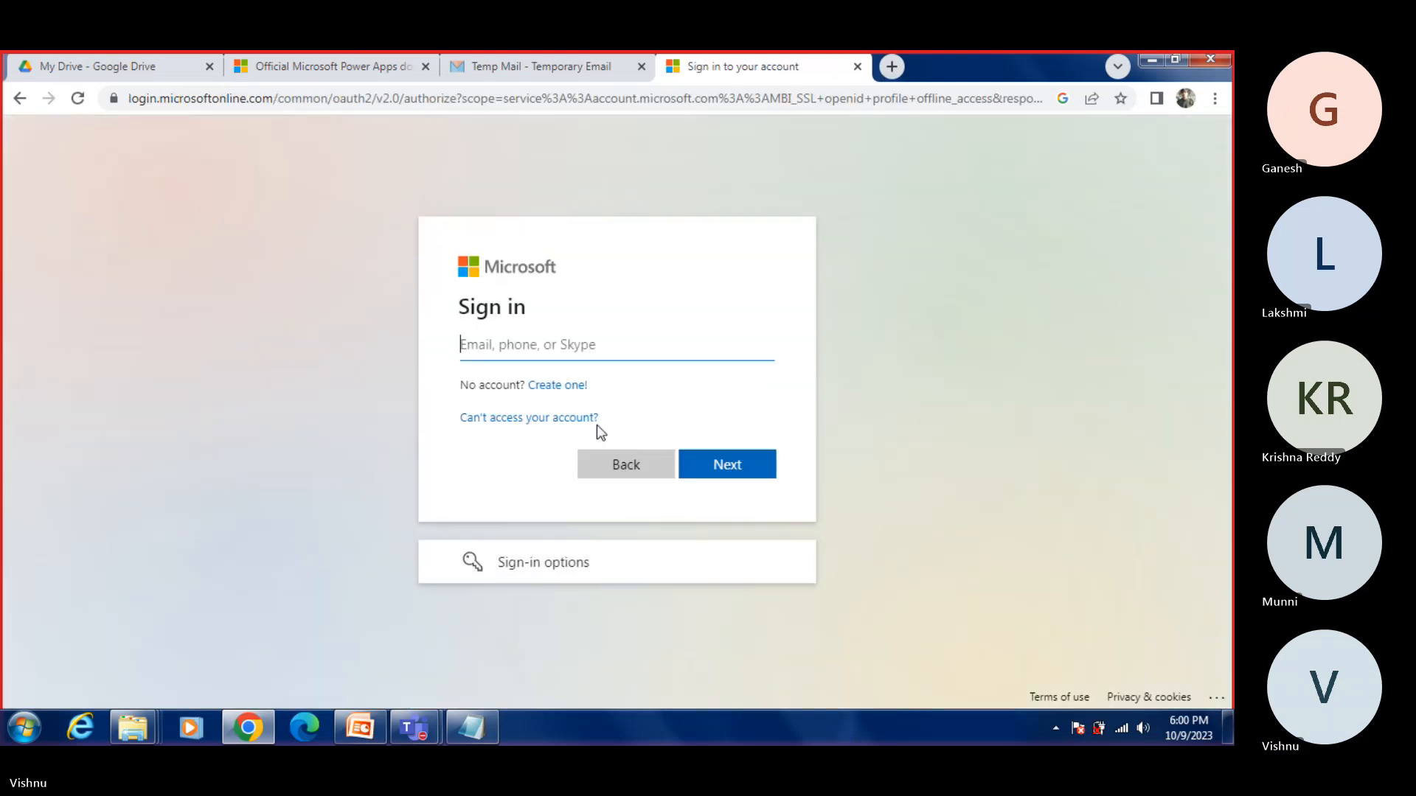
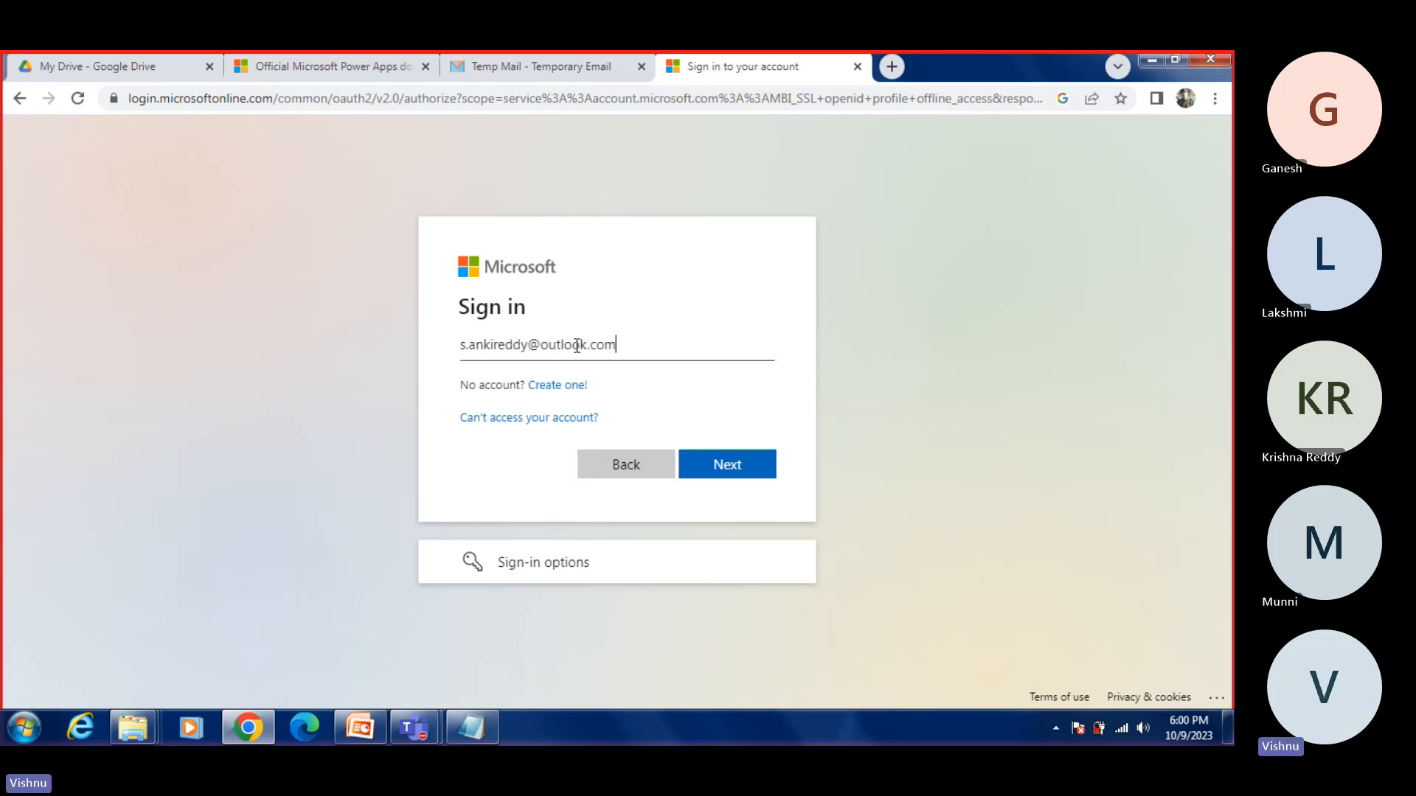
Step: Enter the existing Outlook account's email address in the Microsoft sign-in form and submit it
key("Return")
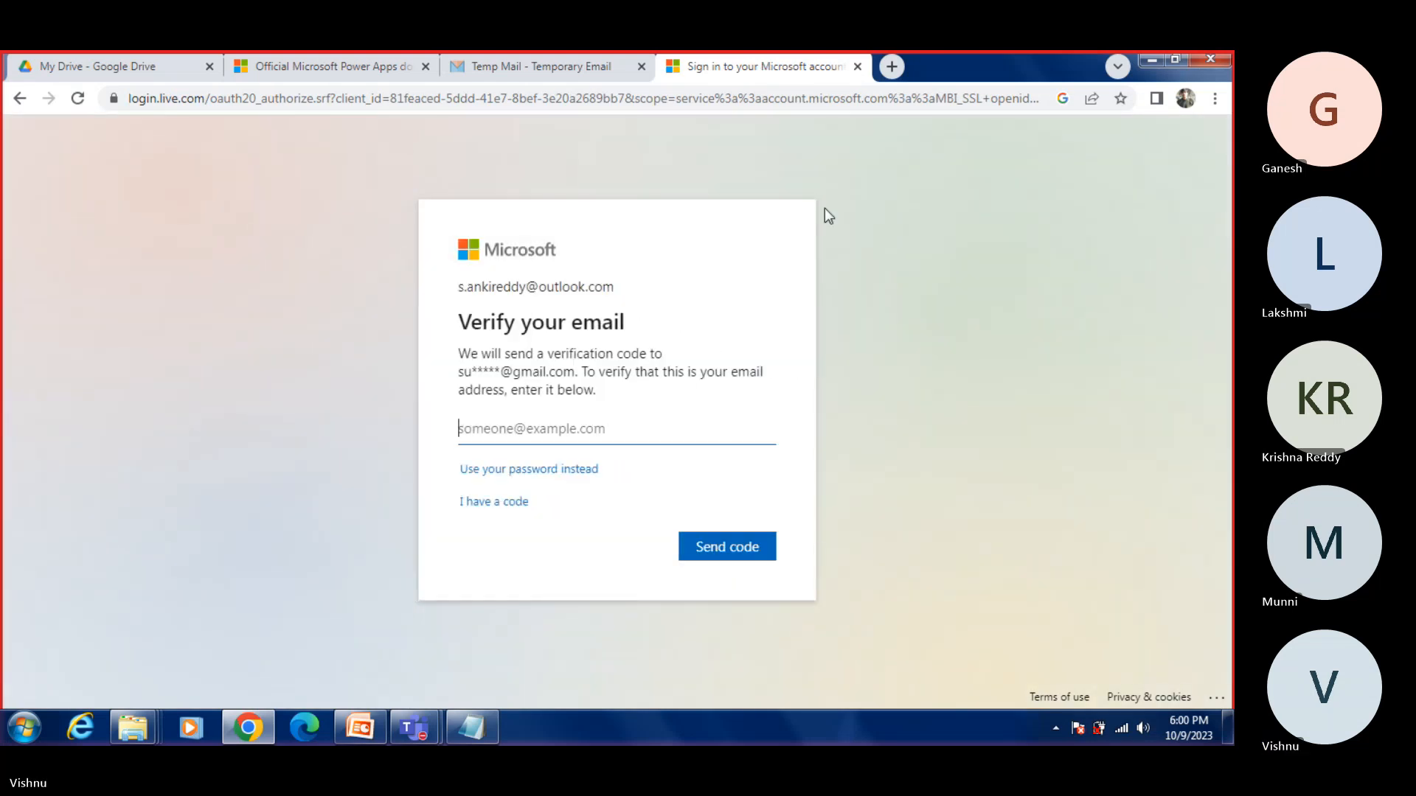
Step: Open a spare browser tab, then enter the recovery email address in the Verify your email form and request the code
left_click(890, 80)
left_click(730, 66)
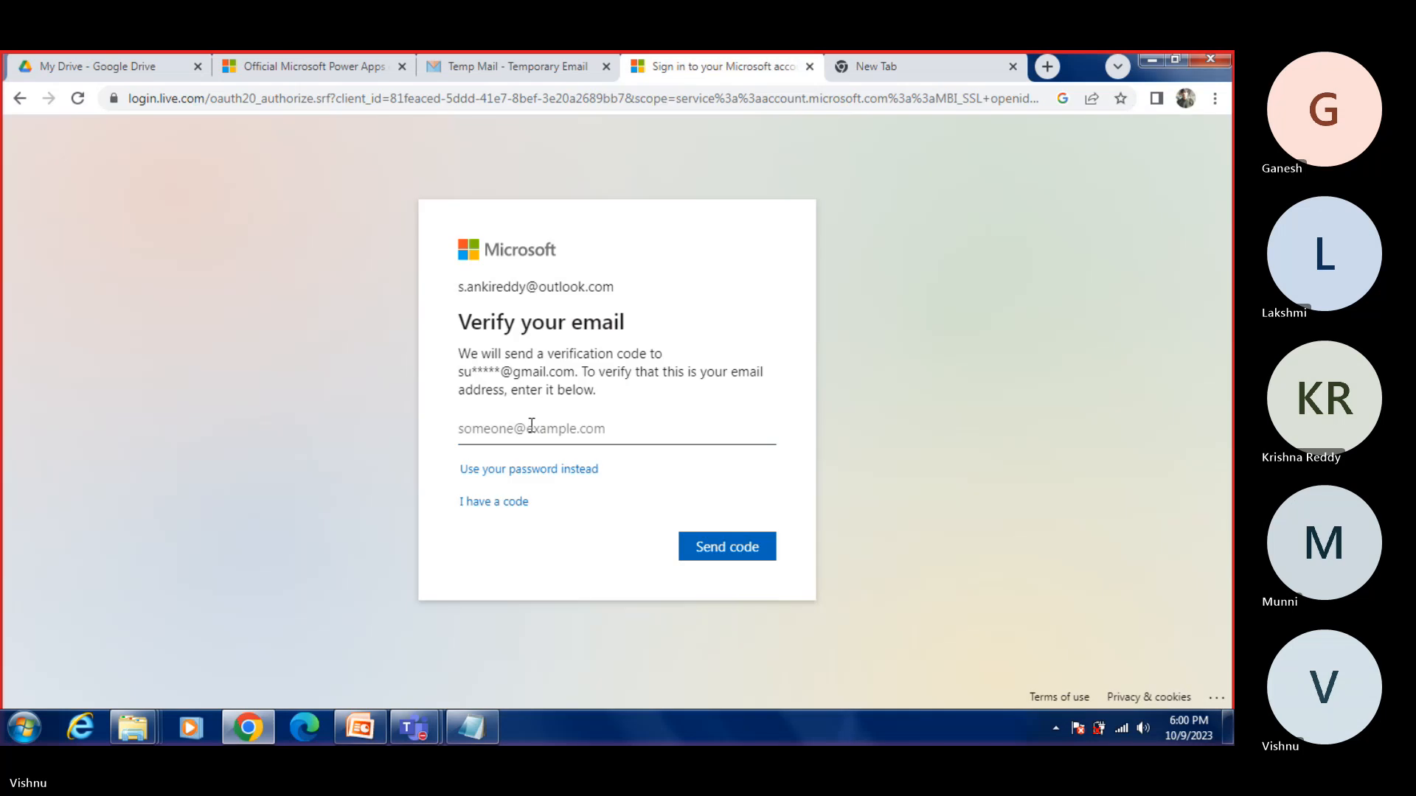
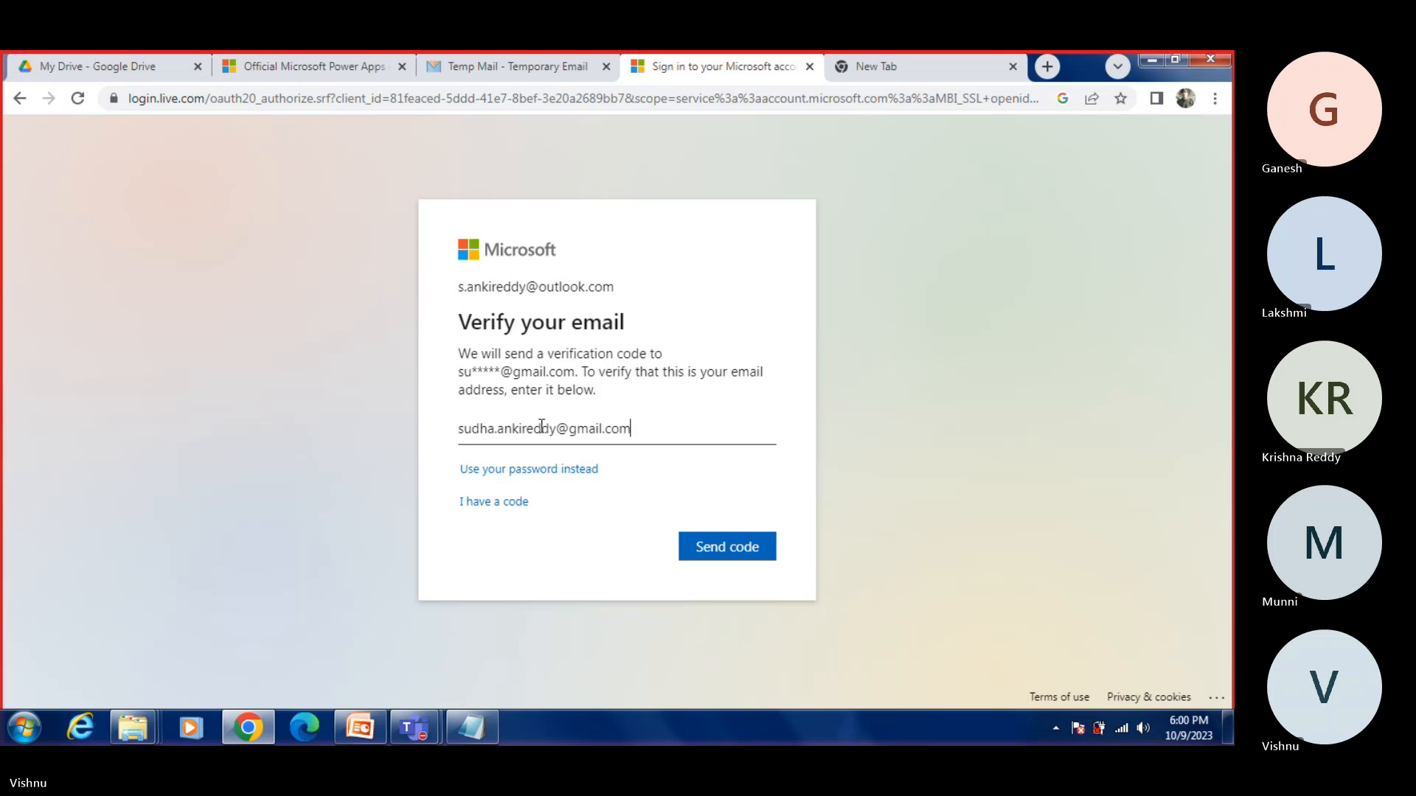
left_click(773, 553)
Step: Open Gmail in the spare tab, check the inbox for the Microsoft "Your single-use code" email and copy its code
left_click(928, 65)
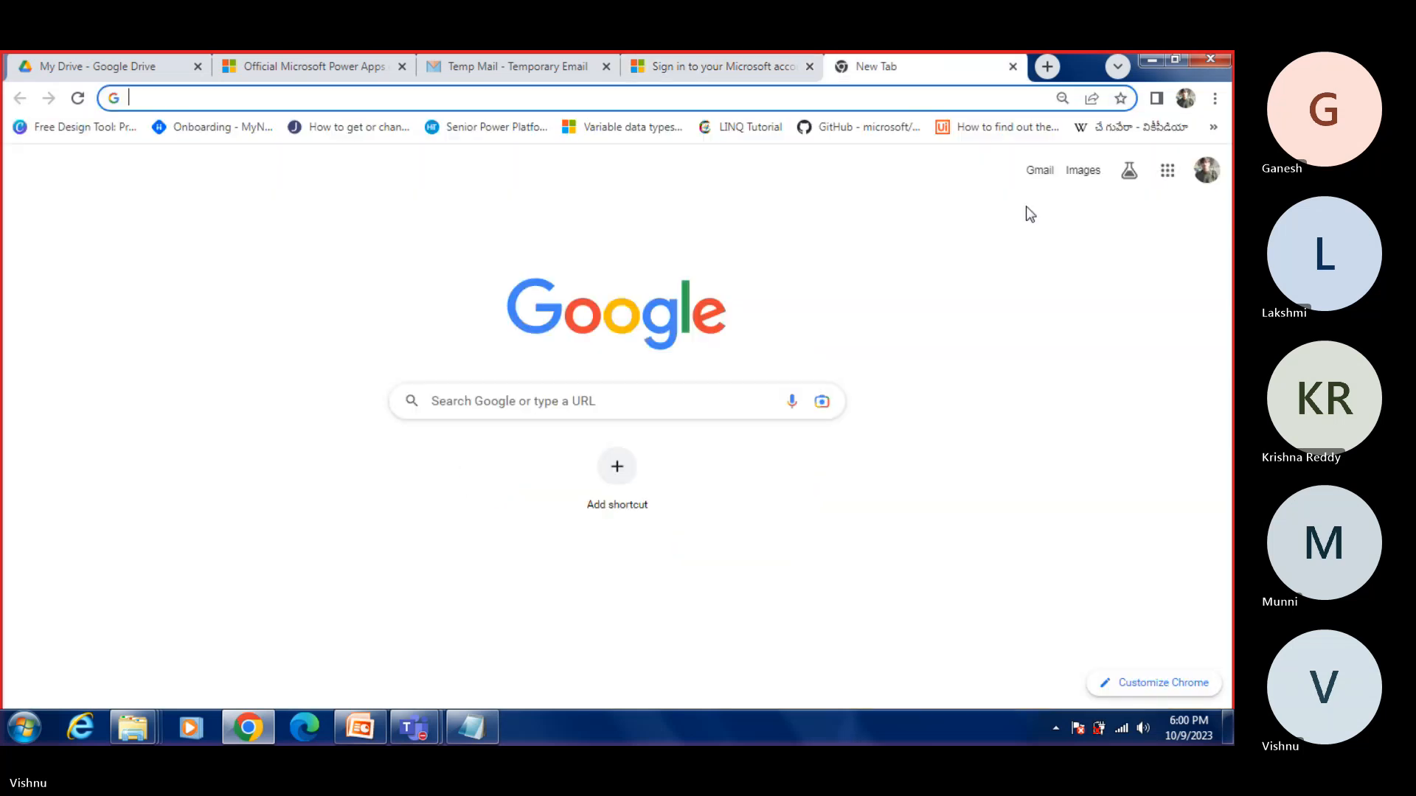
left_click(1040, 170)
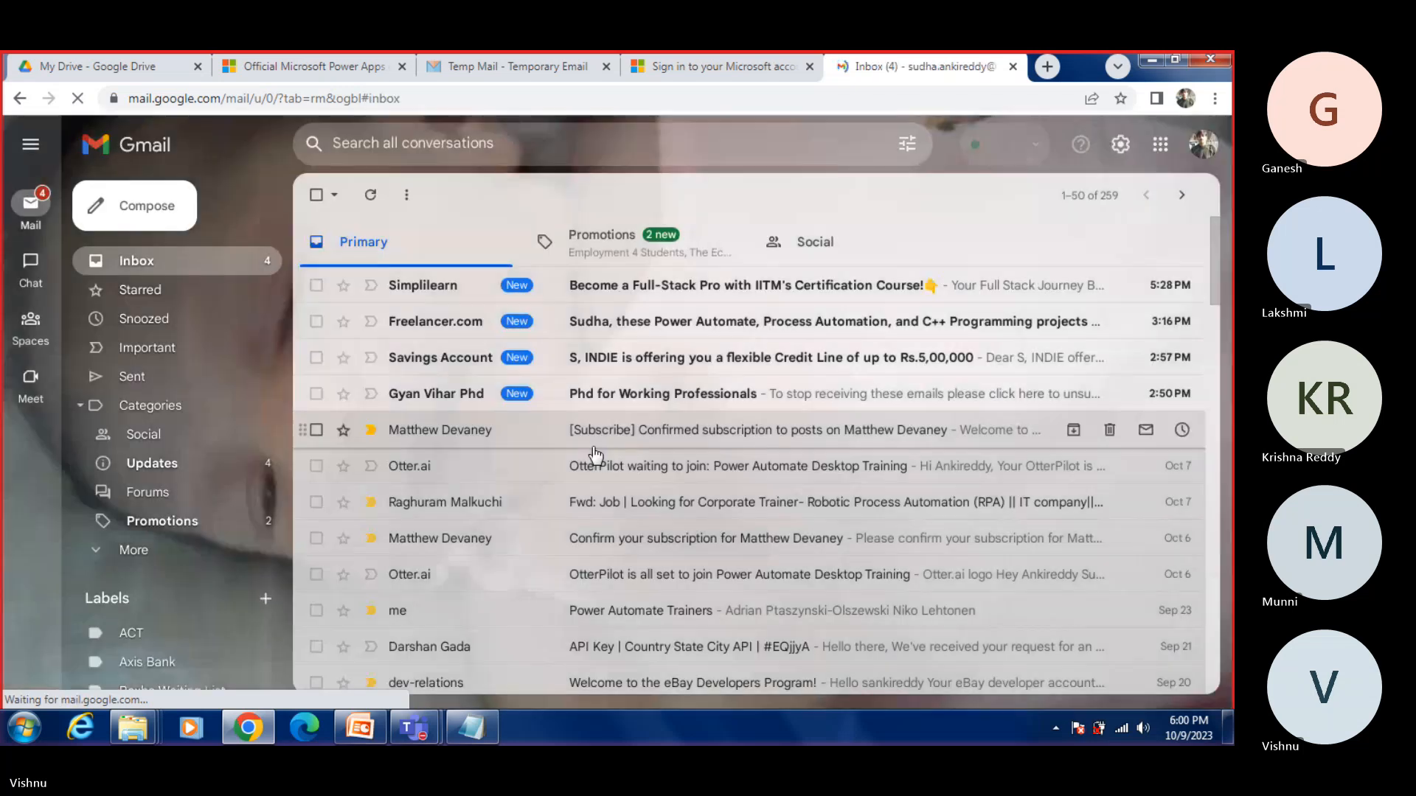
left_click(602, 242)
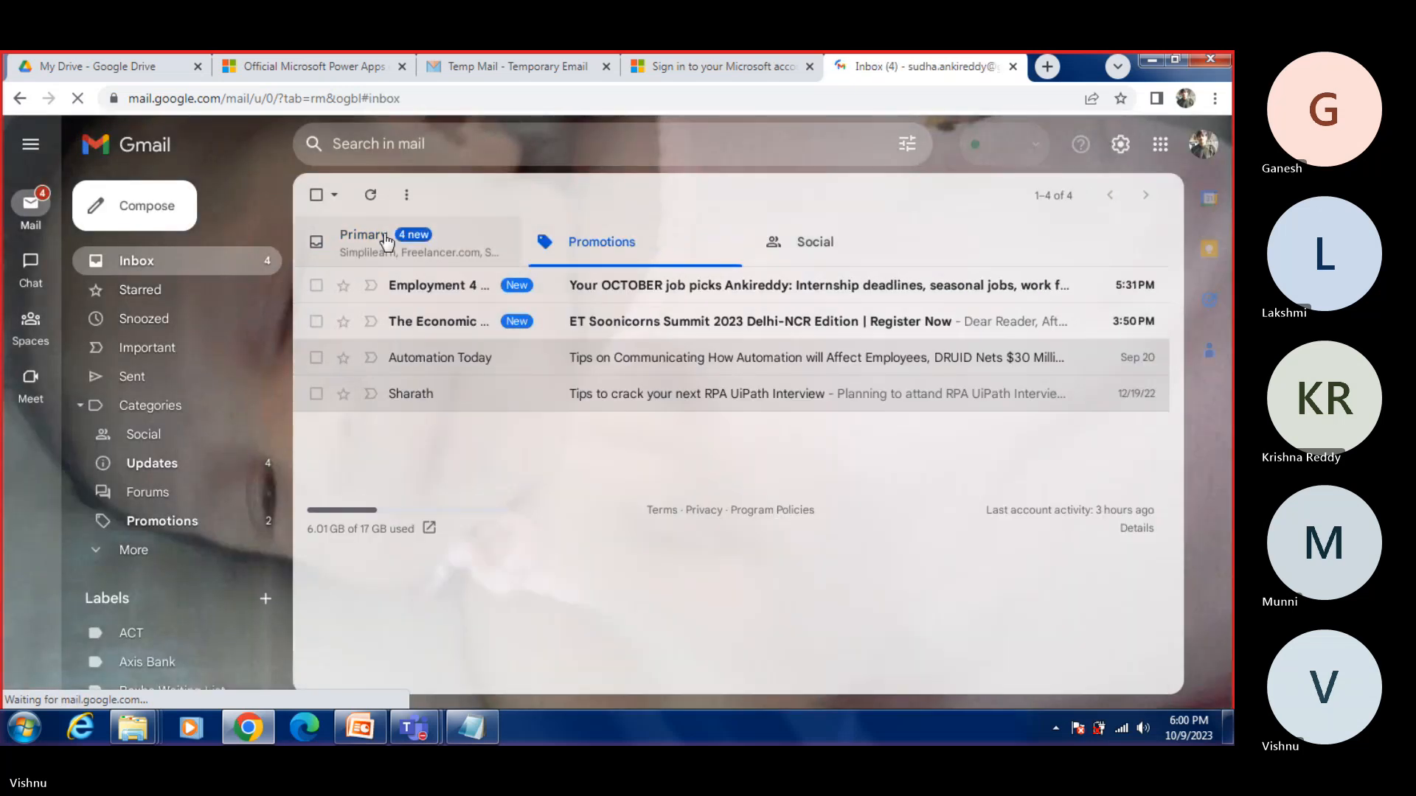
left_click(385, 239)
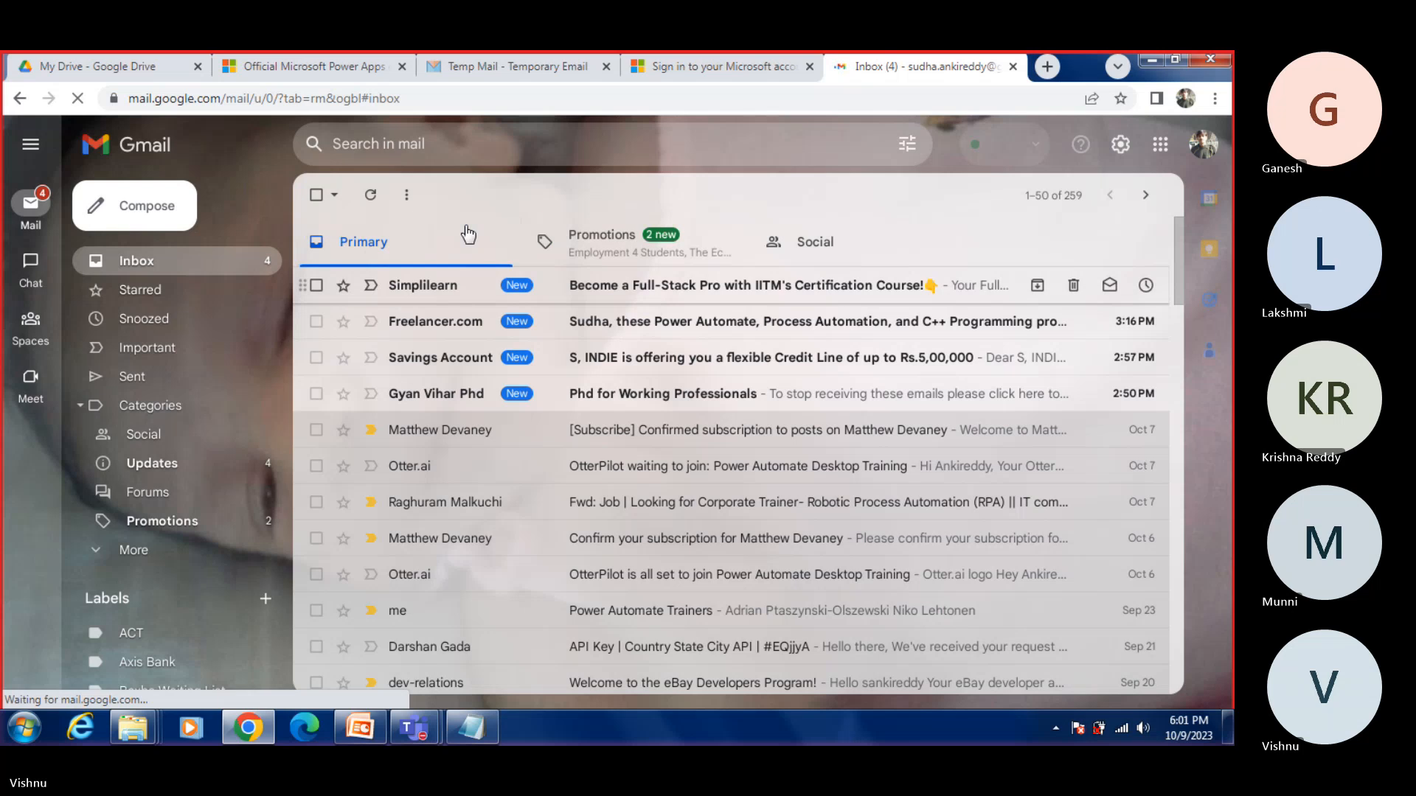
left_click(677, 74)
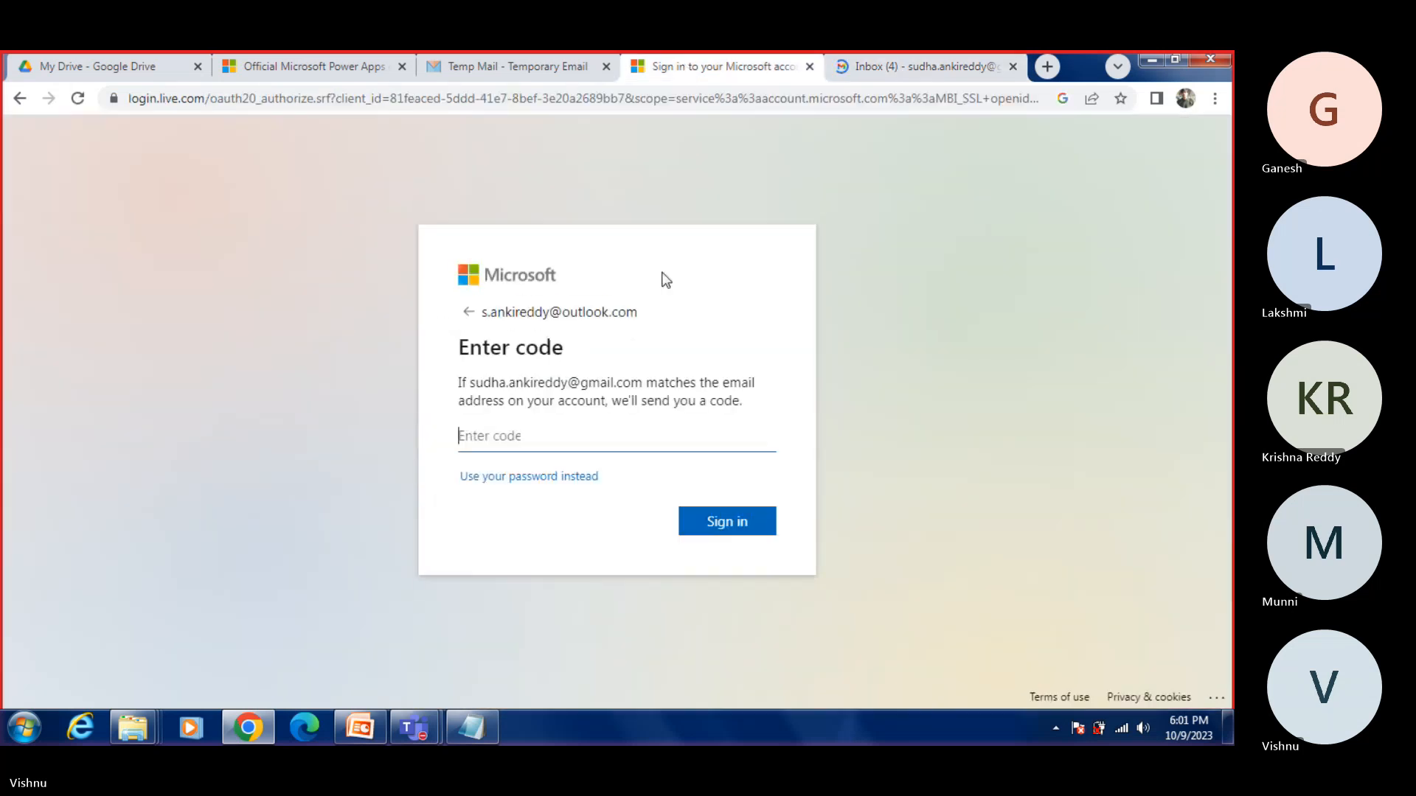
left_click(907, 66)
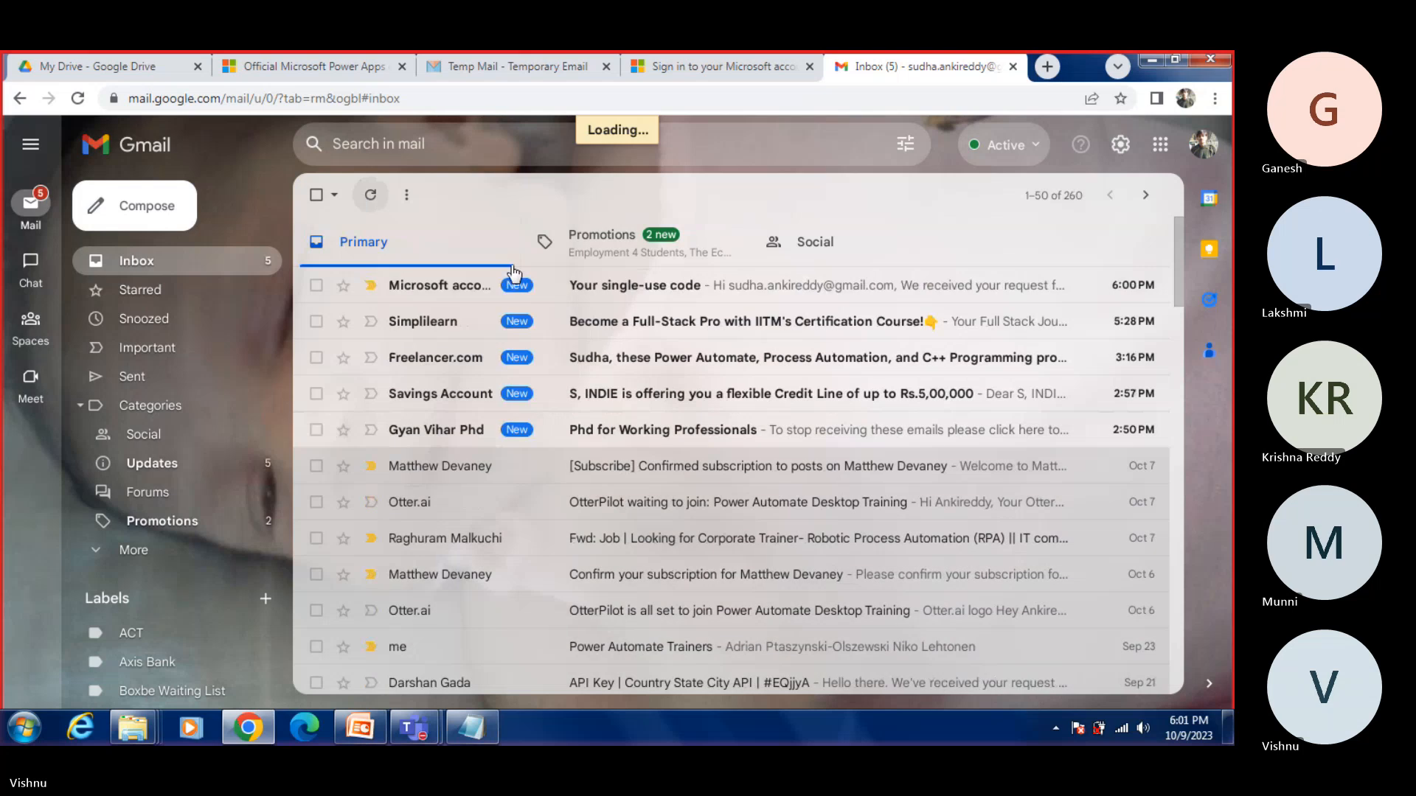
left_click(642, 285)
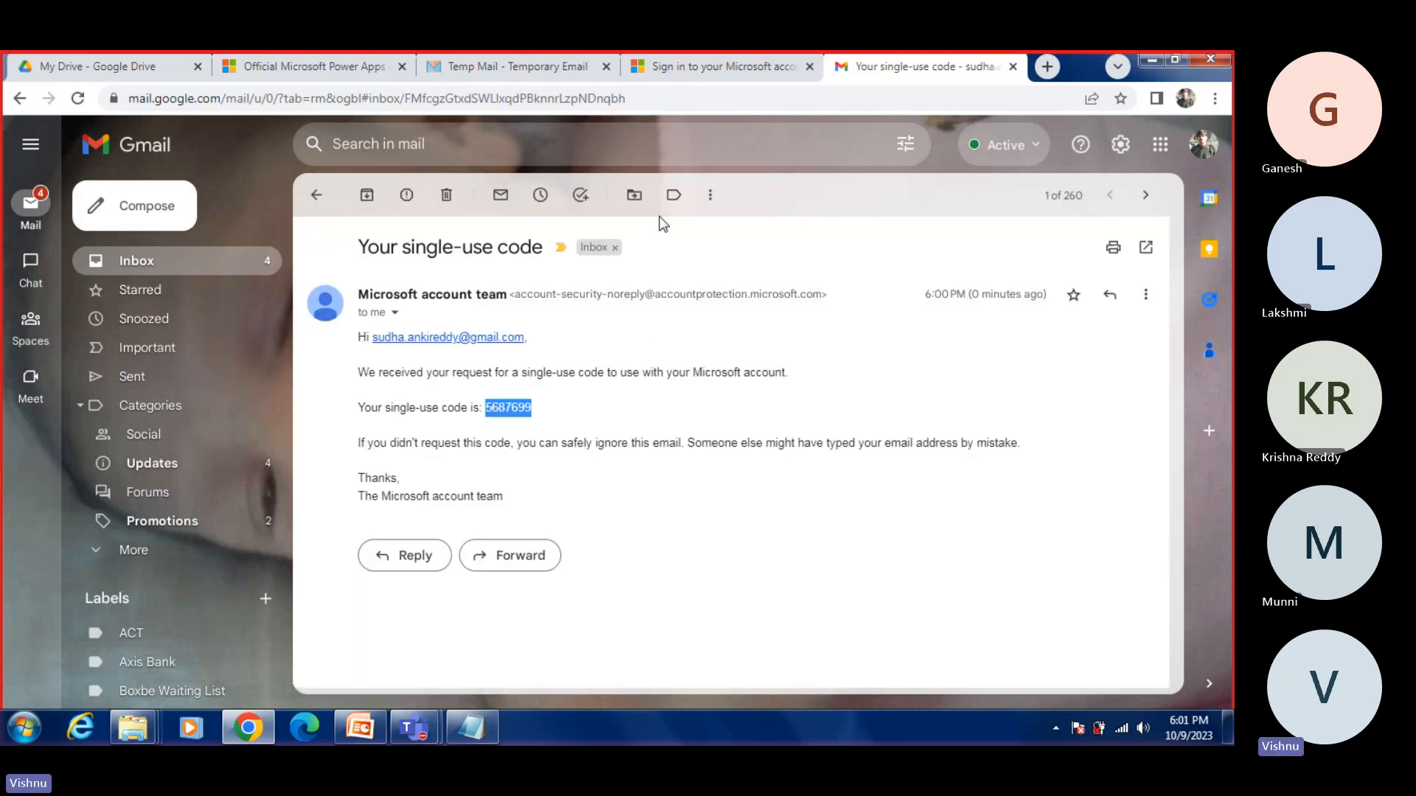
Step: Paste the single-use code into the Enter code form and complete the sign-in to the Microsoft account
left_click(704, 68)
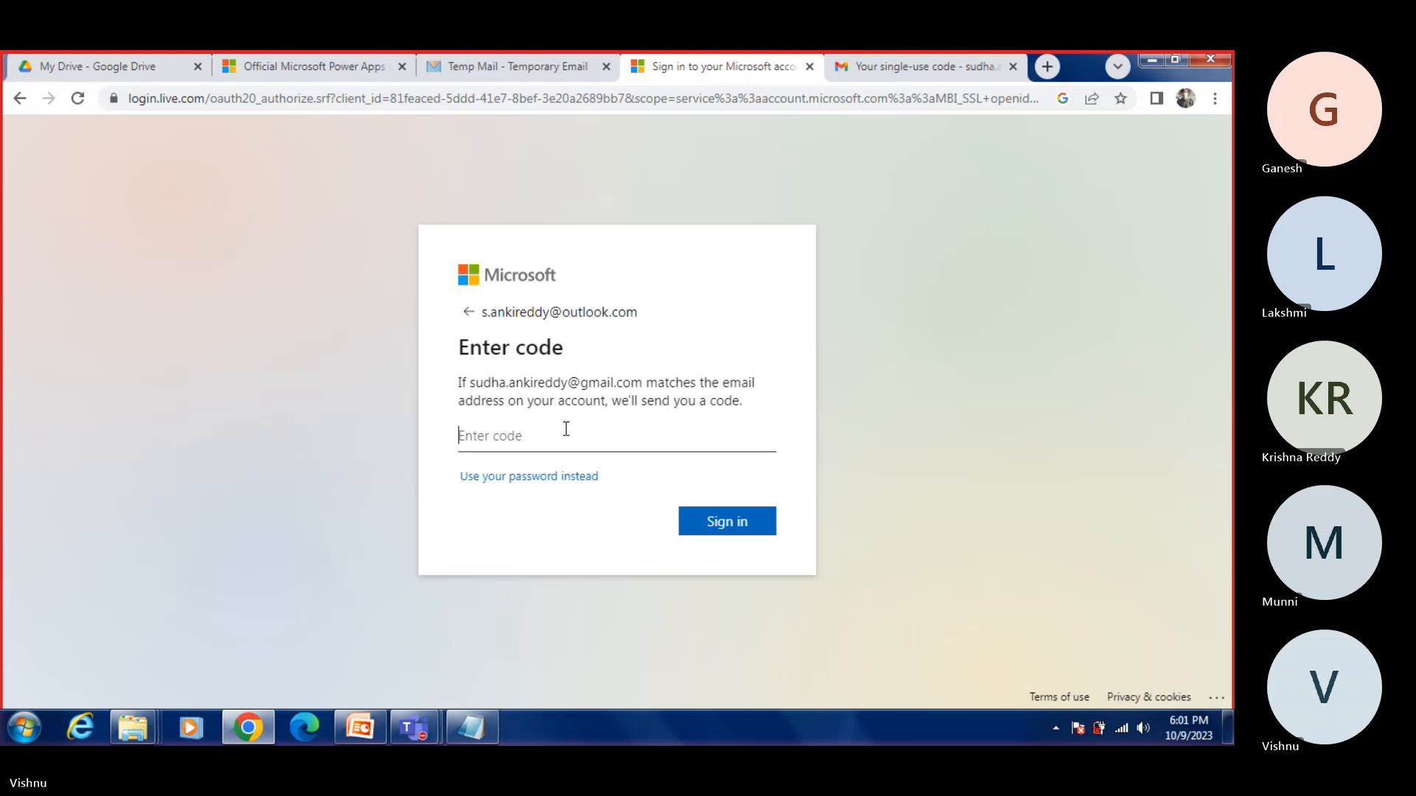
key("ctrl+v")
left_click(720, 520)
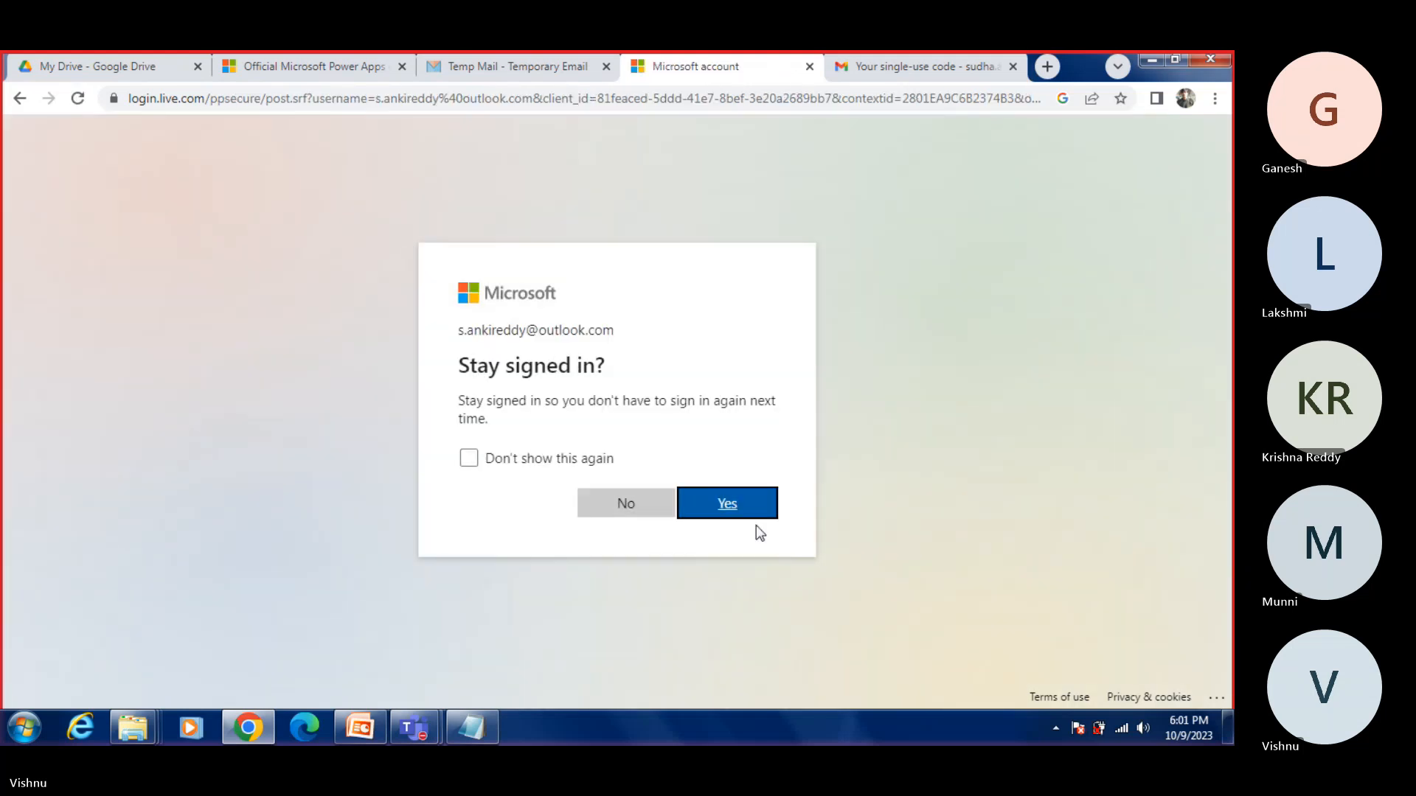
left_click(753, 515)
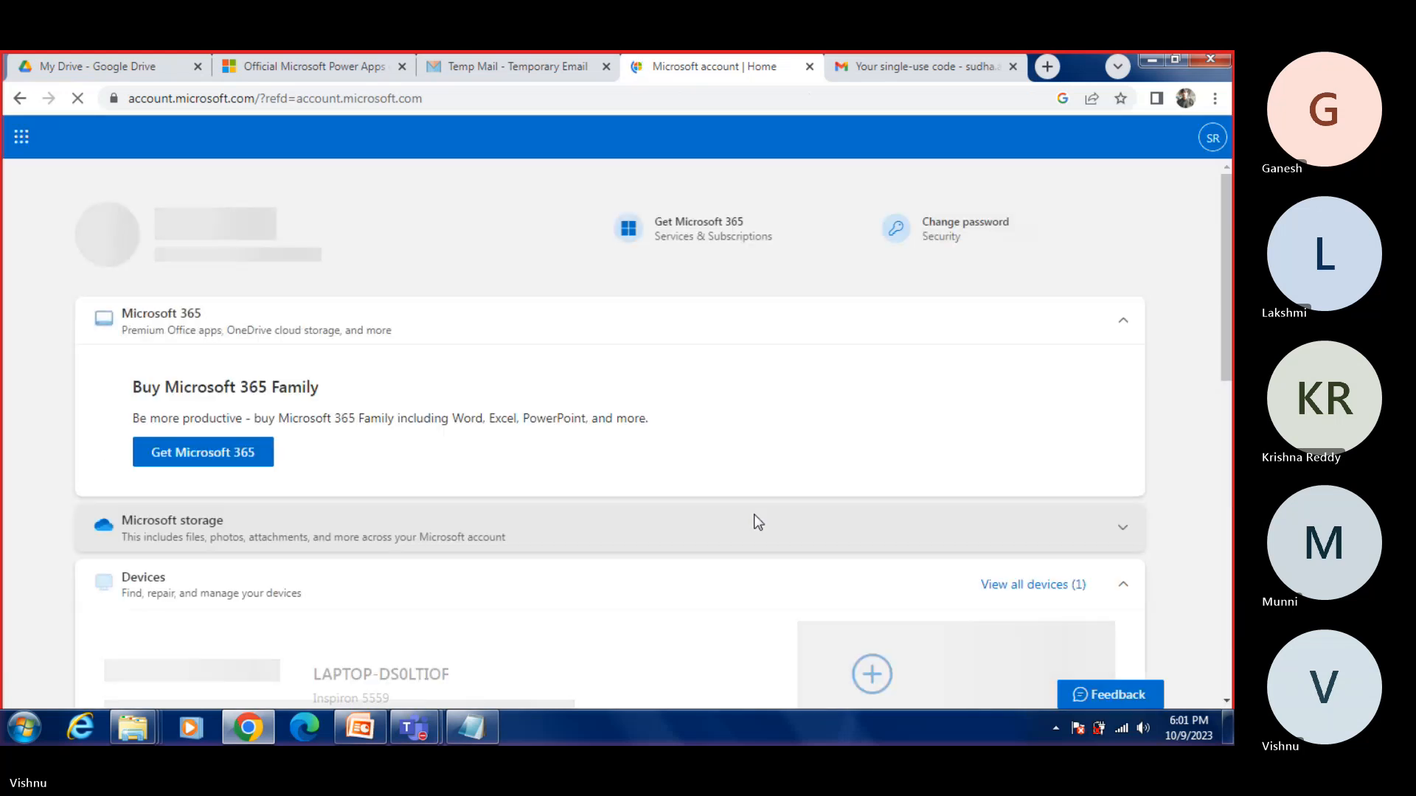
Step: Open the full apps list from the account's app launcher, browse it, and search for "power"
left_click(21, 139)
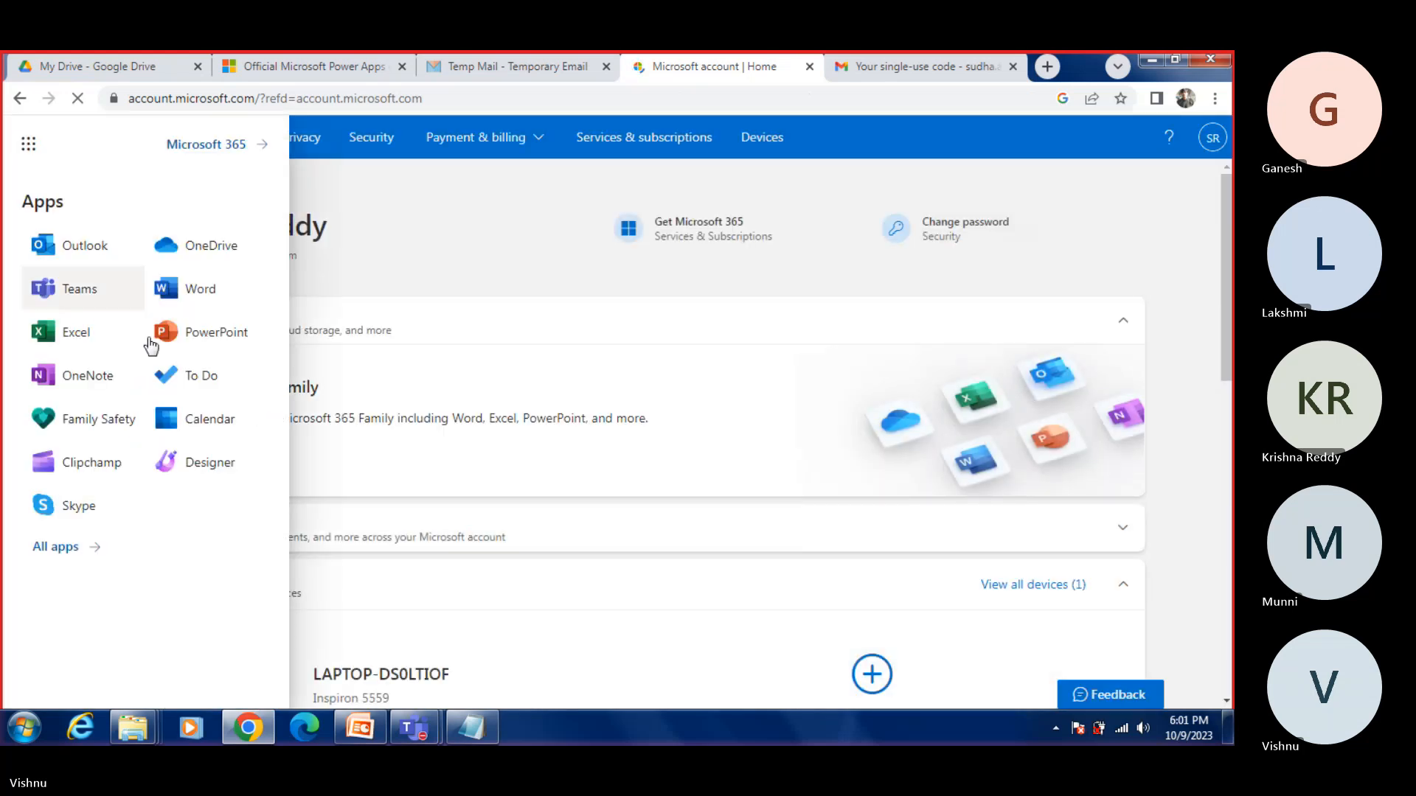
left_click(55, 554)
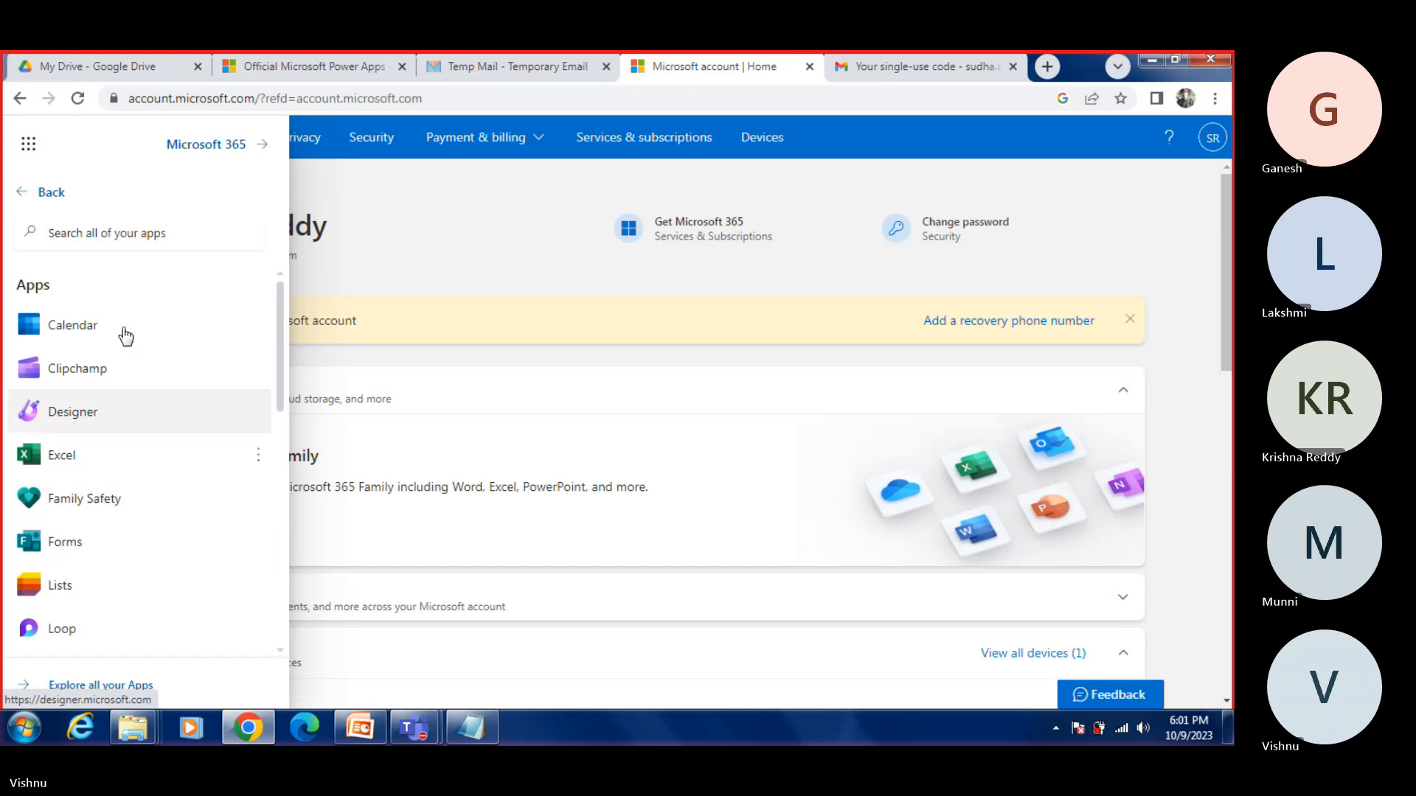
left_click(134, 219)
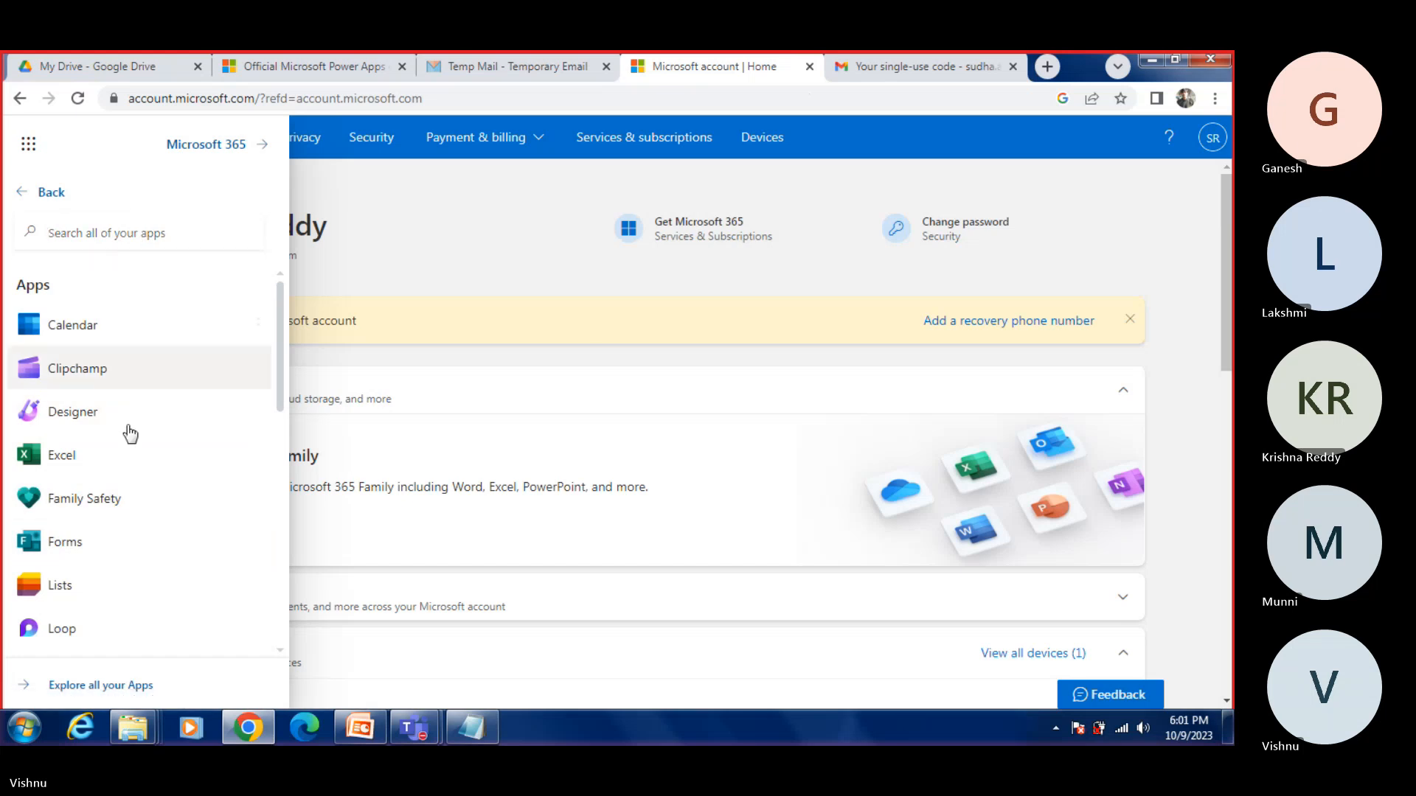
scroll(127, 457, "down", 5)
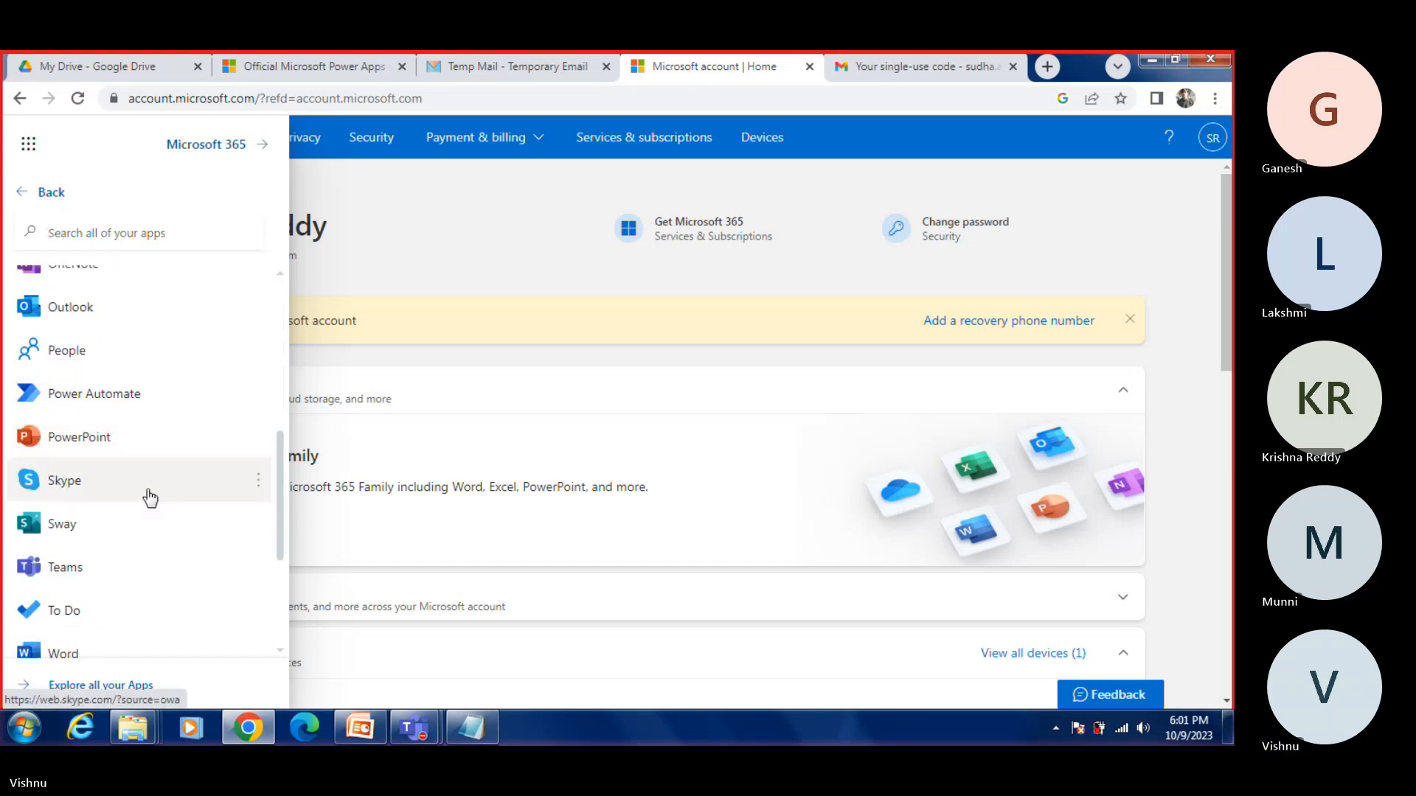
scroll(145, 496, "down", 3)
scroll(126, 349, "up", 10)
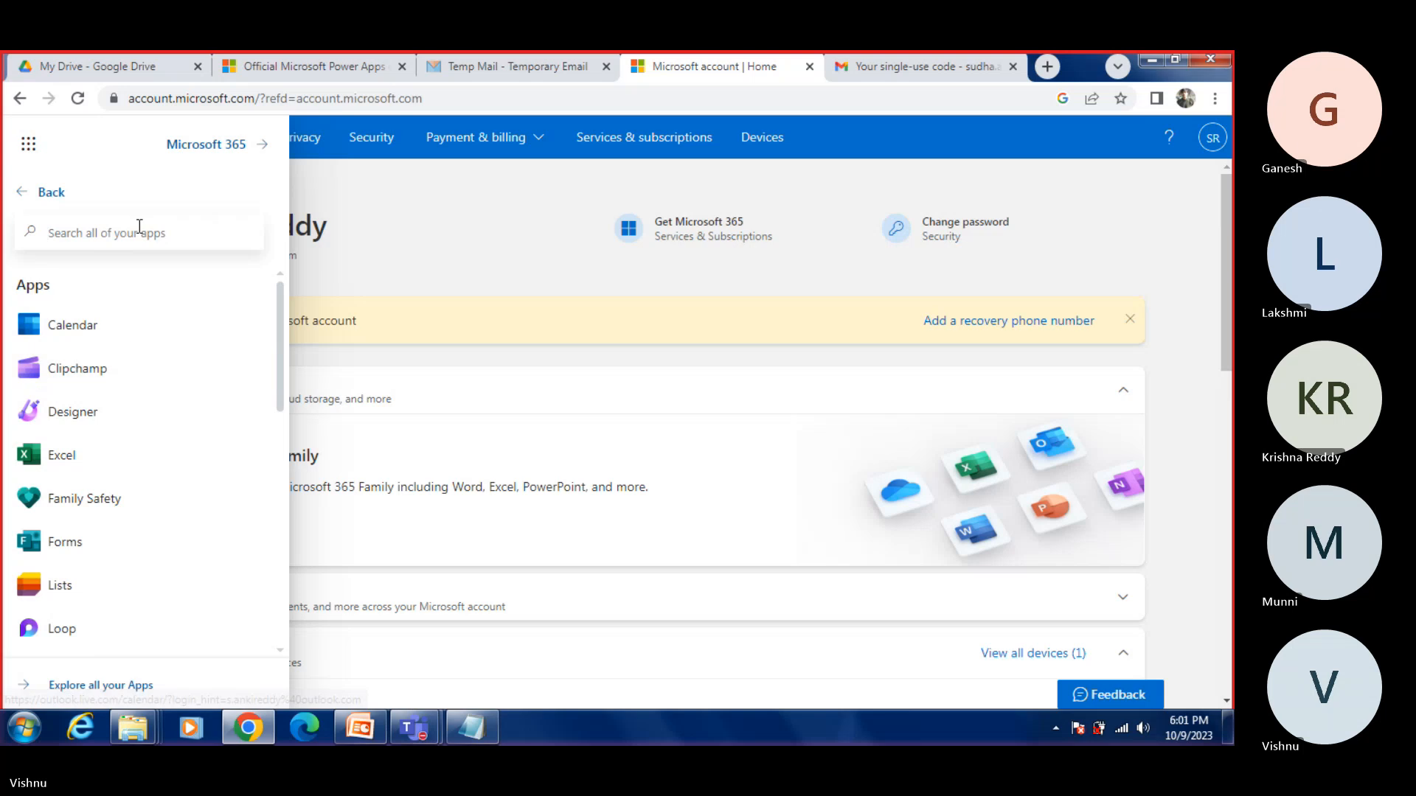
type("power")
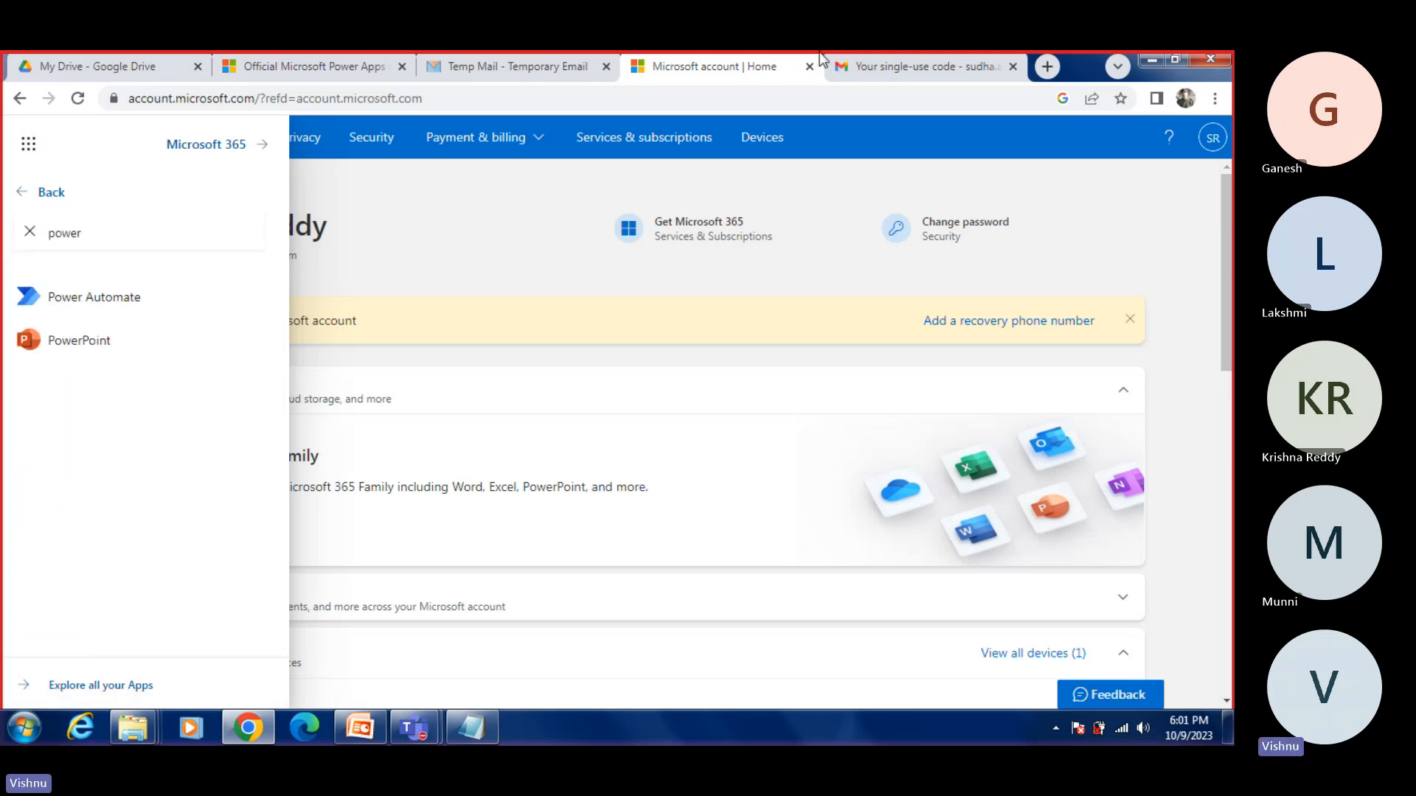
Step: In a new browser tab, search Google for "make.powerapps.com login" and open the "Power Apps - Microsoft Power Apps" sign-up result
left_click(892, 68)
left_click(1049, 68)
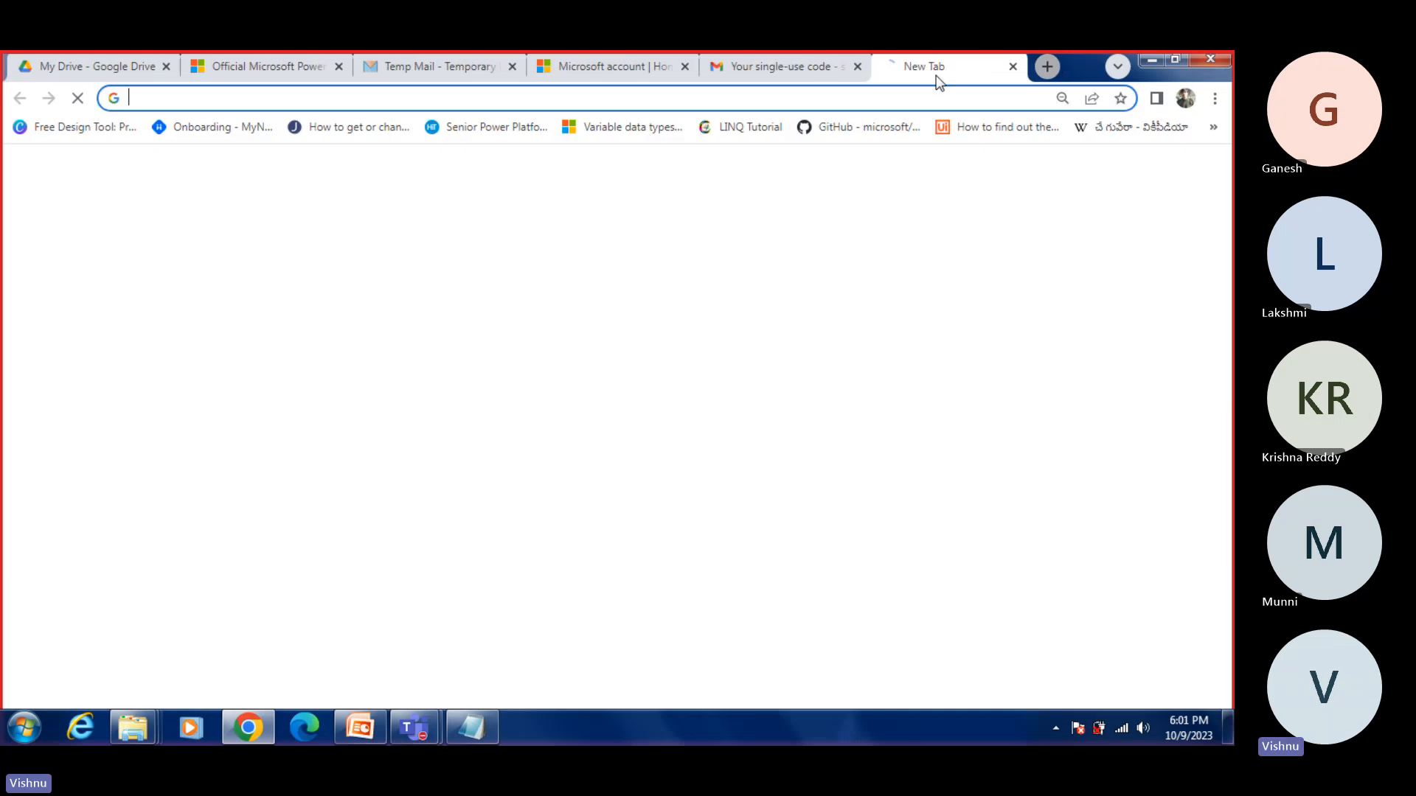
left_click(879, 92)
type("make")
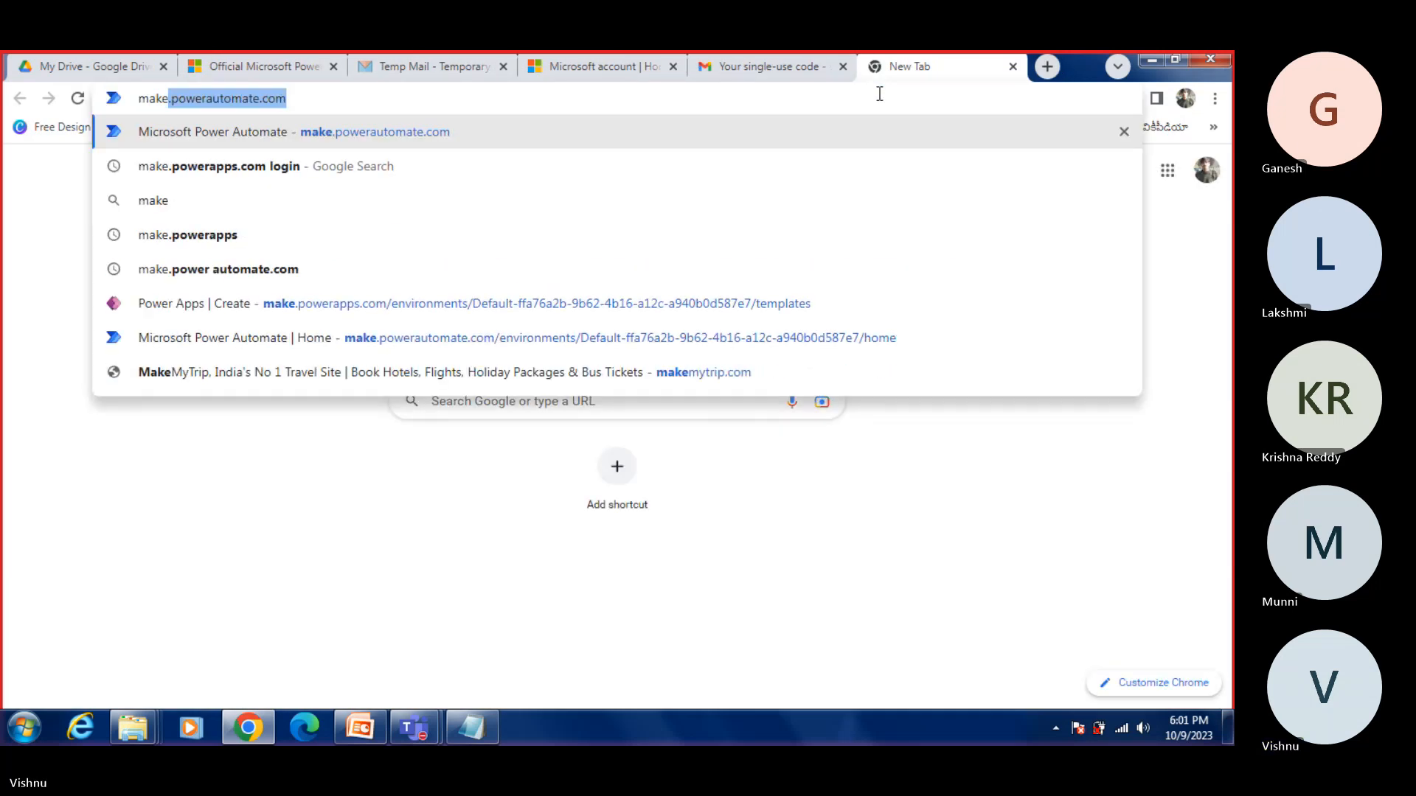
type(".po")
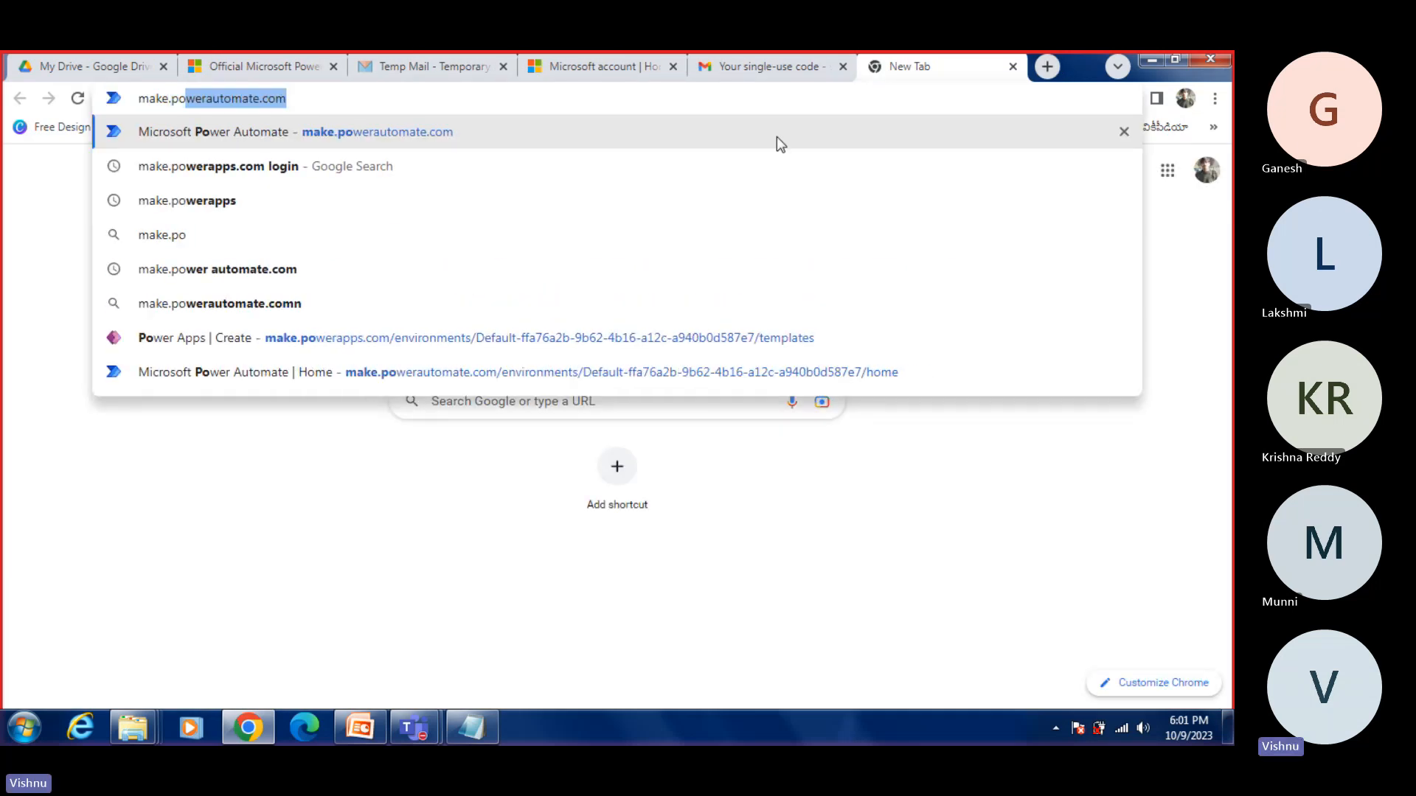
left_click(278, 166)
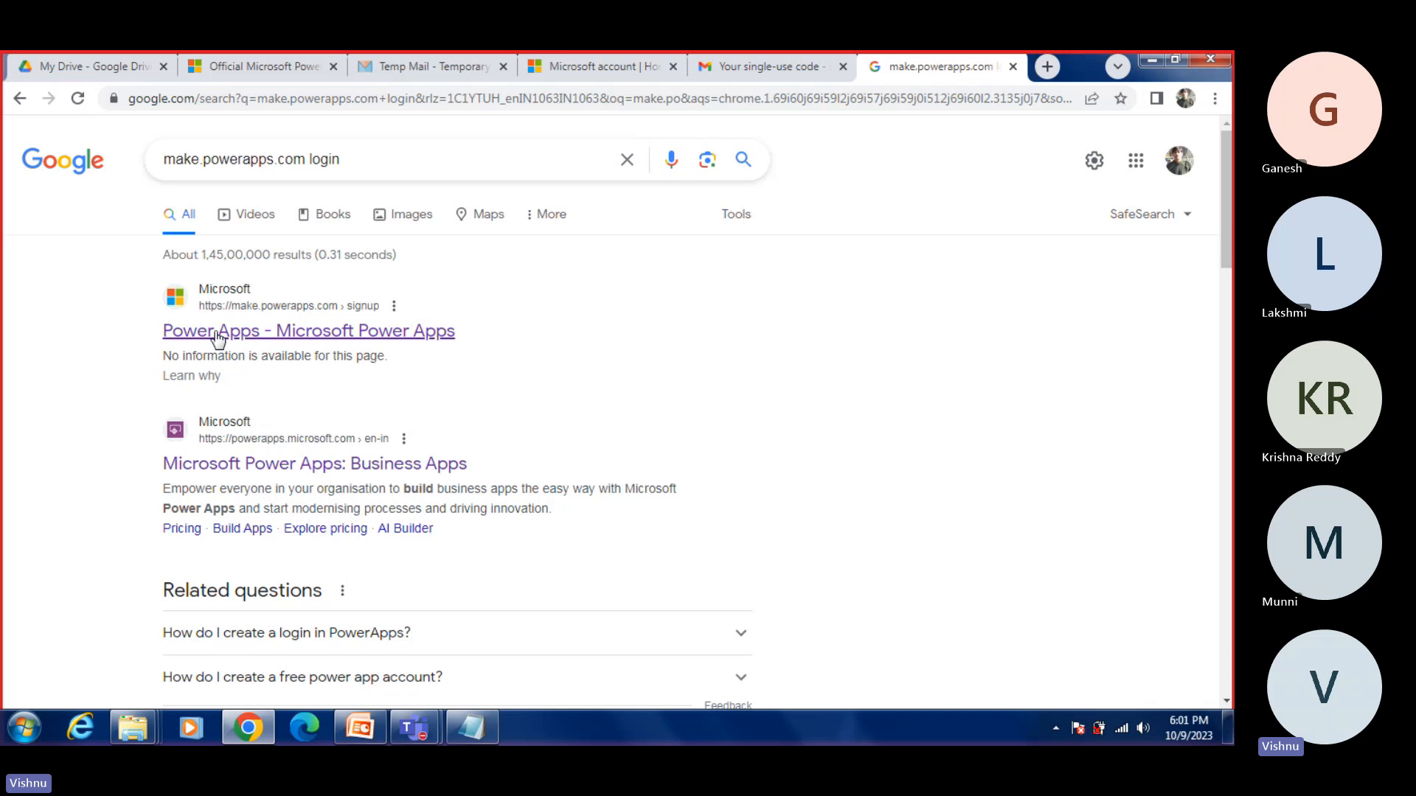
left_click(267, 332)
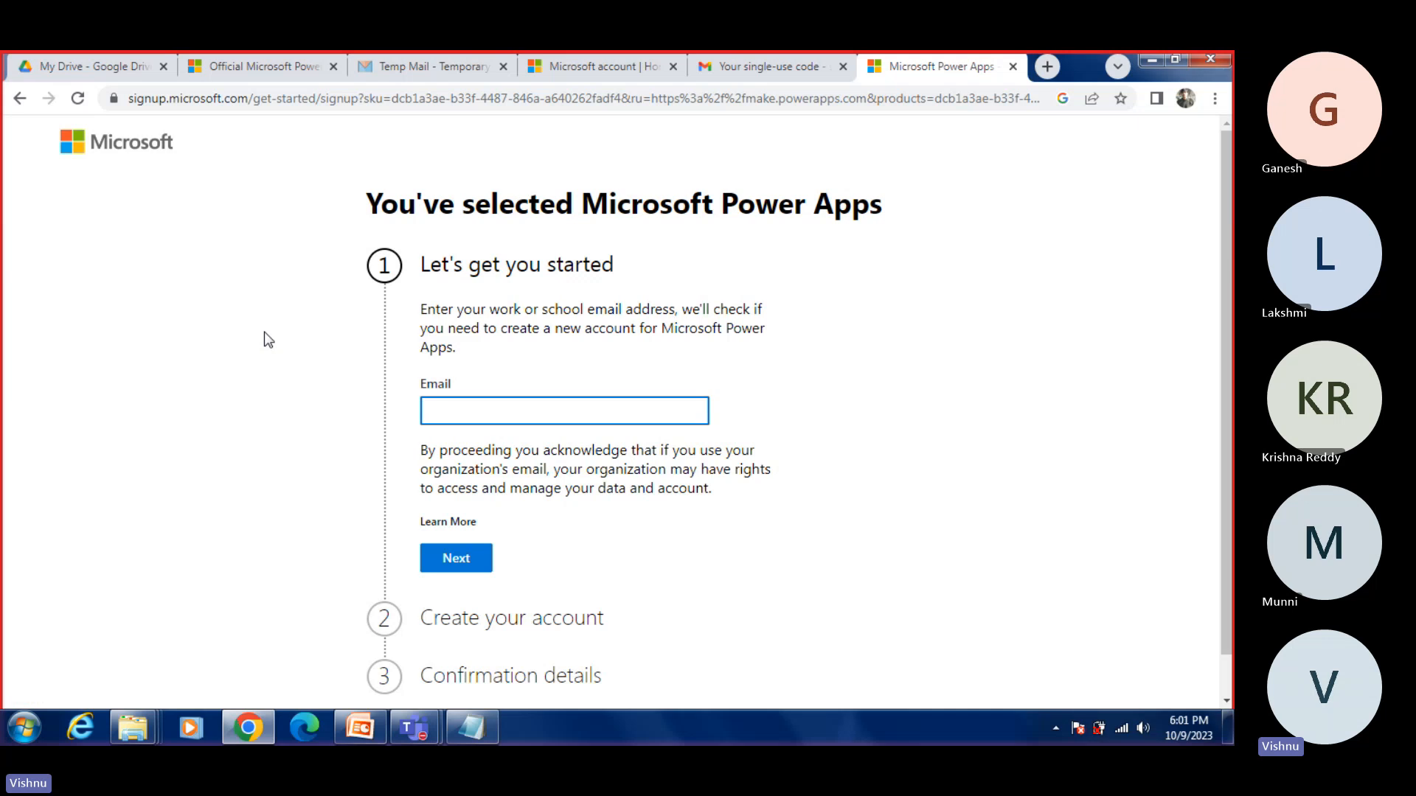
left_click(468, 406)
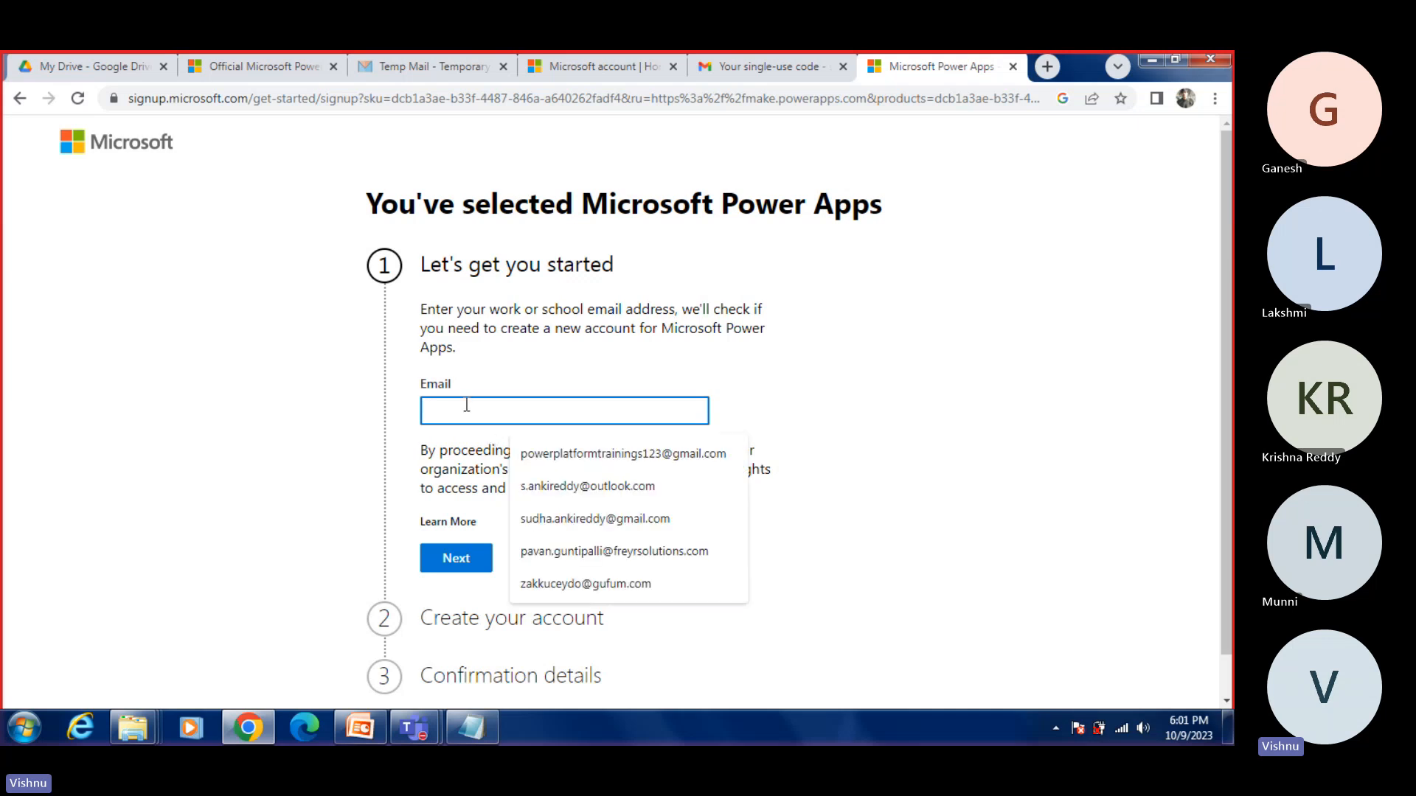
left_click(601, 584)
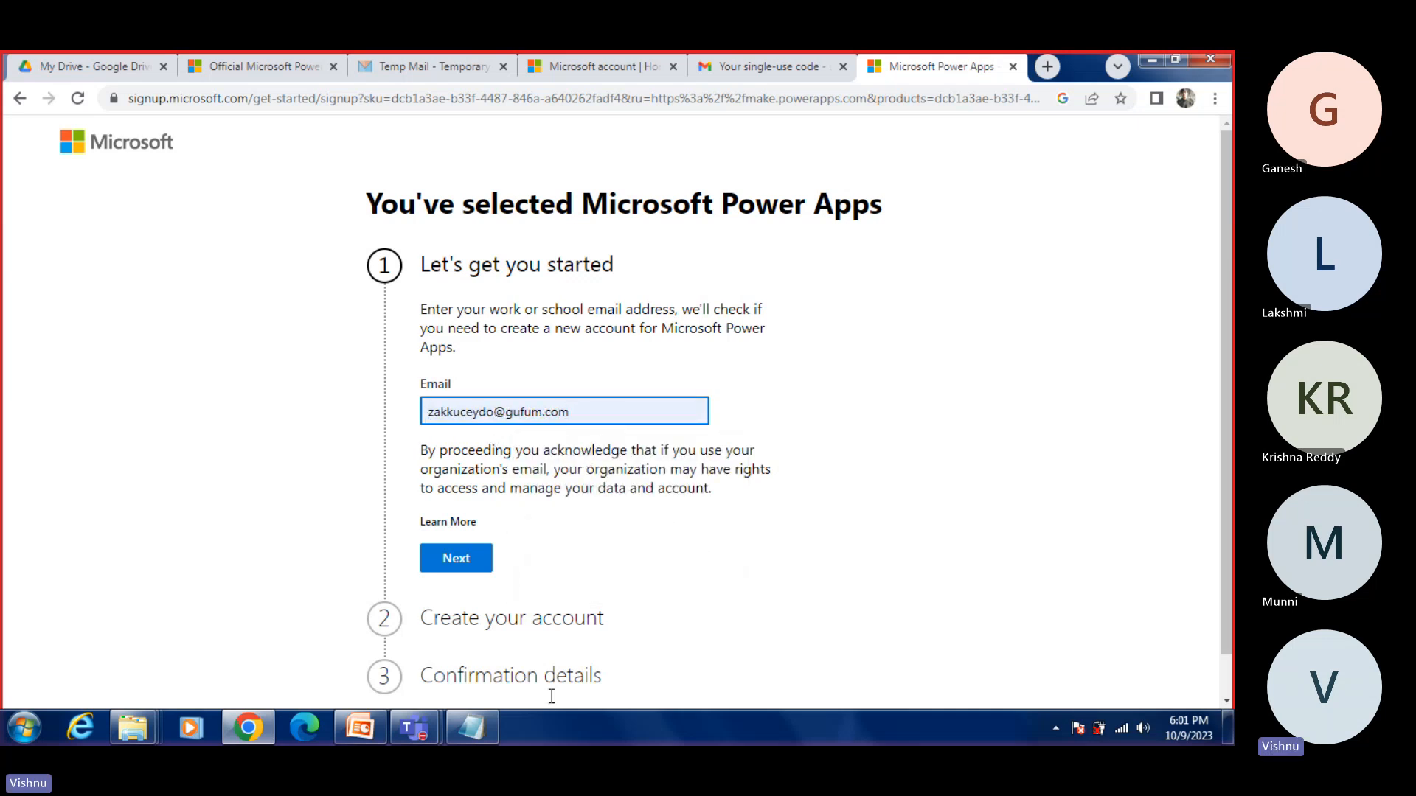
left_click(472, 729)
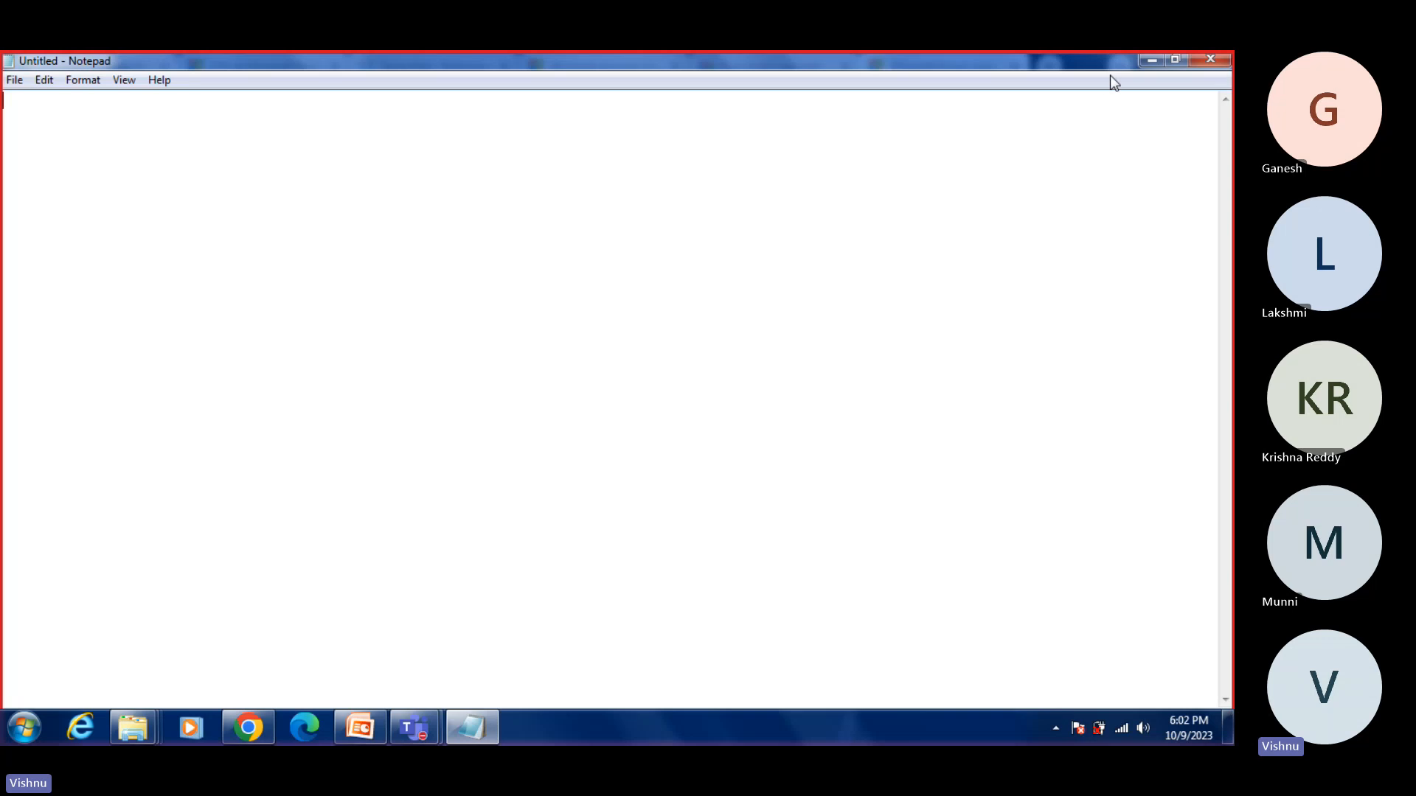
left_click(1149, 62)
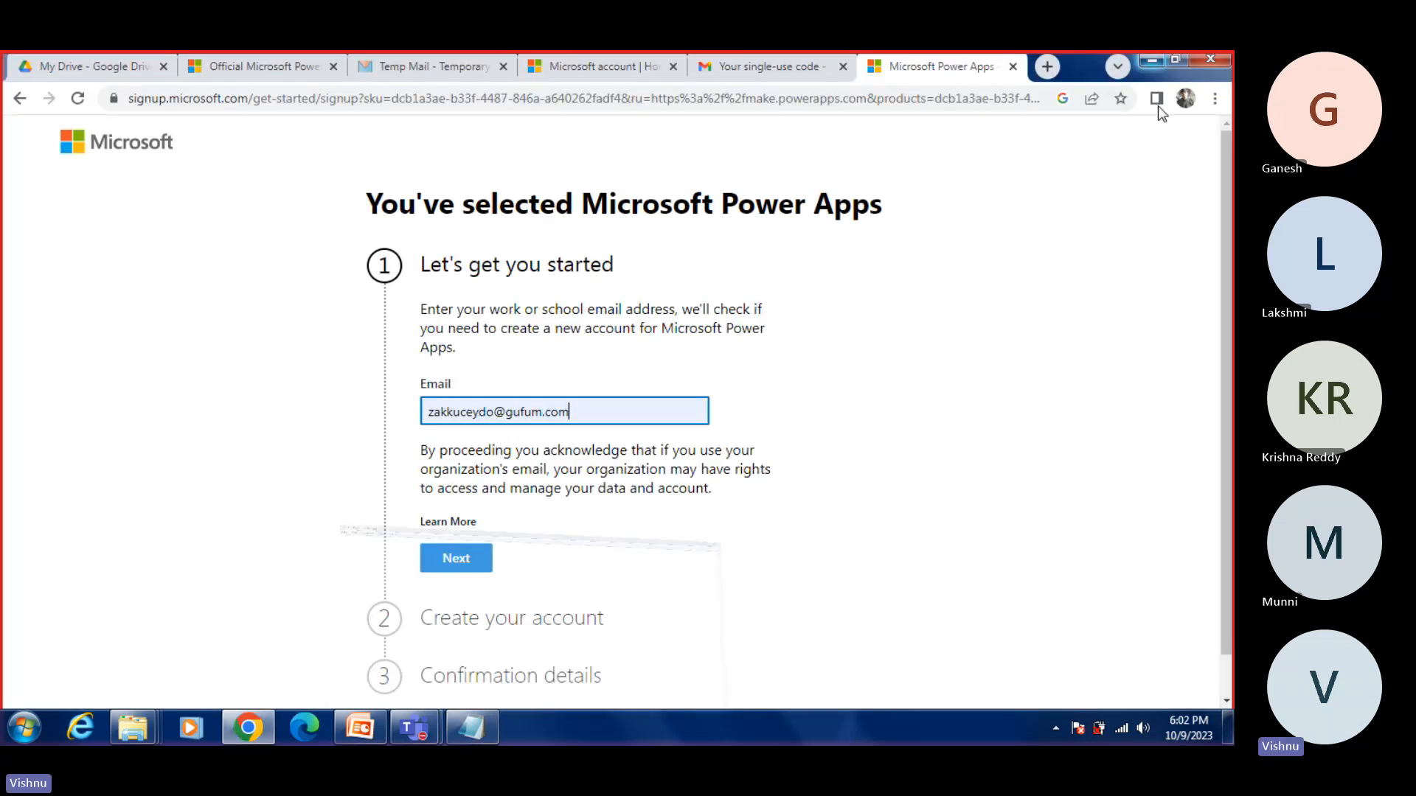
Step: Go back to the Tempail inbox from the open verification email and copy the current temporary email address
left_click(427, 66)
scroll(669, 392, "up", 3)
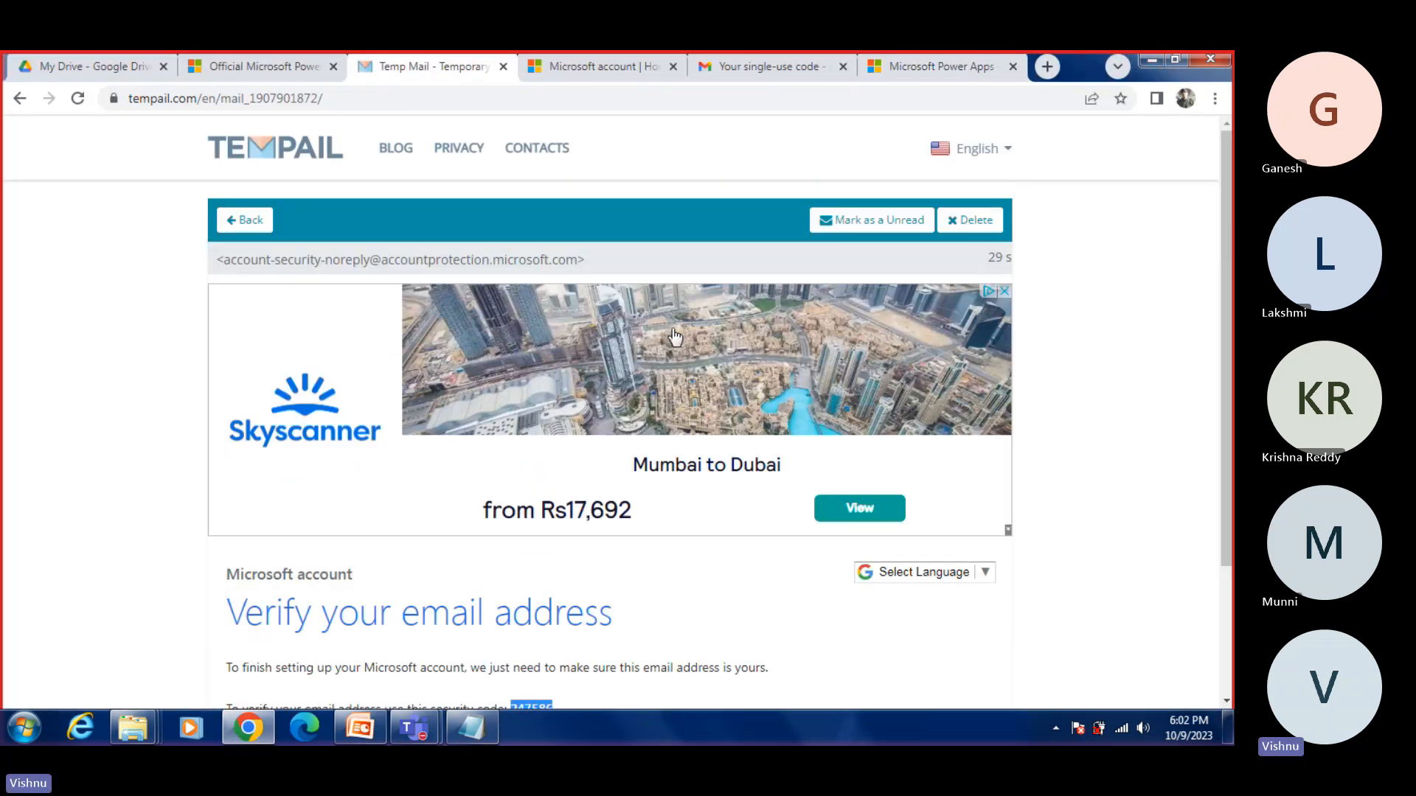
left_click(262, 219)
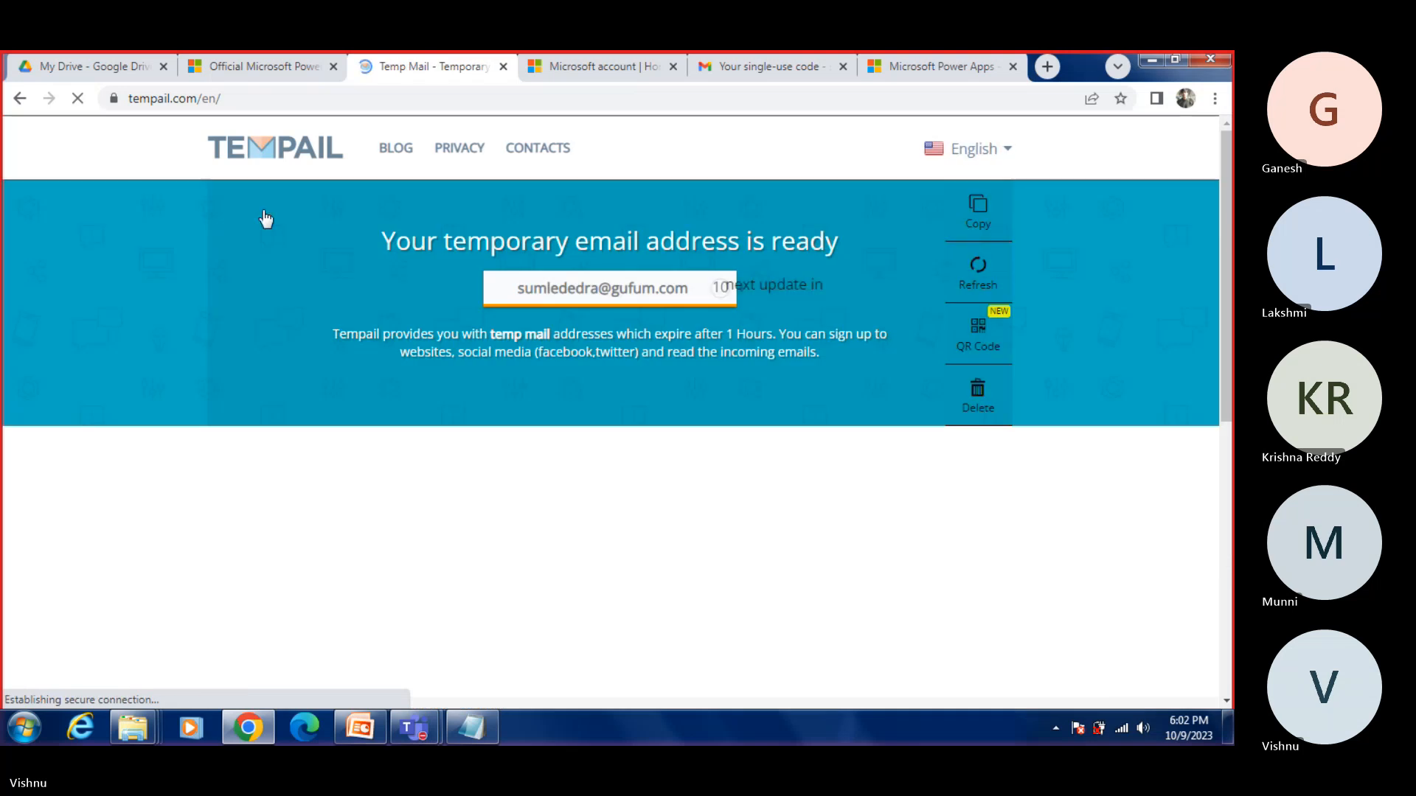
left_click(664, 288)
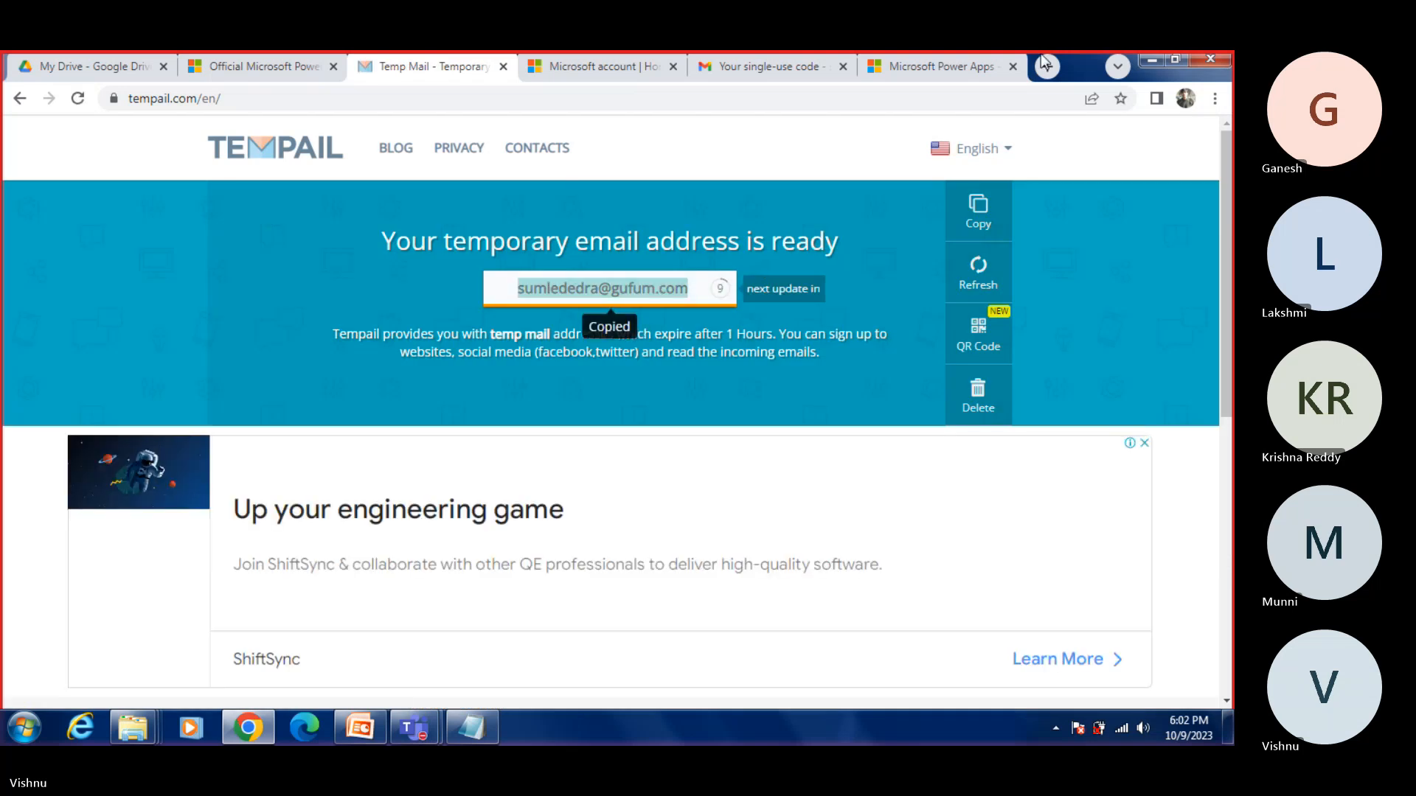
Step: Replace the email in the Power Apps sign-up form with the copied temporary address and submit it
left_click(936, 67)
key("ctrl+a")
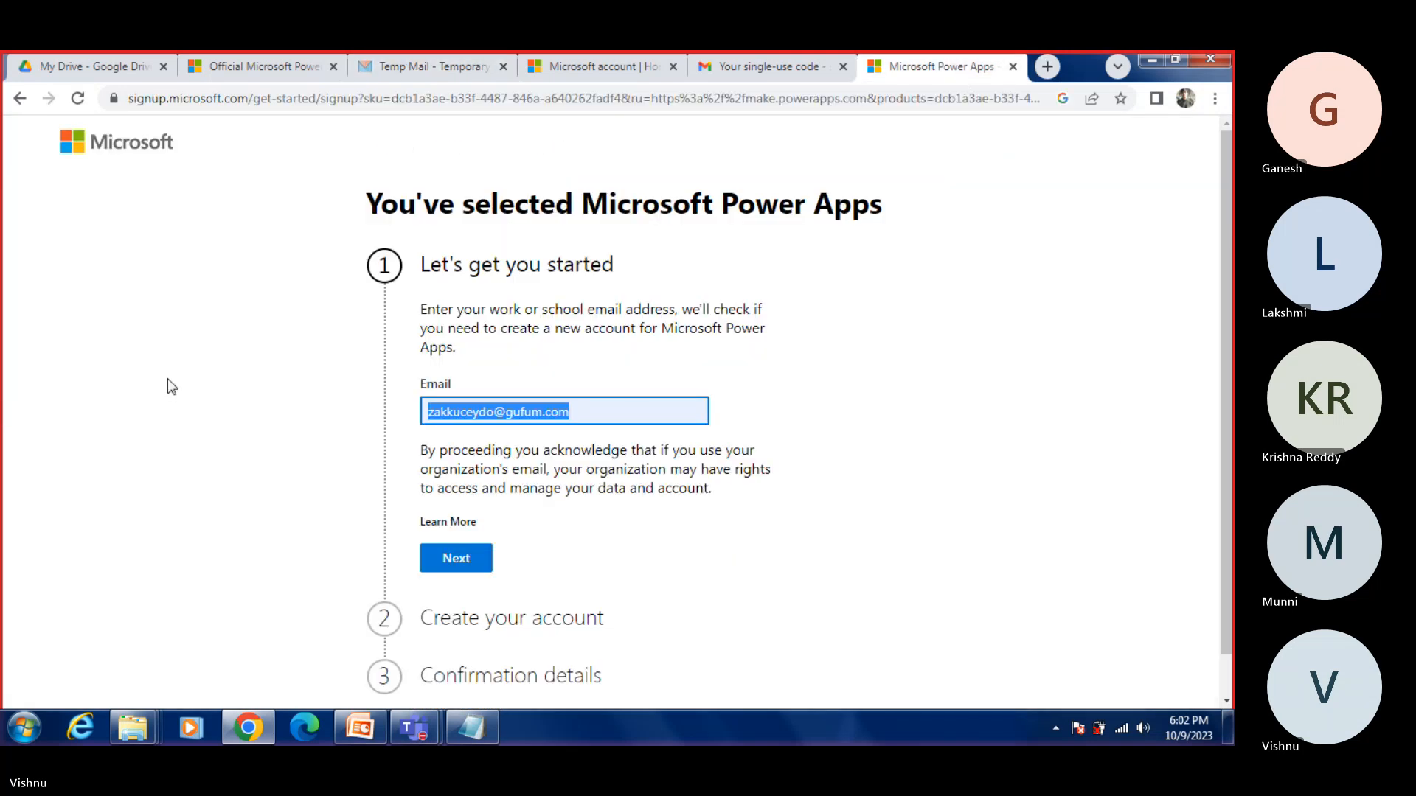
key("ctrl+v")
left_click(431, 556)
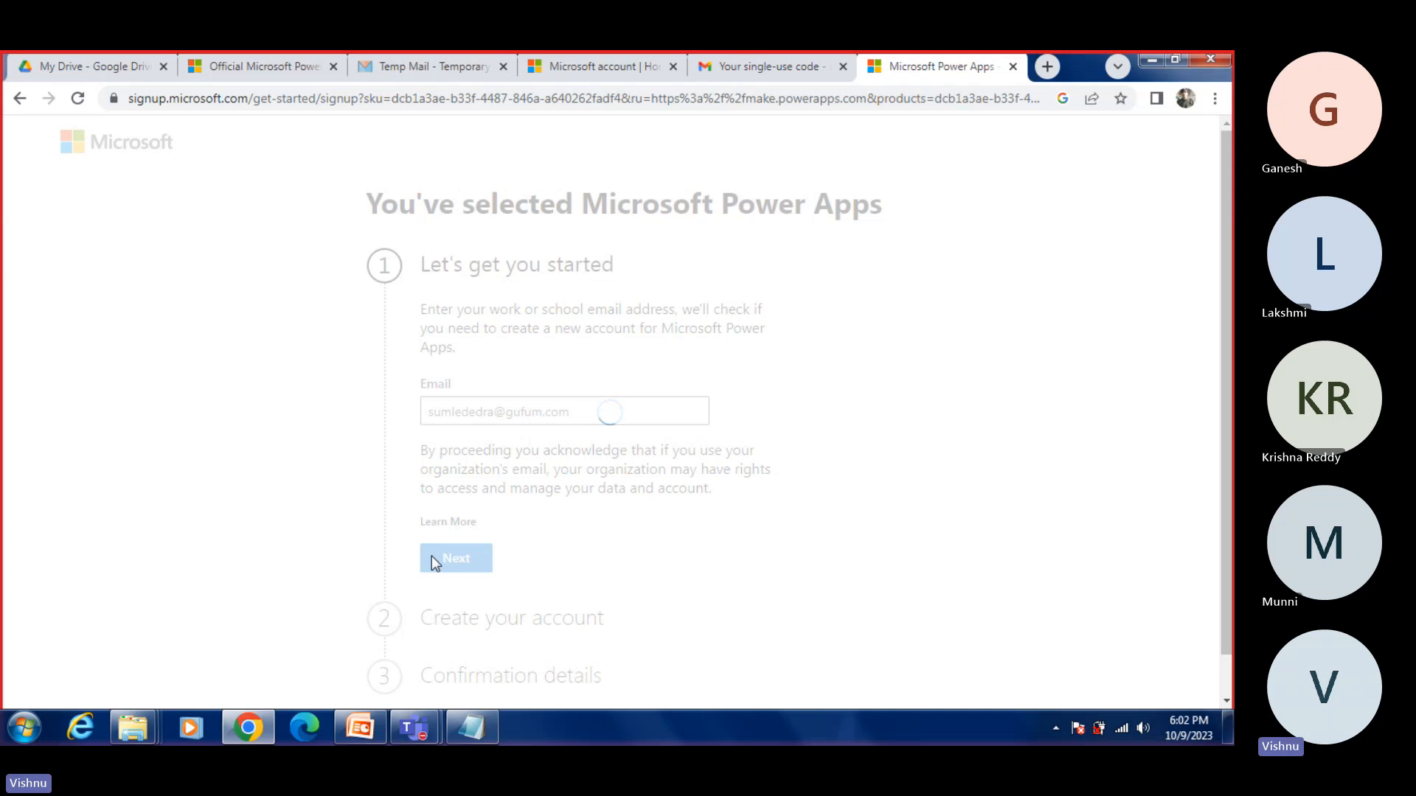
Step: Declare the email kind as "I got it from my organization" and continue to the account creation form
scroll(671, 540, "down", 1)
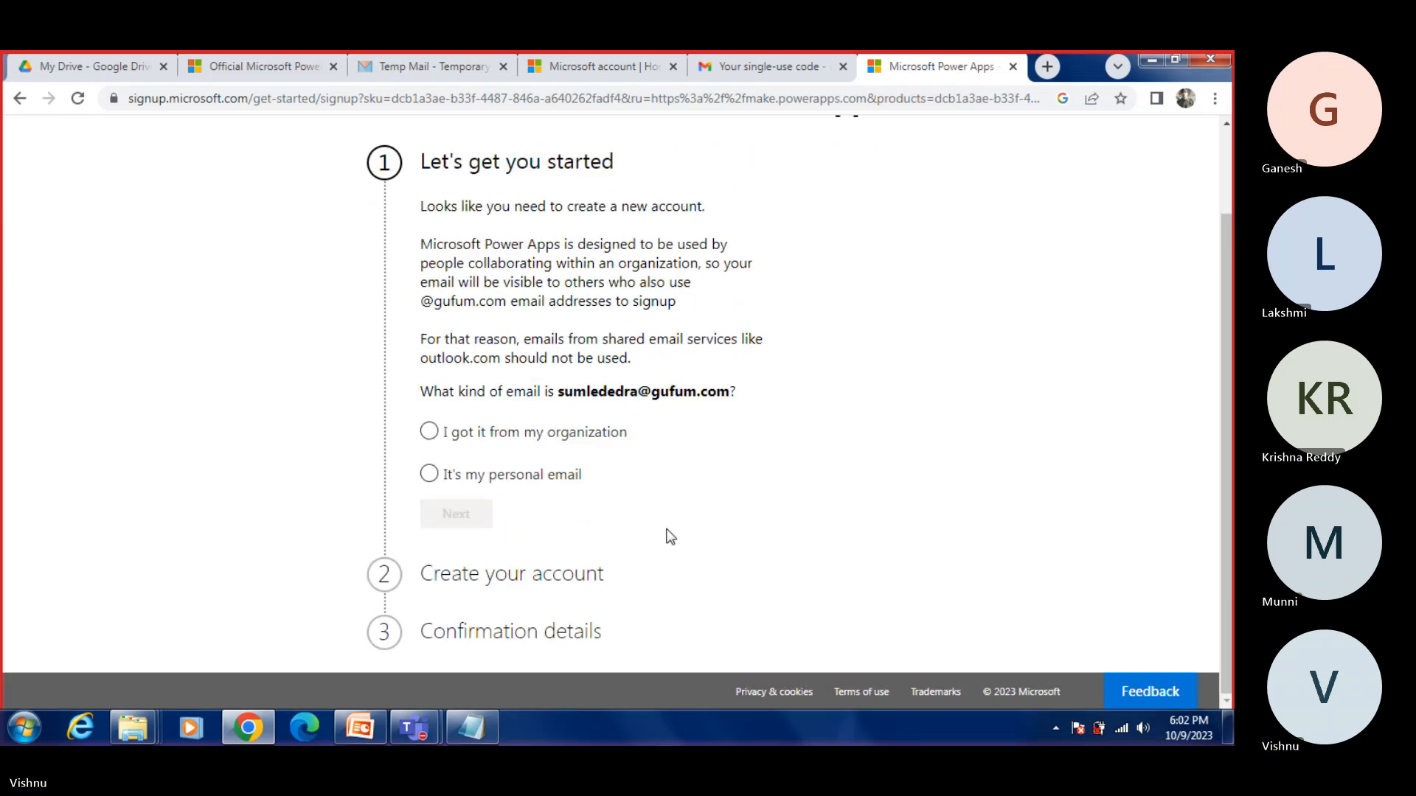
left_click(429, 432)
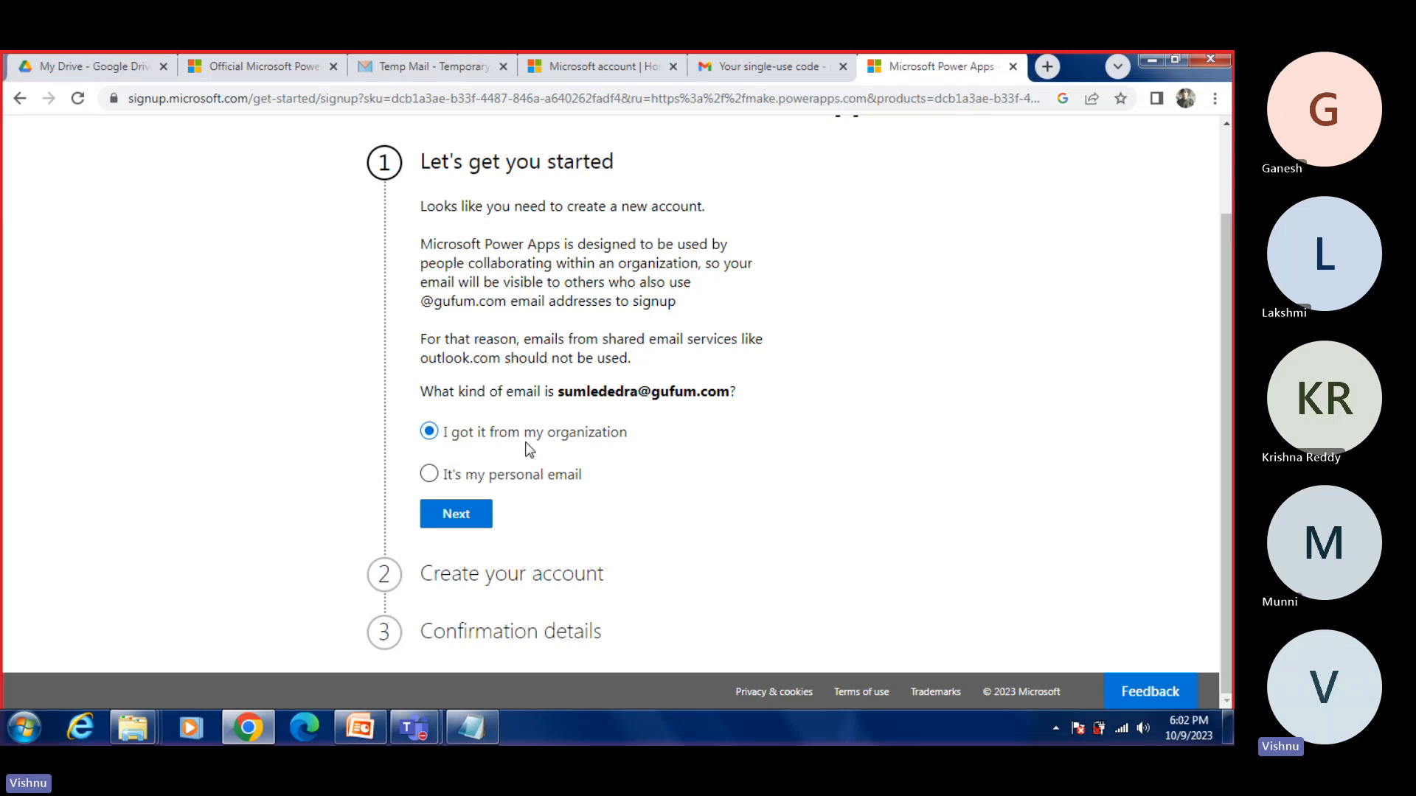
left_click(450, 517)
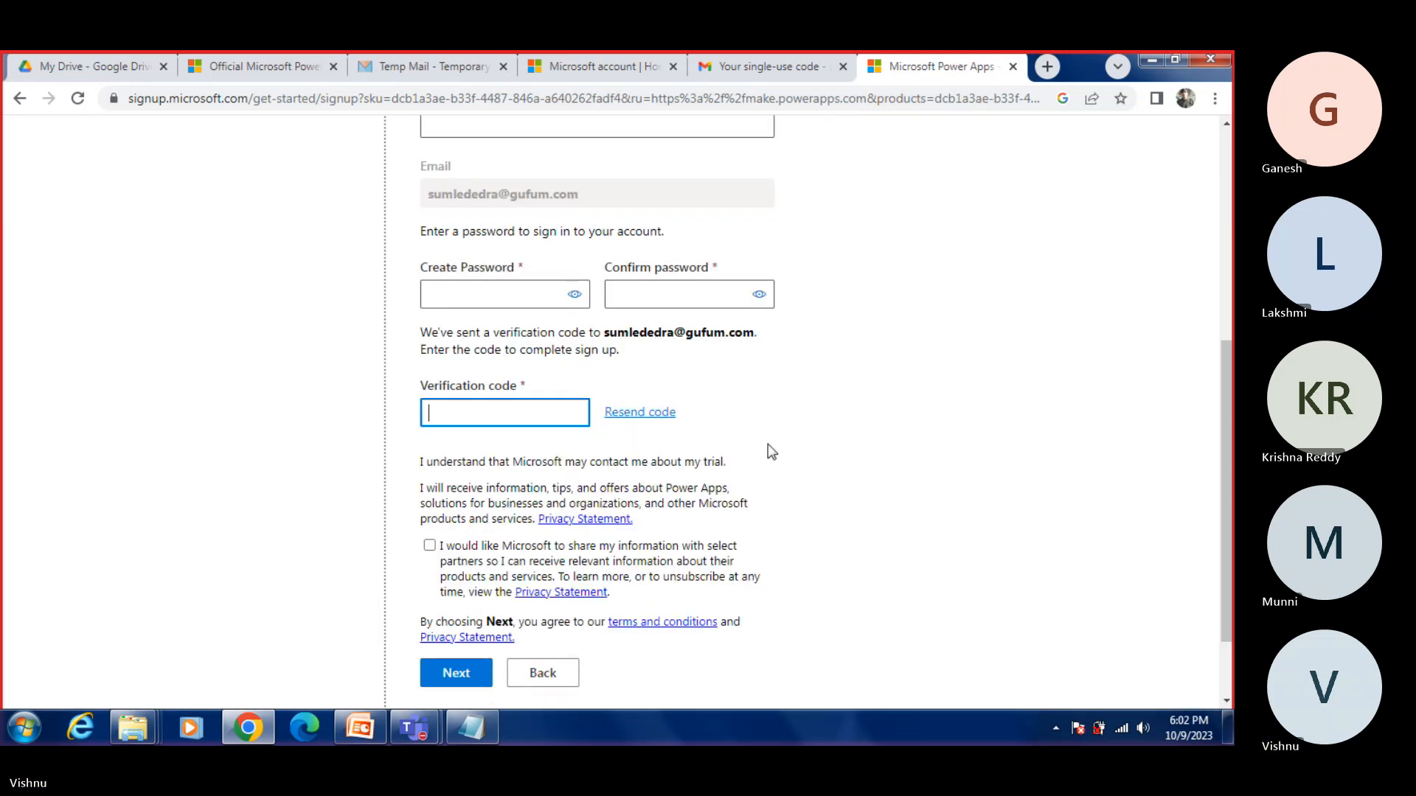
Step: Fill in the first name and last name in the Create your account form
scroll(525, 298, "up", 4)
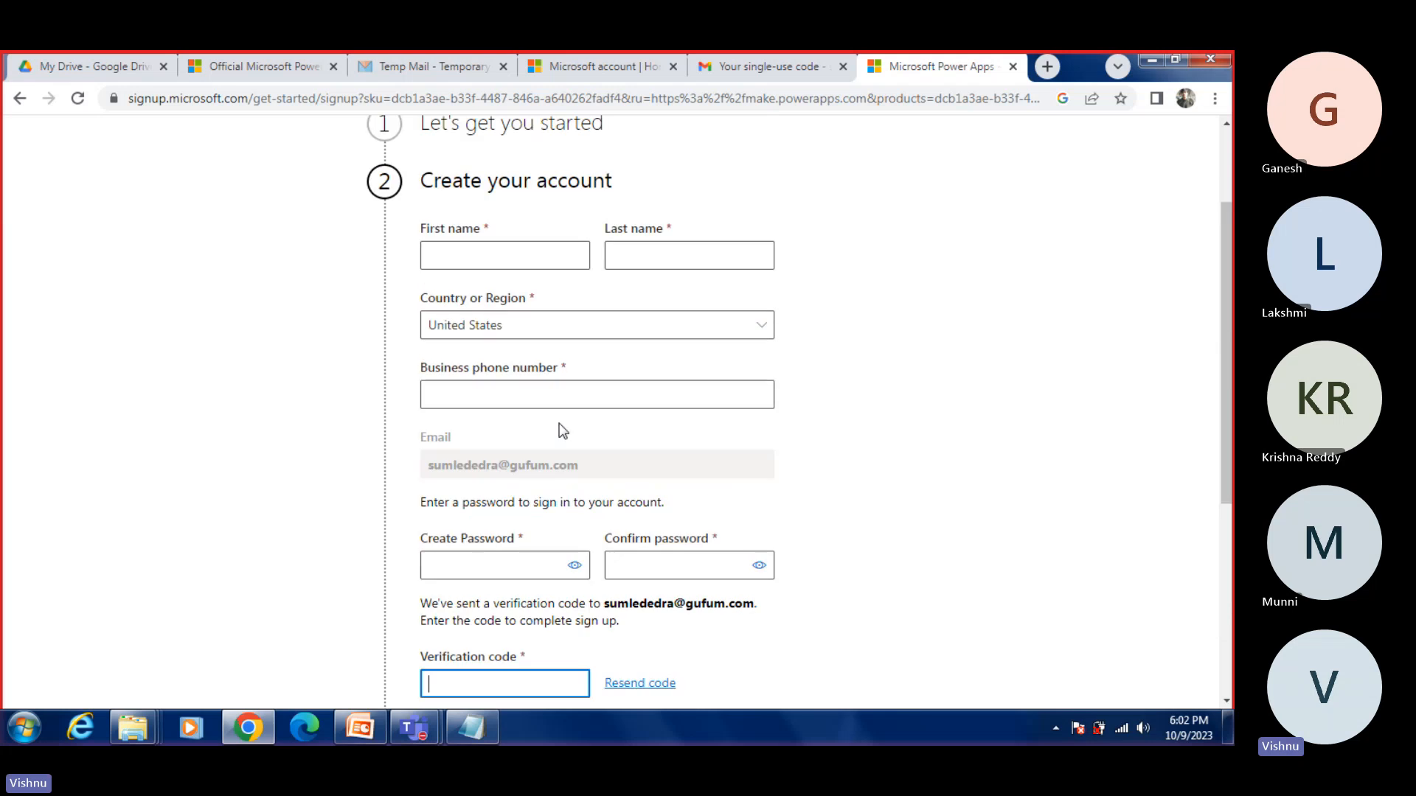
left_click(497, 258)
type("S")
key("Tab")
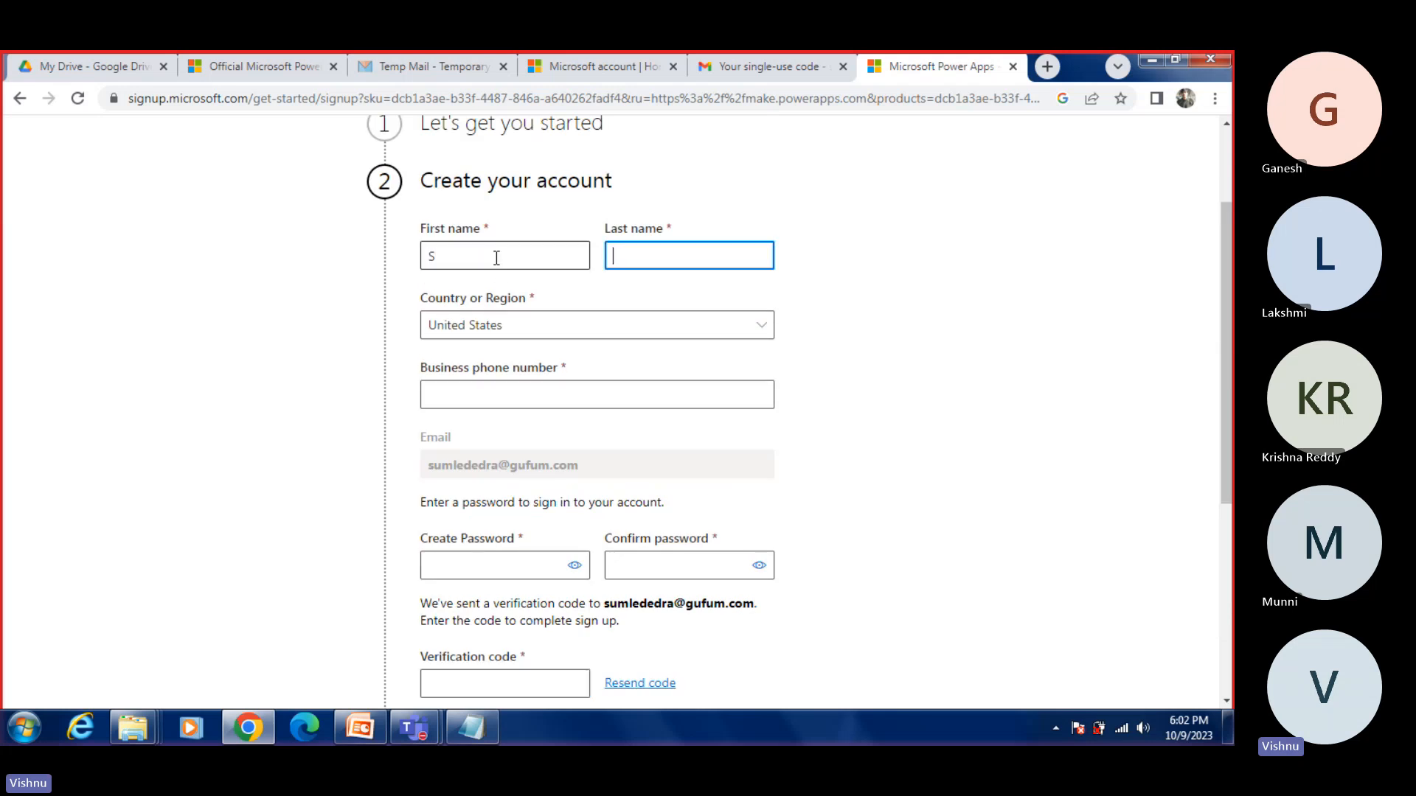
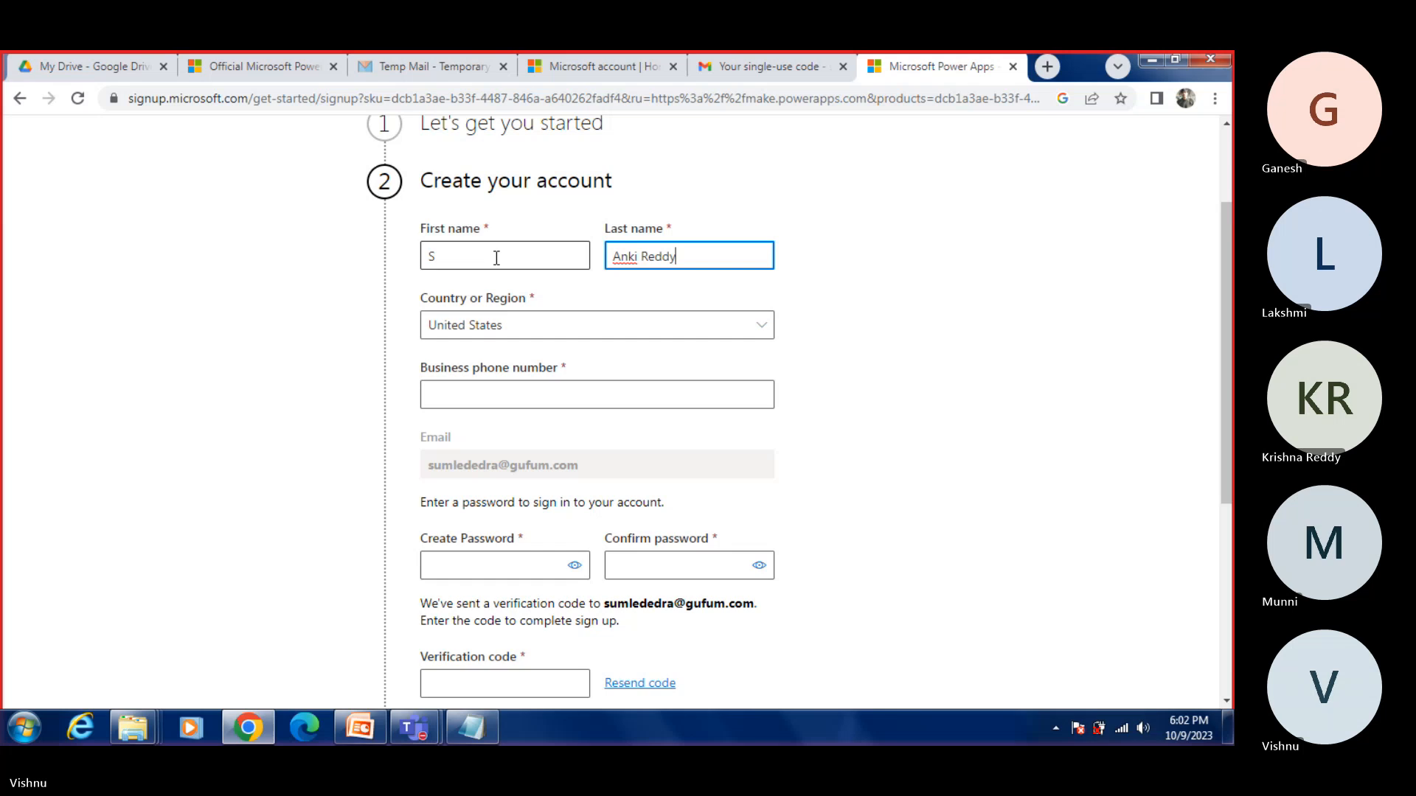
key("Tab")
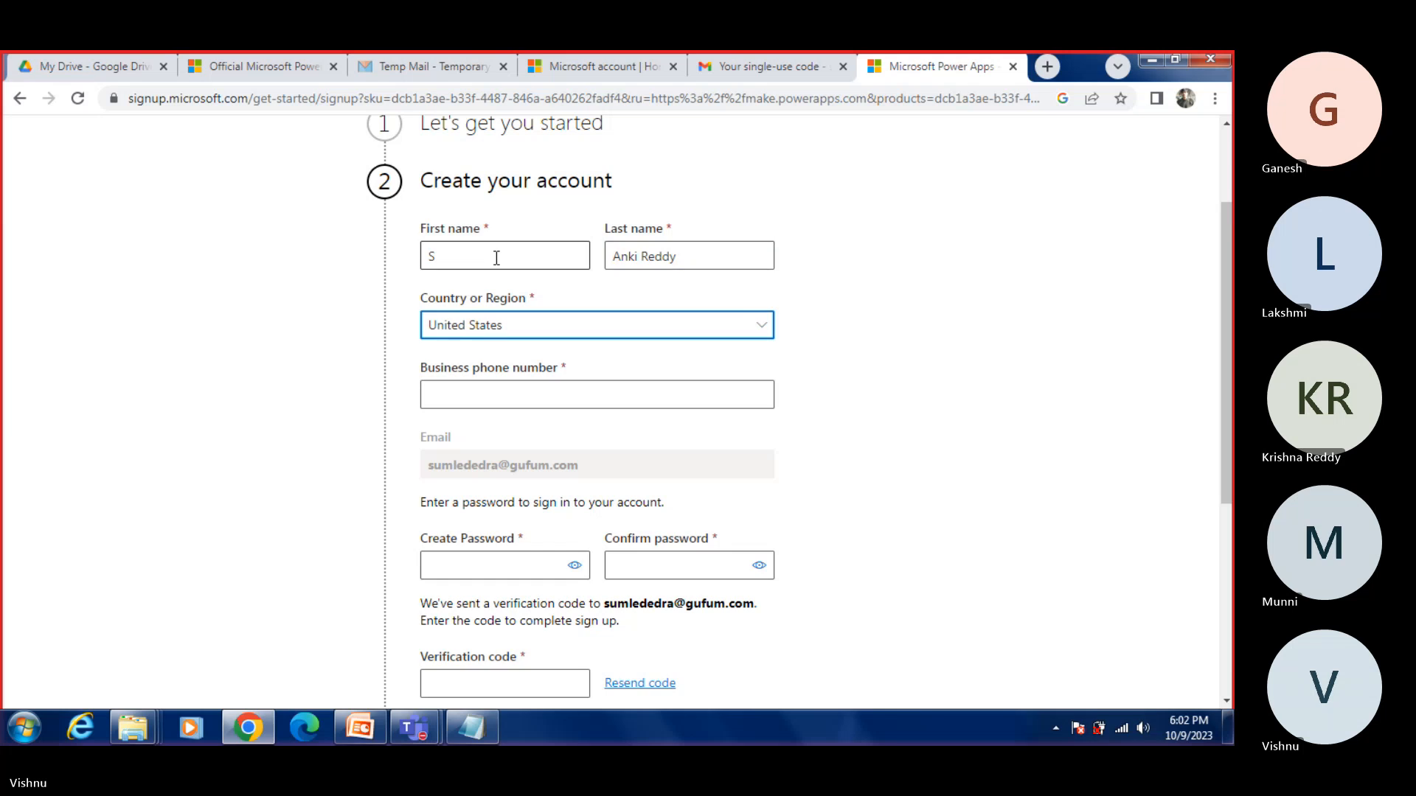
Step: Set the country or region to India and fill in the business phone number
key("i")
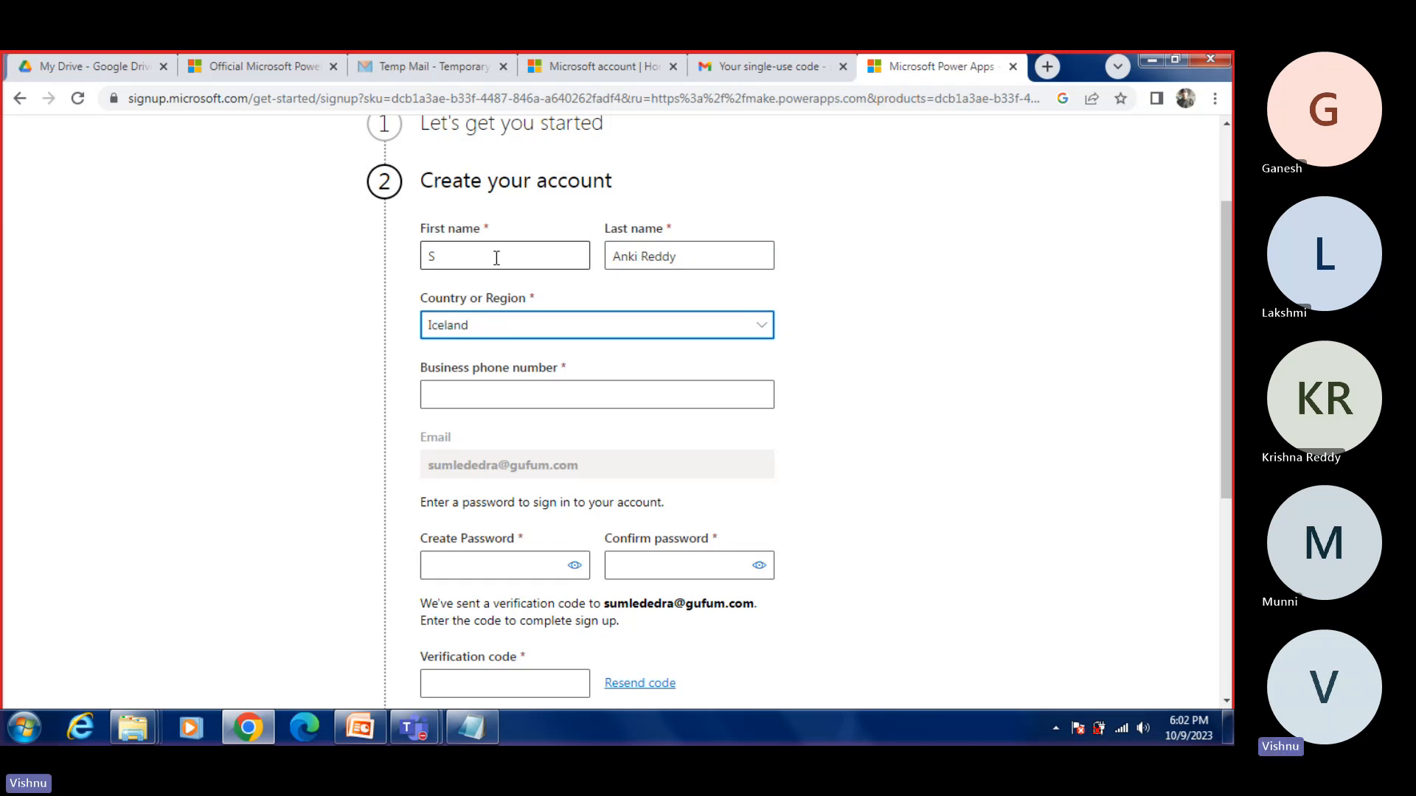
left_click(508, 332)
left_click(512, 336)
left_click(512, 336)
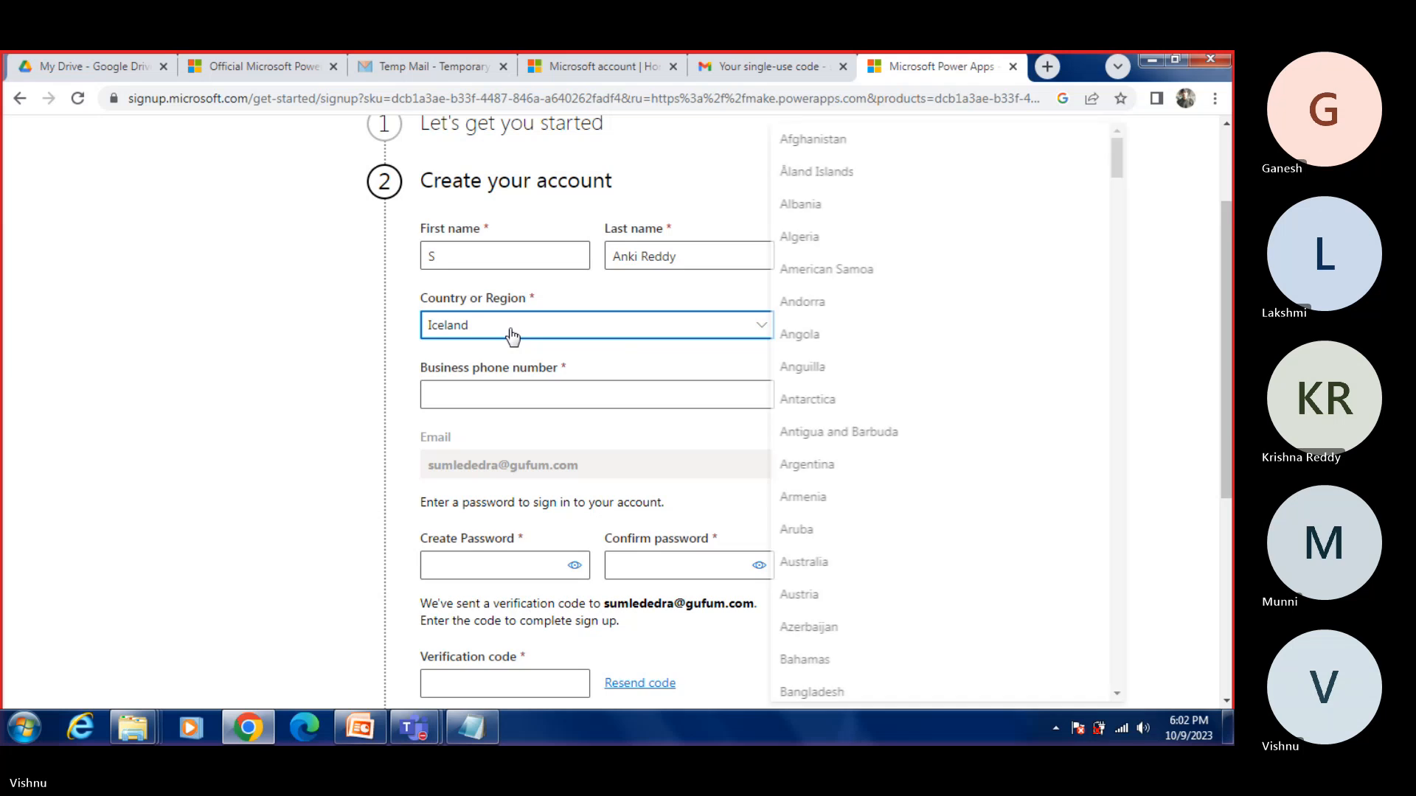
scroll(739, 344, "down", 2)
left_click(767, 240)
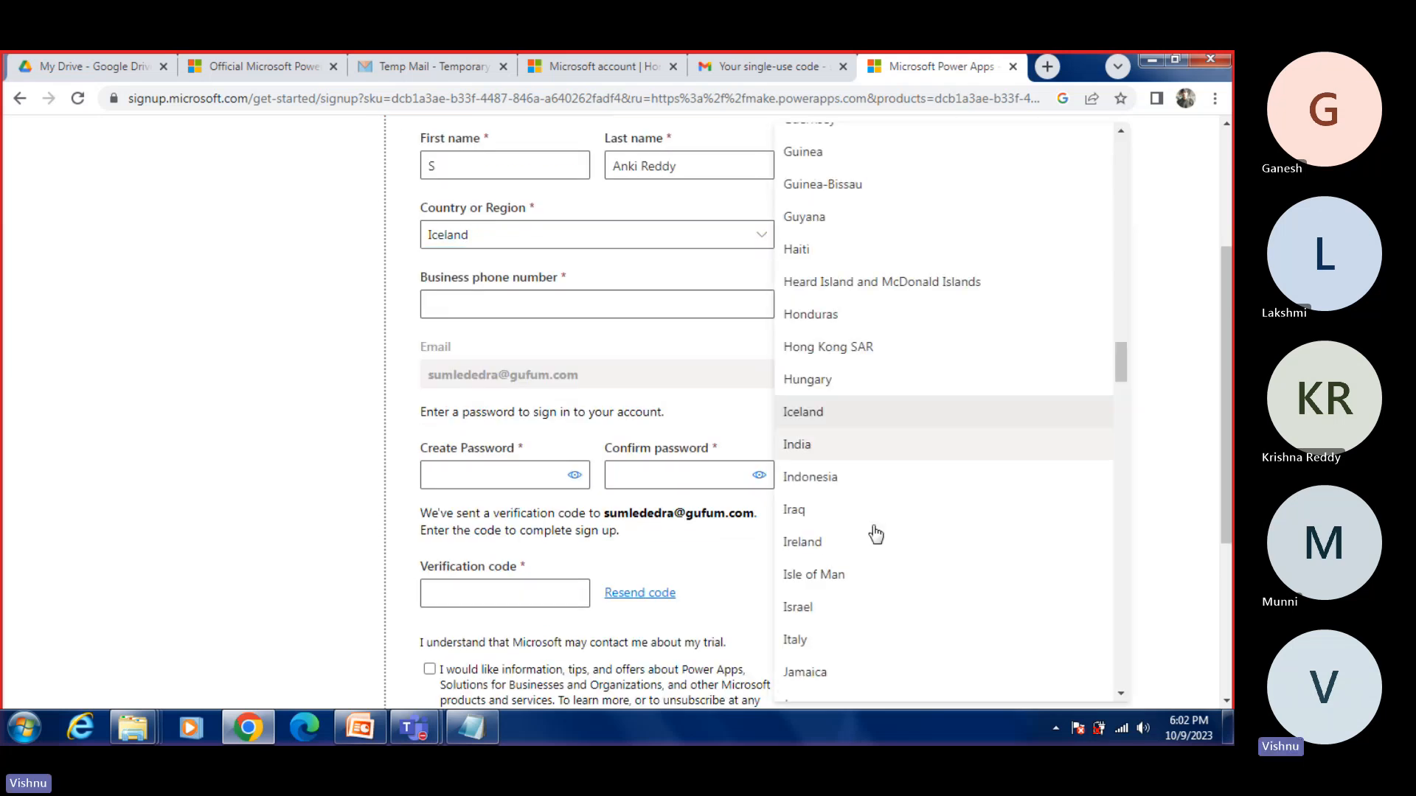
scroll(877, 538, "down", 2)
left_click(809, 279)
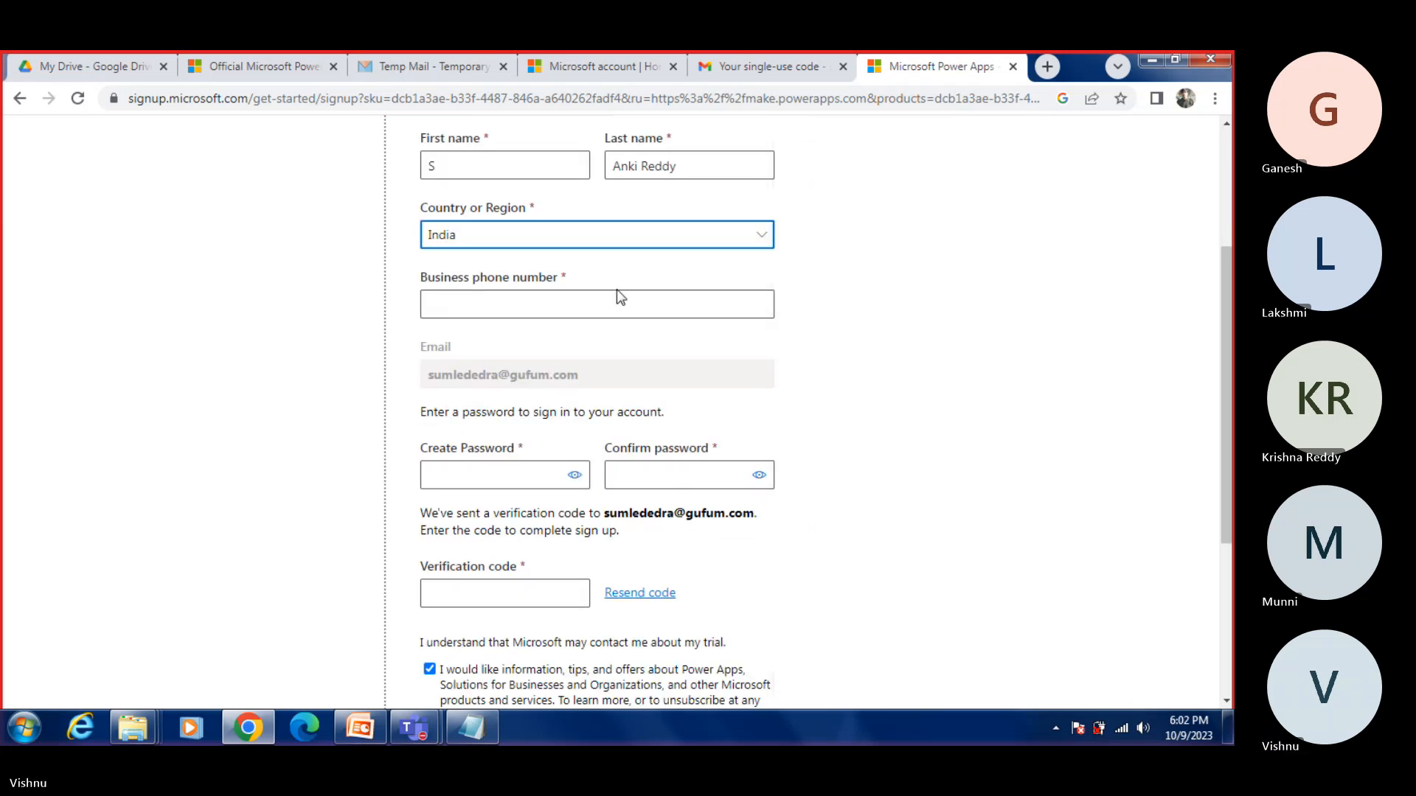
left_click(544, 305)
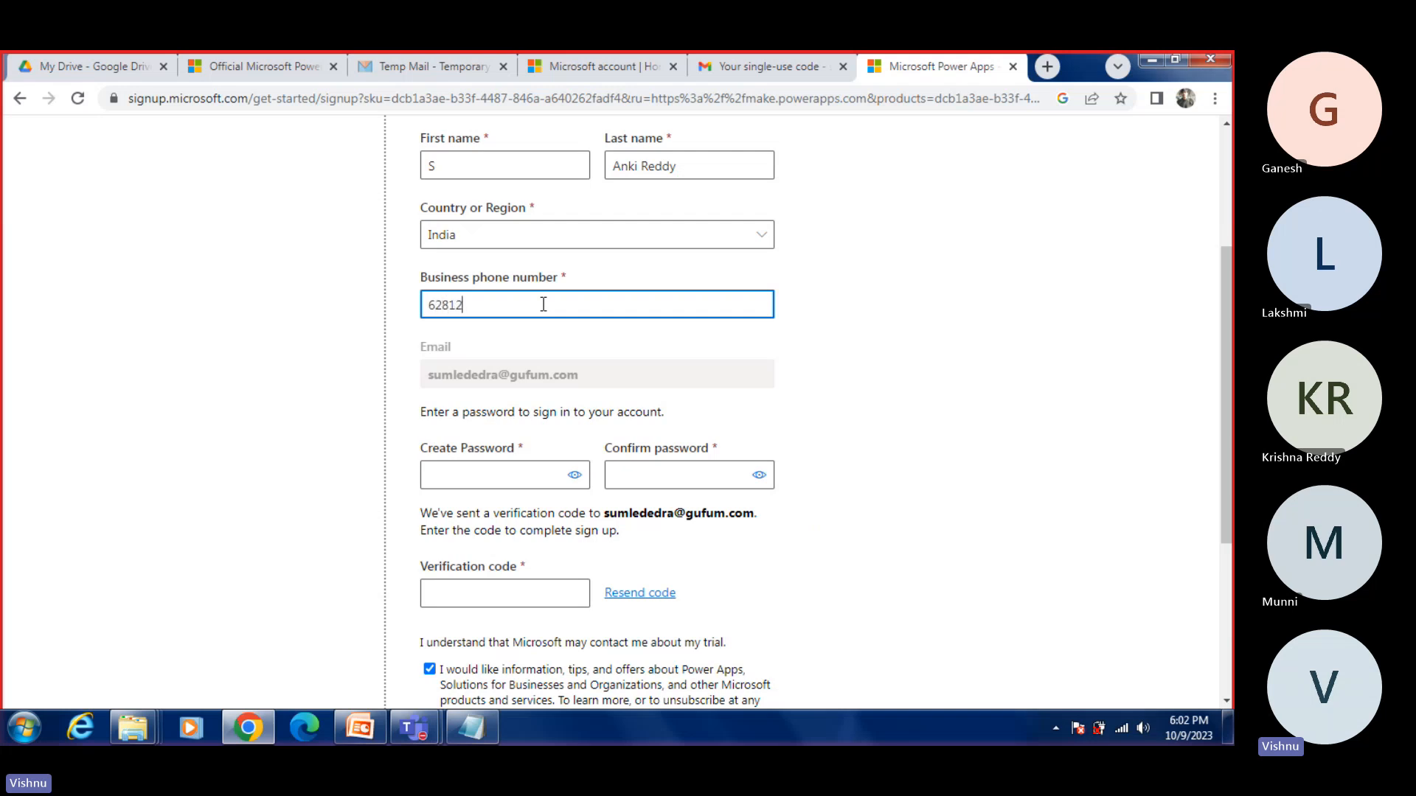
Step: Enter the new account password in the Create Password and Confirm password fields of the sign-up form
scroll(576, 326, "down", 2)
left_click(543, 292)
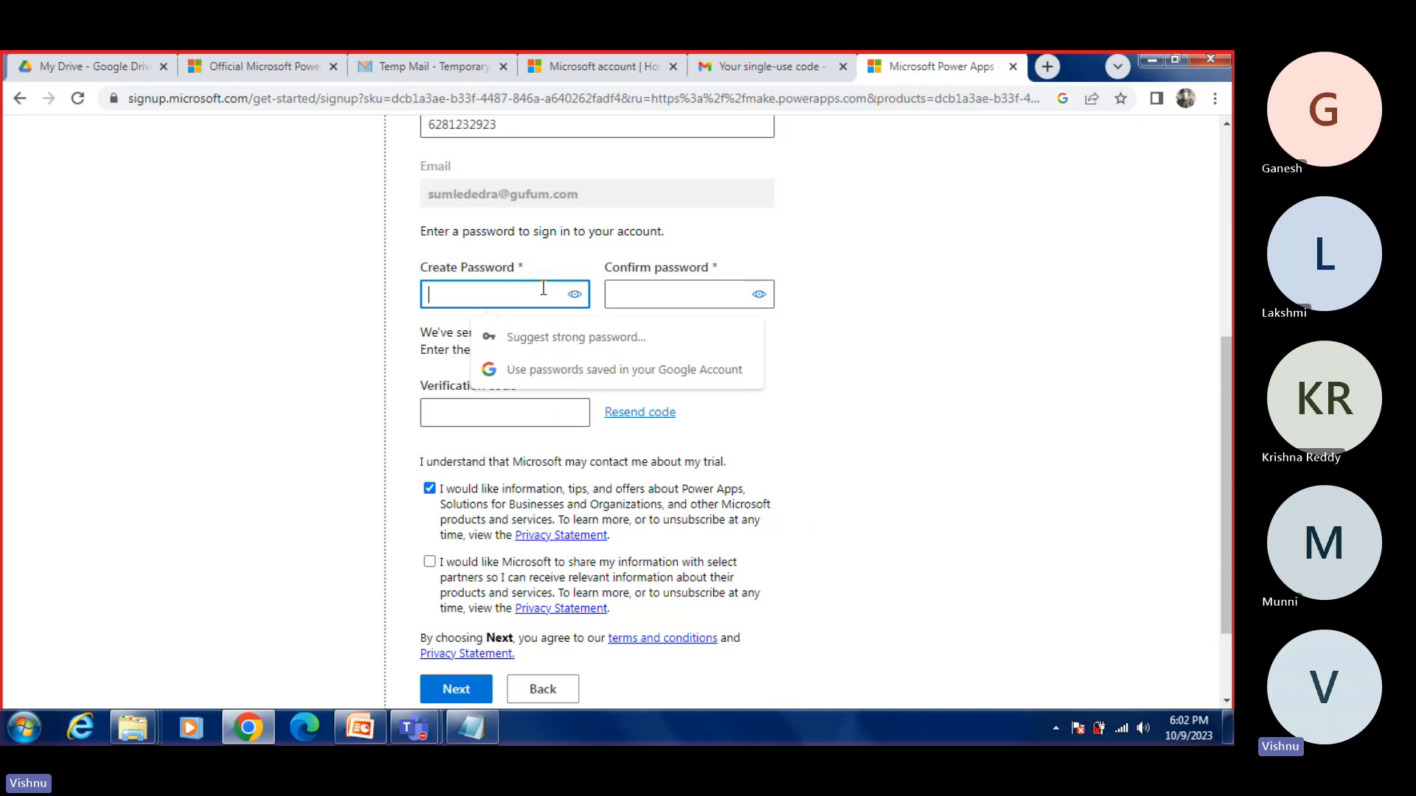
type("••••")
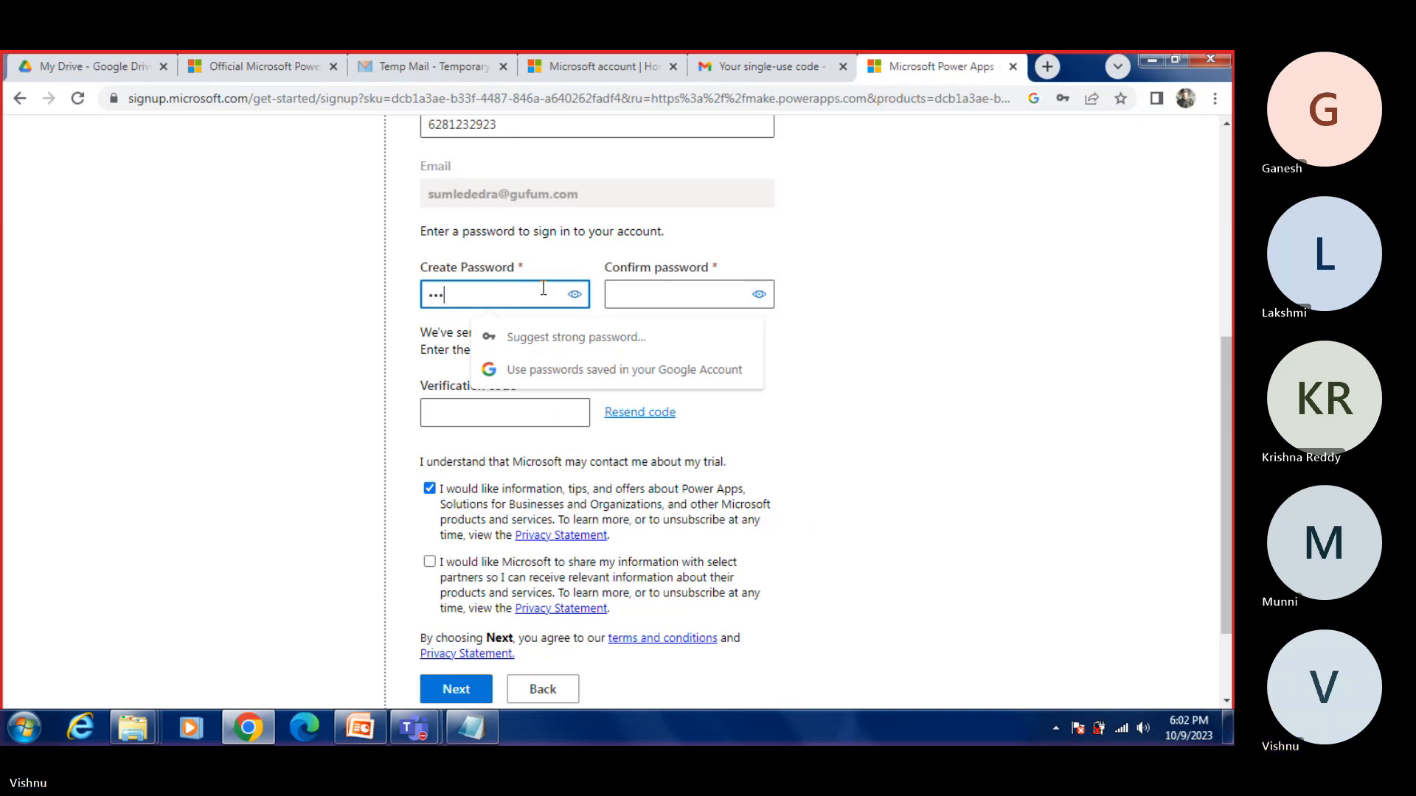
type("•••••")
left_click(653, 293)
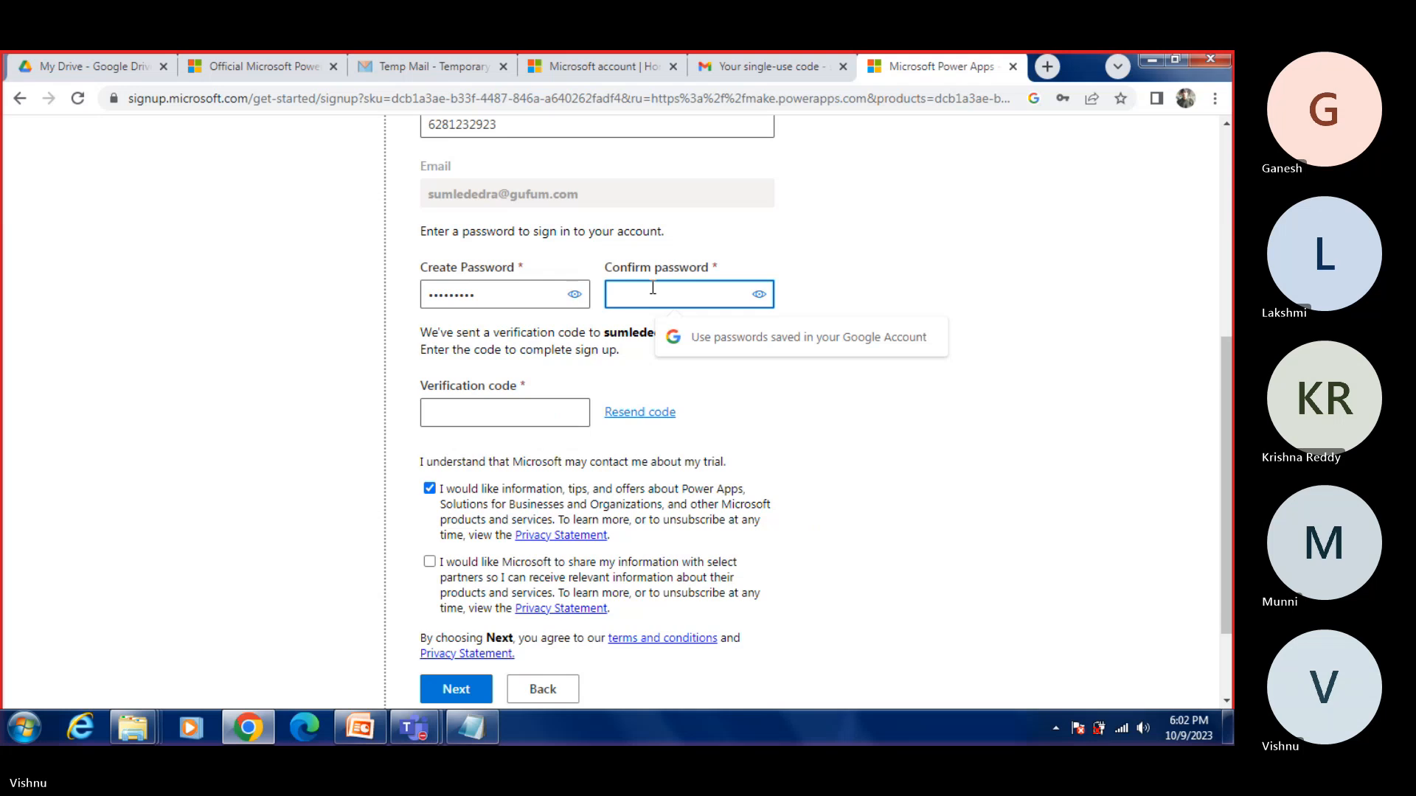
type("••")
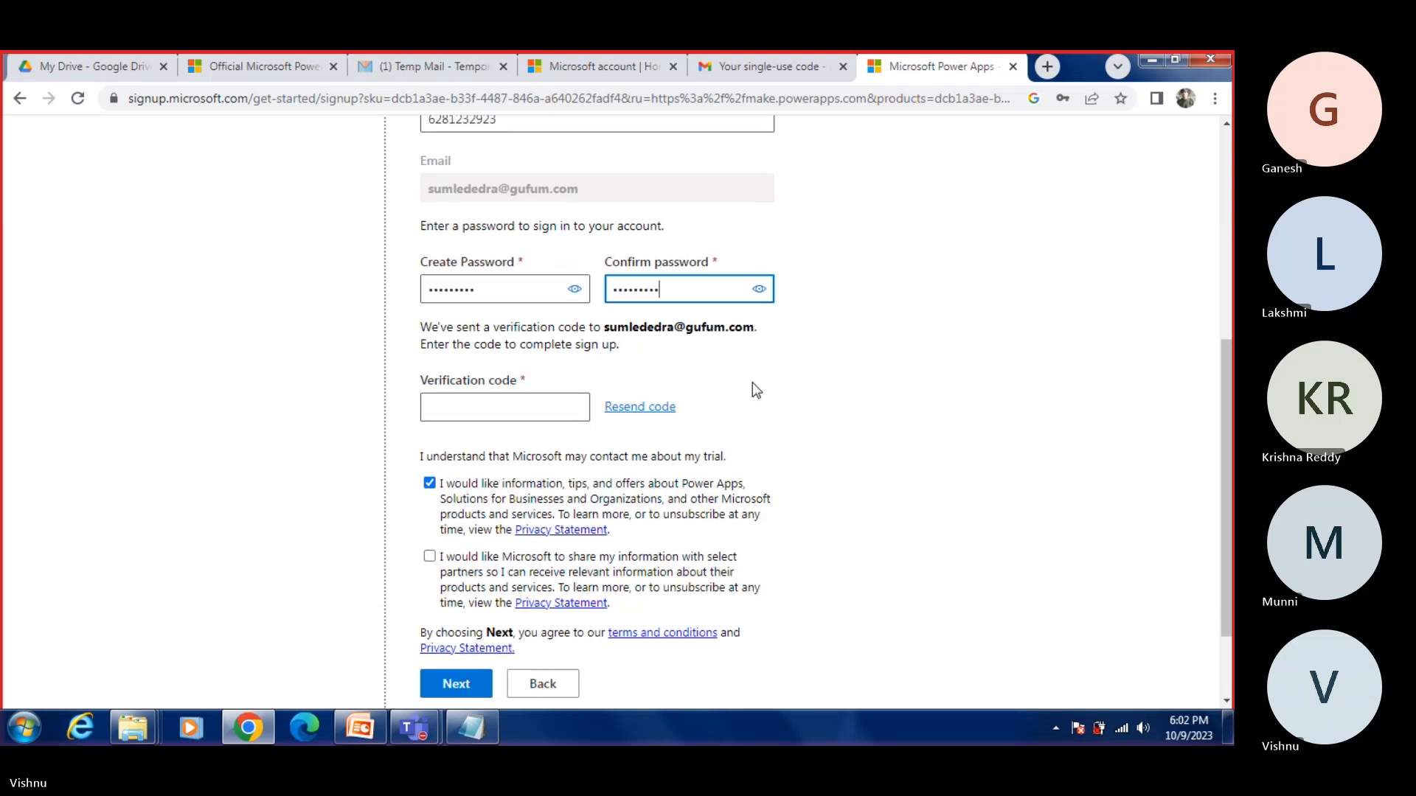
scroll(737, 369, "down", 1)
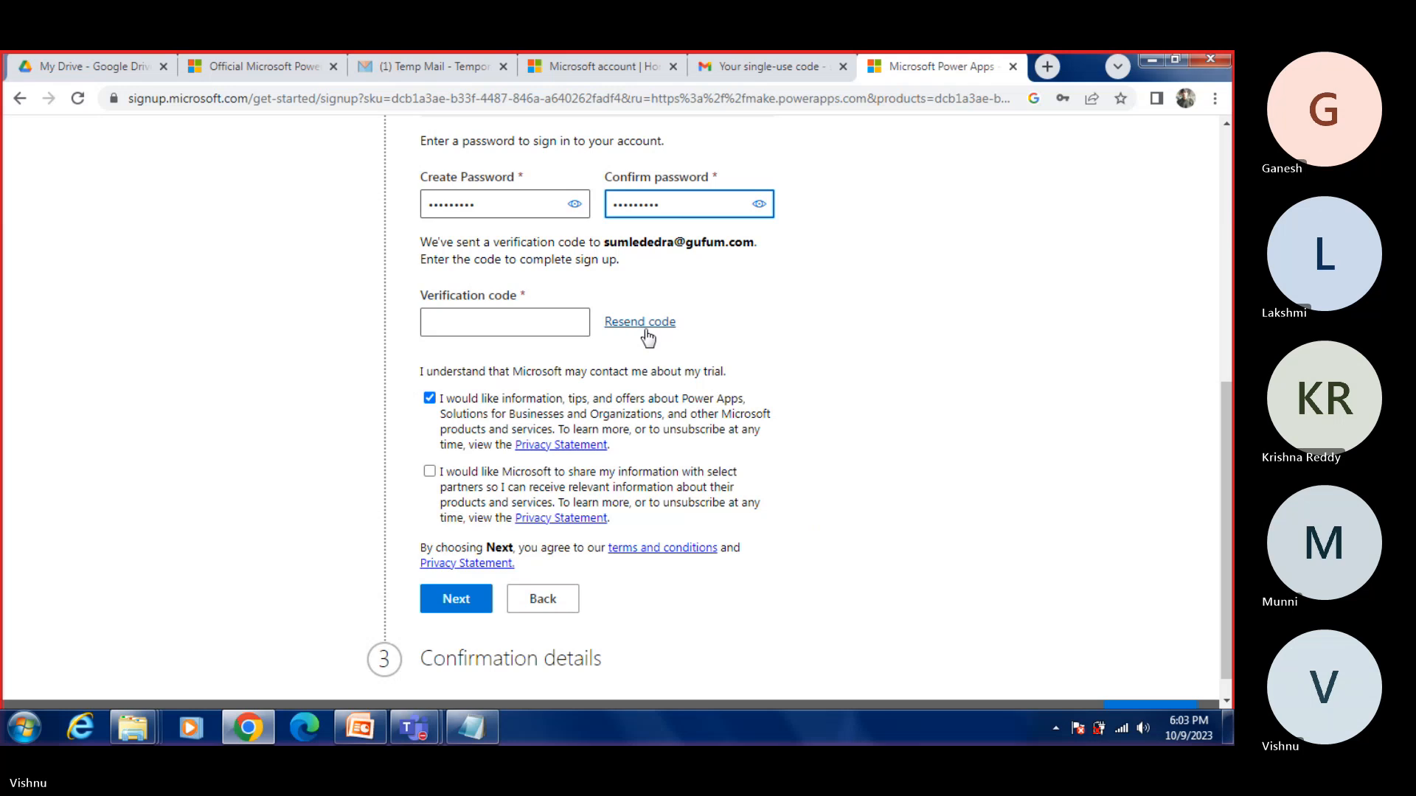
scroll(641, 336, "up", 2)
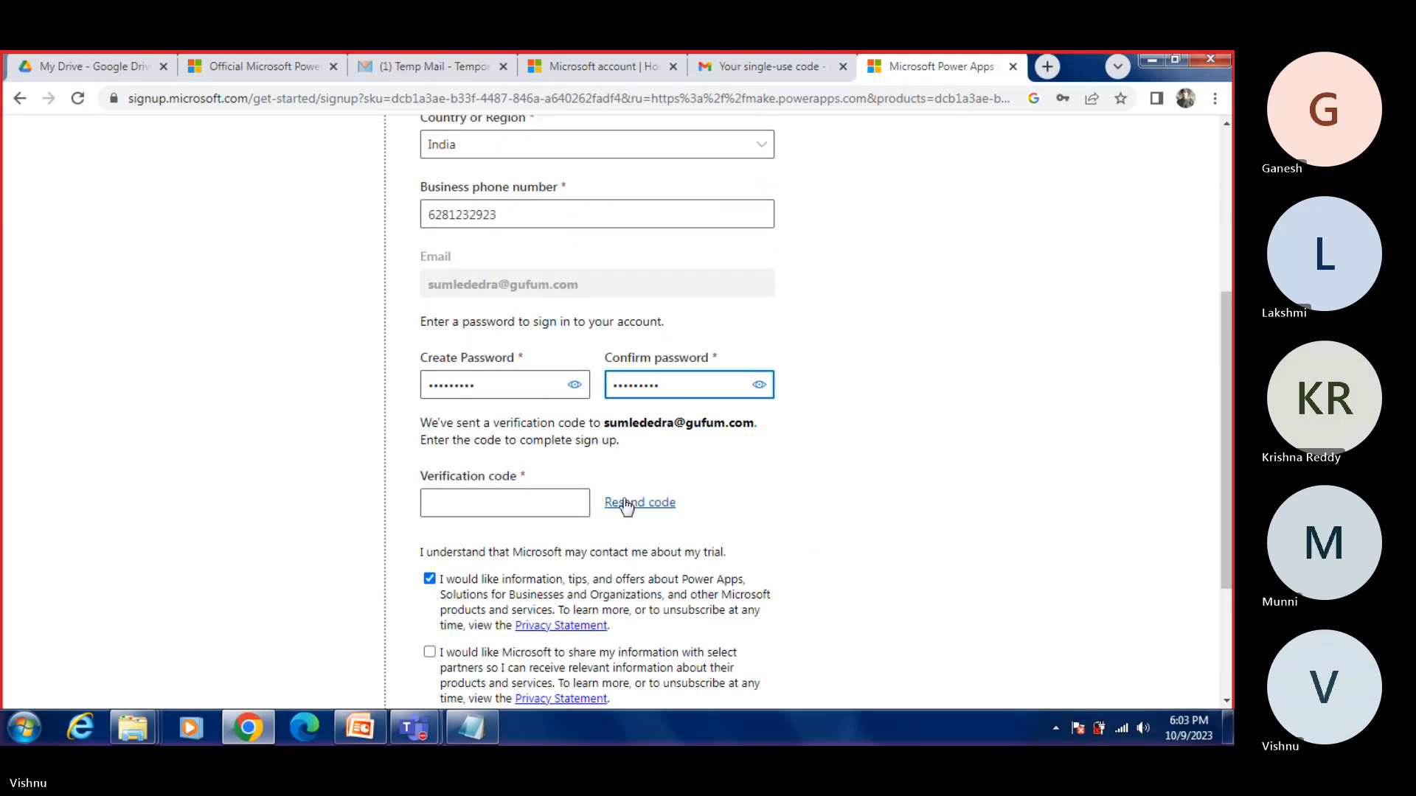
Step: Open the Microsoft Power Apps verification code email in the Tempail inbox
left_click(413, 59)
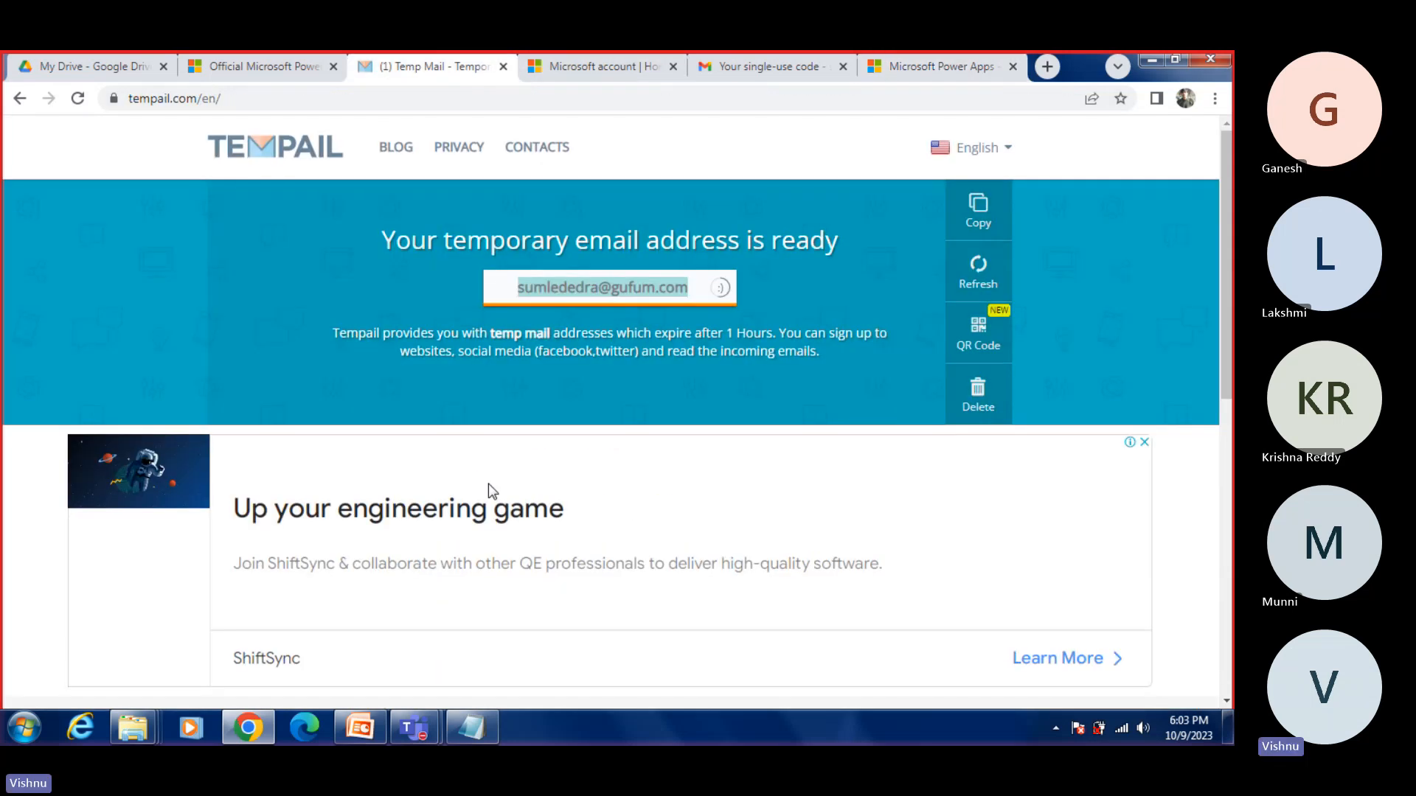
scroll(488, 484, "down", 4)
scroll(487, 523, "up", 3)
scroll(480, 497, "down", 6)
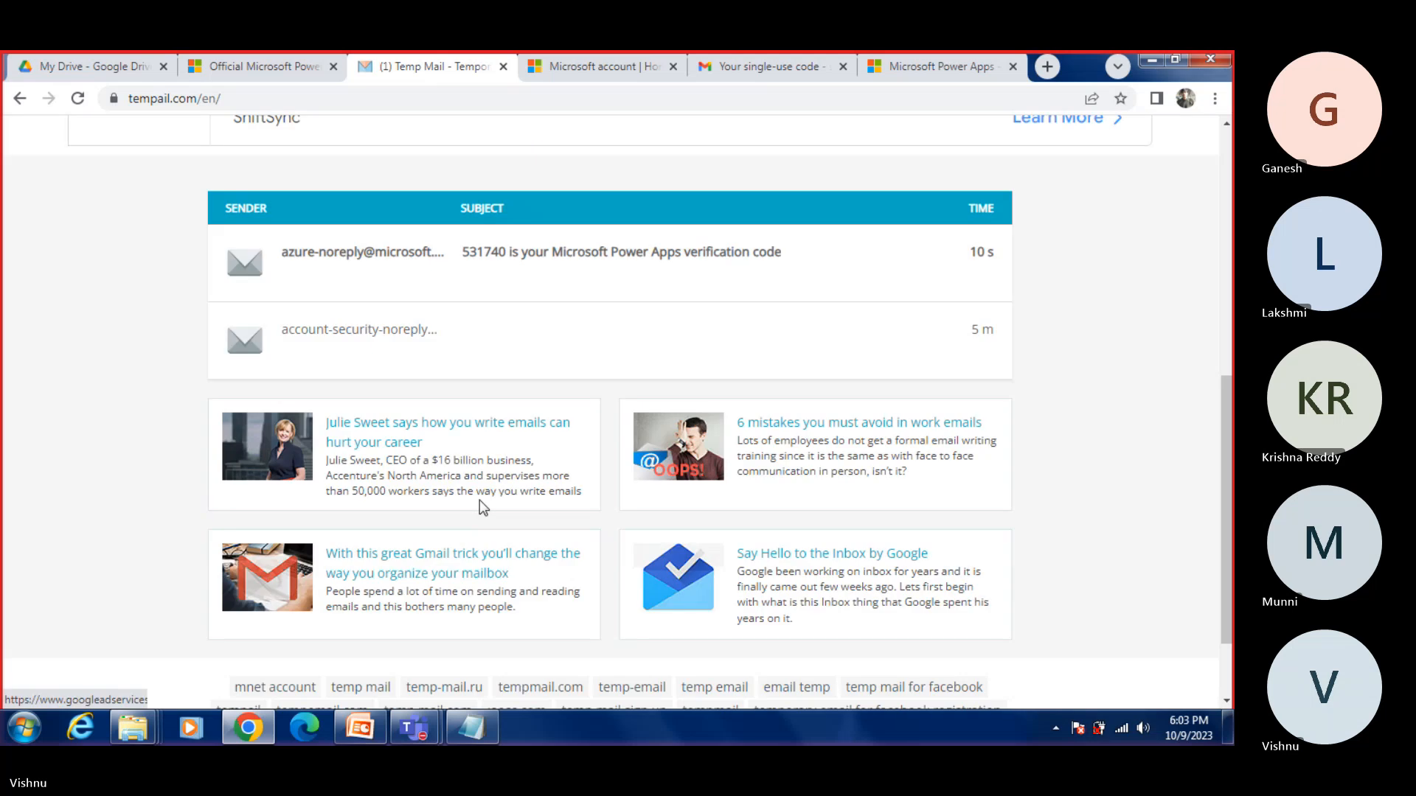
left_click(403, 250)
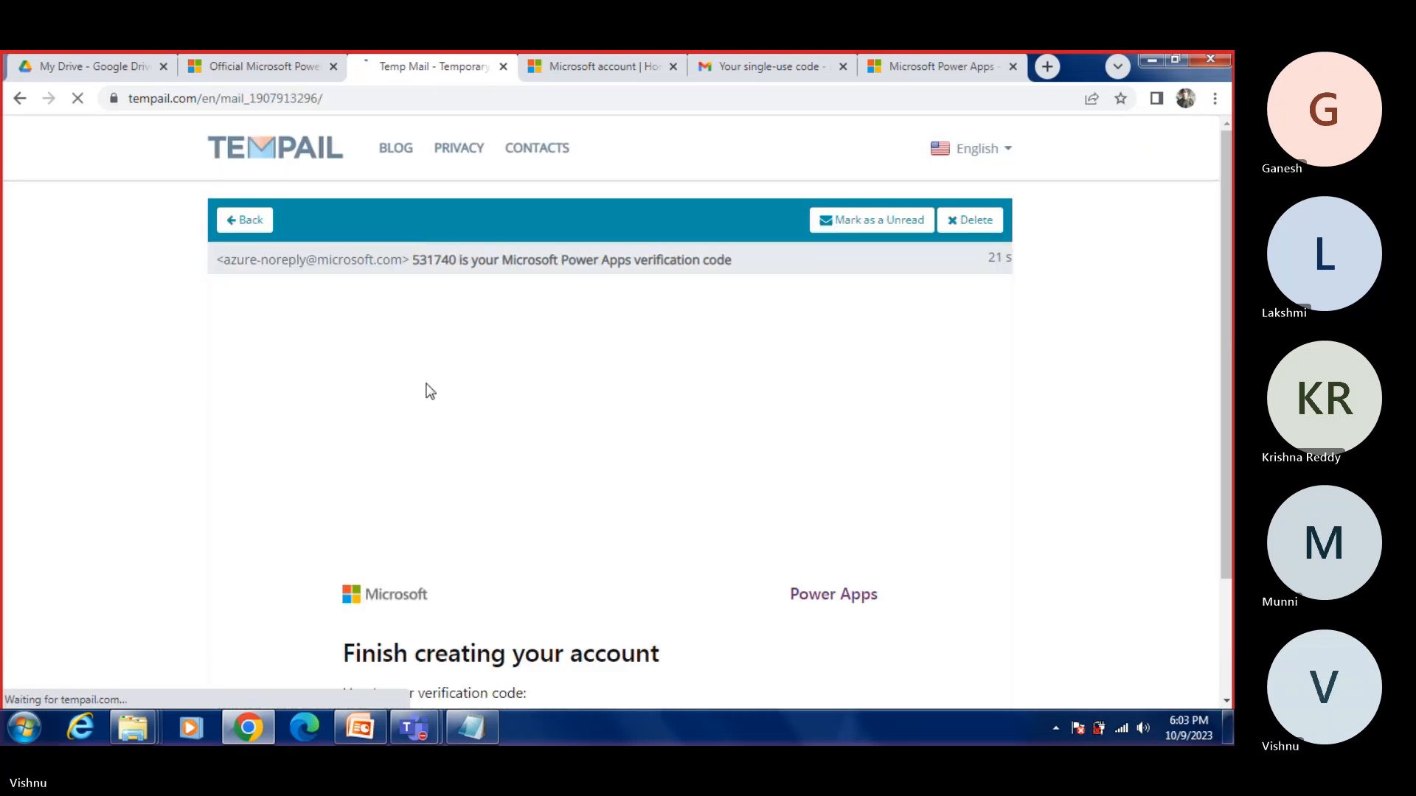
left_click(593, 67)
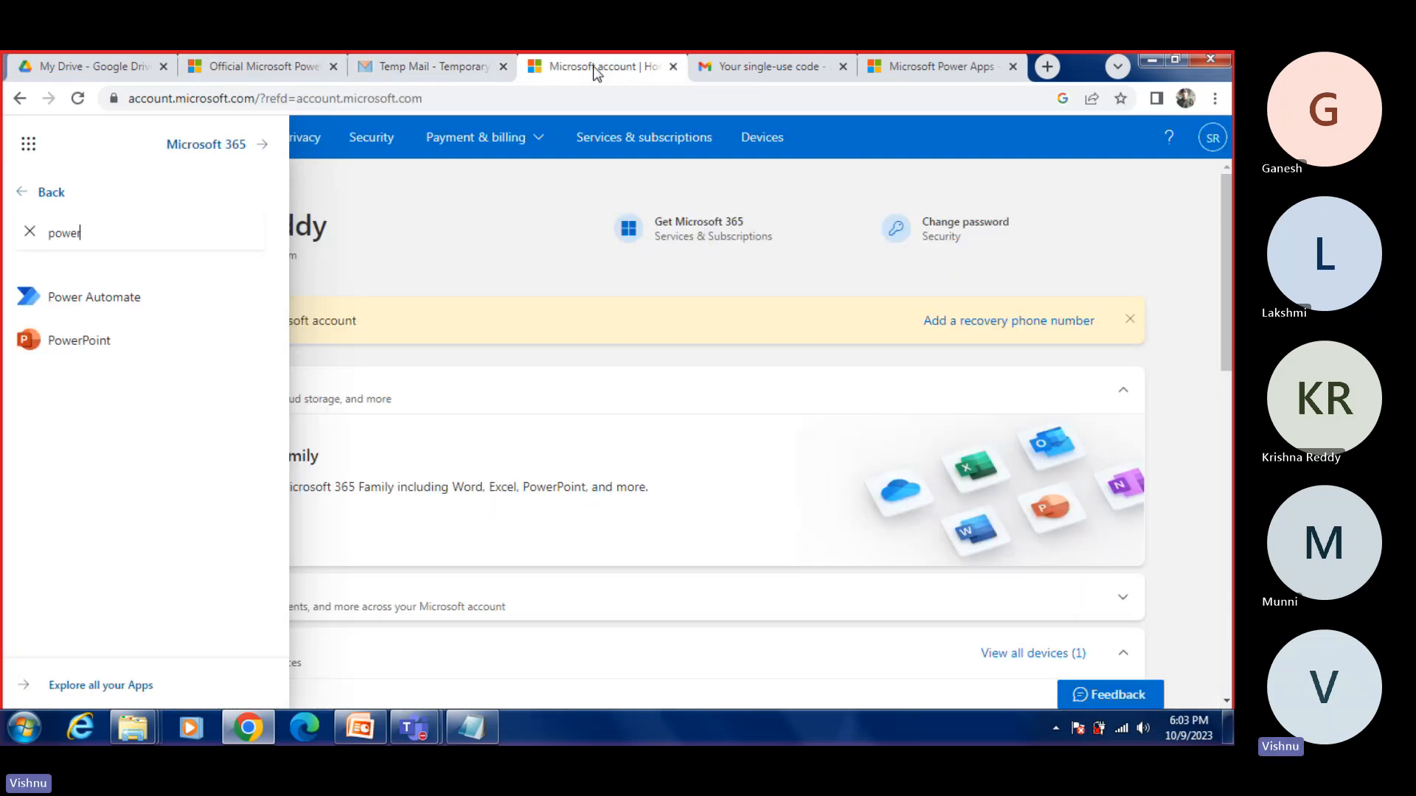
left_click(915, 72)
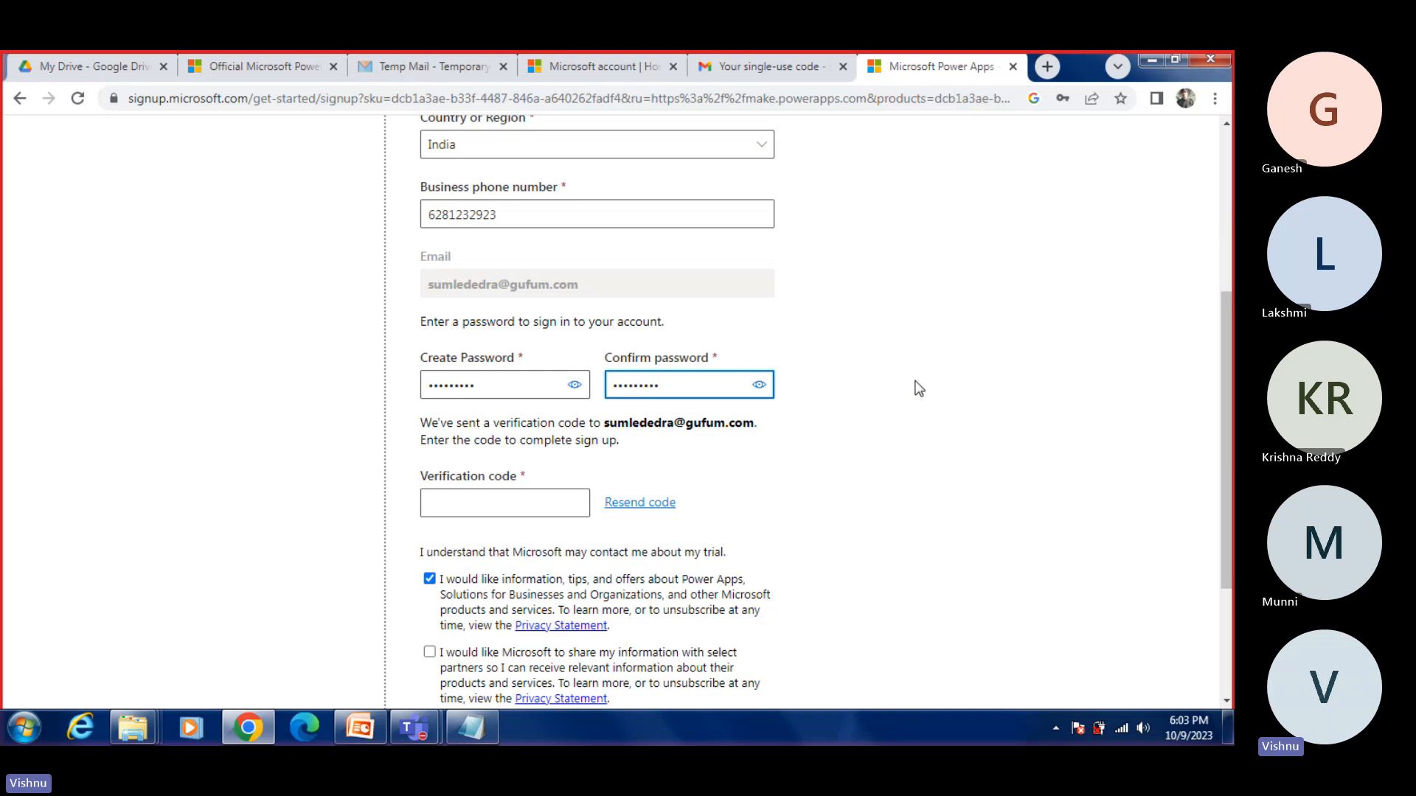
left_click(418, 69)
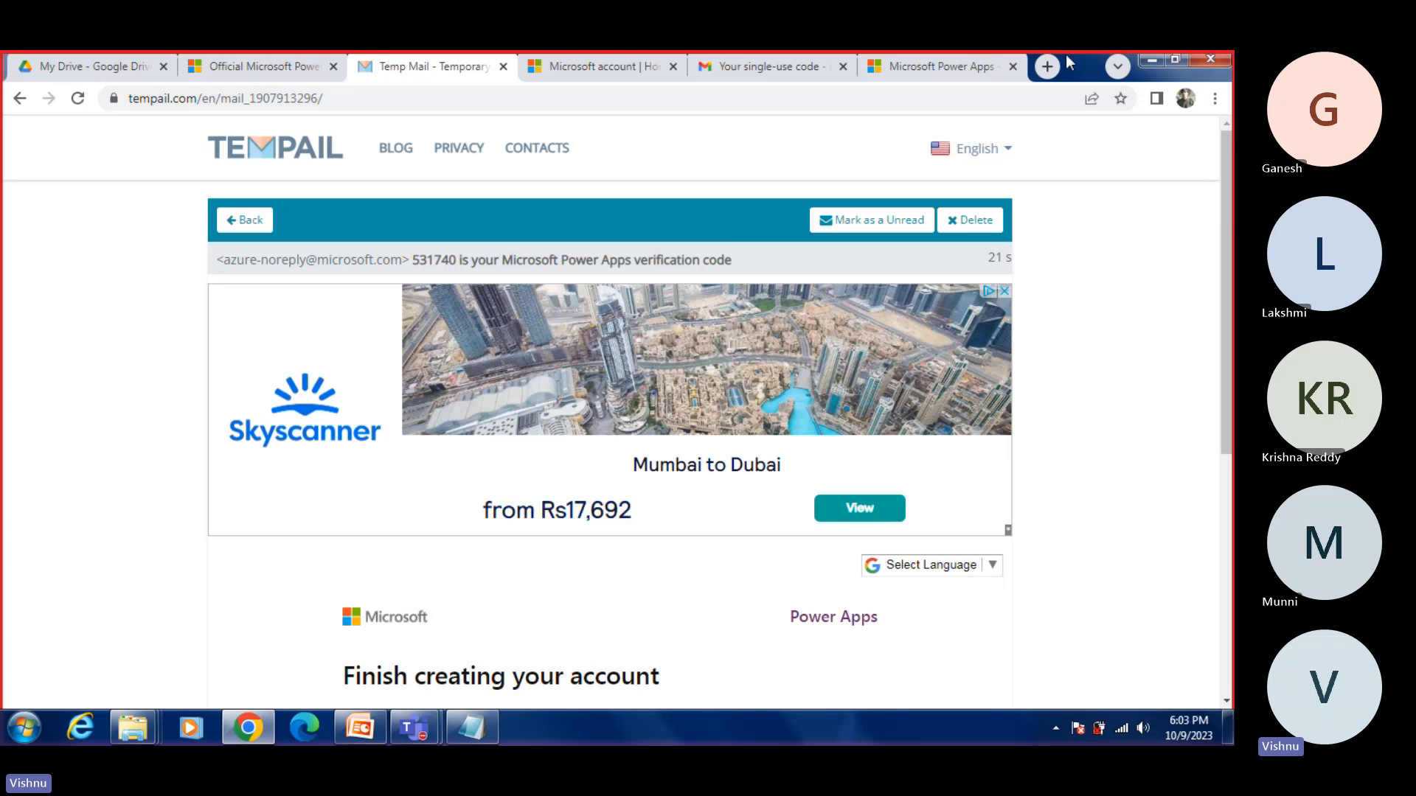
Step: Open a new browser tab and write the address make.powerapps.com in a blank Notepad document
left_click(1047, 66)
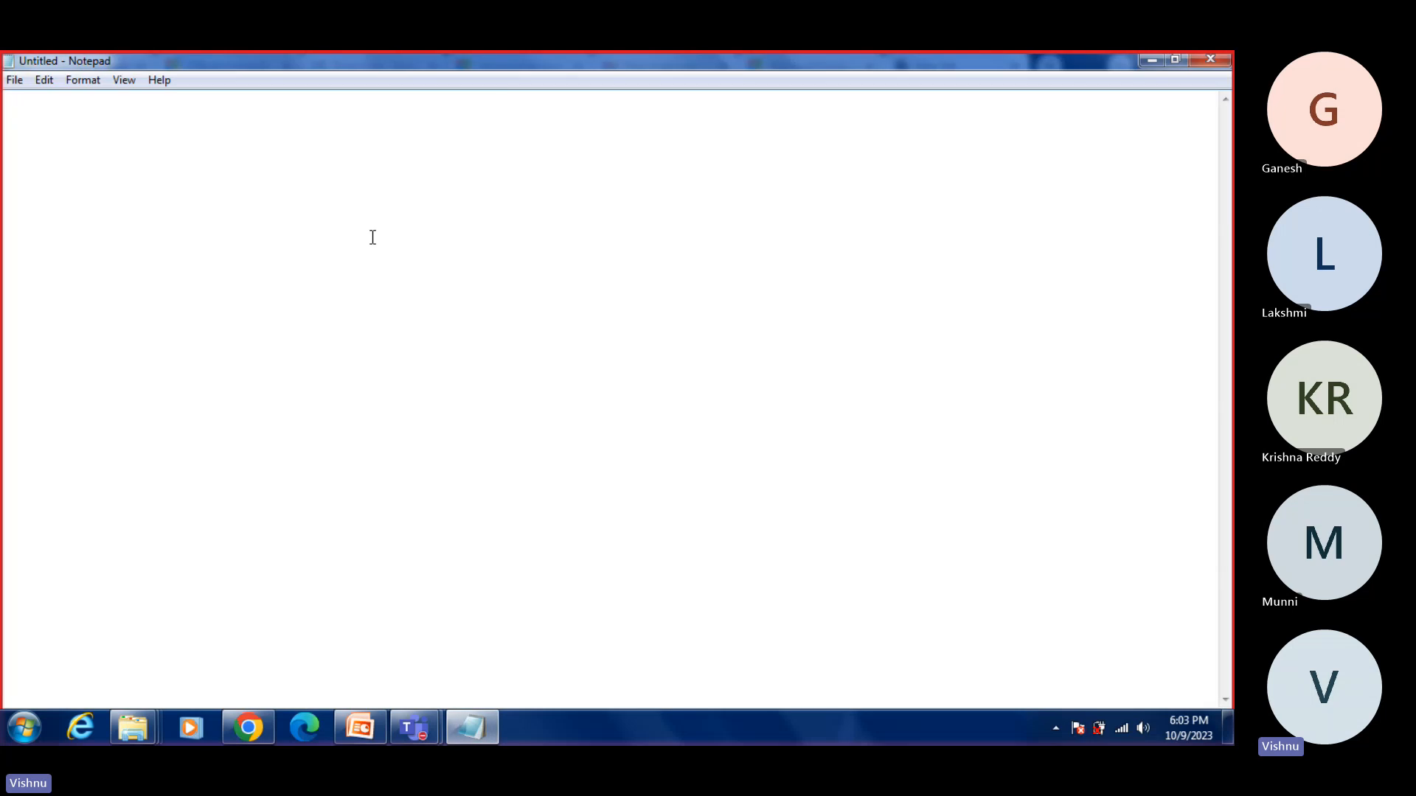
type("make.powerap")
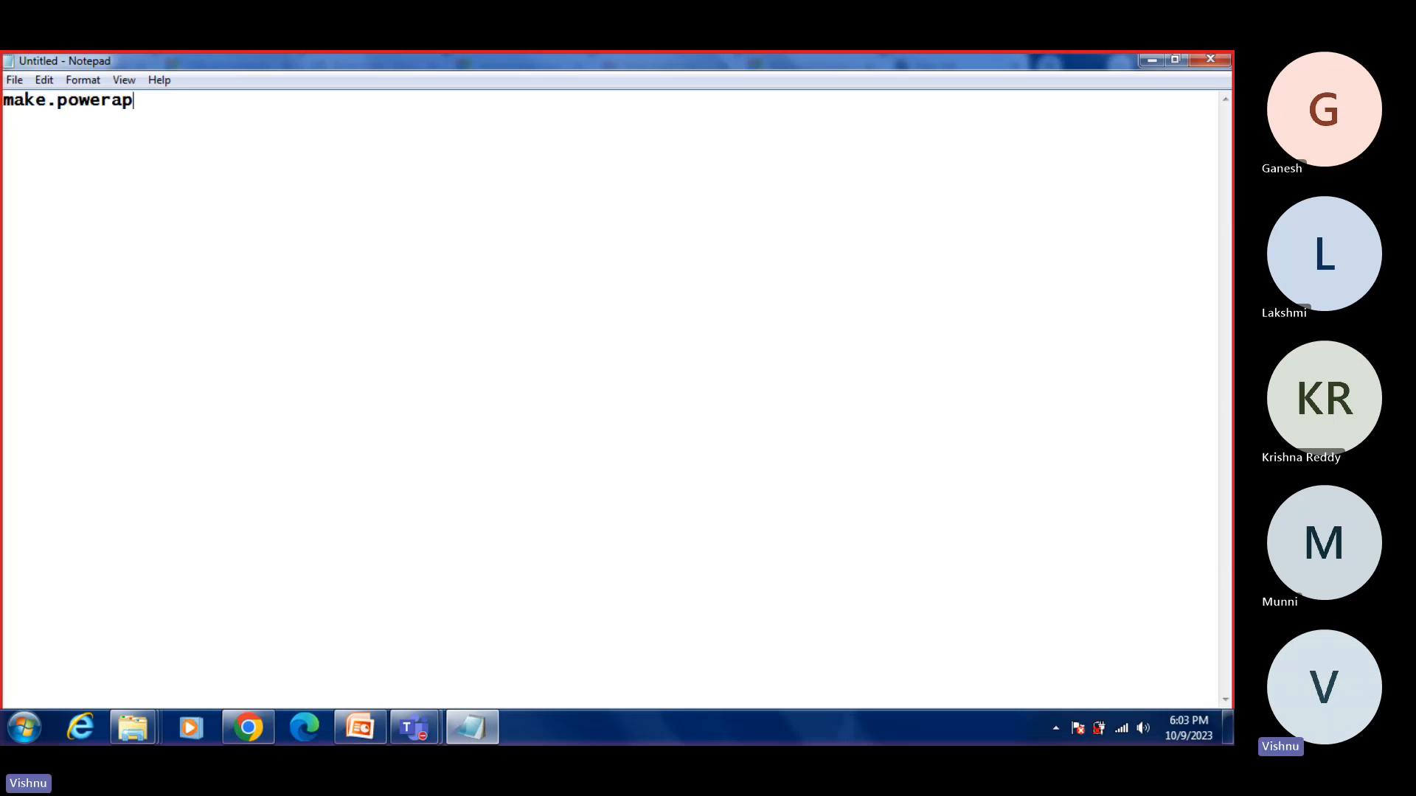
type("ps.com")
key("ctrl+a")
left_click(1152, 61)
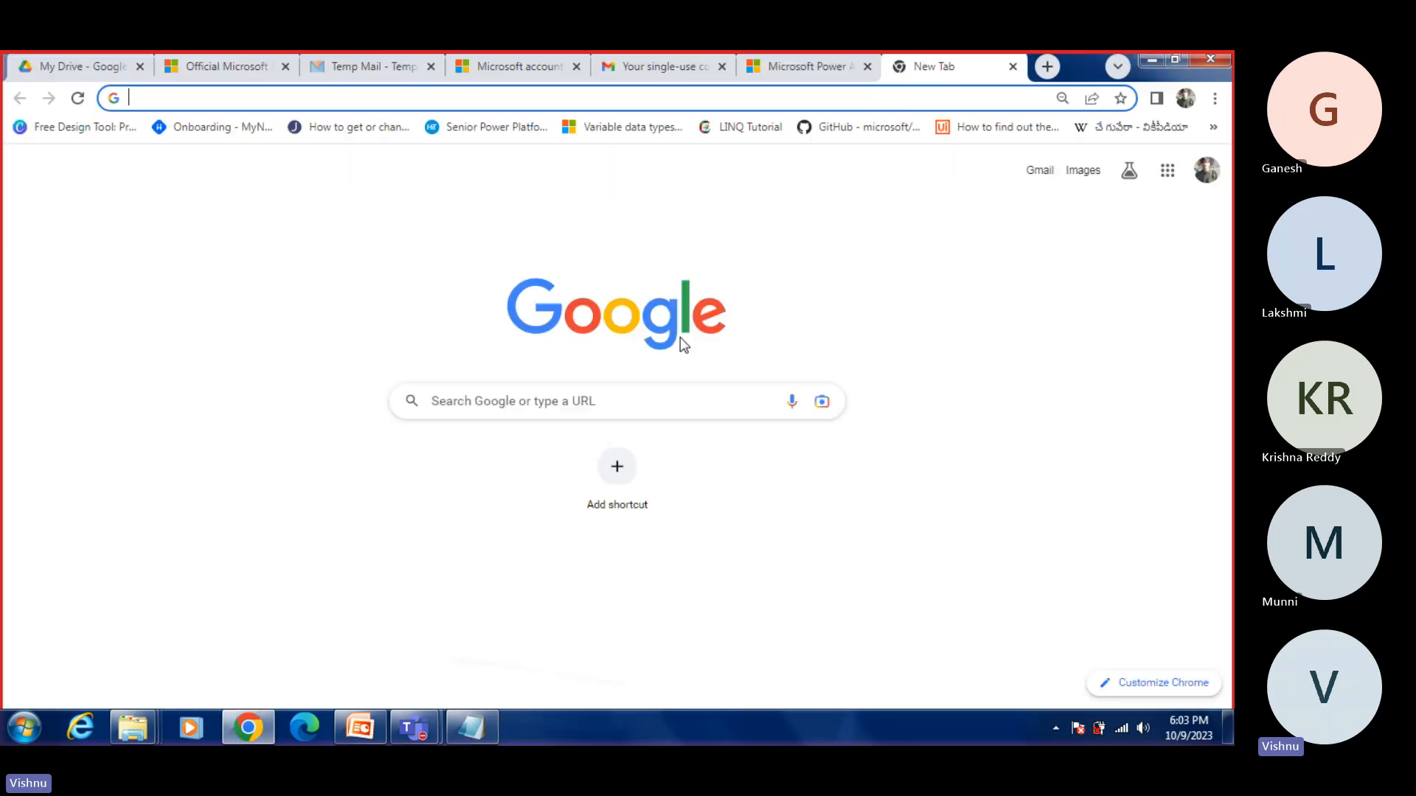
left_click(797, 70)
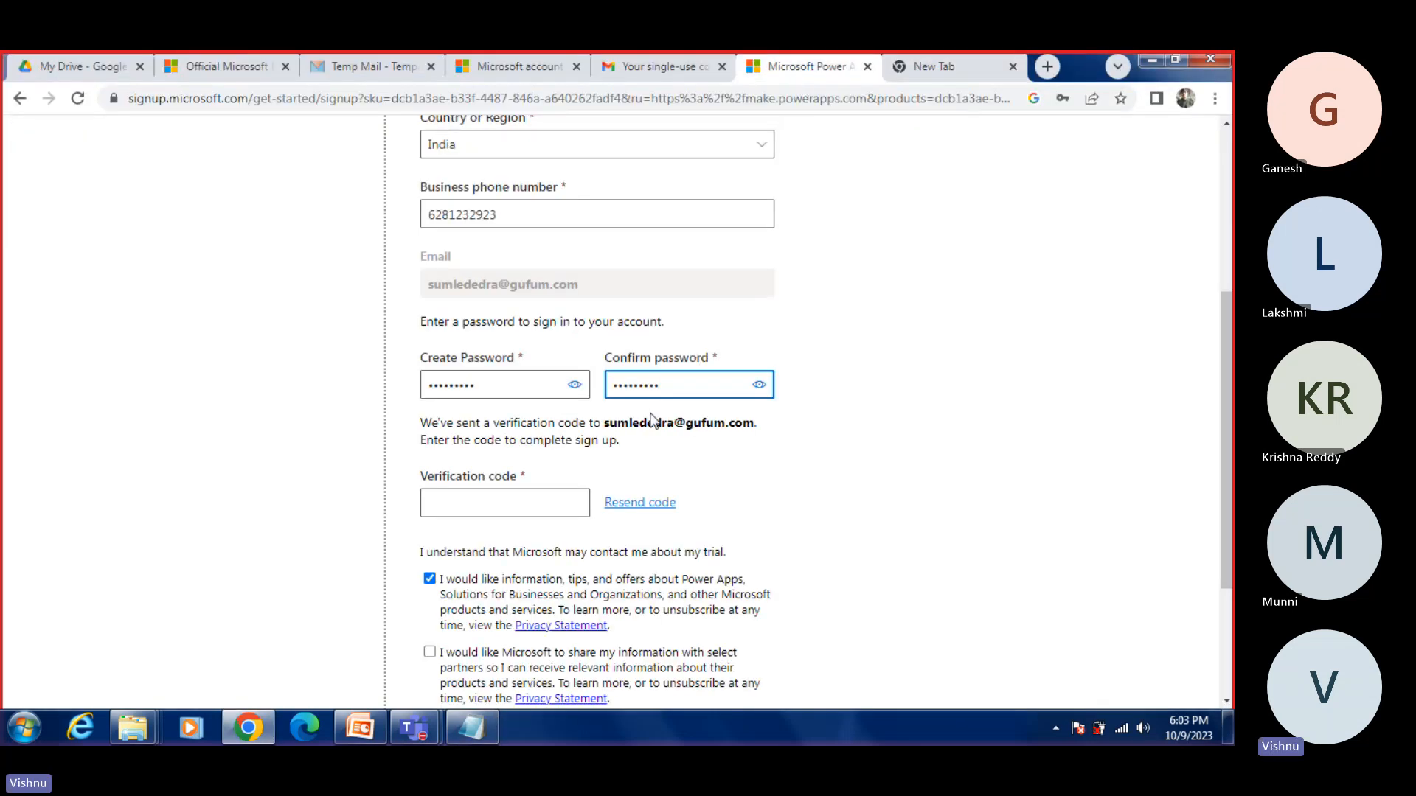
scroll(548, 381, "up", 5)
scroll(548, 381, "down", 3)
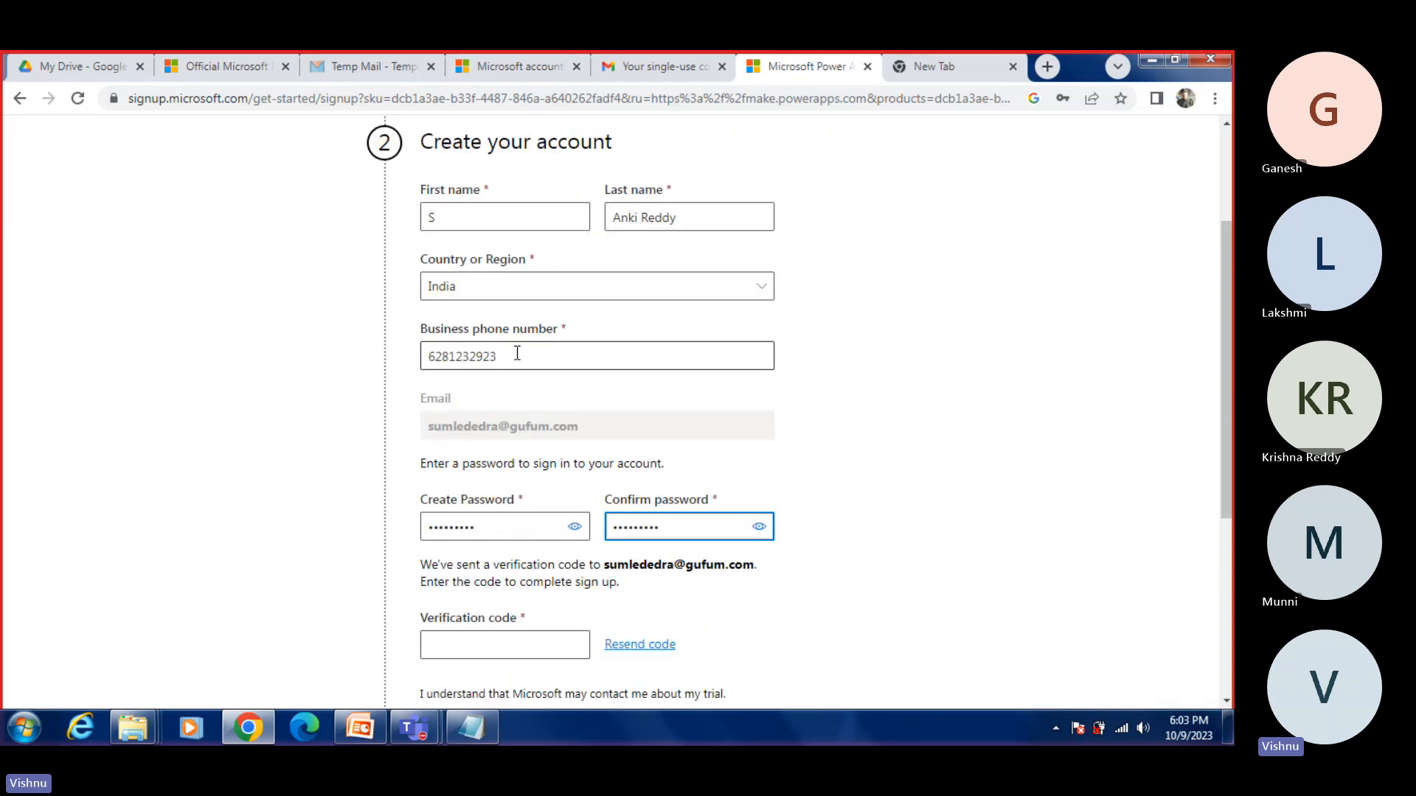
left_click_drag(516, 354, 369, 357)
left_click(648, 68)
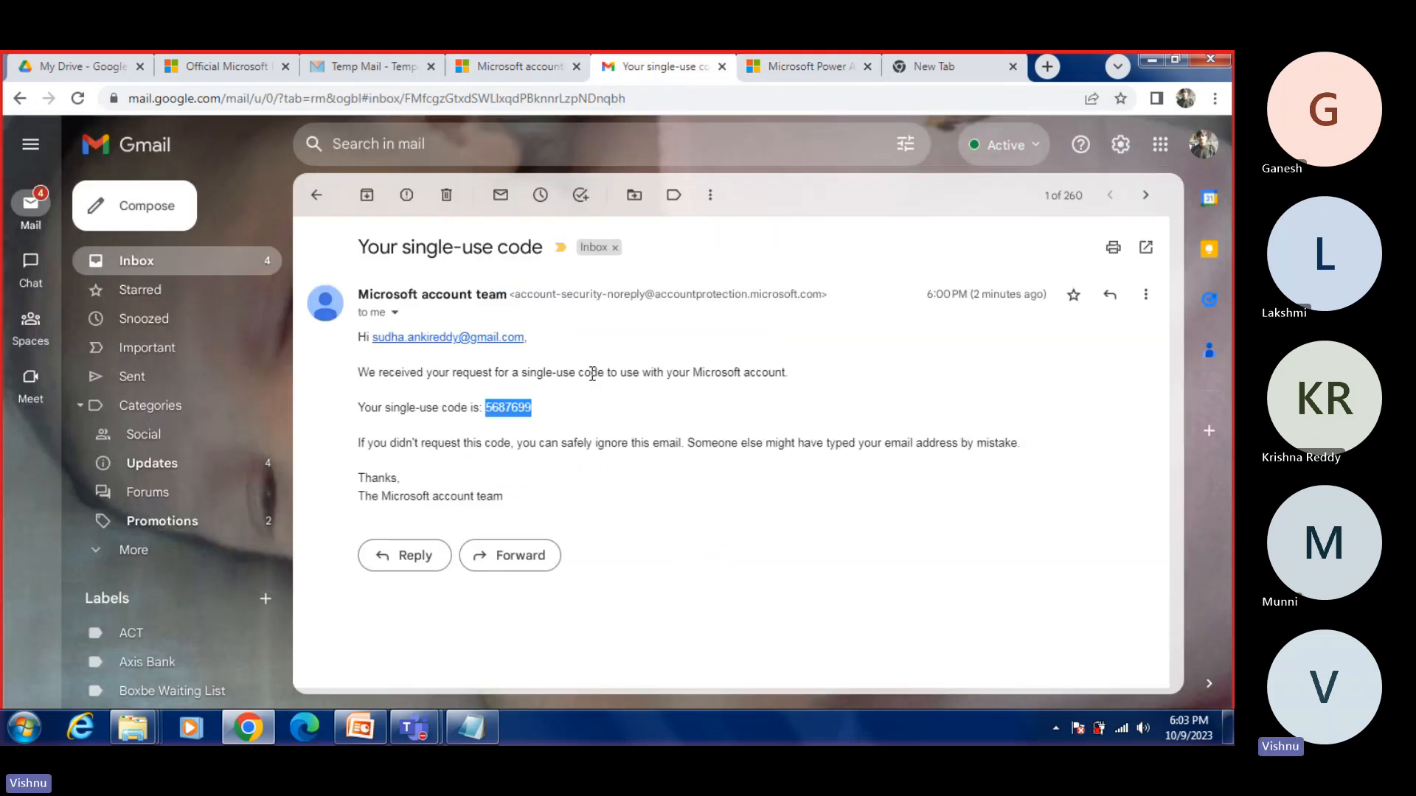
left_click(547, 71)
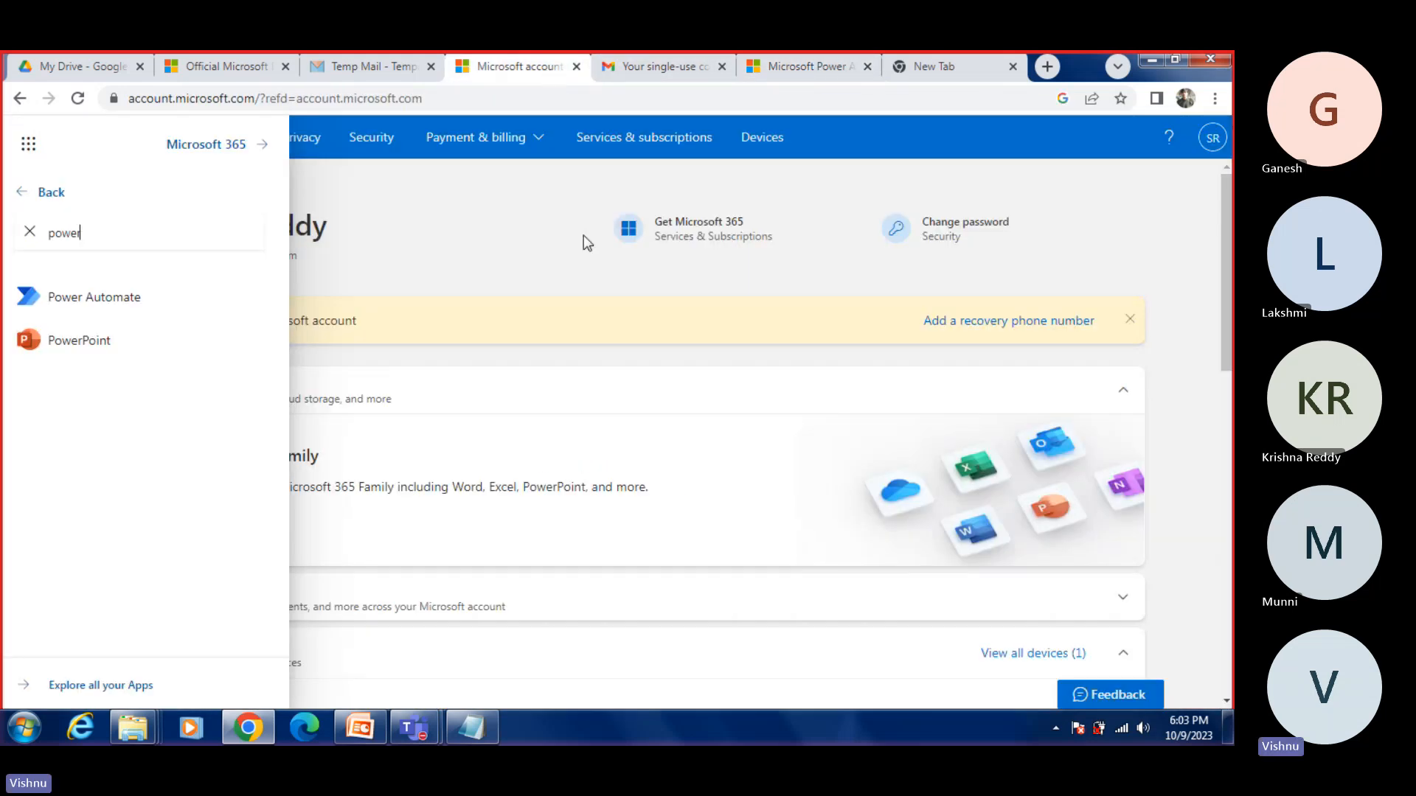
left_click(812, 68)
Step: Copy the verification code from the Tempail message into the sign-up form's Verification code field and submit the form
left_click(322, 62)
scroll(514, 349, "down", 5)
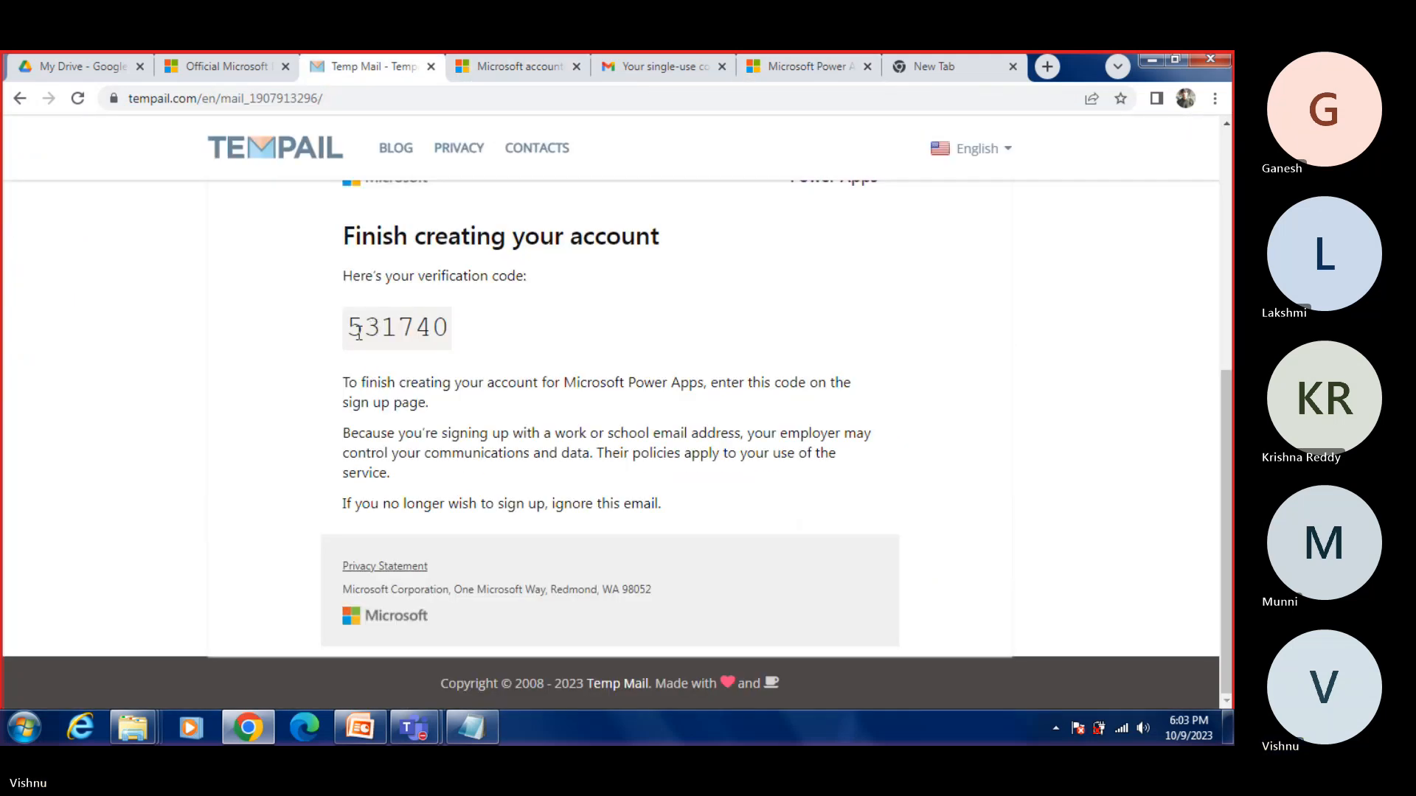
left_click_drag(355, 327, 463, 332)
key("ctrl+c")
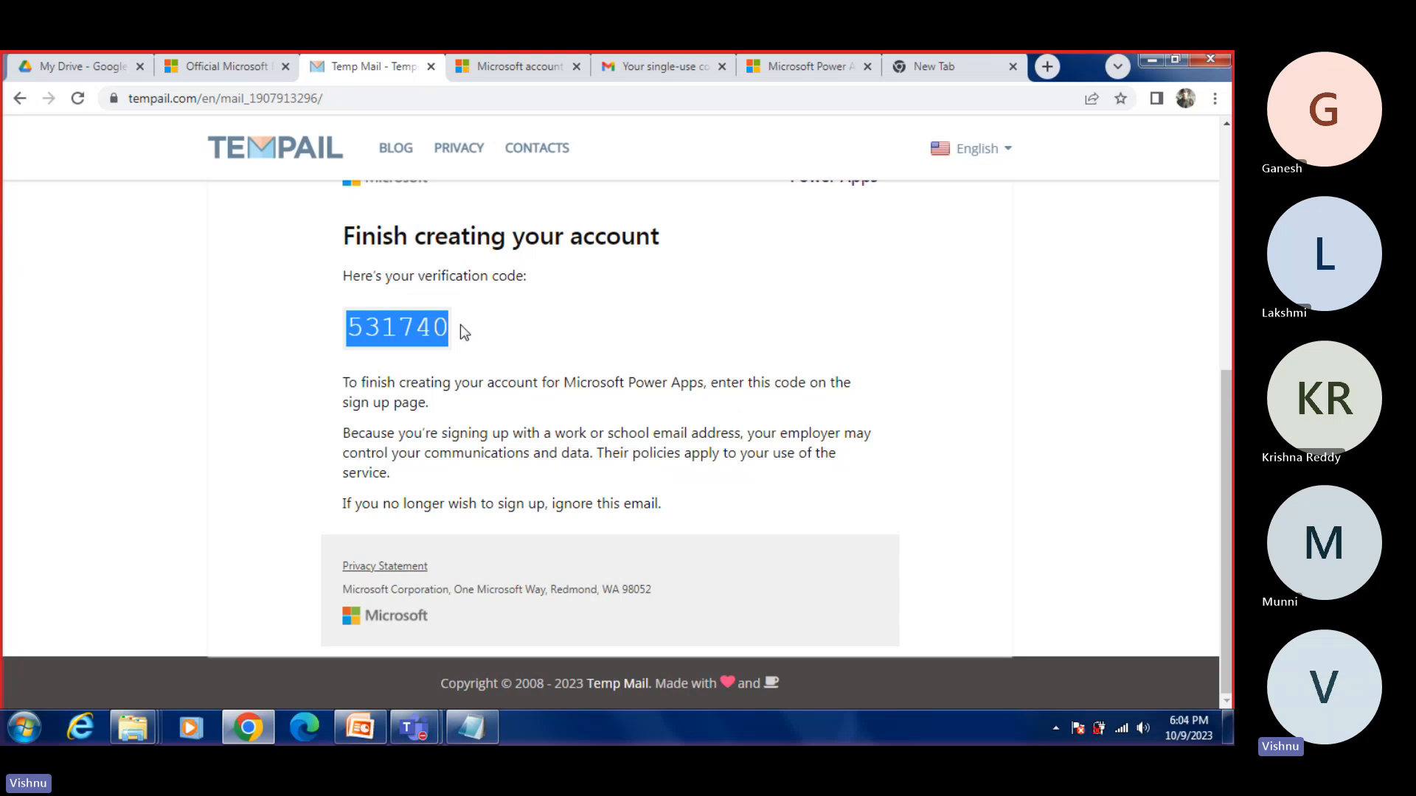
left_click(805, 66)
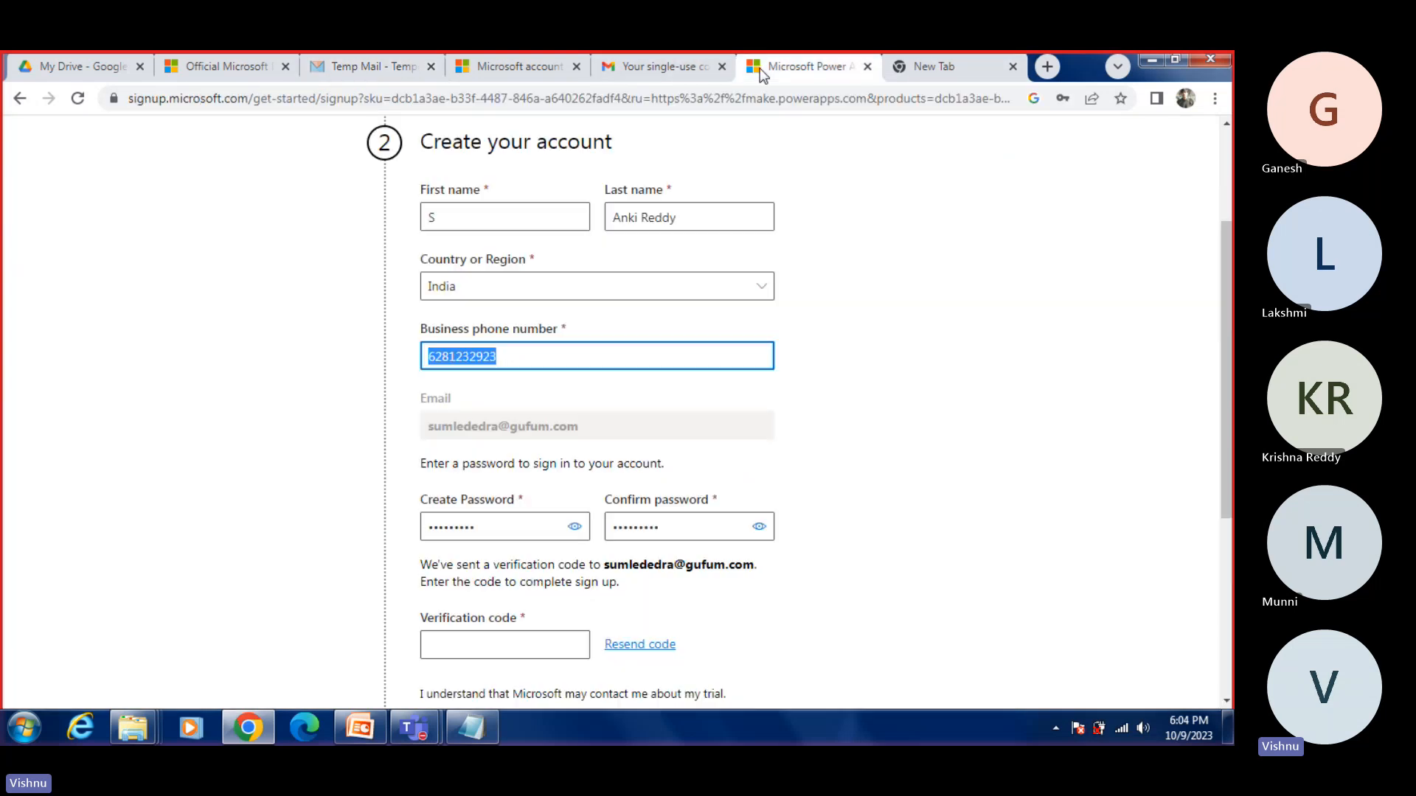
scroll(576, 413, "down", 2)
left_click(462, 464)
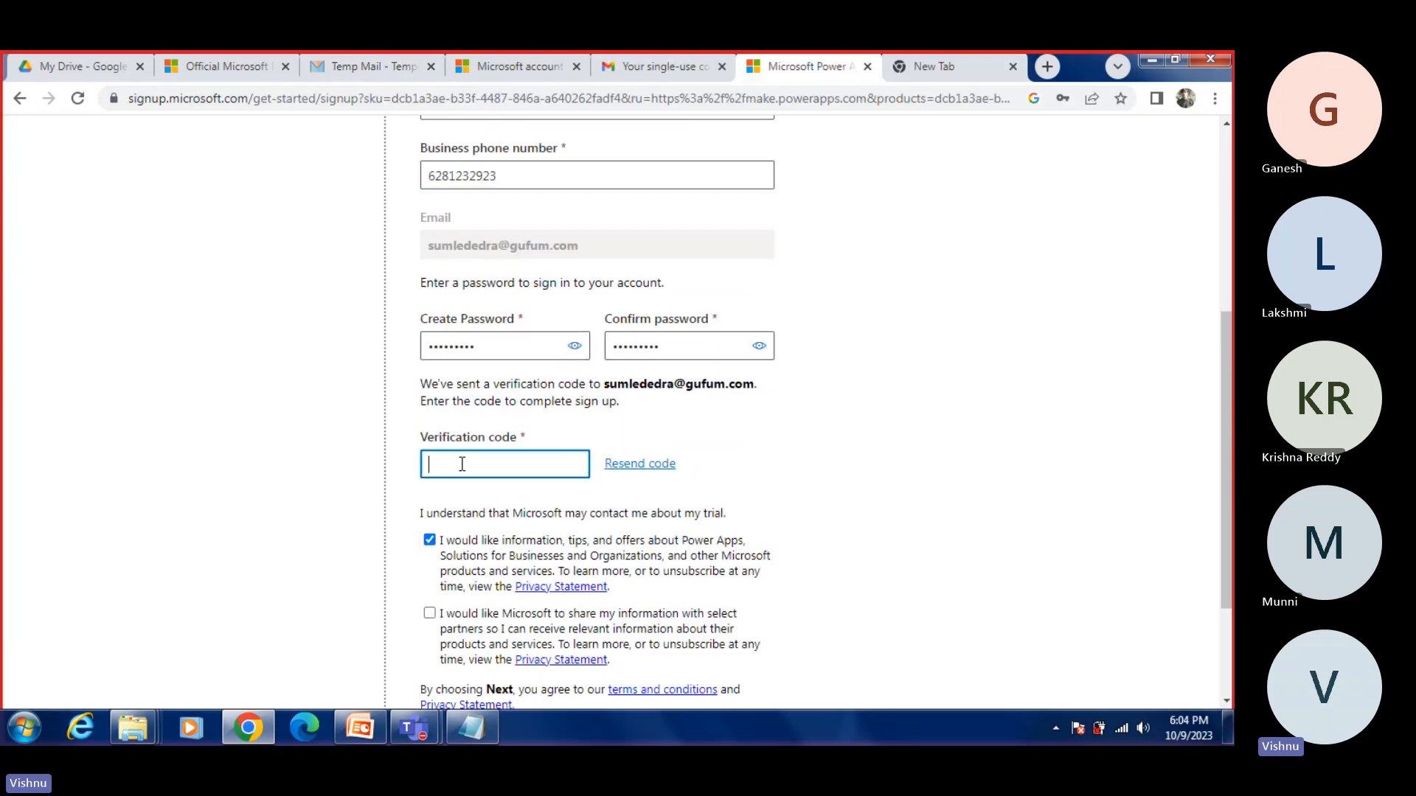
key("ctrl+v")
scroll(667, 483, "down", 2)
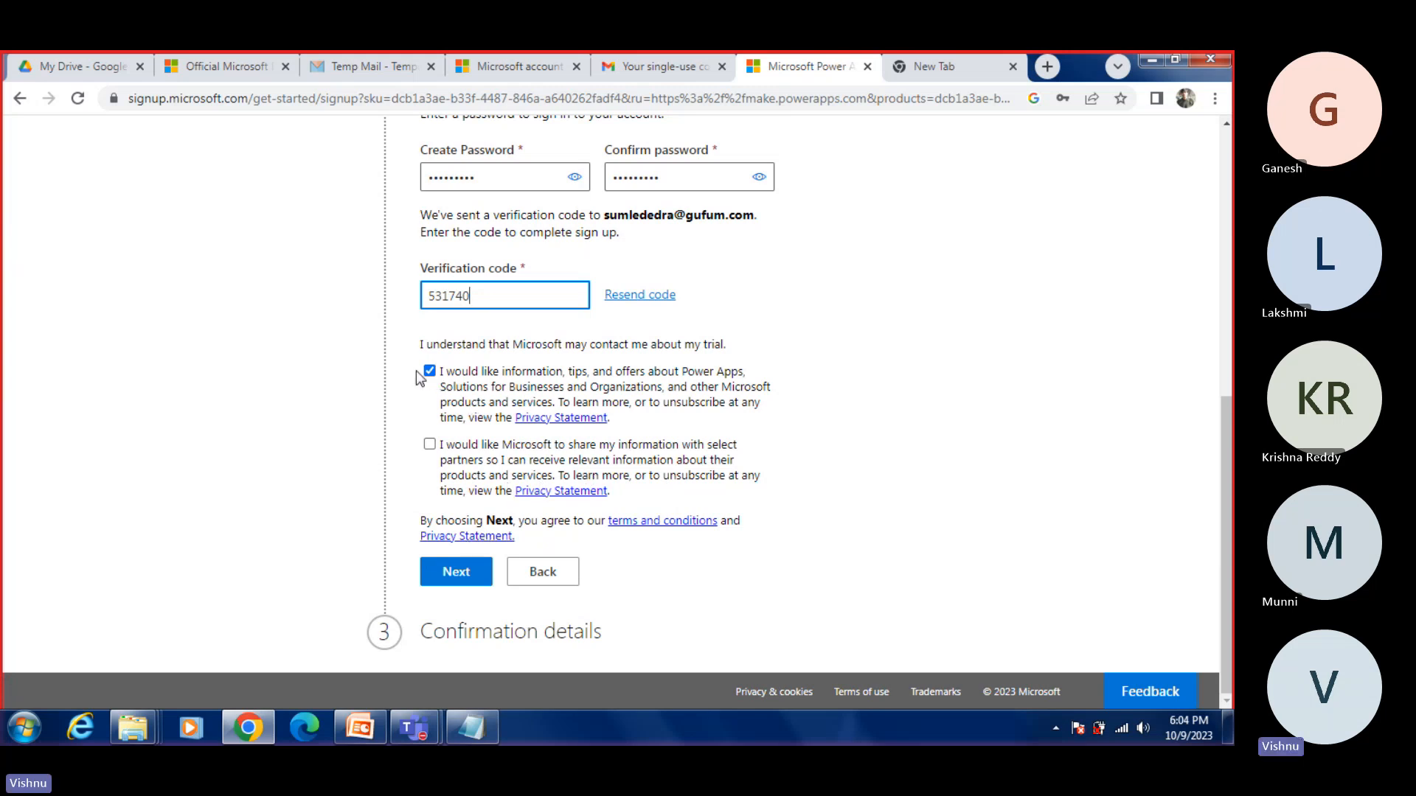
left_click(474, 574)
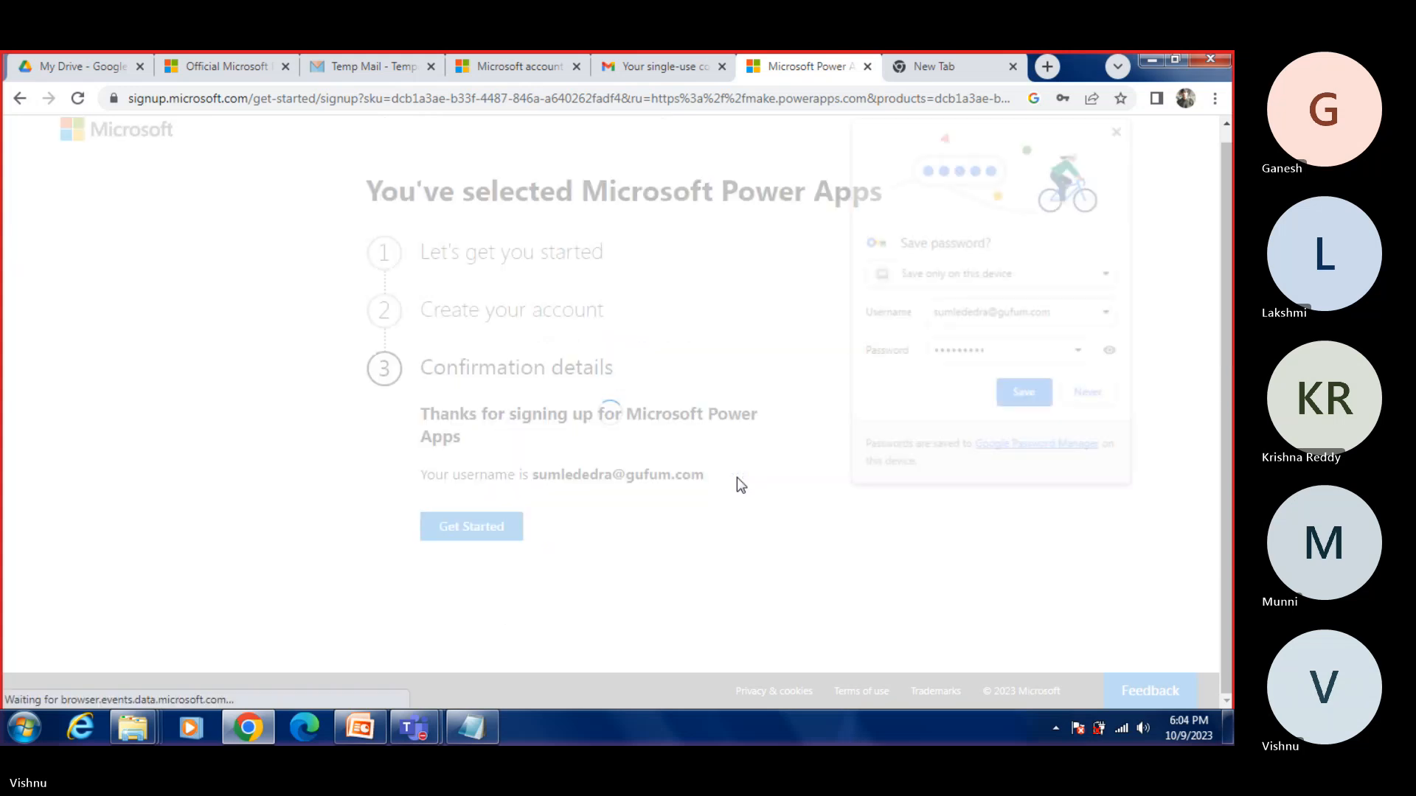
Step: Save the new account's password in the browser and get started with Power Apps from the confirmation details
left_click(1025, 395)
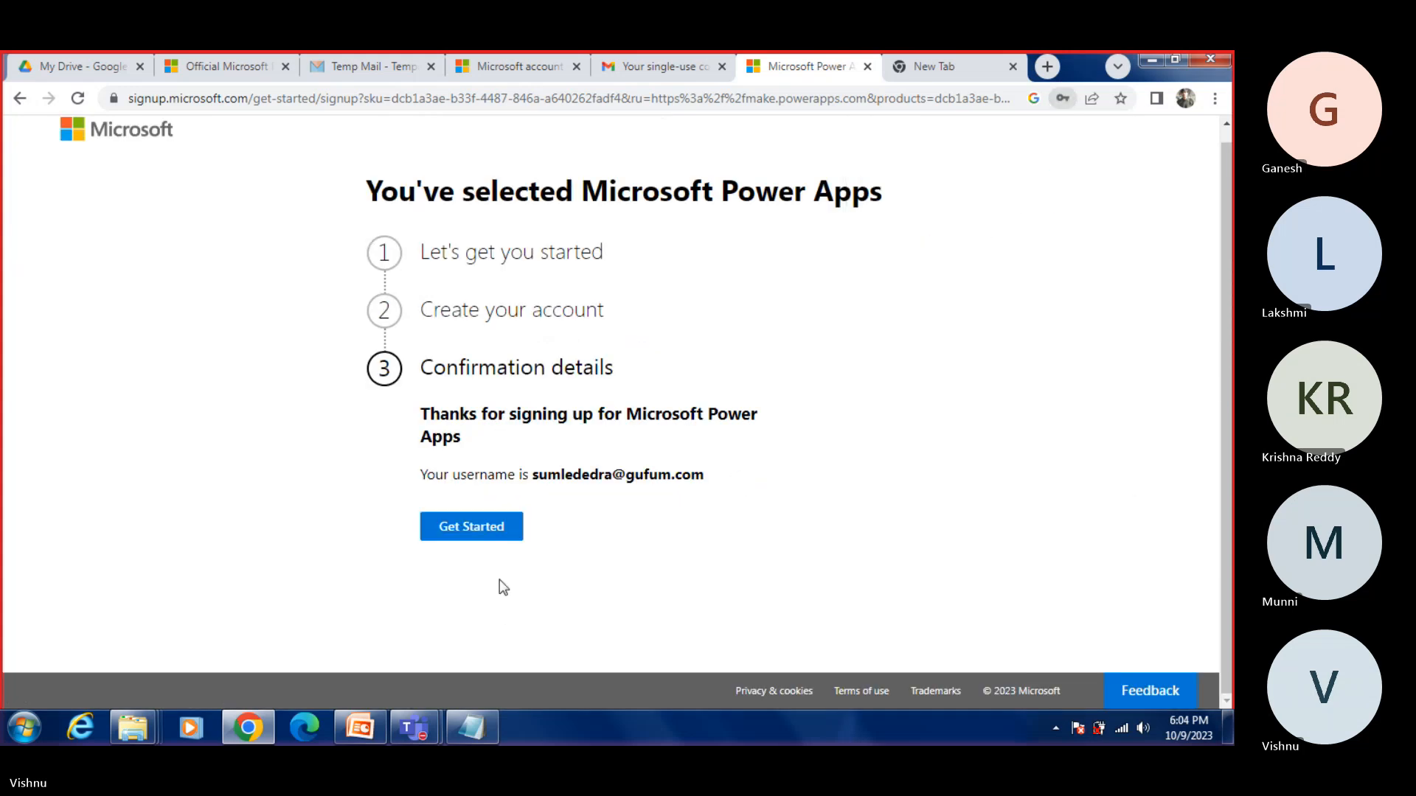
left_click(481, 536)
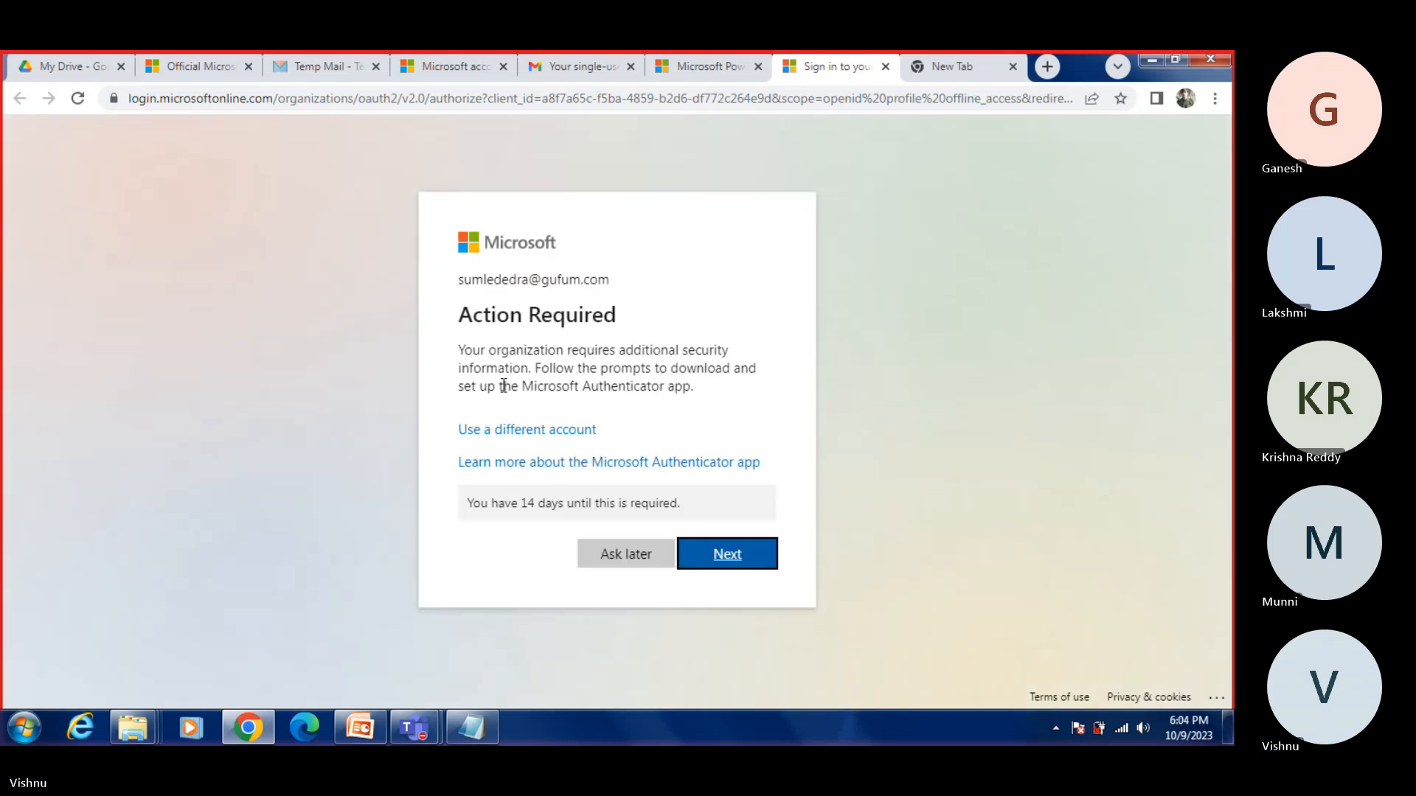
Step: Go through the additional security information prompt, postpone the Authenticator setup with Ask later, and choose to stay signed in
left_click(715, 565)
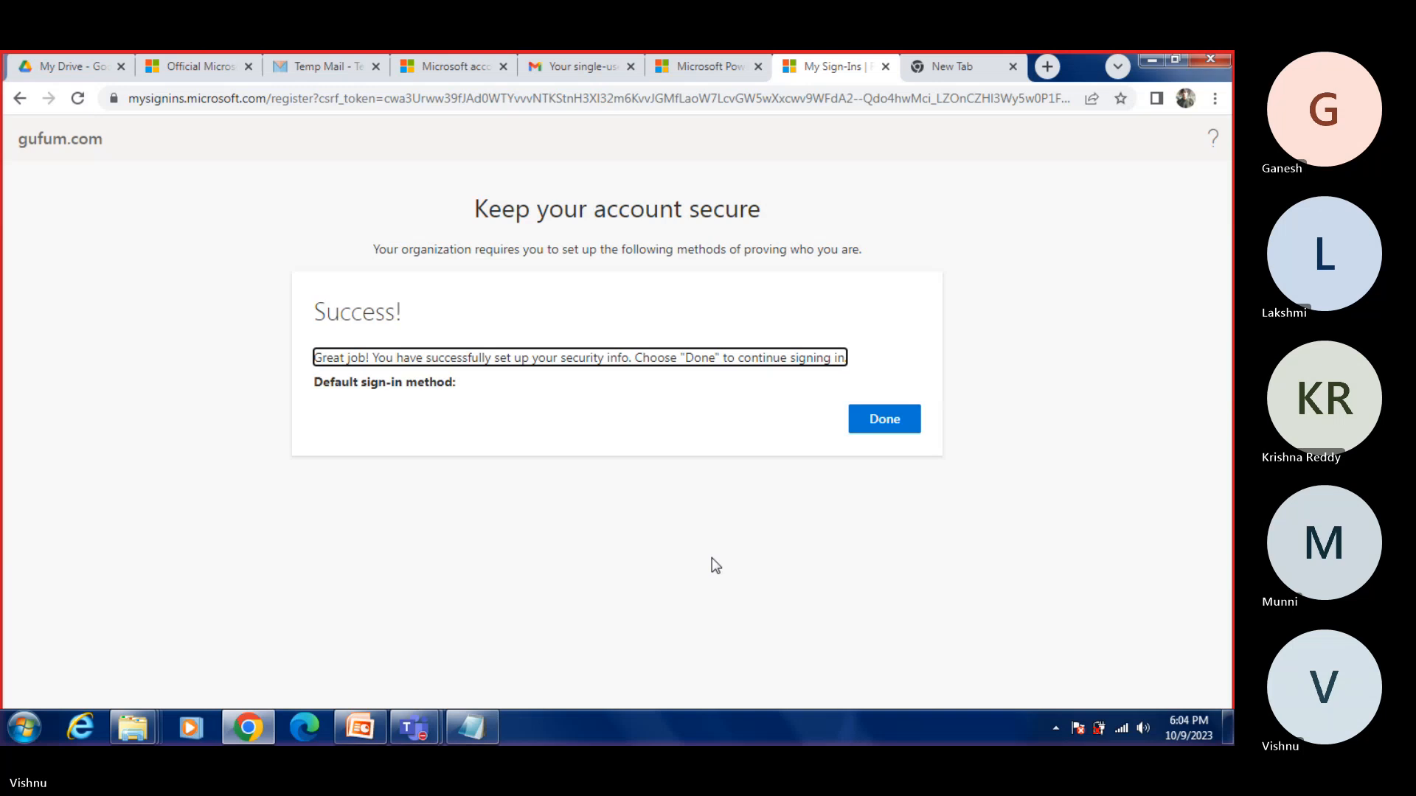
left_click(878, 420)
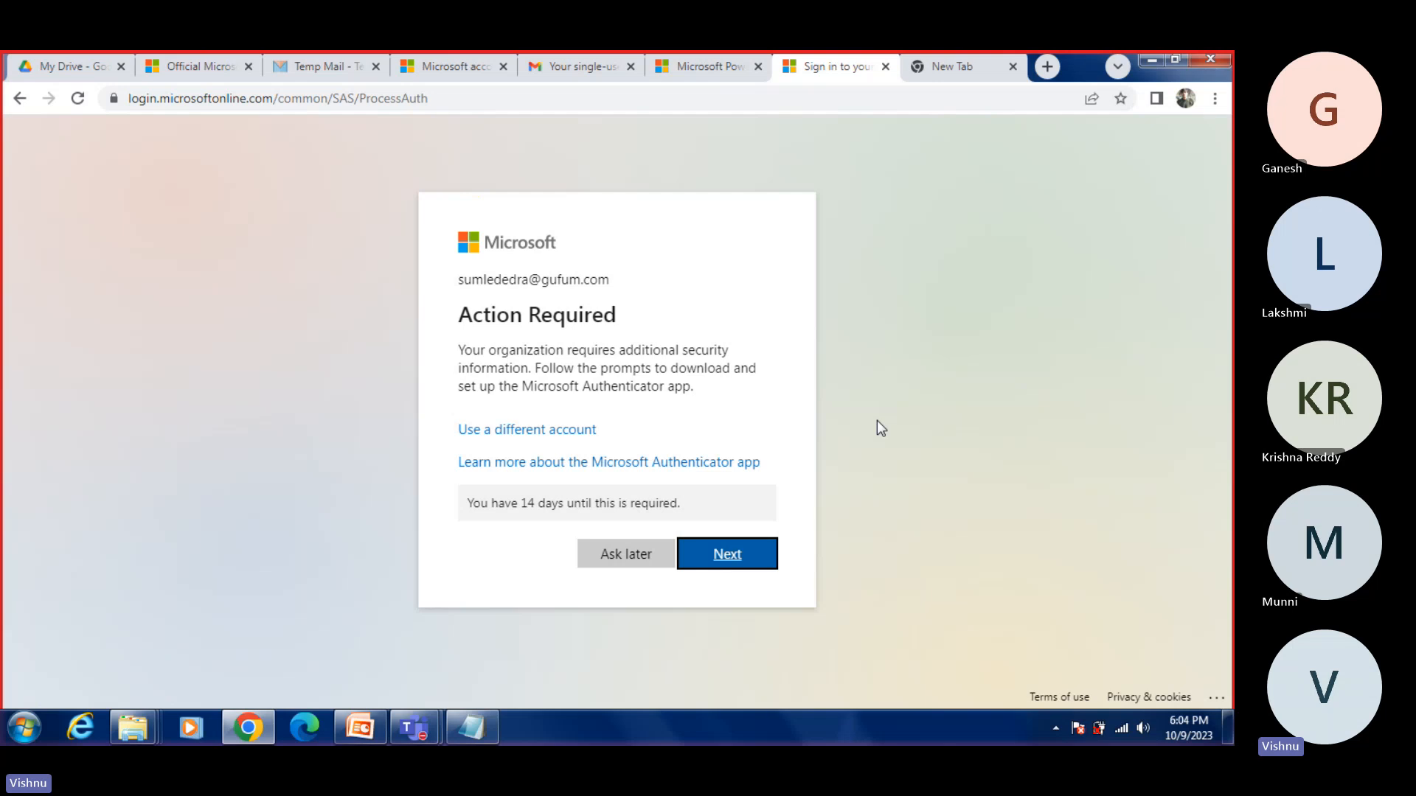
left_click(616, 559)
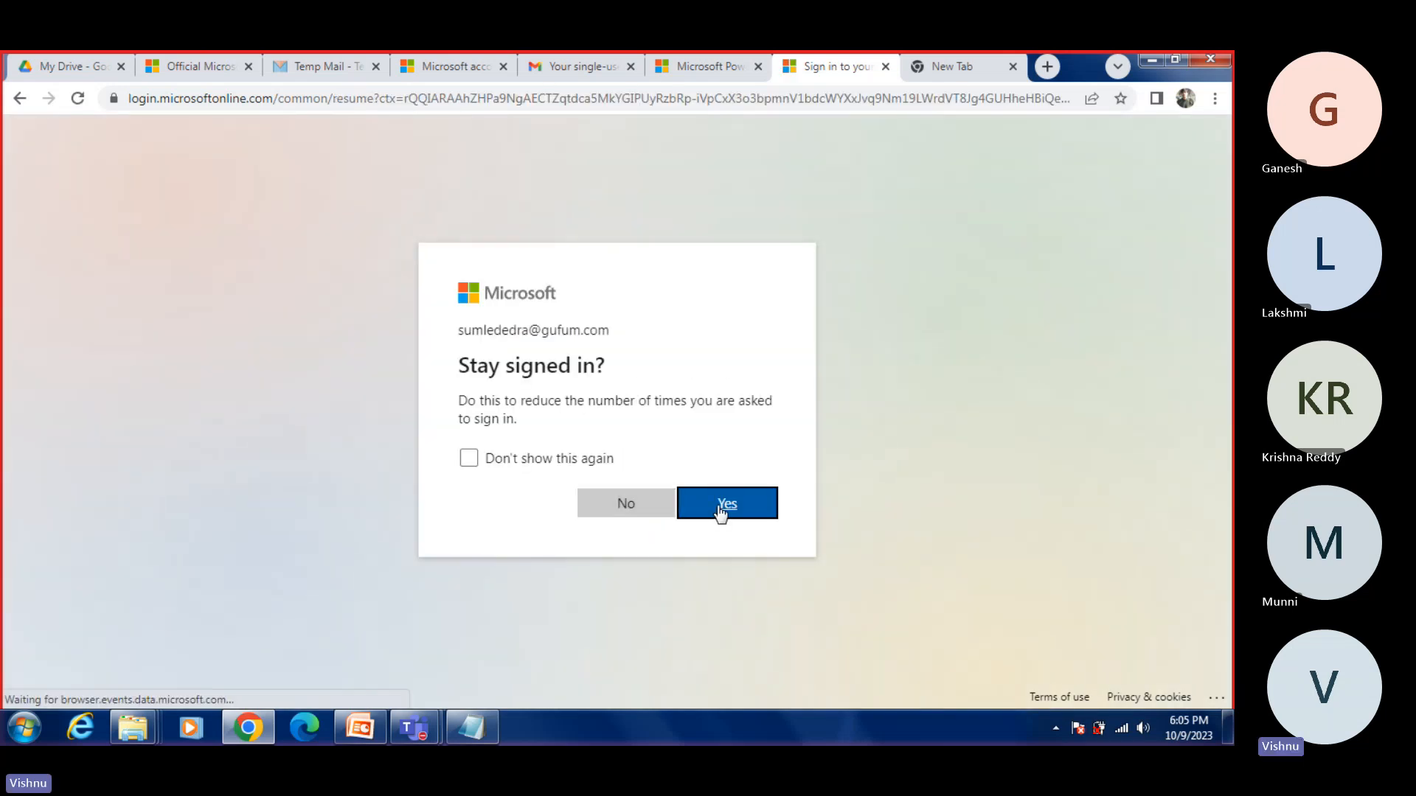
left_click(721, 509)
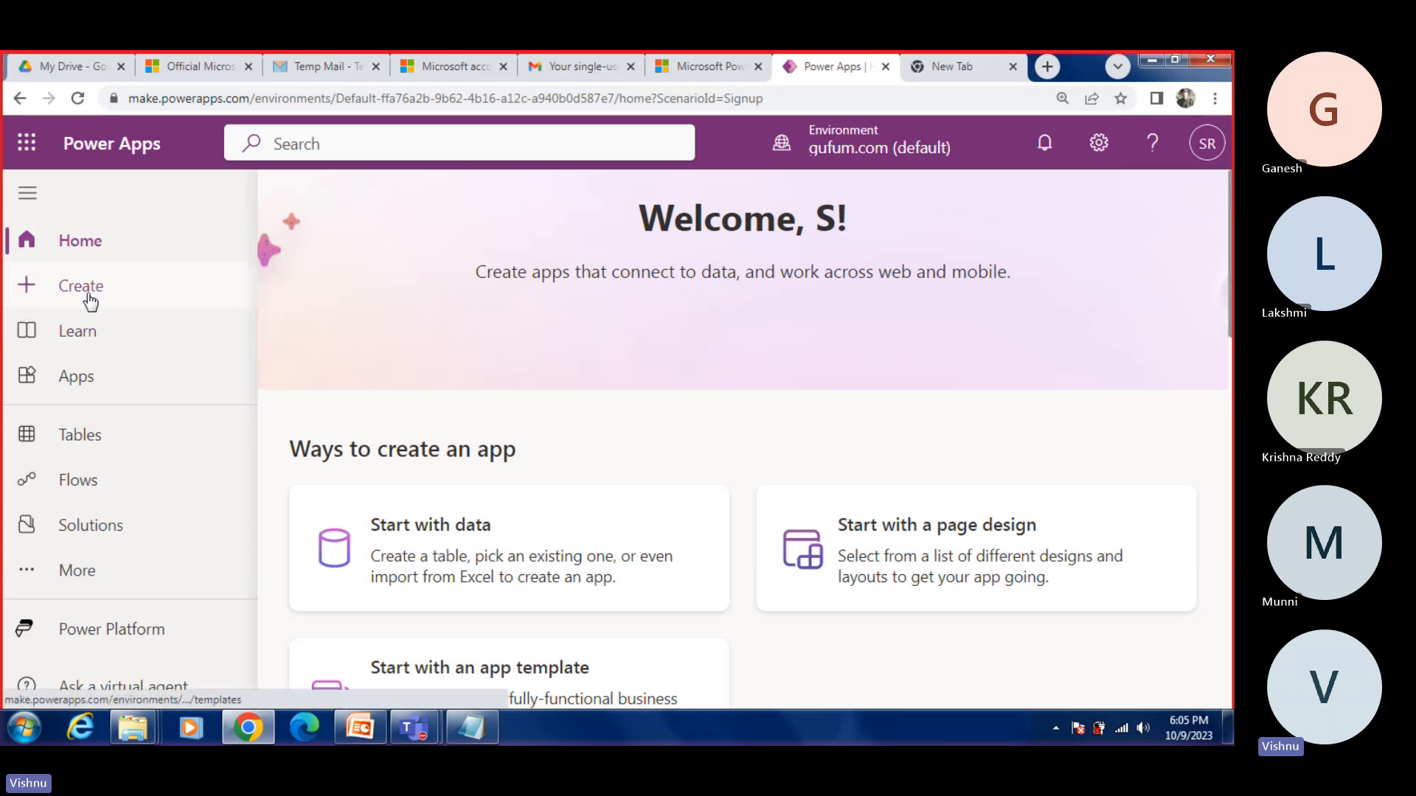
Step: Open the Apps page of the default environment and look through the listed apps
left_click(72, 379)
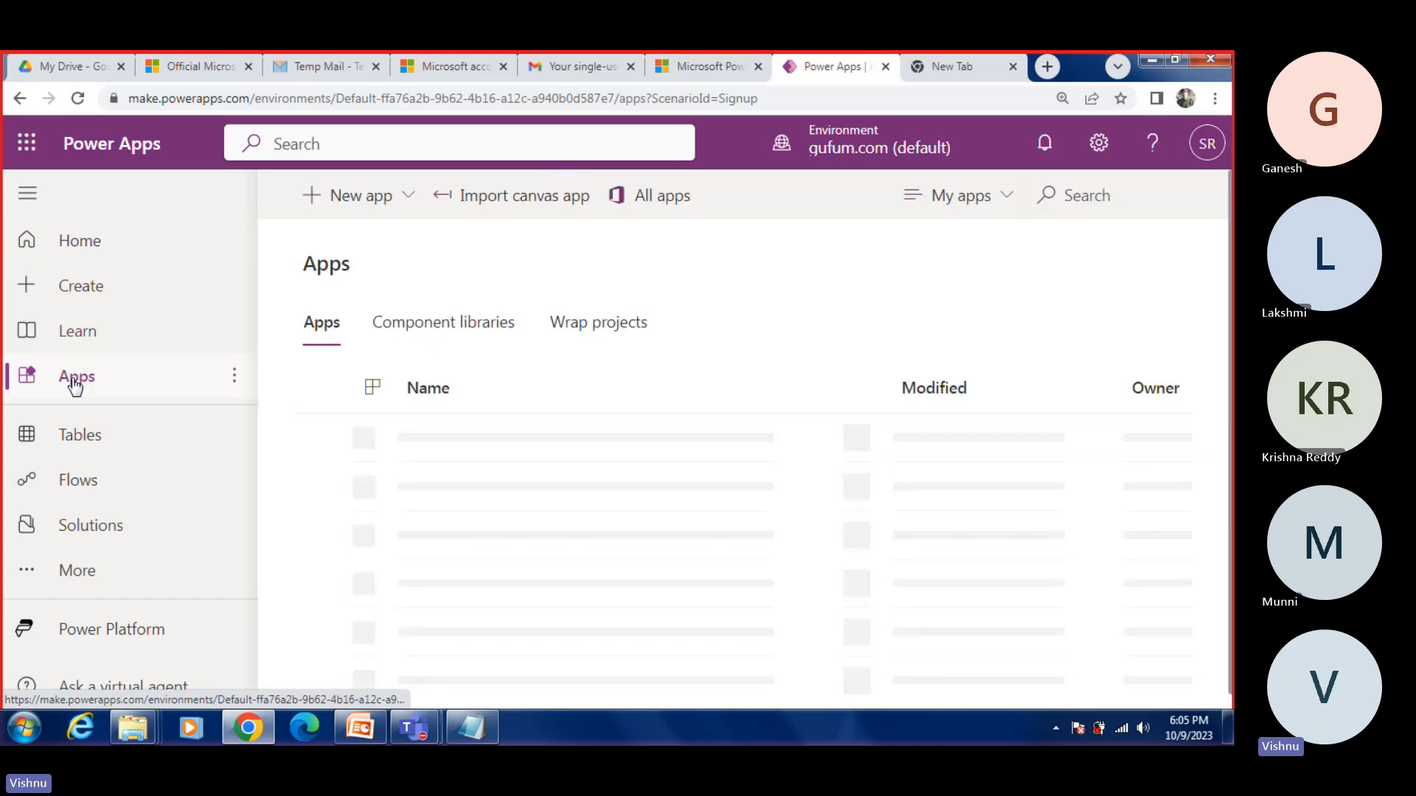
scroll(659, 451, "down", 3)
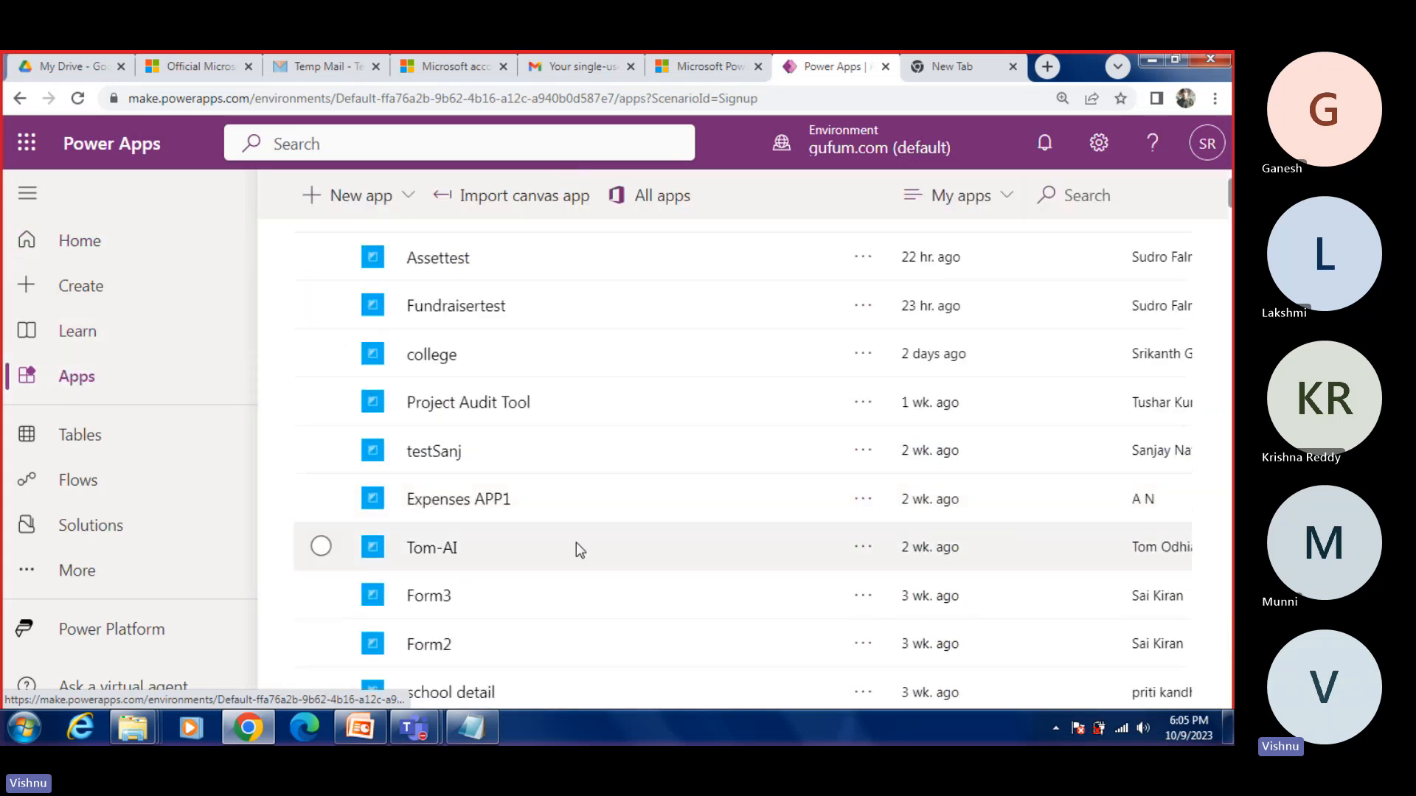
scroll(575, 543, "up", 2)
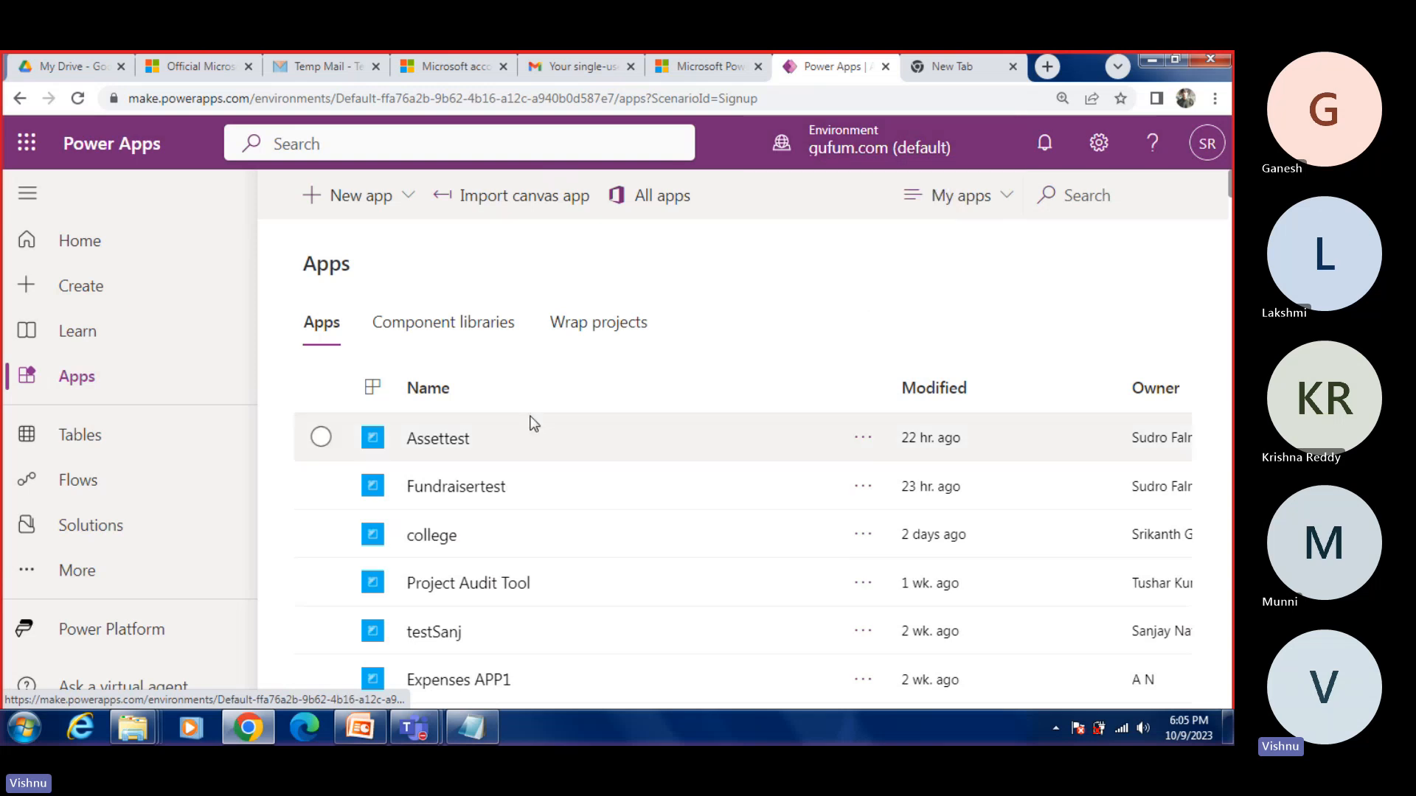
scroll(524, 436, "down", 15)
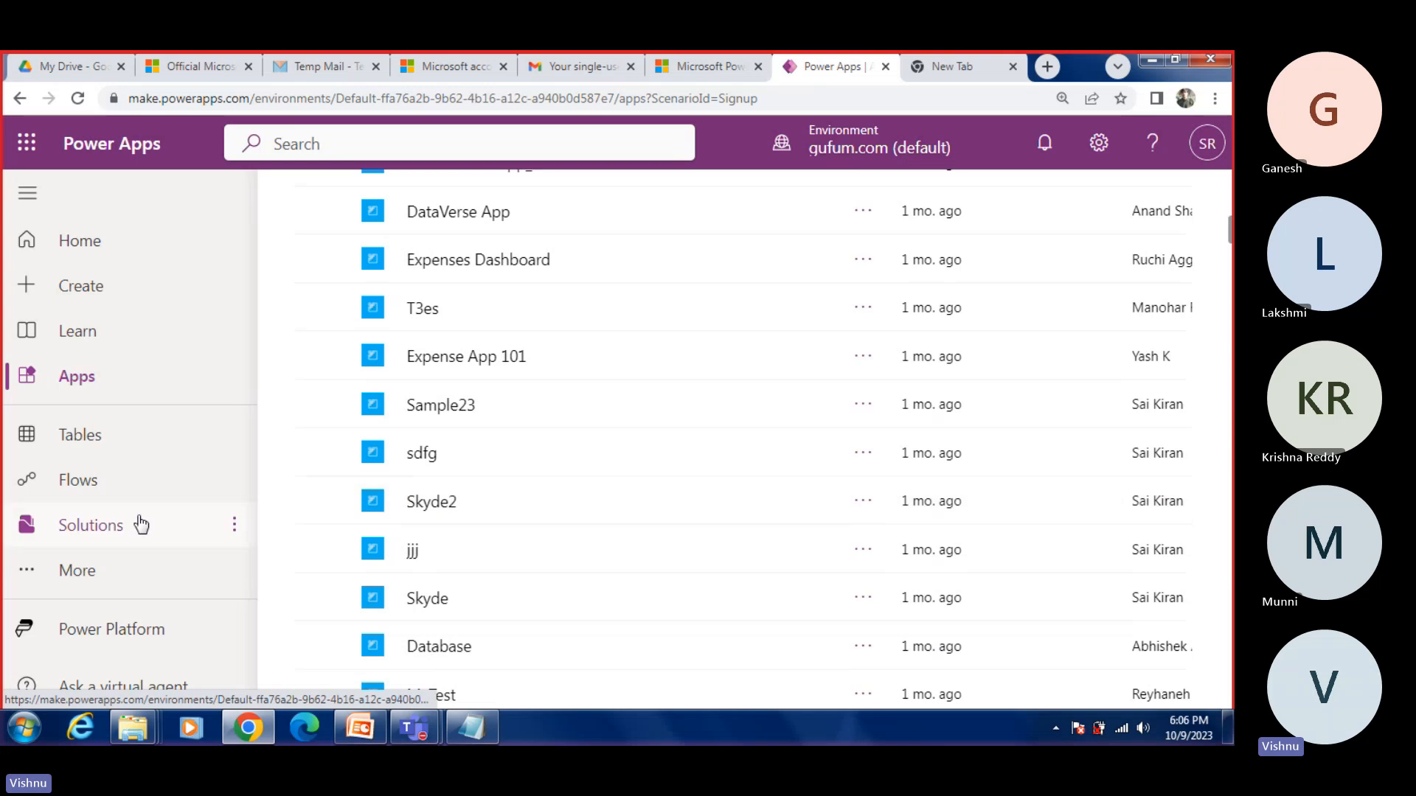
Step: View the default environment's Tables page and open its Flows page
left_click(87, 438)
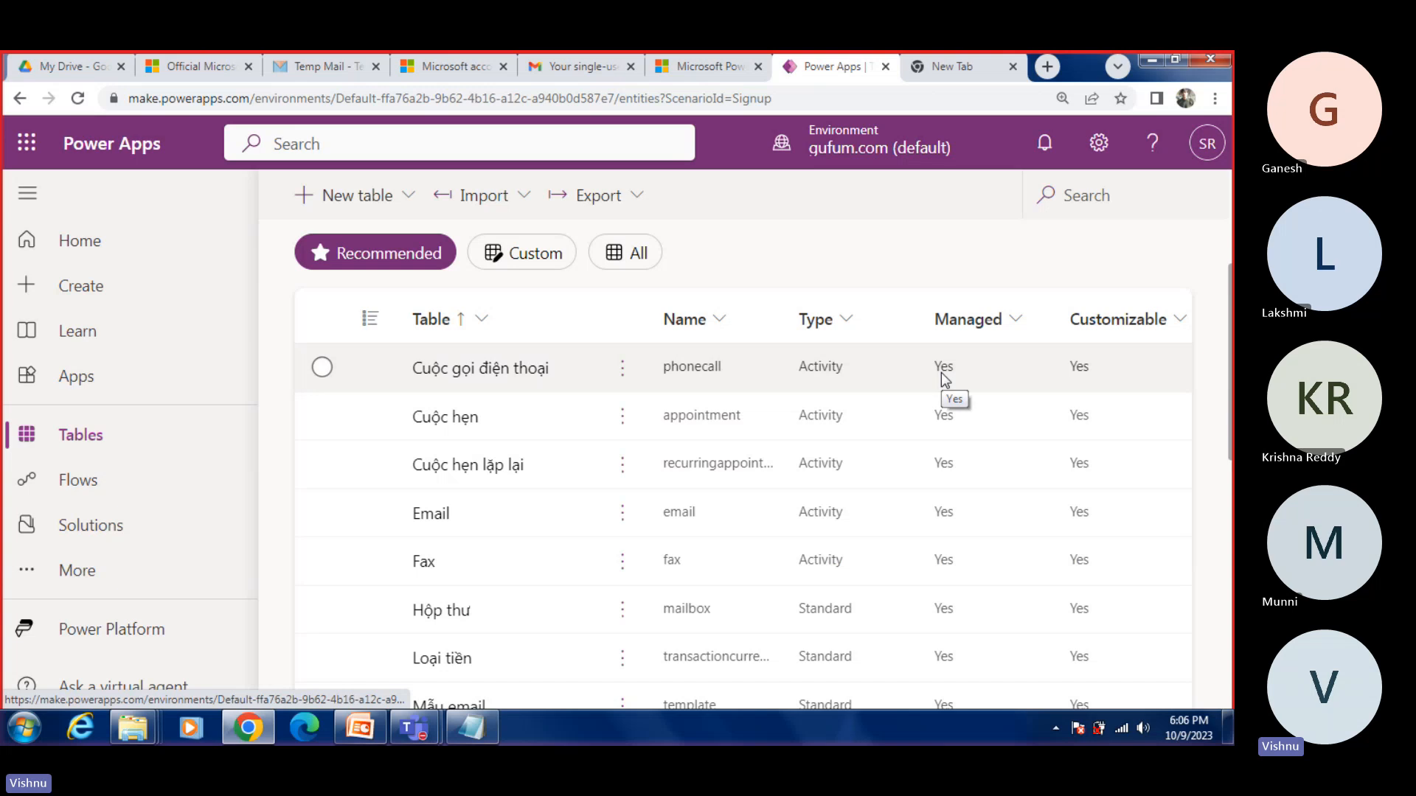
left_click(71, 484)
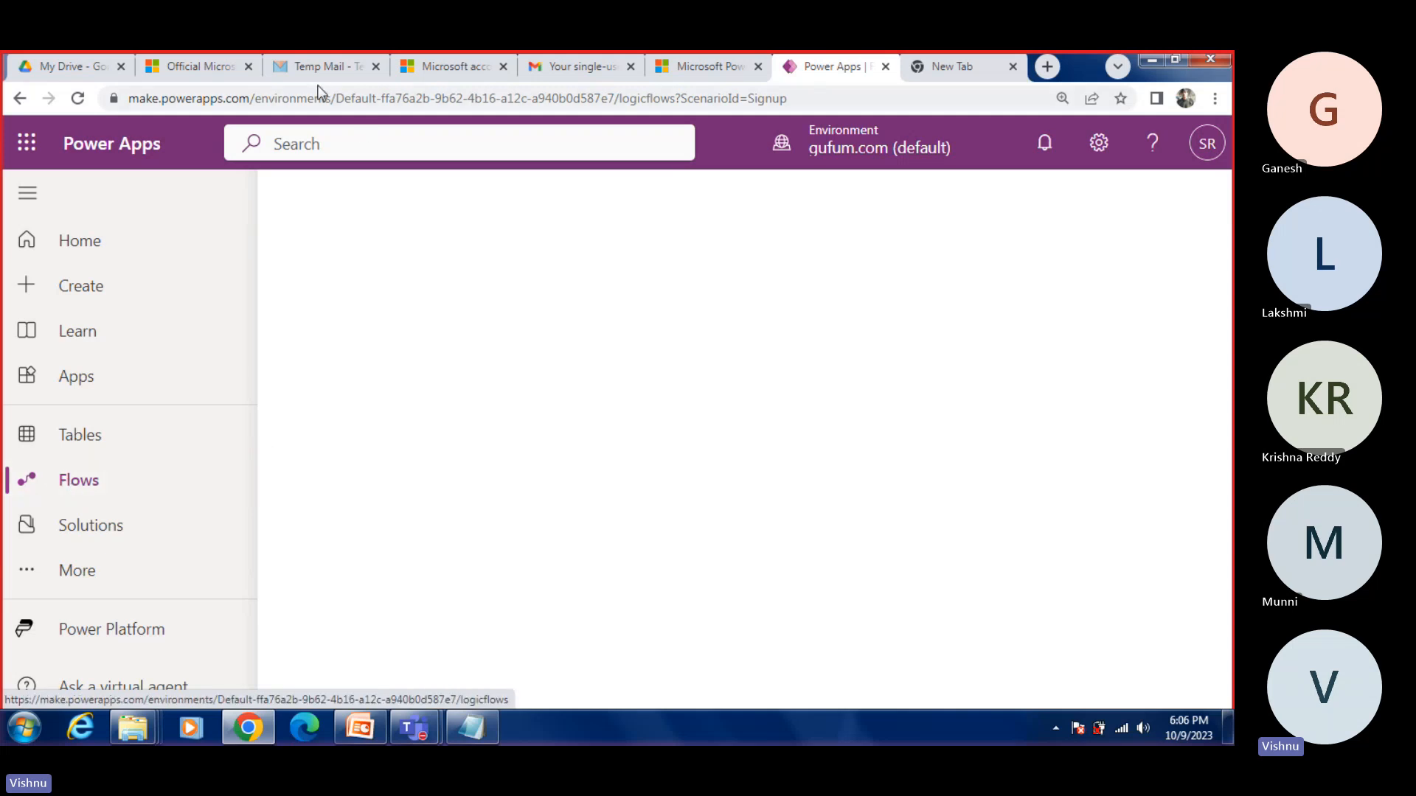
Step: Return from the verification message to Tempail's temporary email page and select the site's web address
left_click(329, 65)
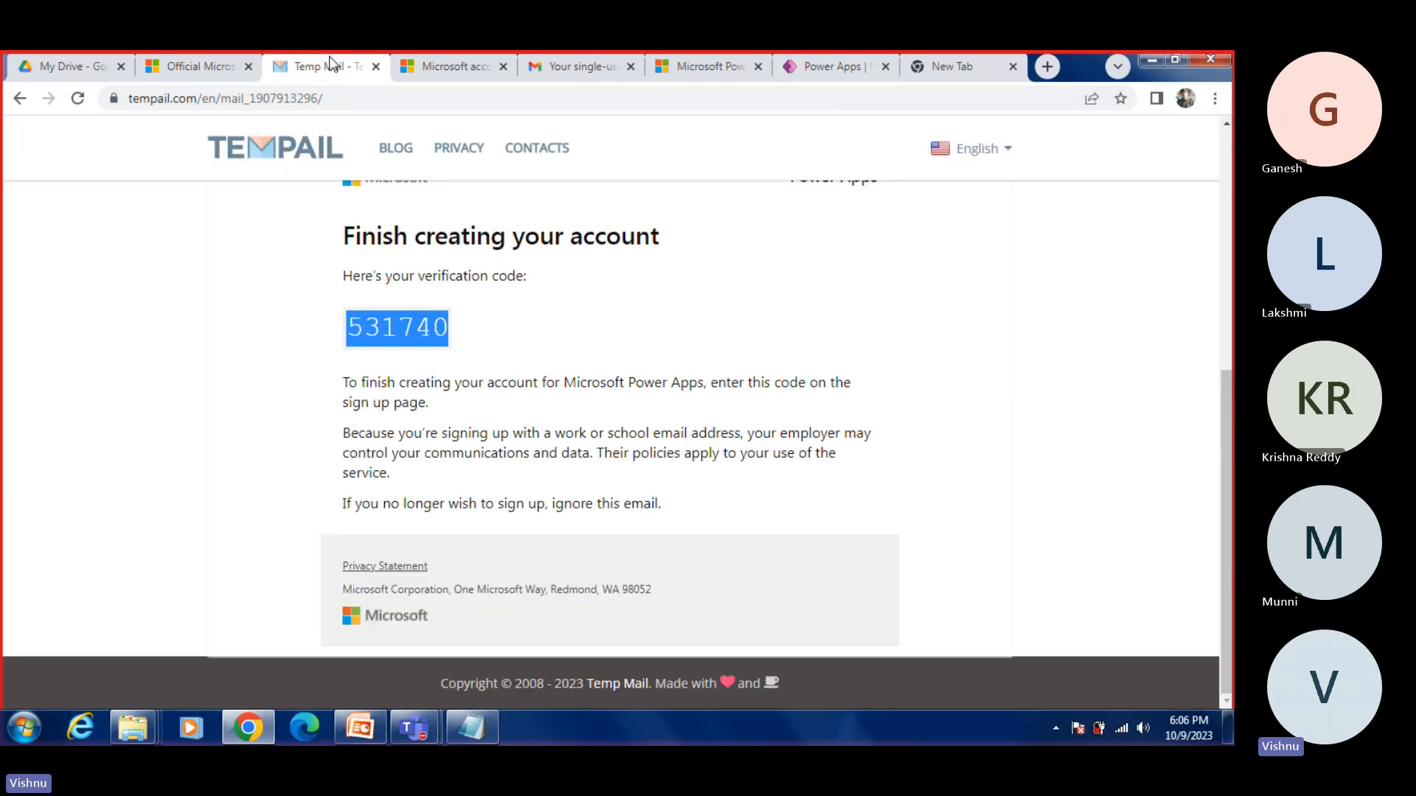
scroll(573, 293, "up", 5)
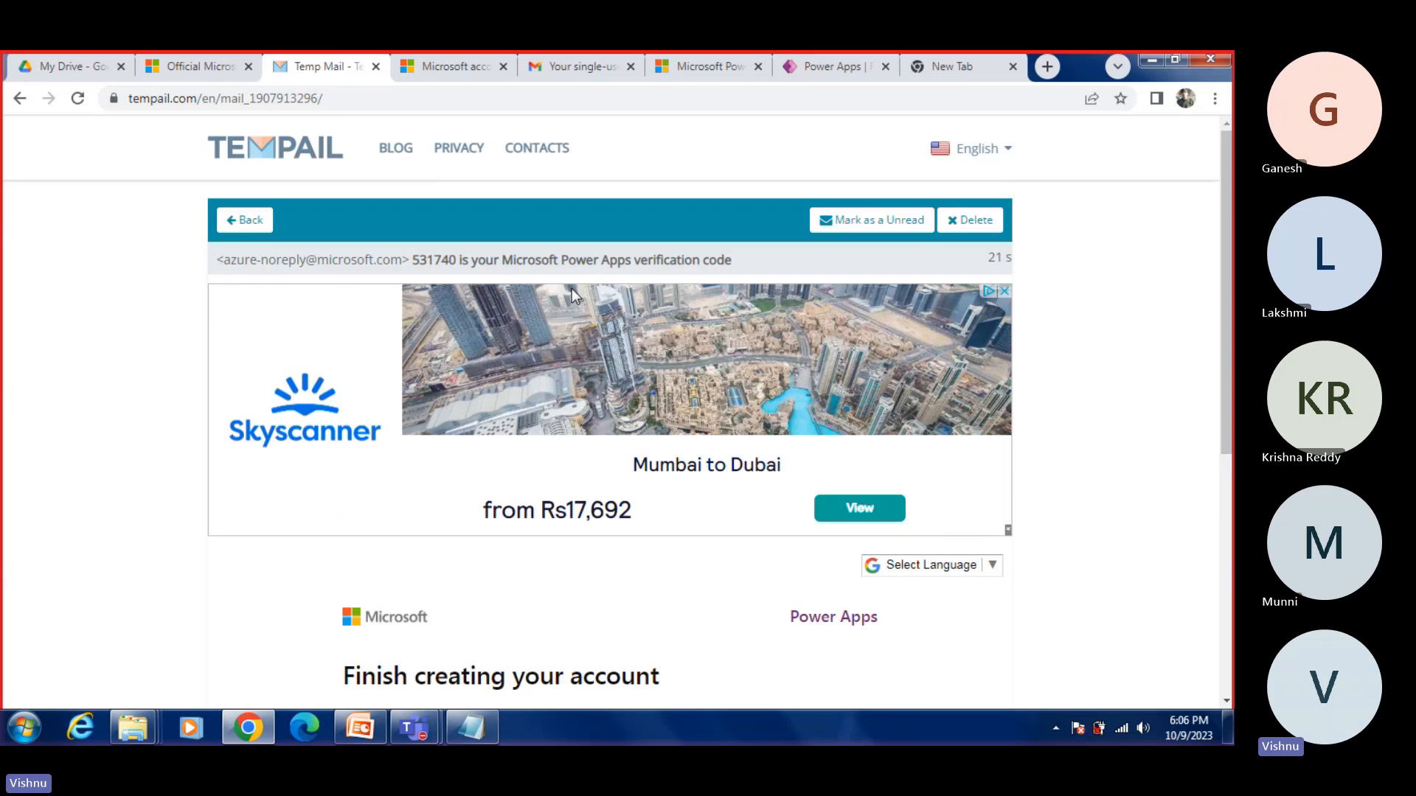
left_click(247, 219)
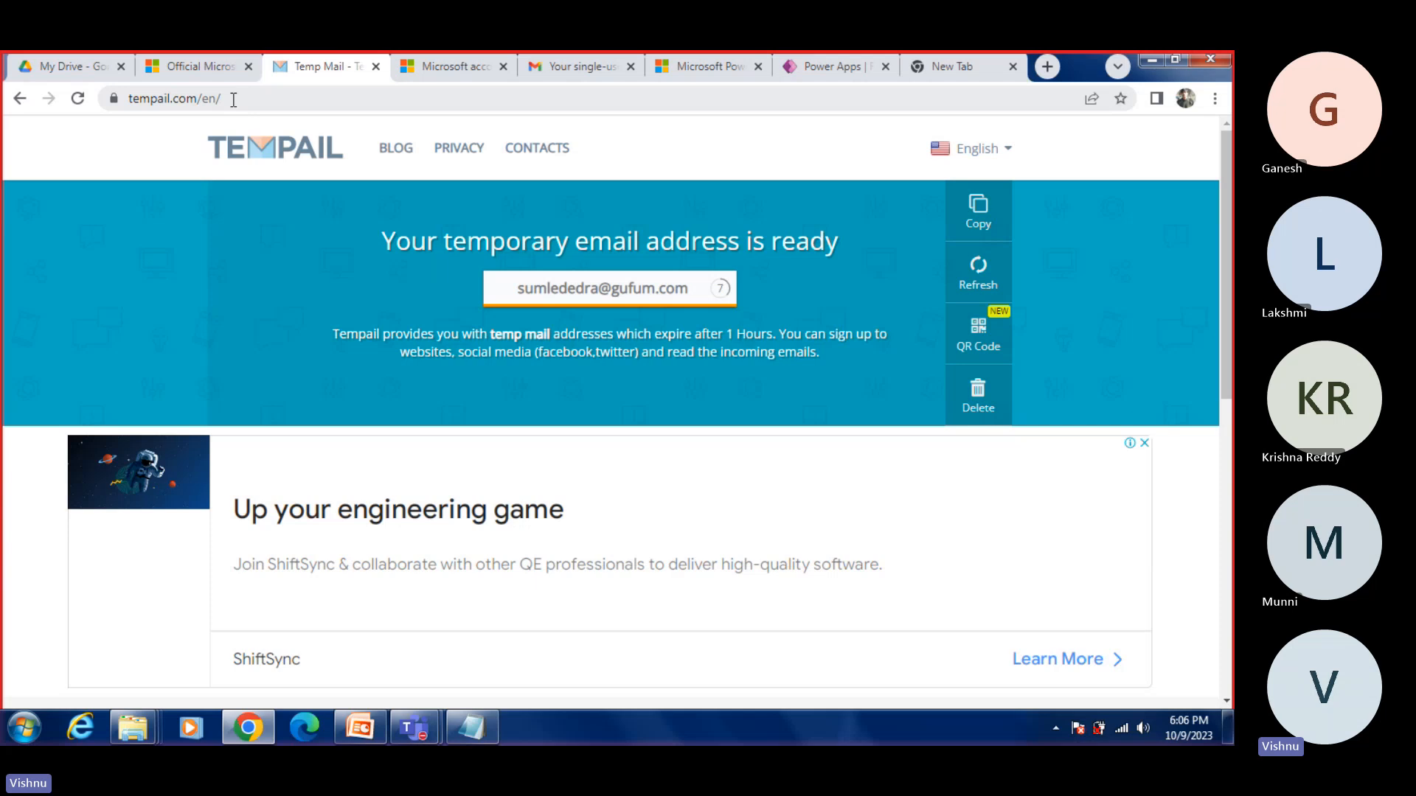
left_click(233, 98)
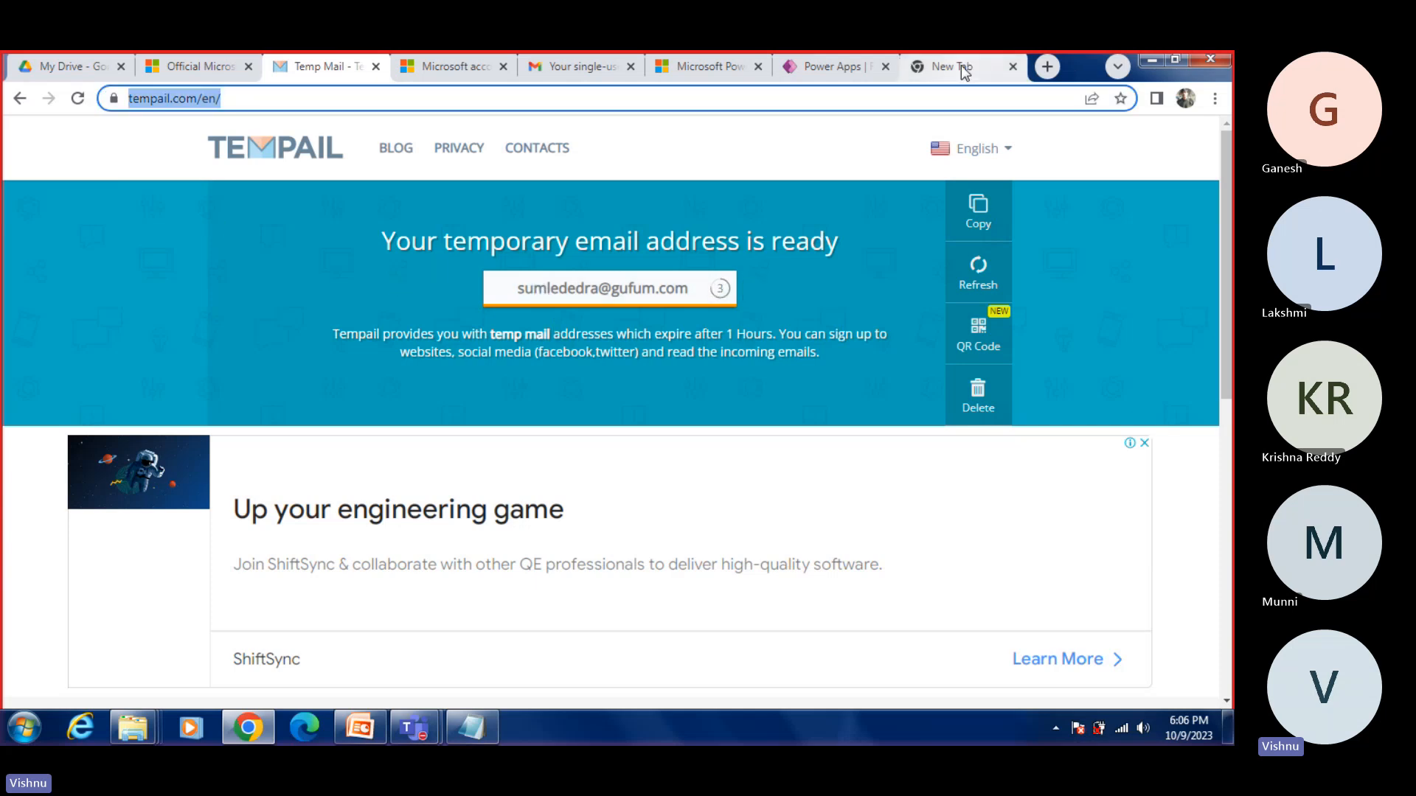
Step: Enter make.powerapps.com as the address in a new browser tab and copy only the site part of it
left_click(1043, 68)
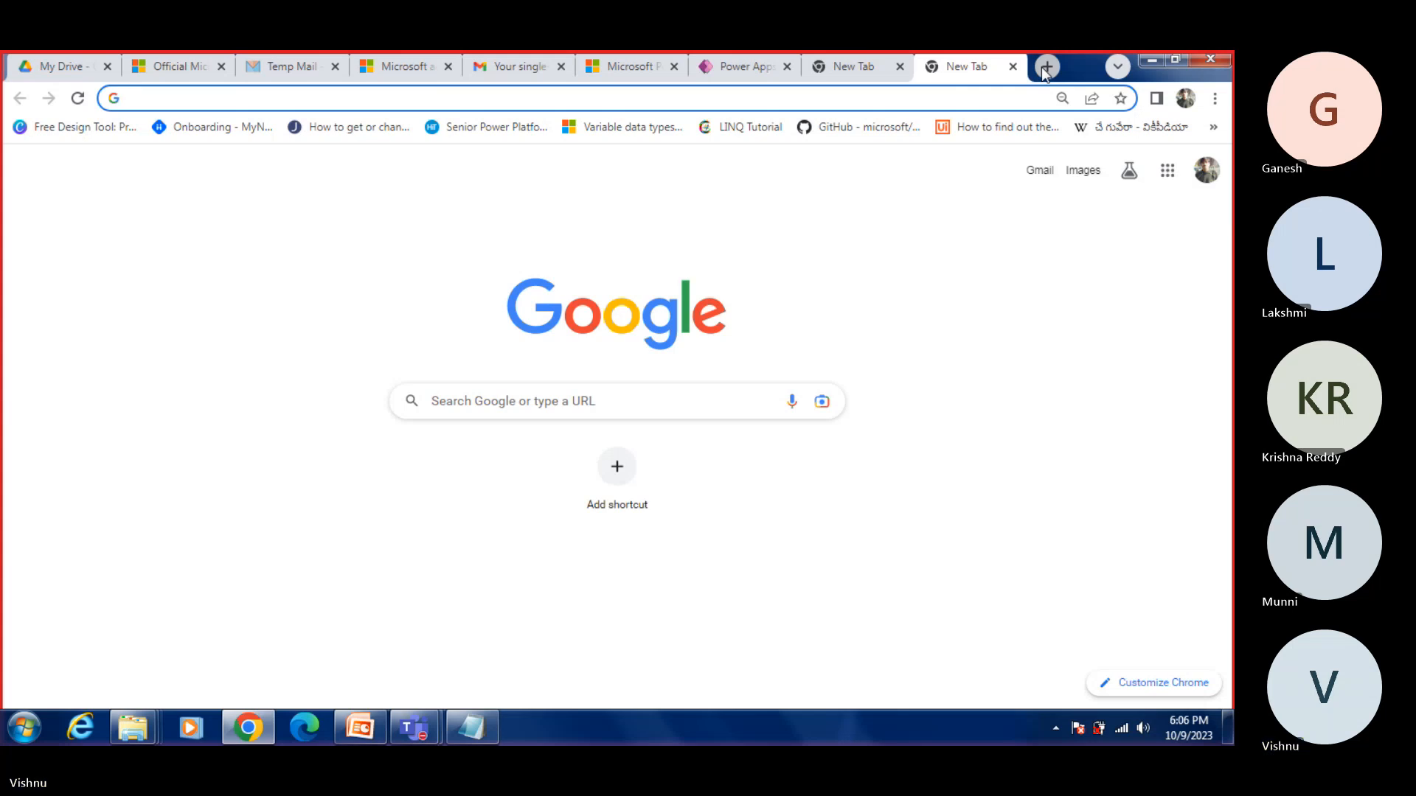
left_click(811, 94)
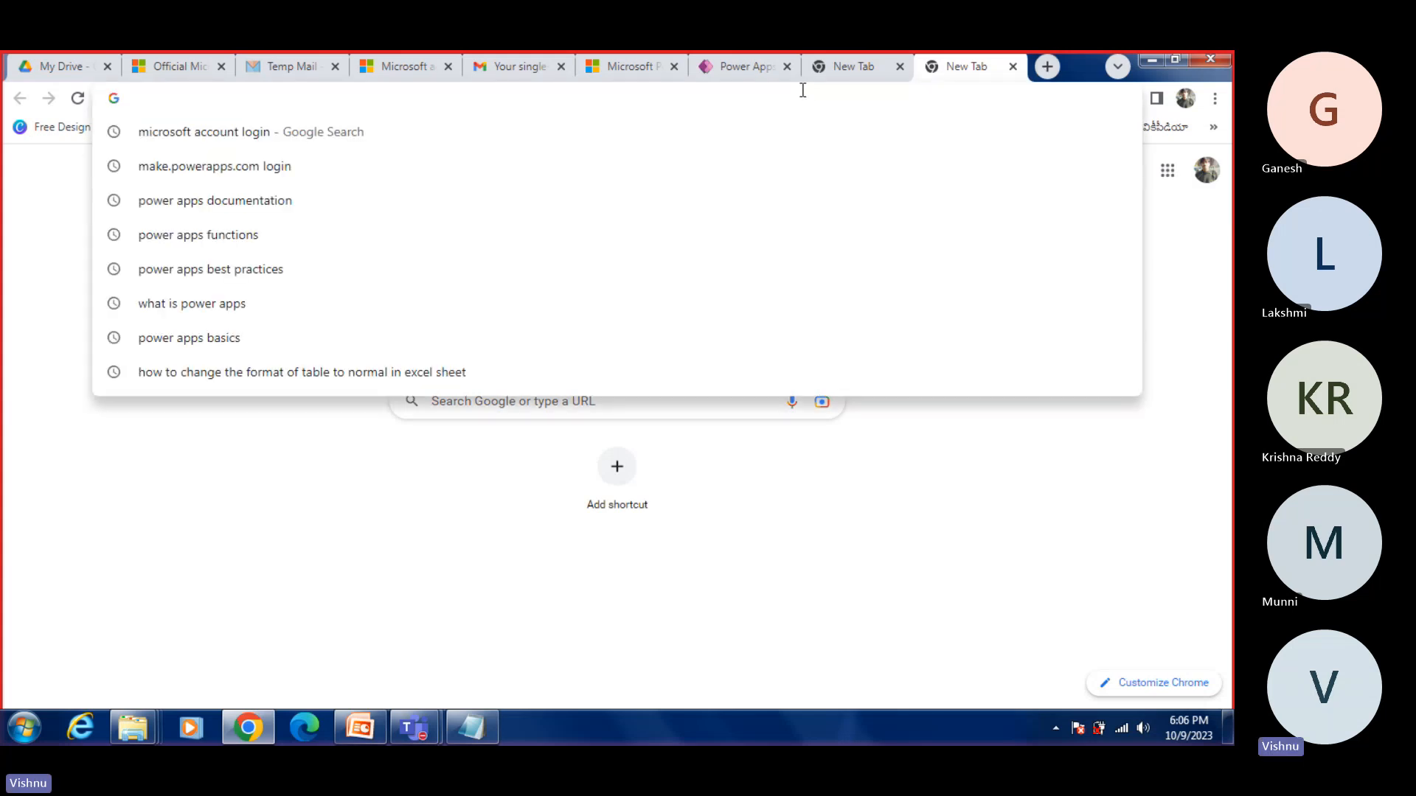
type("make")
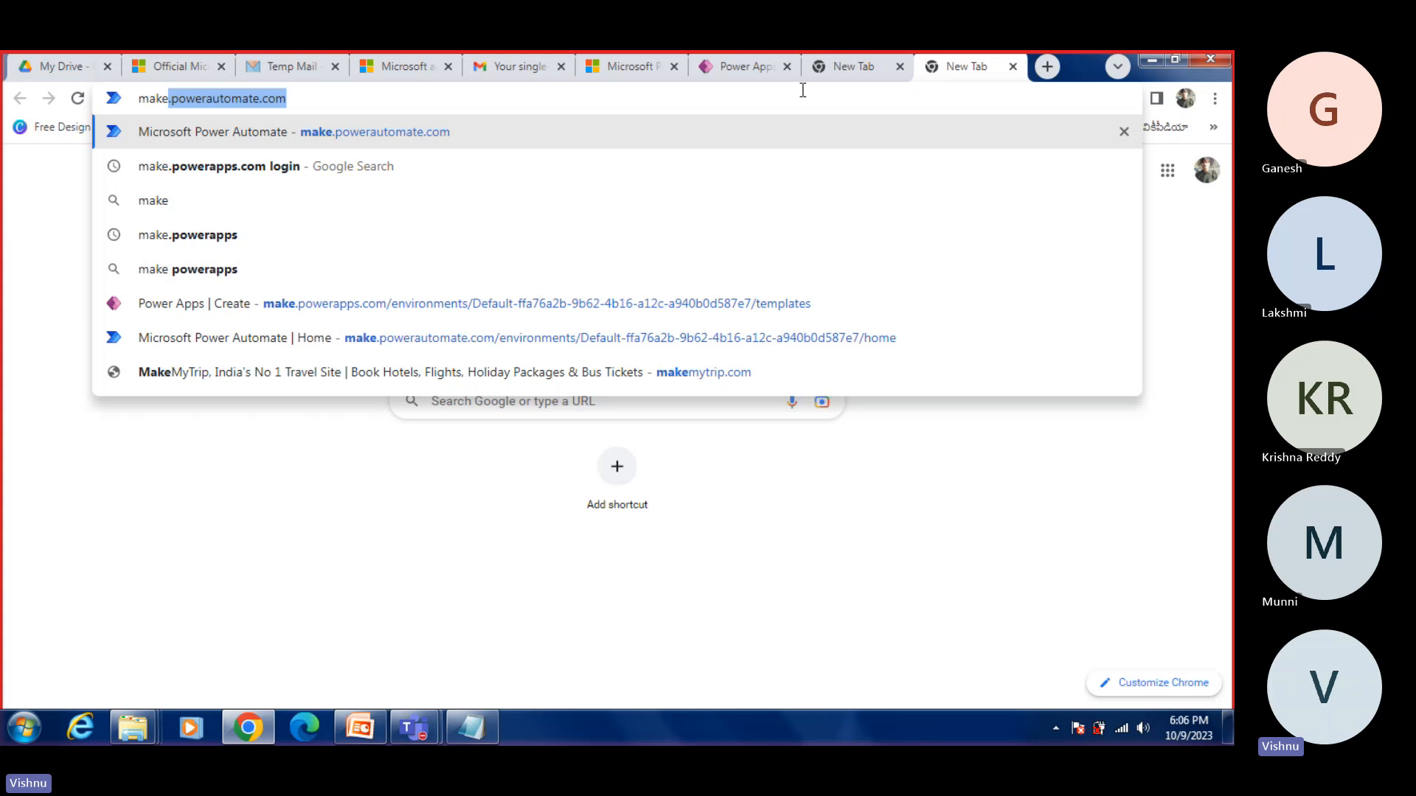
type(".powera")
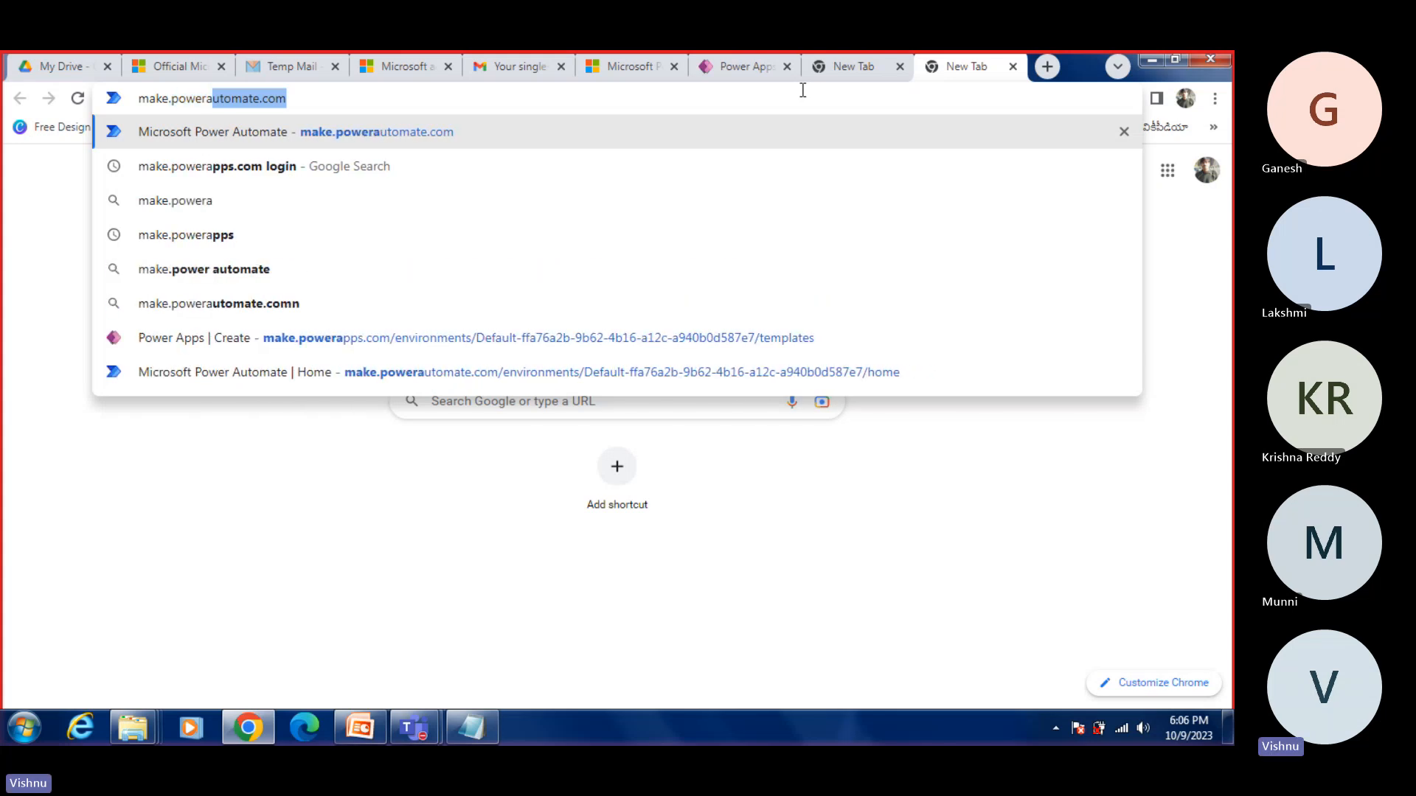
type("pps.com")
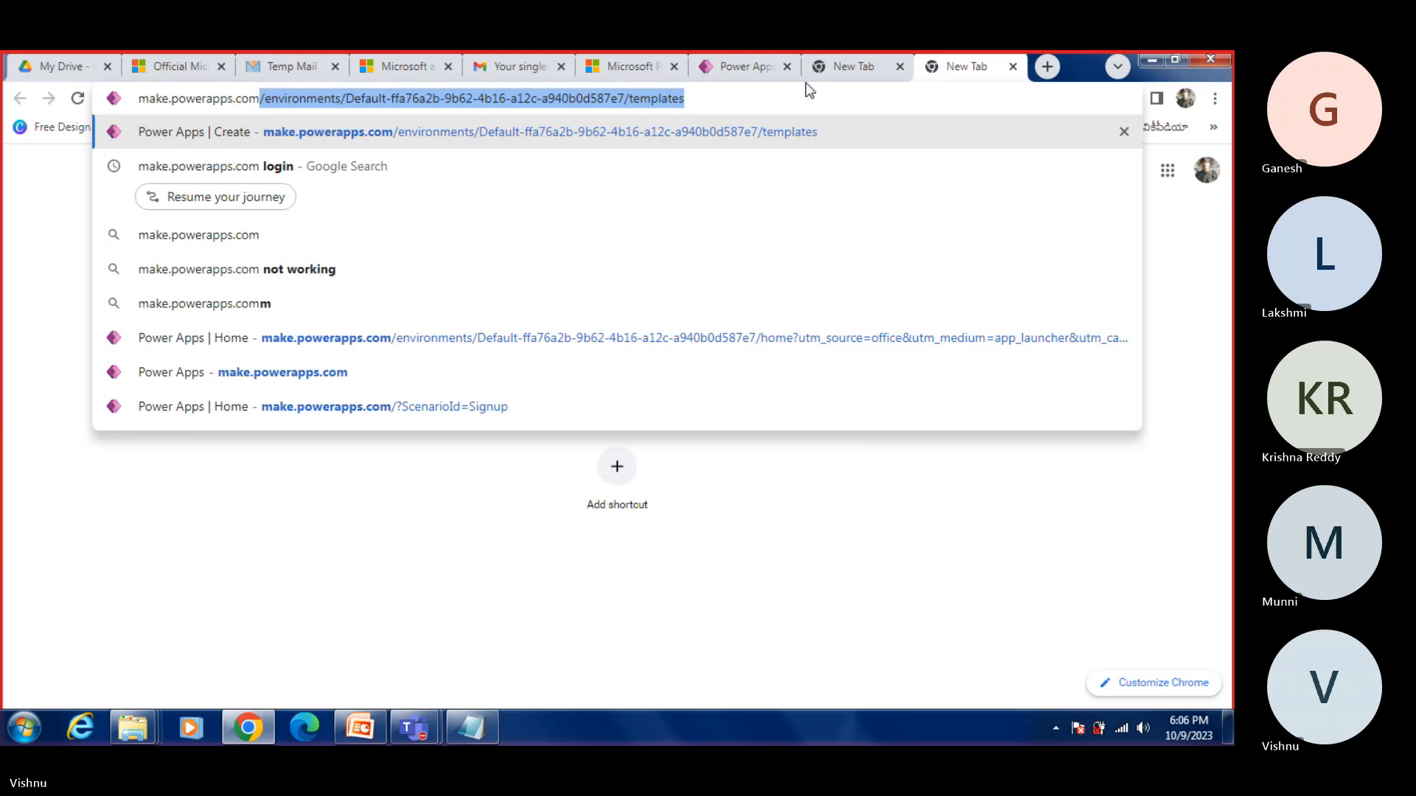
left_click(287, 98)
left_click_drag(266, 100, 29, 102)
key("ctrl+c")
left_click(415, 728)
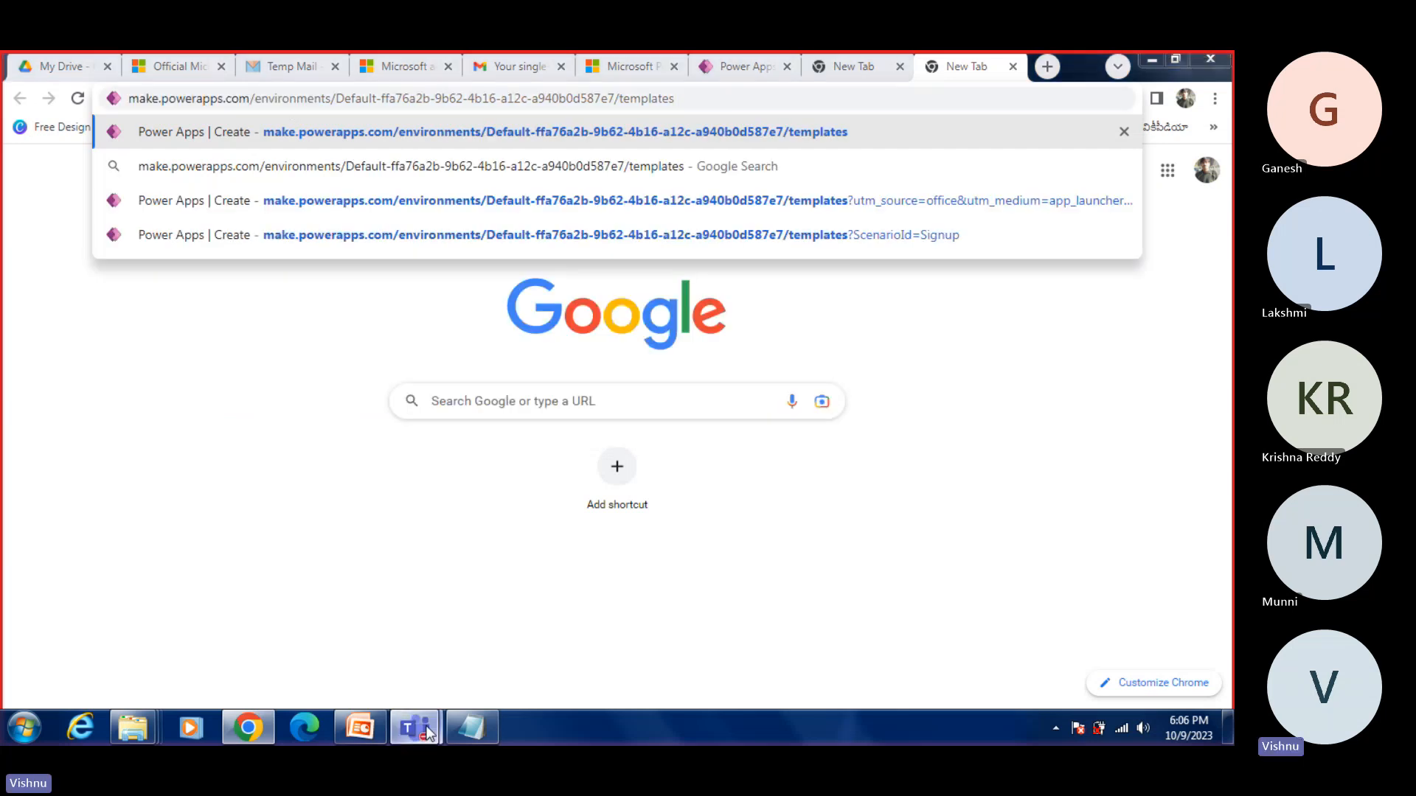
left_click(489, 629)
left_click(998, 649)
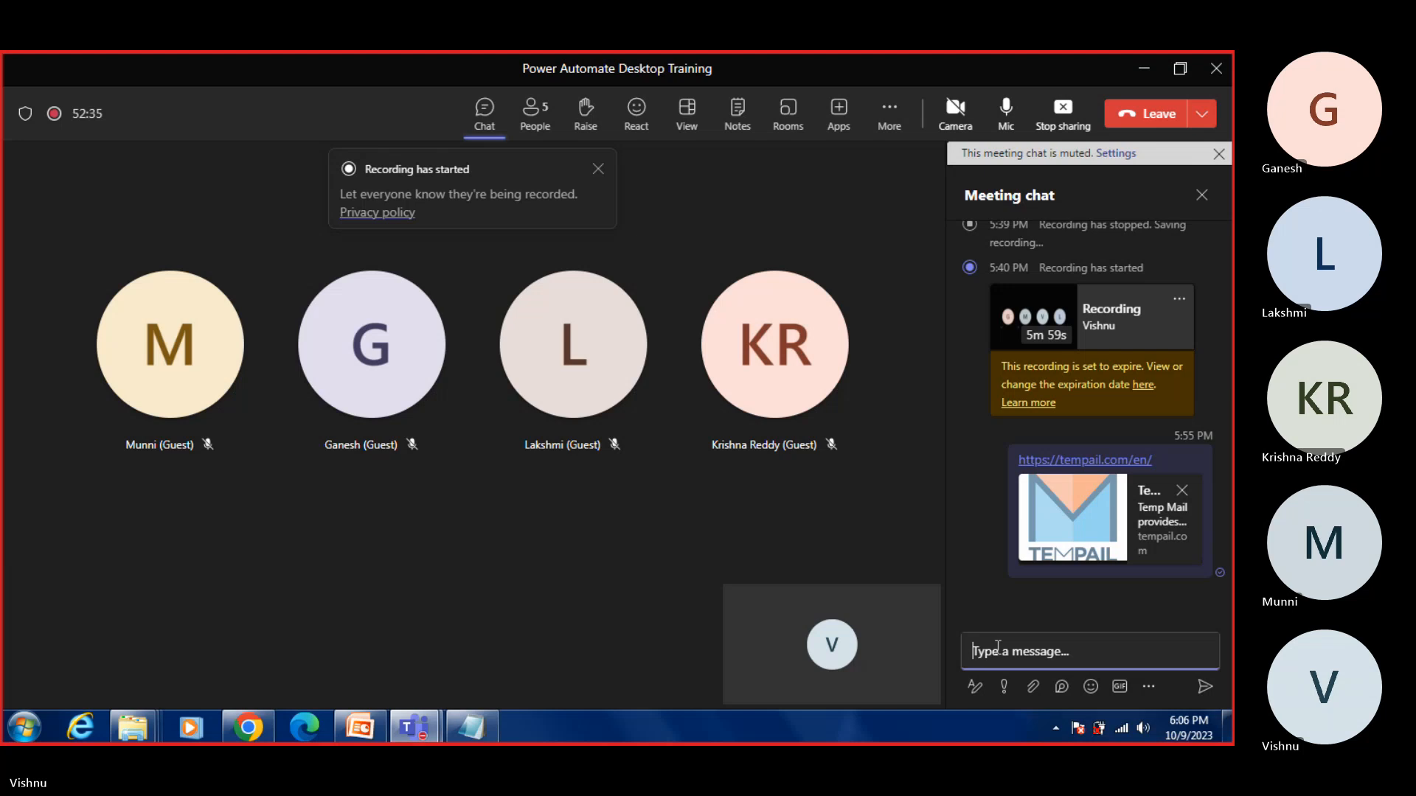
key("ctrl+v")
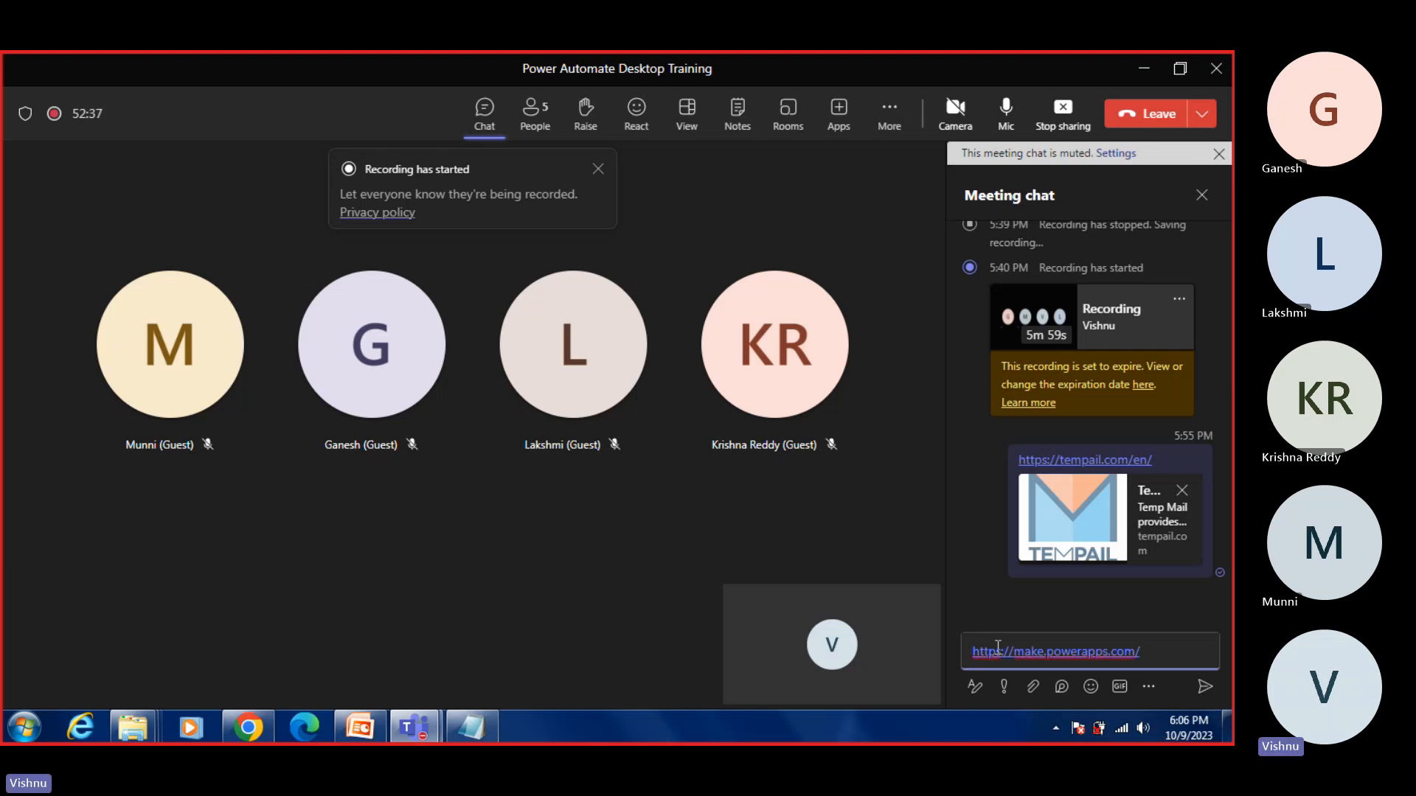
key("Return")
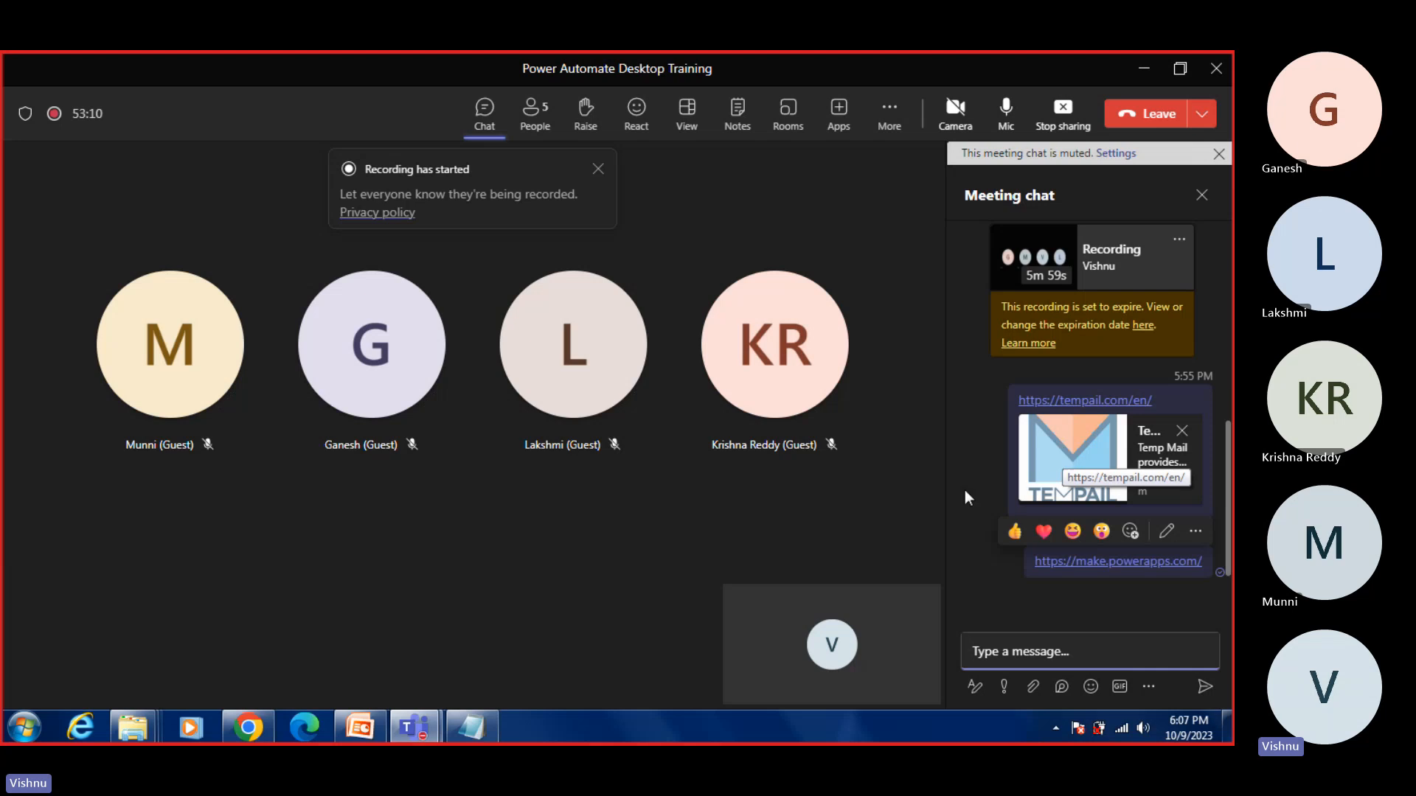
Step: Switch back to Power Apps in the browser and look through the additional navigation items under More, such as Chatbots, AI models and Dataflows
left_click(262, 729)
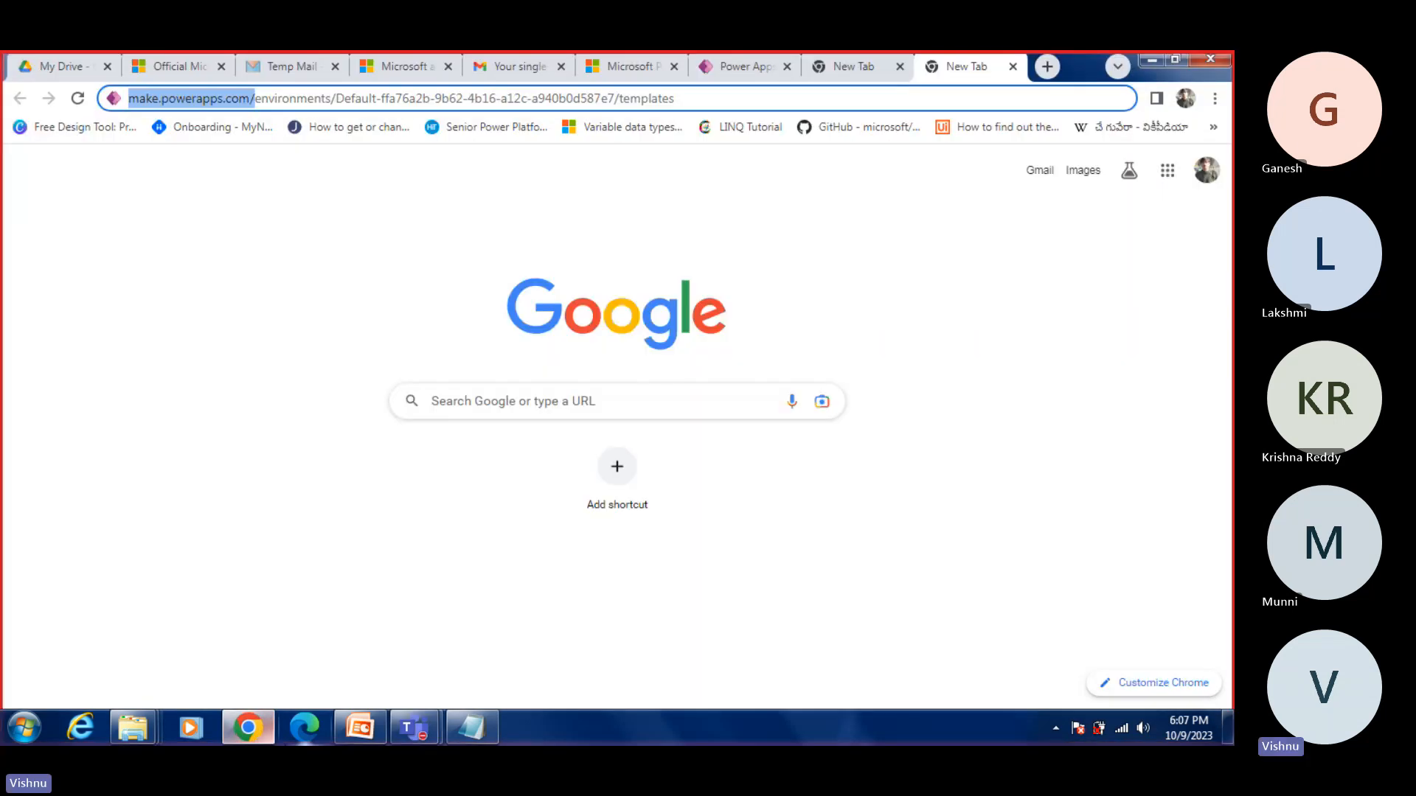
left_click(740, 68)
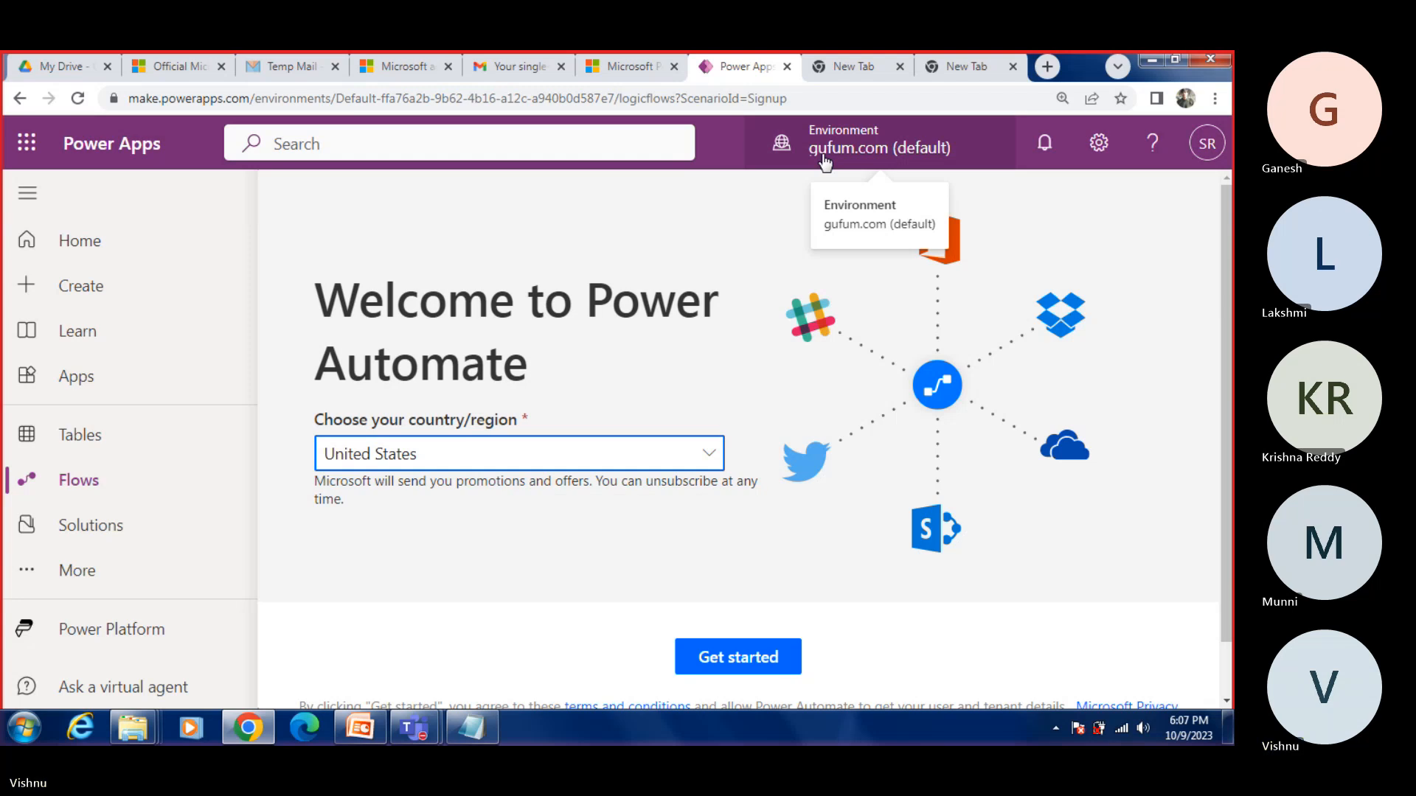
left_click(123, 584)
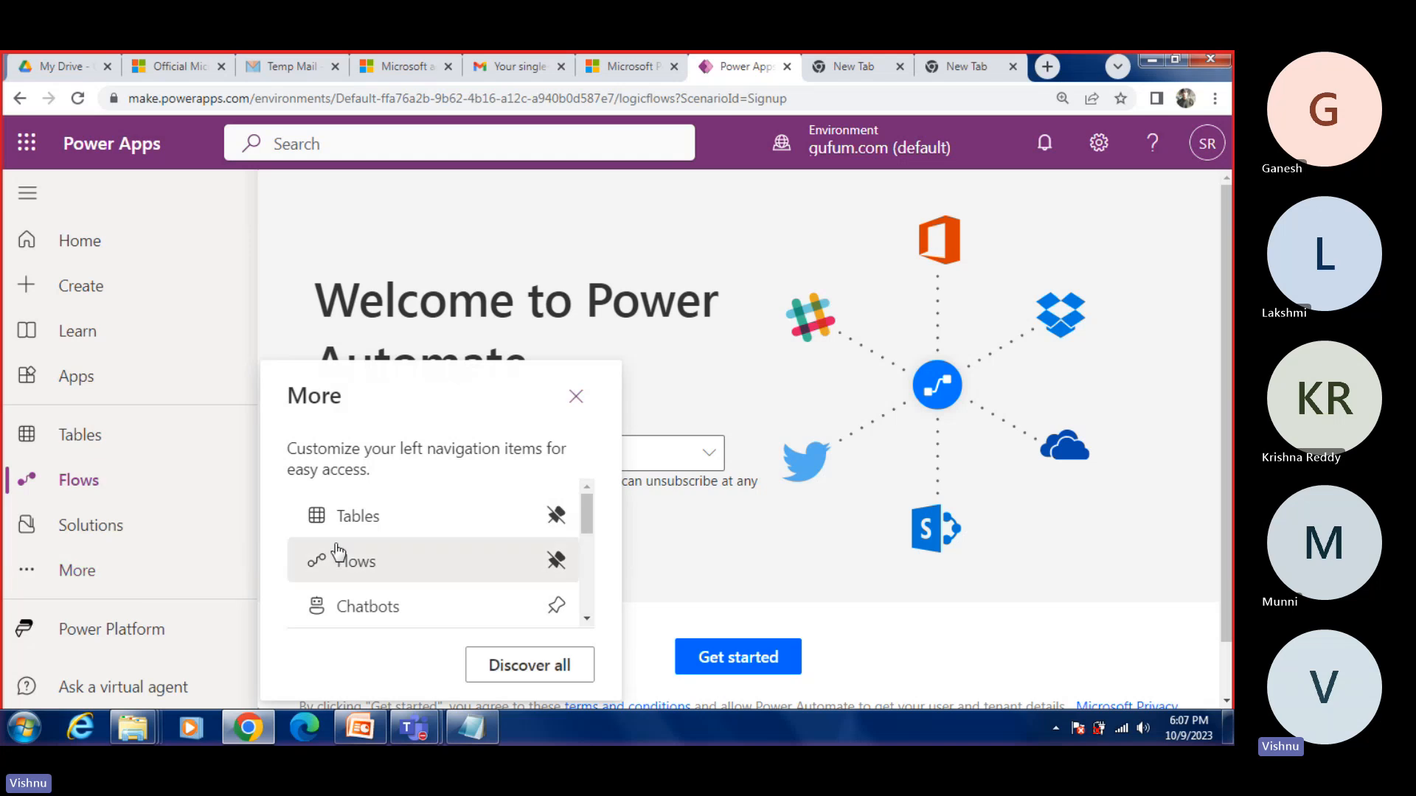
scroll(358, 530, "down", 2)
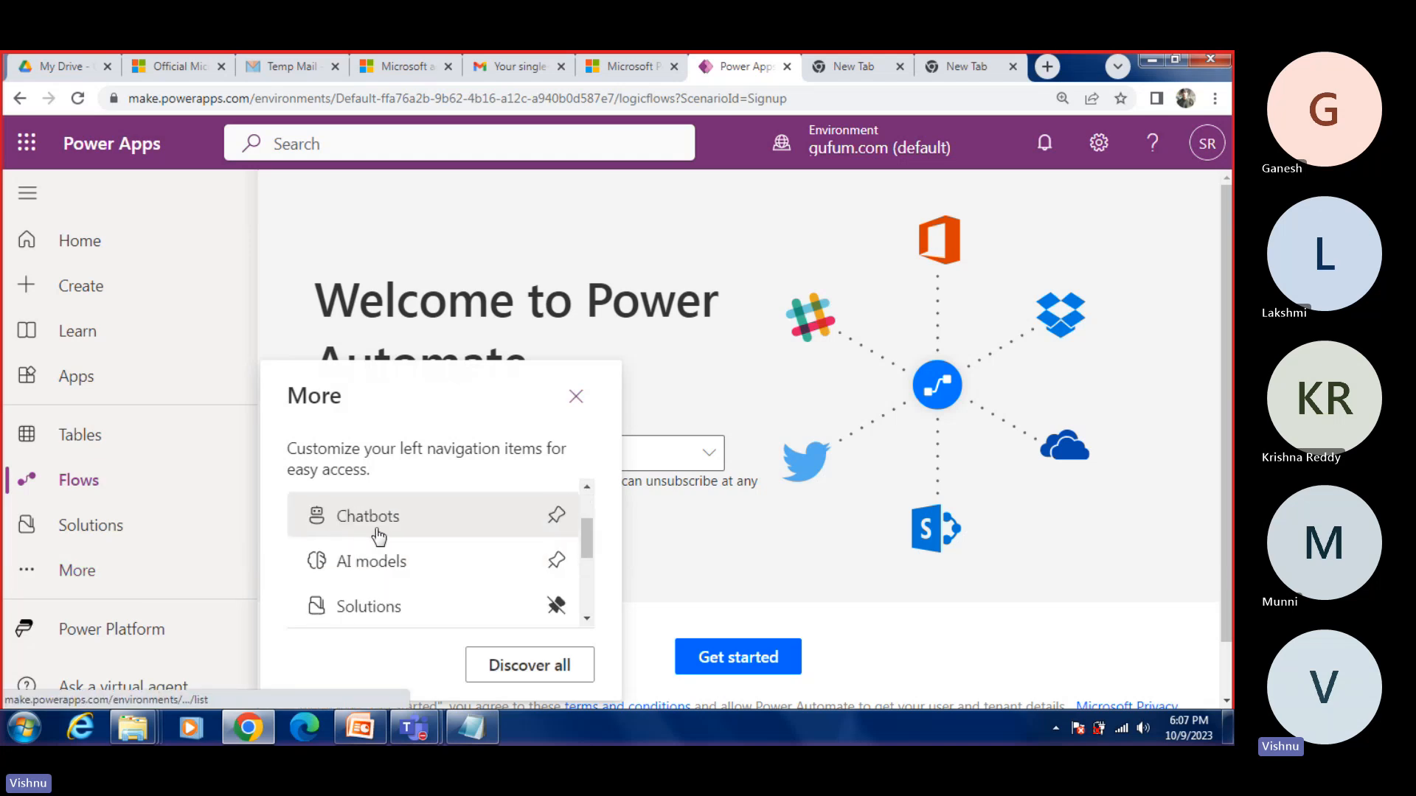
scroll(362, 531, "down", 2)
scroll(357, 569, "up", 4)
scroll(339, 579, "down", 5)
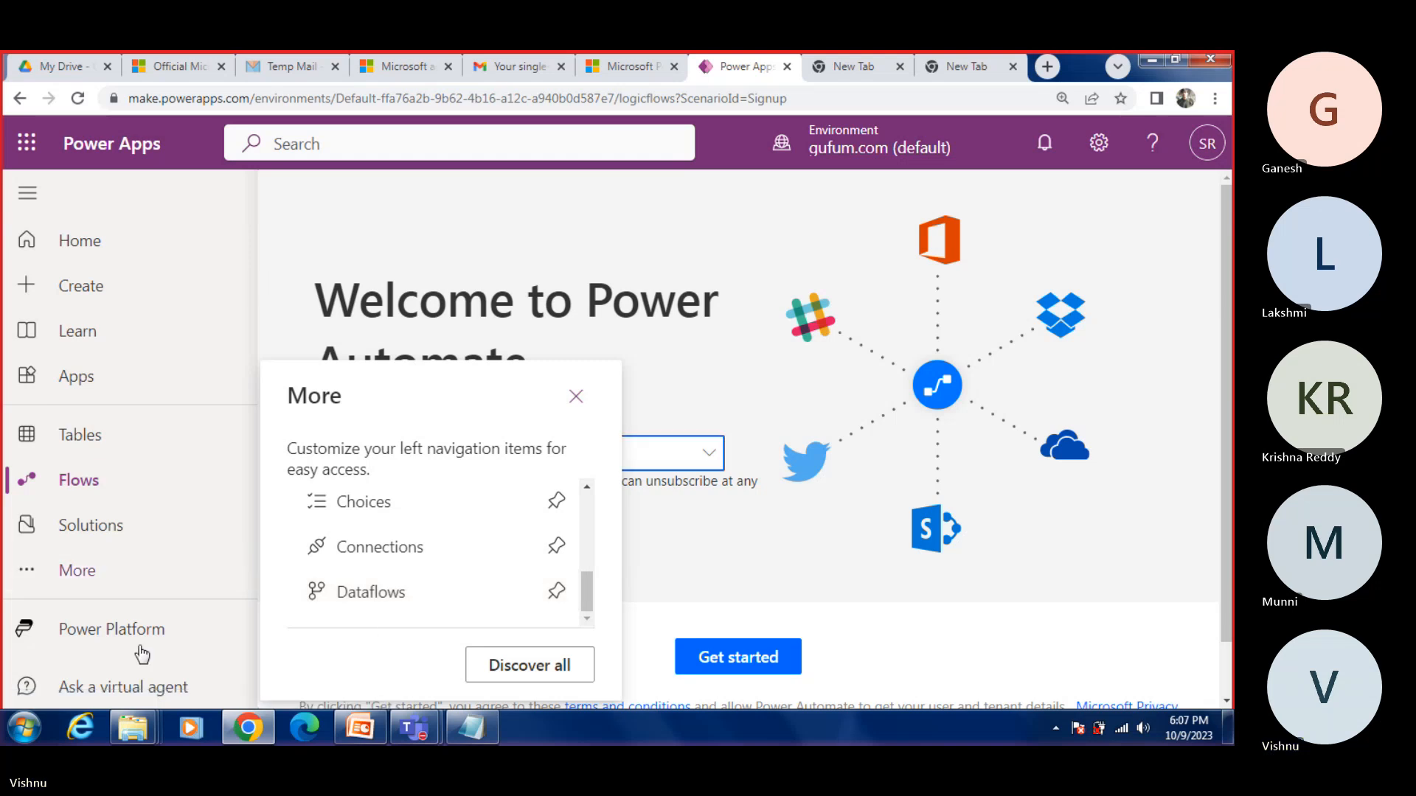
left_click(584, 406)
Step: Choose India as the country/region on the Power Automate welcome page and get started
scroll(626, 389, "down", 1)
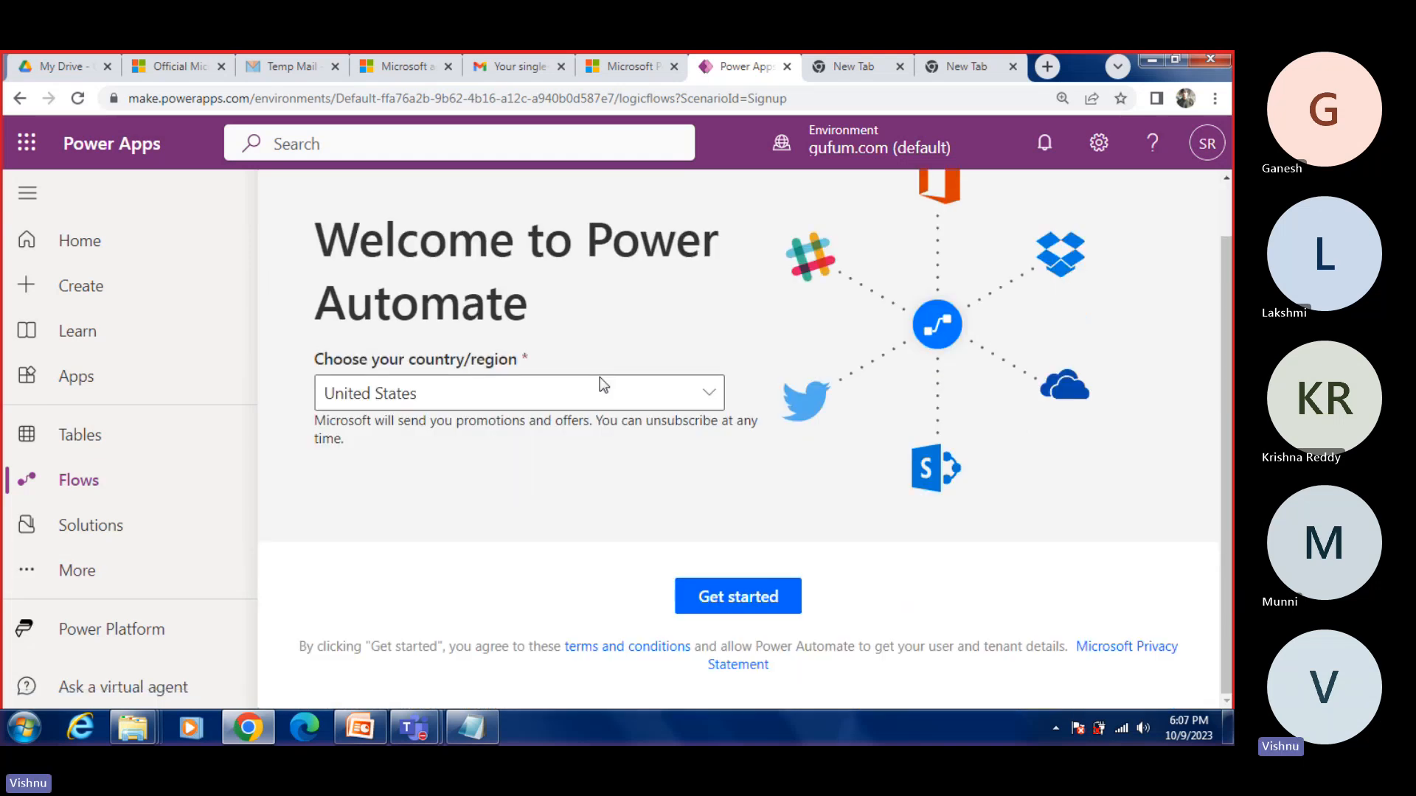
left_click(564, 406)
scroll(831, 556, "down", 3)
scroll(833, 554, "up", 12)
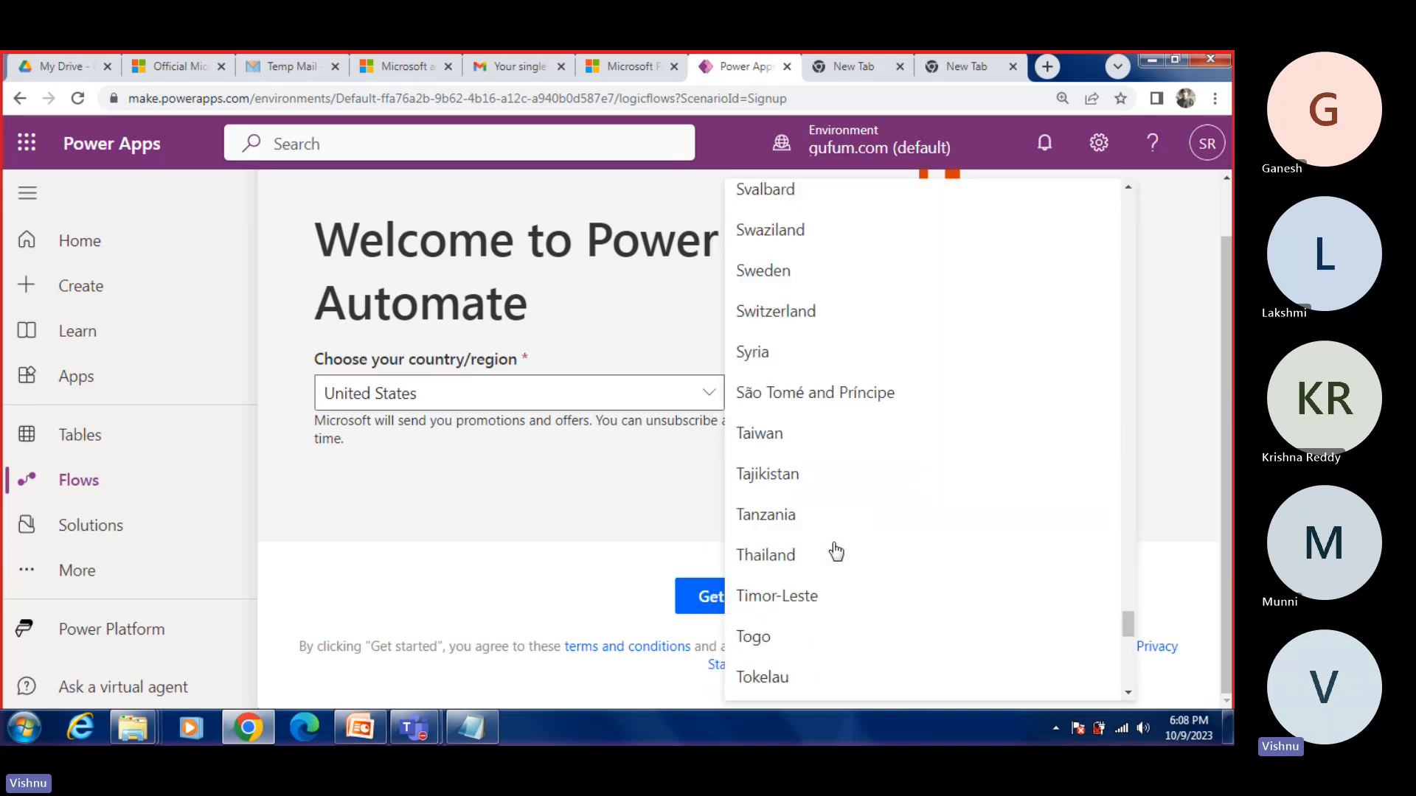
scroll(835, 551, "up", 20)
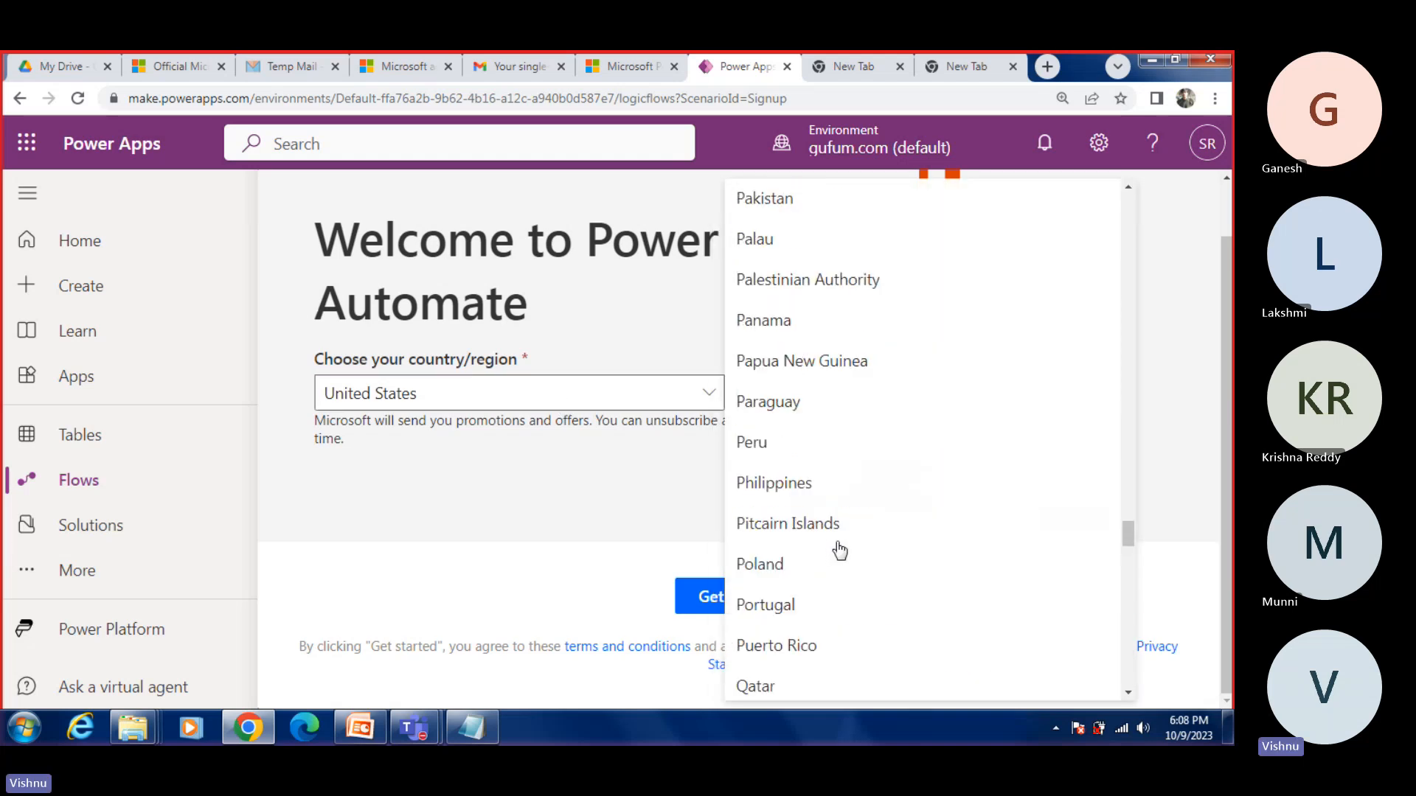
scroll(839, 551, "up", 10)
scroll(839, 552, "up", 20)
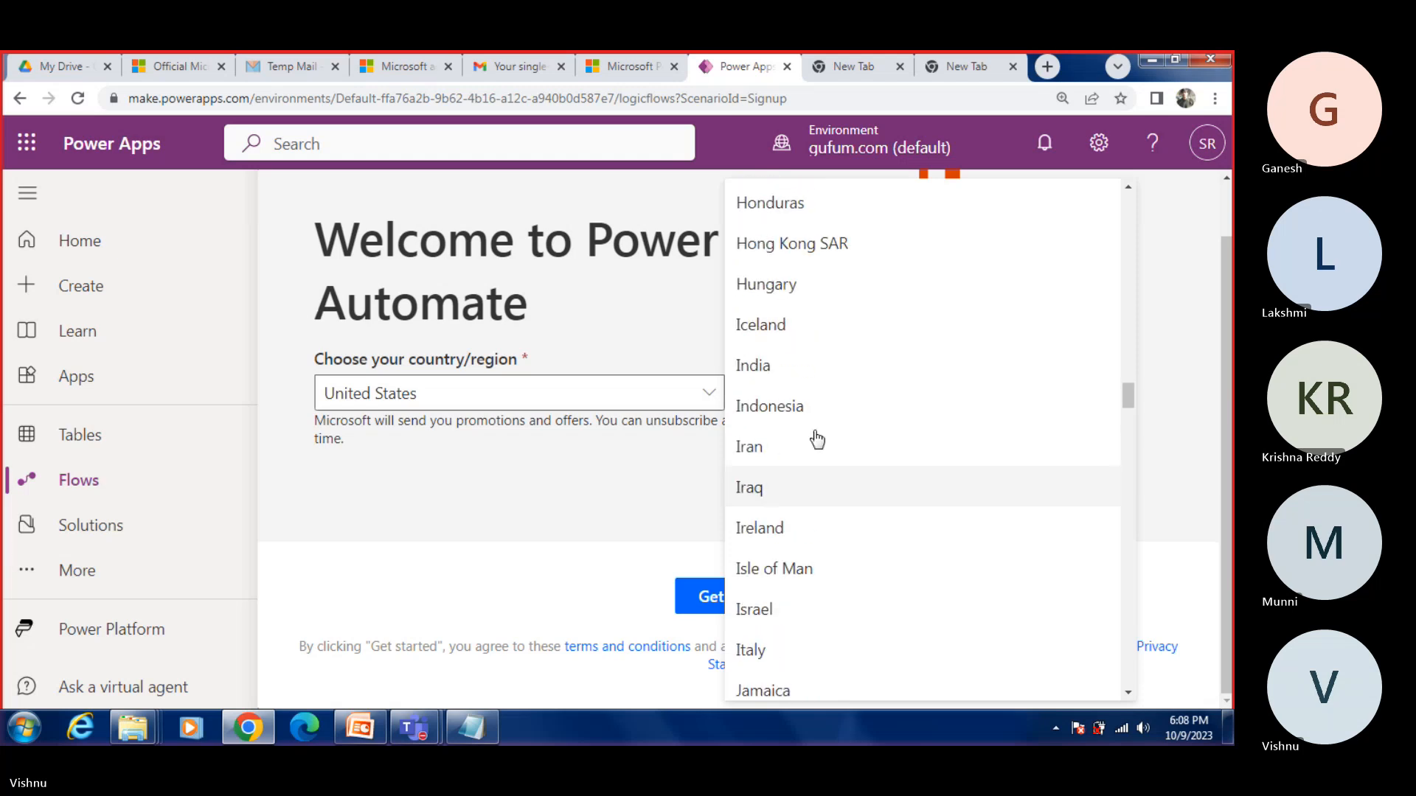
left_click(758, 366)
left_click(745, 599)
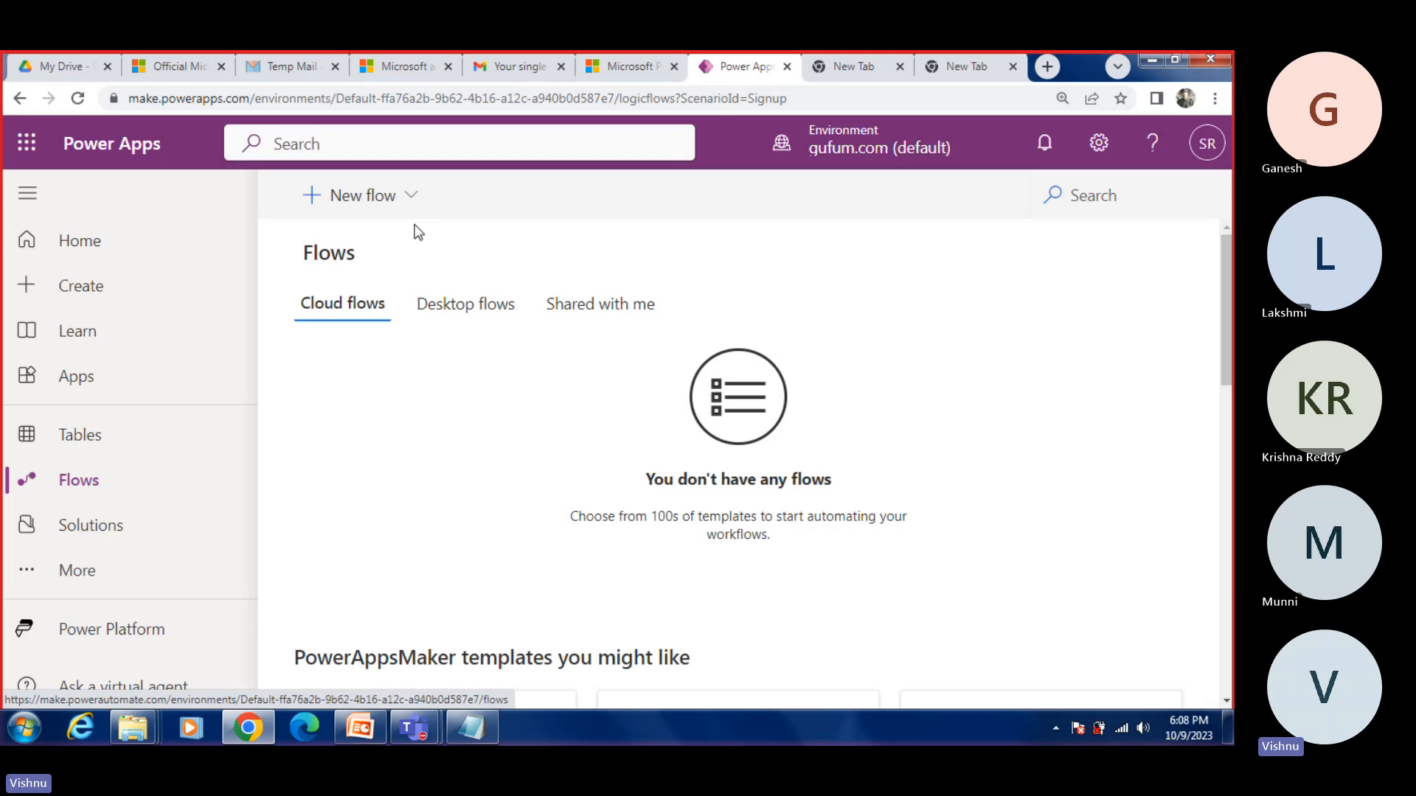
Step: Look over the Flows page, checking the desktop flows and returning to the cloud flows
scroll(379, 410, "down", 1)
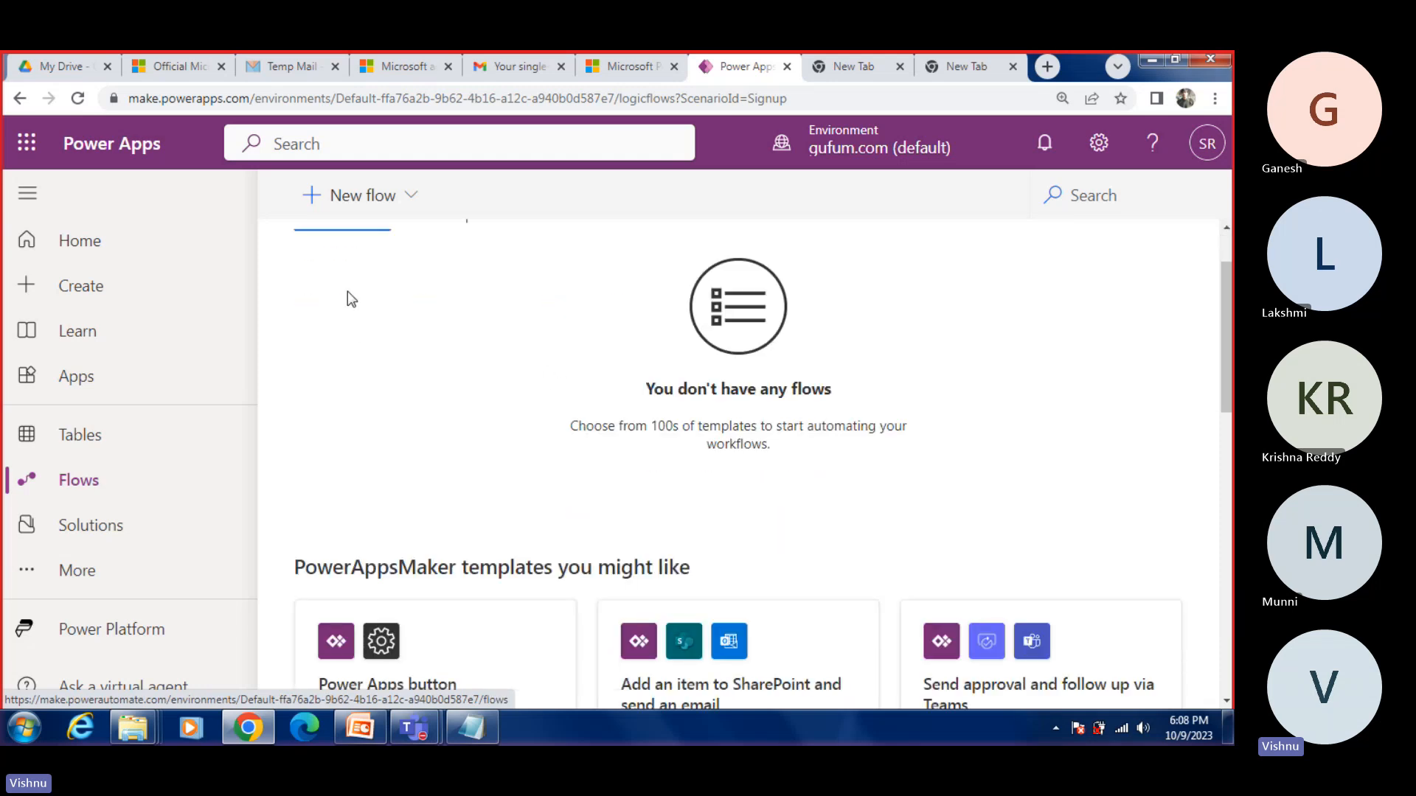
scroll(429, 434, "up", 1)
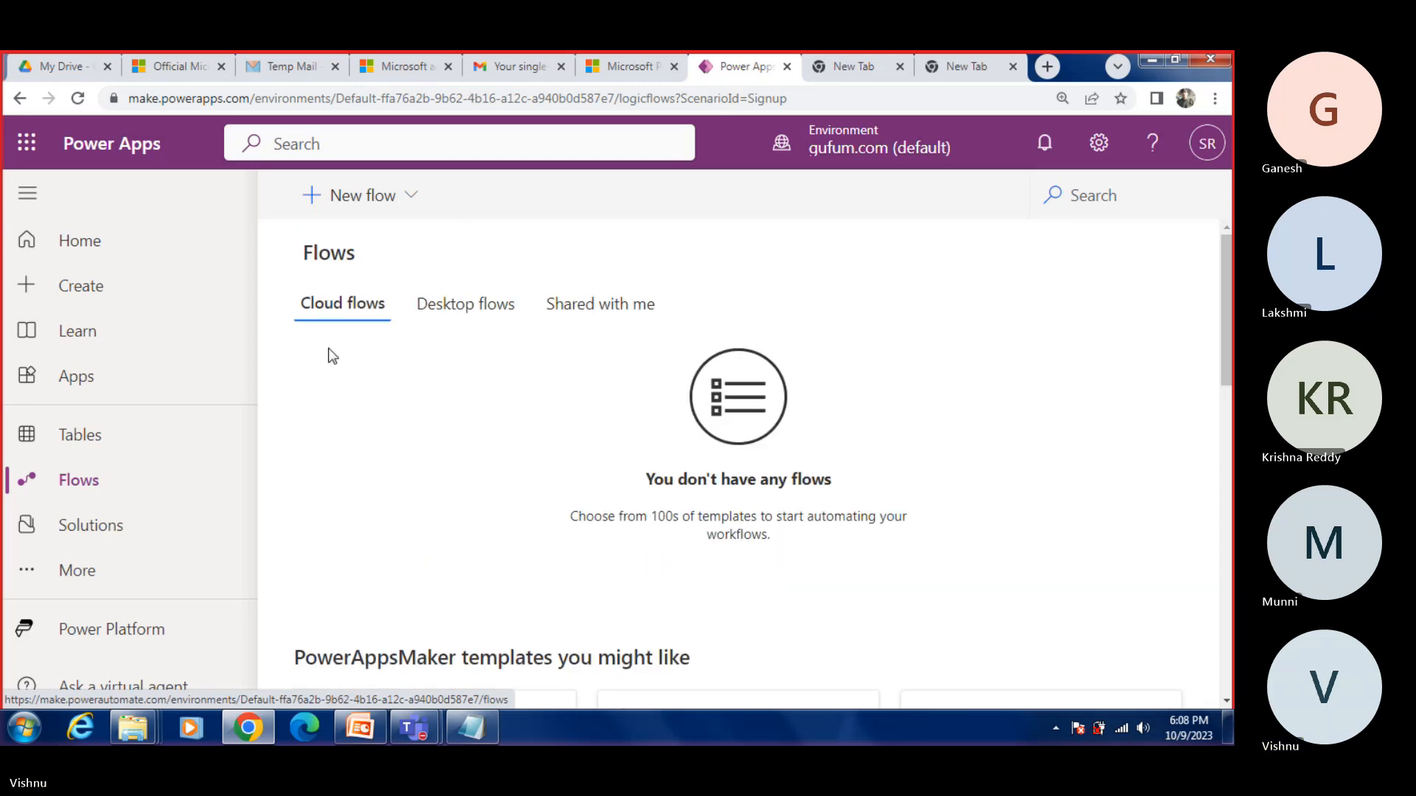
left_click(474, 312)
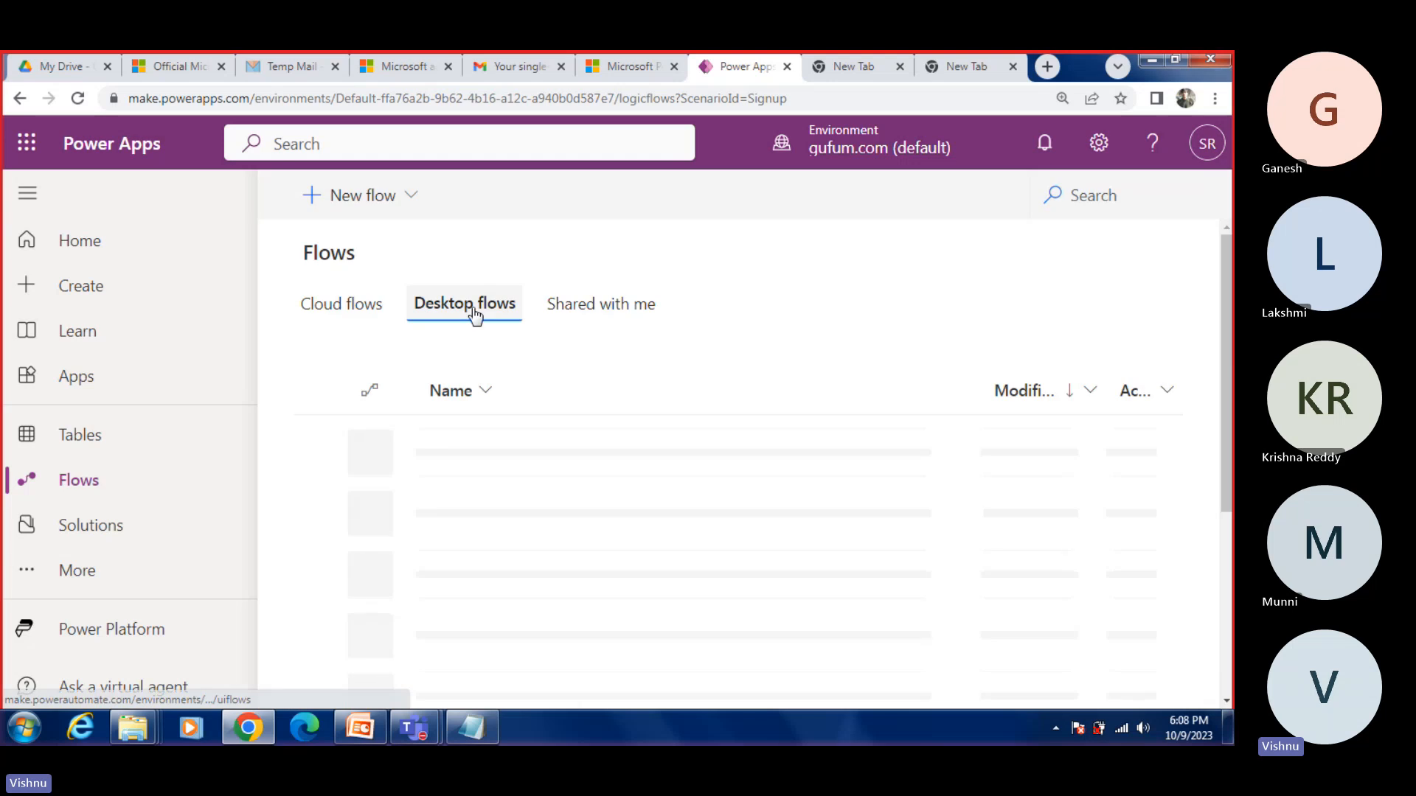
left_click(340, 314)
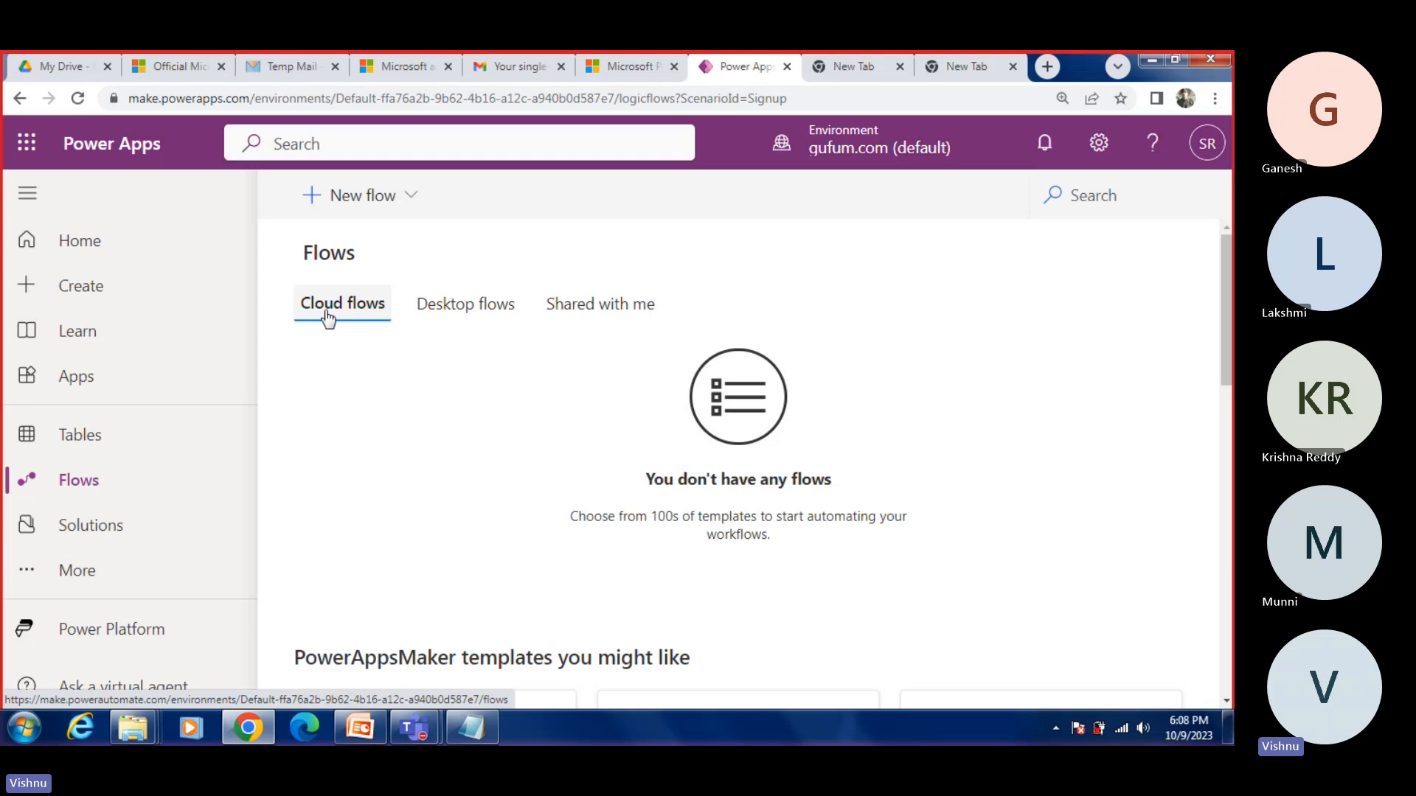
Step: Browse the PowerAppsMaker flow templates suggested below the cloud flows, down to the last ones
scroll(515, 448, "down", 5)
scroll(417, 524, "up", 2)
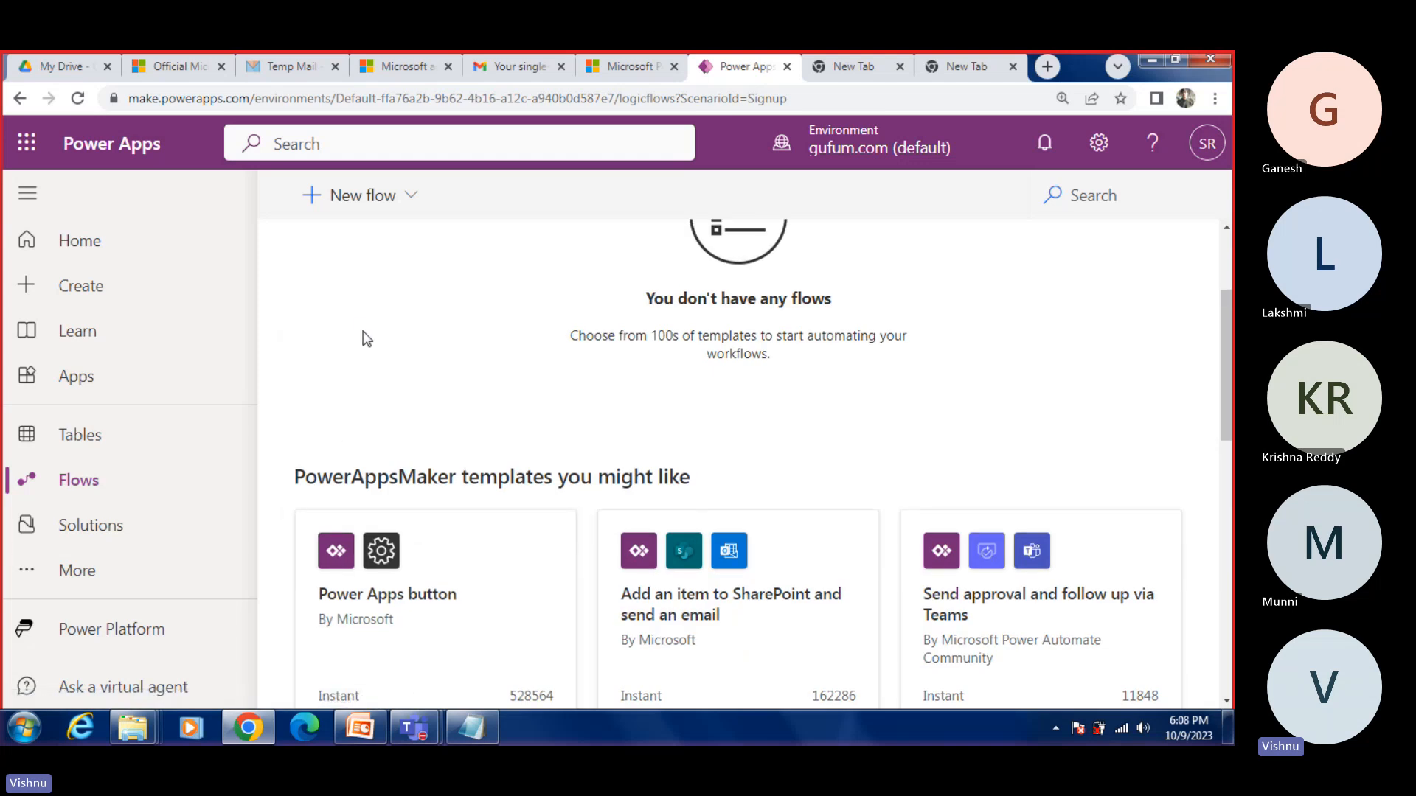
scroll(458, 543, "down", 2)
scroll(294, 496, "up", 1)
scroll(537, 553, "down", 5)
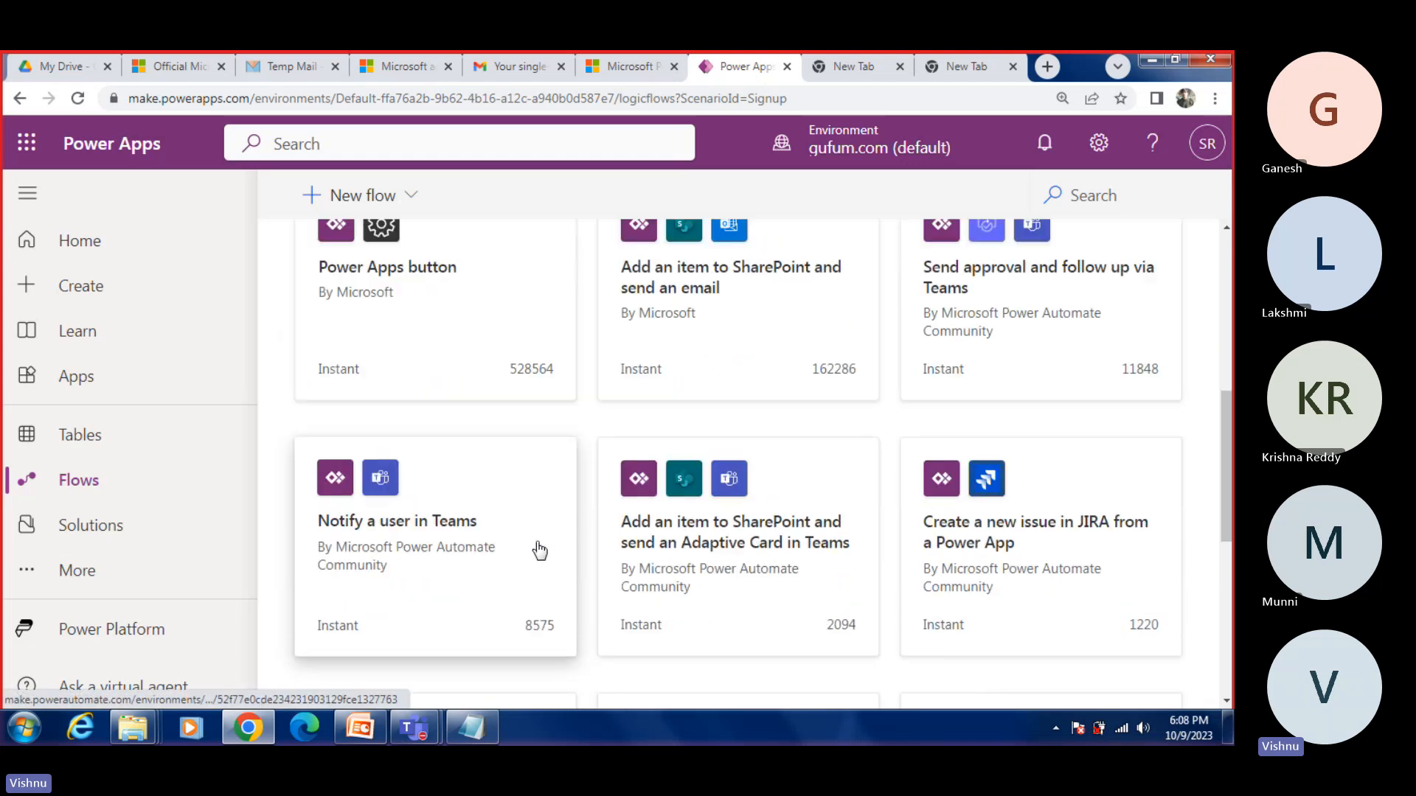
scroll(530, 542, "down", 4)
scroll(527, 539, "up", 8)
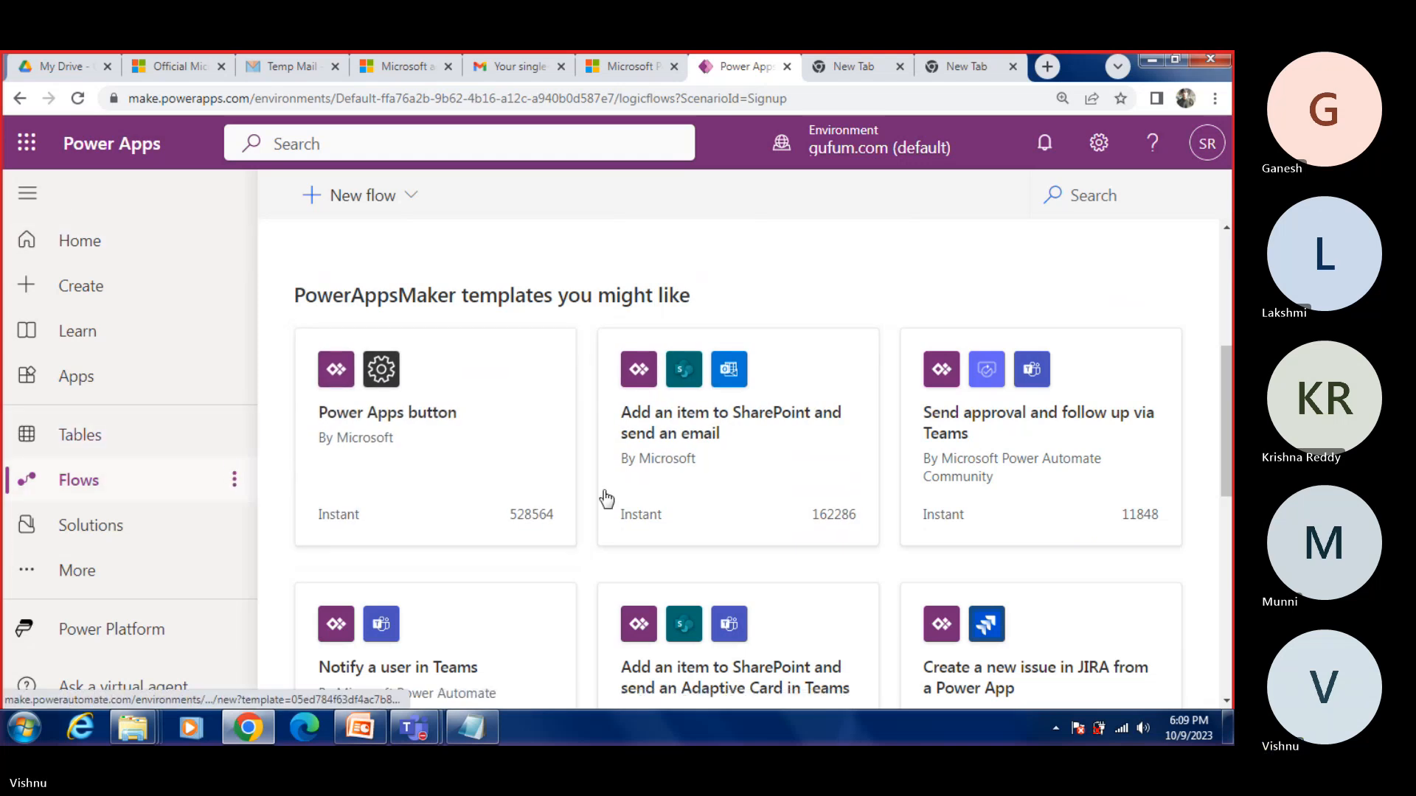
scroll(784, 501, "down", 10)
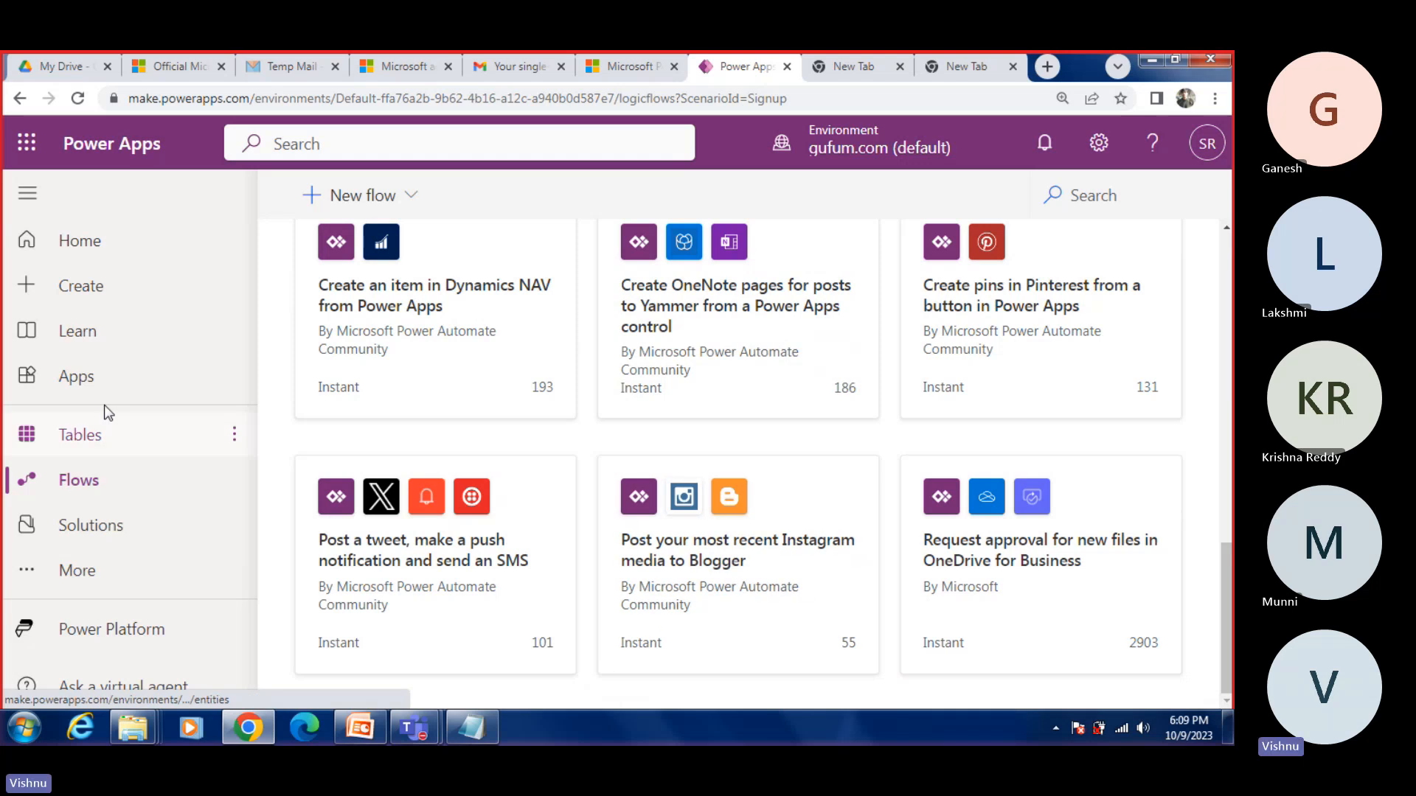
Step: Open the Create page and review the starting options for a new app, including Blank app, Dataverse, SharePoint, Excel, SQL and Image
left_click(84, 289)
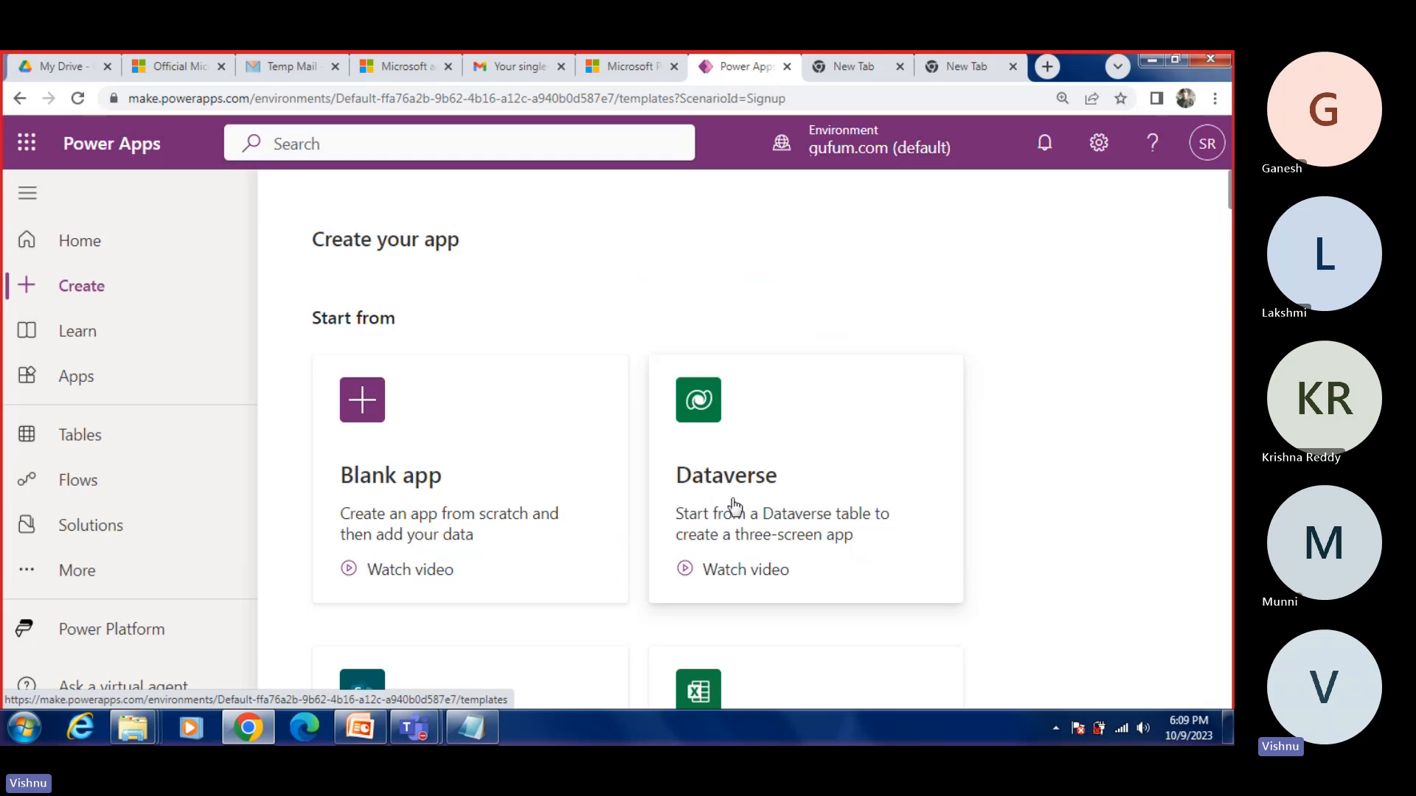
scroll(730, 498, "down", 3)
scroll(730, 498, "down", 3)
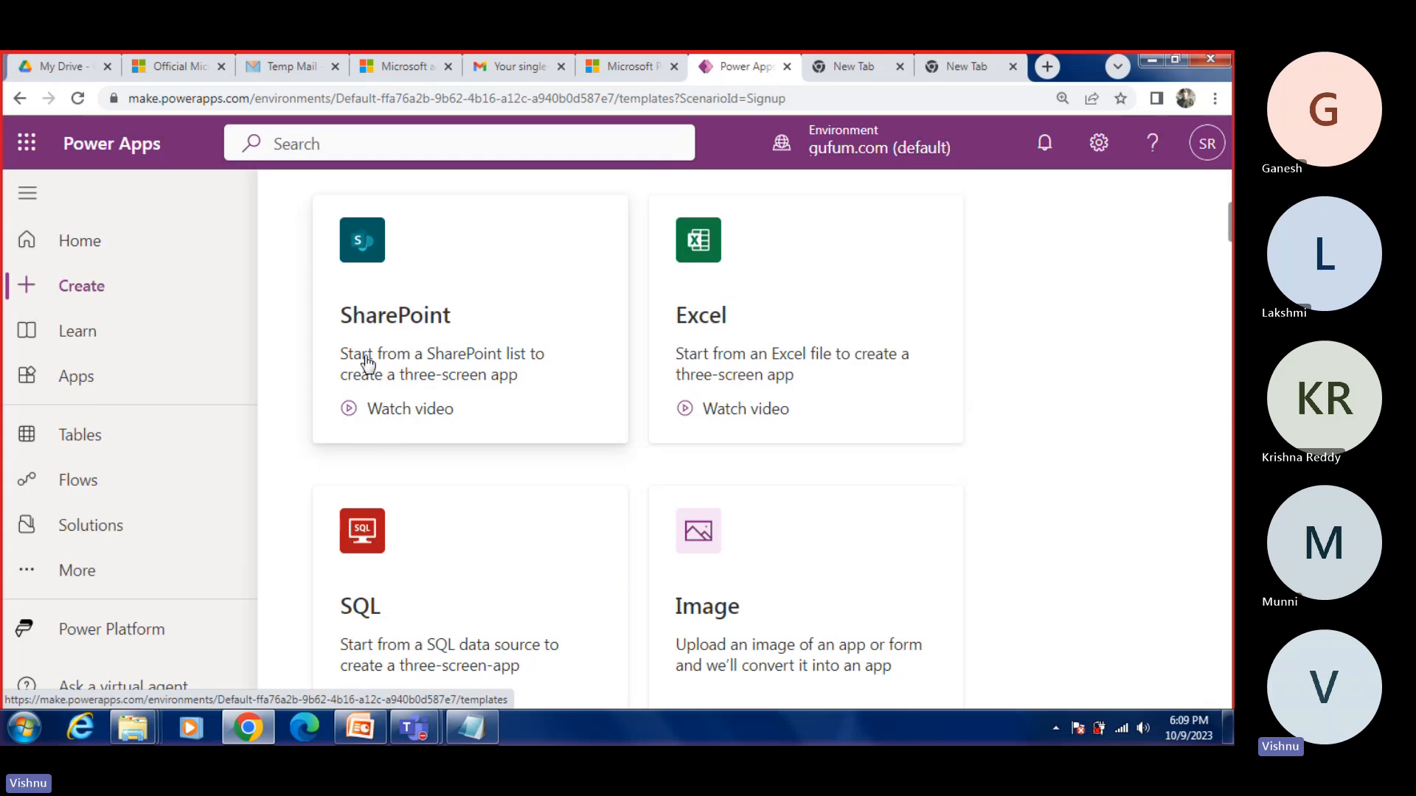
Step: Review the Create page's starting options for an app and the Do more with your apps section, including Cards, Chatbots and AI Builder
scroll(439, 367, "up", 6)
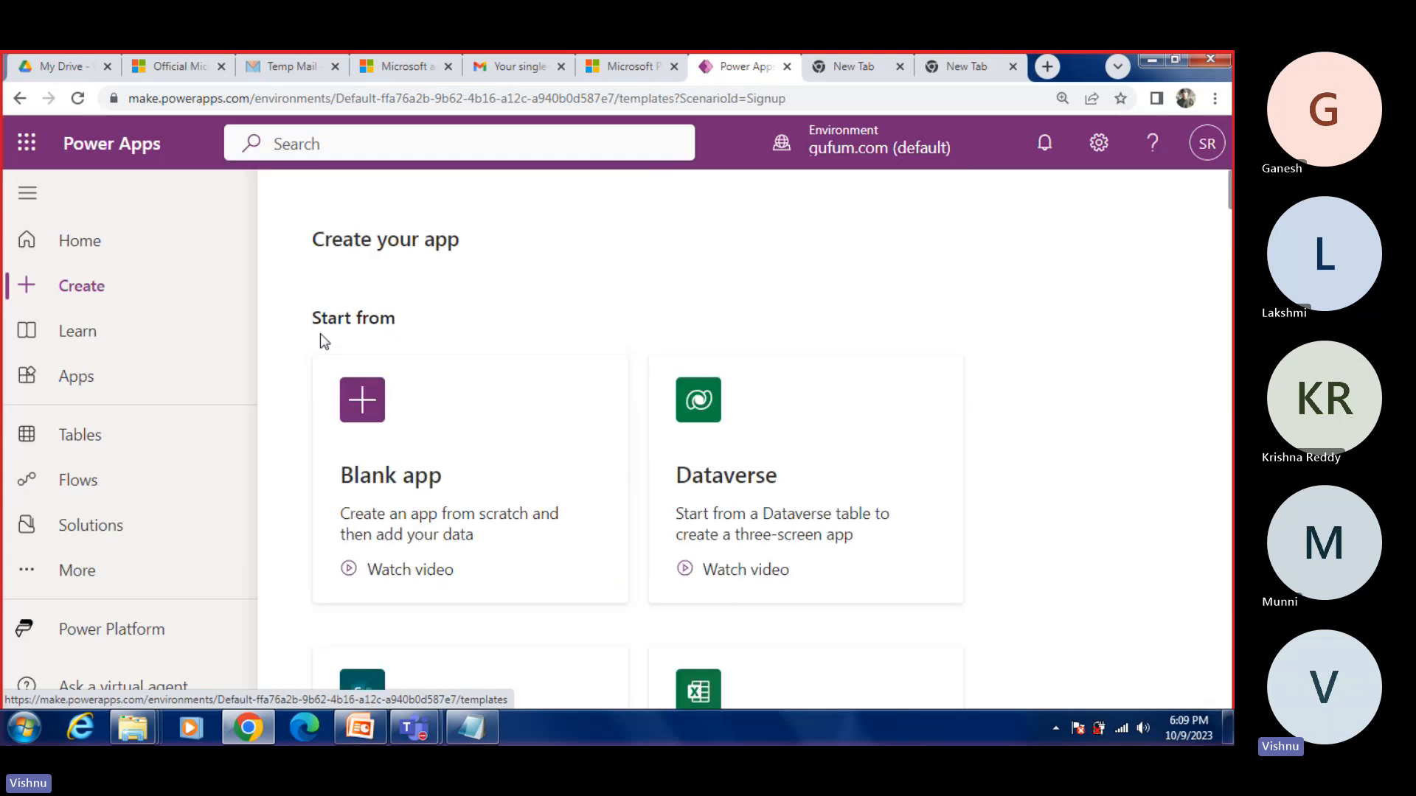
scroll(465, 447, "down", 5)
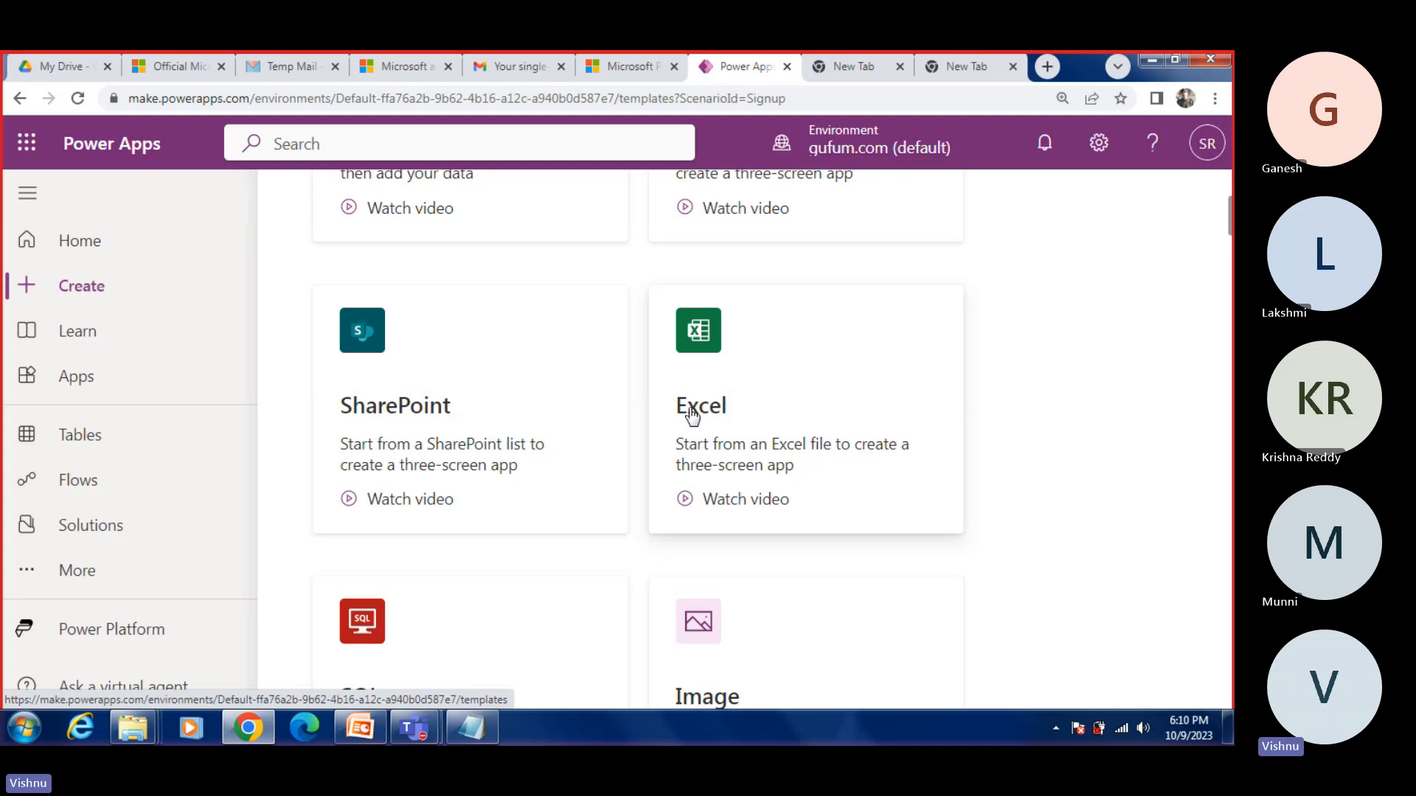
scroll(592, 506, "down", 3)
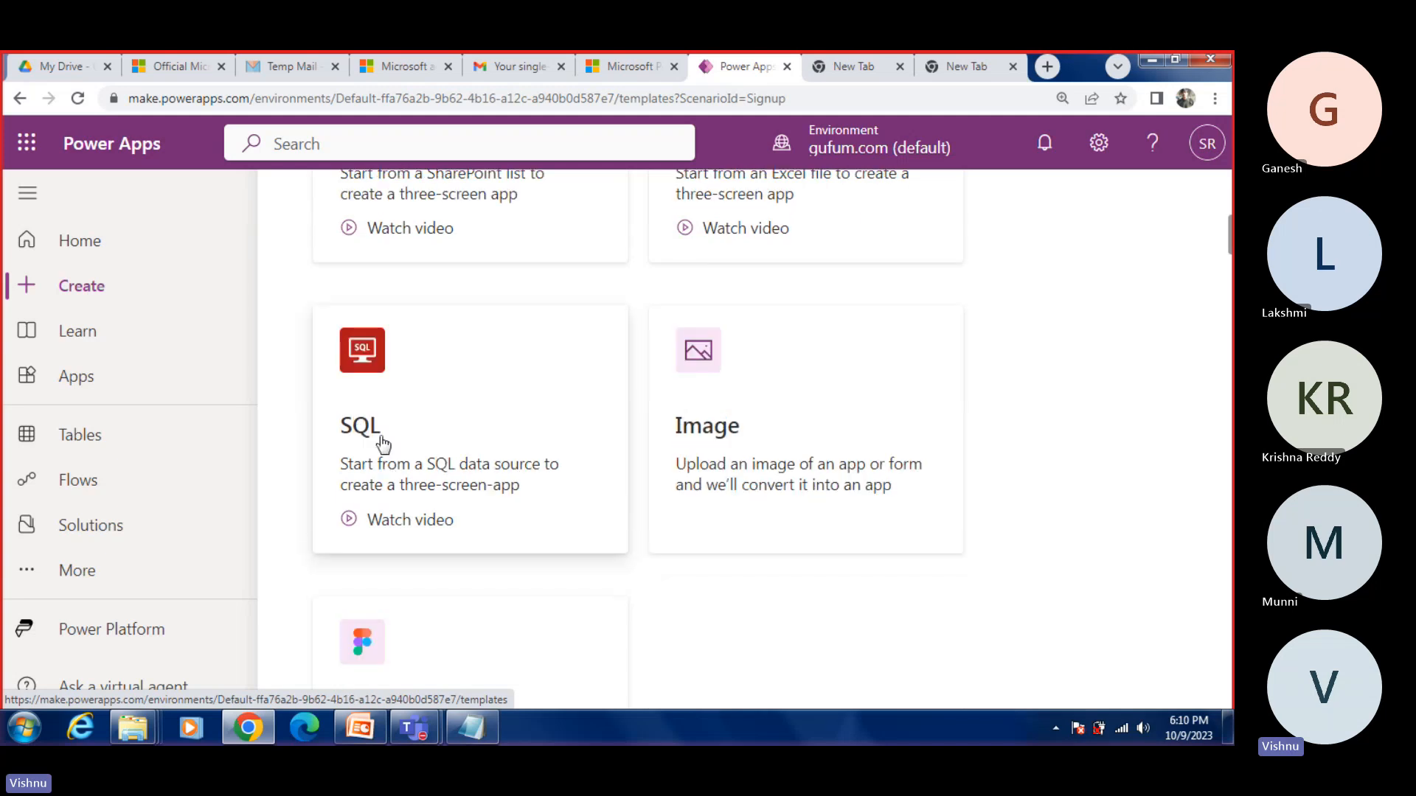
scroll(420, 556, "down", 3)
scroll(490, 449, "down", 4)
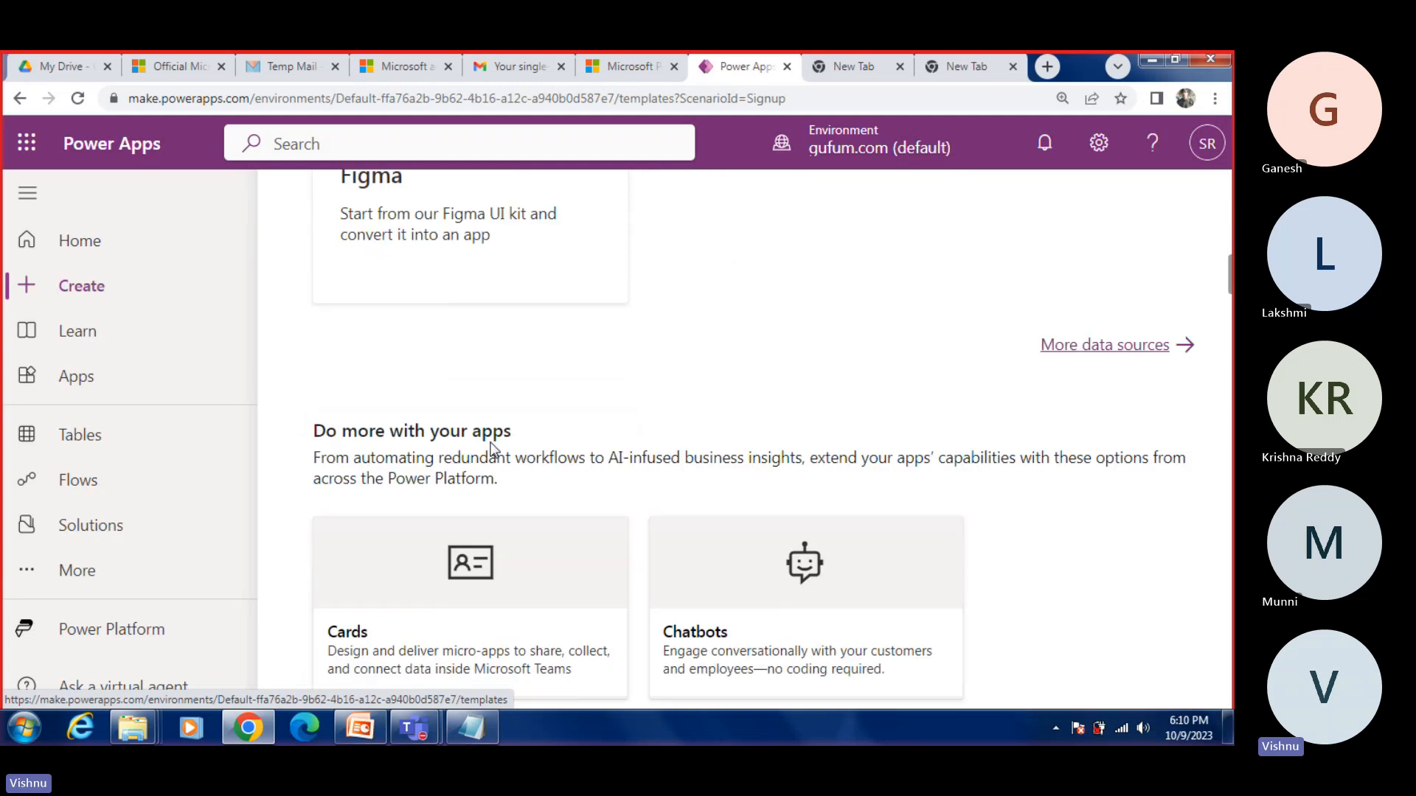
scroll(490, 449, "down", 4)
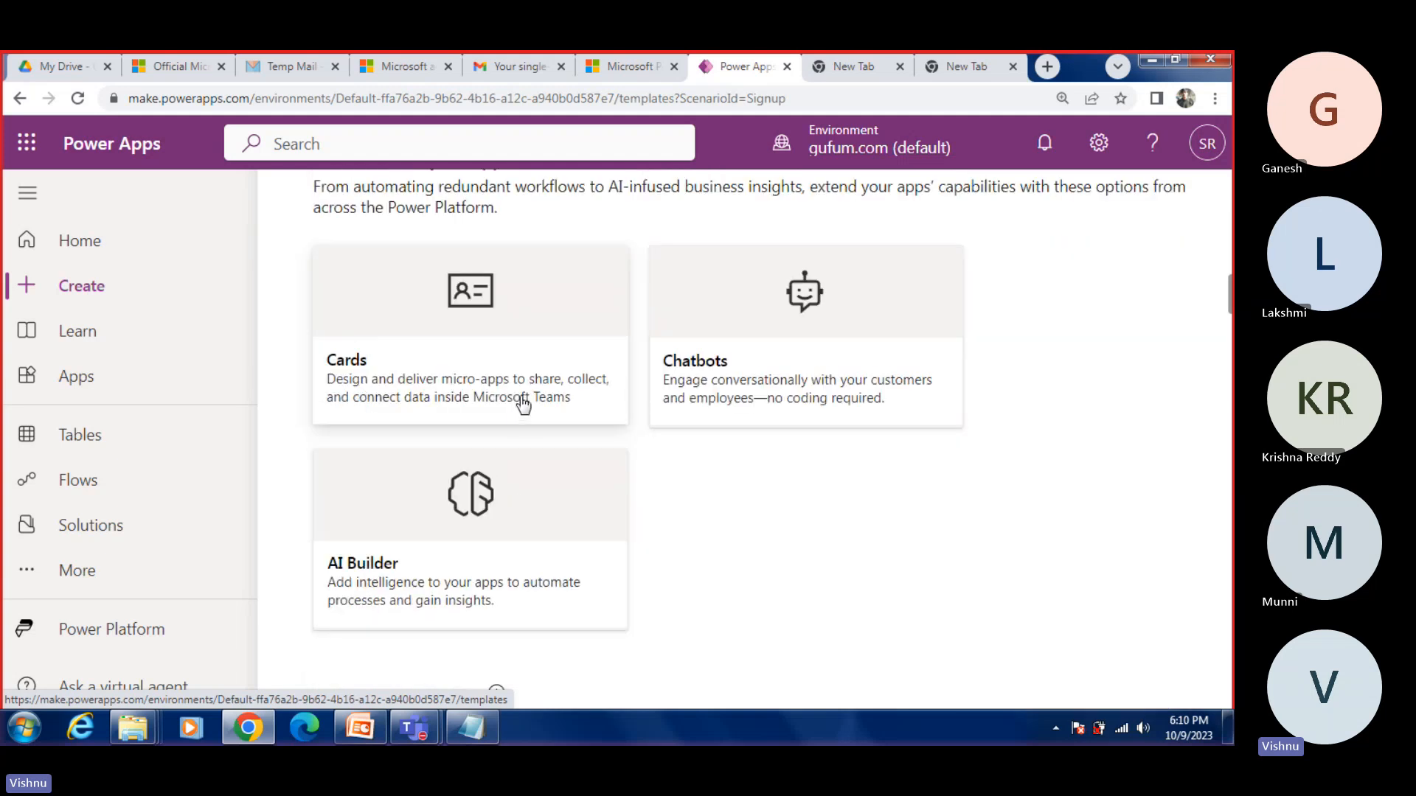
scroll(654, 514, "up", 3)
scroll(656, 501, "up", 3)
scroll(663, 493, "down", 2)
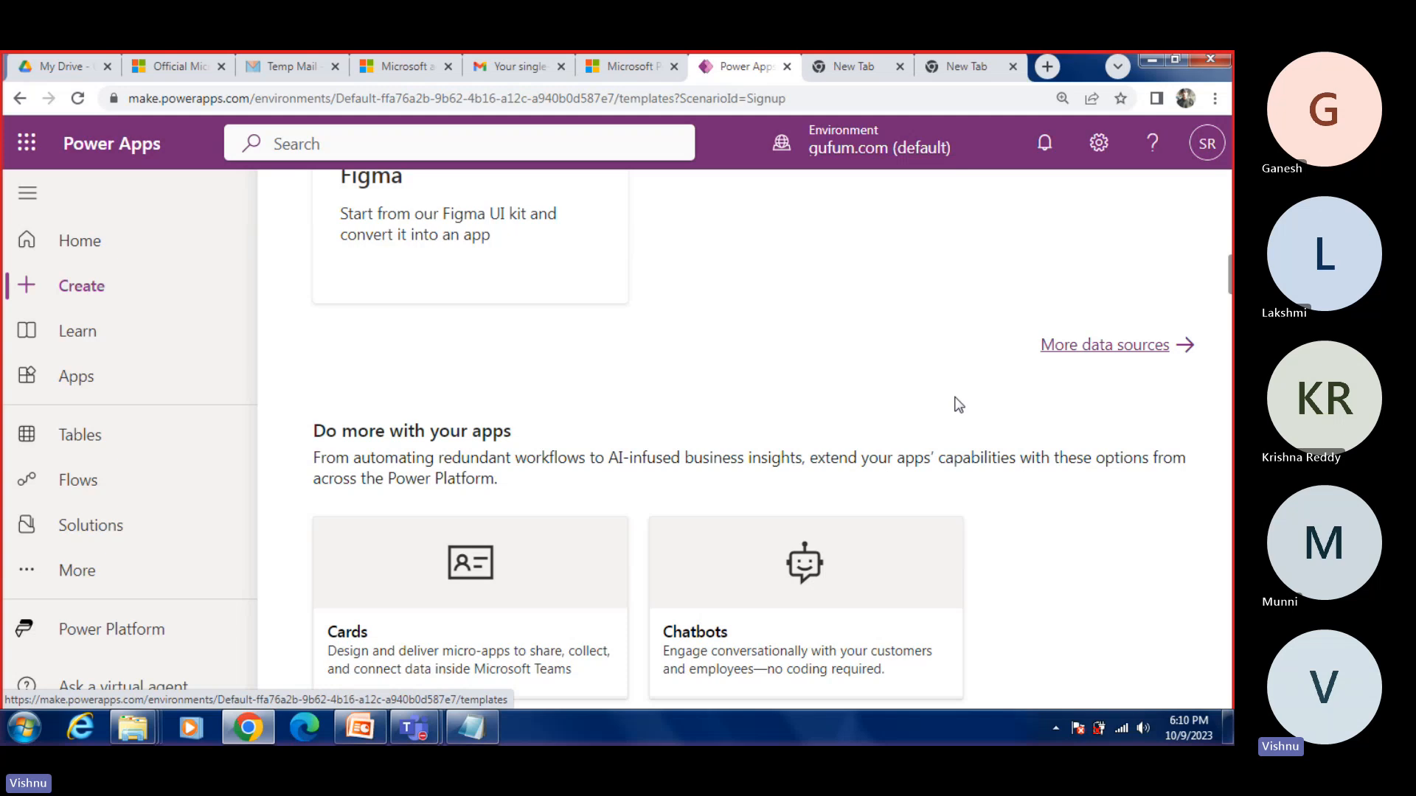
Step: Open the additional data sources, start a new connection and browse the connectors offered, from Amazon Redshift to PostgreSQL
left_click(1074, 353)
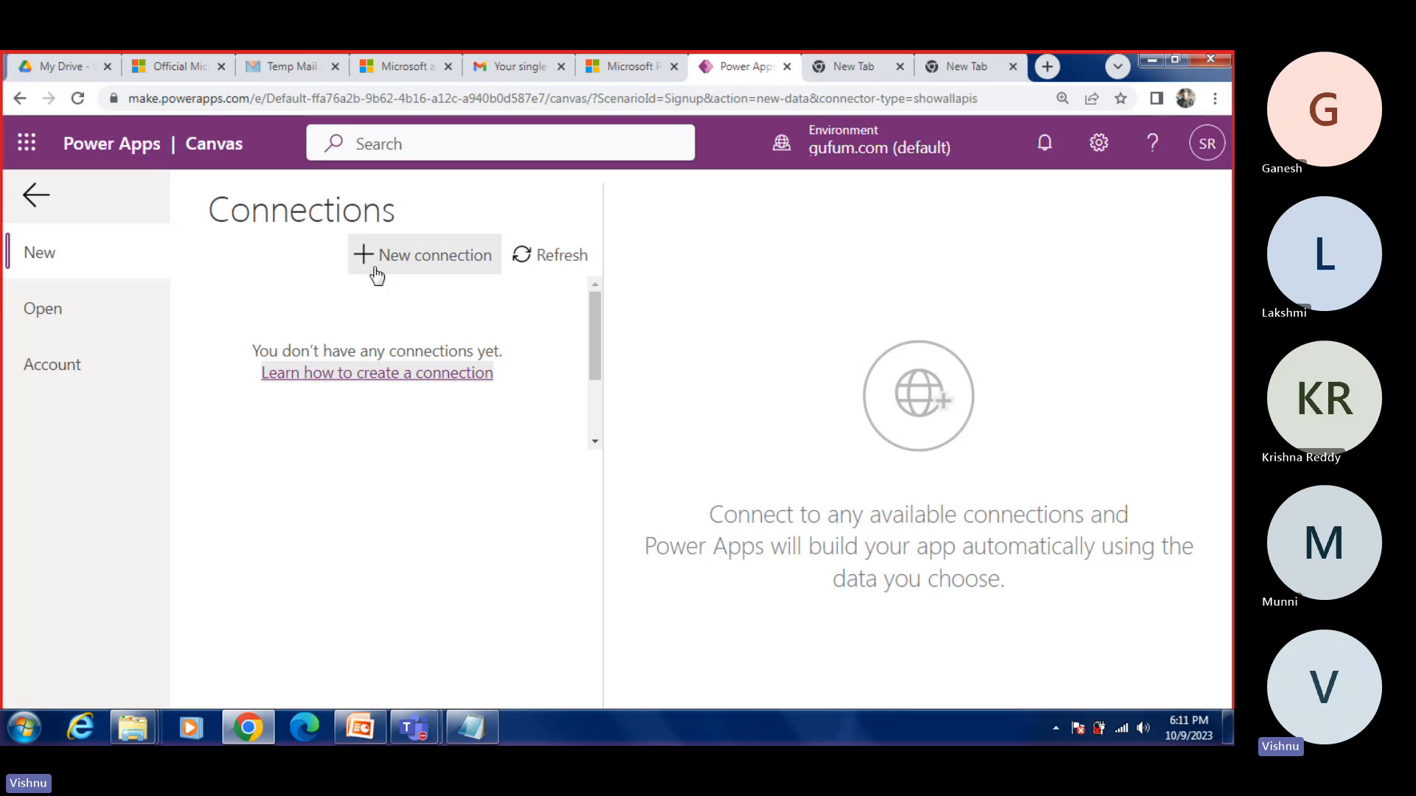
left_click(404, 263)
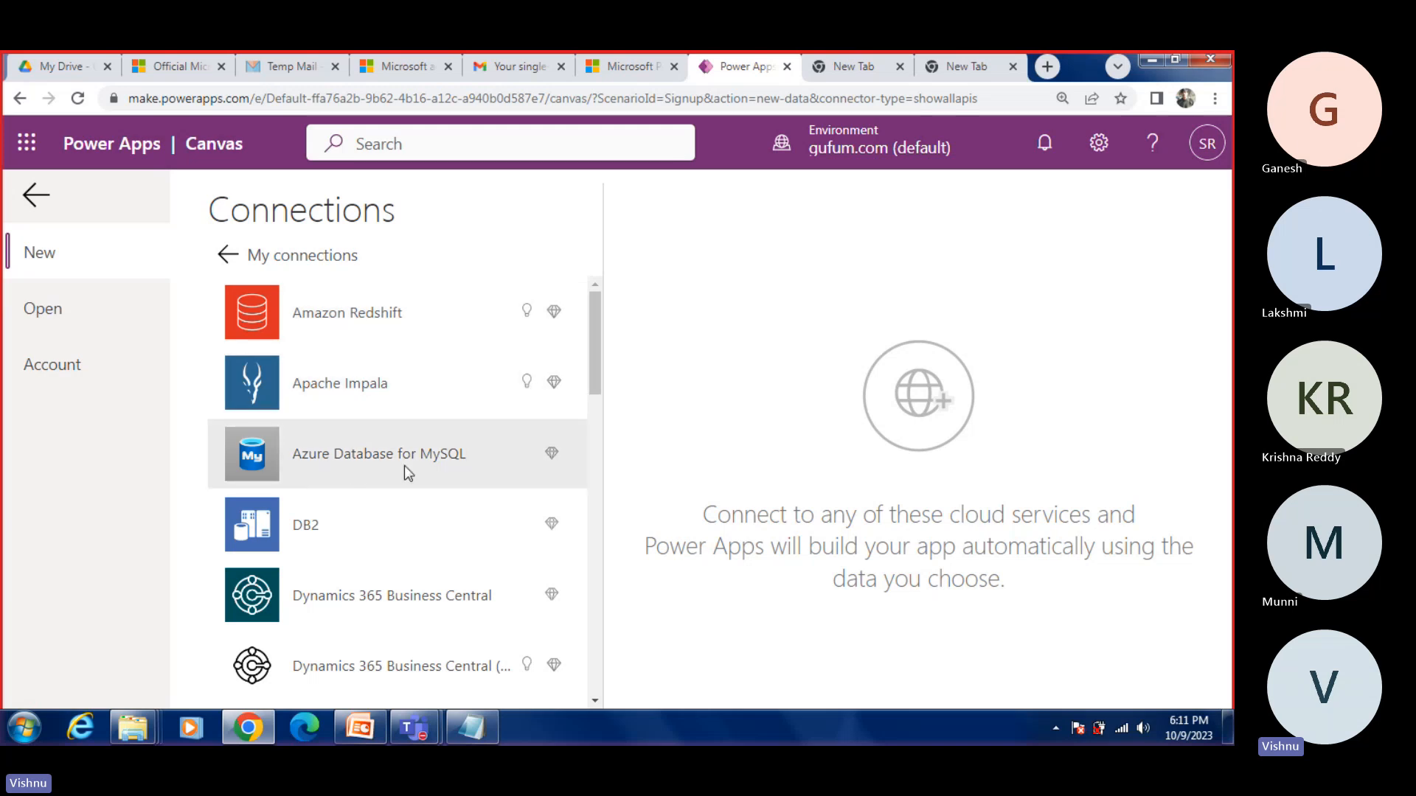
scroll(332, 465, "down", 1)
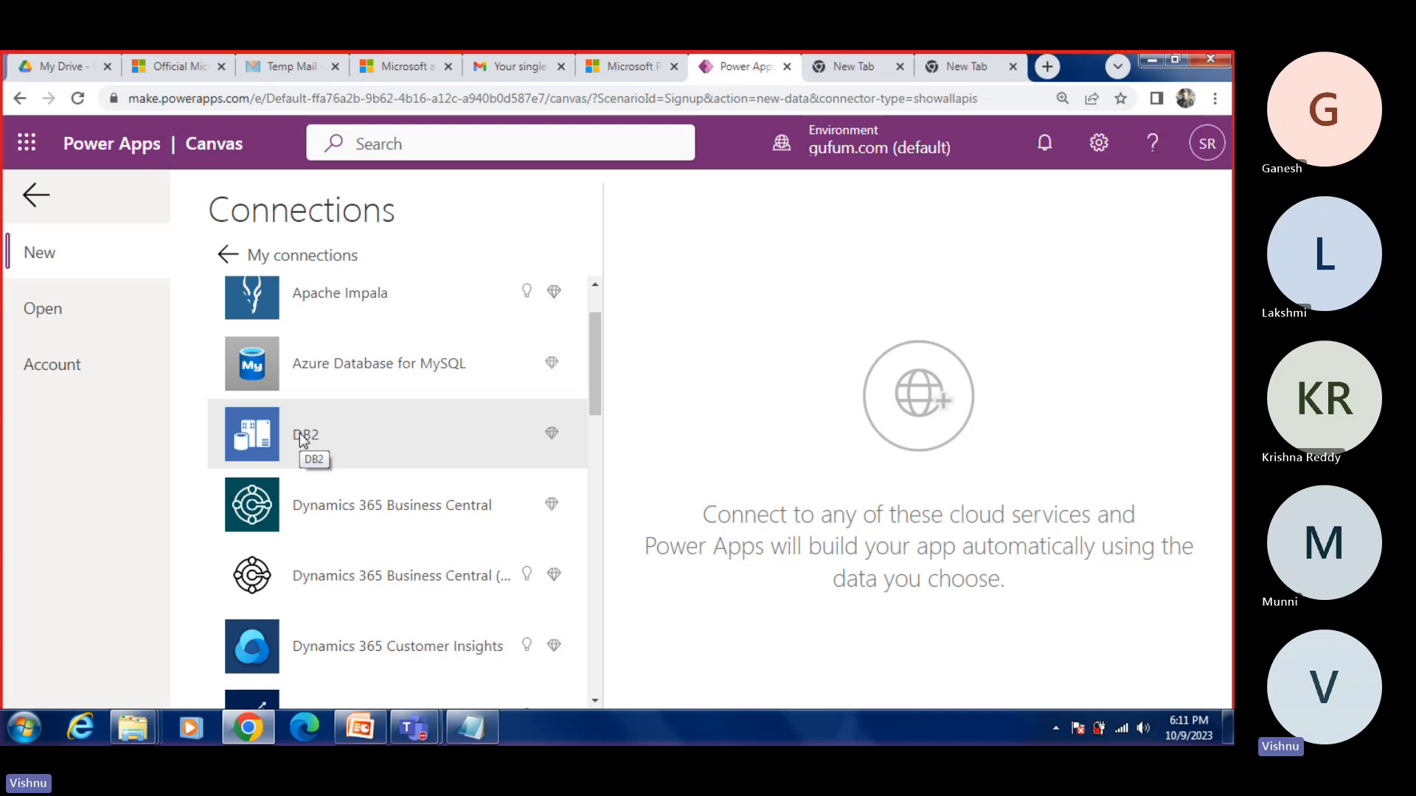
scroll(444, 502, "down", 3)
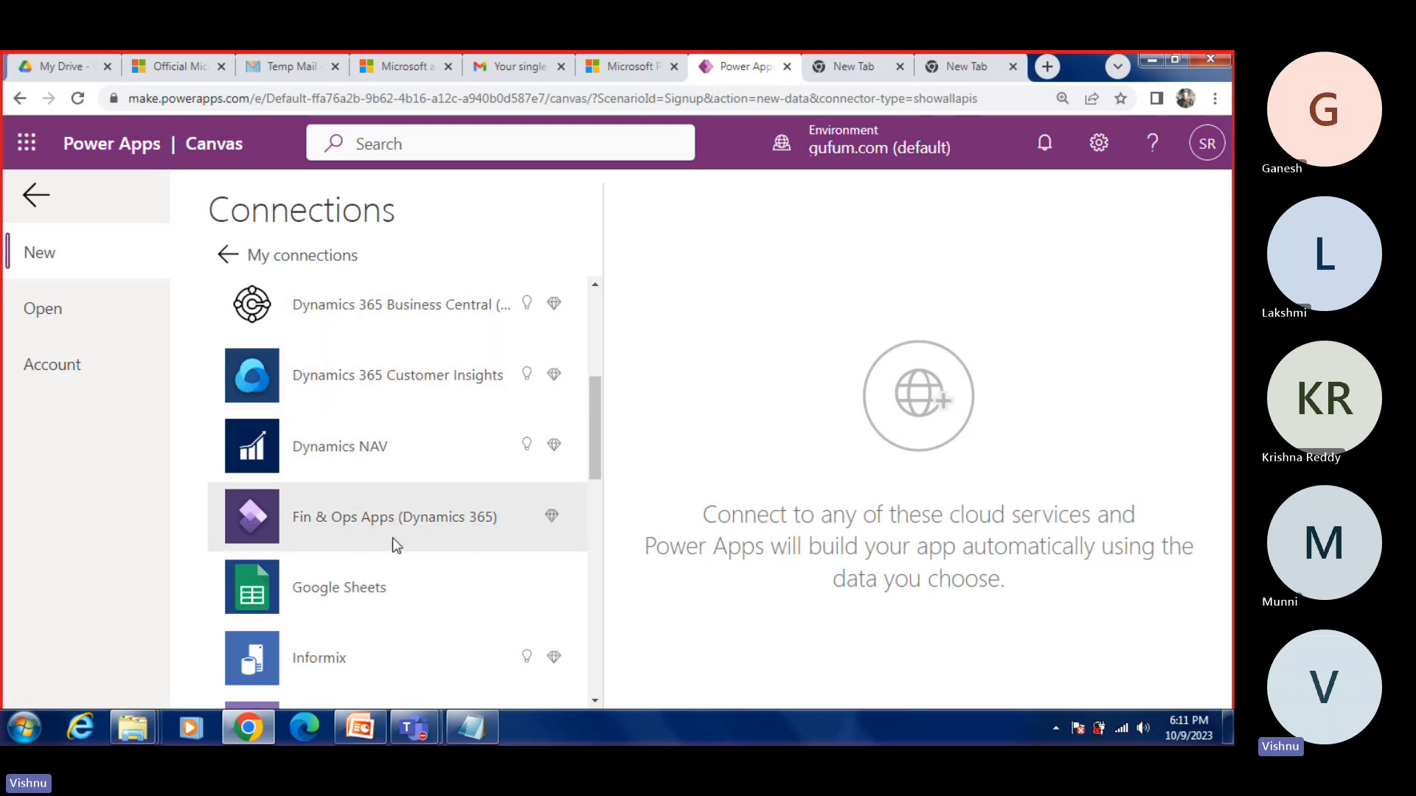
scroll(339, 502, "down", 2)
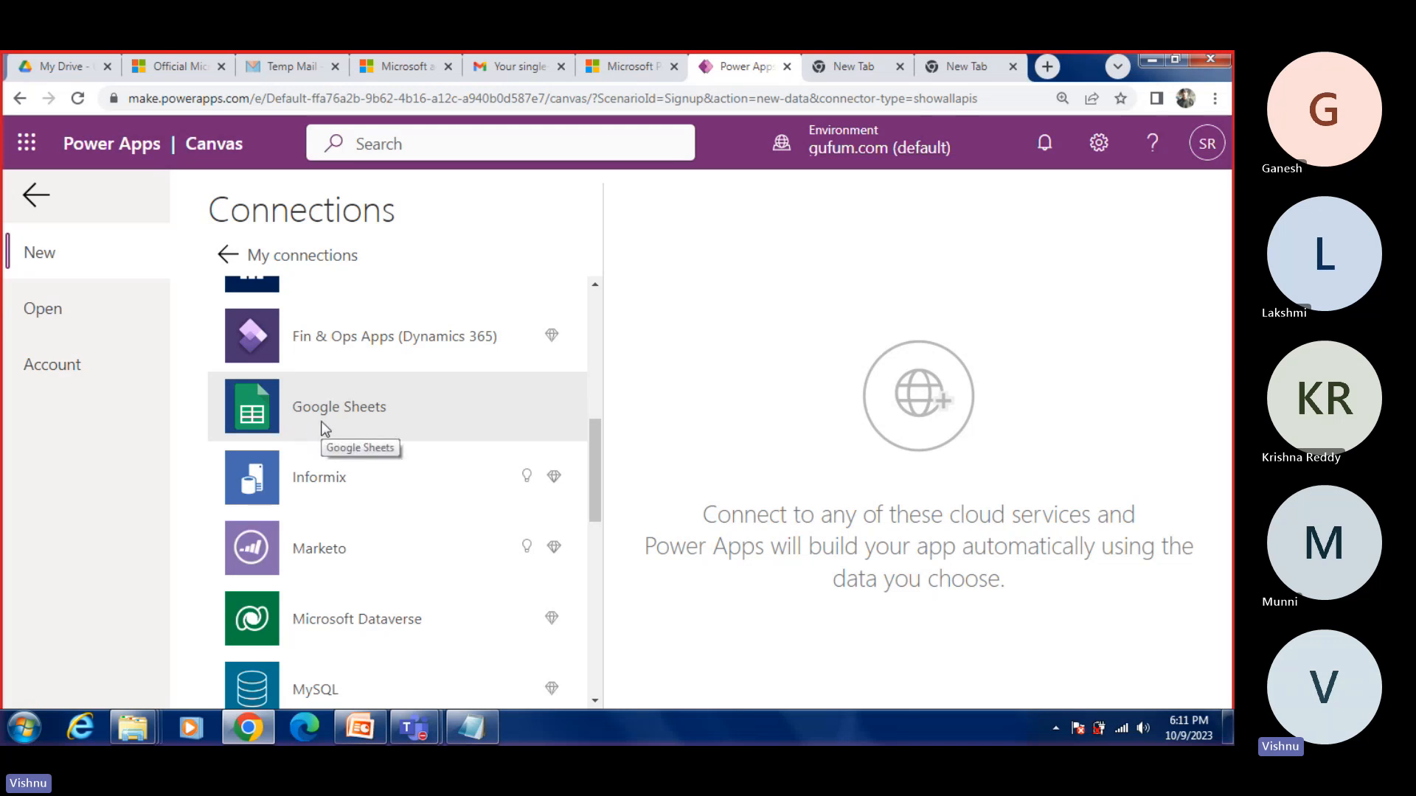
scroll(391, 509, "down", 1)
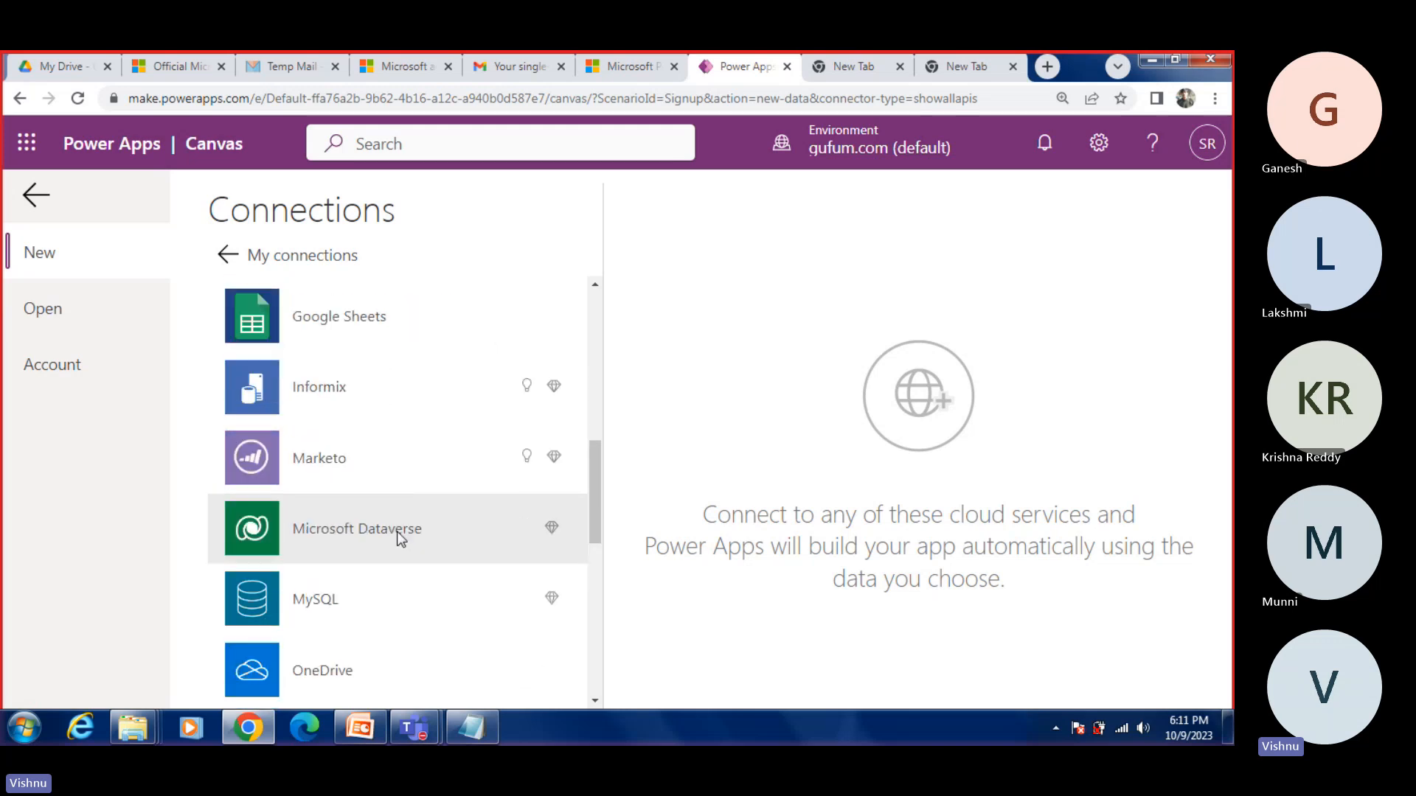
scroll(376, 590, "down", 2)
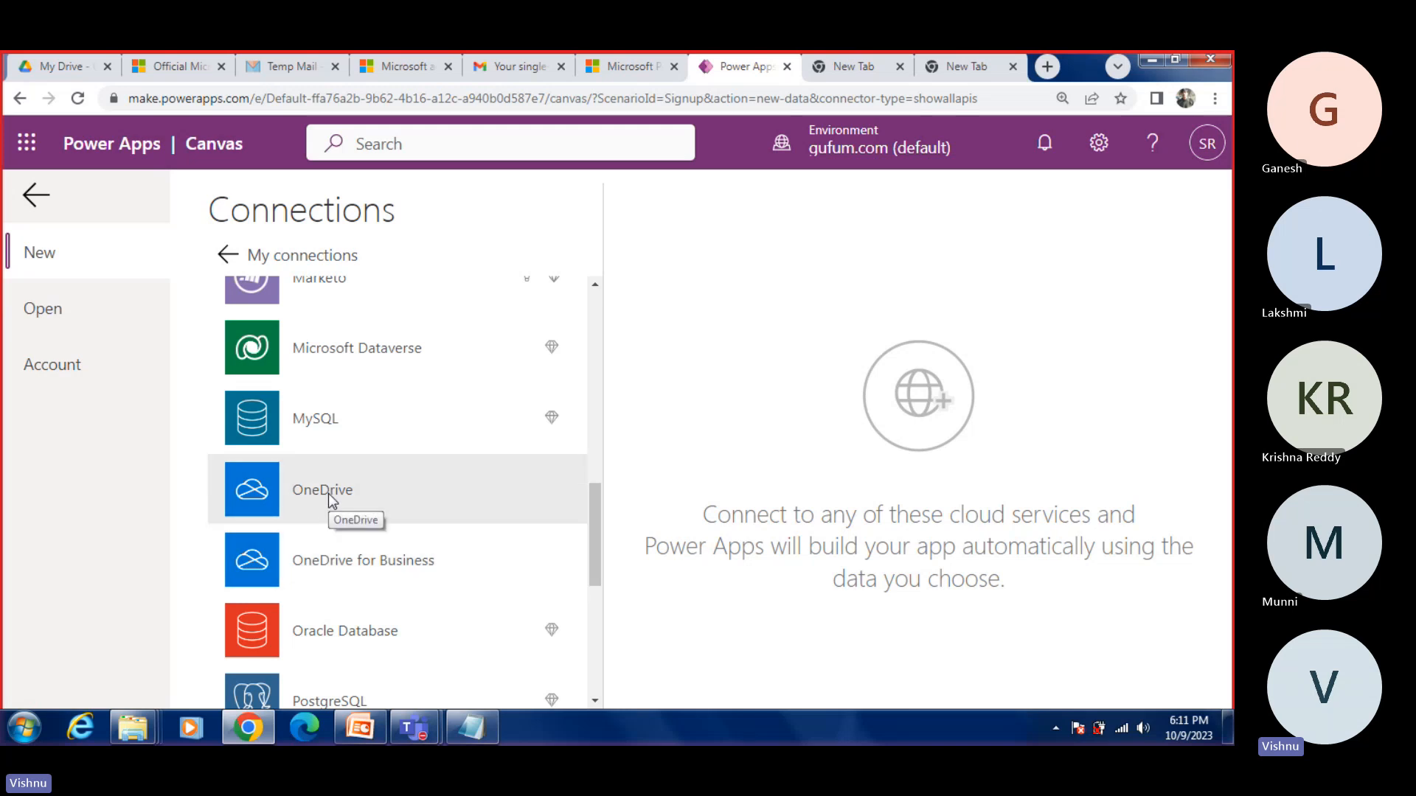
scroll(330, 502, "up", 8)
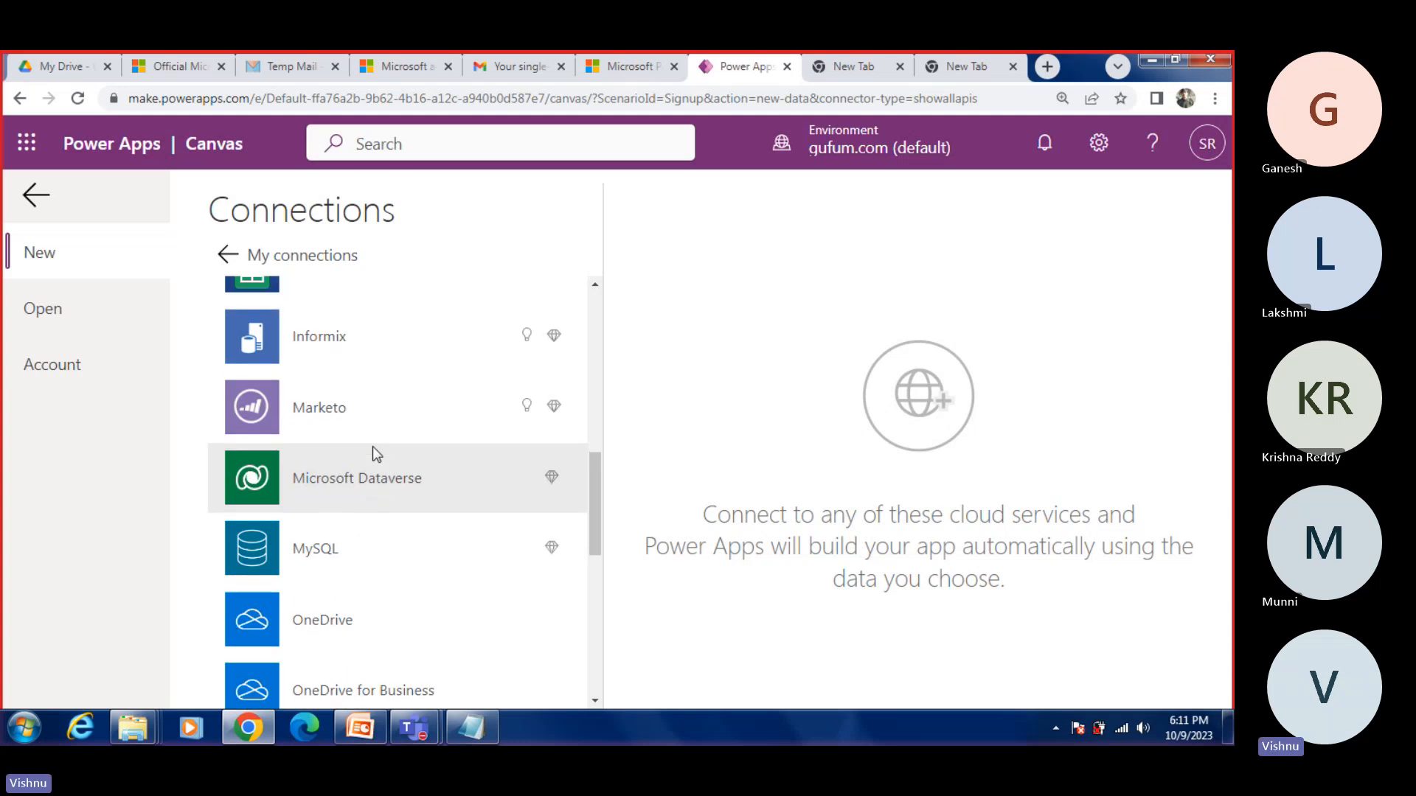
scroll(435, 457, "down", 3)
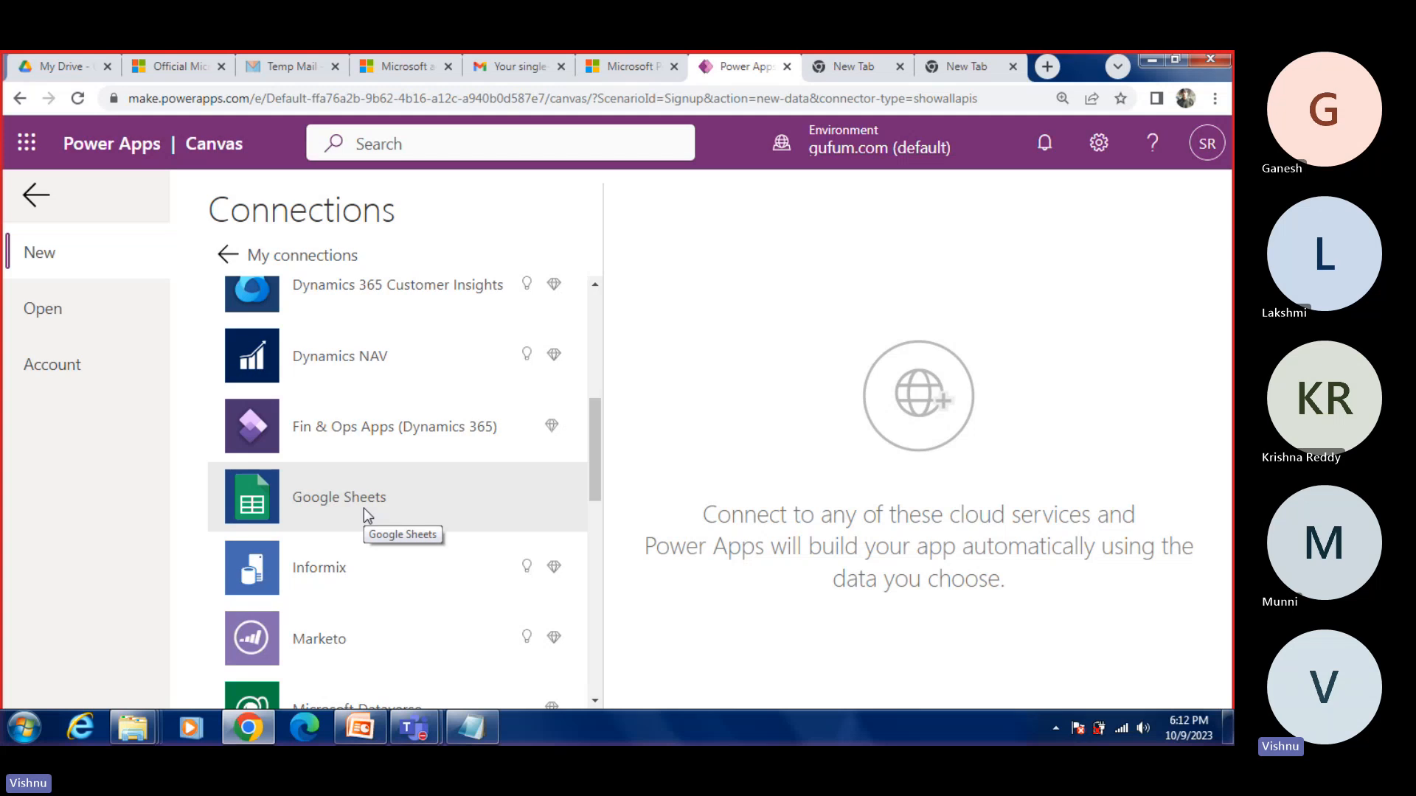
Step: Choose the Google Sheets connector, open its Learn more documentation and look over the connector topics
left_click(344, 502)
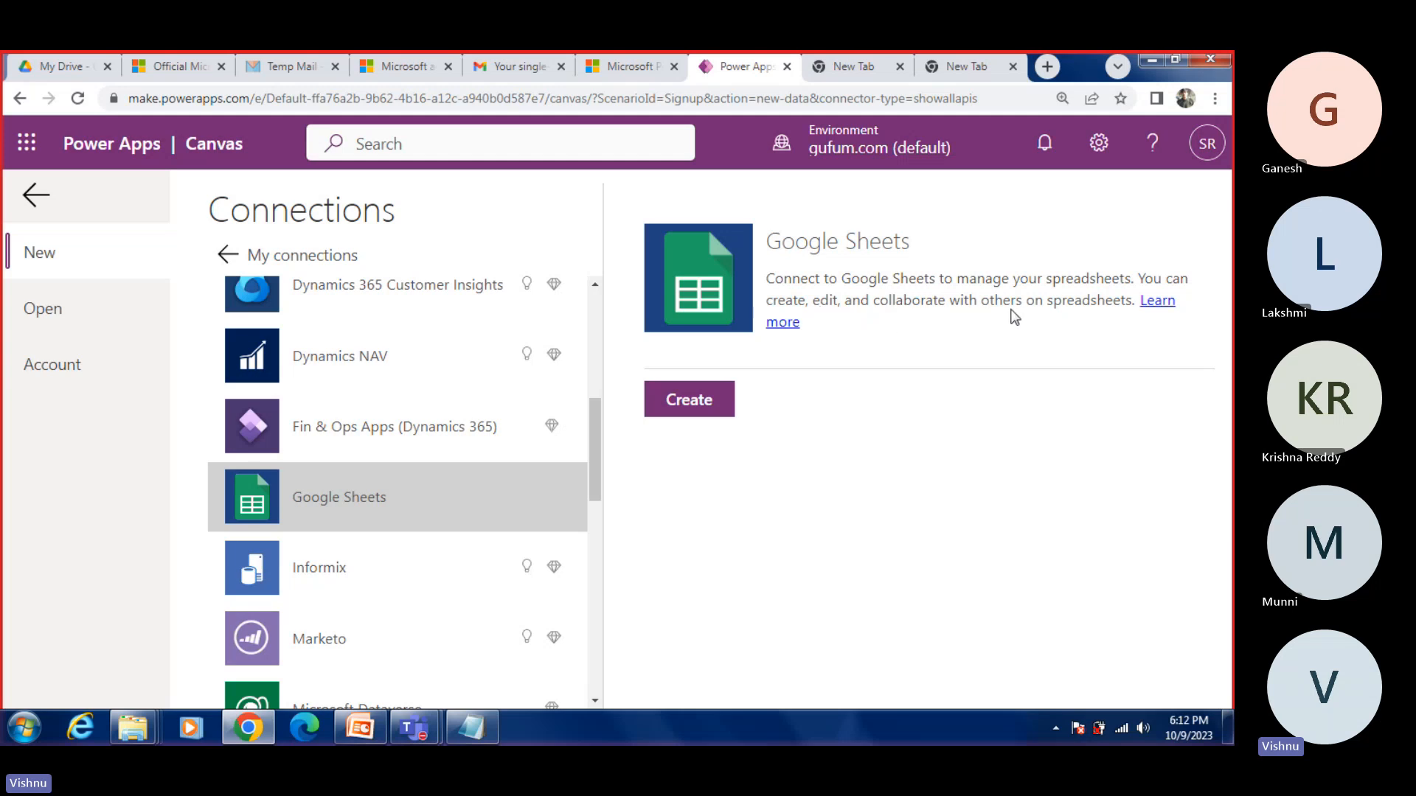
left_click(1157, 301)
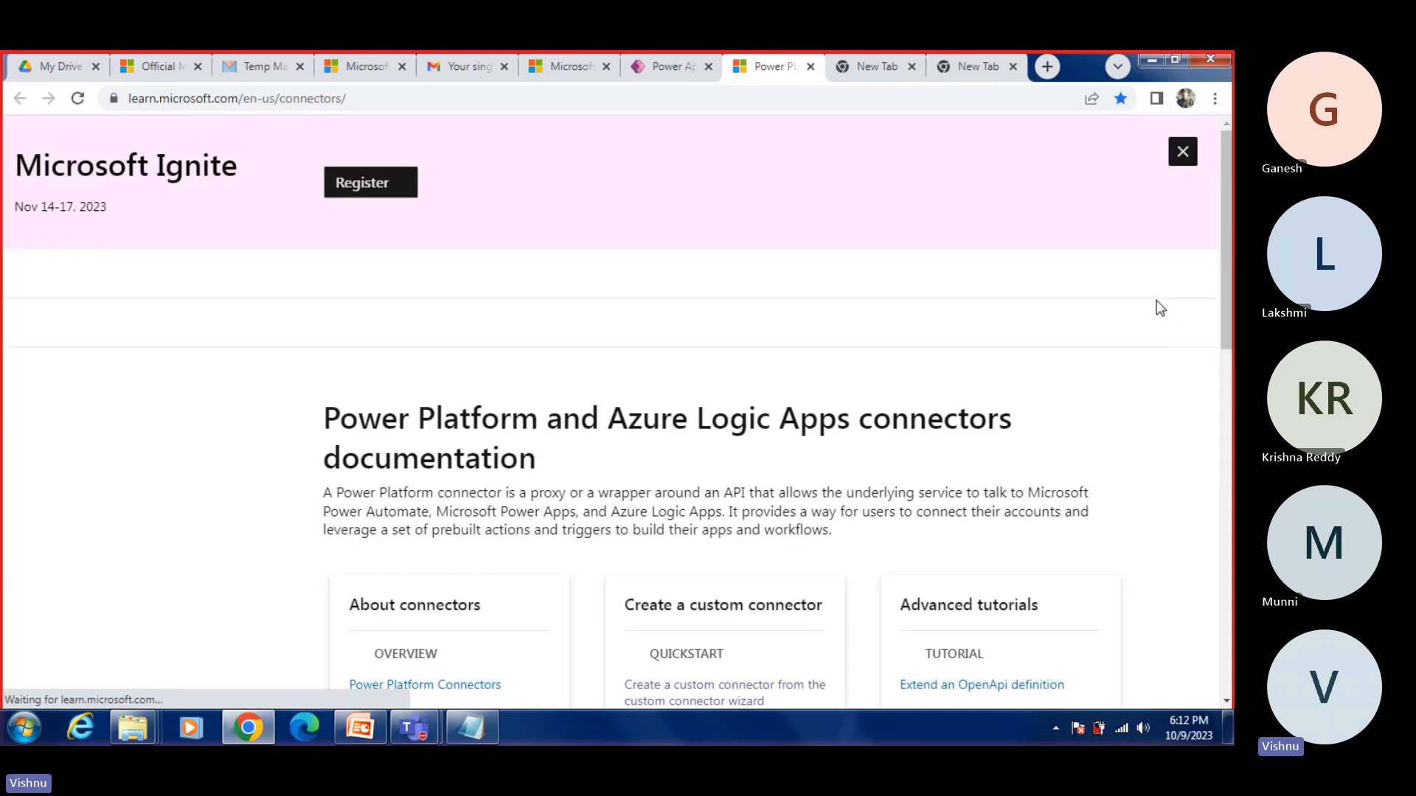
scroll(728, 486, "down", 3)
scroll(728, 487, "down", 3)
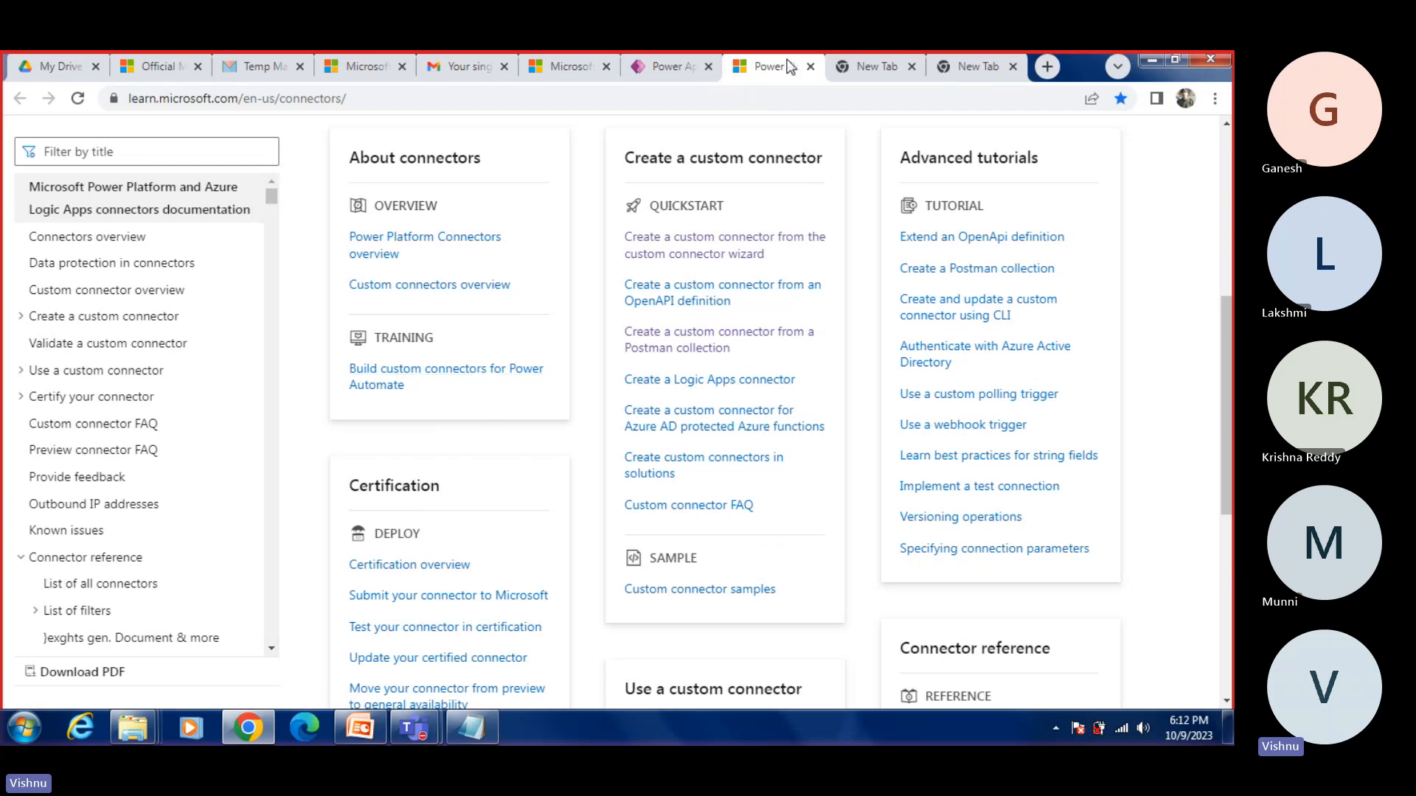
Step: Close the two empty browser tabs and read the Power Platform Connectors overview from its connector components section to the end
left_click(912, 67)
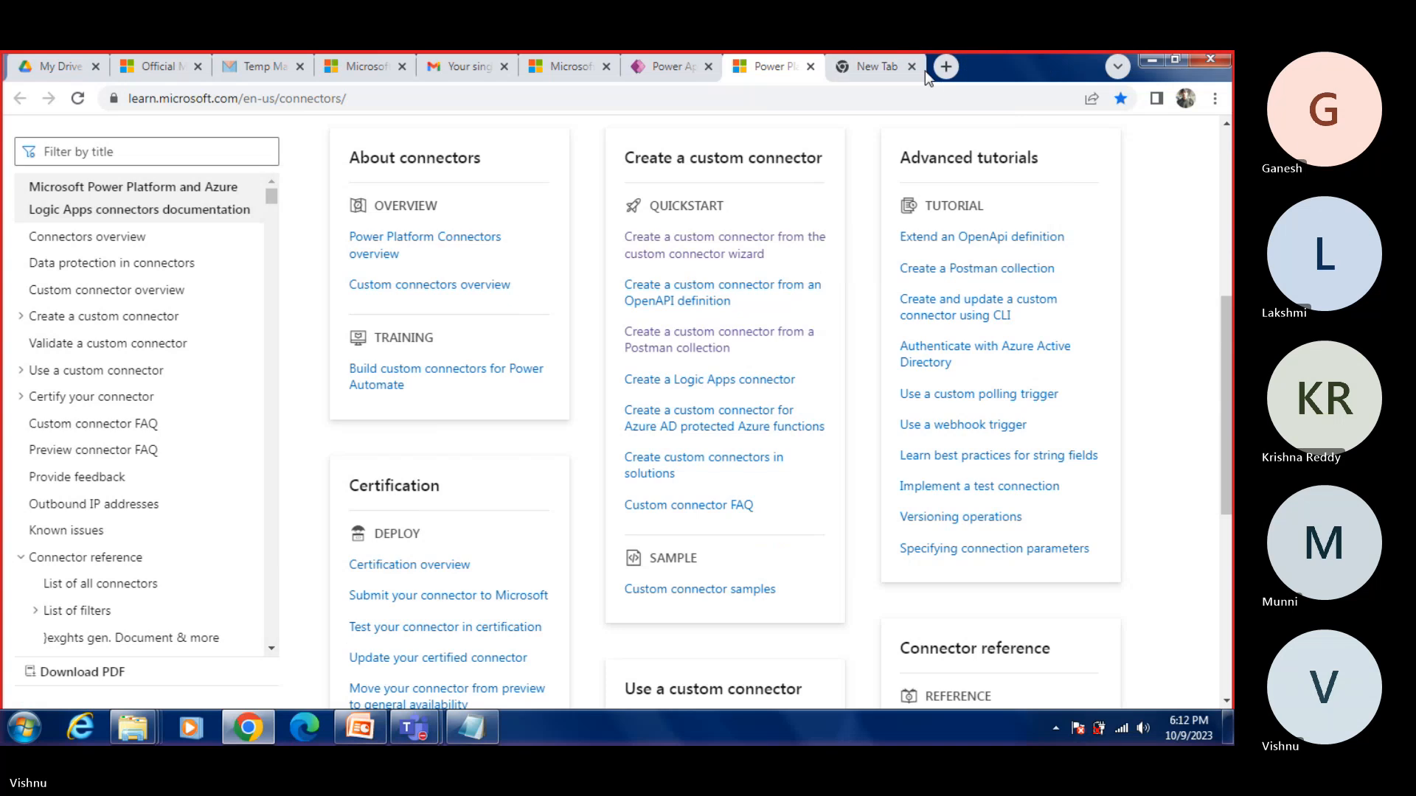
left_click(912, 67)
left_click(422, 242)
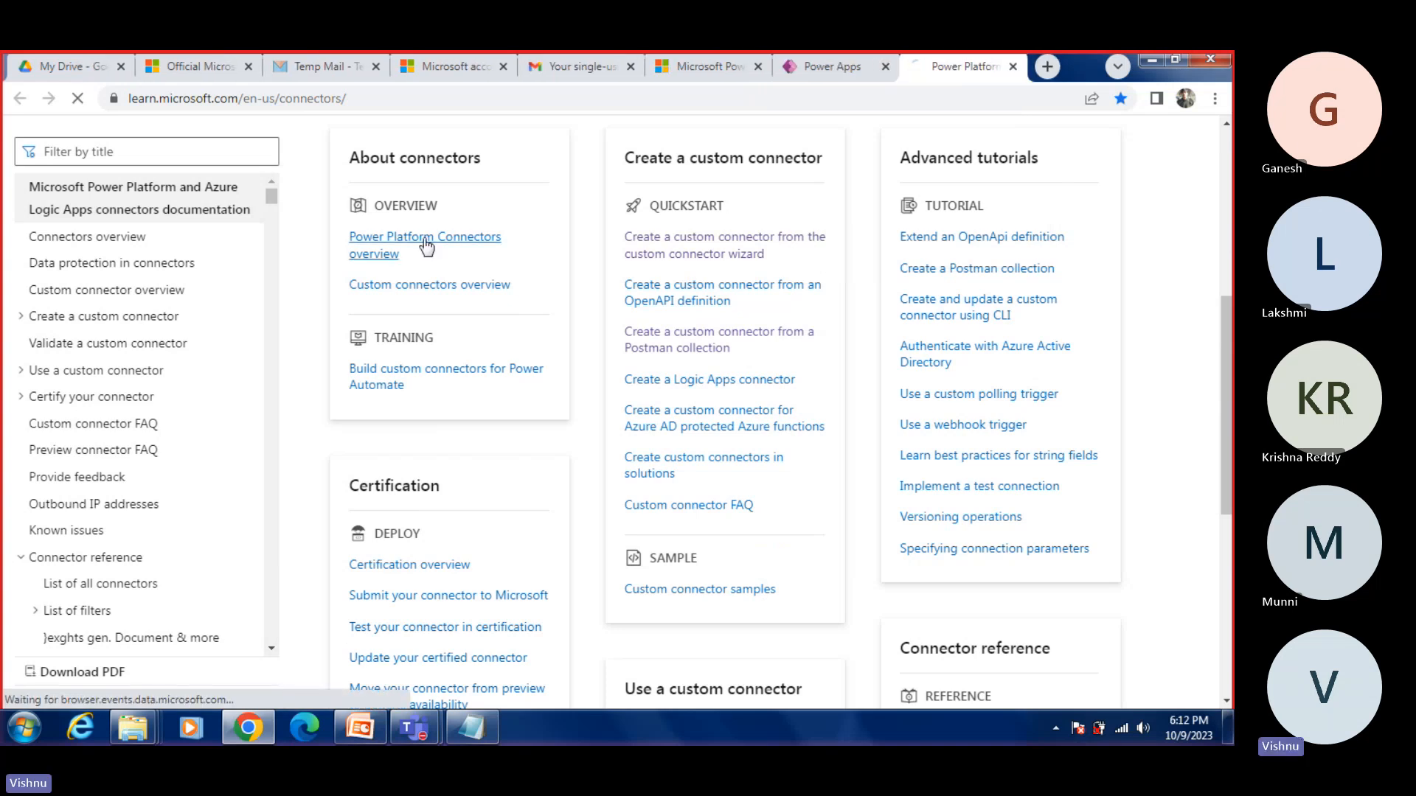
scroll(556, 431, "down", 5)
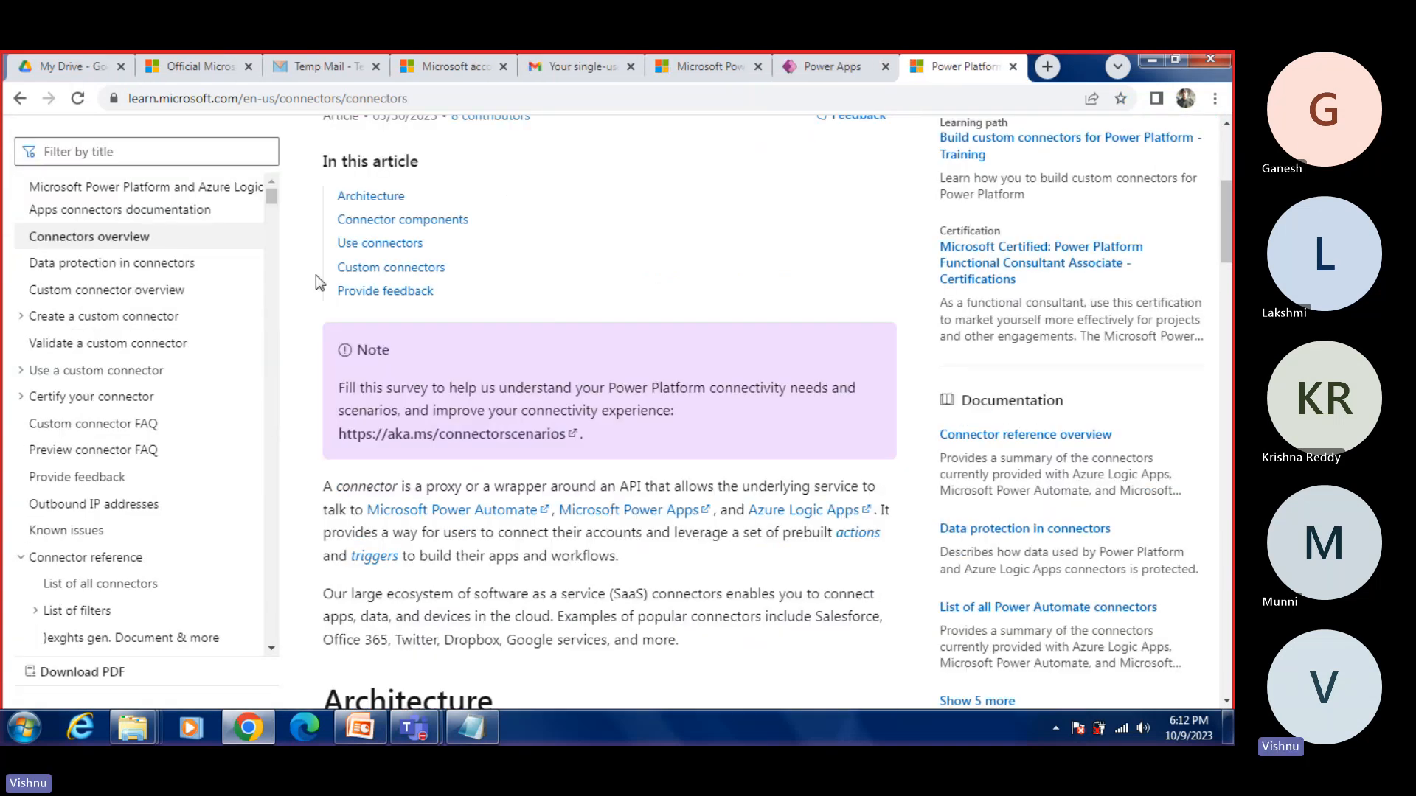
left_click(400, 233)
scroll(474, 316, "down", 15)
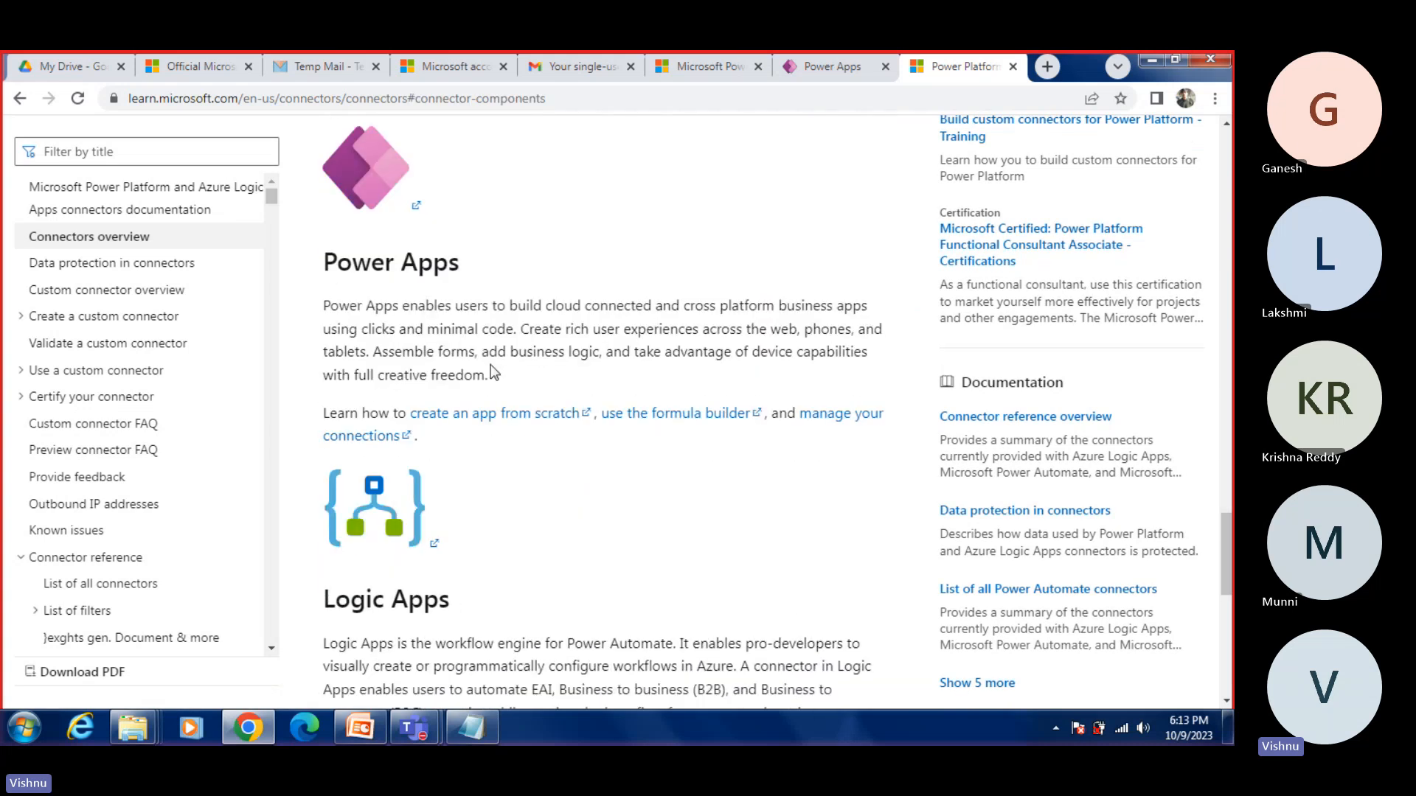
scroll(494, 372, "down", 10)
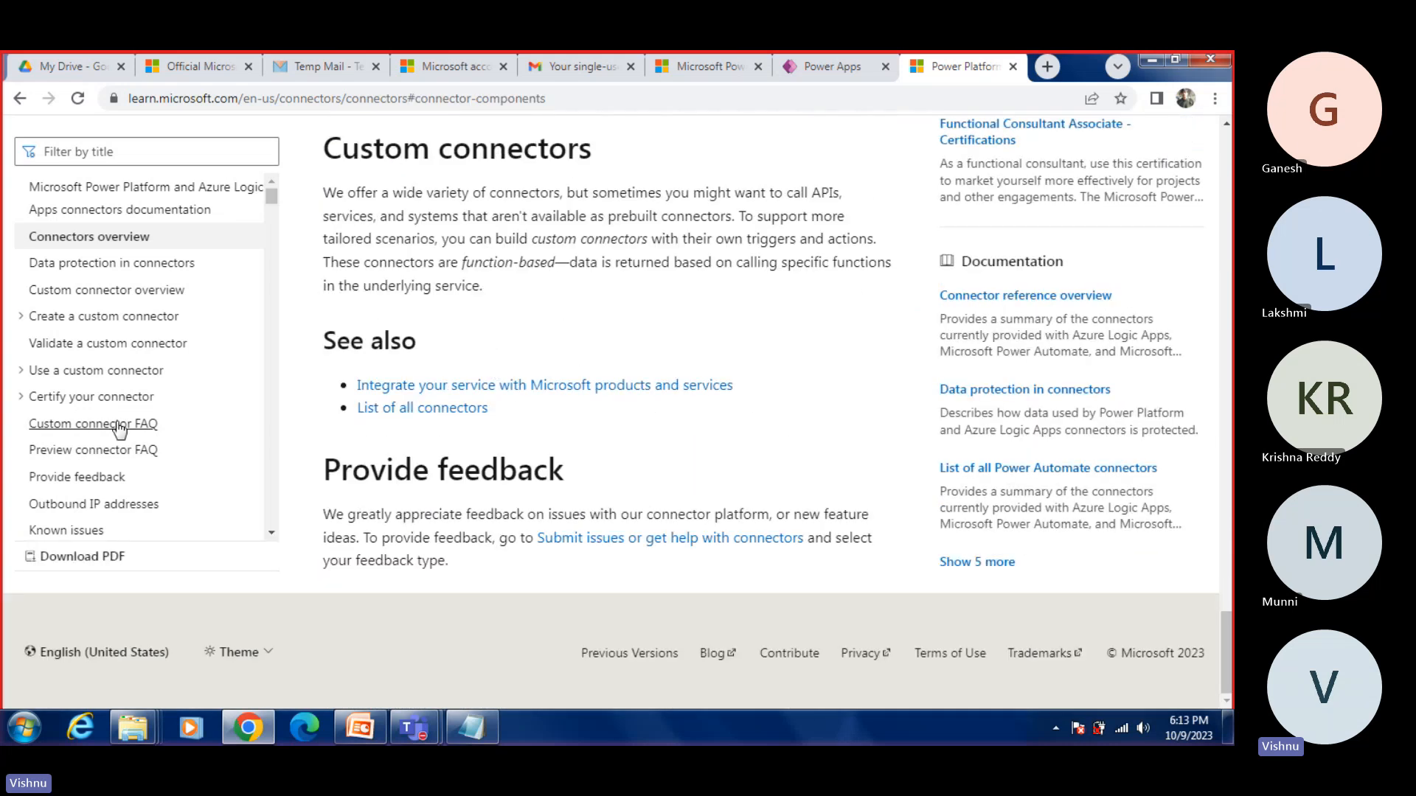
Step: Browse the alphabetical connector reference list in the documentation's table of contents
scroll(119, 427, "down", 10)
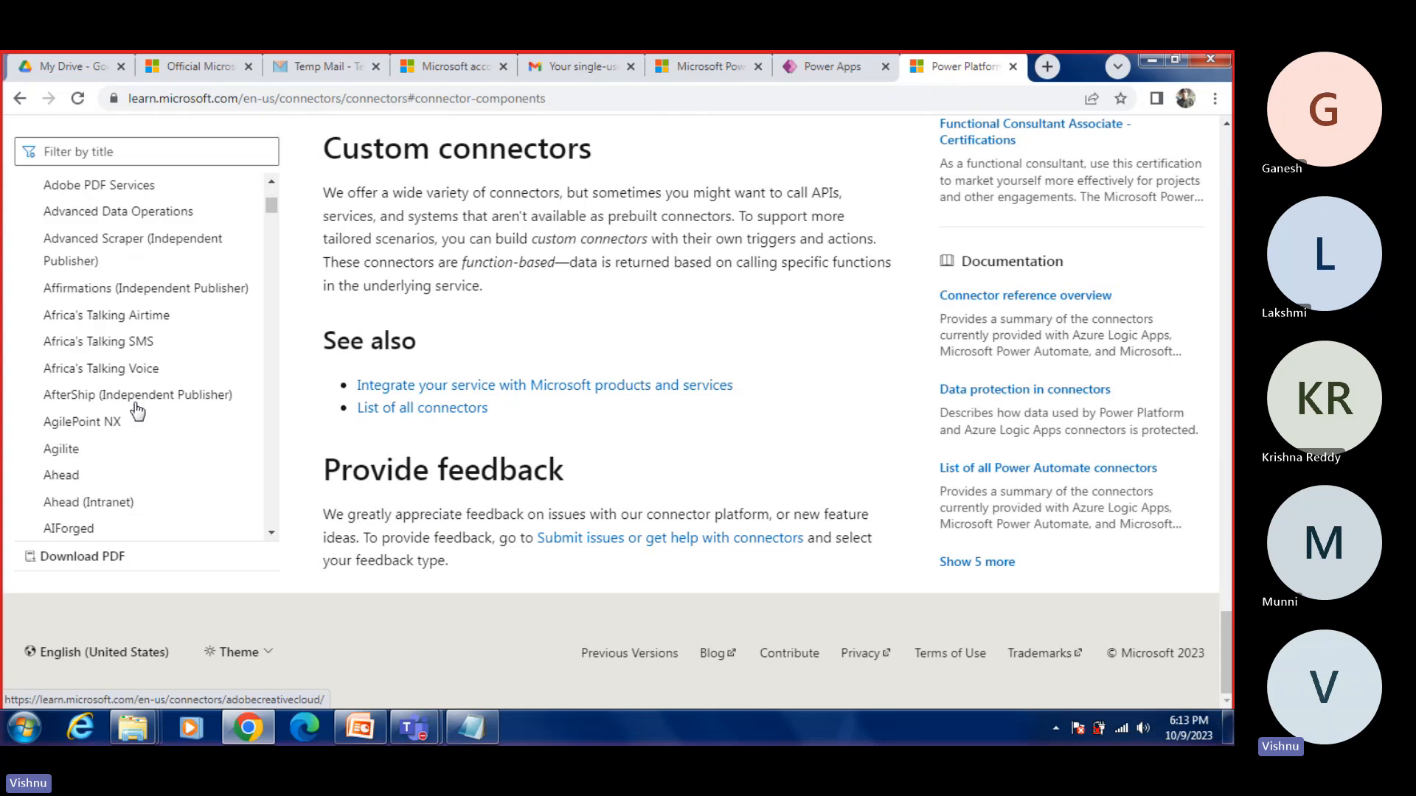
scroll(137, 411, "down", 10)
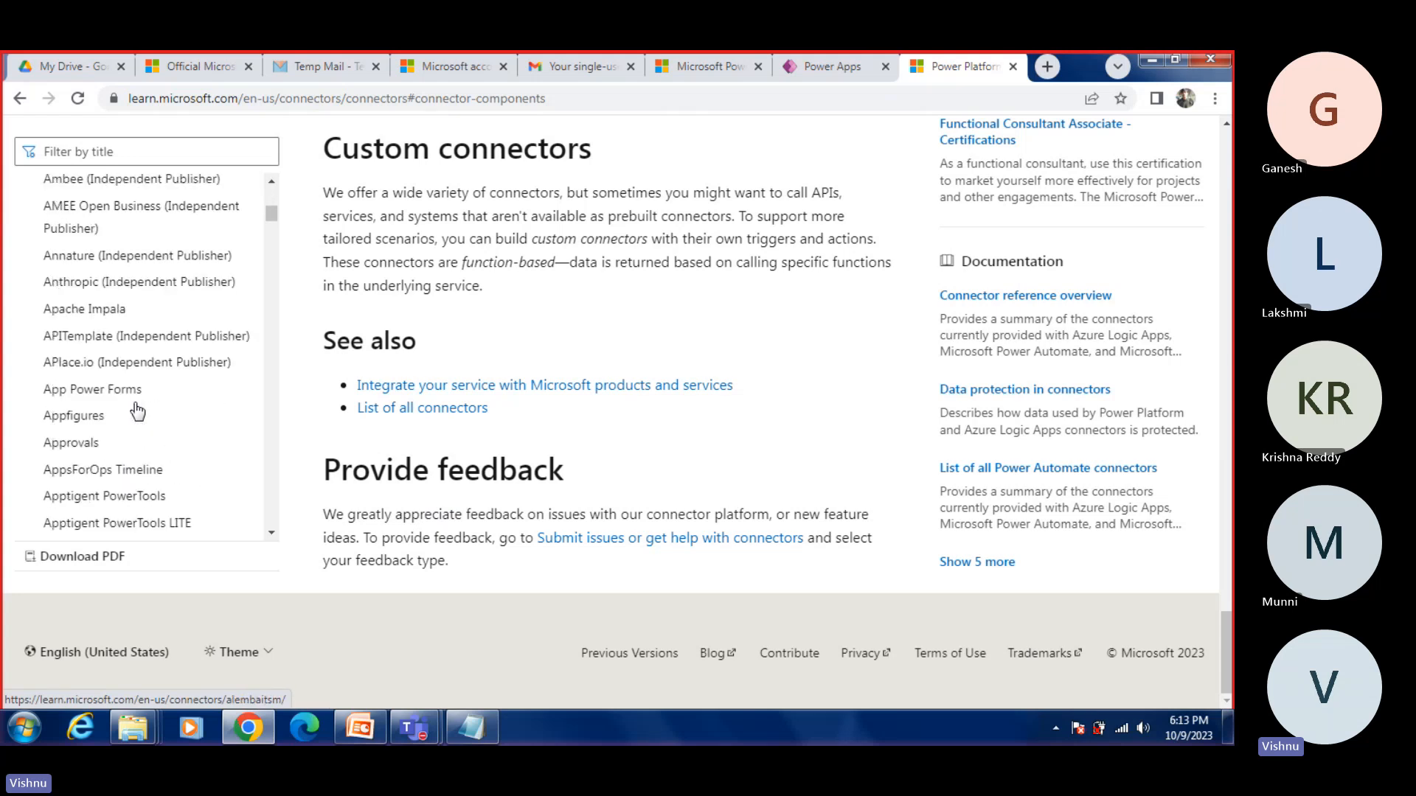
scroll(137, 413, "down", 15)
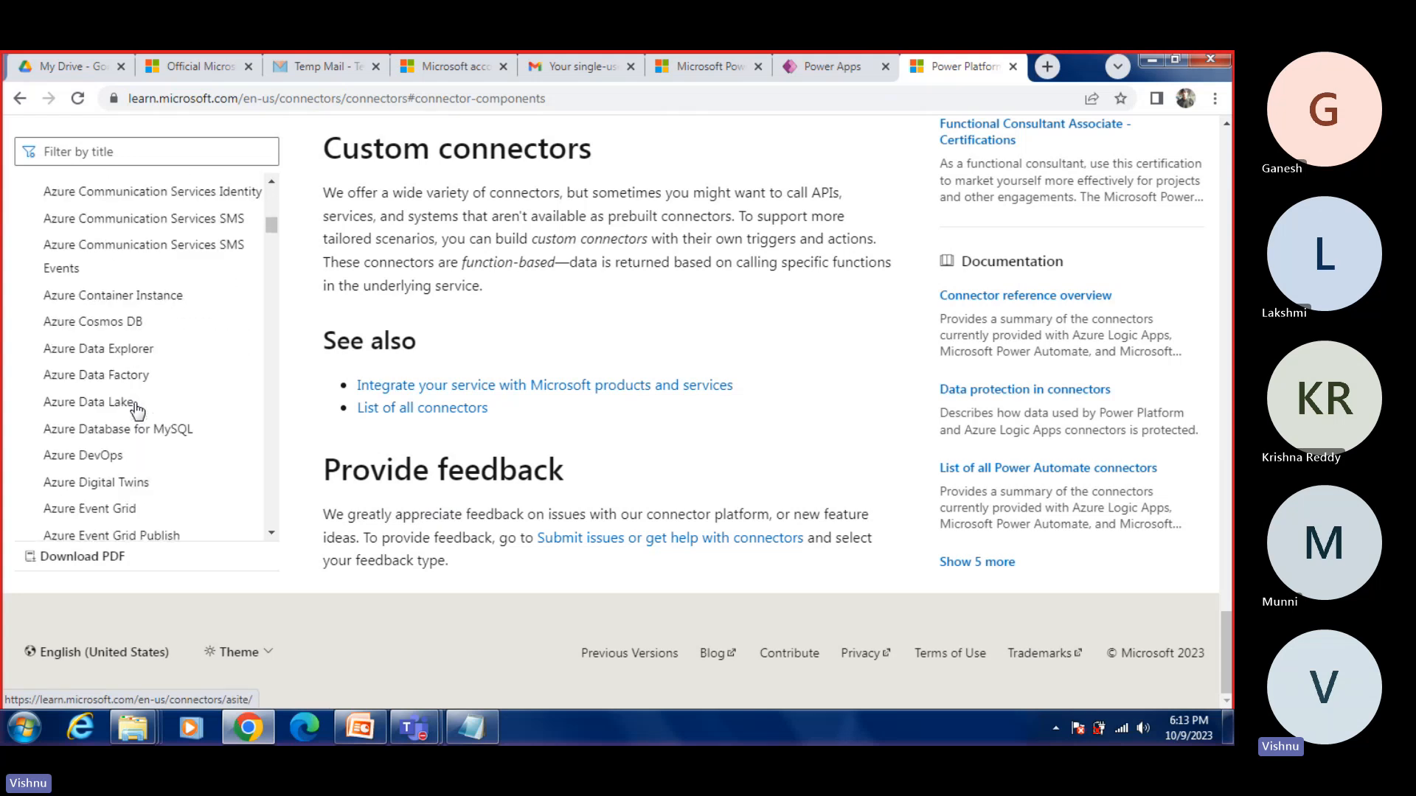
scroll(138, 419, "down", 3)
Step: Filter the connector documentation by "google" and open the Google Sheets reference to view its supported products and regions
left_click(122, 152)
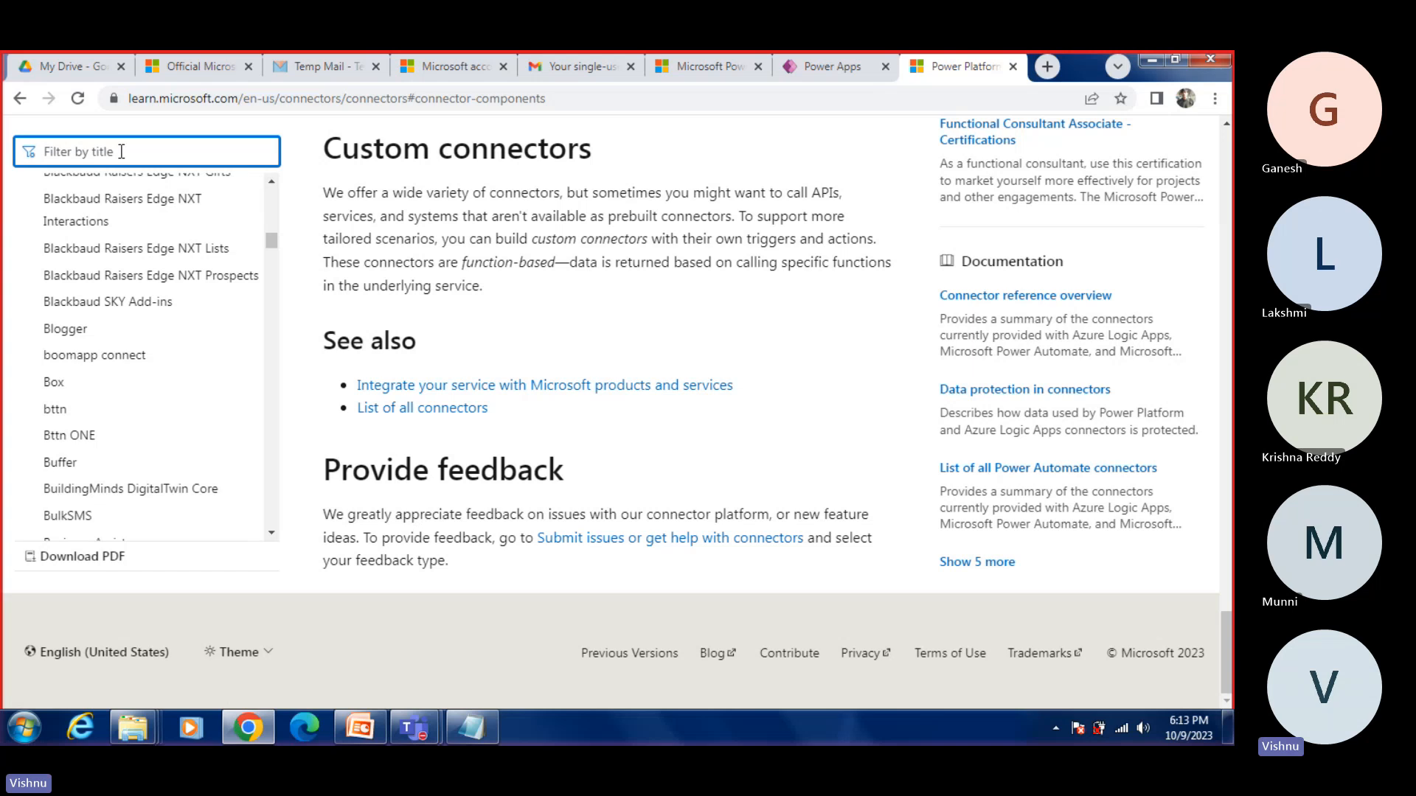
type("google")
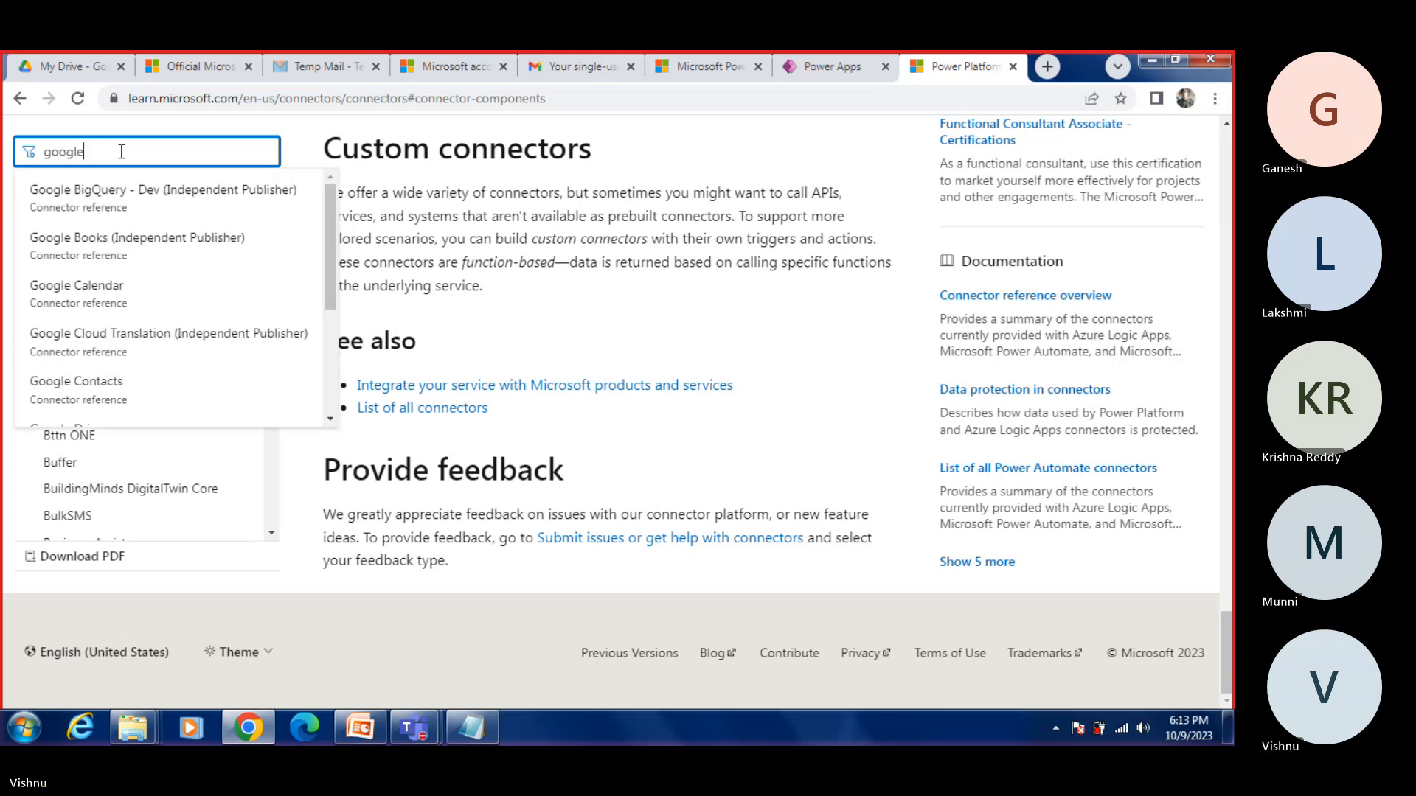
scroll(168, 357, "down", 3)
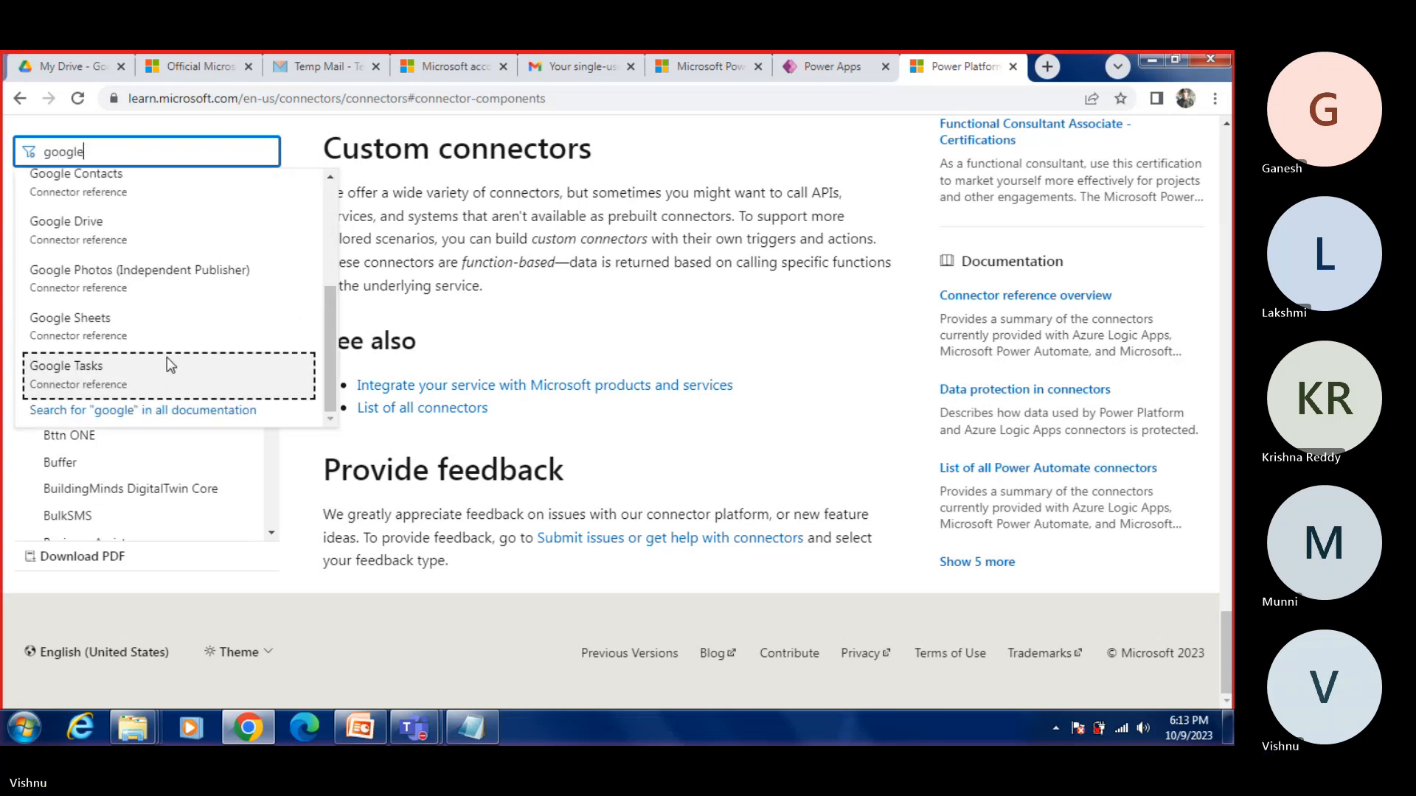
left_click(80, 333)
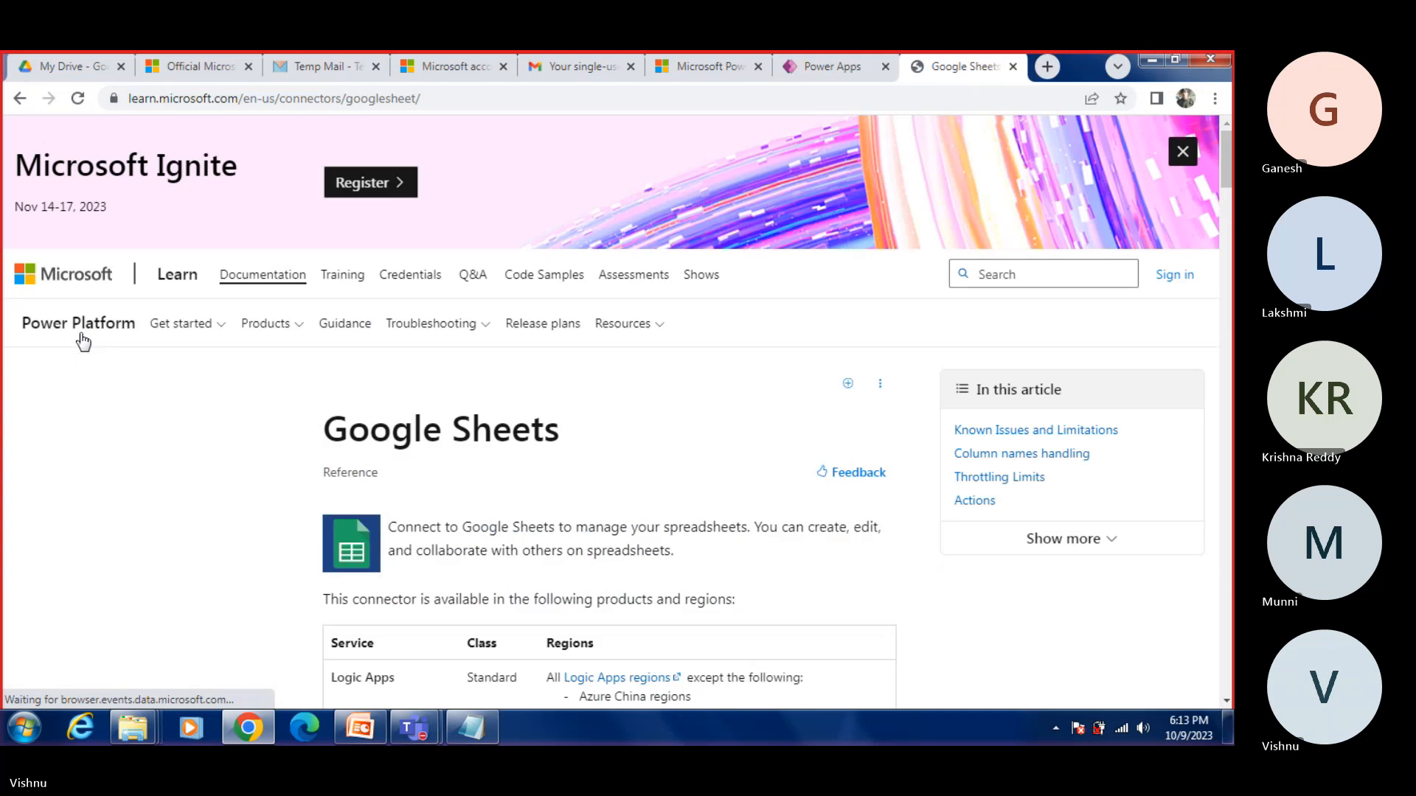
scroll(572, 395, "down", 4)
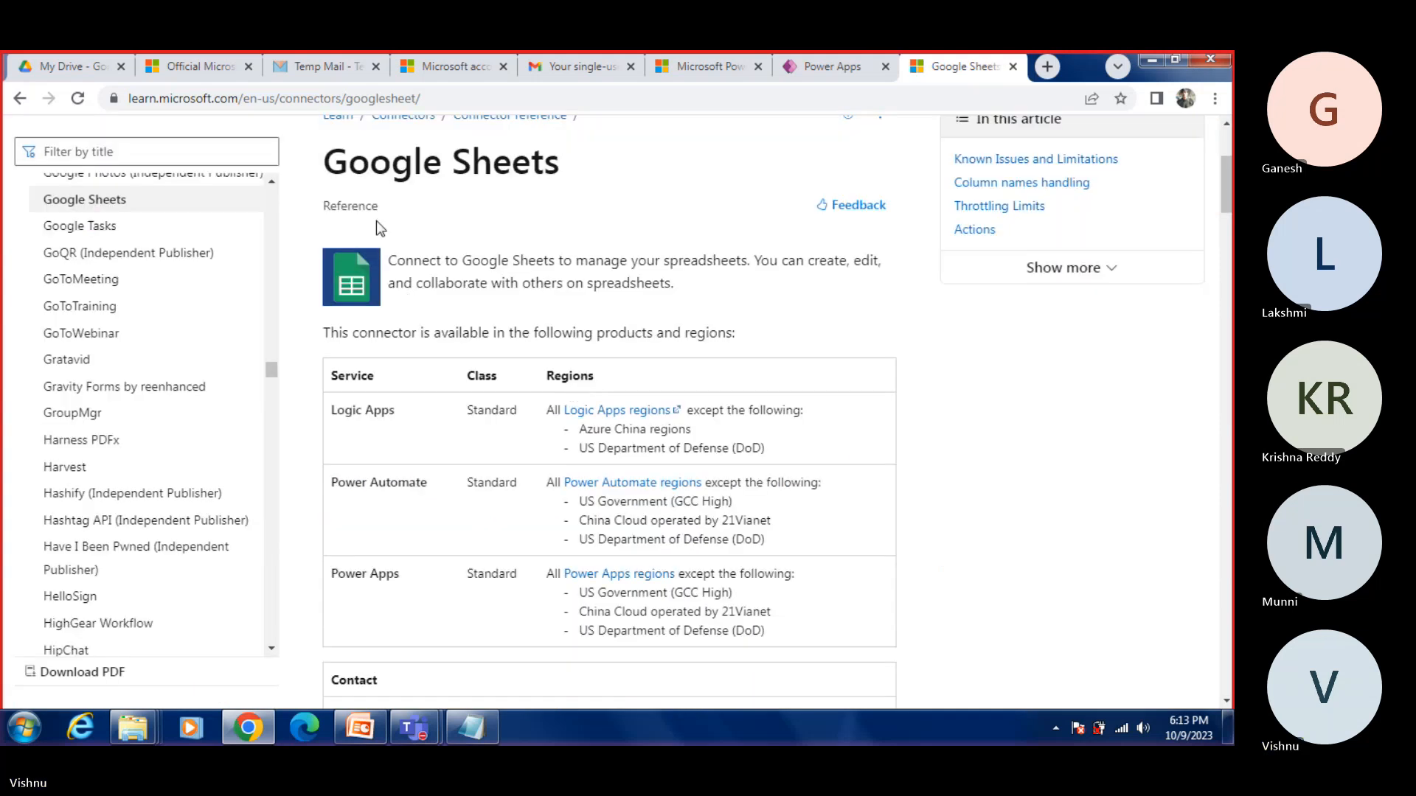
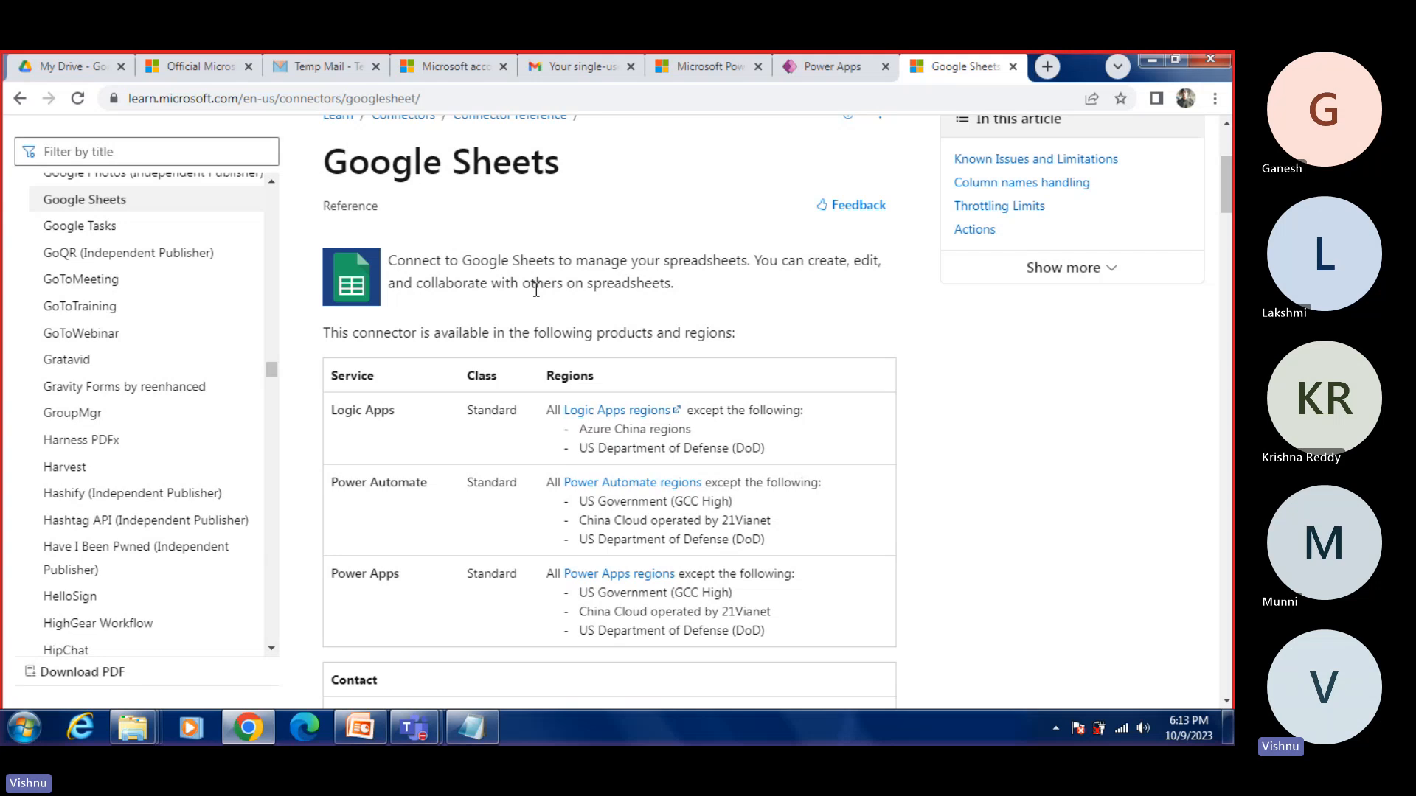
Step: Read the Google Sheets connector's description, supported products and regions, contact links and connector metadata
left_click_drag(414, 285, 696, 285)
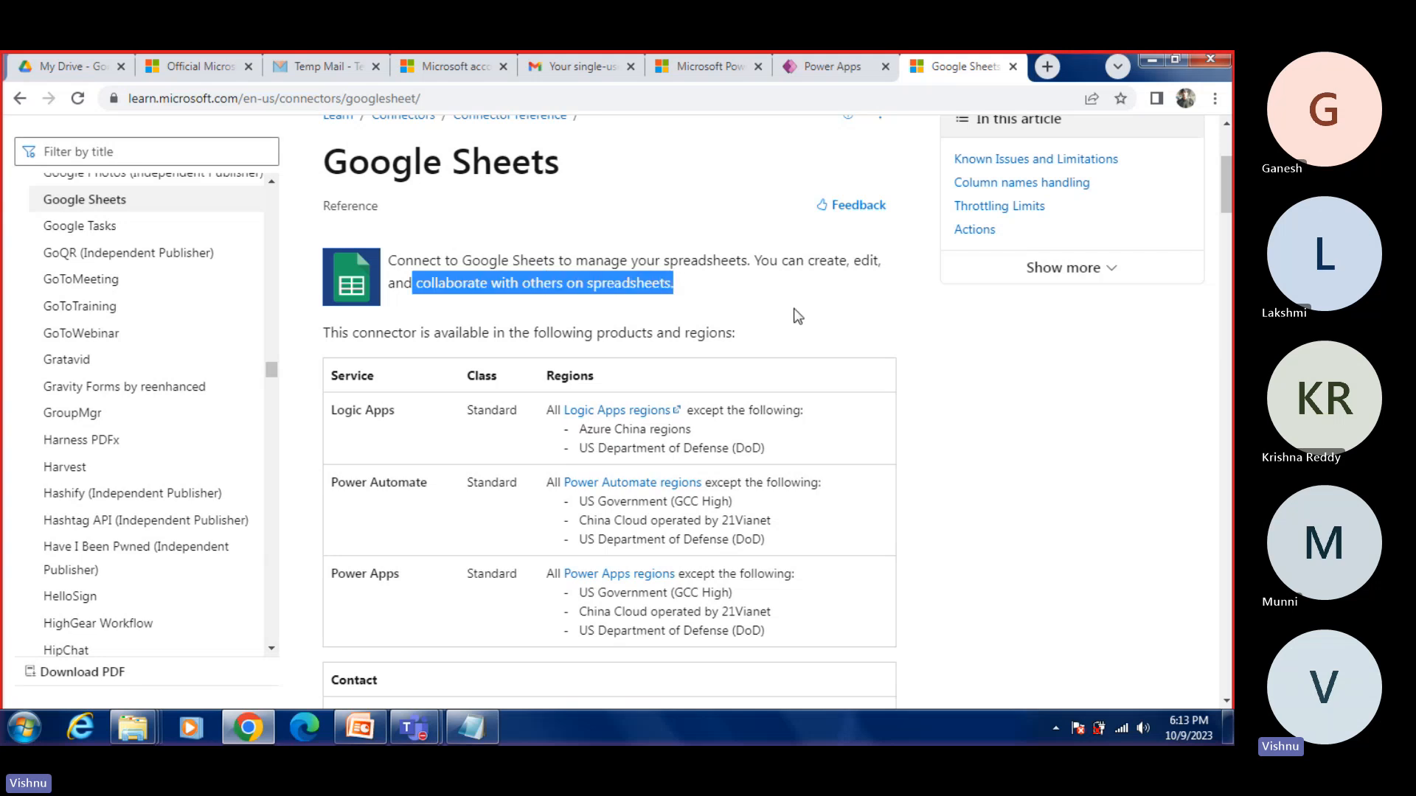
scroll(797, 311, "down", 2)
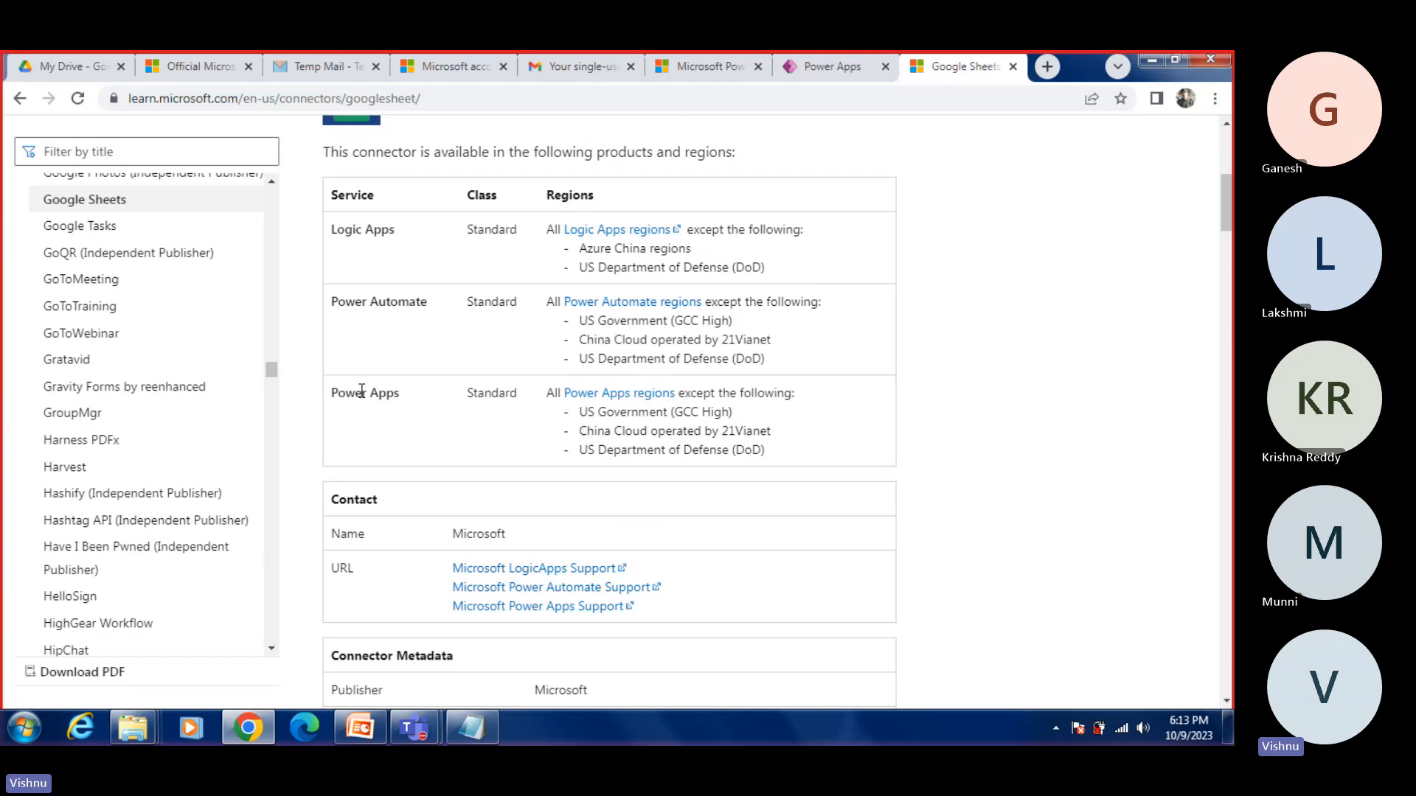
scroll(431, 443, "down", 2)
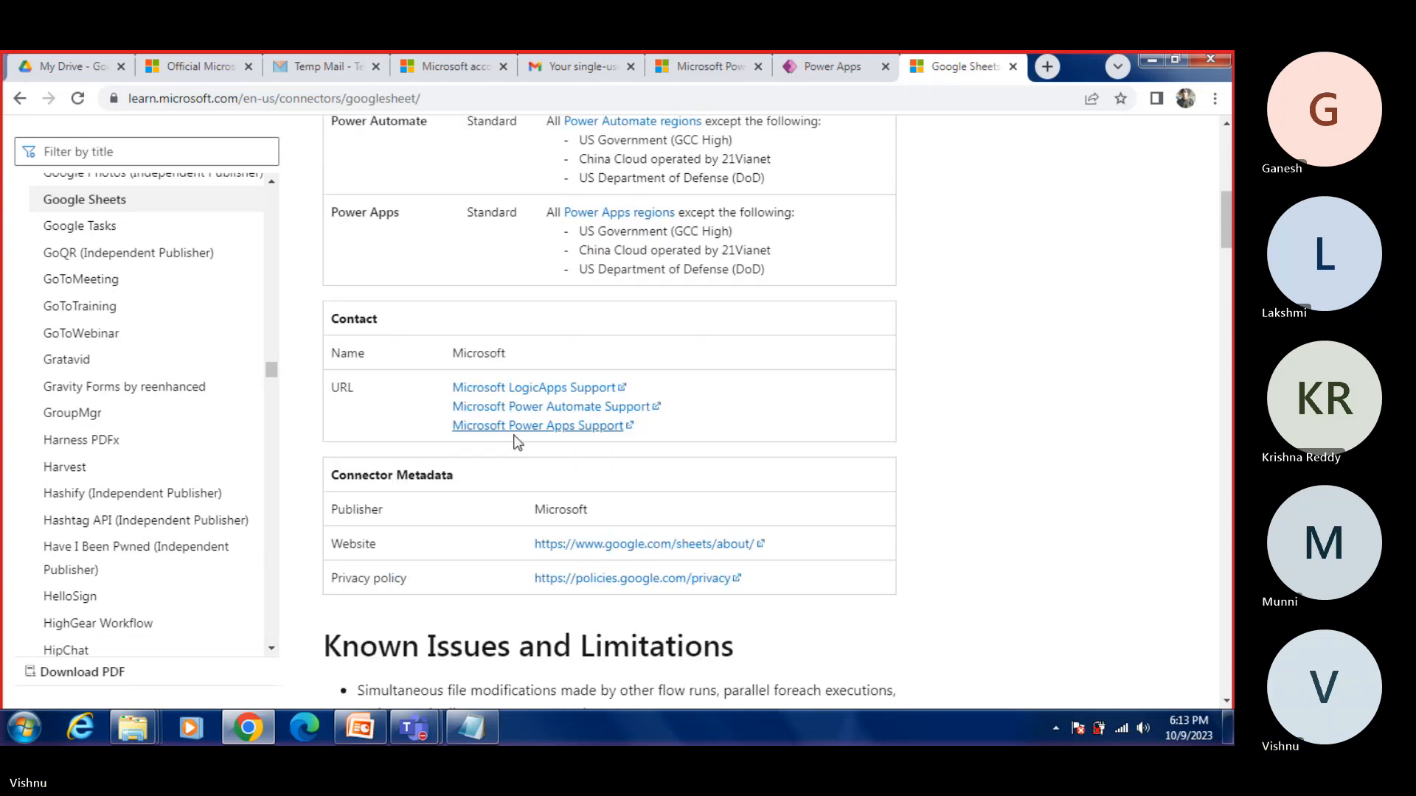
scroll(519, 457, "up", 6)
Step: Return to the Power Apps connections page, create a Google Sheets connection and choose the Google account to sign in with
left_click(811, 69)
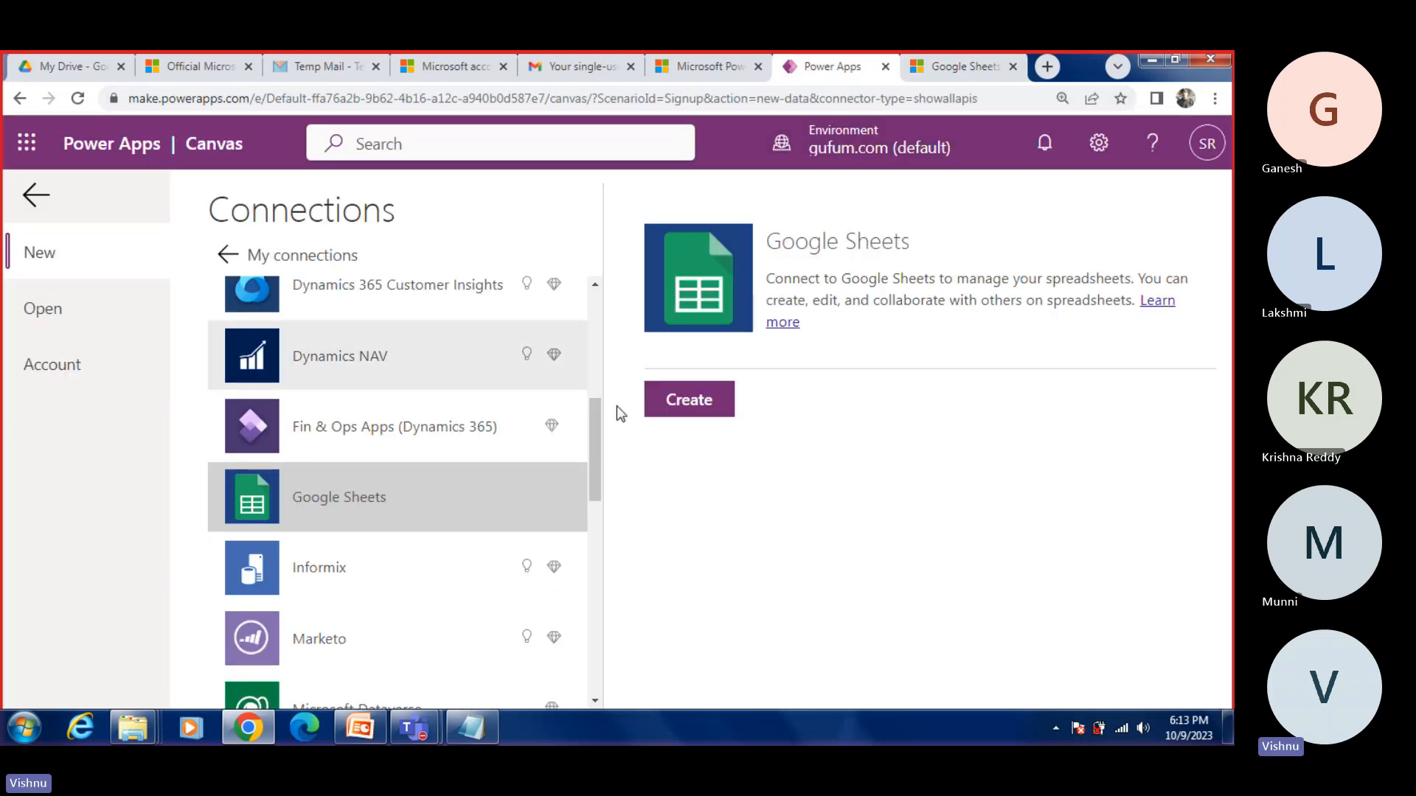
left_click(677, 413)
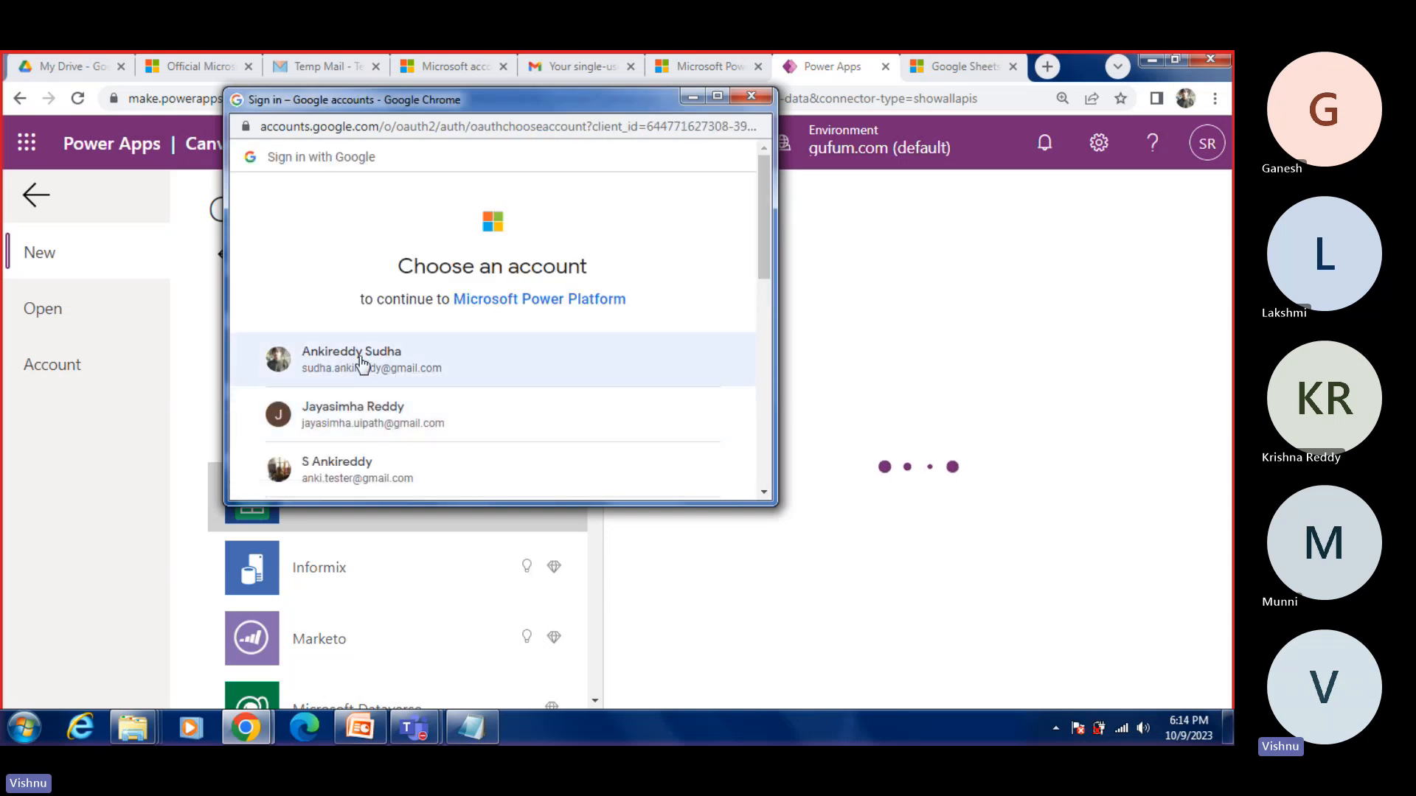
left_click(328, 368)
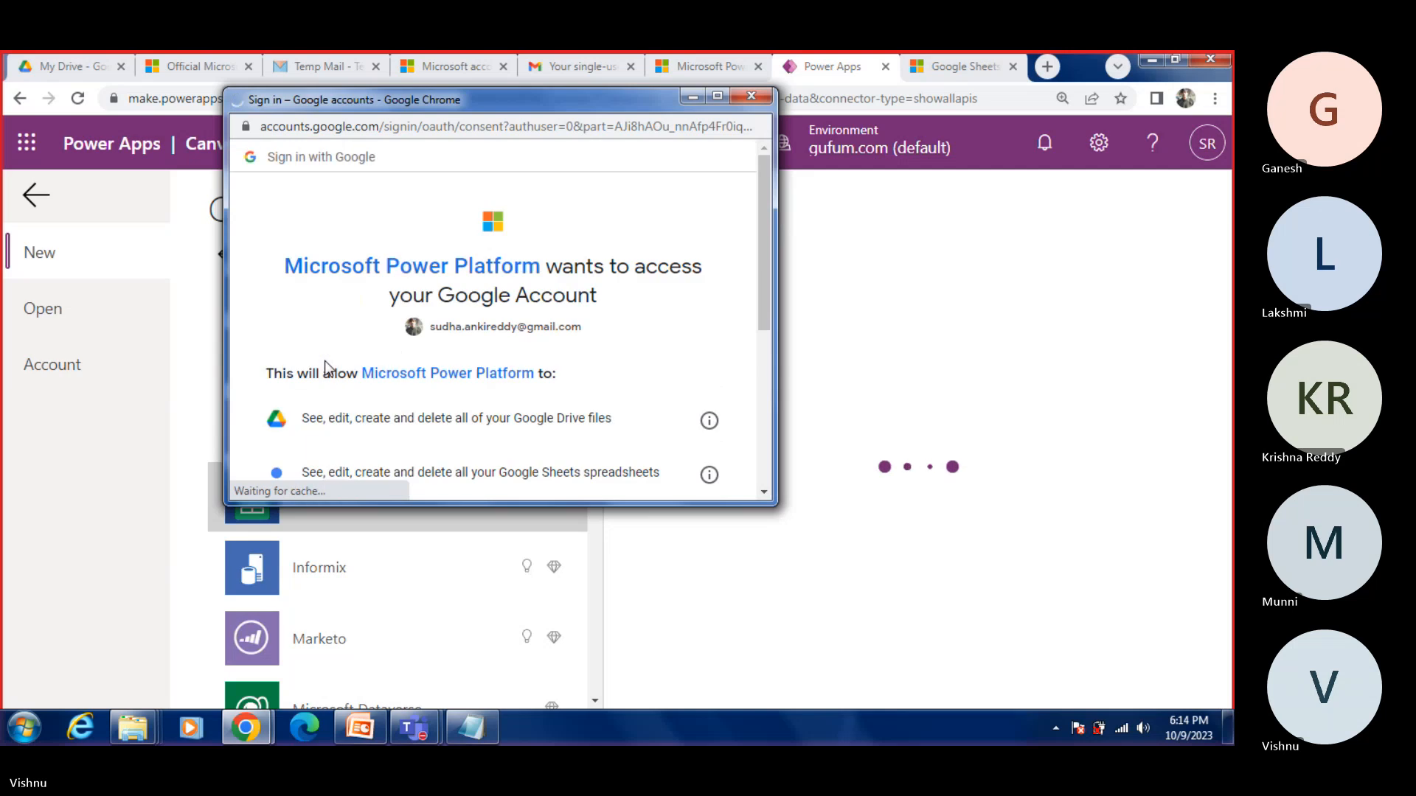
Step: Review the requested Google Drive and Google Sheets permissions, allow them for Microsoft Power Platform and confirm access for the new connection
scroll(455, 383, "down", 5)
scroll(458, 386, "up", 5)
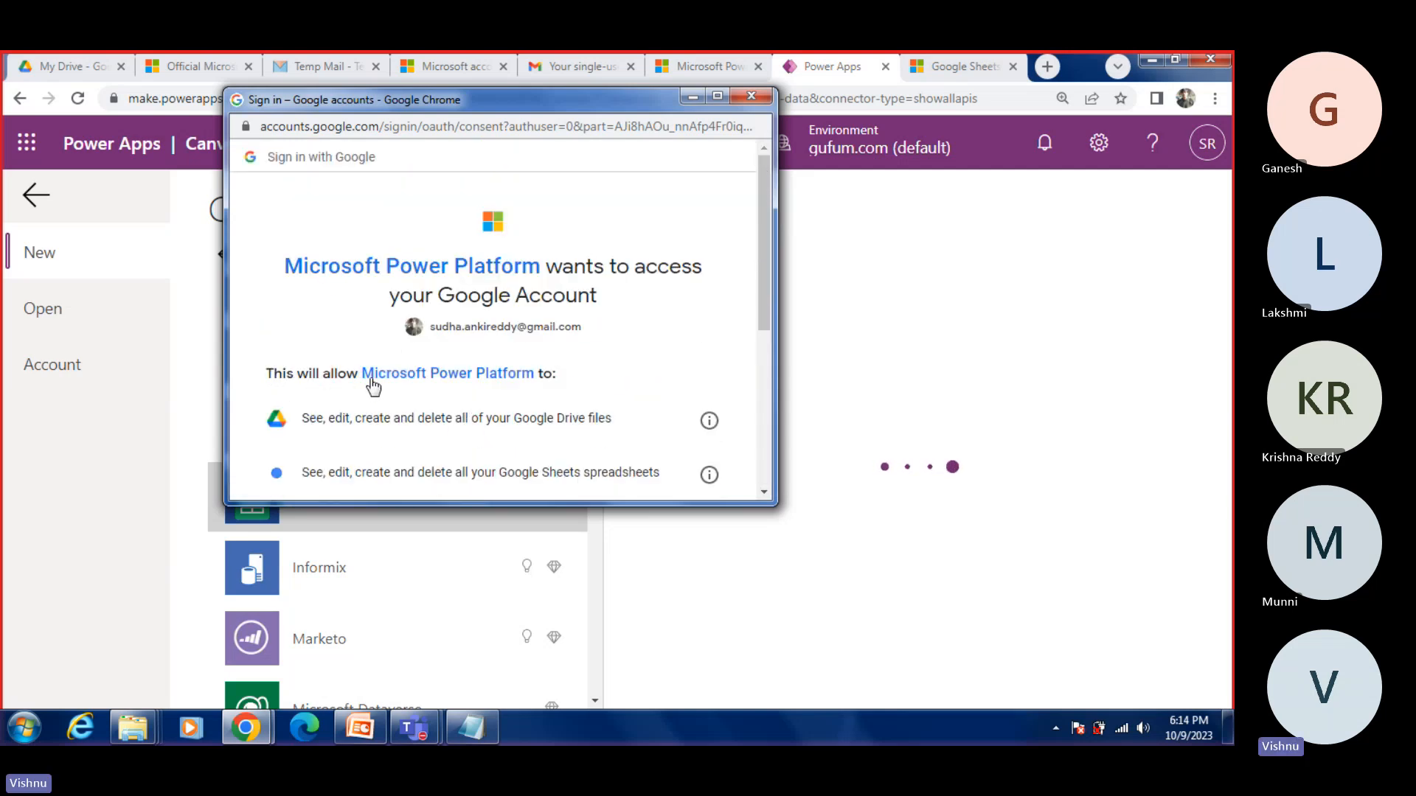
scroll(458, 393, "down", 1)
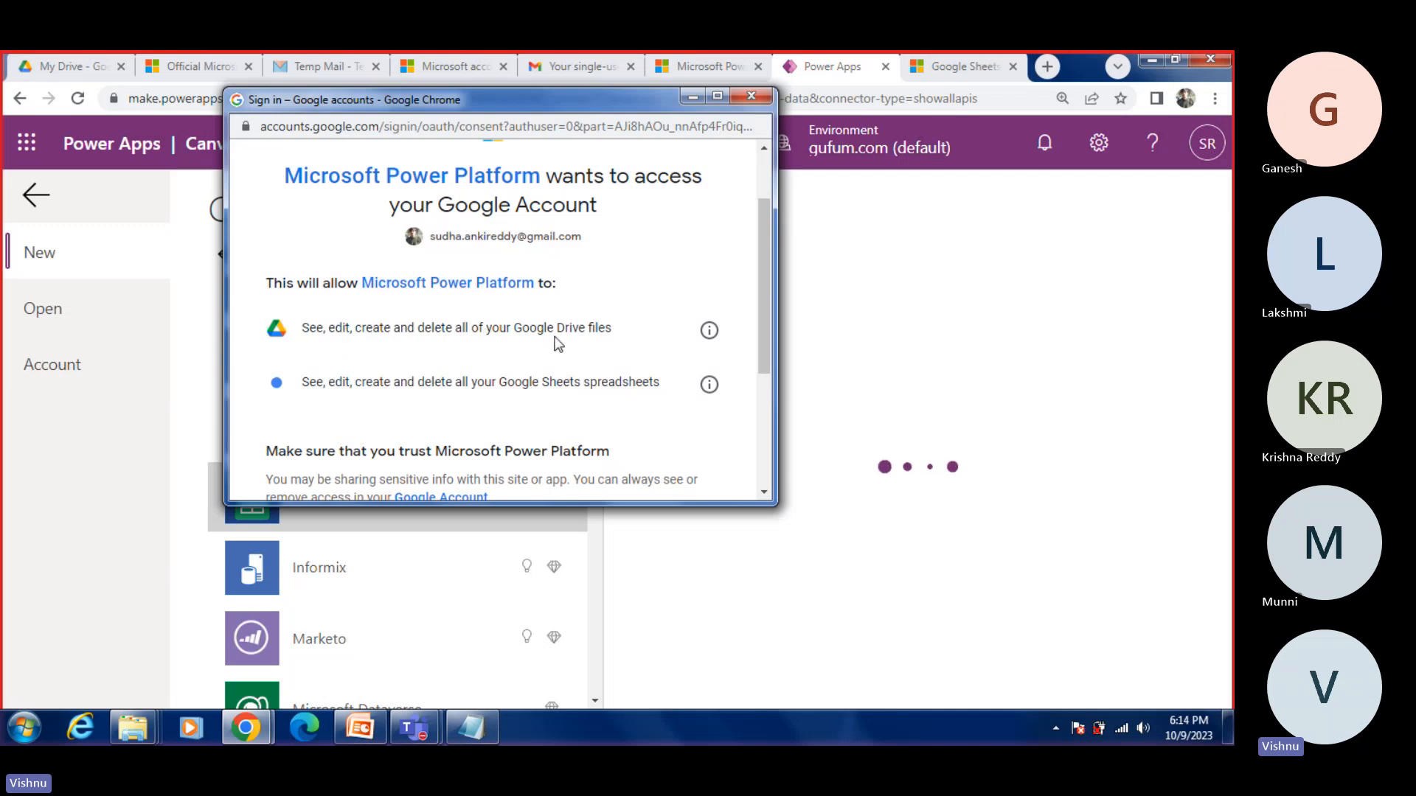
left_click_drag(616, 329, 267, 329)
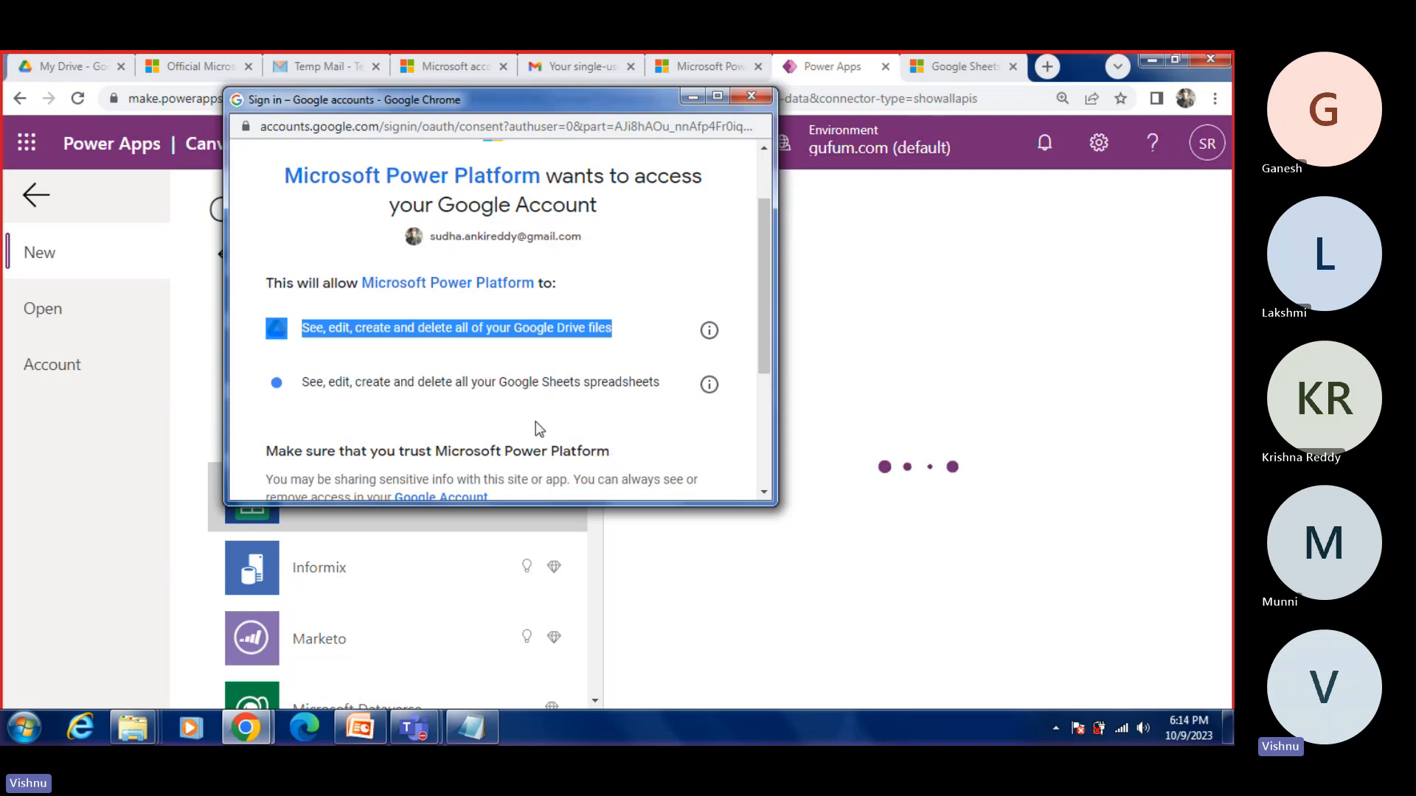
left_click(415, 354)
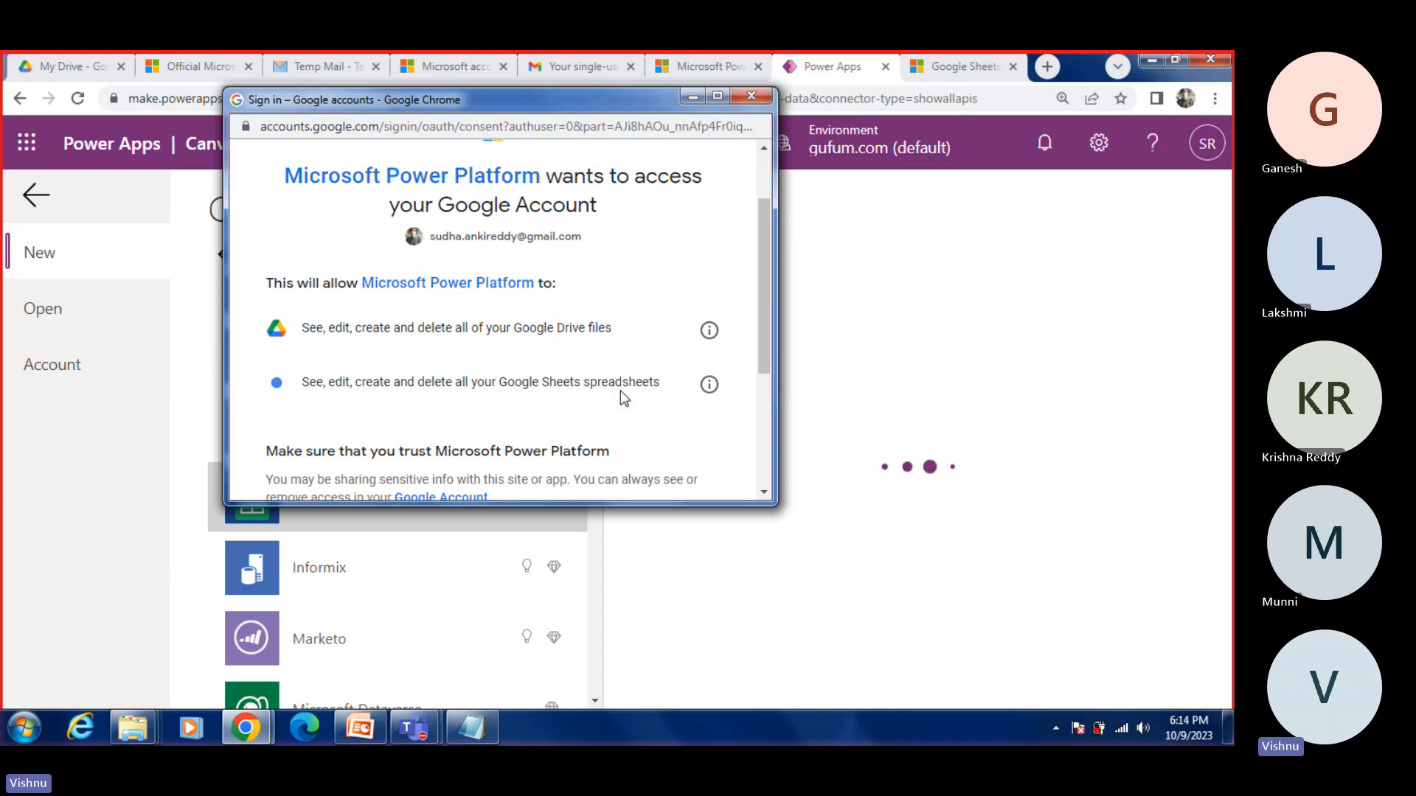
scroll(769, 448, "down", 3)
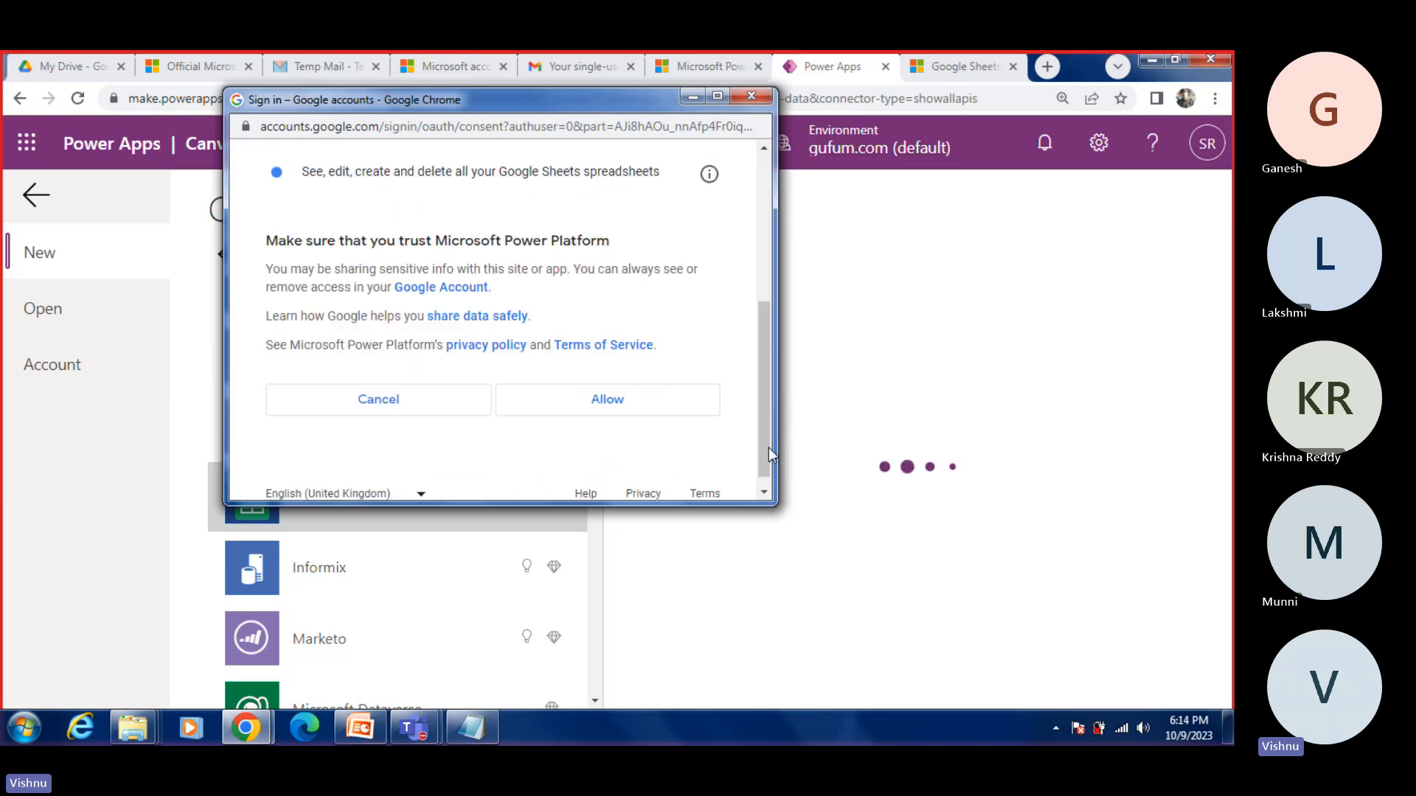
left_click(599, 383)
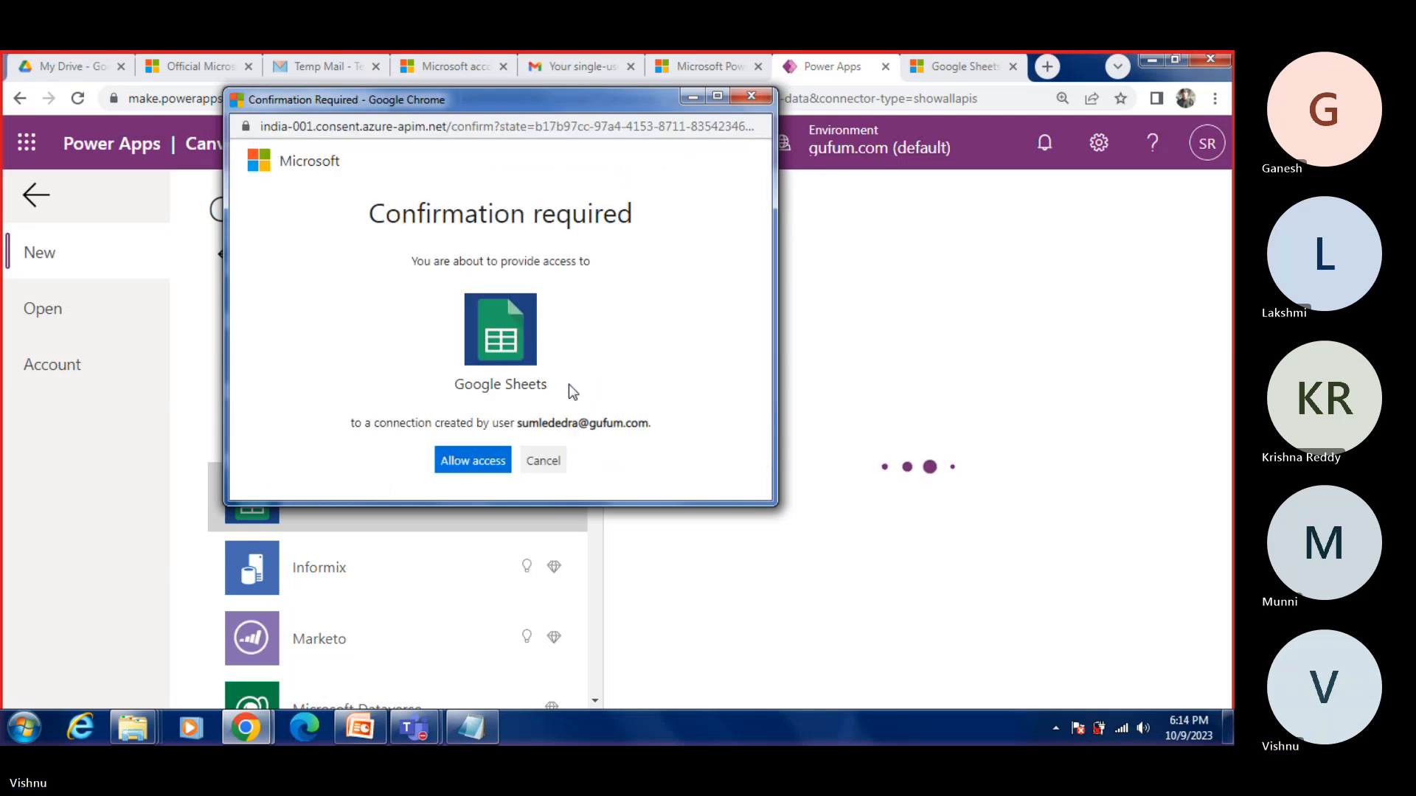
left_click(449, 461)
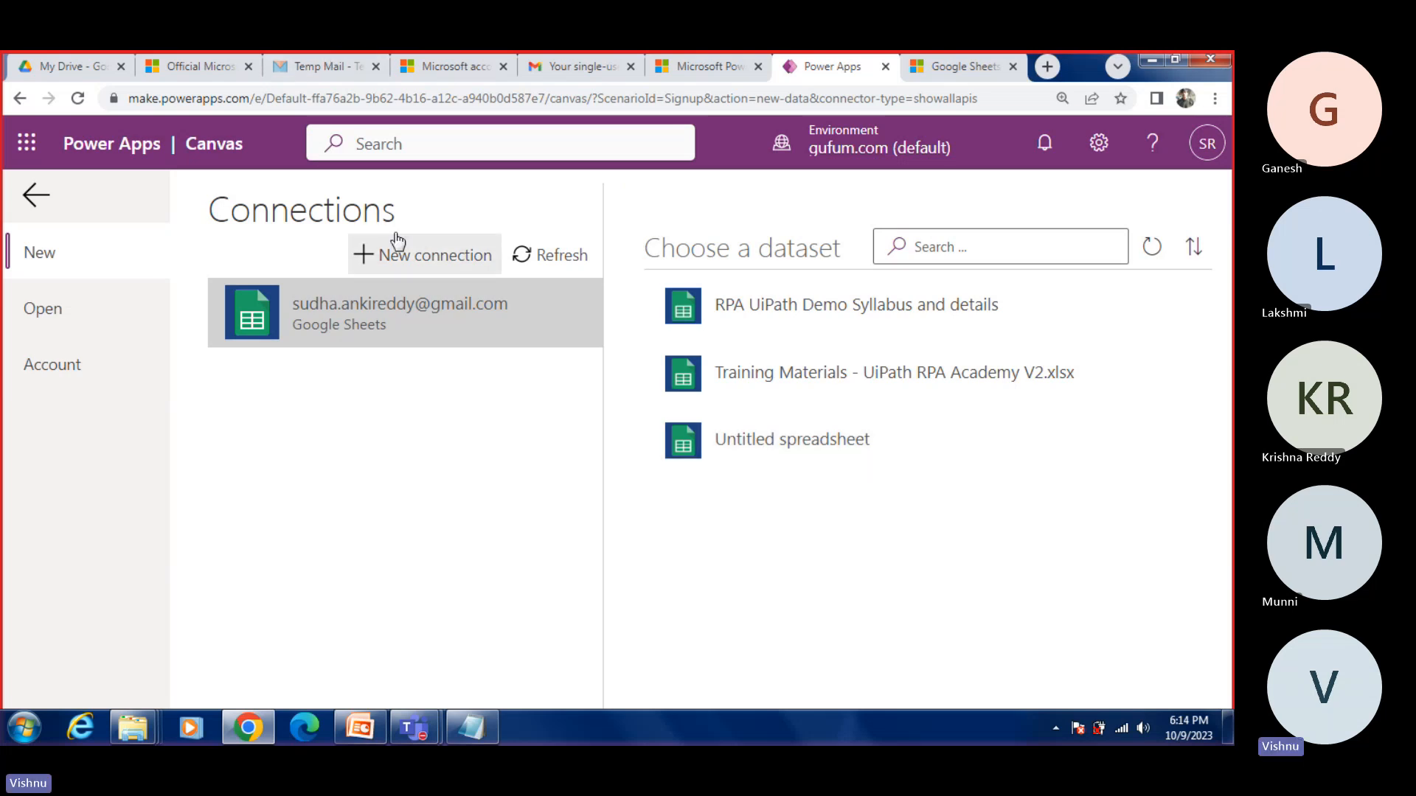
Step: Switch to Google Drive and create a blank Google Sheets spreadsheet in My Drive
left_click(83, 66)
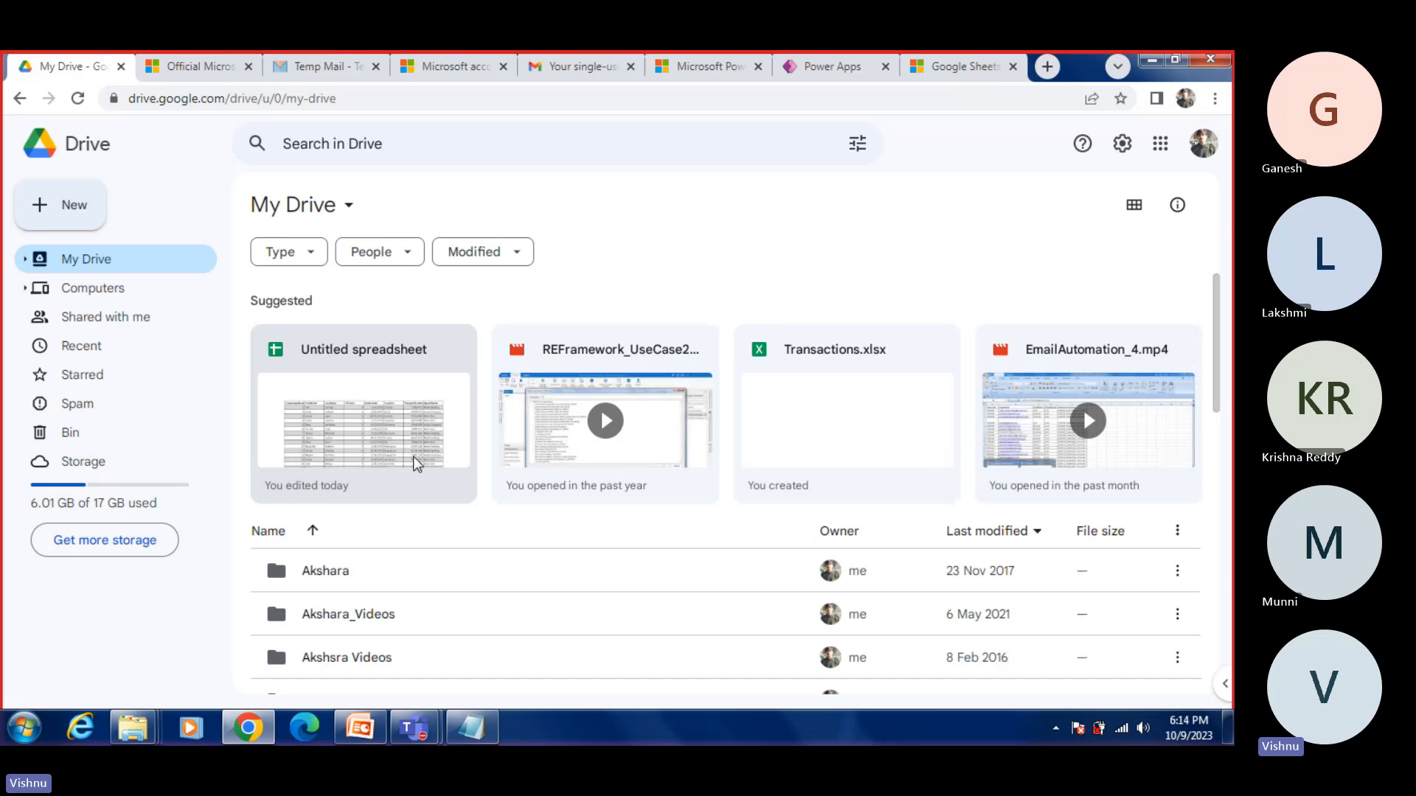
left_click(63, 217)
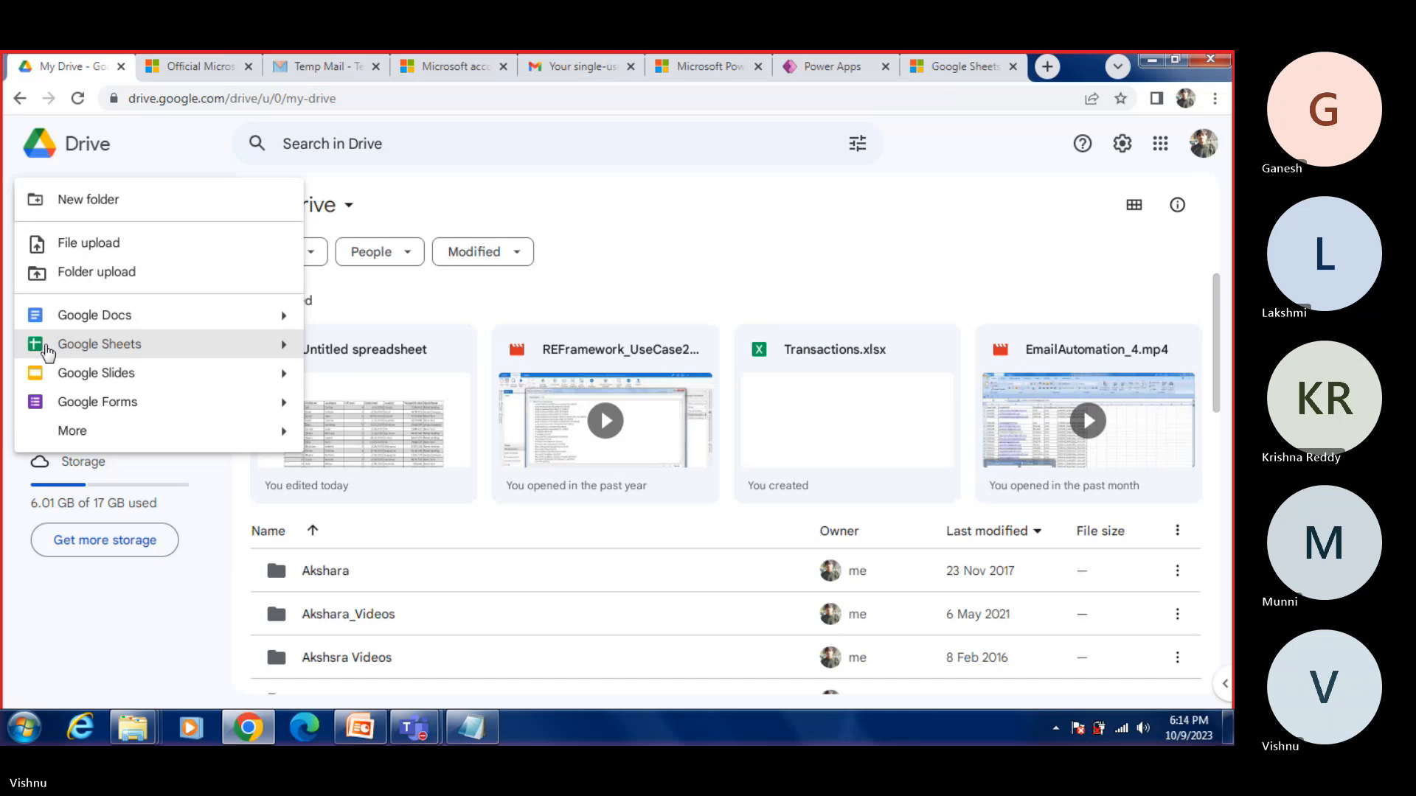
left_click(682, 148)
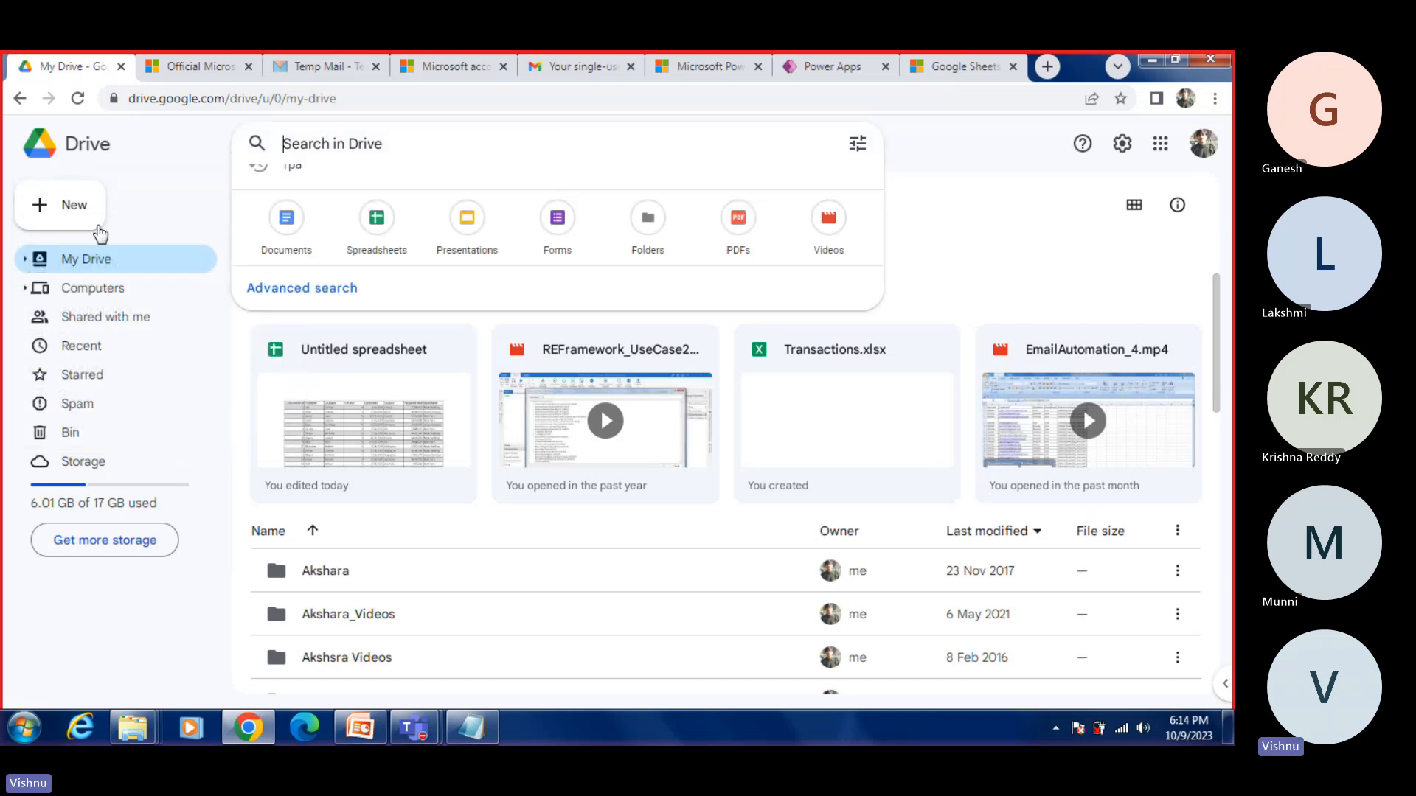
left_click(132, 100)
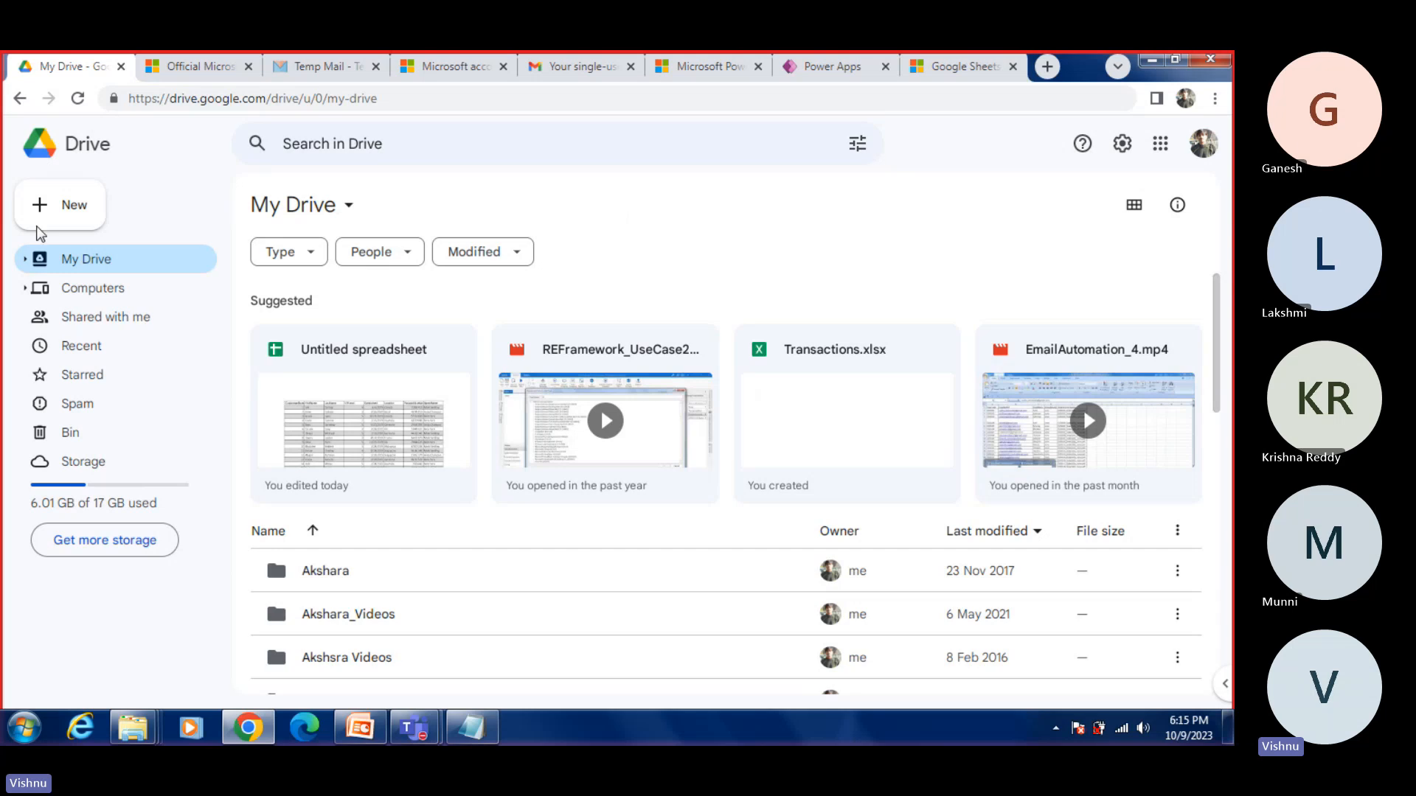
left_click(63, 206)
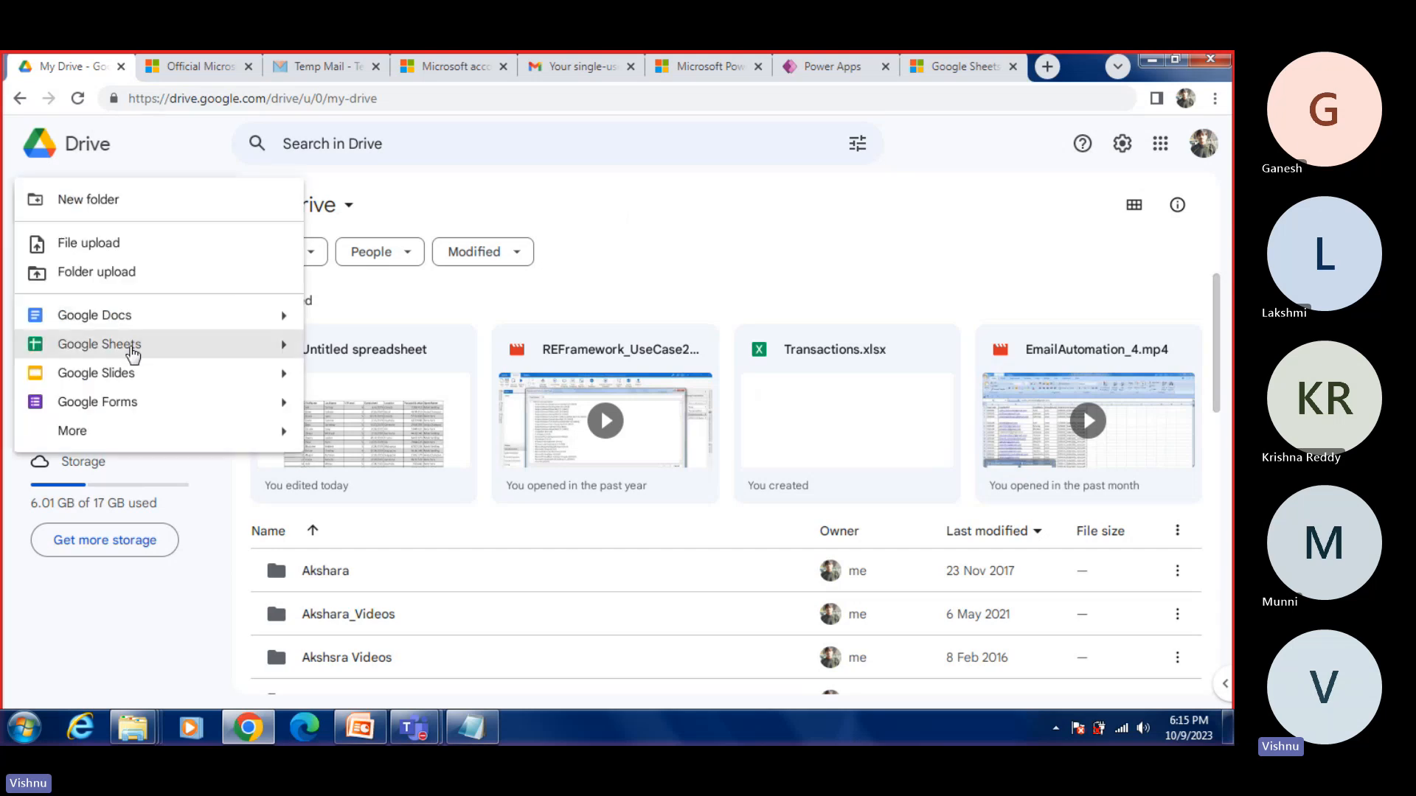
mouse_move(288, 356)
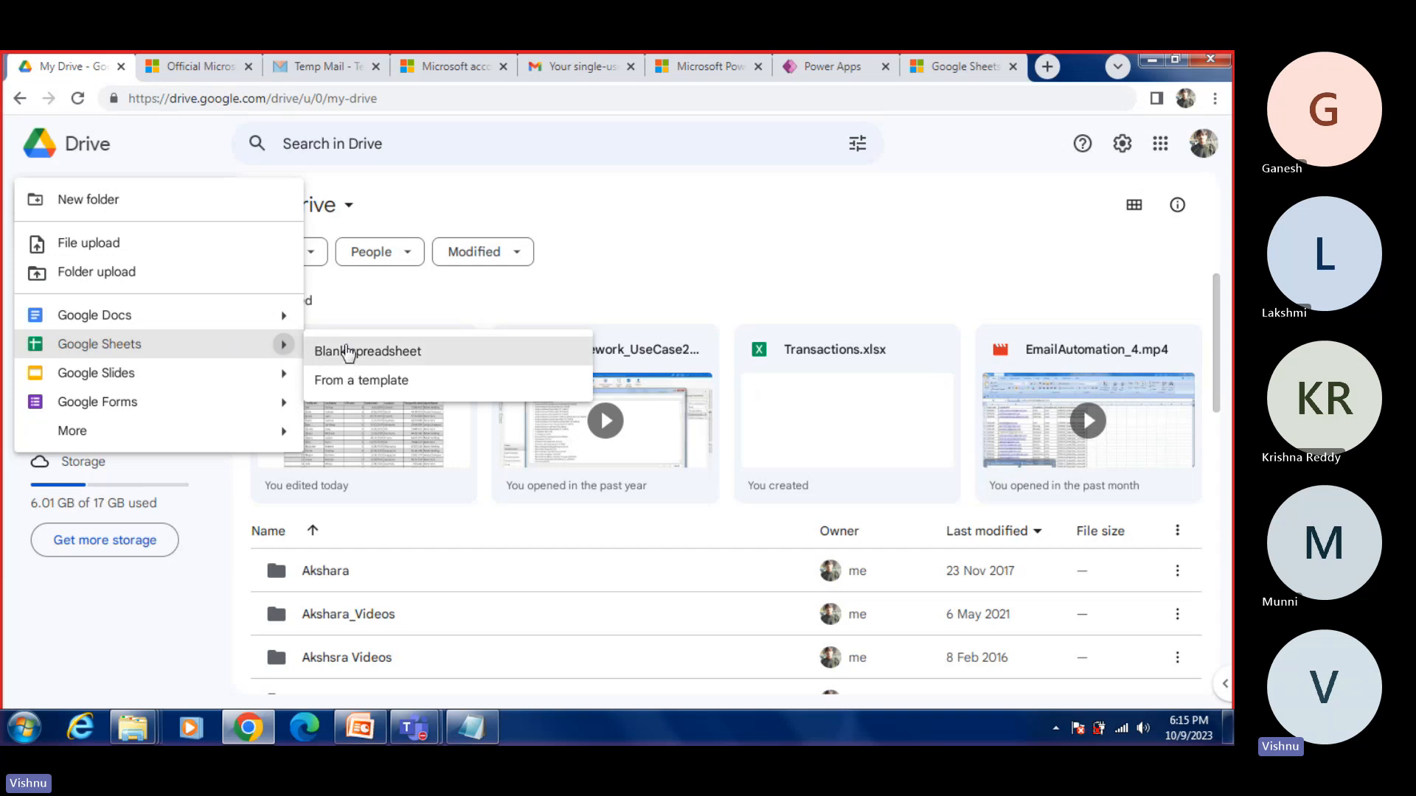
left_click(348, 352)
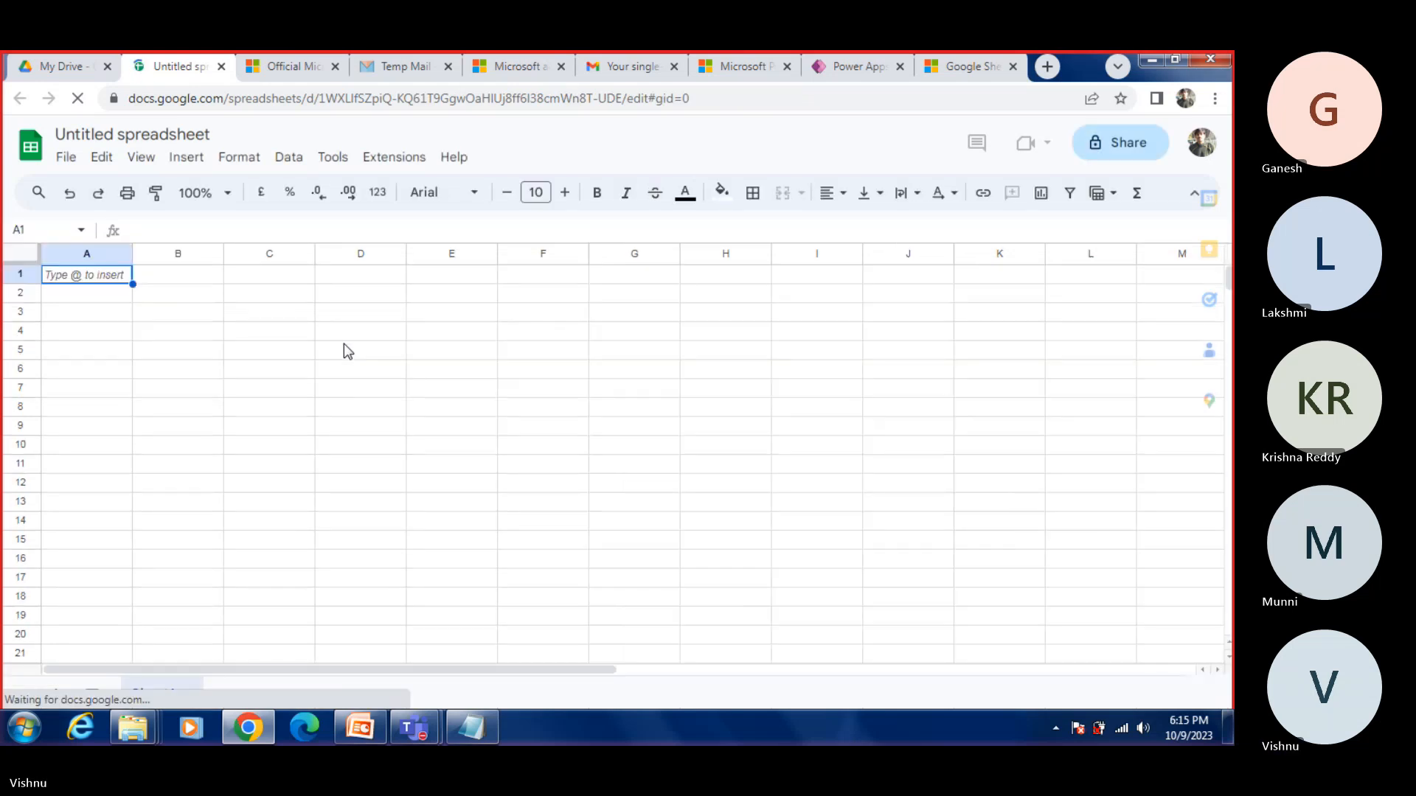
Step: Open the Customers workbook from the Reference_Files folder in Excel and copy the whole customer table with its headers
left_click(1151, 65)
left_click(1147, 63)
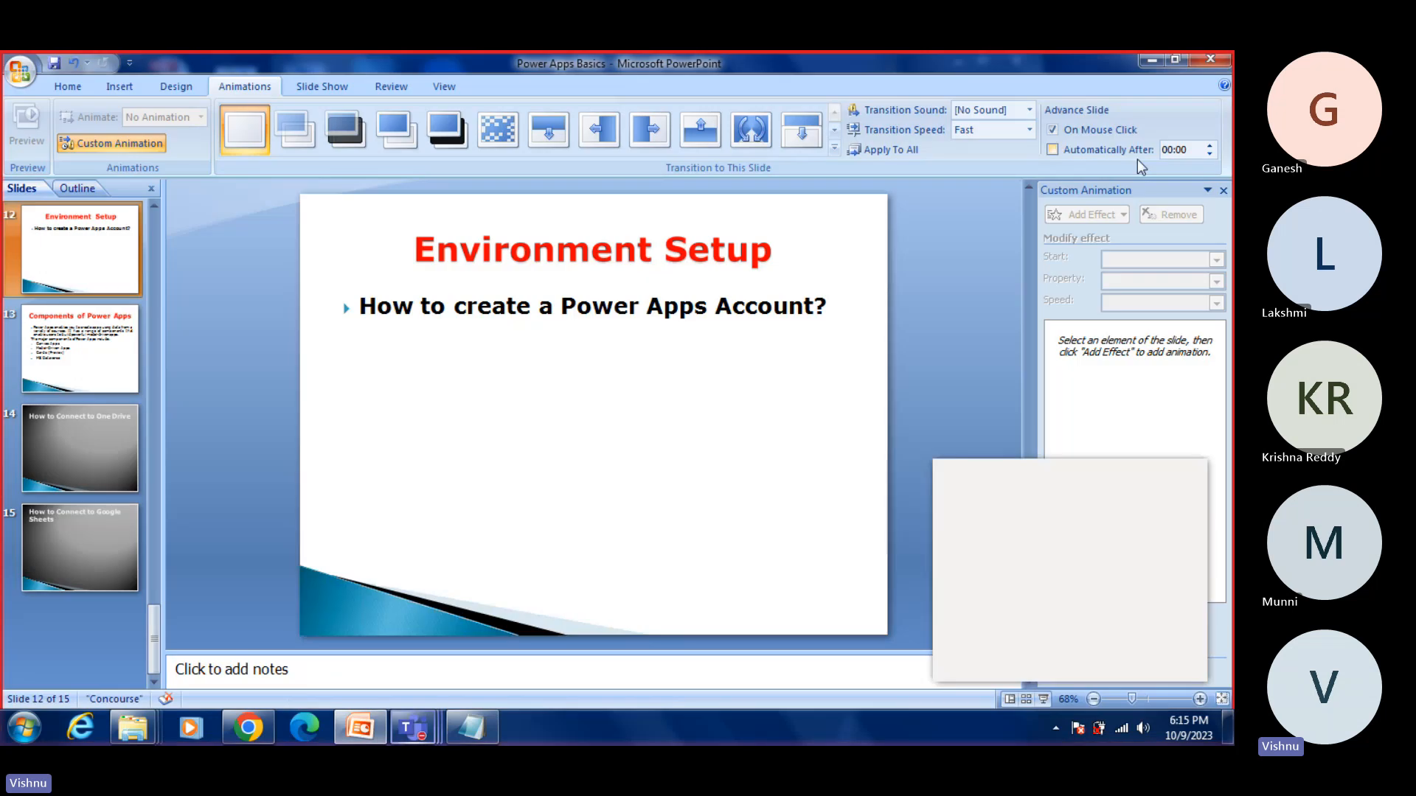
left_click(1150, 60)
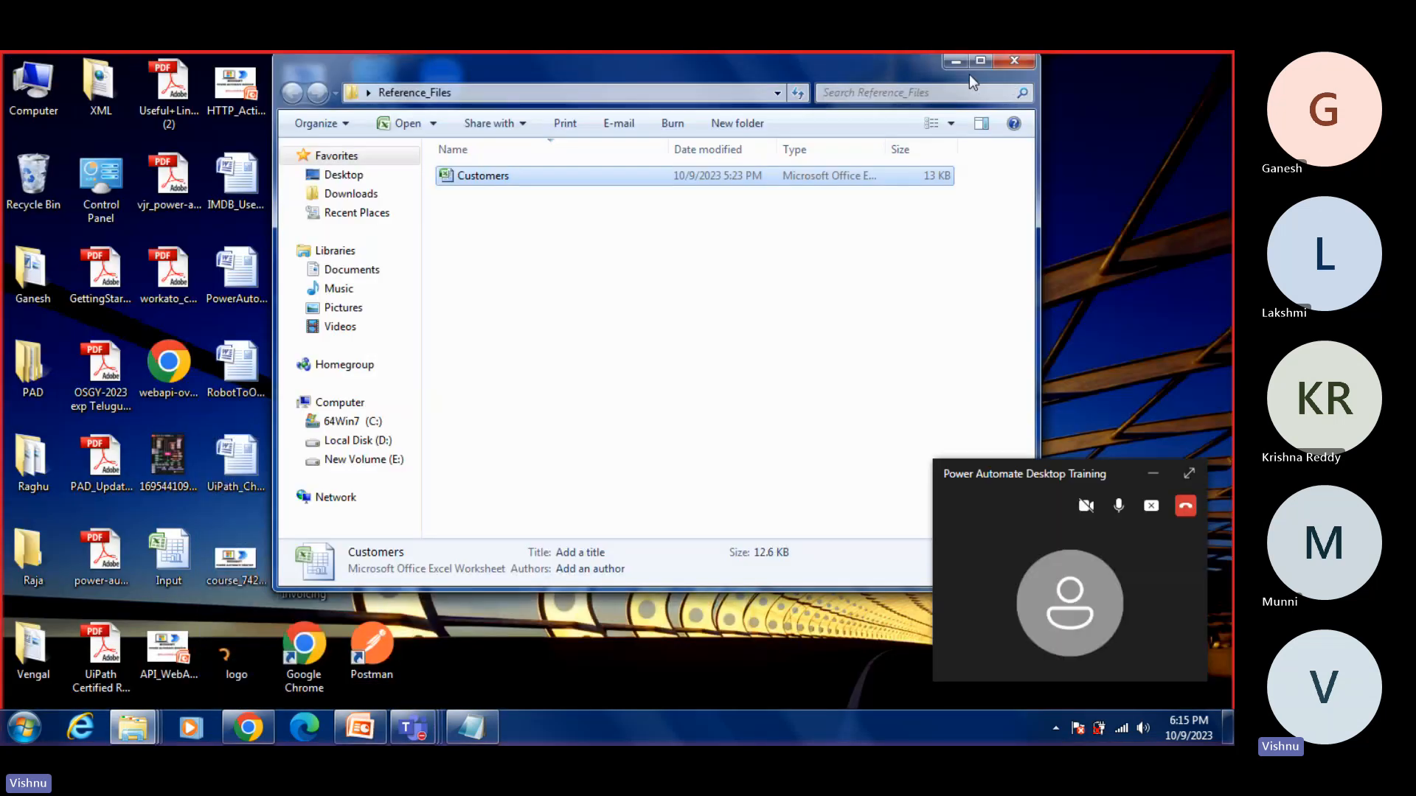
double_click(496, 177)
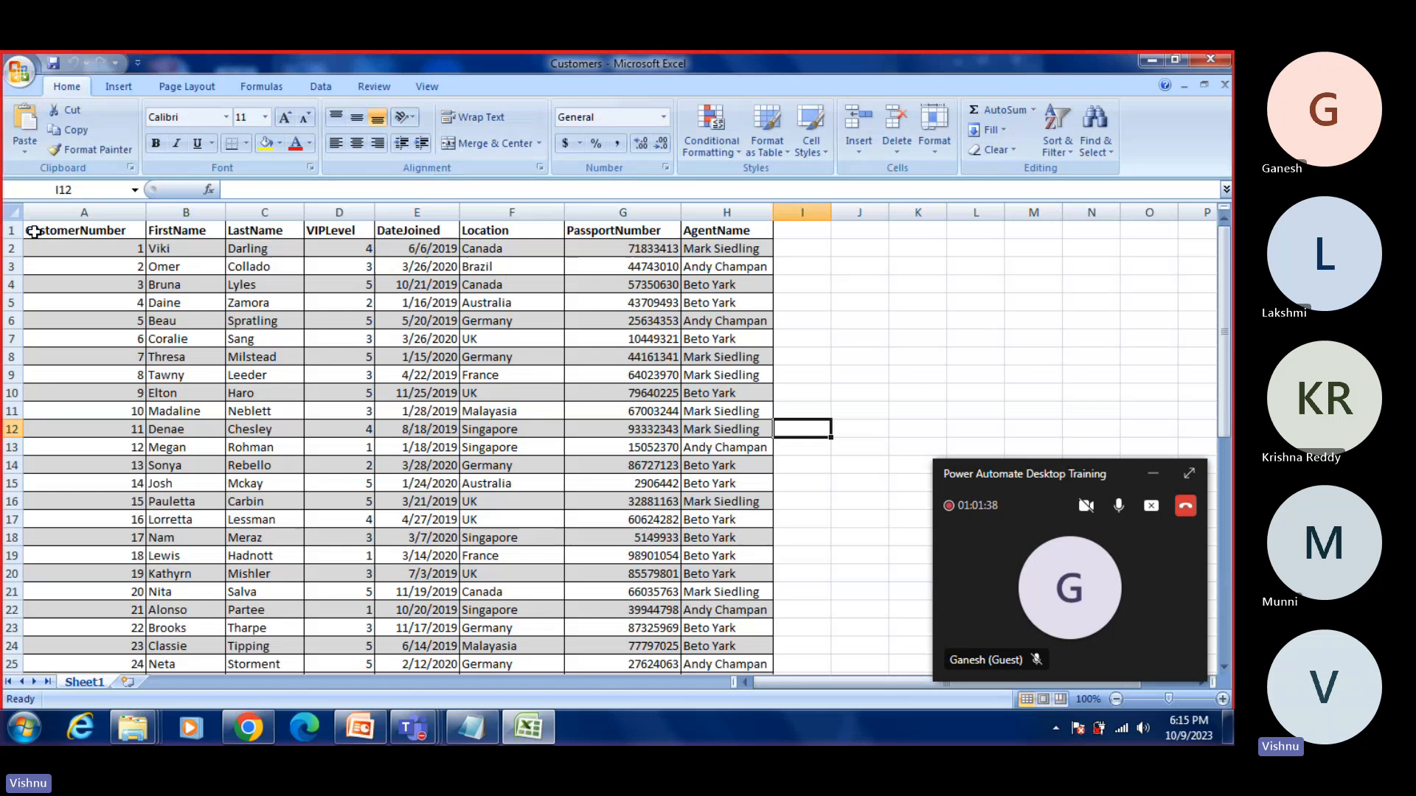
left_click_drag(33, 230, 732, 622)
key("ctrl+c")
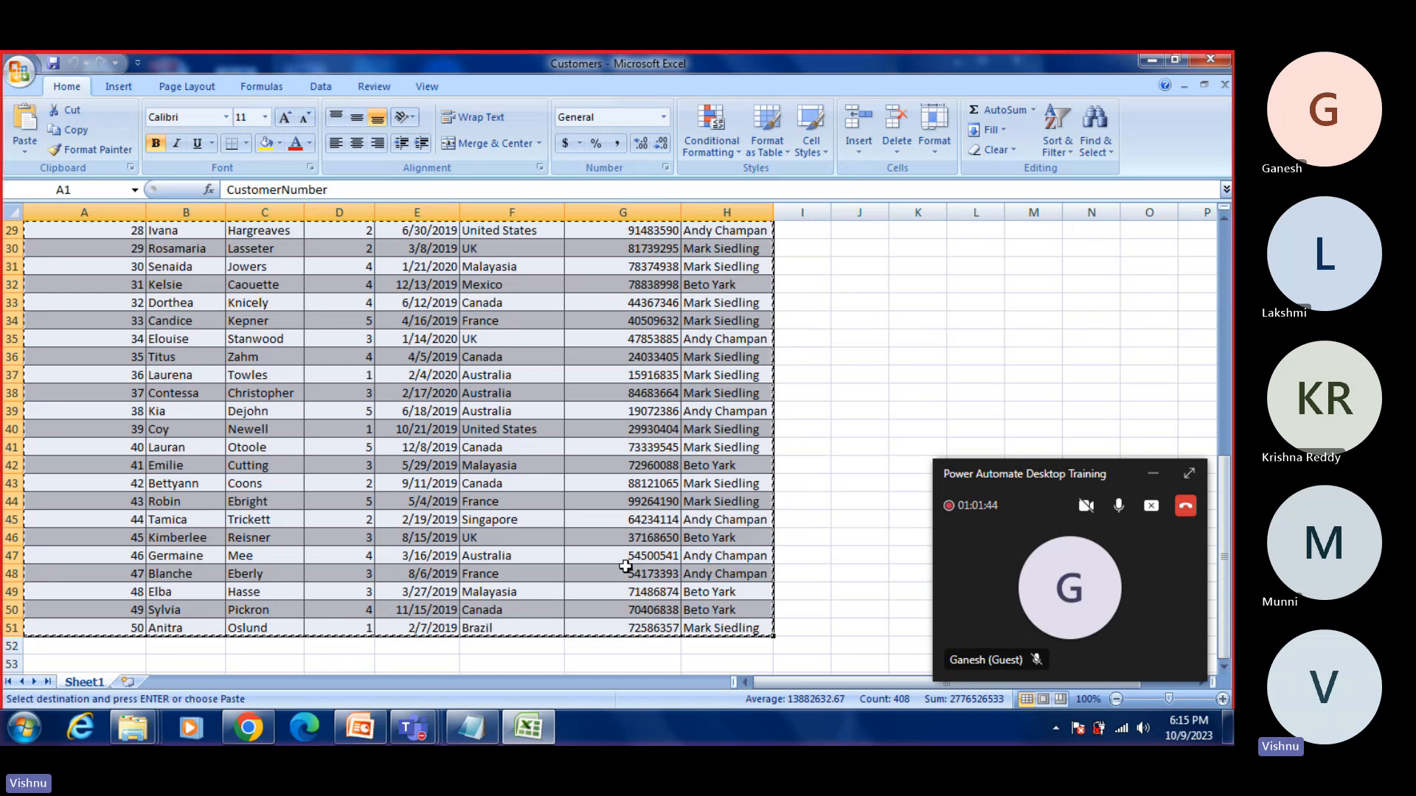
Step: Return to the blank Google spreadsheet in Chrome and paste the copied customer table starting at cell A1
left_click(539, 720)
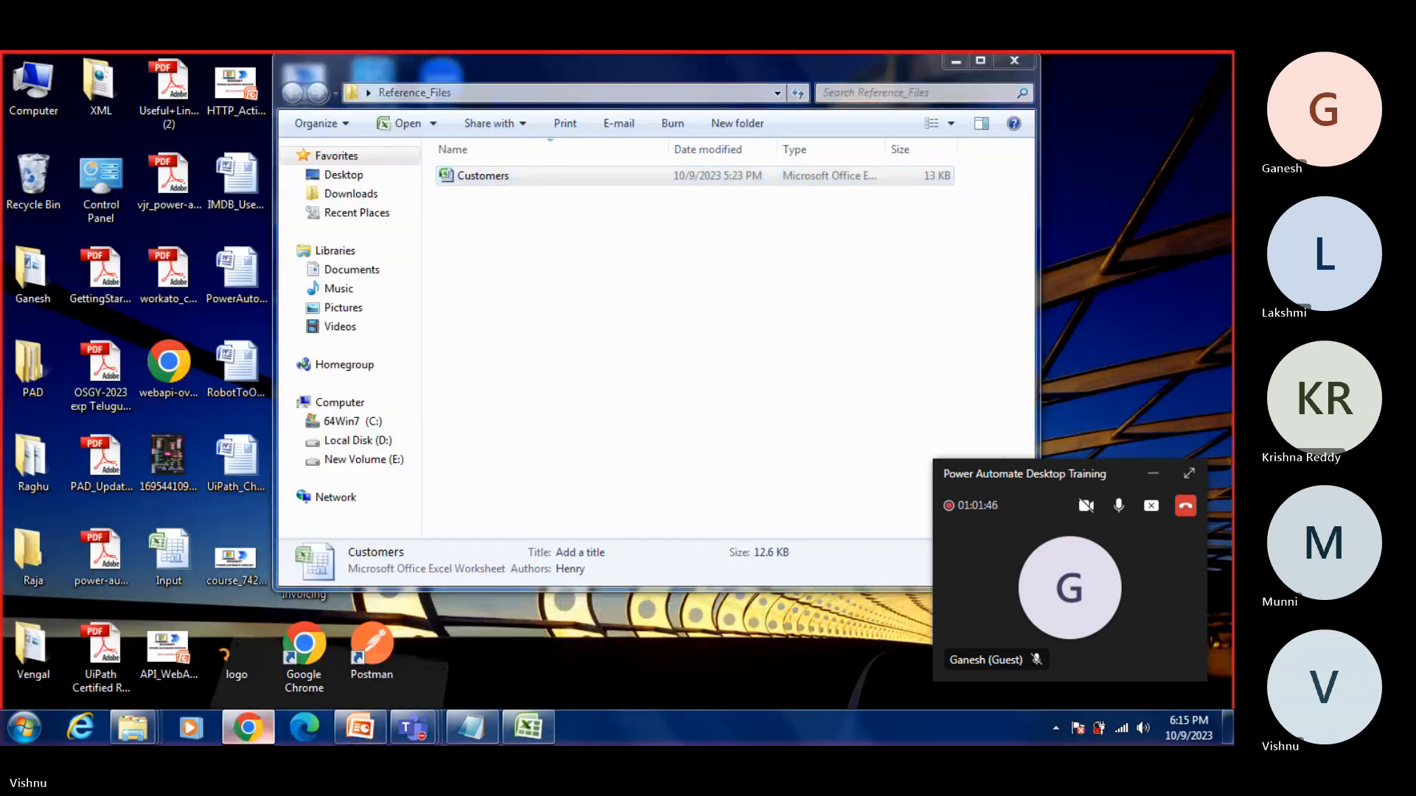
left_click(248, 728)
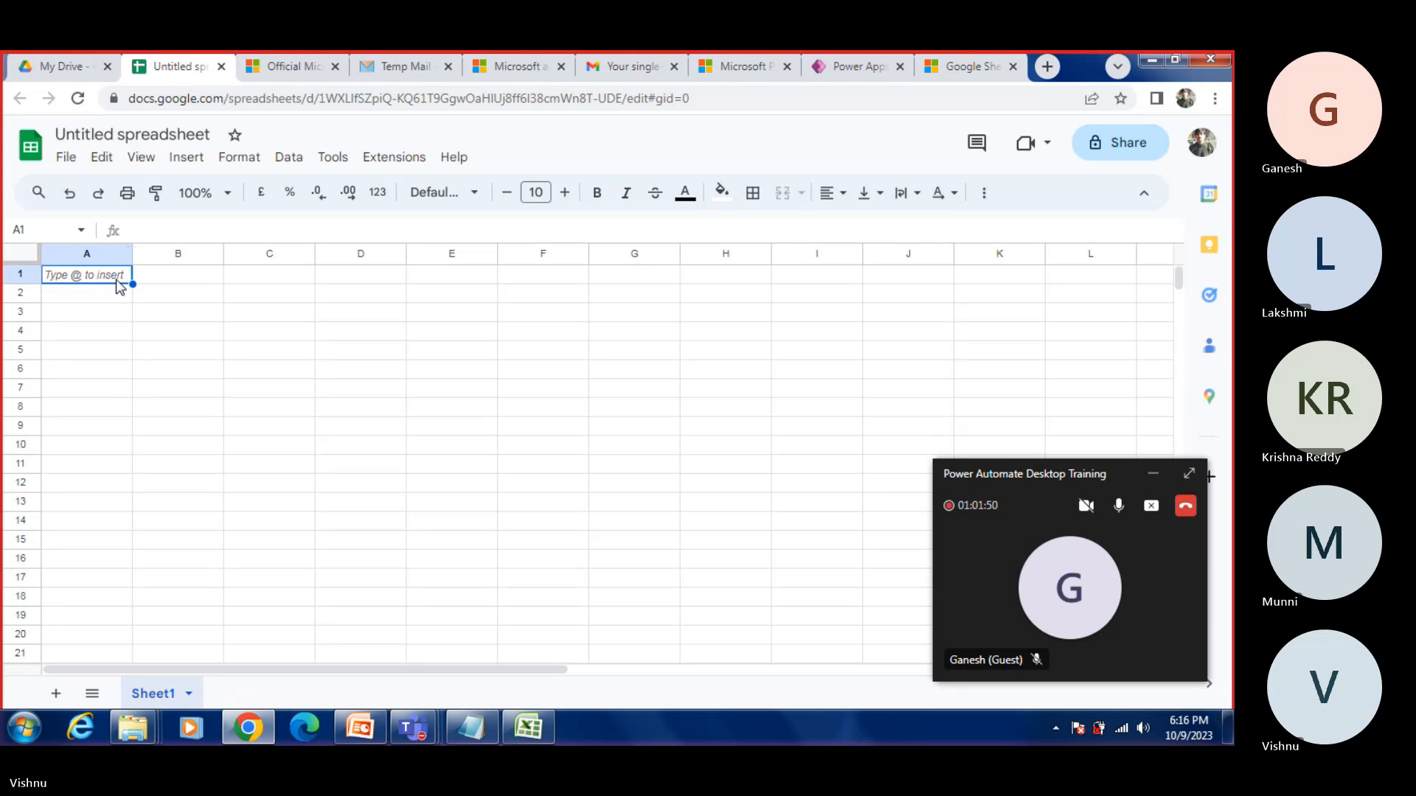
key("ctrl+v")
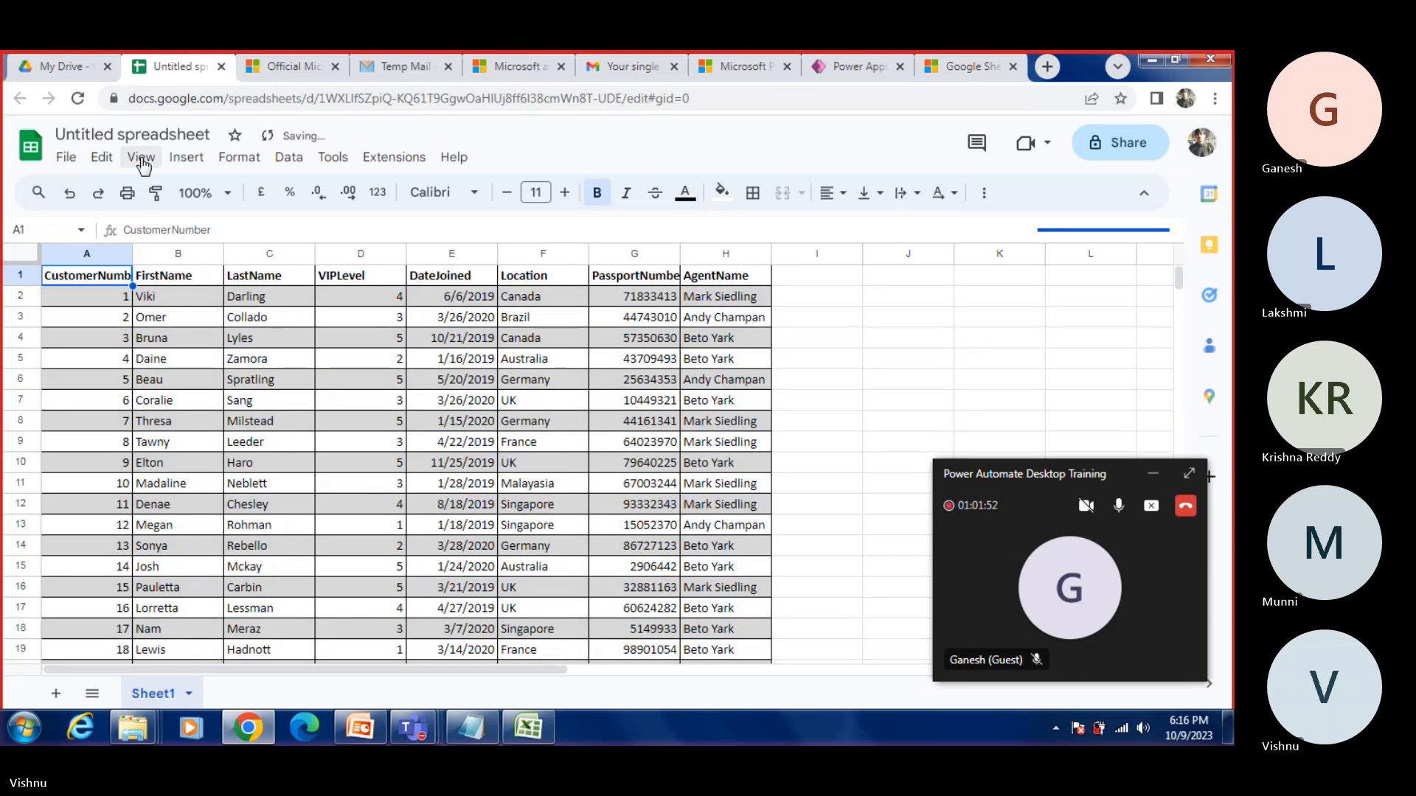
left_click(66, 158)
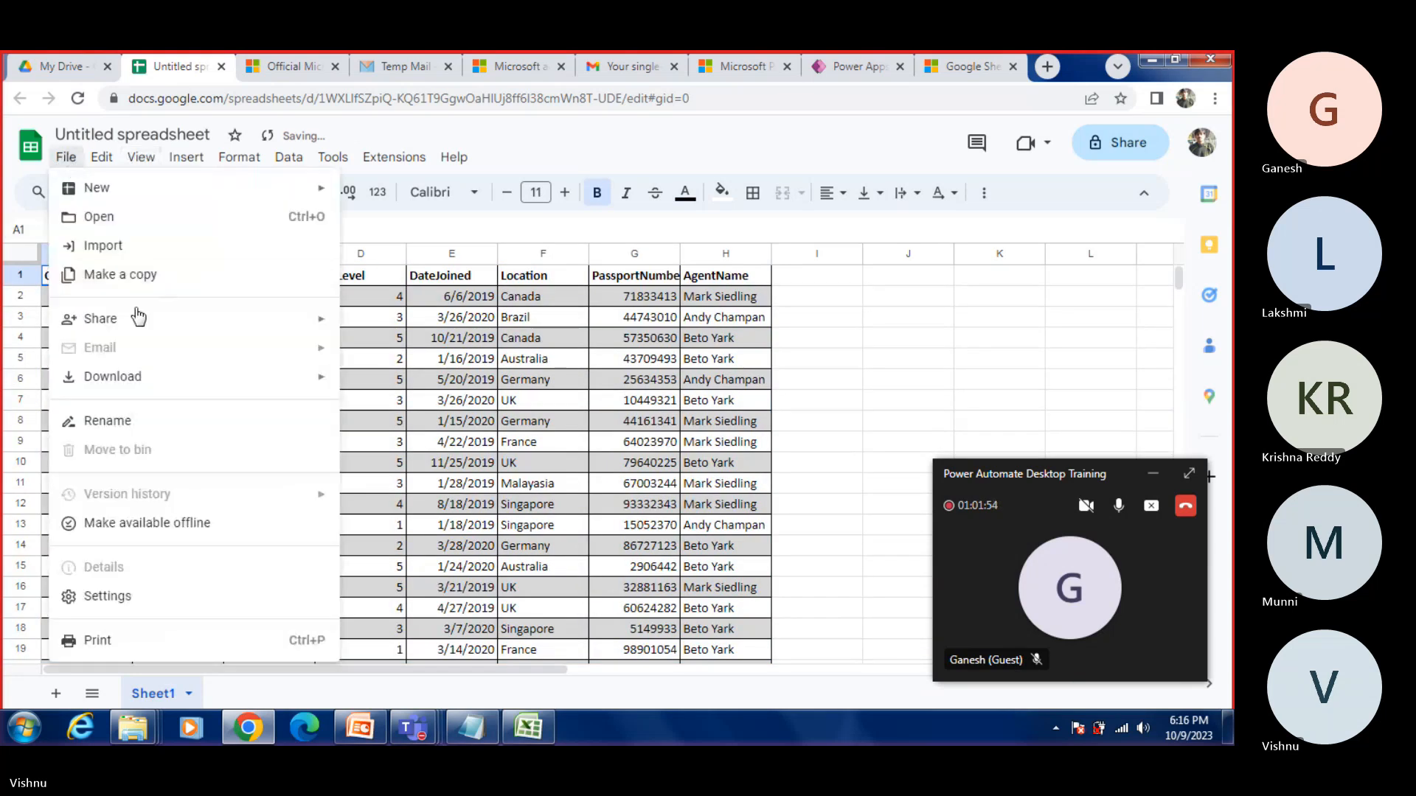
left_click(501, 253)
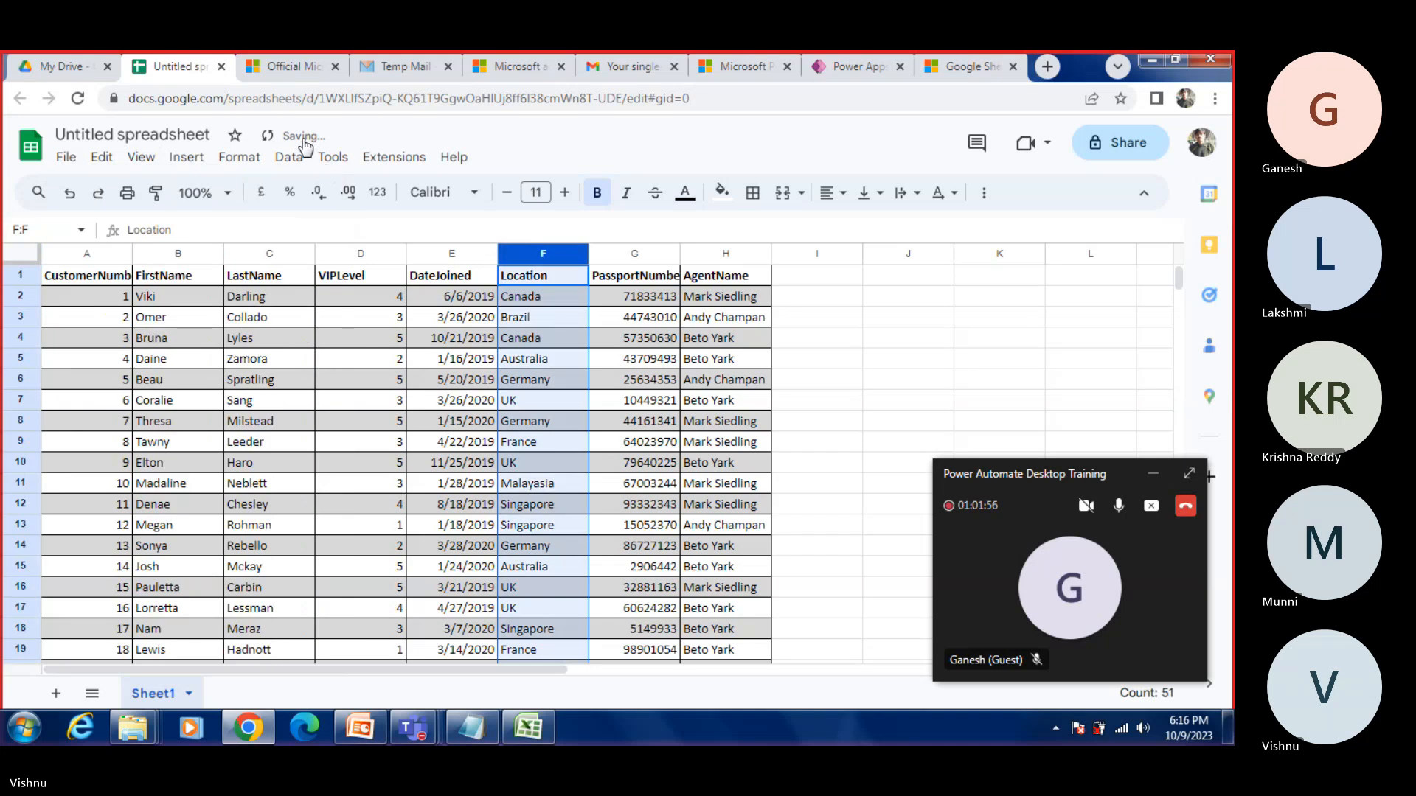
mouse_move(289, 136)
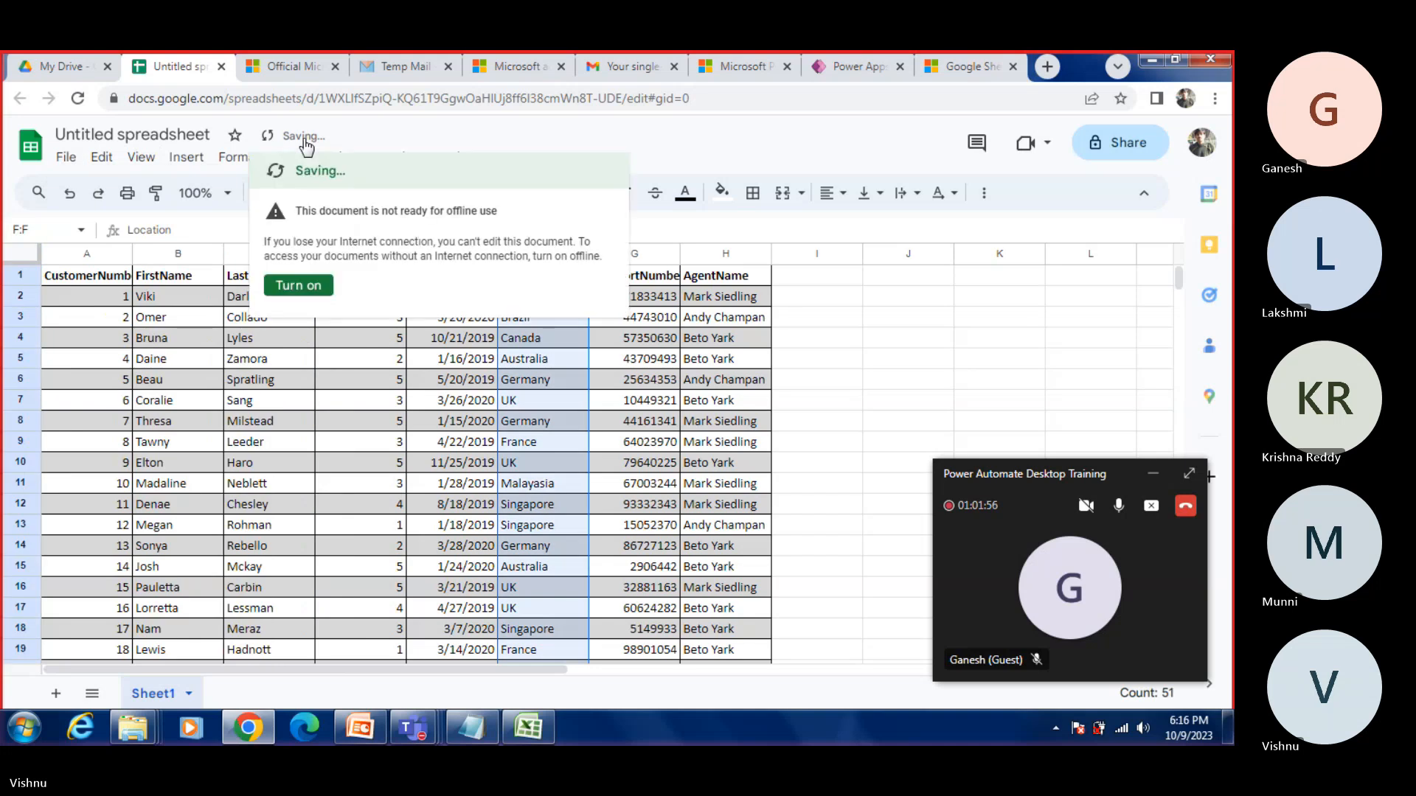
left_click(298, 286)
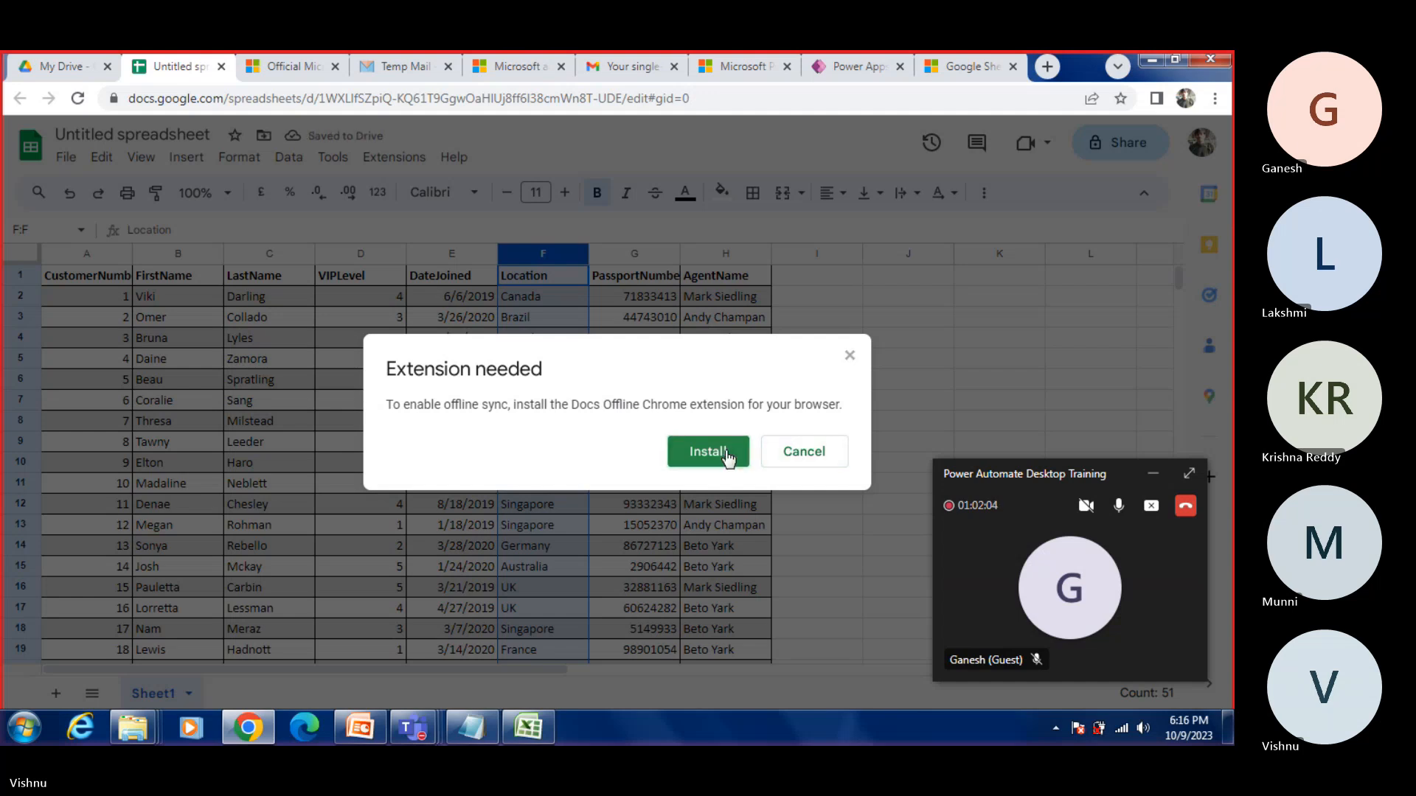
left_click(784, 452)
left_click(66, 160)
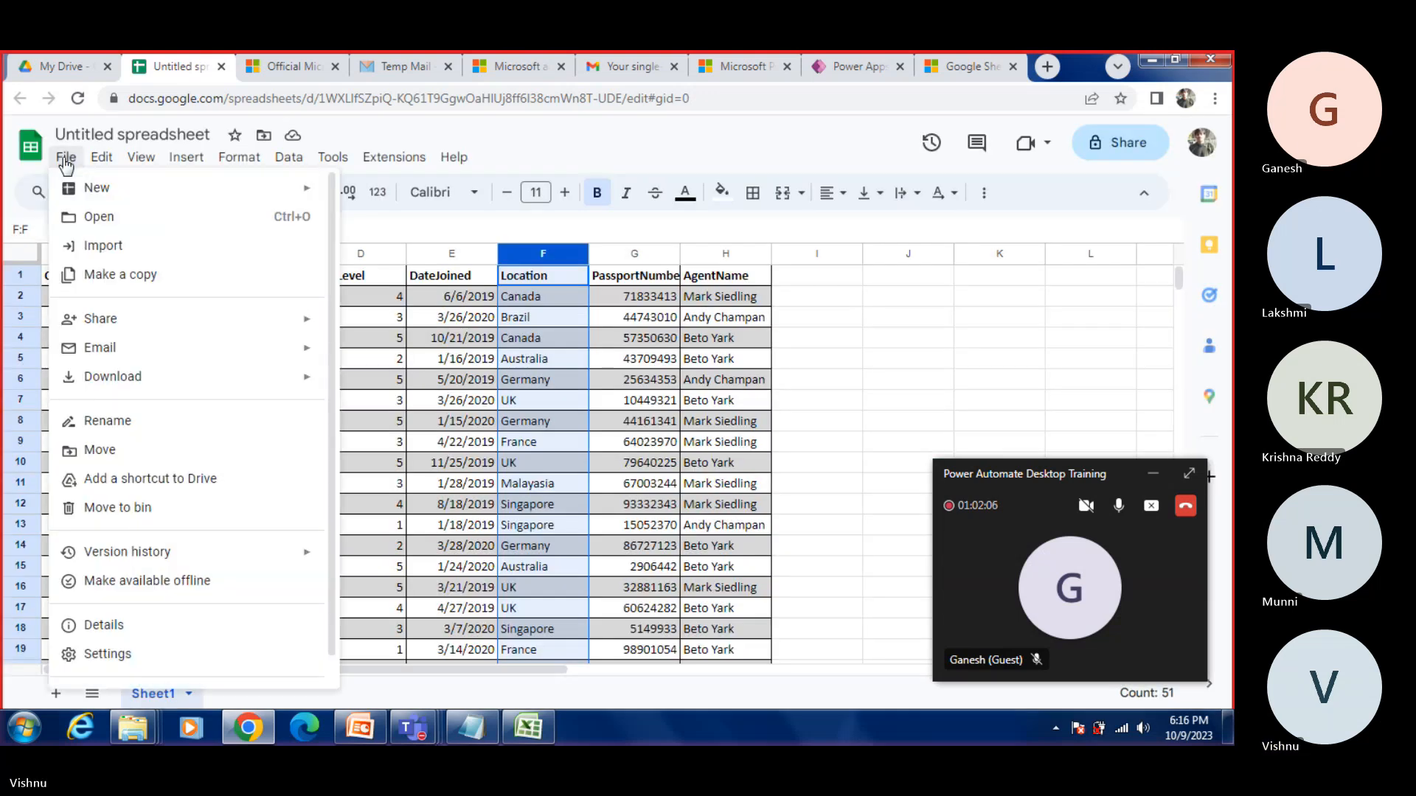
left_click(491, 146)
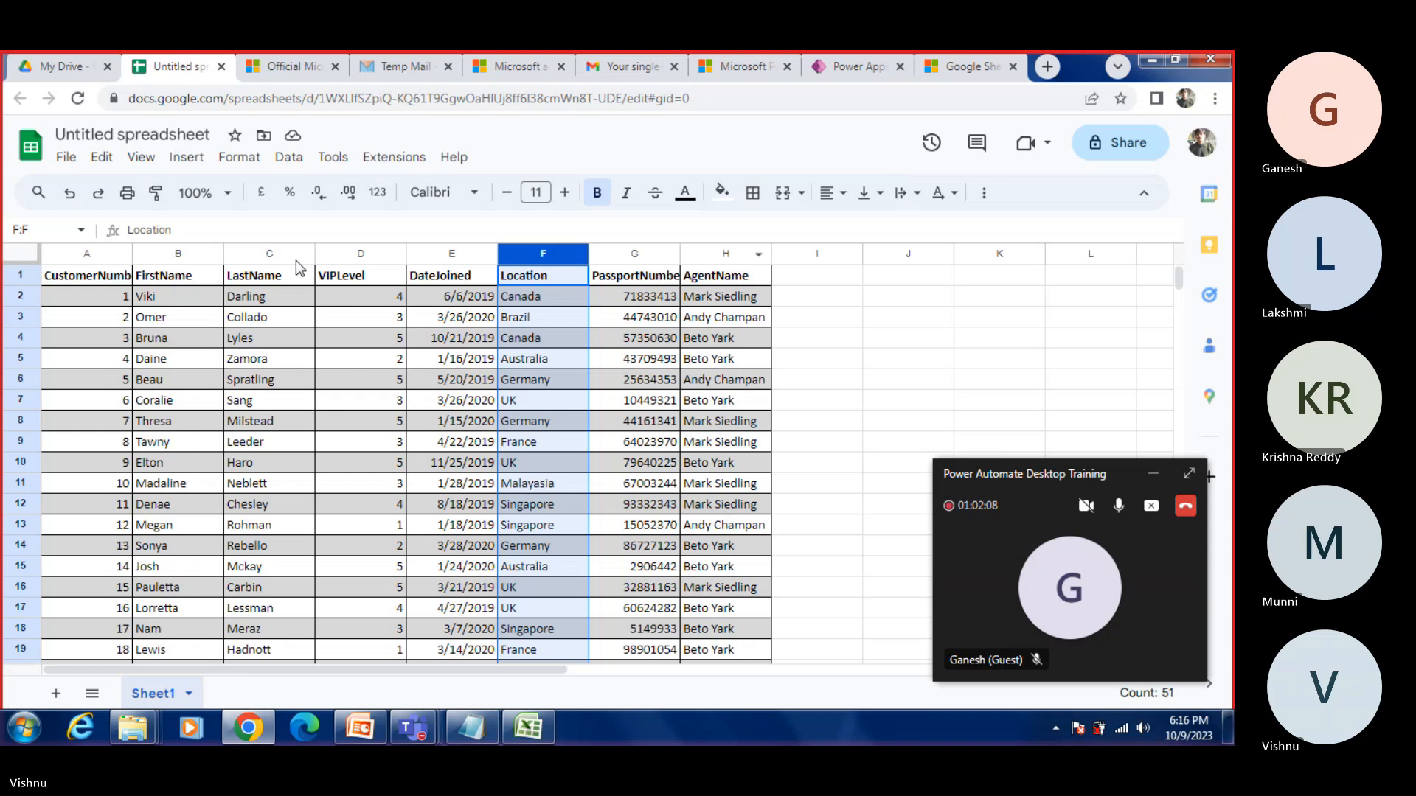
Step: Look through the pasted customer rows on Sheet1
scroll(140, 437, "down", 7)
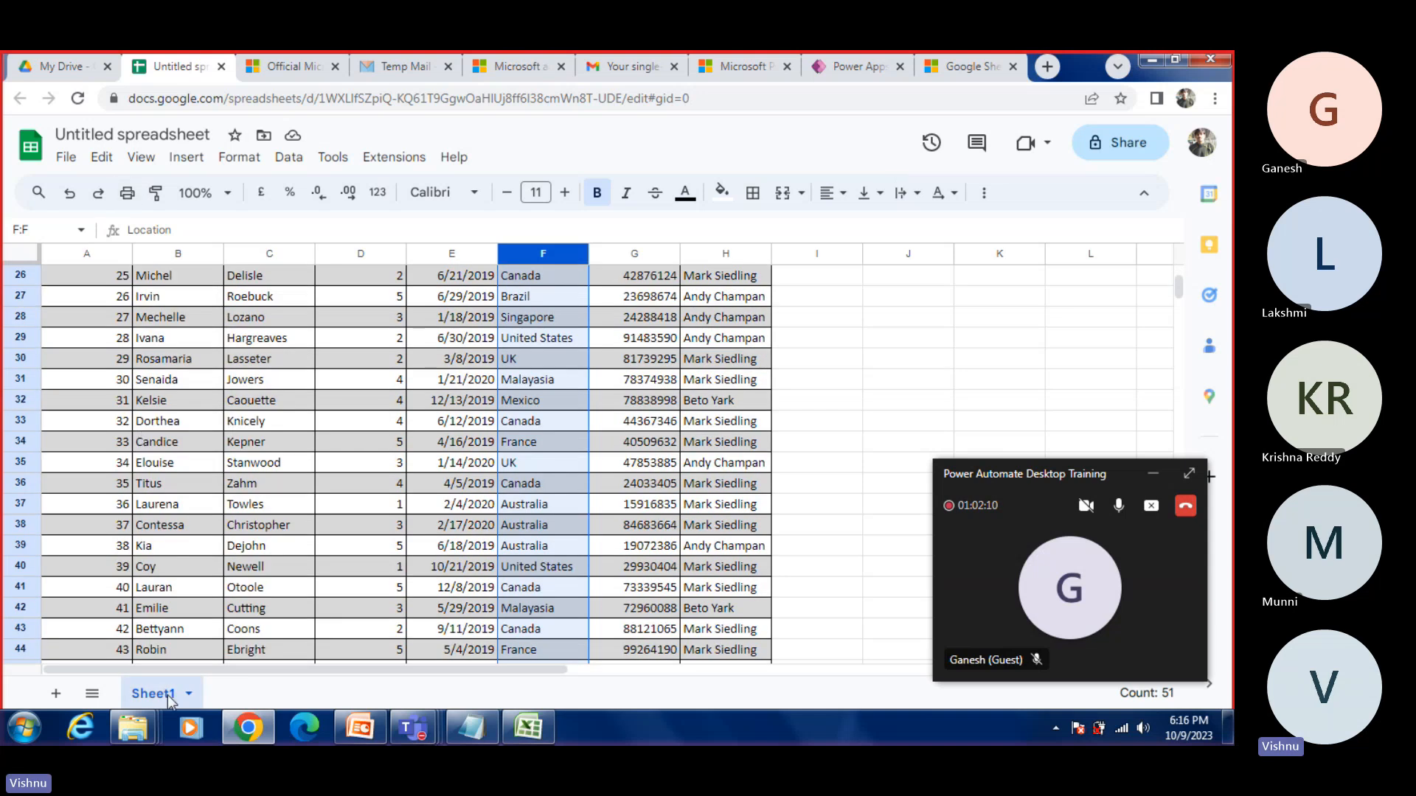
scroll(196, 517, "down", 9)
scroll(192, 507, "up", 5)
scroll(190, 506, "up", 10)
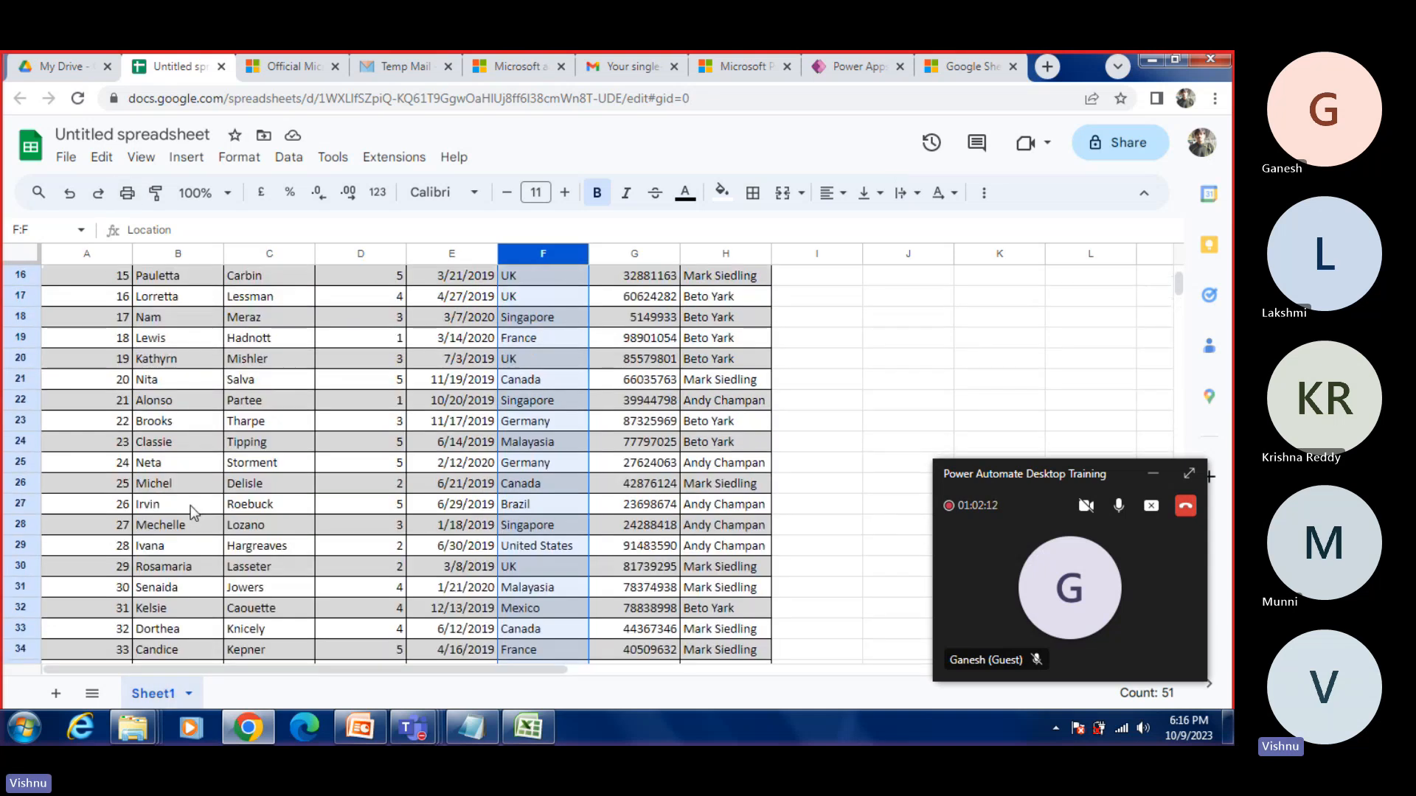
Step: Make a copy of the spreadsheet named Customers_To_Import in My Drive, and close the copy
left_click(66, 161)
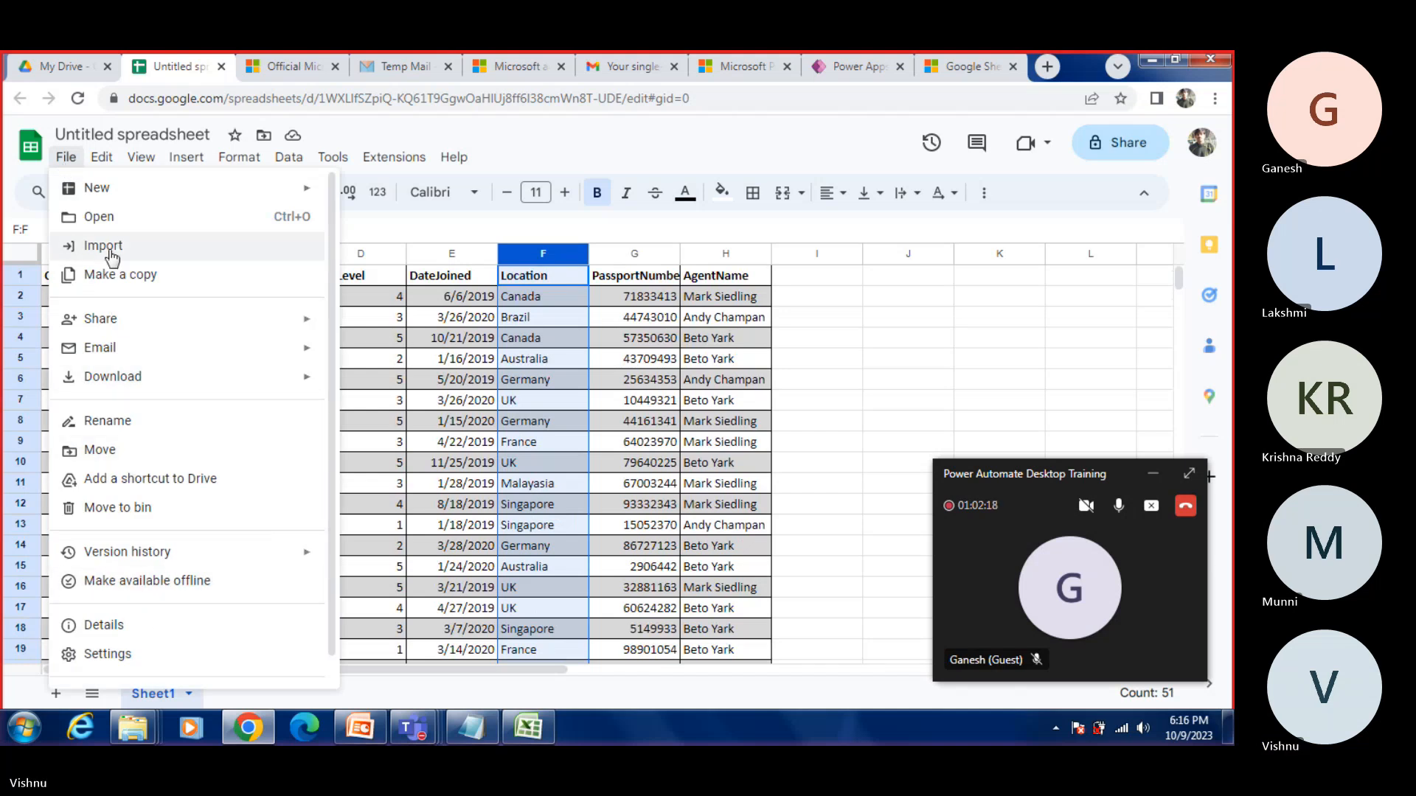
mouse_move(101, 193)
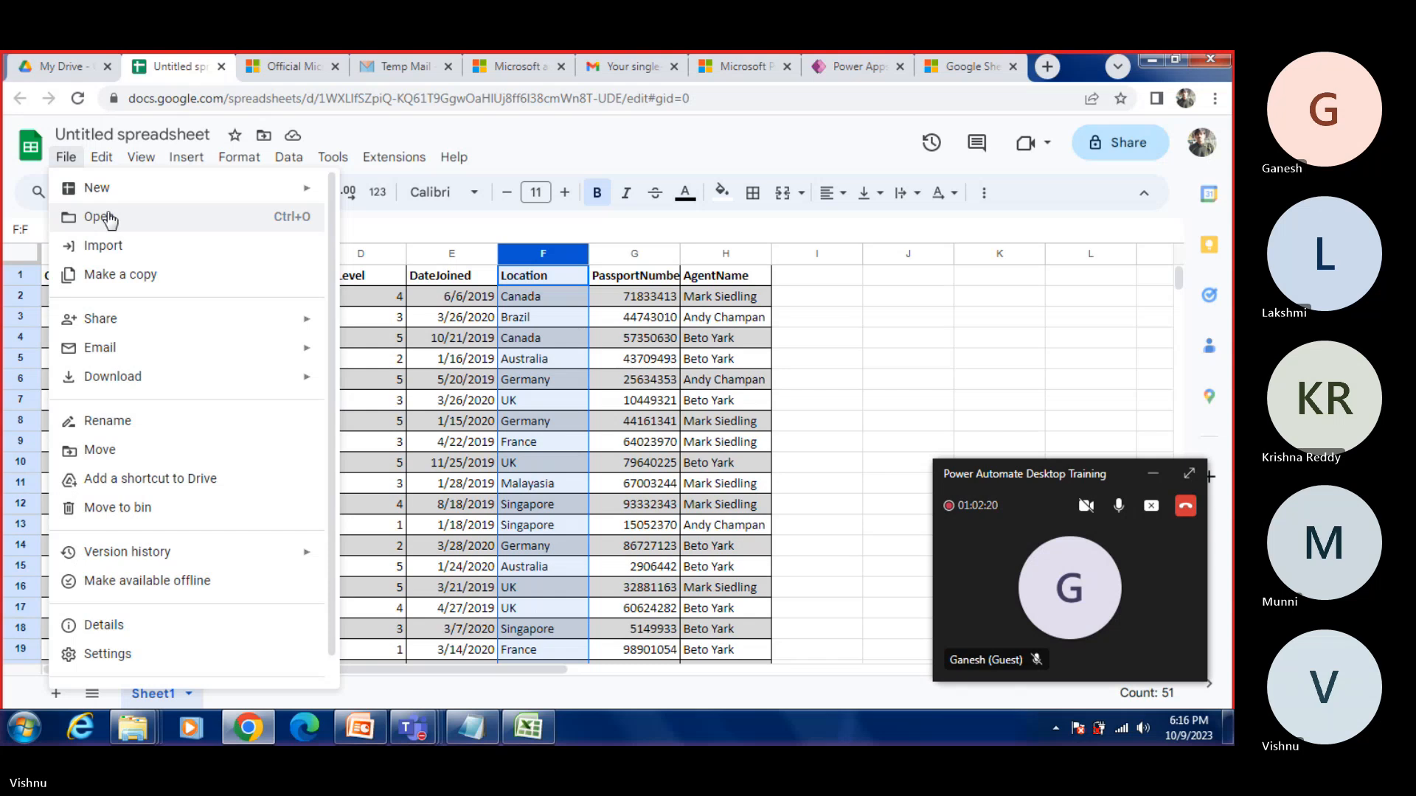
left_click(104, 278)
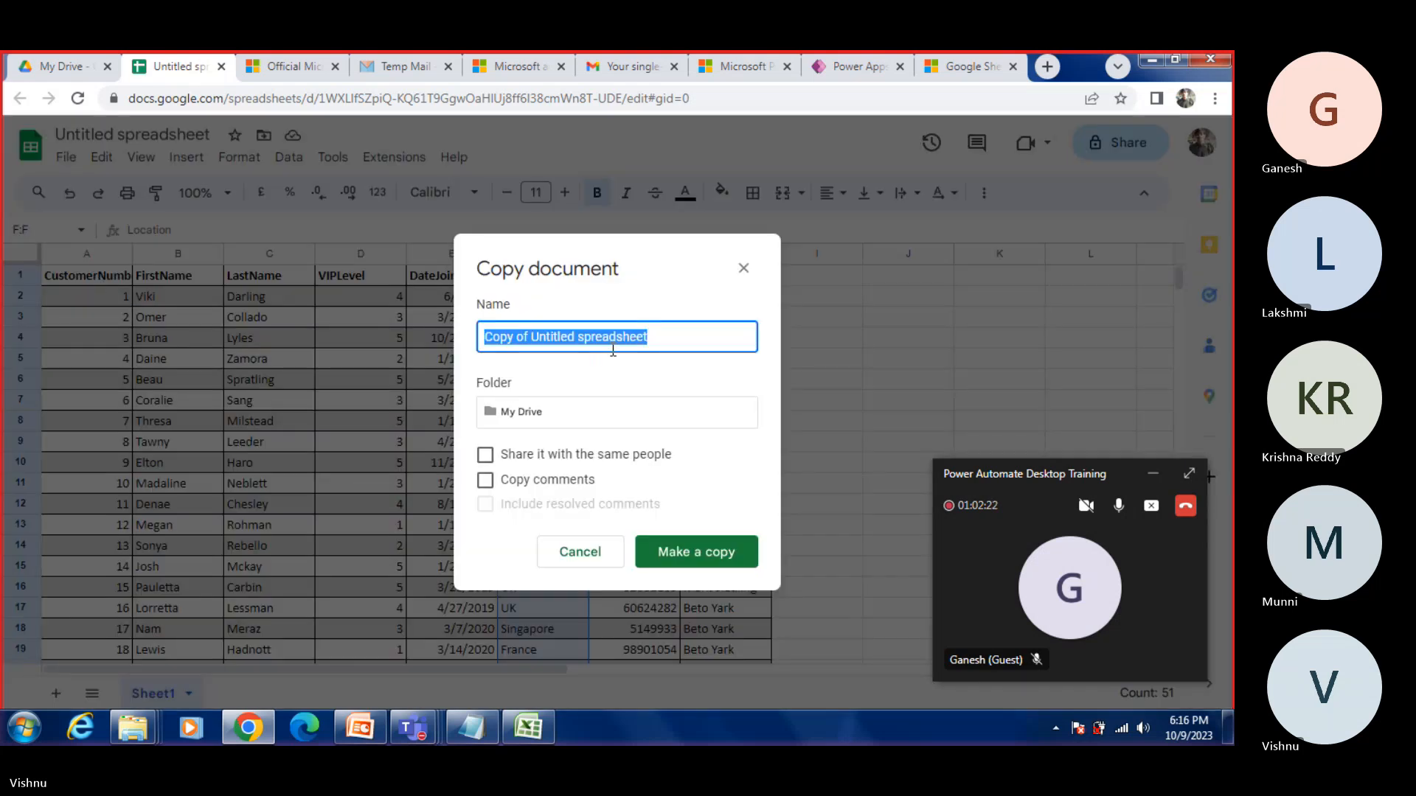
left_click(644, 339)
left_click_drag(651, 336, 248, 271)
type("Cu")
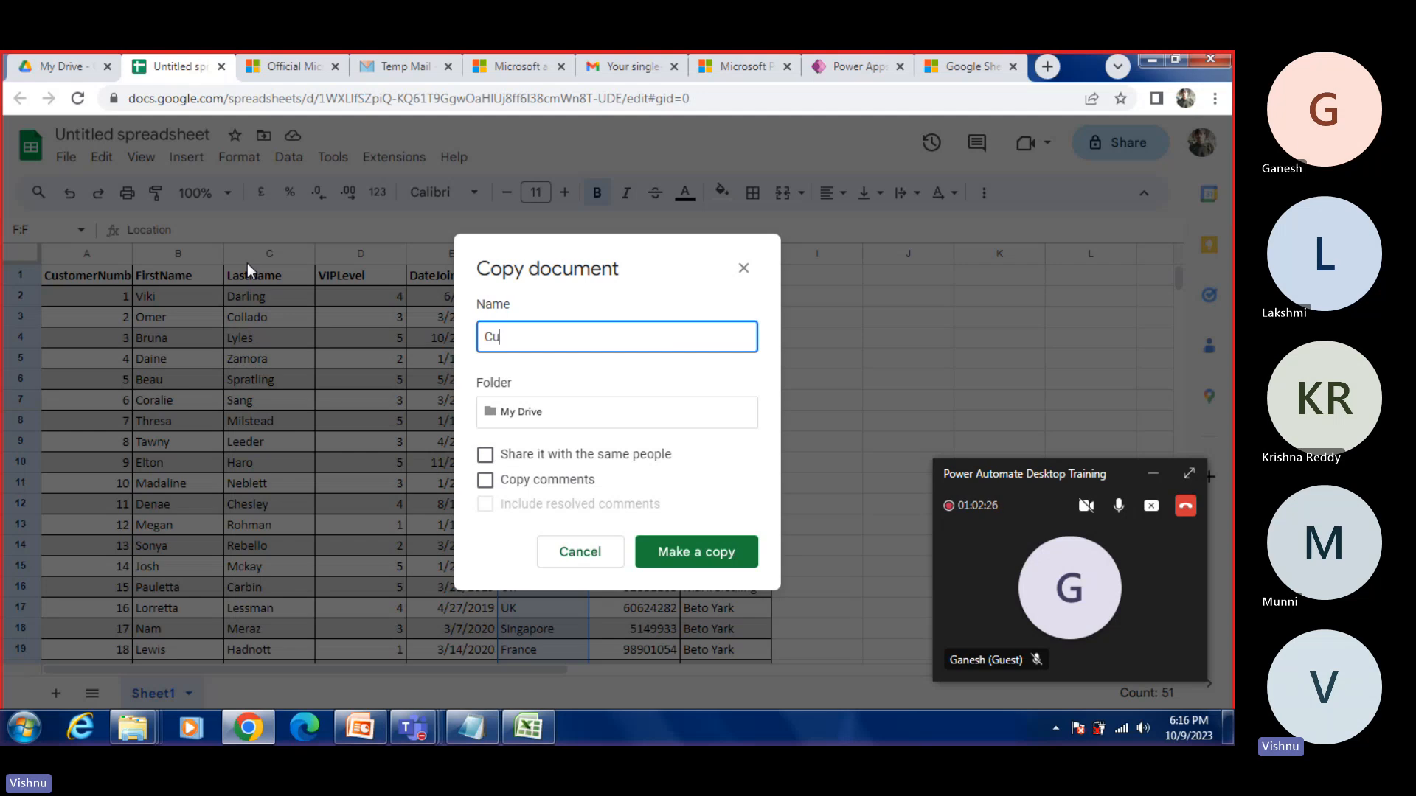
type("stomers")
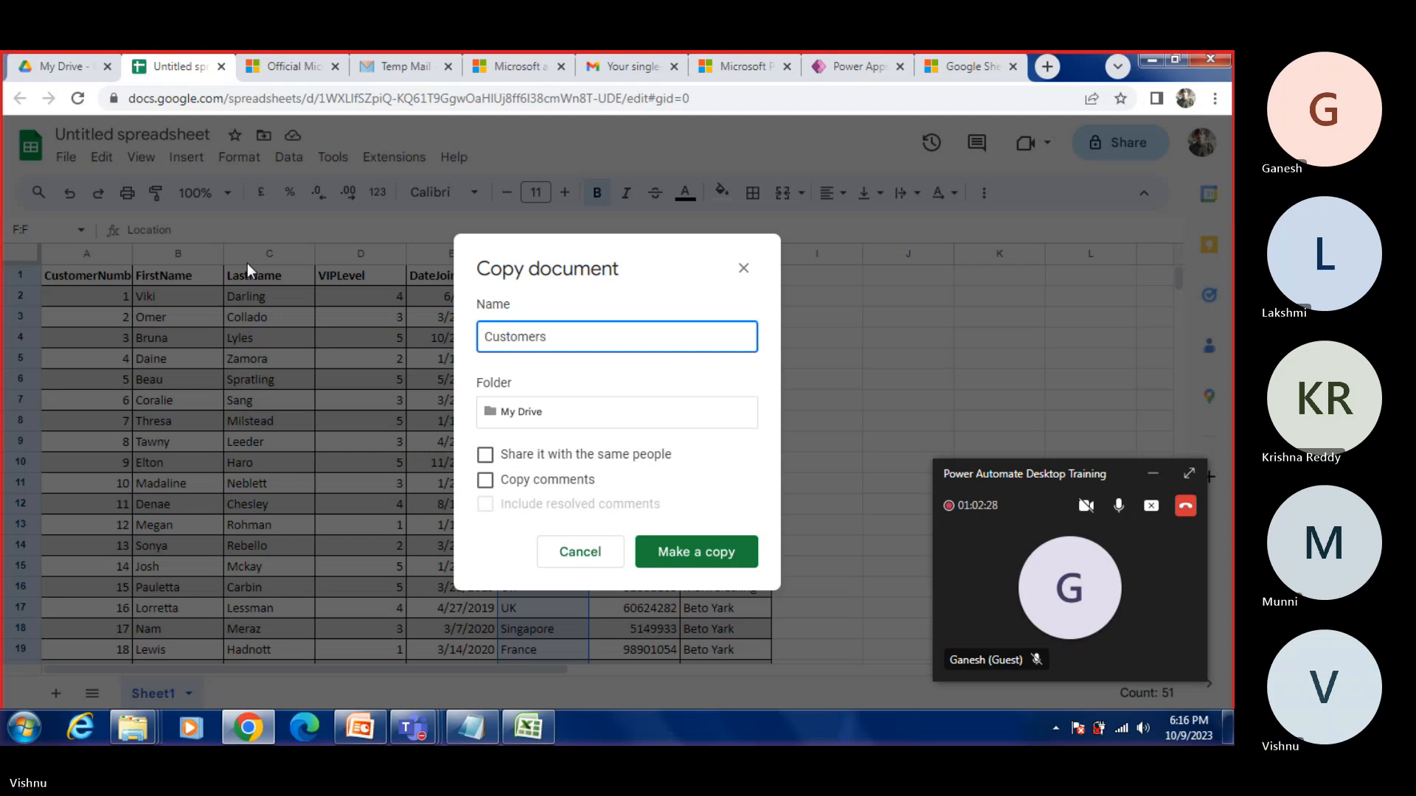
type("_To")
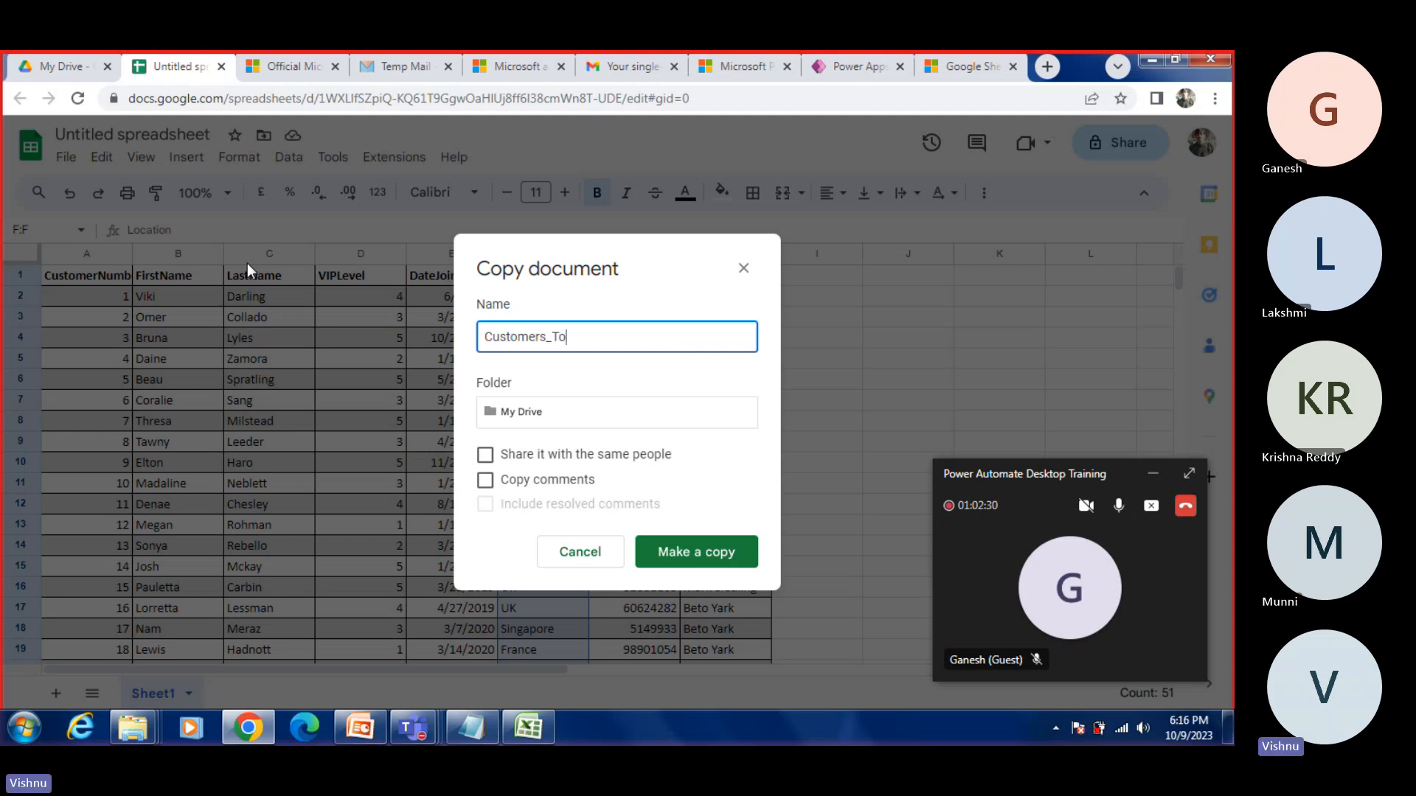
type("_Import")
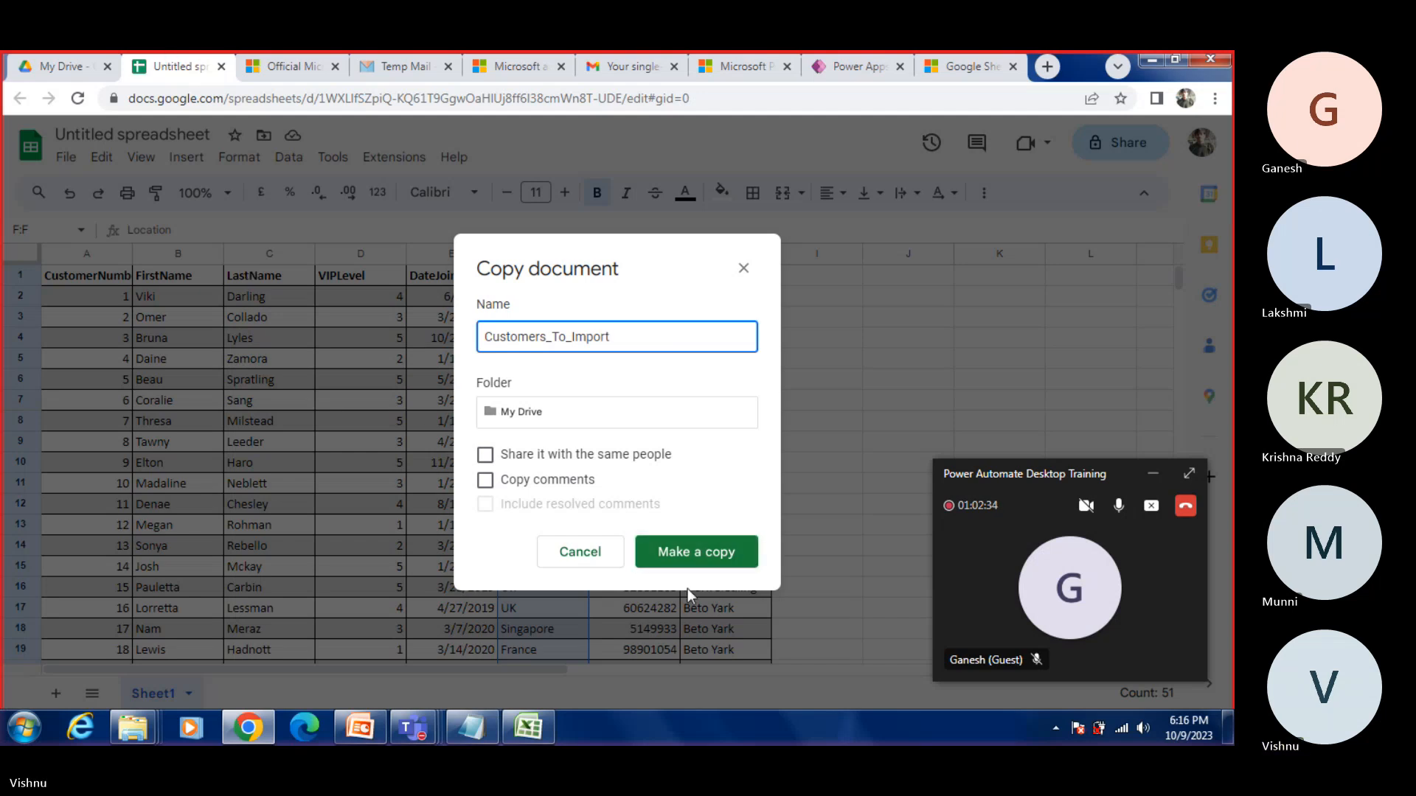
left_click(696, 562)
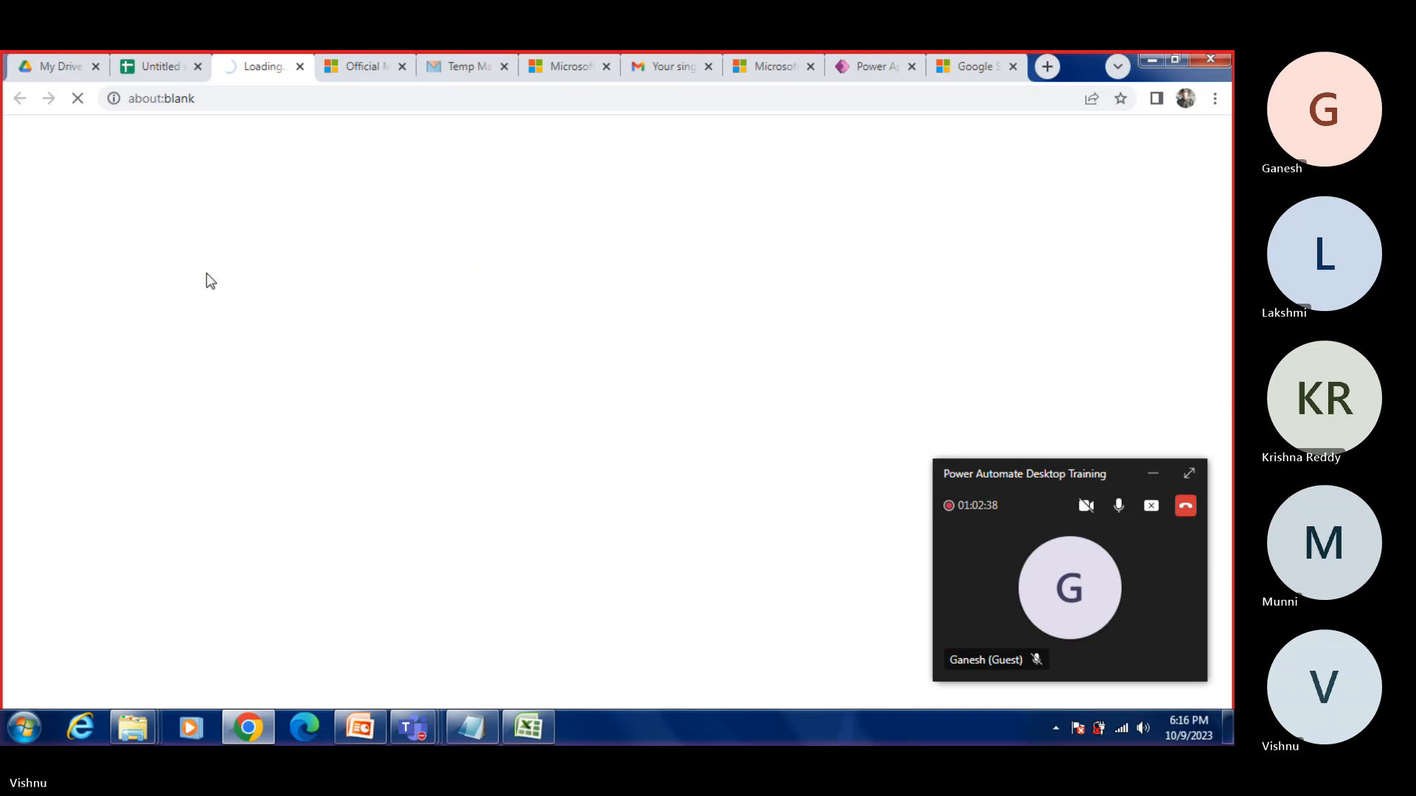
scroll(398, 479, "down", 2)
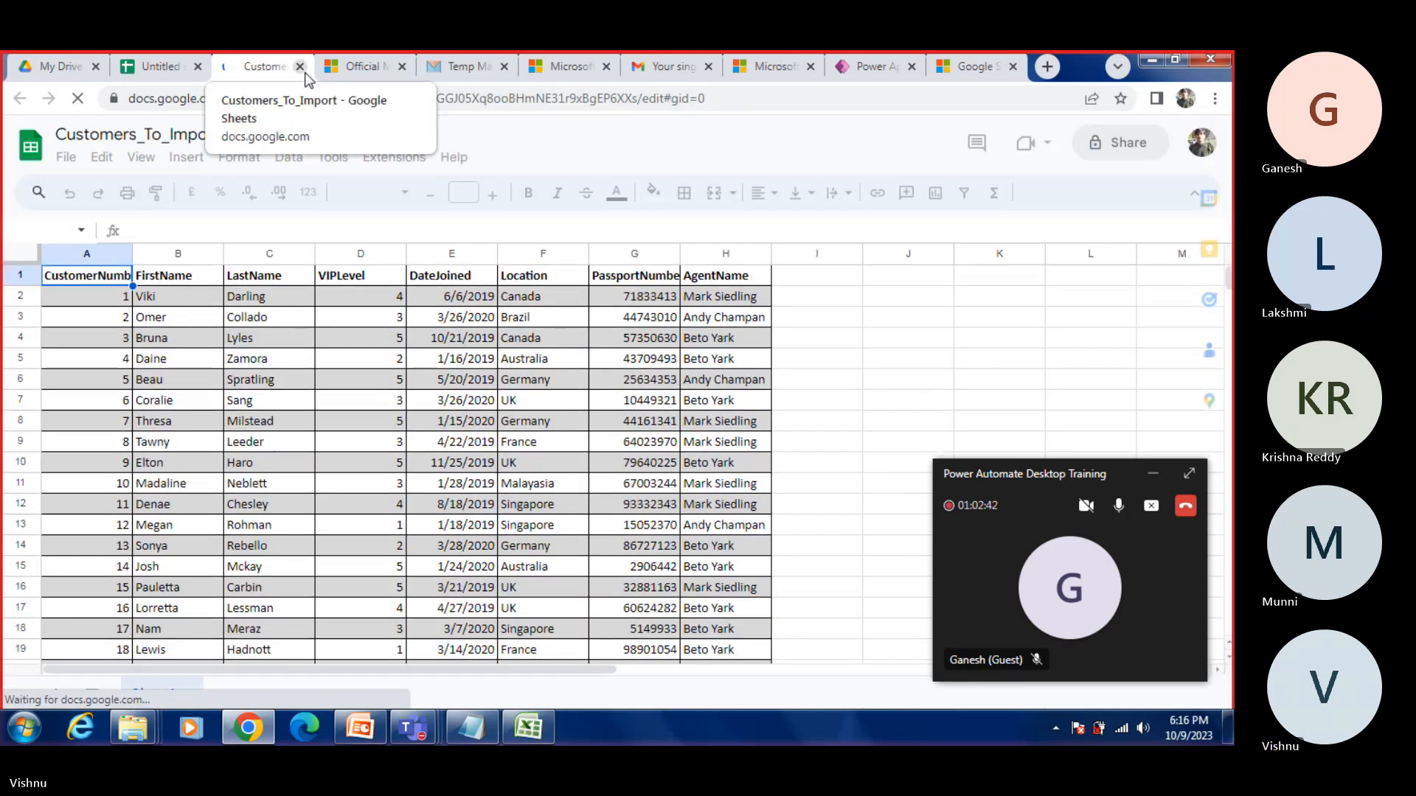
left_click(299, 66)
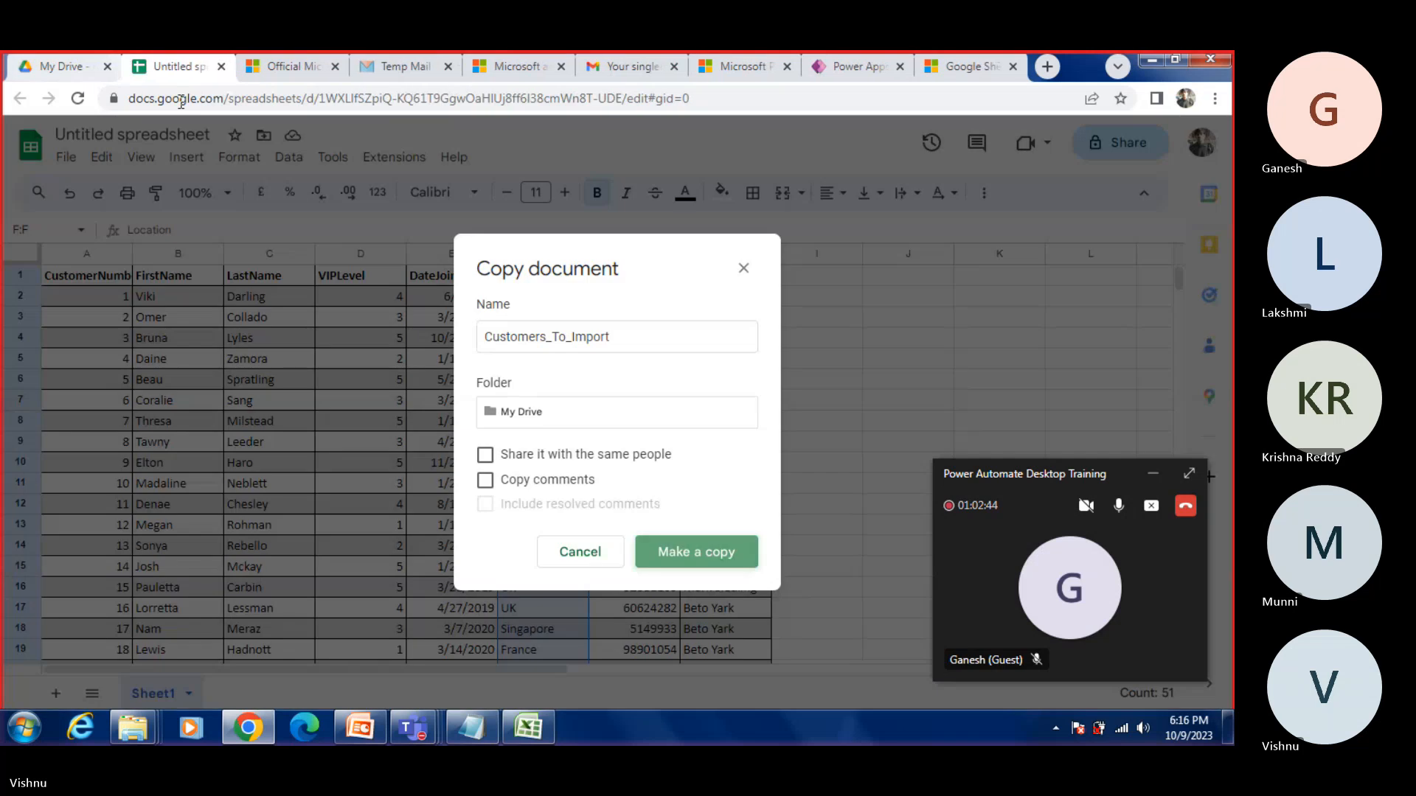
Step: Rename the original untitled spreadsheet to CustomersToImport
left_click(206, 136)
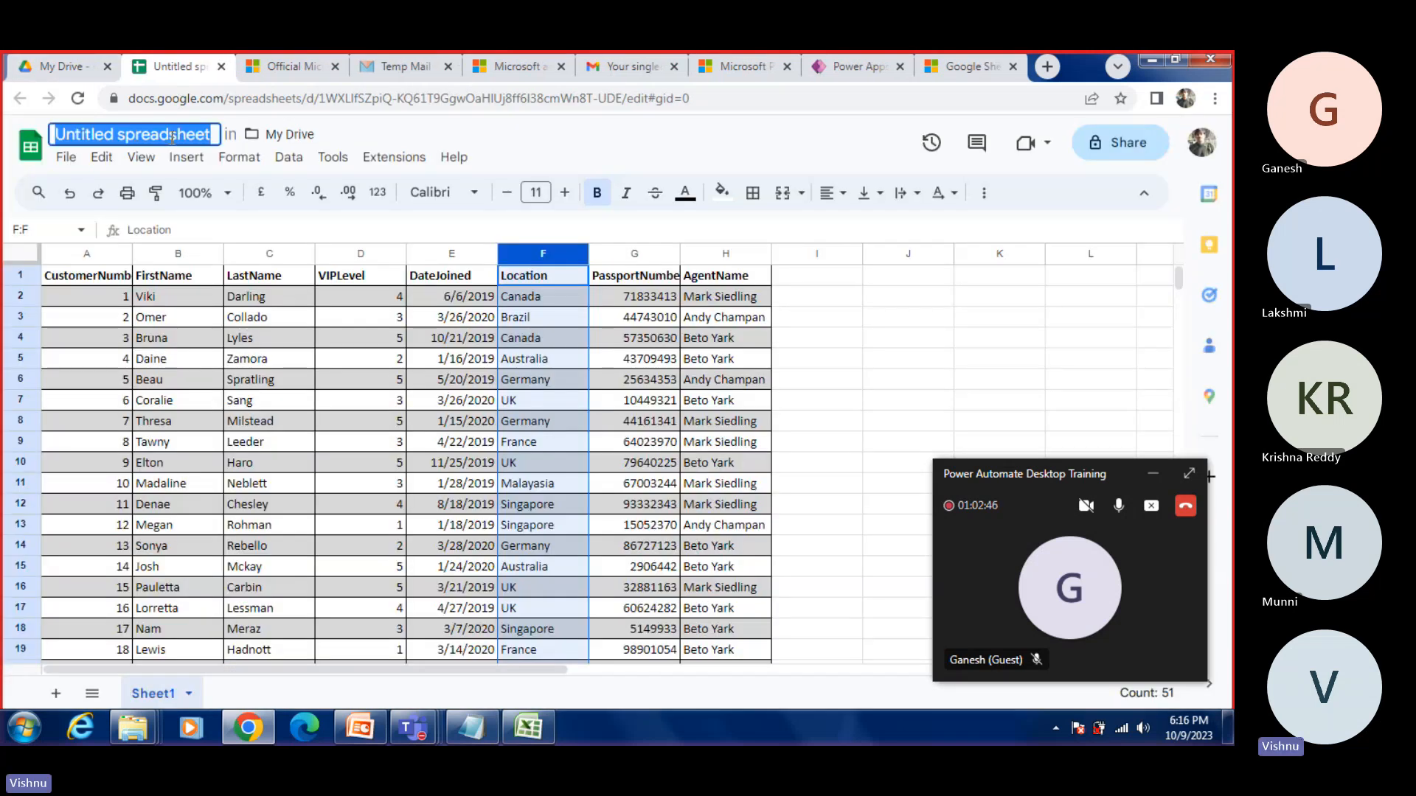
left_click(210, 138)
key("ctrl+a")
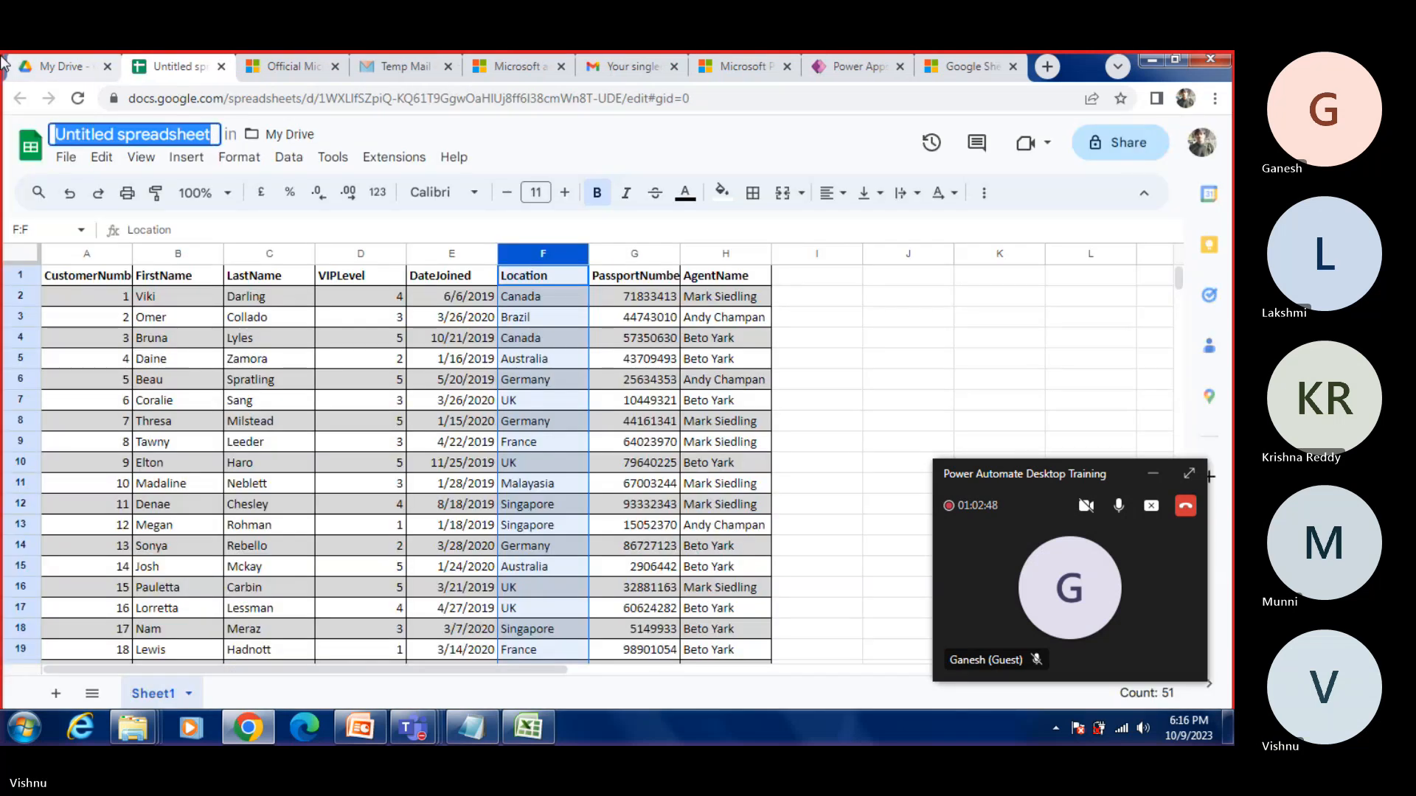
type("Cjustomer")
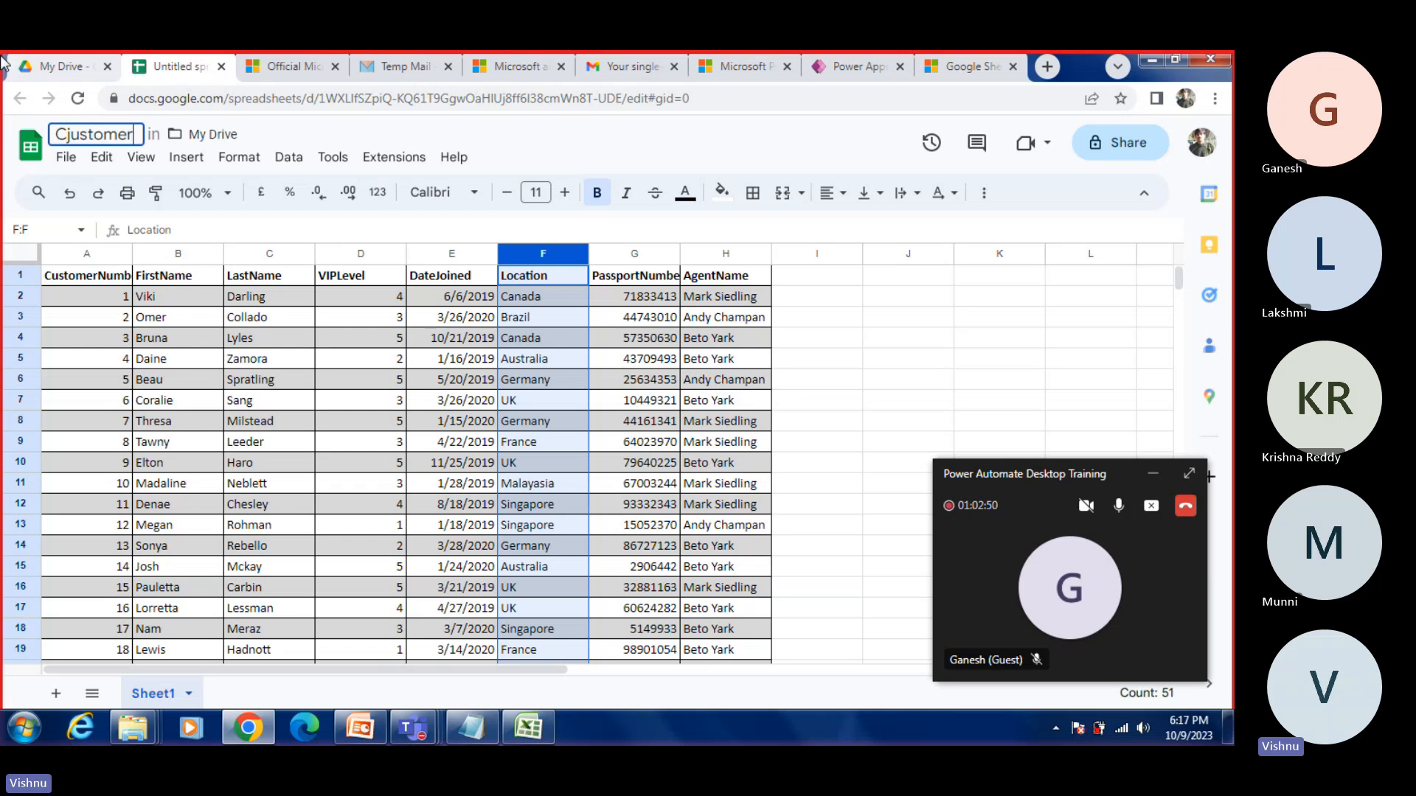
key("BackSpace")
key("BackSpace")
key("BackSpace")
key("BackSpace")
key("BackSpace")
key("BackSpace")
key("BackSpace")
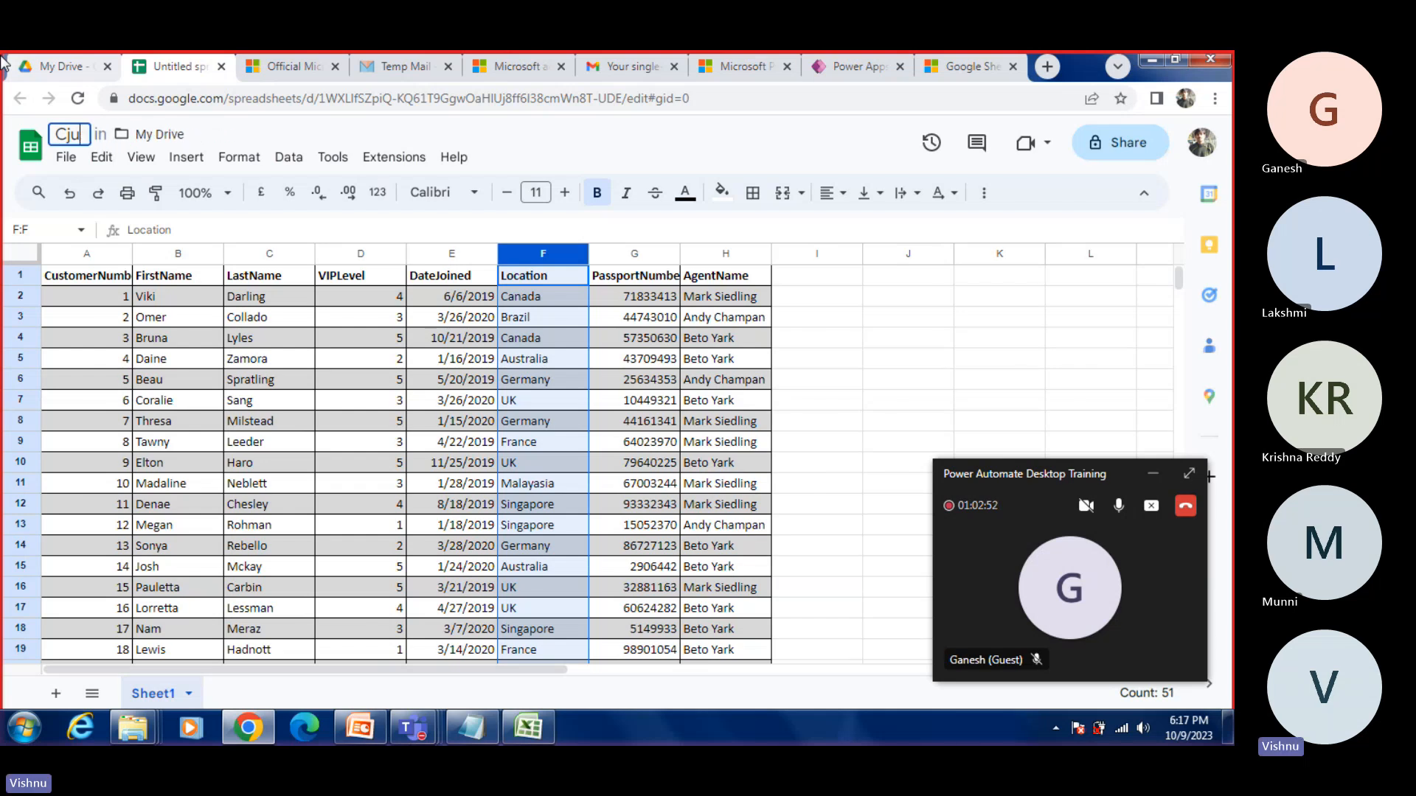
key("BackSpace")
type("ust")
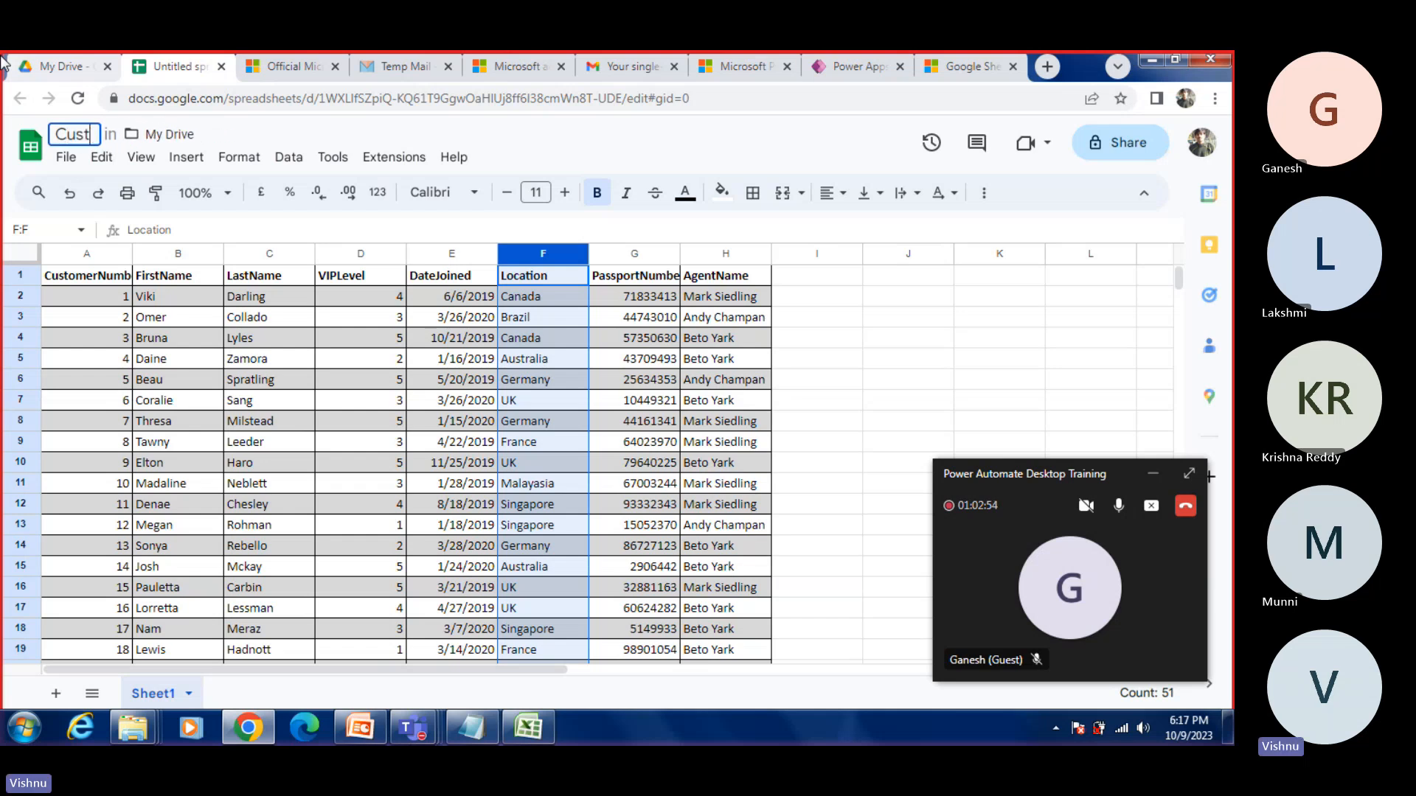
type("omersToImport")
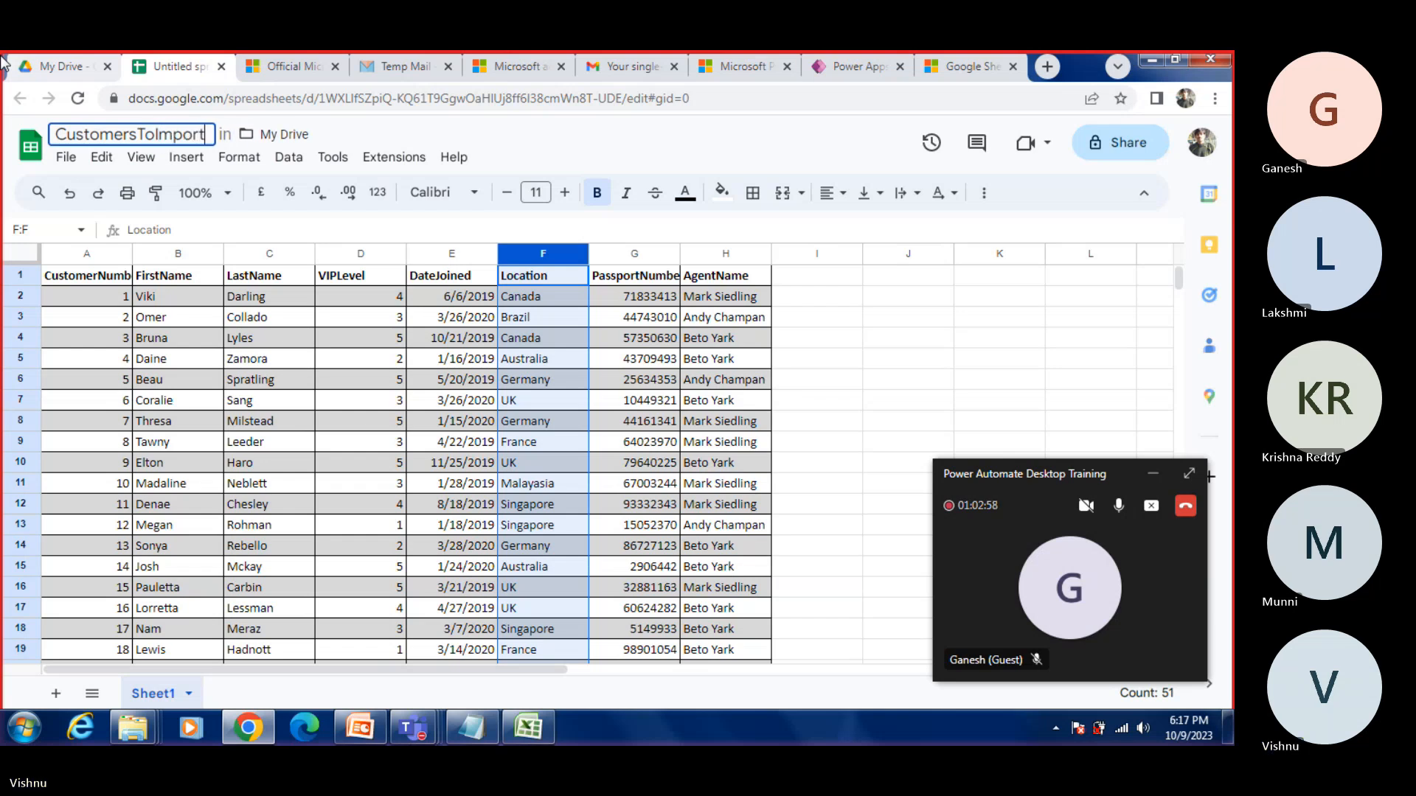
key("Return")
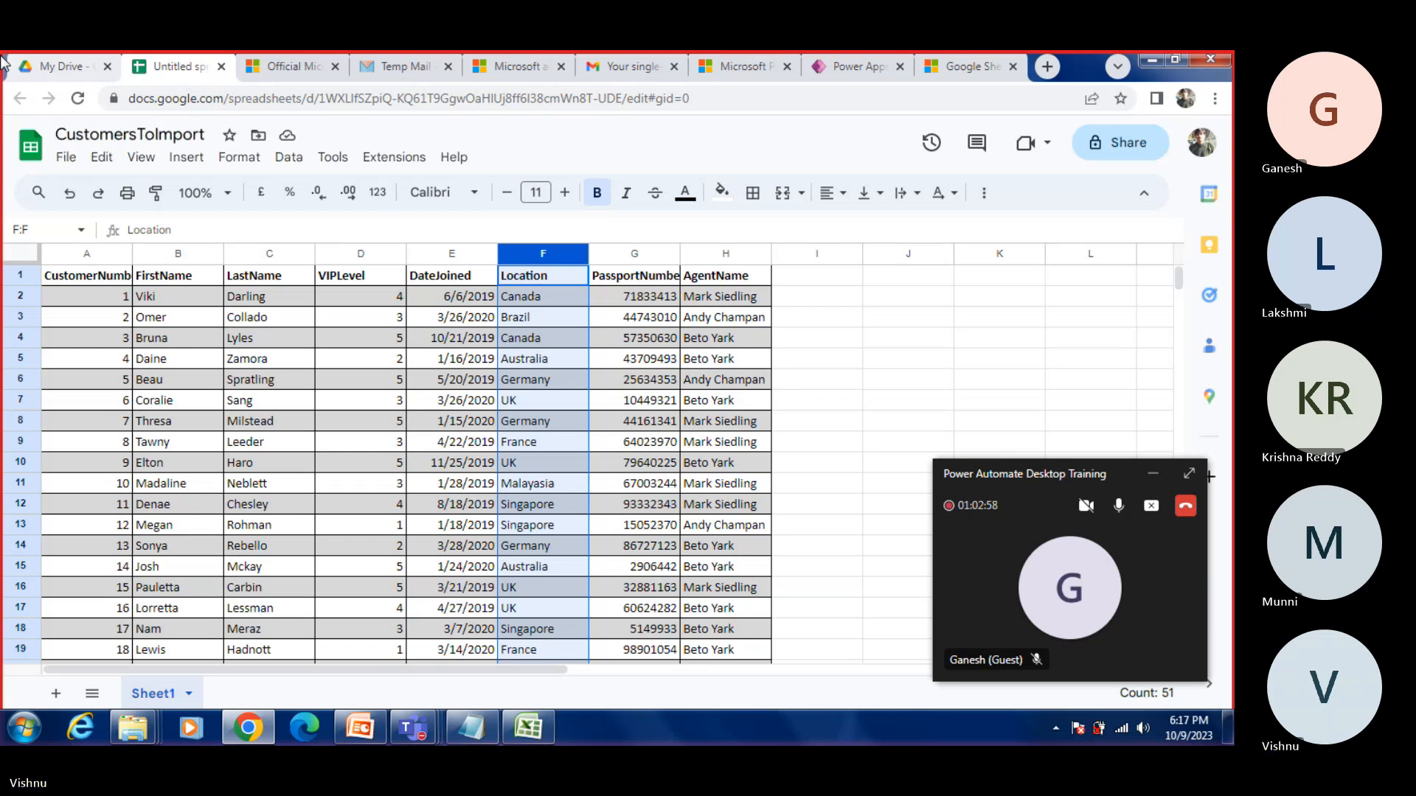
Step: Switch to Power Apps, refresh the connections, and choose the CustomersToImport dataset from the Google Sheets connection
left_click(853, 70)
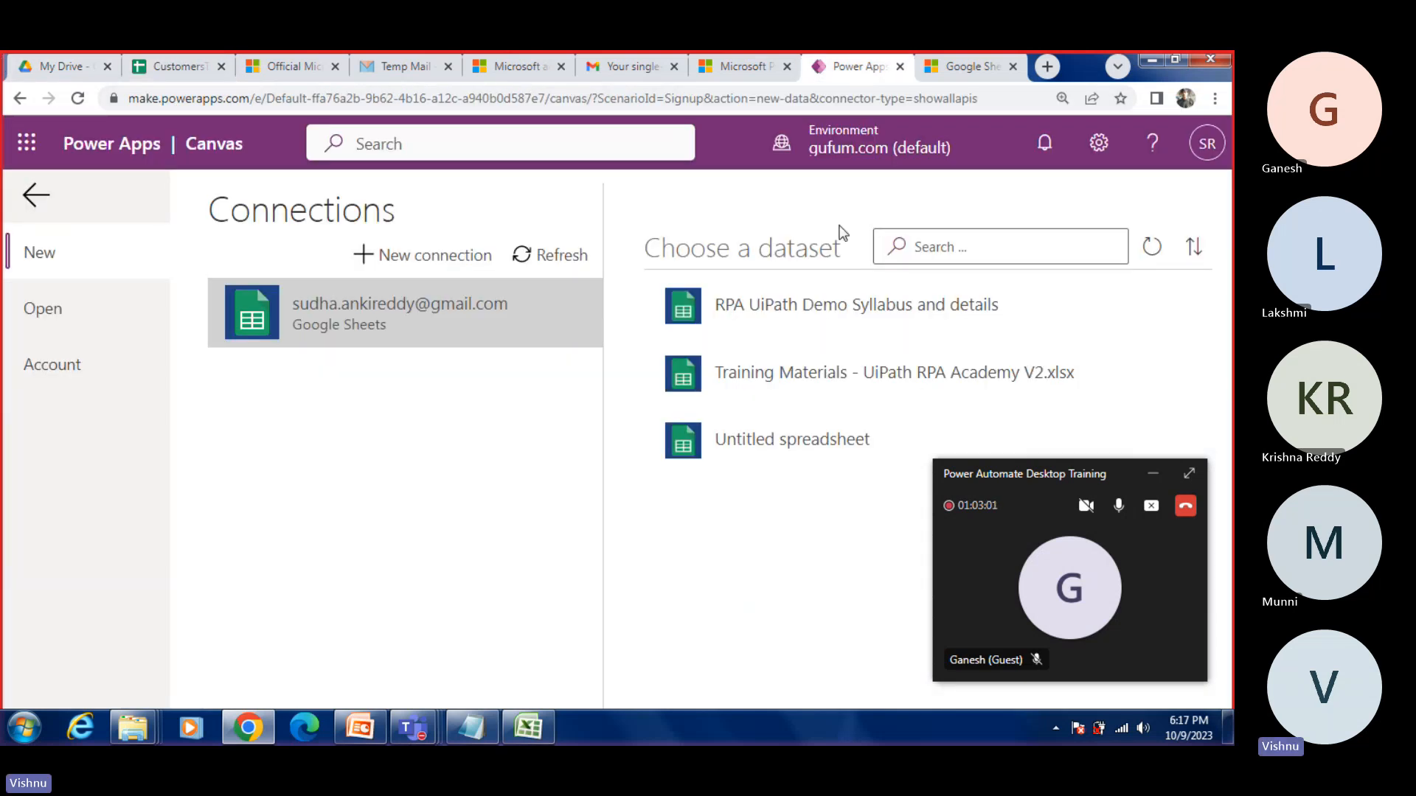
left_click(550, 258)
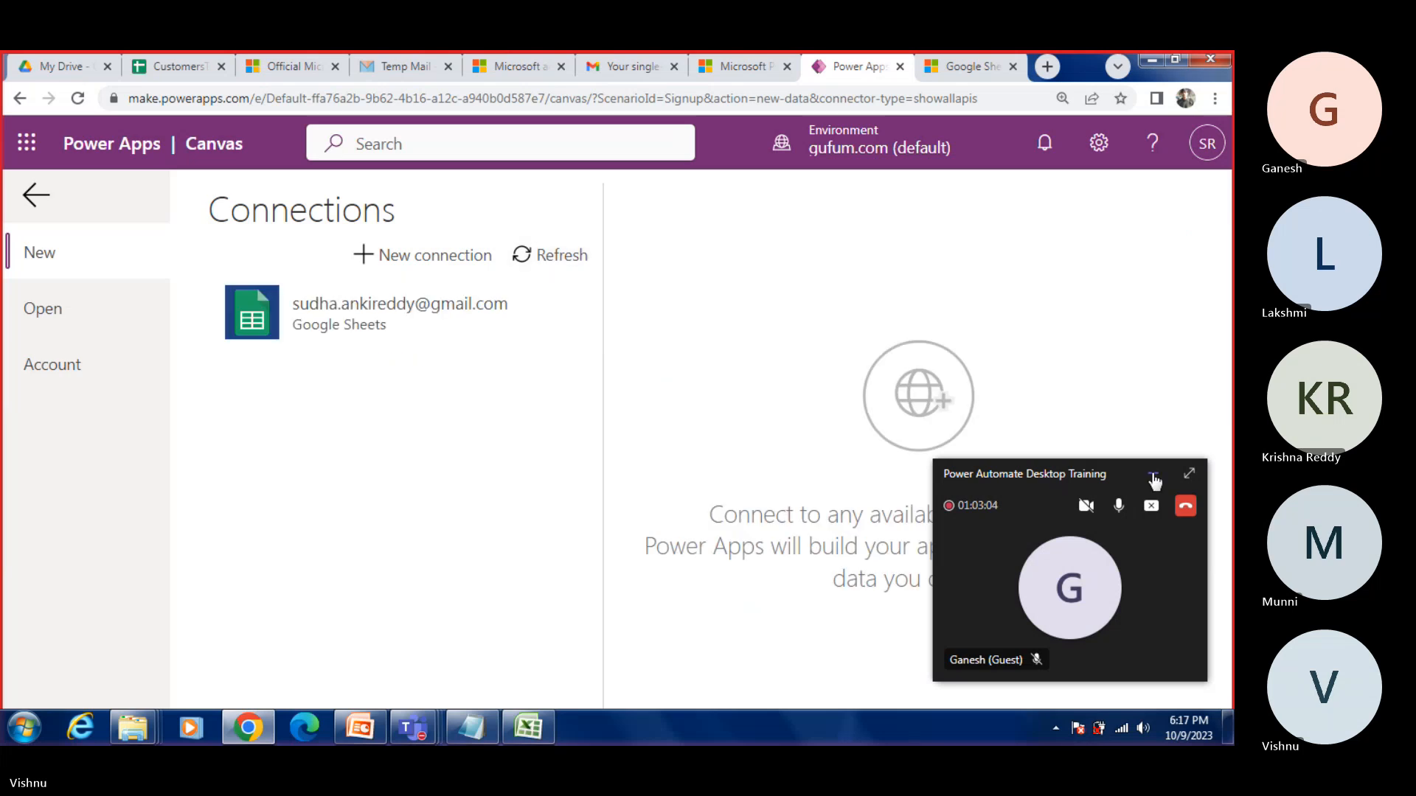
left_click(1154, 475)
left_click(367, 320)
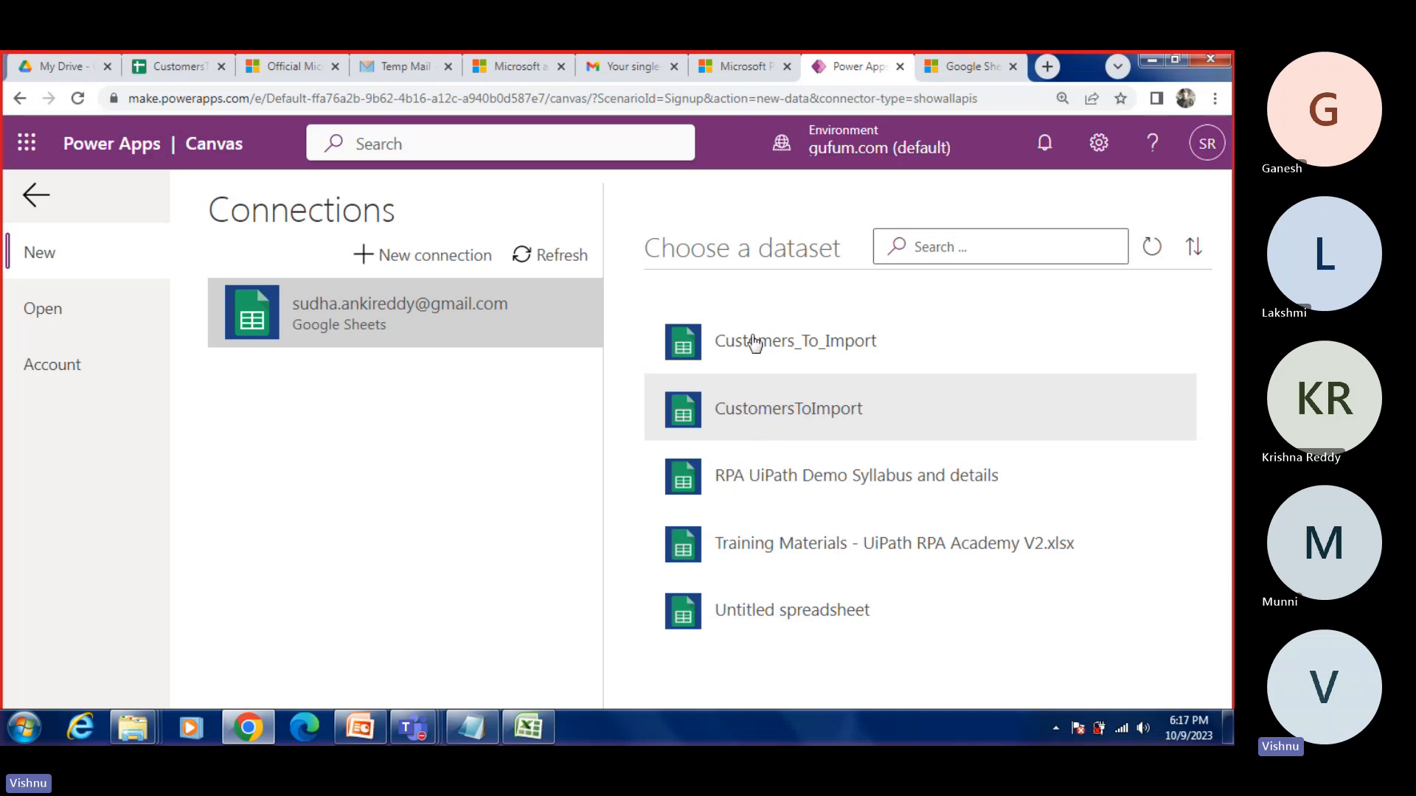
left_click(757, 413)
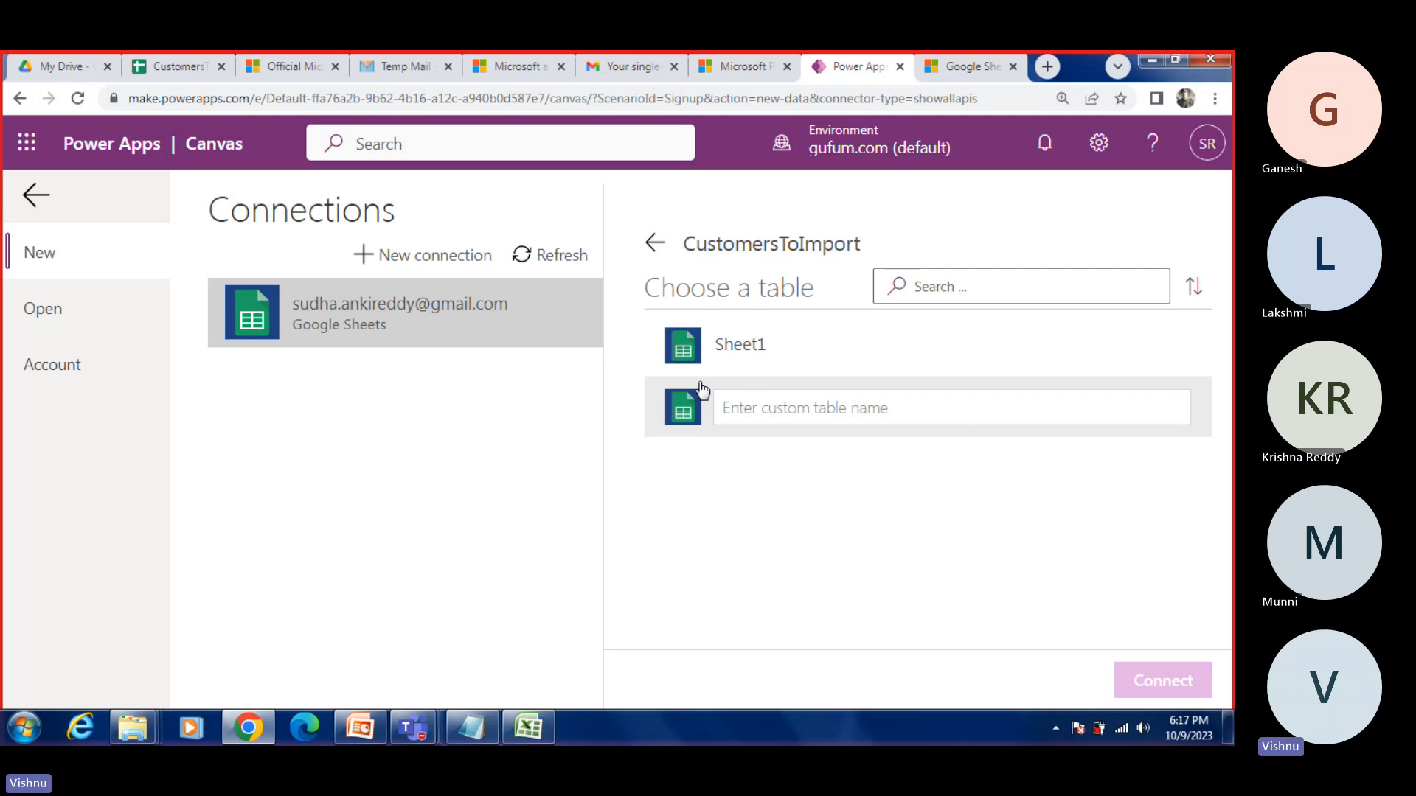
Step: Close the Customers workbook in Excel without keeping the copied data on the clipboard
left_click(529, 729)
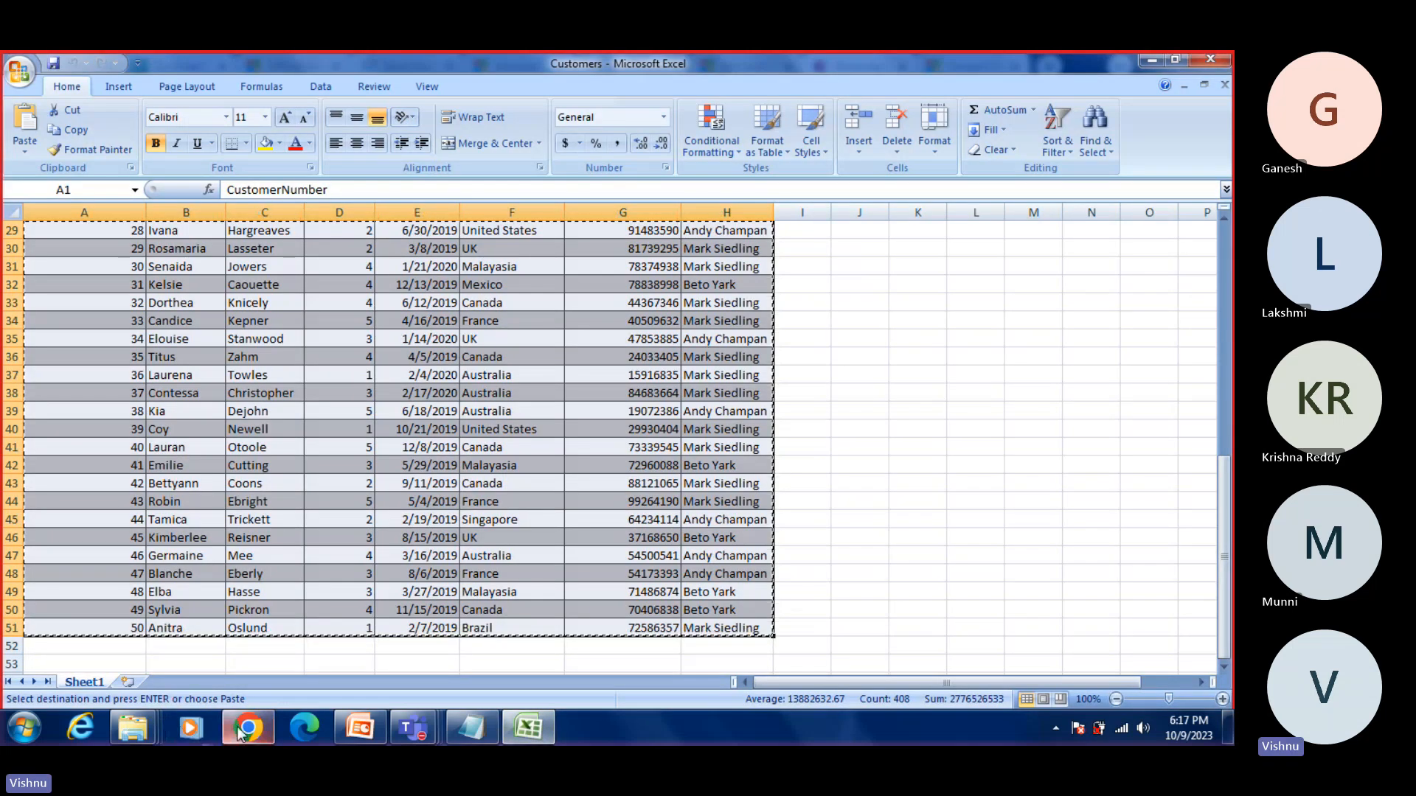
left_click(242, 730)
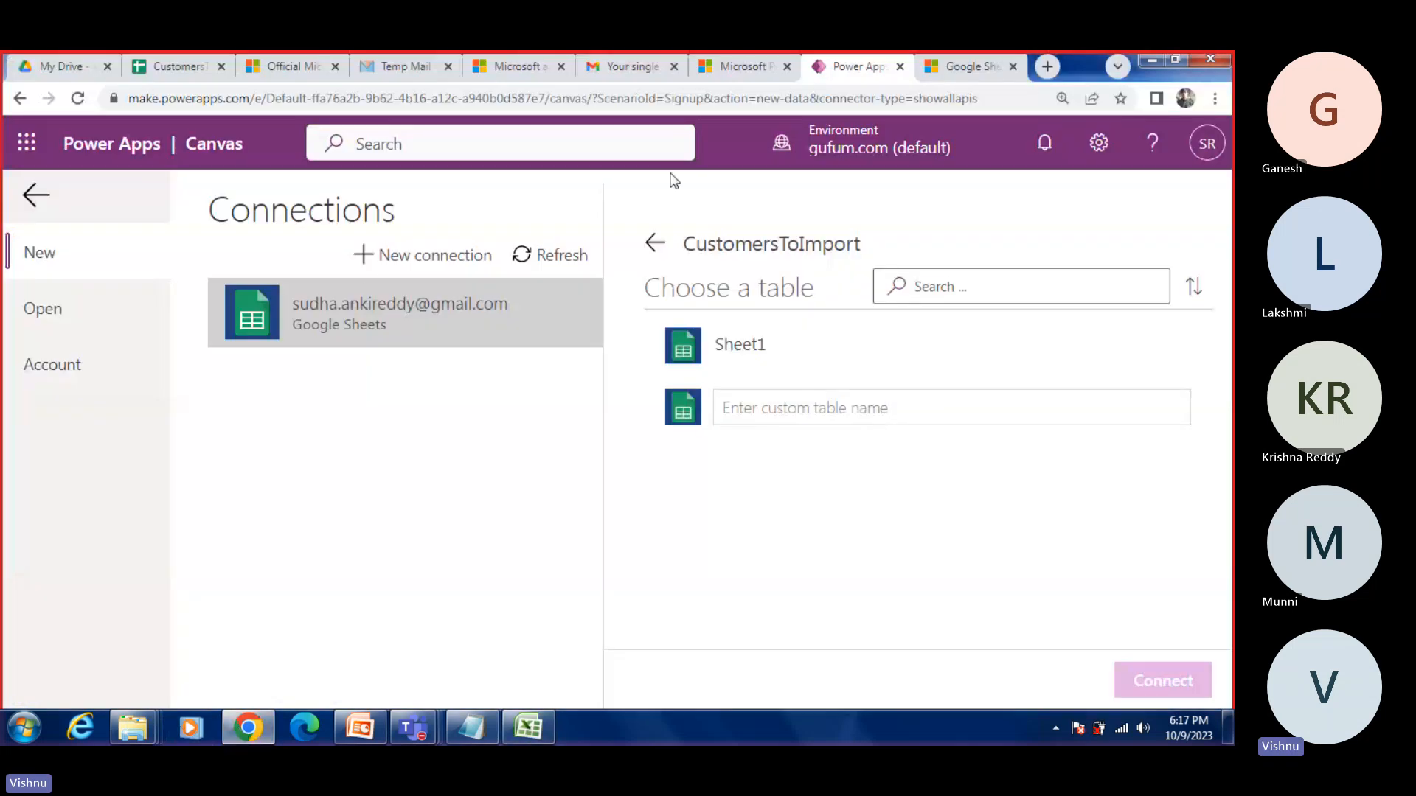
left_click(207, 70)
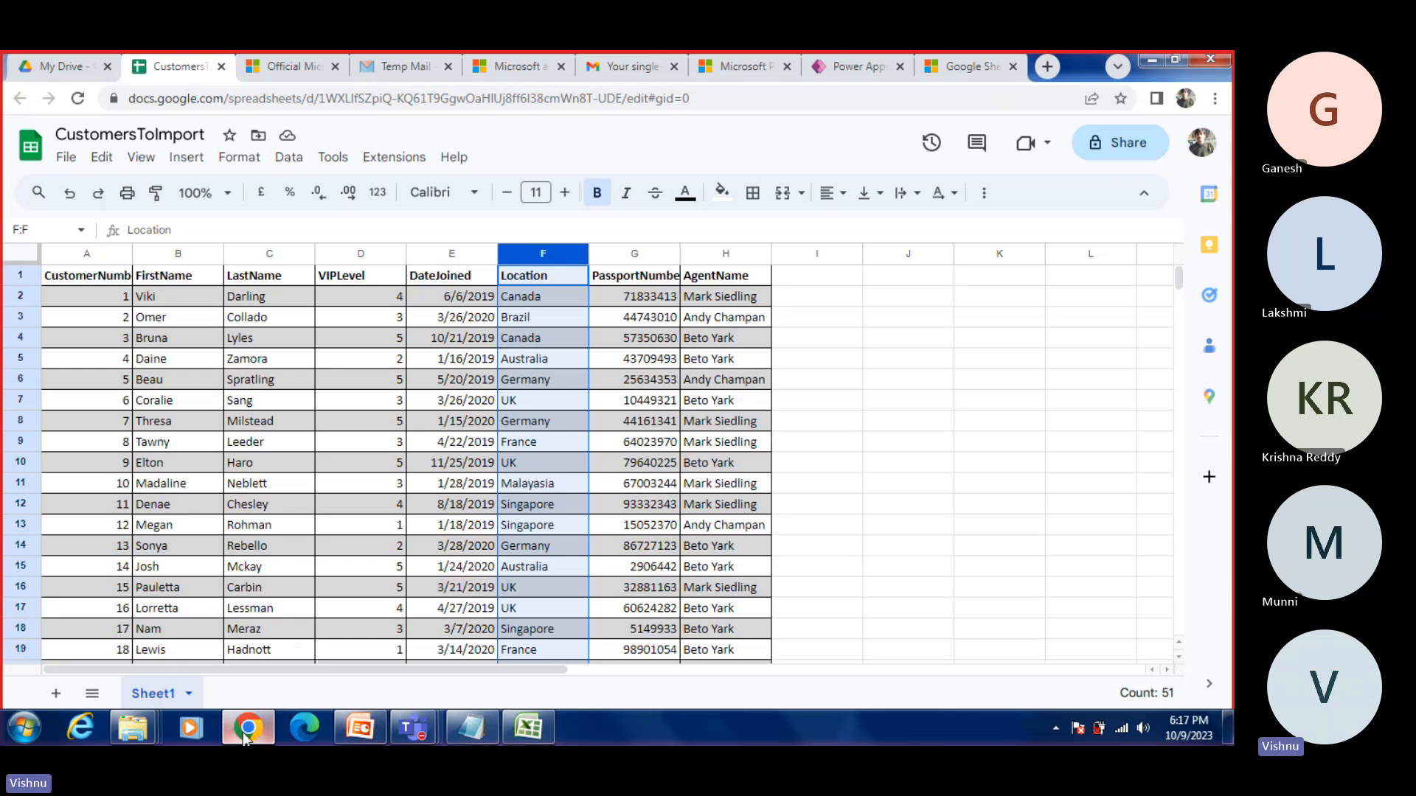
left_click(528, 728)
left_click(1210, 59)
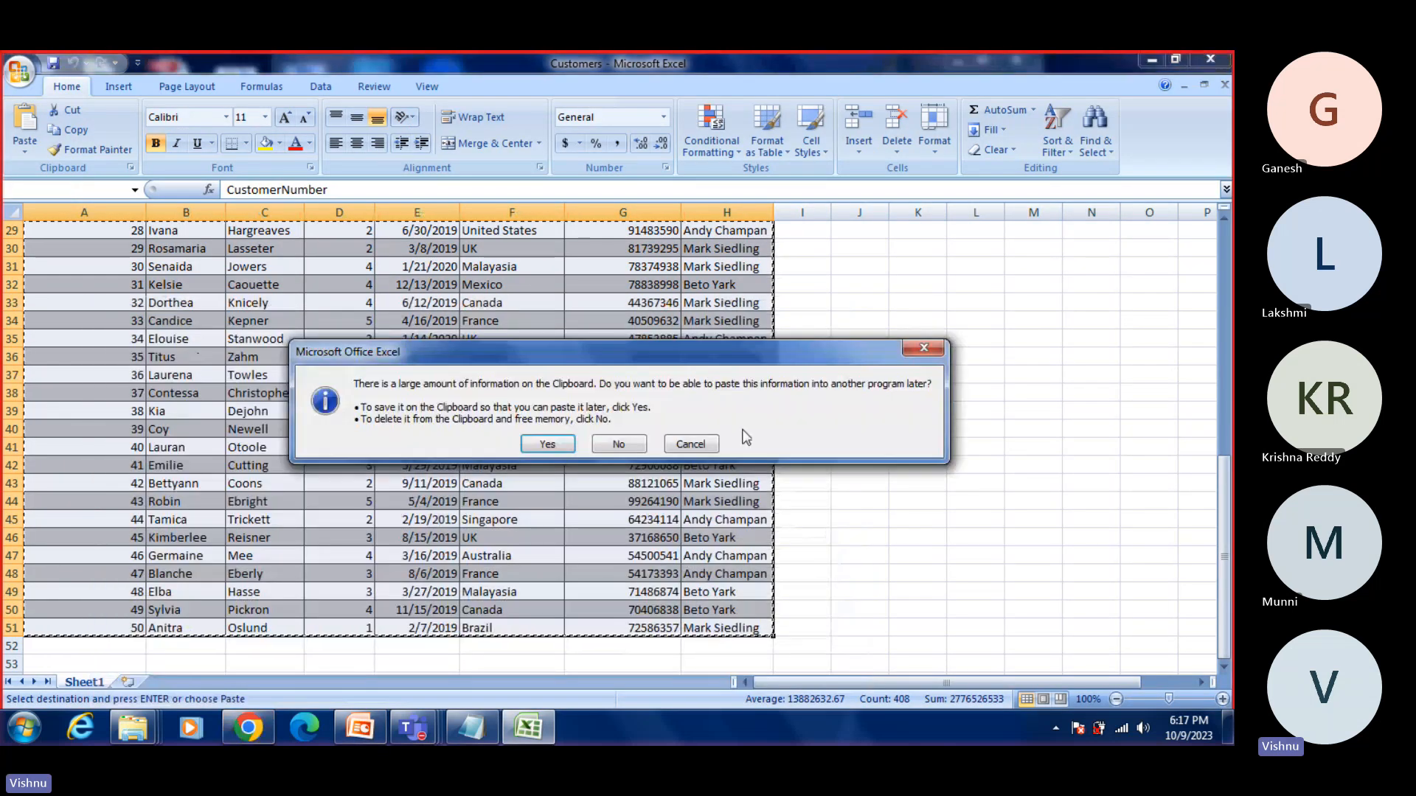
left_click(618, 445)
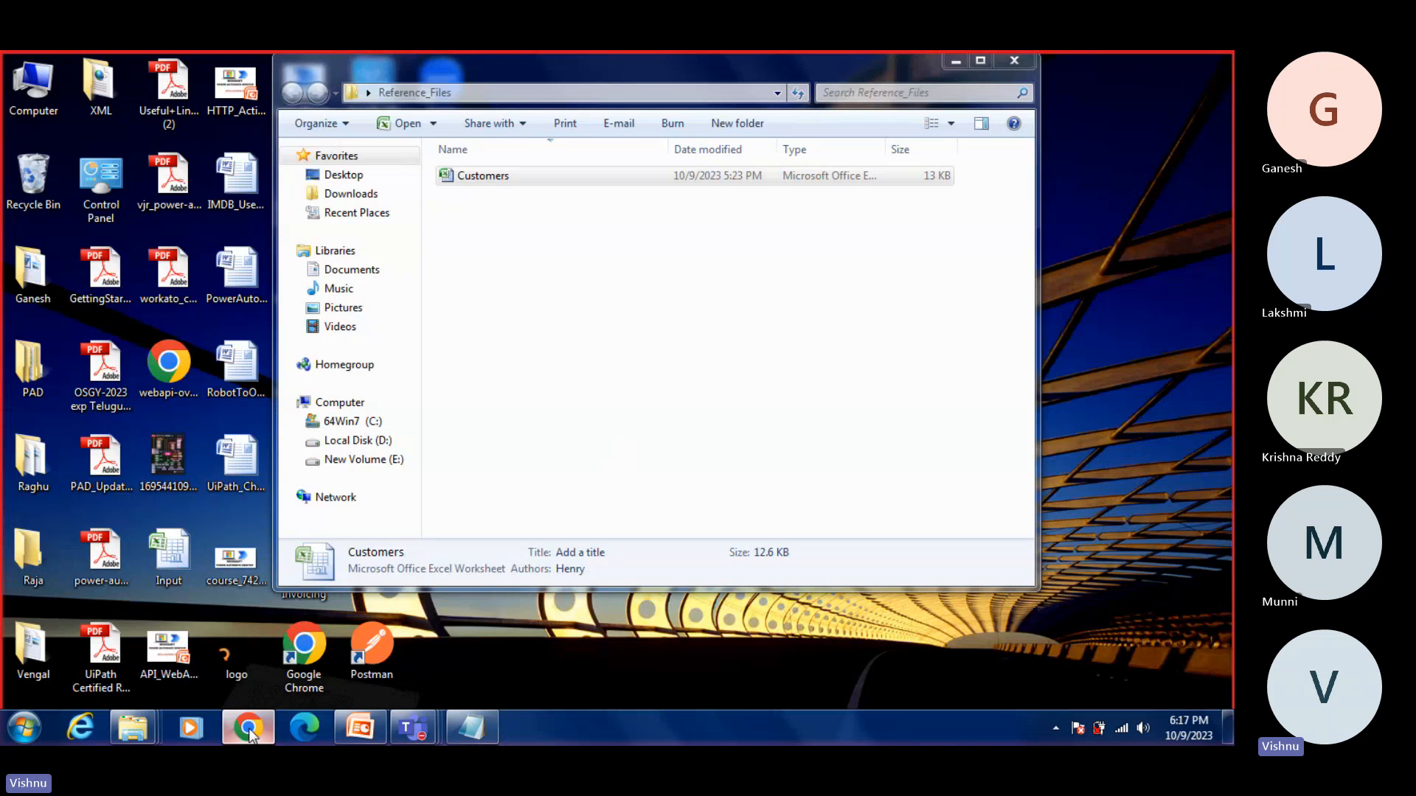
Step: Return to Power Apps in Chrome and connect the app to the Sheet1 table of CustomersToImport
left_click(253, 733)
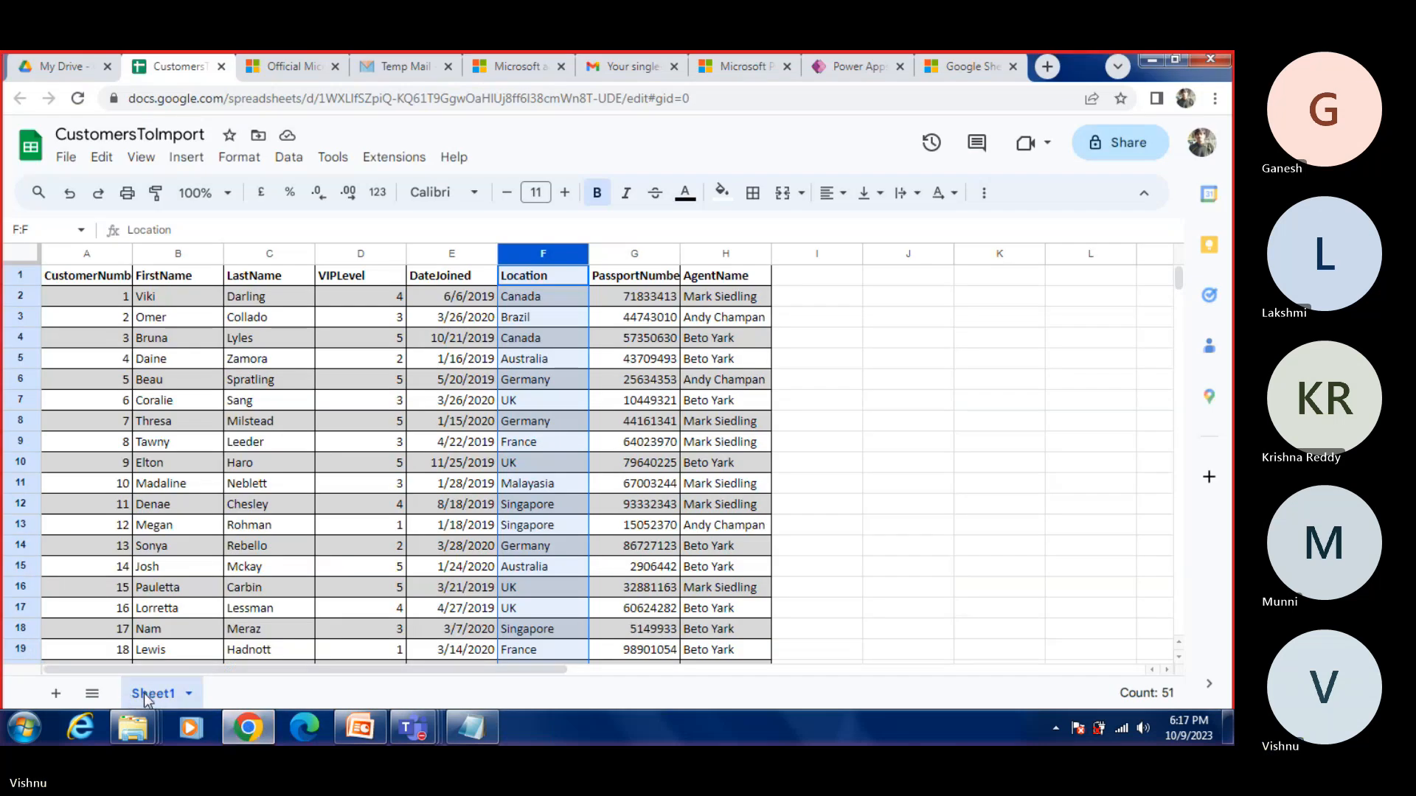
left_click(245, 733)
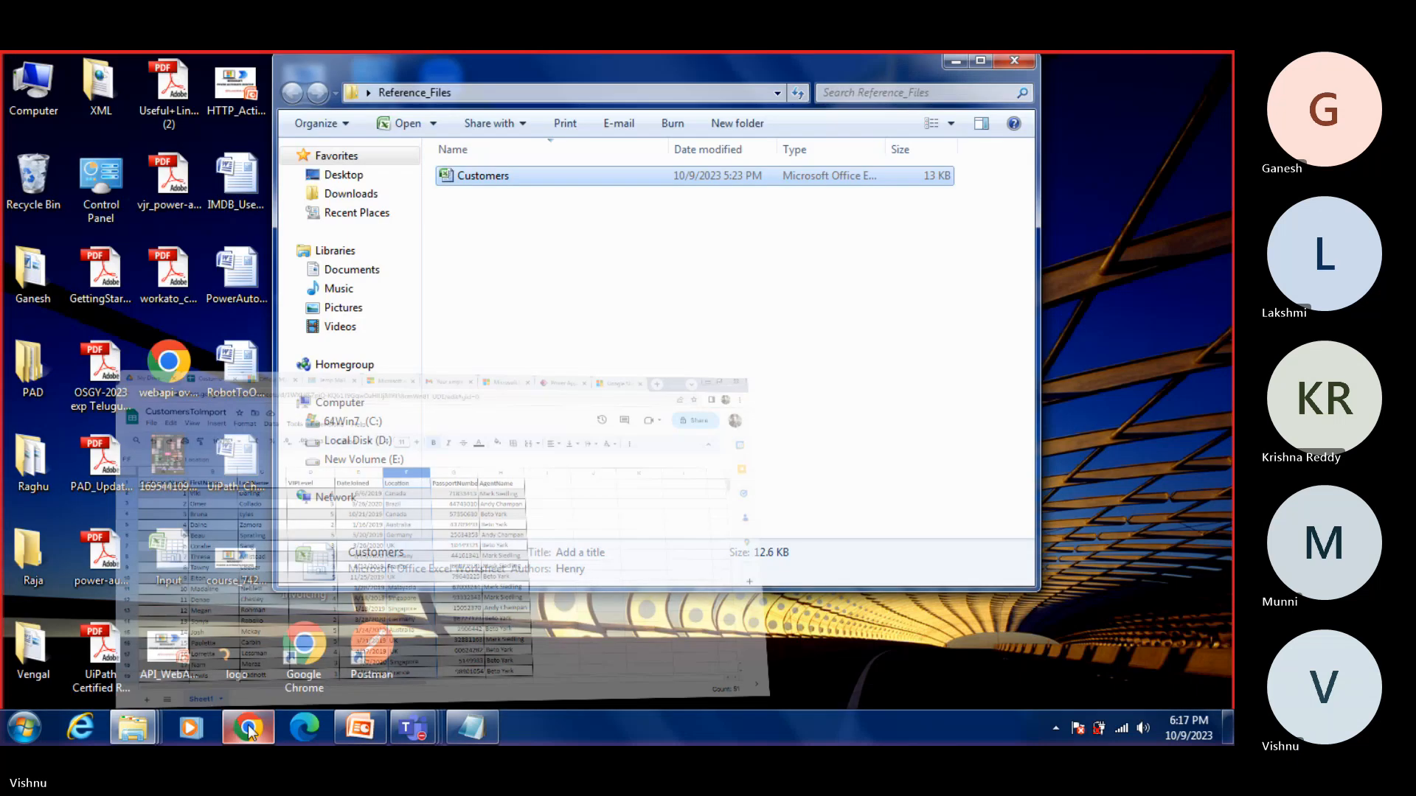
left_click(241, 735)
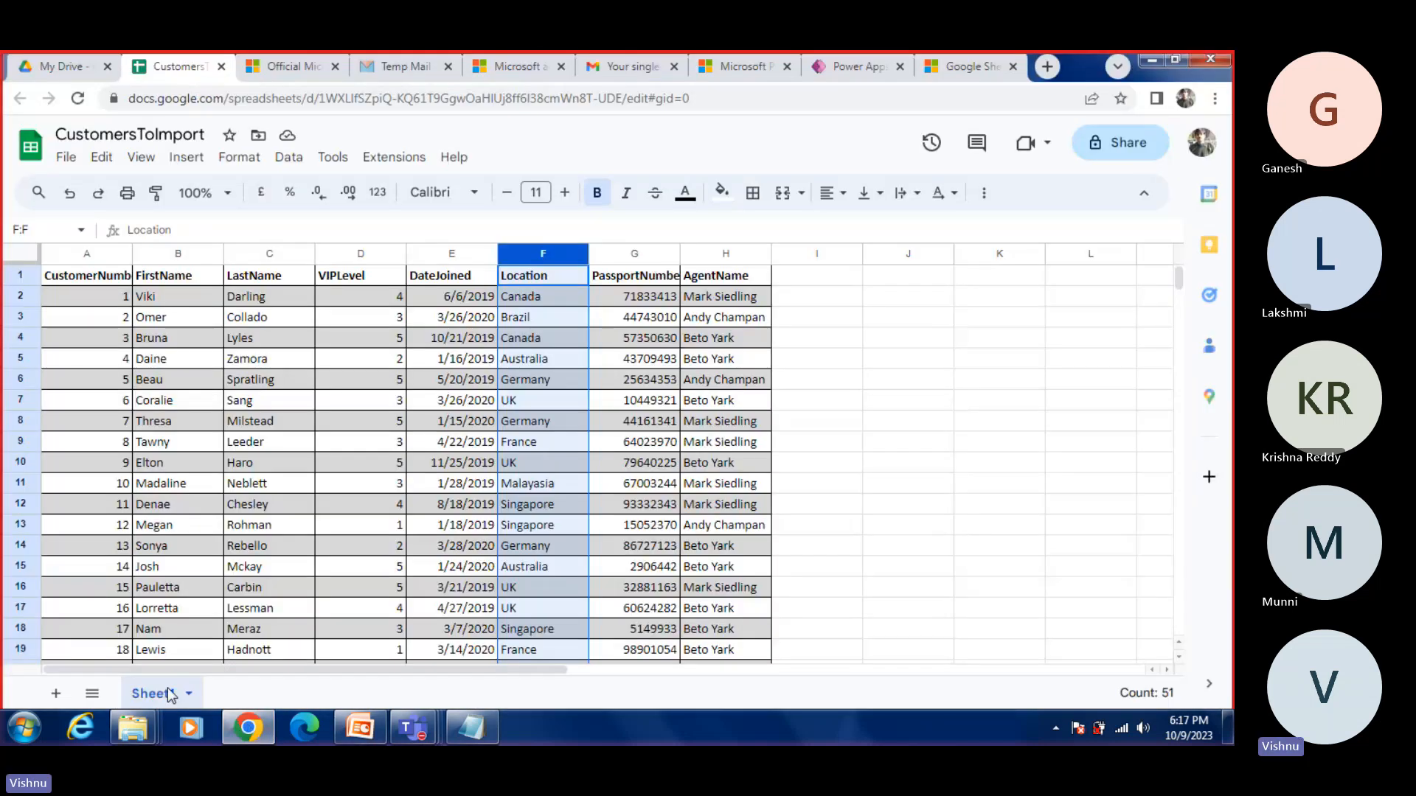
left_click(258, 736)
left_click(257, 732)
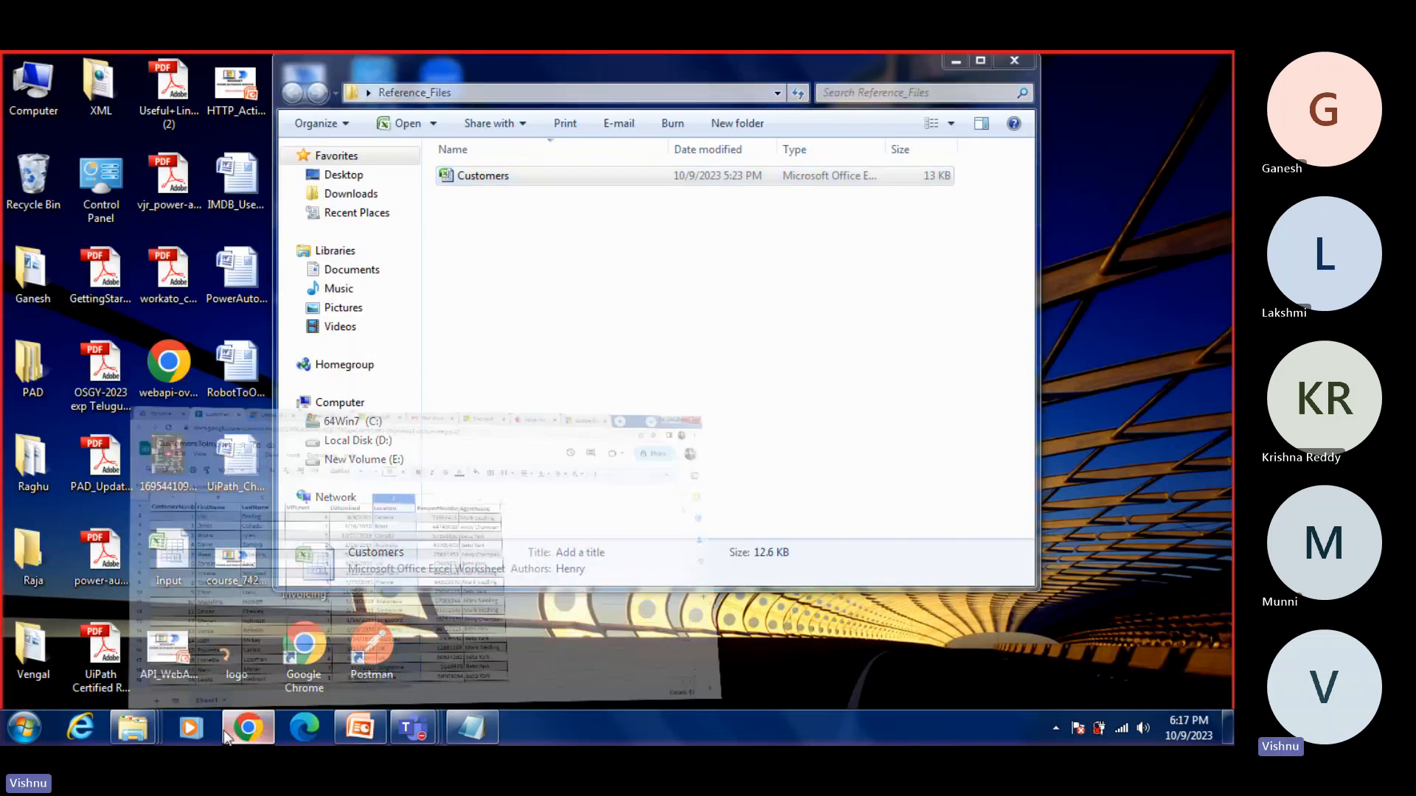
left_click(878, 62)
left_click(746, 366)
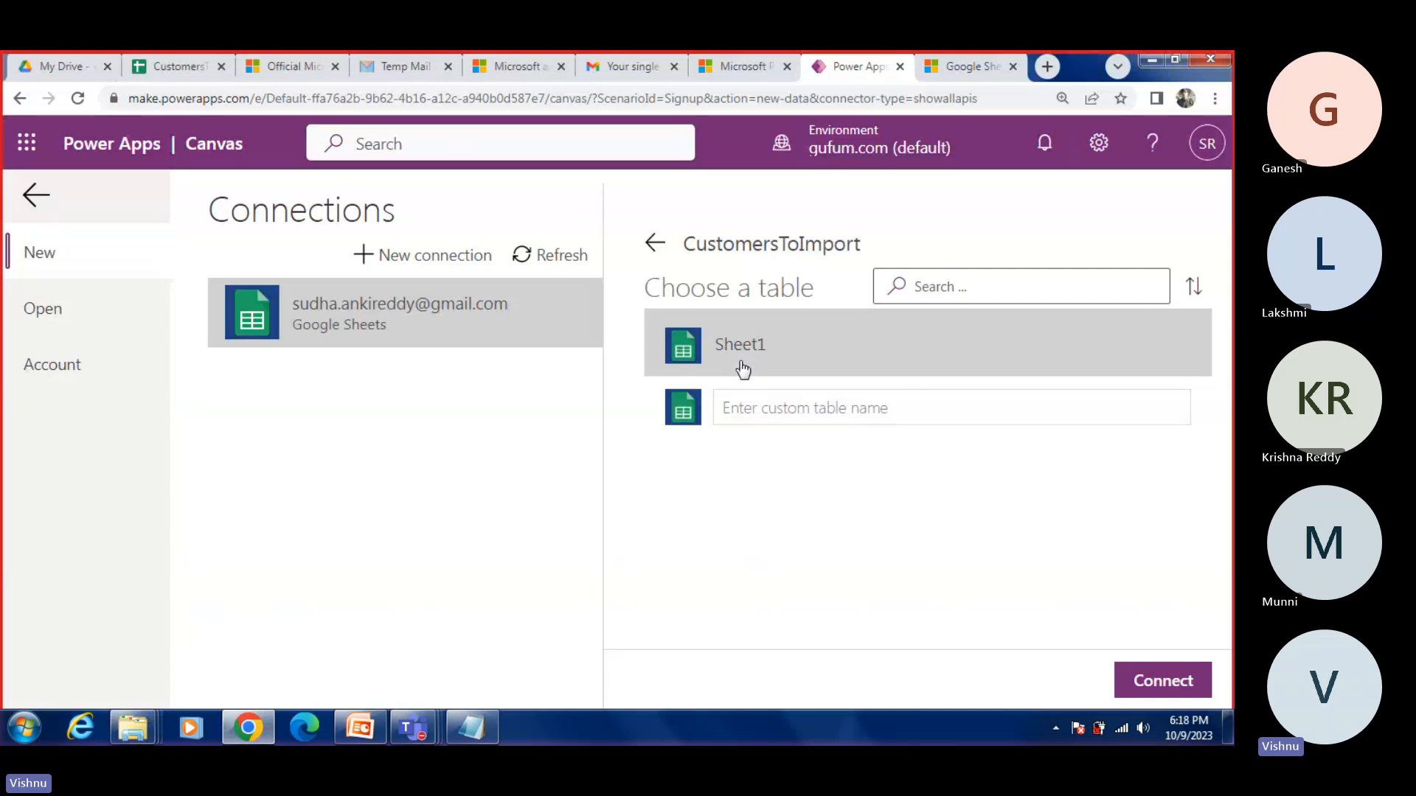
left_click(1165, 680)
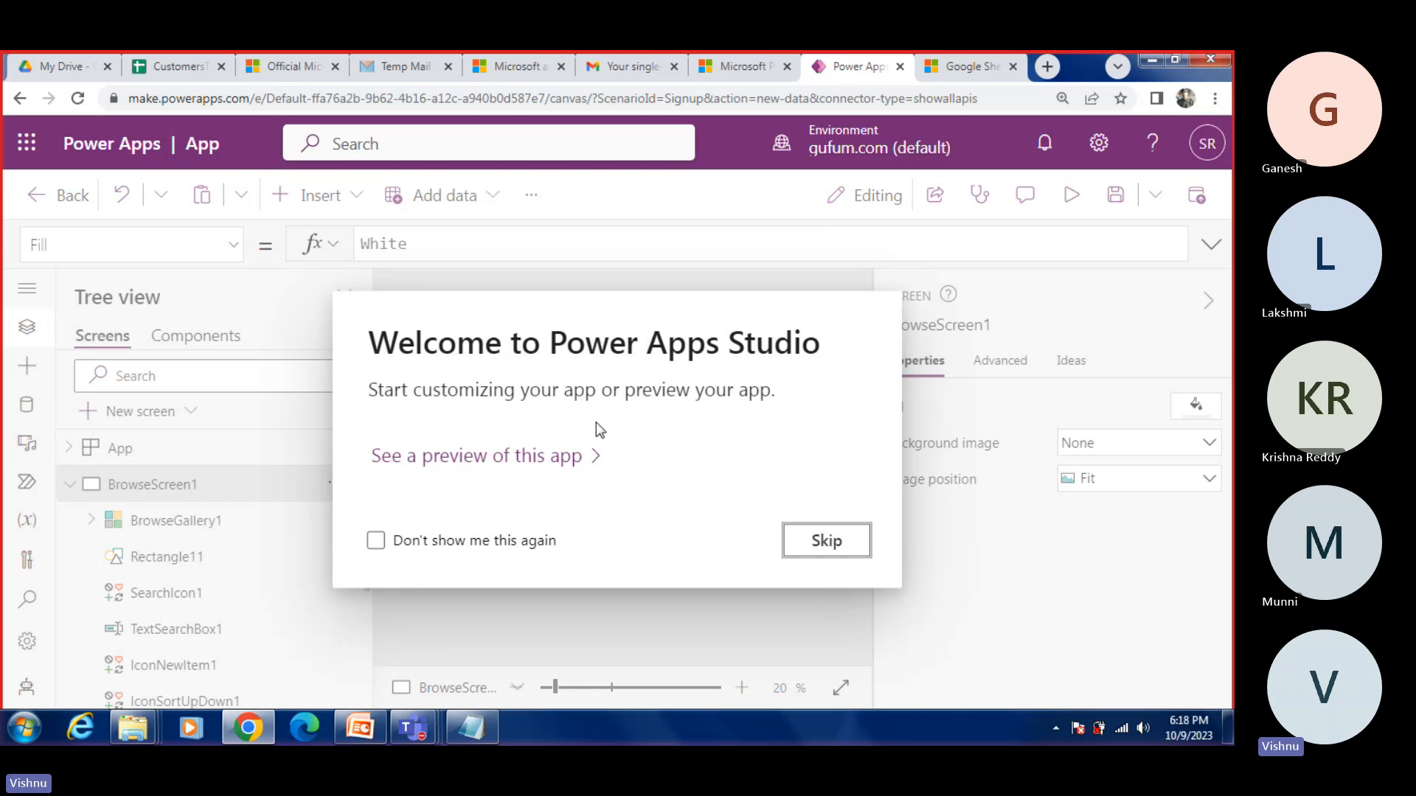
Step: Go through the Power Apps Studio welcome and preview tips, and collapse BrowseScreen1 in the tree view
left_click(512, 459)
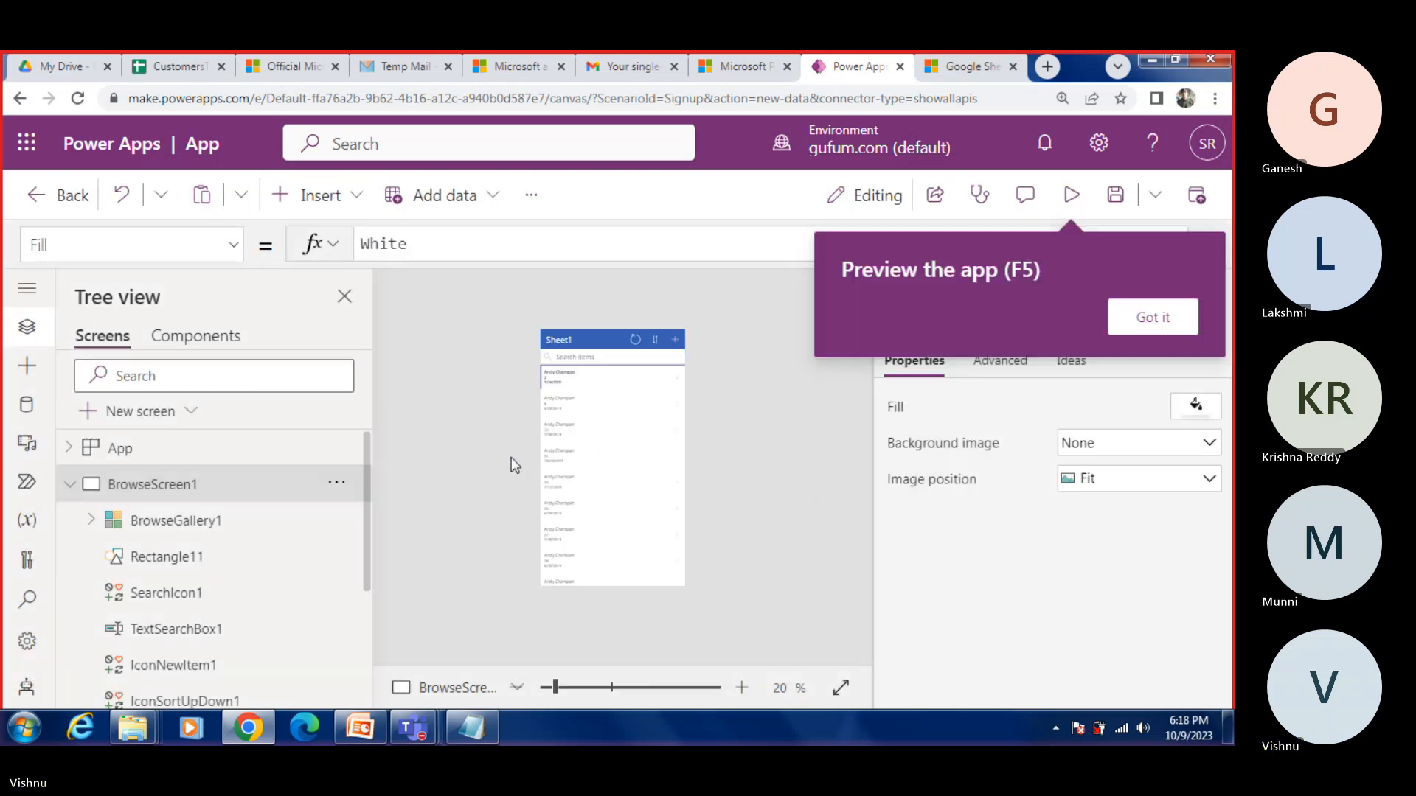
left_click(1173, 325)
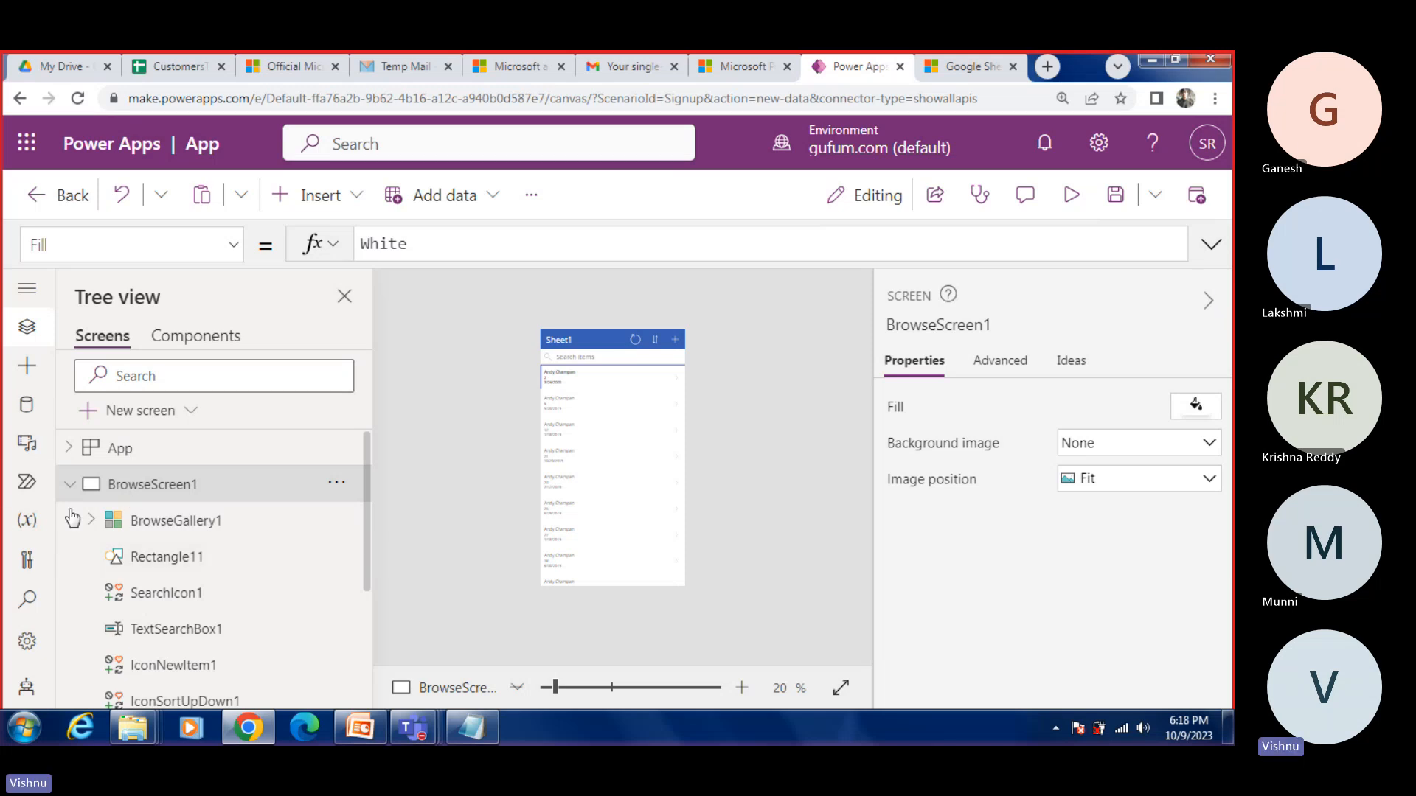
left_click(71, 487)
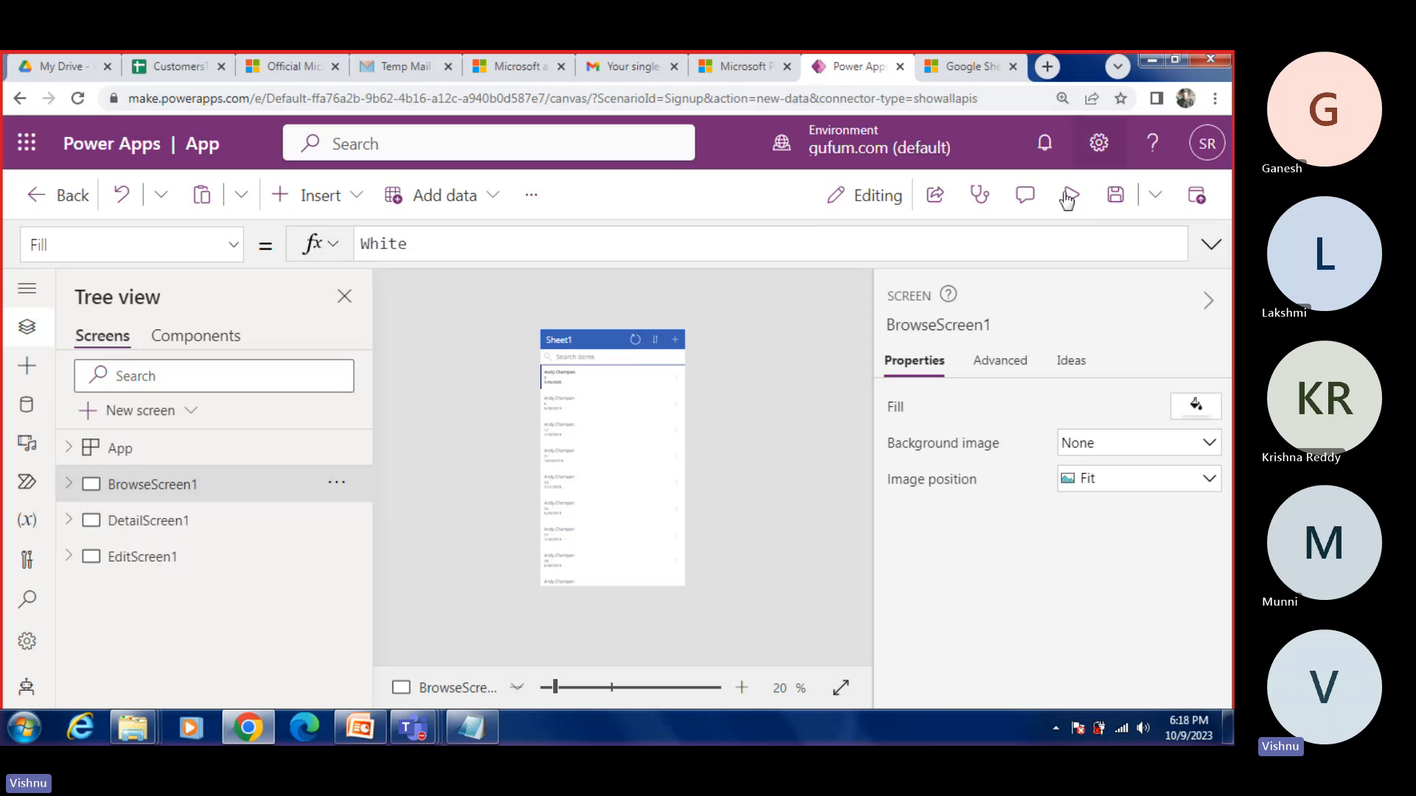
Step: Close the extra Downloads folder window and open the Customers workbook from the Reference_Files folder in Excel
mouse_move(133, 728)
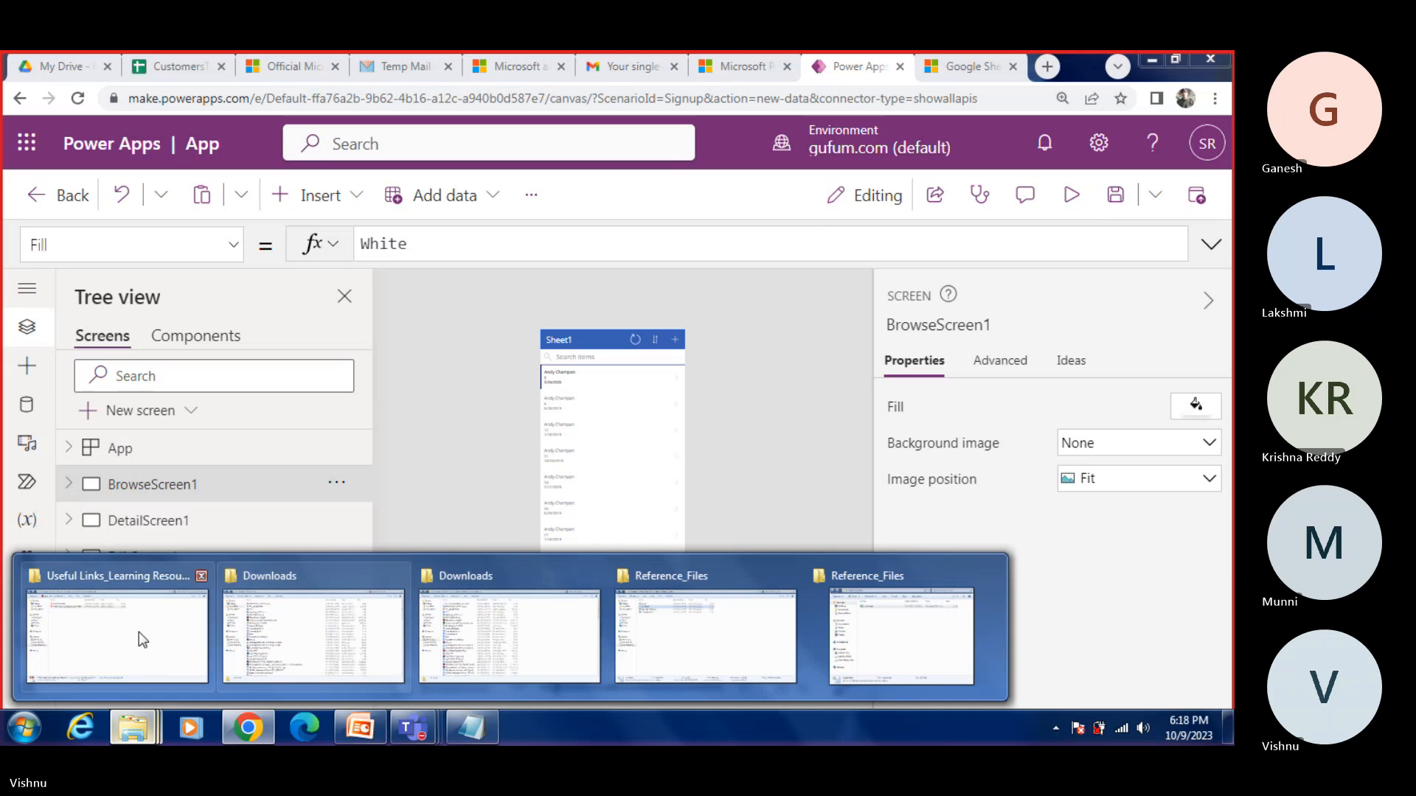
left_click(593, 576)
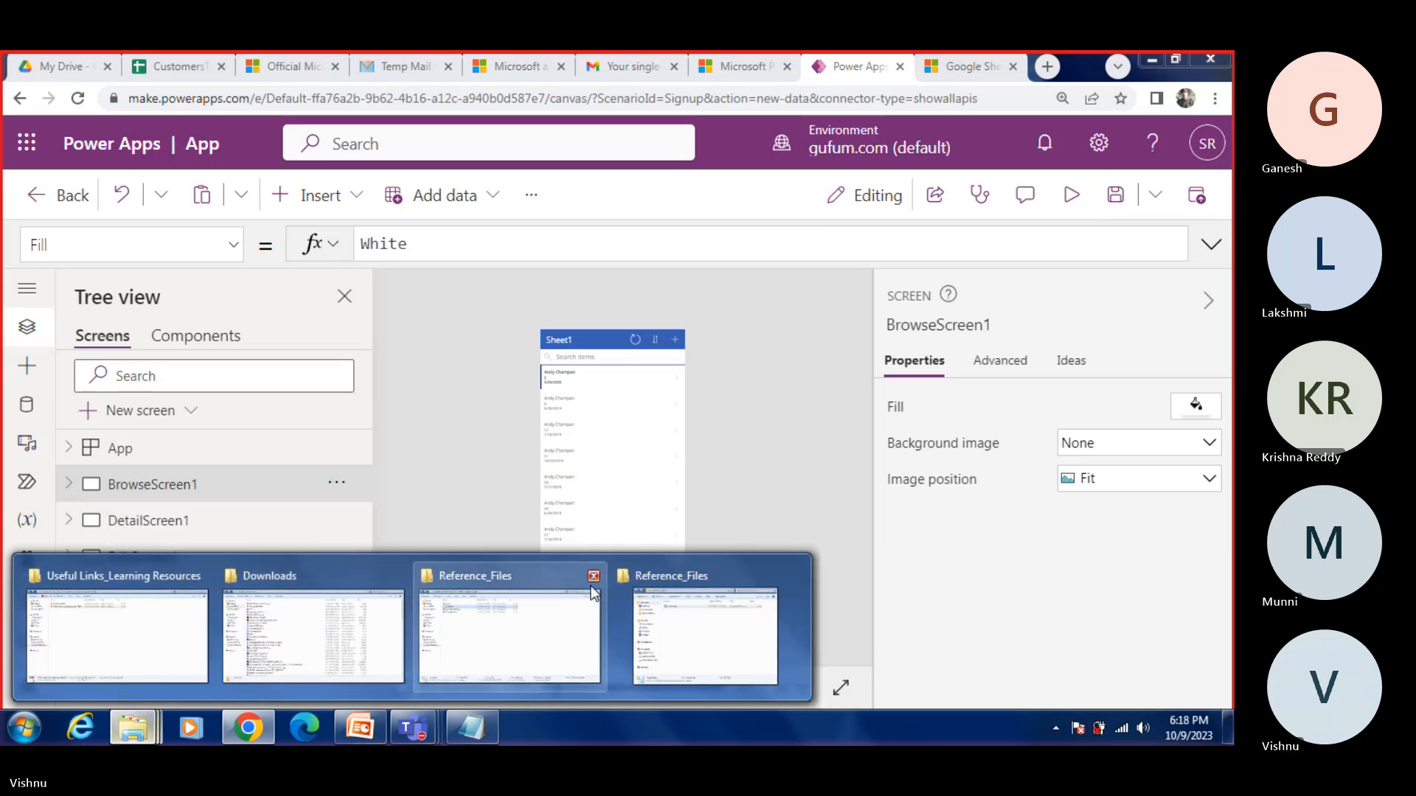
left_click(601, 623)
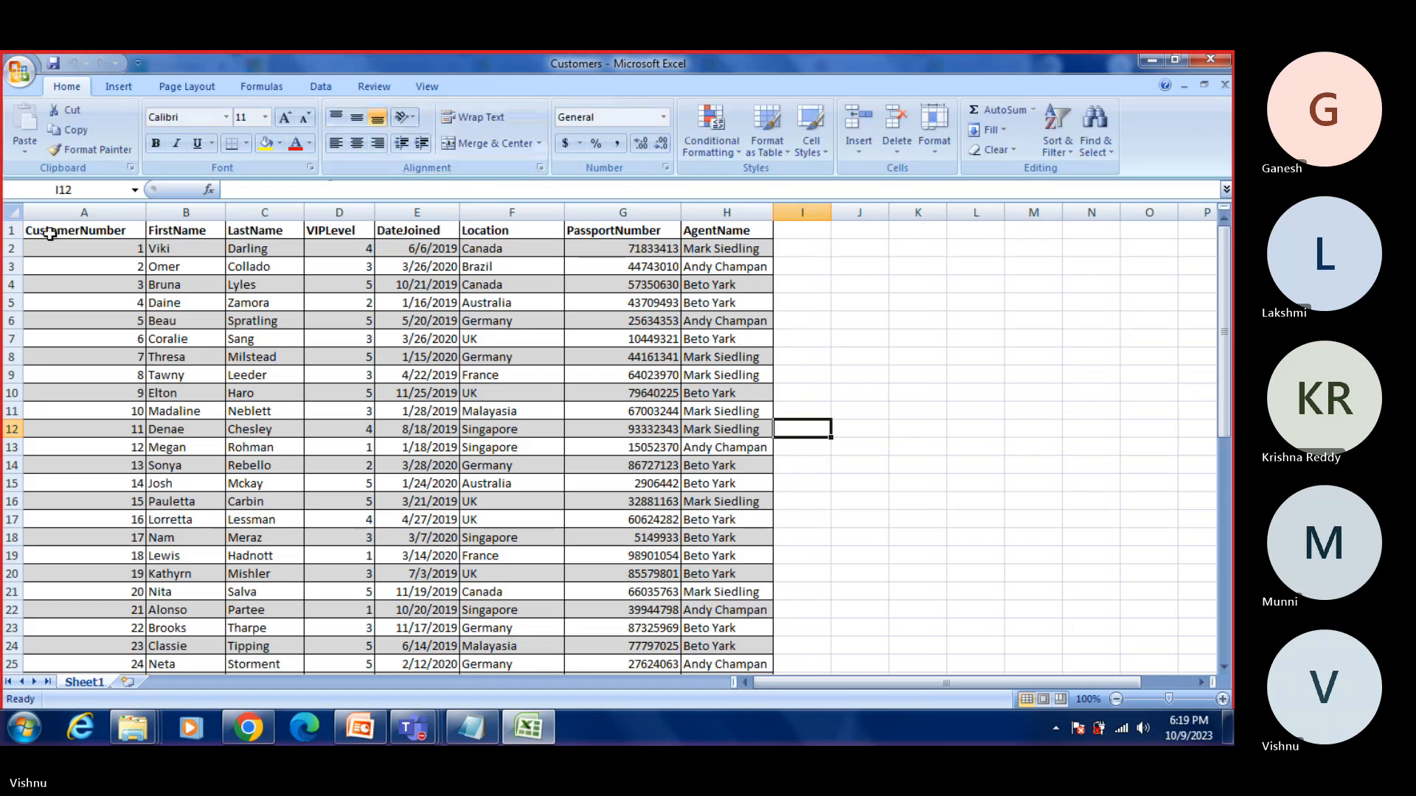
Step: Review the Customers workbook's column headers from FirstName to AgentName, and return to Power Apps with the workbook and folder windows minimized
left_click(186, 231)
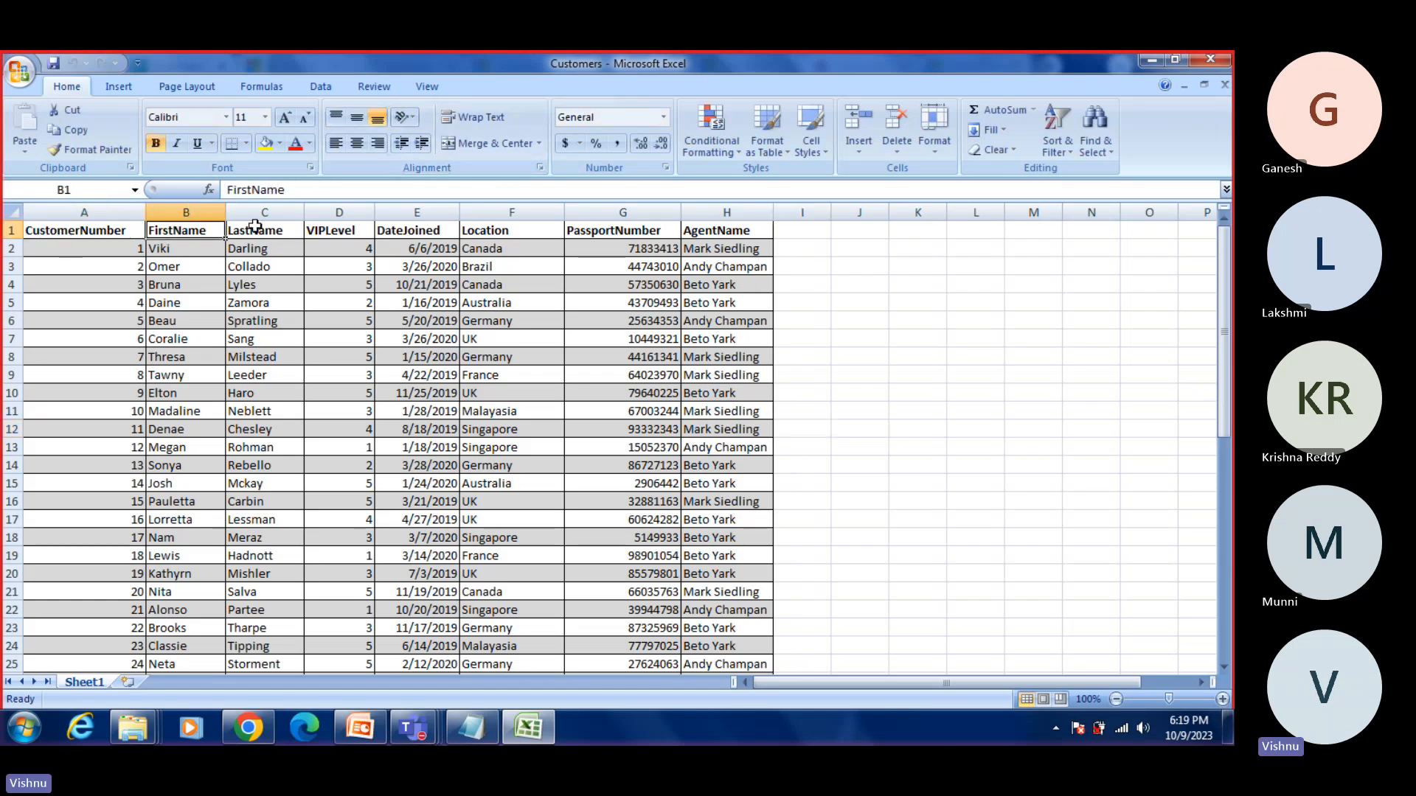
left_click(264, 231)
left_click(313, 231)
left_click(408, 231)
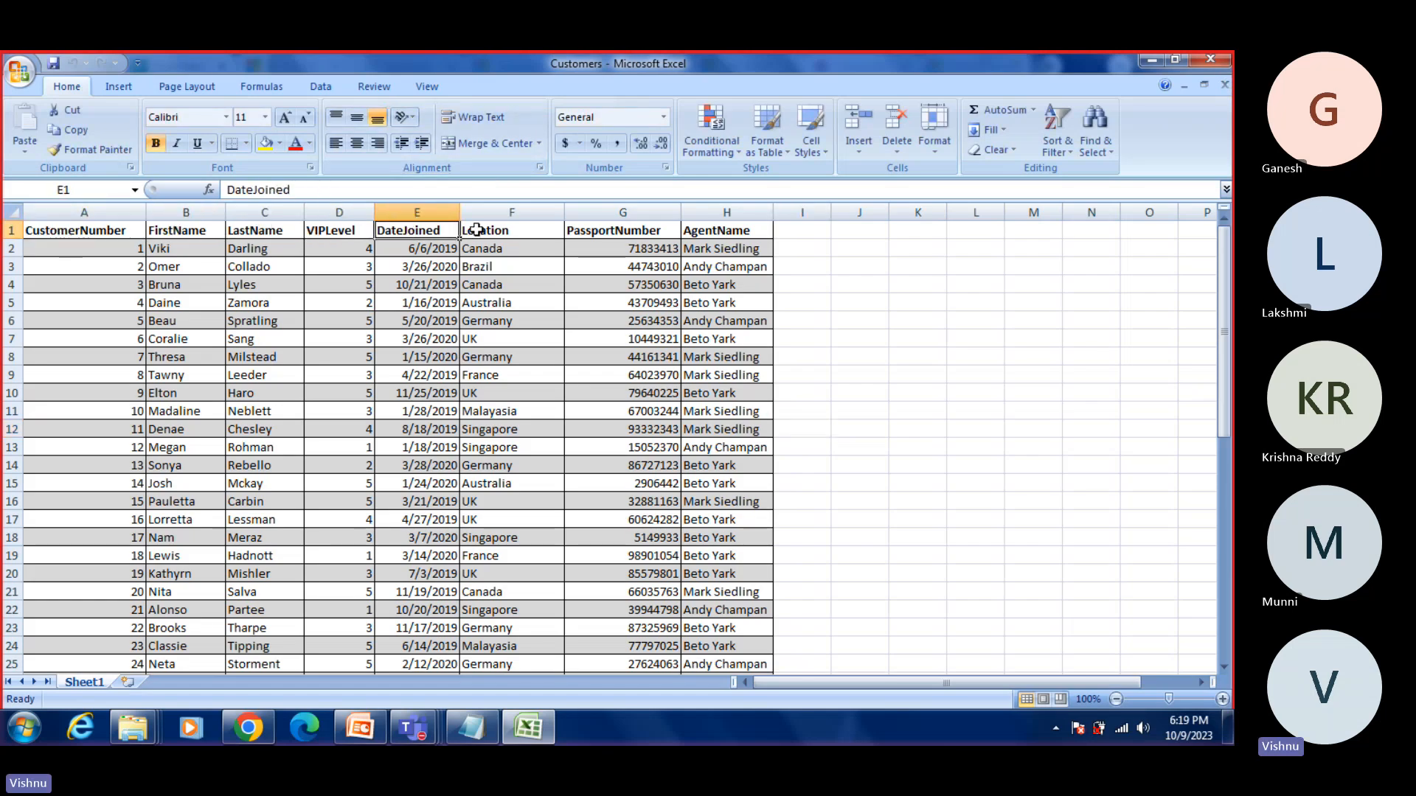
left_click(516, 230)
left_click(588, 232)
left_click(726, 231)
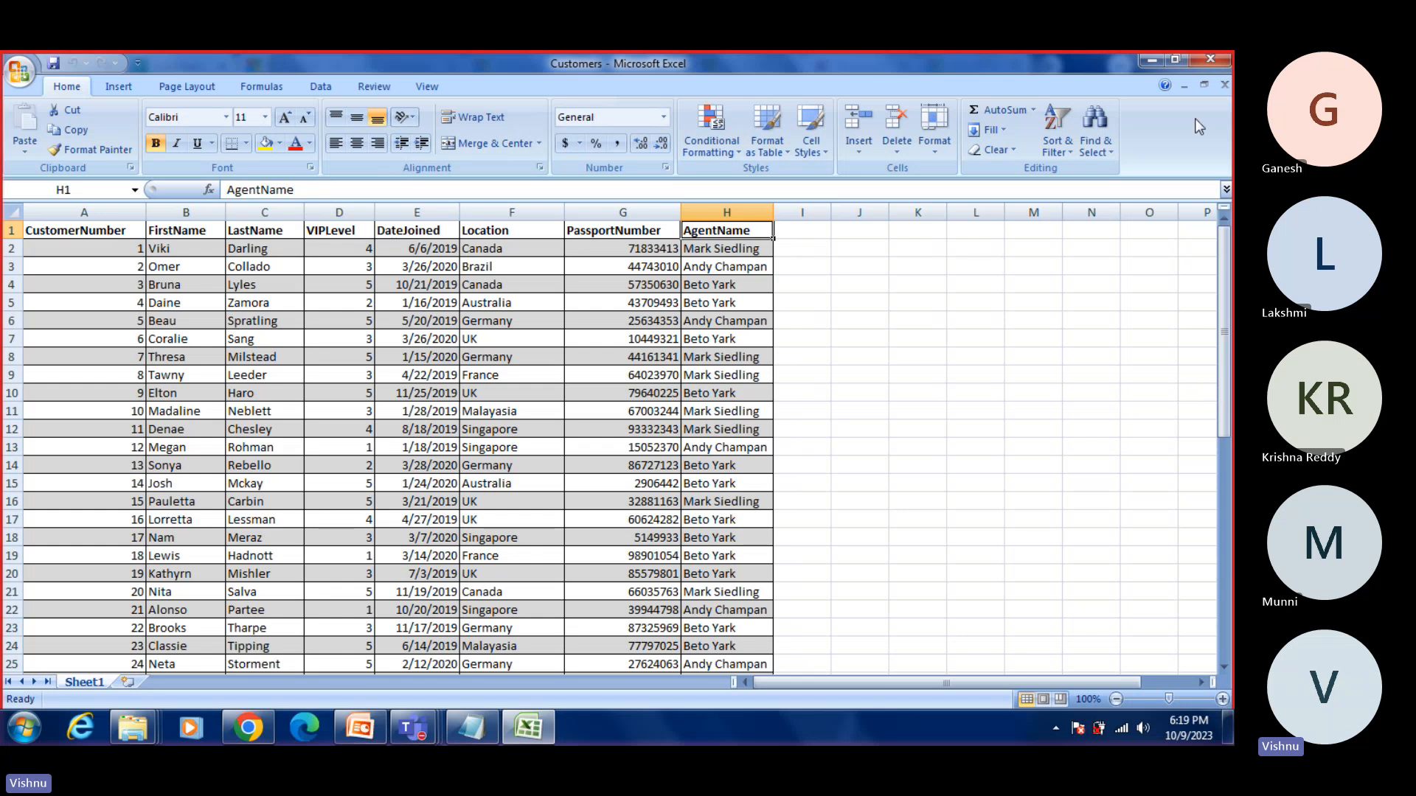
left_click(1151, 60)
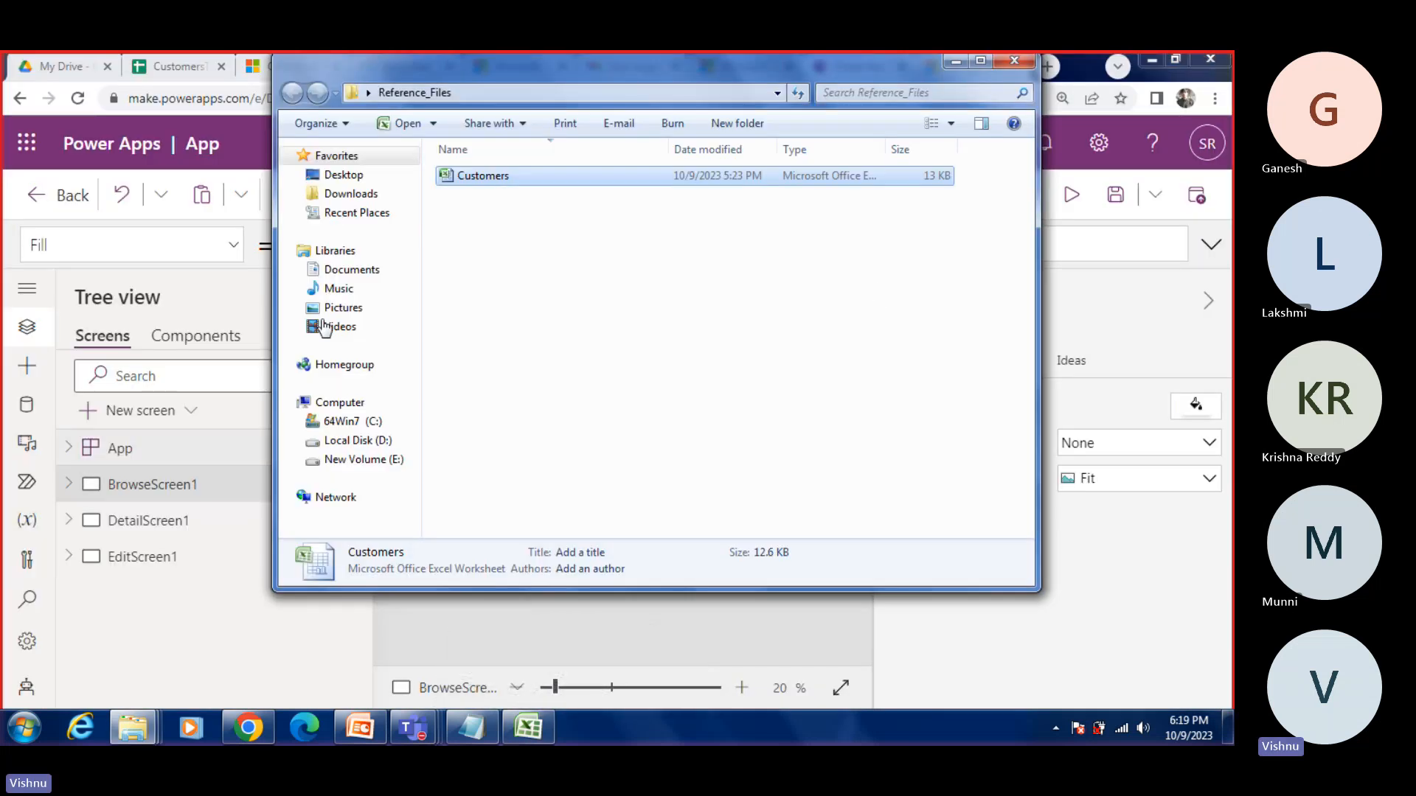
left_click(956, 62)
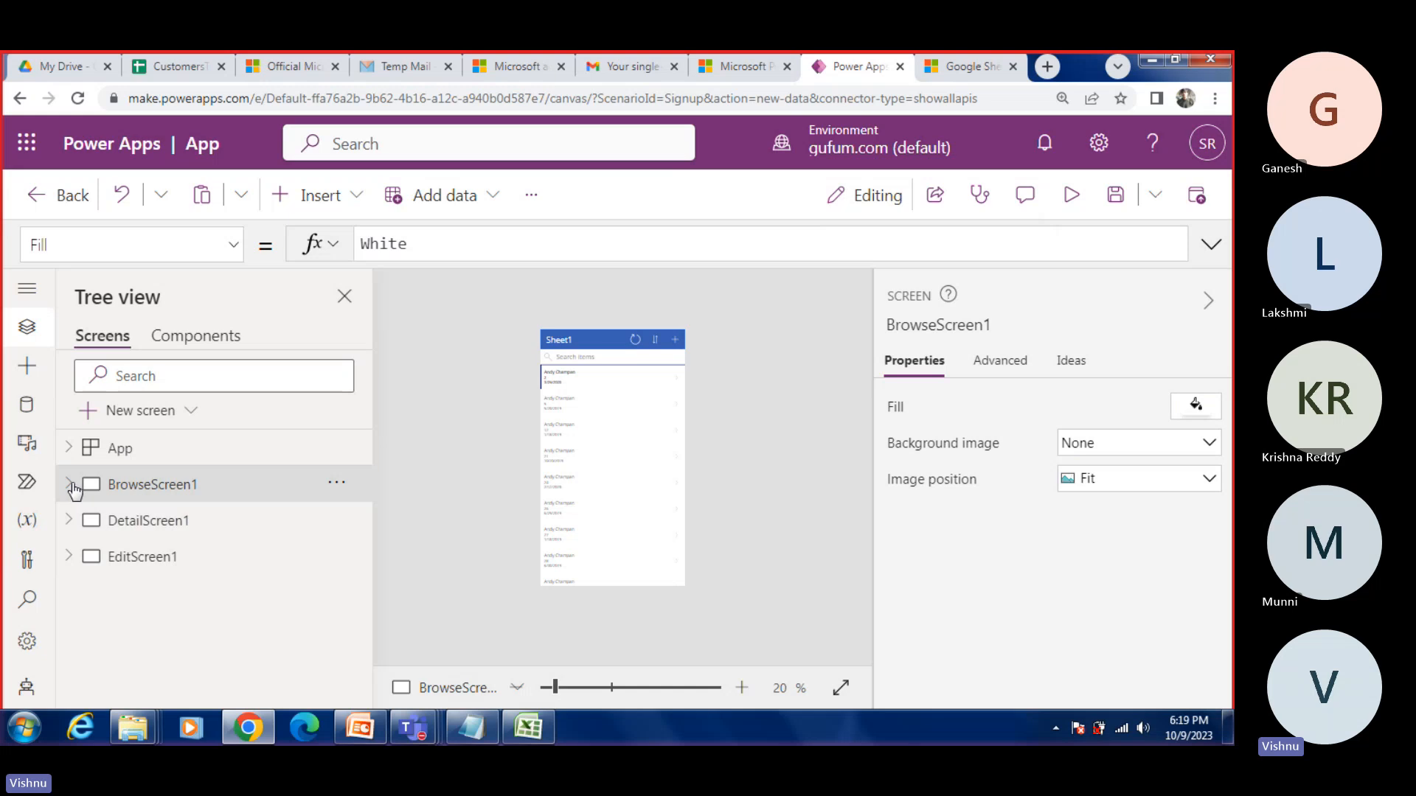
Step: Expand BrowseScreen1 and inspect the properties of BrowseGallery1, Rectangle11 and SearchIcon1
left_click(70, 485)
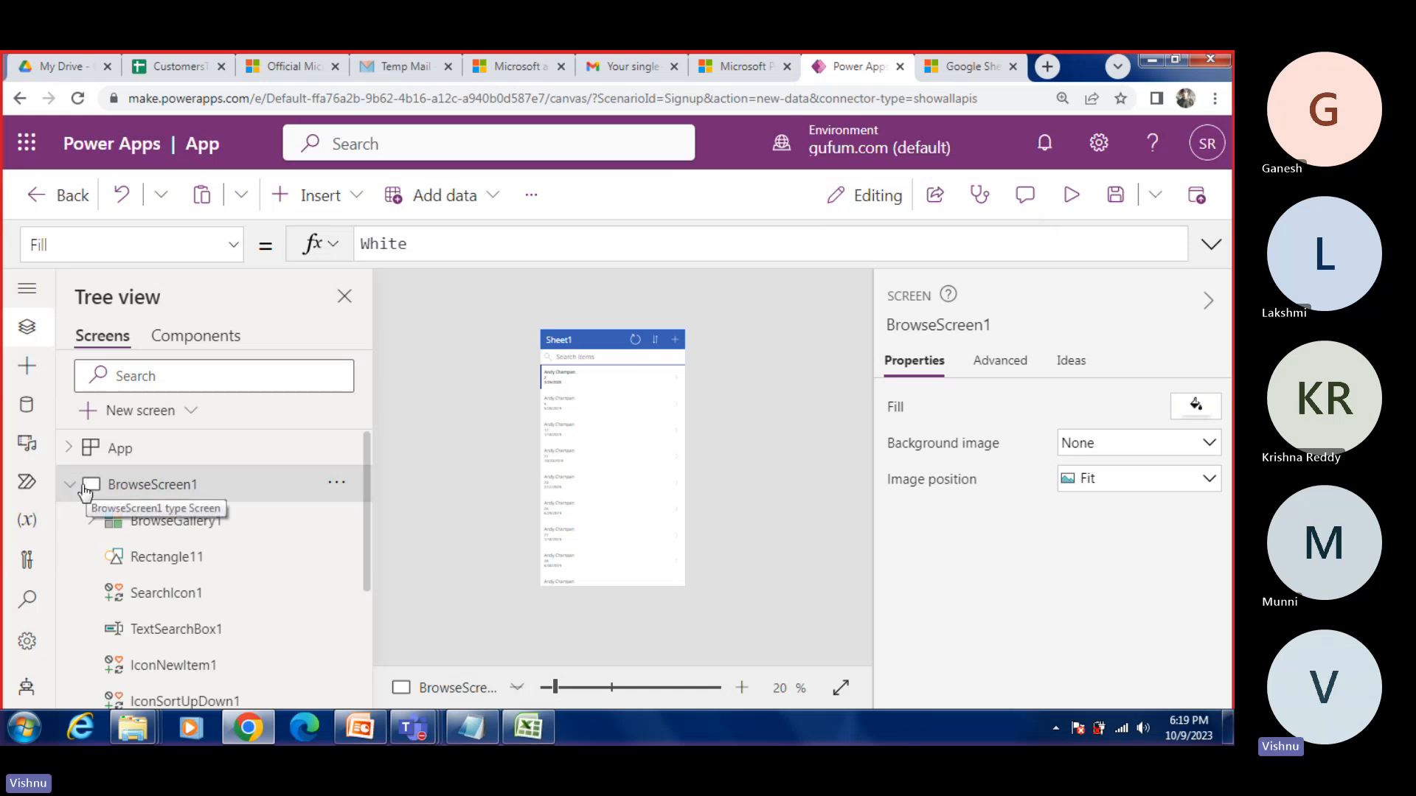
left_click(67, 487)
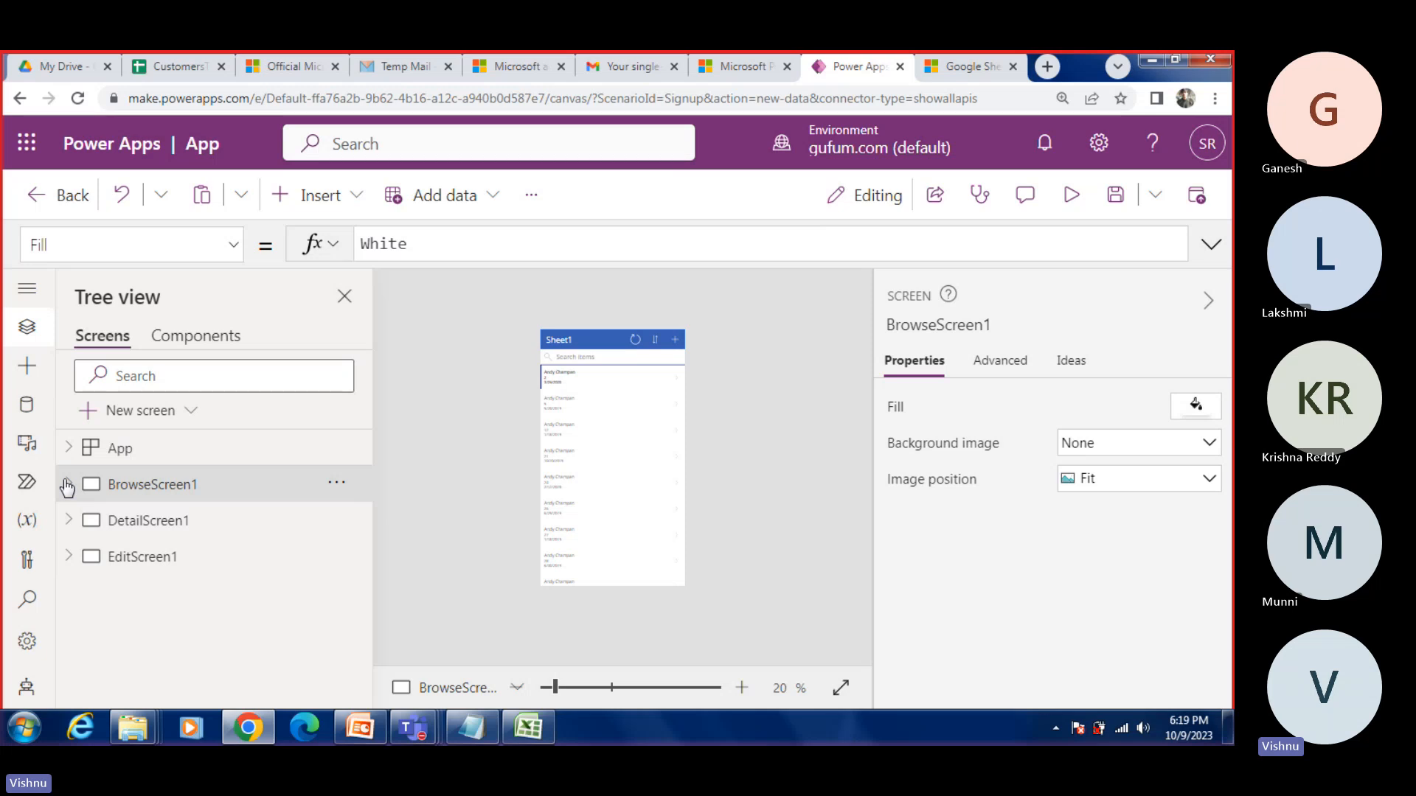
left_click(67, 486)
scroll(133, 516, "down", 3)
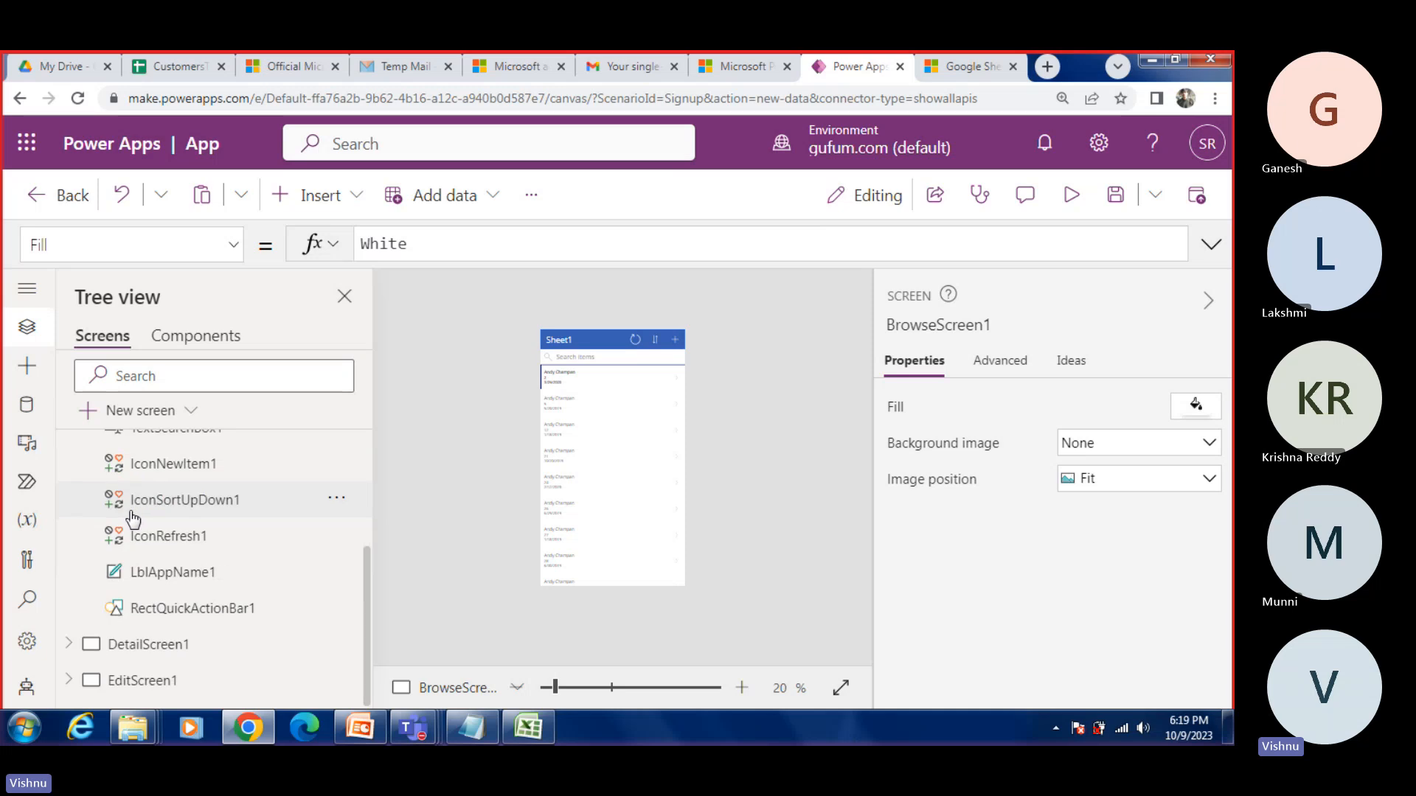
scroll(133, 516, "up", 3)
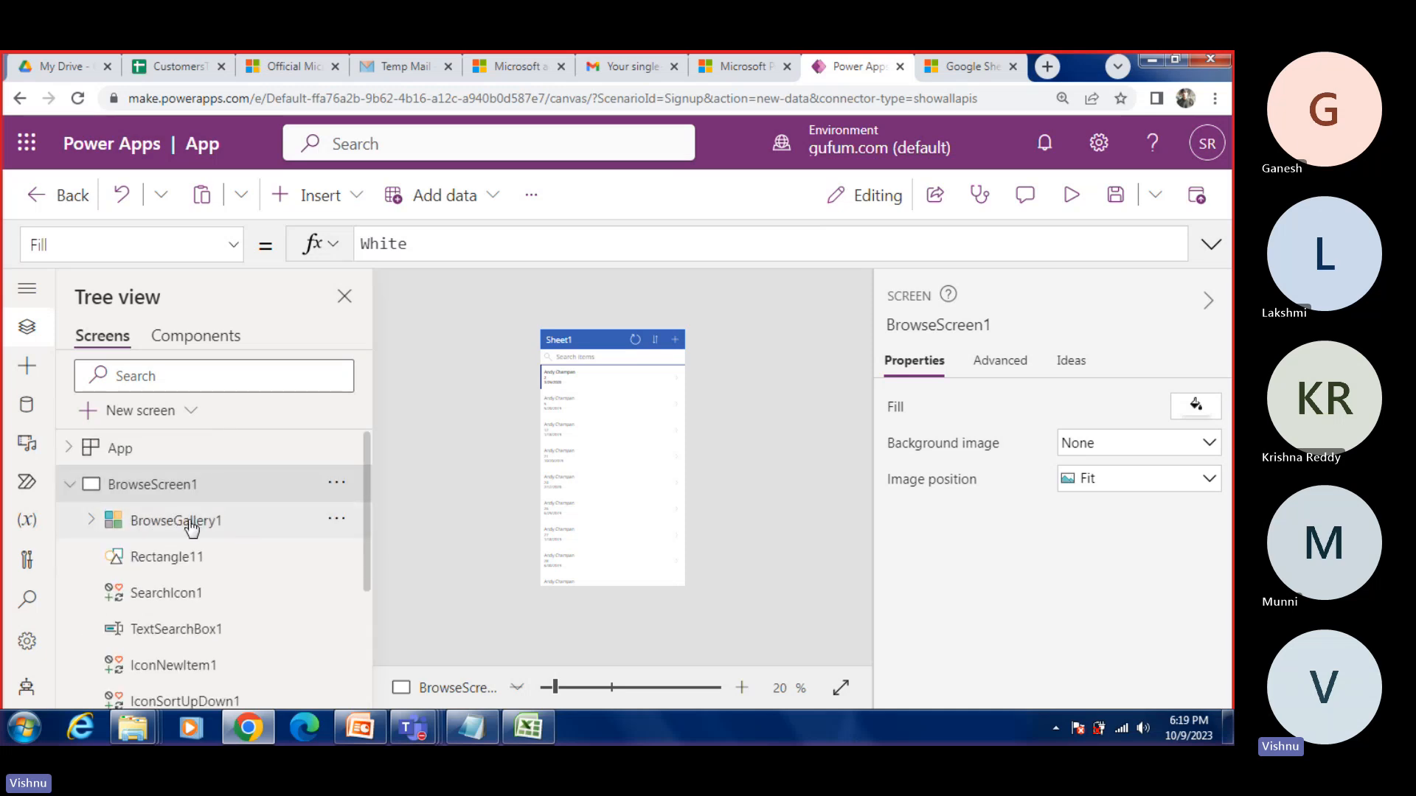
left_click(192, 526)
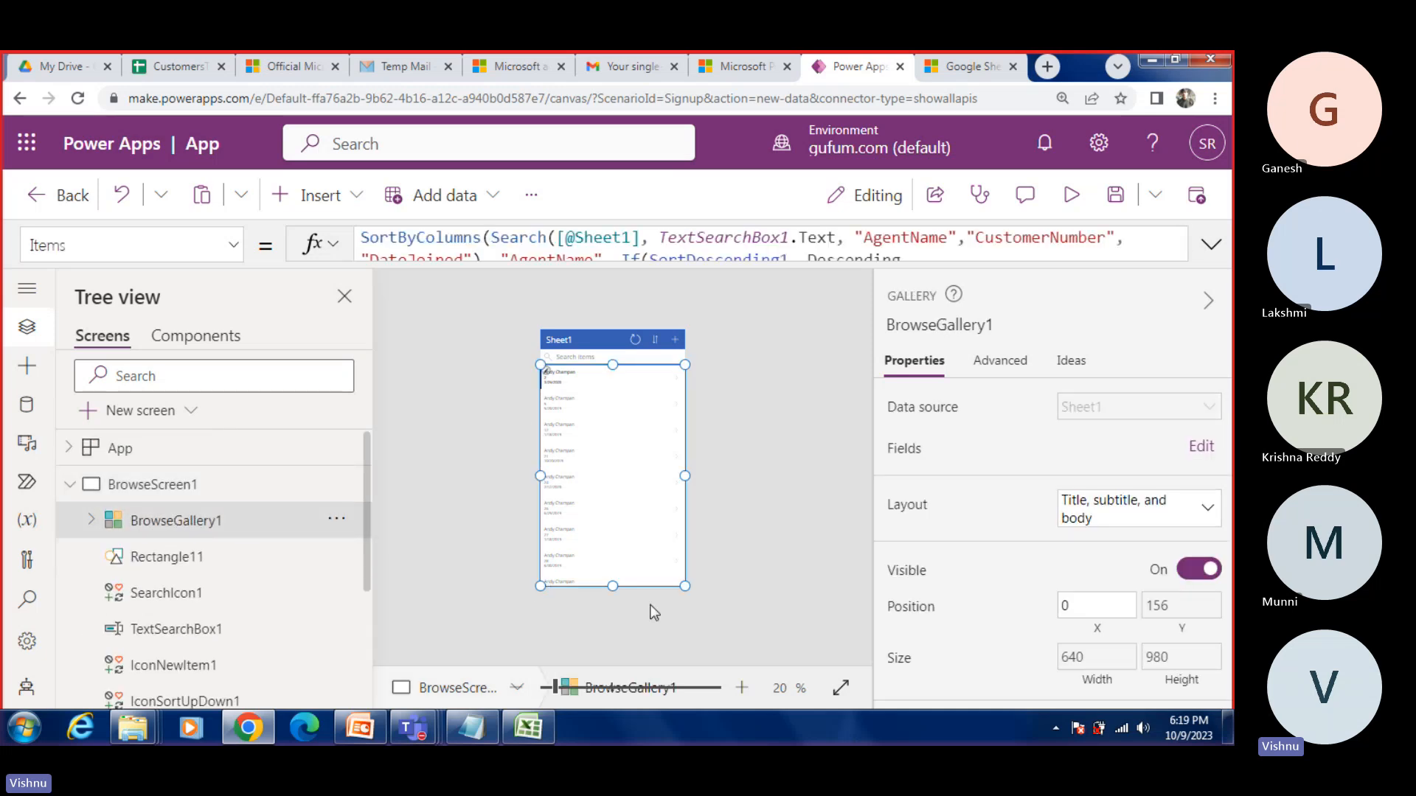
left_click(165, 563)
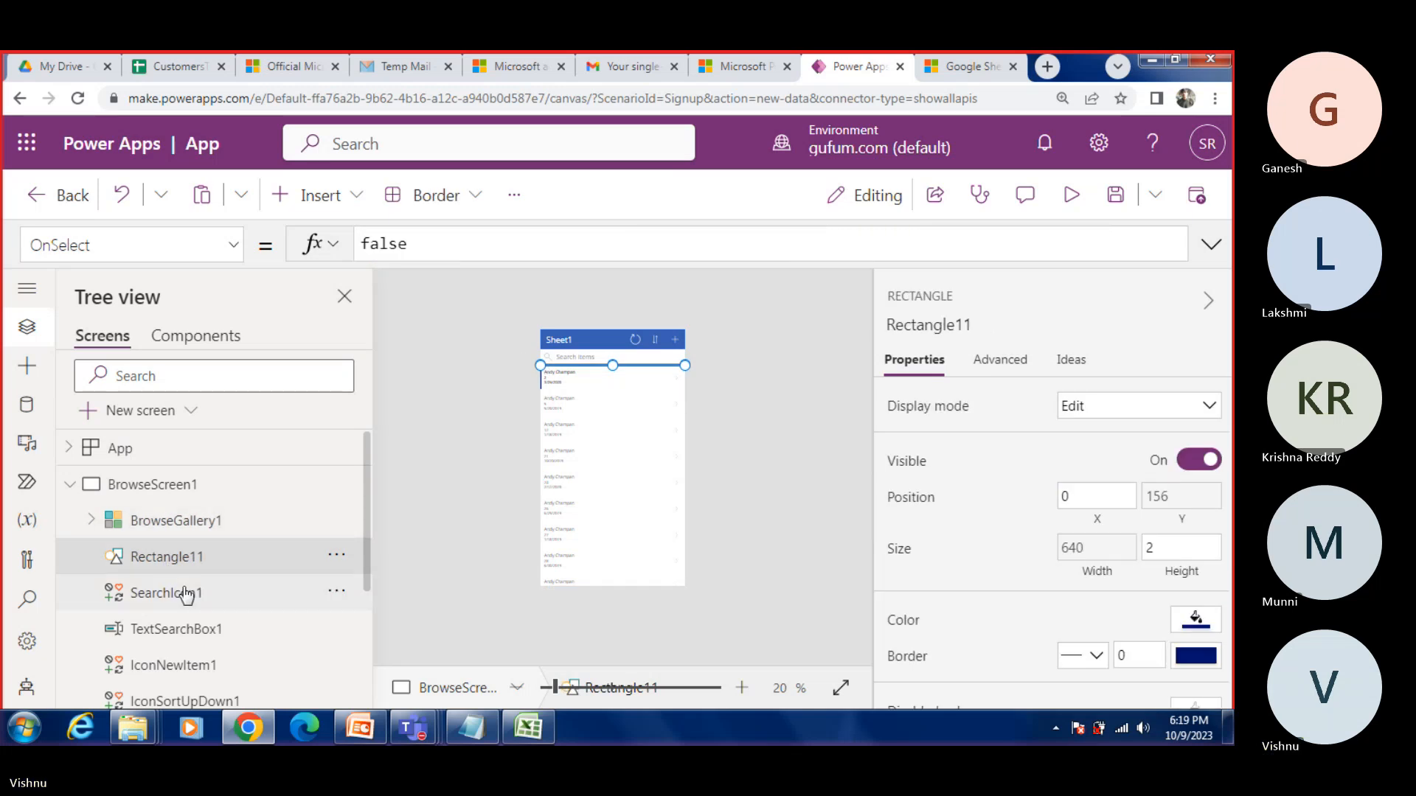
left_click(186, 594)
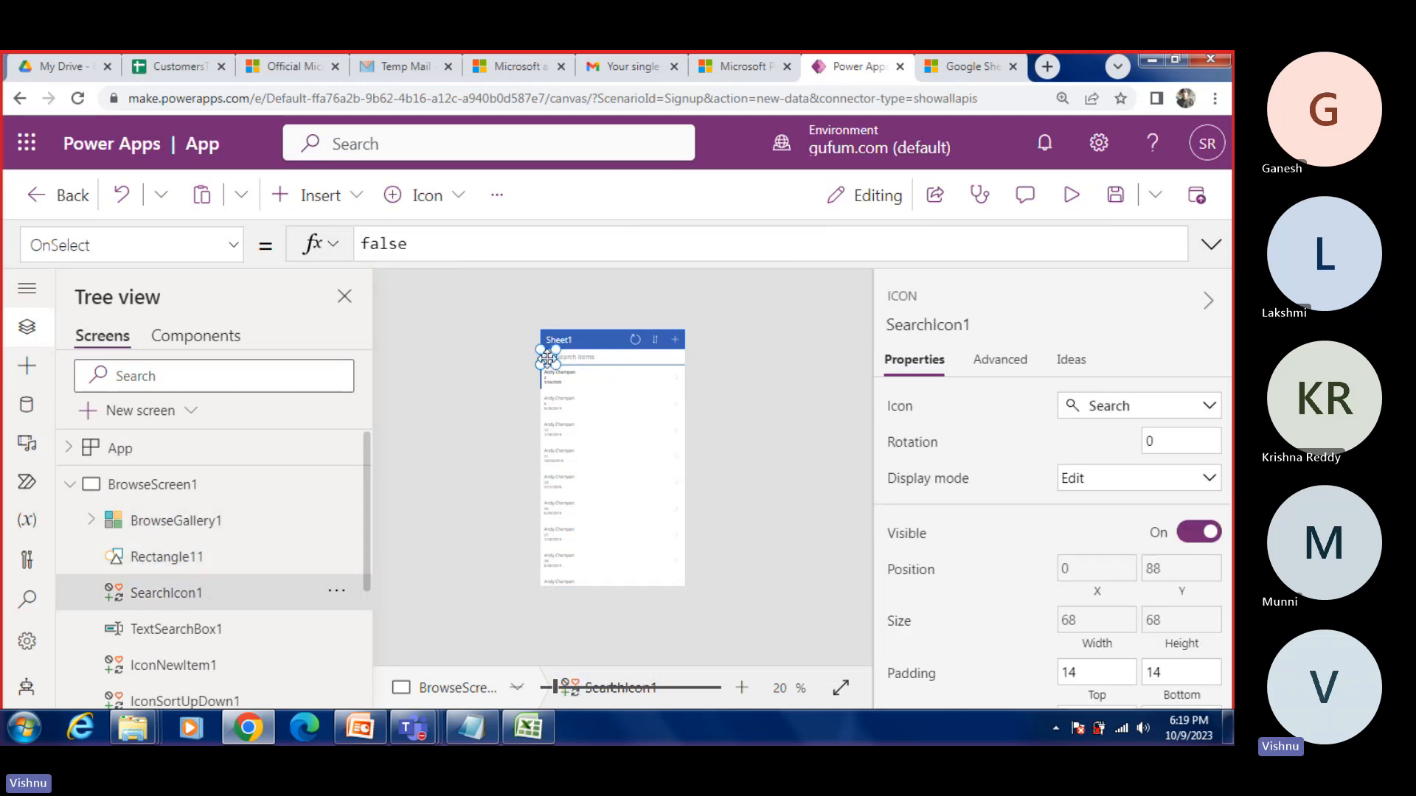
Step: Browse the icons available for SearchIcon1, close the icon list without choosing one, and reselect SearchIcon1
left_click(462, 203)
scroll(558, 413, "down", 8)
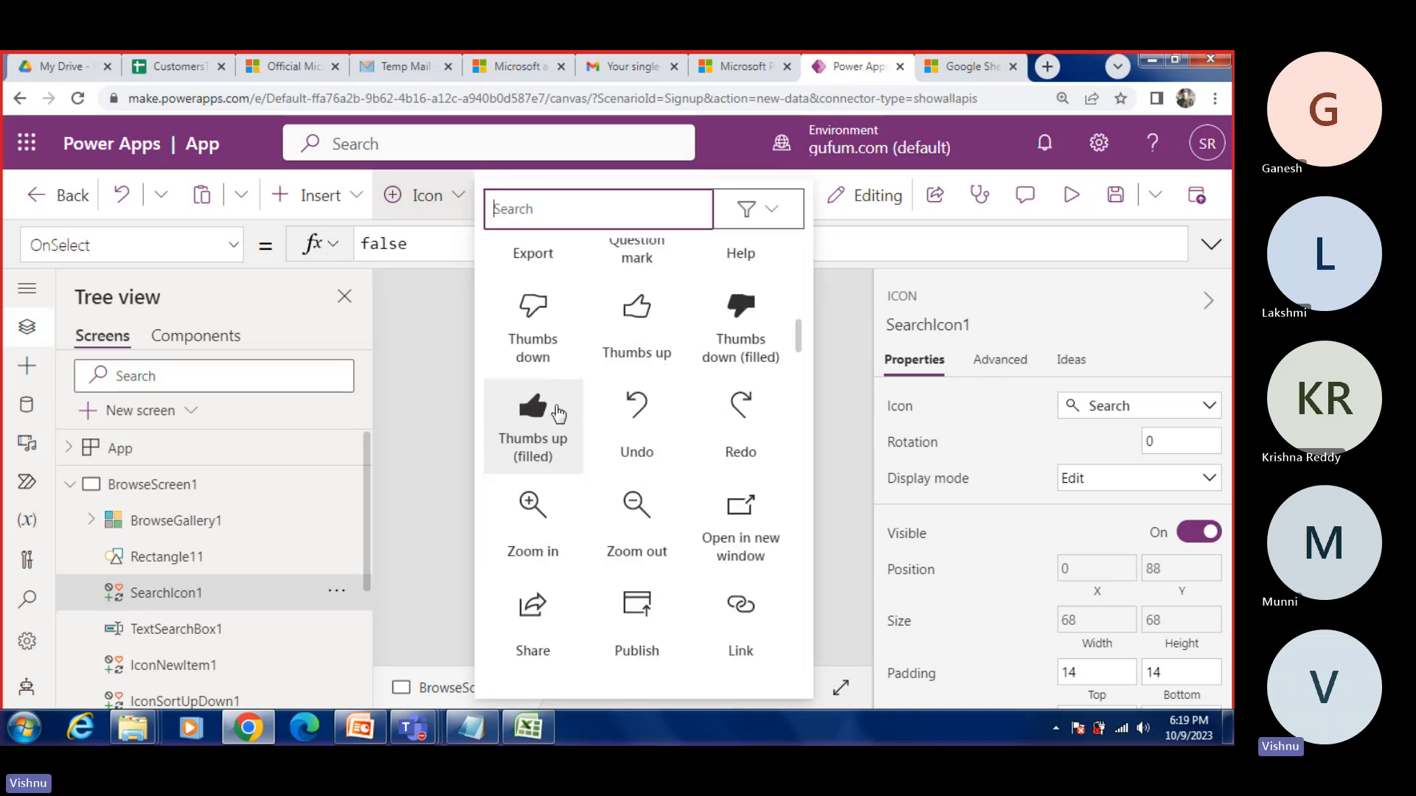
scroll(558, 413, "down", 15)
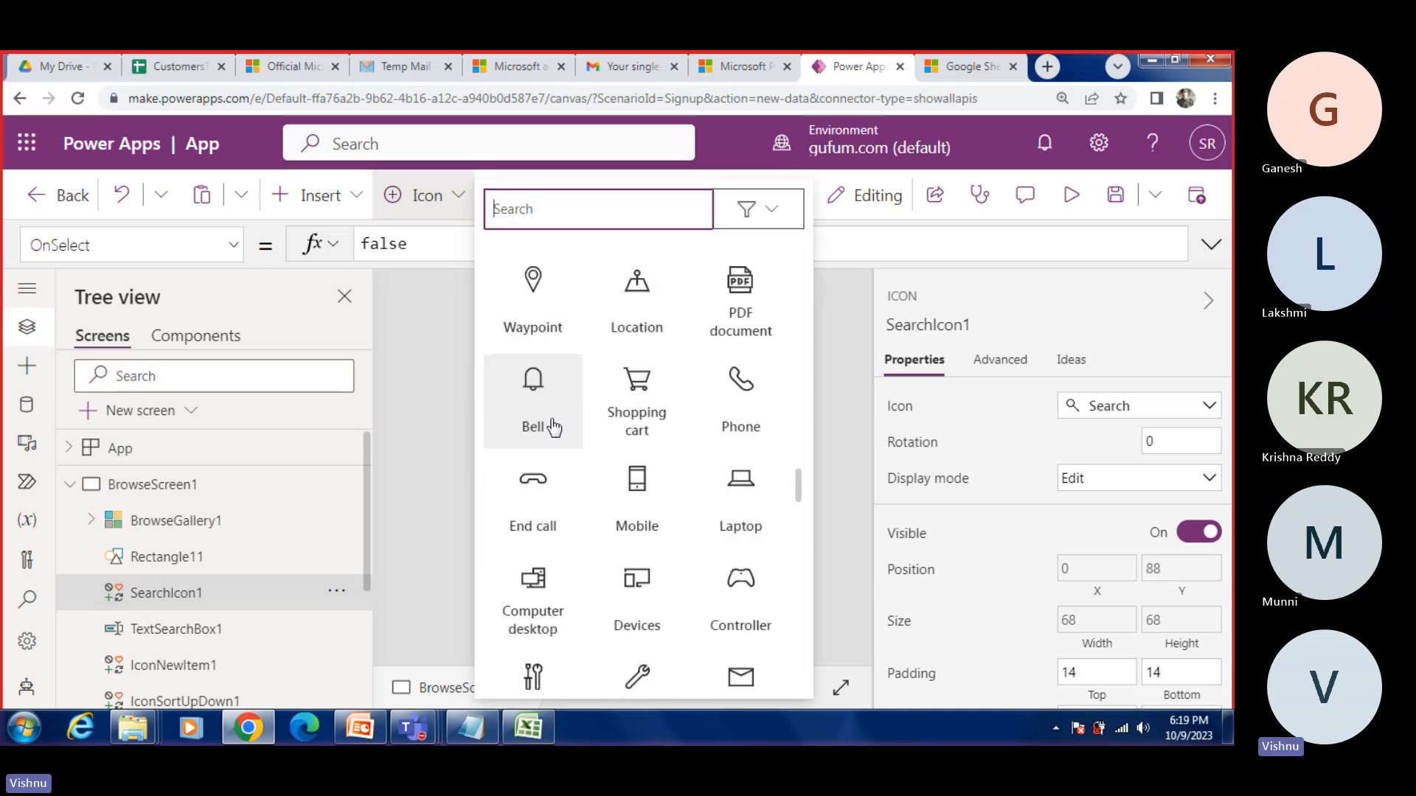
scroll(554, 428, "down", 15)
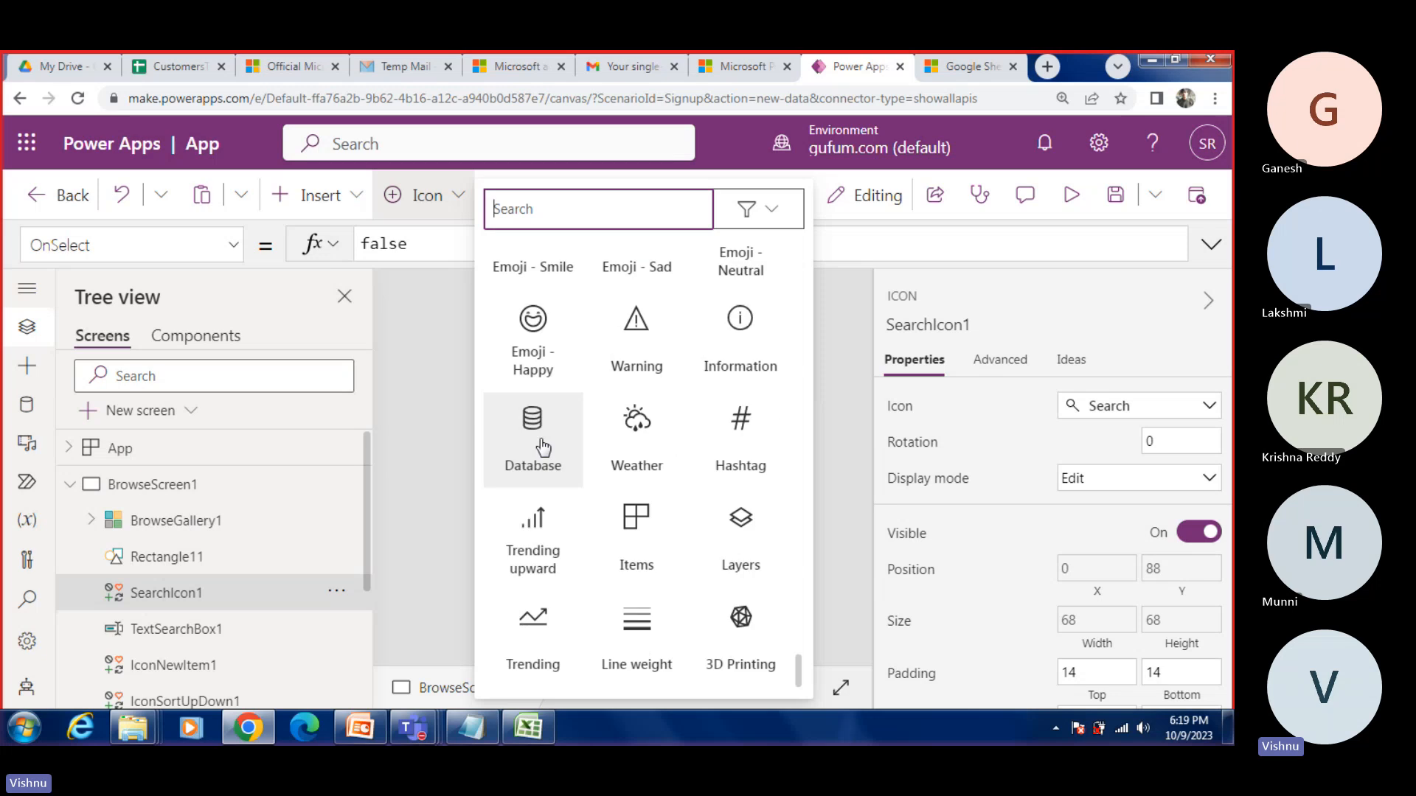
left_click(419, 441)
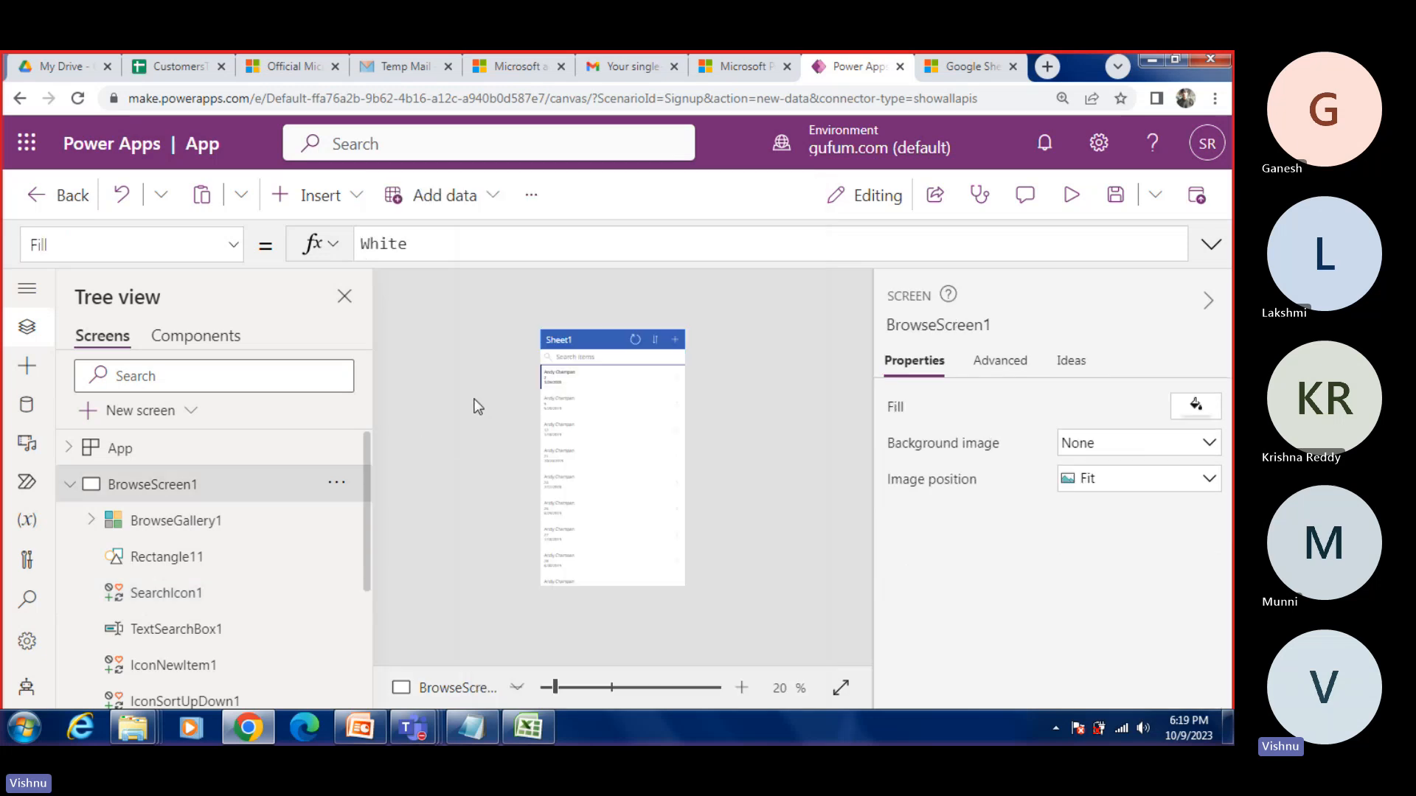
left_click(164, 596)
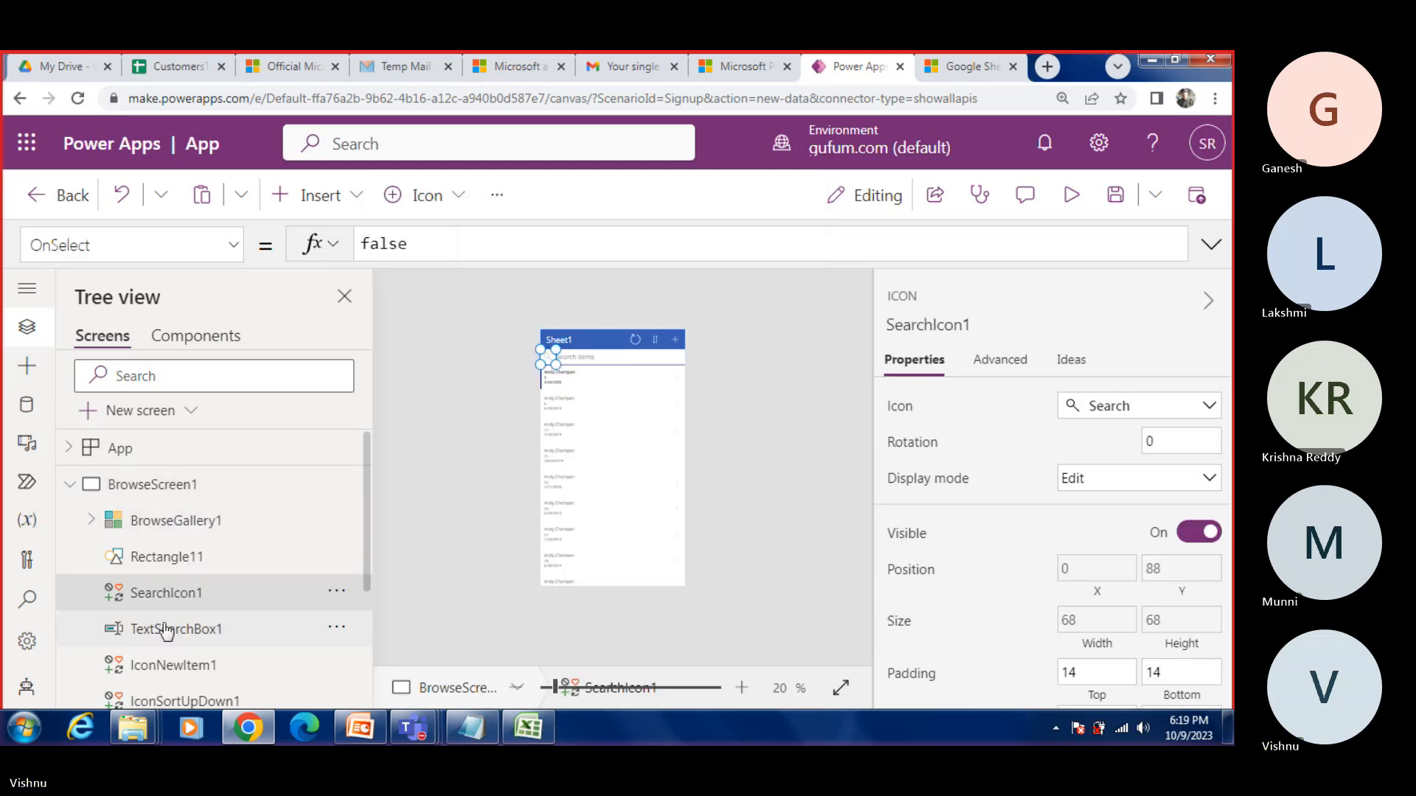
Step: Inspect TextSearchBox1's text properties, including the font and font weight choices, keeping the font at Open Sans
left_click(133, 629)
left_click(584, 358)
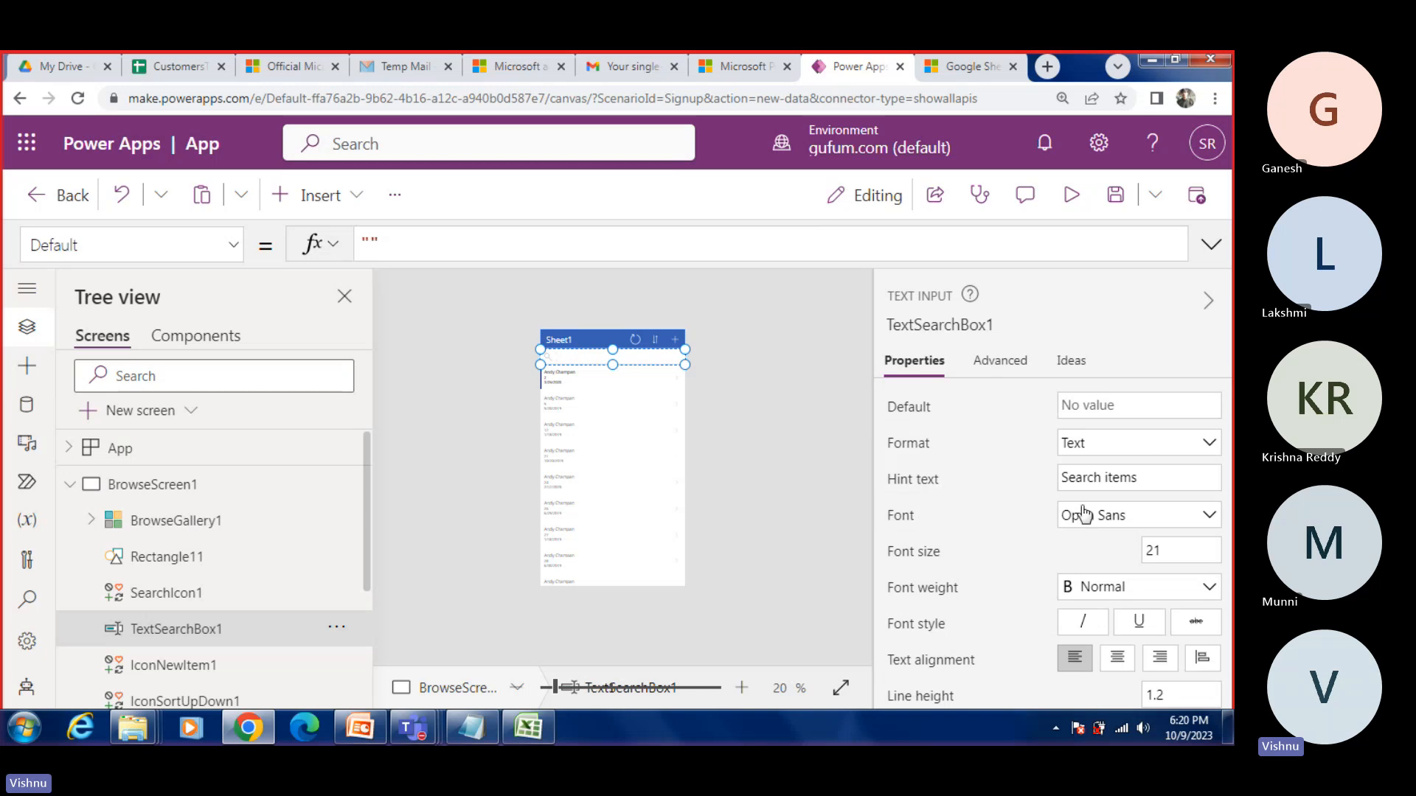
left_click(1095, 526)
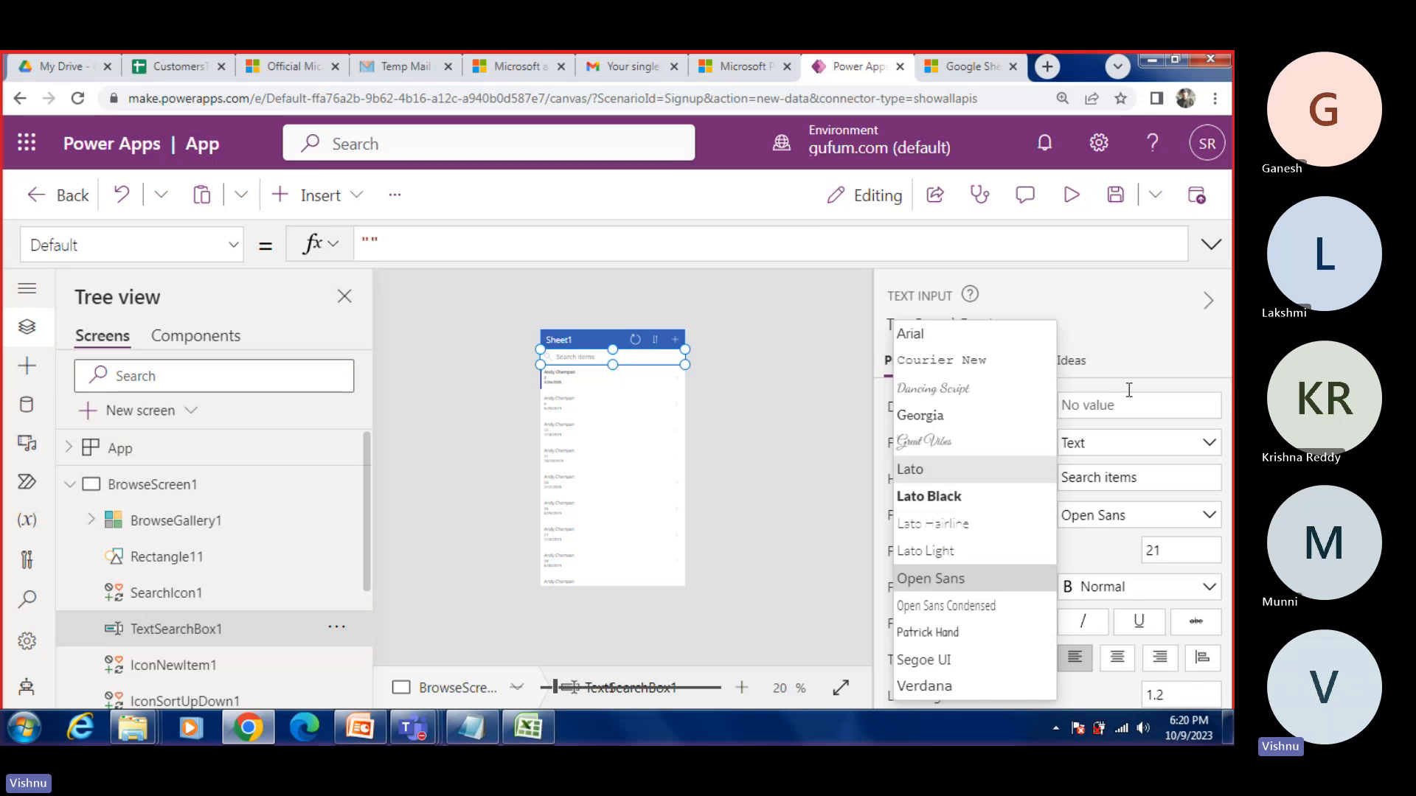
left_click(1100, 325)
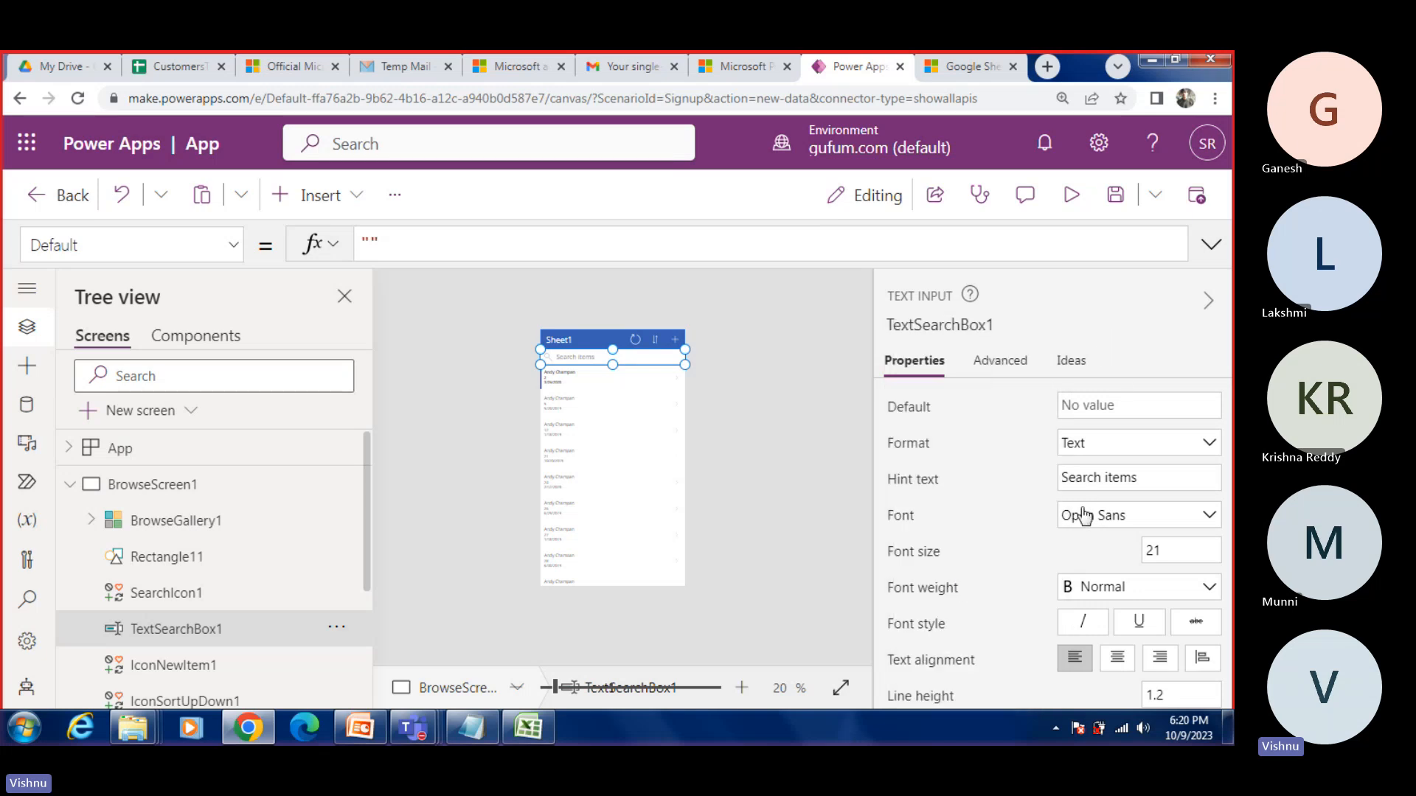
left_click(1085, 516)
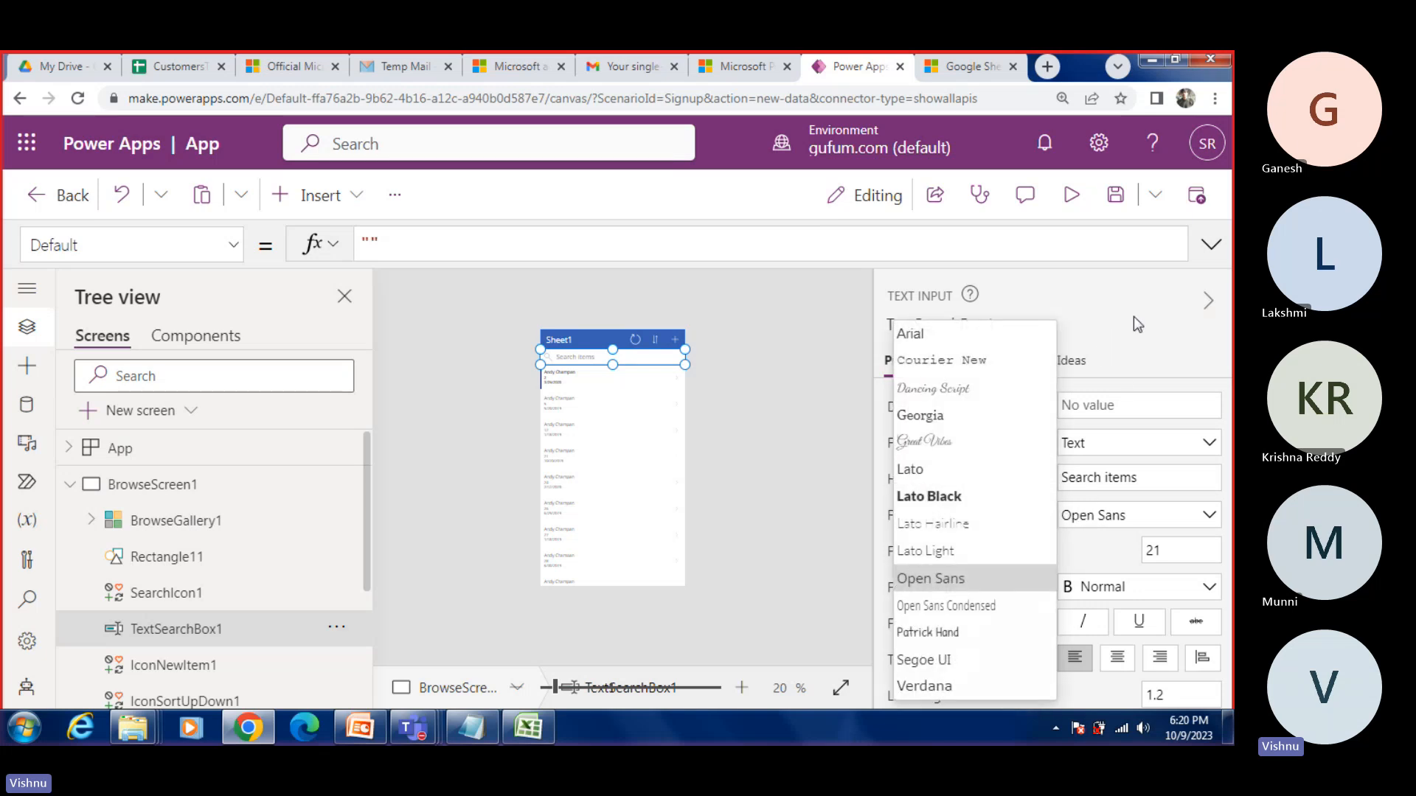
left_click(968, 582)
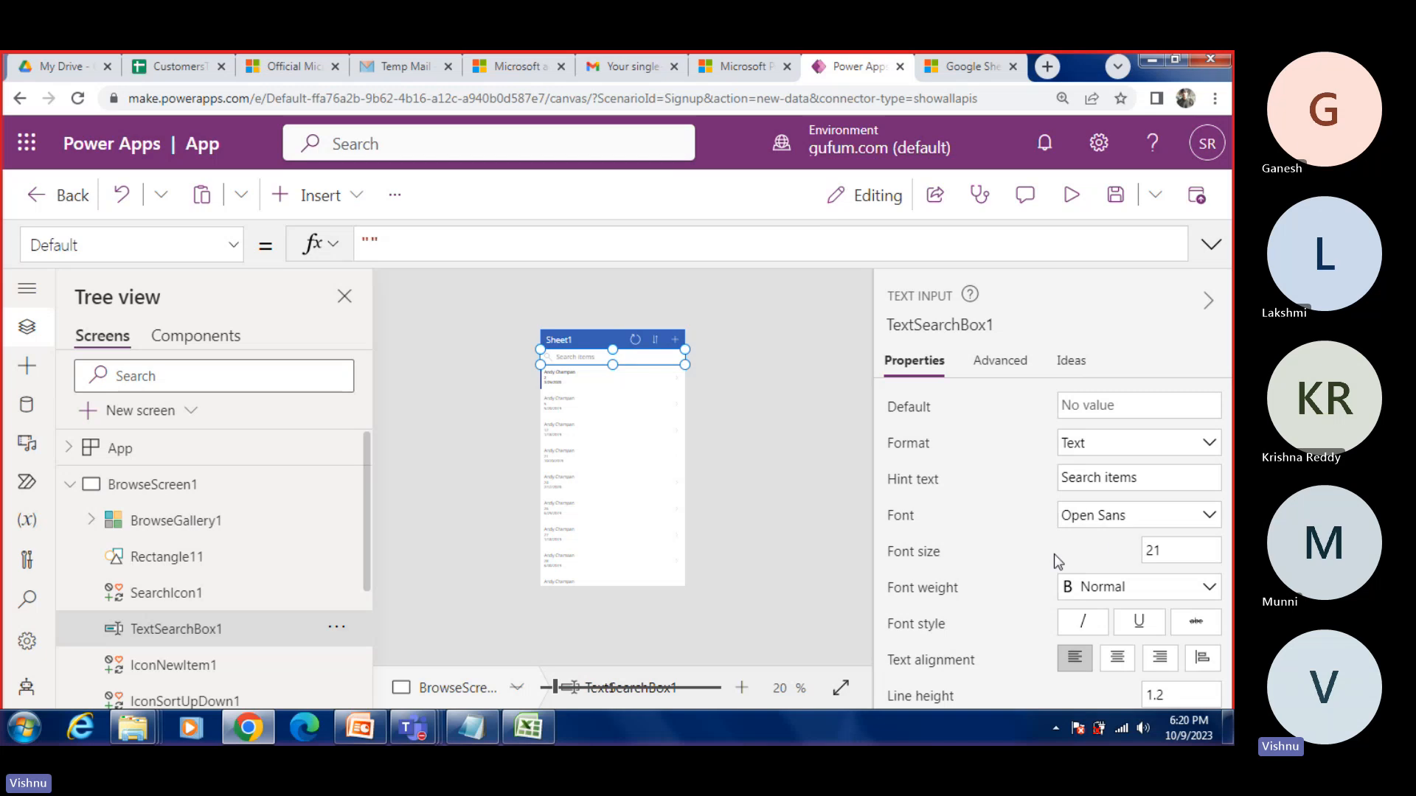
left_click(1112, 586)
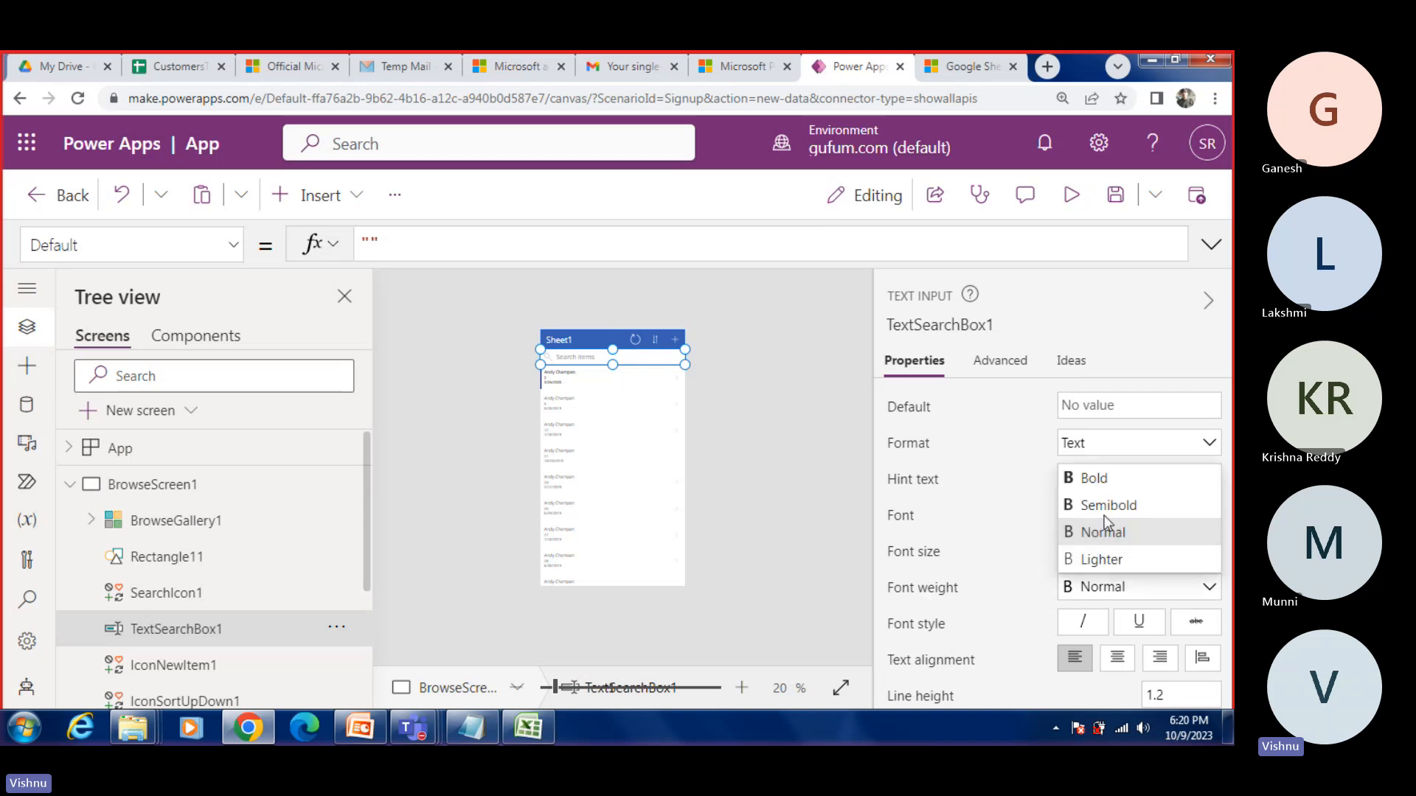
left_click(964, 609)
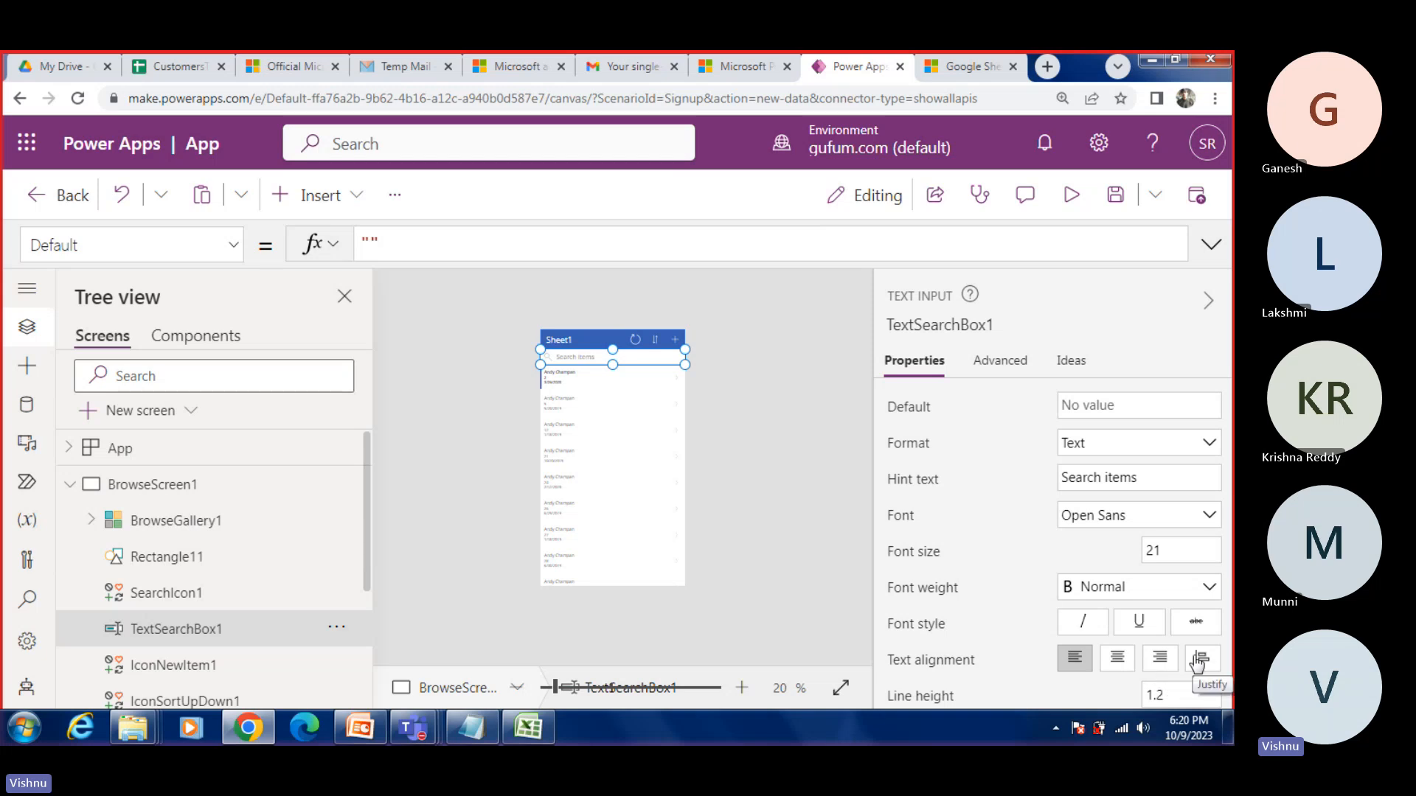
scroll(970, 626, "down", 1)
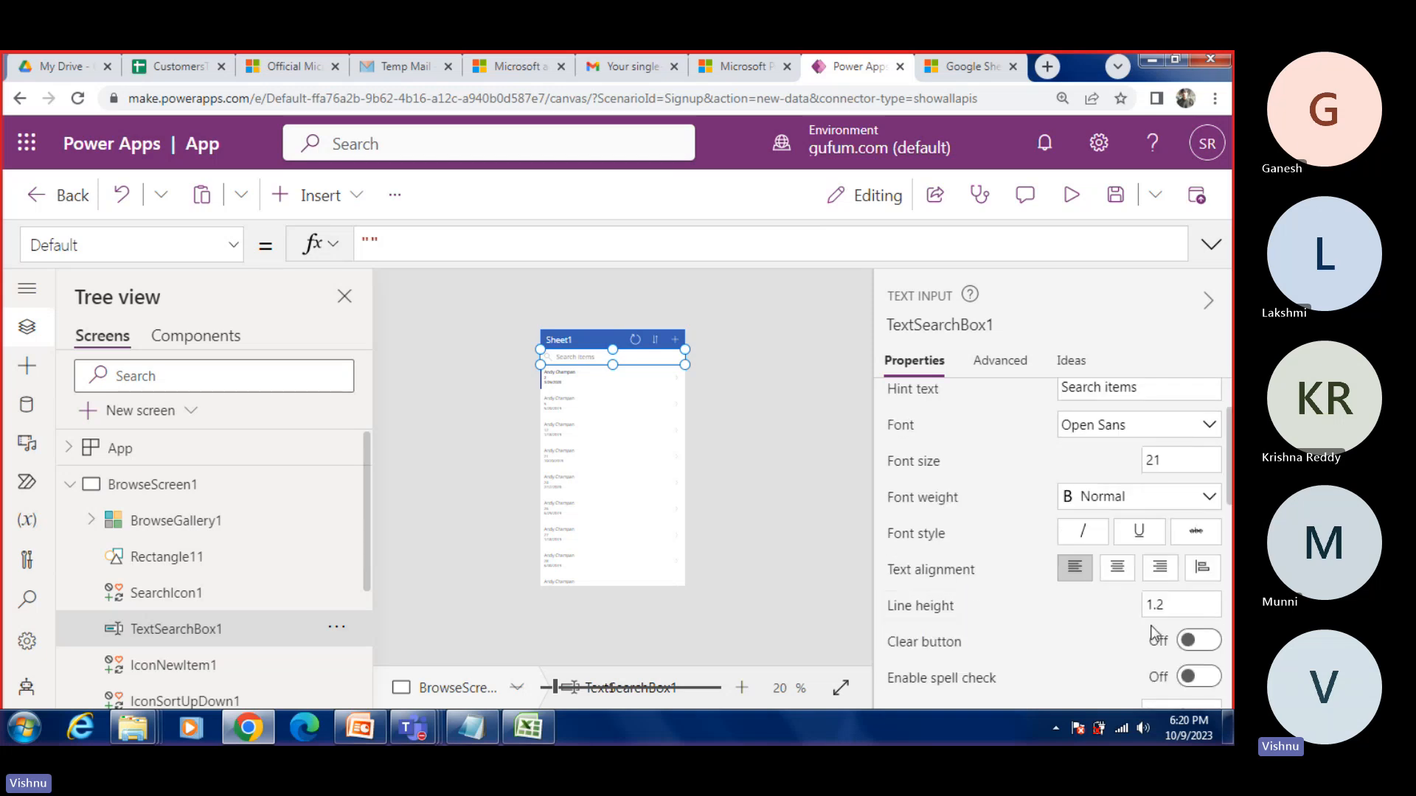
Step: Inspect IconNewItem1's OnSelect formula, check the customer records at the end of the Excel workbook, and return to Power Apps
scroll(170, 619, "down", 1)
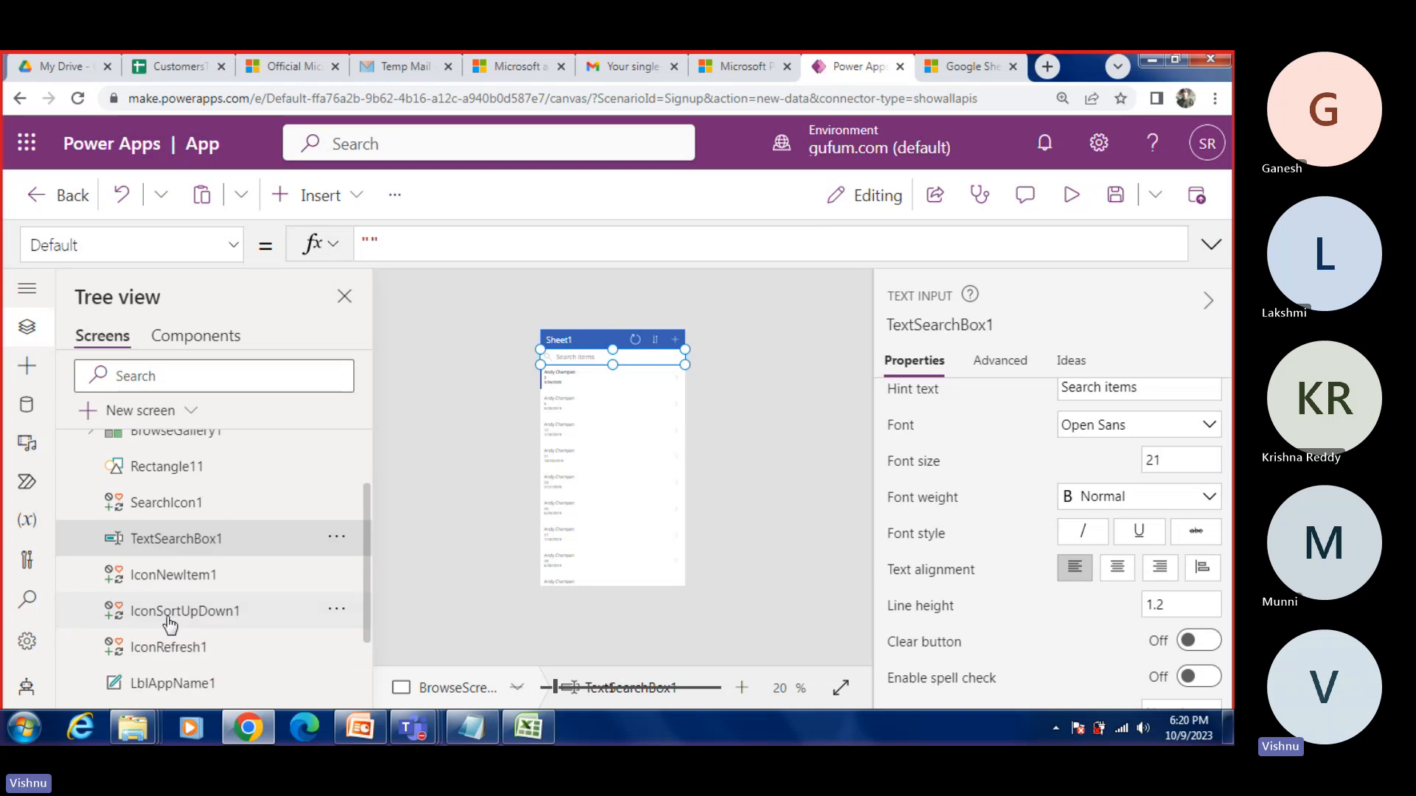
left_click(162, 575)
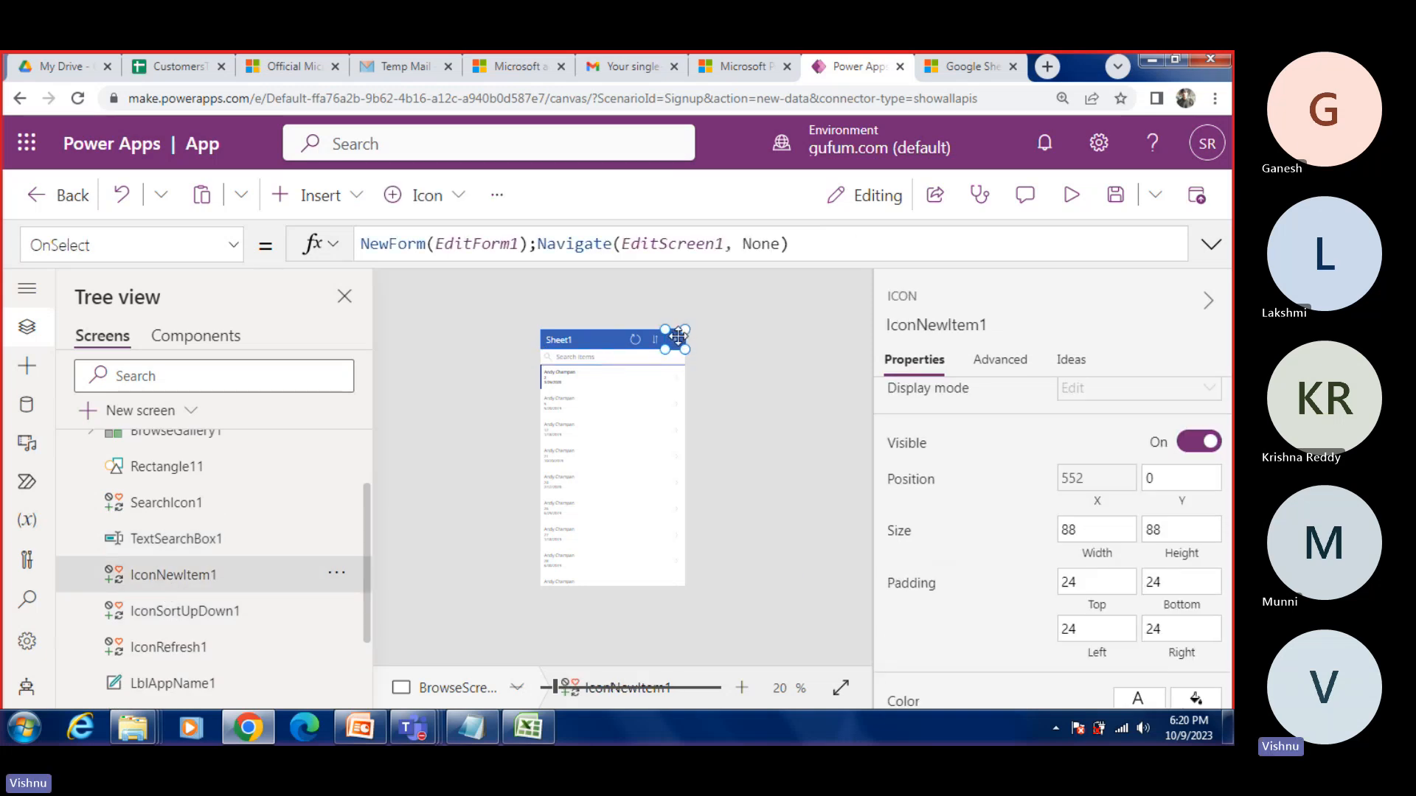
left_click(528, 728)
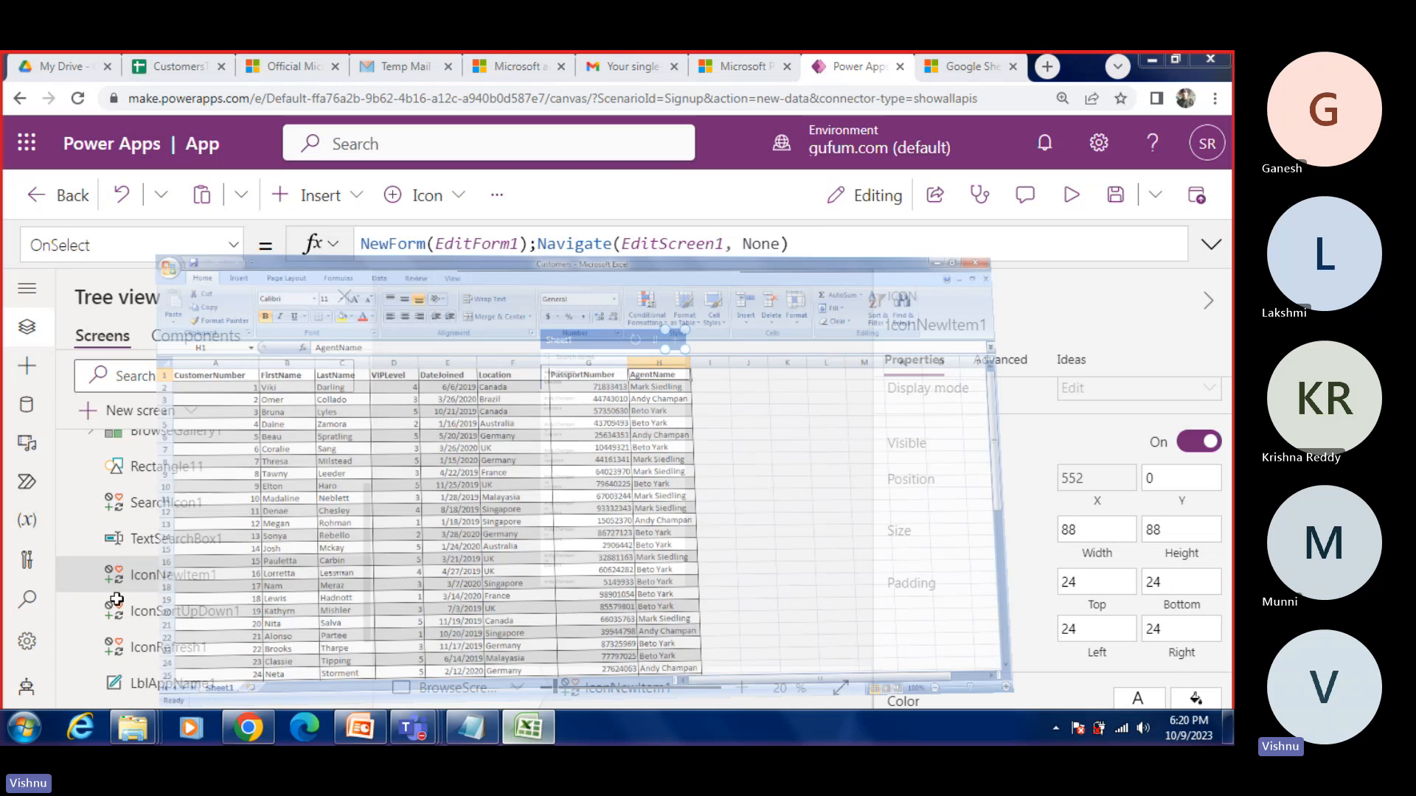
scroll(111, 590, "down", 9)
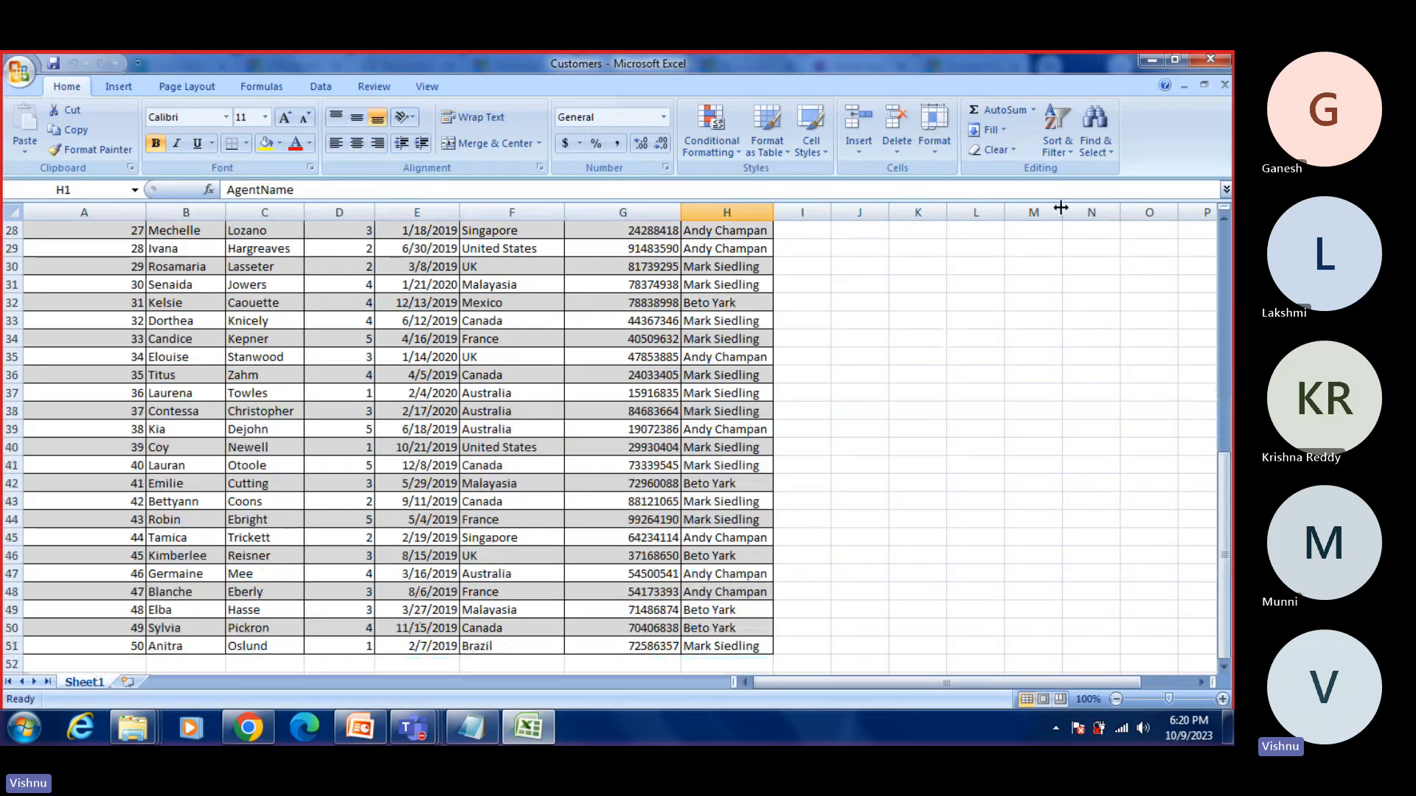
left_click(1152, 59)
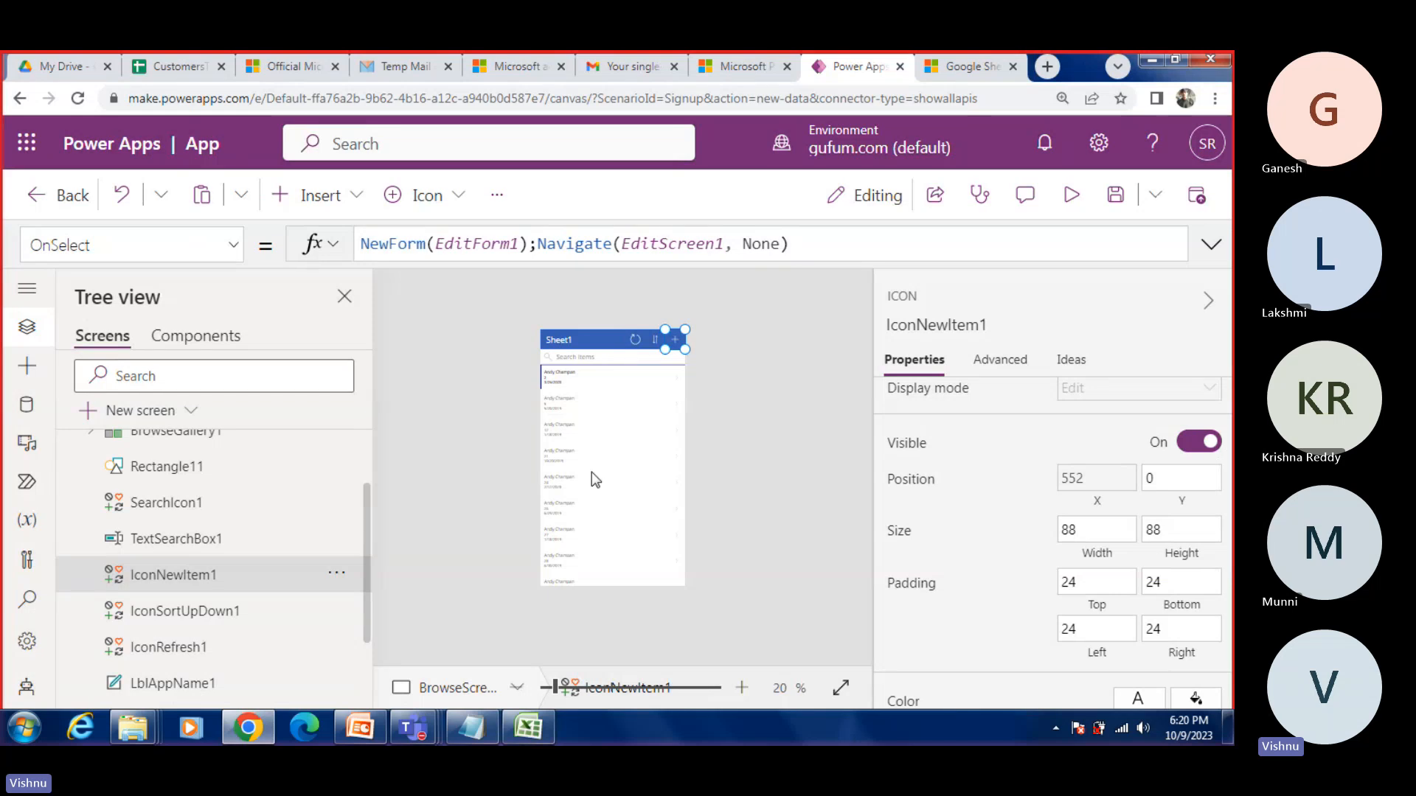
Step: Examine the OnSelect formula of IconSortUpDown1 on BrowseScreen1
left_click(145, 612)
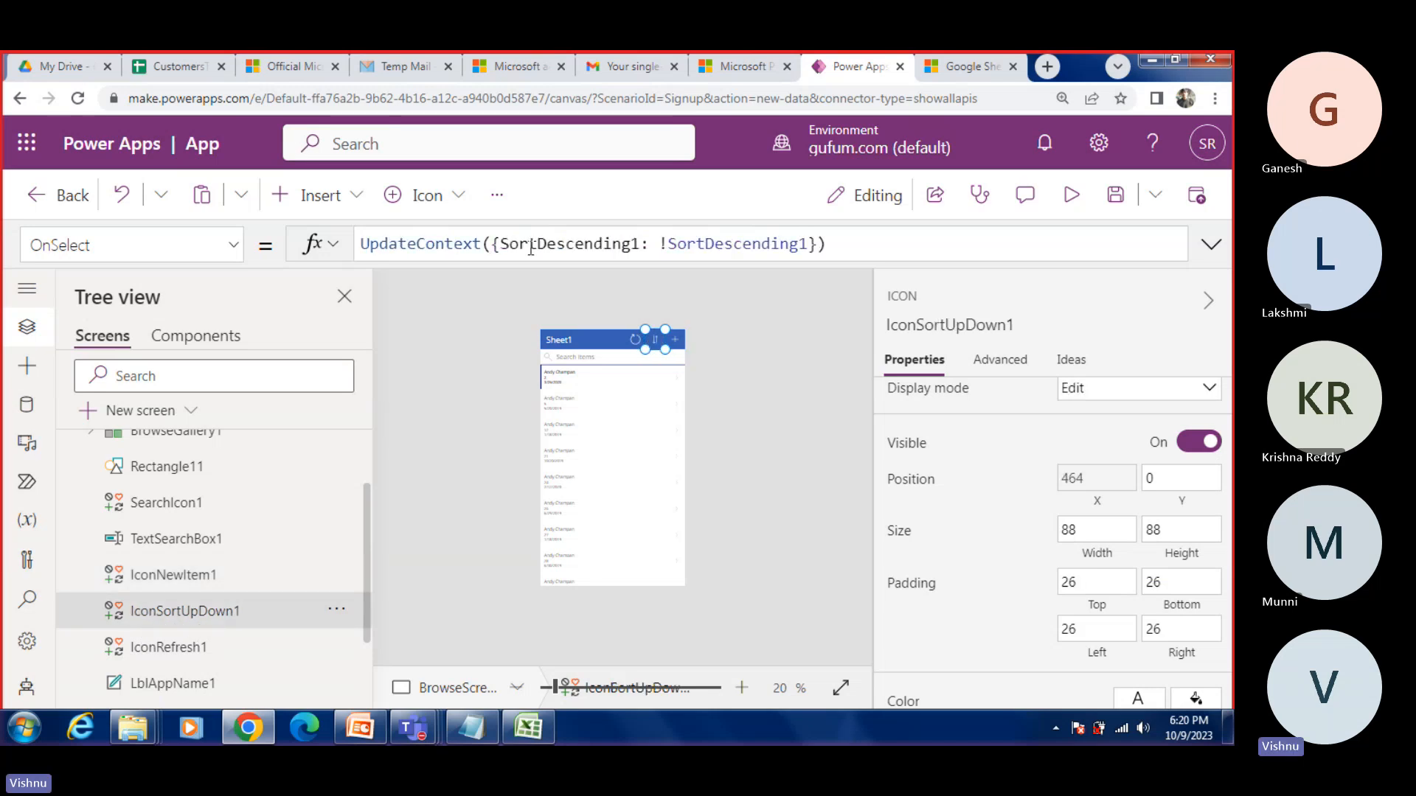
left_click(496, 245)
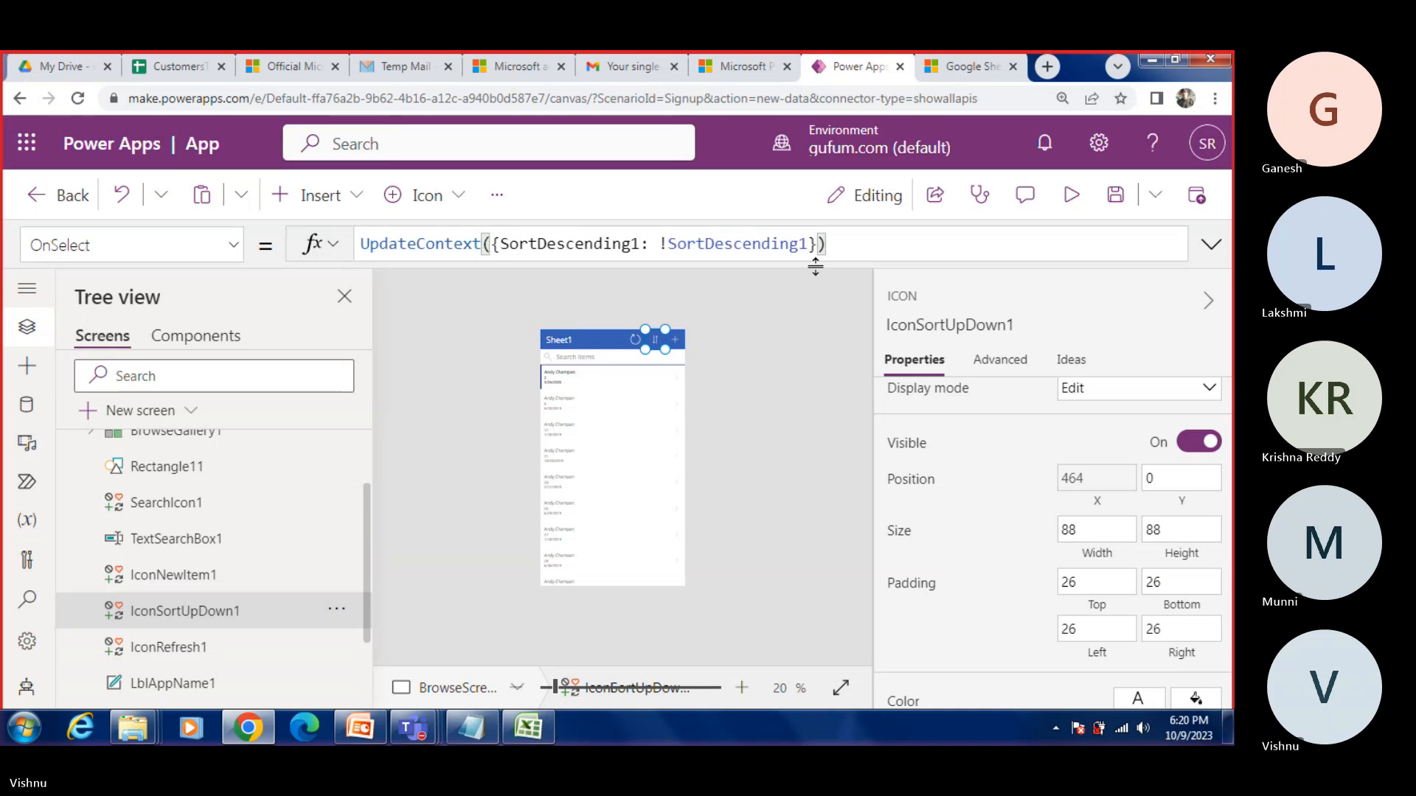
Step: Review the sort icon's OnSelect formula, and inspect IconRefresh1, LblAppName1 and RectQuickActionBar1 on BrowseScreen1
left_click_drag(829, 245, 361, 243)
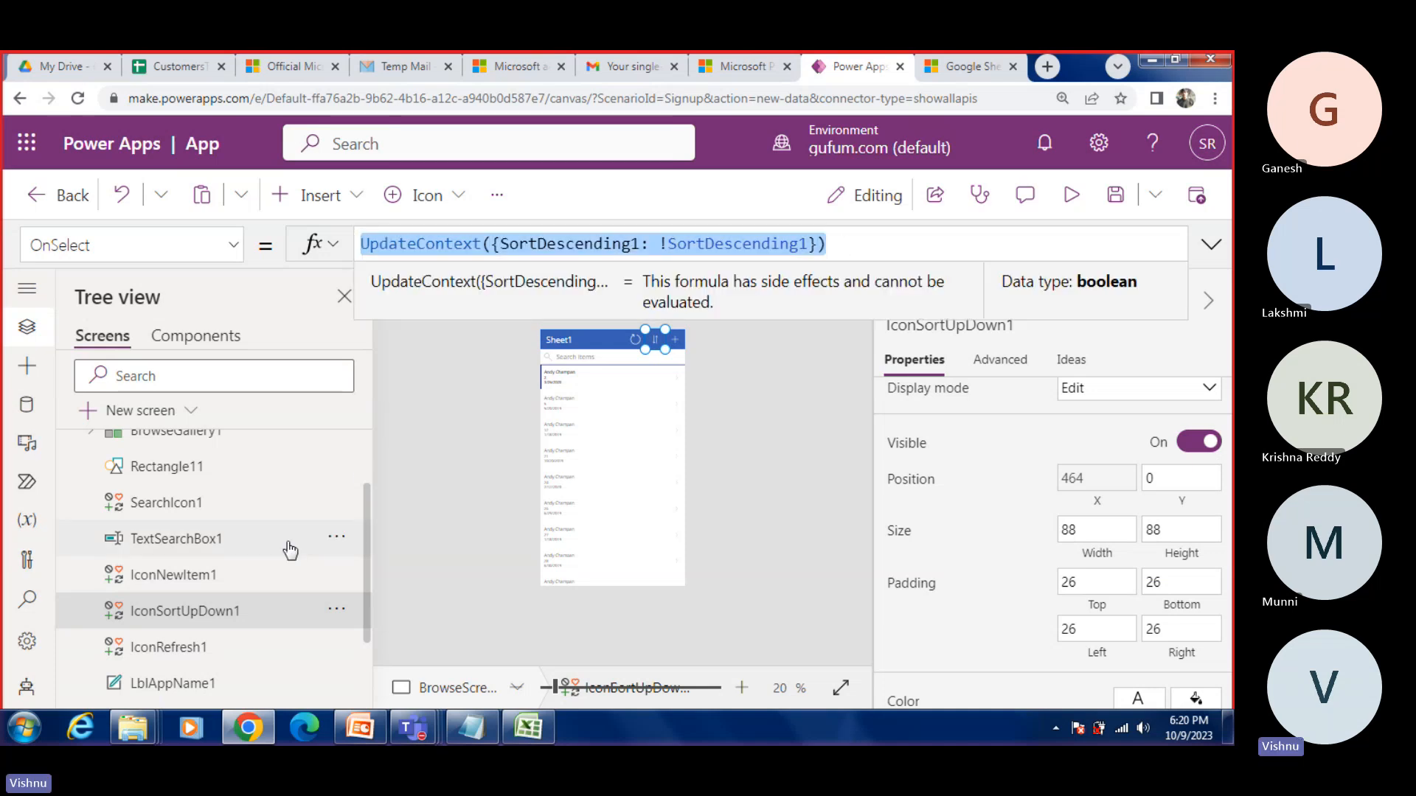
scroll(289, 547, "down", 1)
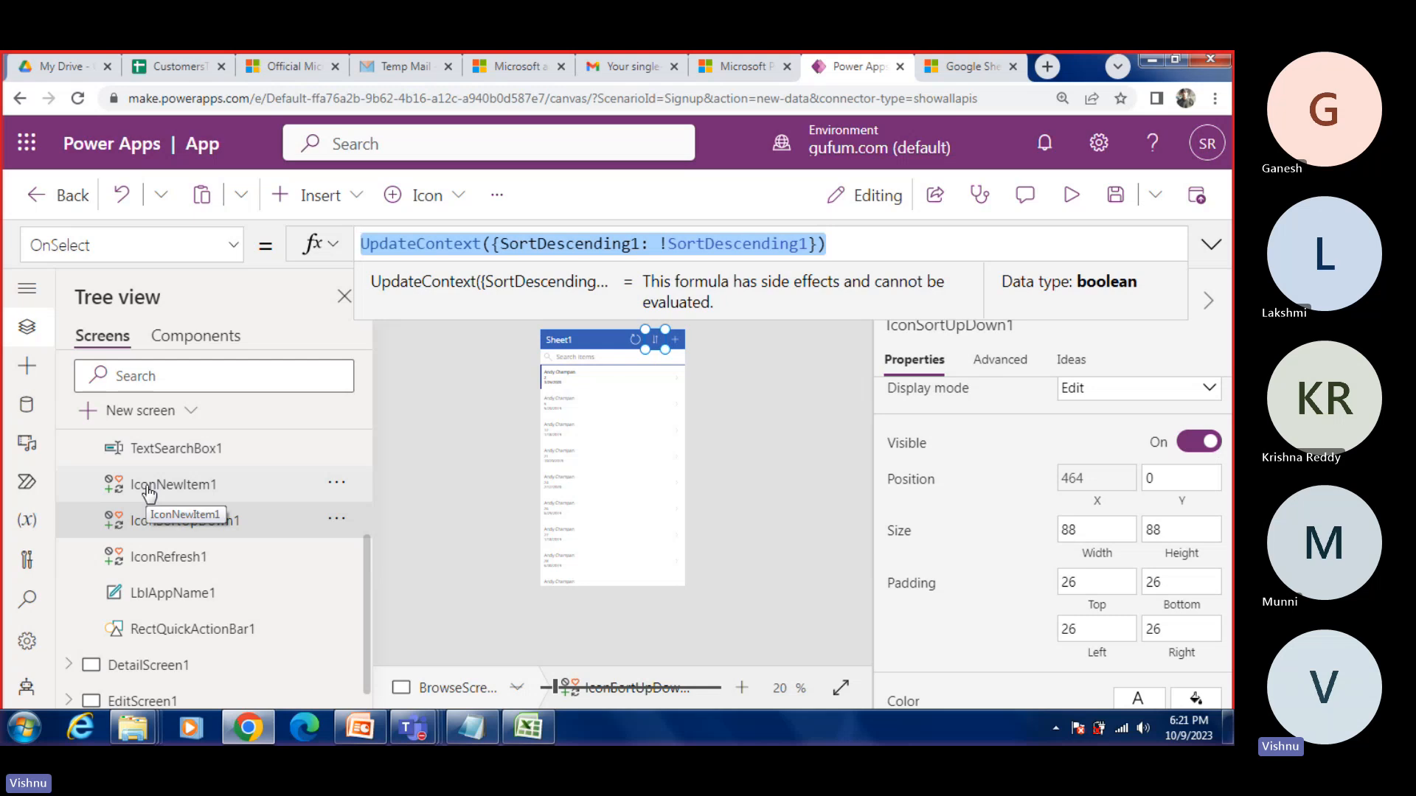
left_click(176, 562)
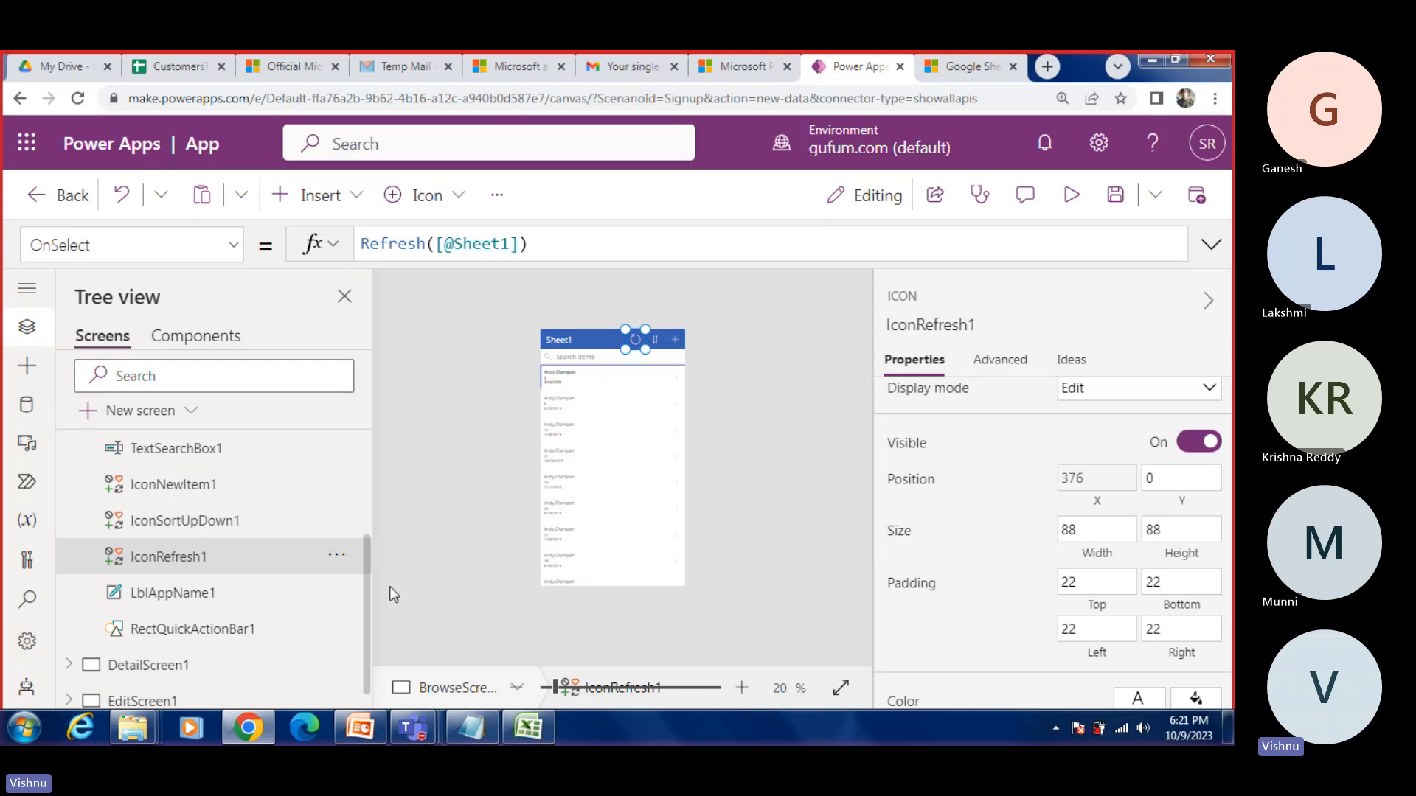
left_click(177, 593)
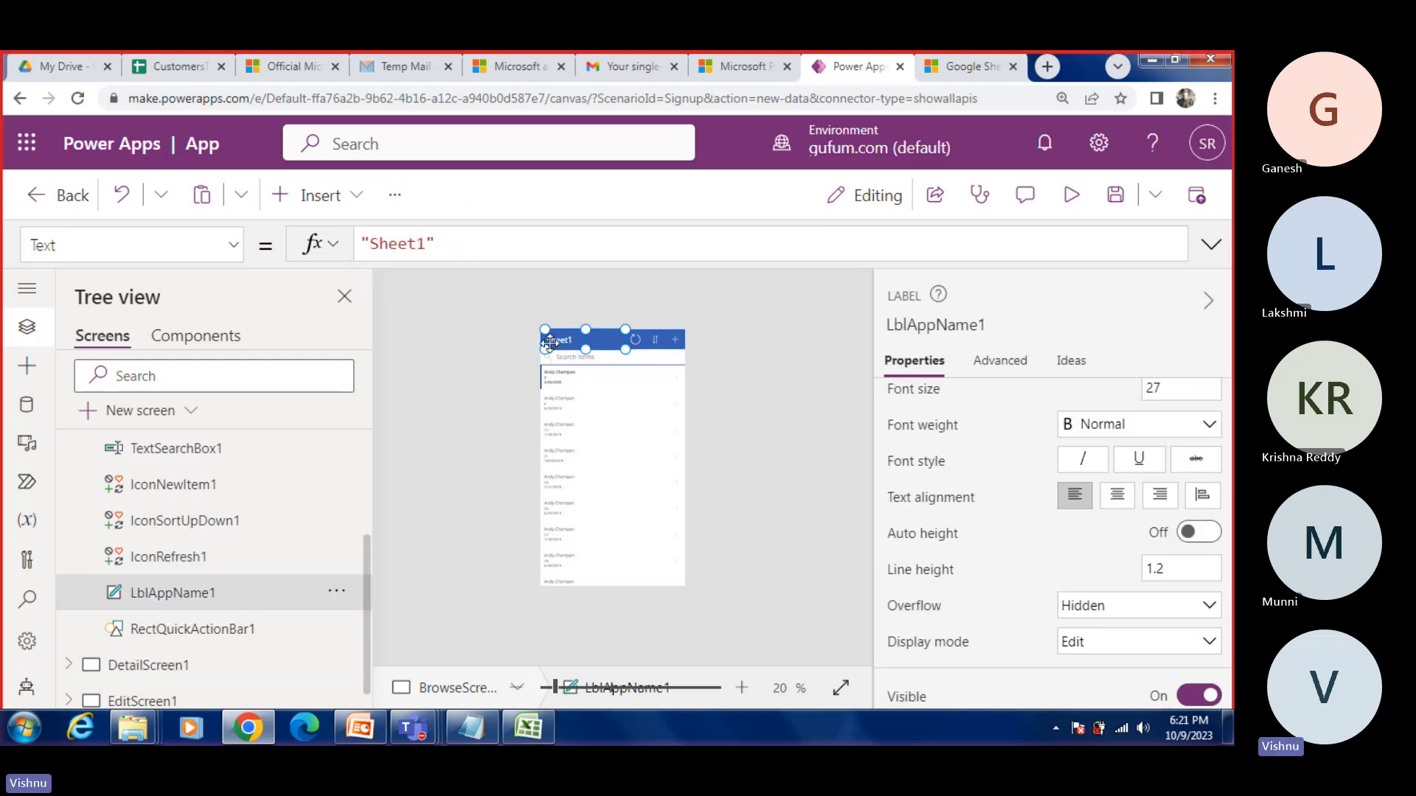
left_click(188, 631)
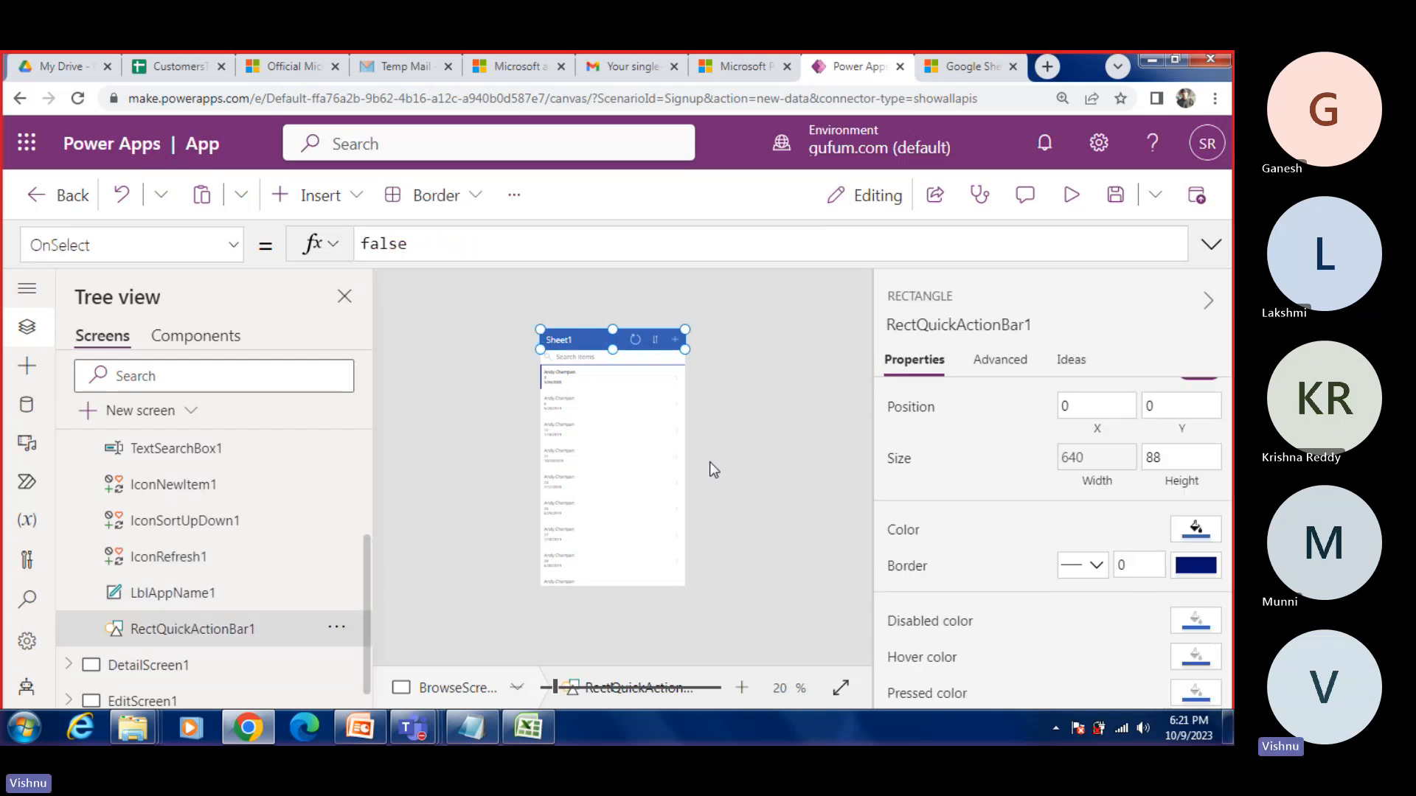
Step: Select DetailScreen1 and preview the app, opening the second record's details from the browse list before returning and closing the preview
scroll(350, 558, "down", 1)
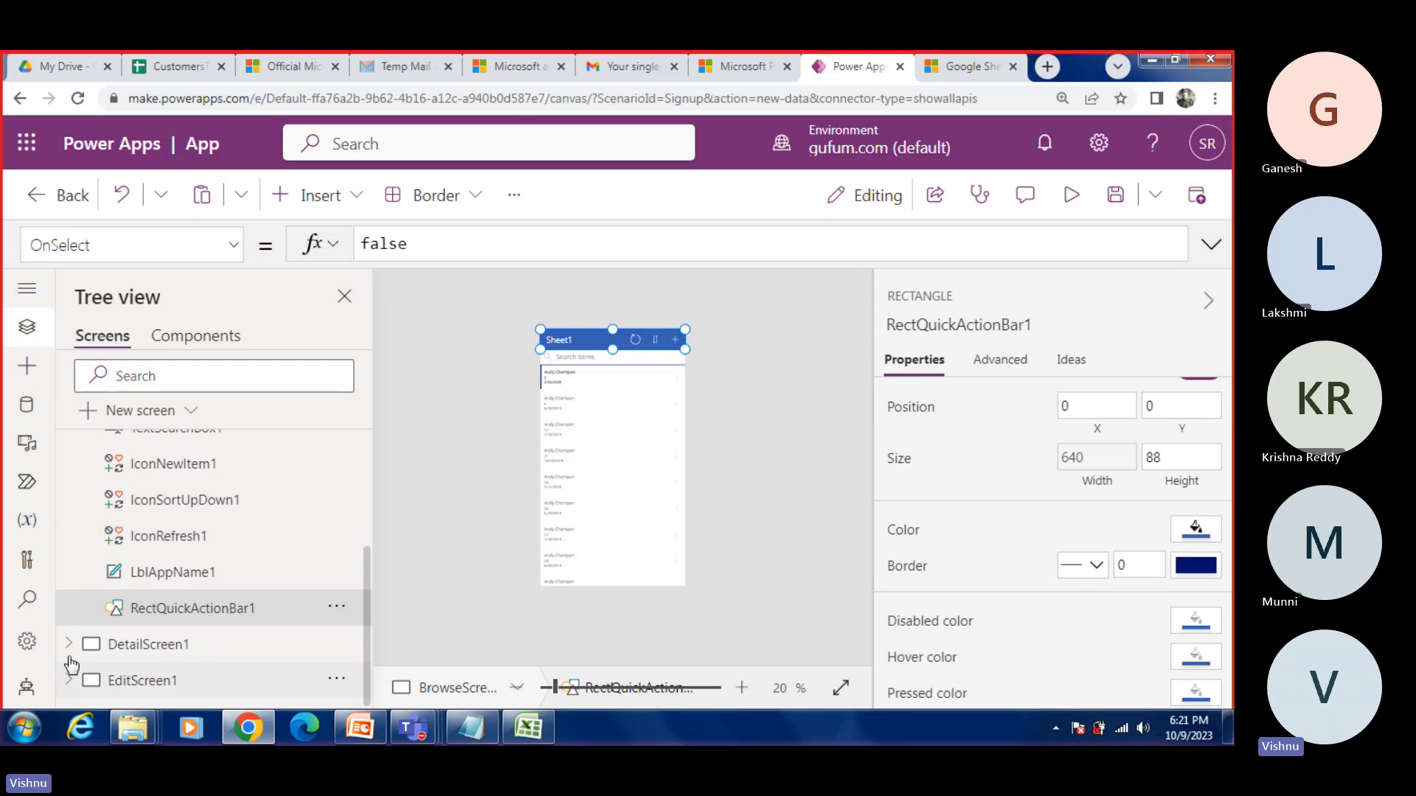
left_click(69, 643)
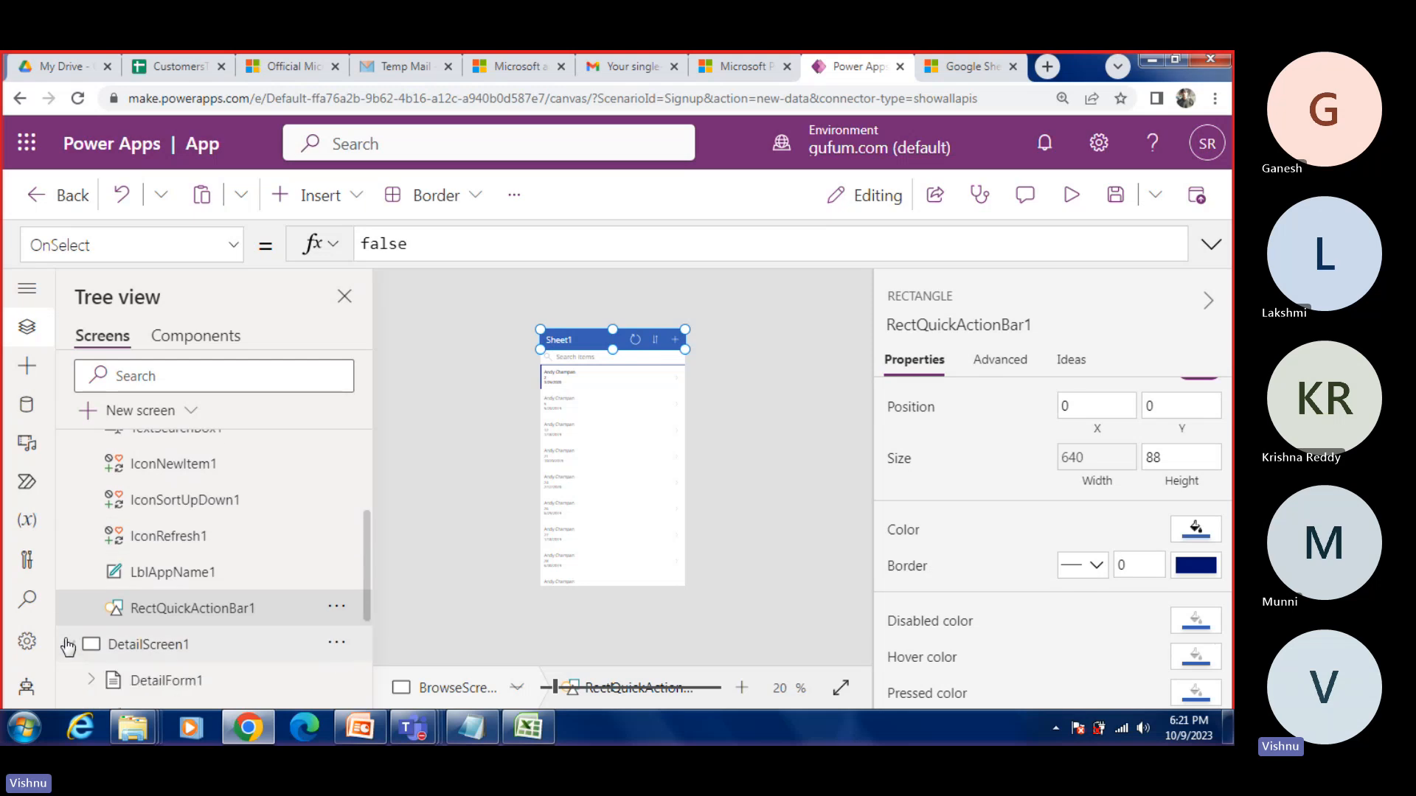
left_click(165, 649)
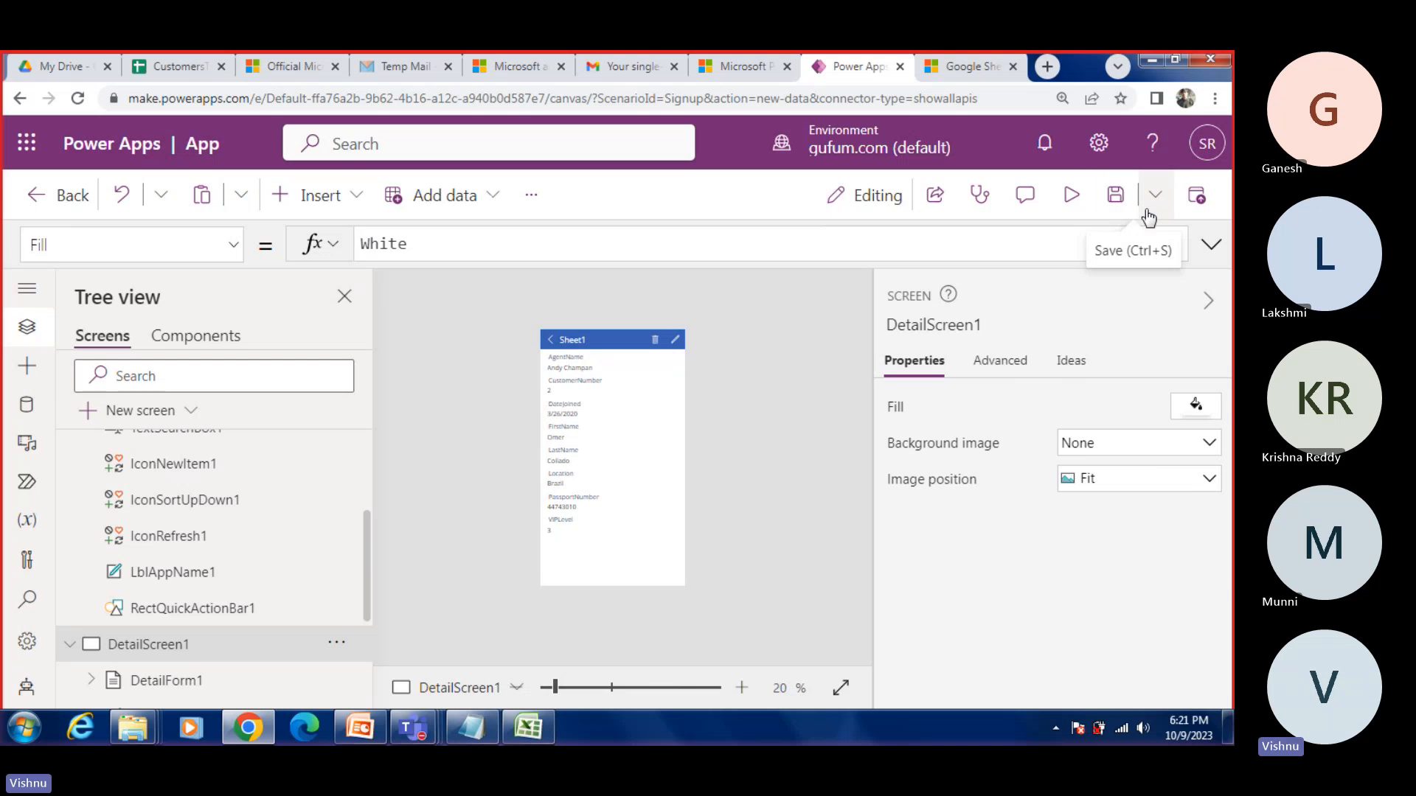
left_click(1072, 198)
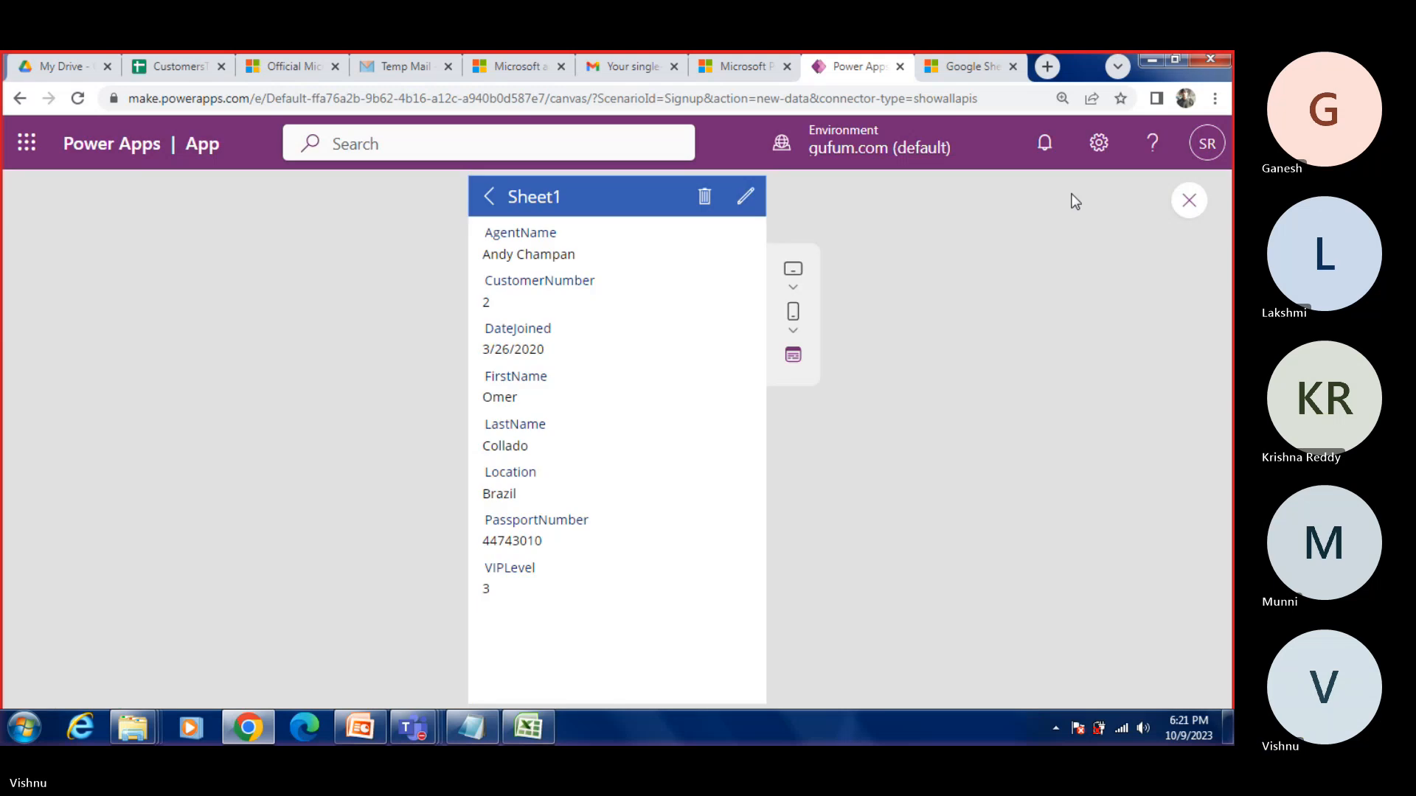
left_click(488, 196)
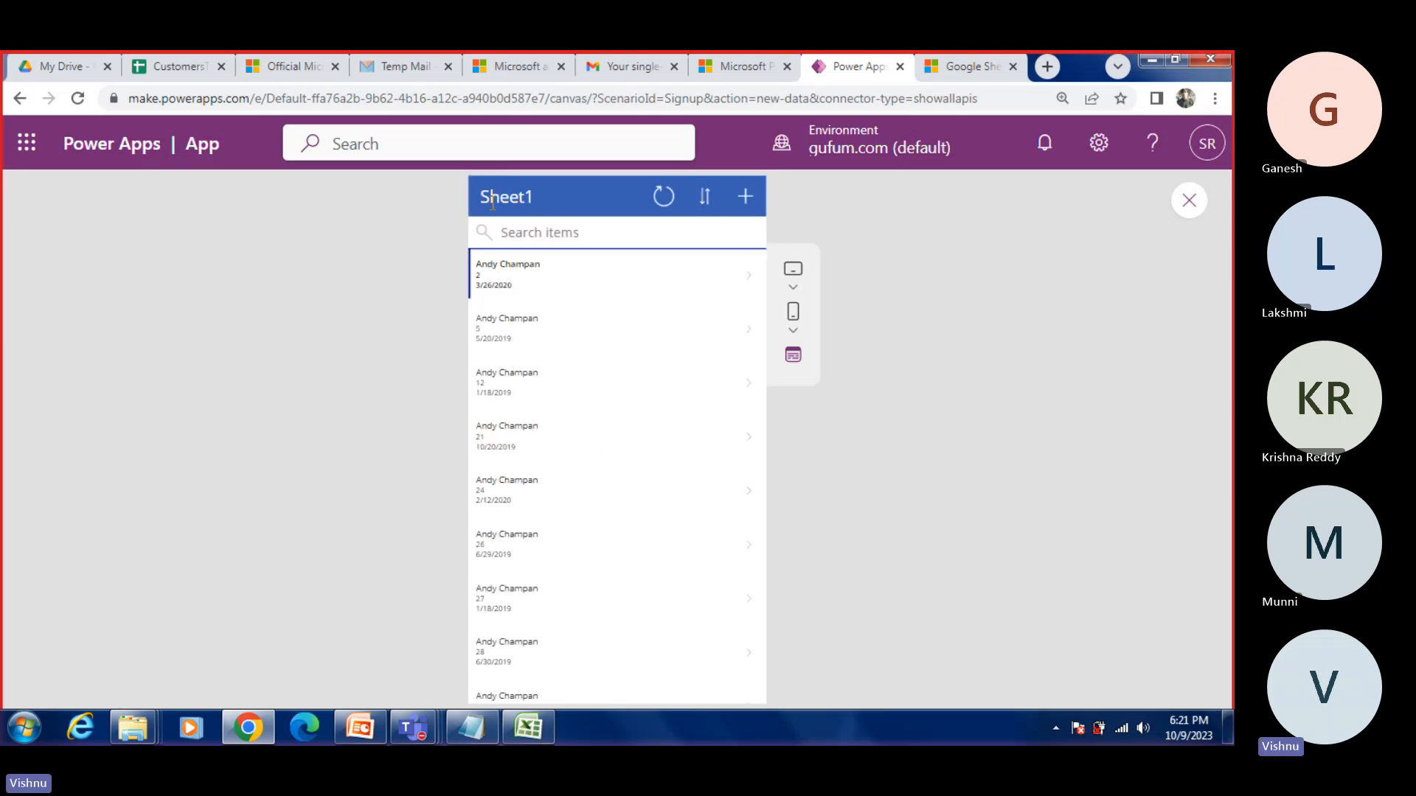
left_click(515, 329)
left_click(745, 329)
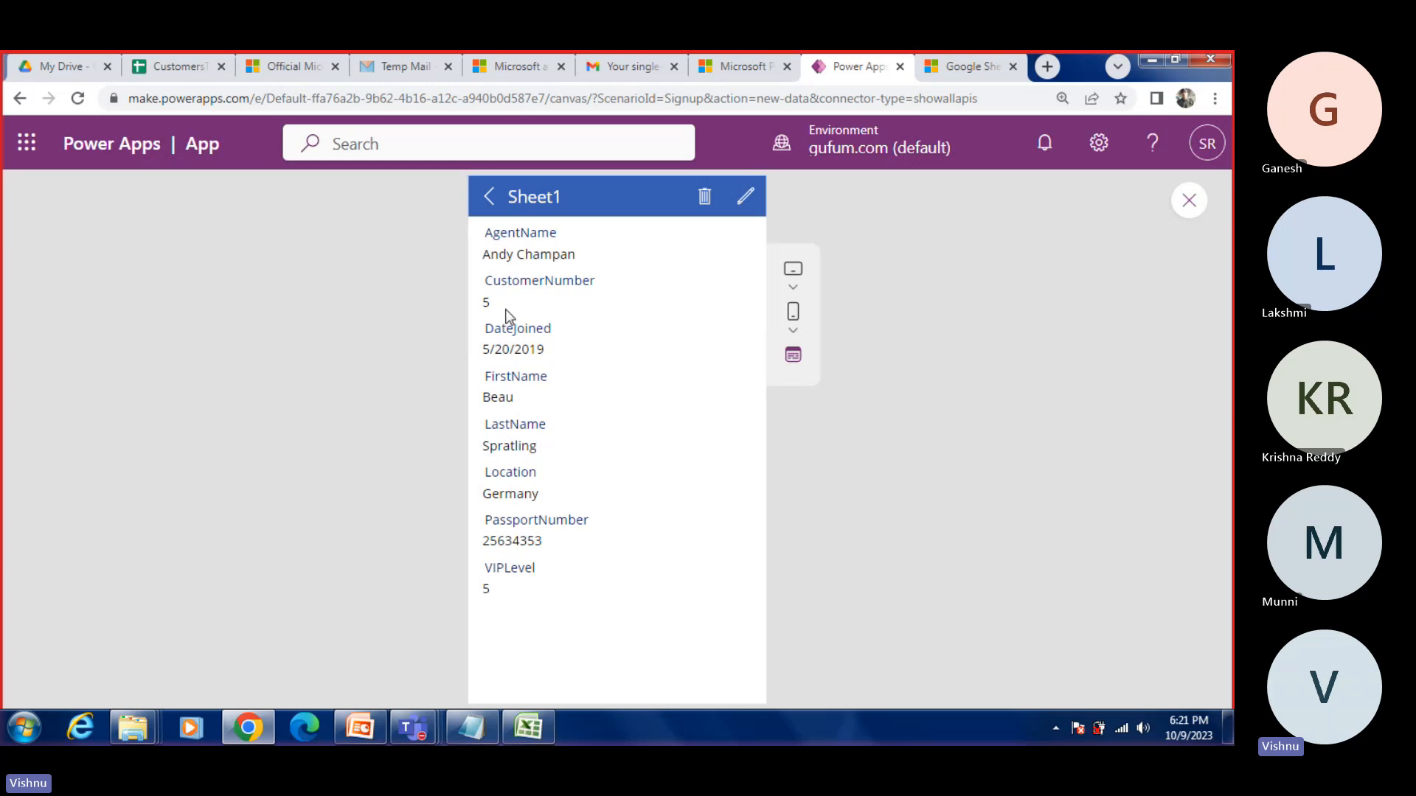
left_click(488, 196)
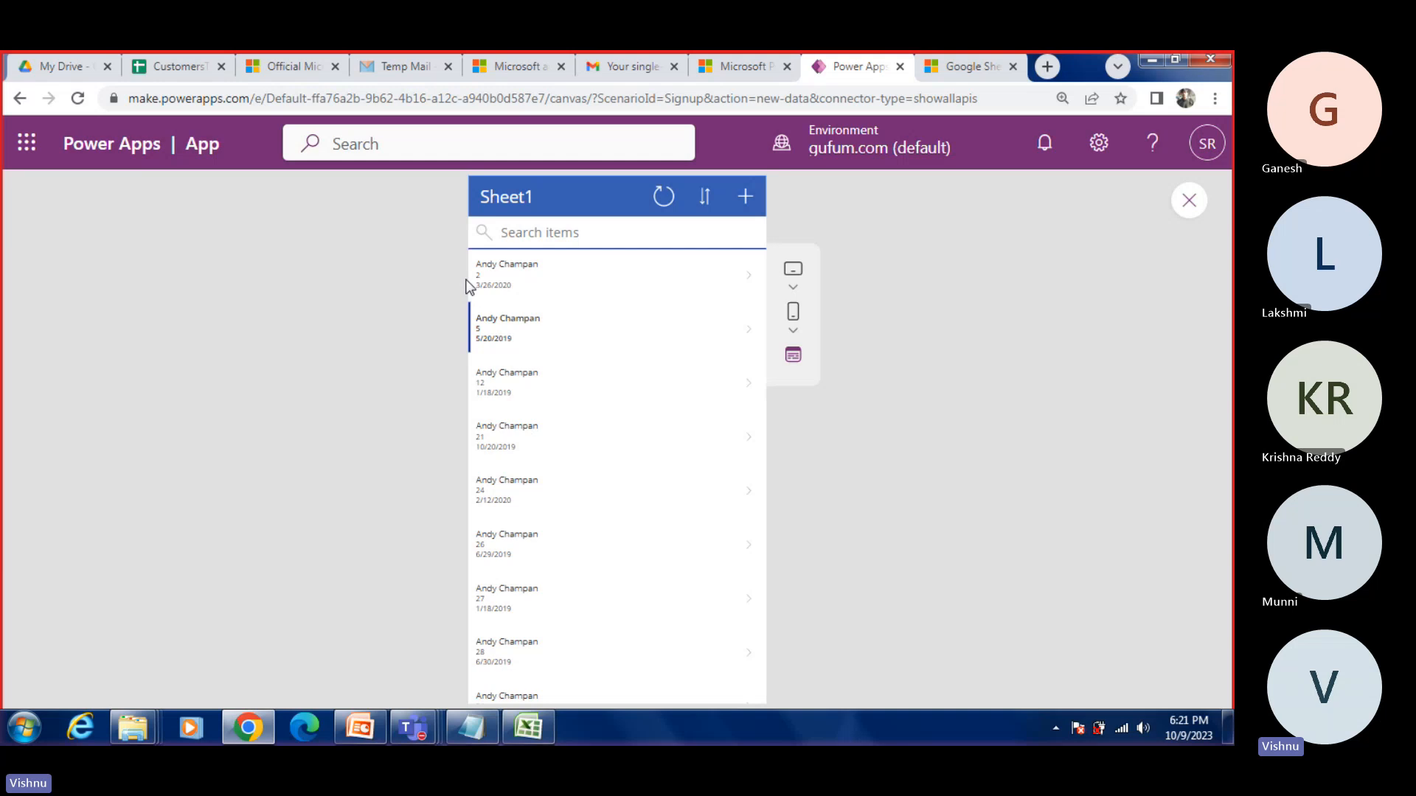
left_click(1185, 202)
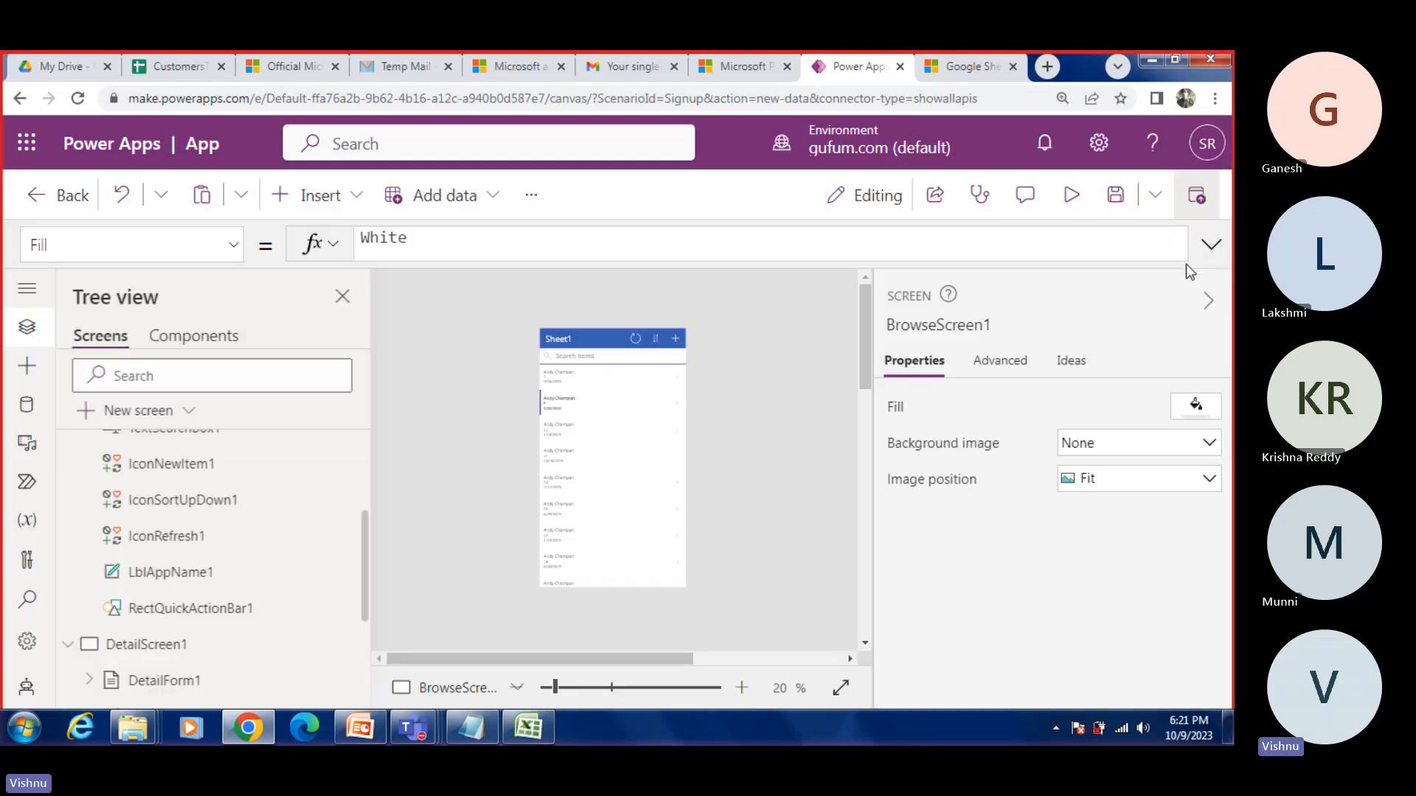
Step: Inspect DetailForm1's data source and the Text formula of DataCardKey8 inside VIPLevel_DataCard1
scroll(202, 621, "down", 2)
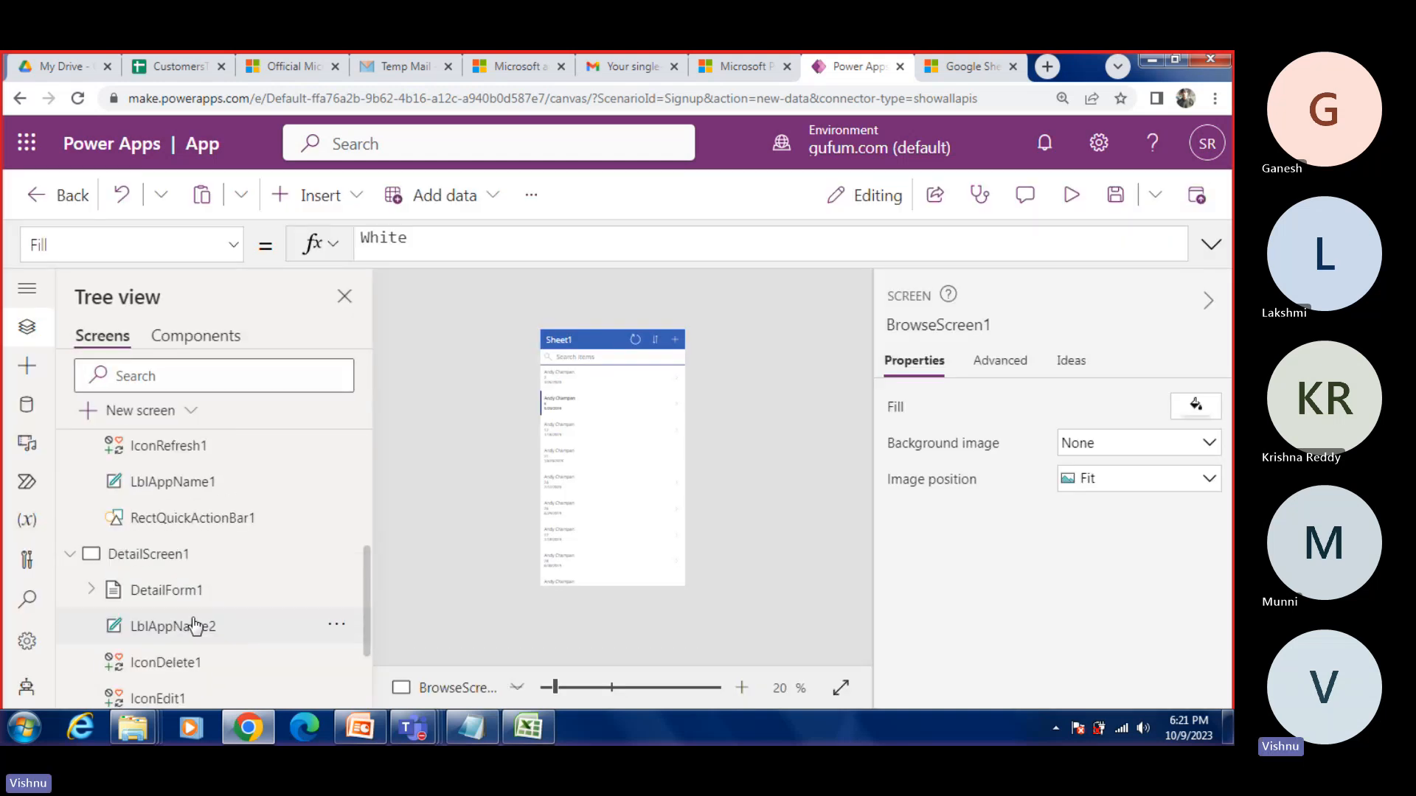
left_click(157, 590)
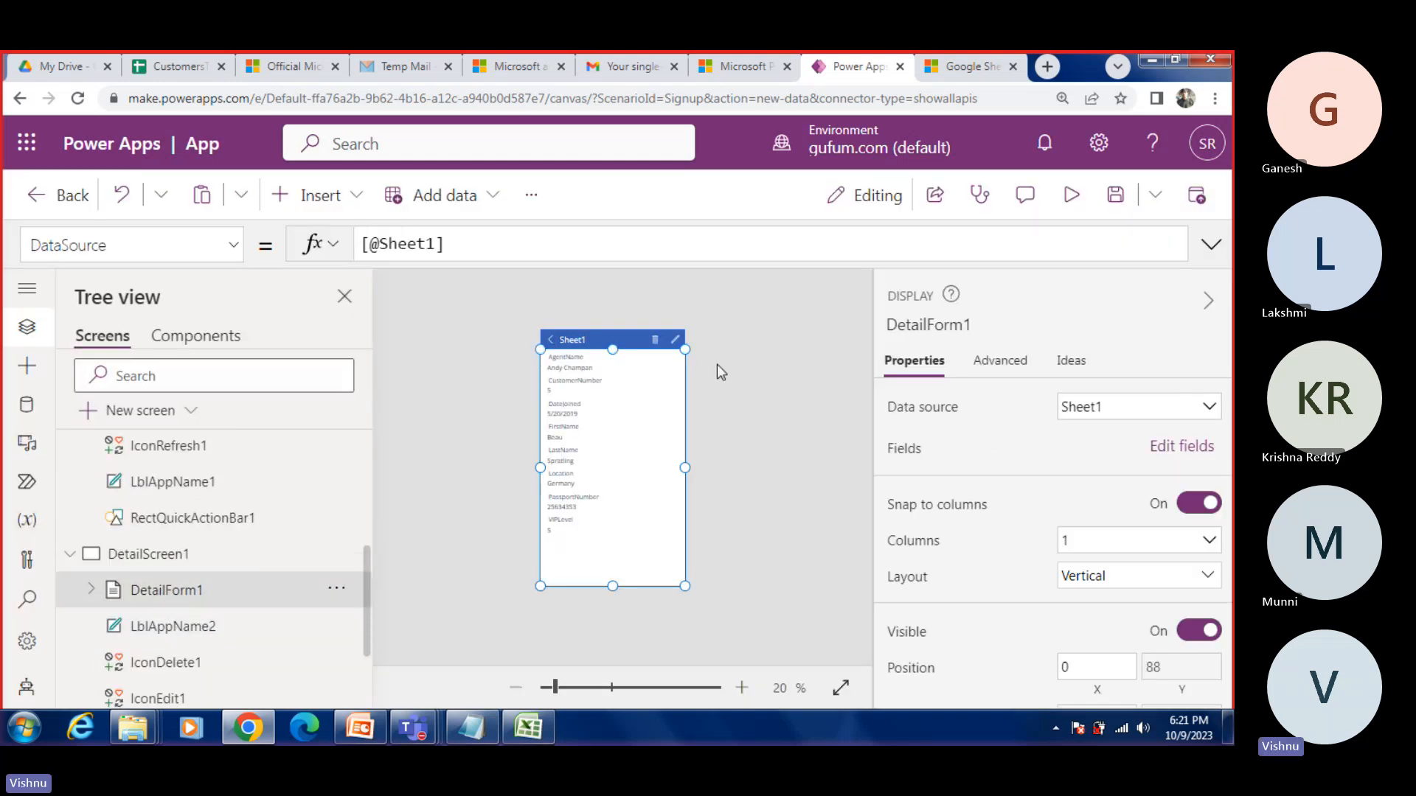
left_click(91, 589)
scroll(223, 574, "down", 4)
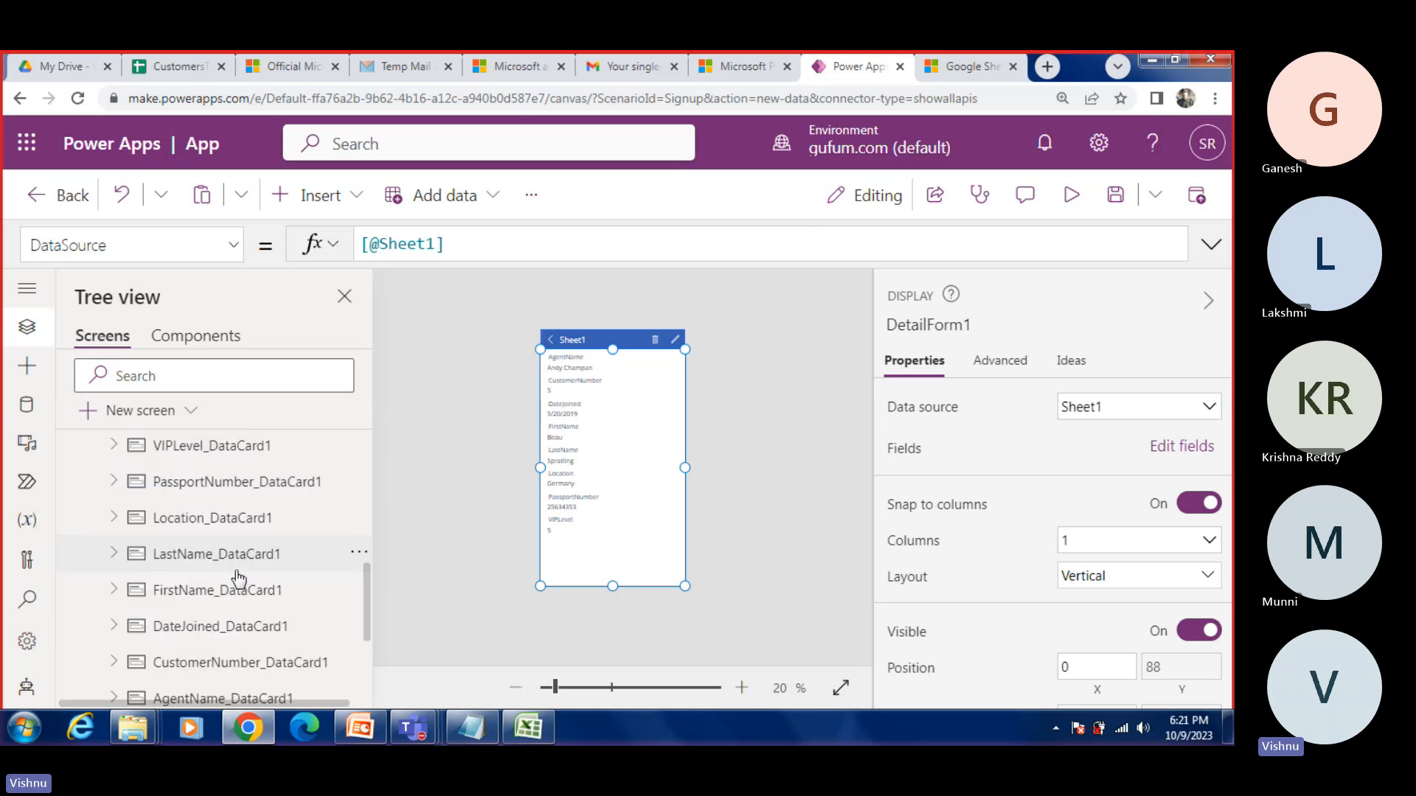
left_click(115, 446)
left_click(242, 519)
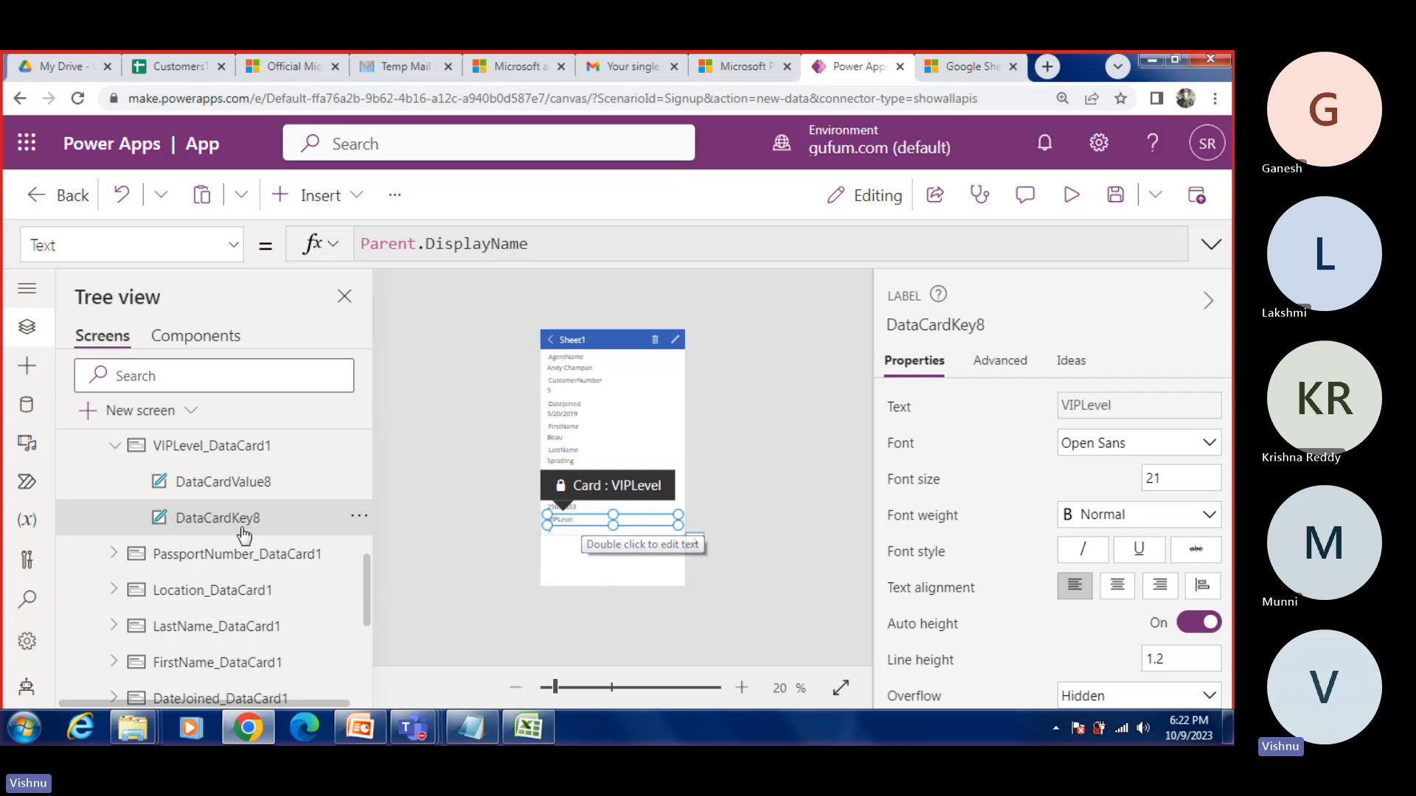
Step: Examine VIPLevel_DataCard1's list of properties and the Text formula of its value label, DataCardValue8
left_click(236, 446)
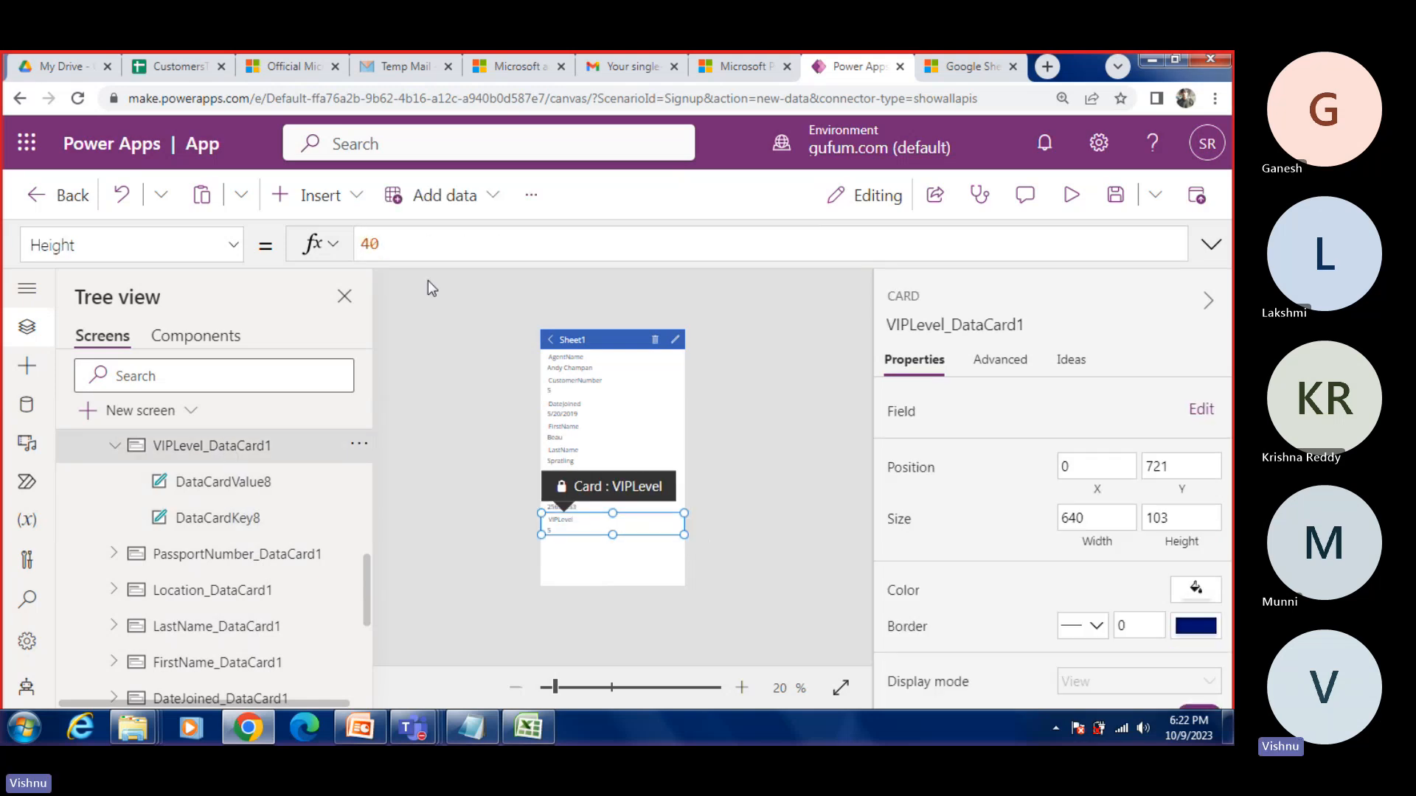
left_click(590, 472)
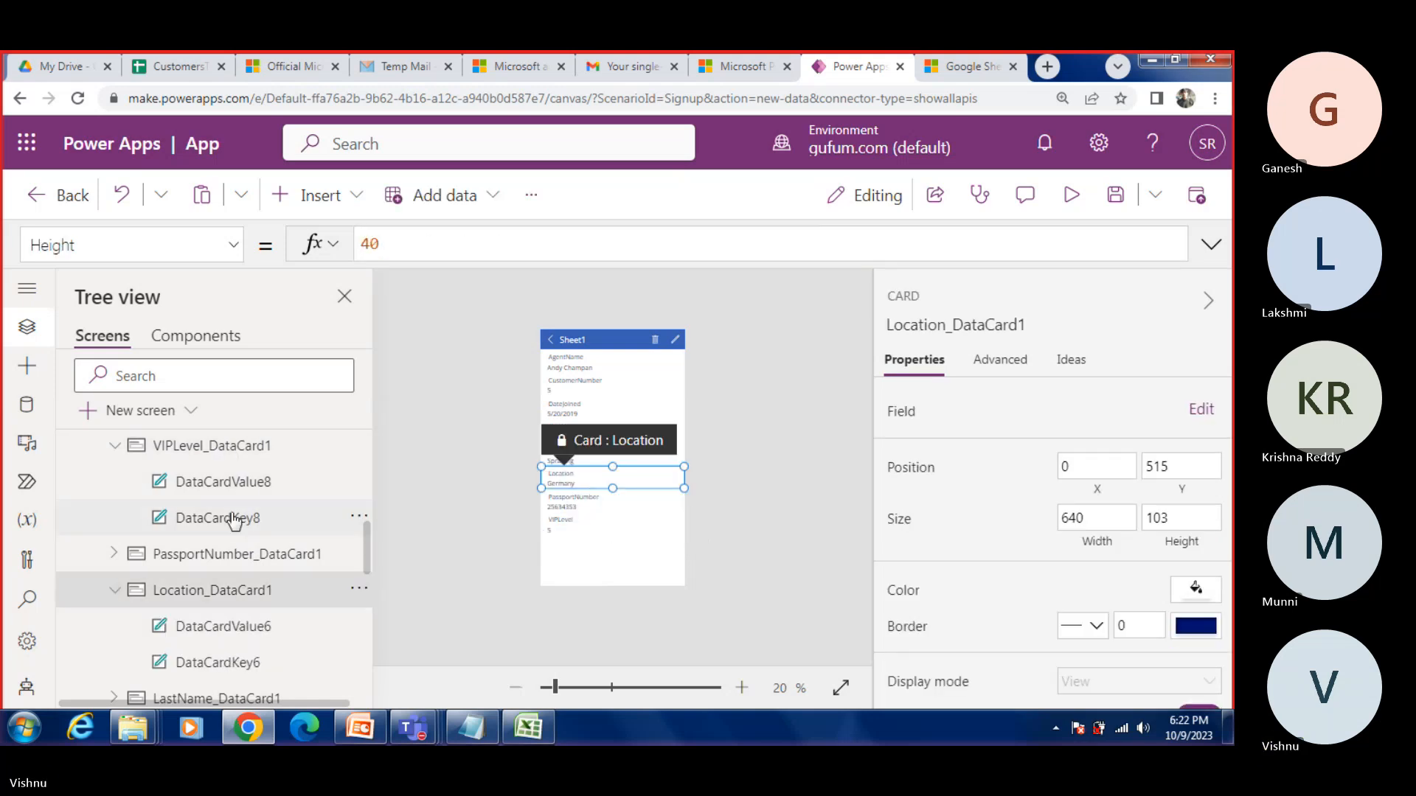
left_click(218, 485)
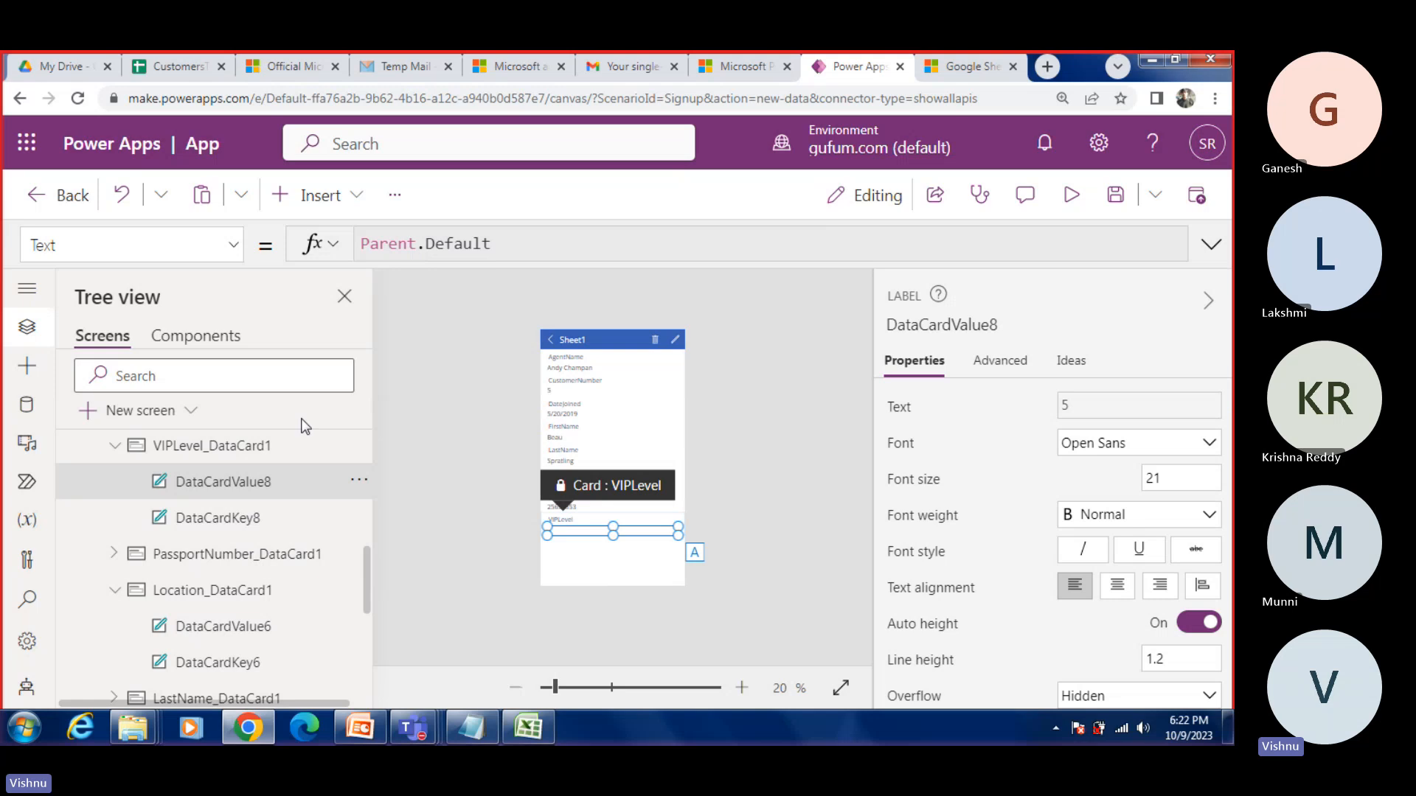
left_click(210, 448)
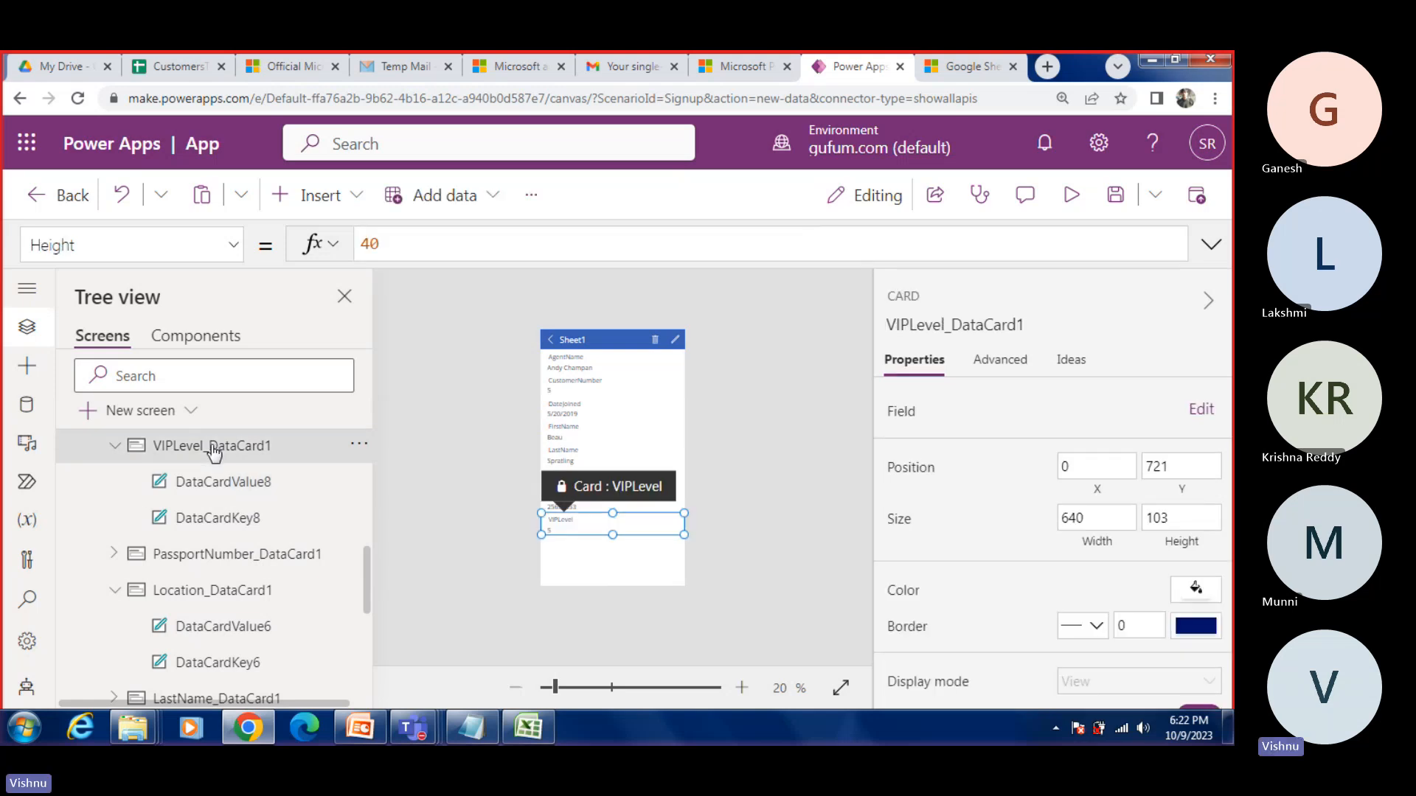
left_click(228, 250)
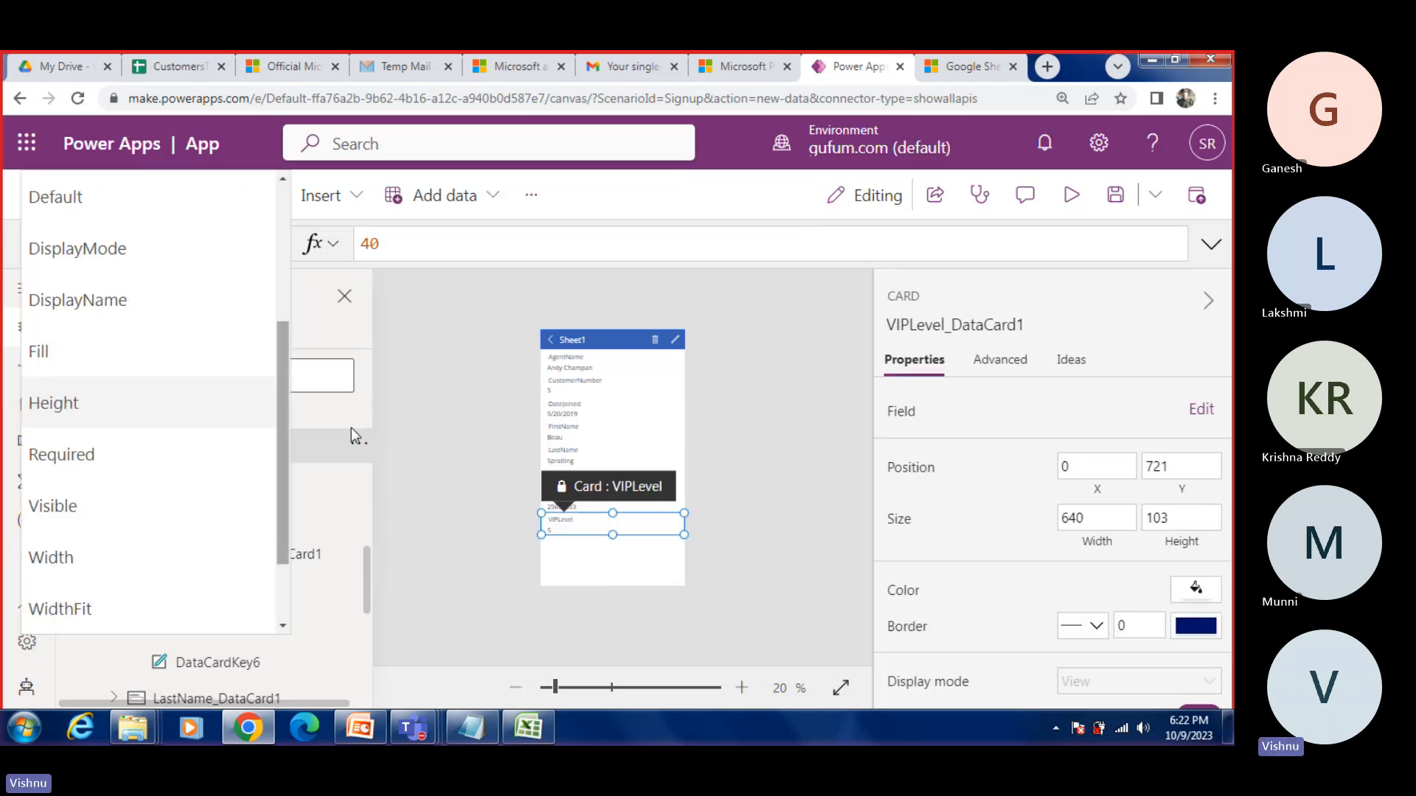
left_click(410, 455)
left_click(227, 490)
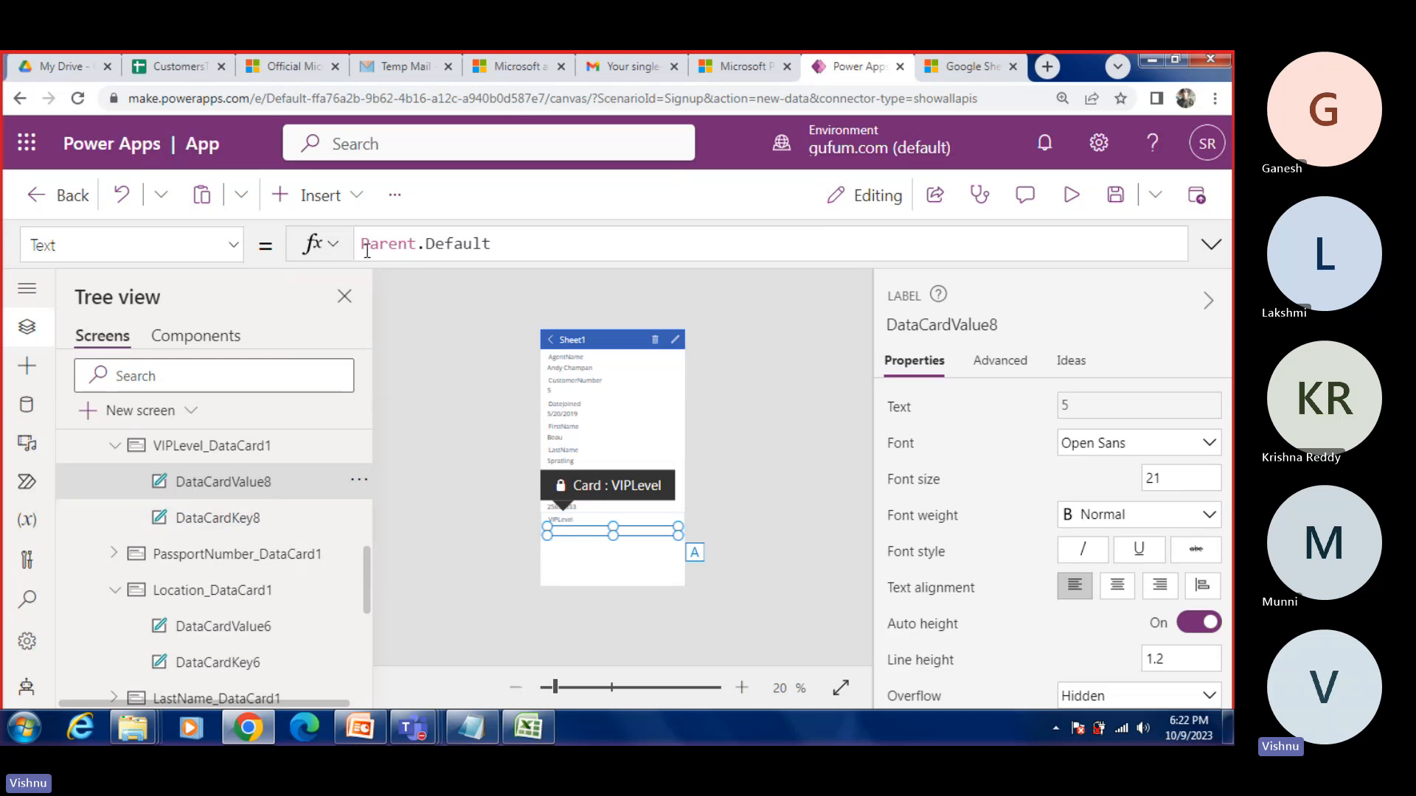
Step: Show VIPLevel_DataCard1's Default formula and compare it with the VIPLevel column in the CustomersToImport Google Sheet
left_click(207, 456)
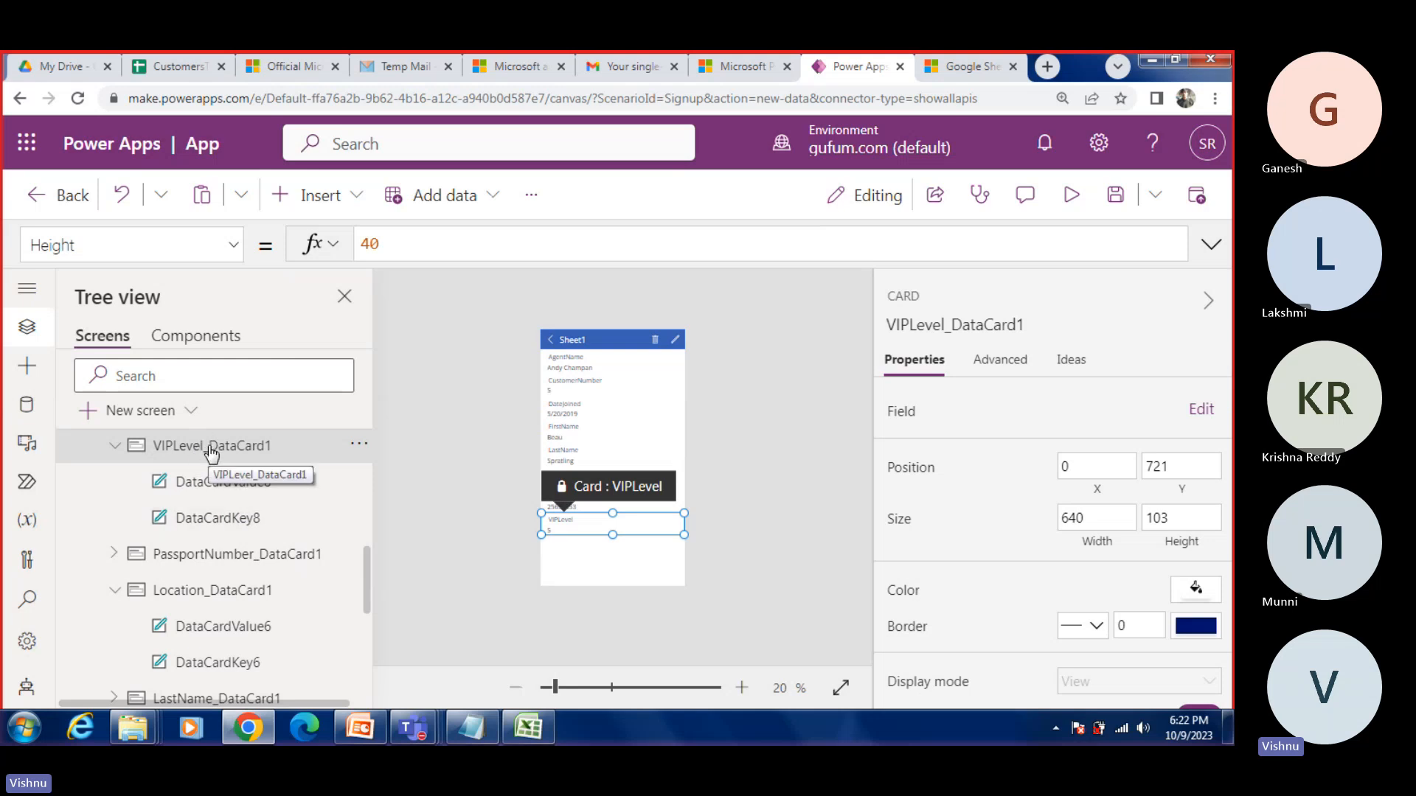
left_click(230, 247)
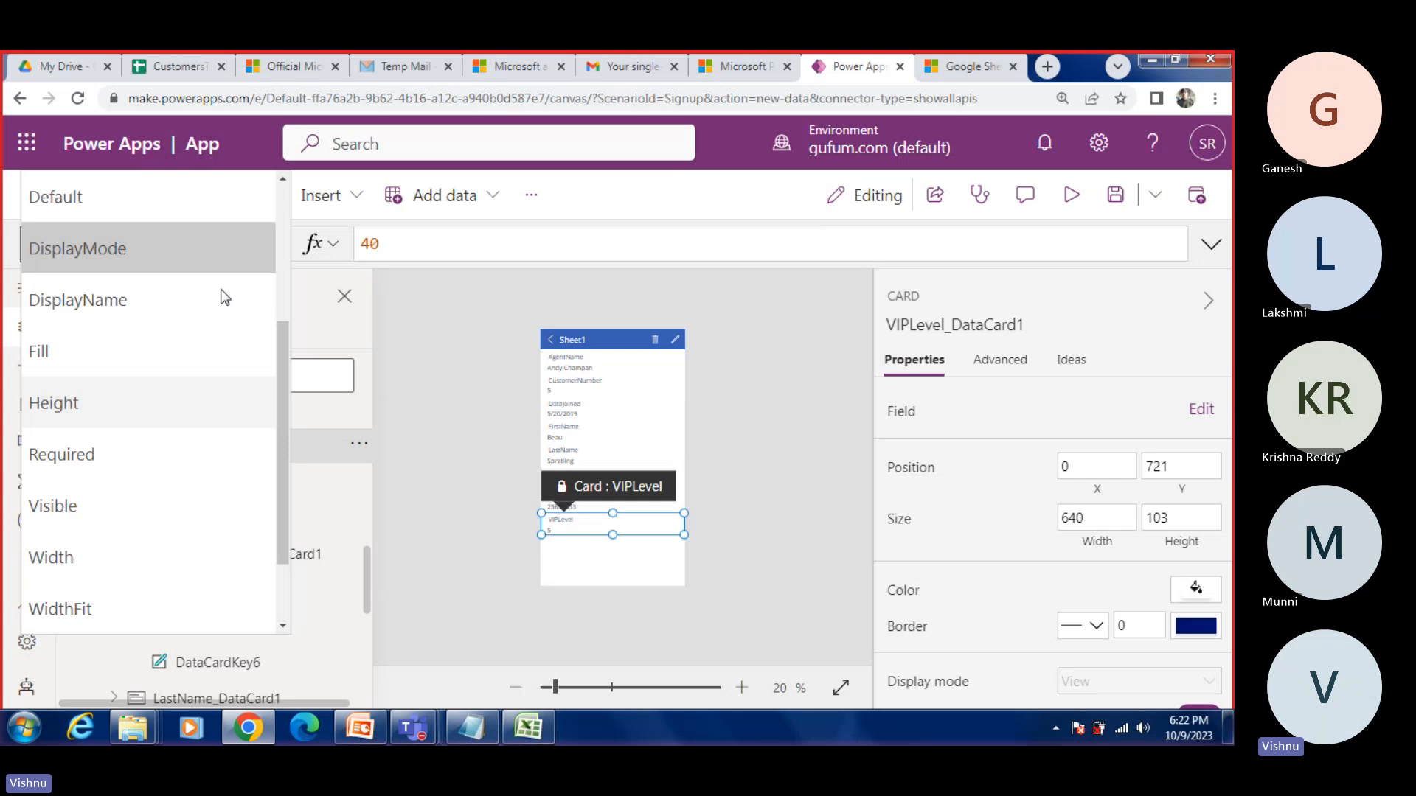
scroll(162, 409, "up", 3)
left_click(146, 451)
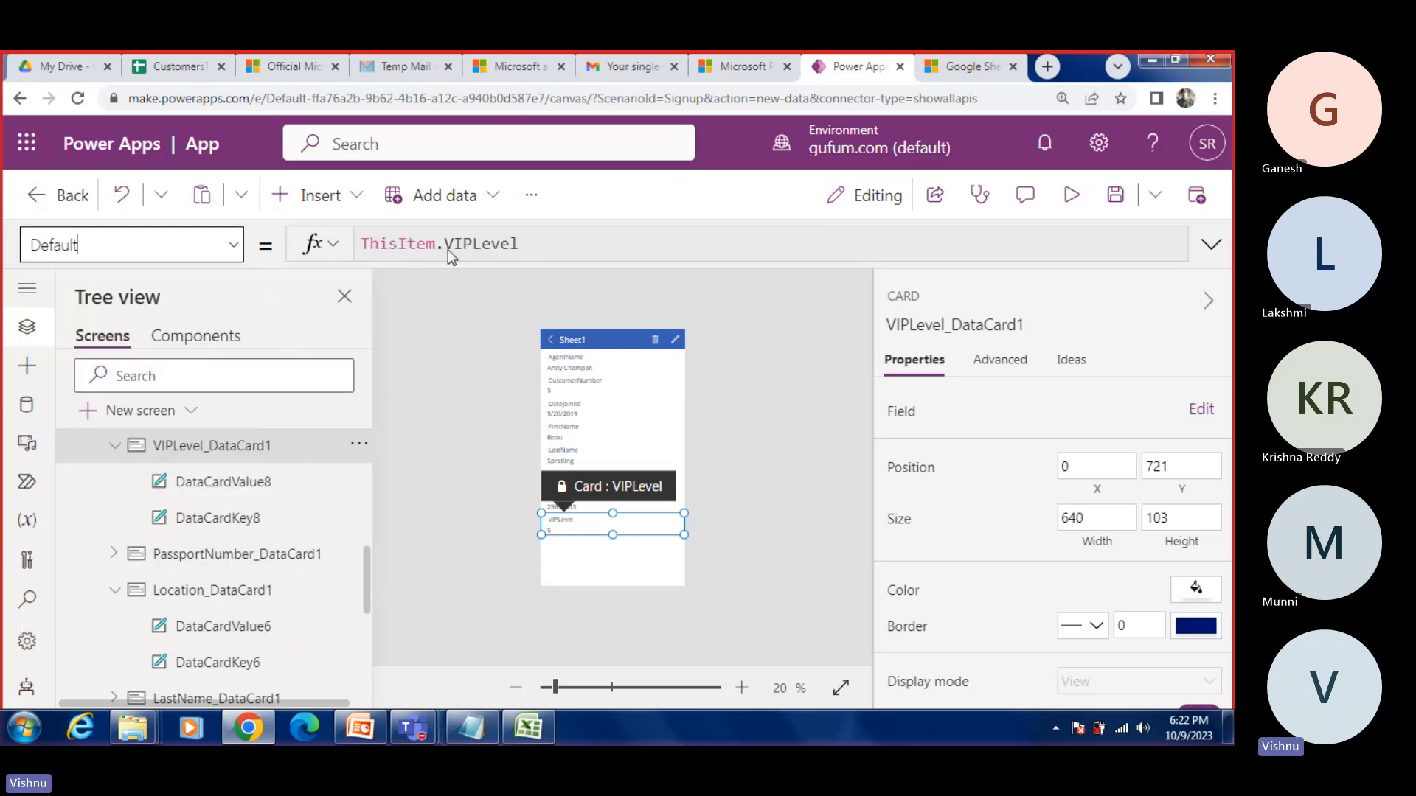
left_click(177, 68)
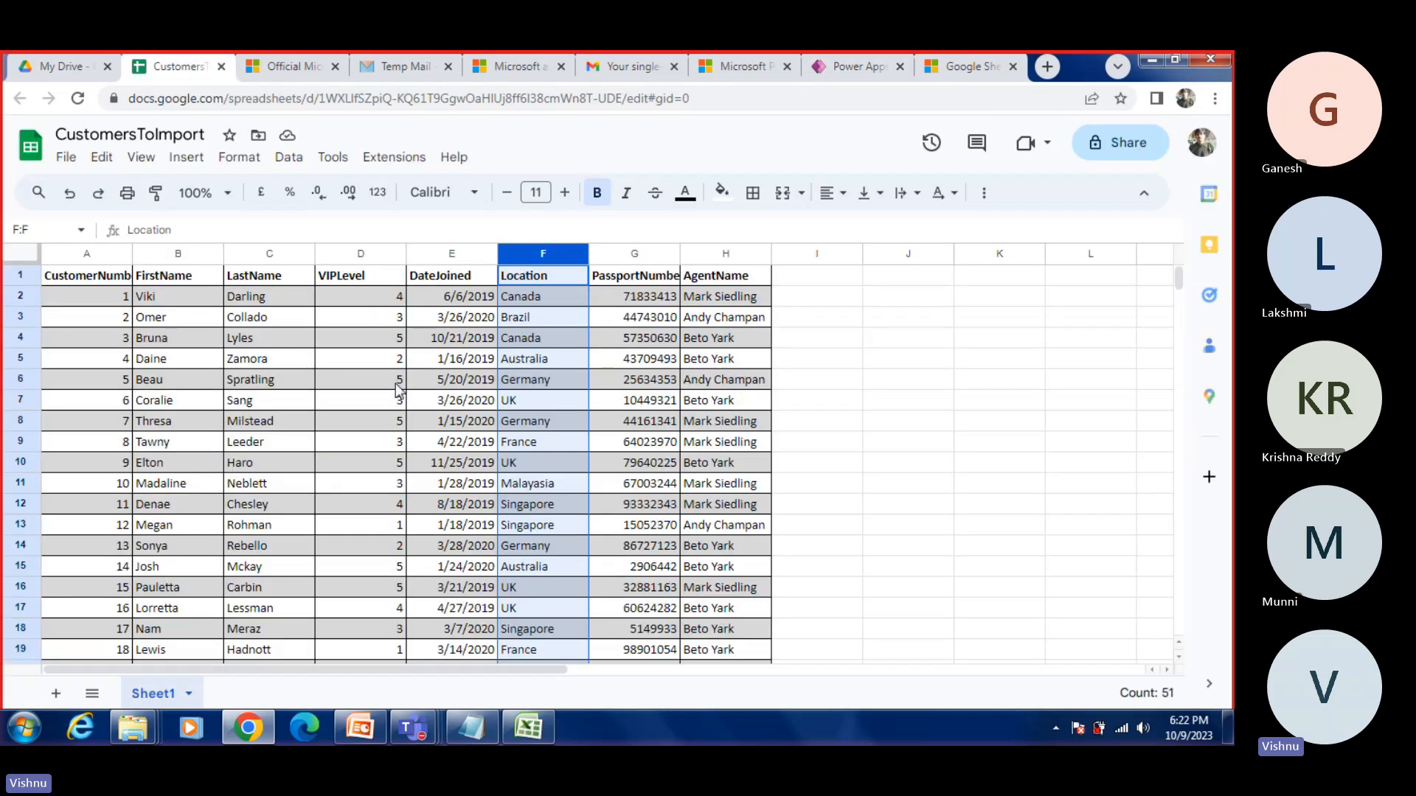
left_click(351, 294)
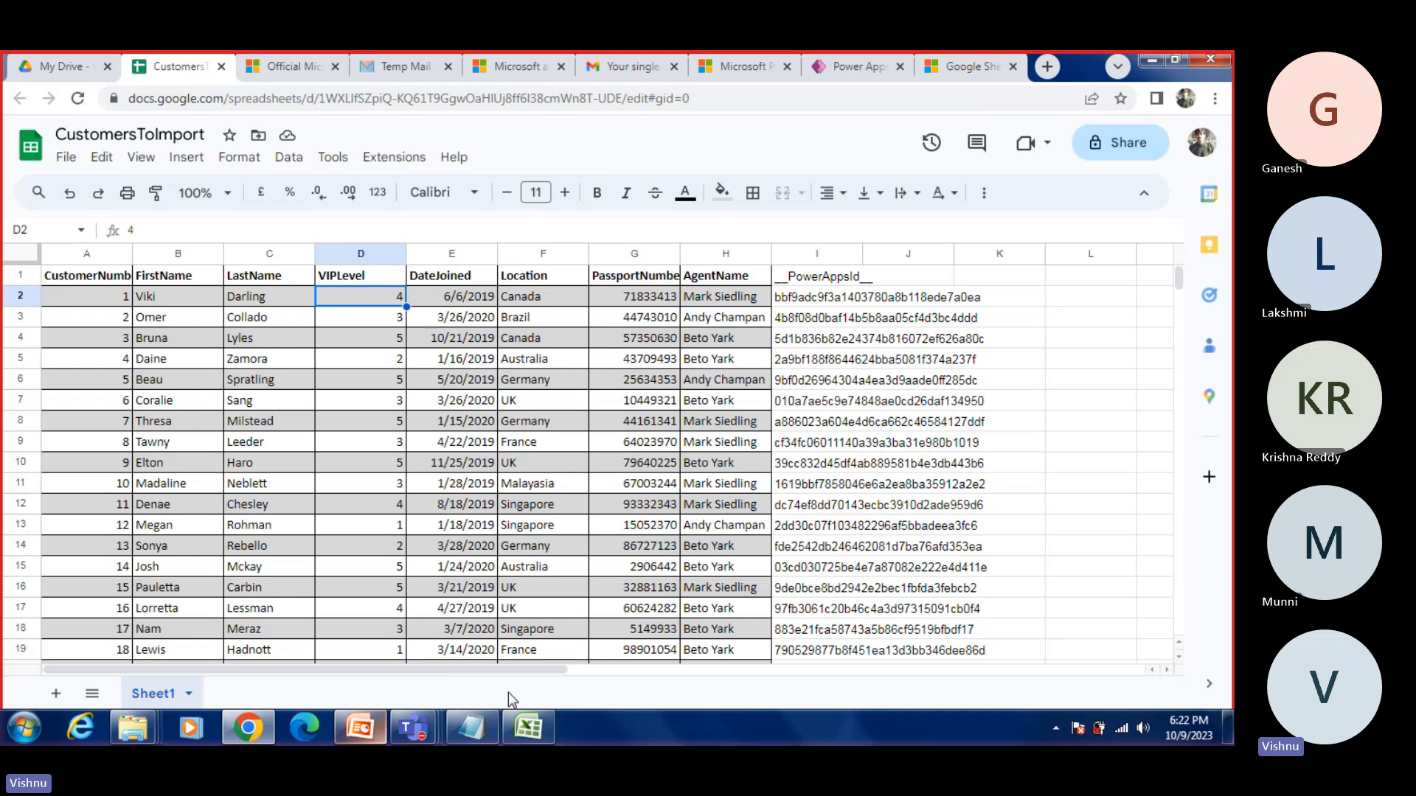
Step: Close the Customers workbook in Excel and return to the app in Power Apps Studio
left_click(528, 728)
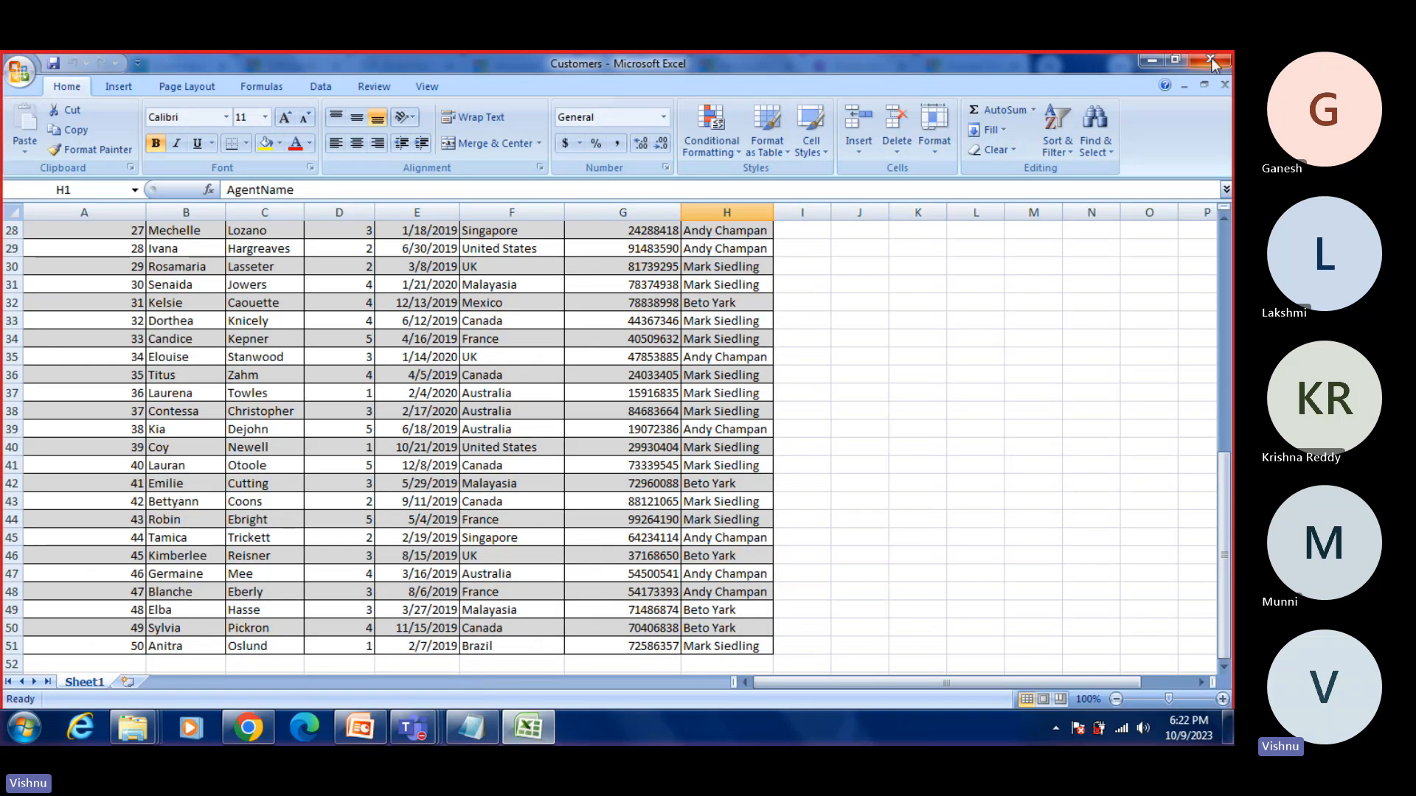
left_click(1212, 64)
left_click(274, 716)
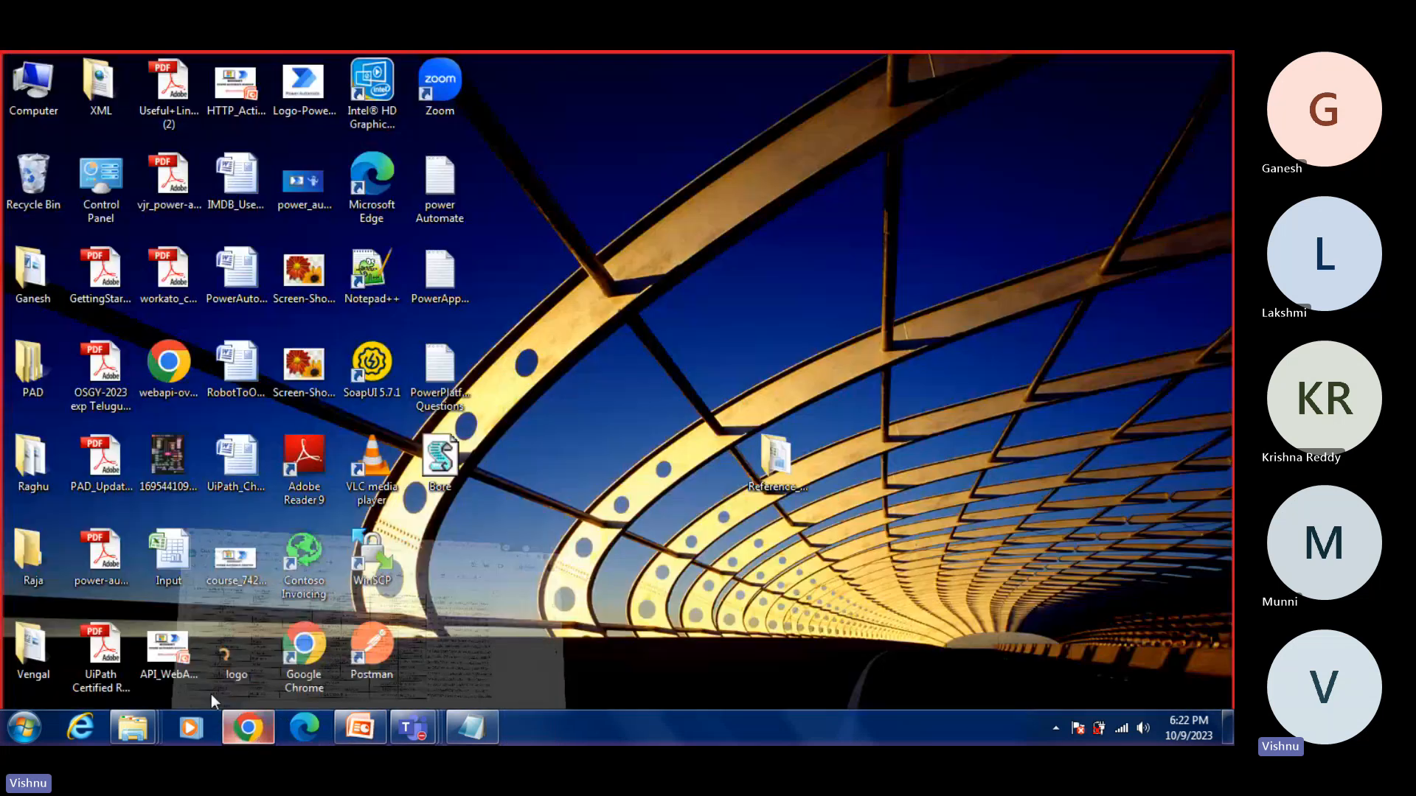
left_click(255, 727)
left_click(853, 68)
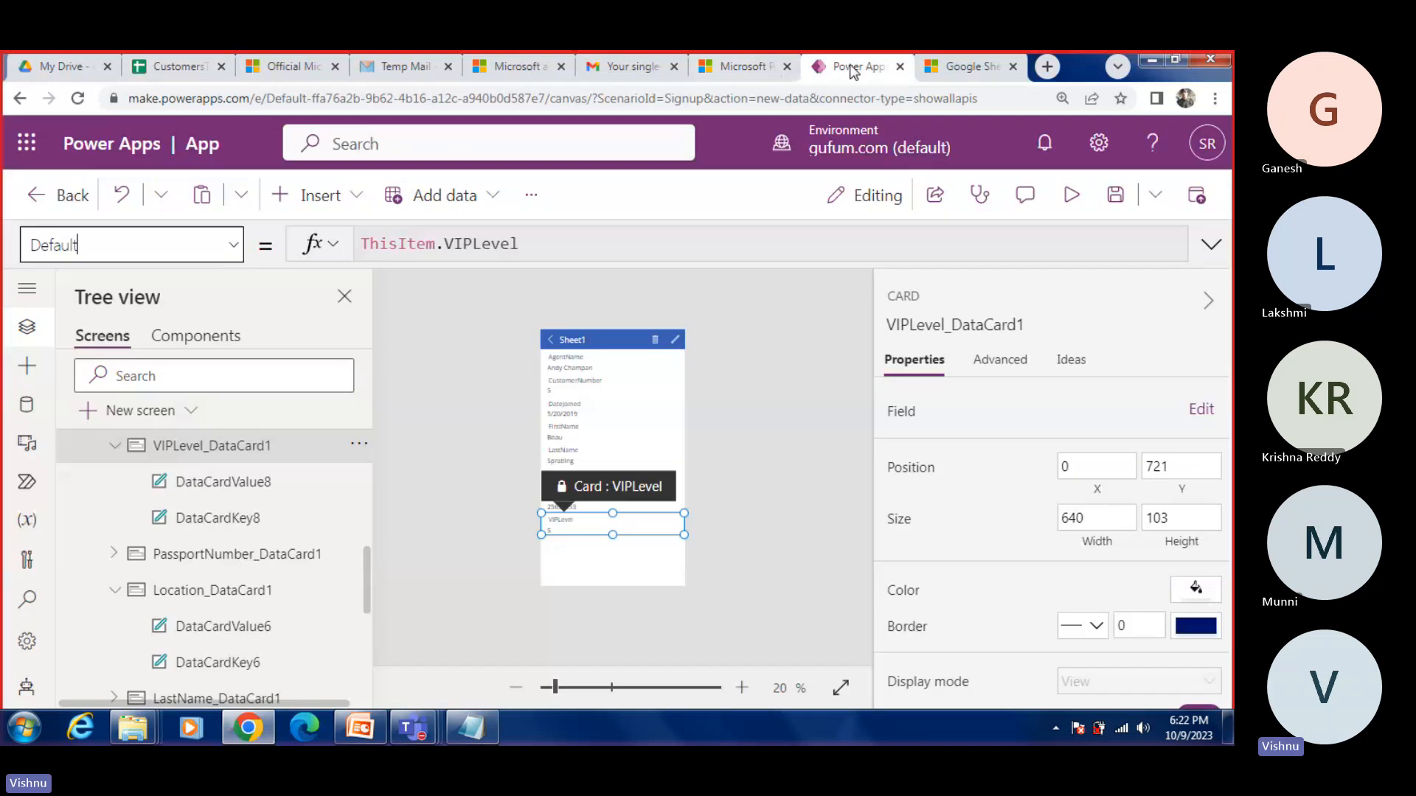
Step: Expand PassportNumber_DataCard1 and inspect the Text formulas of DataCardValue7 and DataCardKey7
scroll(184, 517, "down", 3)
scroll(140, 531, "up", 3)
left_click(114, 554)
left_click(223, 590)
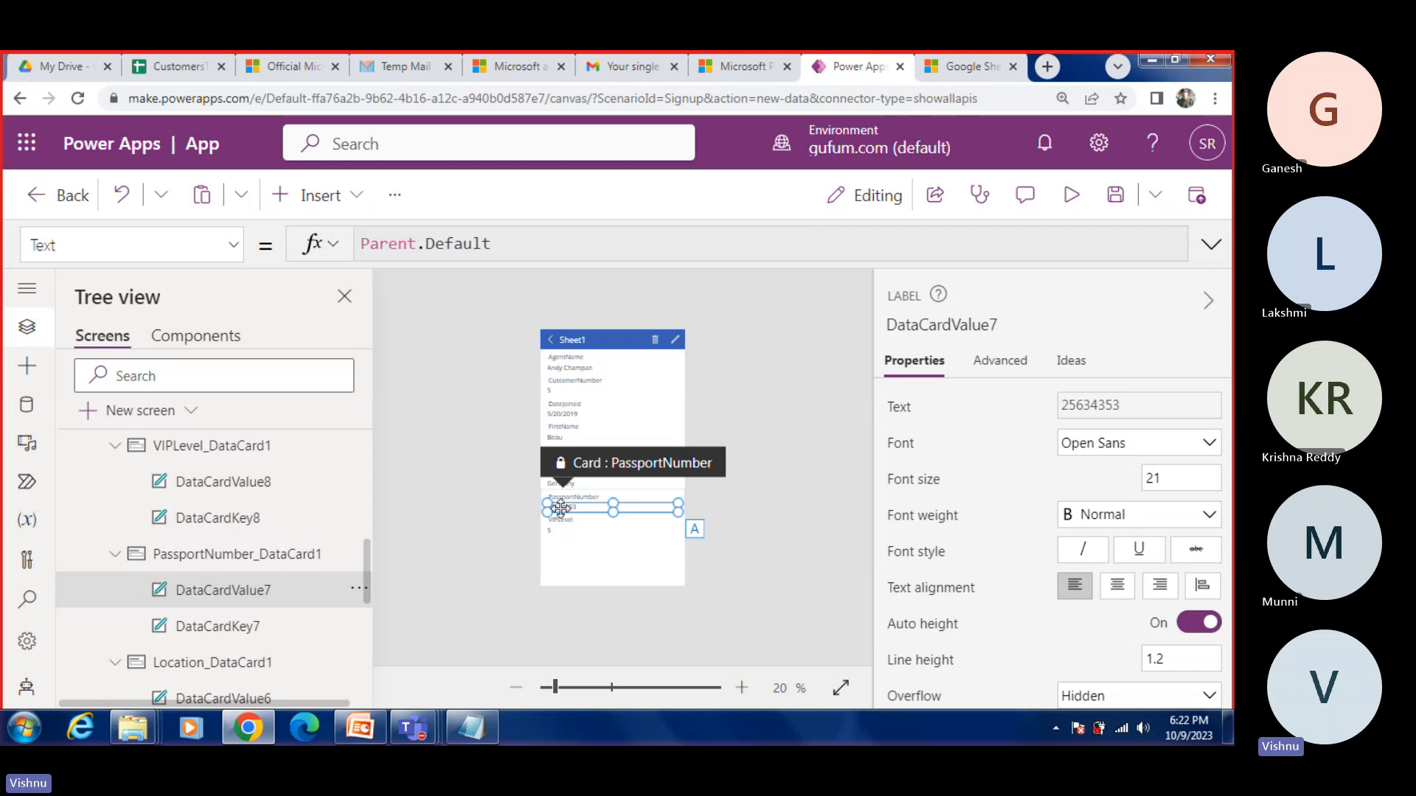
left_click(235, 628)
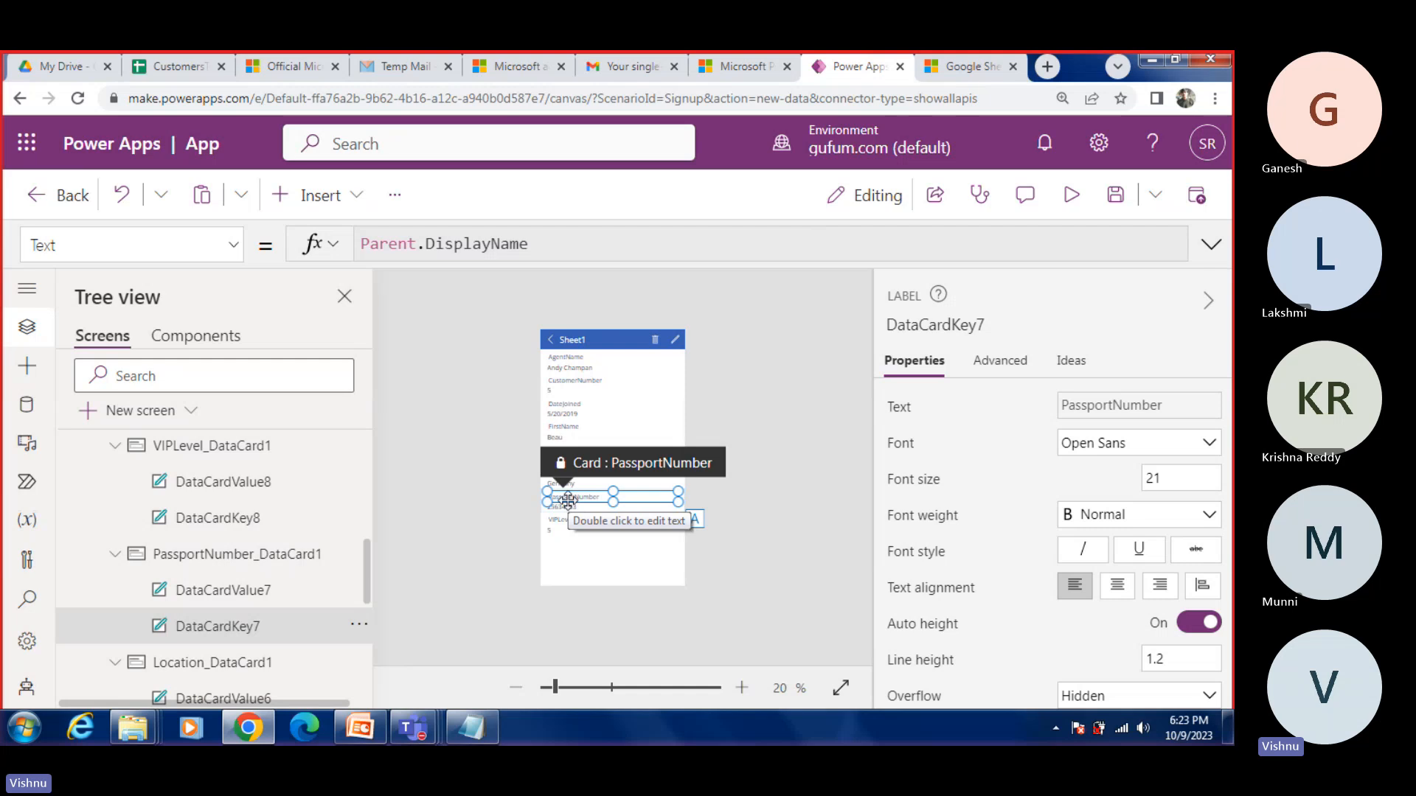
Step: Show PassportNumber_DataCard1's Default formula and compare it with the PassportNumber column in the CustomersToImport Google Sheet
left_click(209, 559)
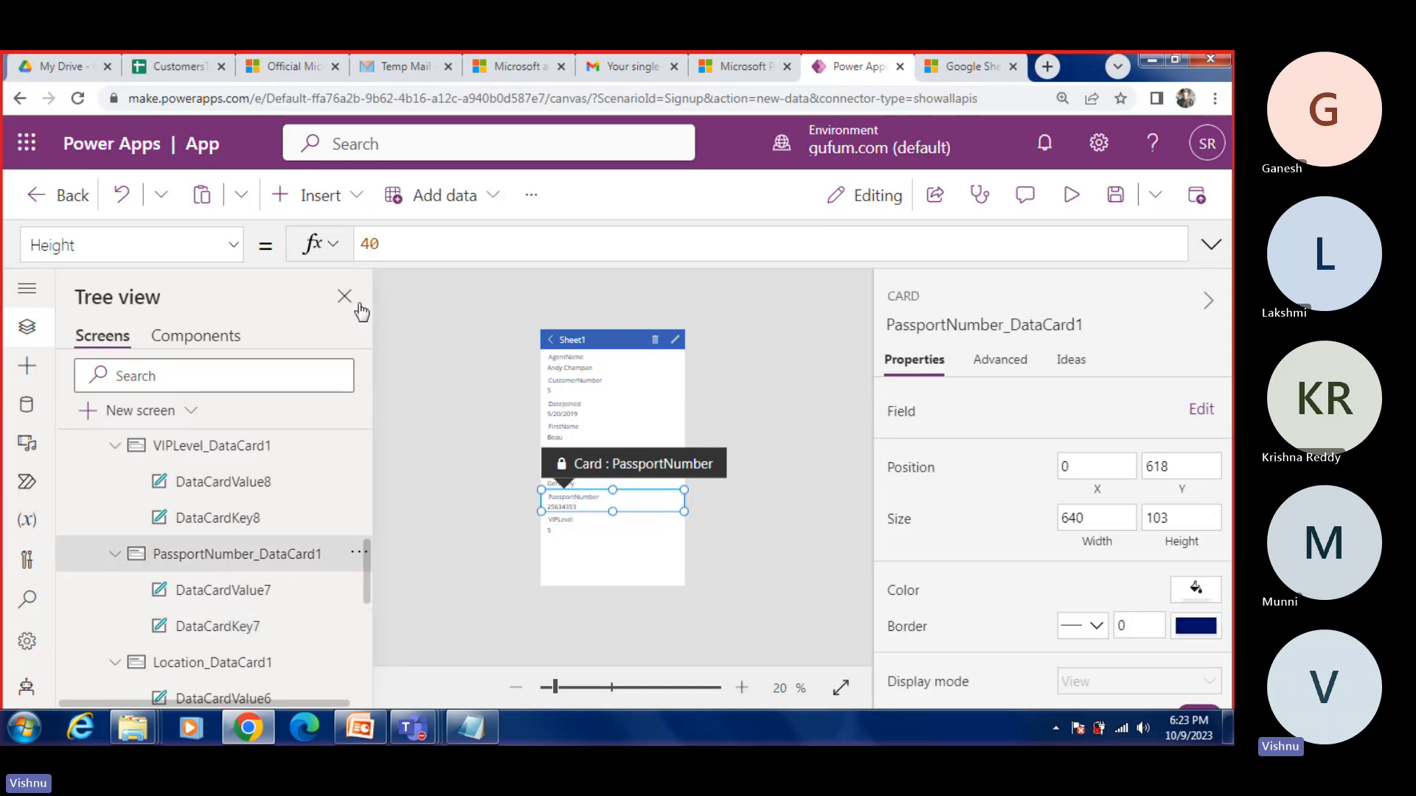
left_click(233, 246)
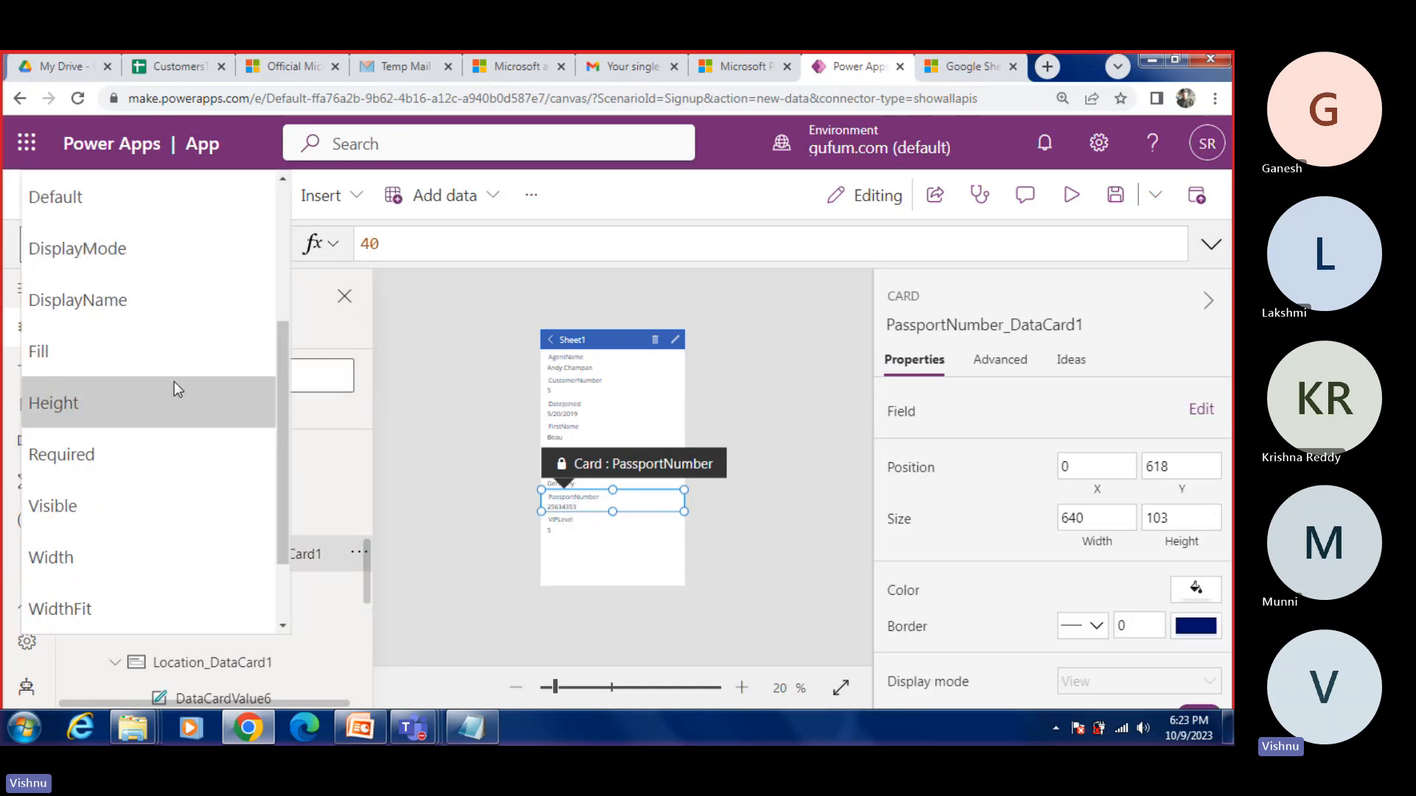
scroll(174, 382, "up", 3)
left_click(77, 375)
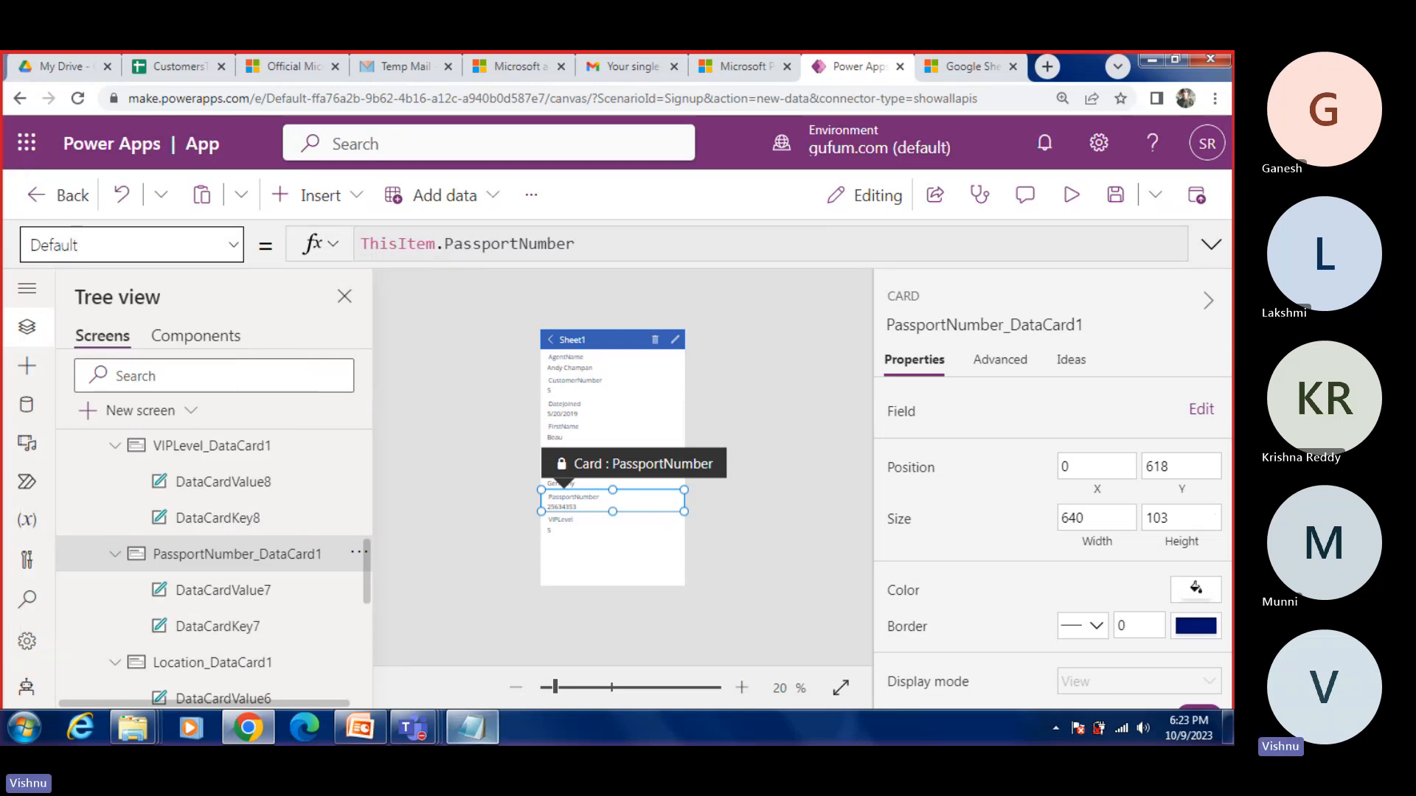
left_click(184, 67)
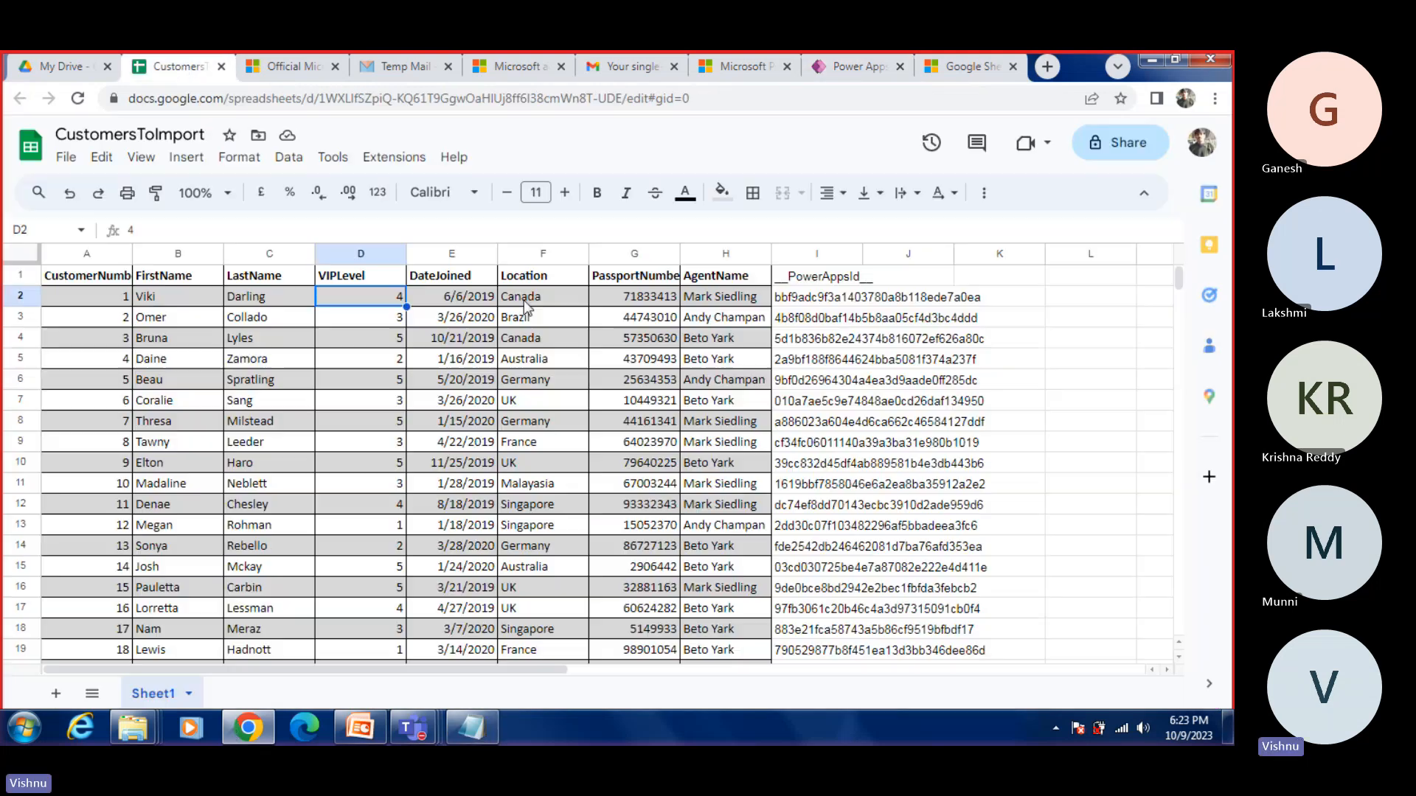
left_click(628, 301)
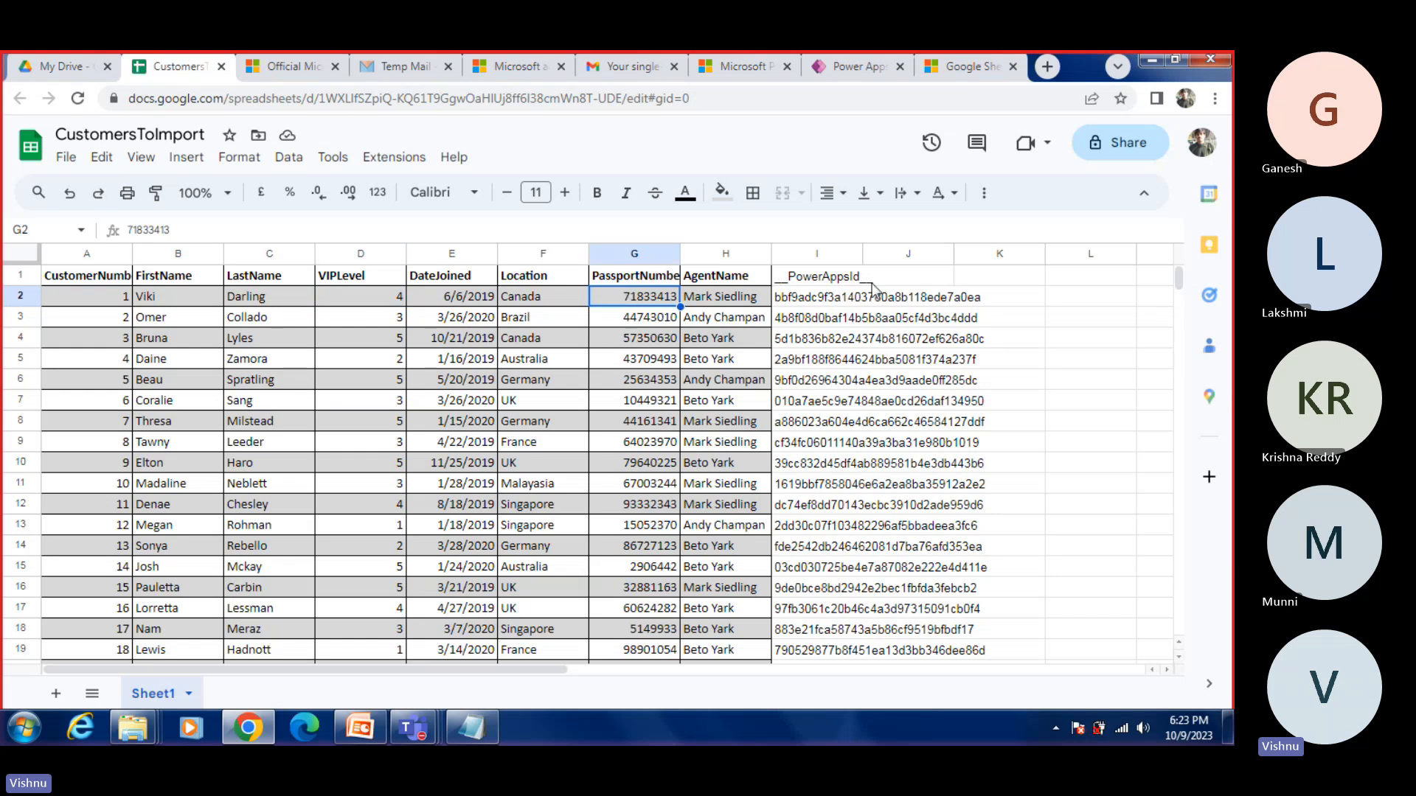
Step: Widen column I so the __PowerAppsId__ values fit, and look through the customer rows
left_click_drag(864, 253, 1048, 255)
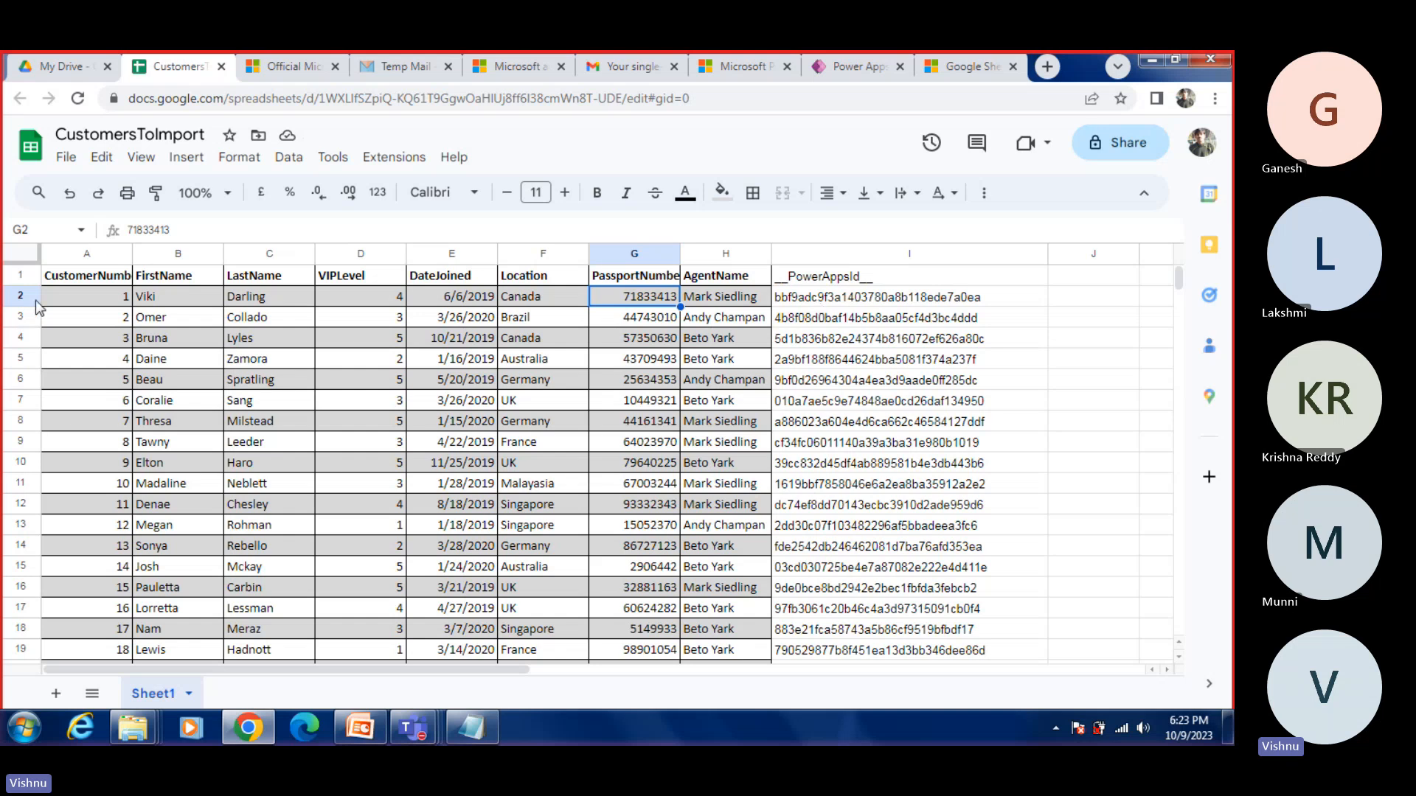
scroll(720, 444, "down", 13)
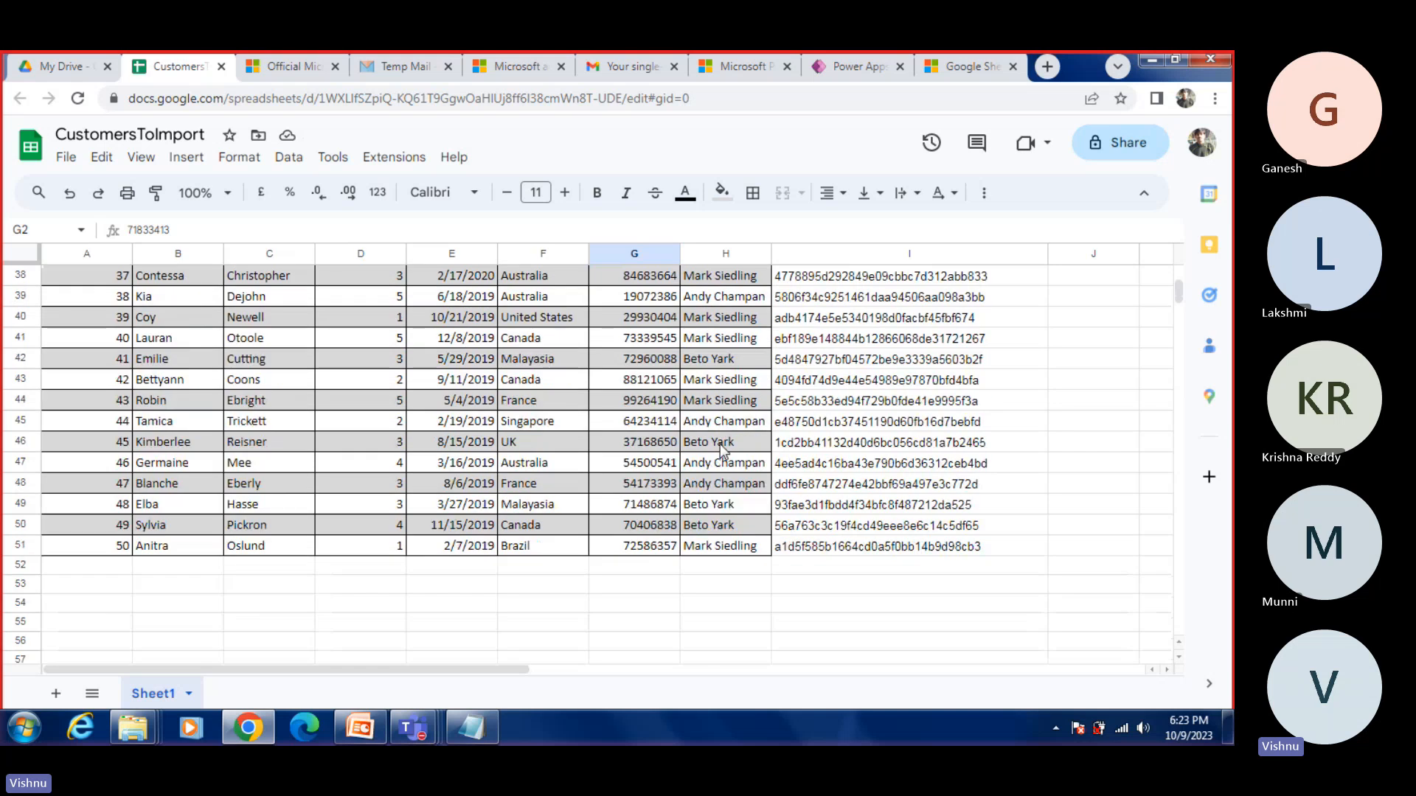
scroll(719, 444, "up", 3)
scroll(720, 444, "up", 6)
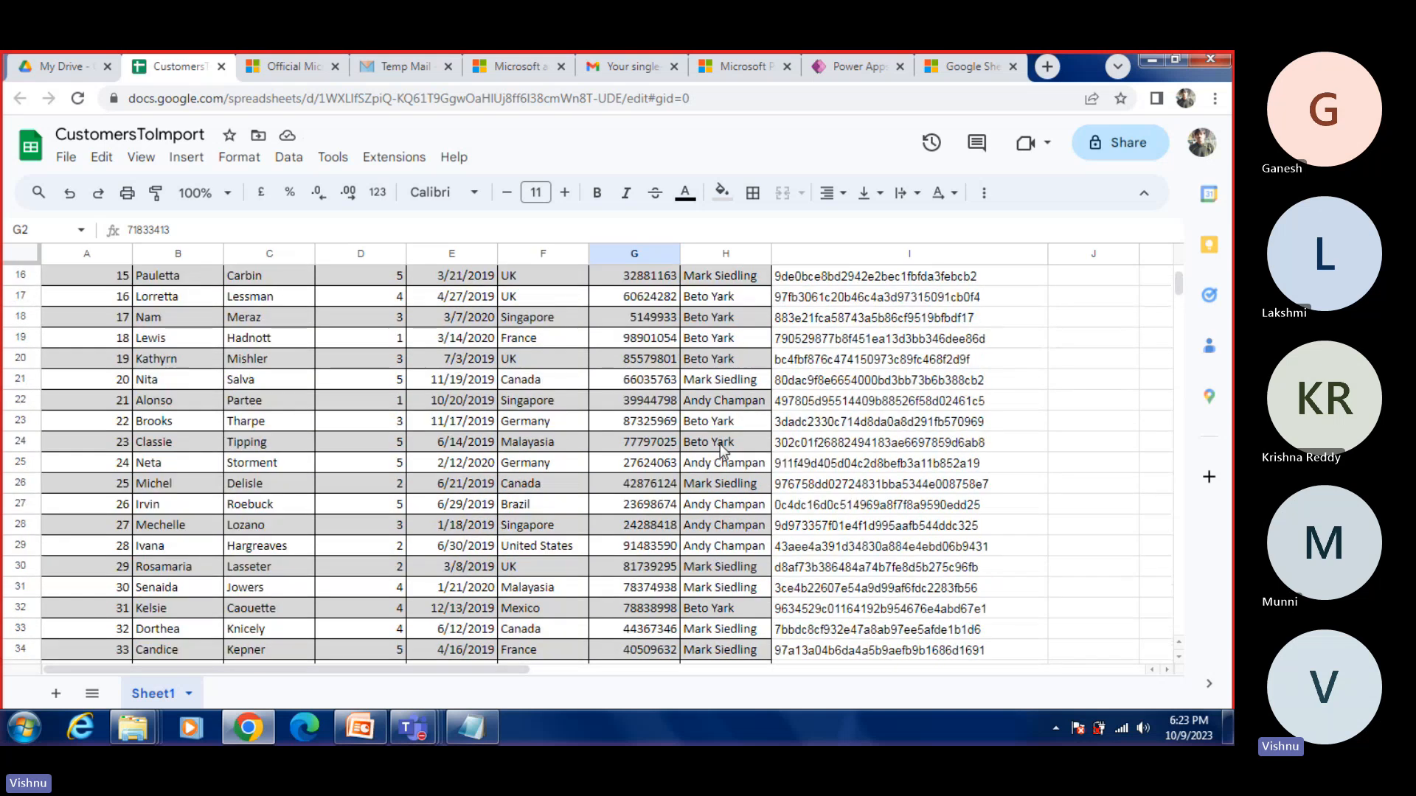
Step: Return to the app in Power Apps Studio and inspect DataCardKey6's Text formula and Location_DataCard1's DisplayName formula
left_click(257, 727)
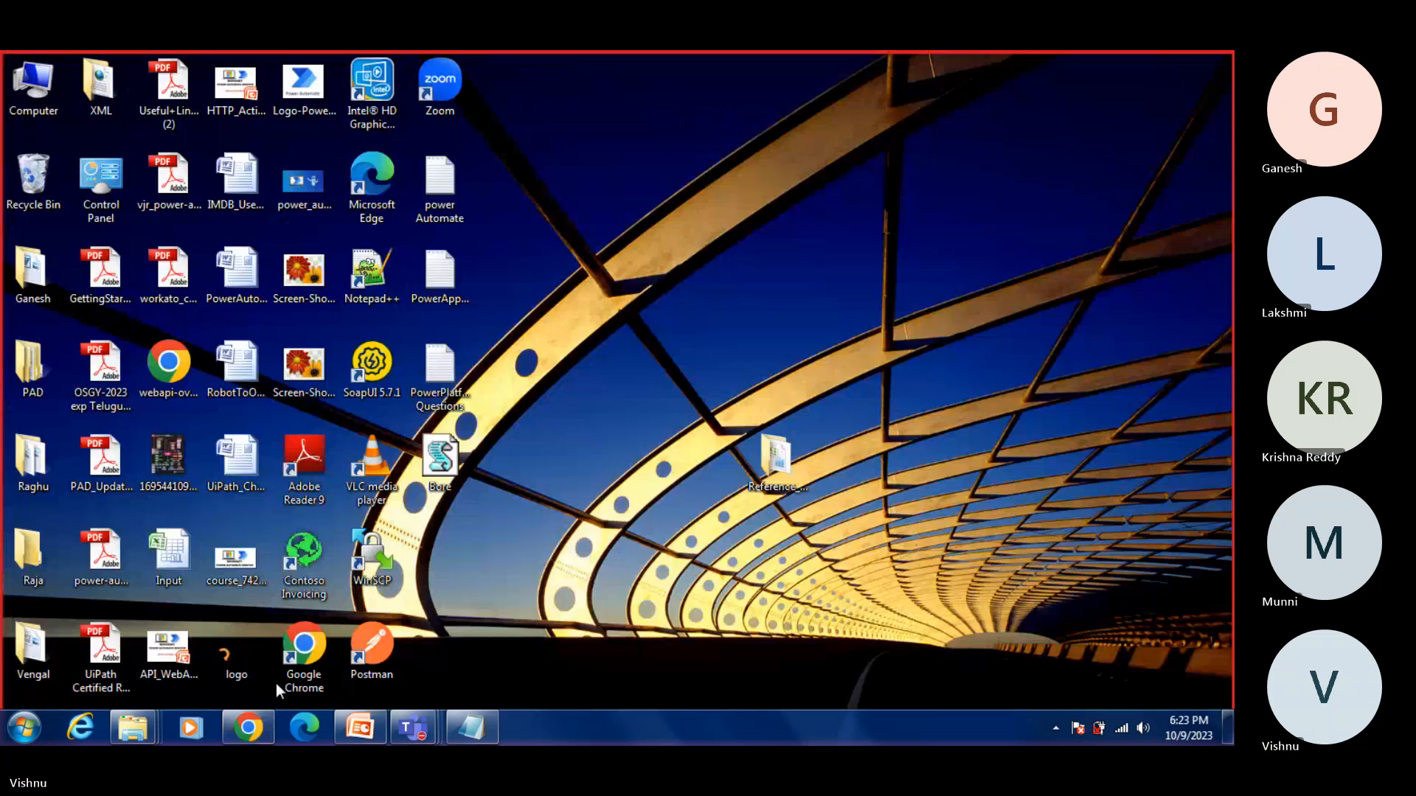
left_click(845, 67)
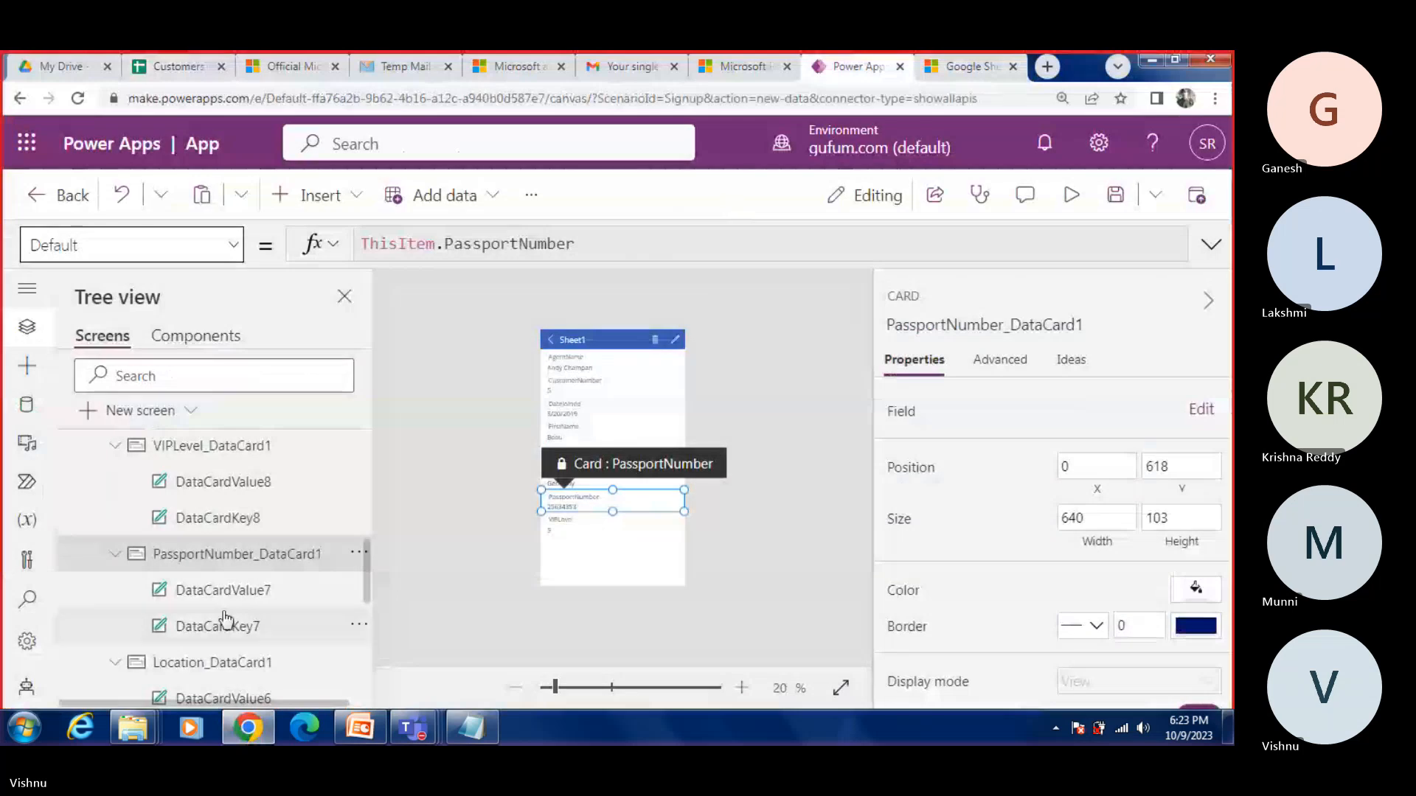
scroll(228, 625, "down", 1)
left_click(204, 583)
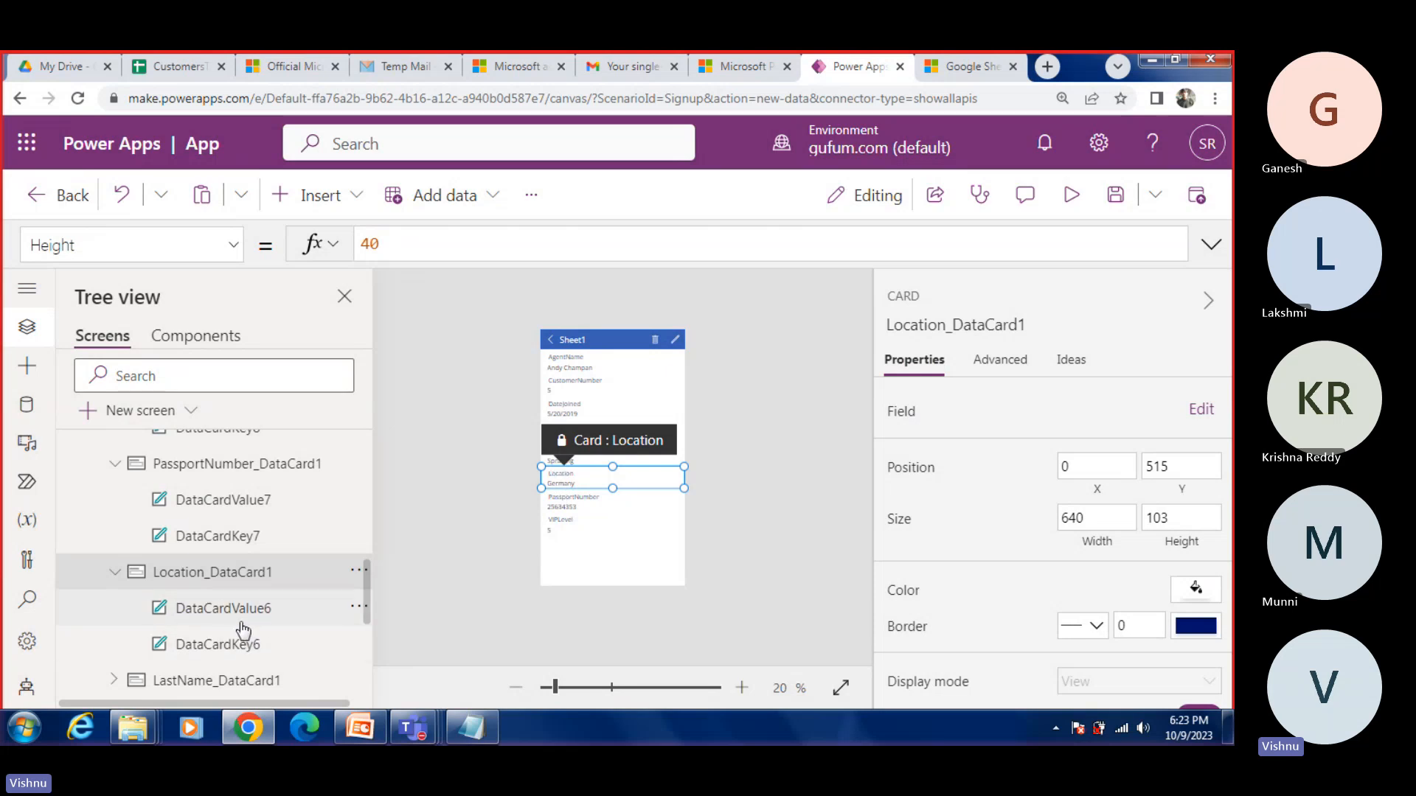
left_click(224, 646)
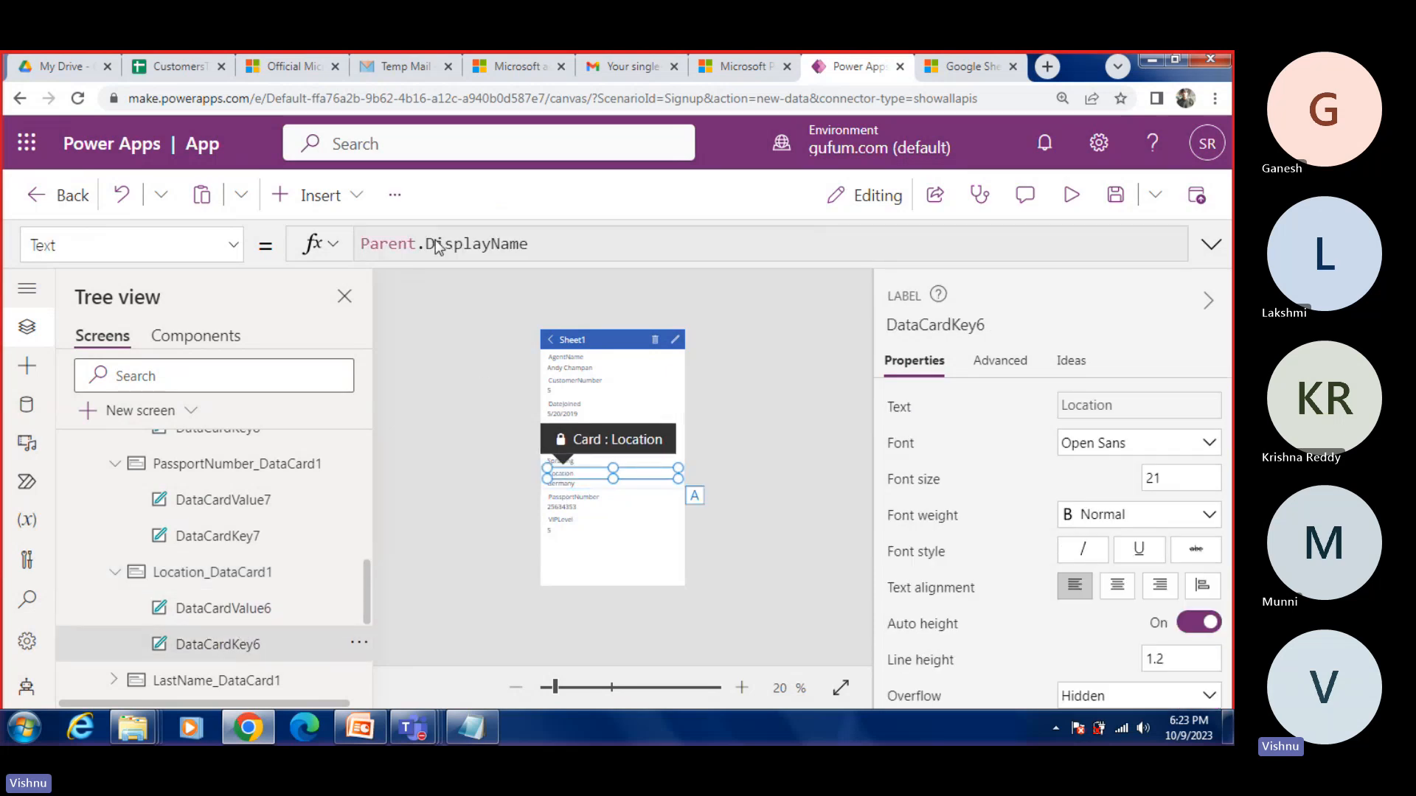
left_click(222, 578)
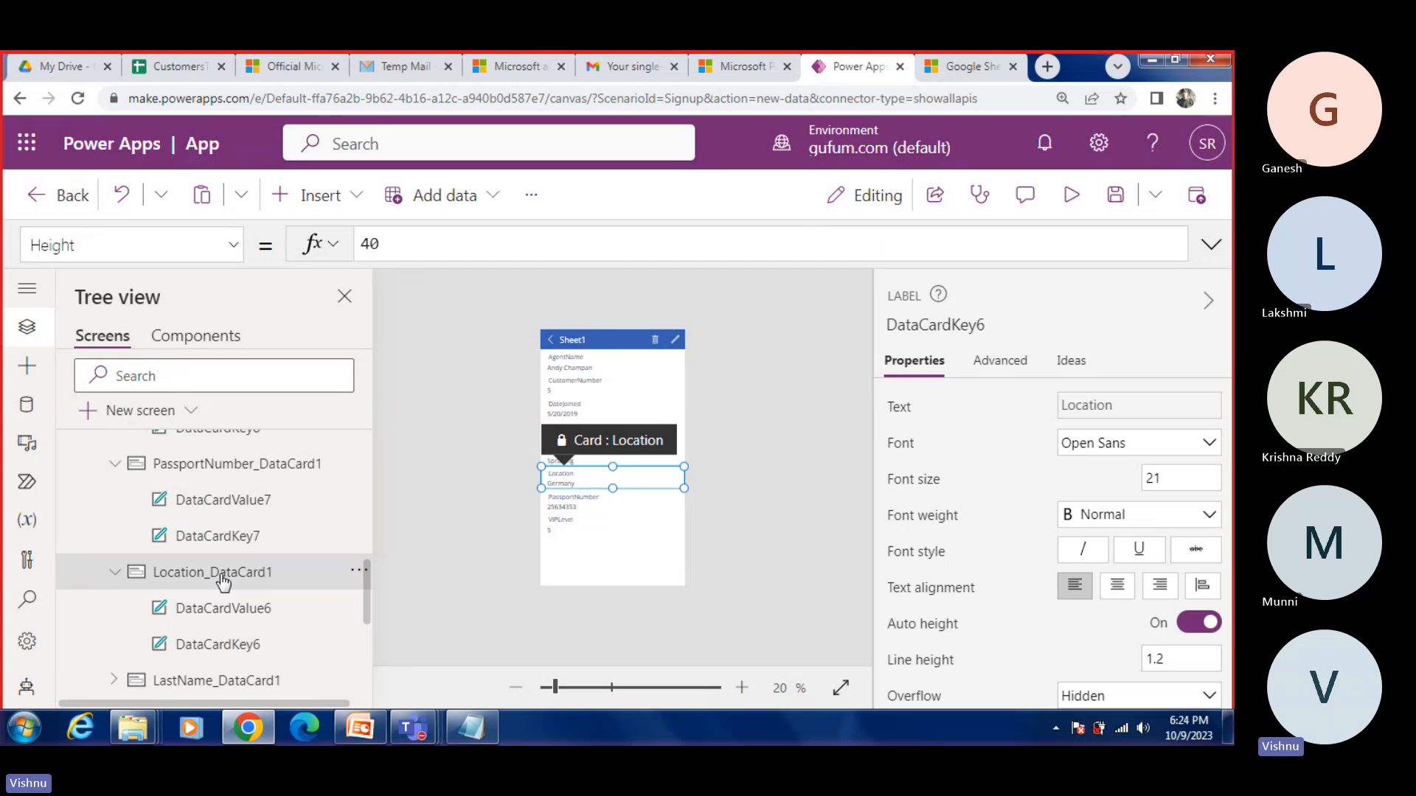
left_click(230, 249)
left_click(133, 481)
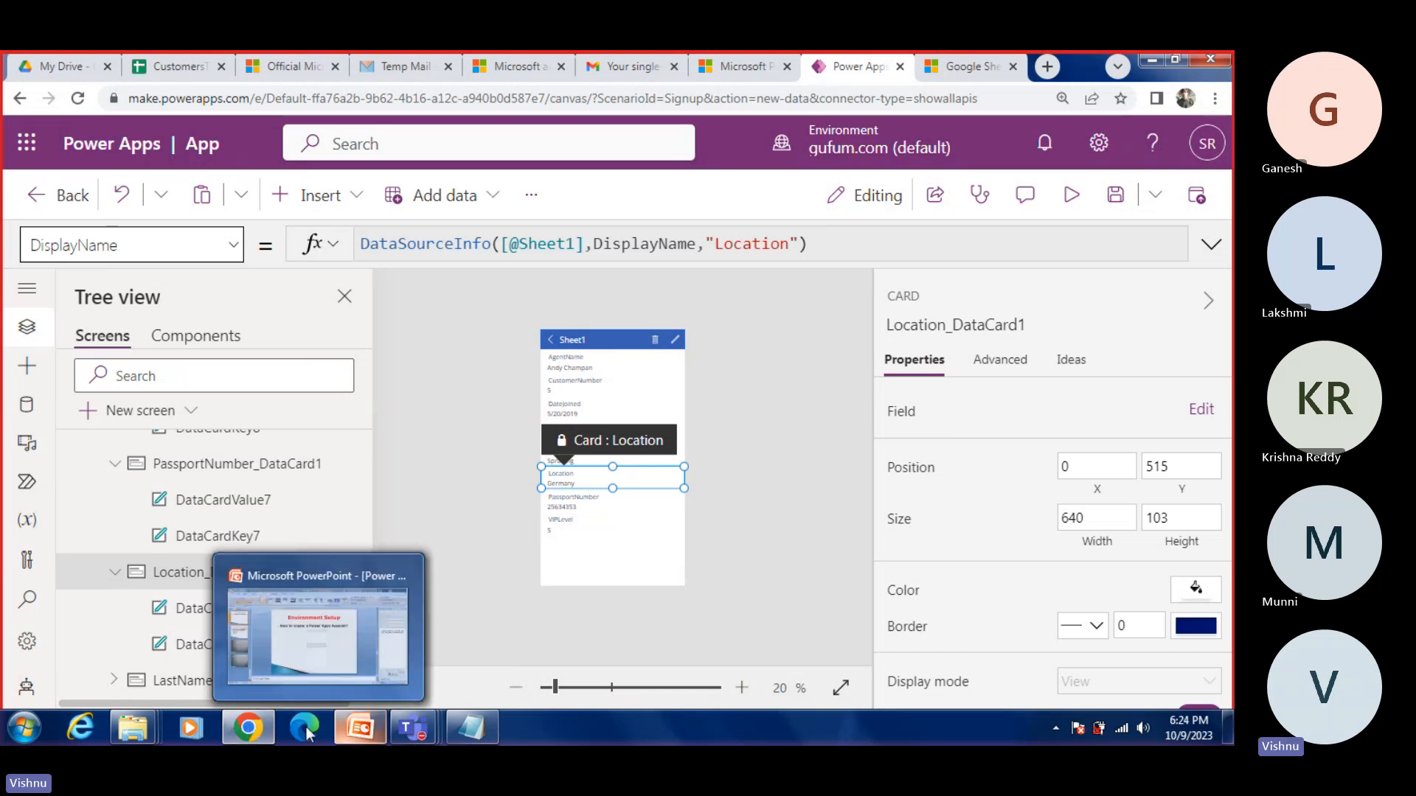
Step: Compare the DisplayName formula with the Location column header in the CustomersToImport Google Sheet
left_click(248, 728)
left_click(188, 657)
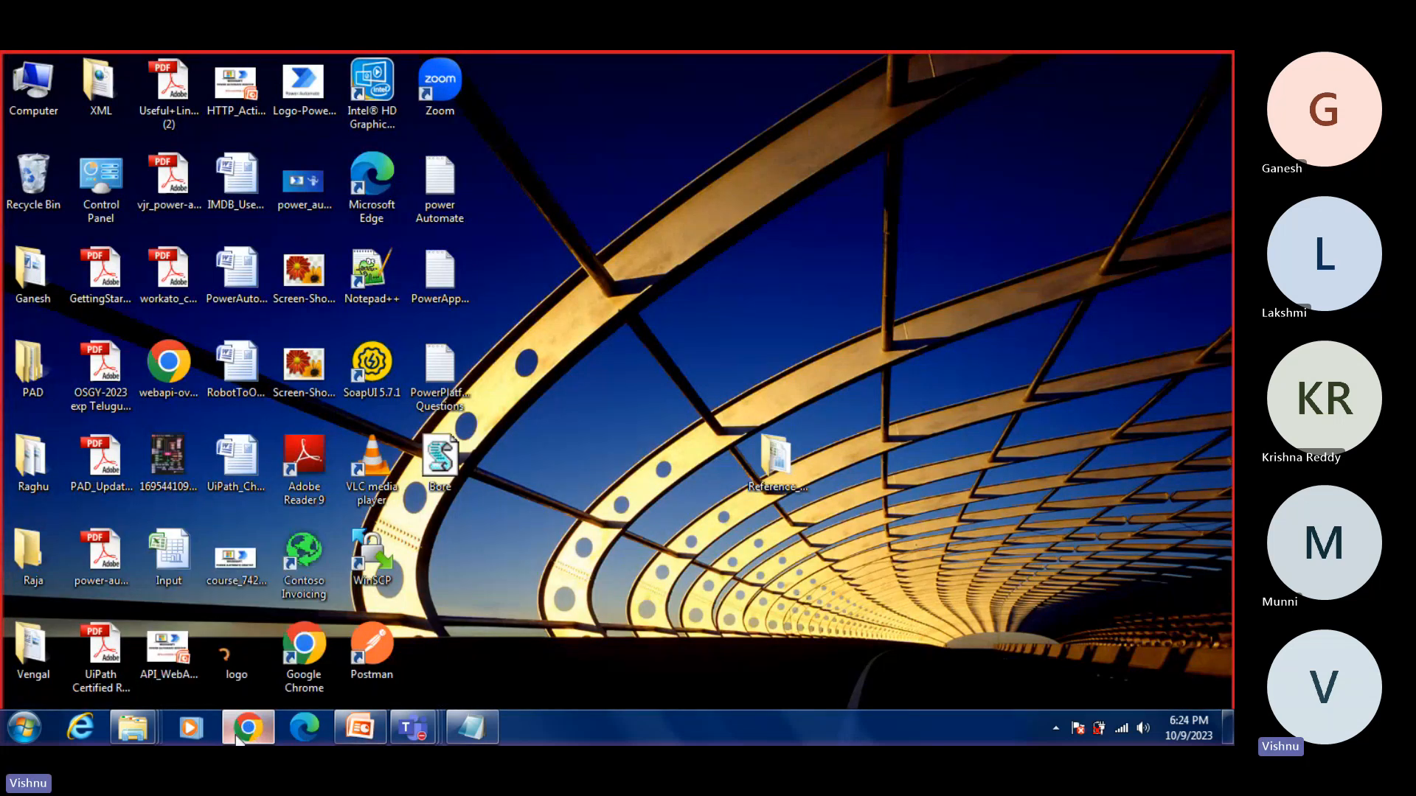
left_click(195, 70)
scroll(411, 294, "up", 5)
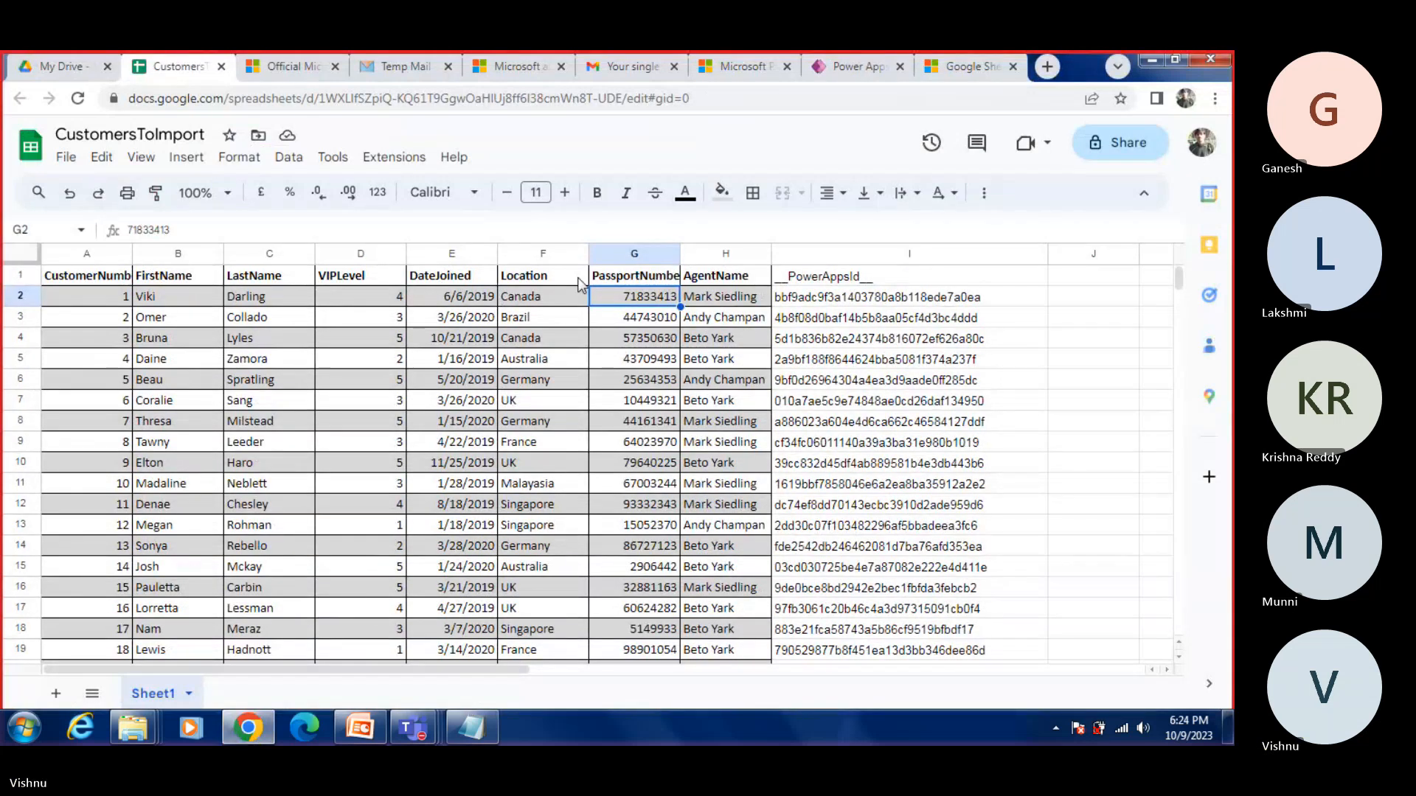
left_click(538, 280)
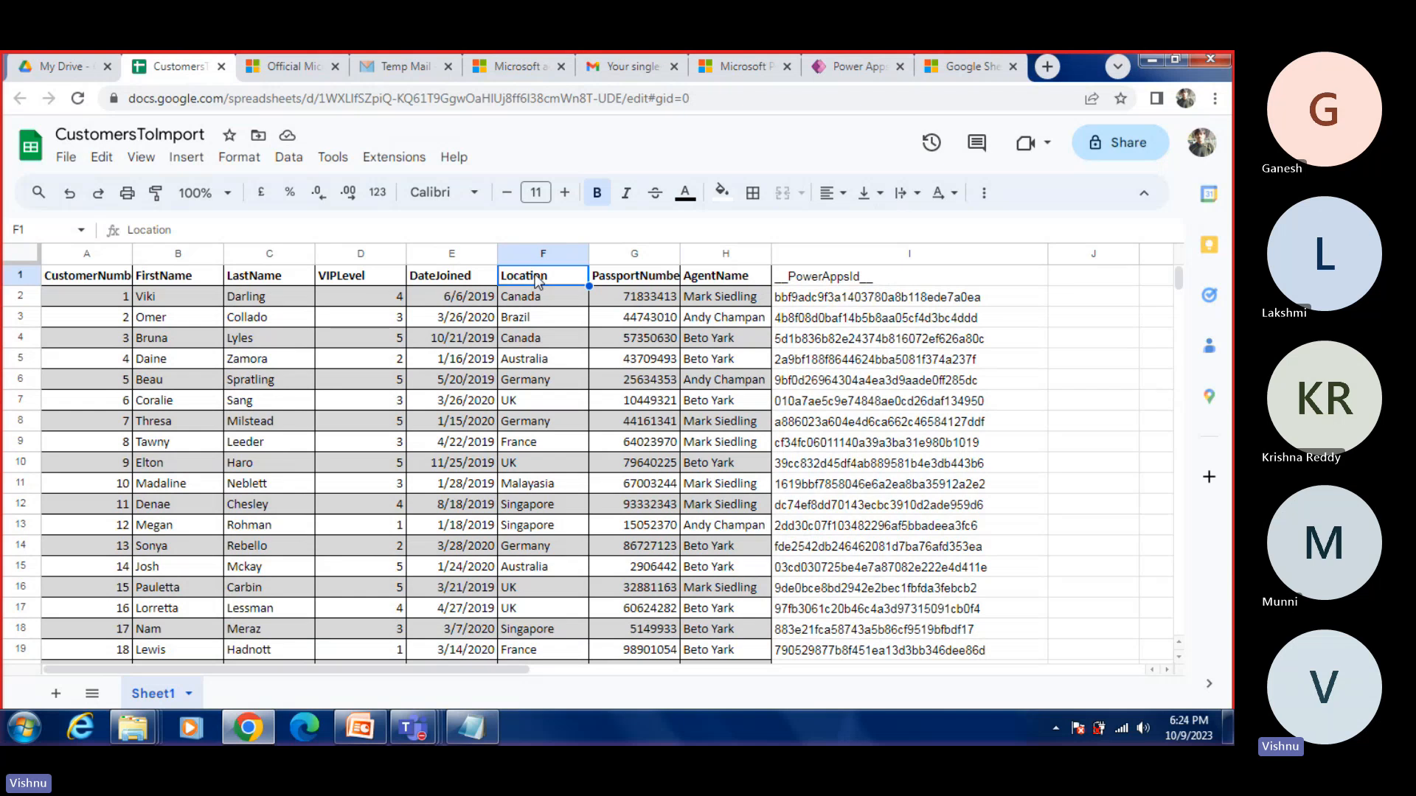
Step: Review DataCardValue7's Text formula and its parent card's Default formula in Power Apps Studio again, and check them against the Google Sheet
left_click(248, 729)
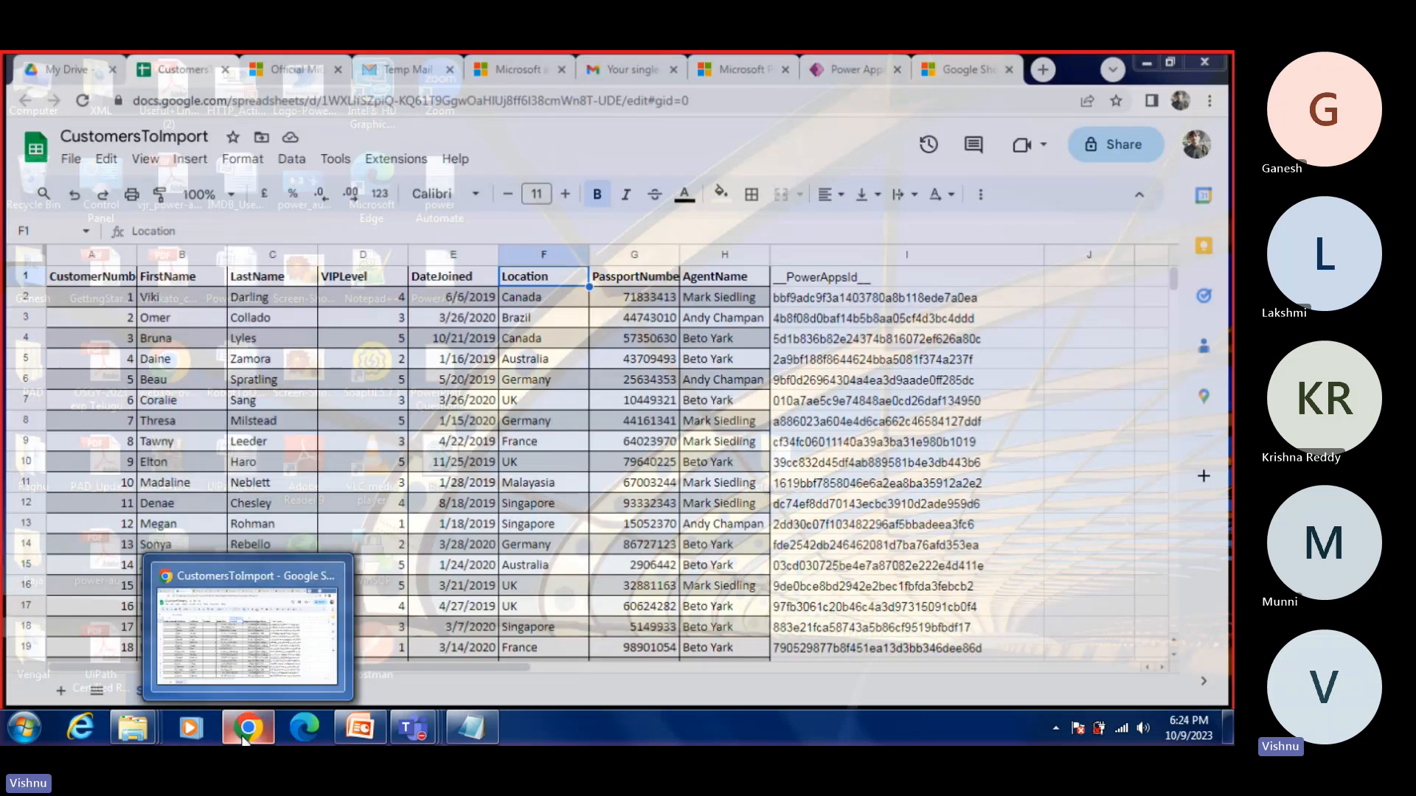
left_click(251, 634)
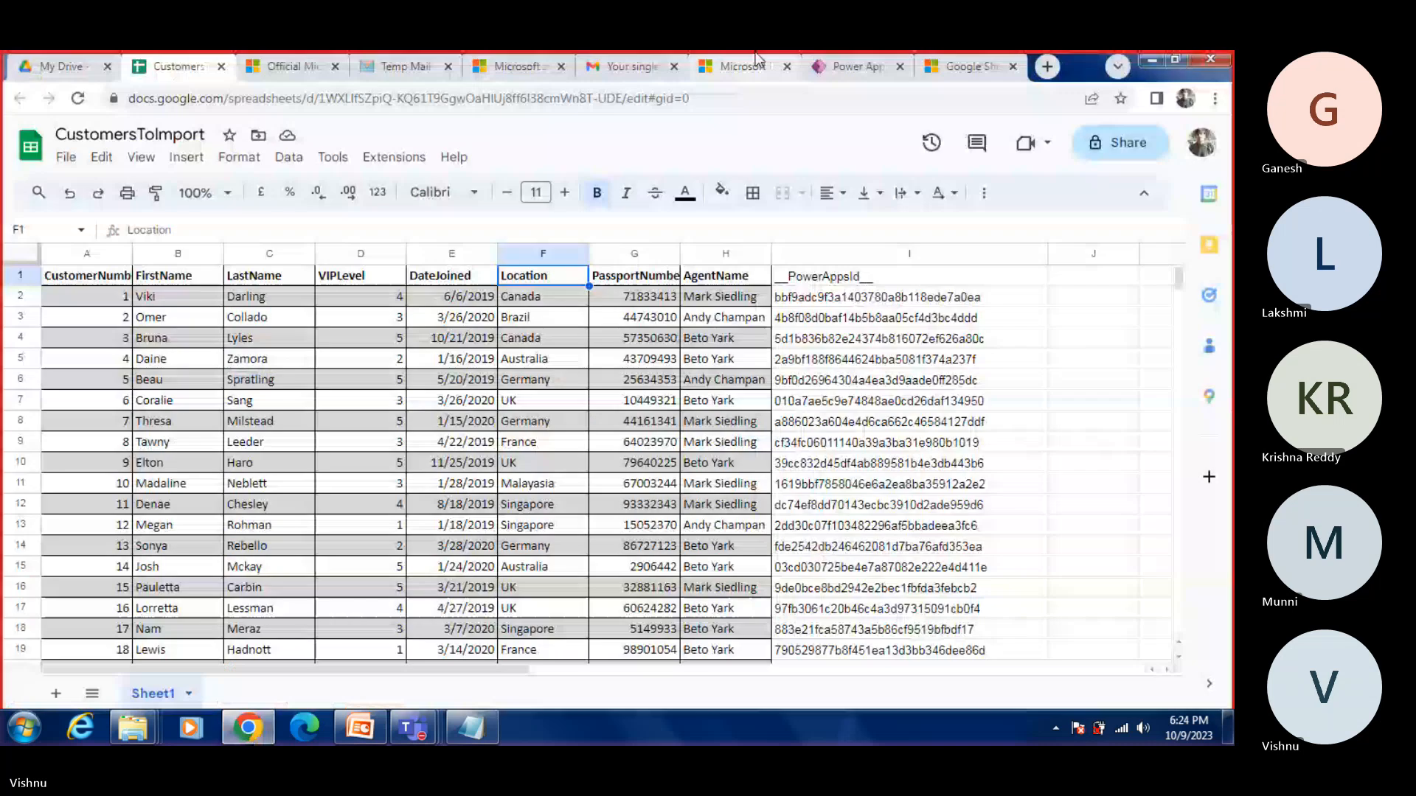
left_click(860, 64)
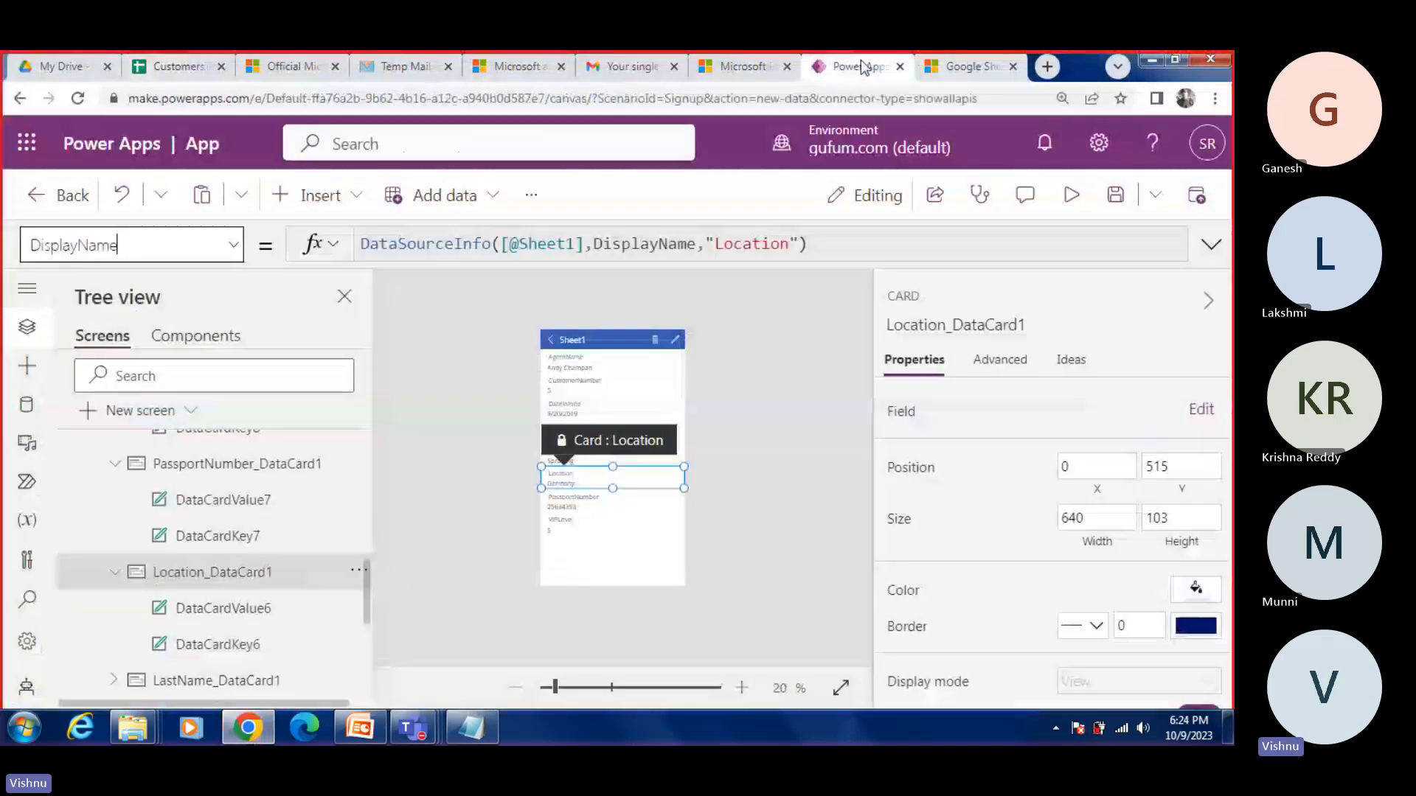
left_click(230, 500)
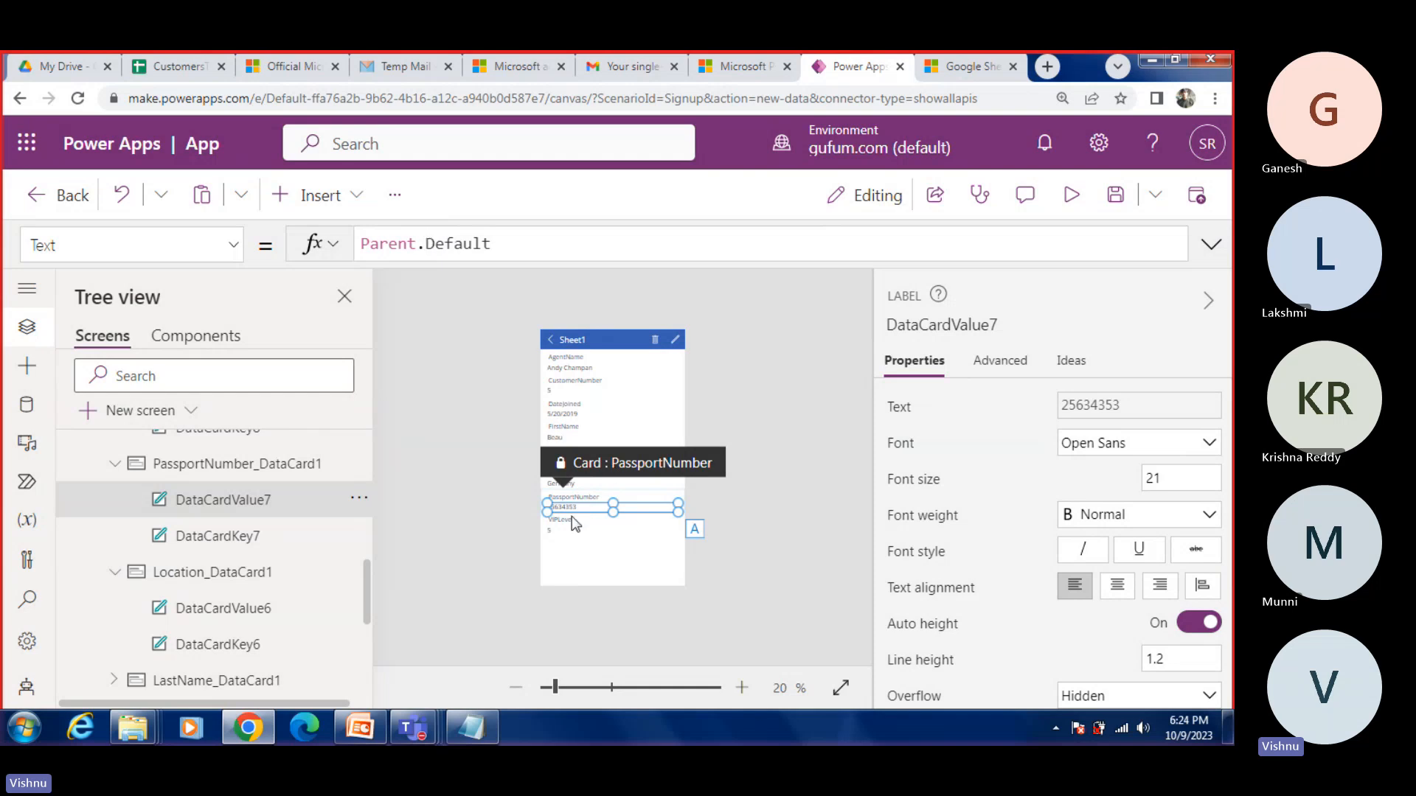
left_click(216, 469)
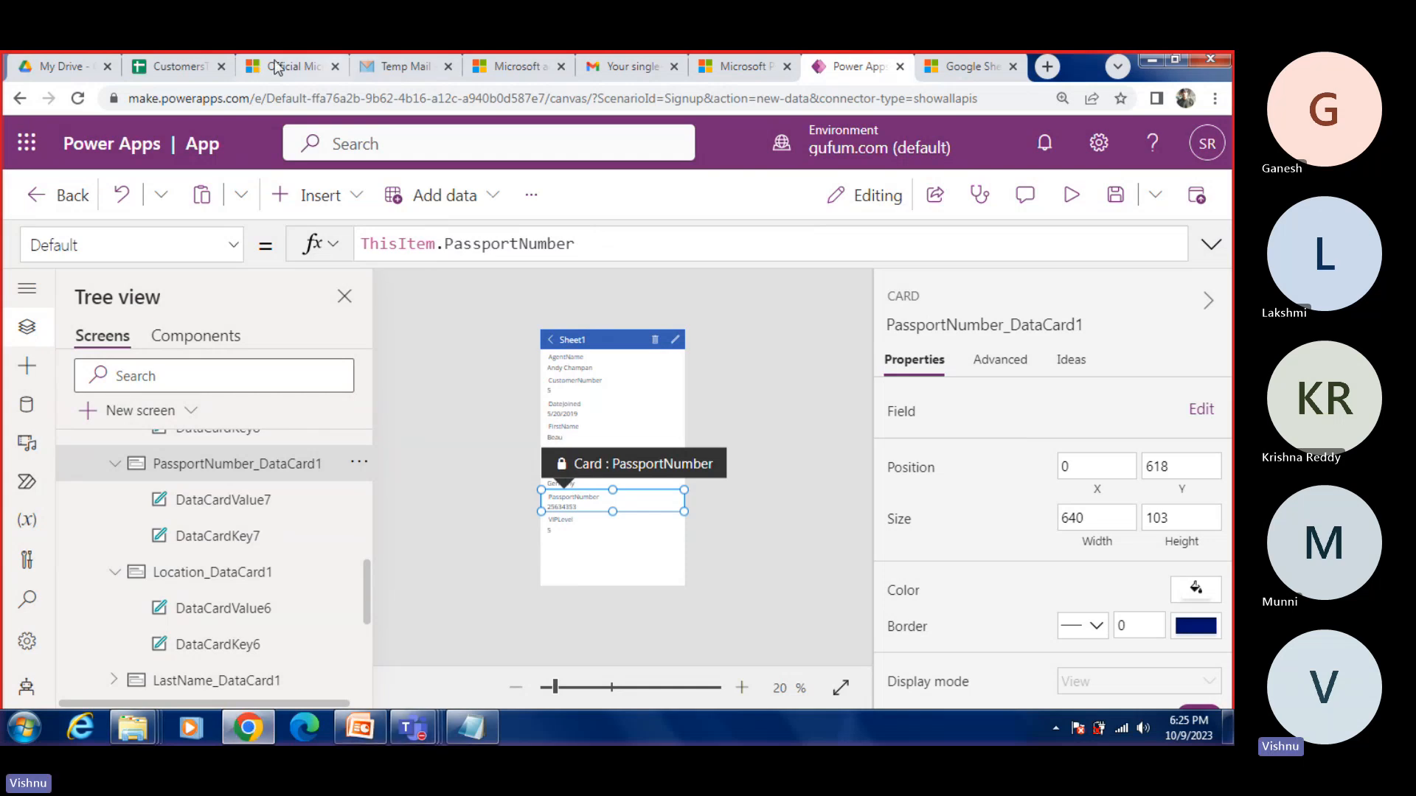
left_click(177, 67)
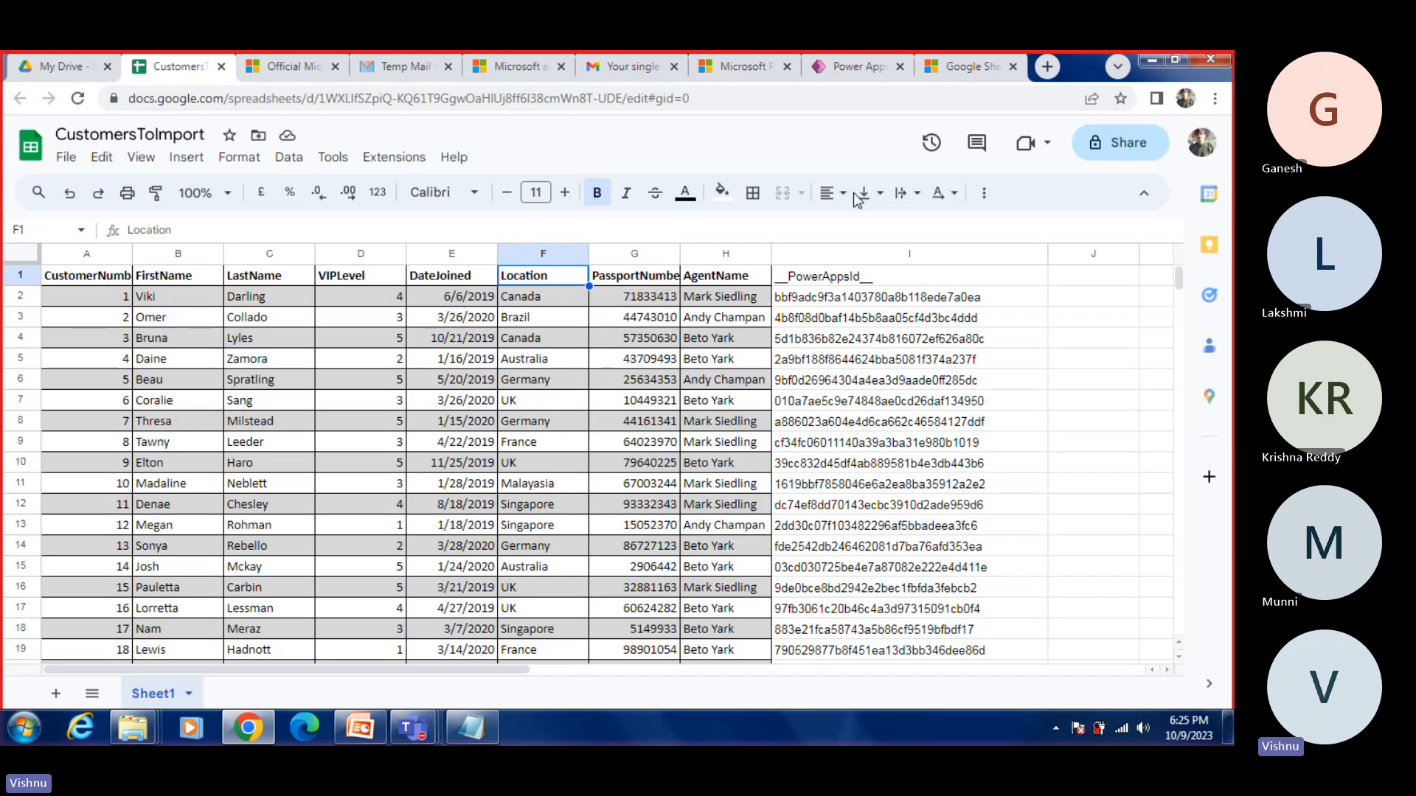
left_click(1151, 62)
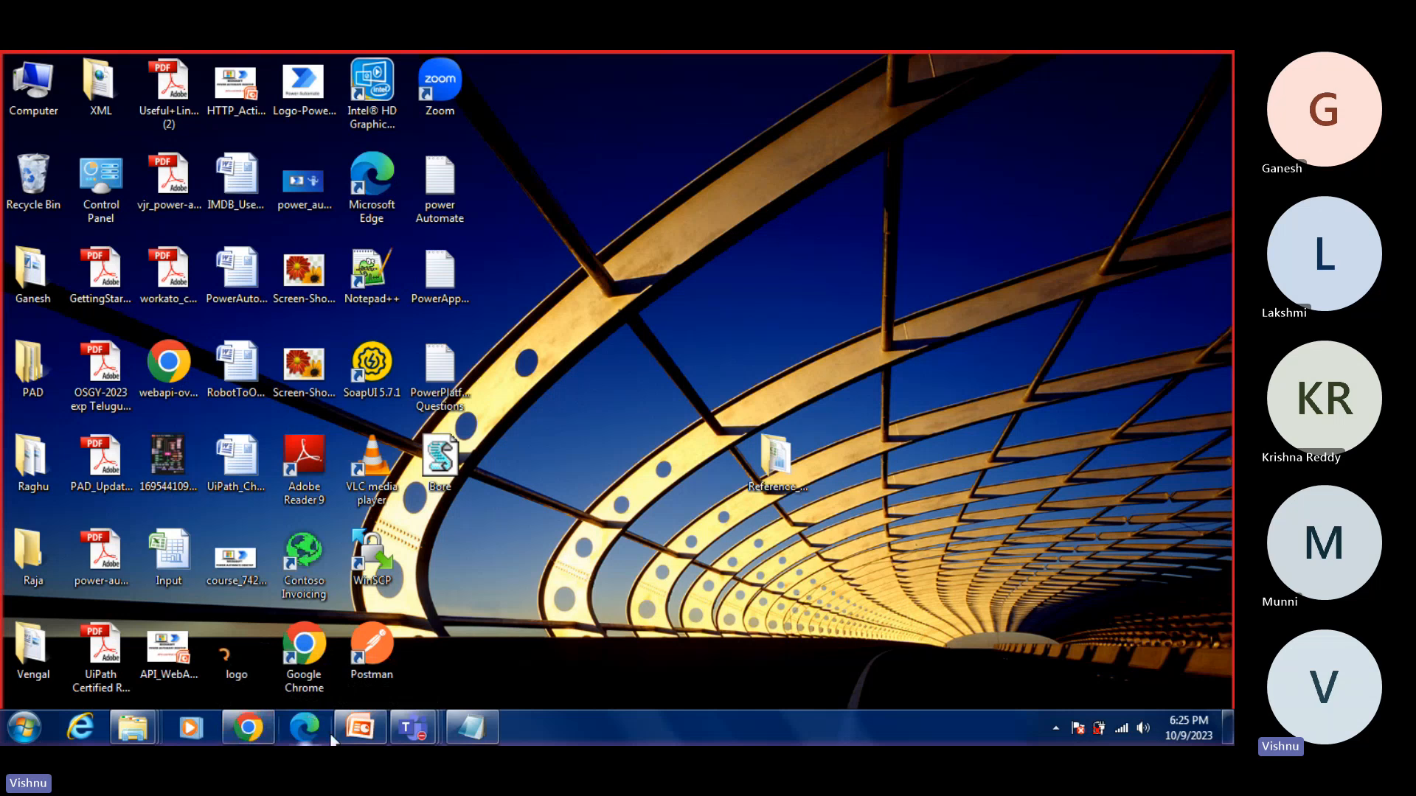
left_click(249, 728)
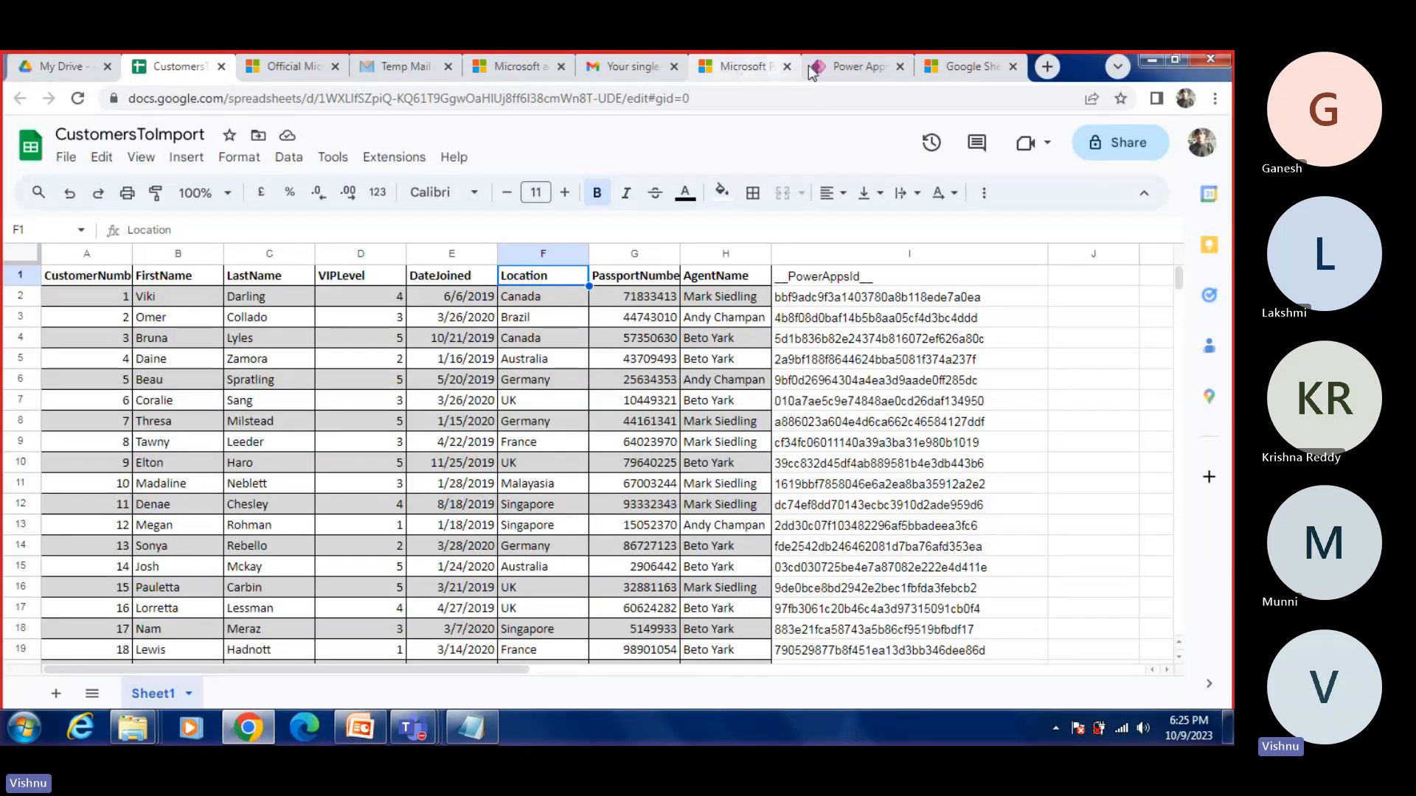
Step: Back in Power Apps Studio, inspect the Text formula of LastName_DataCard1's value label and the OnSelect formula of IconBackarrow1
left_click(855, 67)
scroll(157, 594, "down", 1)
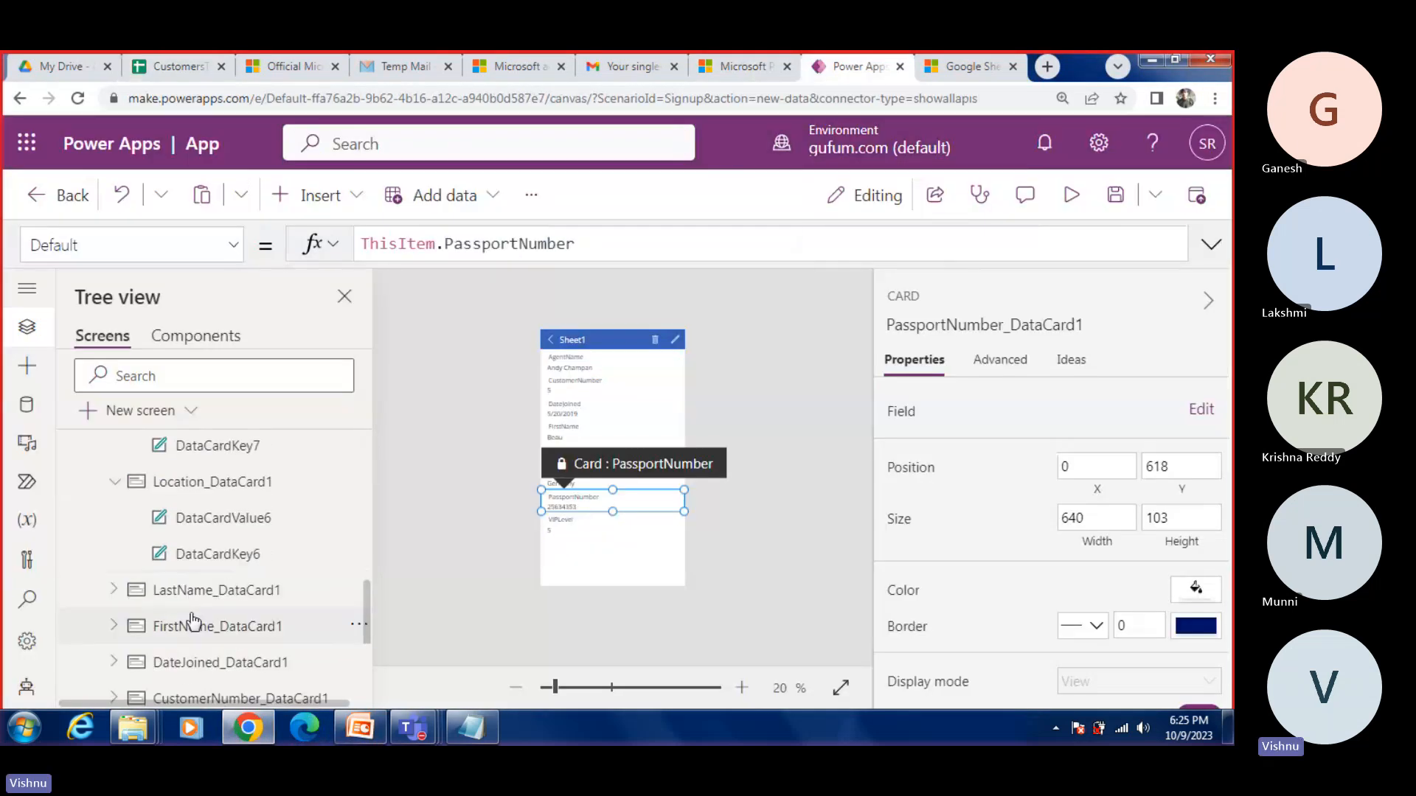
left_click(114, 590)
left_click(236, 627)
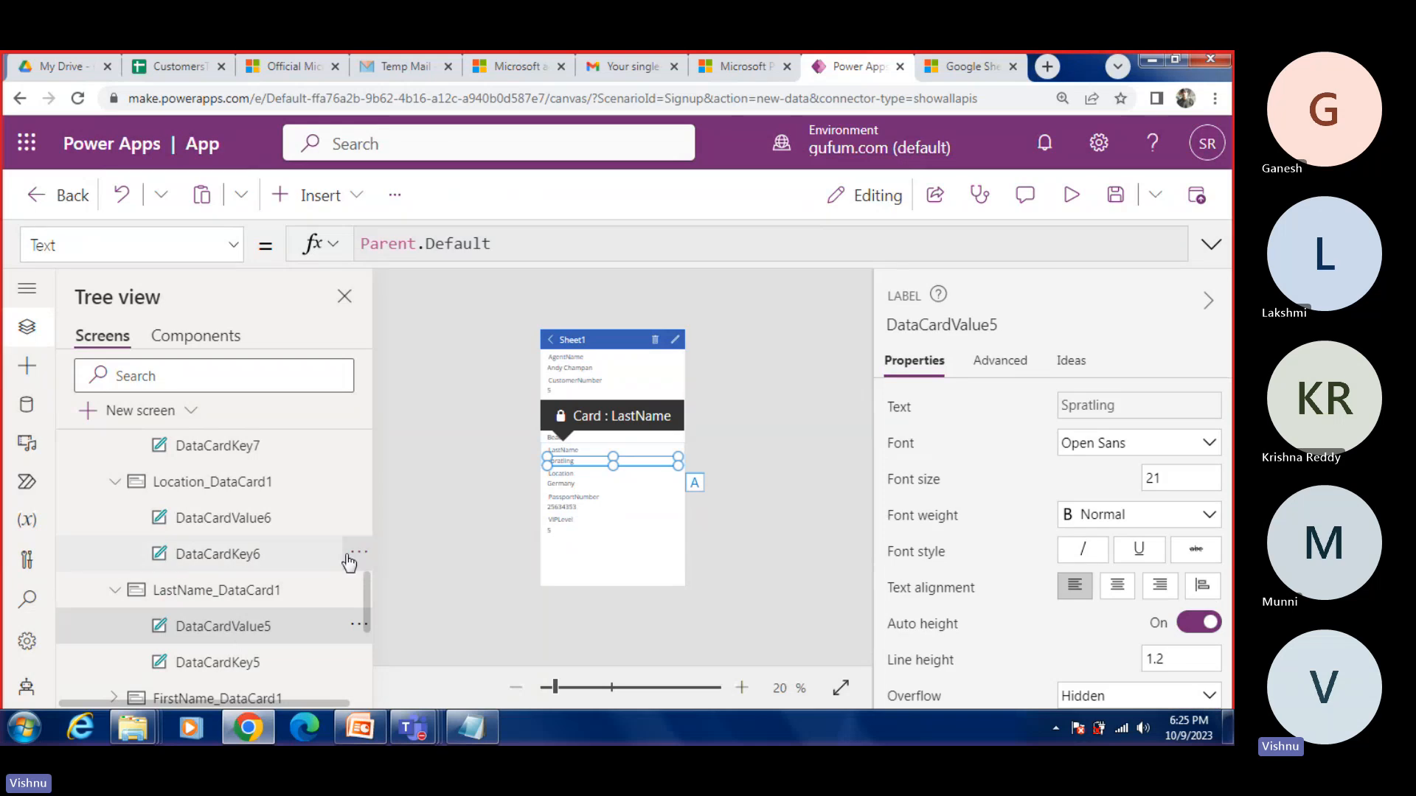
scroll(332, 569, "down", 5)
left_click(159, 616)
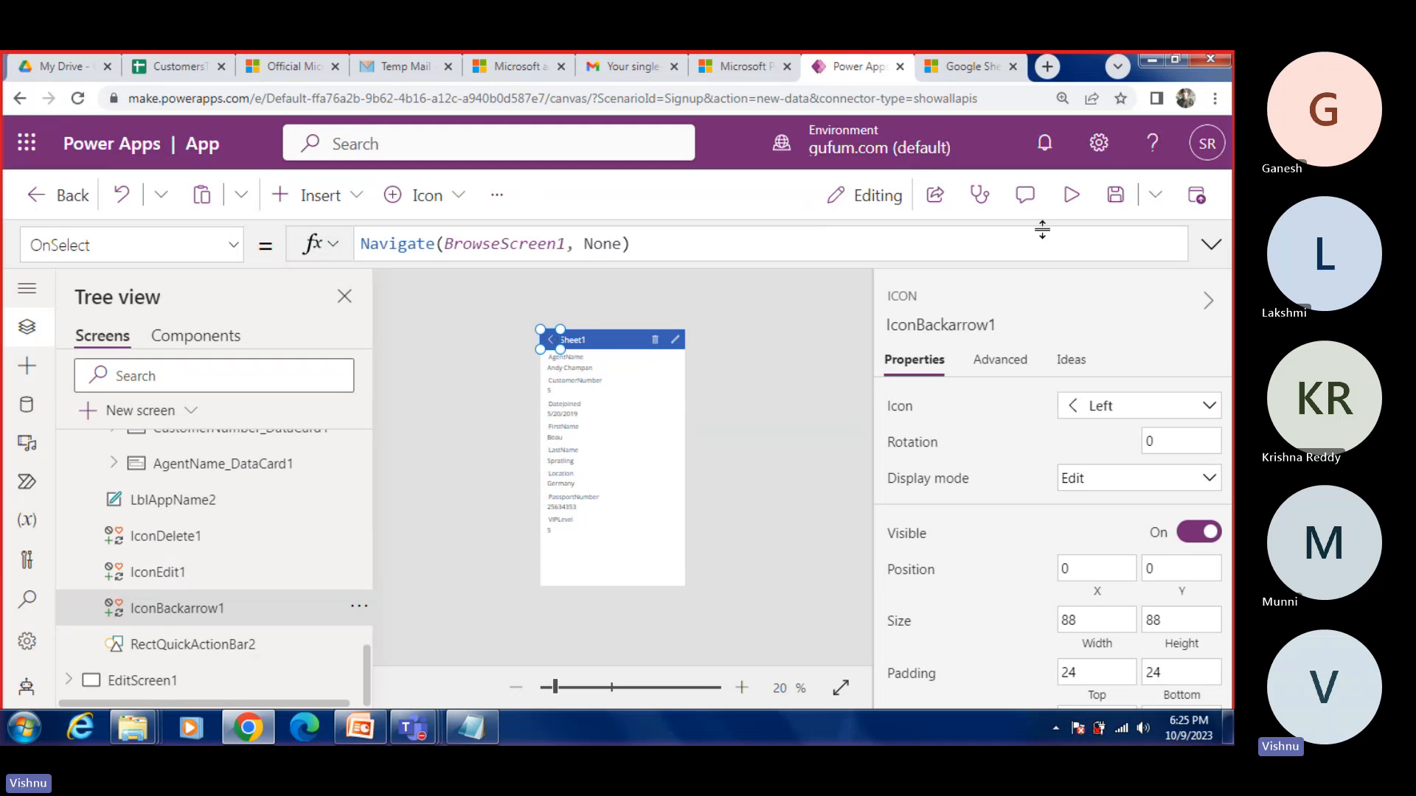
Step: Preview the app, go back to the browse screen and open the first record's details
left_click(1073, 194)
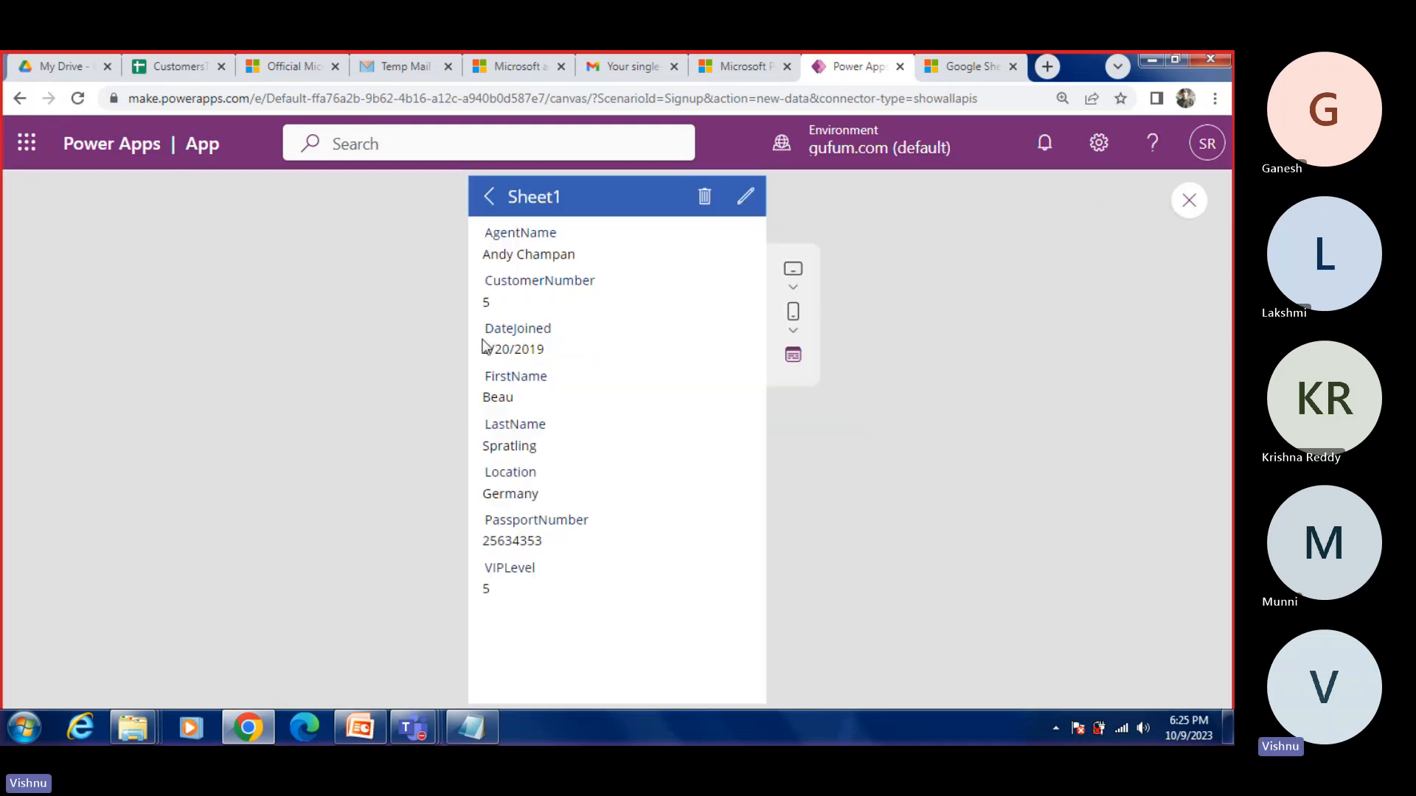
left_click(489, 196)
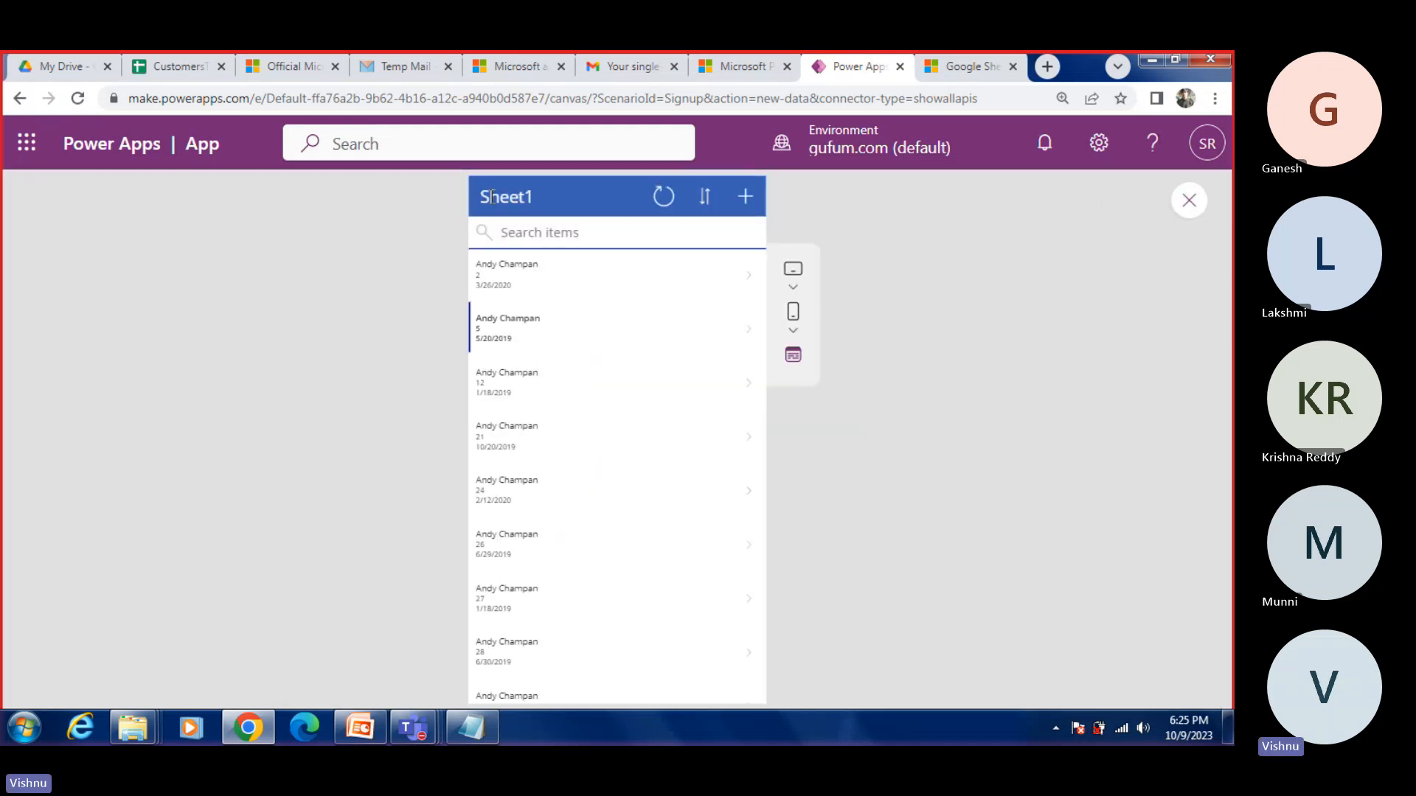
left_click(525, 286)
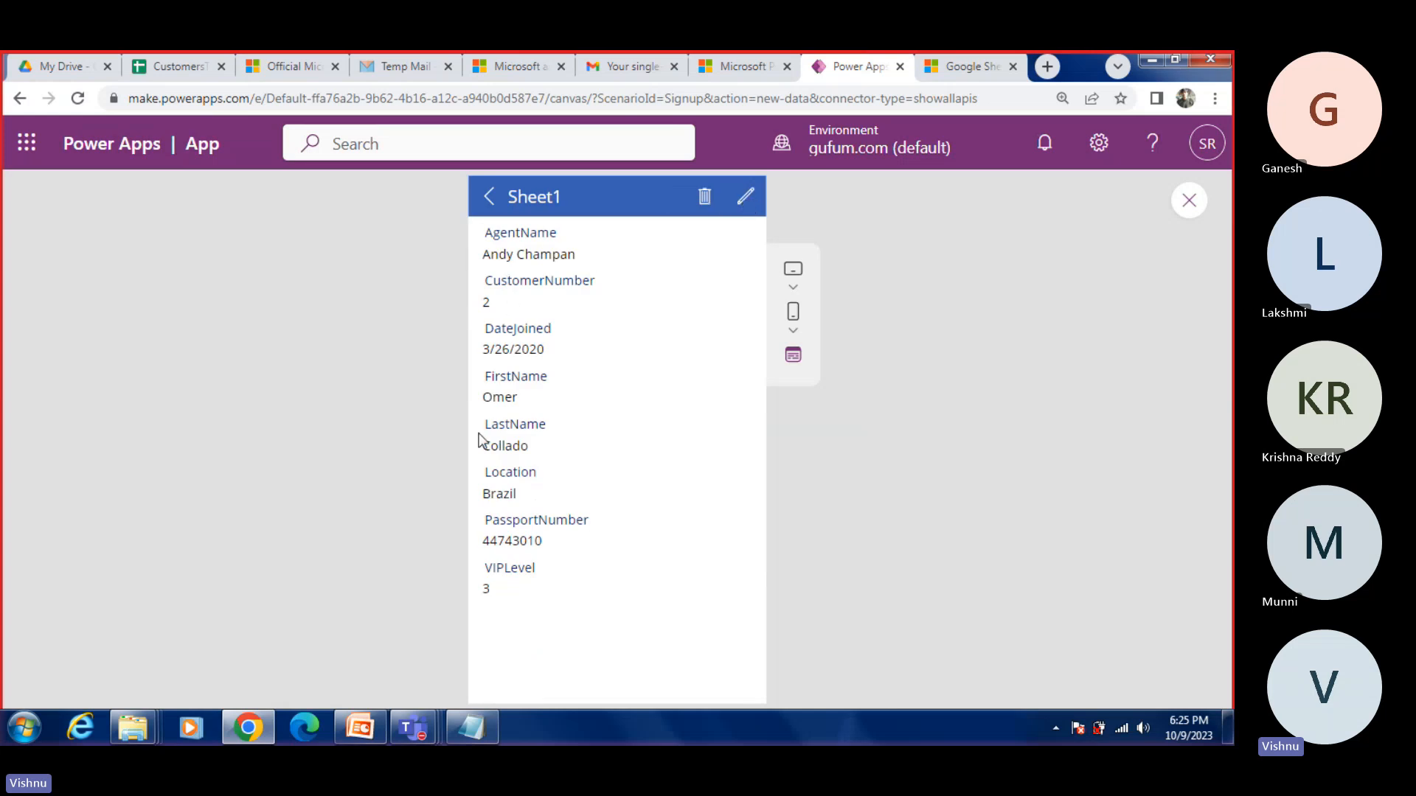
Step: Open the record's edit form in the preview and examine its fields
left_click(746, 203)
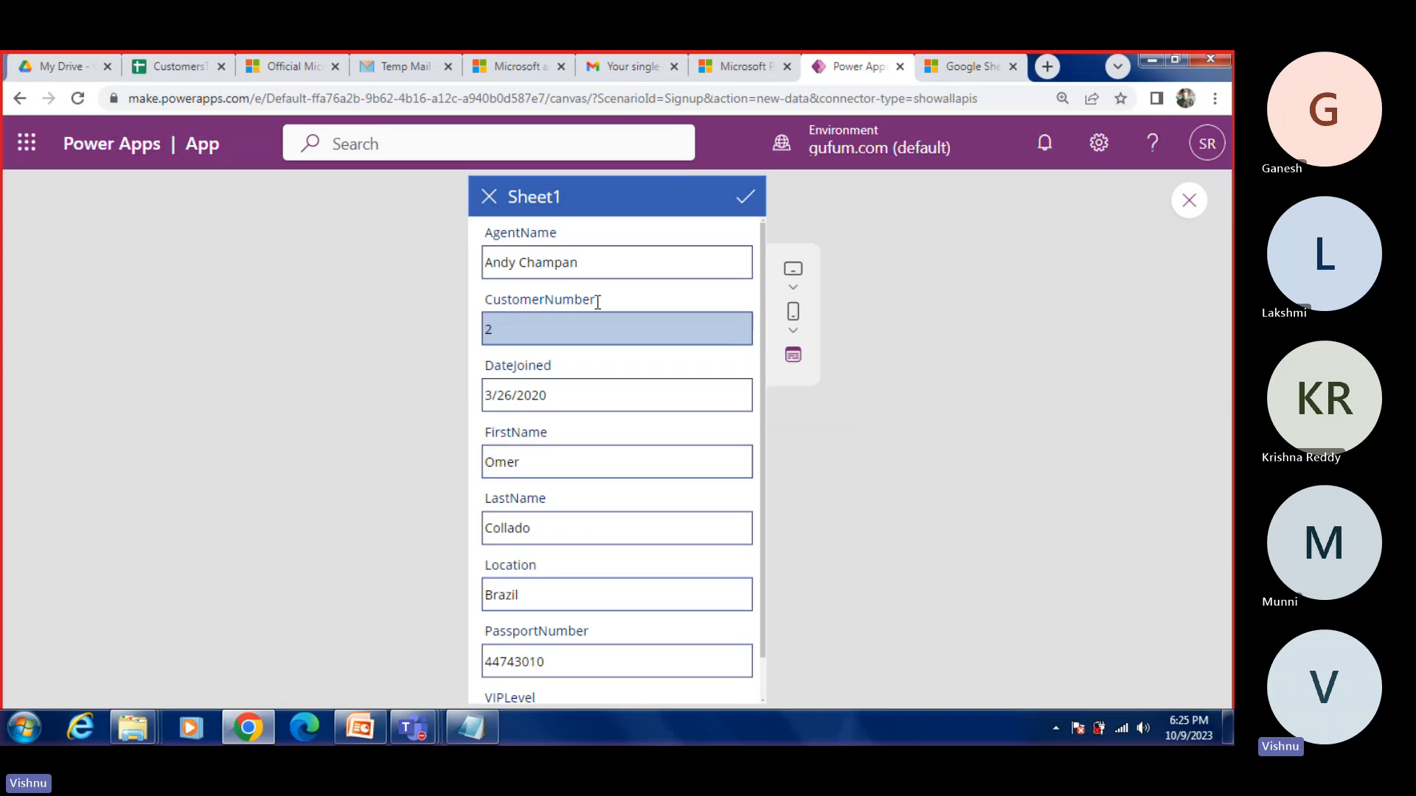
scroll(581, 369, "down", 1)
scroll(581, 367, "up", 1)
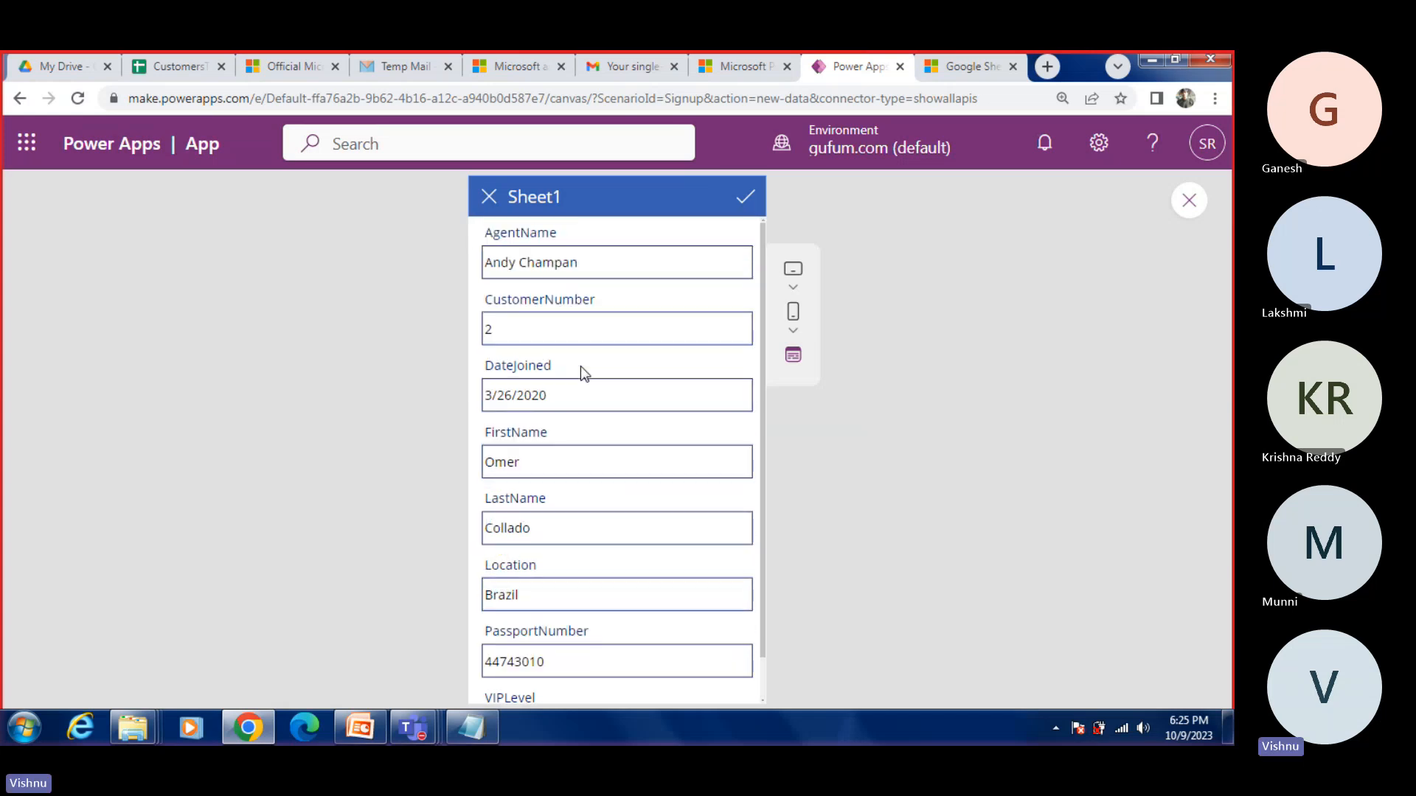
Step: Replace the AgentName in the open record's edit form with a new agent name and submit the form
left_click(533, 331)
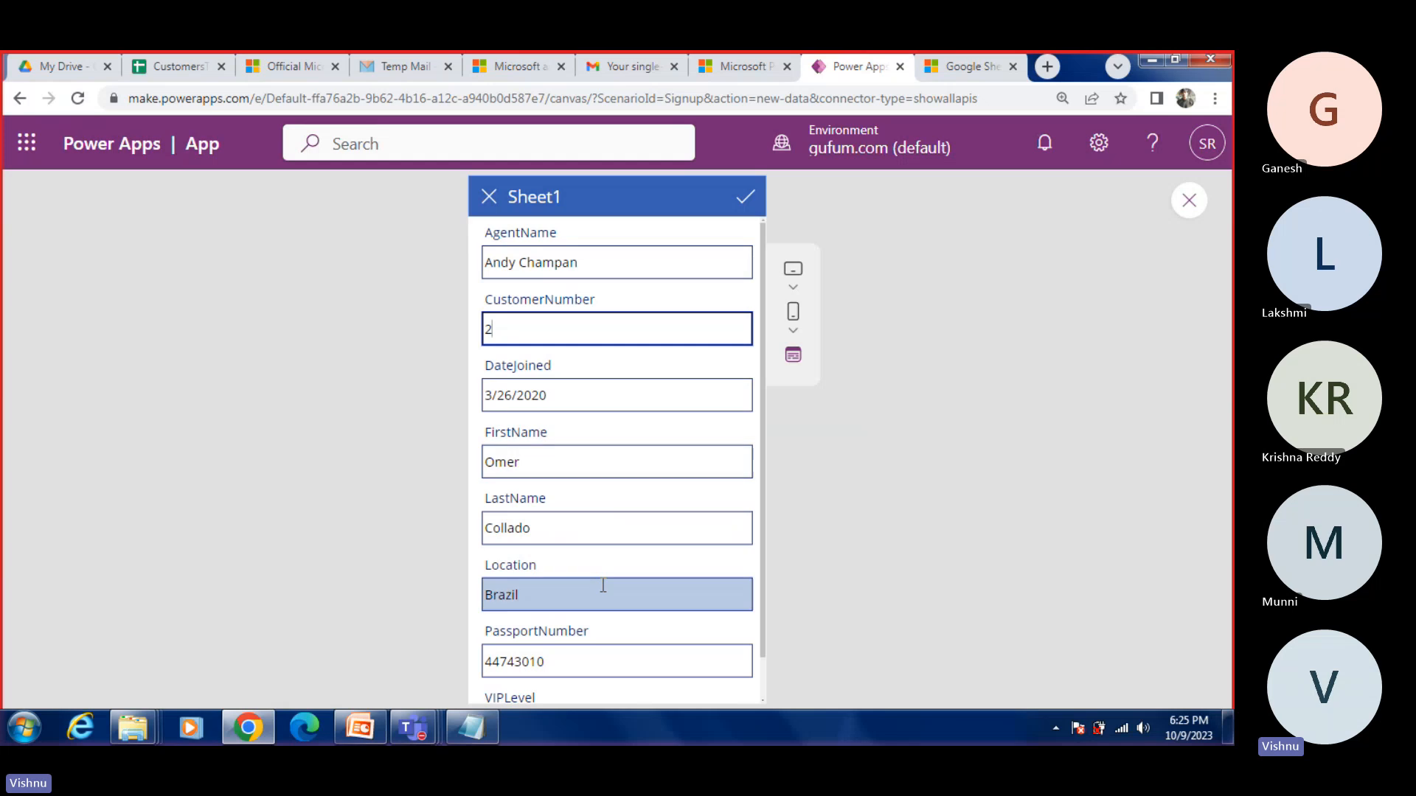
scroll(601, 594, "down", 1)
scroll(605, 607, "up", 1)
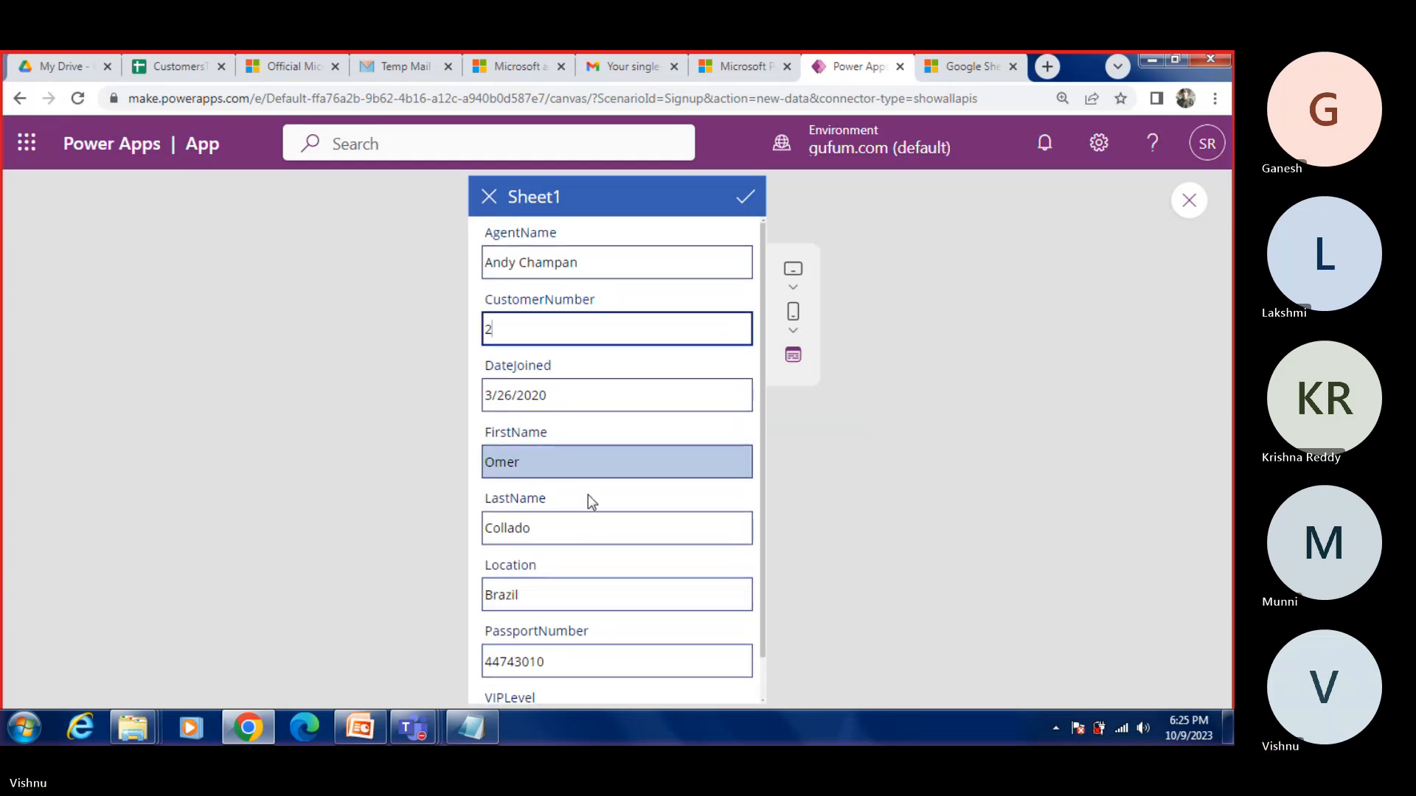
scroll(587, 492, "down", 1)
scroll(582, 487, "up", 1)
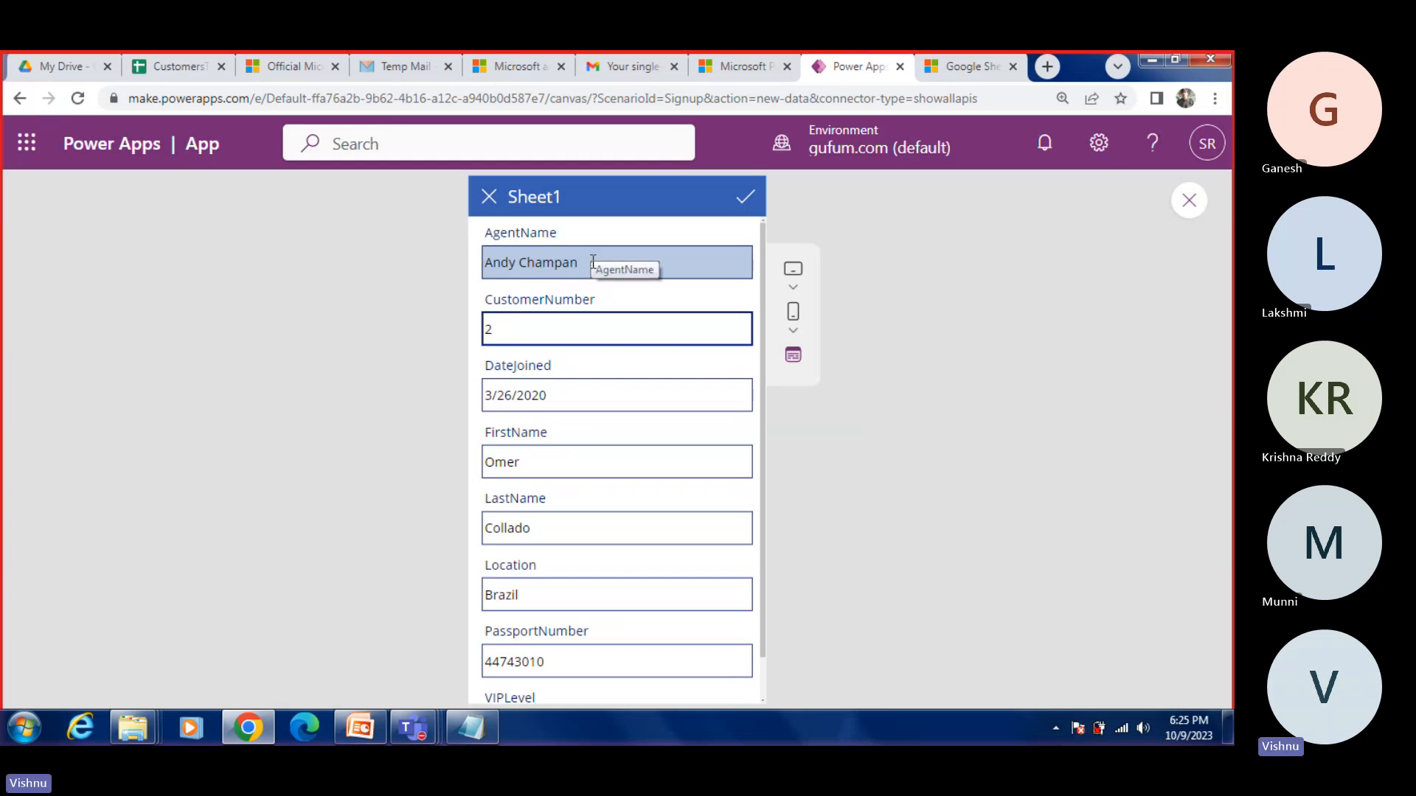
left_click_drag(554, 263, 579, 263)
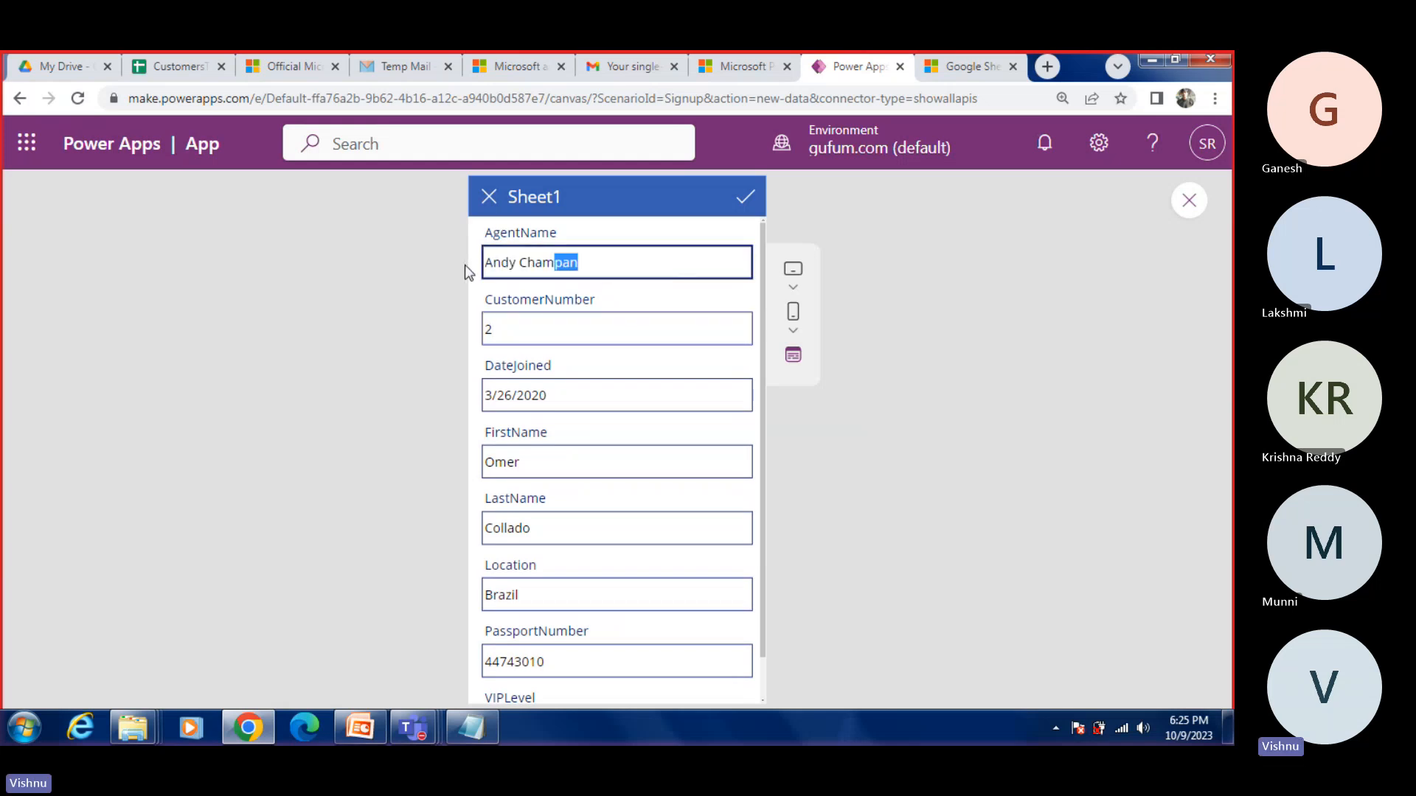
left_click(591, 266)
left_click_drag(601, 266, 453, 264)
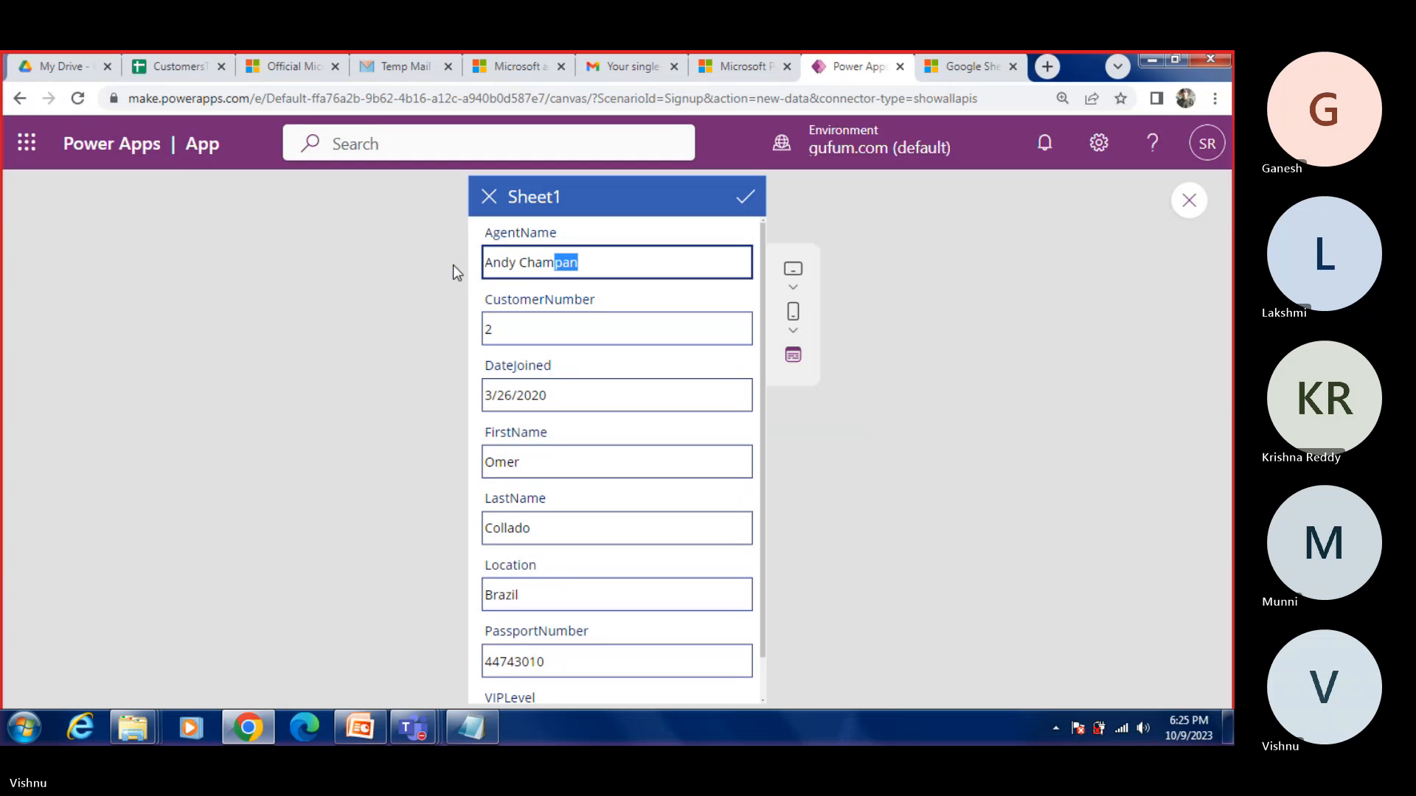
key("BackSpace")
key("BackSpace")
key("BackSpace")
key("BackSpace")
key("BackSpace")
key("BackSpace")
key("BackSpace")
type("ki")
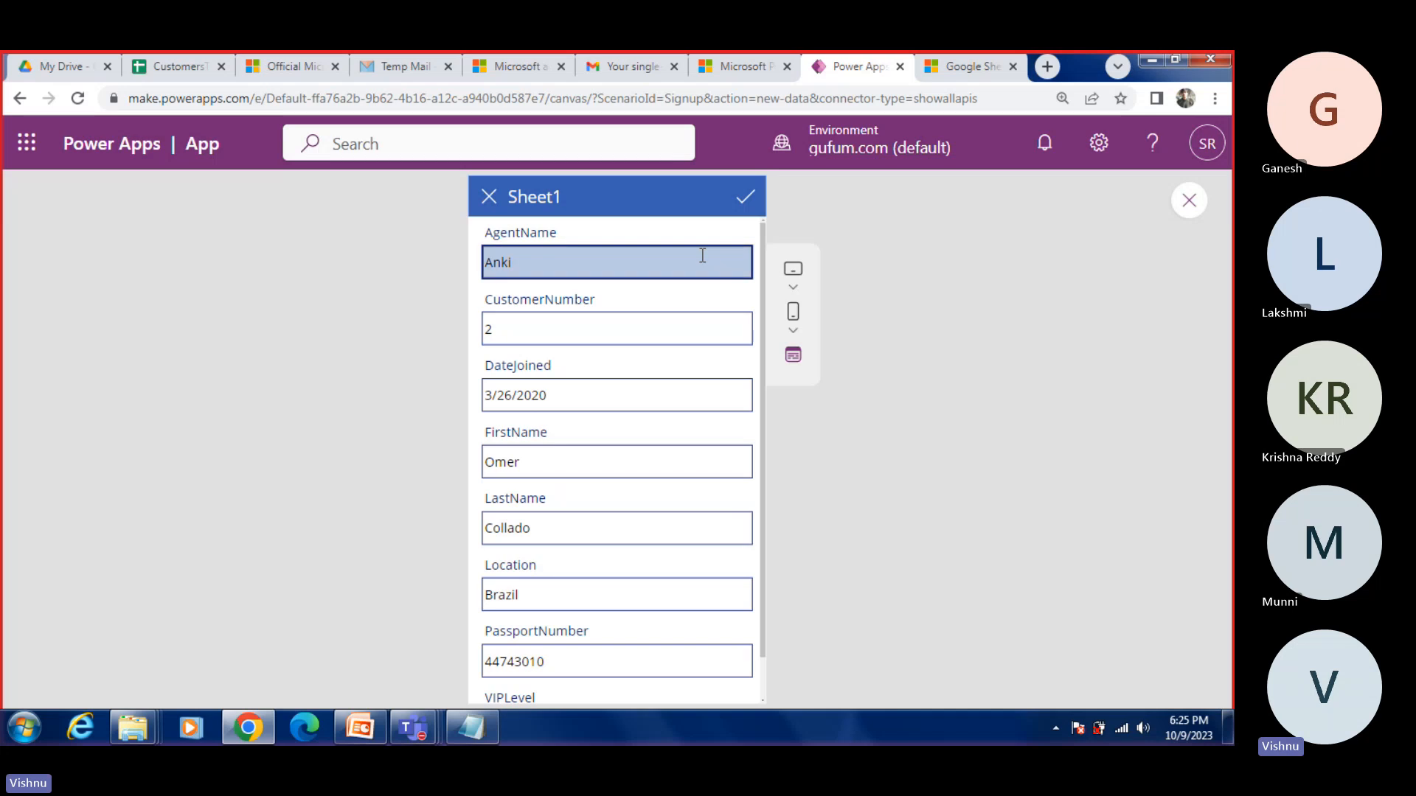
left_click(746, 199)
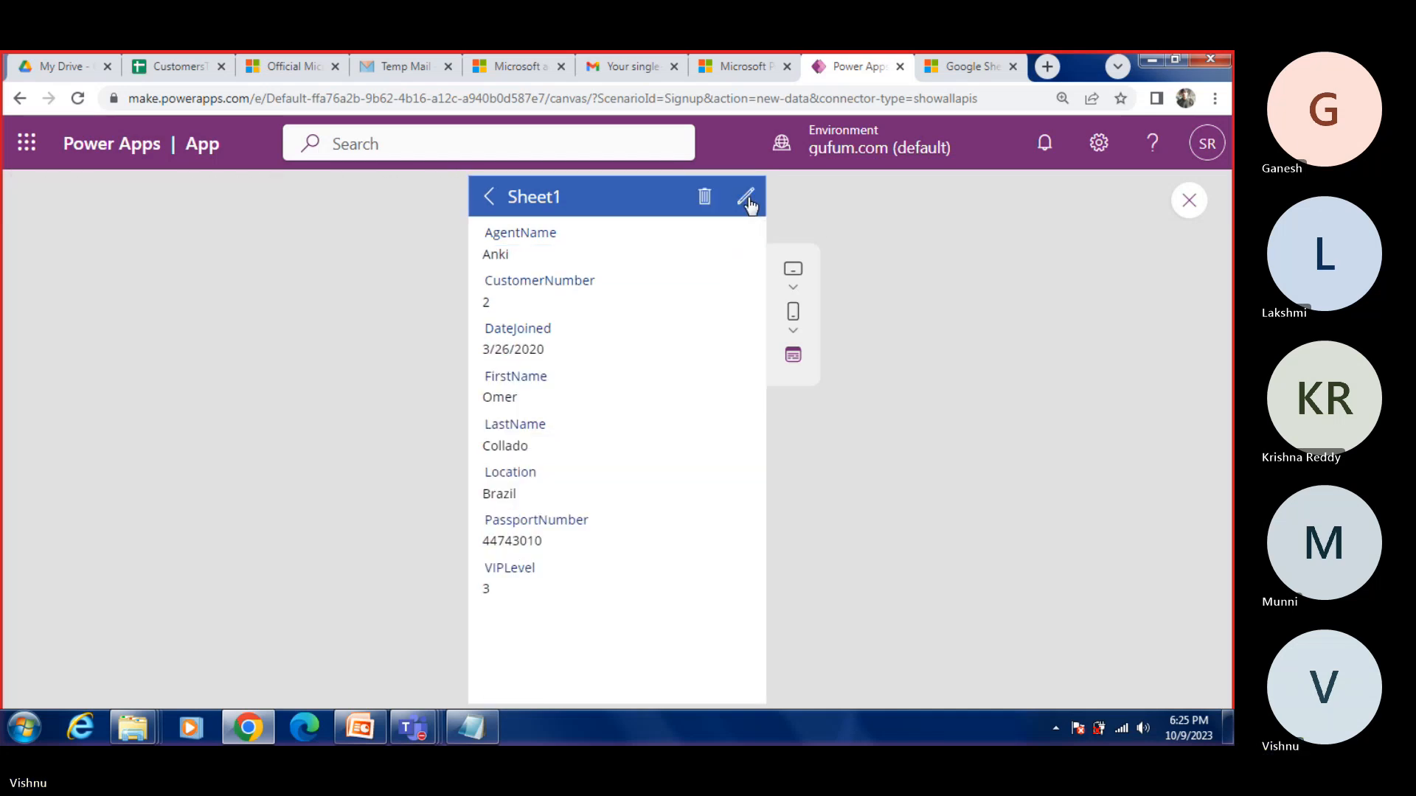
Step: Return to the browse screen, view the first listed record's details and edit form, and go back without changing it
left_click(489, 194)
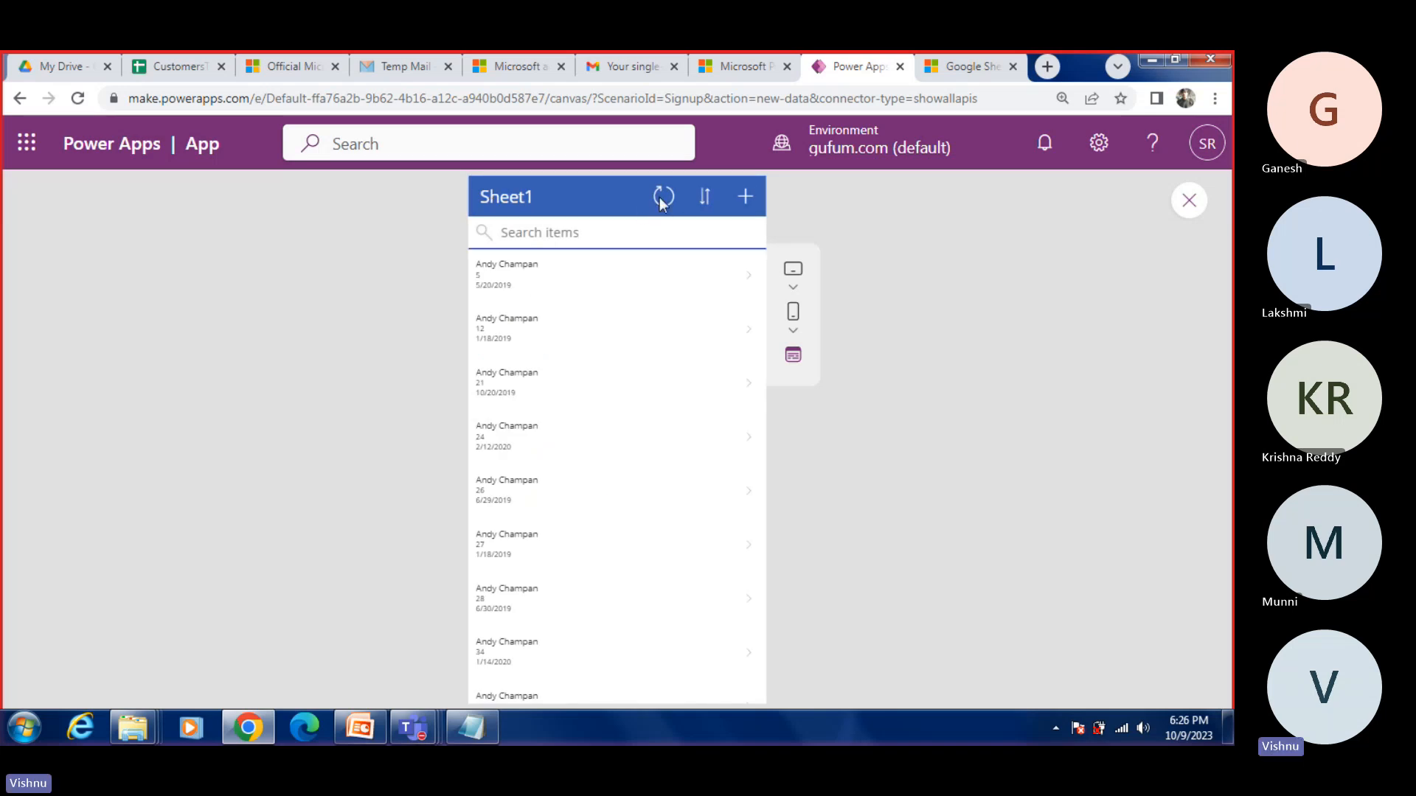
left_click(568, 285)
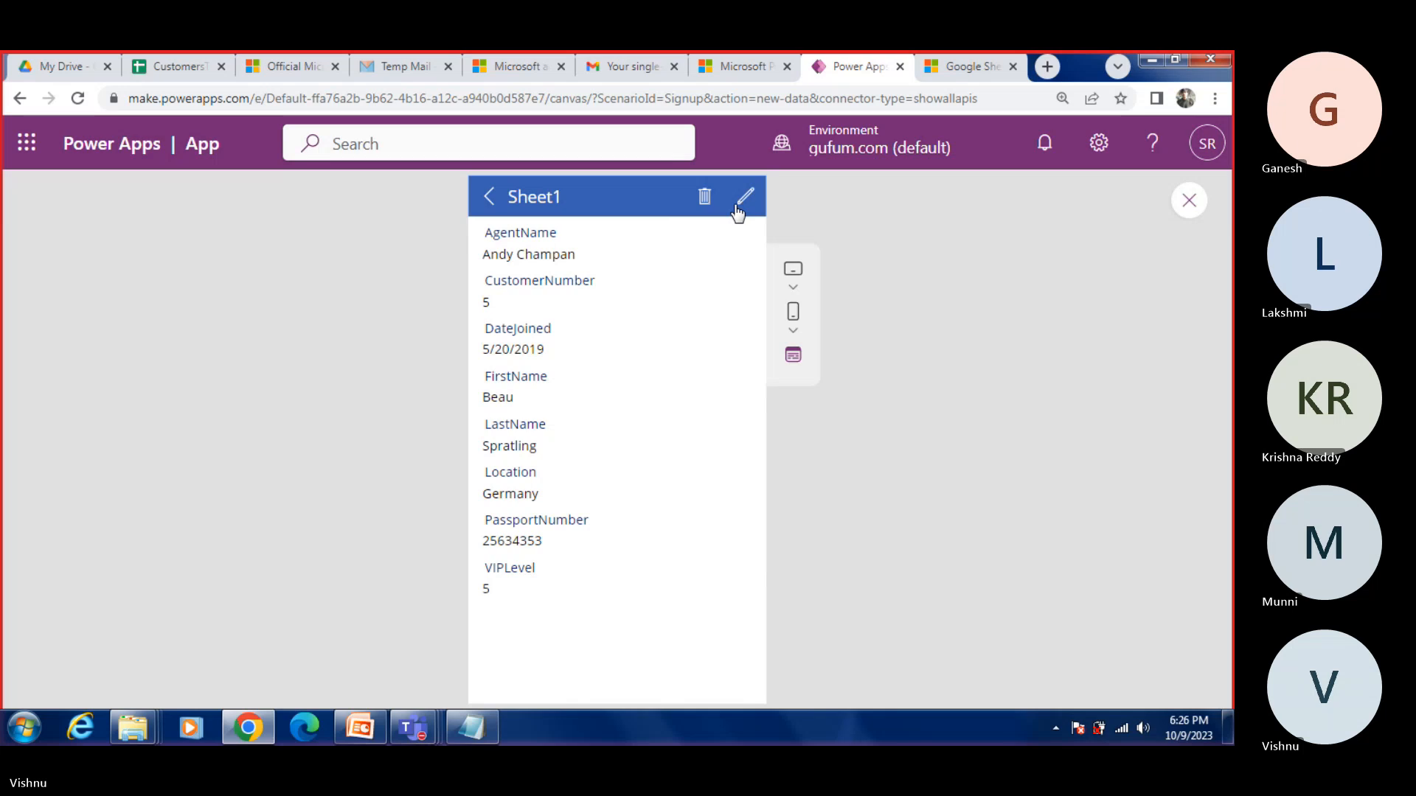
left_click(743, 210)
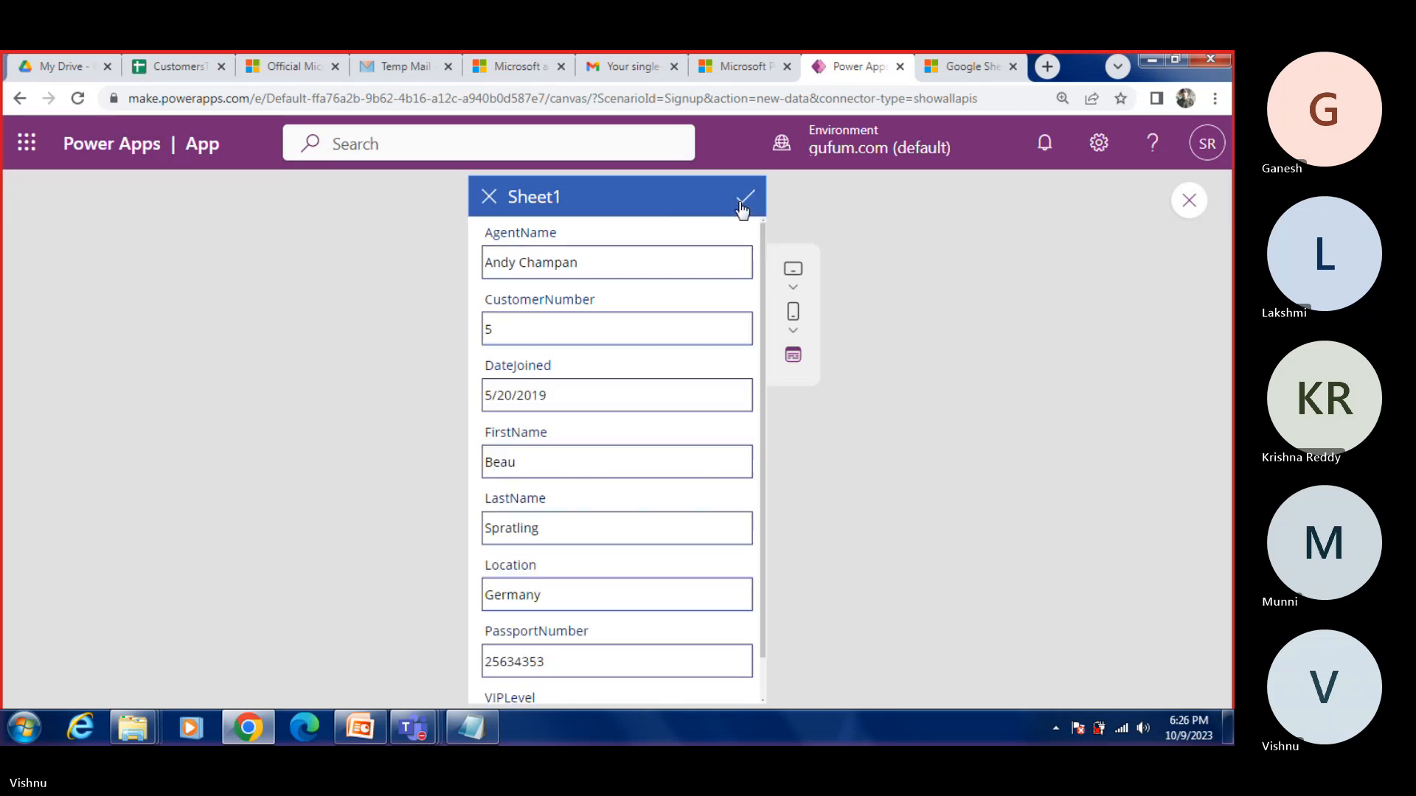
left_click(492, 200)
left_click(490, 196)
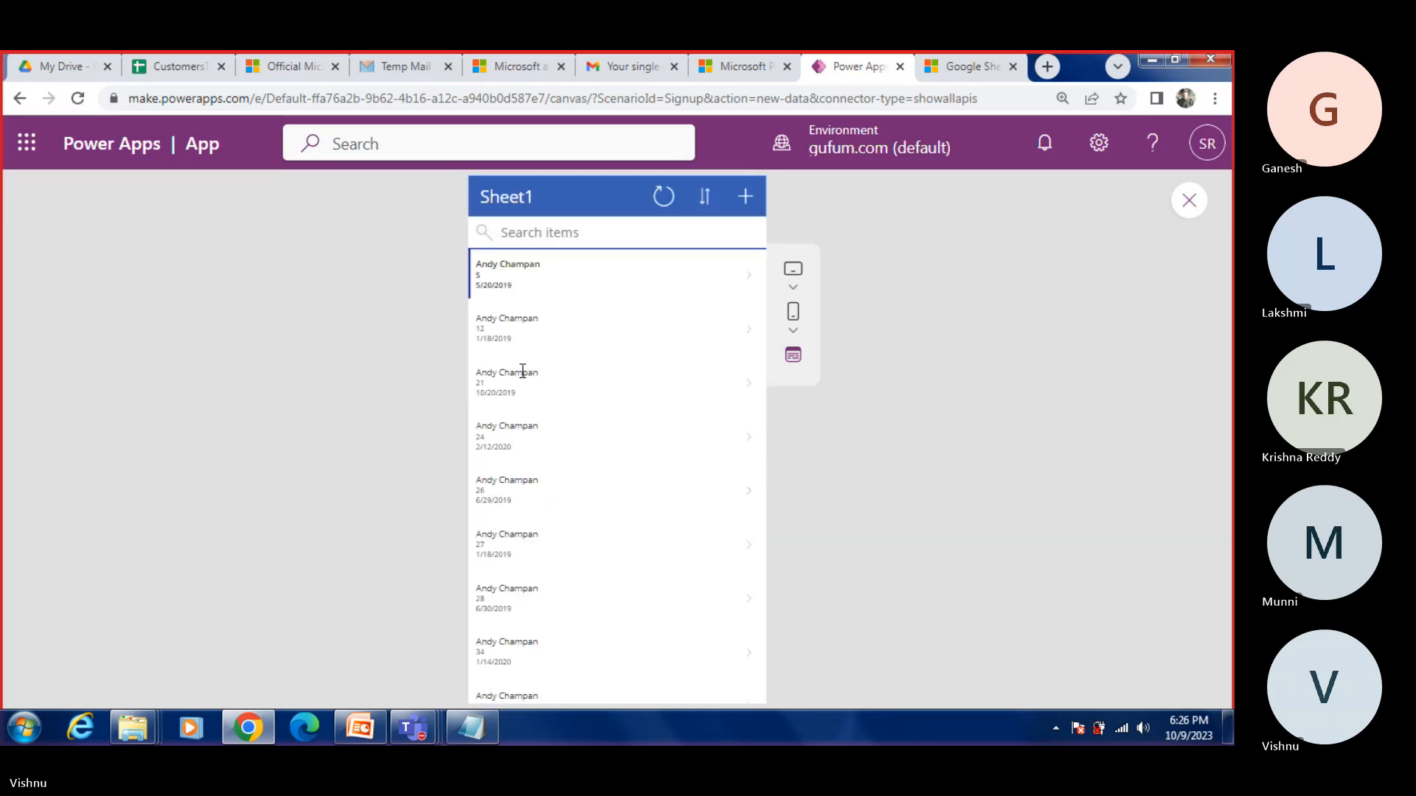
Step: Search the browse screen for the newly entered agent name and open the matching record's details
scroll(594, 481, "down", 1)
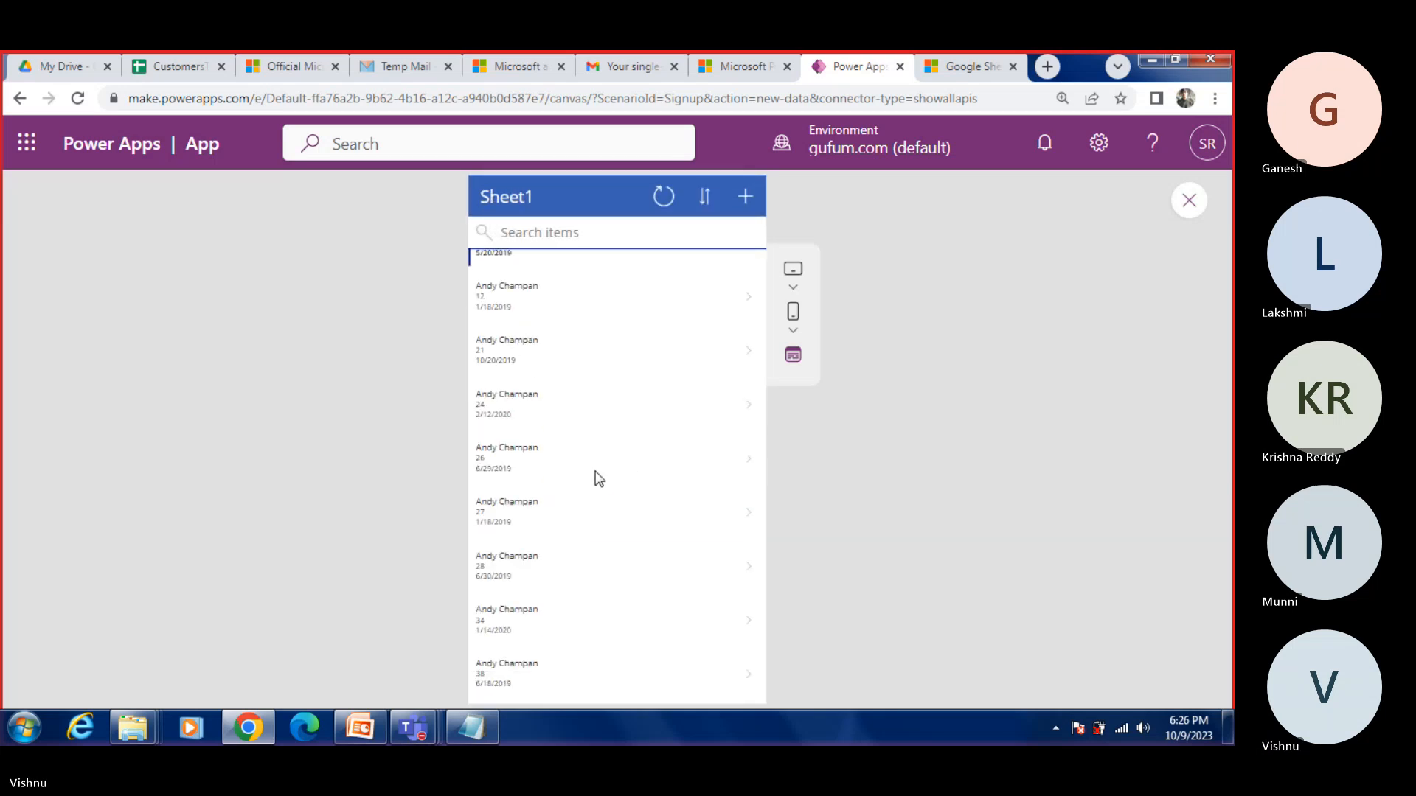
left_click(558, 226)
type("anki")
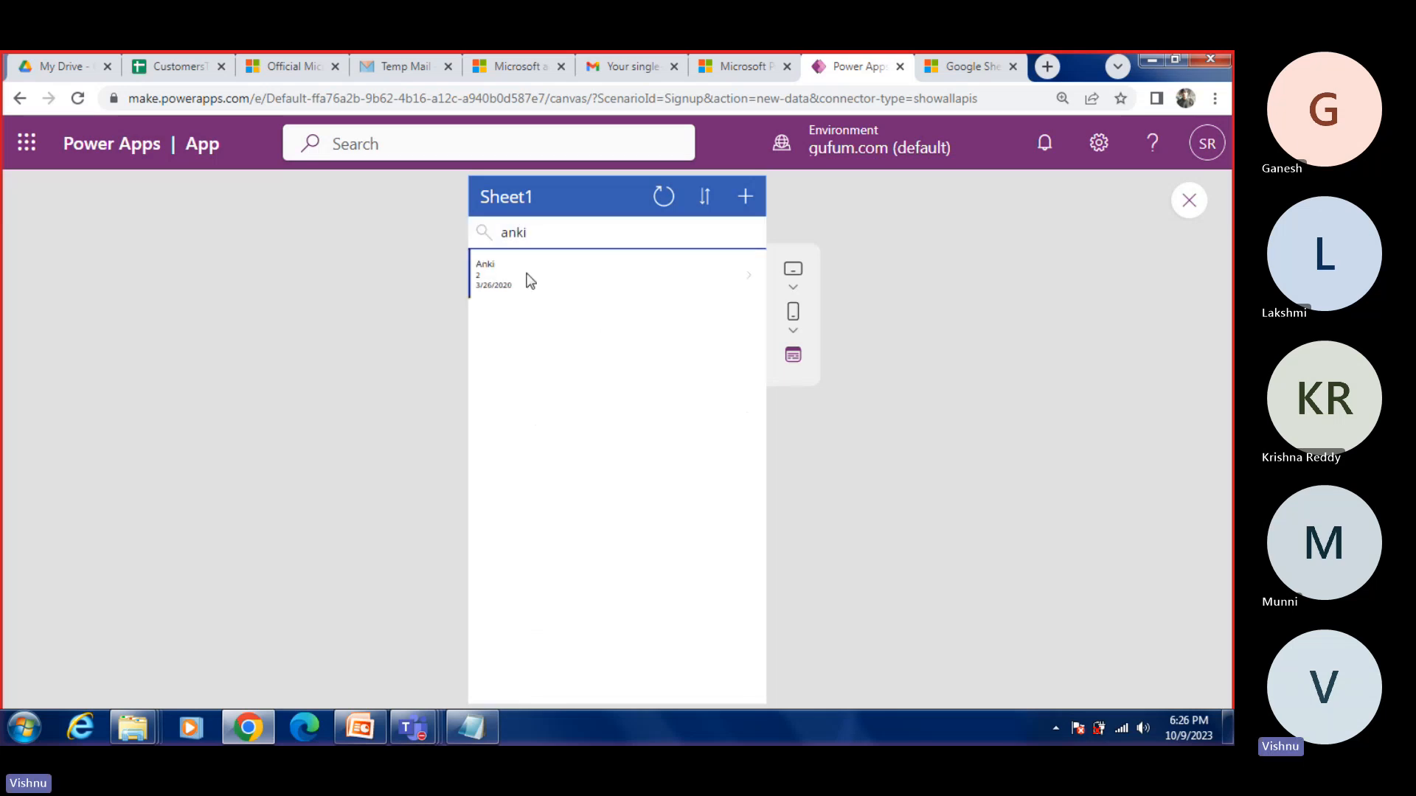
left_click(529, 279)
Step: Switch to the CustomersToImport Google Sheet and check the AgentName column for the edited record
left_click(177, 67)
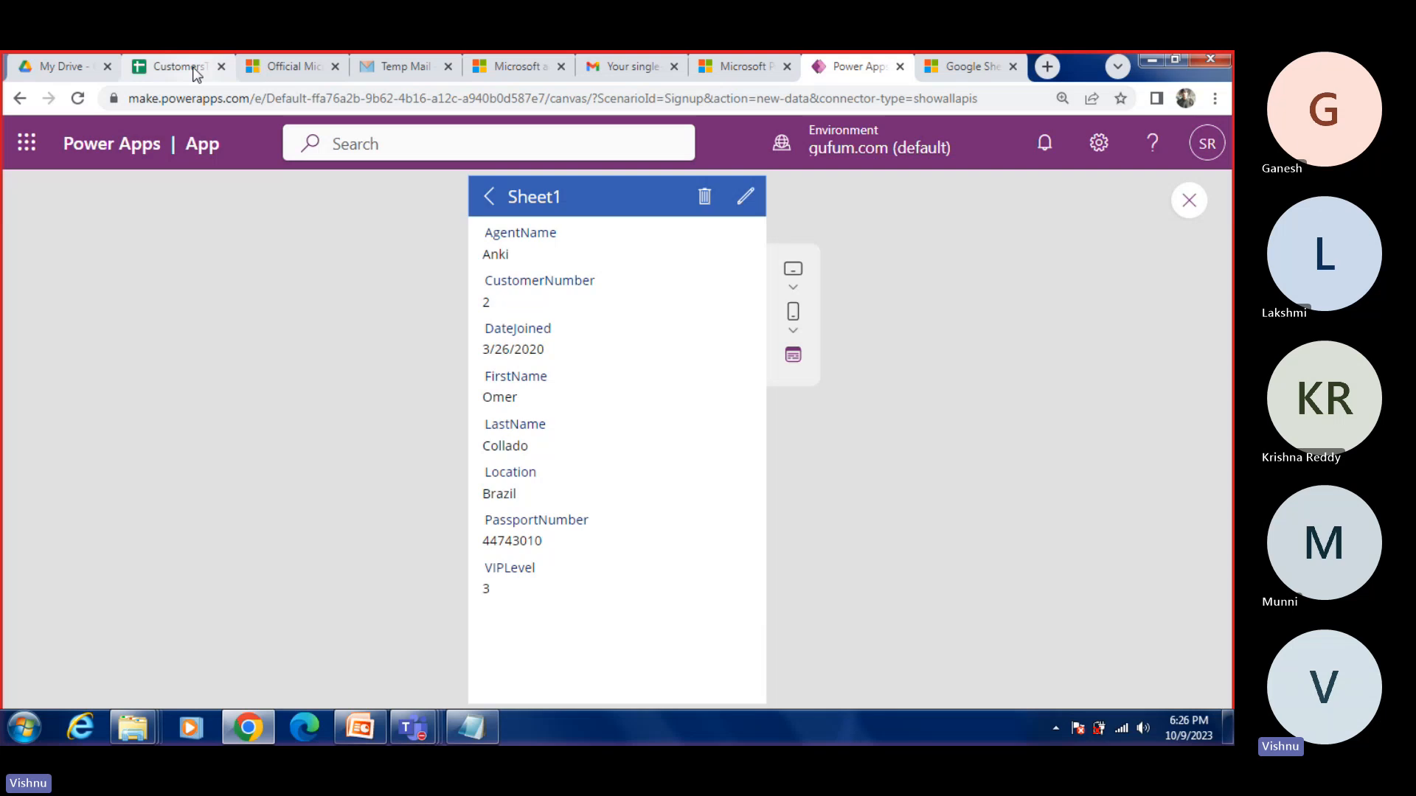
left_click(1094, 358)
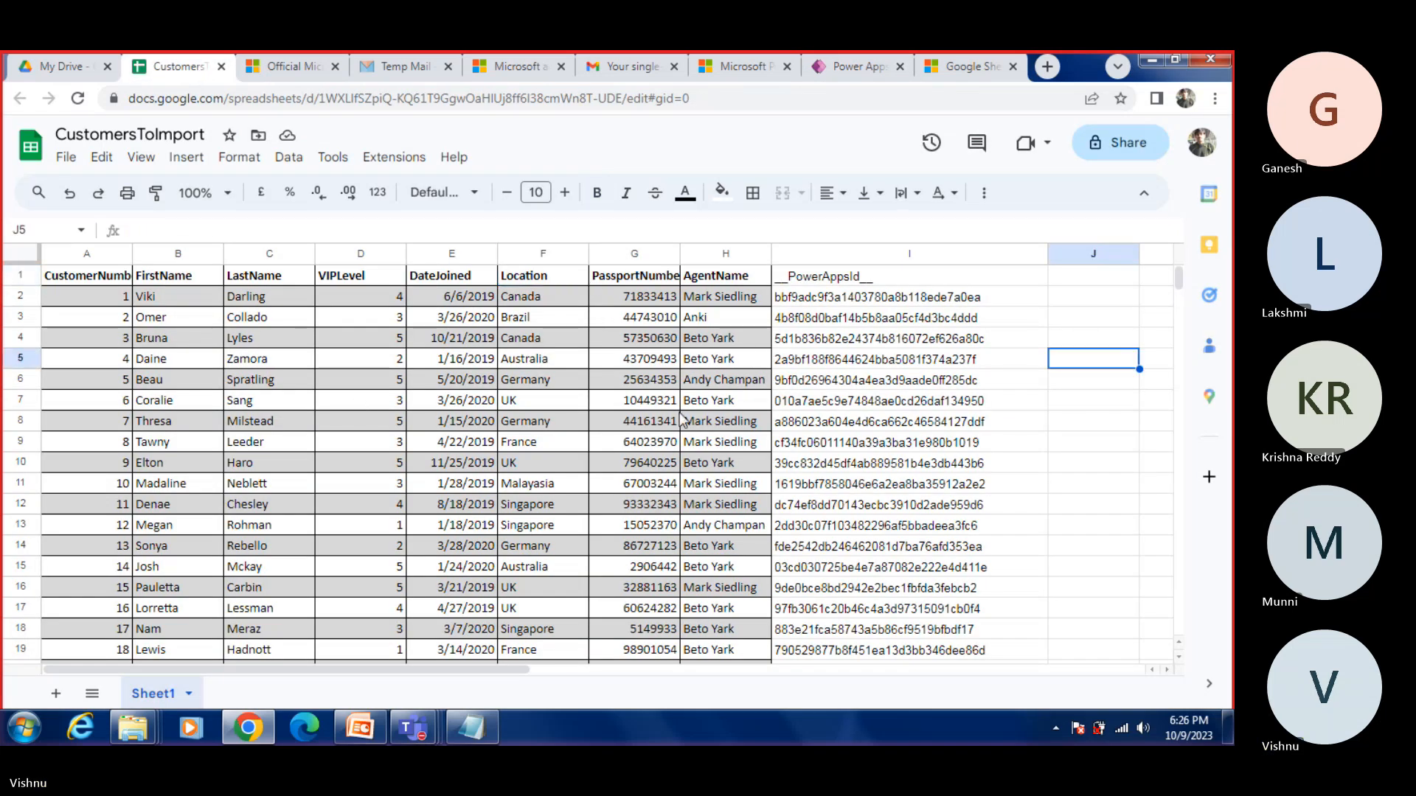
scroll(643, 408, "down", 1)
scroll(643, 406, "up", 1)
left_click(614, 359)
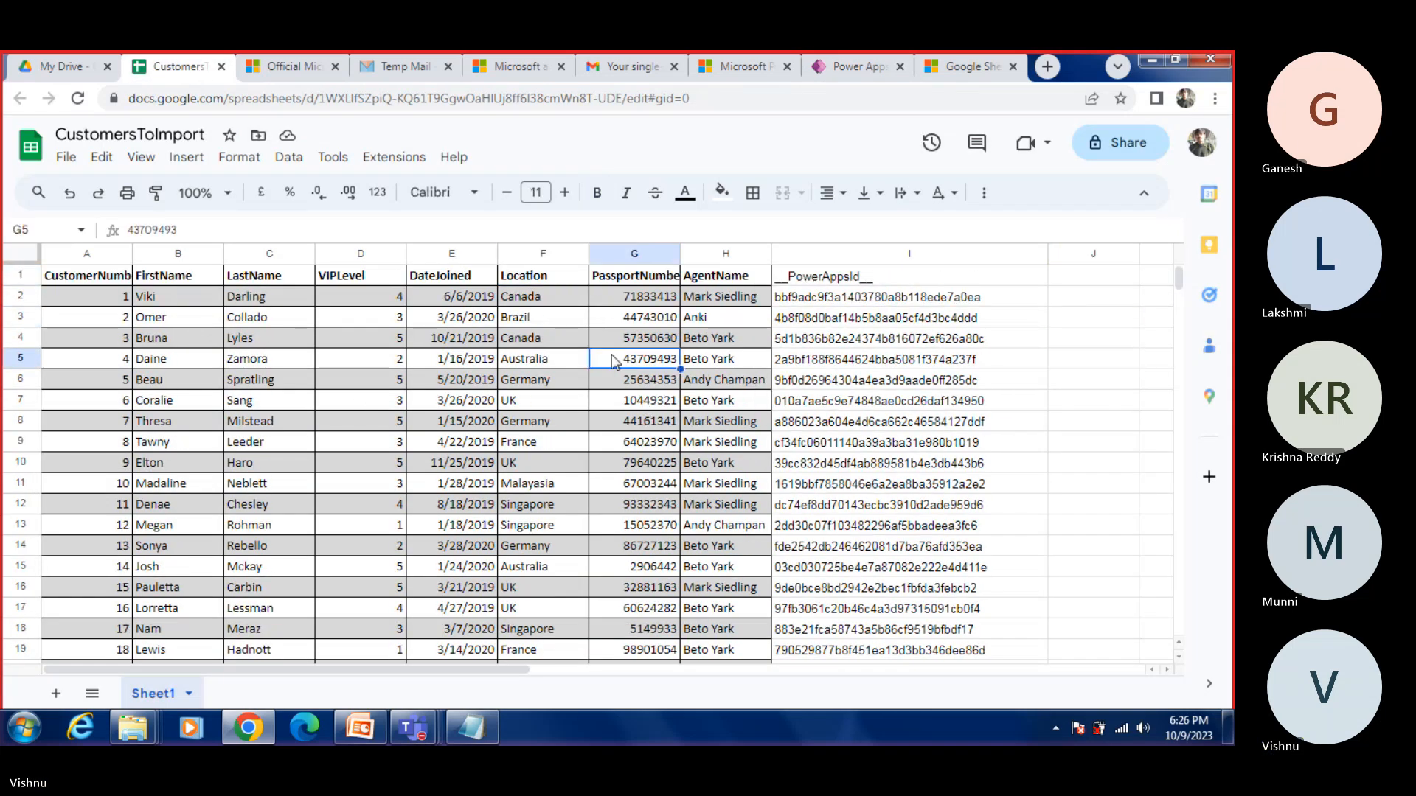
Step: Return to Power Apps Studio, close the preview and save the app as DemoApp
left_click(849, 67)
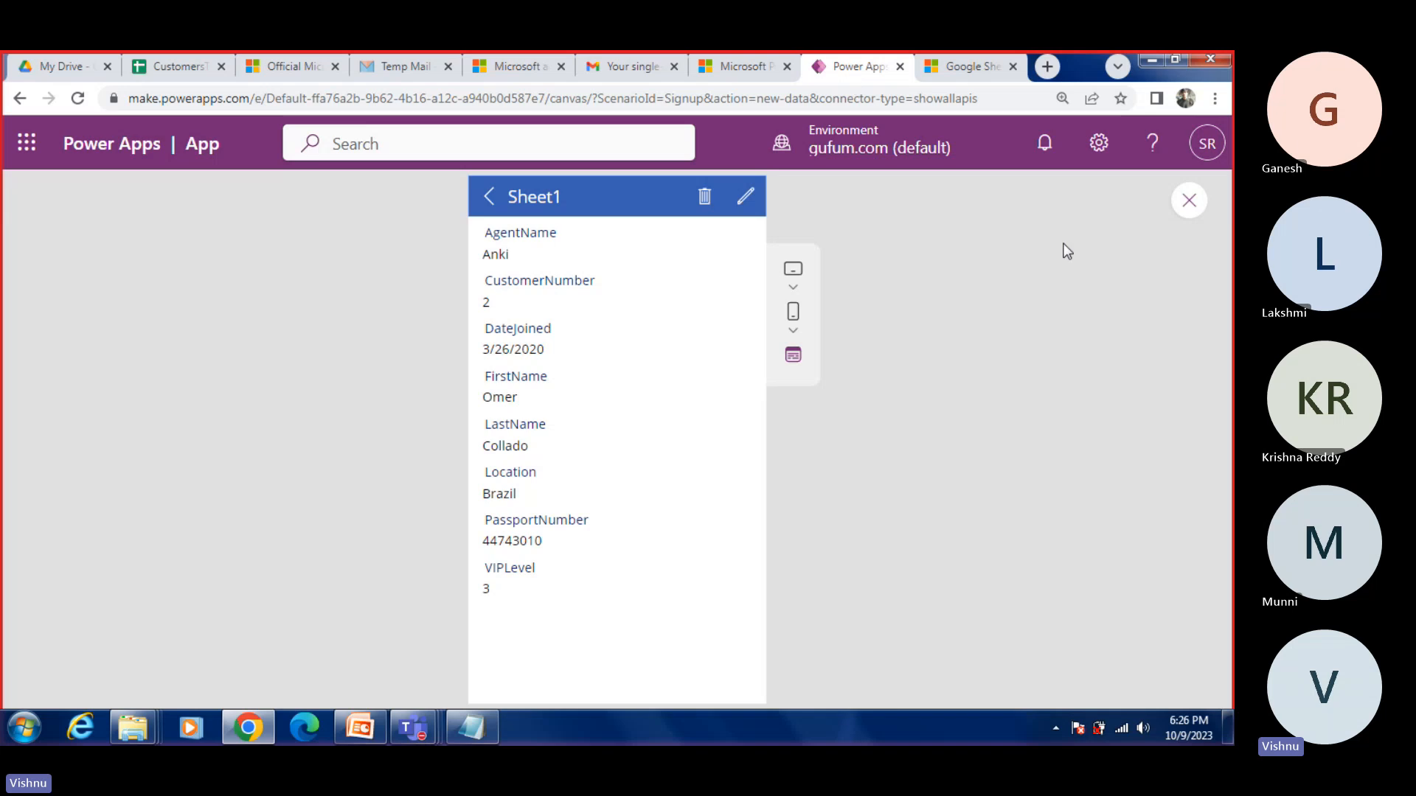
left_click(1180, 205)
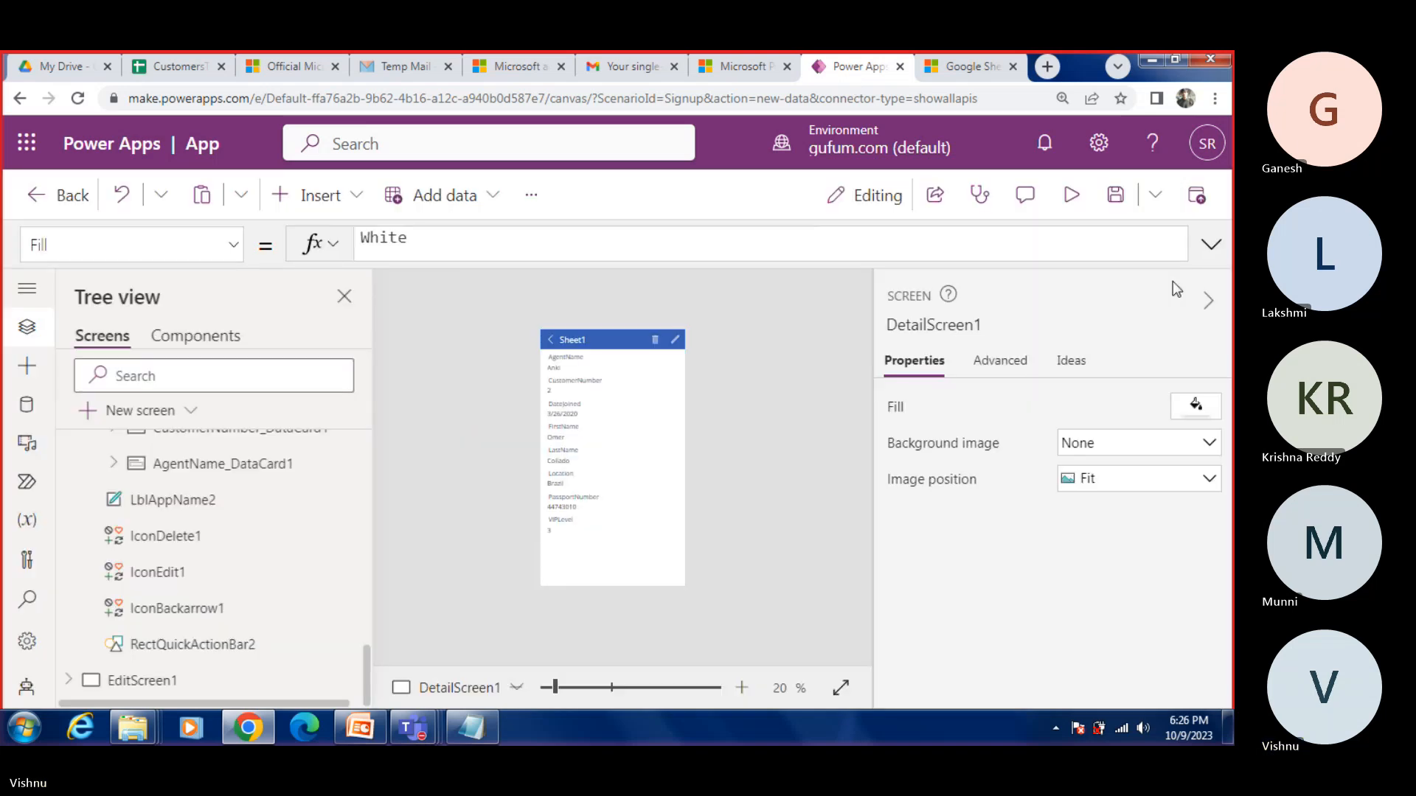
left_click(1117, 199)
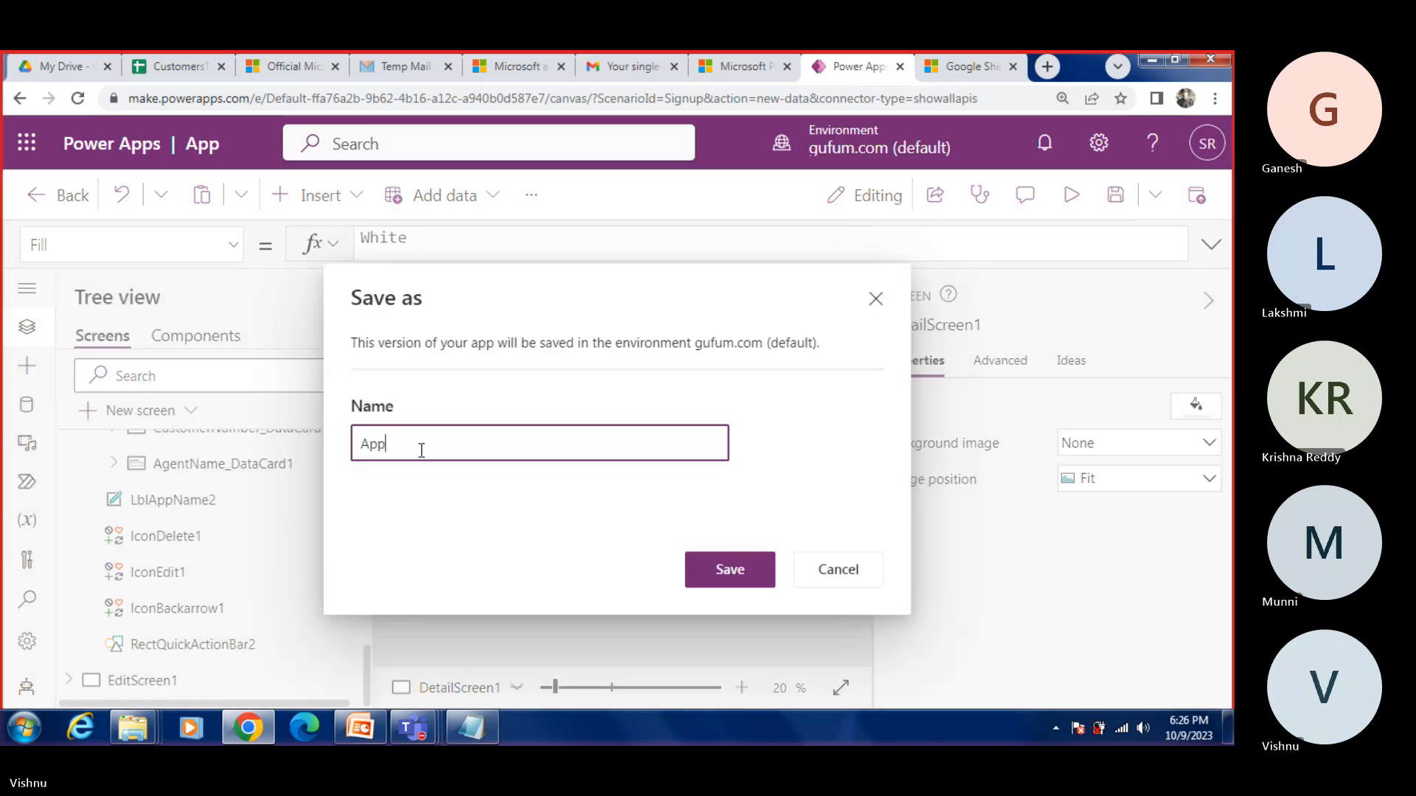
type("Dem")
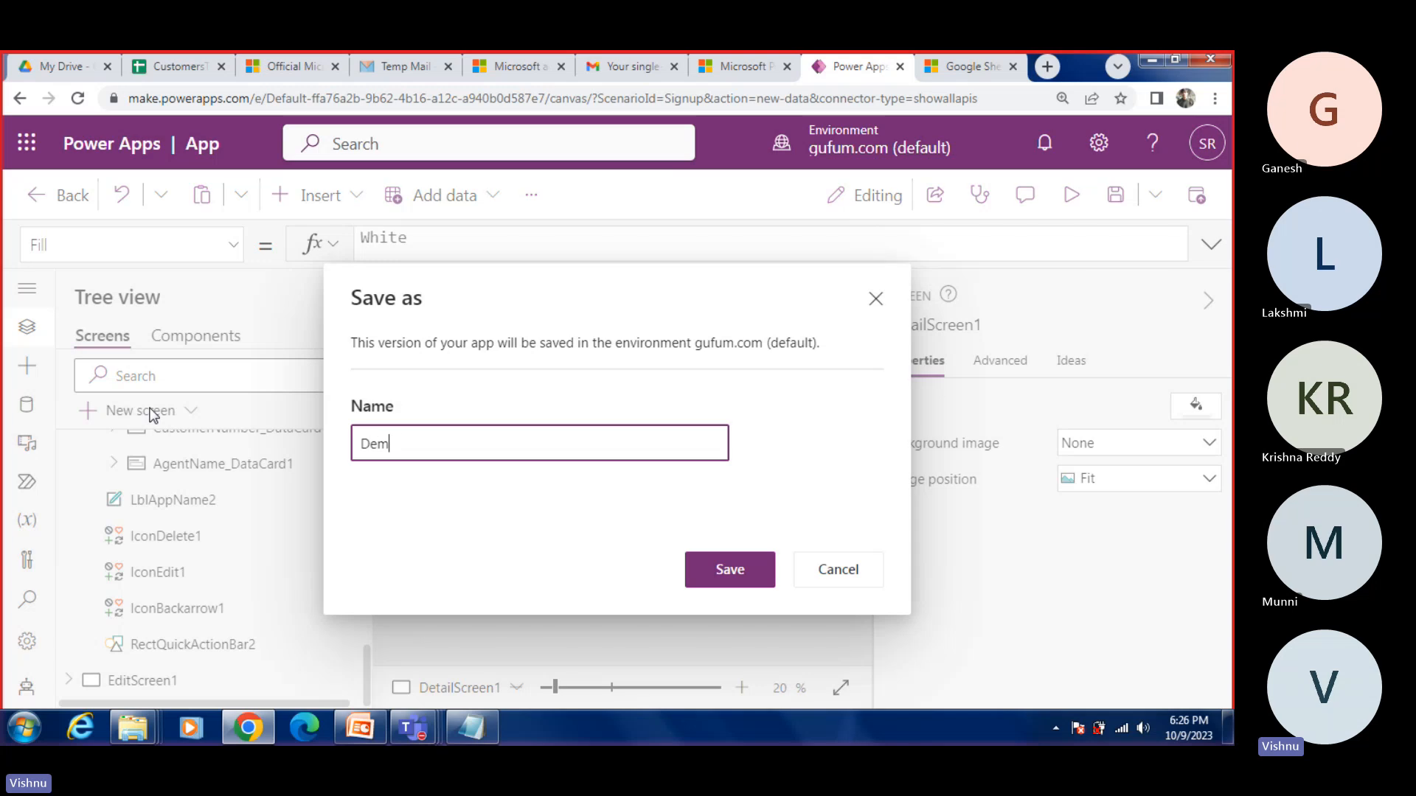
type("oApp")
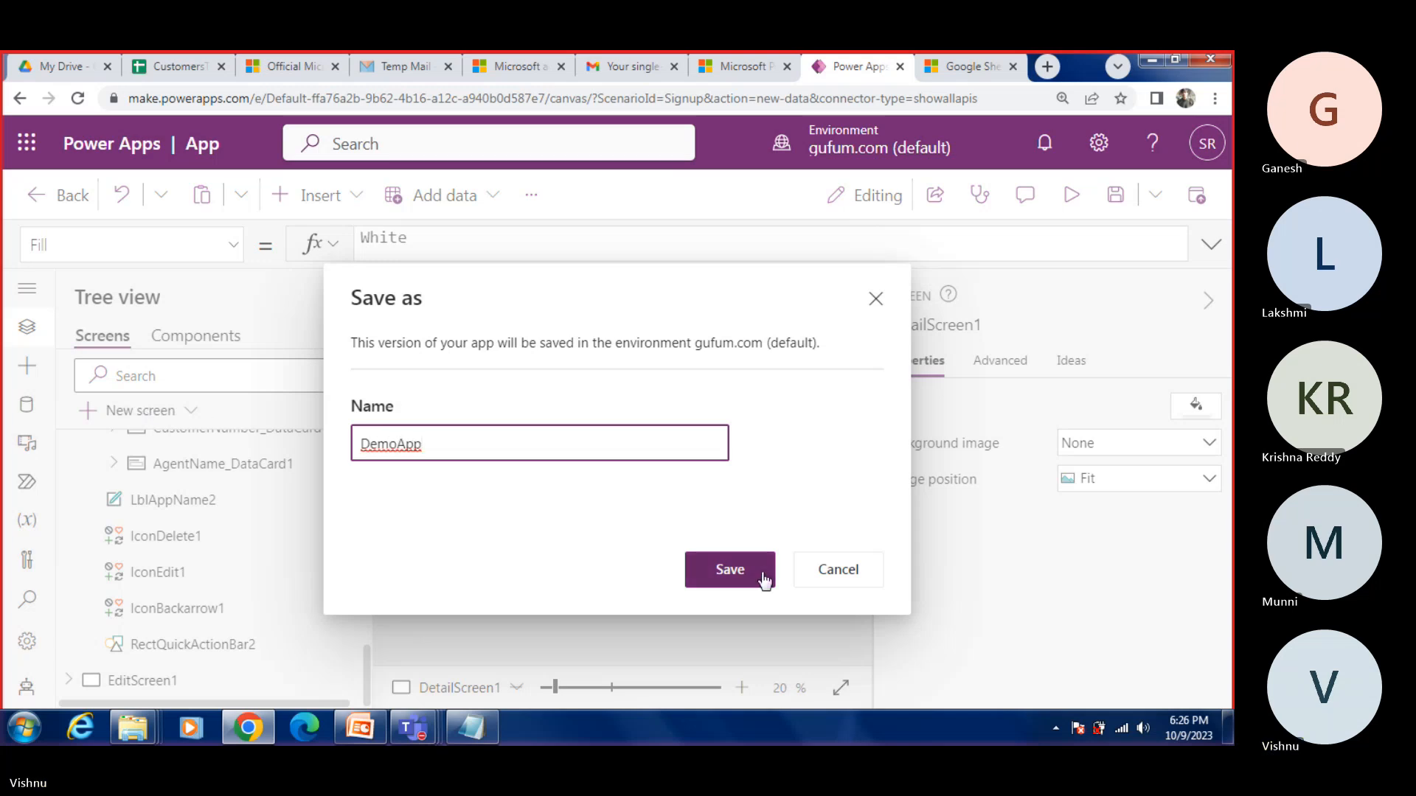
left_click(761, 572)
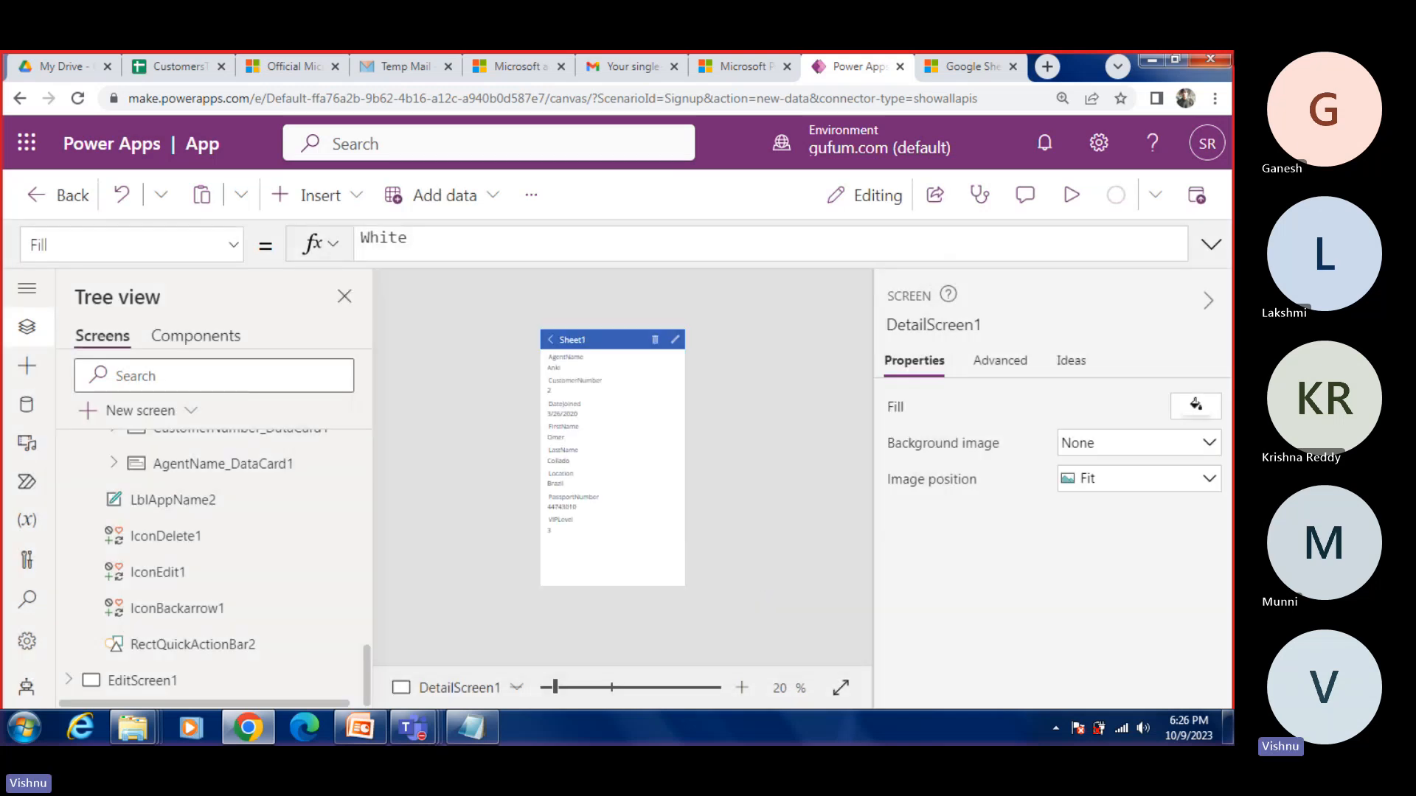
Step: In the CustomersToImport Google Sheet, find the newly entered agent name and select its record's entire row 3
left_click(170, 65)
left_click(411, 382)
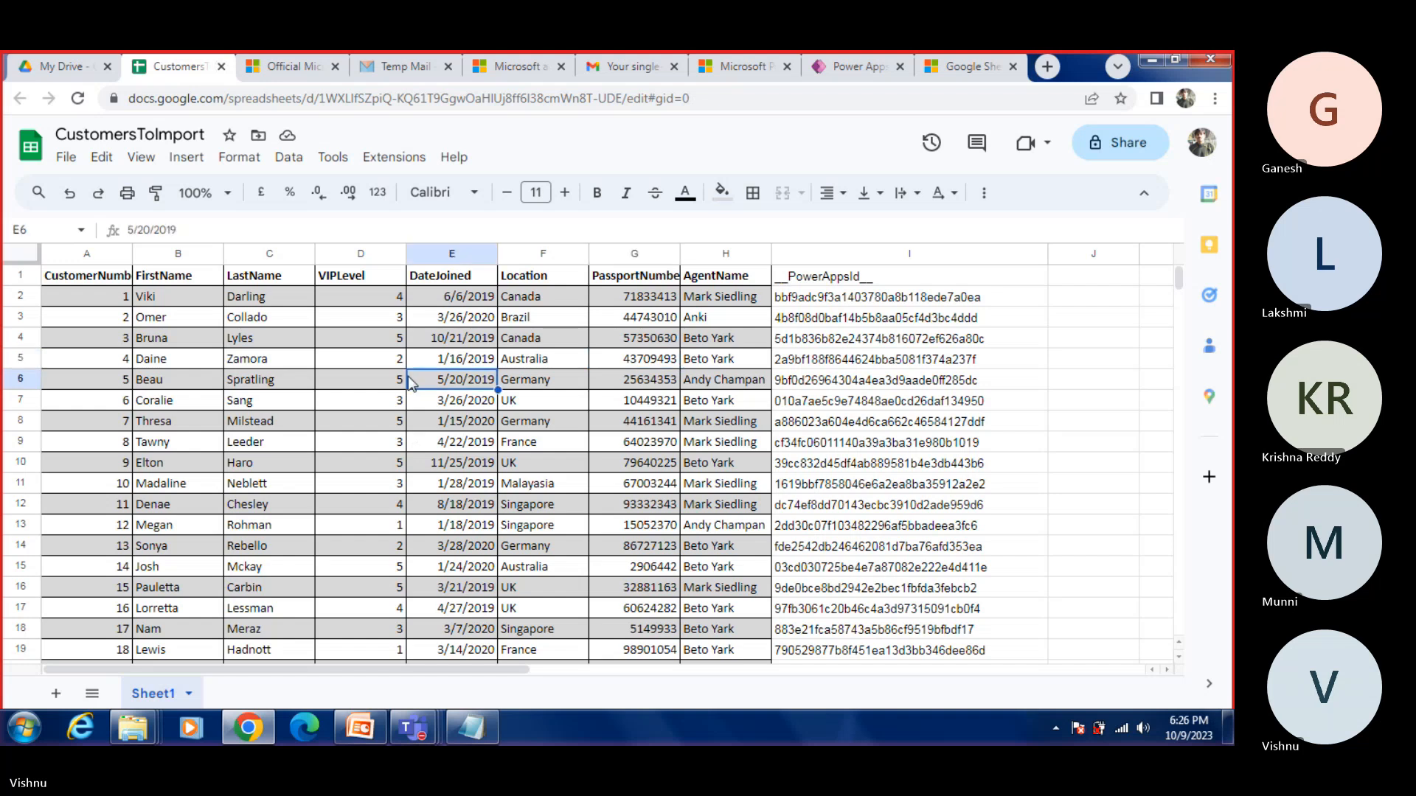
key("ctrl+f")
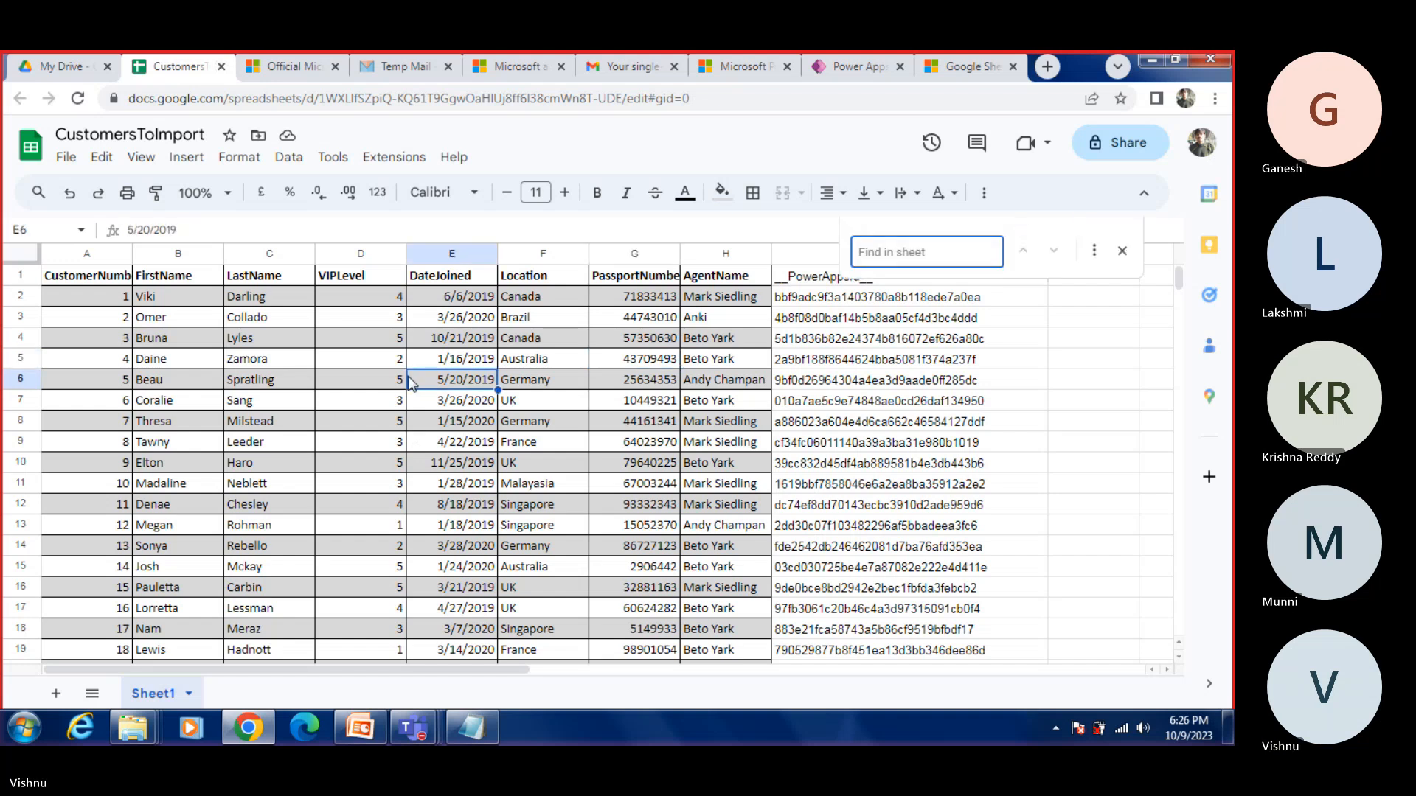
type("ANKI")
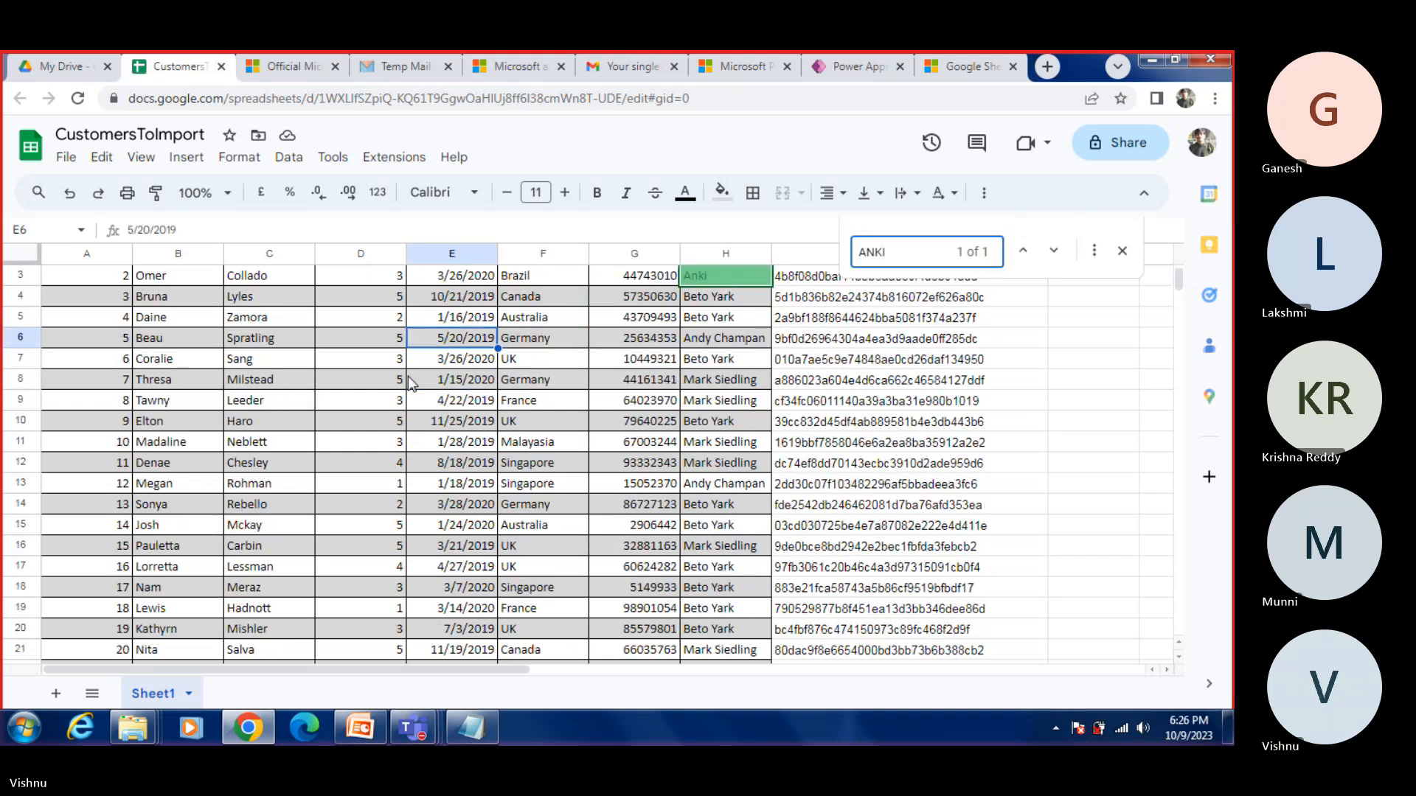
scroll(457, 361, "up", 1)
left_click(700, 322)
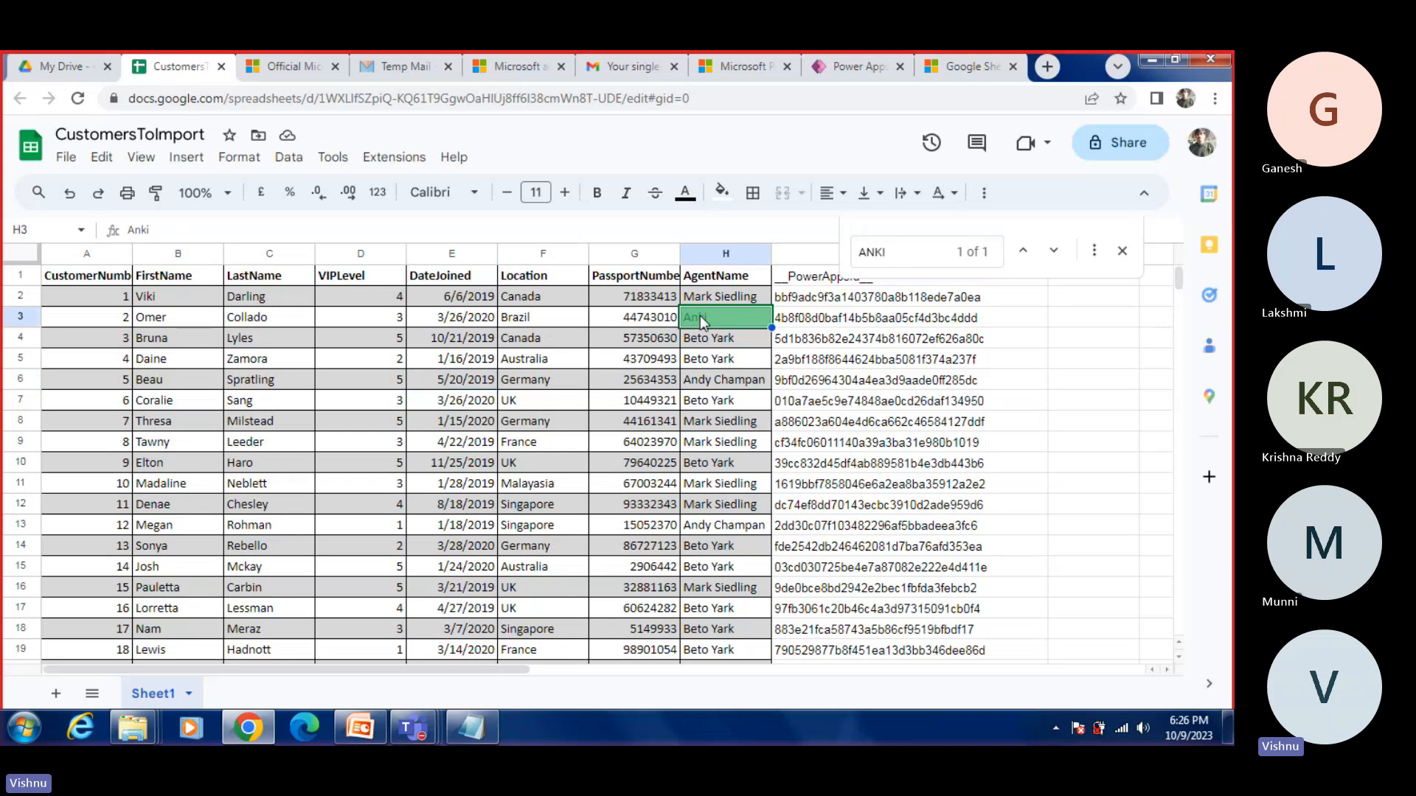
double_click(702, 321)
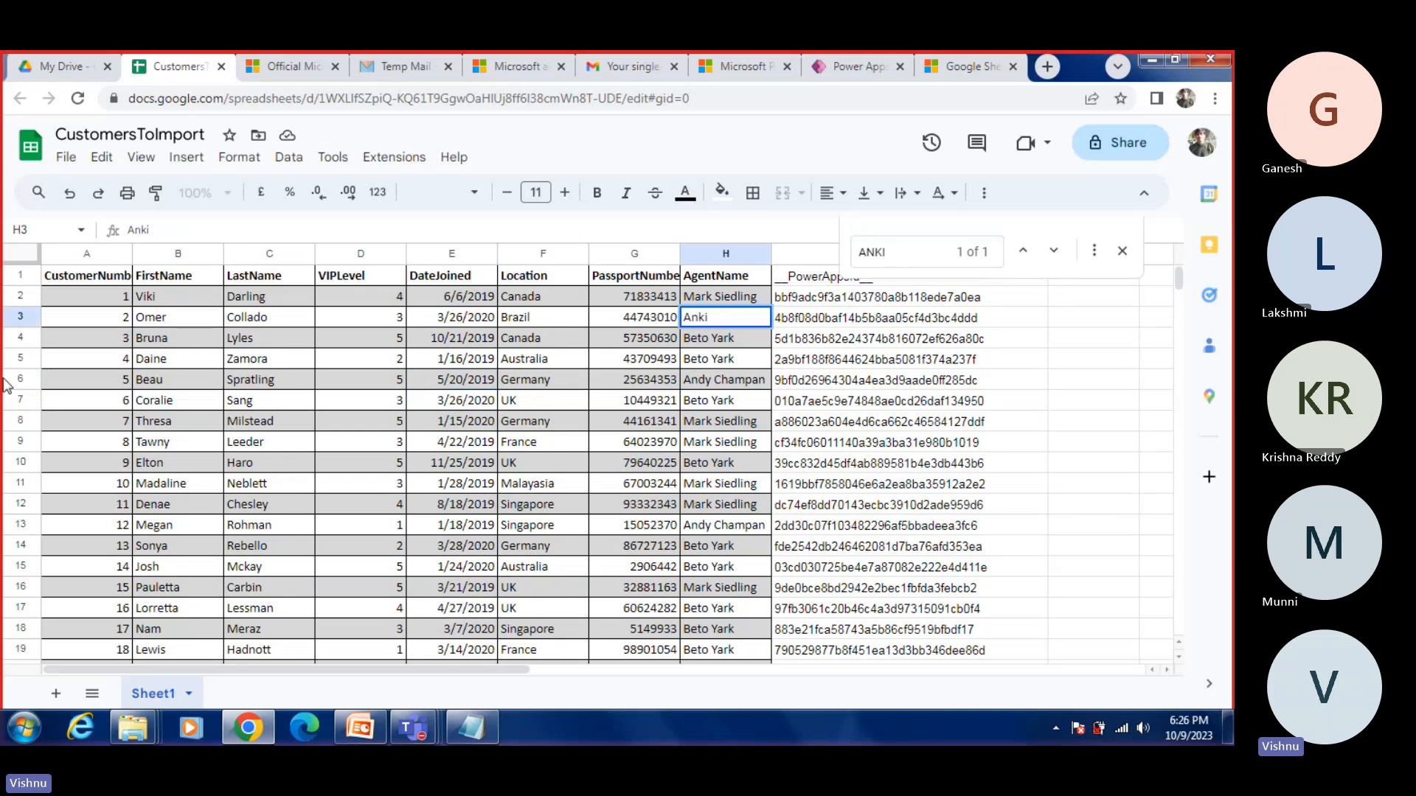
left_click(22, 317)
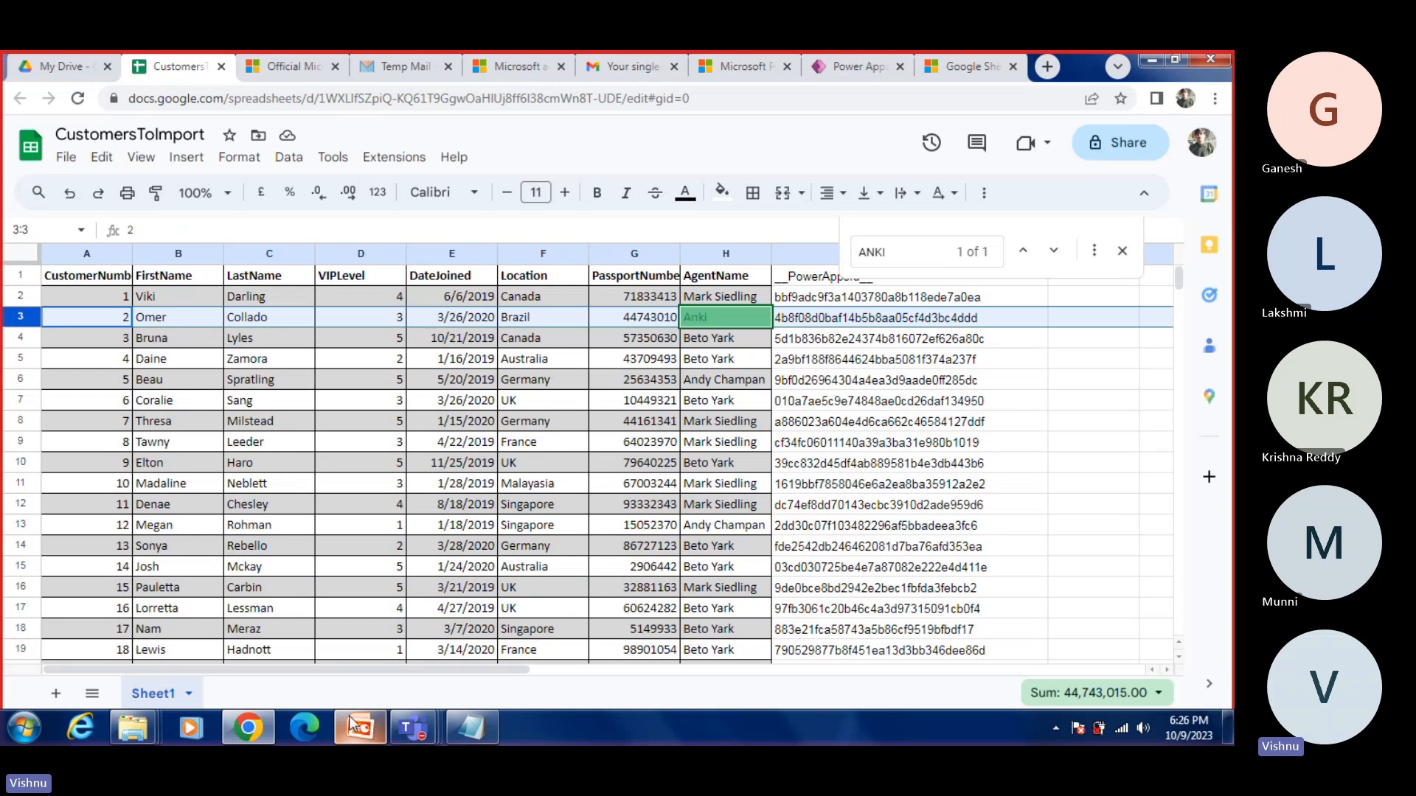
left_click(263, 730)
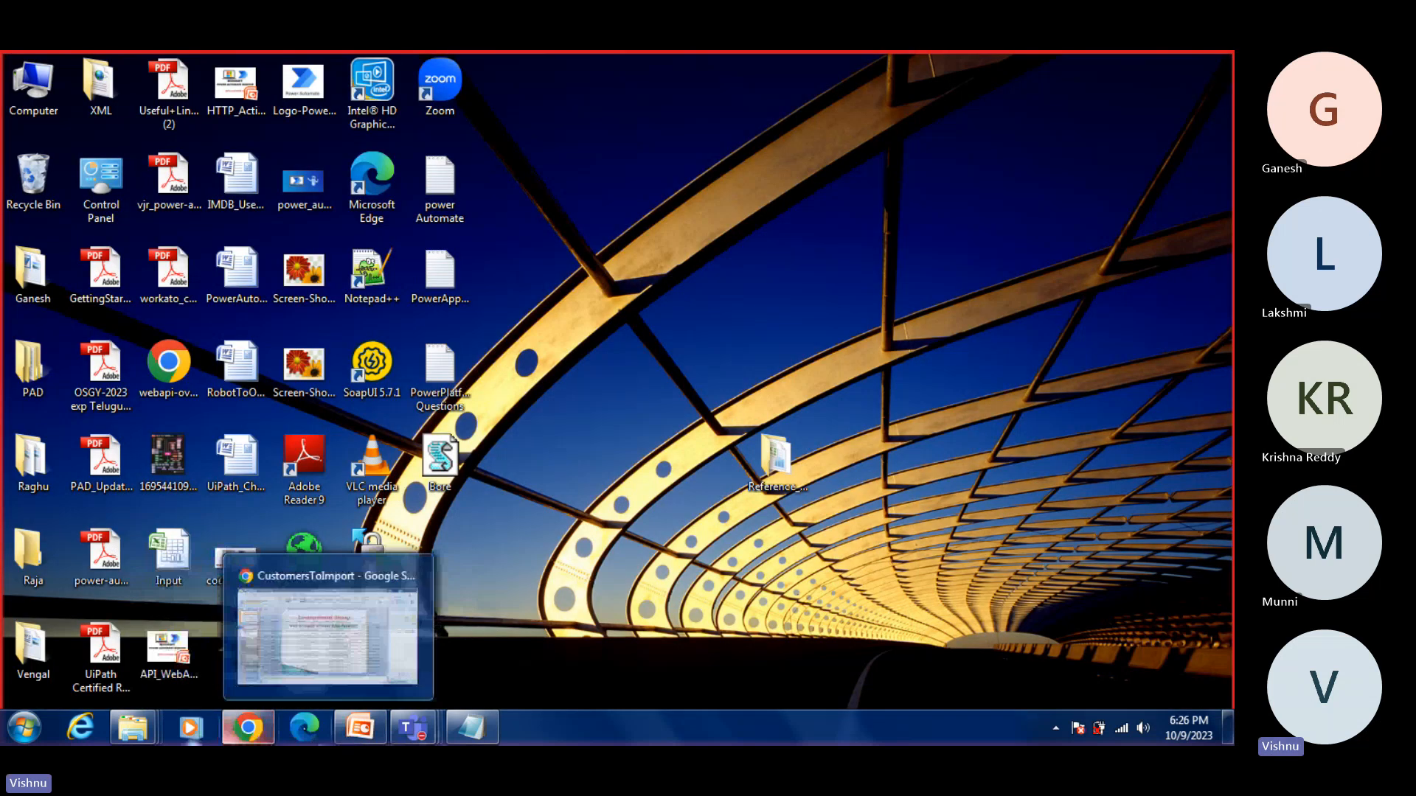
left_click(252, 738)
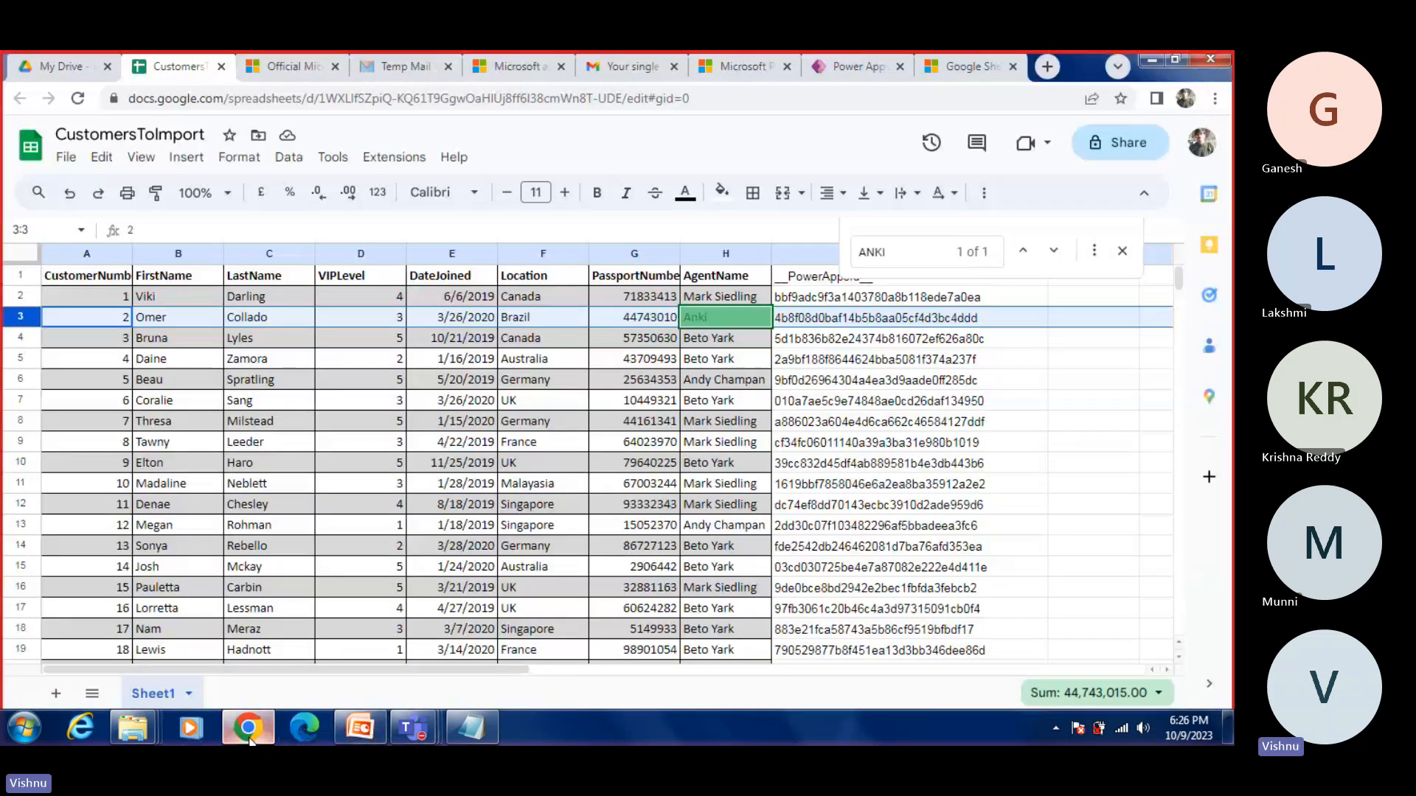
Step: Back in Power Apps Studio, preview DemoApp, delete the edited record and place the cursor in the browse screen's search box
left_click(870, 68)
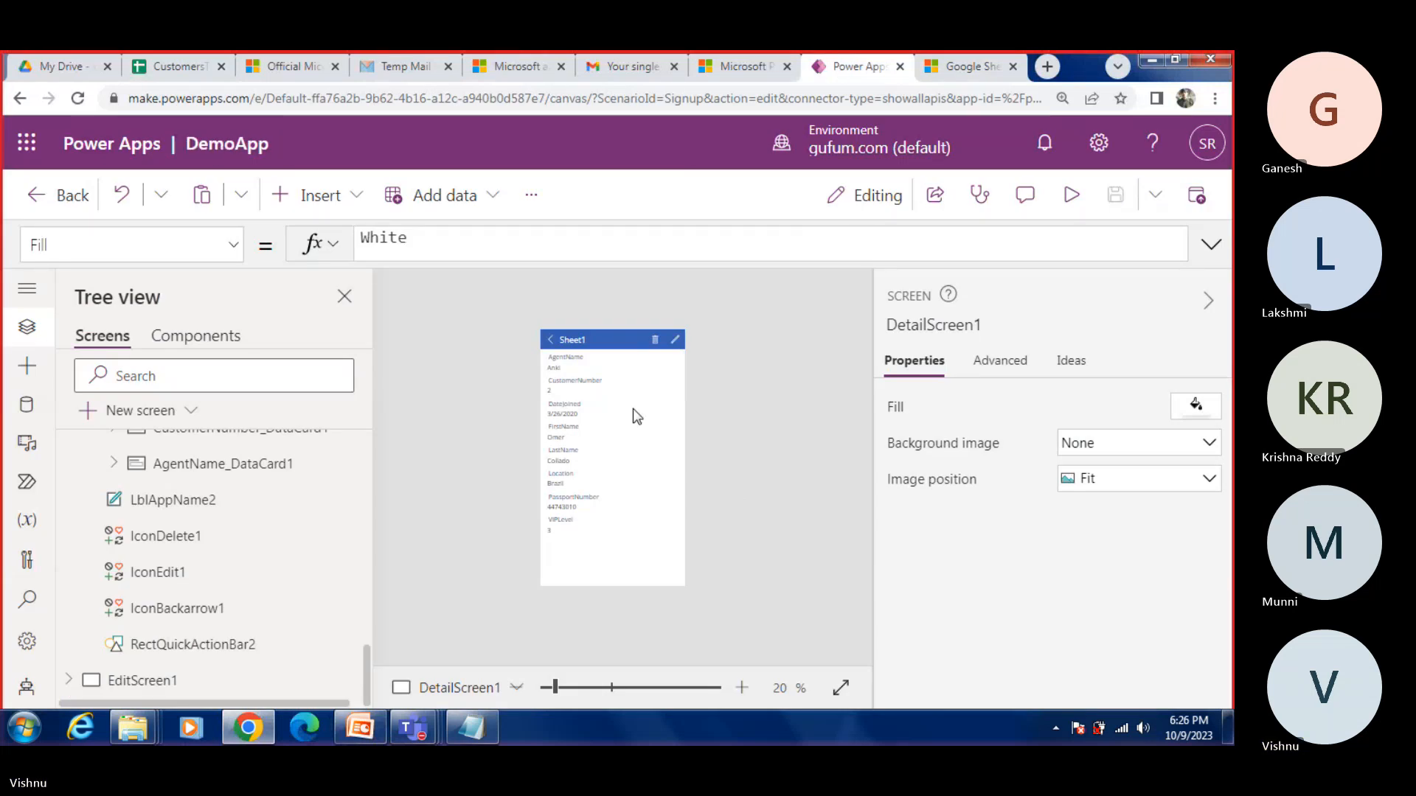
left_click(675, 341)
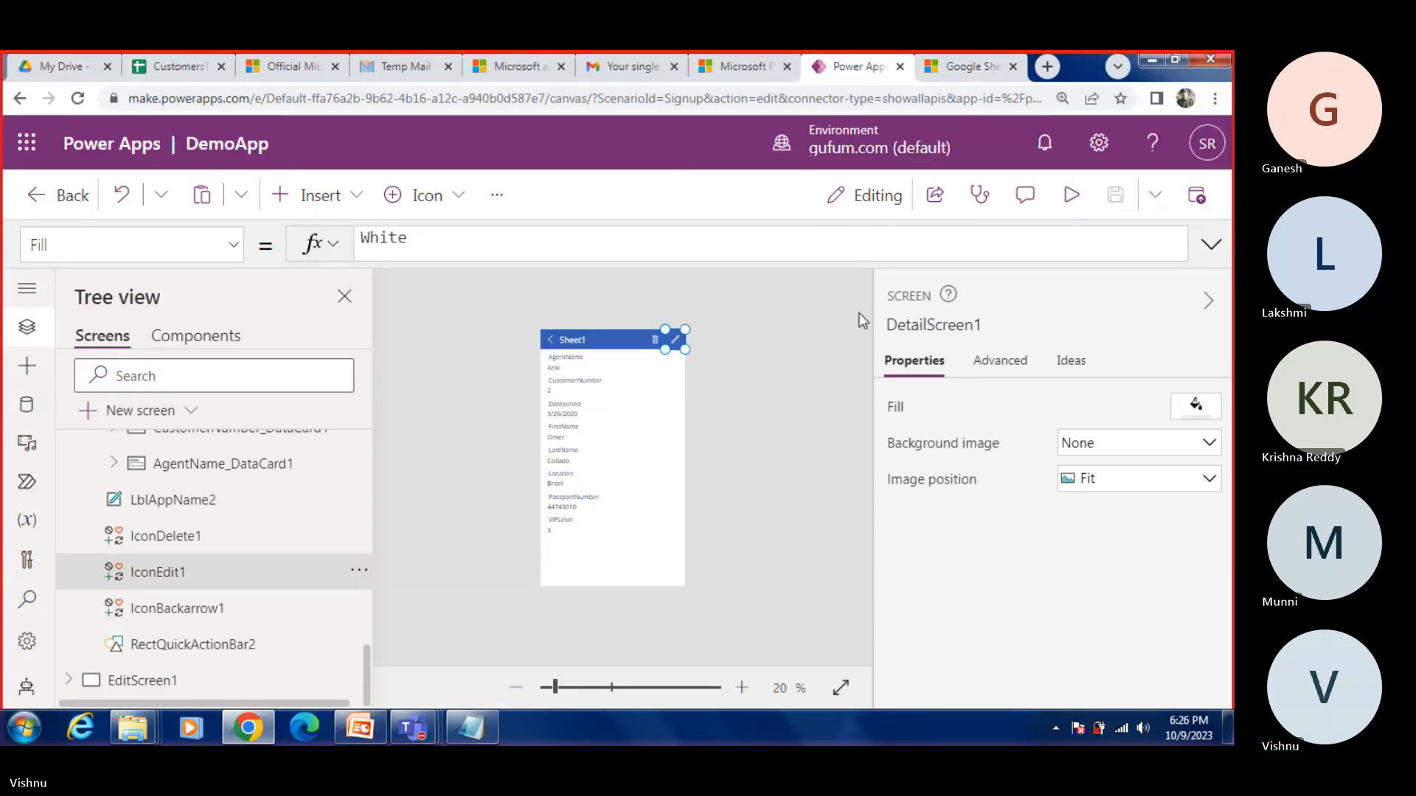
left_click(1070, 214)
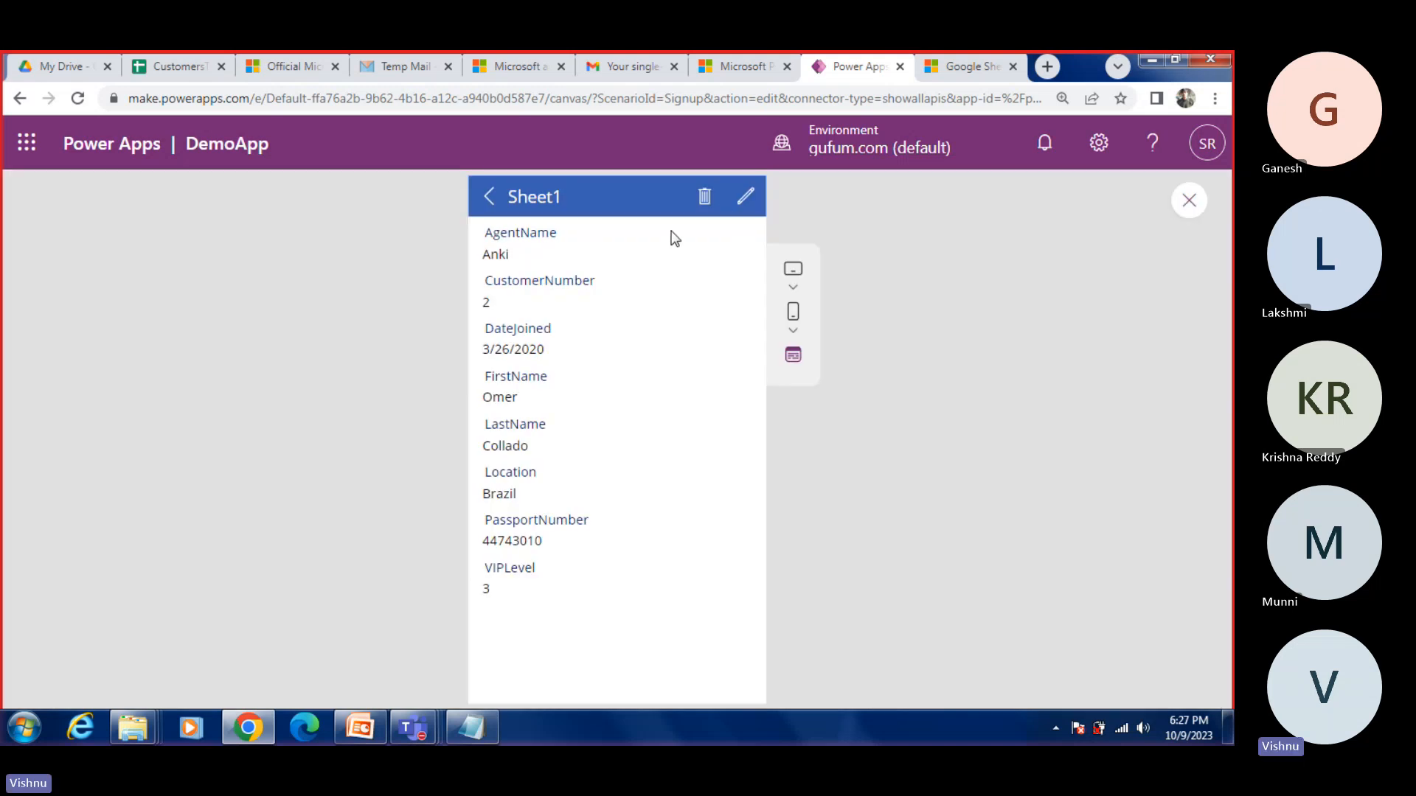
left_click(702, 197)
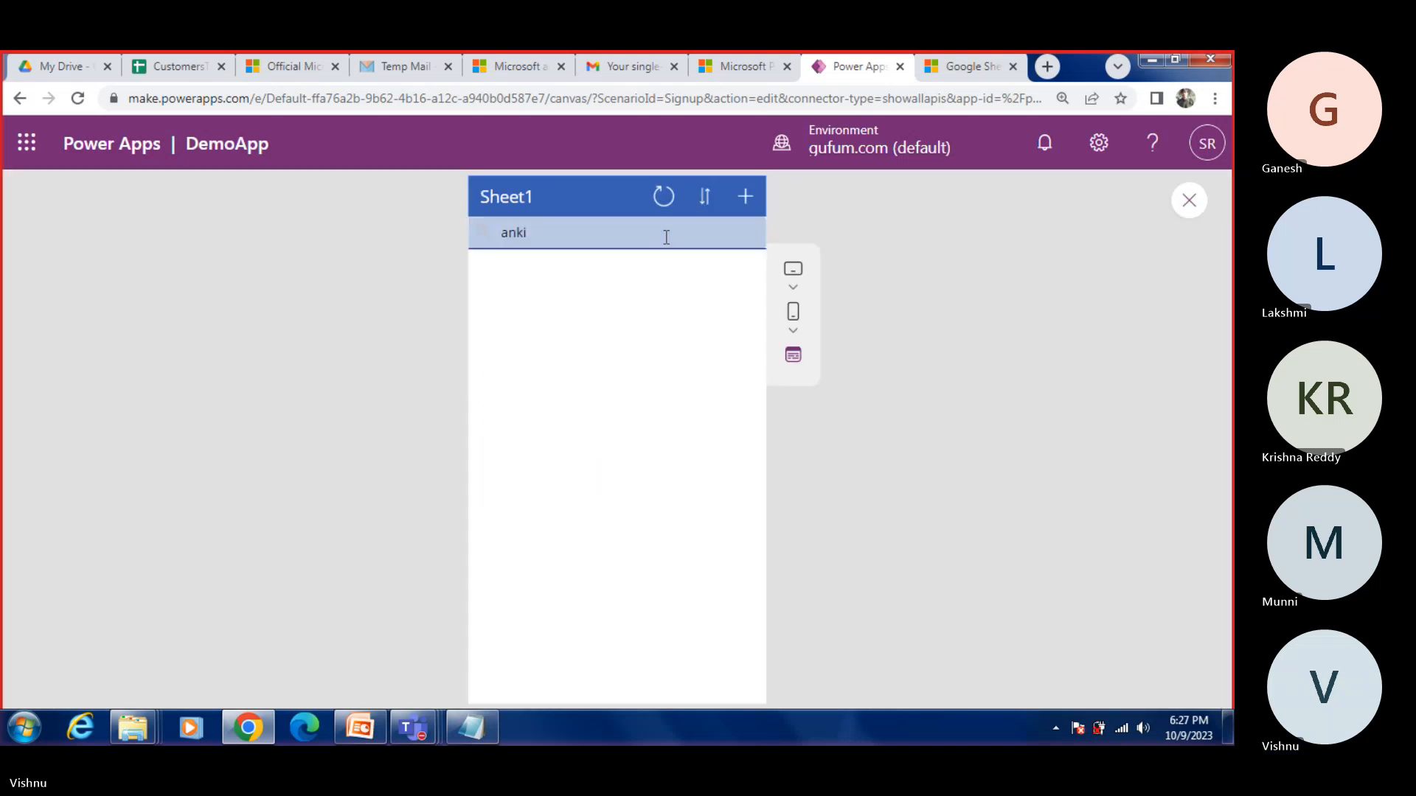
left_click(524, 234)
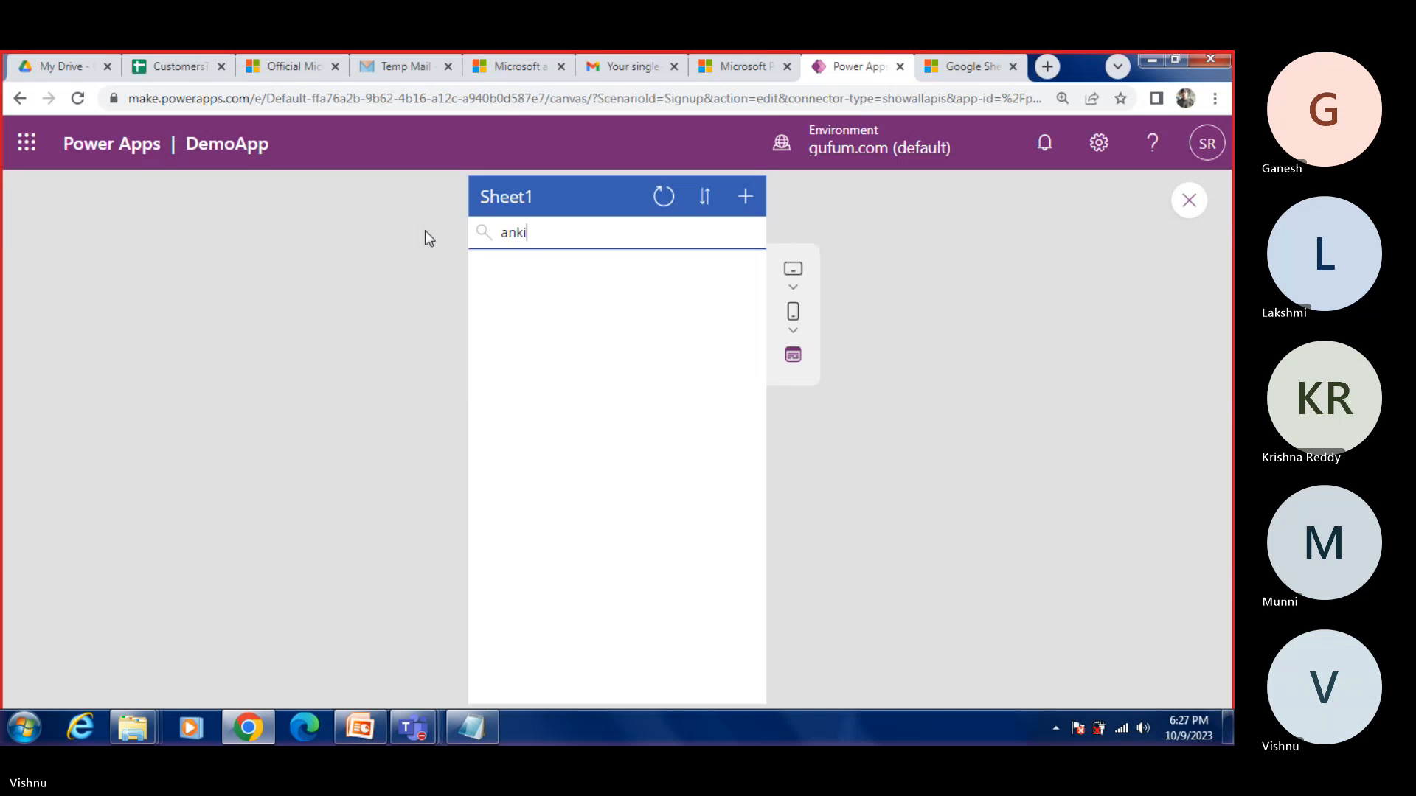
Step: Clear the browse screen's search text, refresh the record list and exit the preview
key("BackSpace")
key("BackSpace")
key("BackSpace")
key("BackSpace")
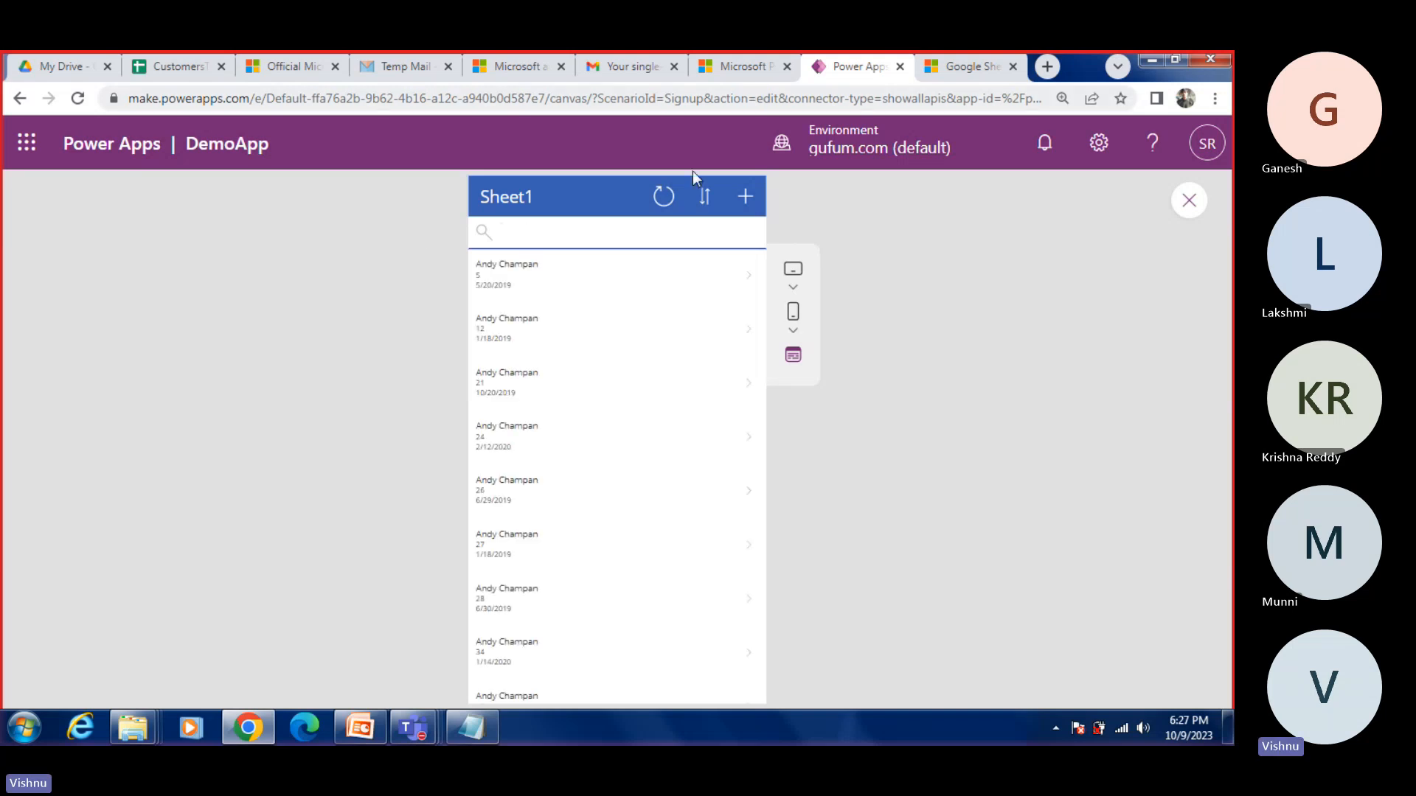
left_click(660, 201)
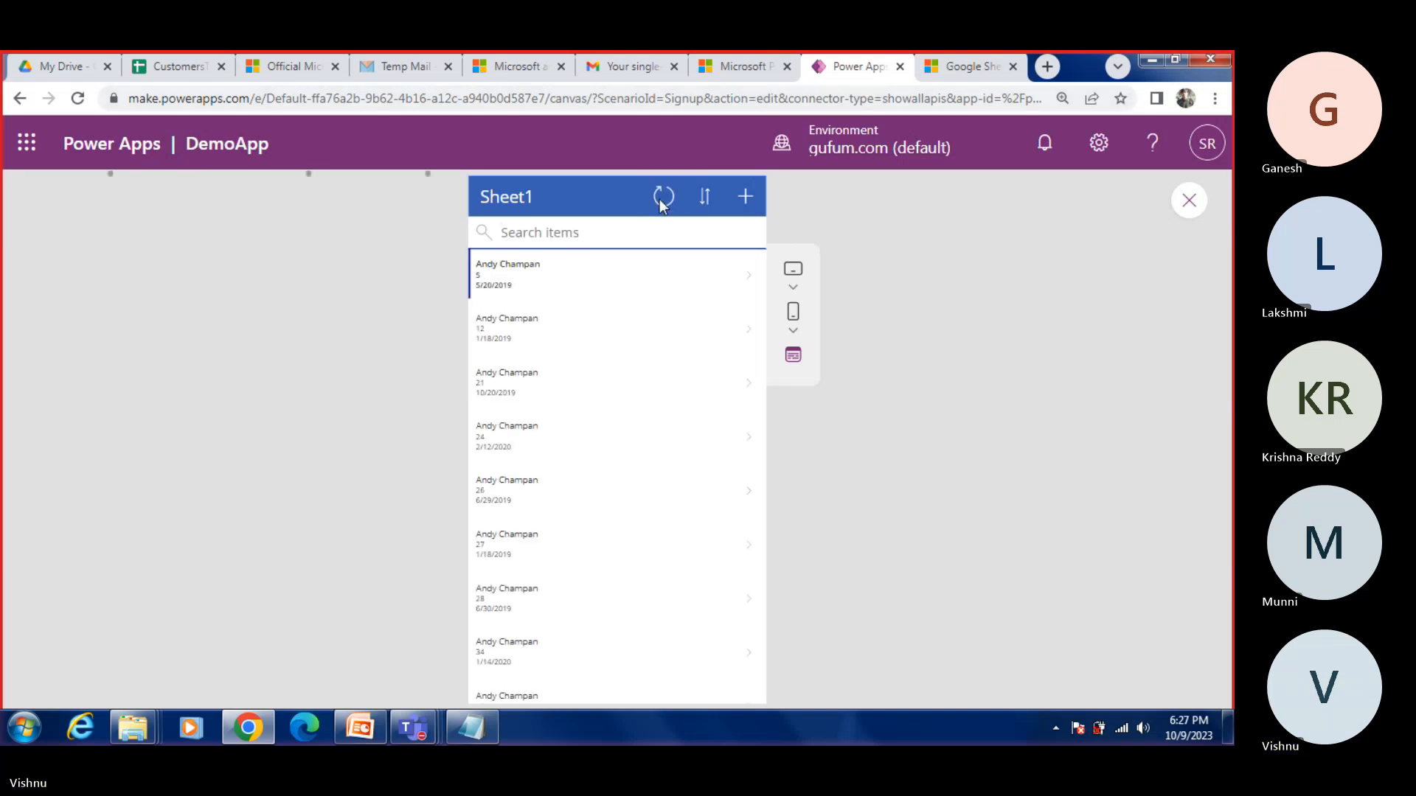
left_click(1189, 201)
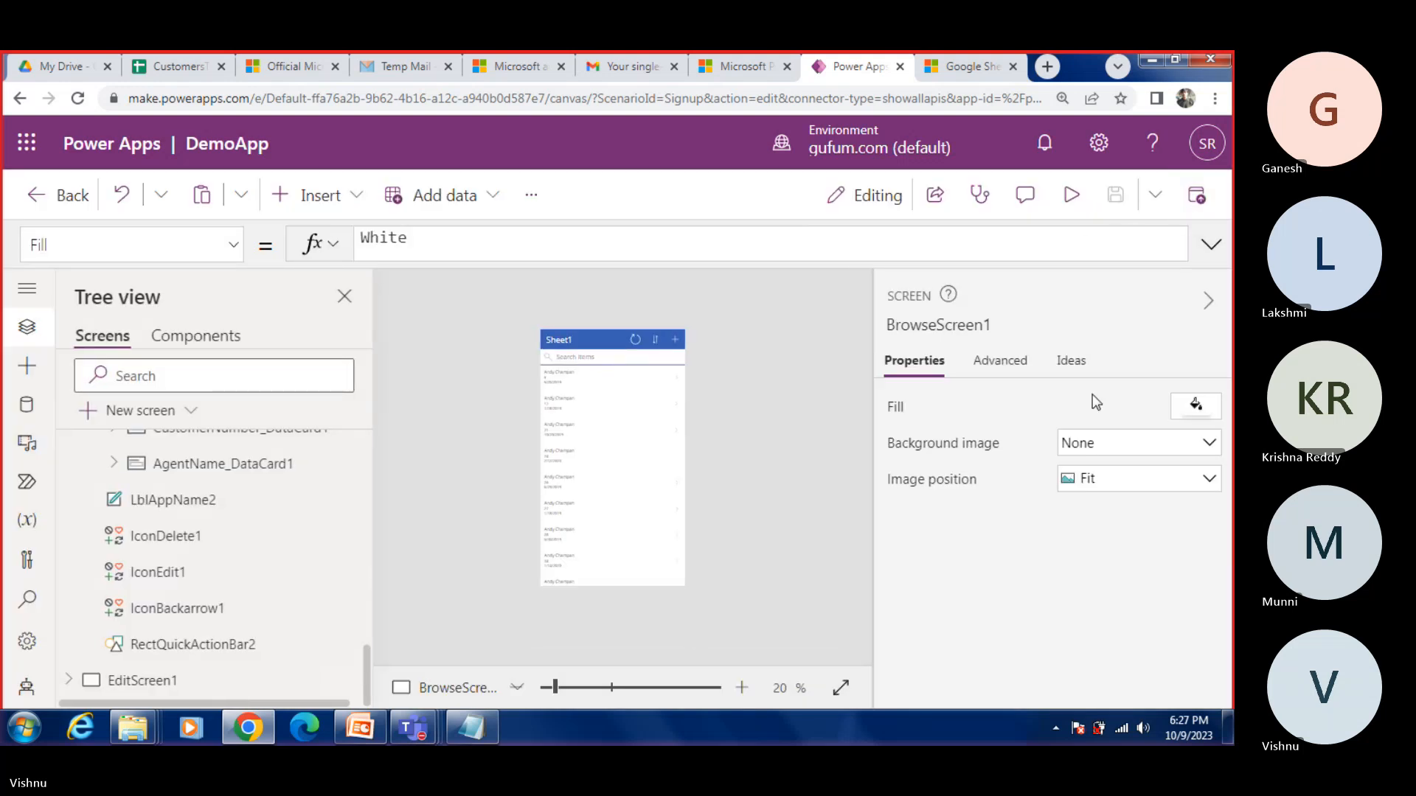
Step: In the CustomersToImport Google Sheet, search for the deleted record's agent name and check the AgentName column
left_click(177, 68)
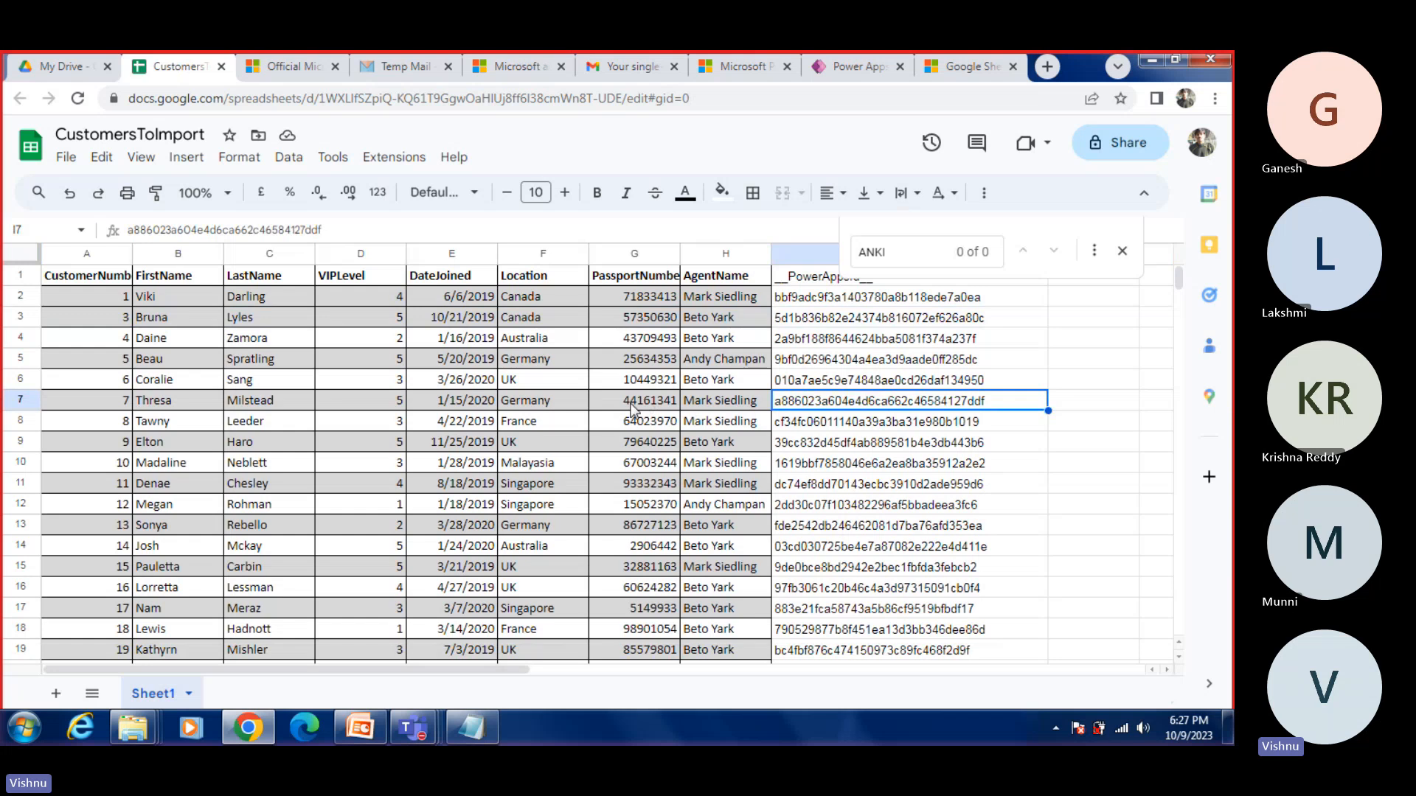
key("ctrl+f")
type("ANKI")
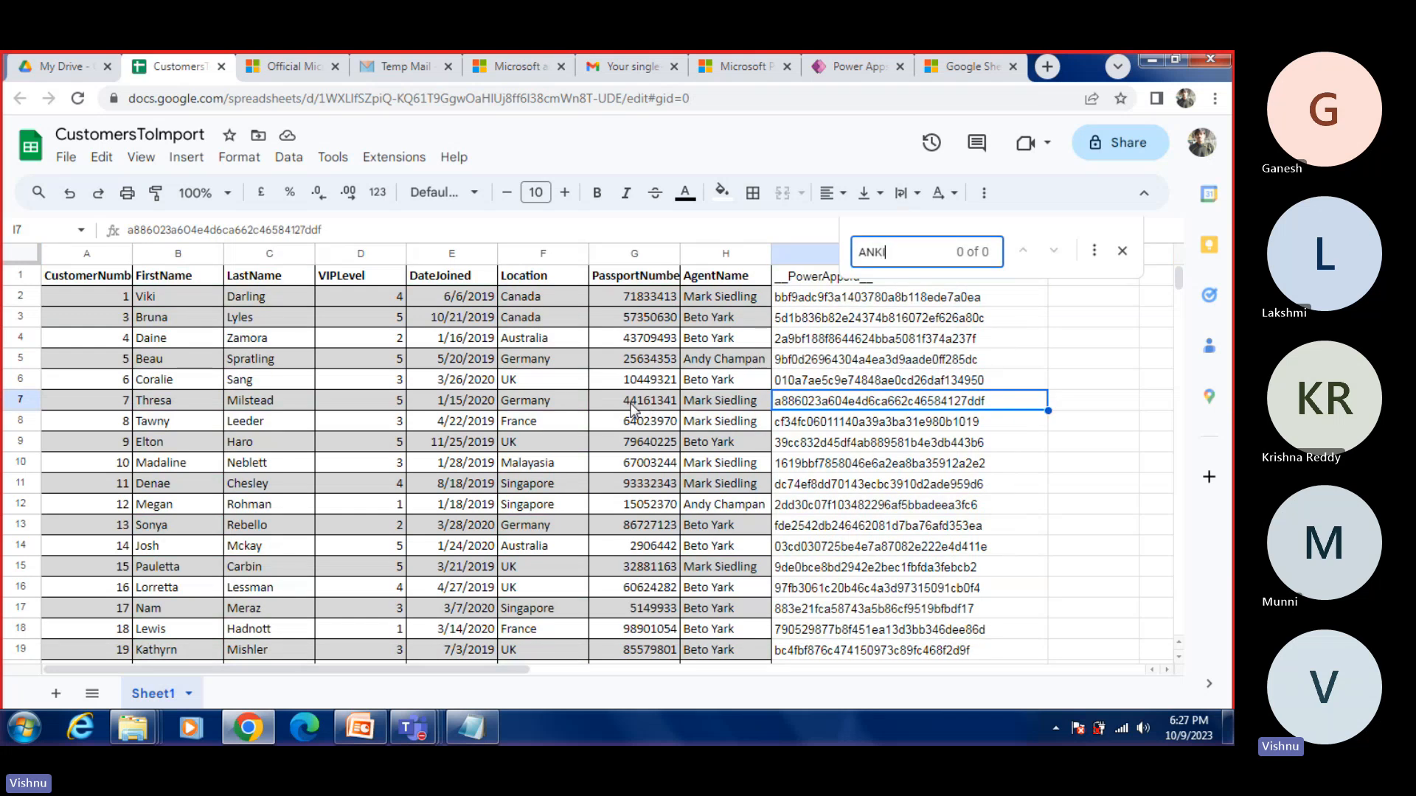
left_click(759, 462)
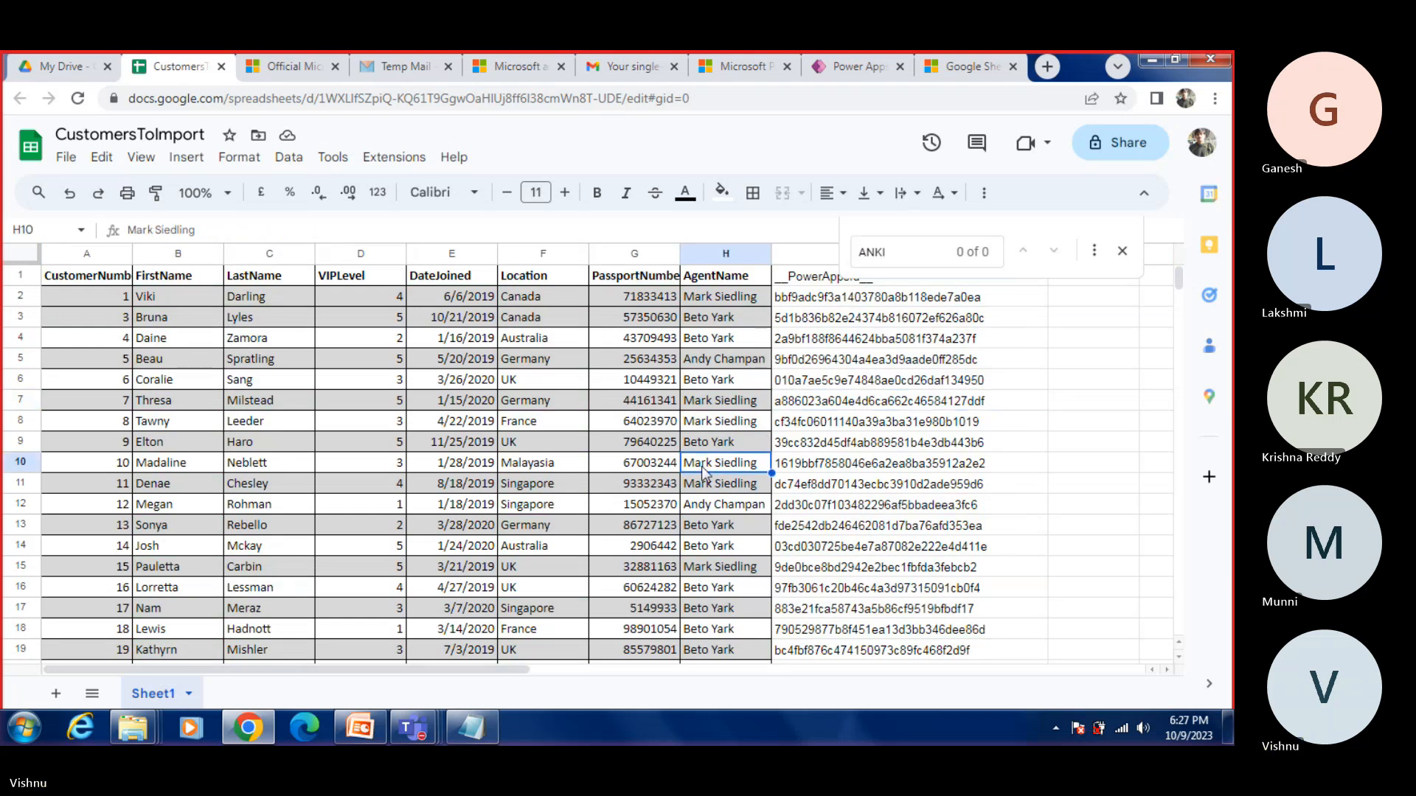
Step: Close the CustomersToImport Google Sheet and switch to the My Drive file list in Google Drive
left_click(288, 67)
scroll(607, 500, "up", 9)
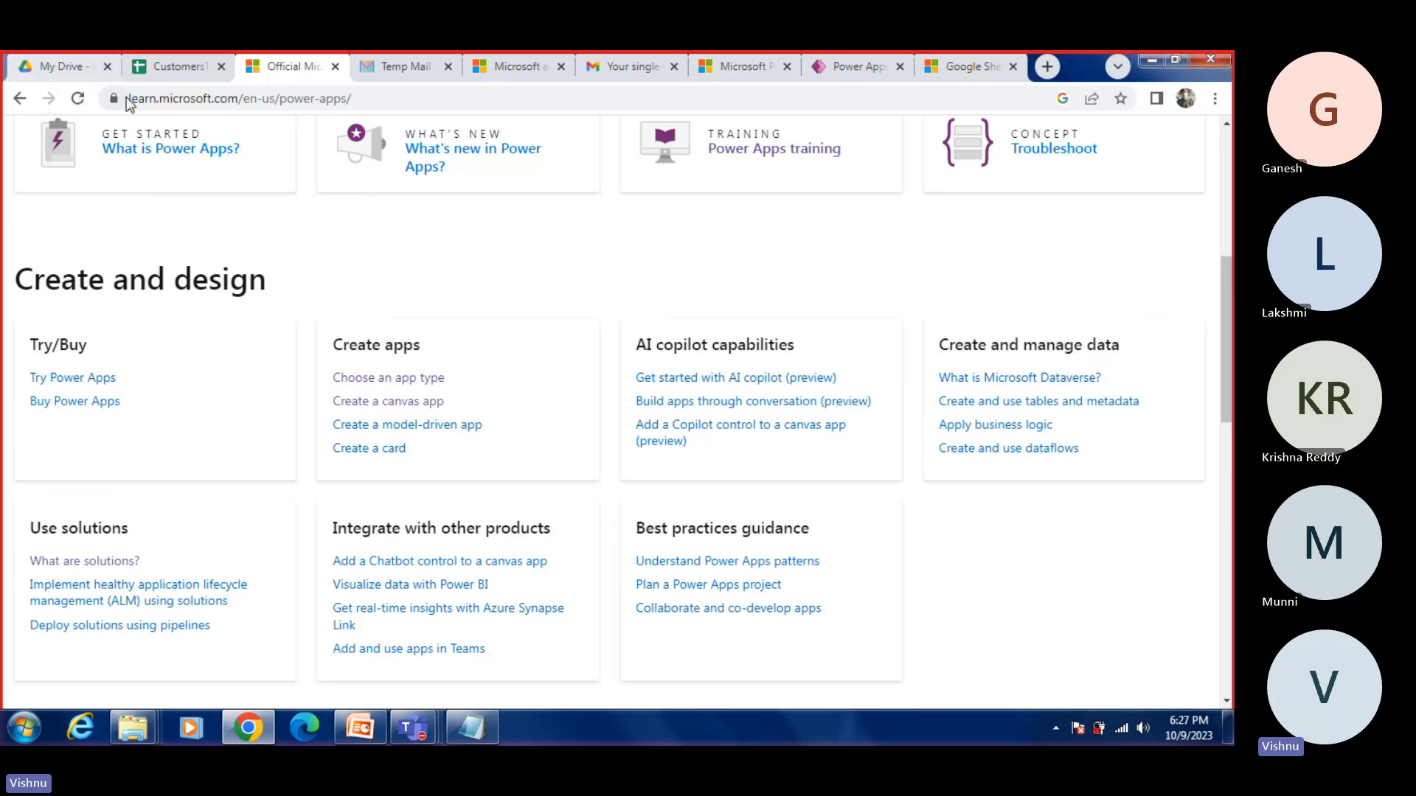
left_click(221, 67)
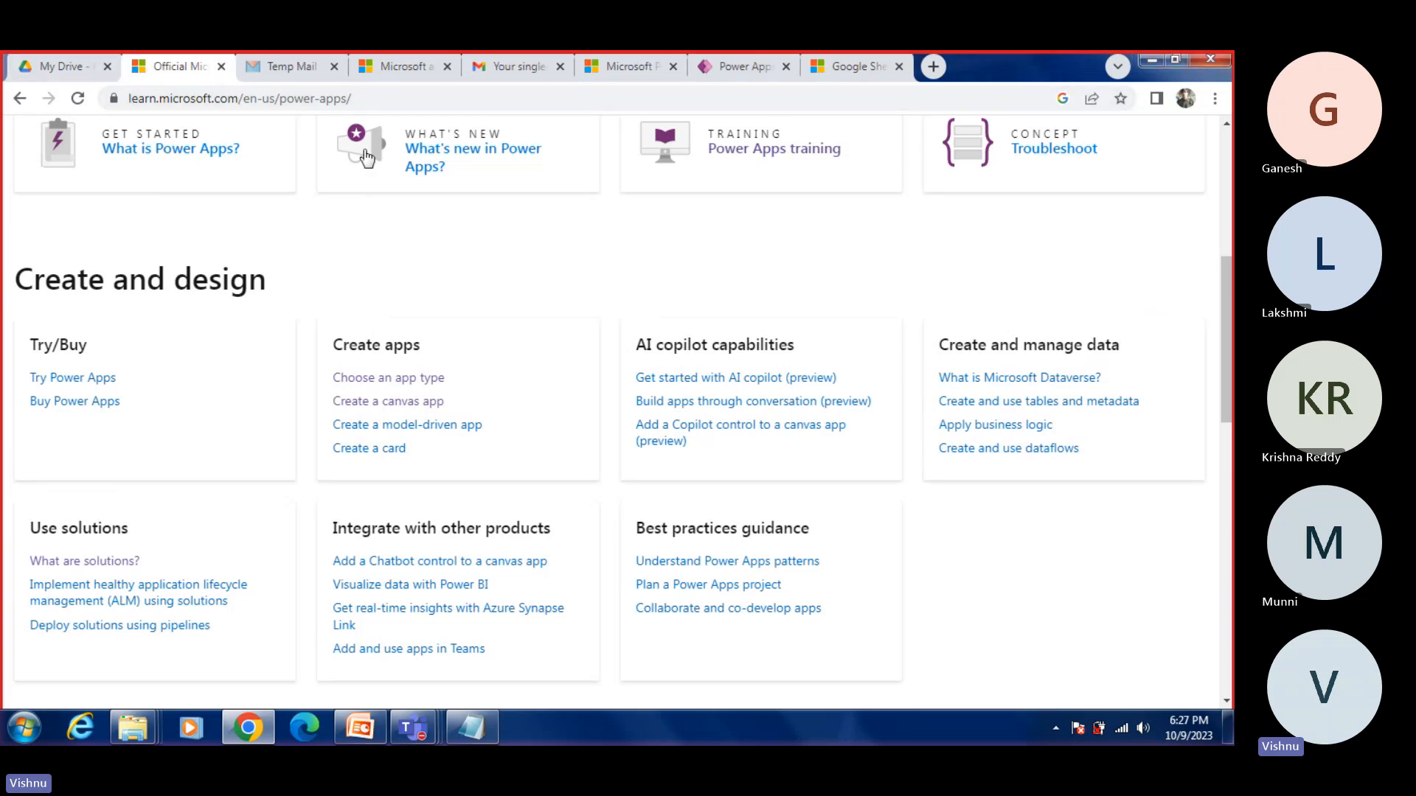
left_click(767, 68)
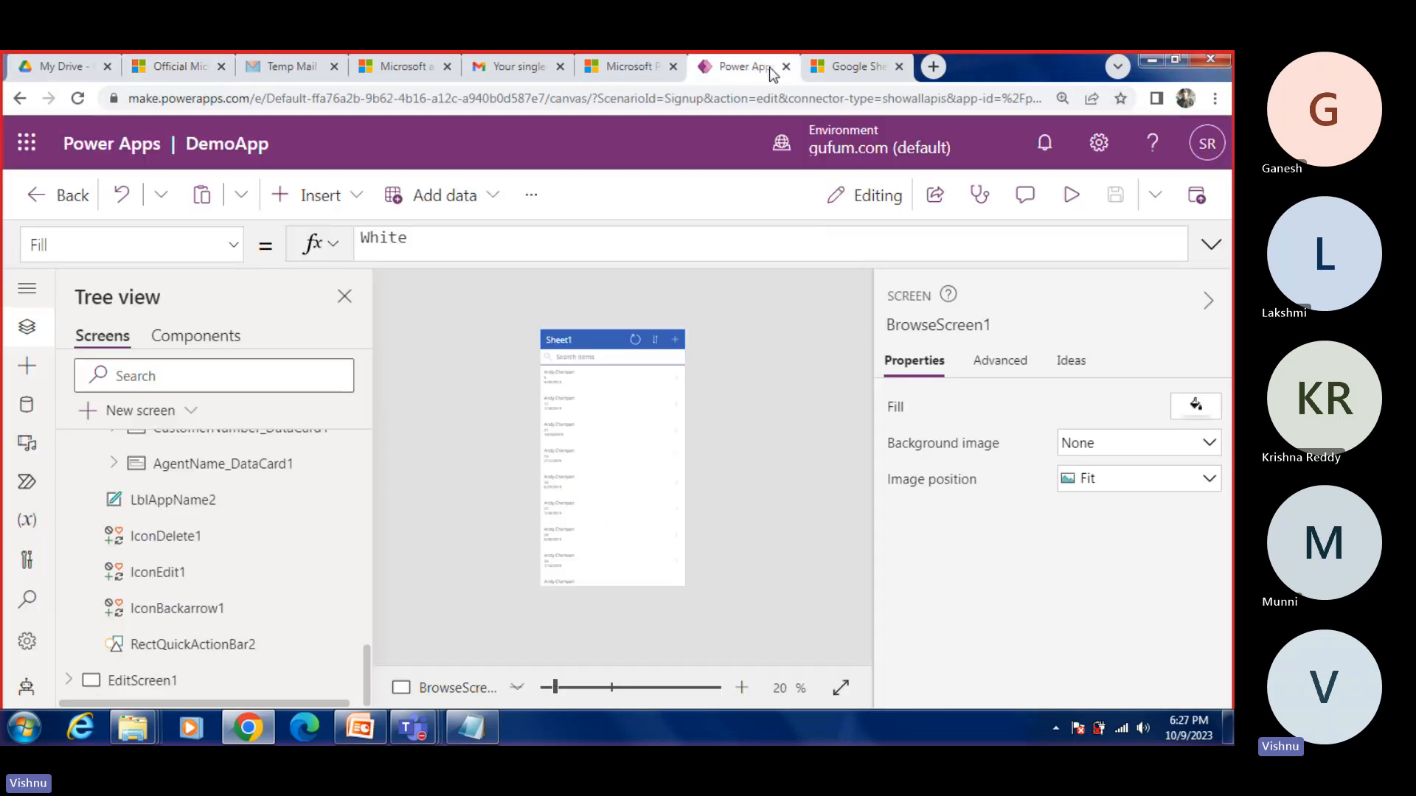
left_click(73, 69)
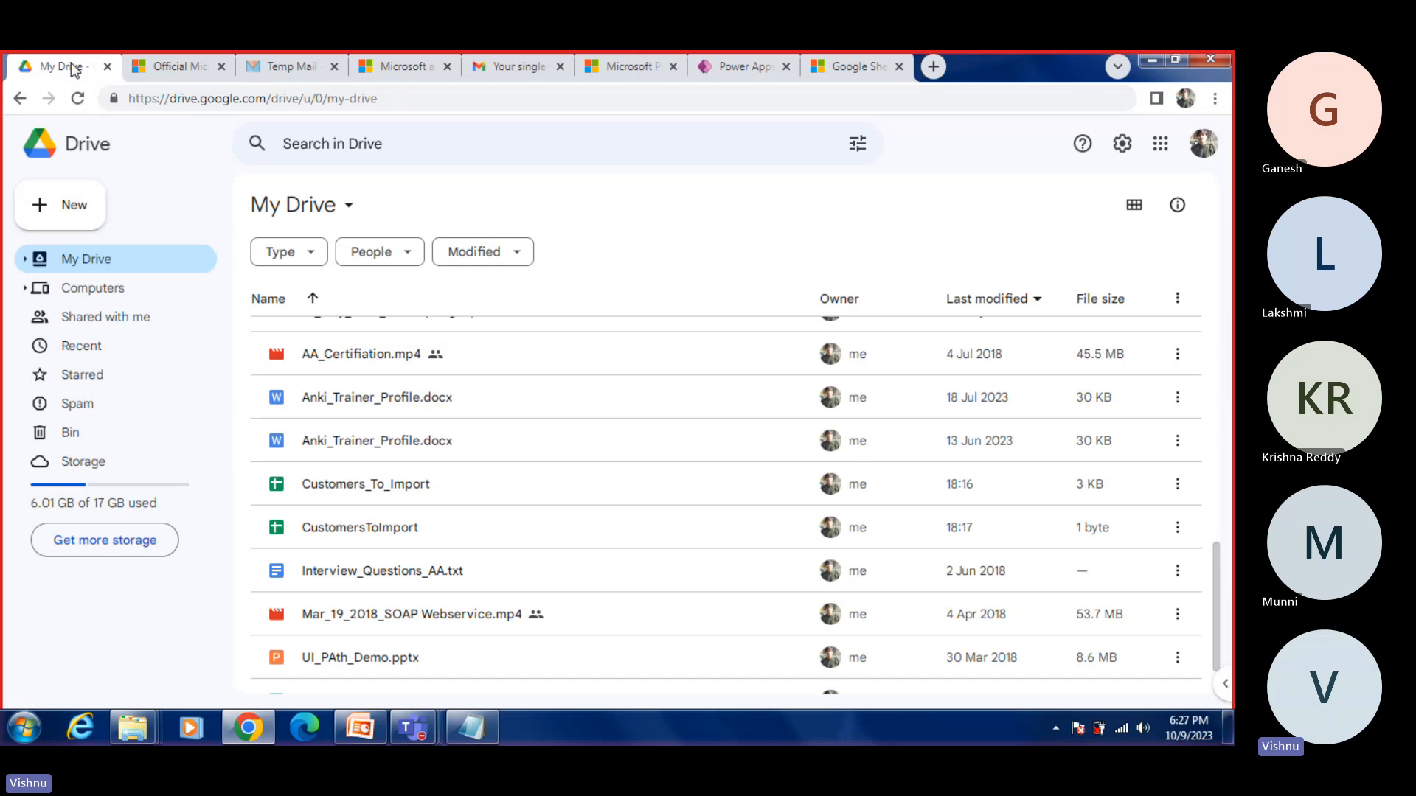
Step: From the Google Sheets connector page on Microsoft Learn, search all documentation for ONE DRIVE and return to the connector page
left_click(833, 68)
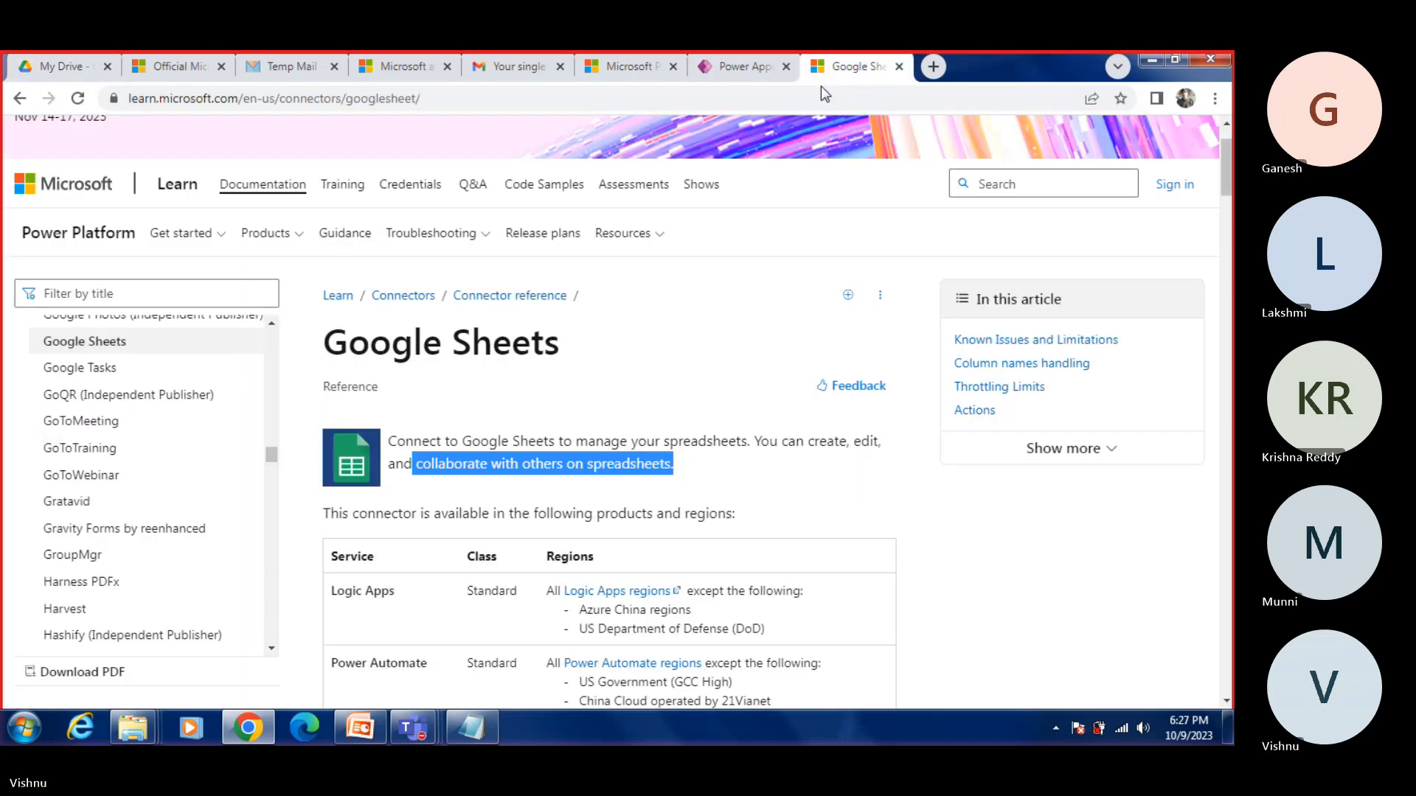
left_click(148, 295)
type("ONE ")
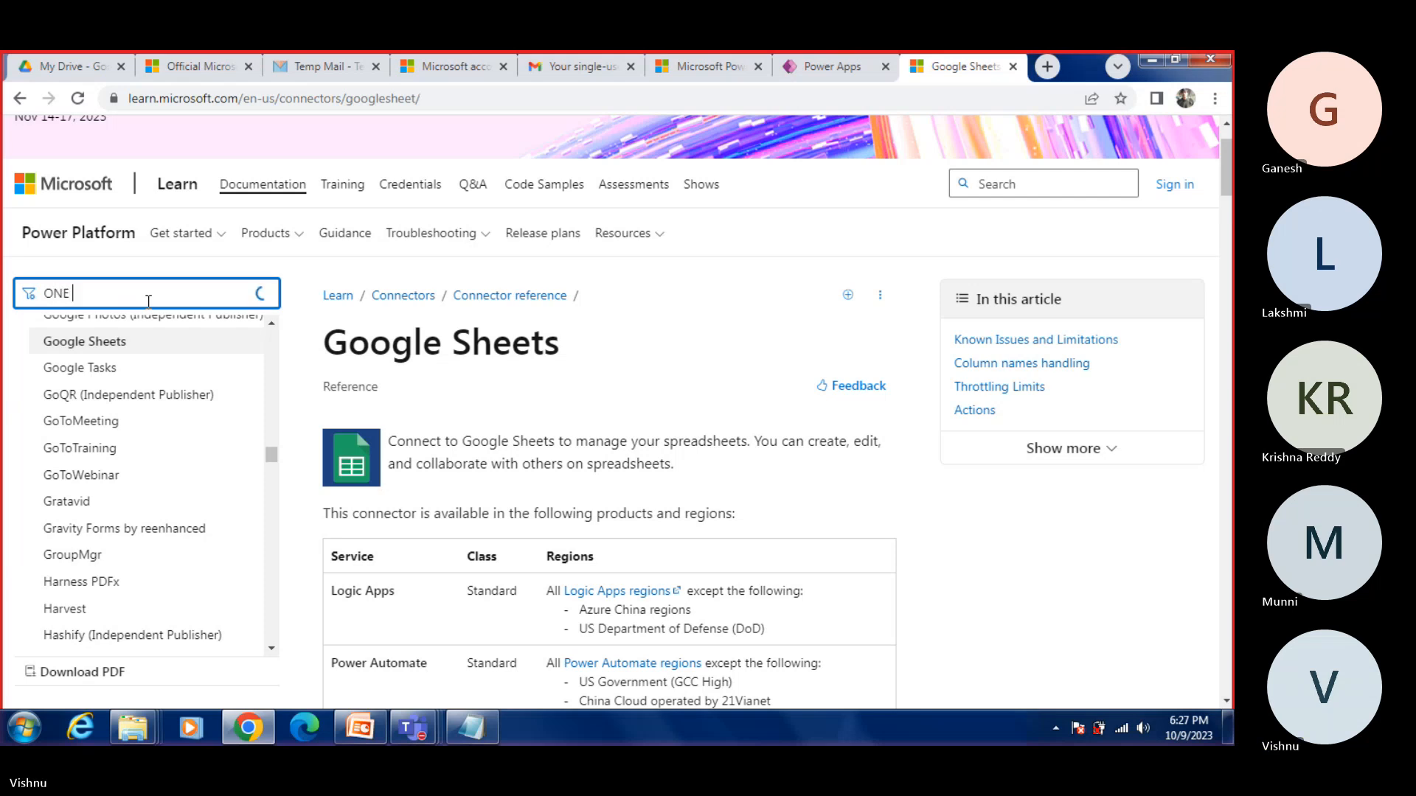
type("DRIVE")
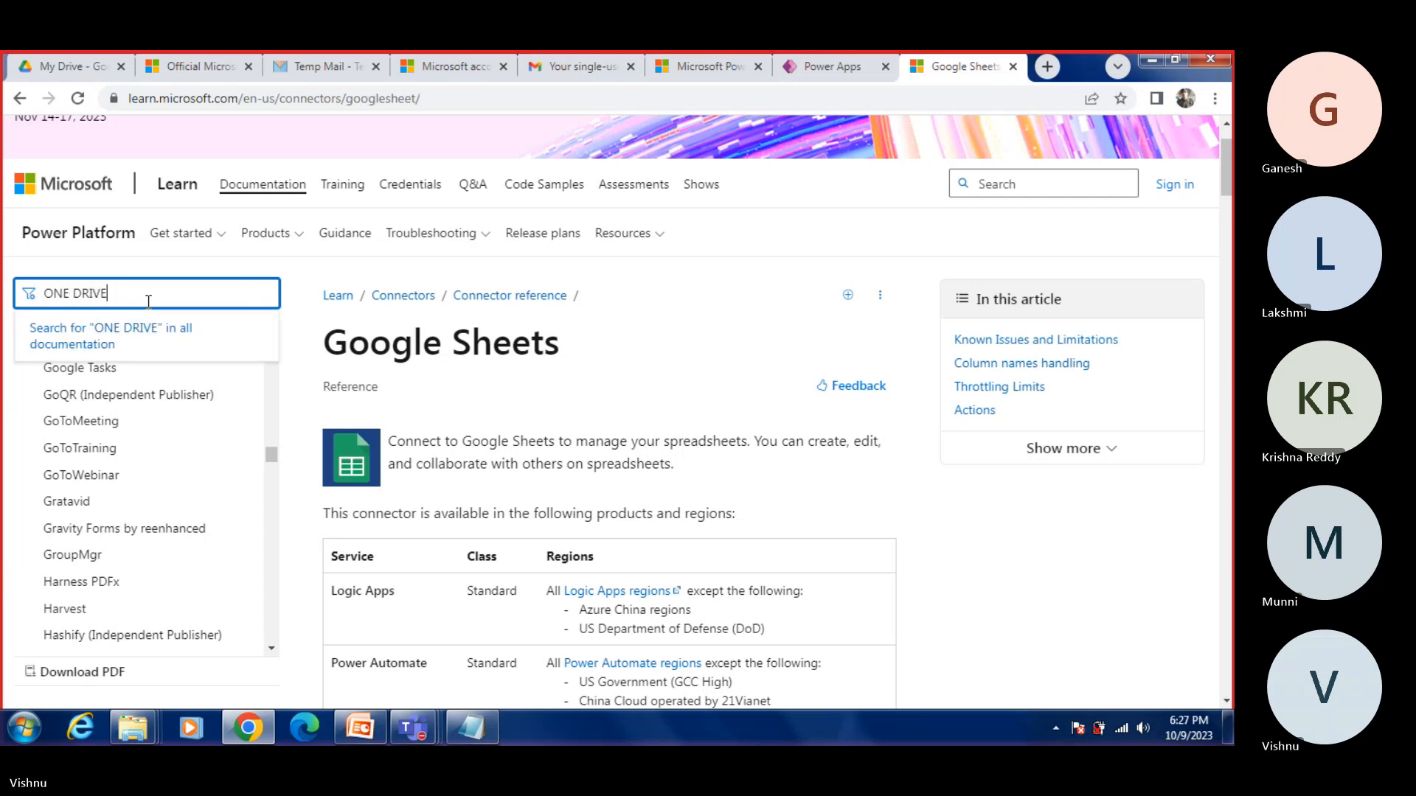
left_click(136, 345)
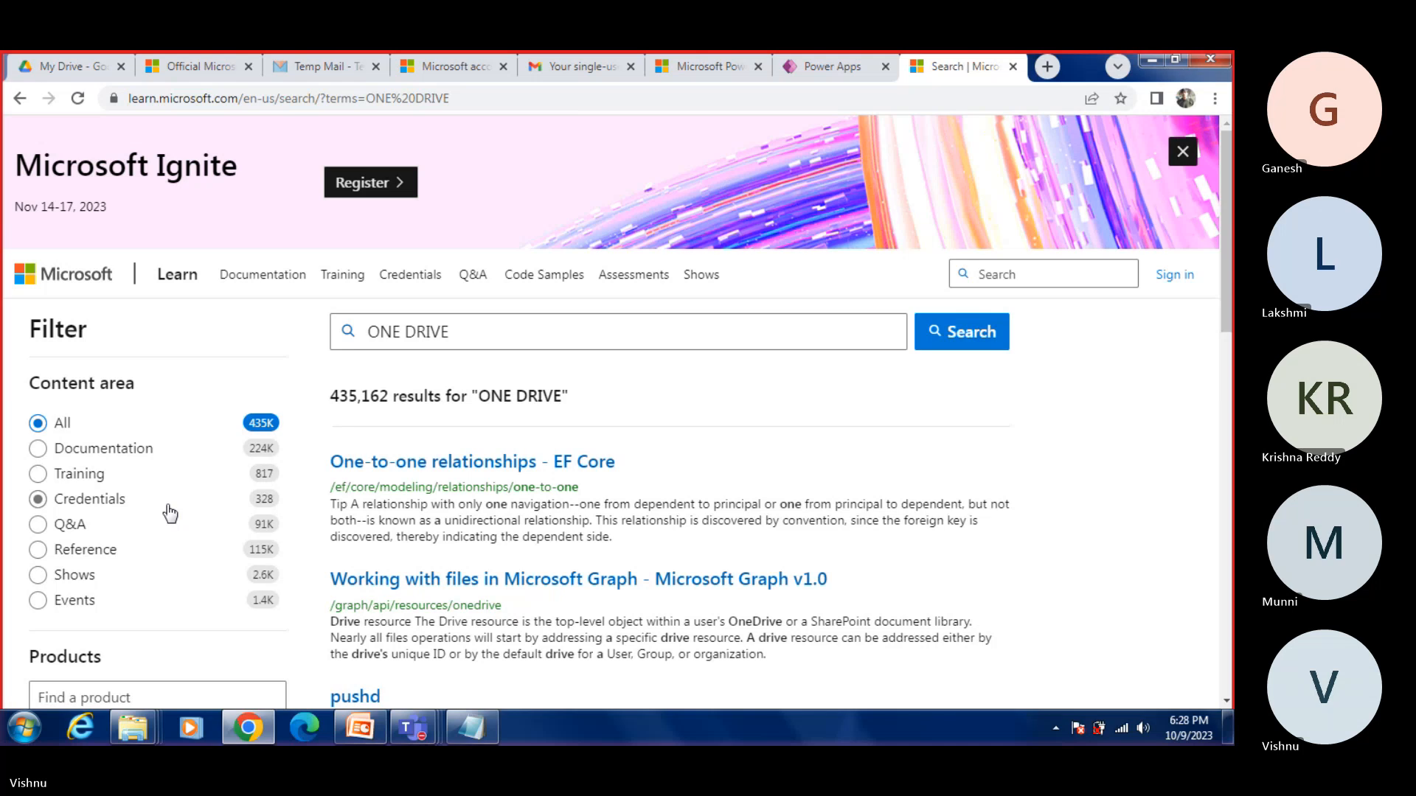
left_click(18, 99)
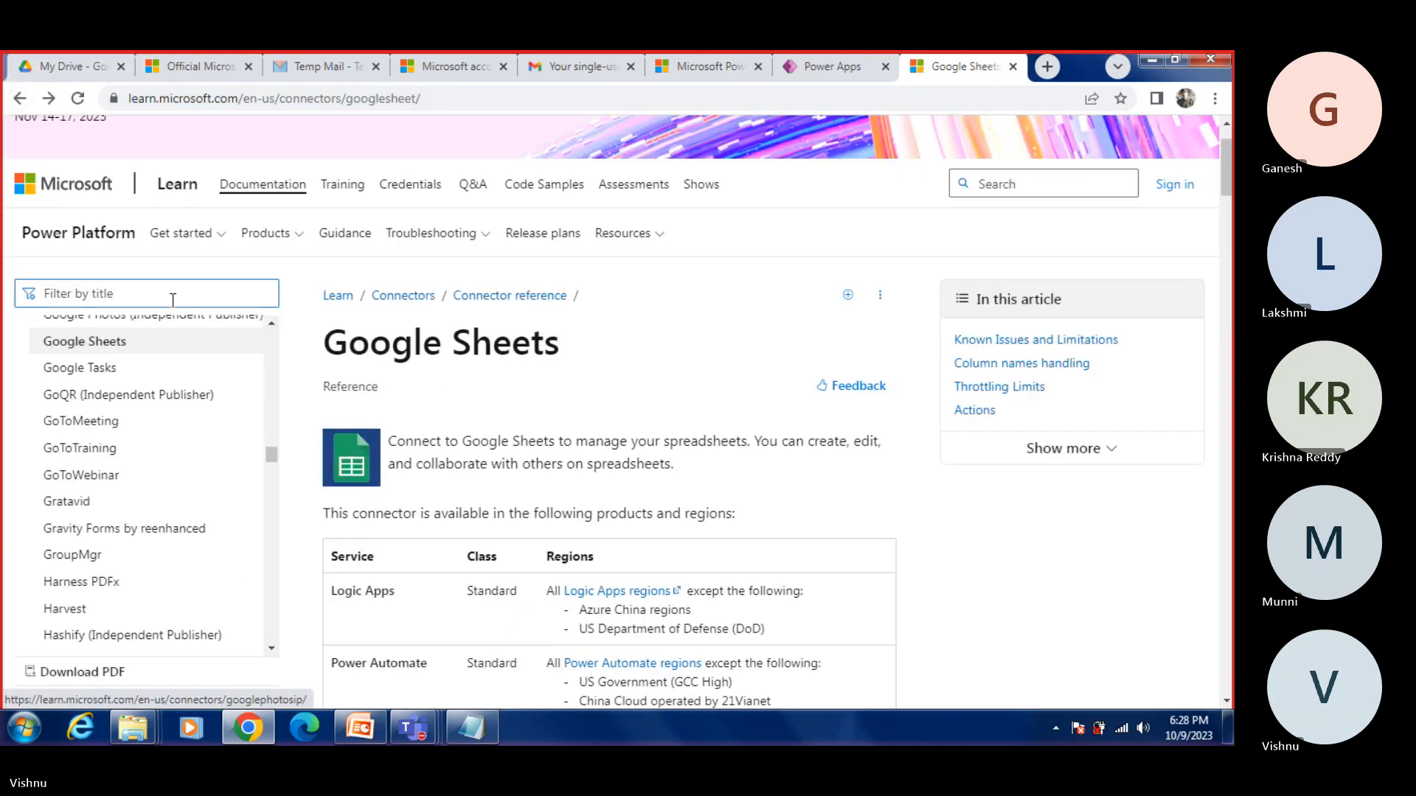
Step: Try to find the OneDrive connector by filtering the connector documentation titles for ONE DRIIVE
scroll(154, 426, "up", 5)
scroll(154, 425, "up", 10)
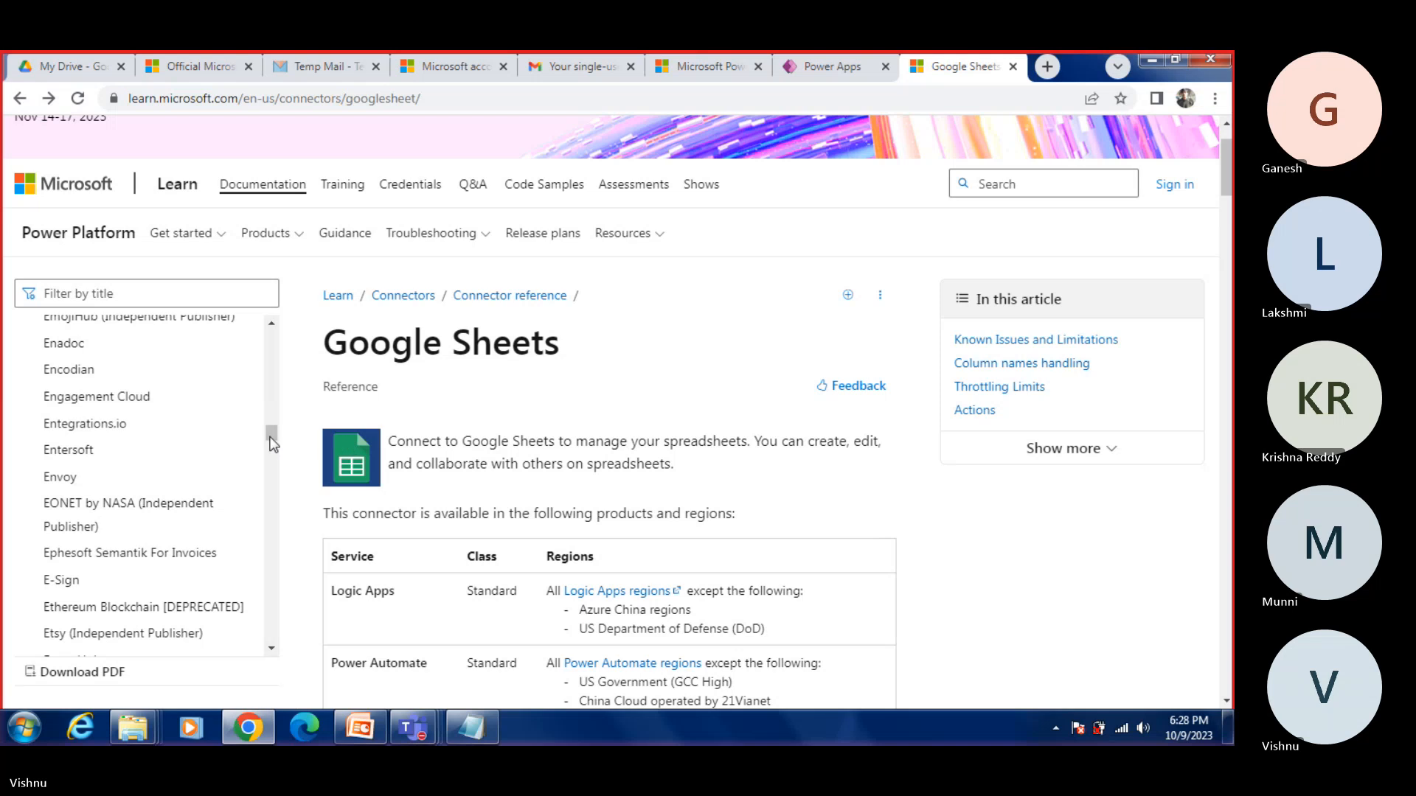
left_click_drag(271, 440, 274, 325)
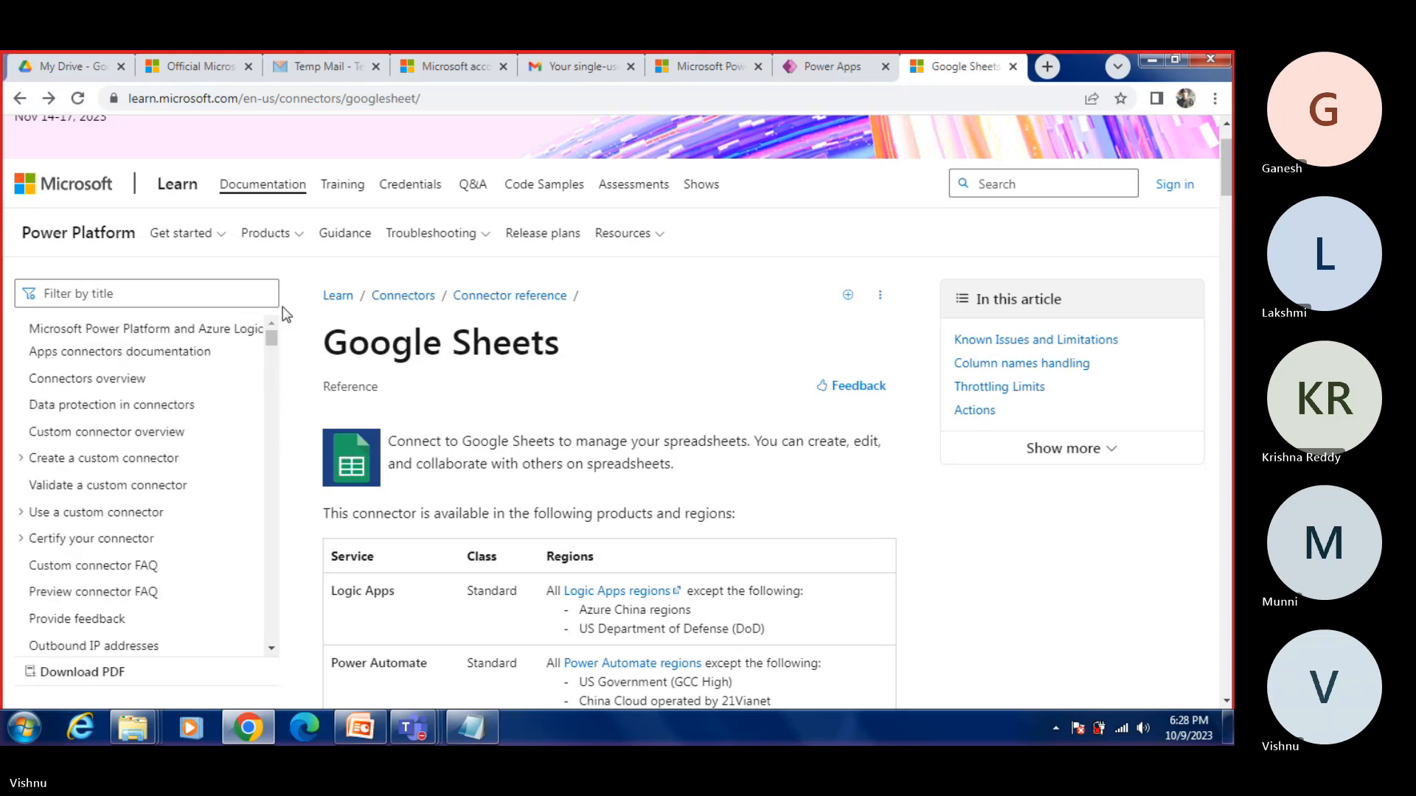
left_click(197, 304)
type("ONE")
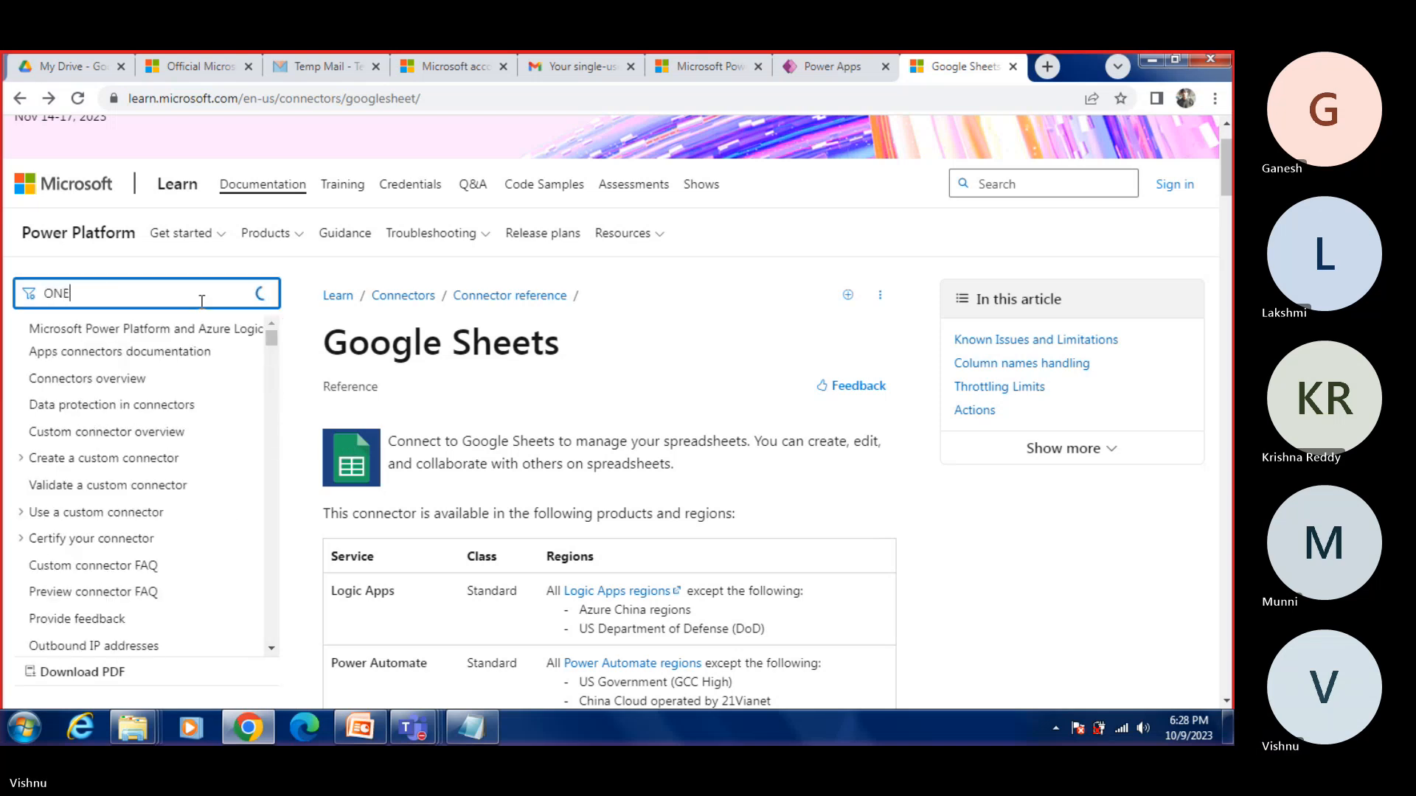
type(" DR")
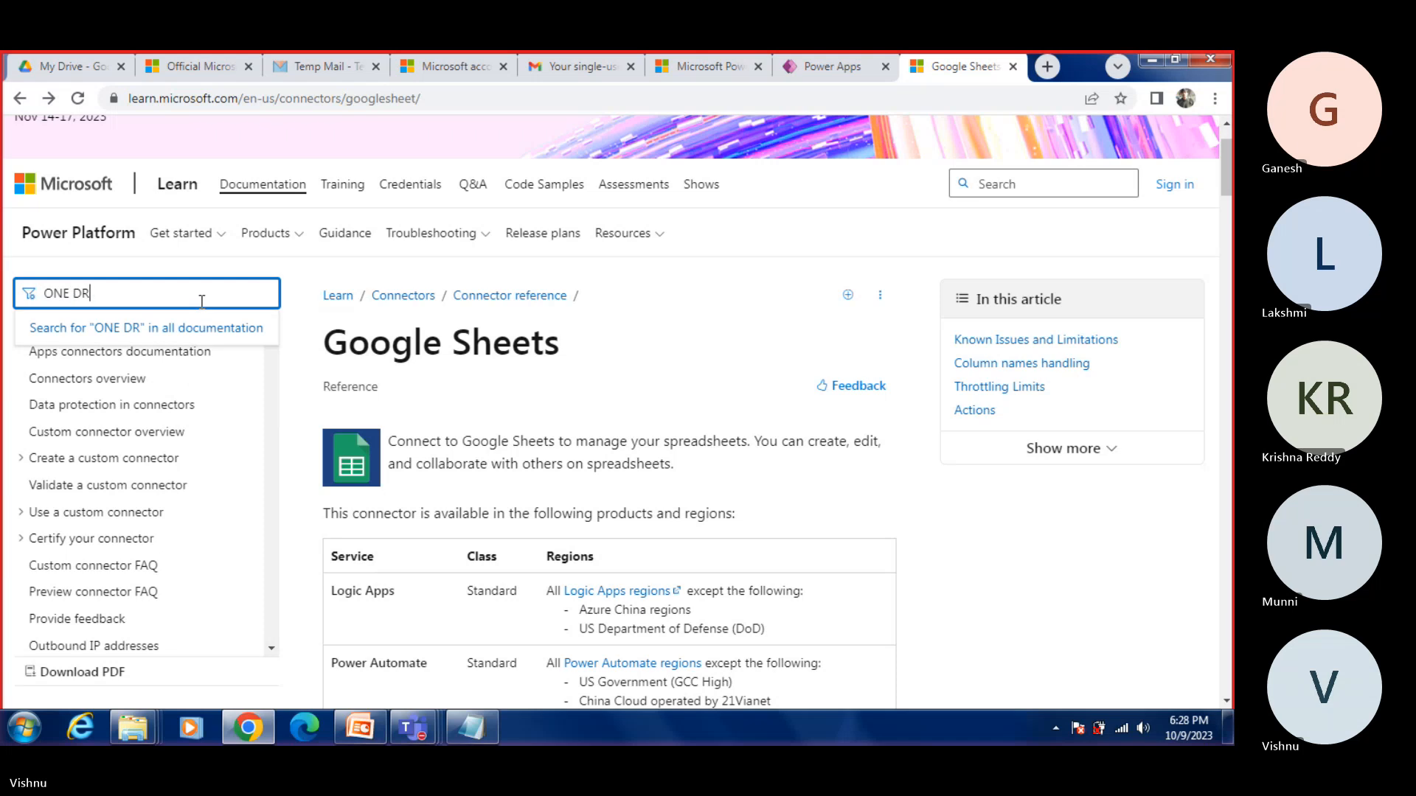
key("BackSpace")
key("BackSpace")
key("BackSpace")
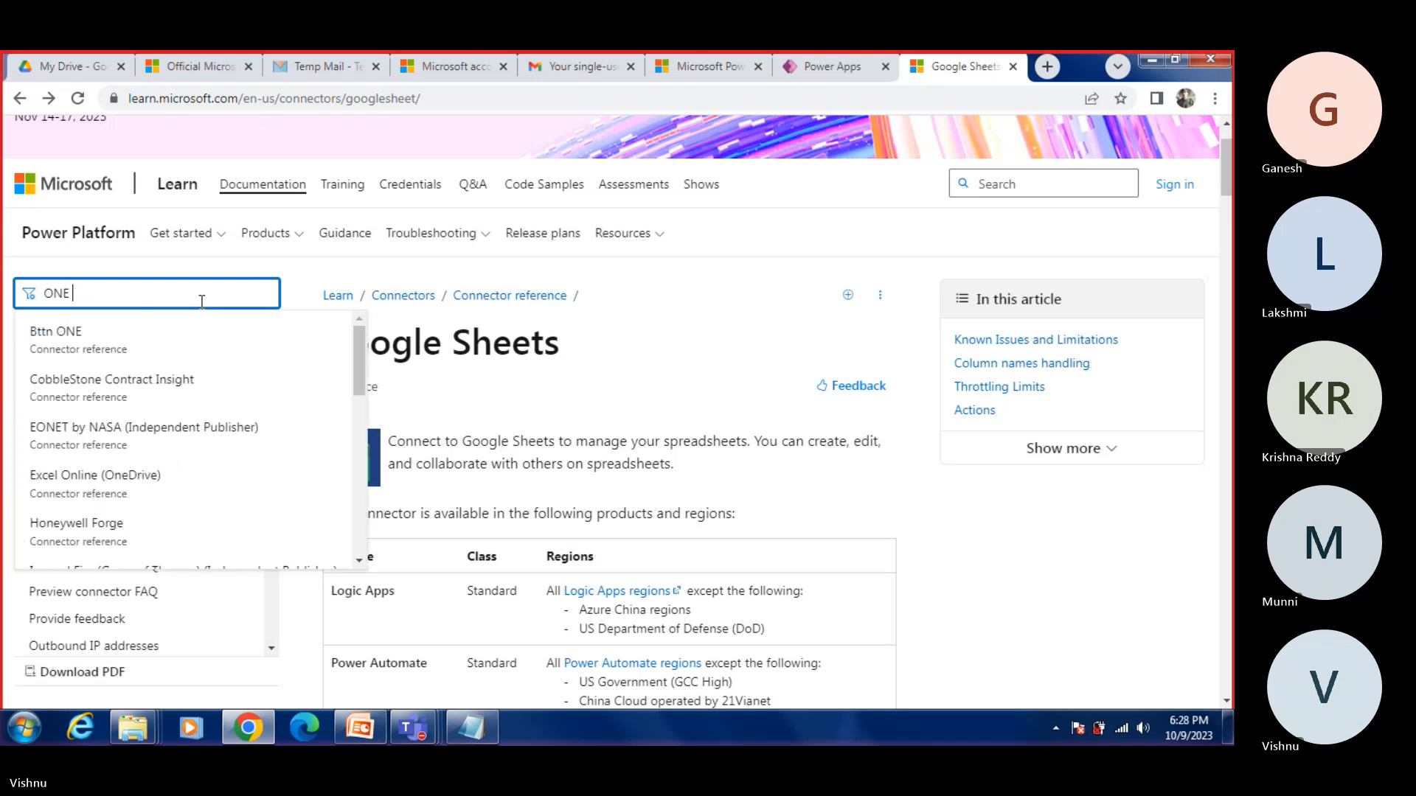
type("DRIIVE")
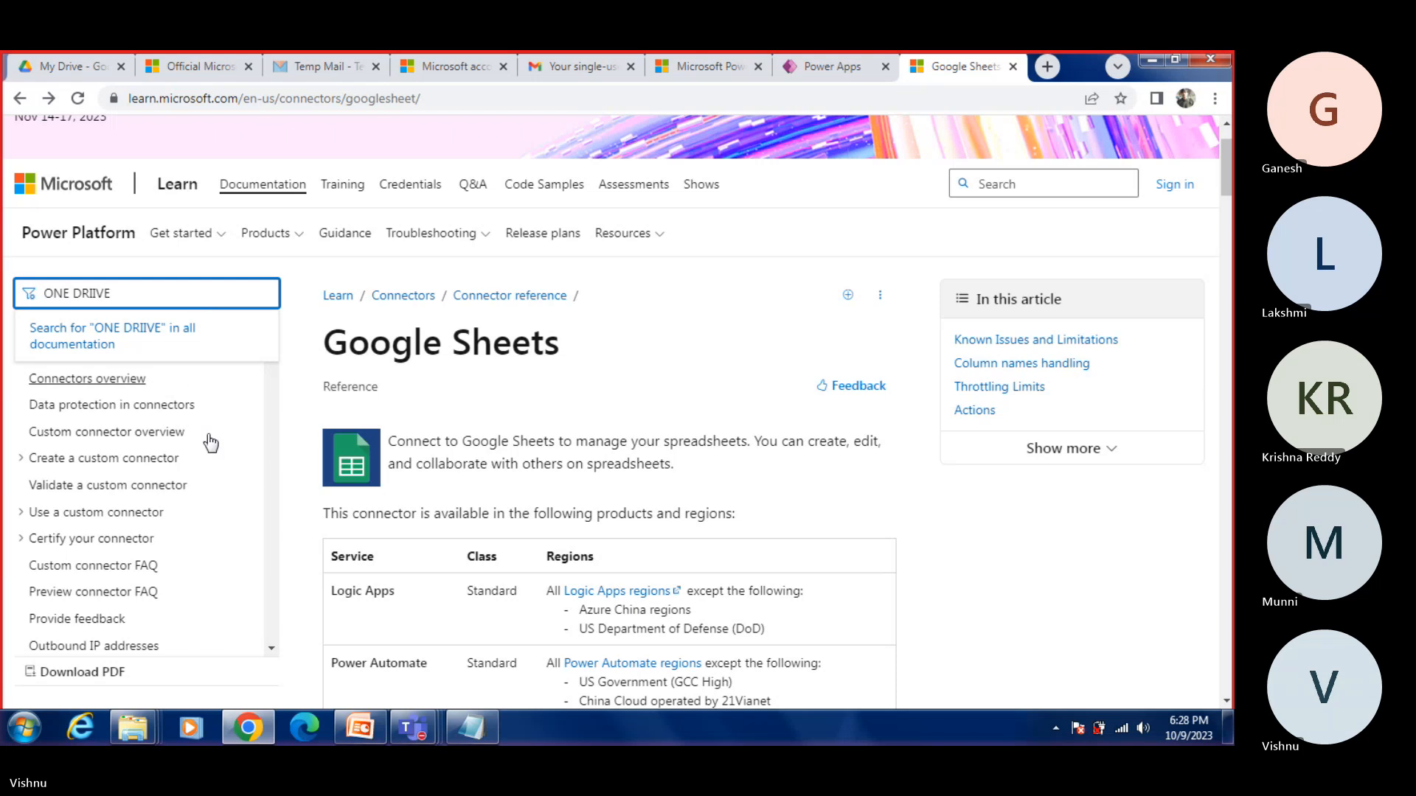
Step: Leave the title filter and open the OneDrive page from the connector reference list
left_click(511, 432)
scroll(297, 509, "down", 3)
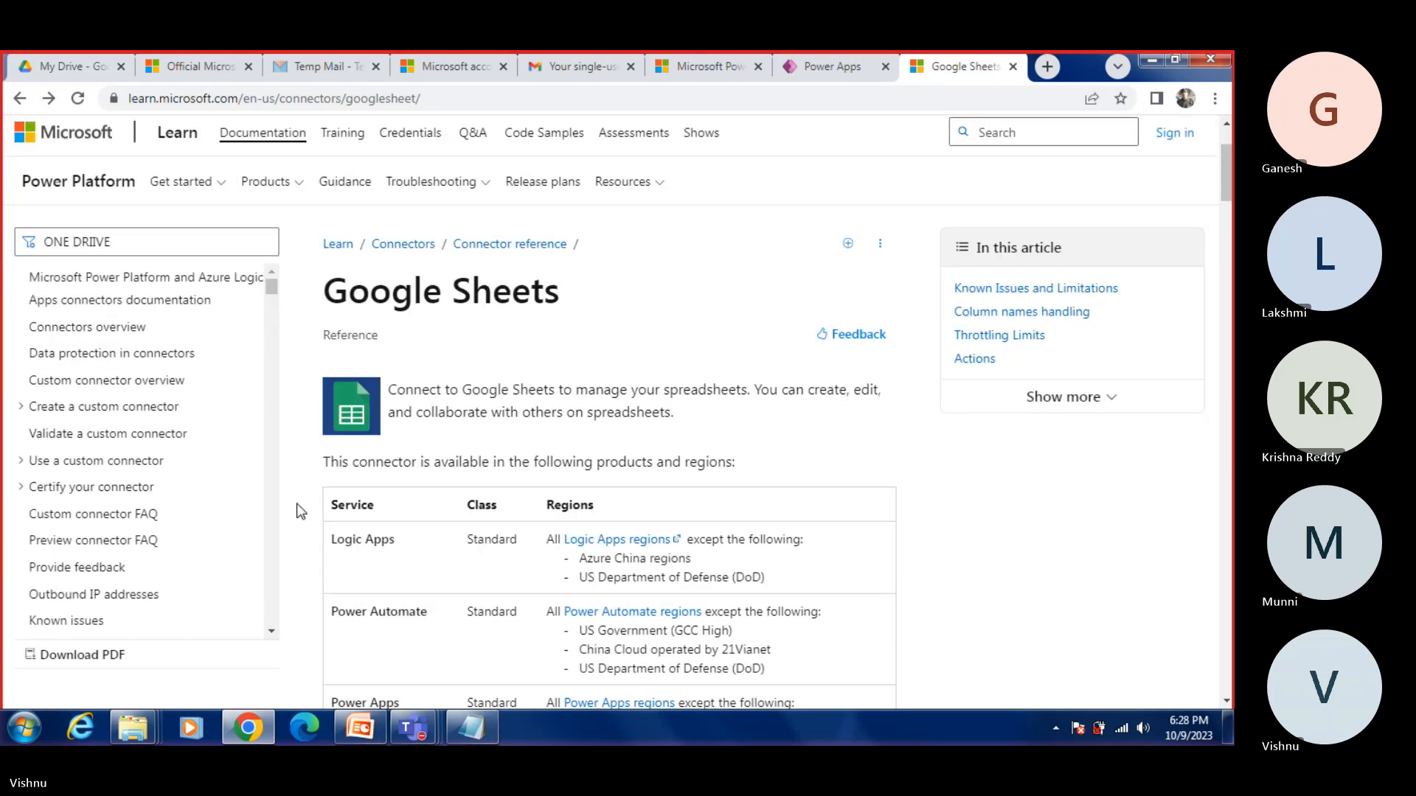
scroll(258, 550, "down", 8)
scroll(250, 560, "down", 20)
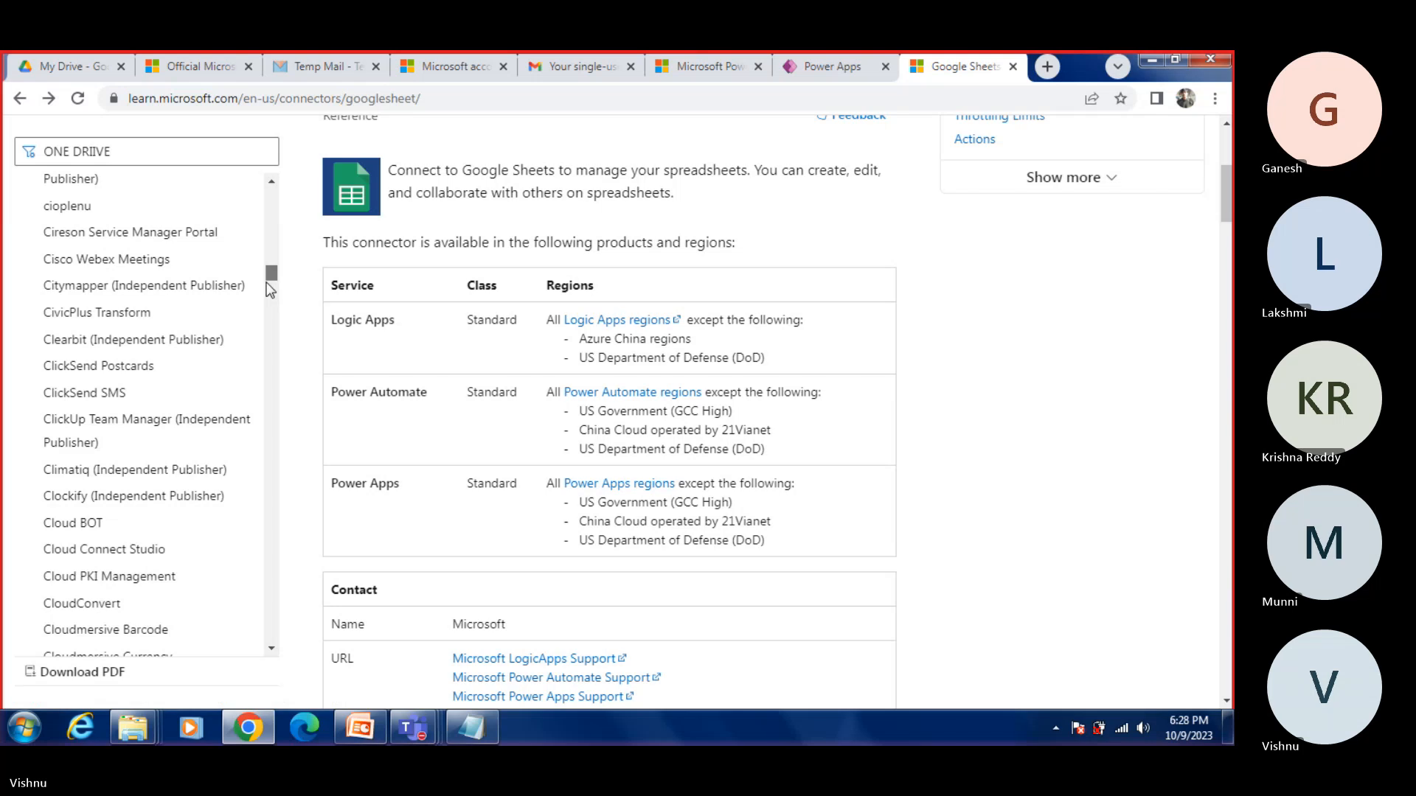
left_click_drag(271, 289, 264, 475)
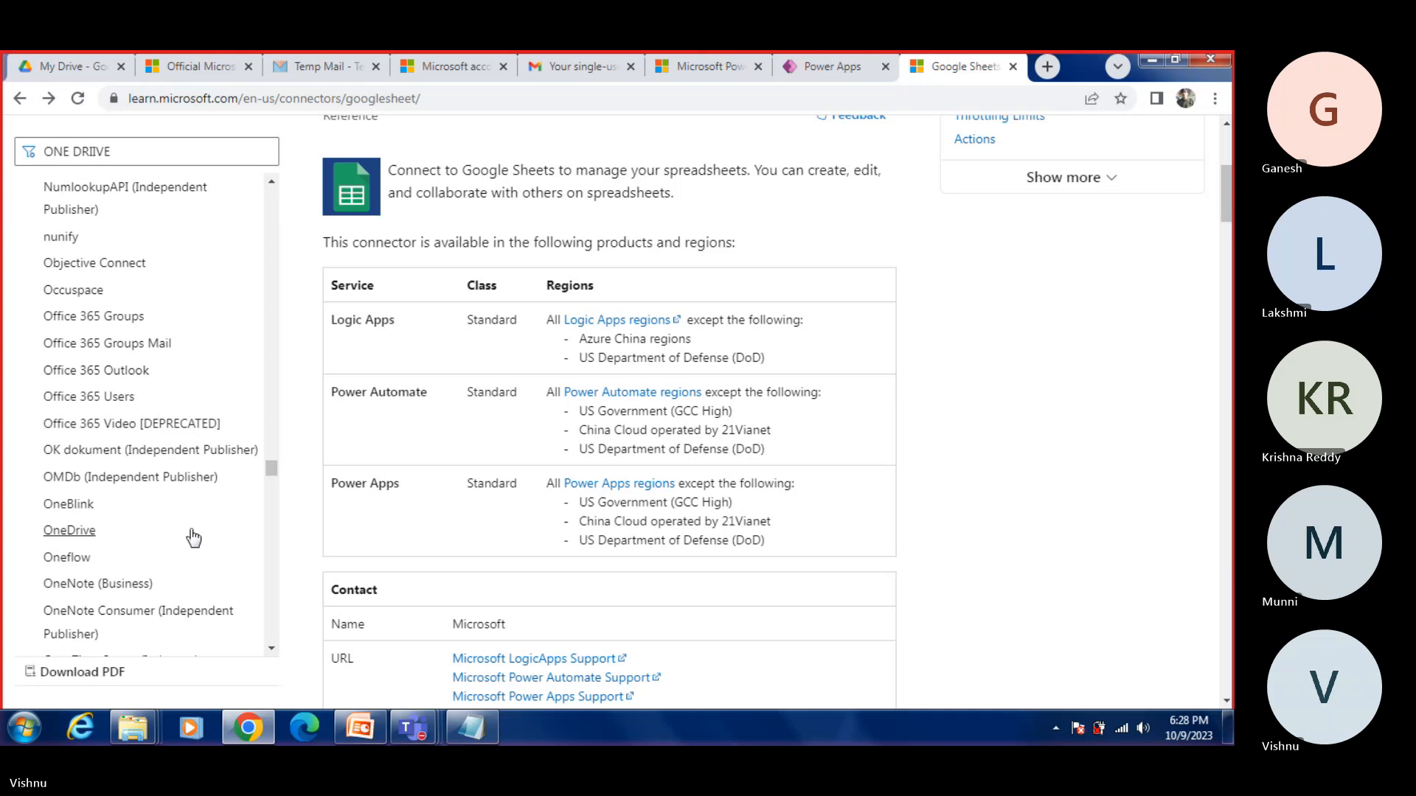
left_click(73, 531)
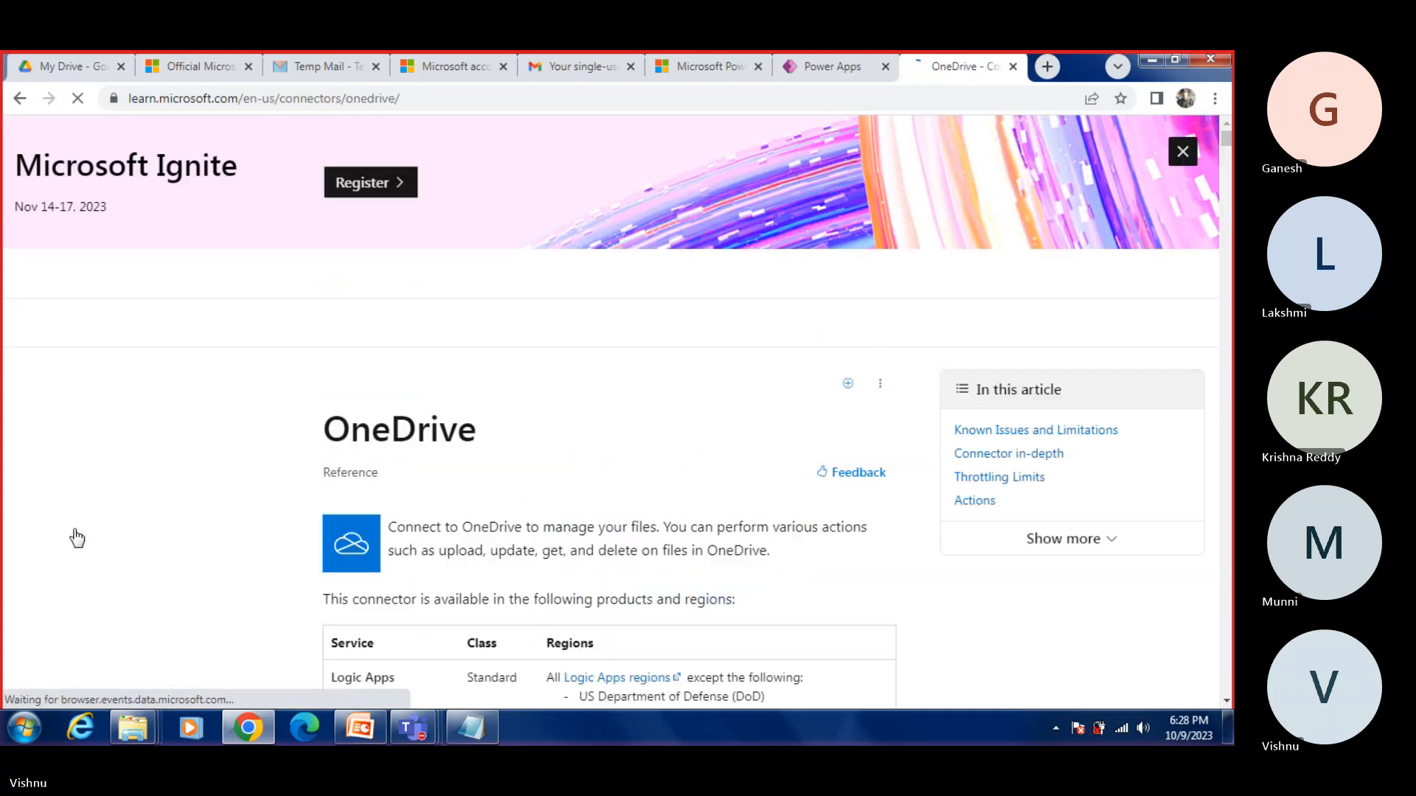
Step: Read the OneDrive connector's supported file actions, highlighting them, and review its availability and metadata tables
scroll(404, 279, "down", 3)
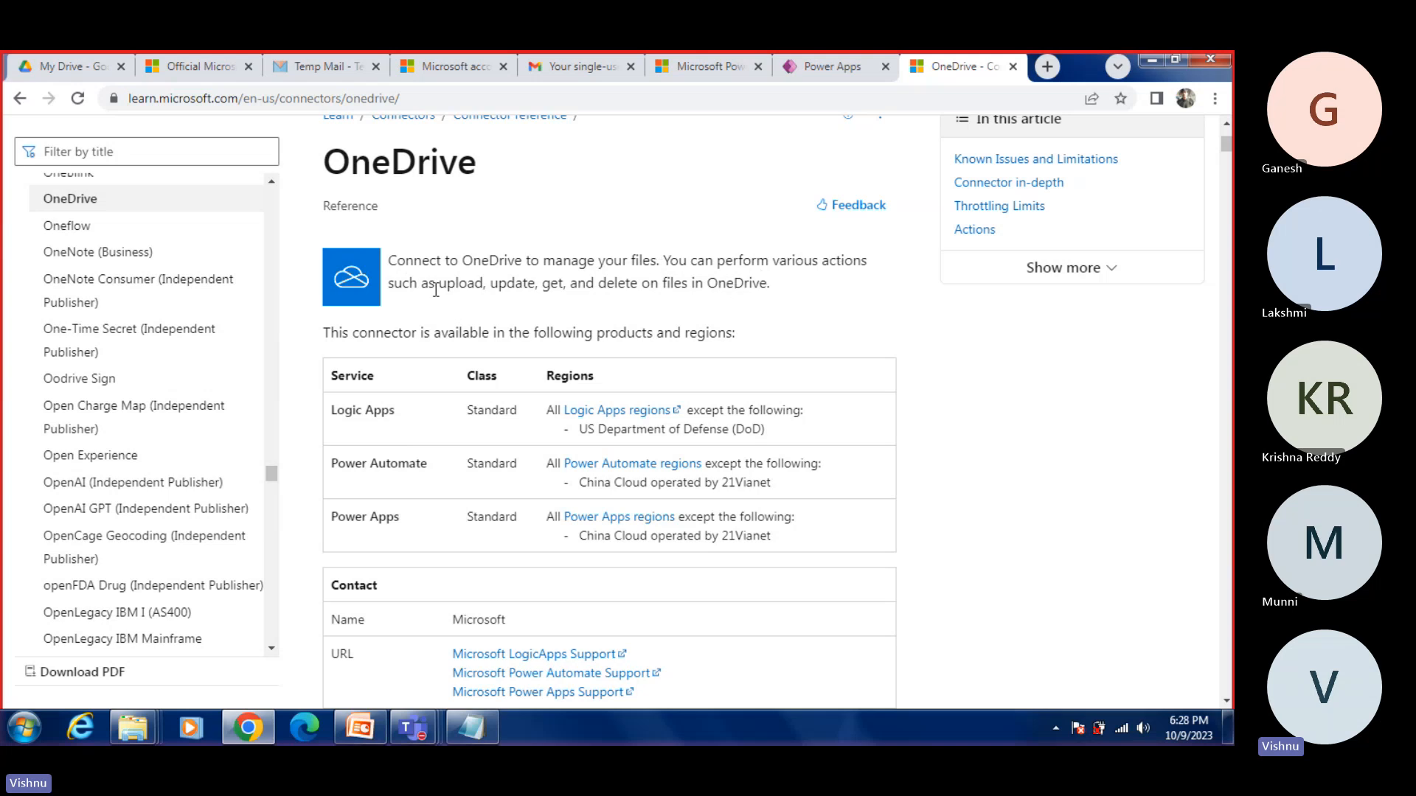
left_click_drag(438, 288, 768, 284)
scroll(649, 612, "down", 3)
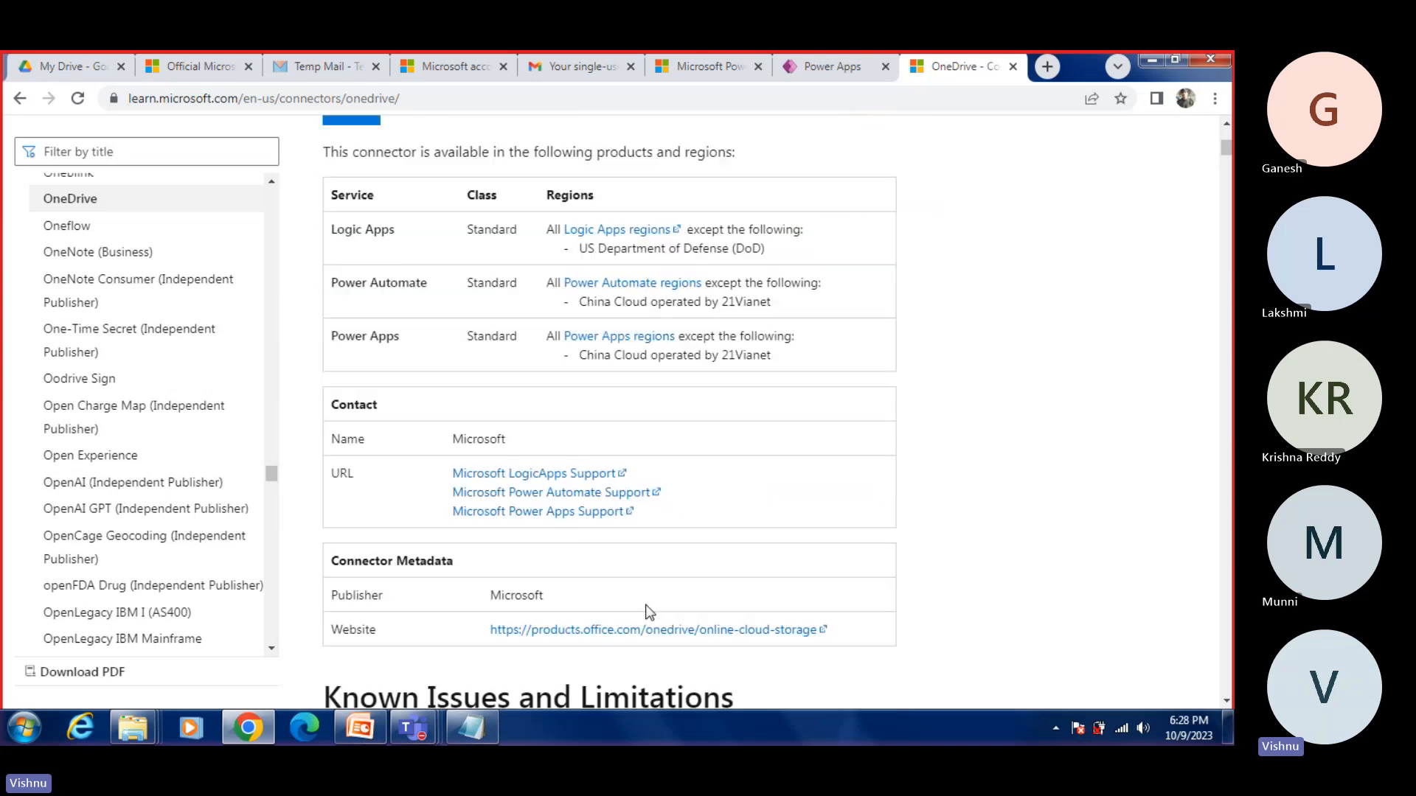
Step: Return to DemoApp in Power Apps Studio and collapse BrowseScreen1 and DetailScreen1 in the screen hierarchy
left_click(825, 57)
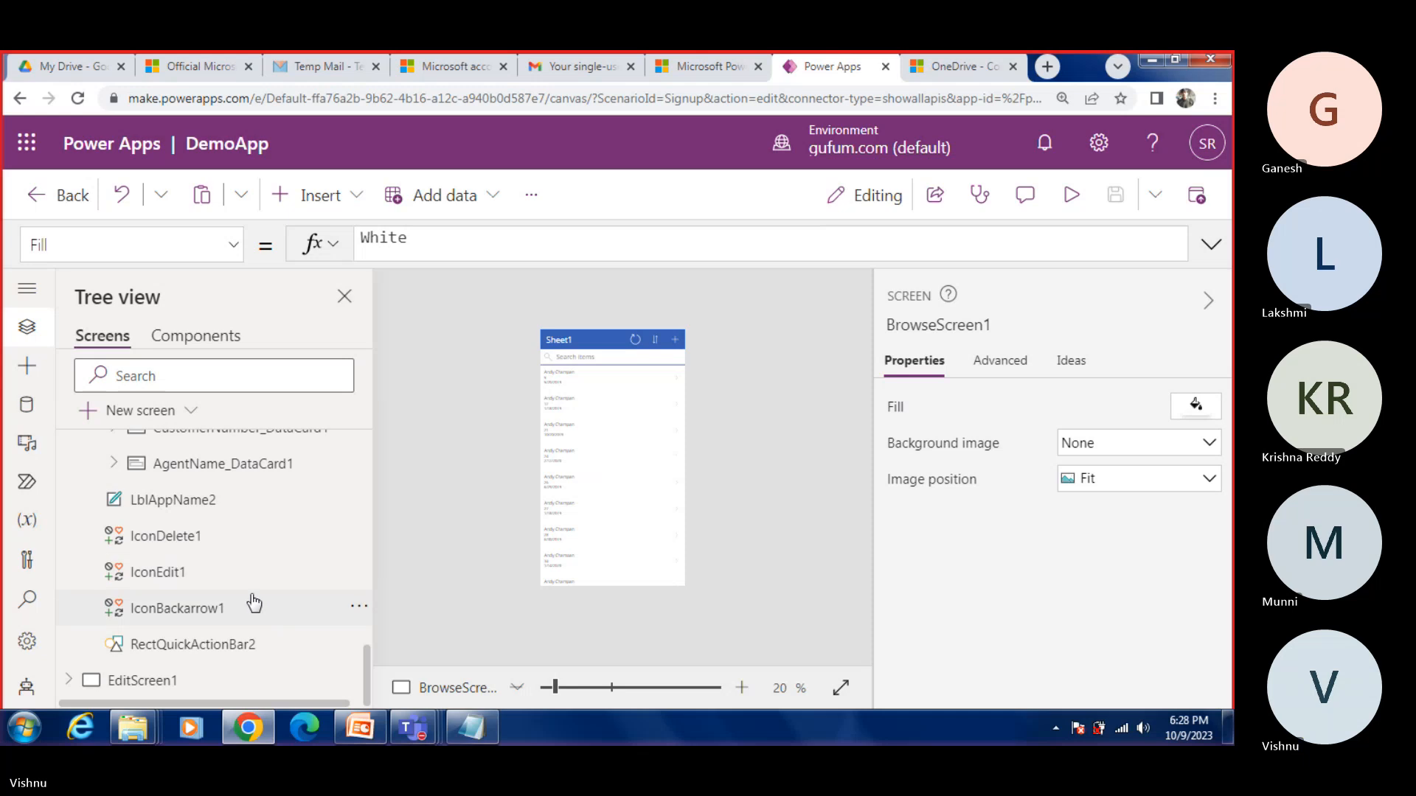
scroll(126, 521, "up", 15)
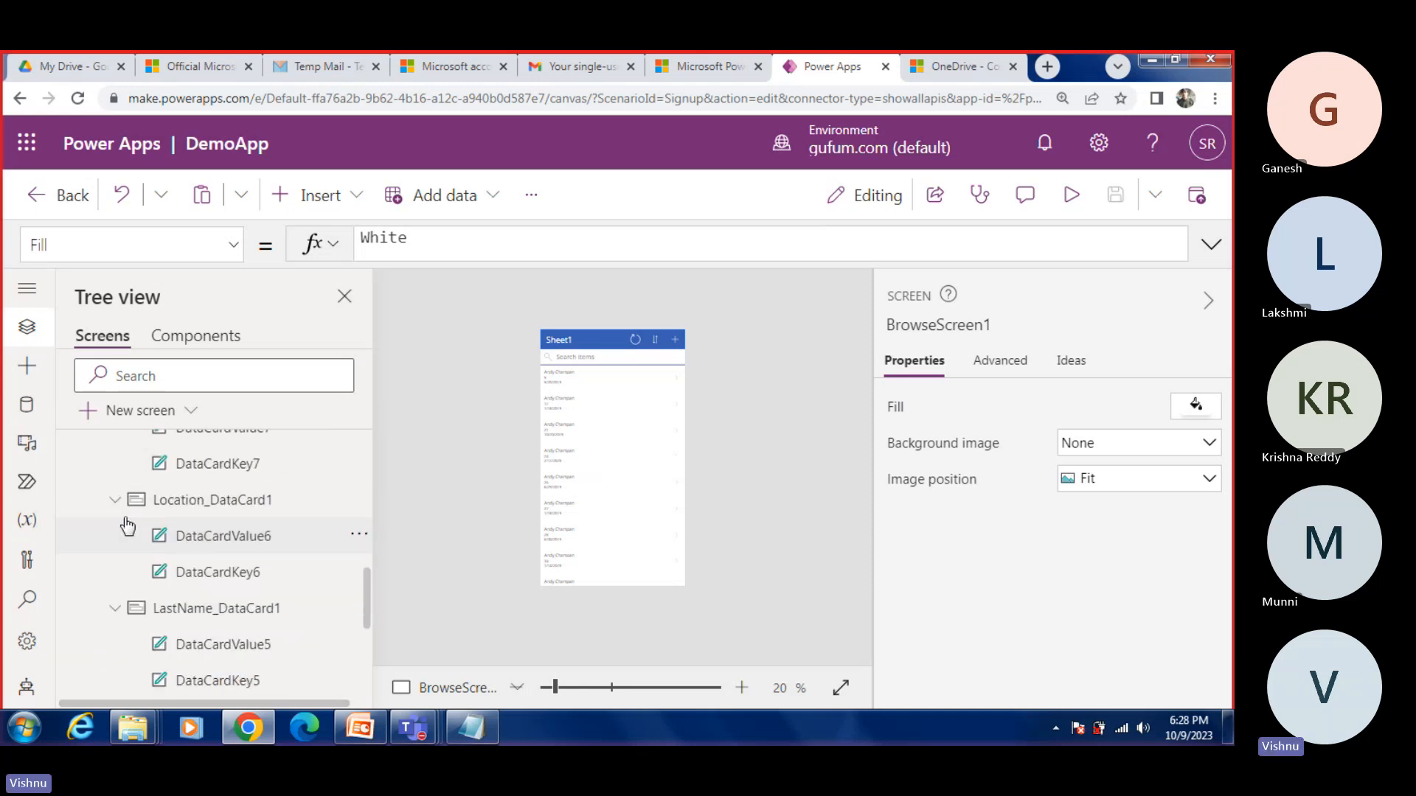
left_click(70, 483)
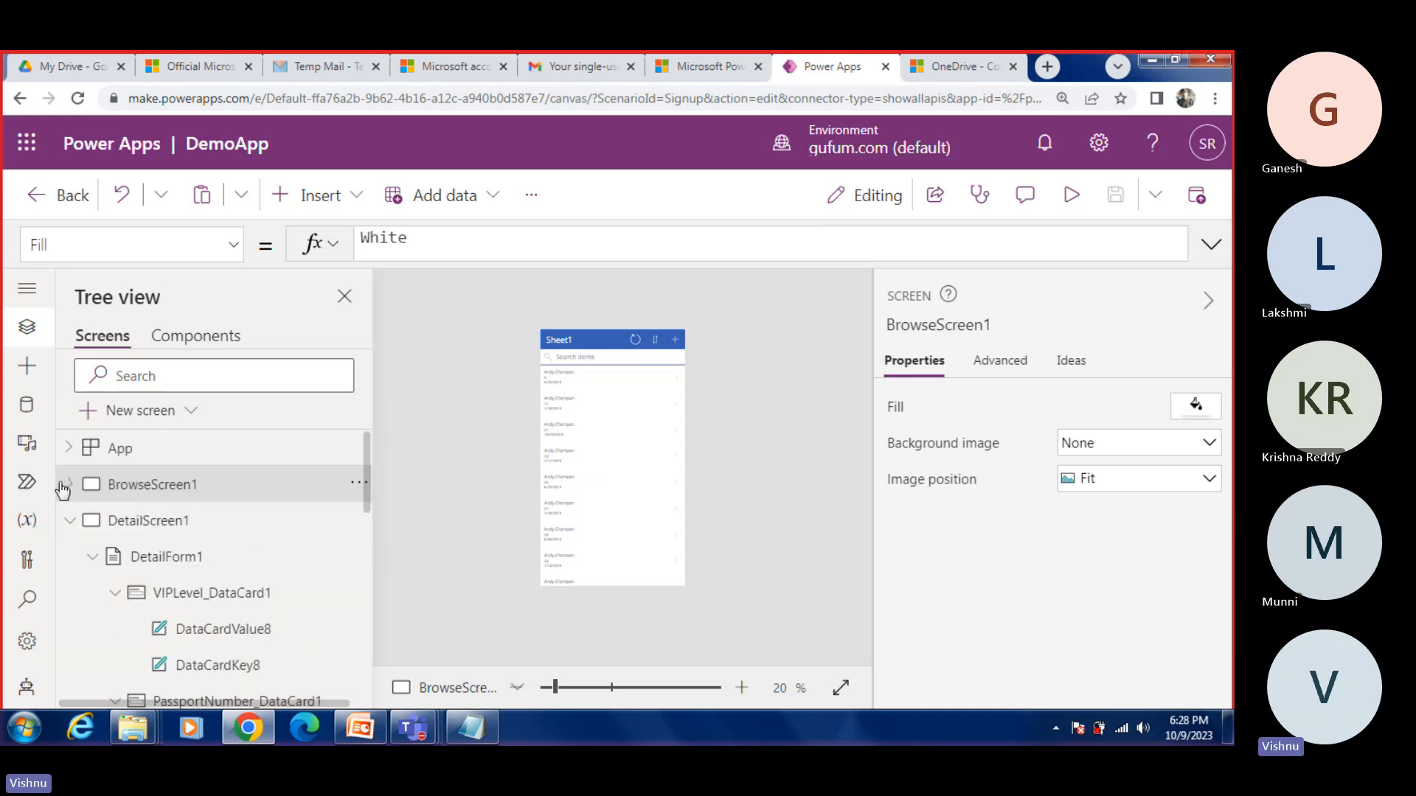
left_click(69, 521)
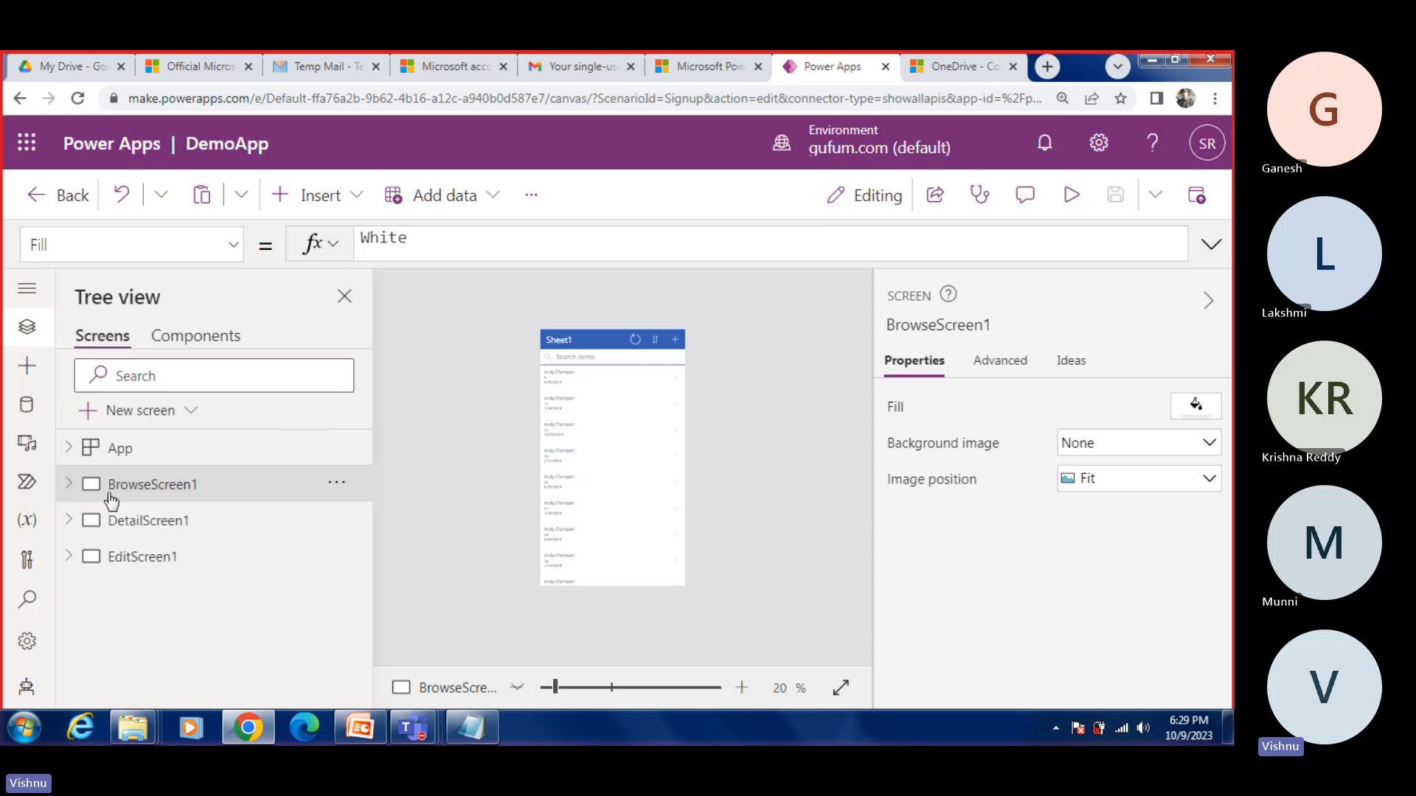
Step: Inspect BrowseGallery1 on BrowseScreen1 and DetailForm1 on DetailScreen1, collapsing BrowseScreen1 in between
left_click(74, 485)
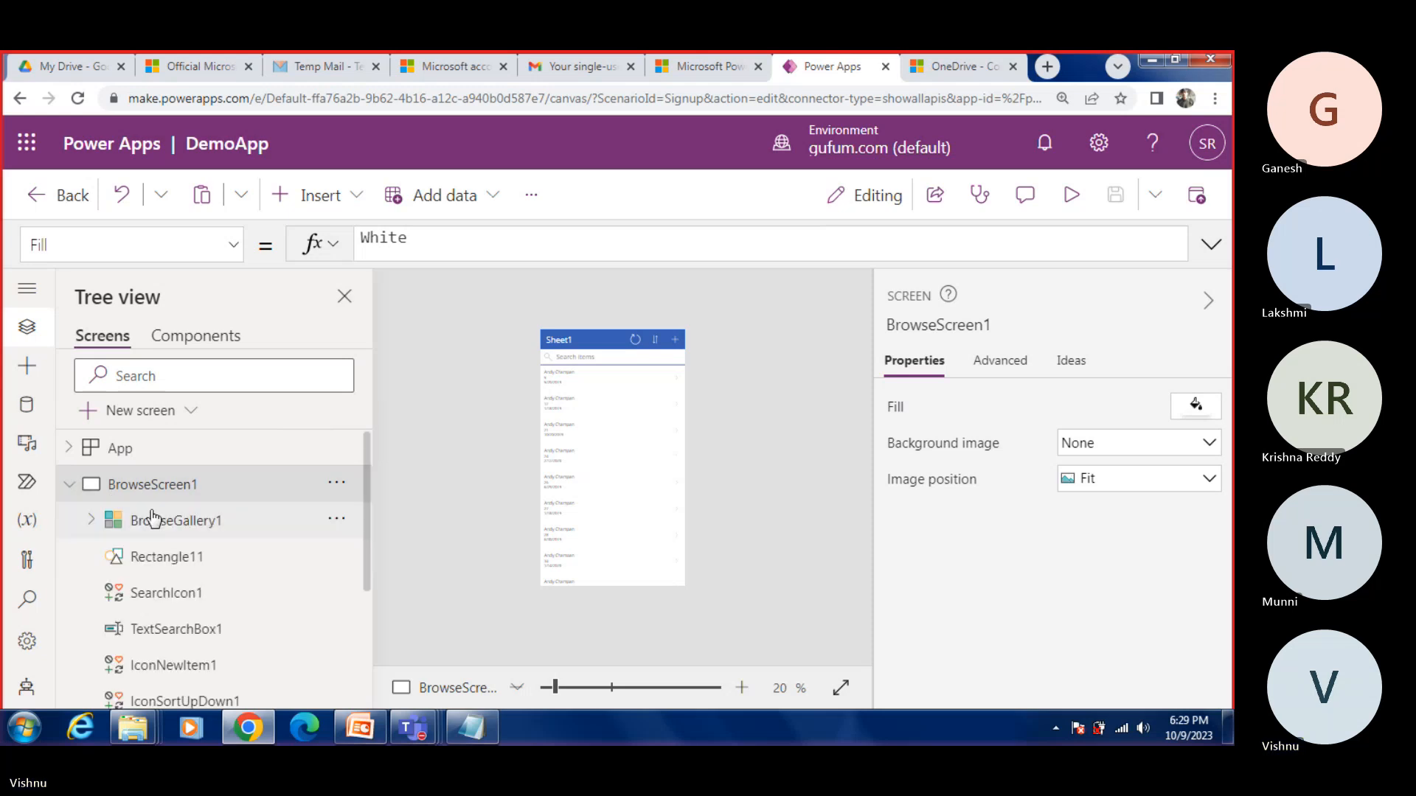
left_click(165, 523)
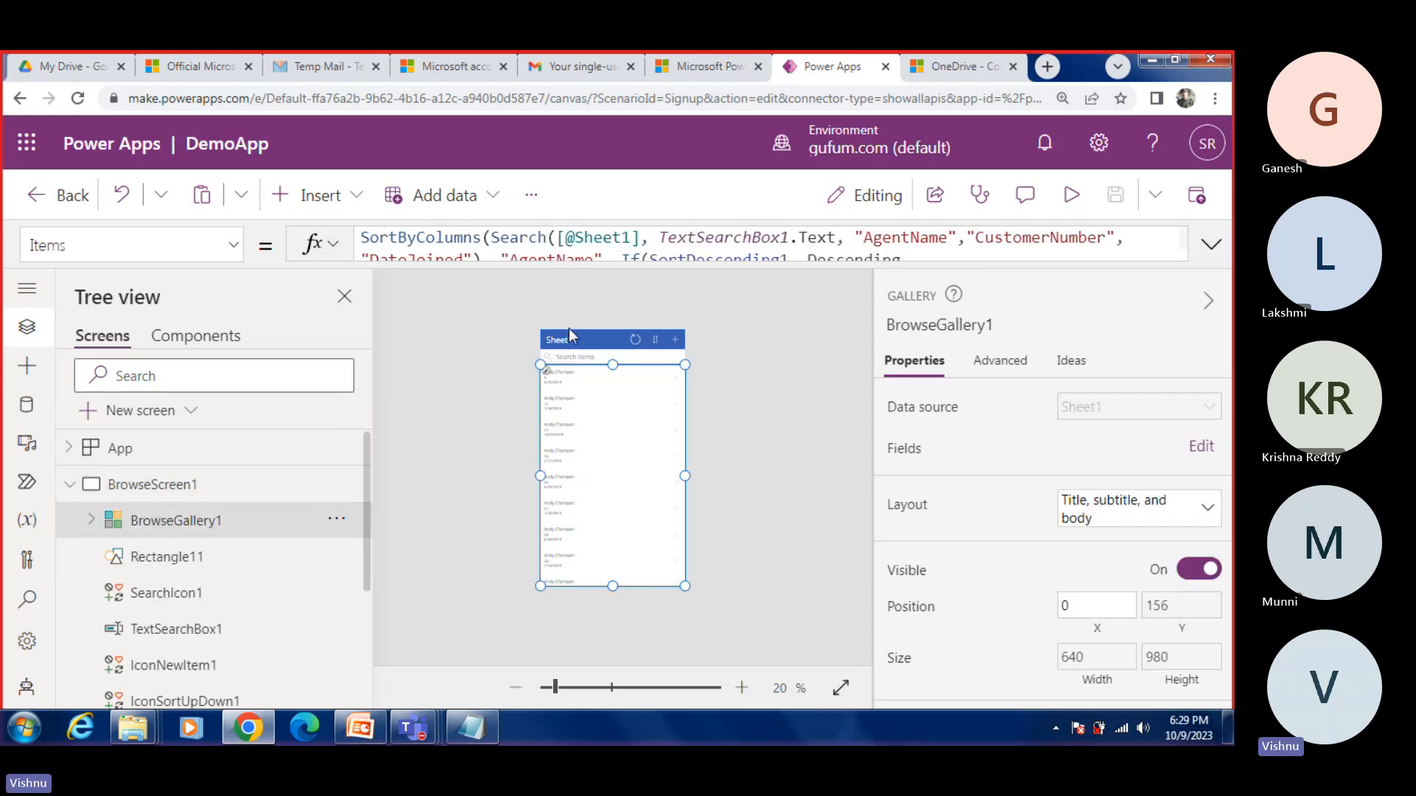
left_click(70, 485)
left_click(70, 520)
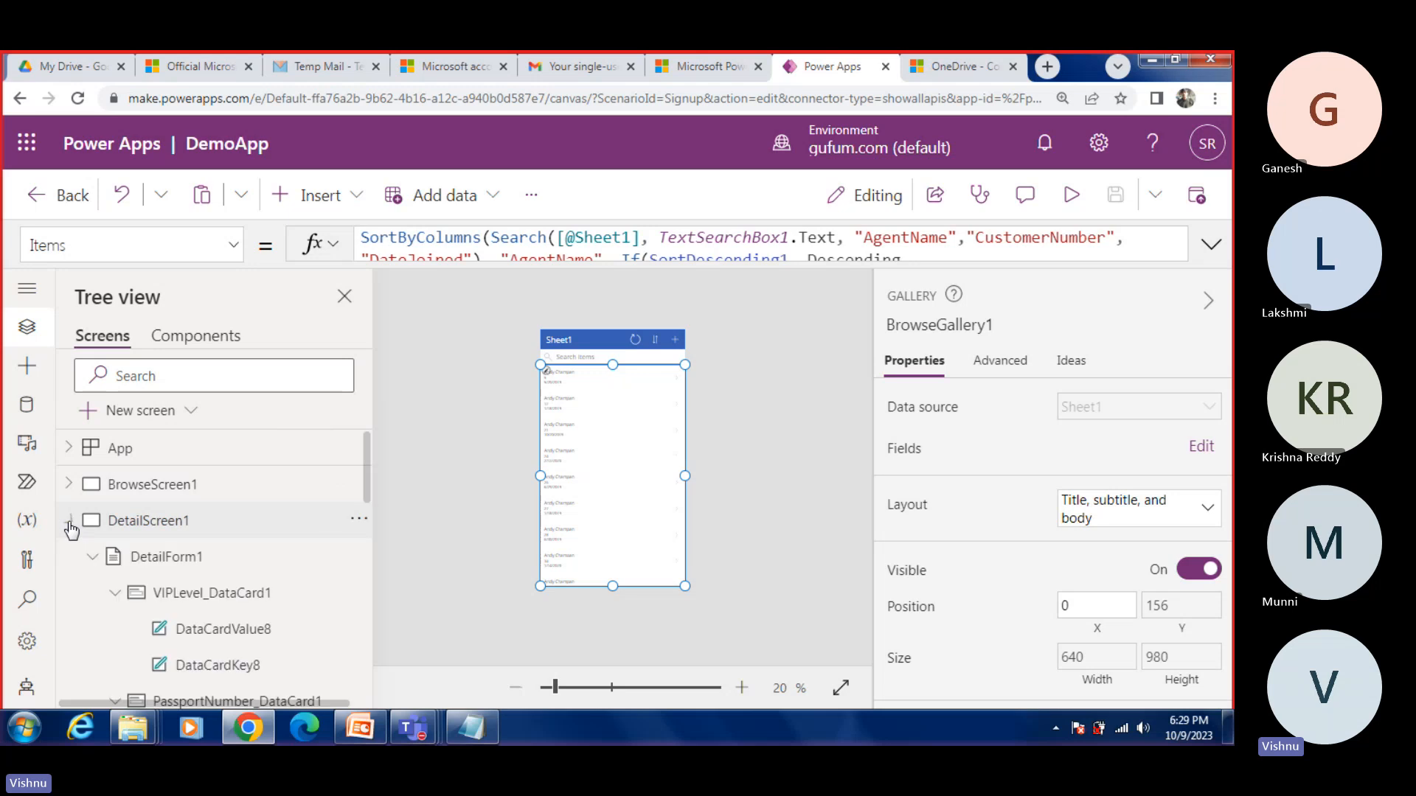
left_click(135, 561)
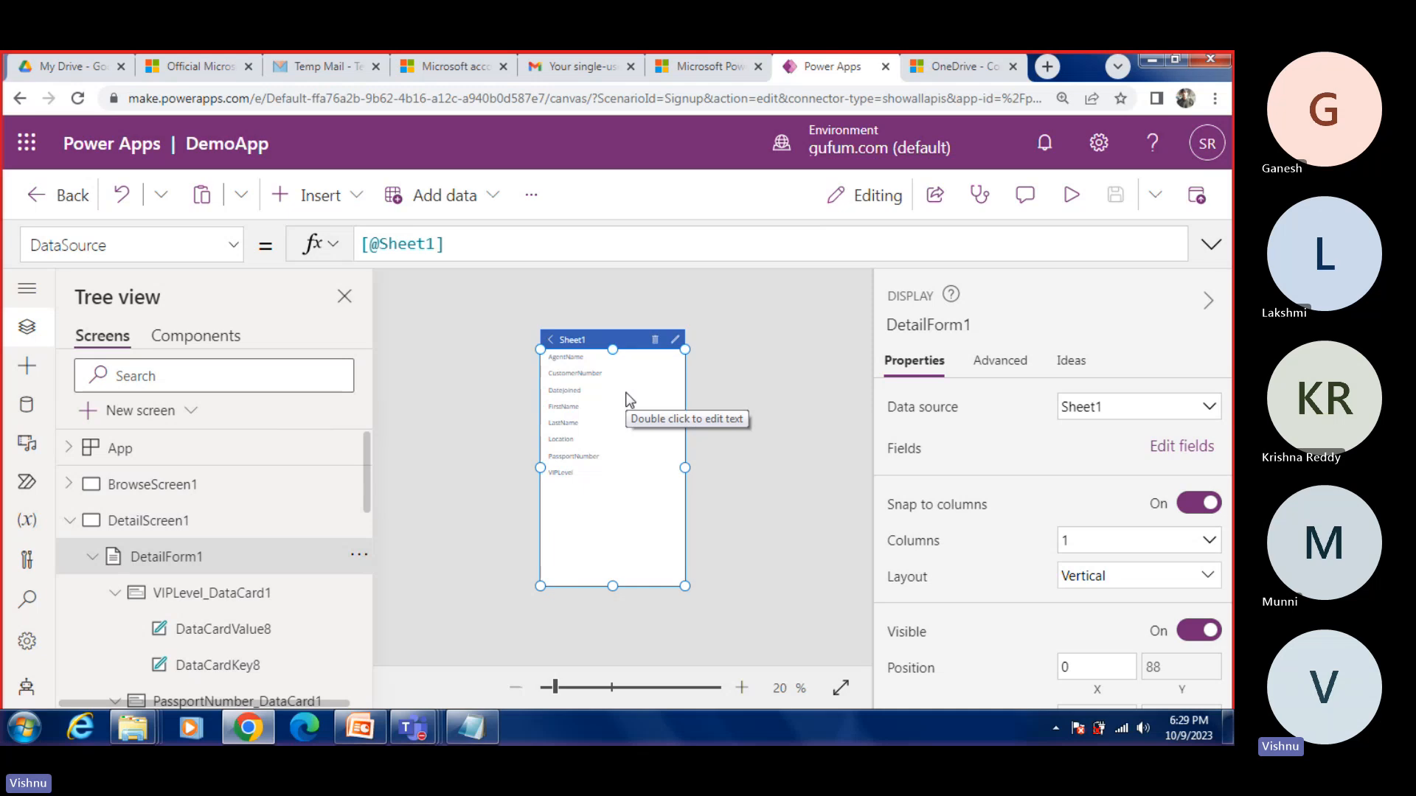
Step: Collapse the DetailScreen1 hierarchy, inspect EditForm1 under EditScreen1, and expand DetailScreen1 again
left_click(114, 592)
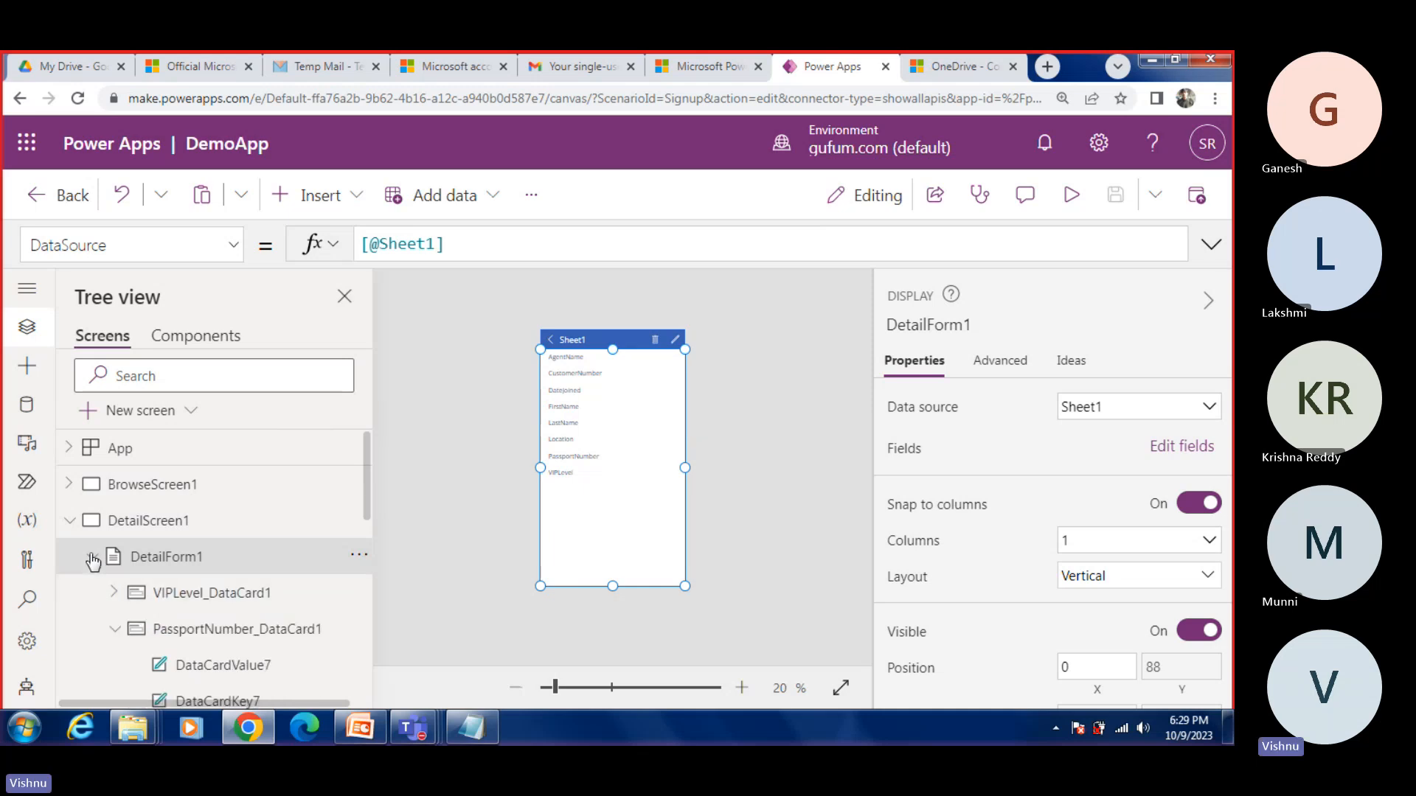
left_click(92, 558)
left_click(69, 521)
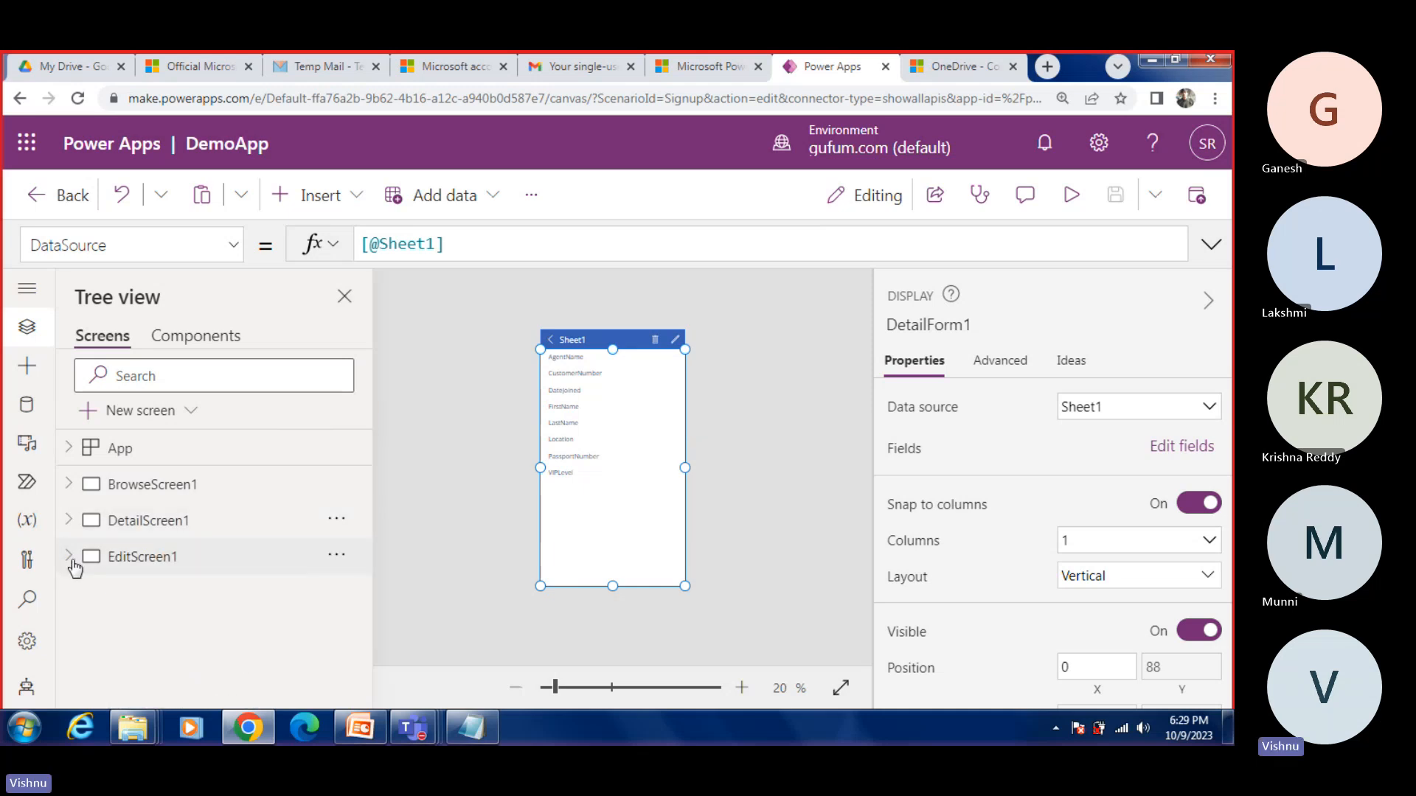
left_click(69, 558)
left_click(160, 594)
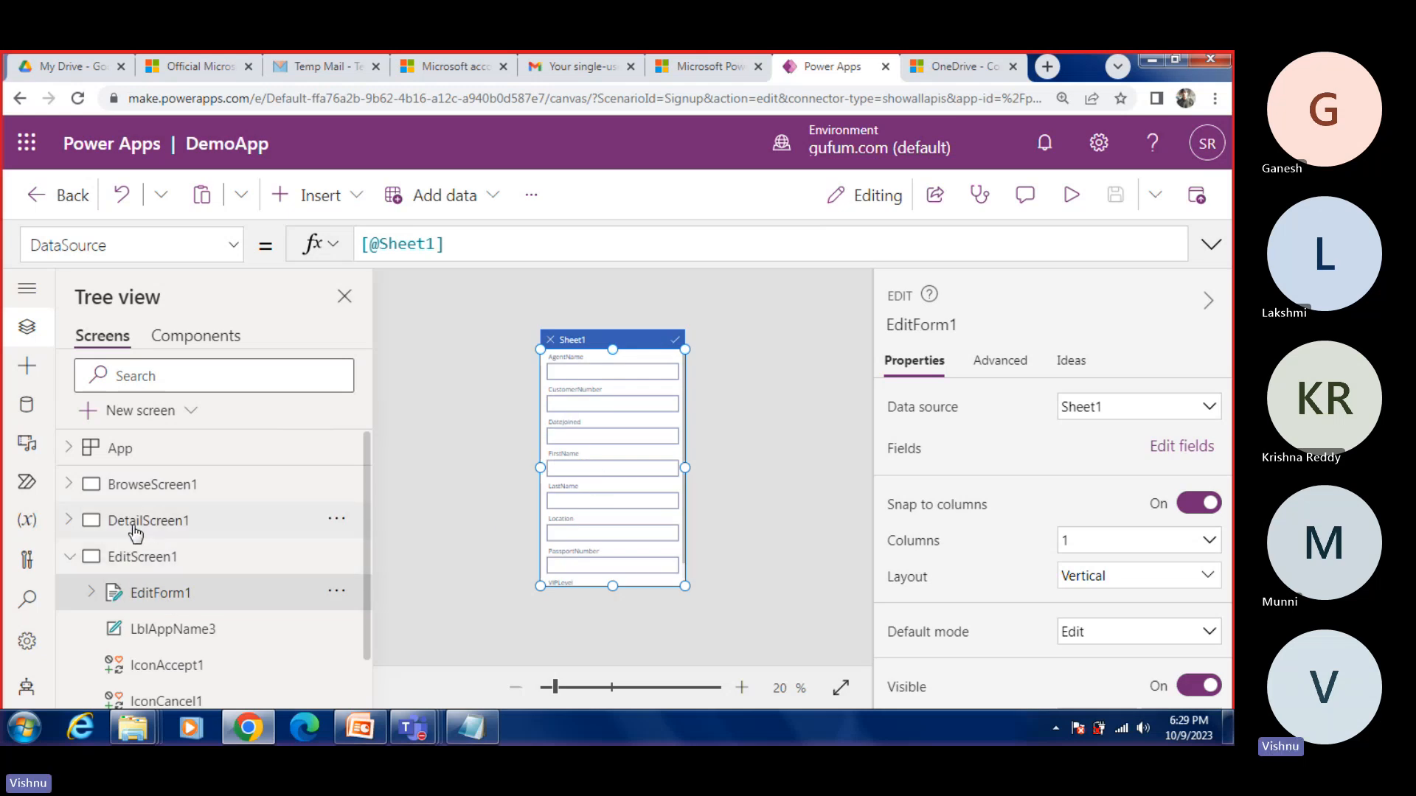
left_click(72, 521)
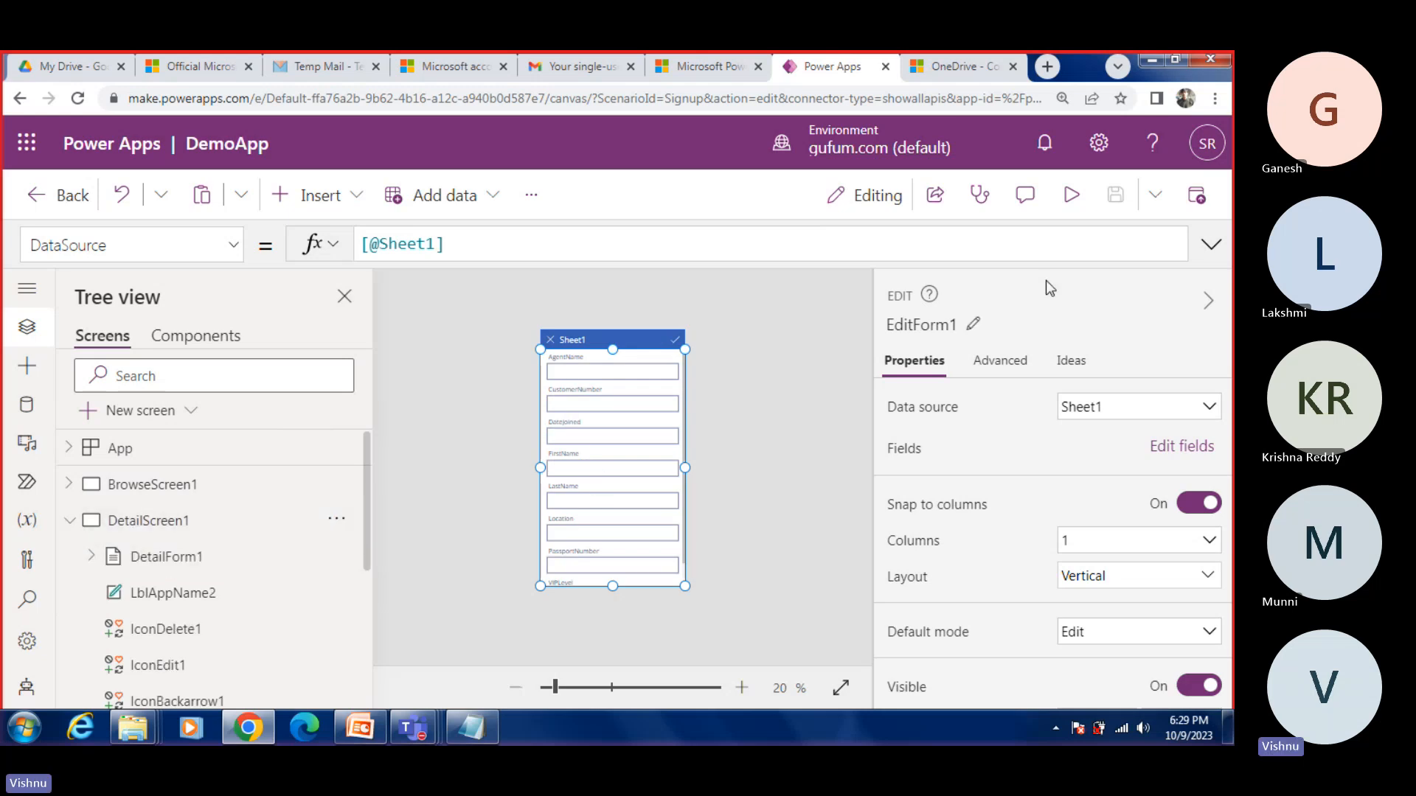
Step: Preview the app, return to the browse list, and view the first record's detail and edit screens without changing it
left_click(1071, 195)
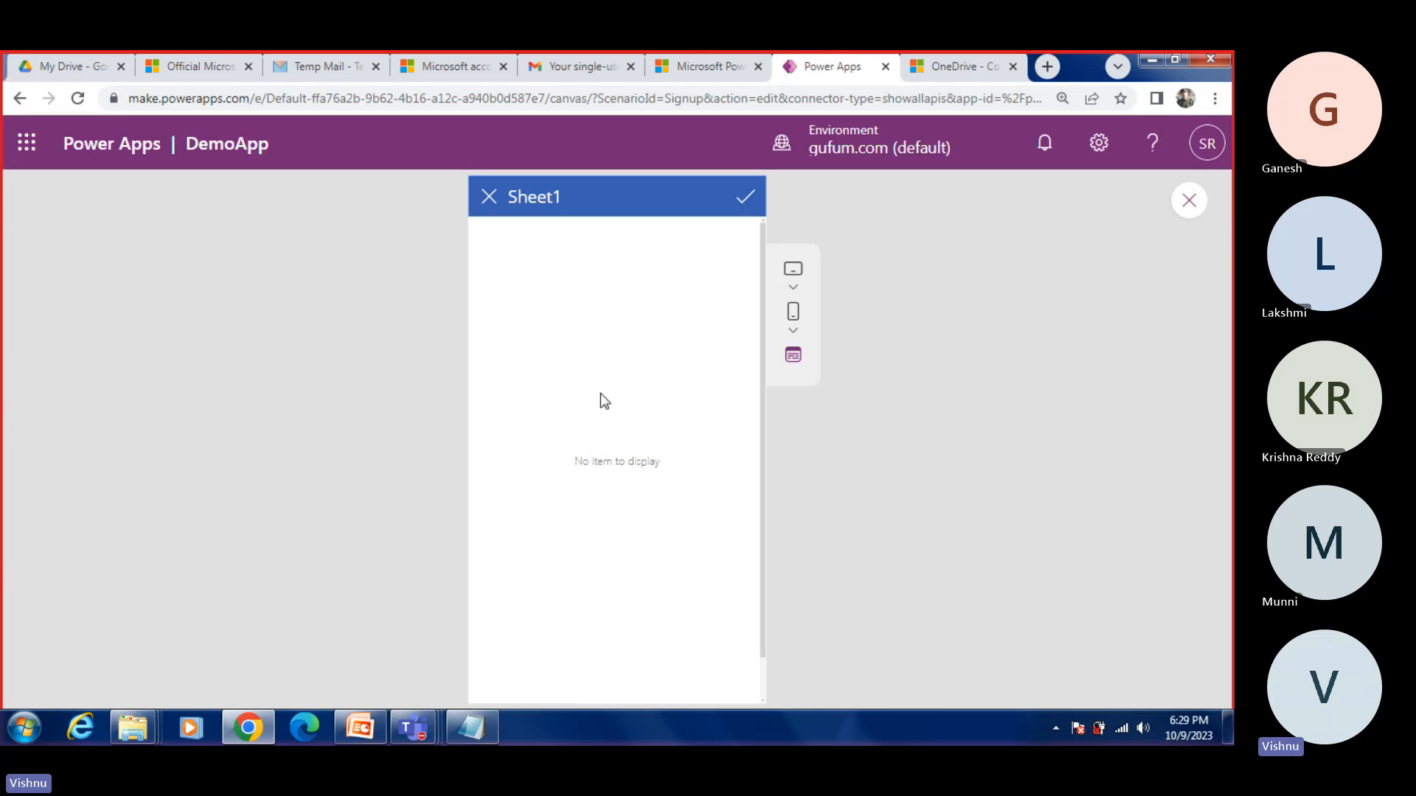
left_click(491, 199)
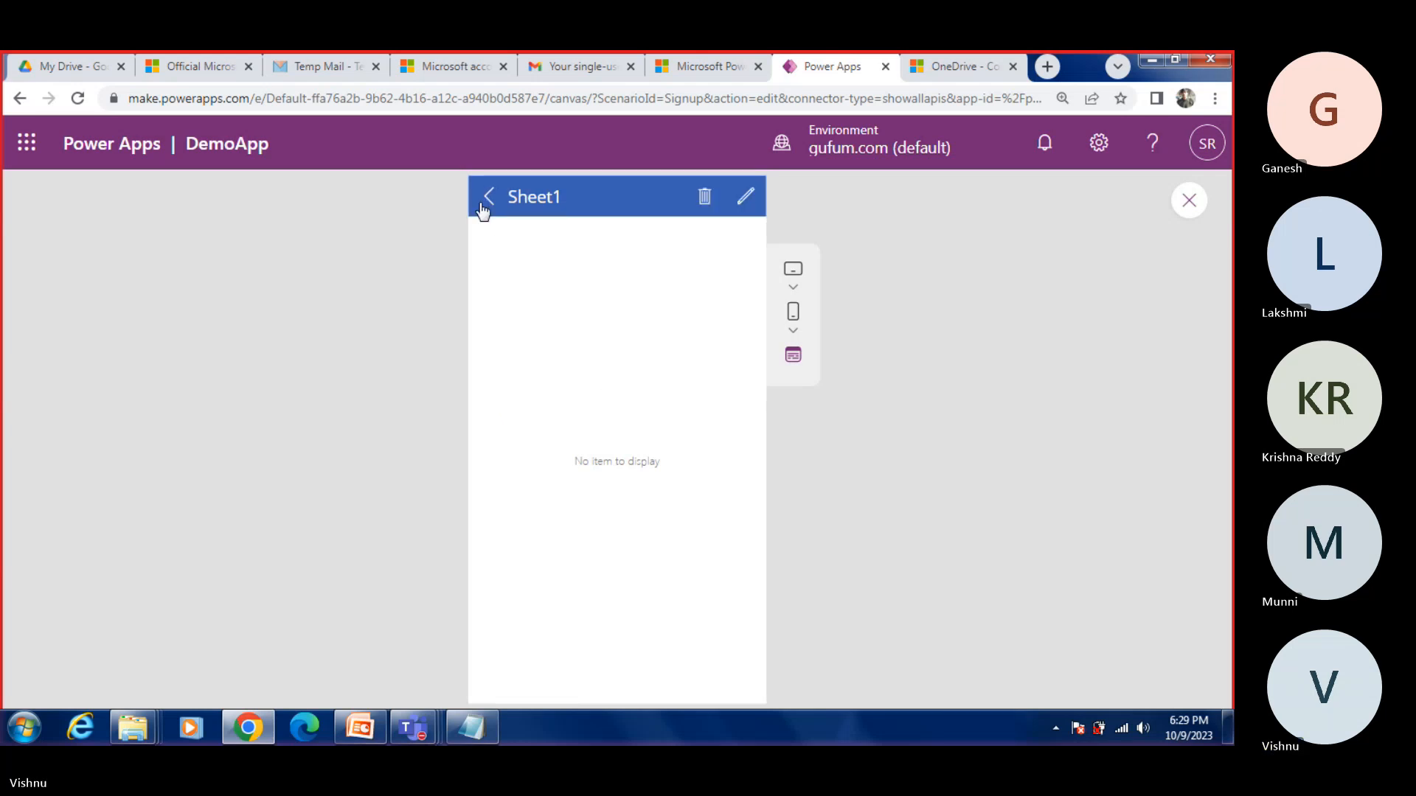
left_click(483, 197)
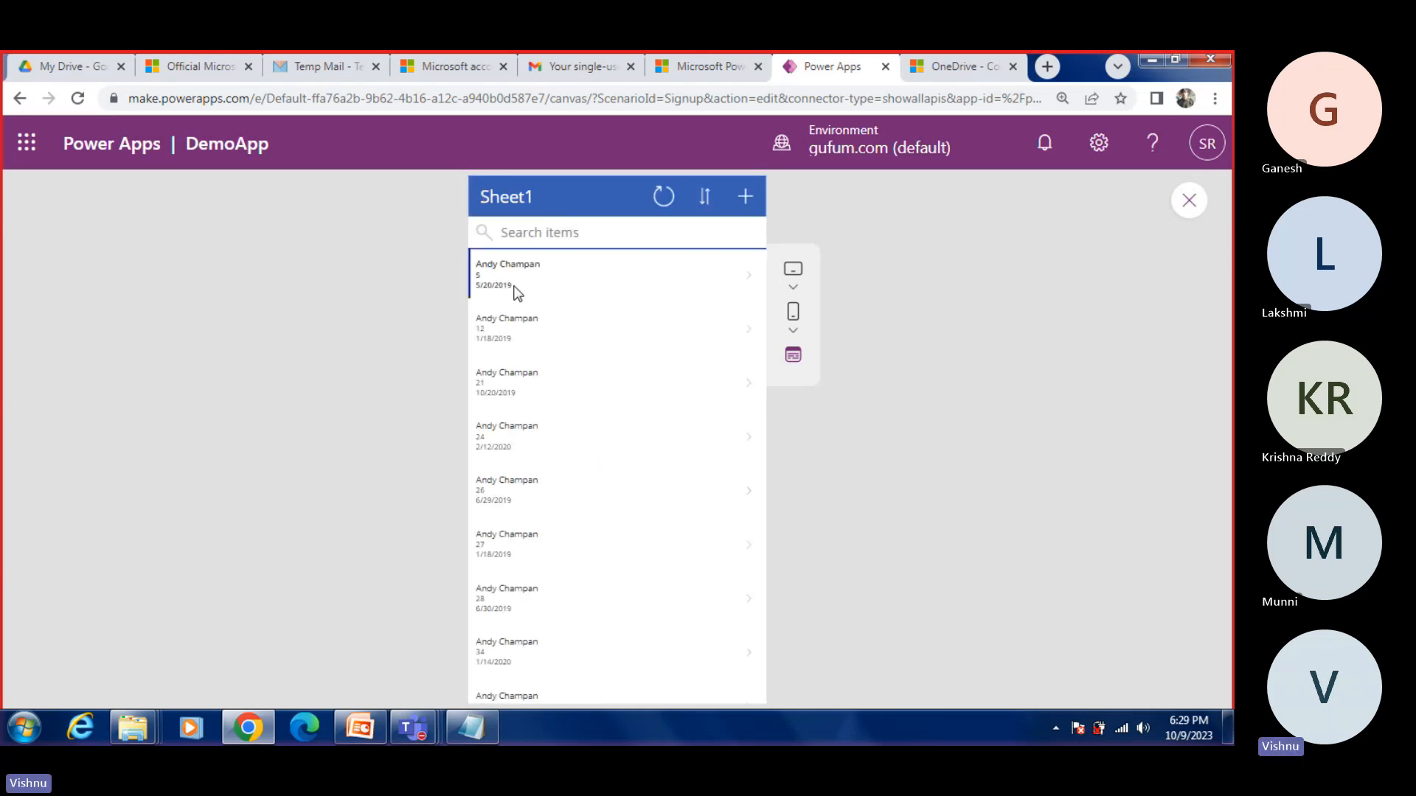
left_click(515, 291)
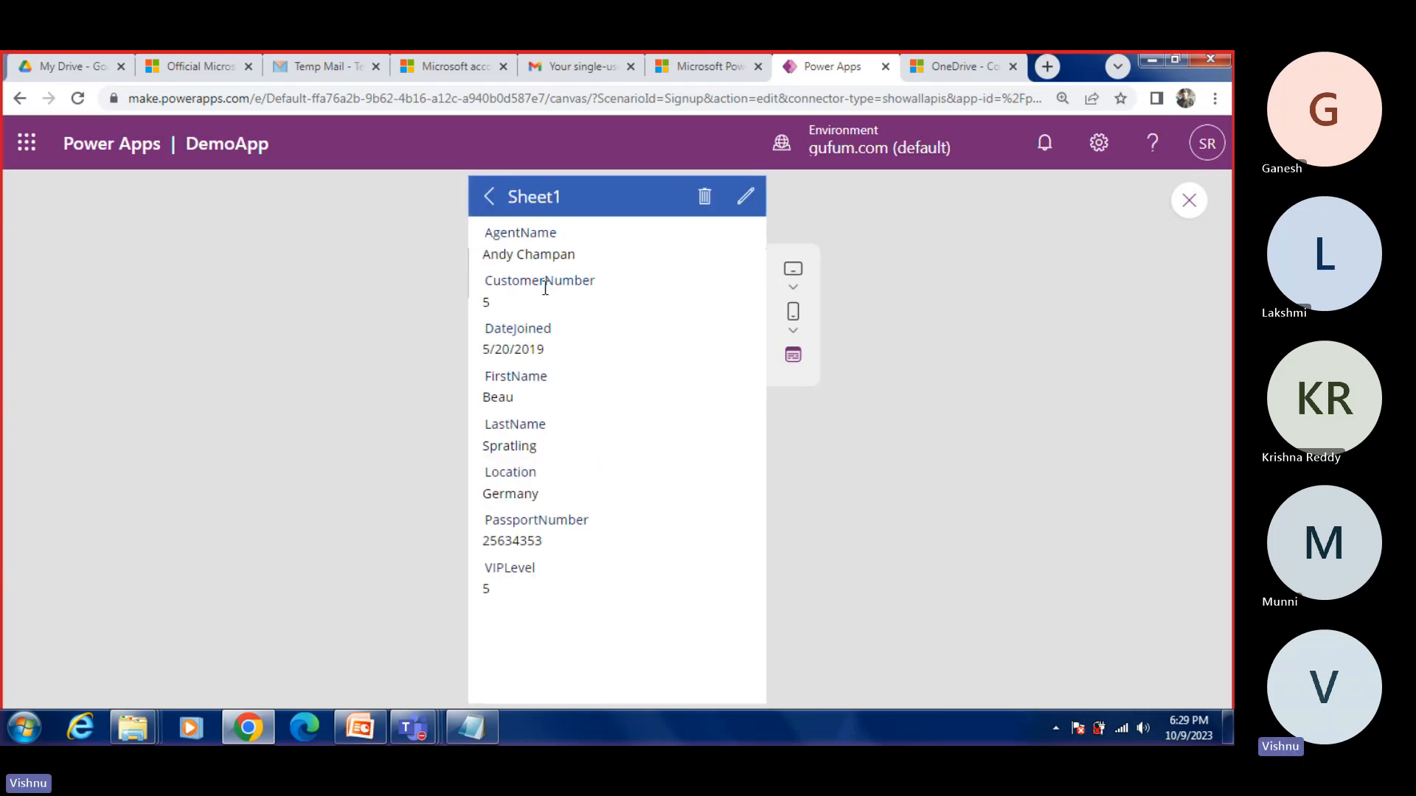
left_click(746, 198)
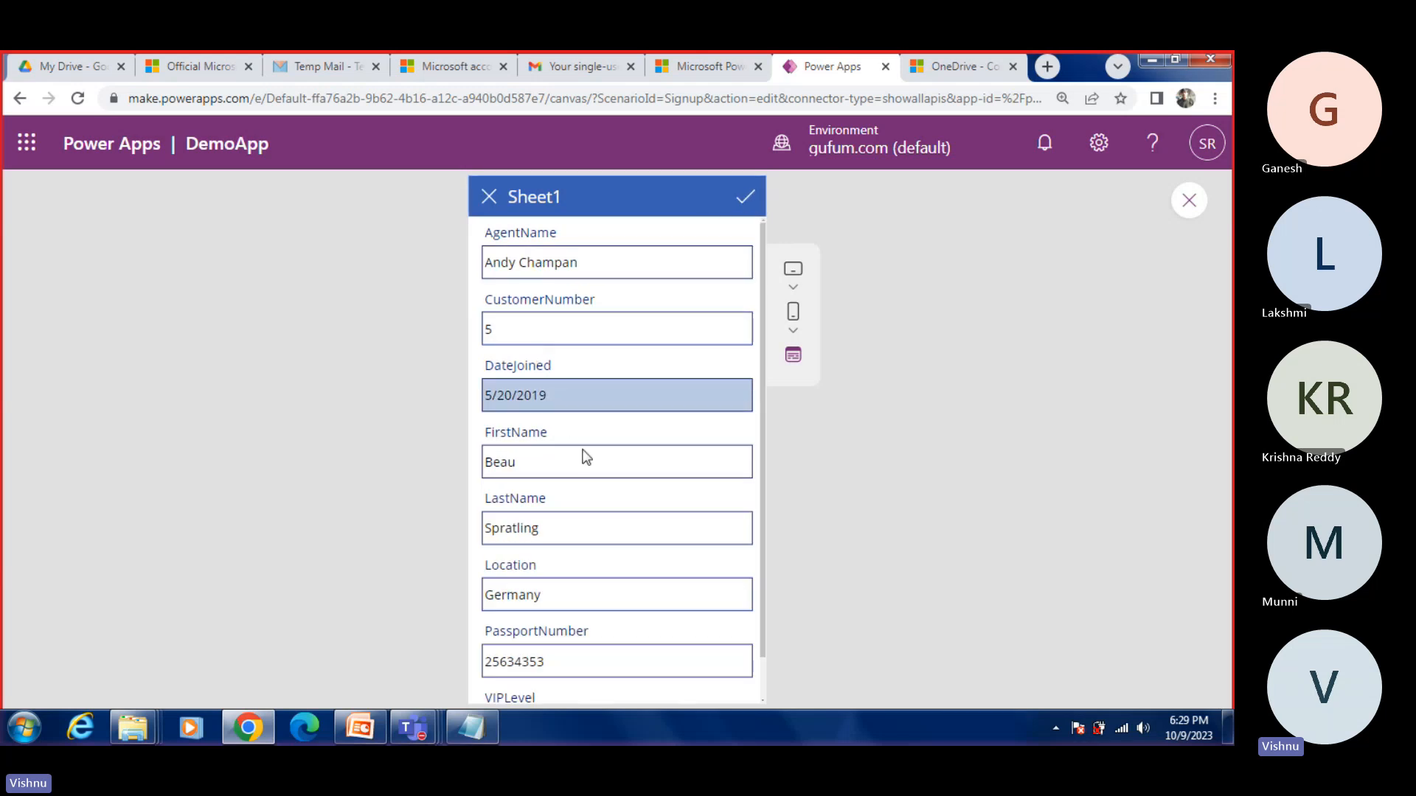
left_click(478, 206)
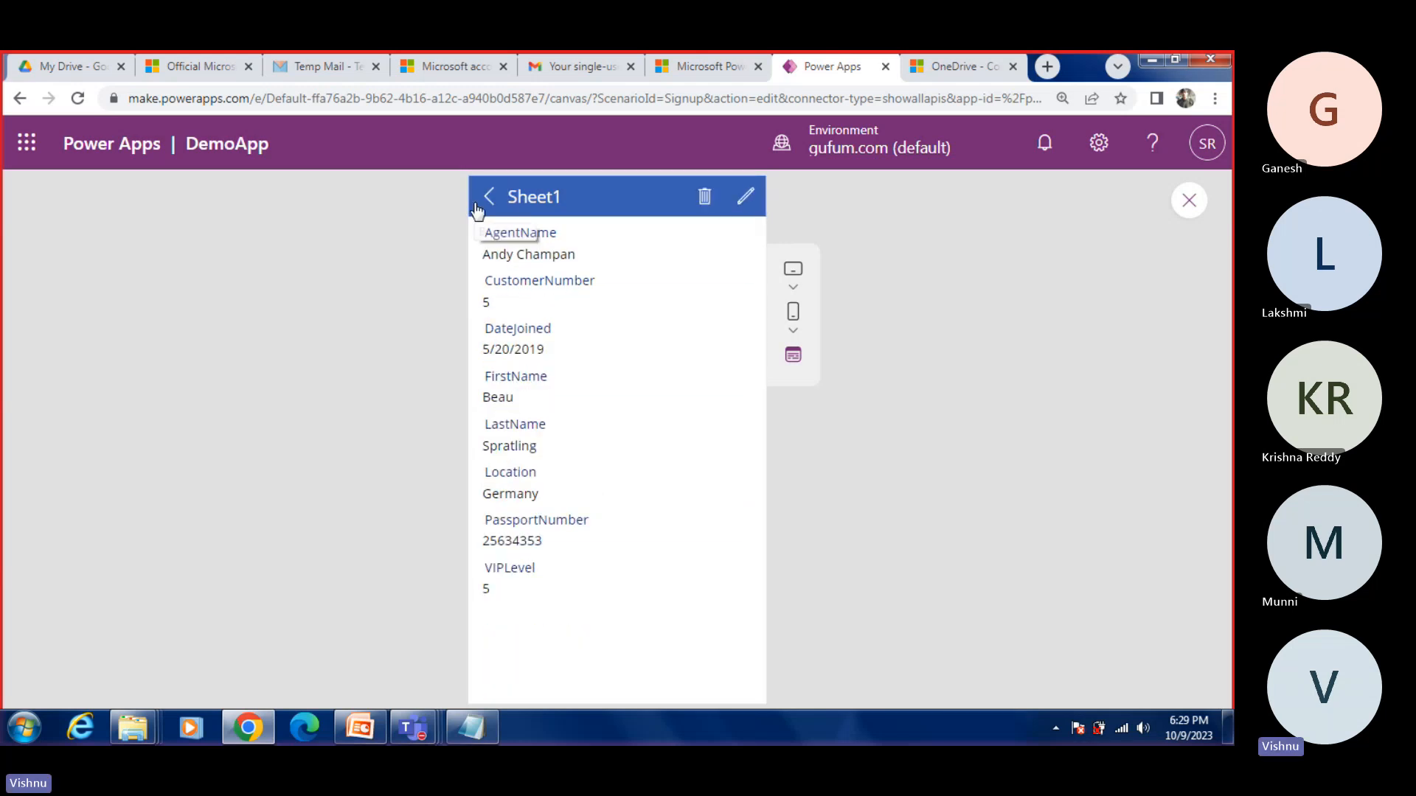
left_click(486, 198)
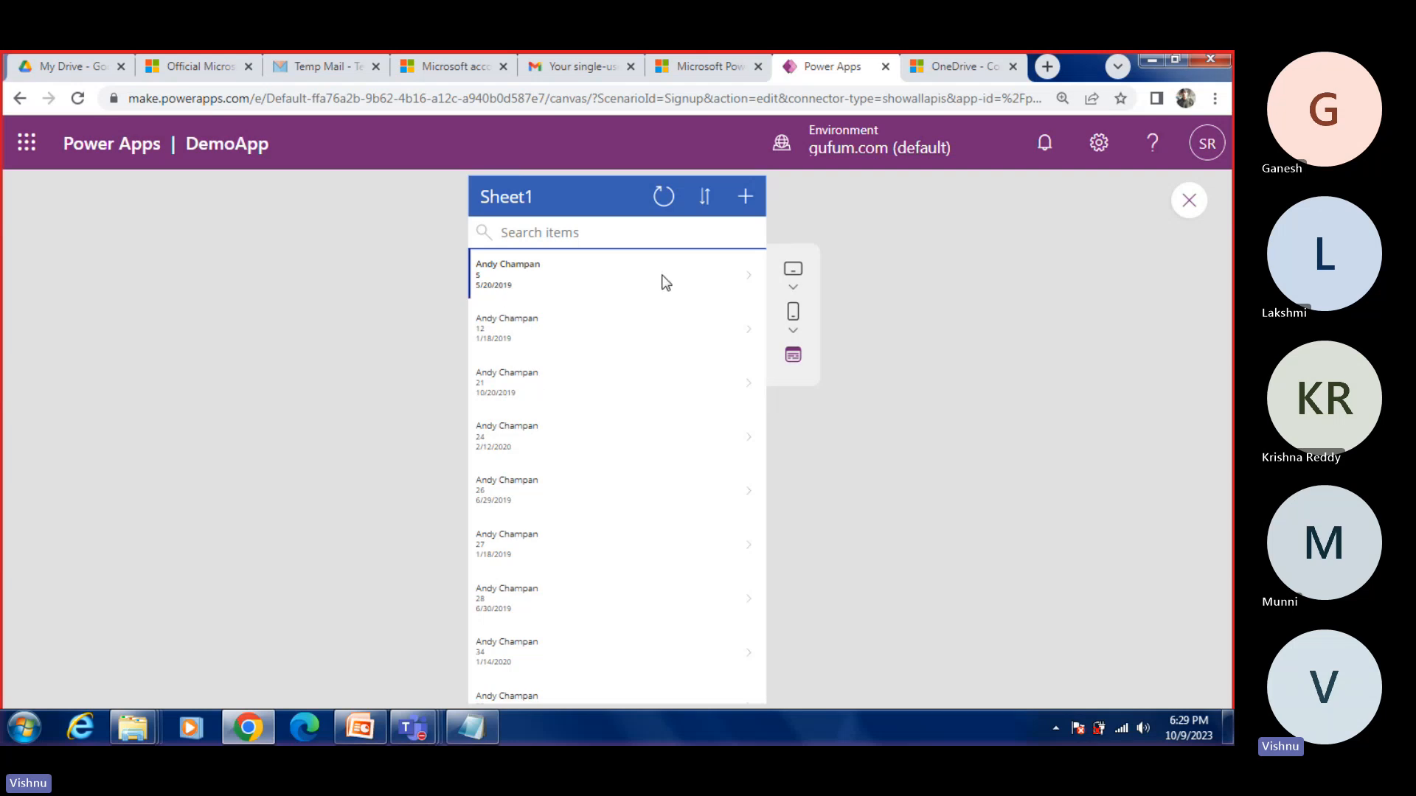
Step: Reopen the first record, highlight its detail fields, and view its edit form before returning to the browse list
left_click(628, 281)
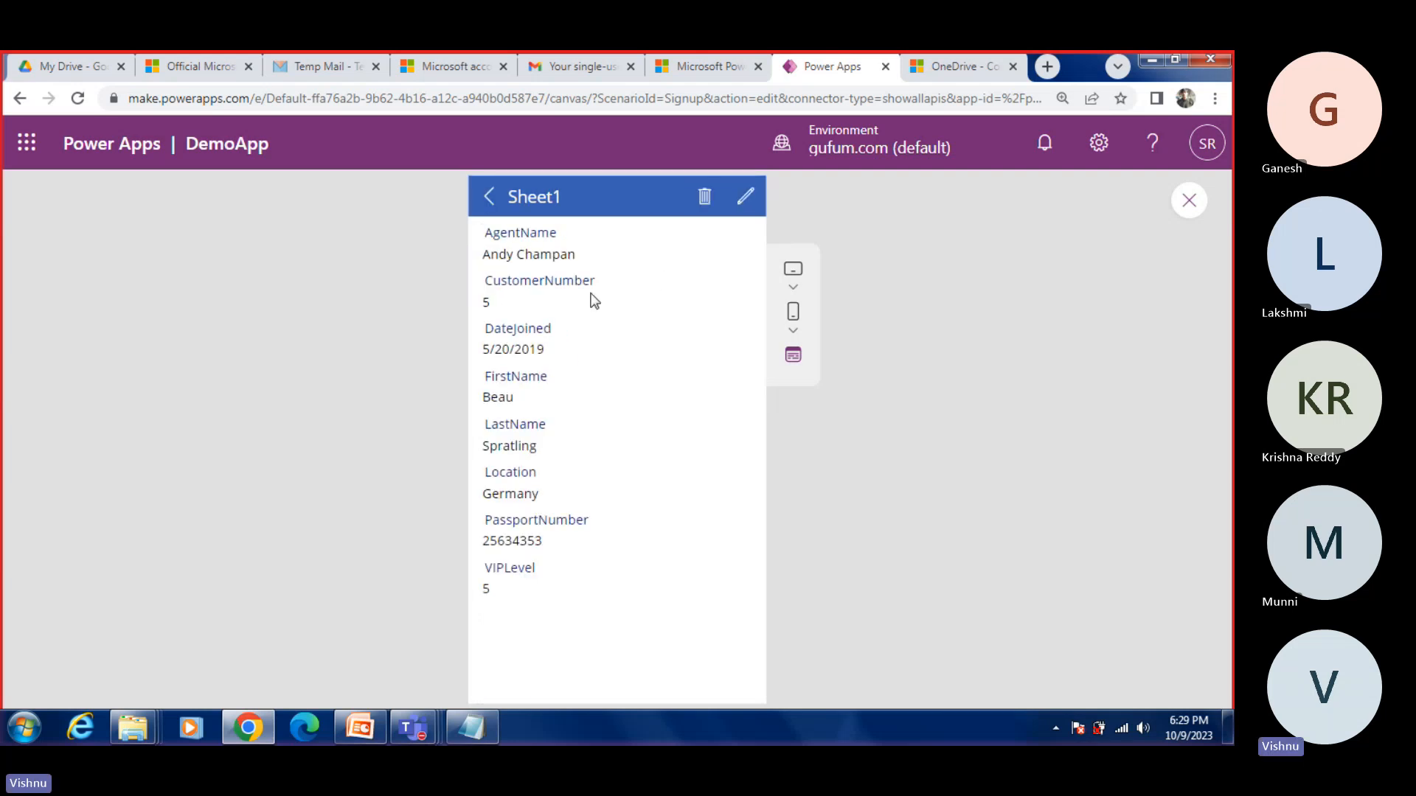
key("ctrl+a")
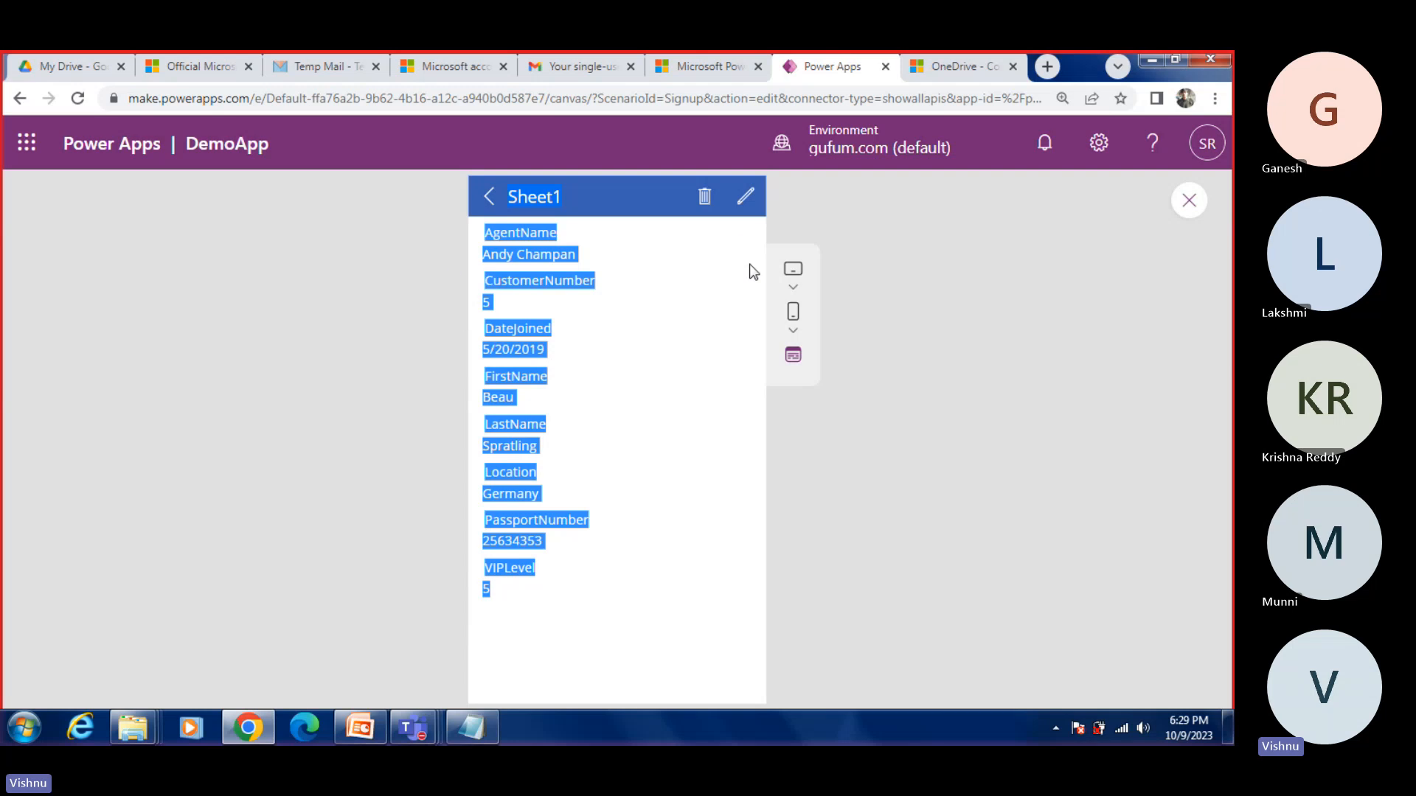
left_click(741, 192)
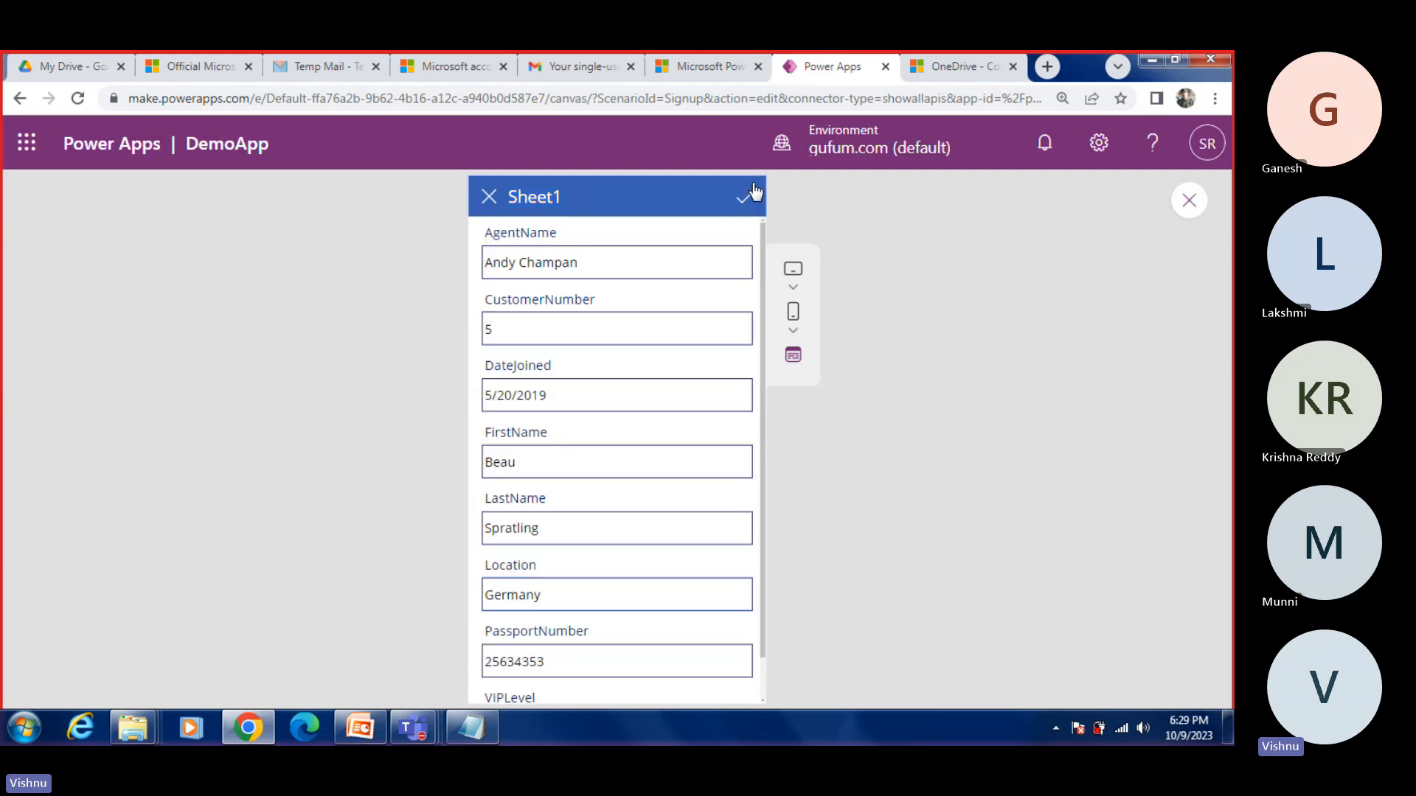
left_click(482, 201)
left_click(481, 201)
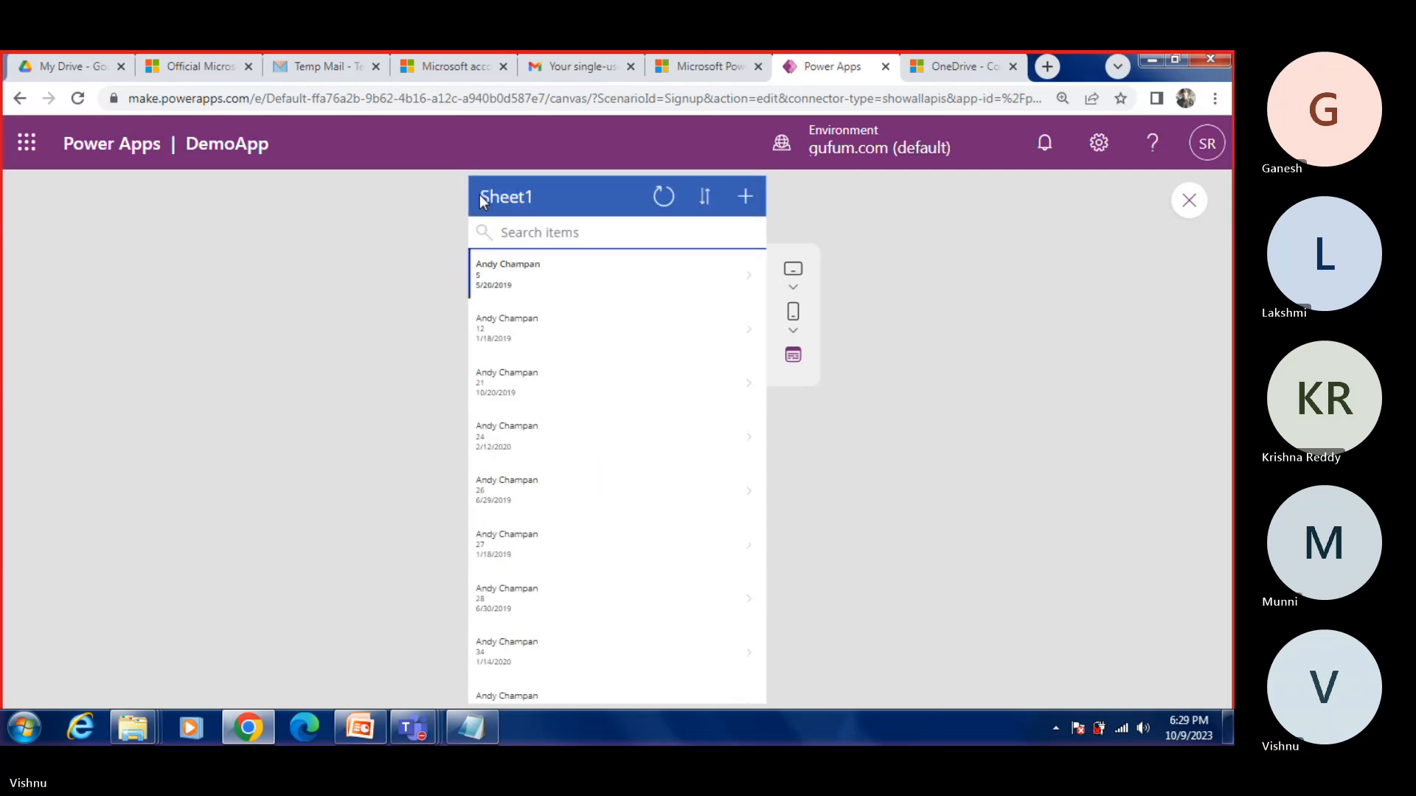
Step: Close the app preview and collapse DetailScreen1 and EditScreen1 in the screen hierarchy
left_click(1189, 200)
left_click(69, 520)
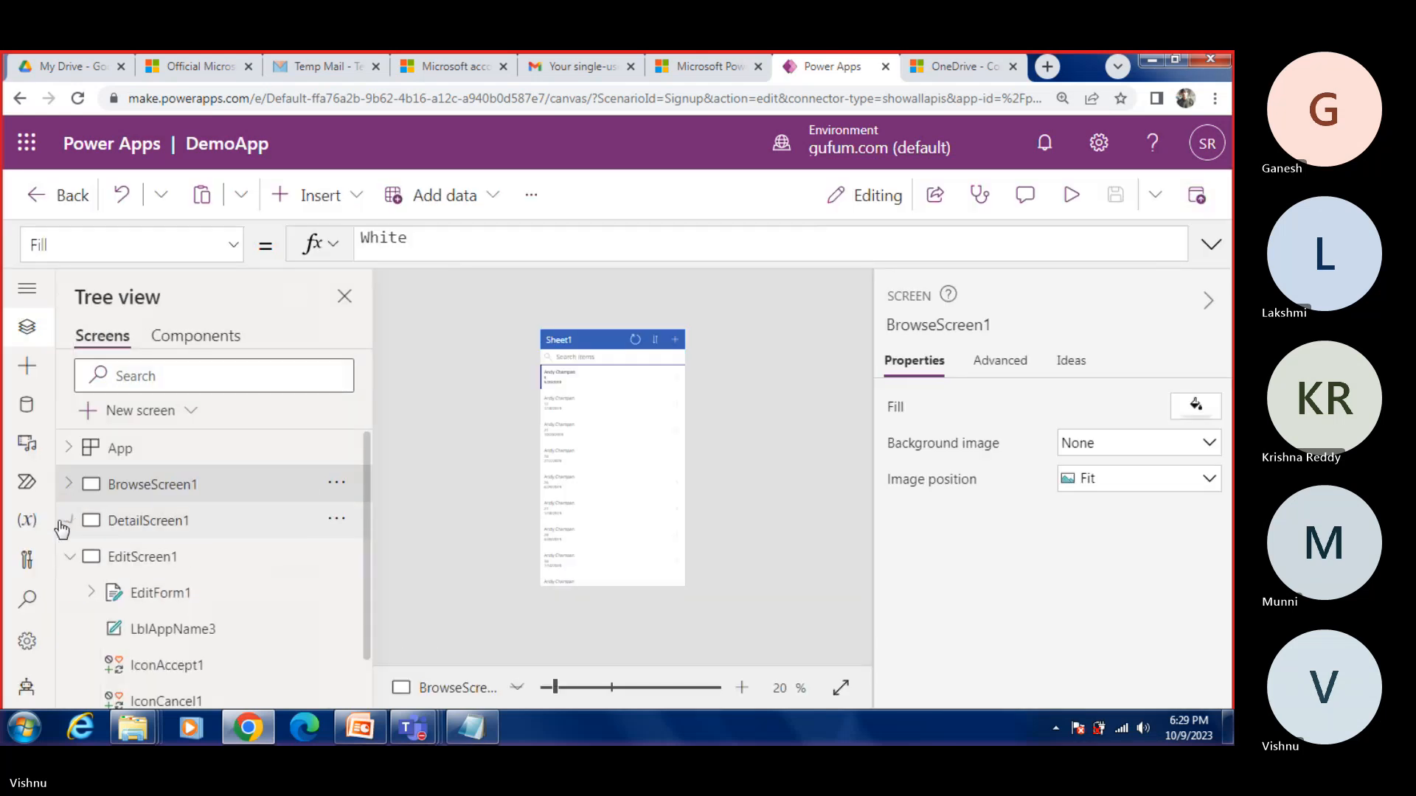
left_click(69, 557)
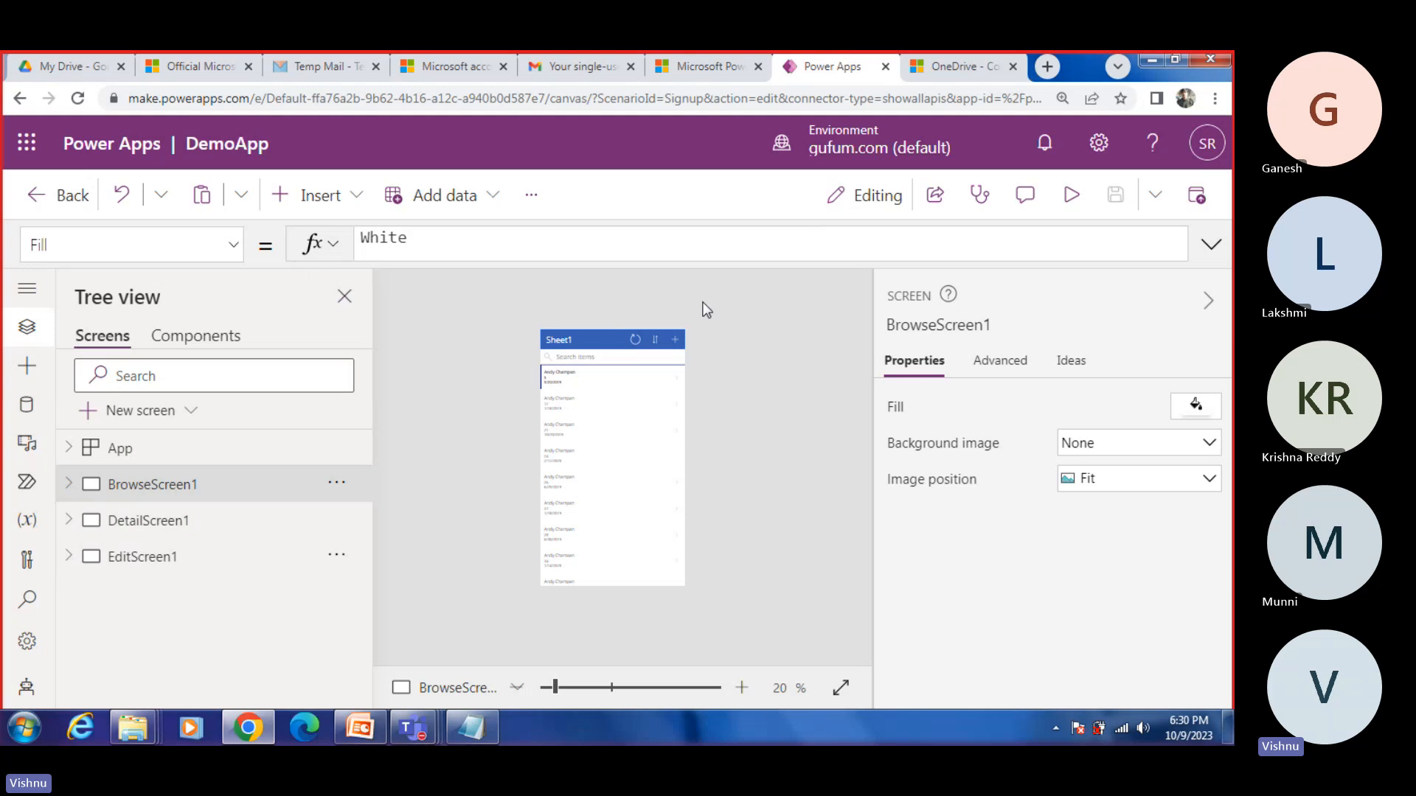
Step: Open Power Apps home from the app launcher and revisit the OneDrive connector and Power Apps documentation pages
left_click(27, 142)
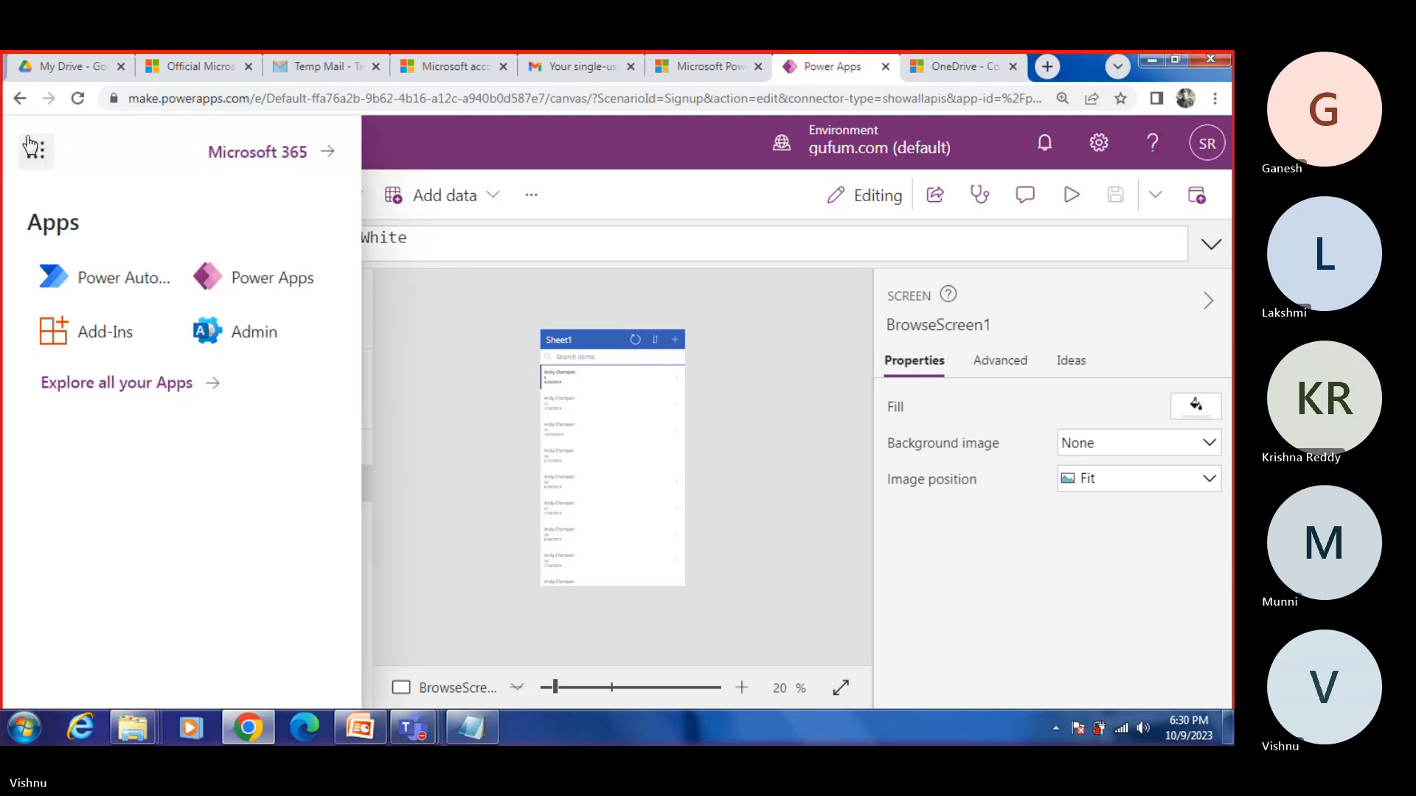
left_click(263, 278)
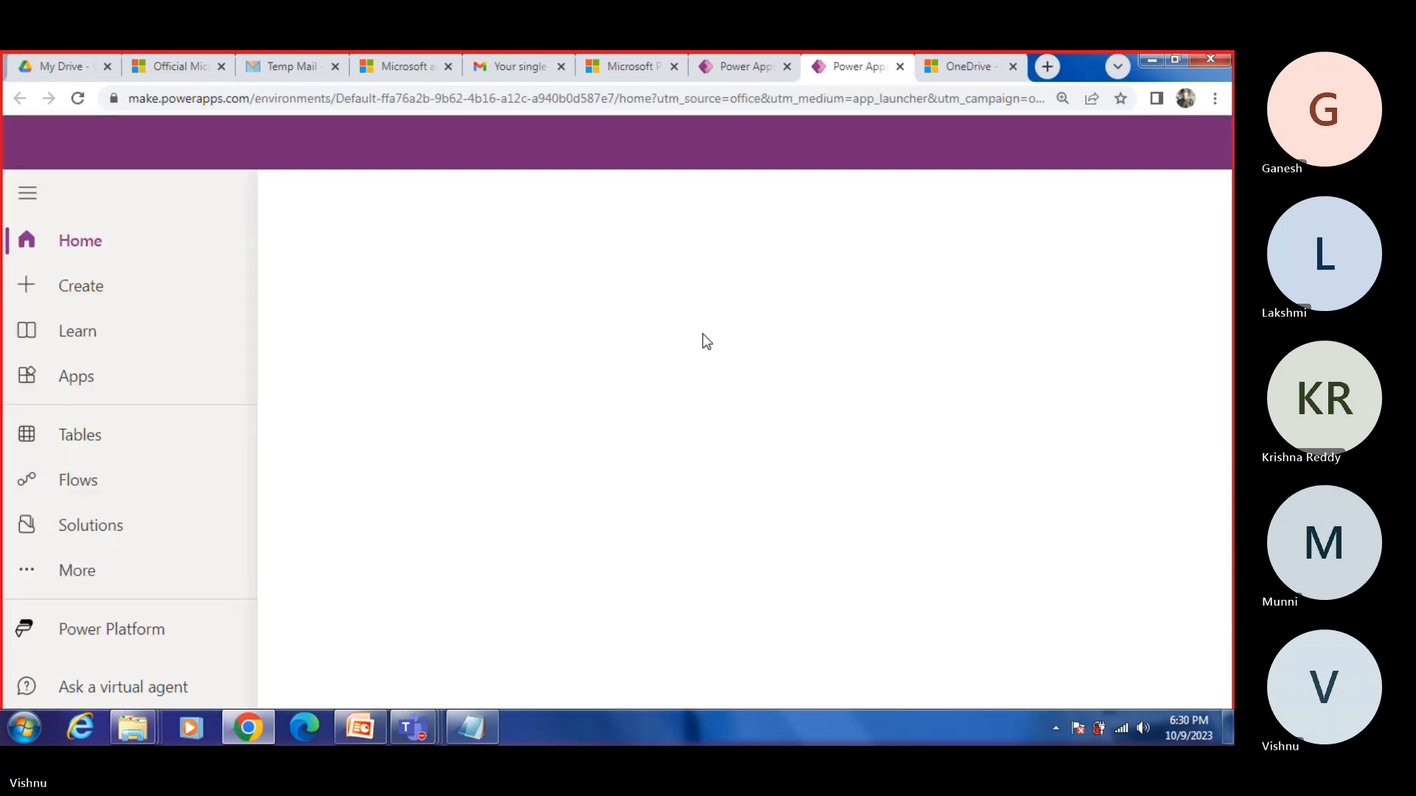
left_click(981, 68)
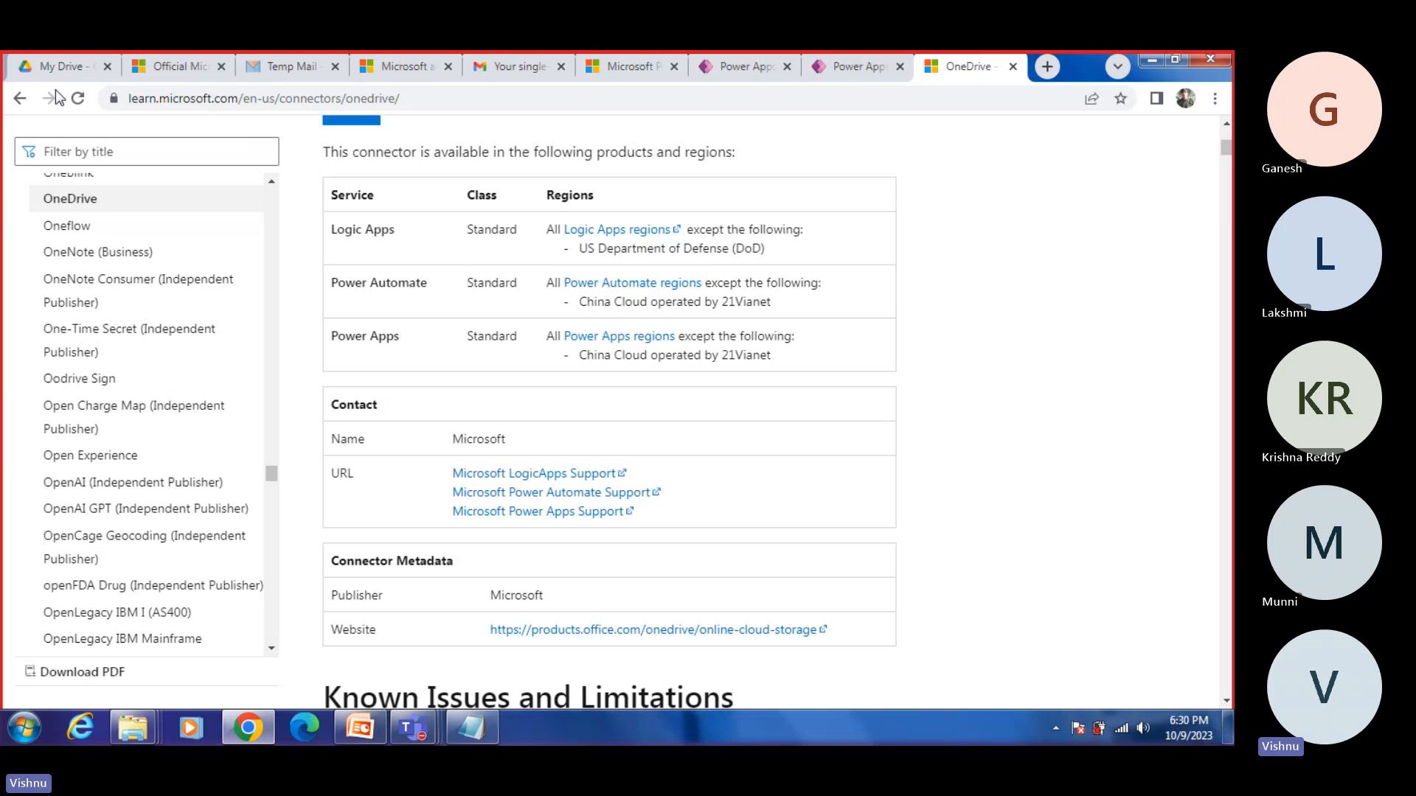
left_click(59, 67)
left_click(990, 65)
left_click(184, 66)
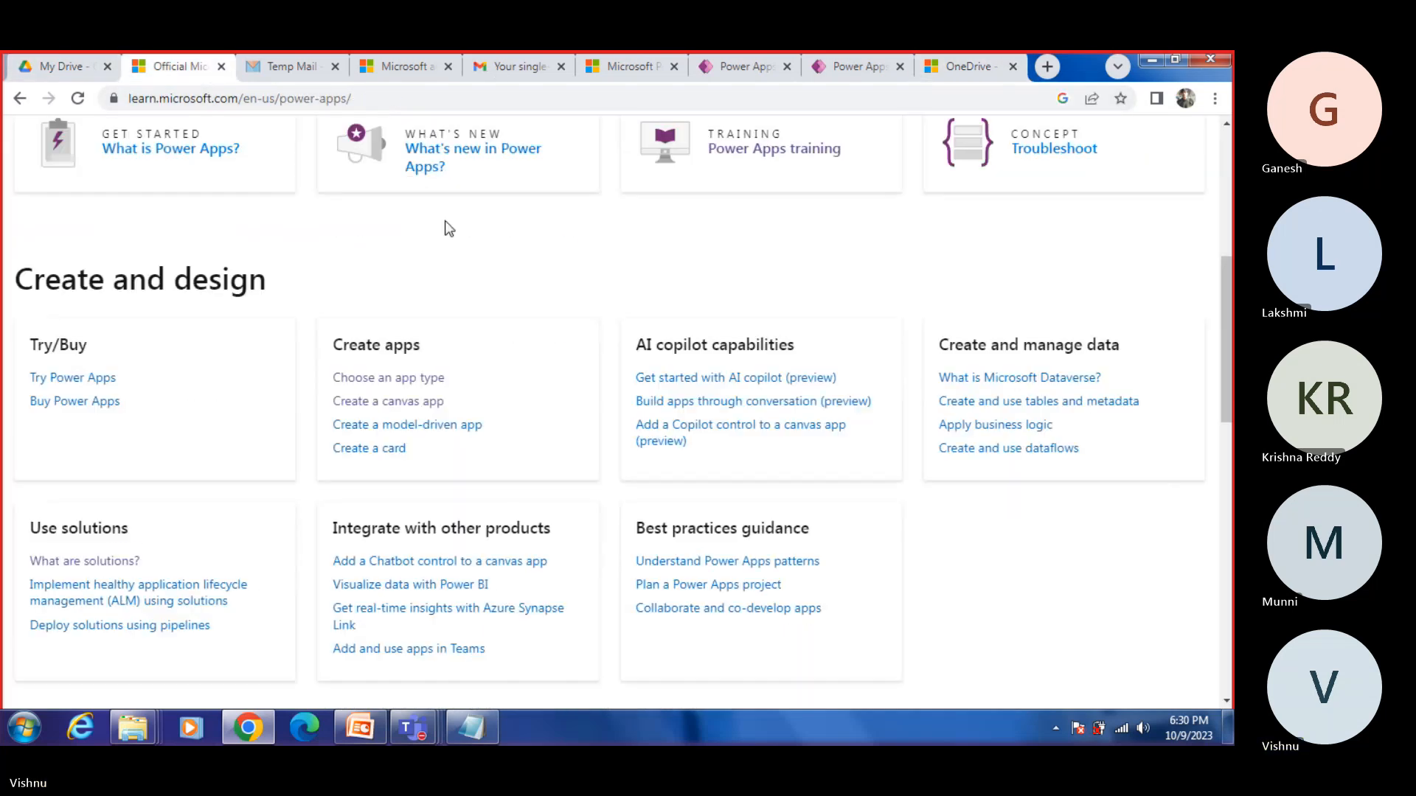
scroll(596, 339, "up", 5)
Step: From the Microsoft account page, search all apps for "ONE", open OneDrive, and show the signed-in account's details
left_click(404, 66)
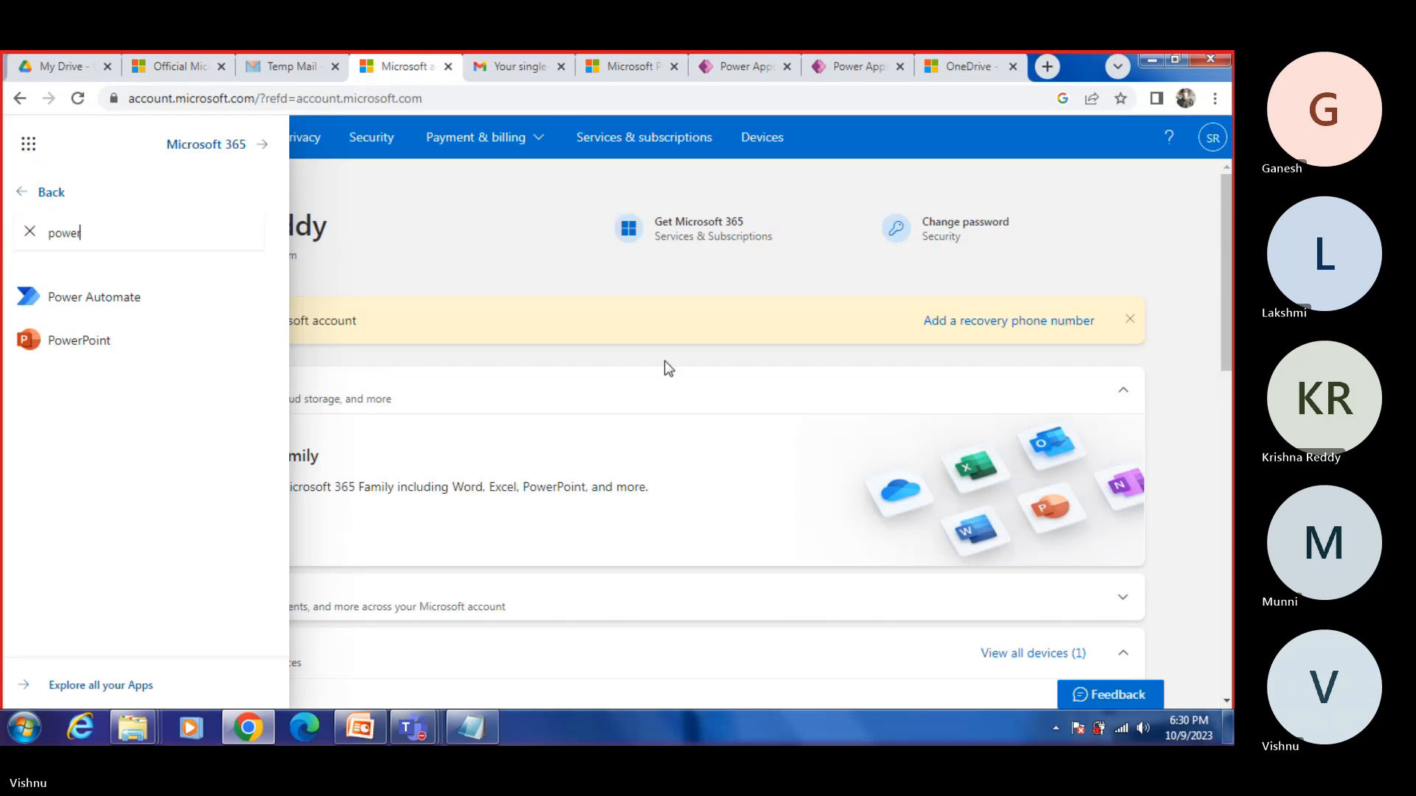
left_click(49, 194)
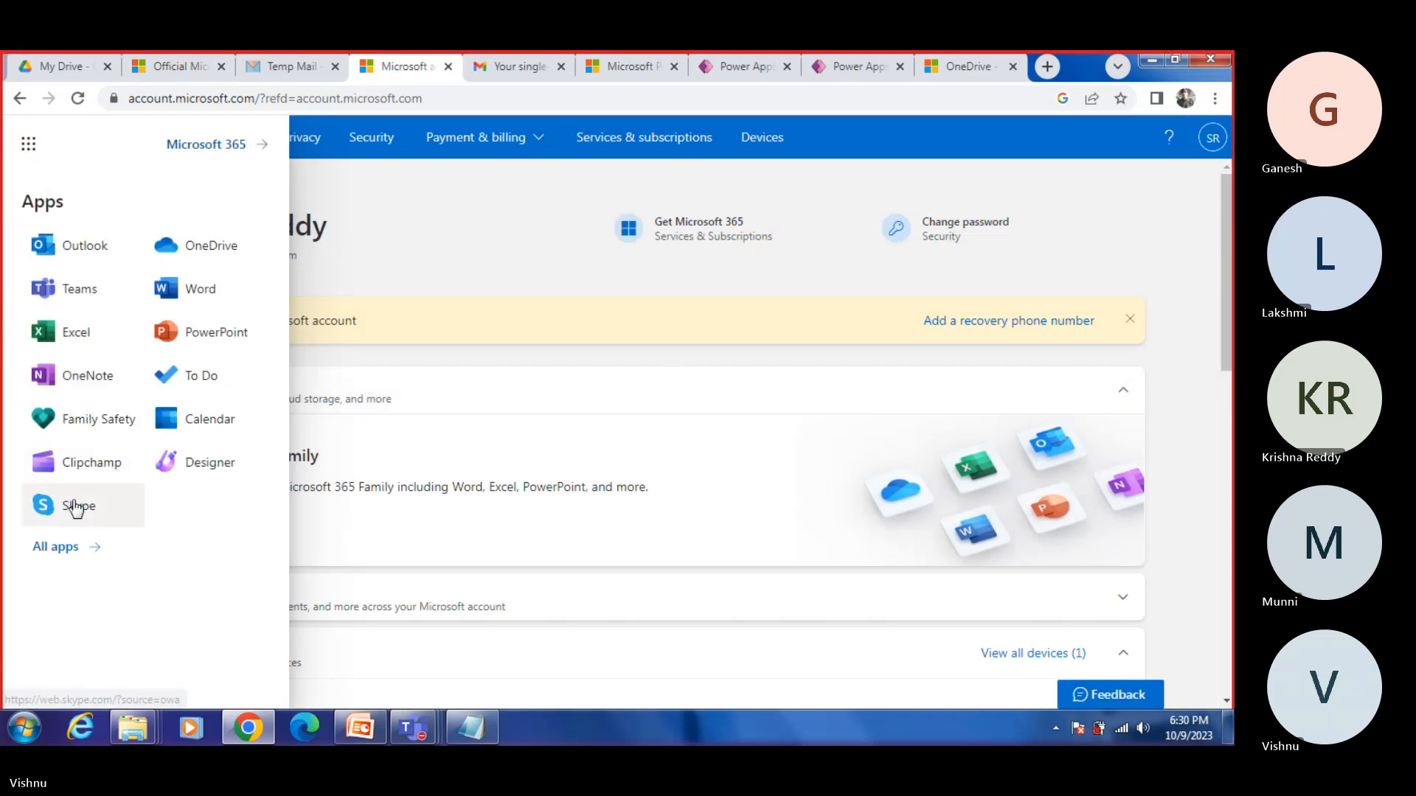
left_click(56, 549)
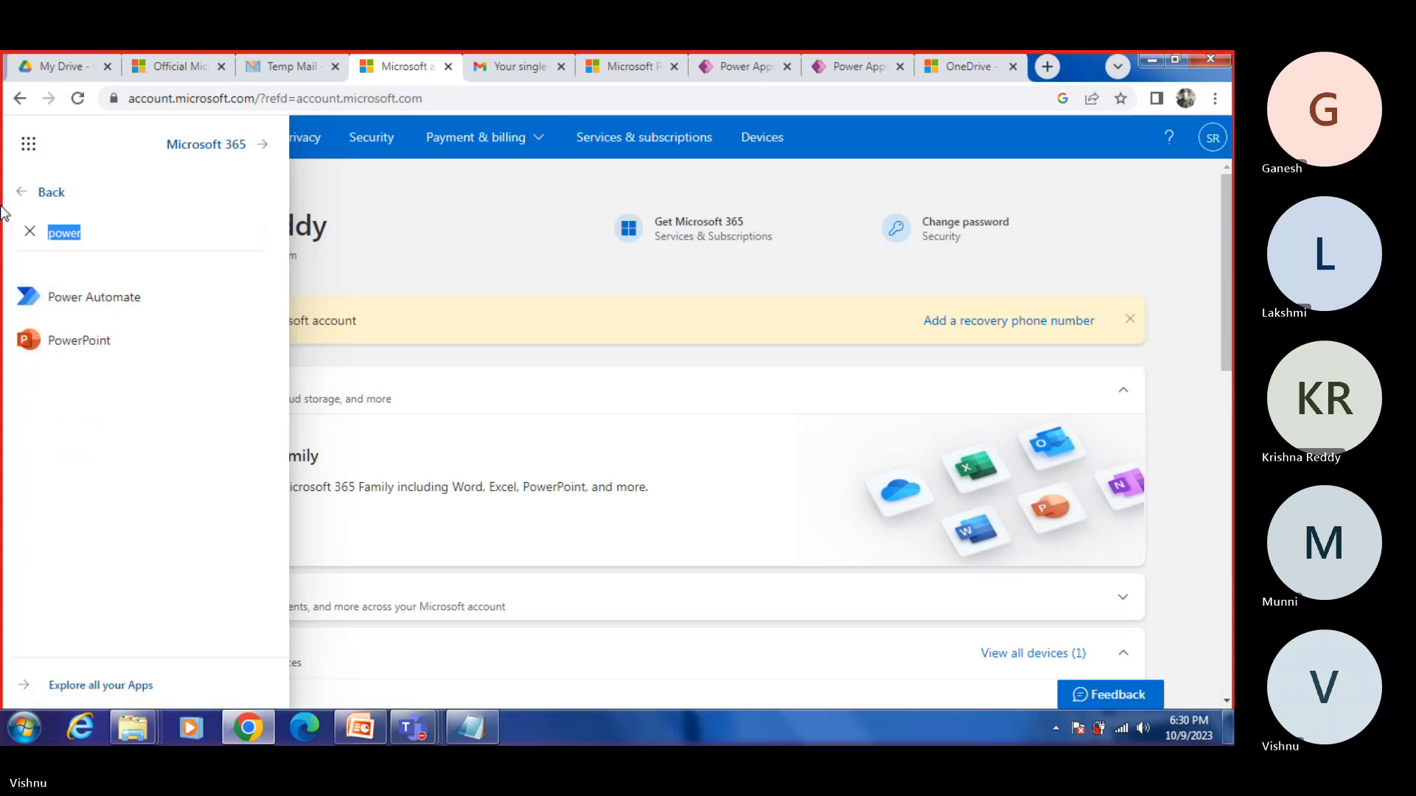
type("ONE")
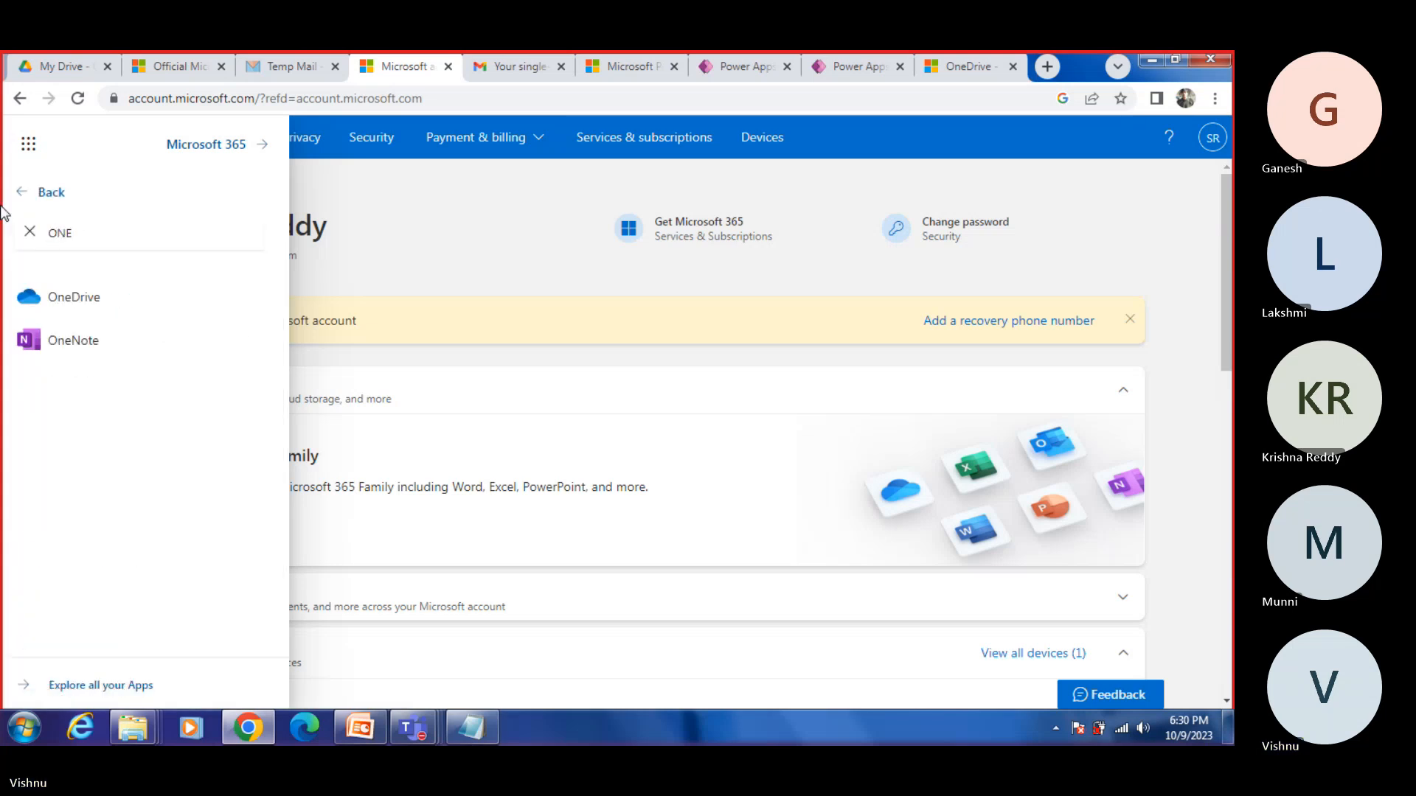
left_click(87, 297)
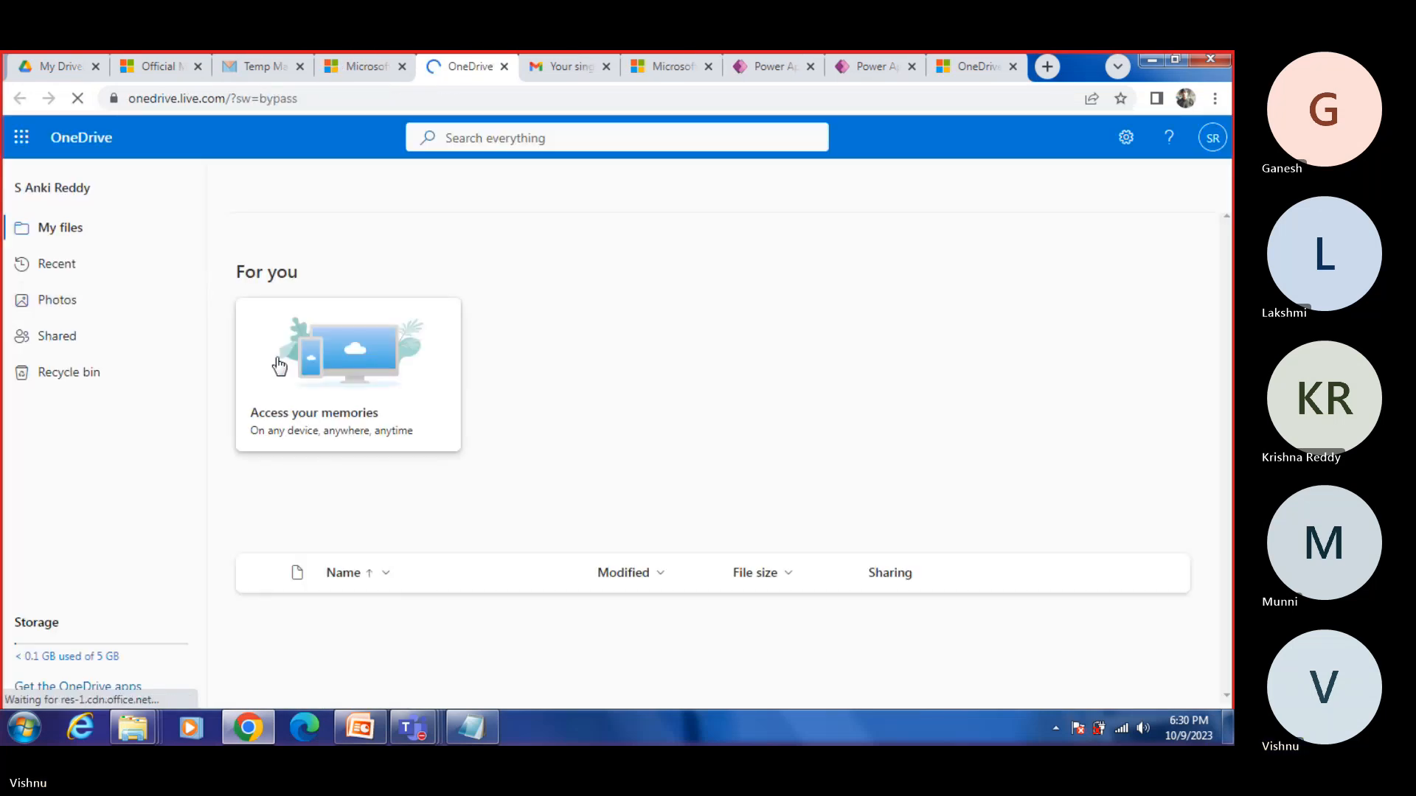
left_click(1212, 138)
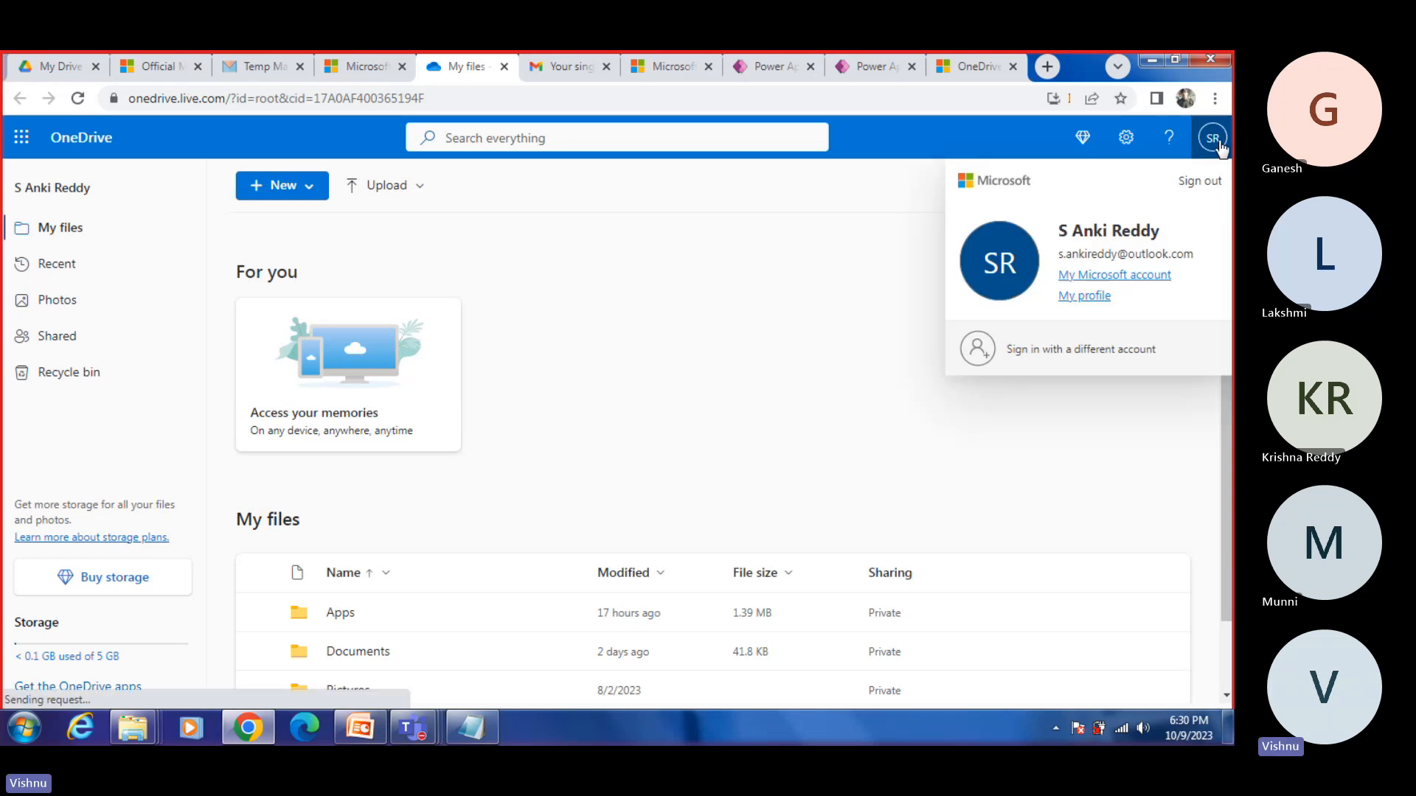
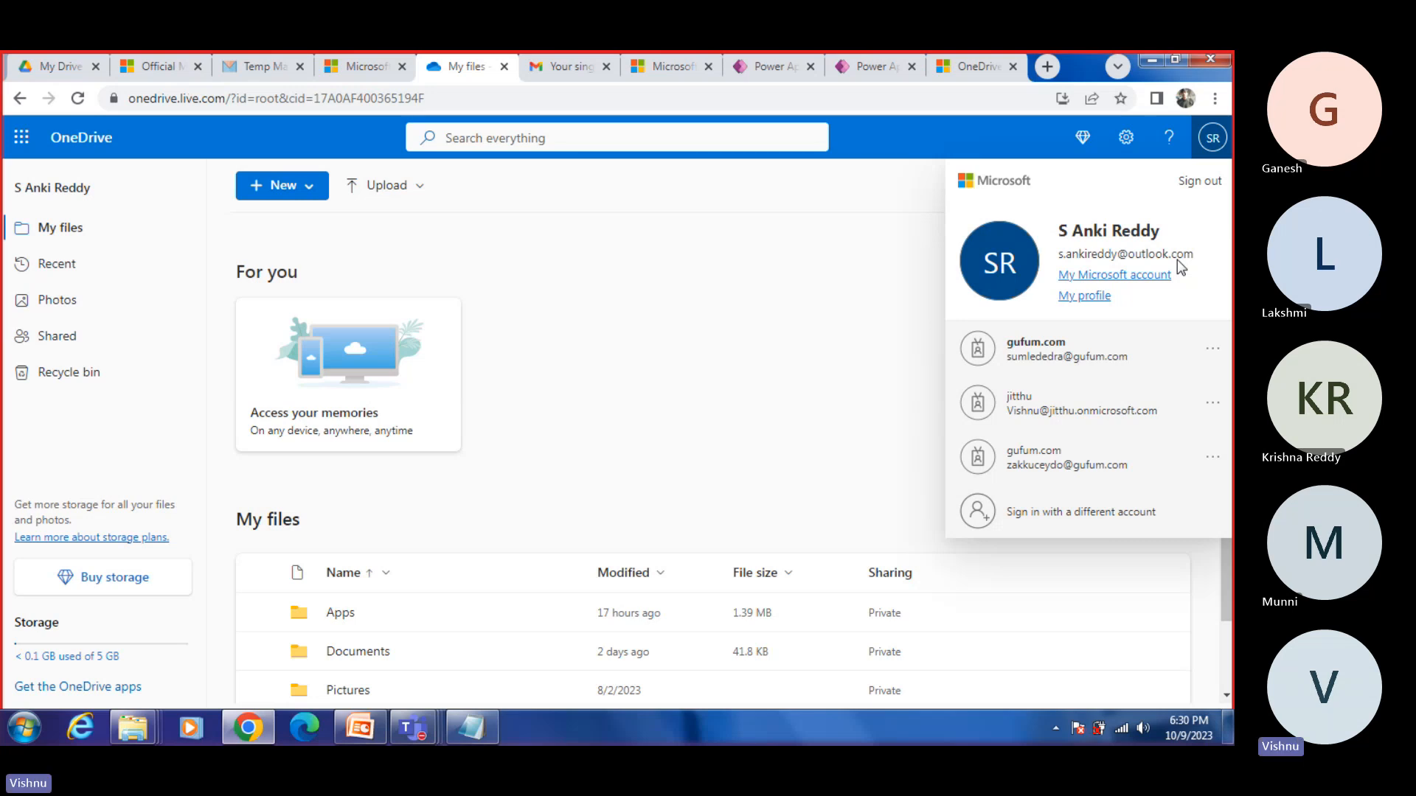
Step: Show all files in OneDrive and open the Documents folder to view its Excel workbooks
left_click(32, 234)
scroll(528, 509, "down", 2)
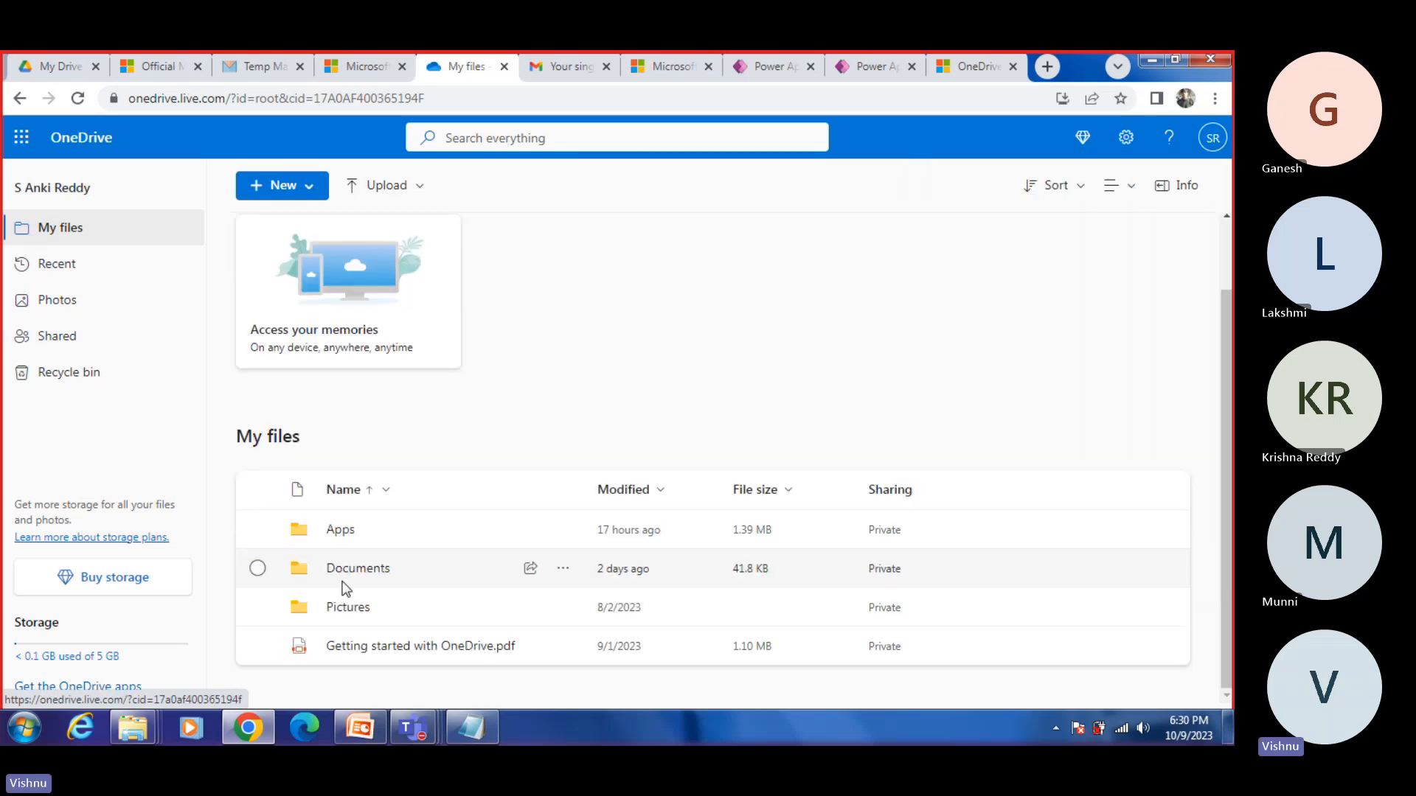
left_click(351, 574)
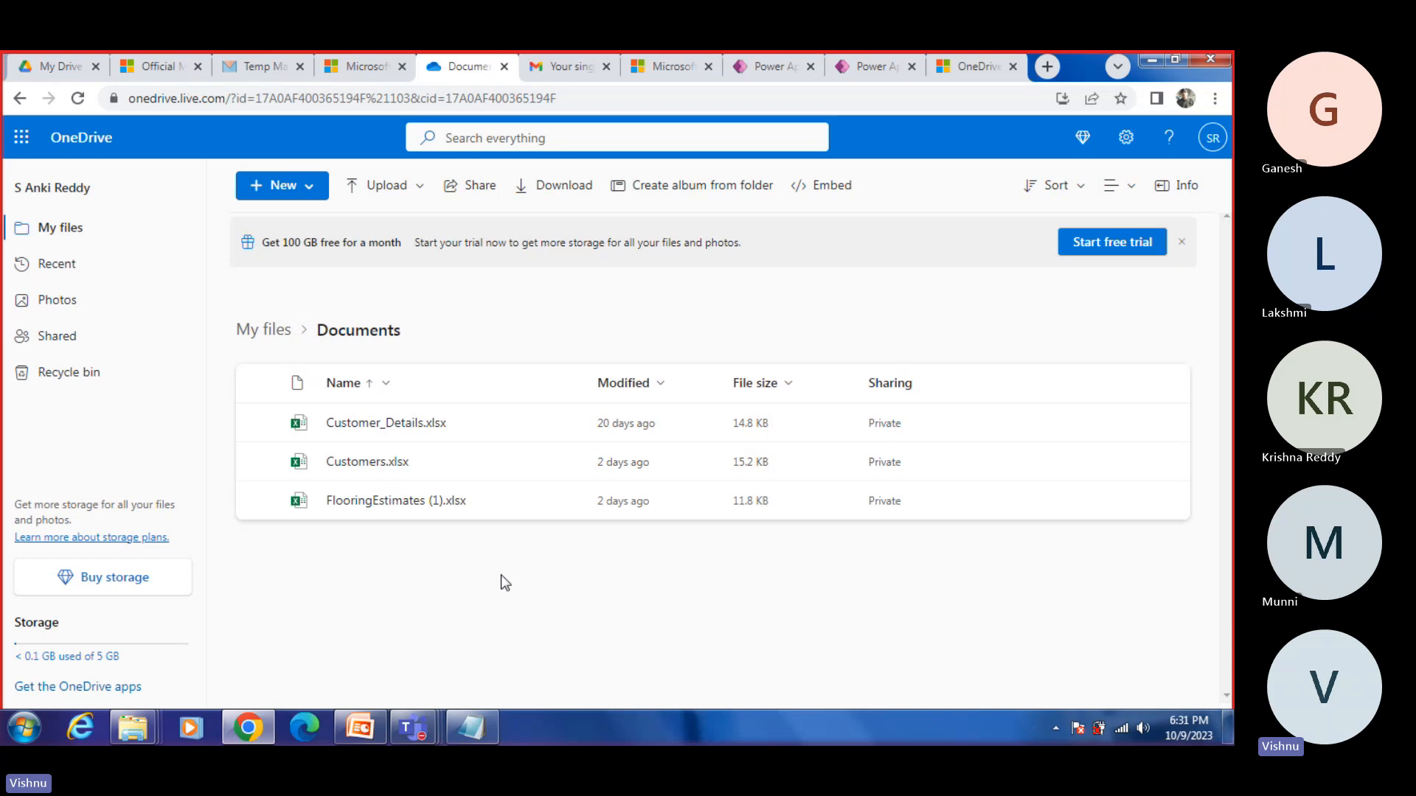
Step: Switch to Power Apps and, from the app creation page, open more data sources and start a new connection
left_click(874, 70)
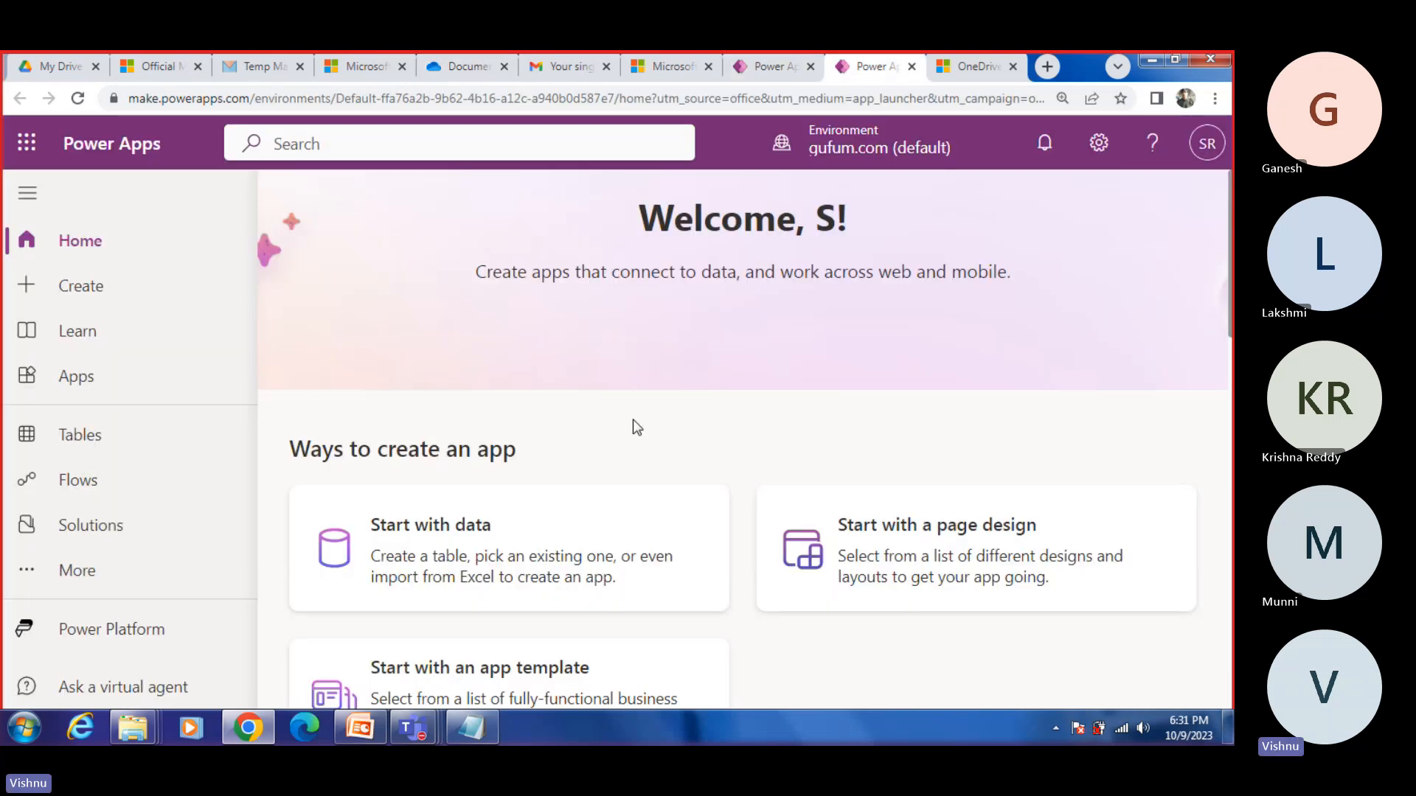
scroll(637, 428, "down", 6)
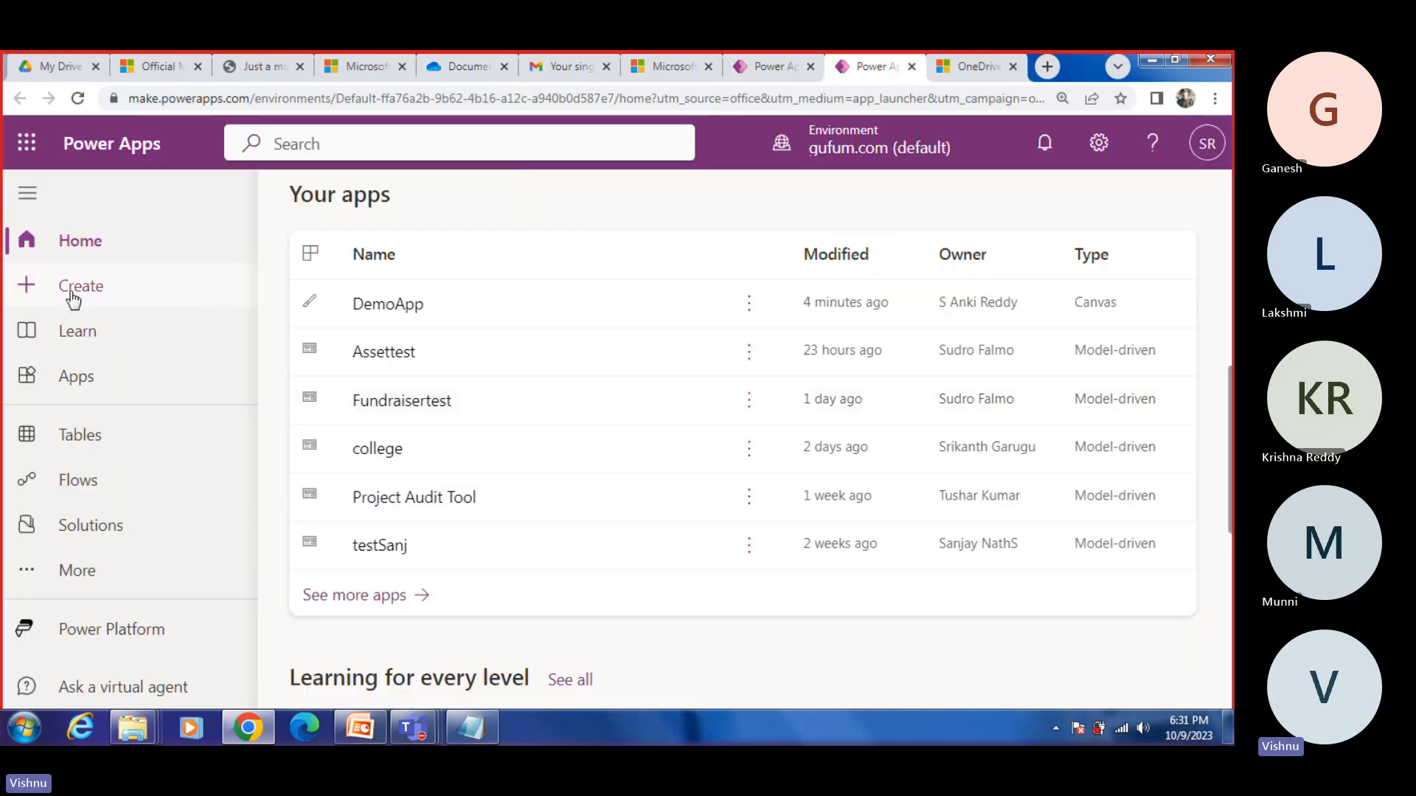
left_click(73, 298)
scroll(922, 451, "down", 6)
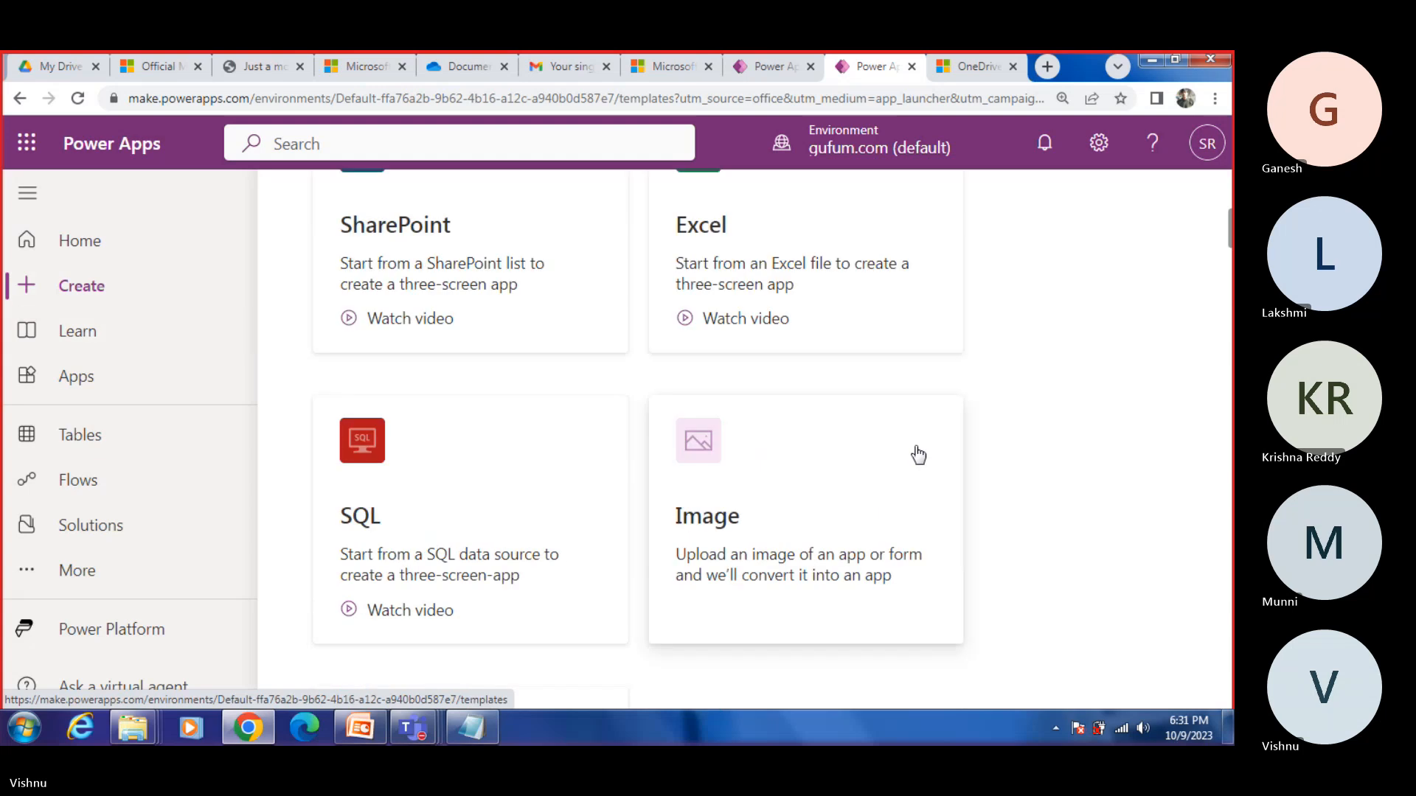
scroll(918, 455, "down", 10)
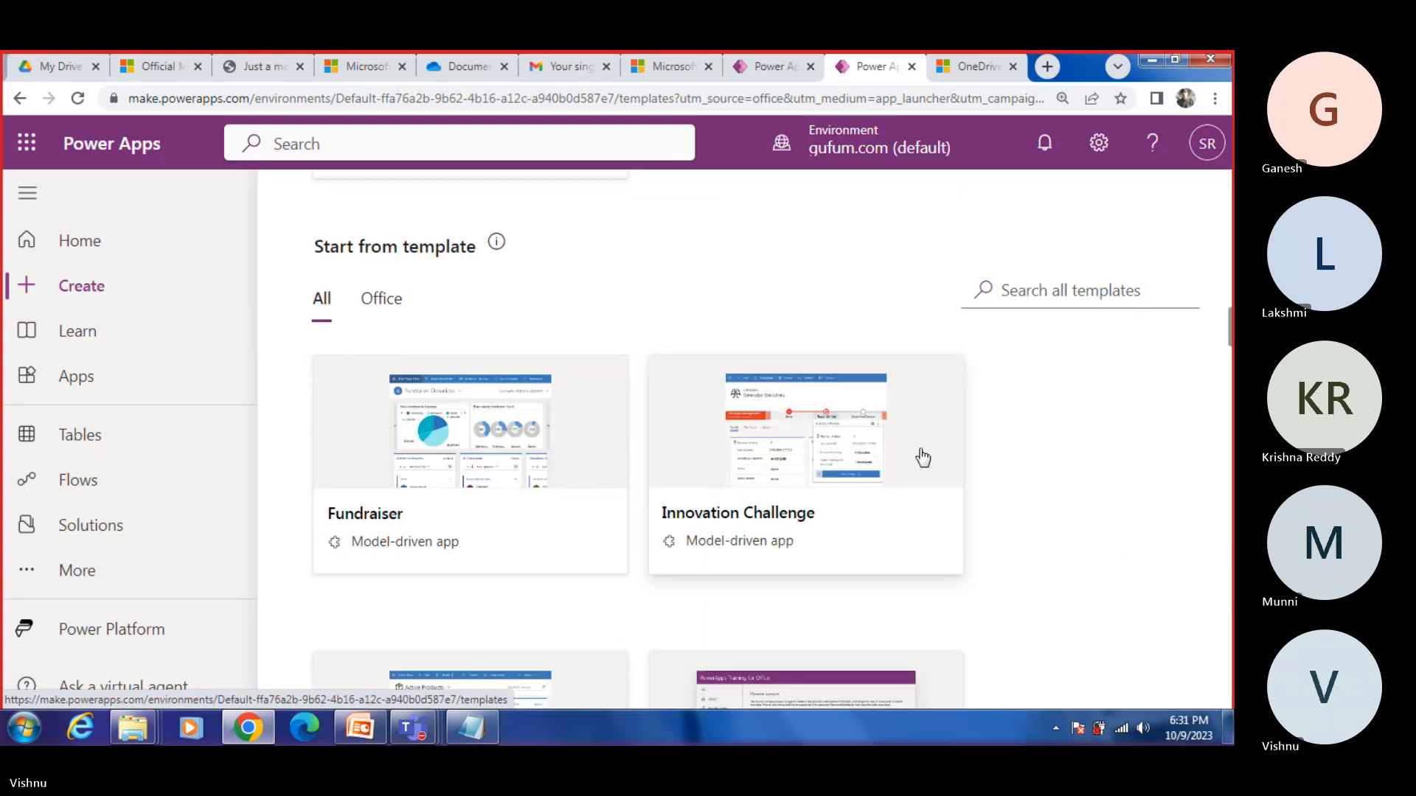
scroll(918, 452, "up", 15)
scroll(917, 450, "down", 4)
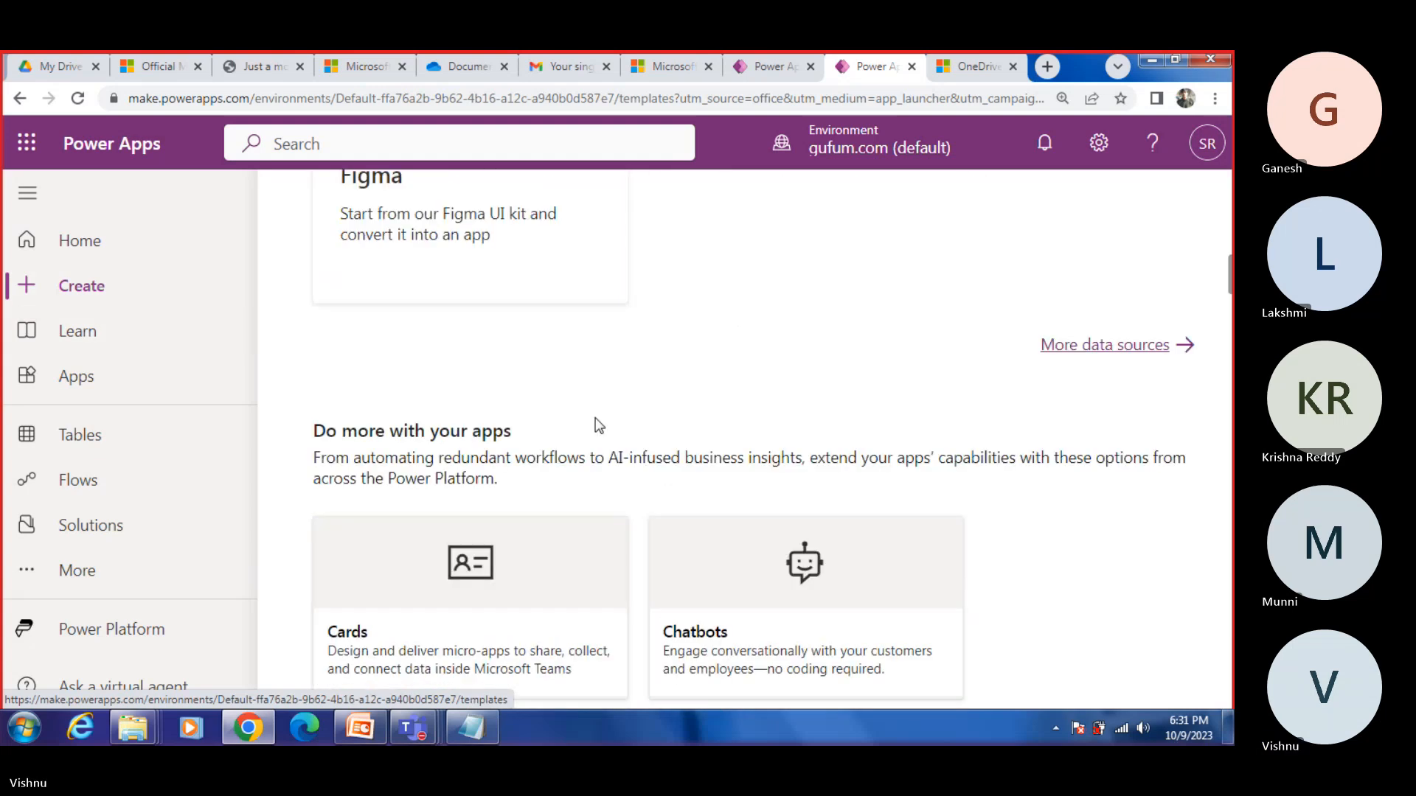
left_click(1092, 345)
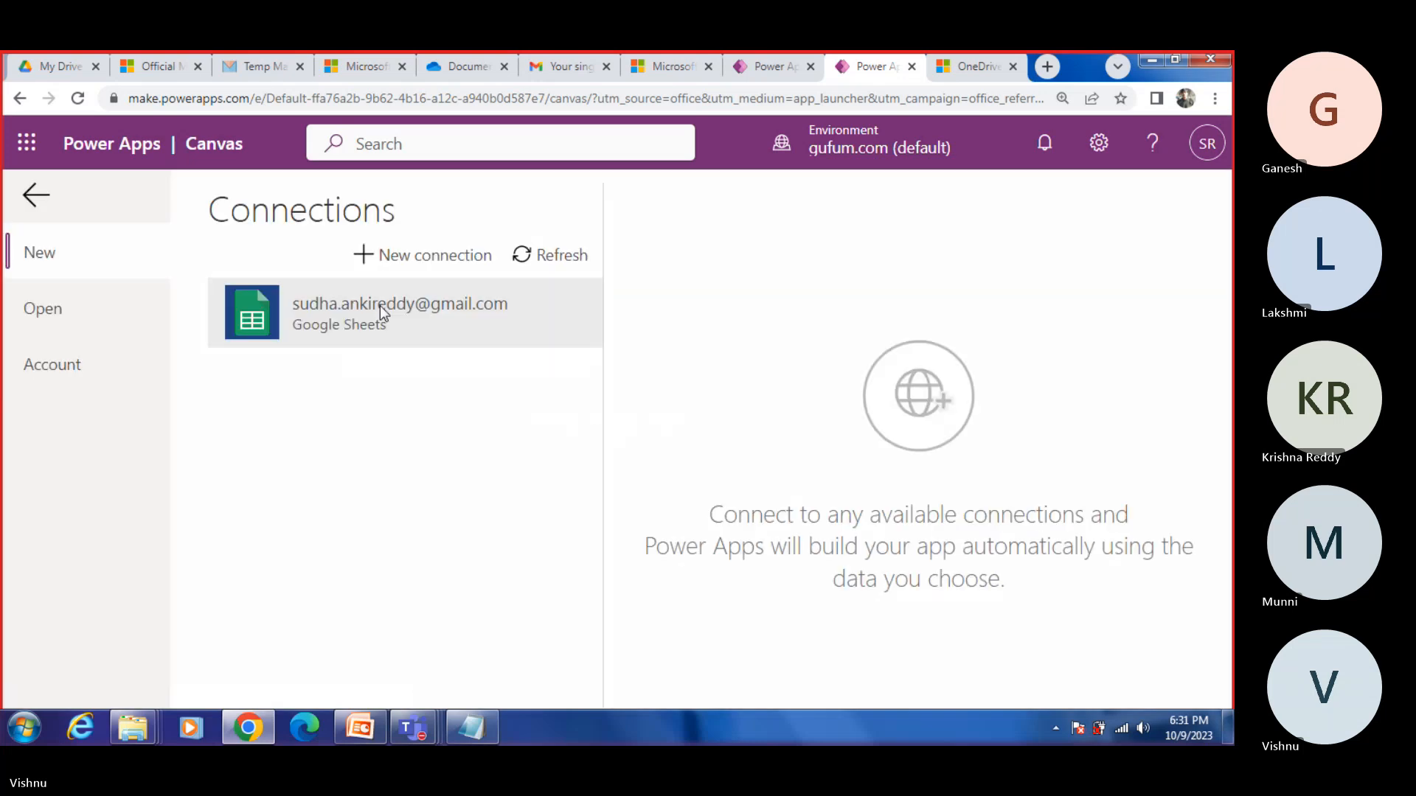
left_click(420, 264)
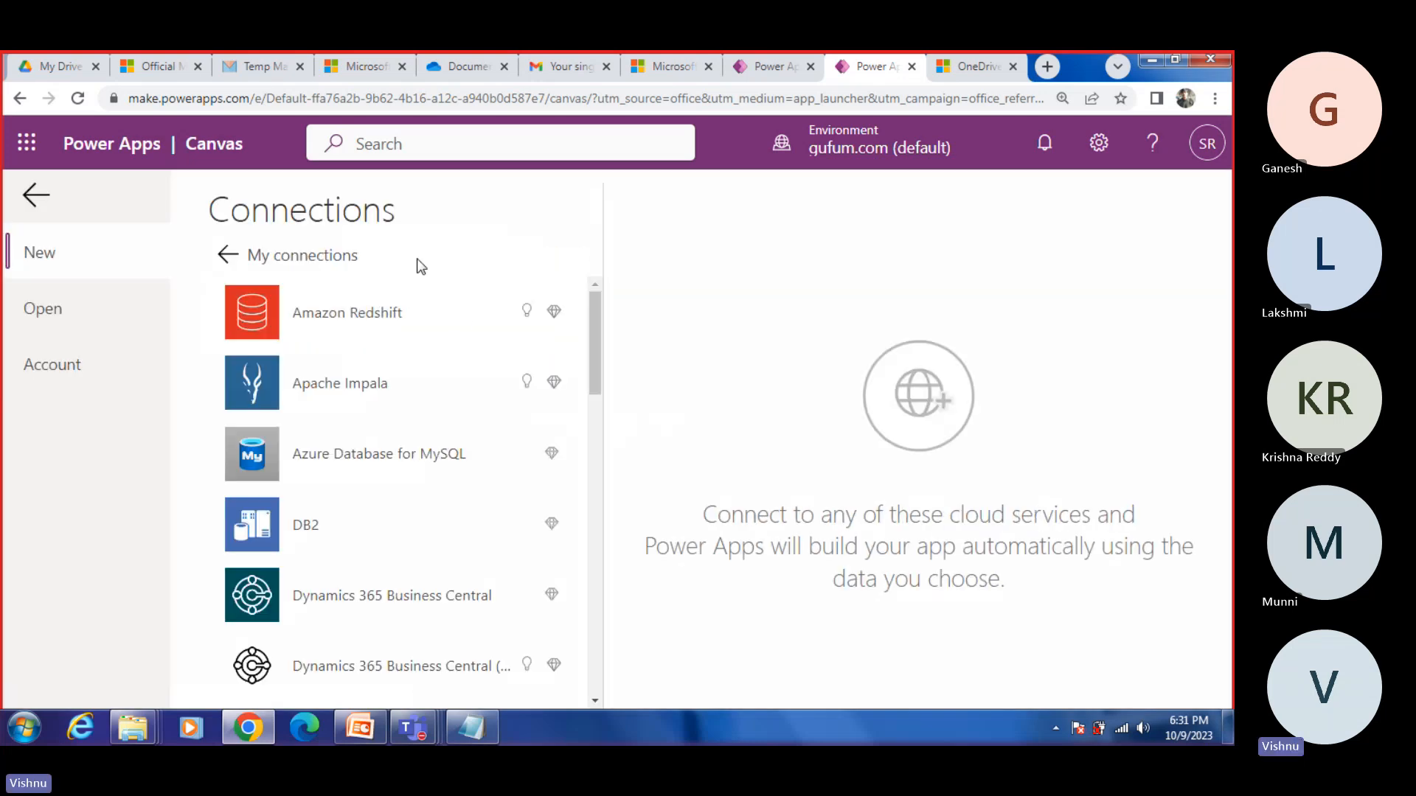
Step: Try to find the OneDrive connector by searching Power Apps for "ONE"
left_click(351, 258)
left_click(398, 258)
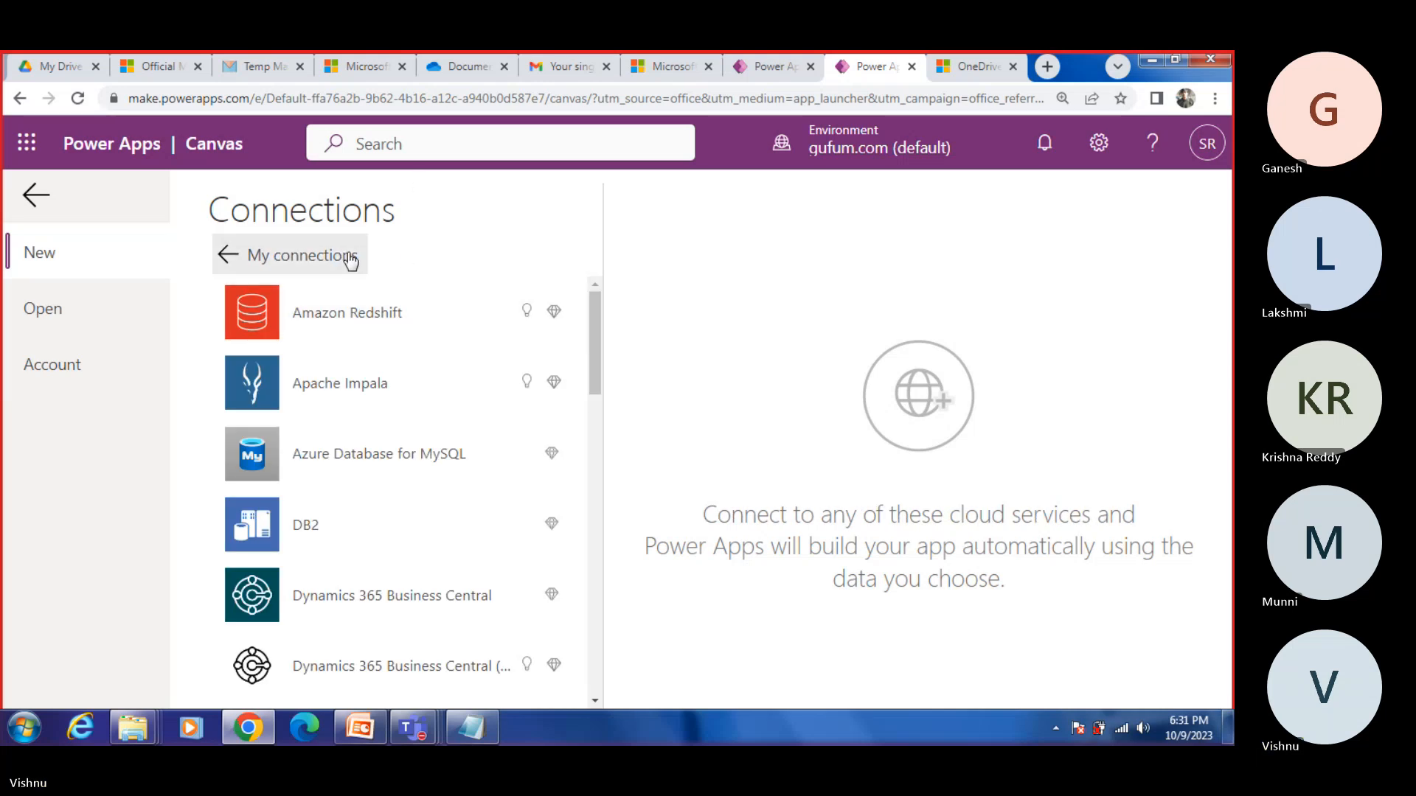
left_click(418, 143)
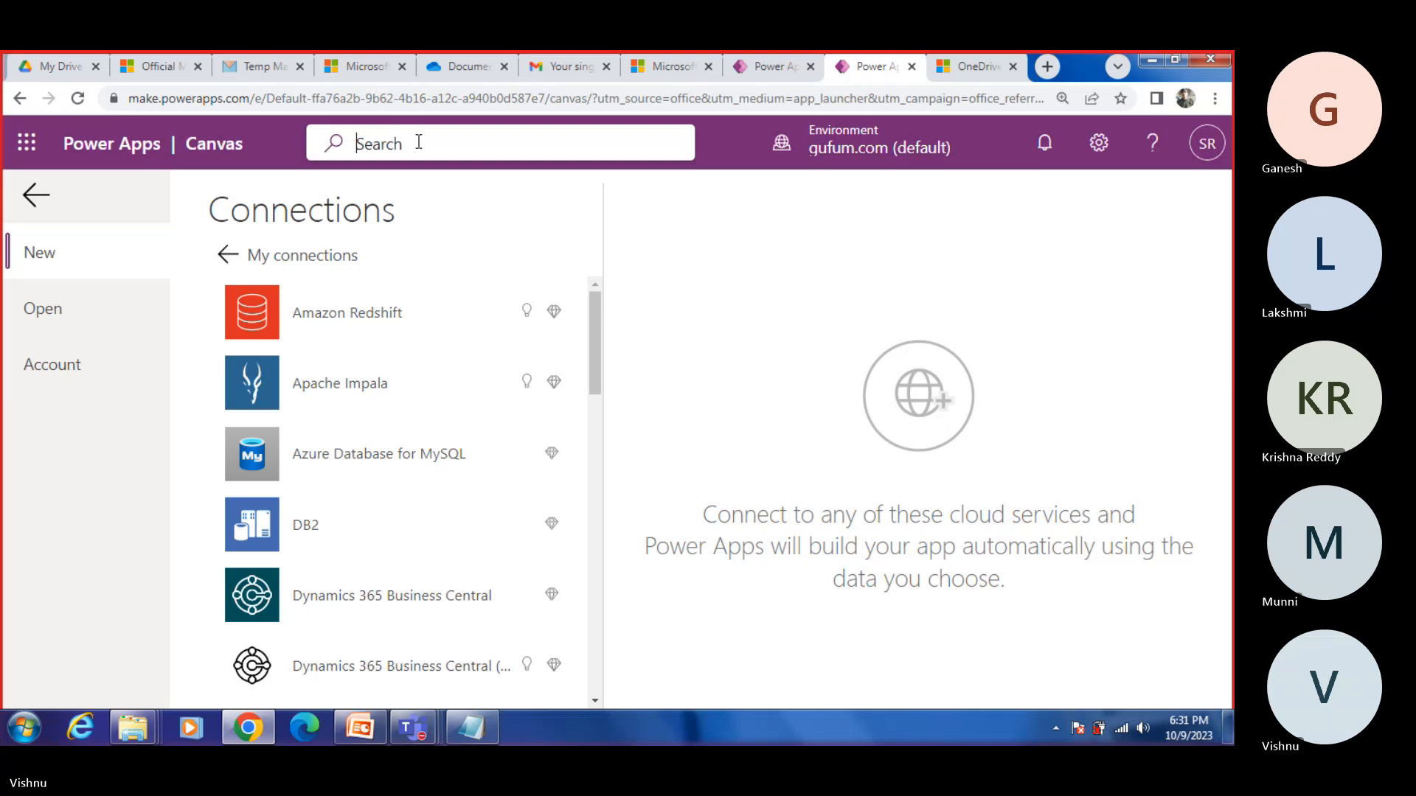
type("ONE")
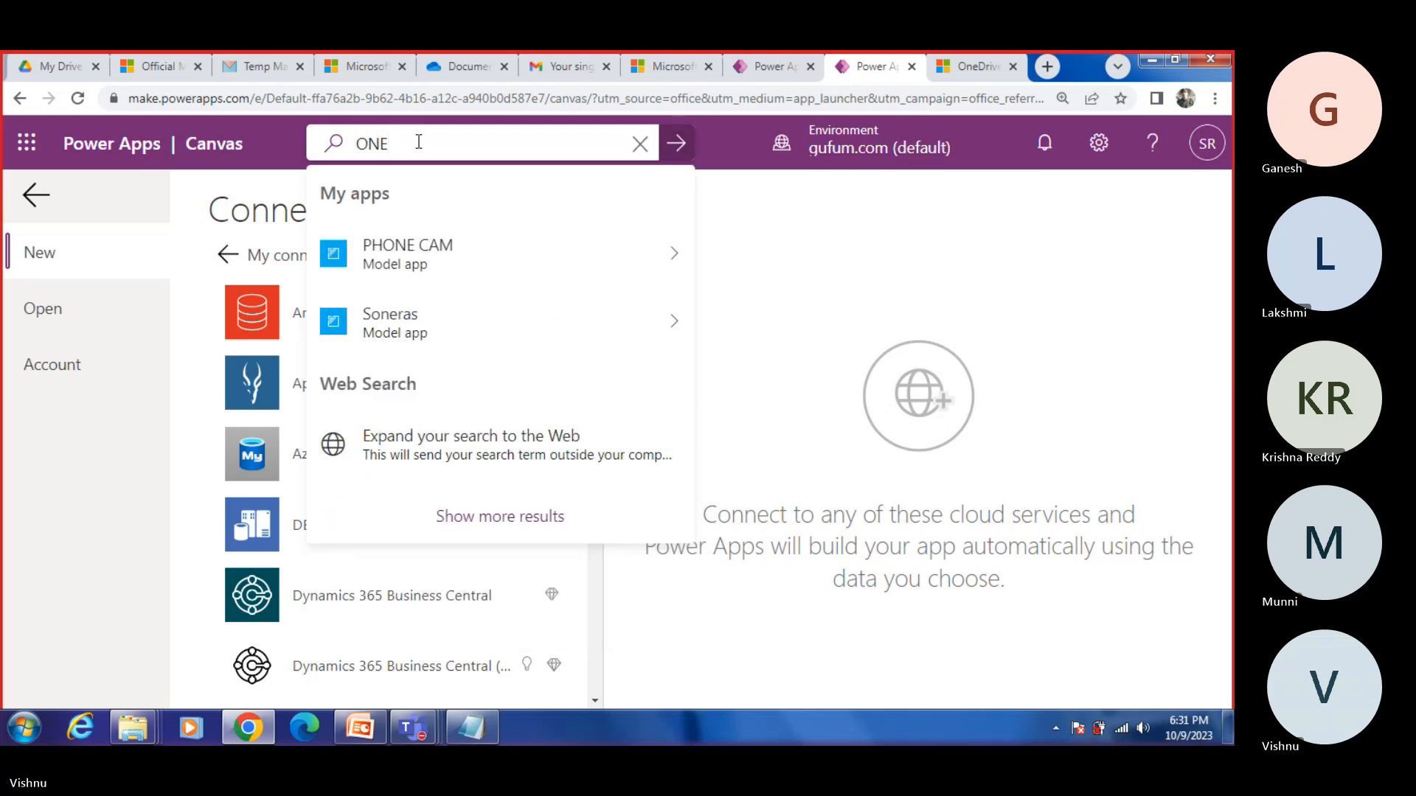
left_click(820, 248)
Step: Create a OneDrive connection with the signed-in Microsoft account and allow it access
scroll(464, 471, "down", 10)
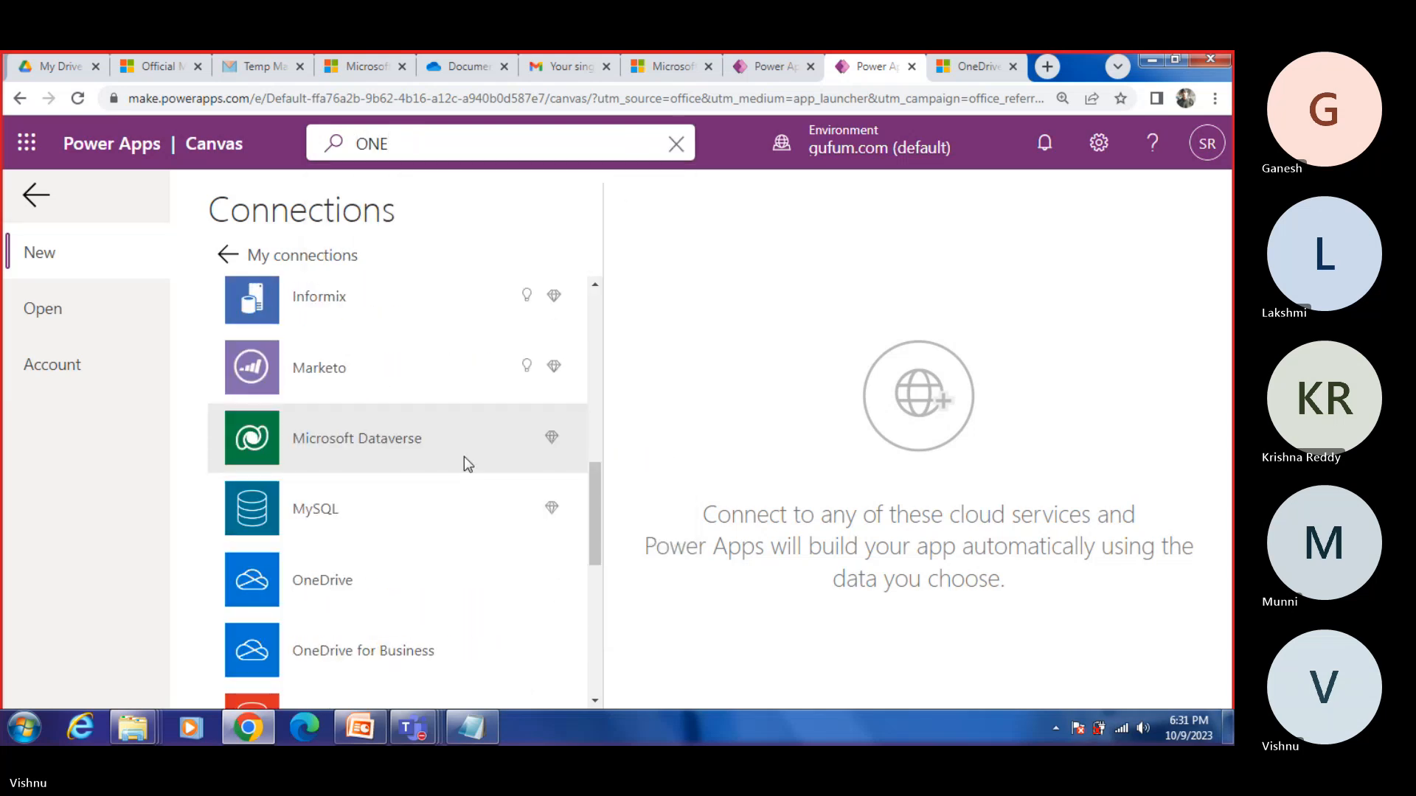
scroll(464, 461, "down", 5)
scroll(464, 468, "up", 3)
left_click(362, 498)
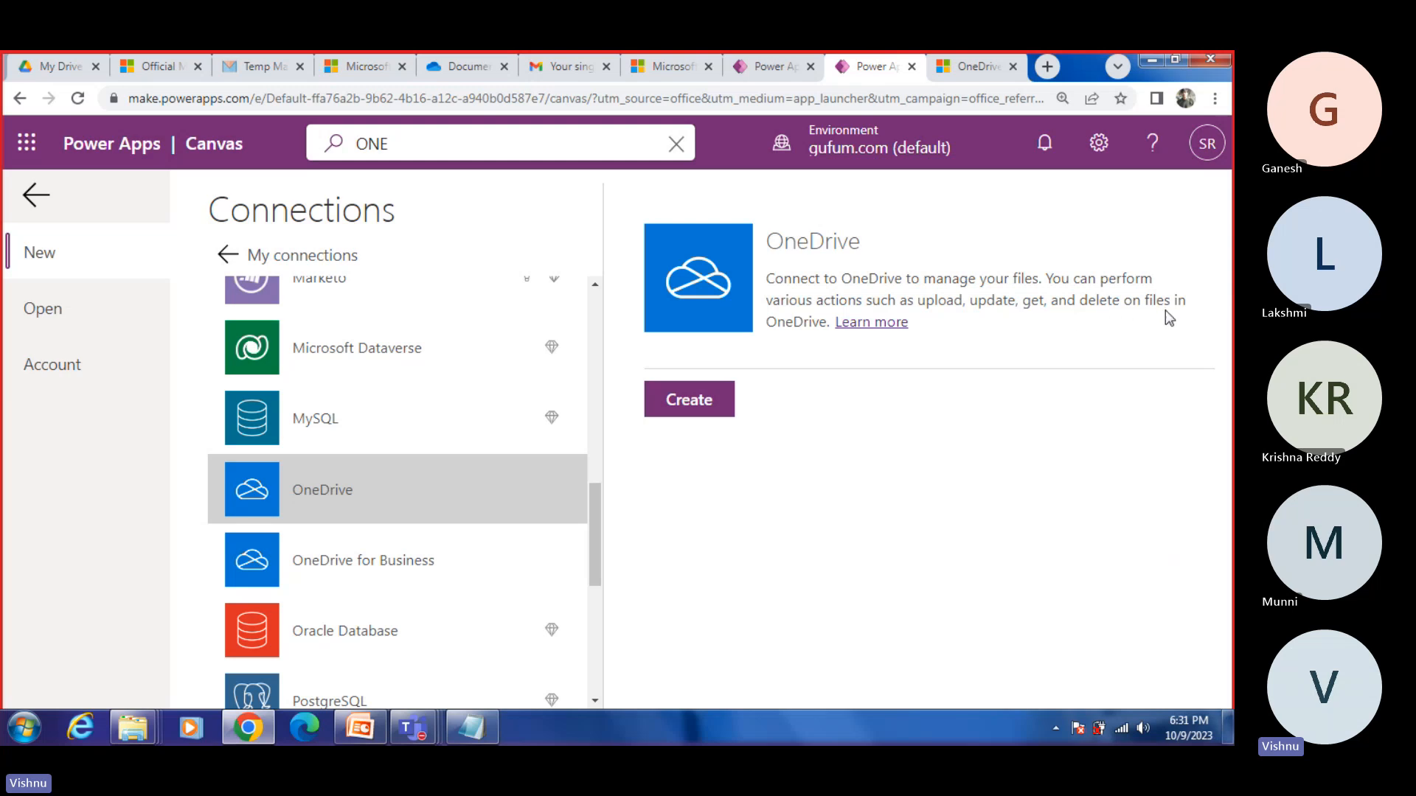
left_click(697, 407)
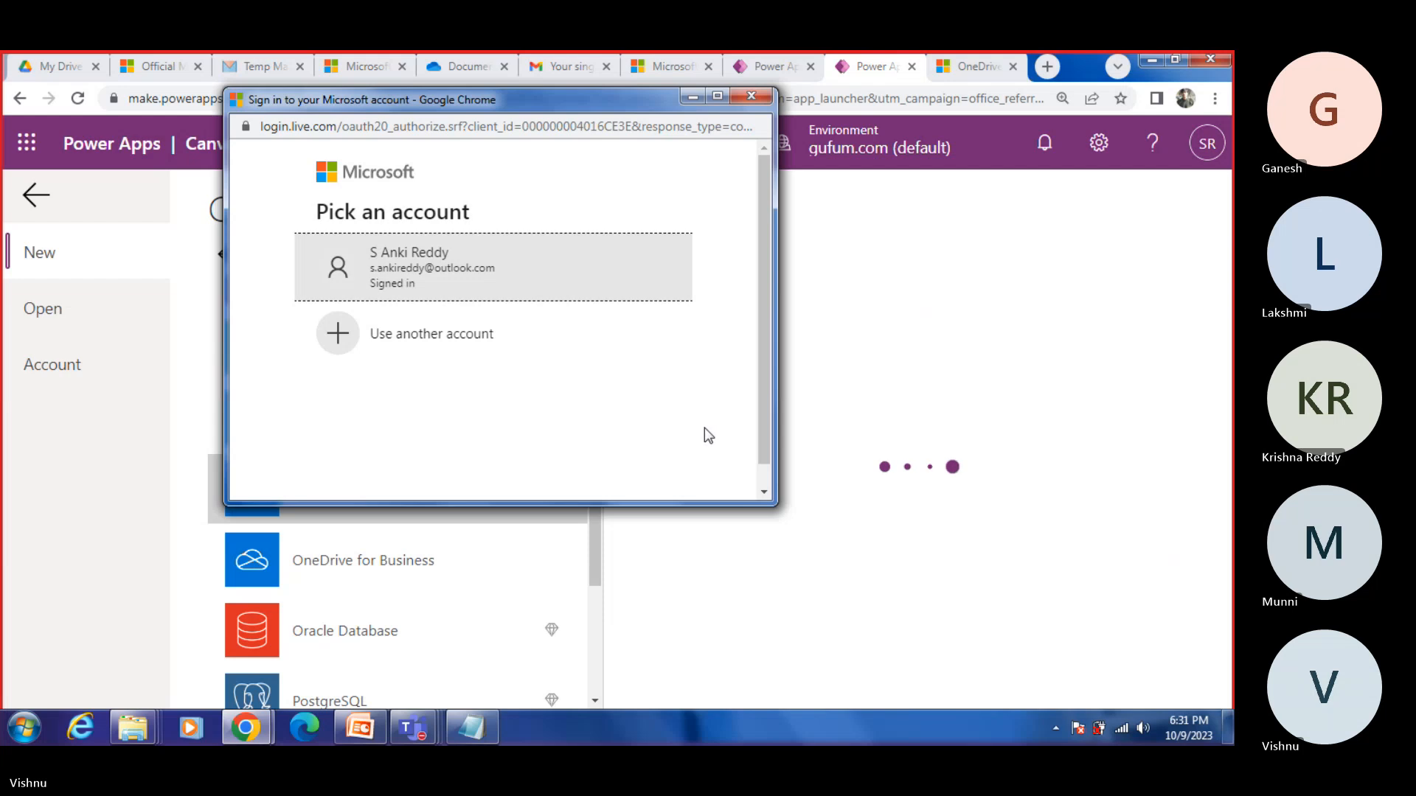
left_click(425, 280)
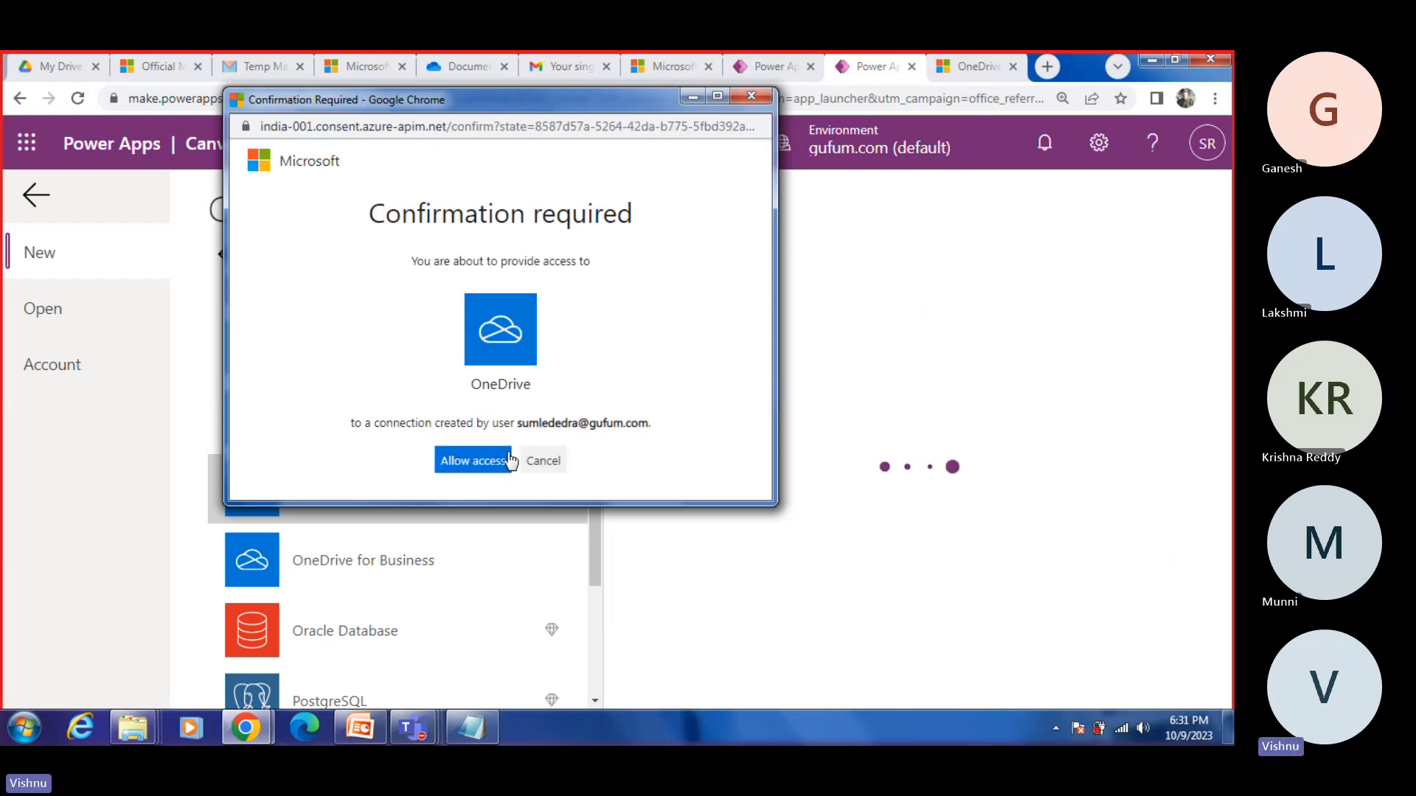
left_click(508, 459)
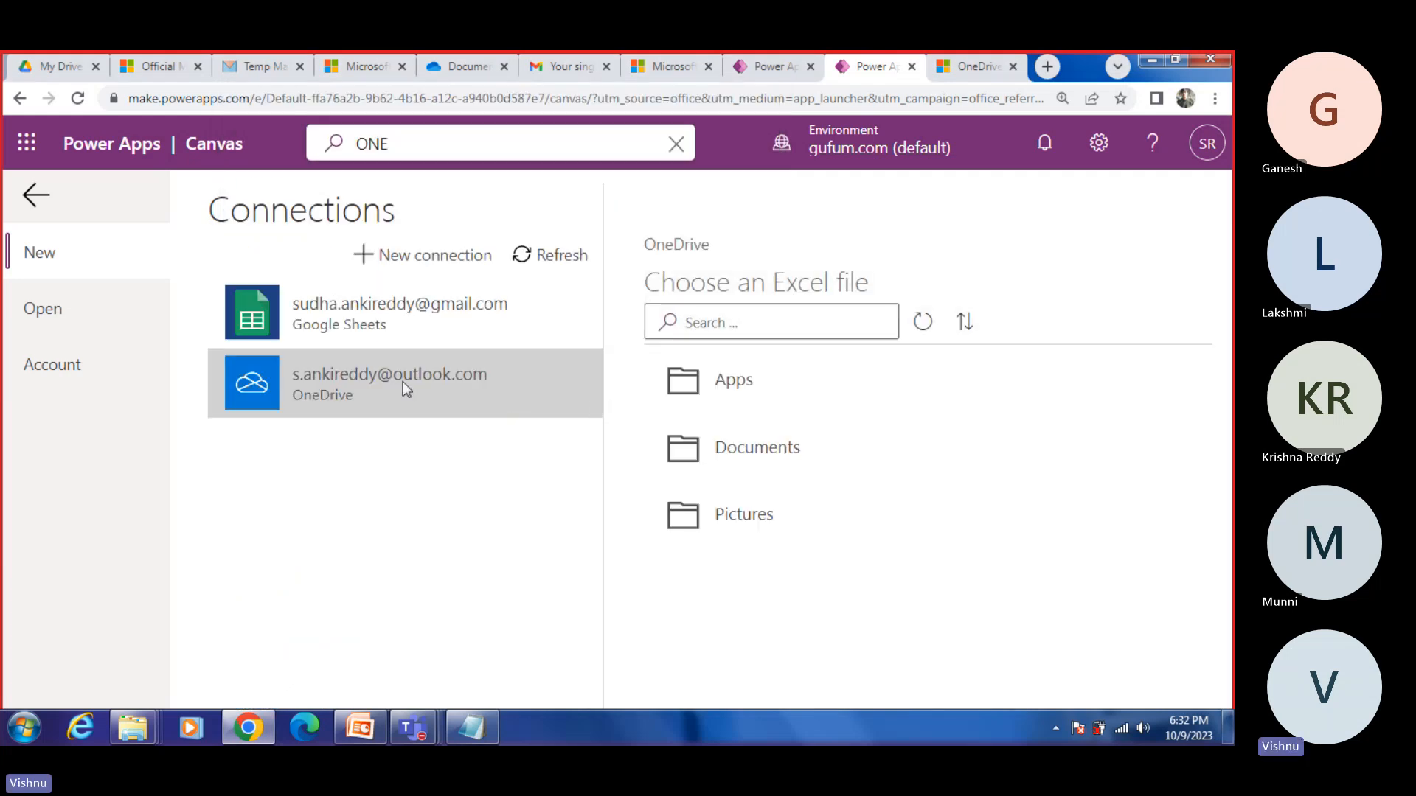
Step: Choose Customers.xlsx in the OneDrive Documents folder as the app's Excel file
left_click(774, 453)
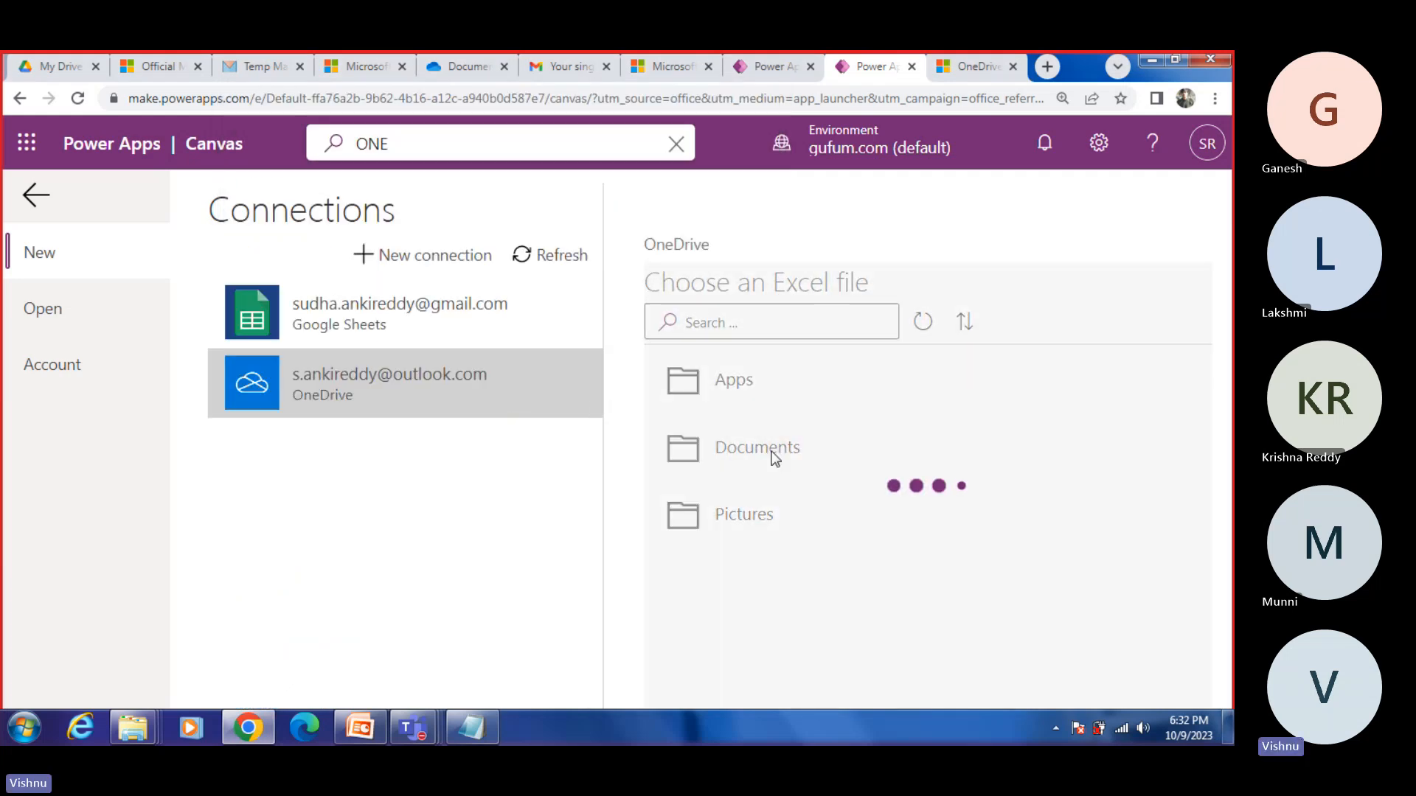
left_click(784, 462)
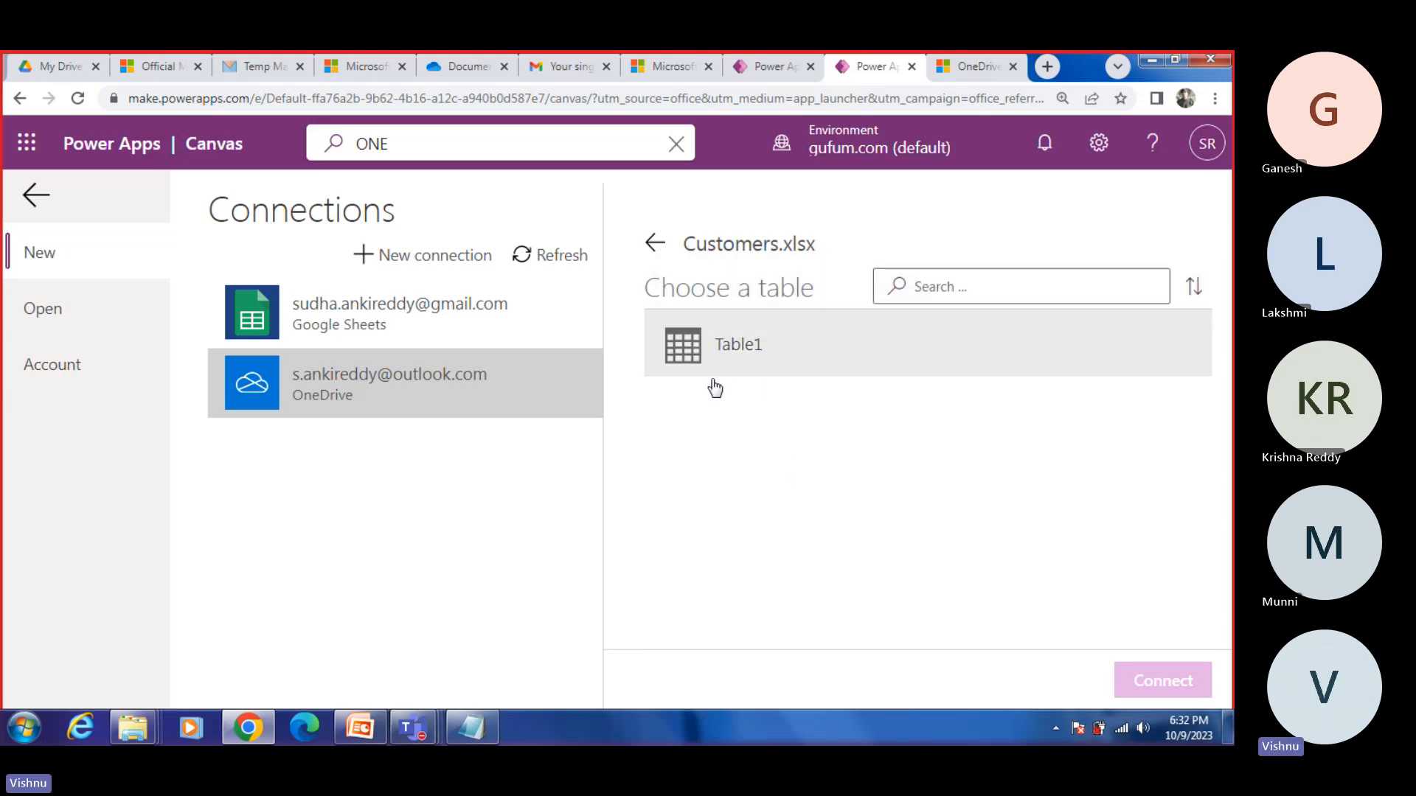
Step: From the desktop's Reference_Files folder, open the Customers workbook in Excel
key("super+d")
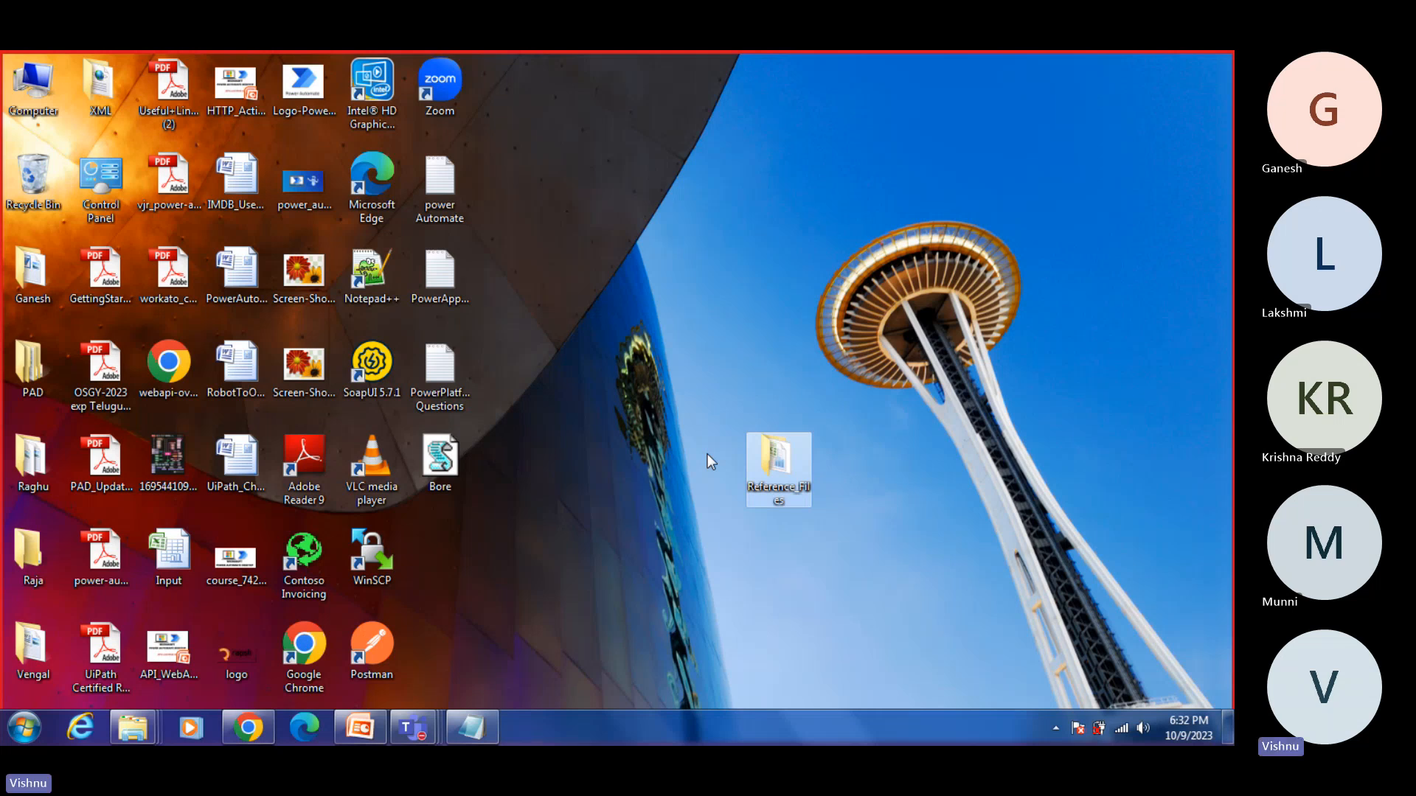
double_click(784, 488)
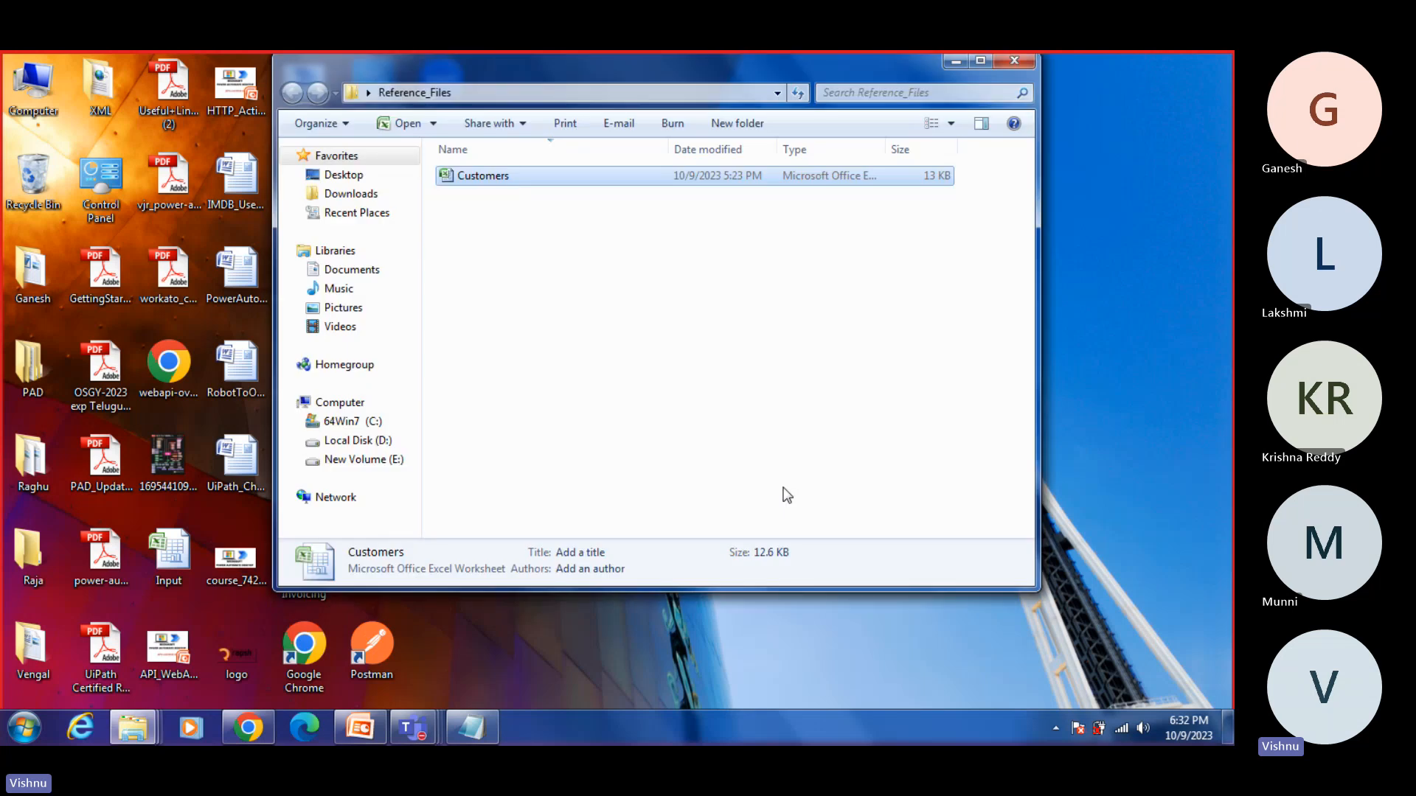
double_click(481, 177)
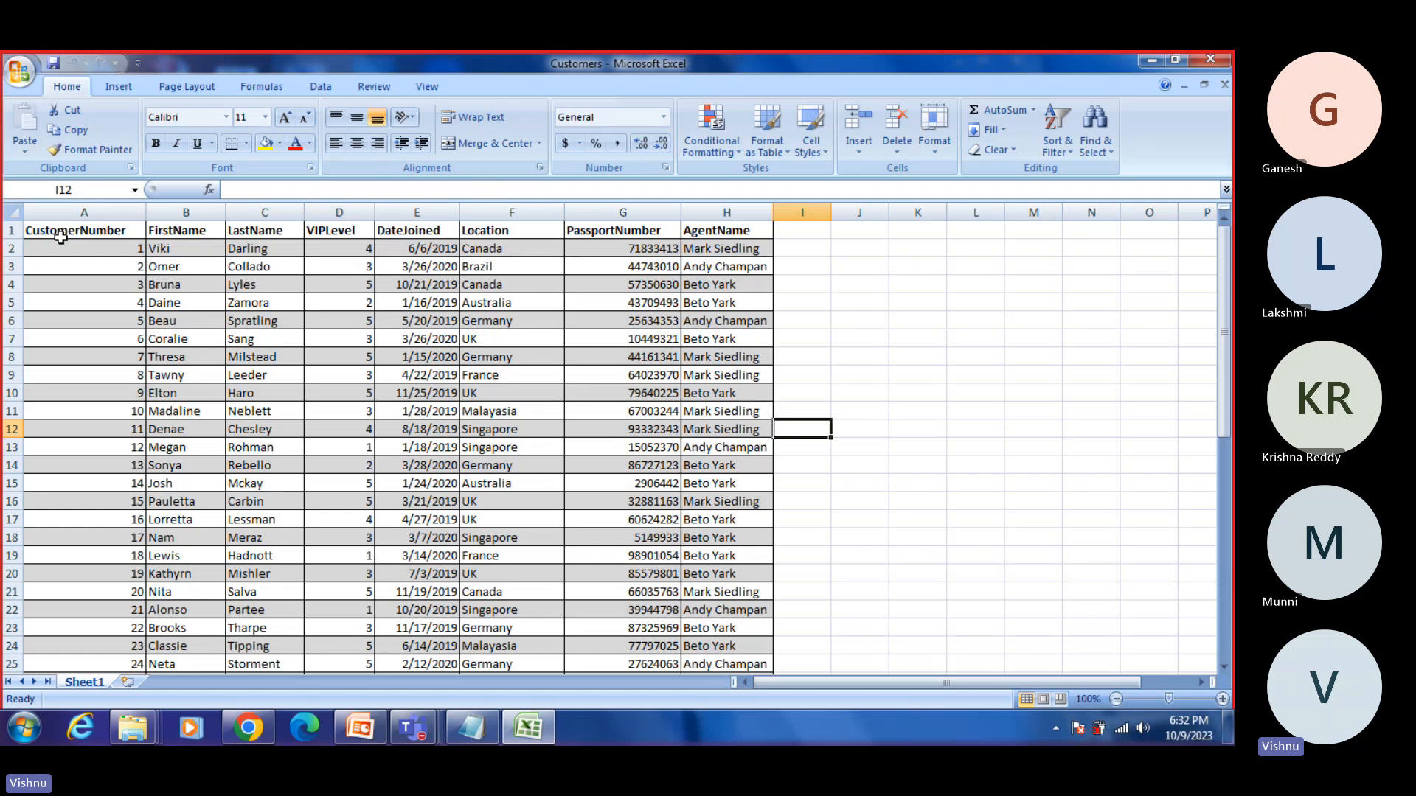
left_click(51, 234)
left_click_drag(52, 233, 742, 611)
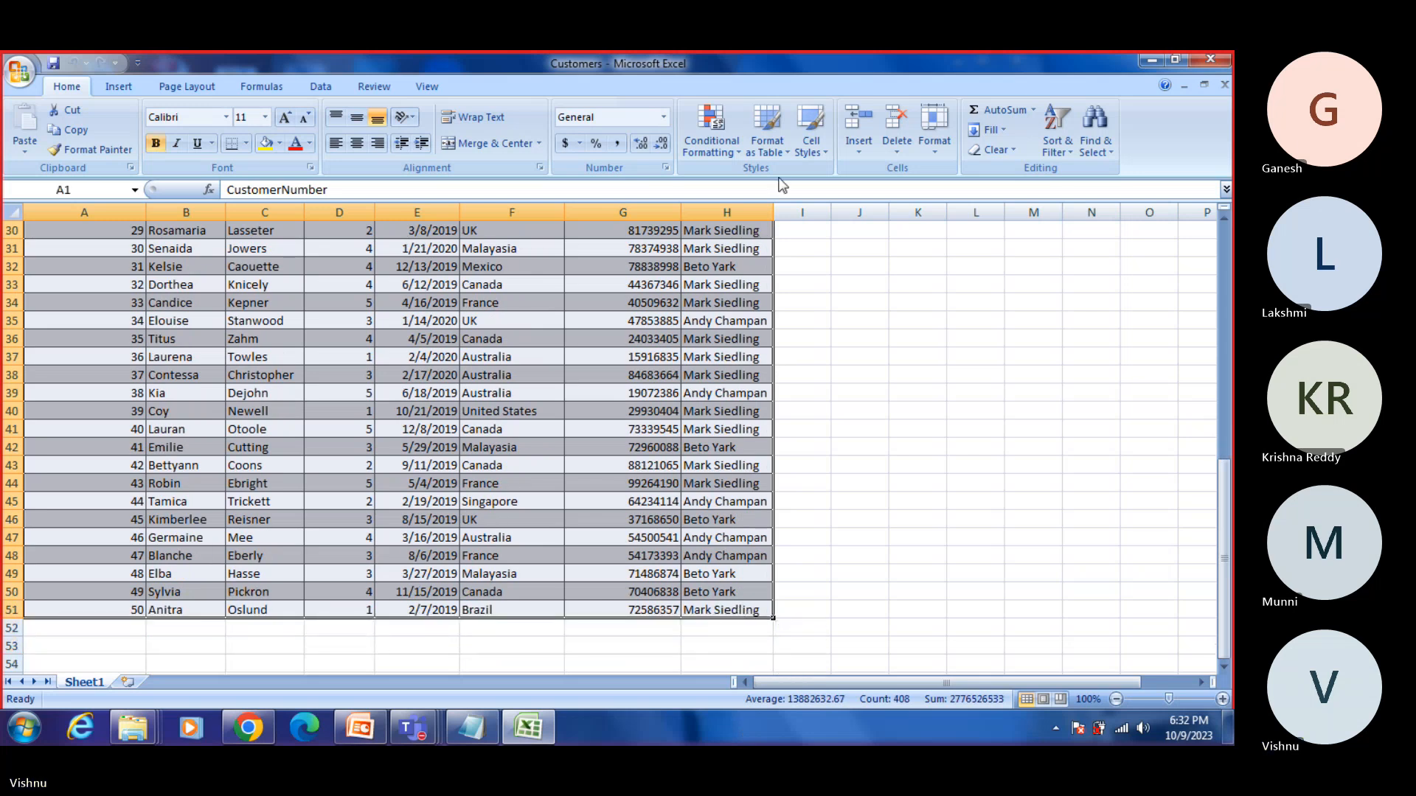
left_click(785, 152)
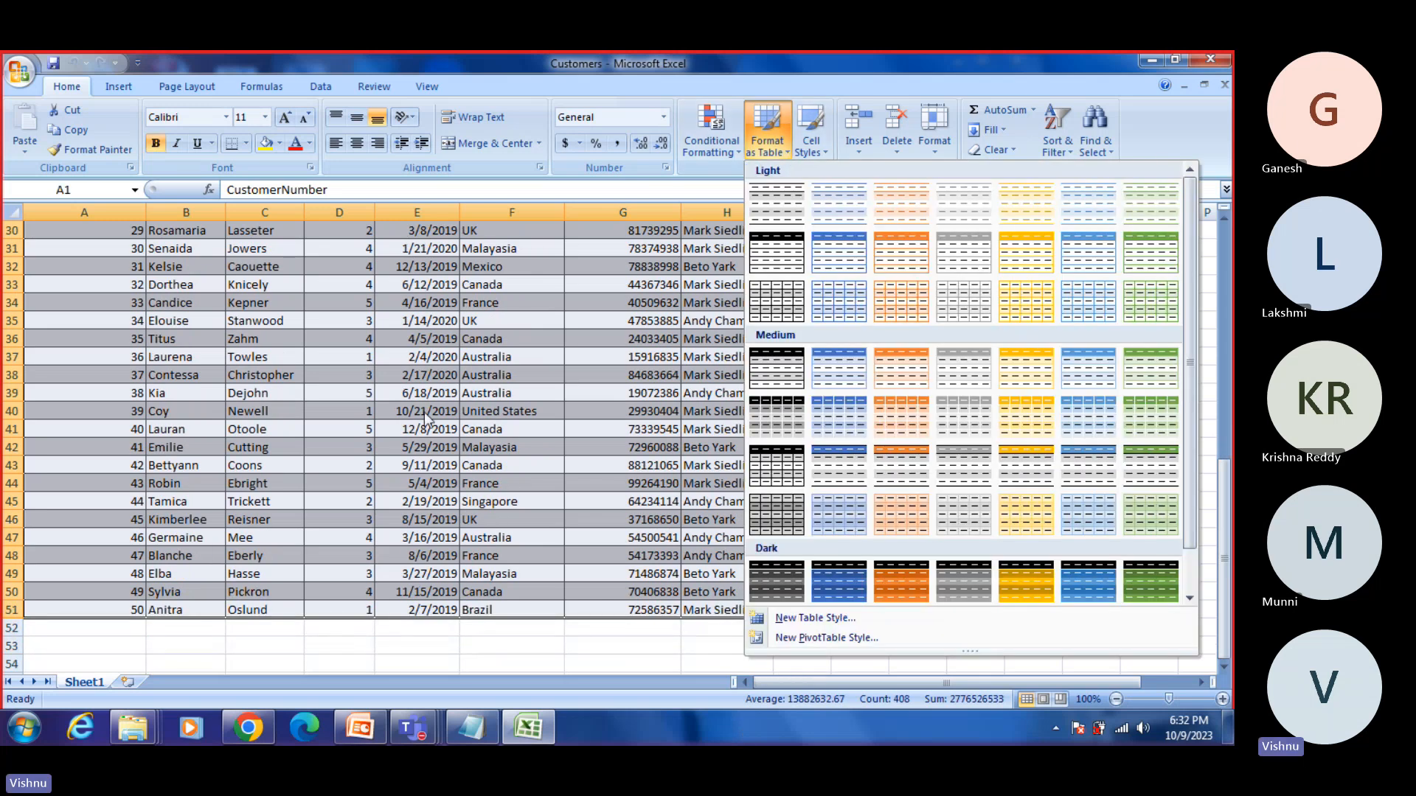
scroll(423, 413, "up", 3)
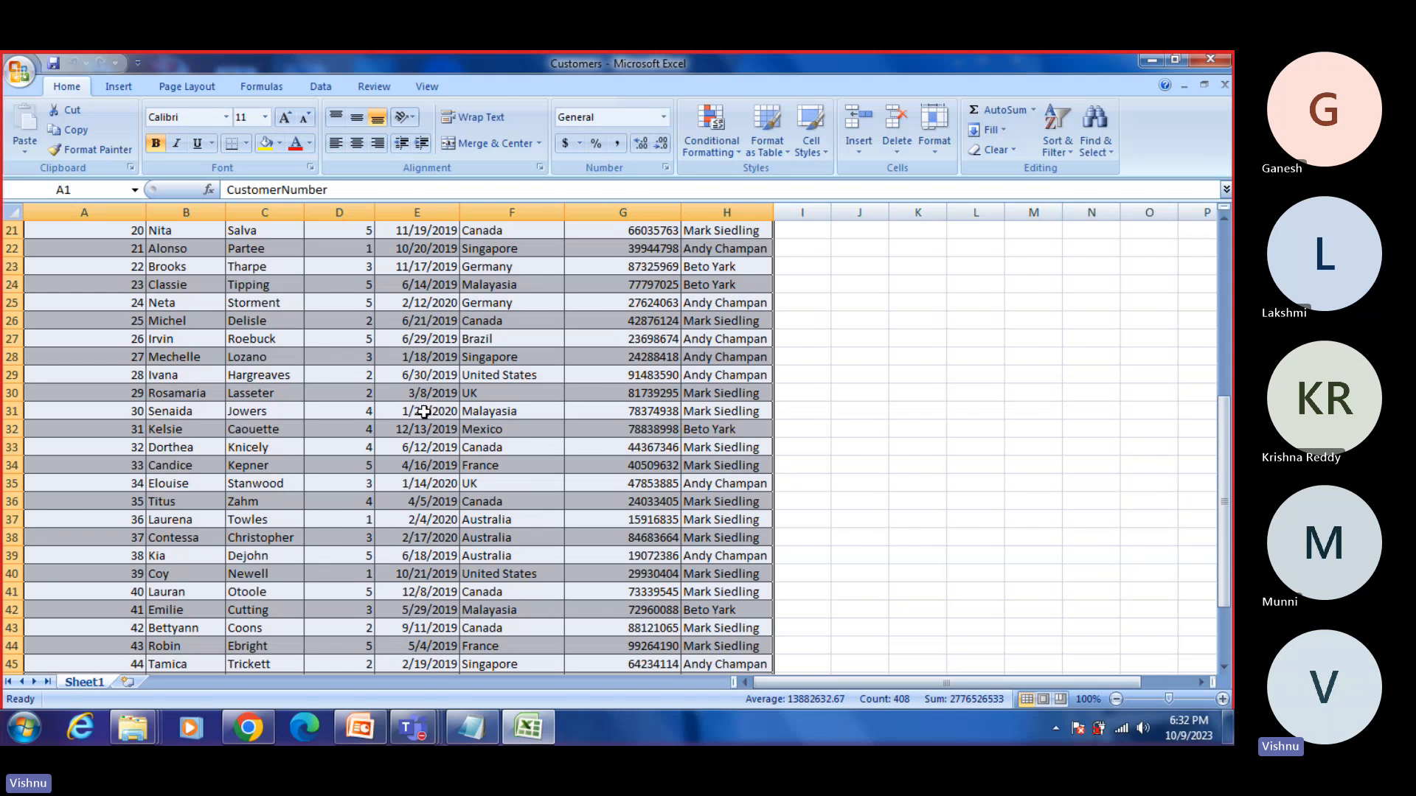
scroll(534, 340, "up", 7)
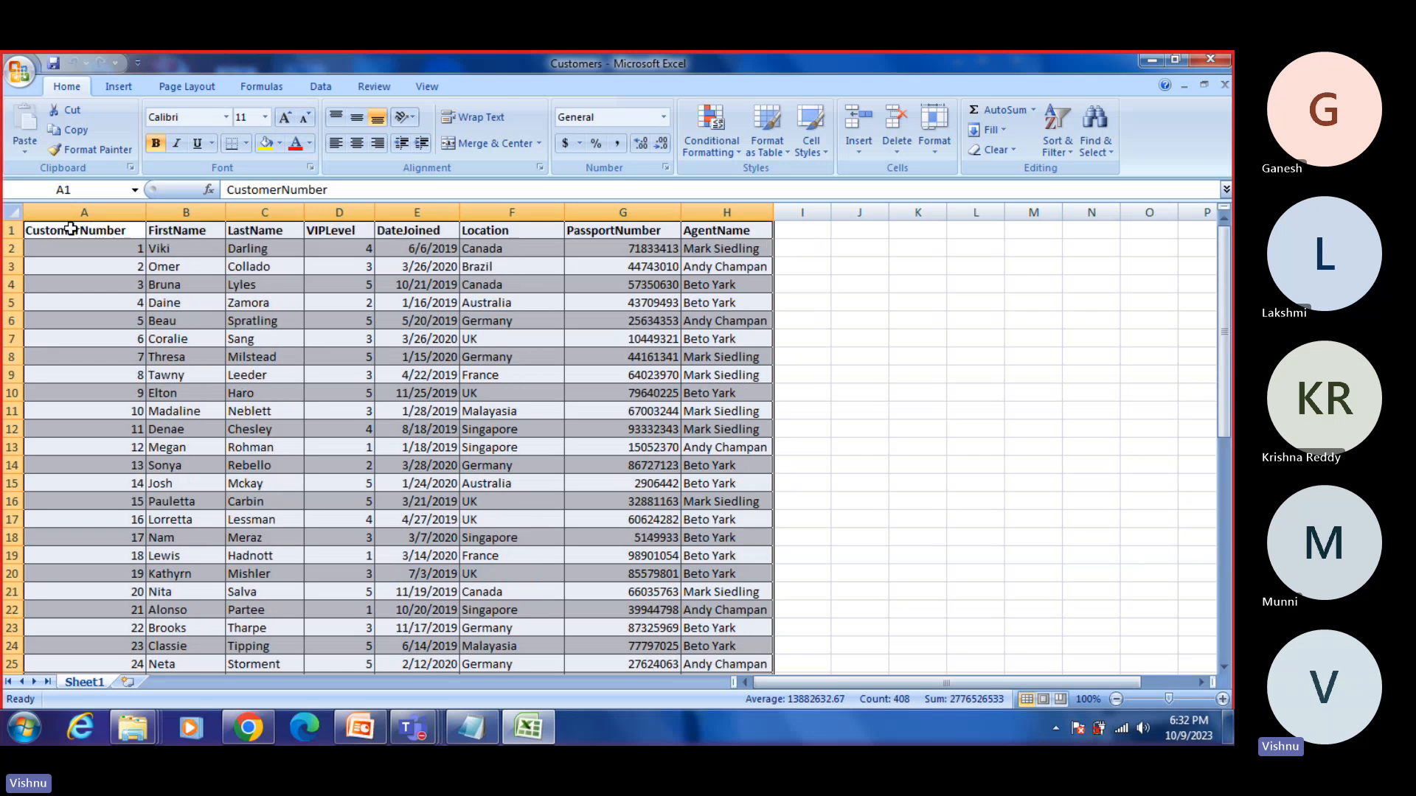
Step: Format the customer data in A1:H51 as a table with a header row, using the dark orange table style
left_click_drag(89, 229, 719, 646)
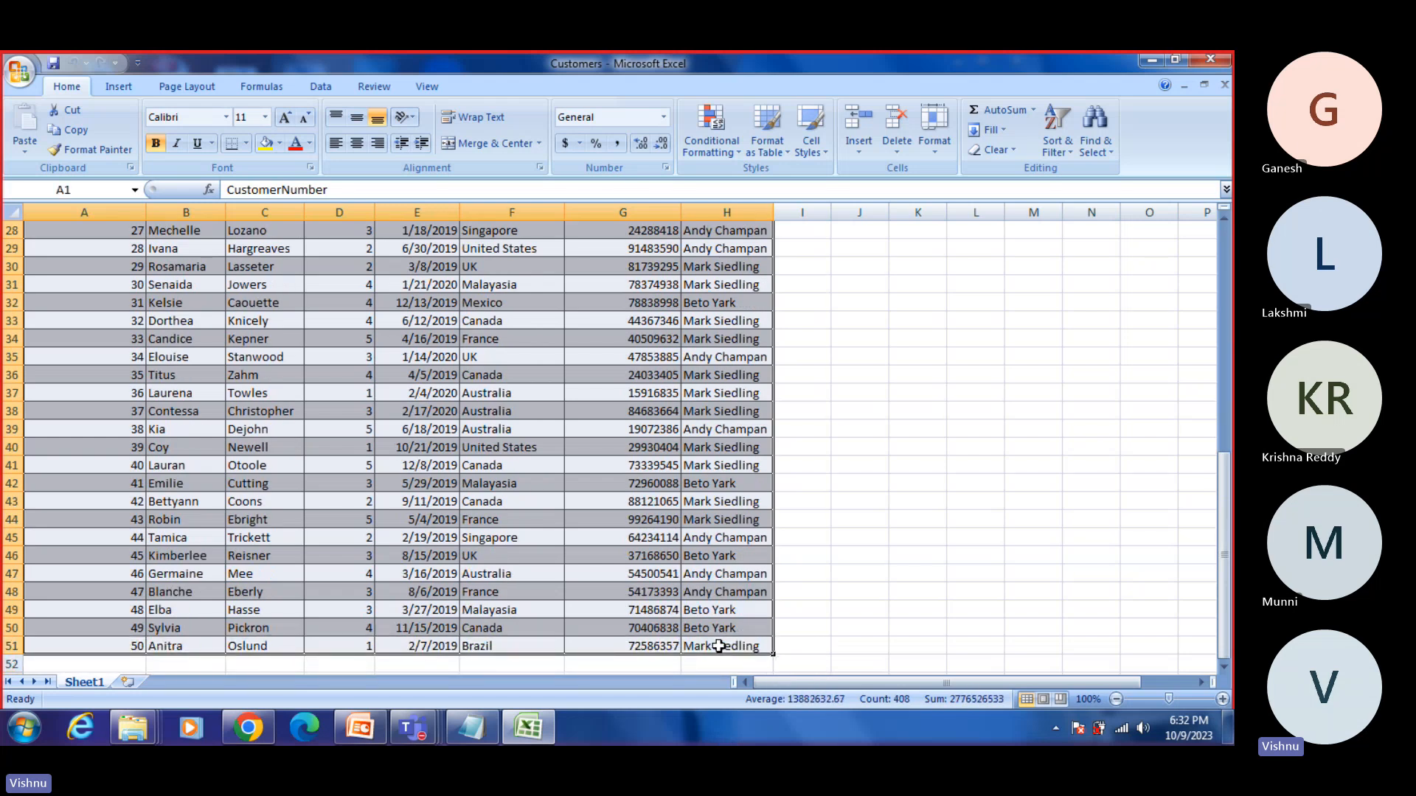
left_click(780, 148)
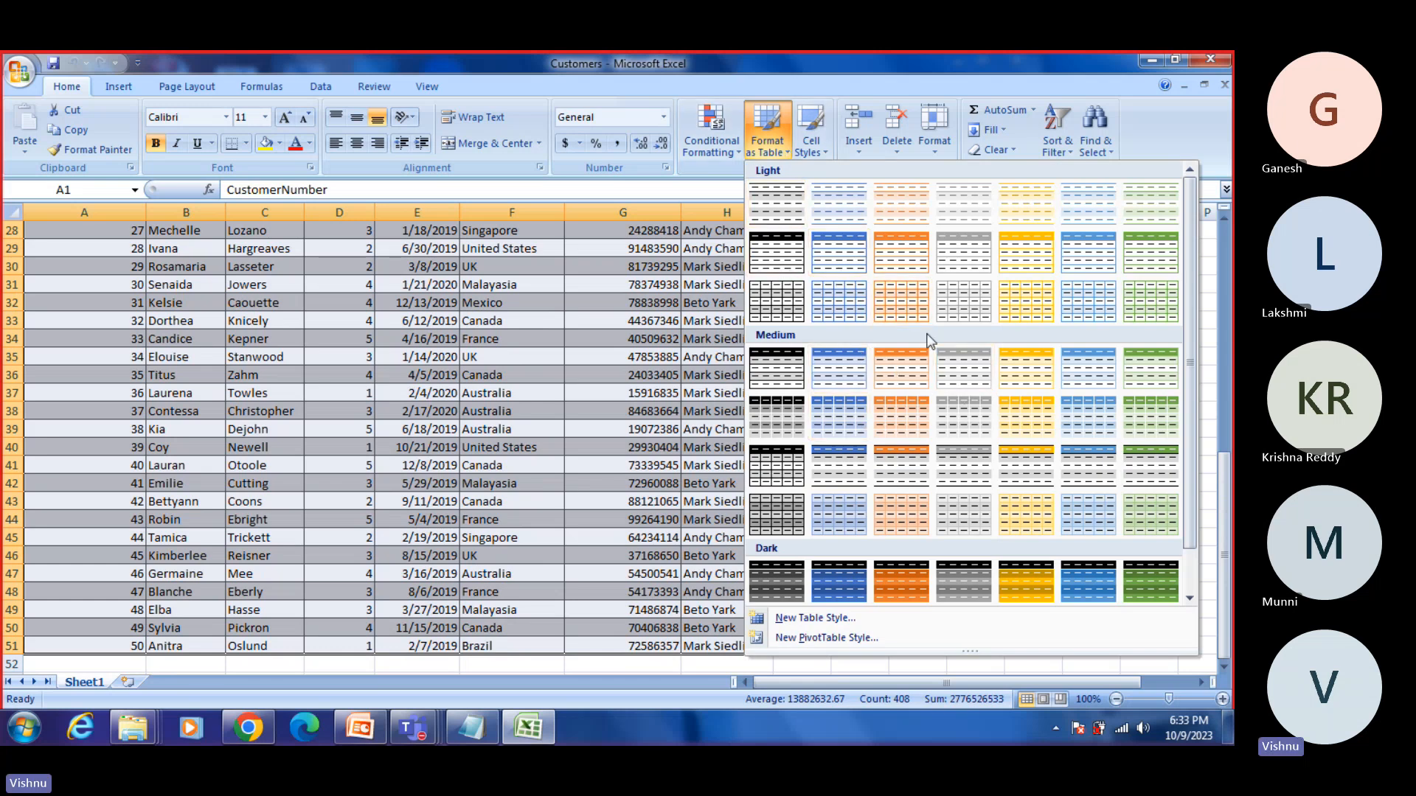
left_click(888, 587)
left_click(438, 542)
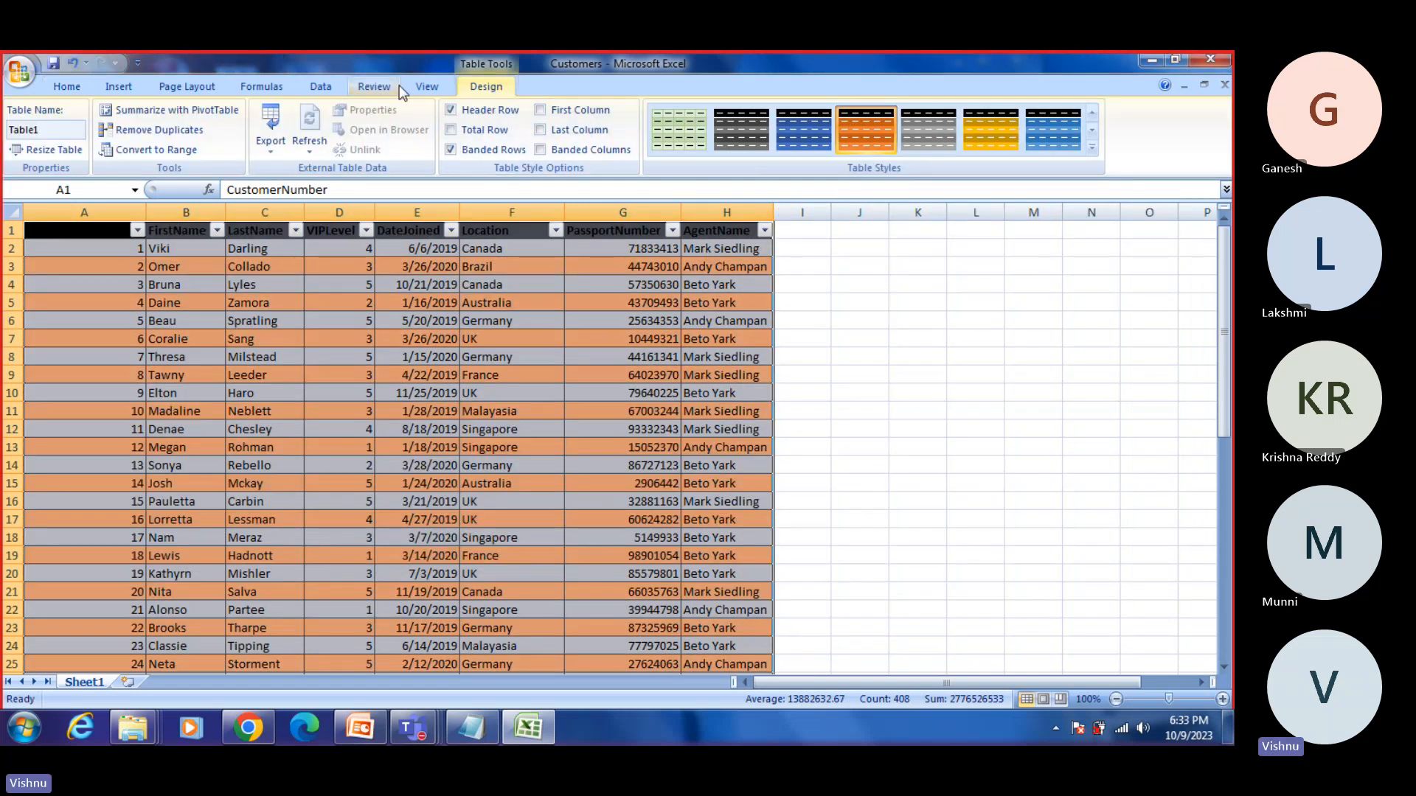
left_click(66, 86)
left_click(857, 466)
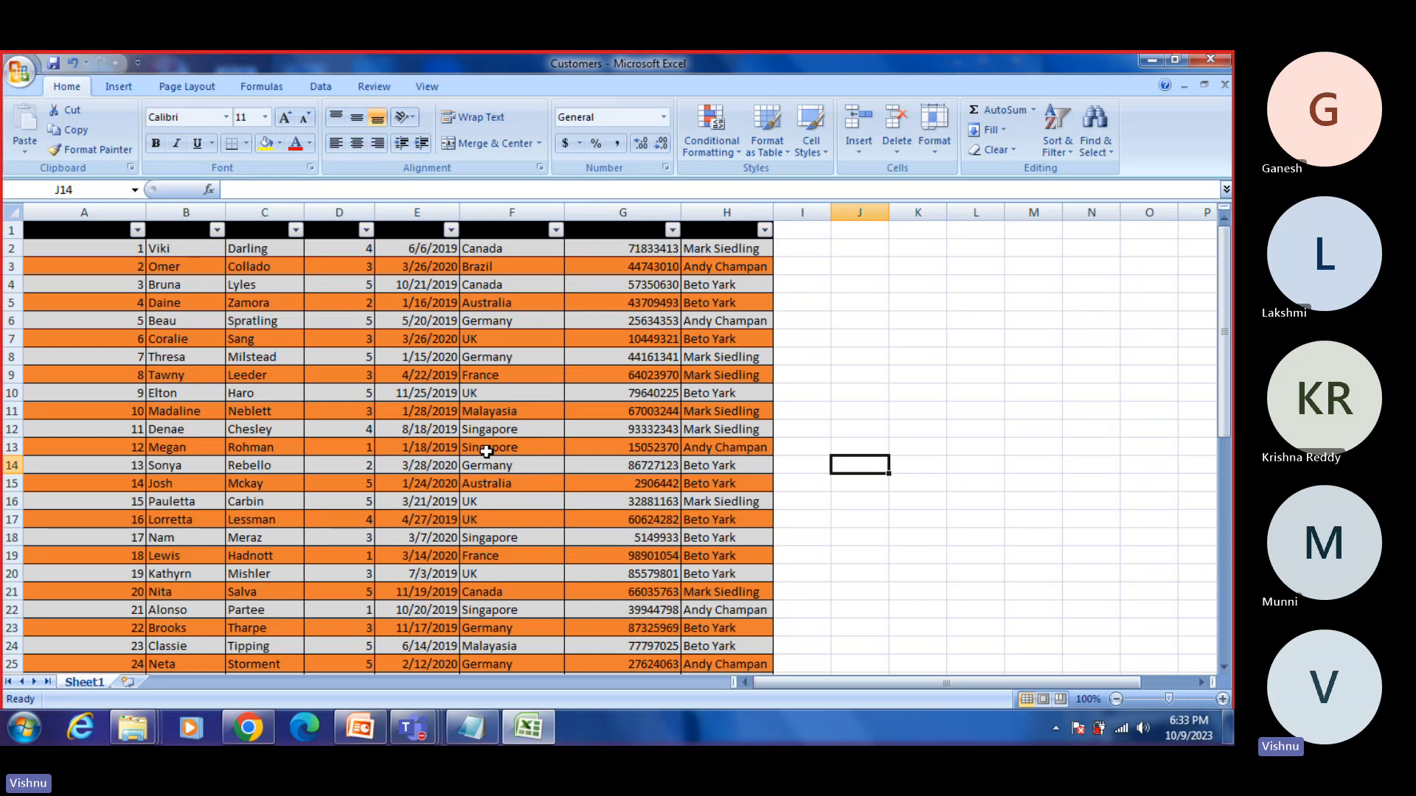
Step: Switch back to OneDrive in the browser and open Customers.xlsx from the Documents folder in Excel for the web
left_click(248, 728)
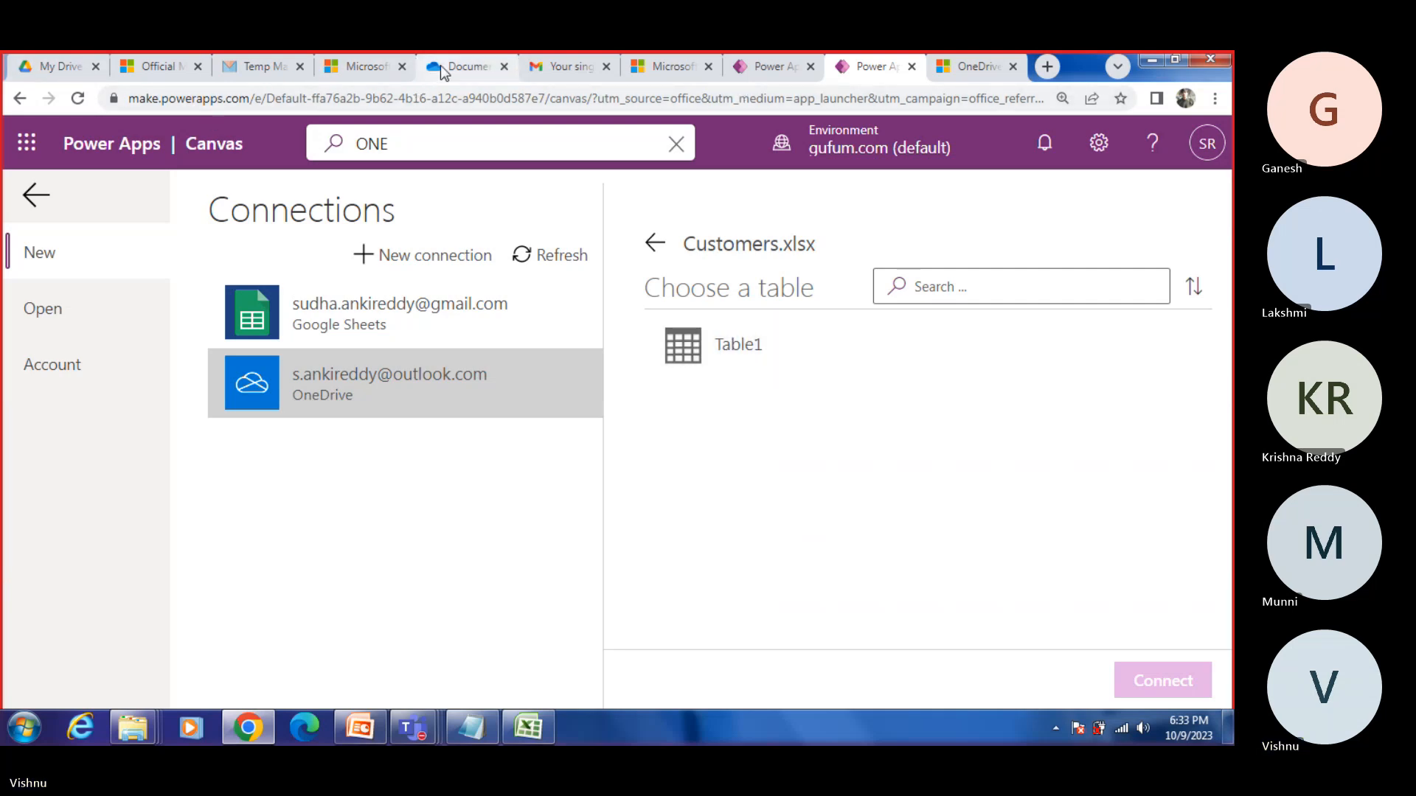
left_click(492, 71)
left_click(374, 465)
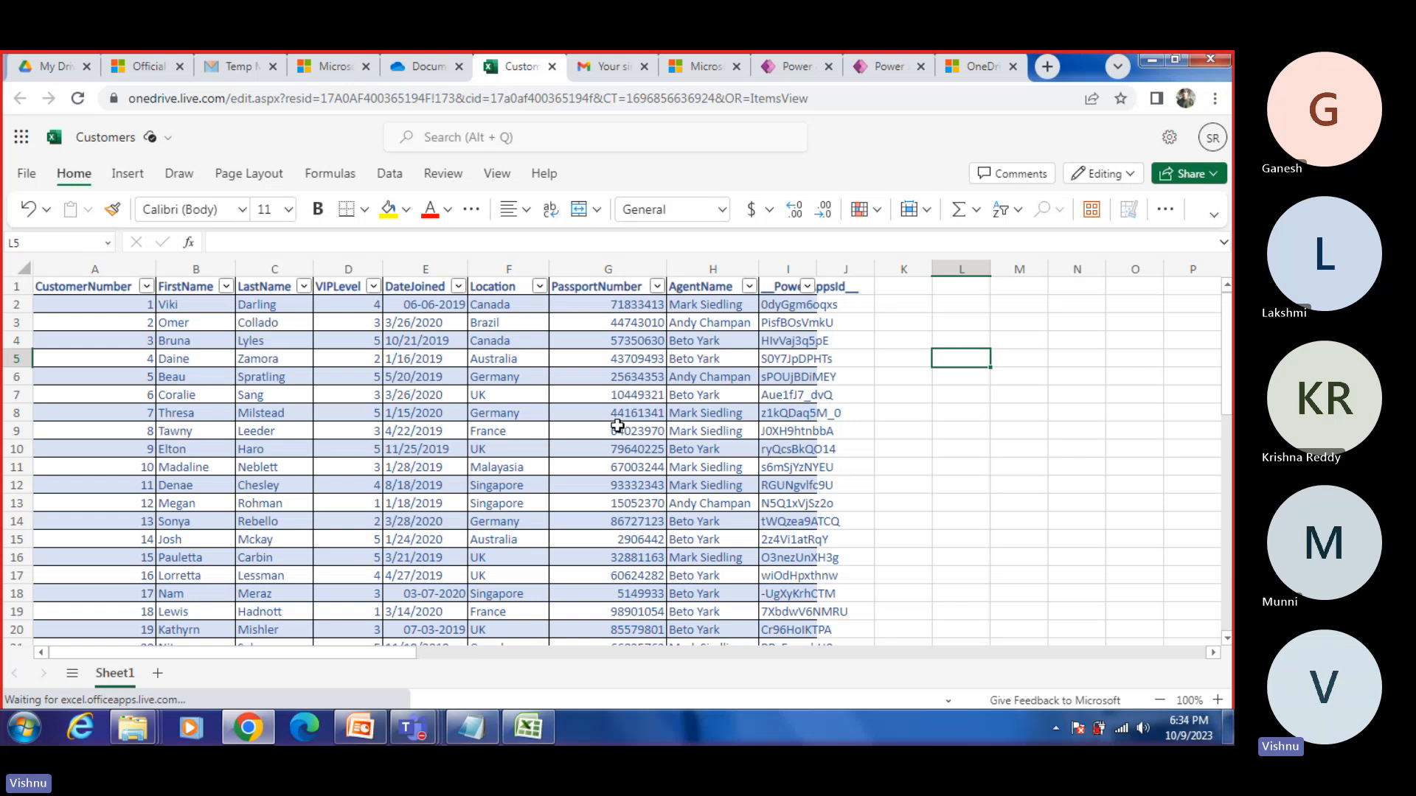
Step: Examine the alignment, merge, accounting, conditional formatting and table style options for the customer data in Excel for the web
left_click(125, 174)
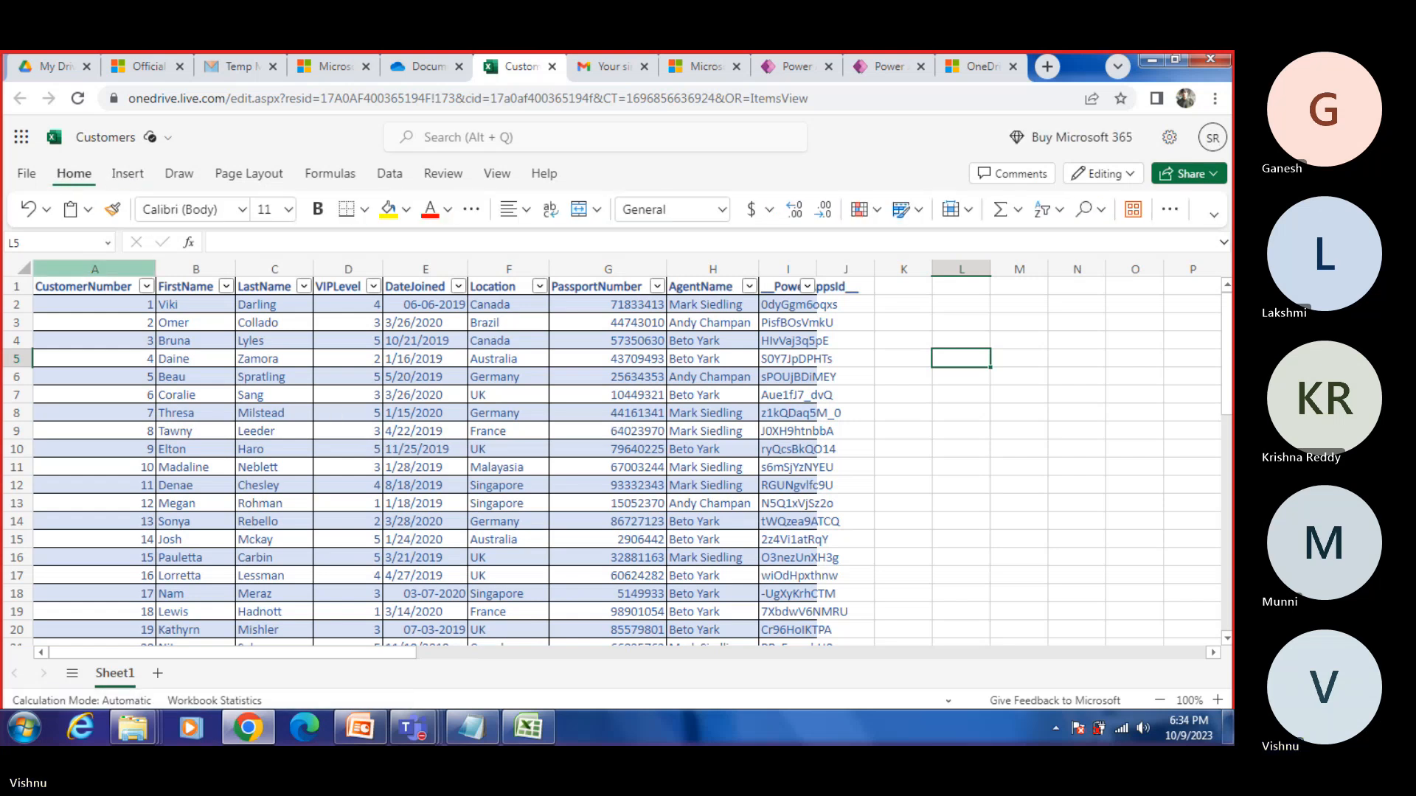
left_click(471, 209)
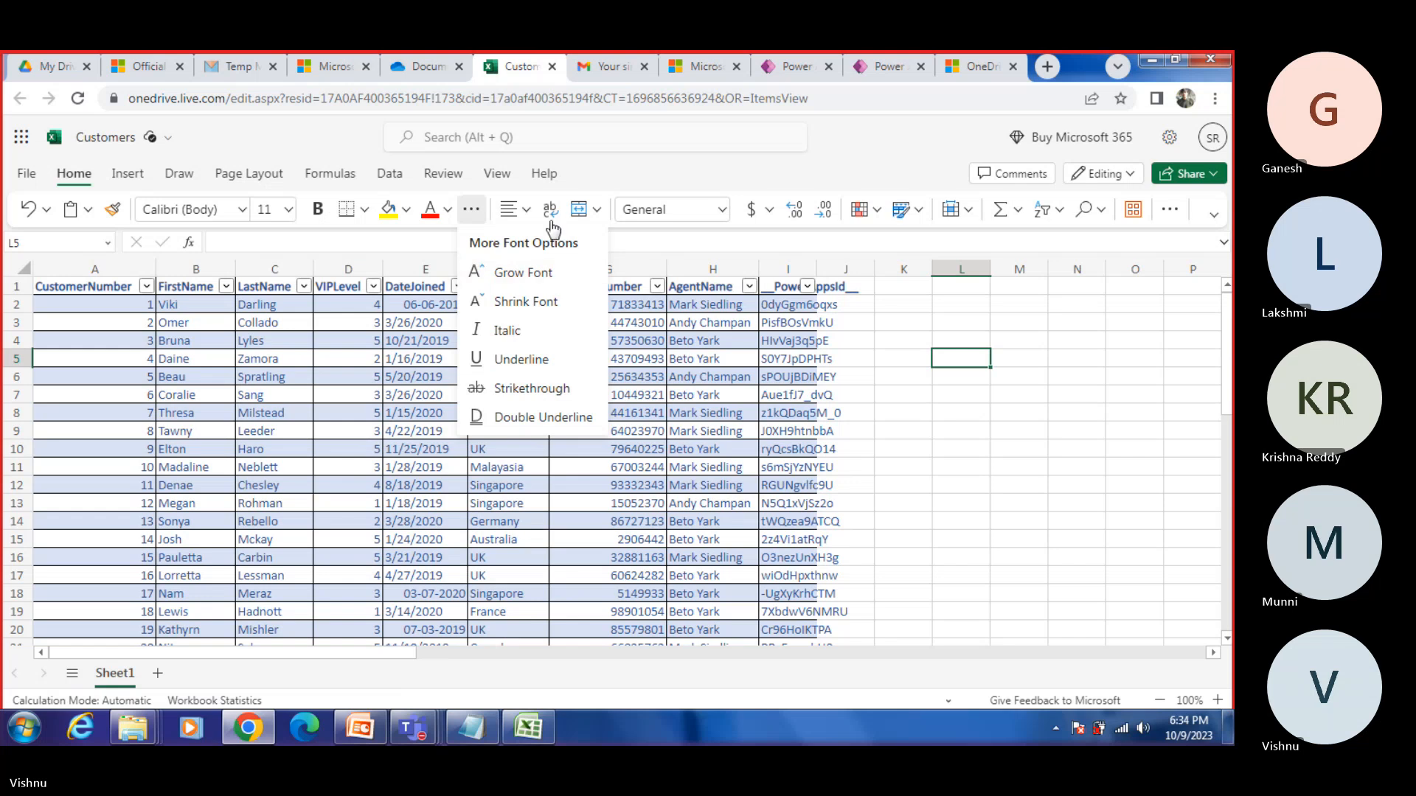
left_click(529, 212)
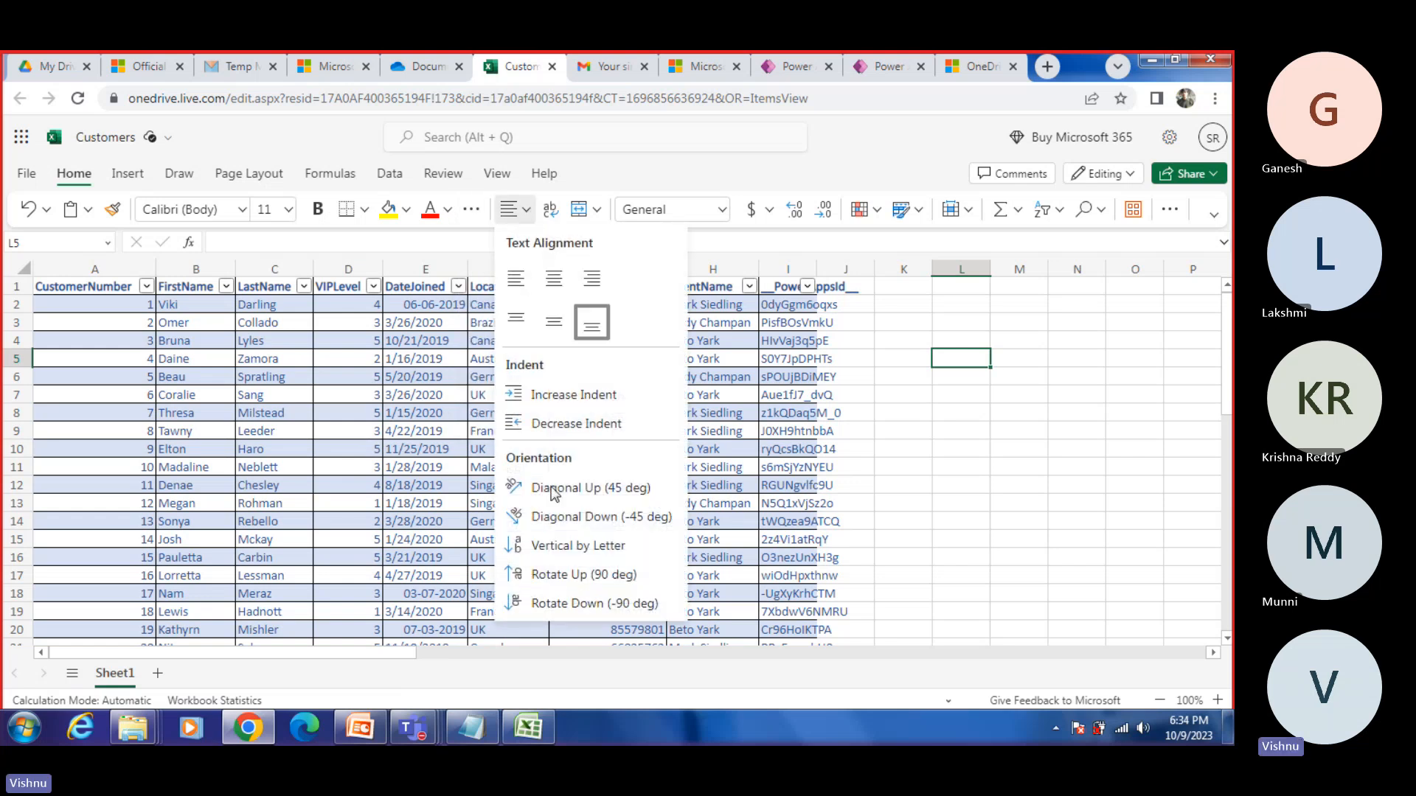
left_click(597, 210)
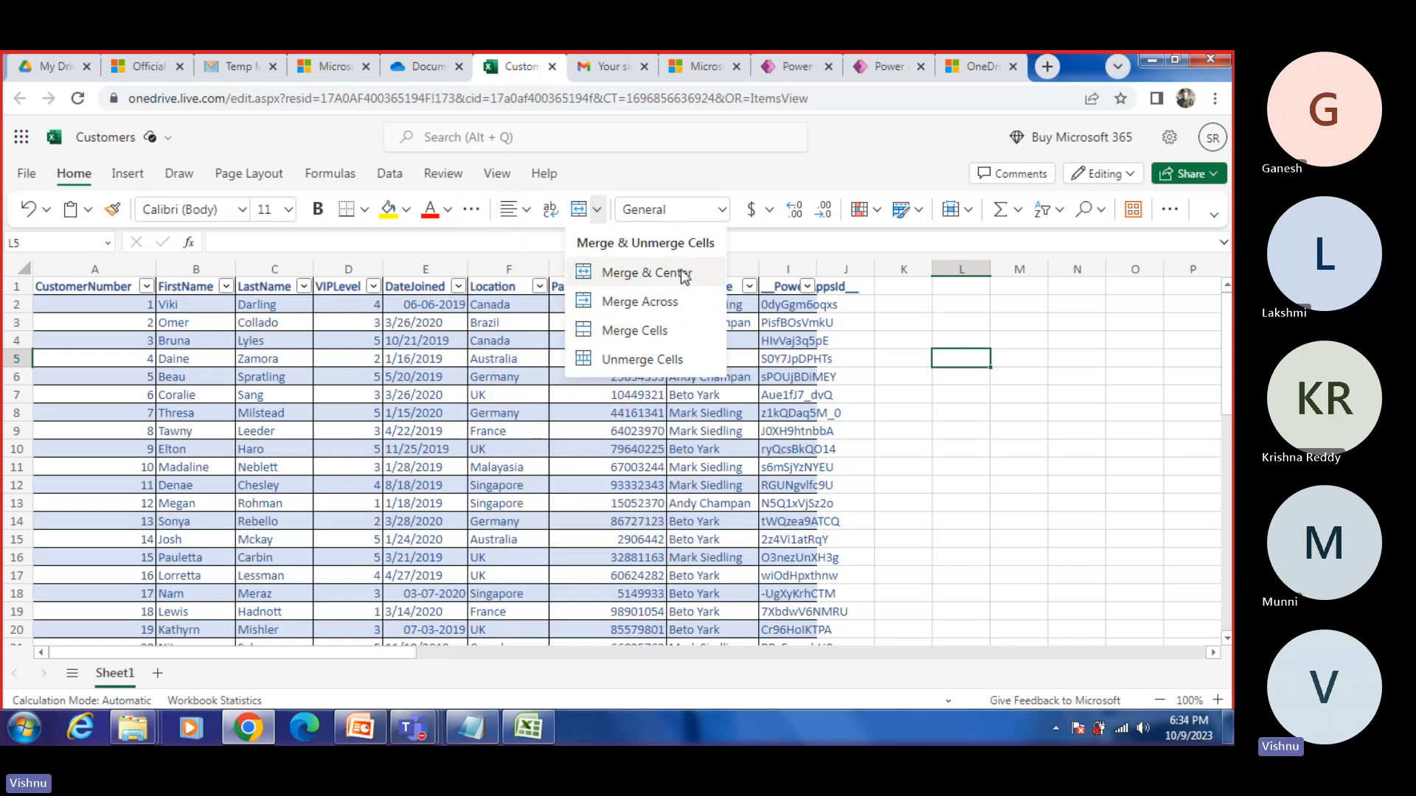
left_click(769, 209)
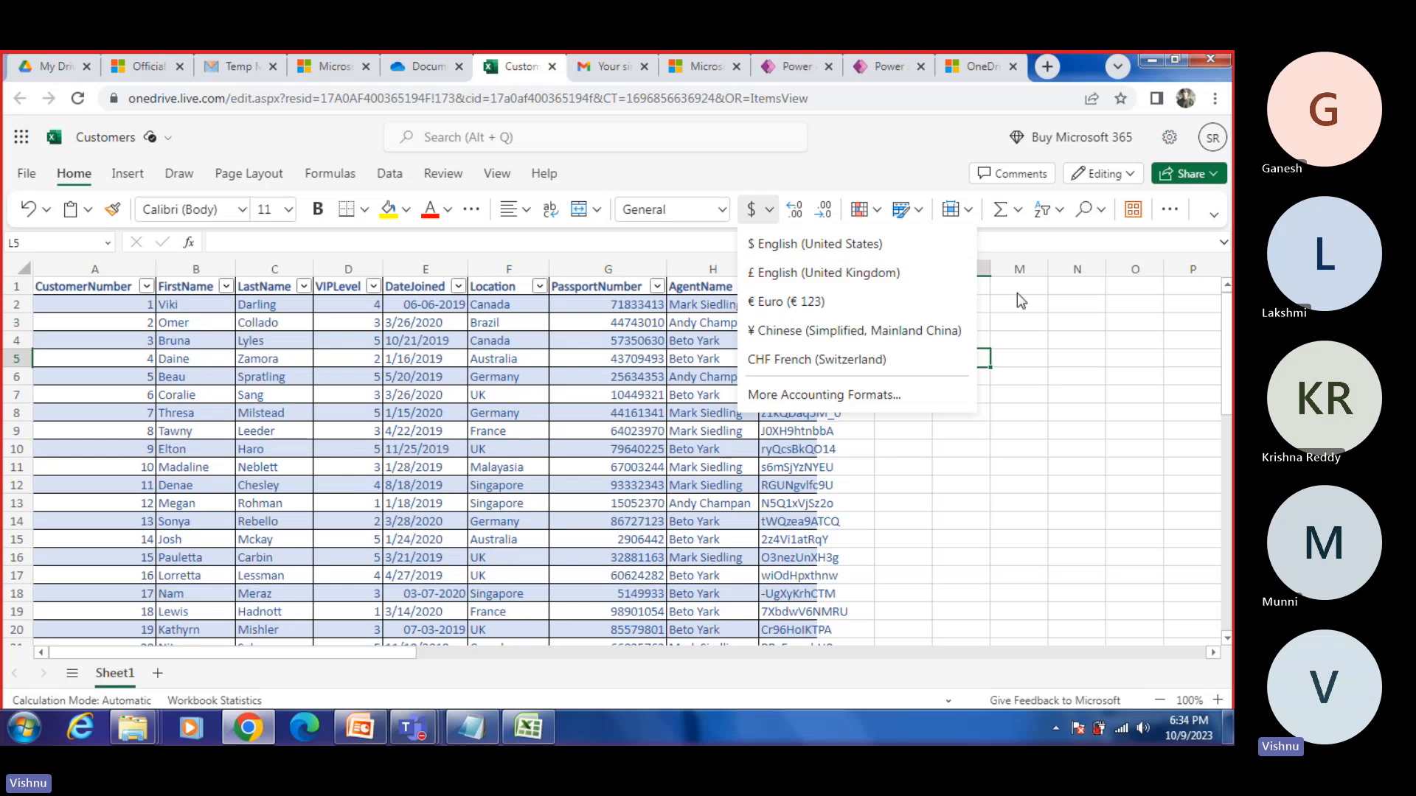
left_click(919, 210)
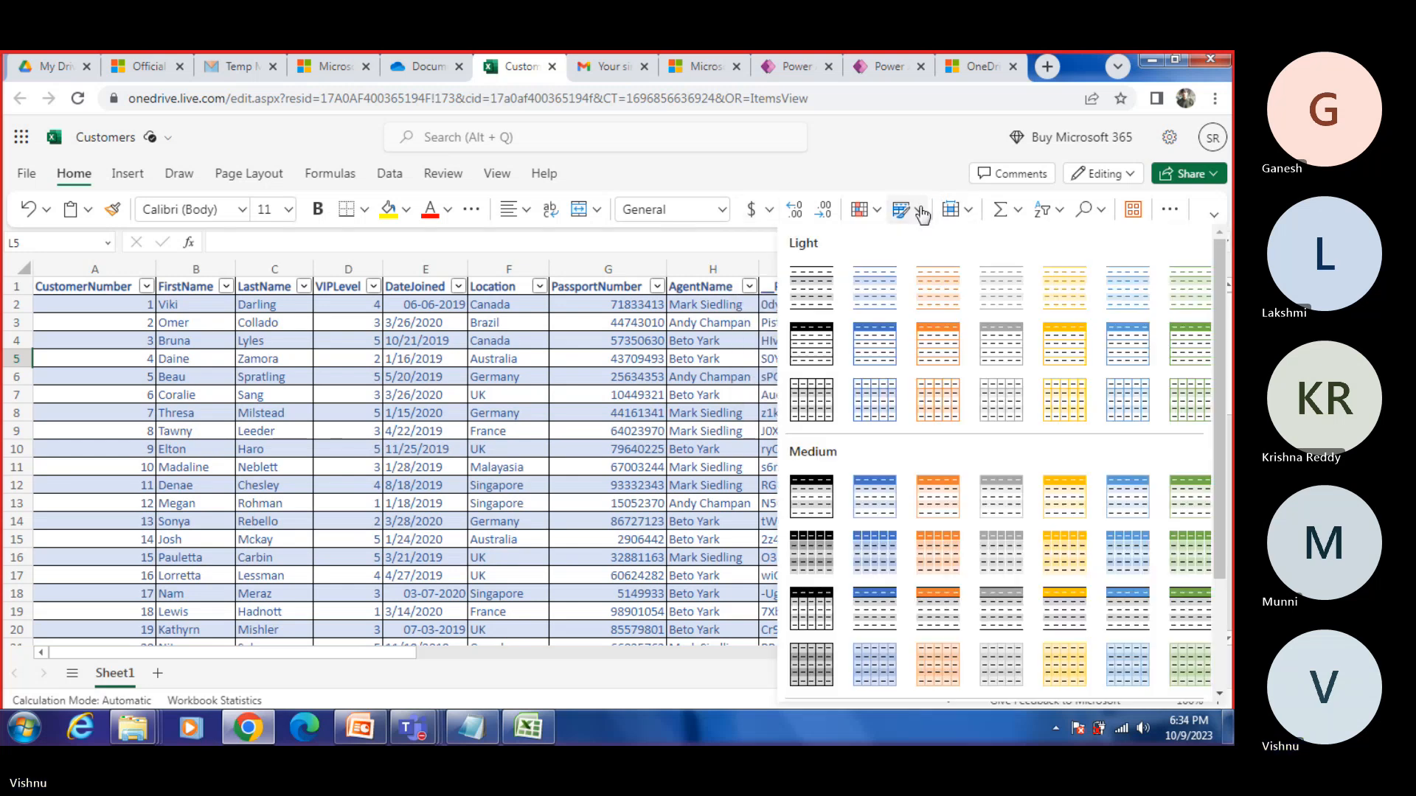
left_click(870, 212)
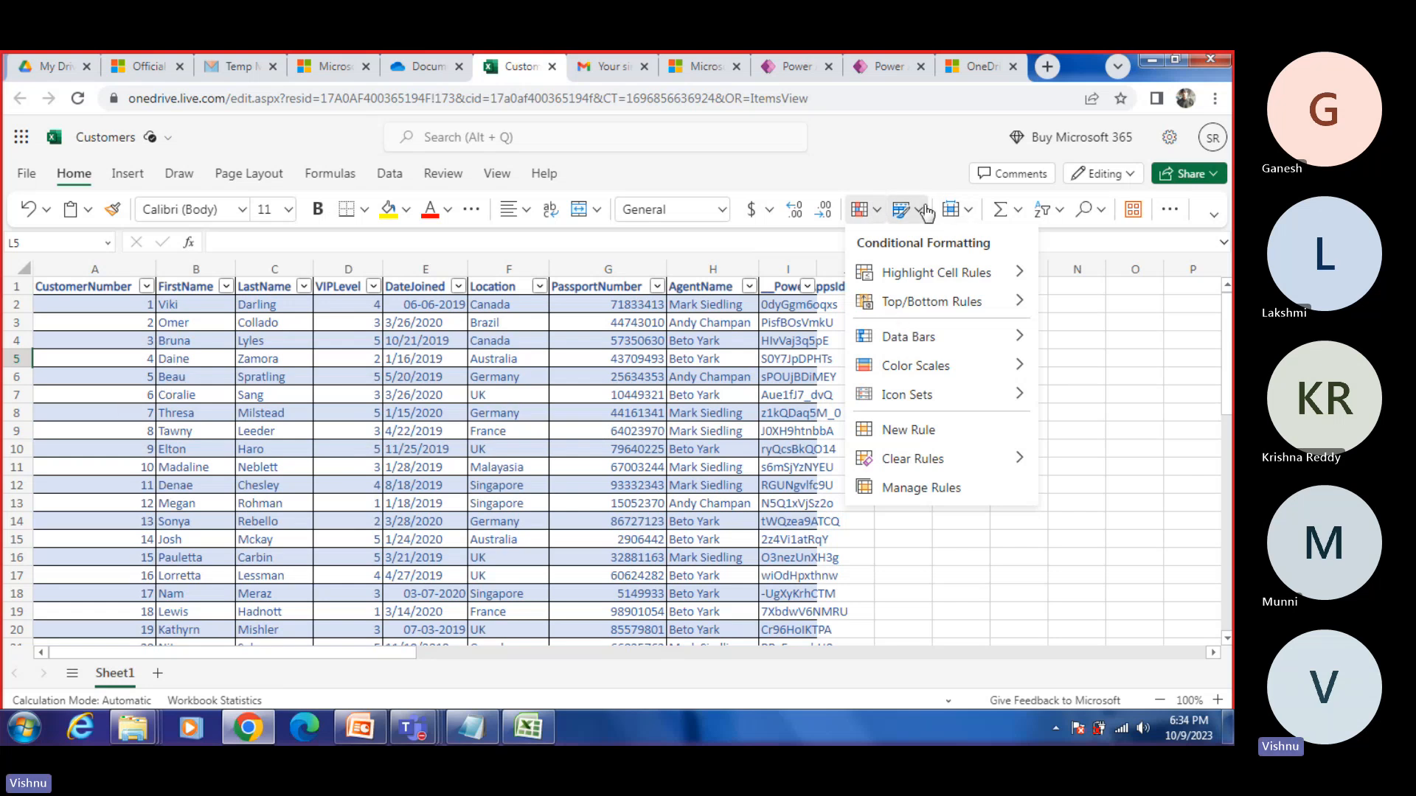
left_click(925, 213)
left_click(926, 289)
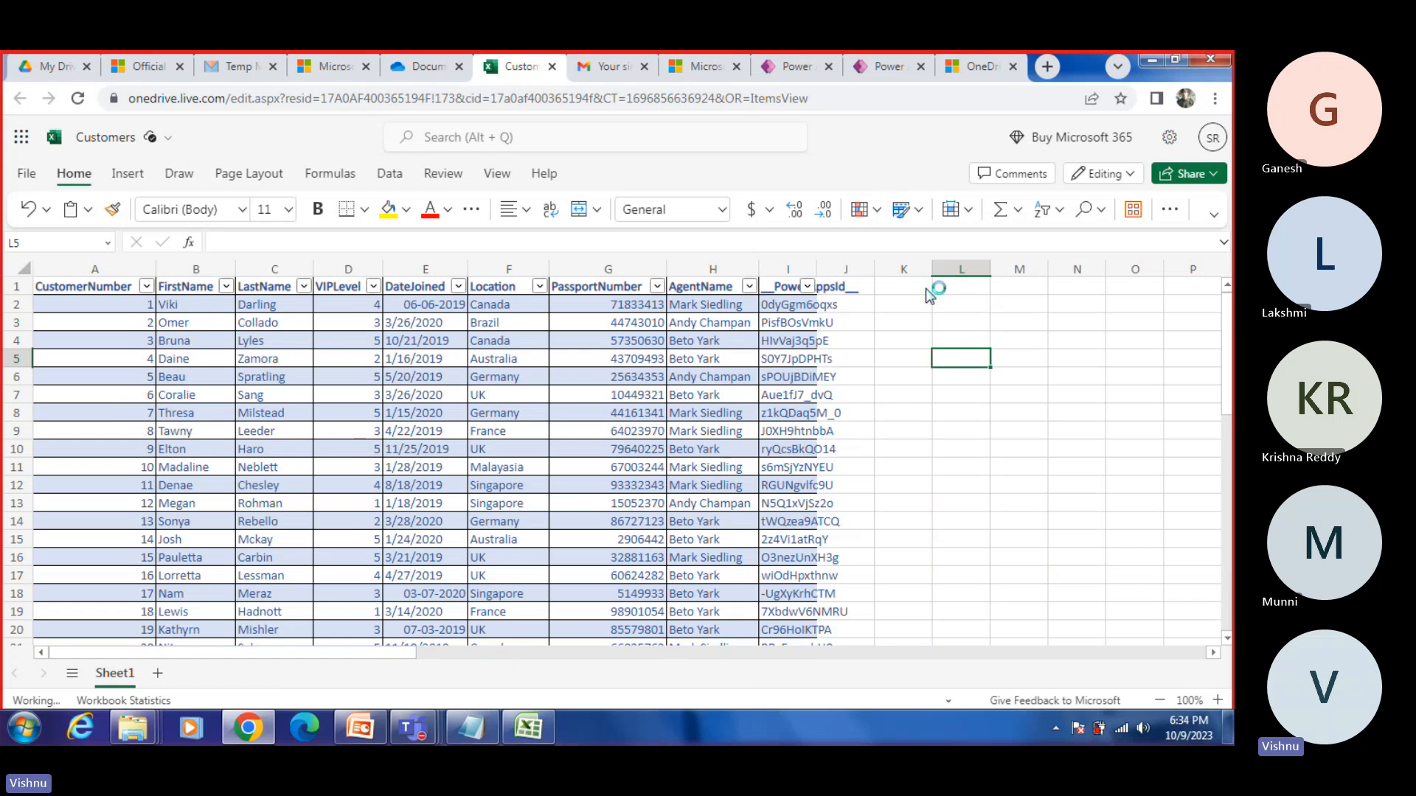
left_click(697, 464)
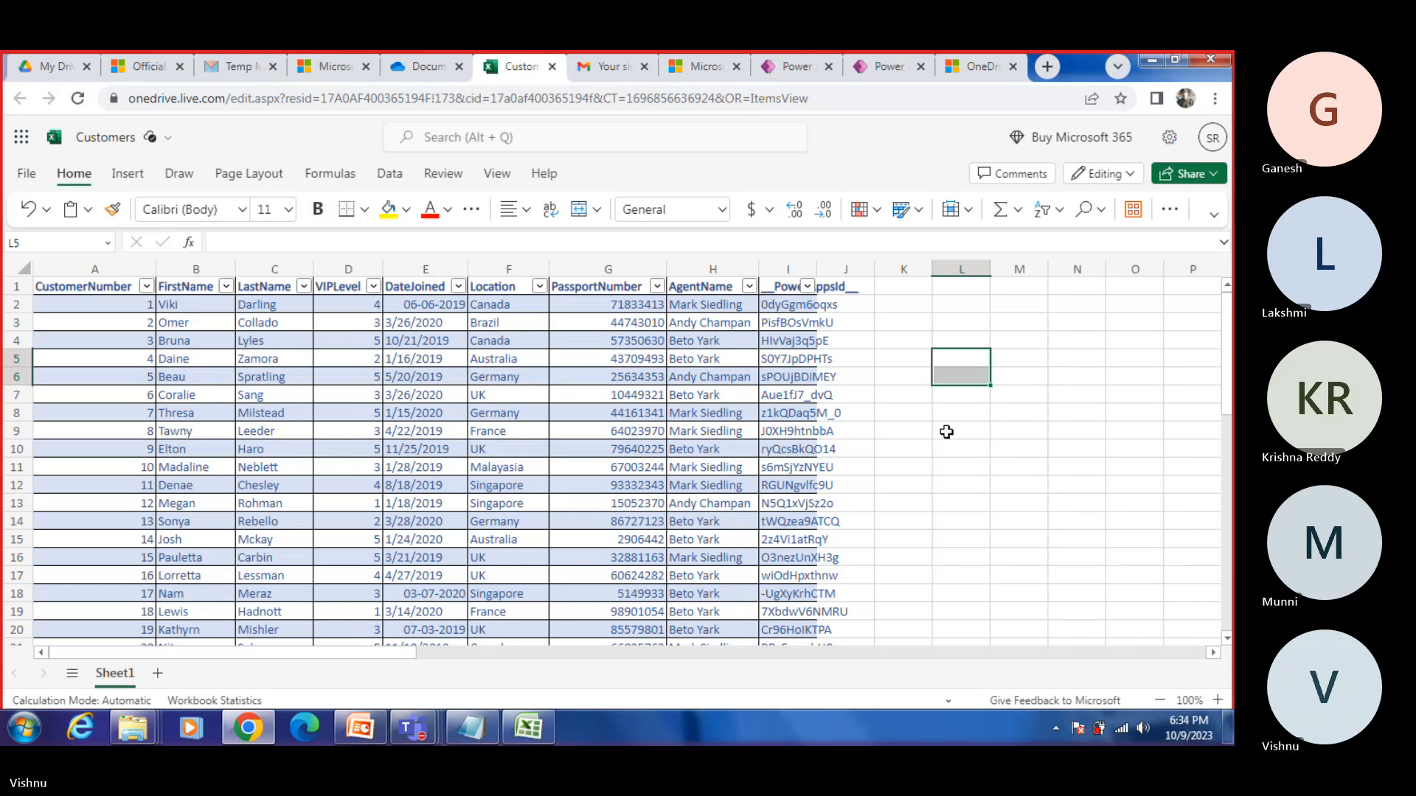
key("ctrl+z")
key("Return")
left_click(897, 452)
Step: Switch back to Power Apps in the browser and select Table1 of Customers.xlsx
left_click(256, 730)
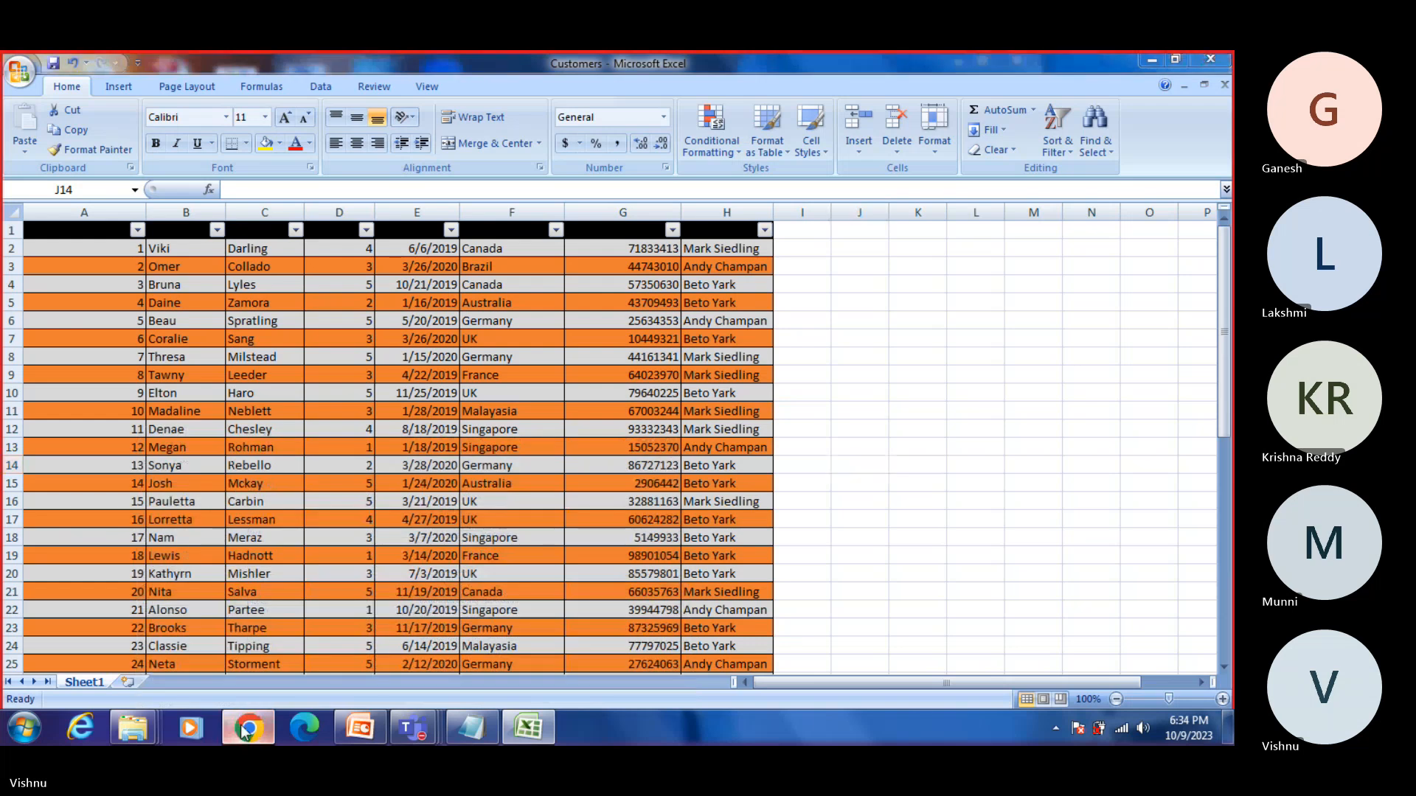
left_click(251, 730)
left_click(896, 72)
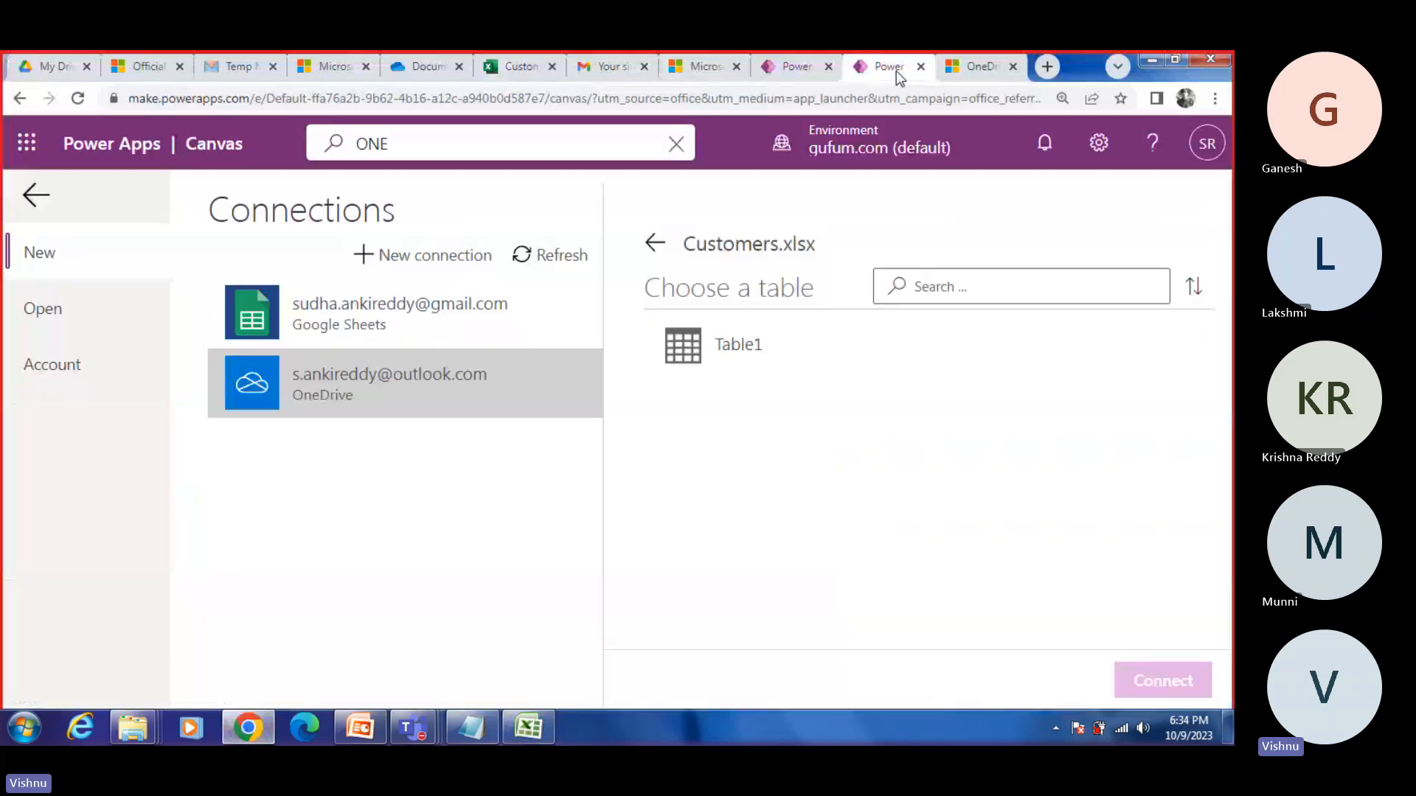
left_click(730, 365)
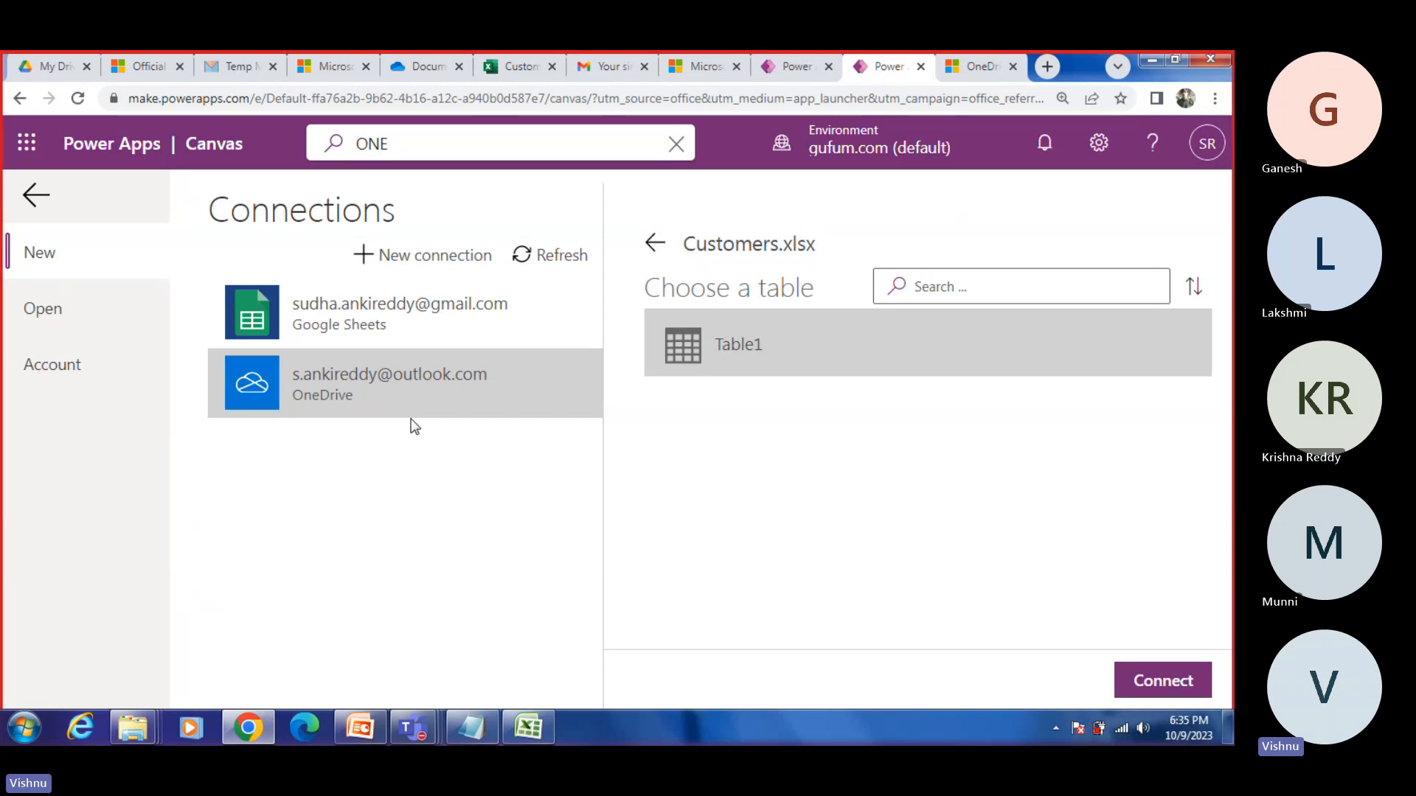
Step: Return to the OneDrive root, choose Customers.xlsx from the Documents folder again and connect the app to its Table1
left_click(656, 244)
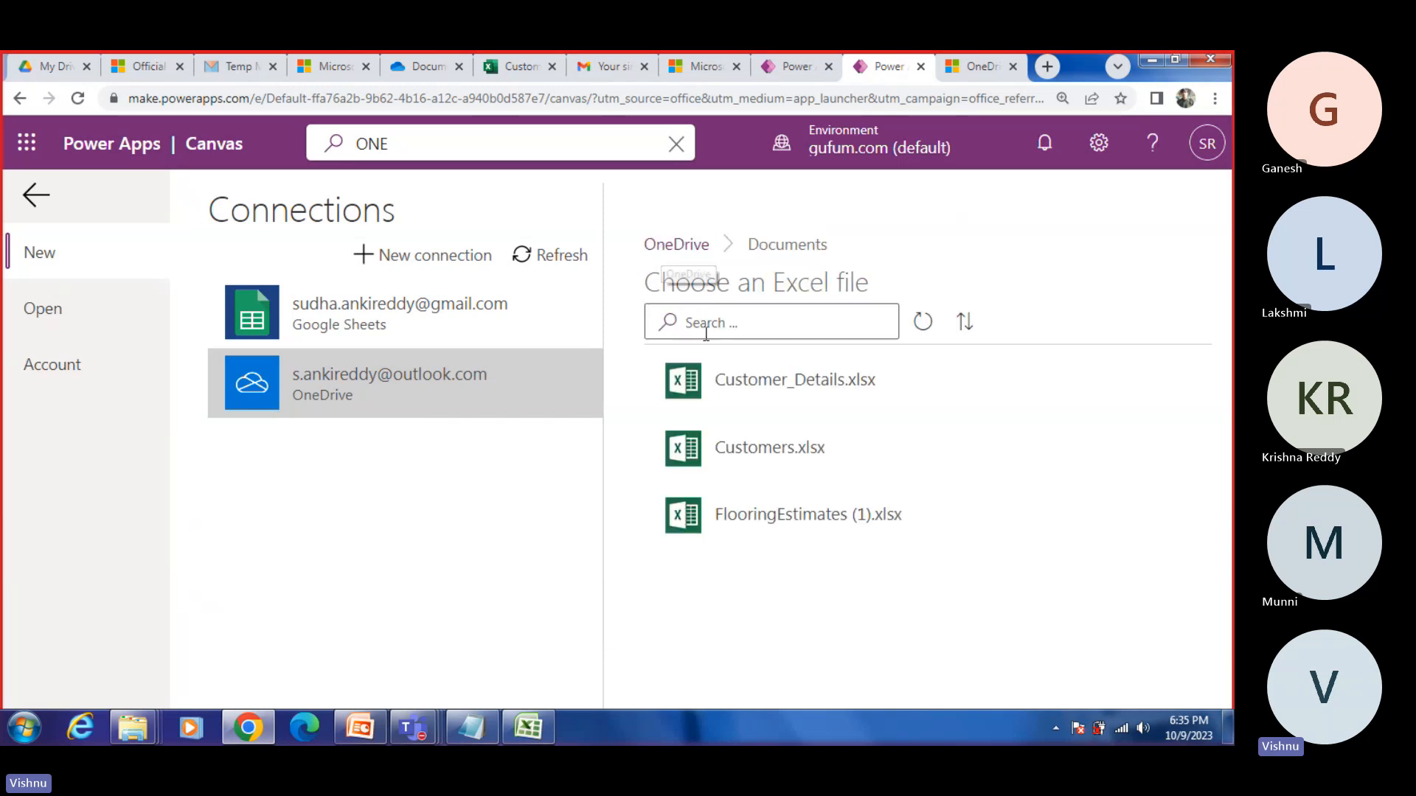
left_click(685, 247)
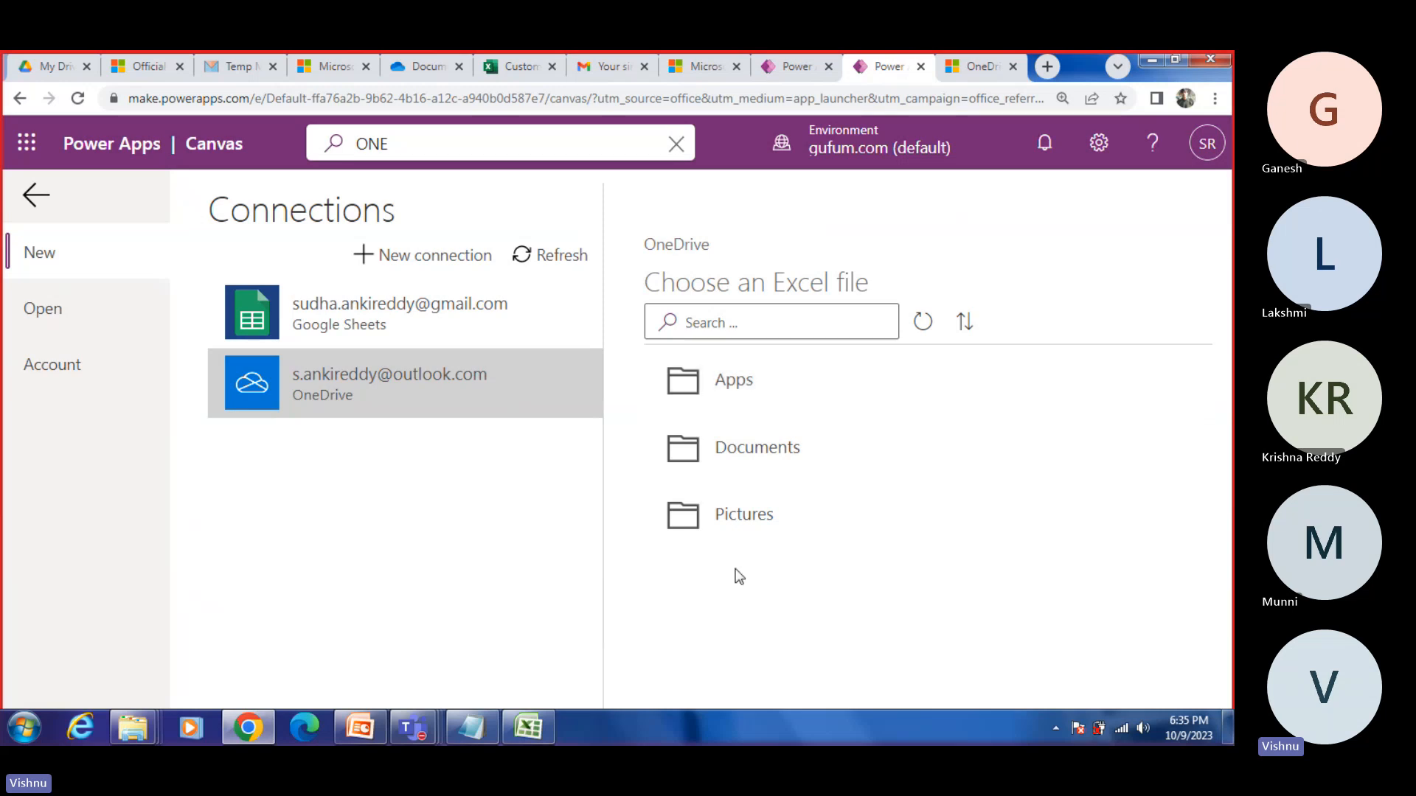
left_click(739, 453)
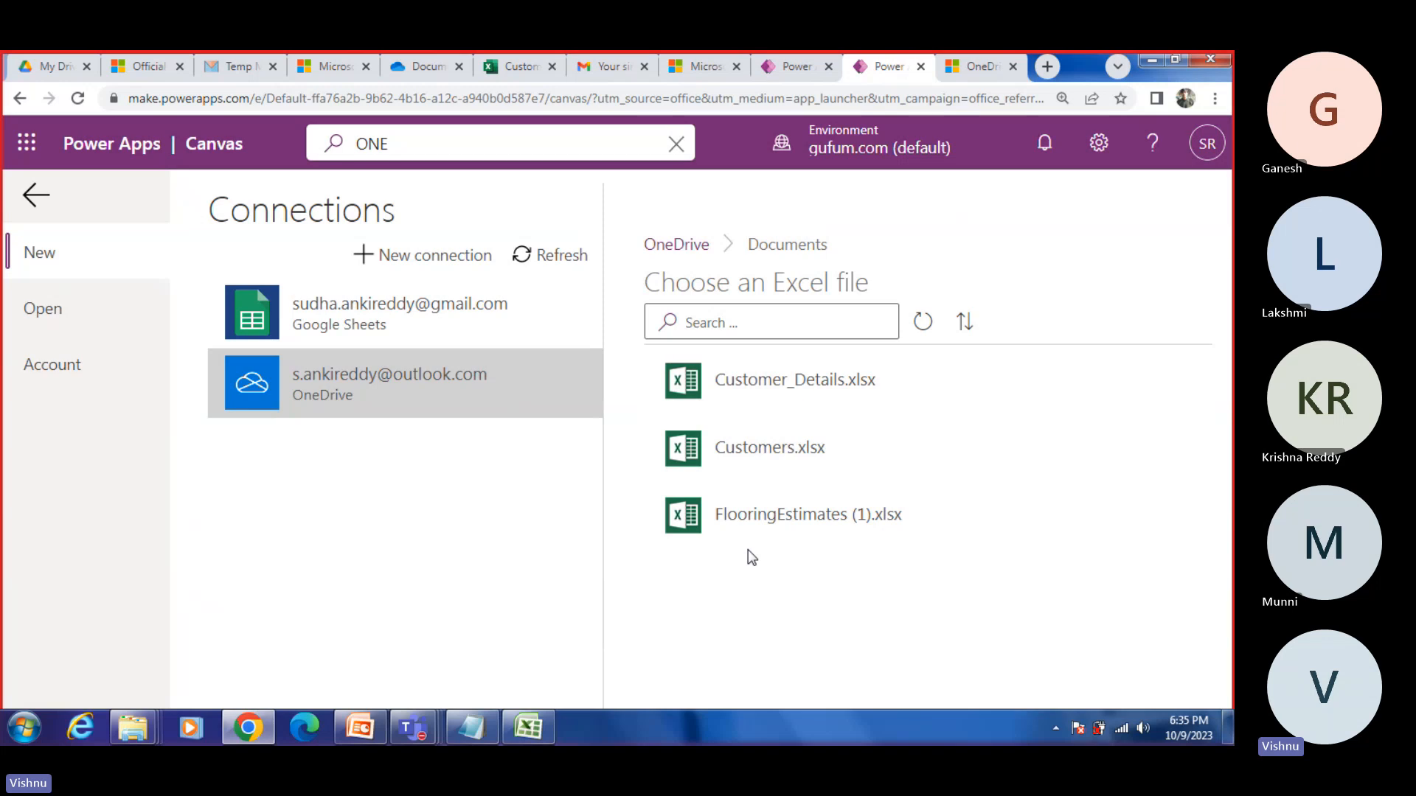
left_click(745, 447)
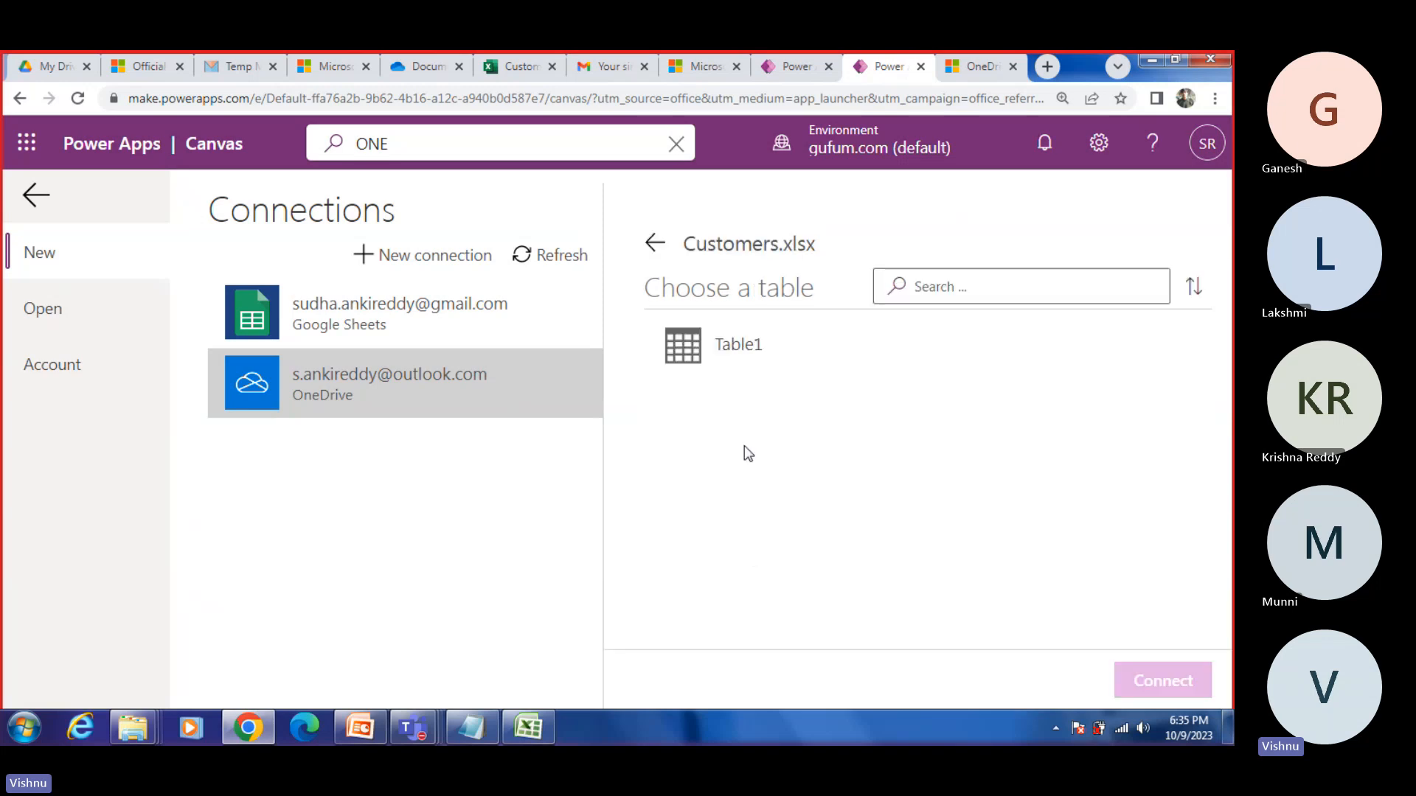
left_click(685, 360)
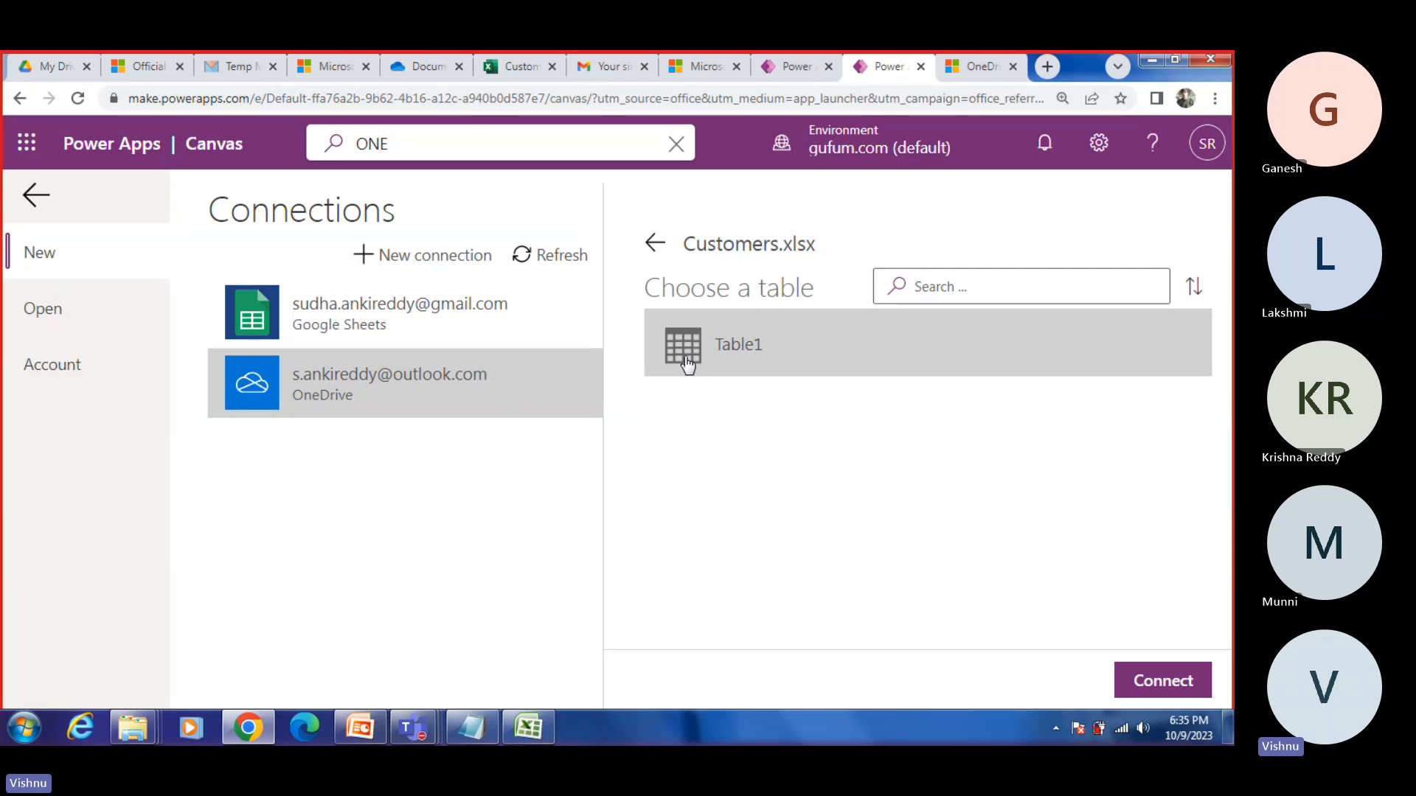
left_click(1191, 667)
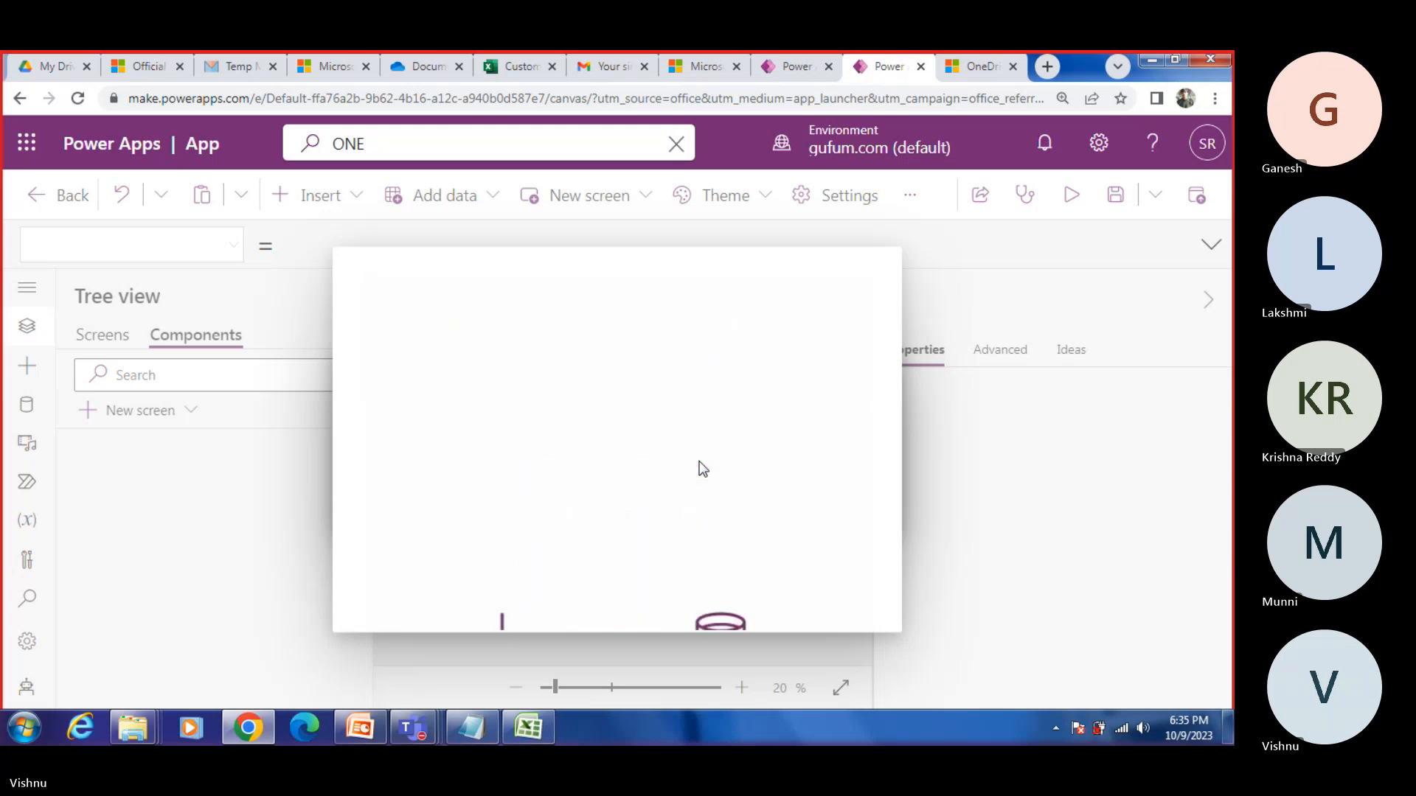
Step: Switch to the desktop Customers workbook and close it without saving the changes
left_click(537, 729)
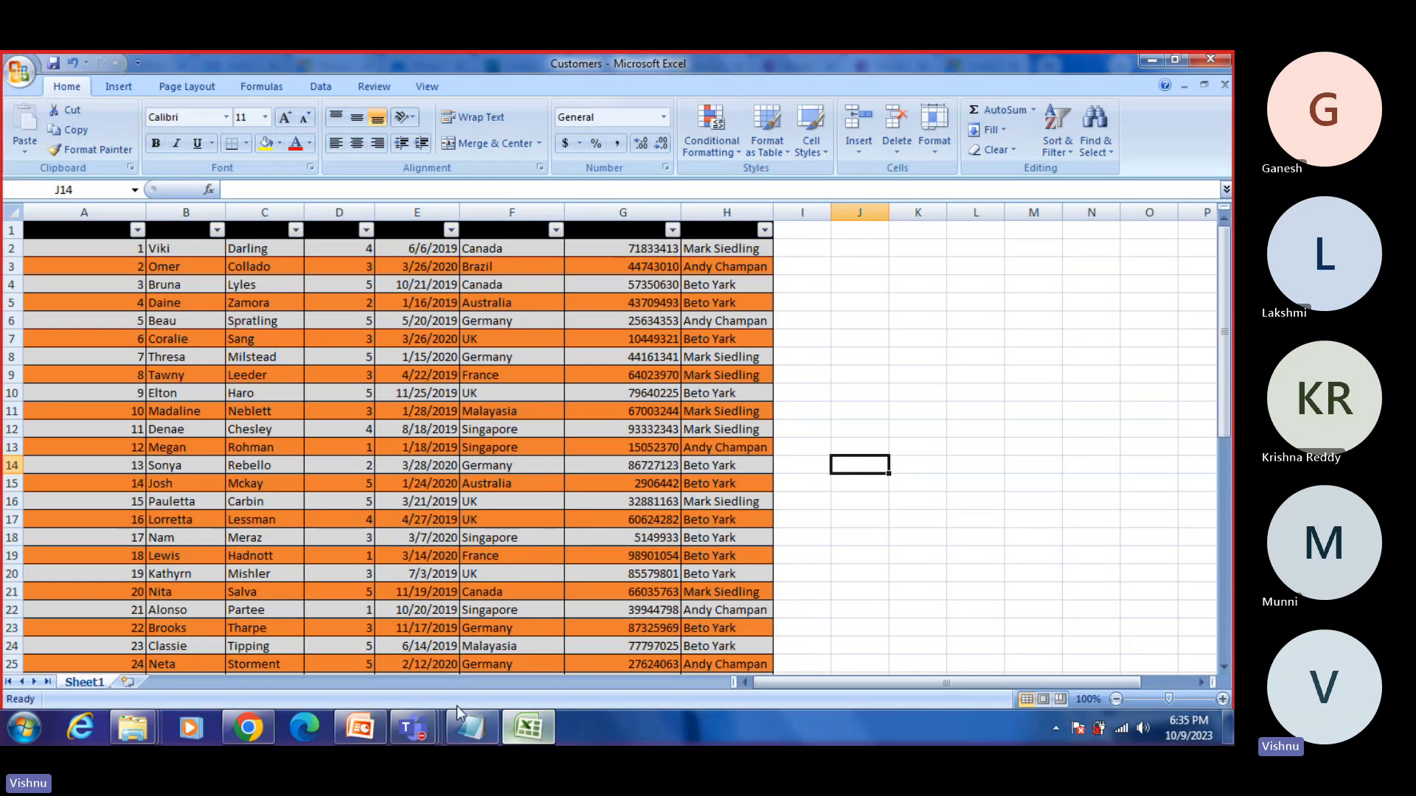
left_click(1210, 60)
left_click(619, 435)
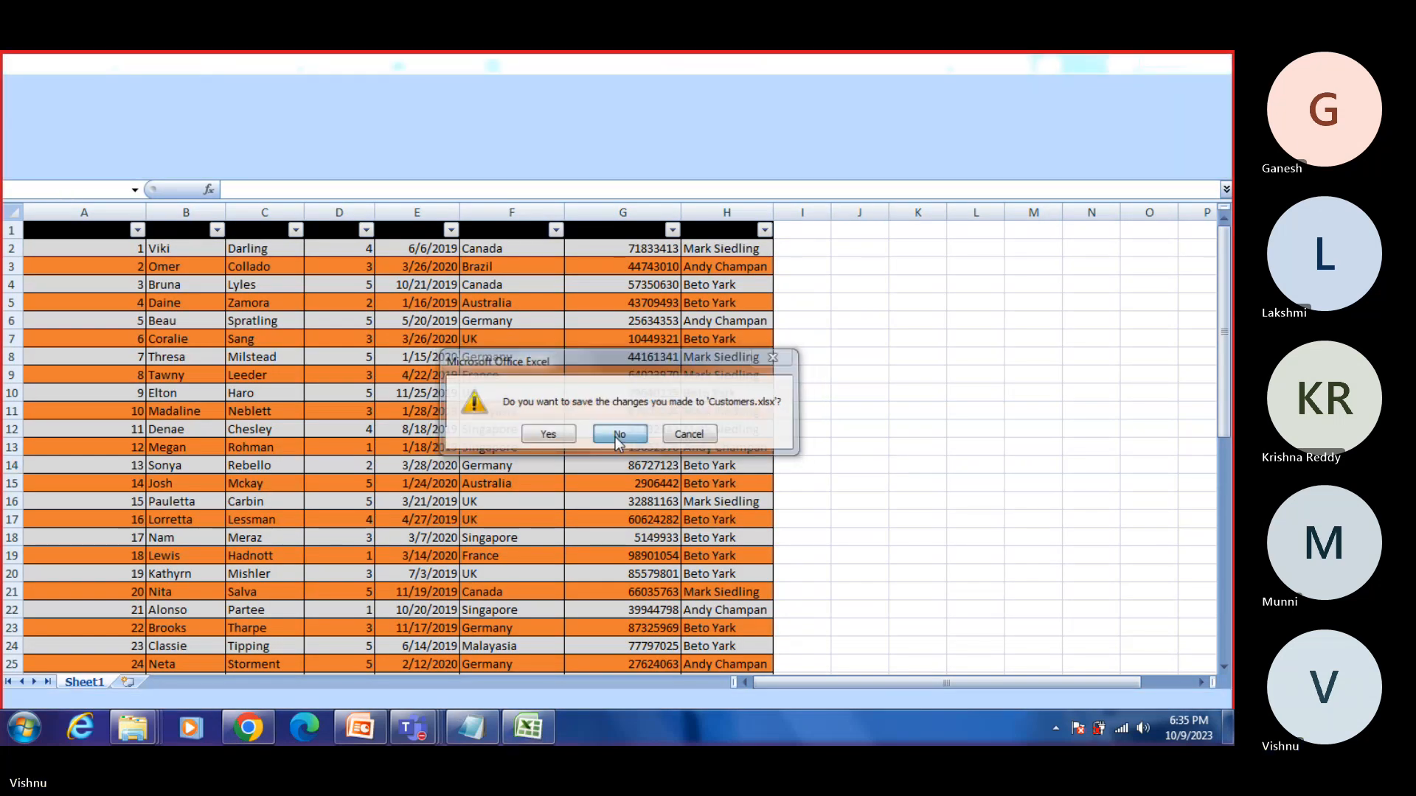
Step: Search for excel among the installed programs and launch it with a blank workbook
left_click(24, 728)
left_click(76, 685)
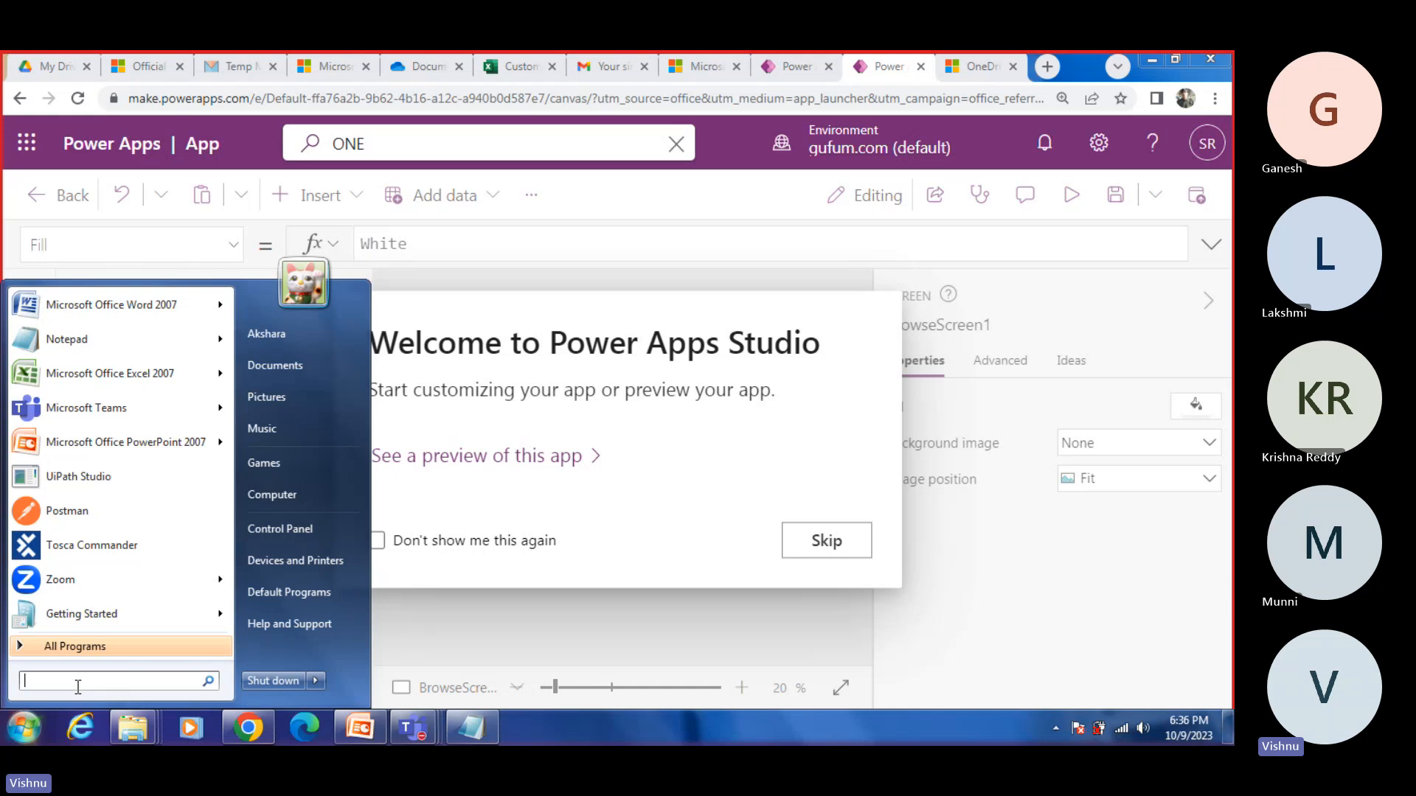
type("excel")
key("Return")
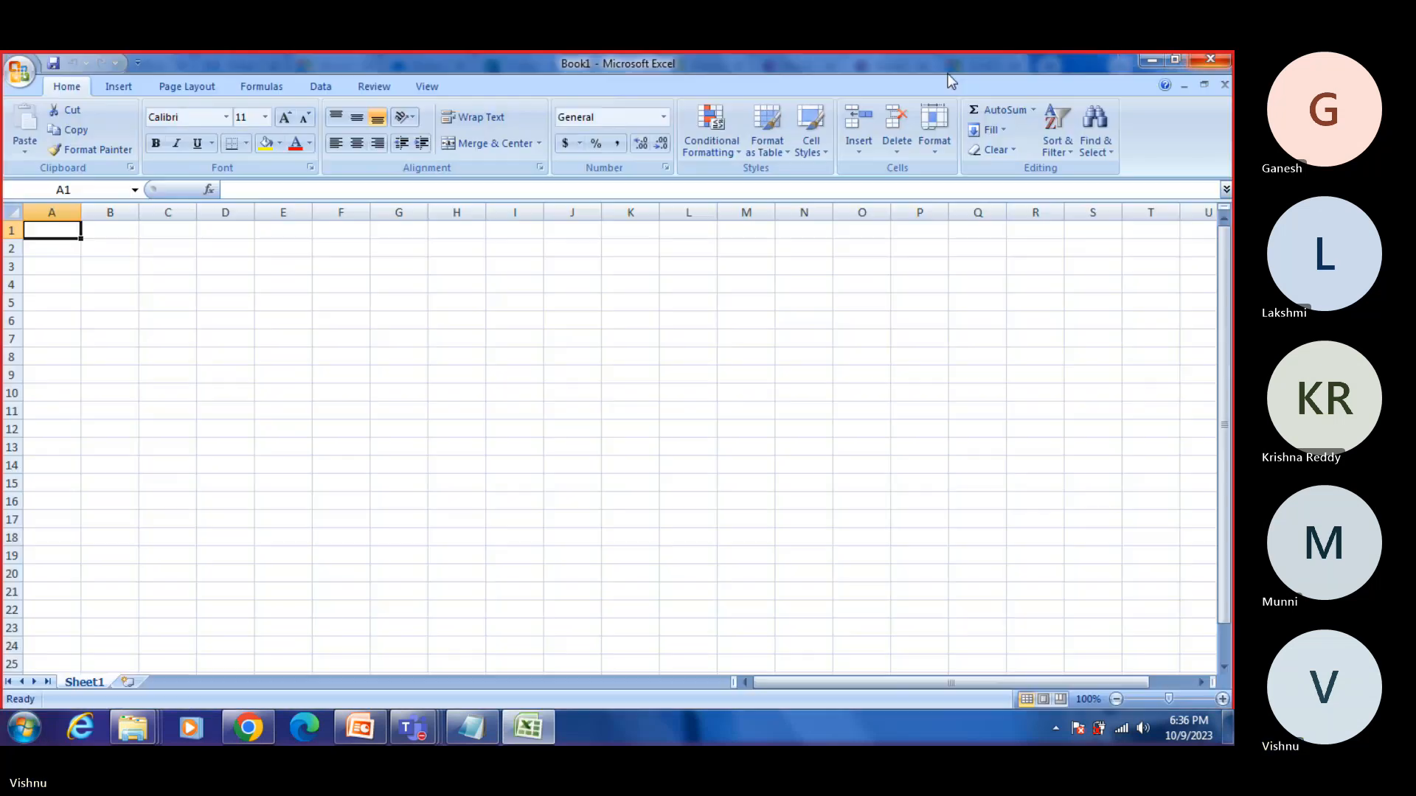
Step: Enter the column headers Code, Name and Salary in cells A1 to C1
double_click(64, 231)
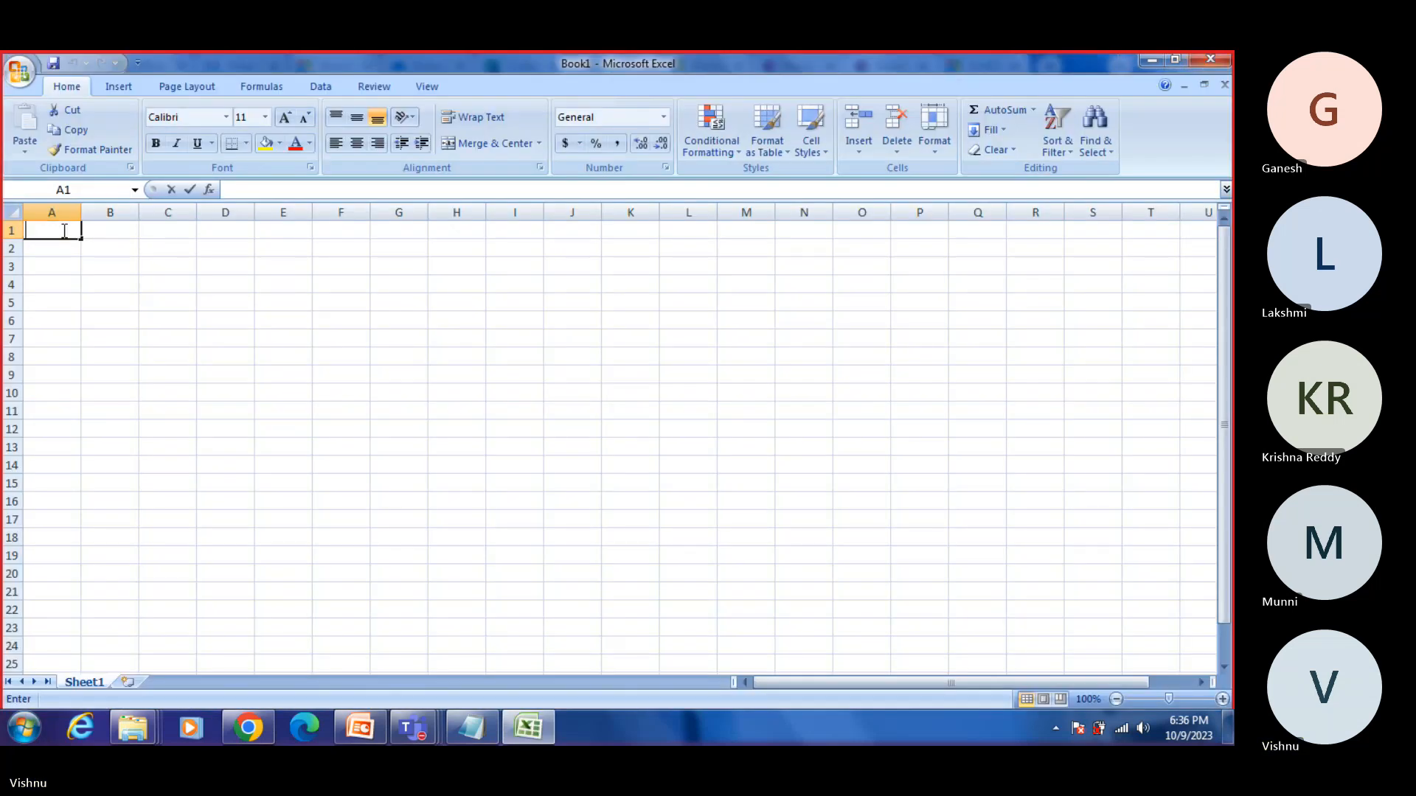
type("Code")
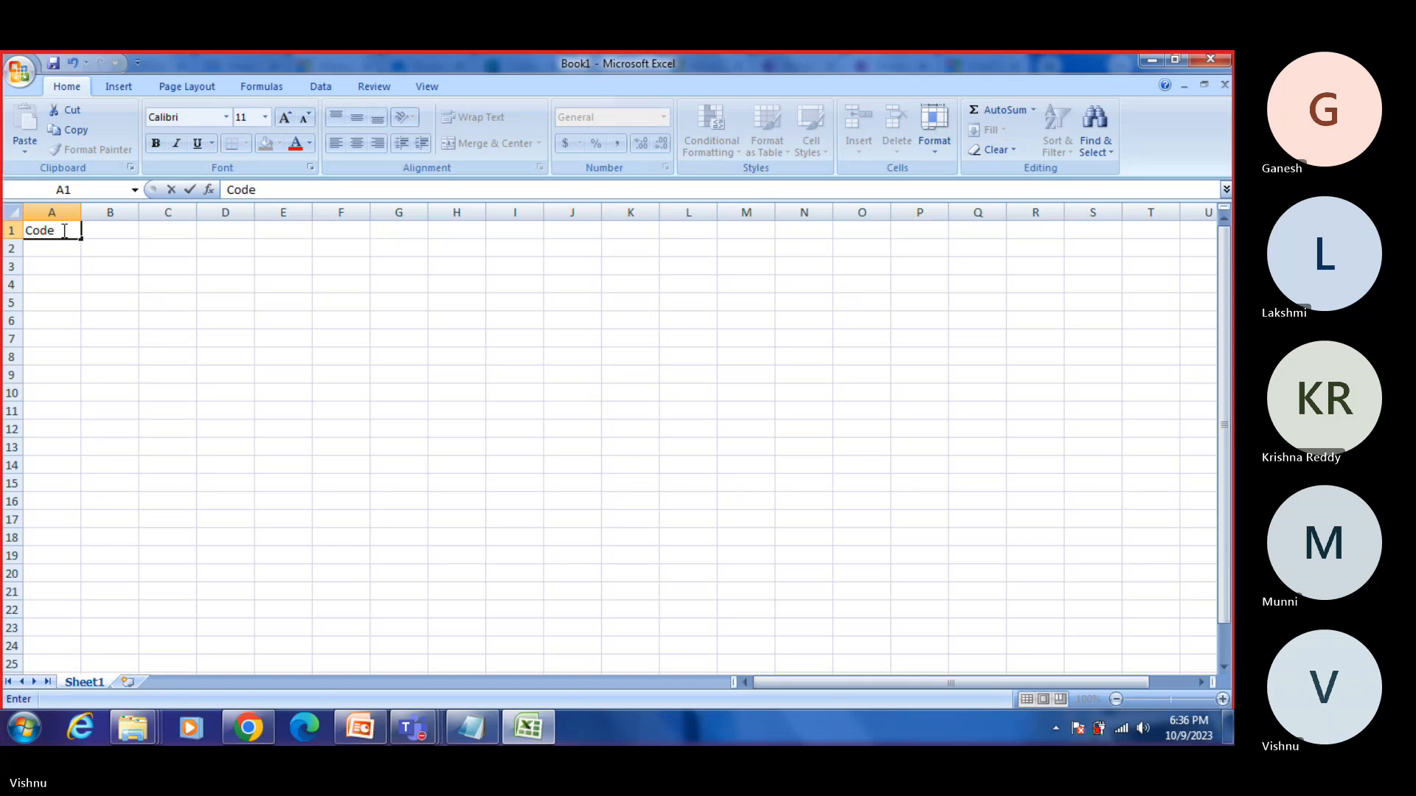
key("Tab")
type("Name")
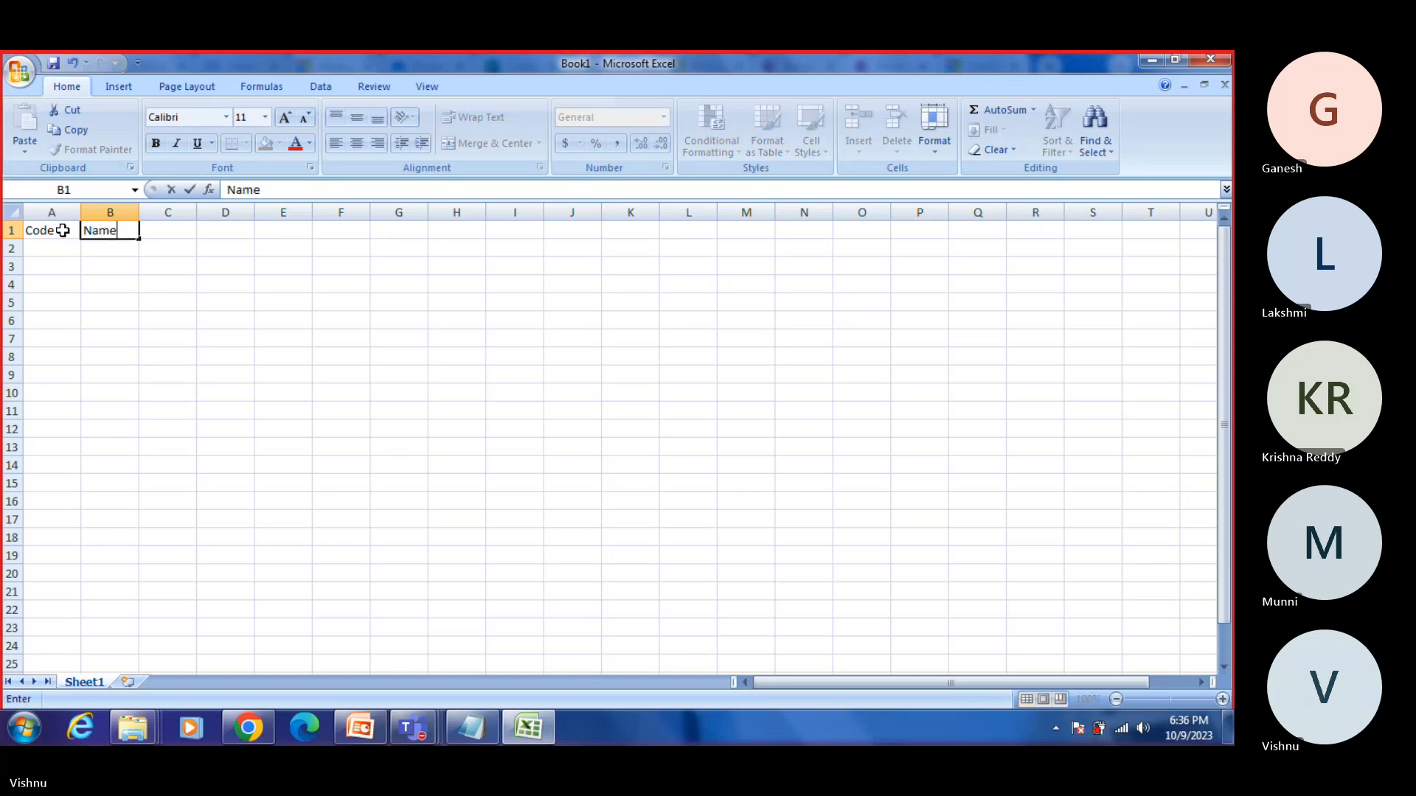
key("Tab")
type("Salary")
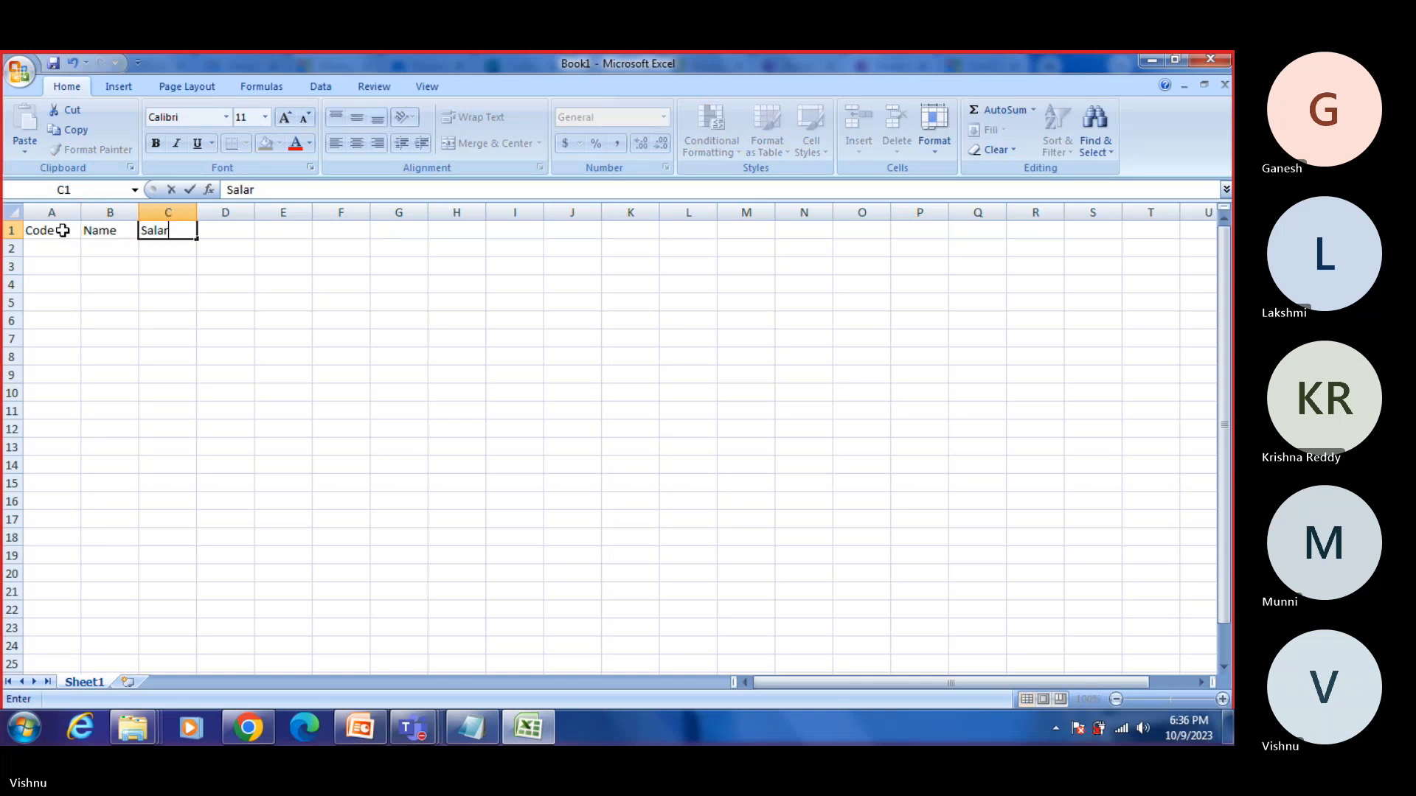
key("Return")
key("Left")
key("Left")
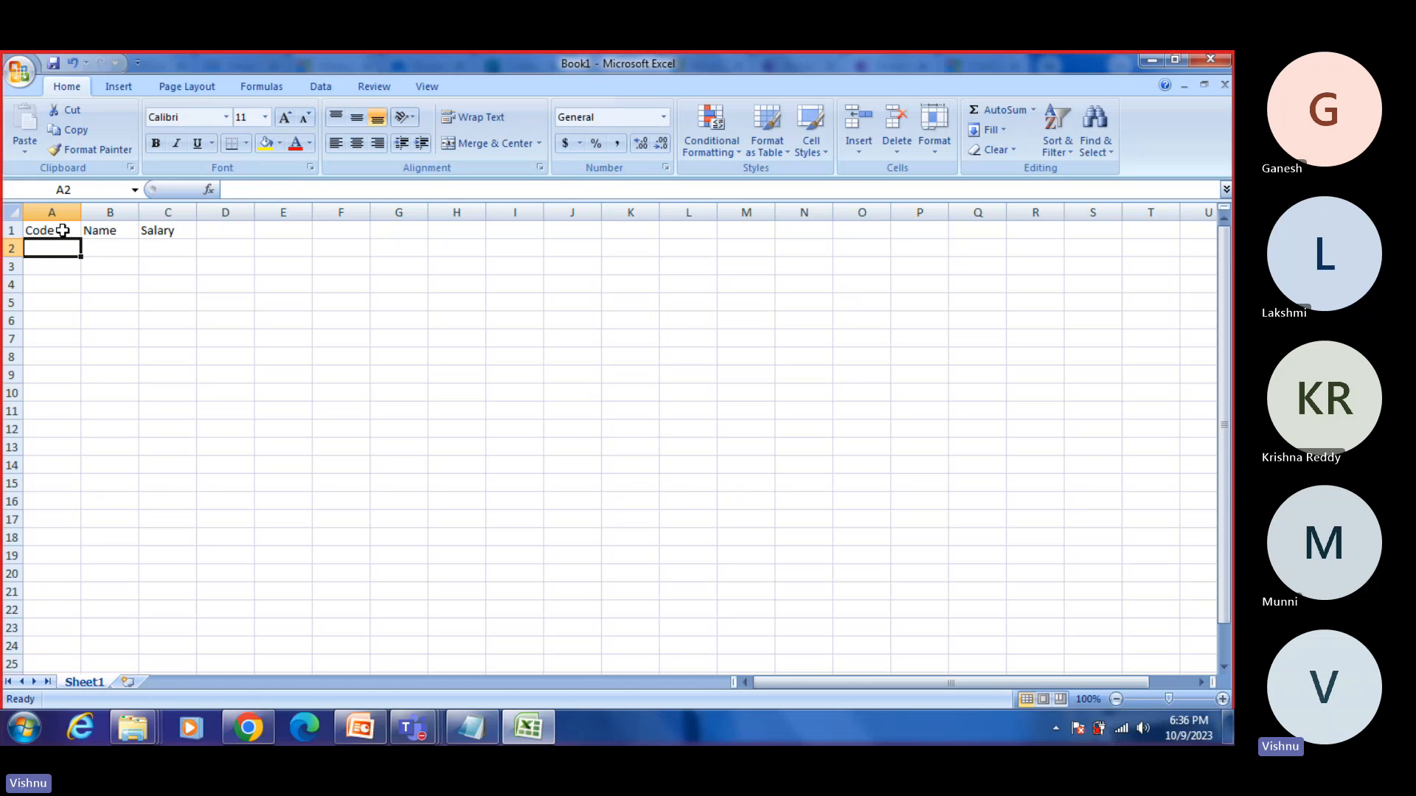
Step: Fill the Code column with the numbers 1 to 7 in cells A2 to A8
type("1 2 3 4 5 ")
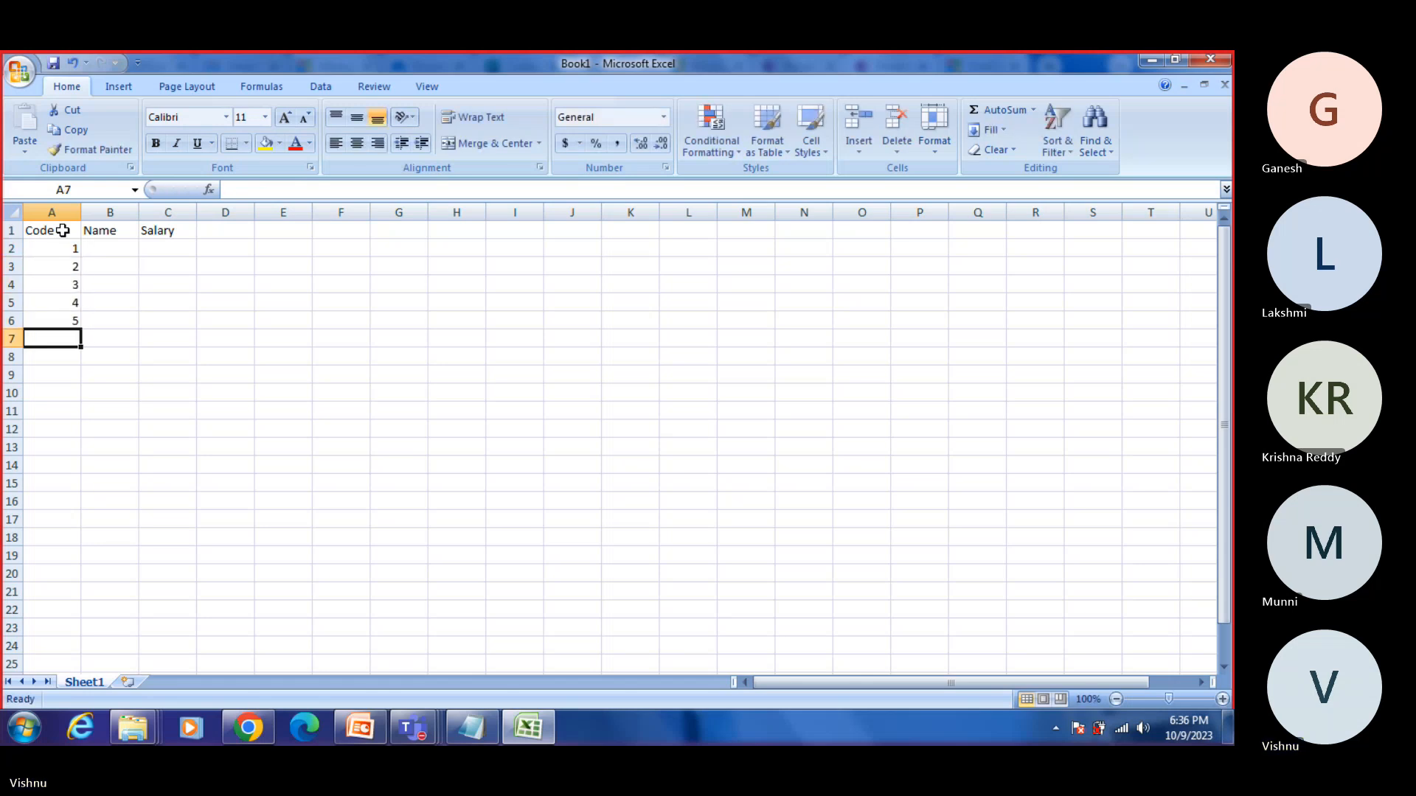
type("6")
key("Return")
type("7")
key("Return")
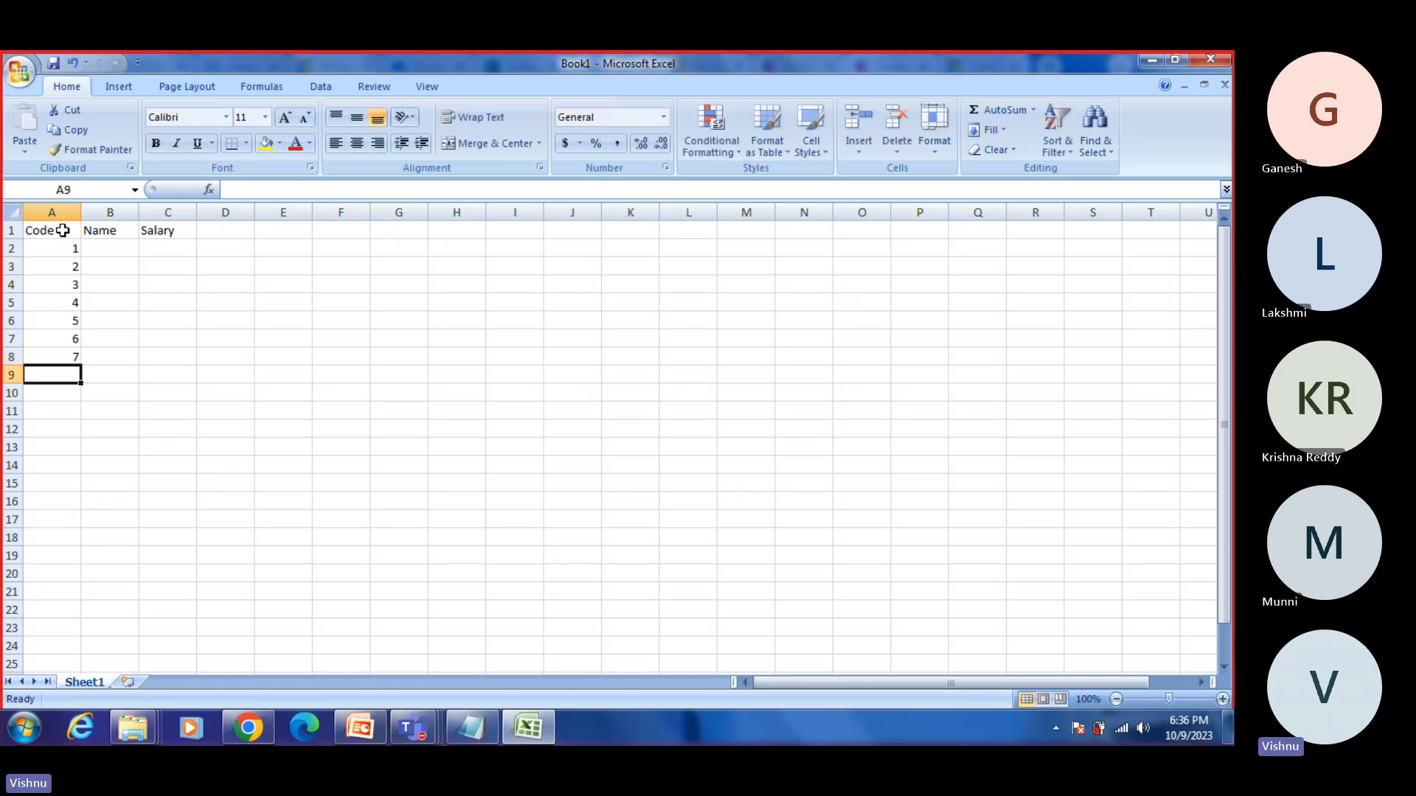
Step: Fill the Name column with the letters A to G in cells B2 to B8
left_click(107, 246)
type("A")
key("Return")
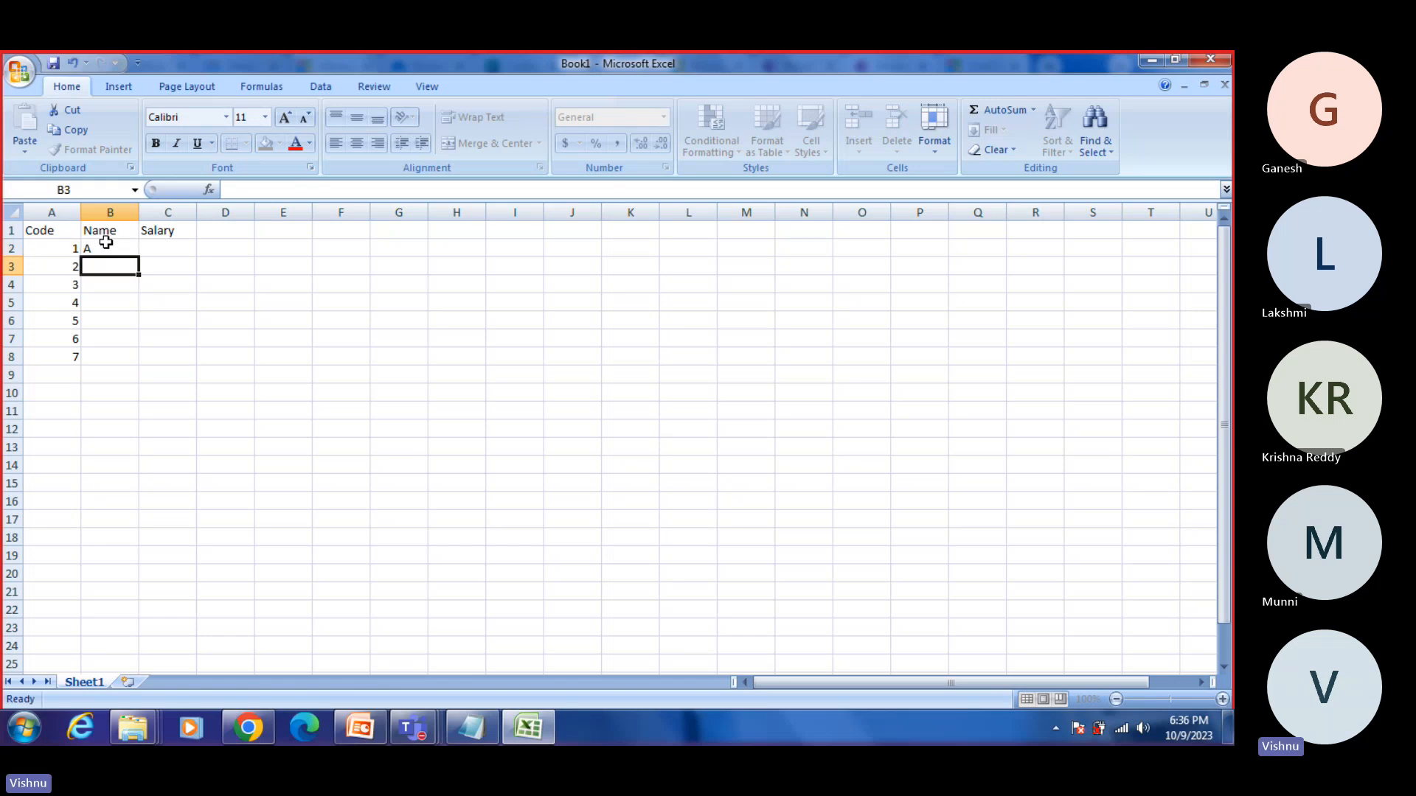
type("B")
key("Return")
type("C")
key("Return")
type("D")
key("Return")
type("E")
key("Return")
type("F")
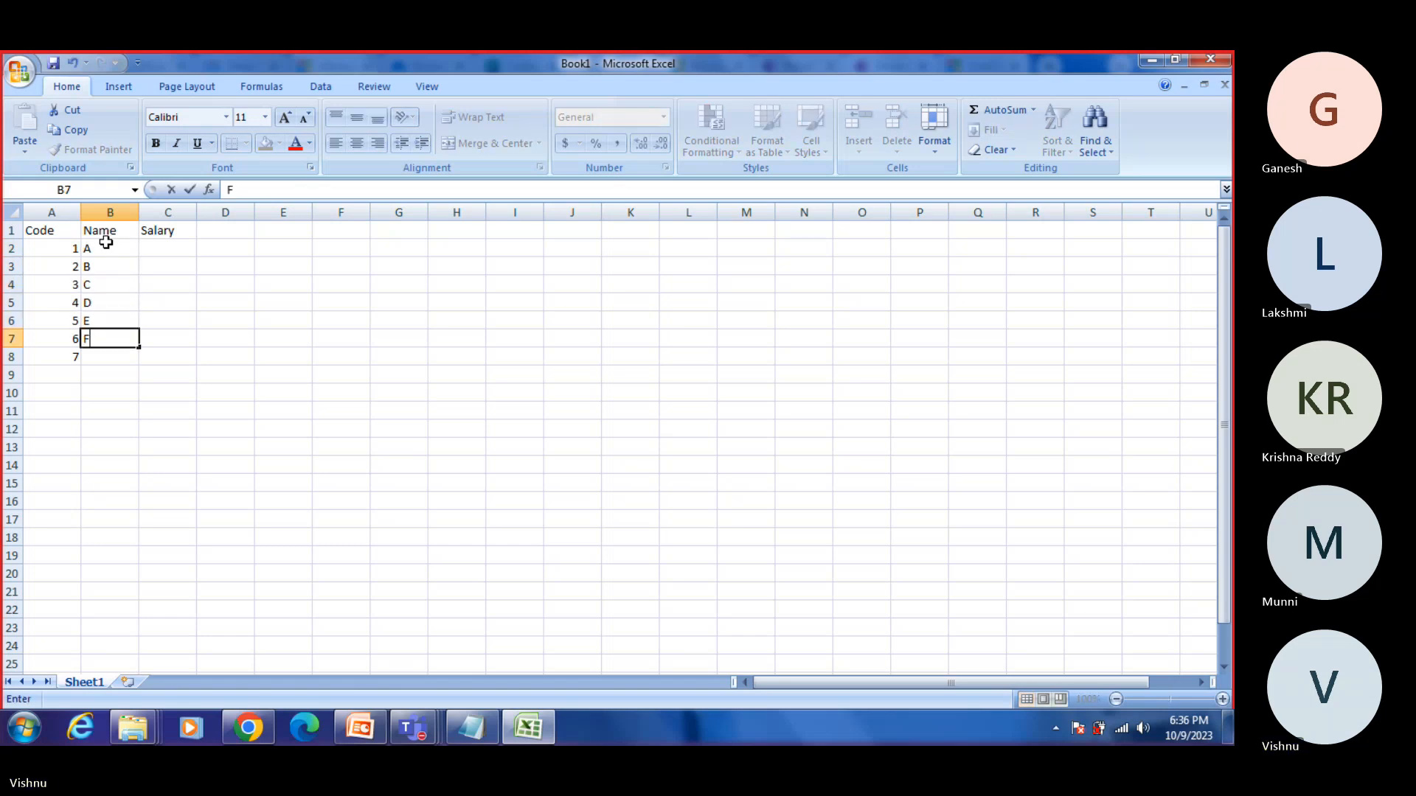
key("Return")
type("G")
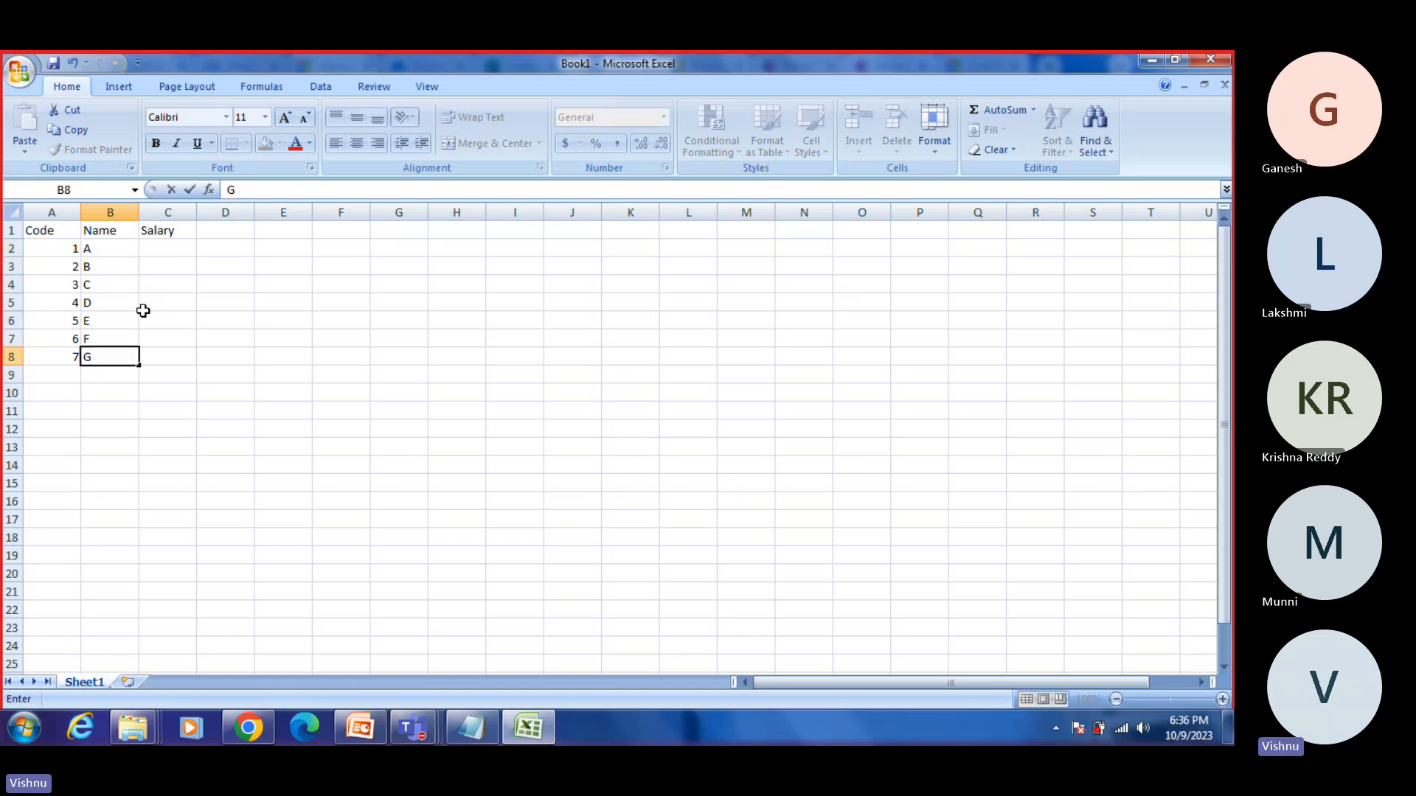
Step: Enter the salaries 100, 200, 300 and 400 in cells C2 to C5
double_click(170, 248)
type("100")
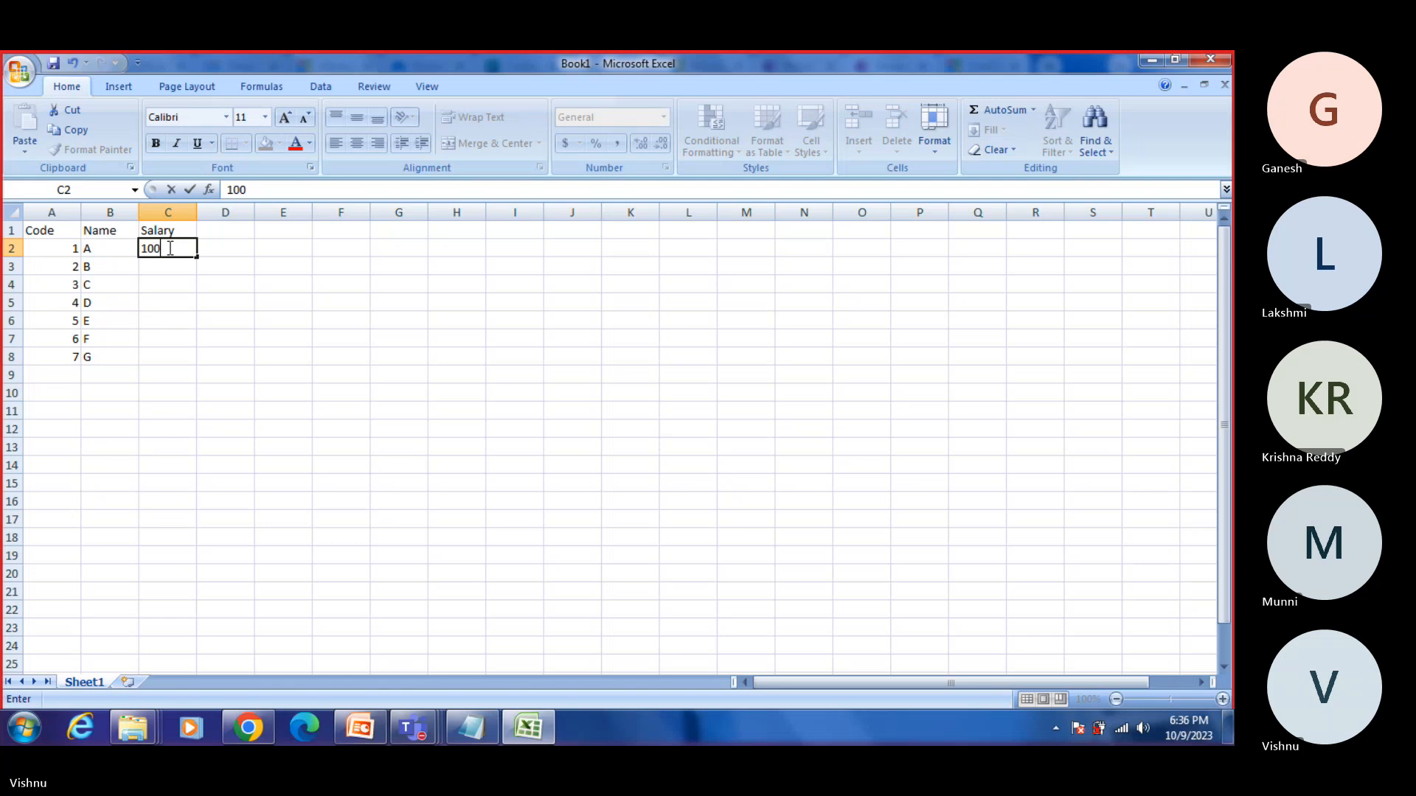
key("Return")
type("200")
key("Return")
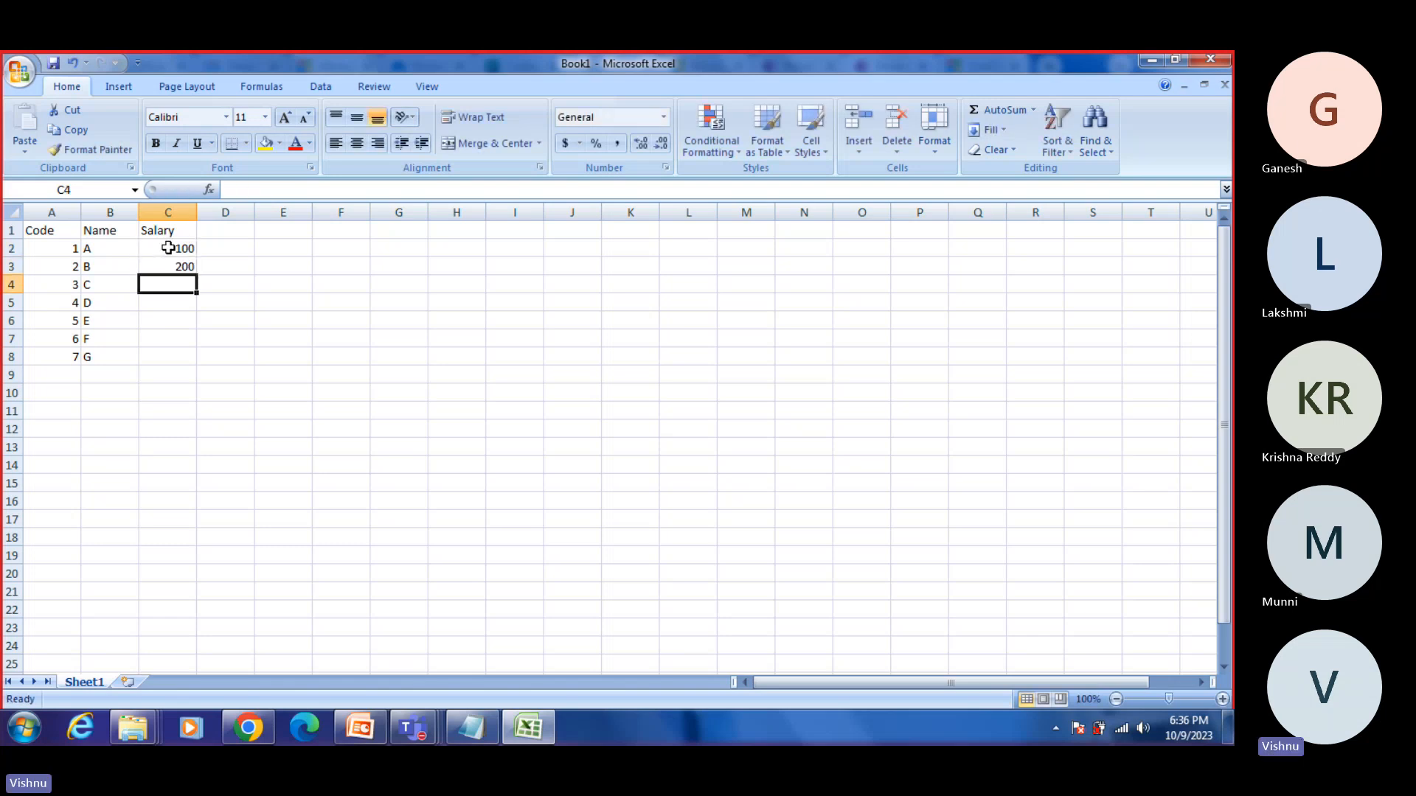
type("300")
key("Return")
type("400")
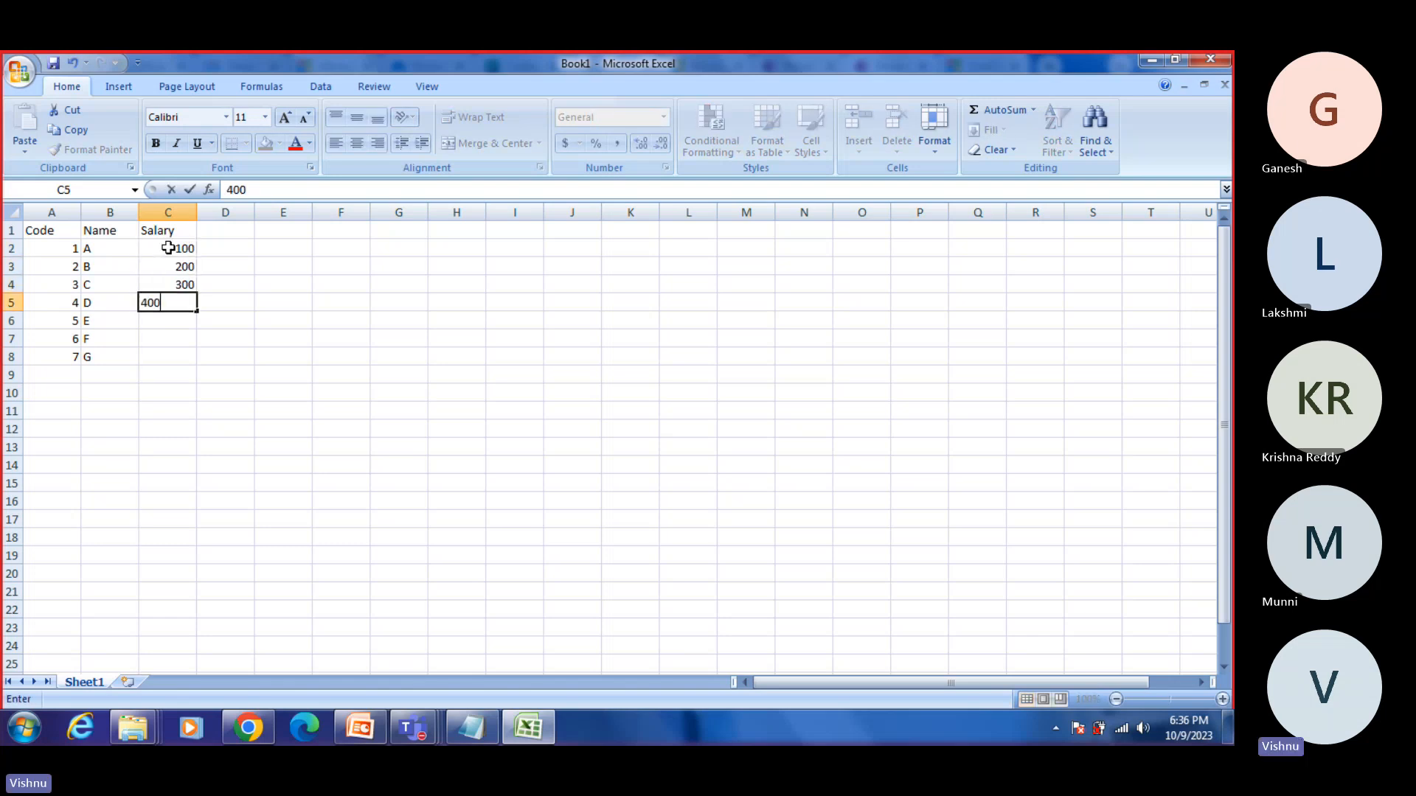
key("Left")
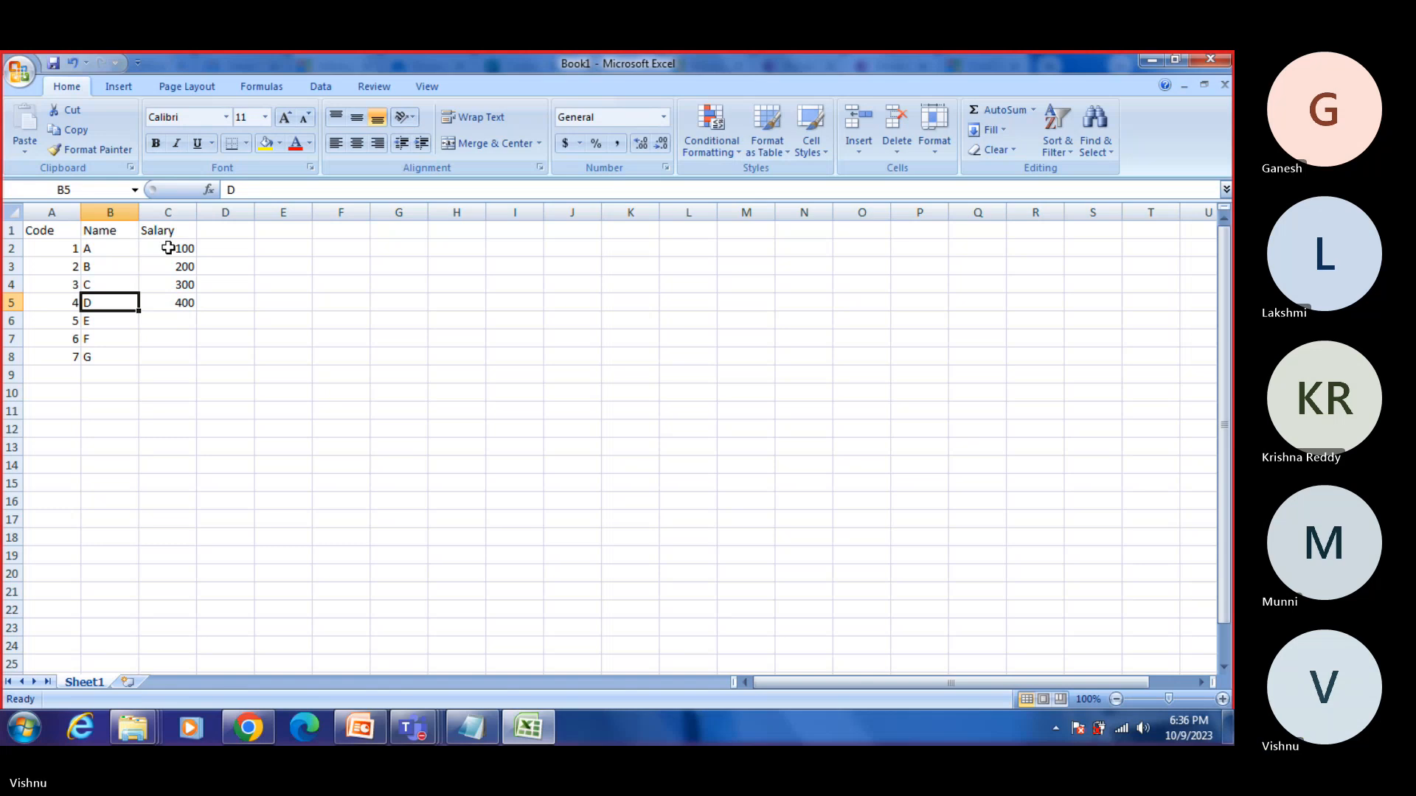
Step: Enter the salaries 500, 600 and 700 in cells C6 to C8
key("Down")
key("Right")
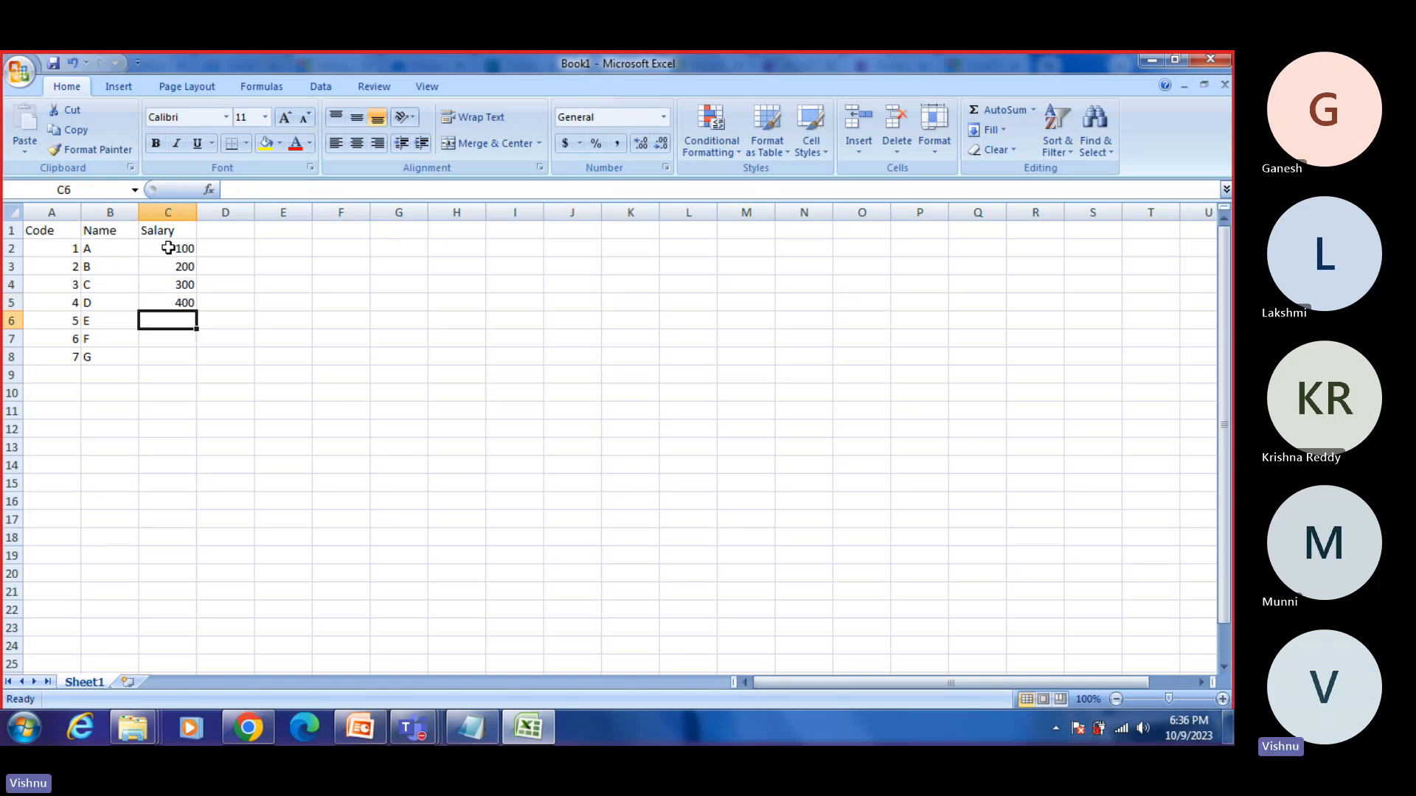
type("500")
key("Return")
type("600")
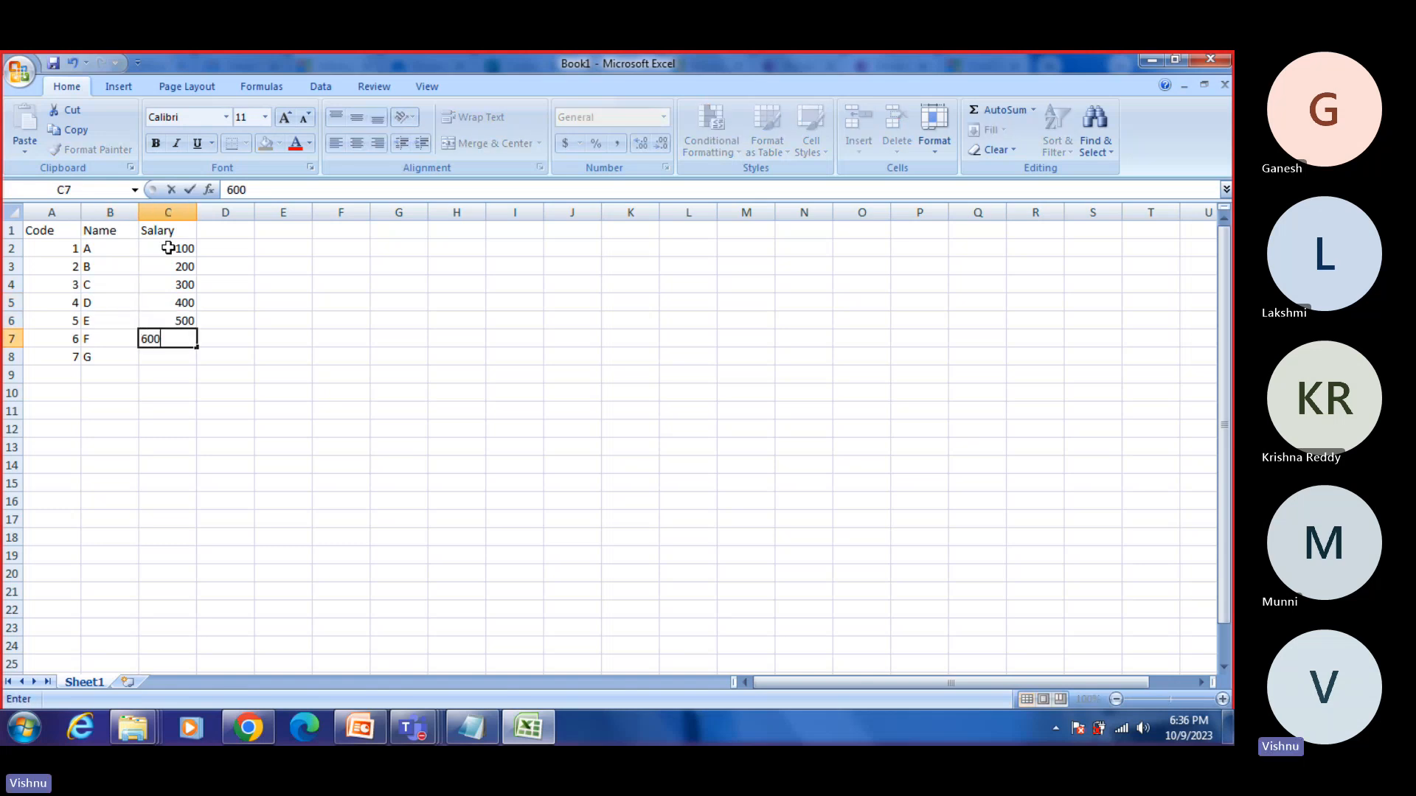
key("Return")
type("700")
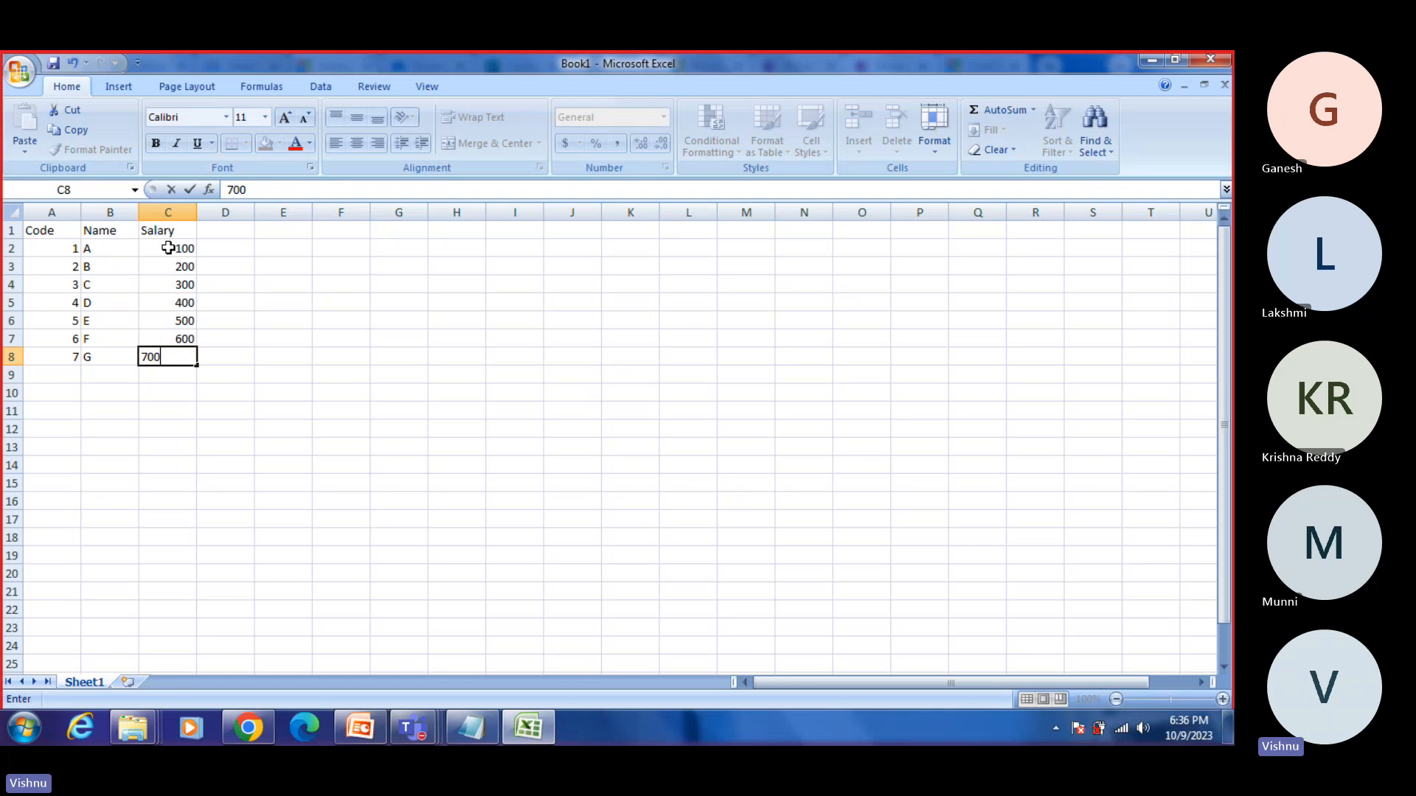
left_click(325, 464)
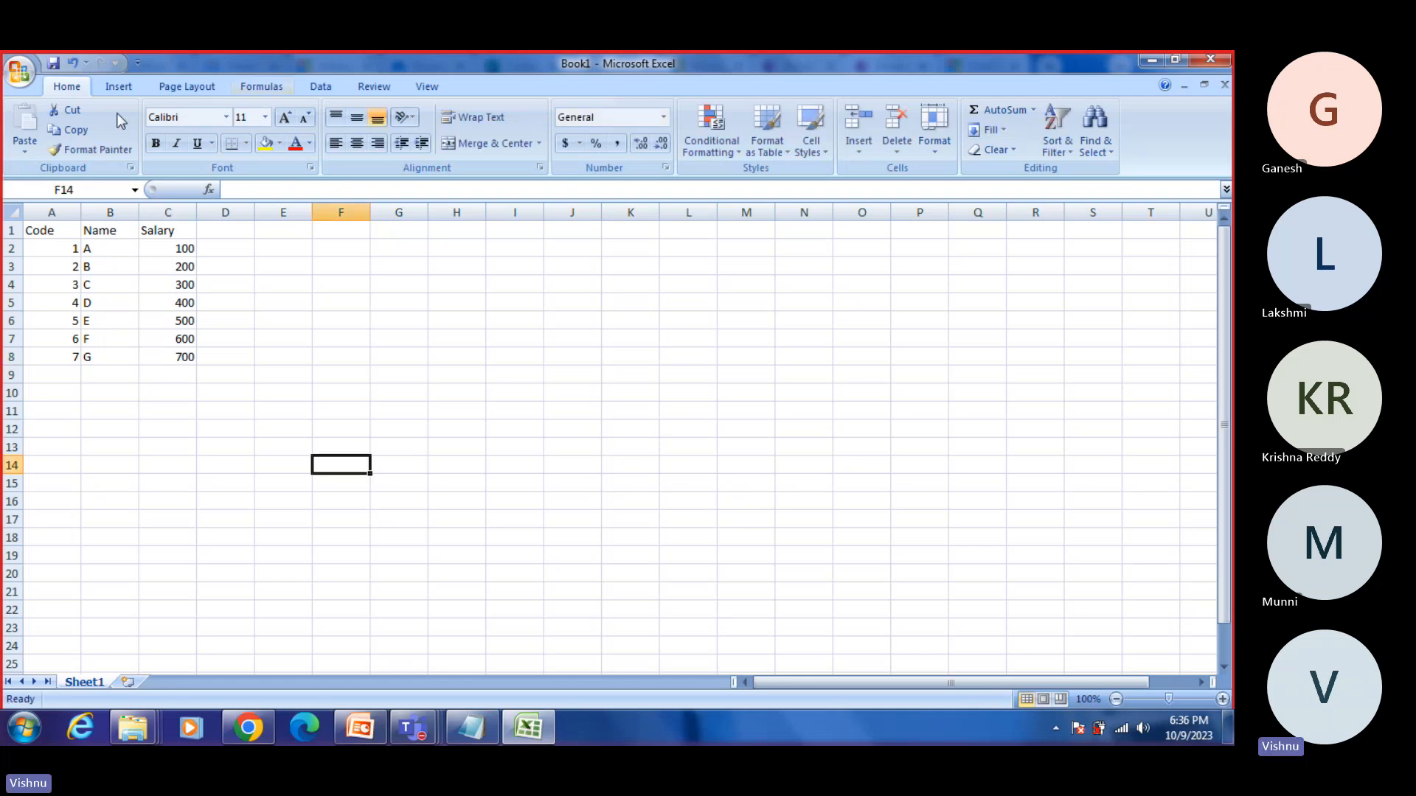
Step: Make the headers in cells A1 to C1 bold and center them
left_click_drag(46, 230, 186, 231)
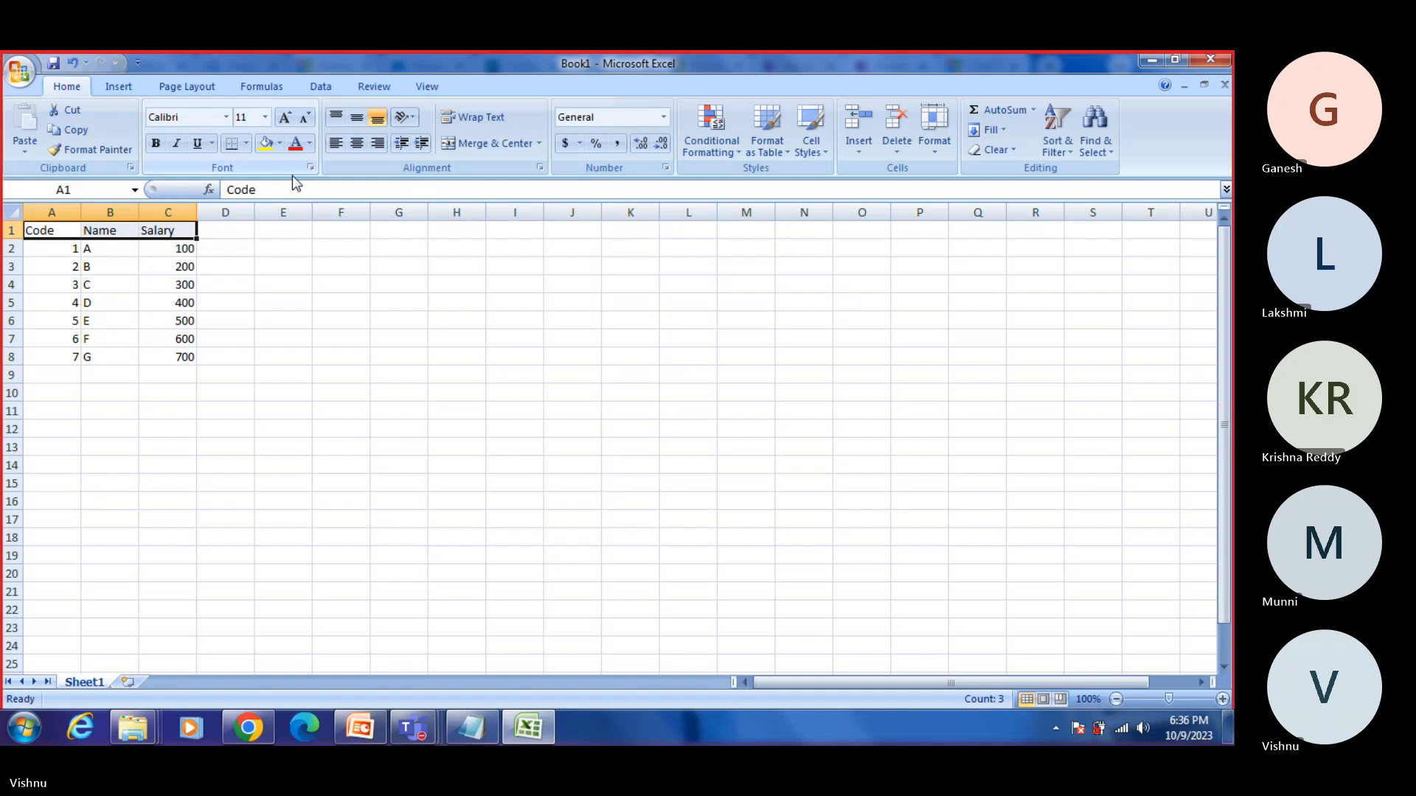
key("ctrl+b")
left_click(356, 143)
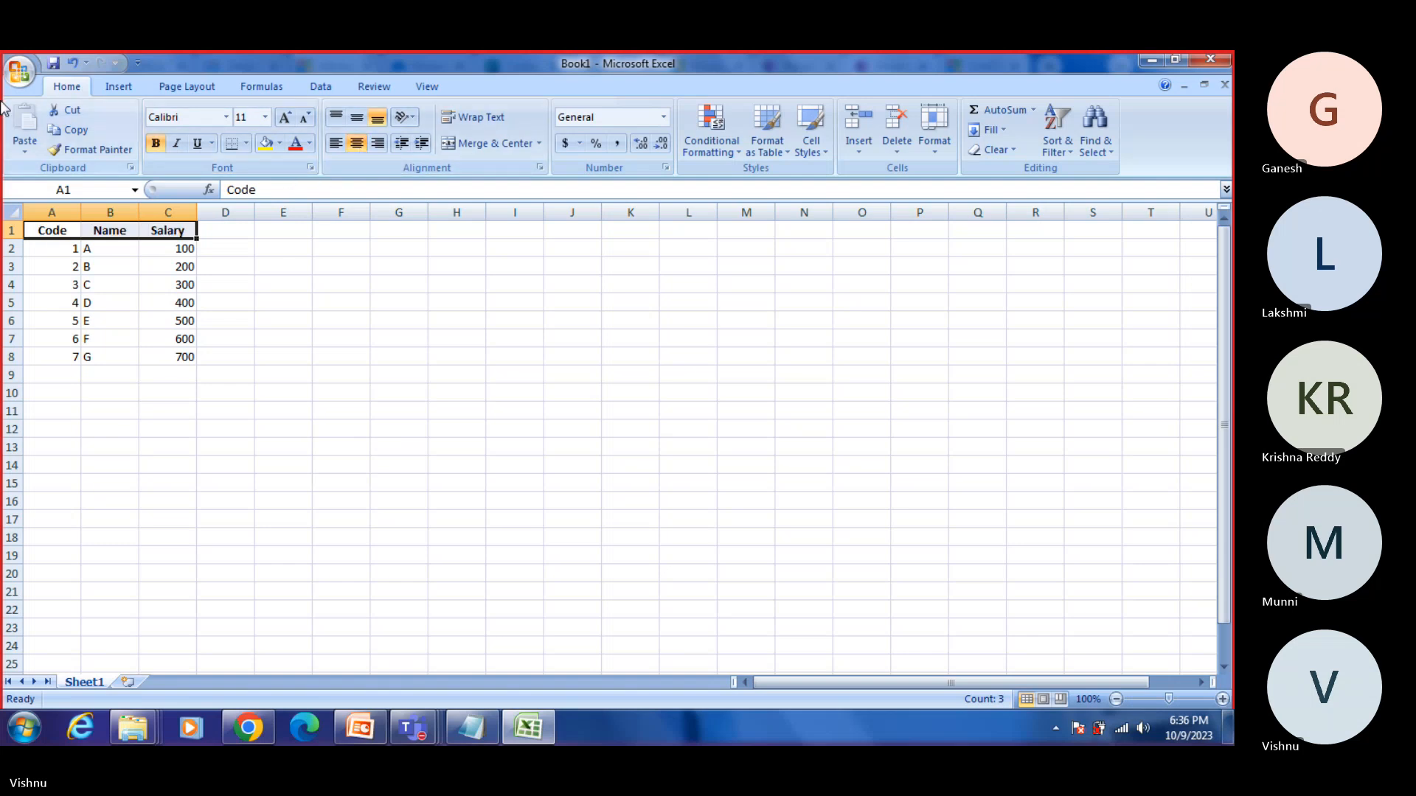
Step: Save the workbook to the Desktop as Demo in Excel Workbook format and close Excel
left_click(19, 72)
left_click(61, 211)
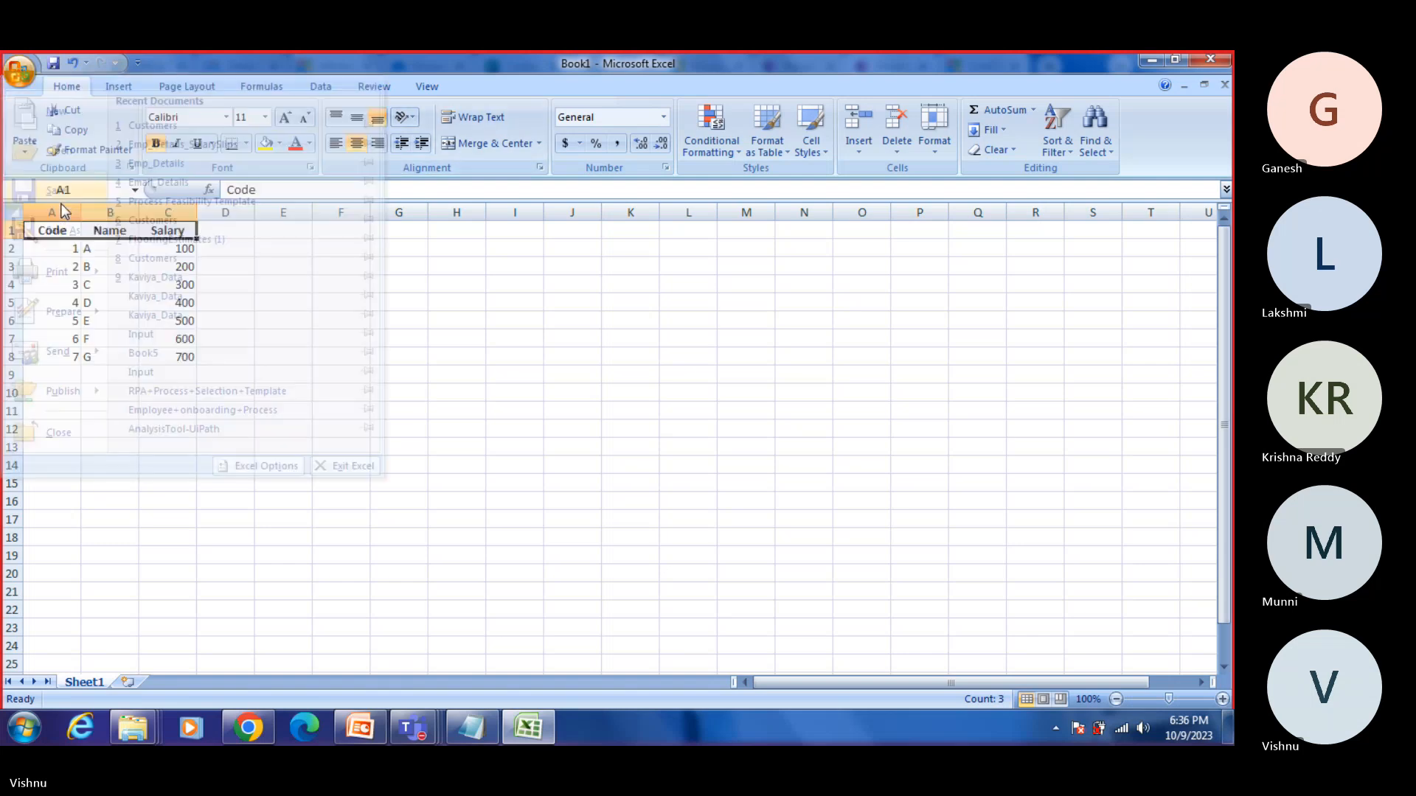
left_click(81, 213)
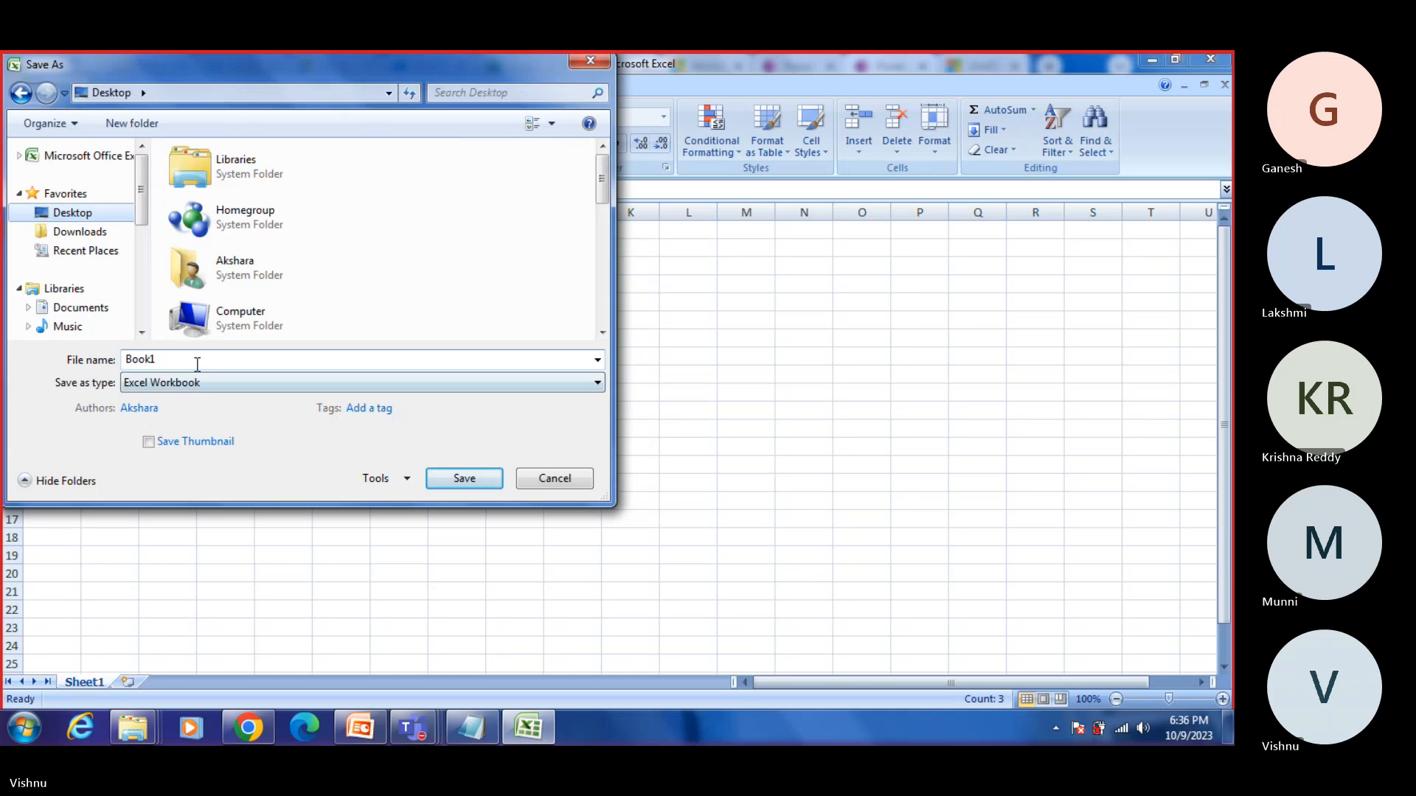
double_click(196, 362)
type("dEMO")
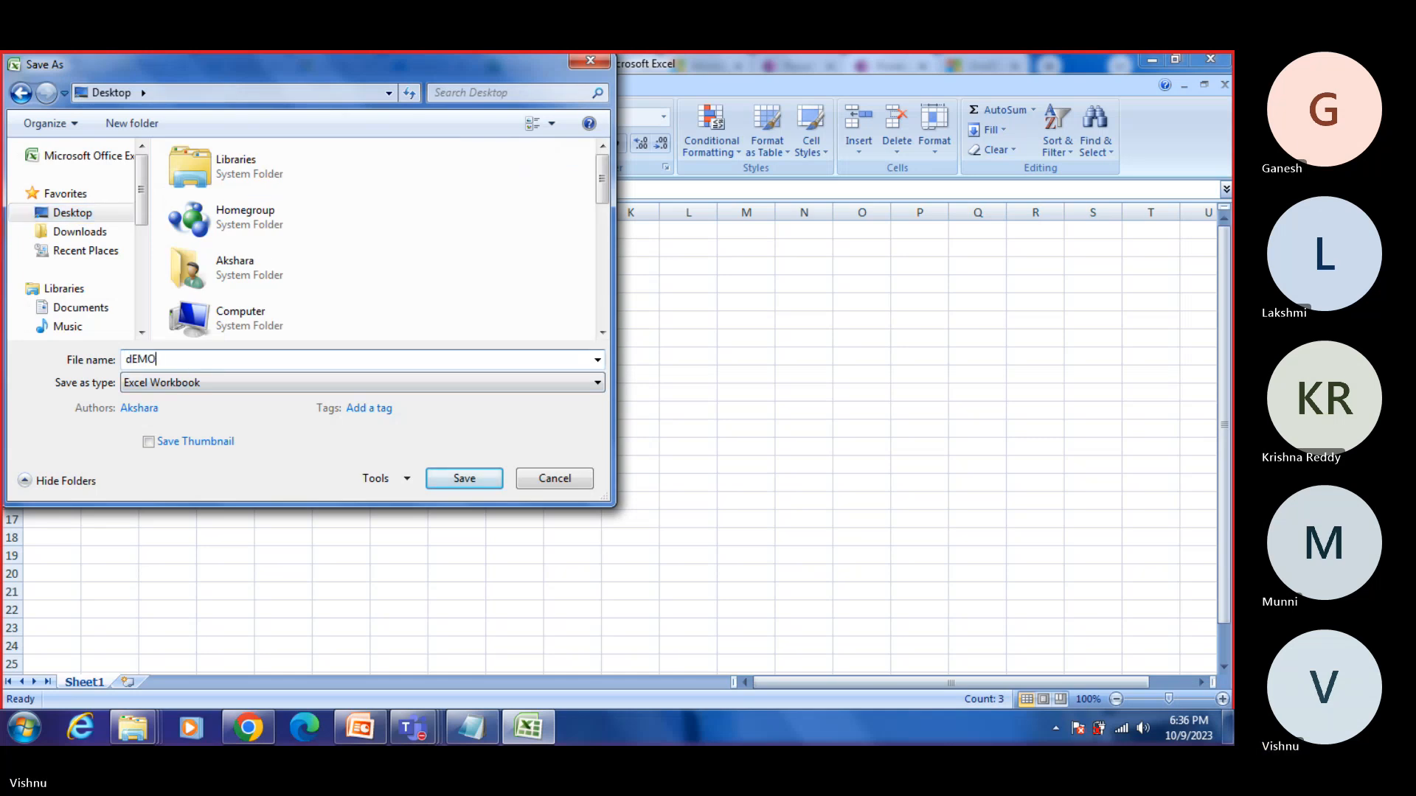
key("BackSpace")
key("BackSpace")
key("BackSpace")
key("BackSpace")
type("Demo")
key("Return")
left_click(884, 443)
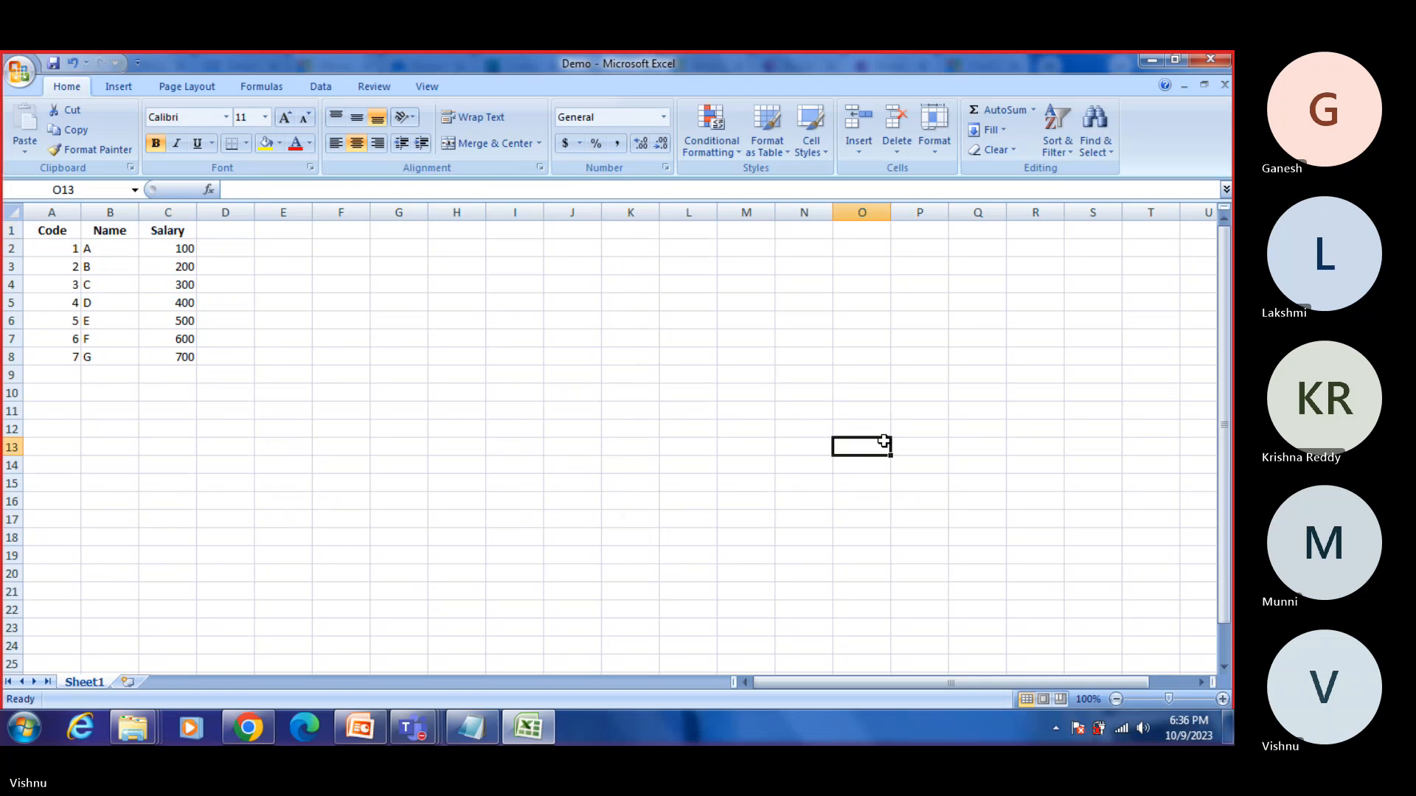
left_click(1210, 59)
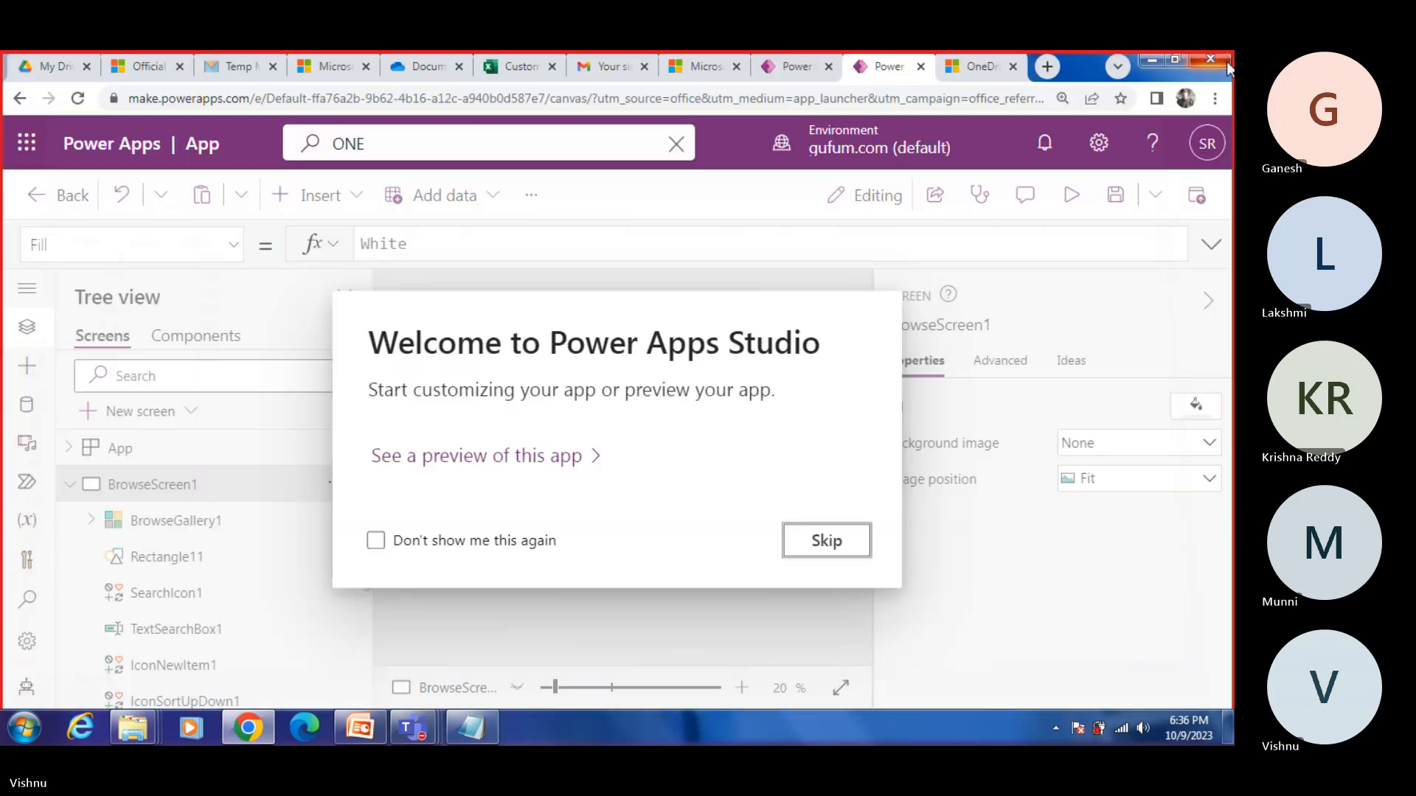
Step: Skip the Power Apps Studio welcome message, switch to OneDrive and upload Demo.xlsx from the Desktop to the Documents folder
left_click(826, 542)
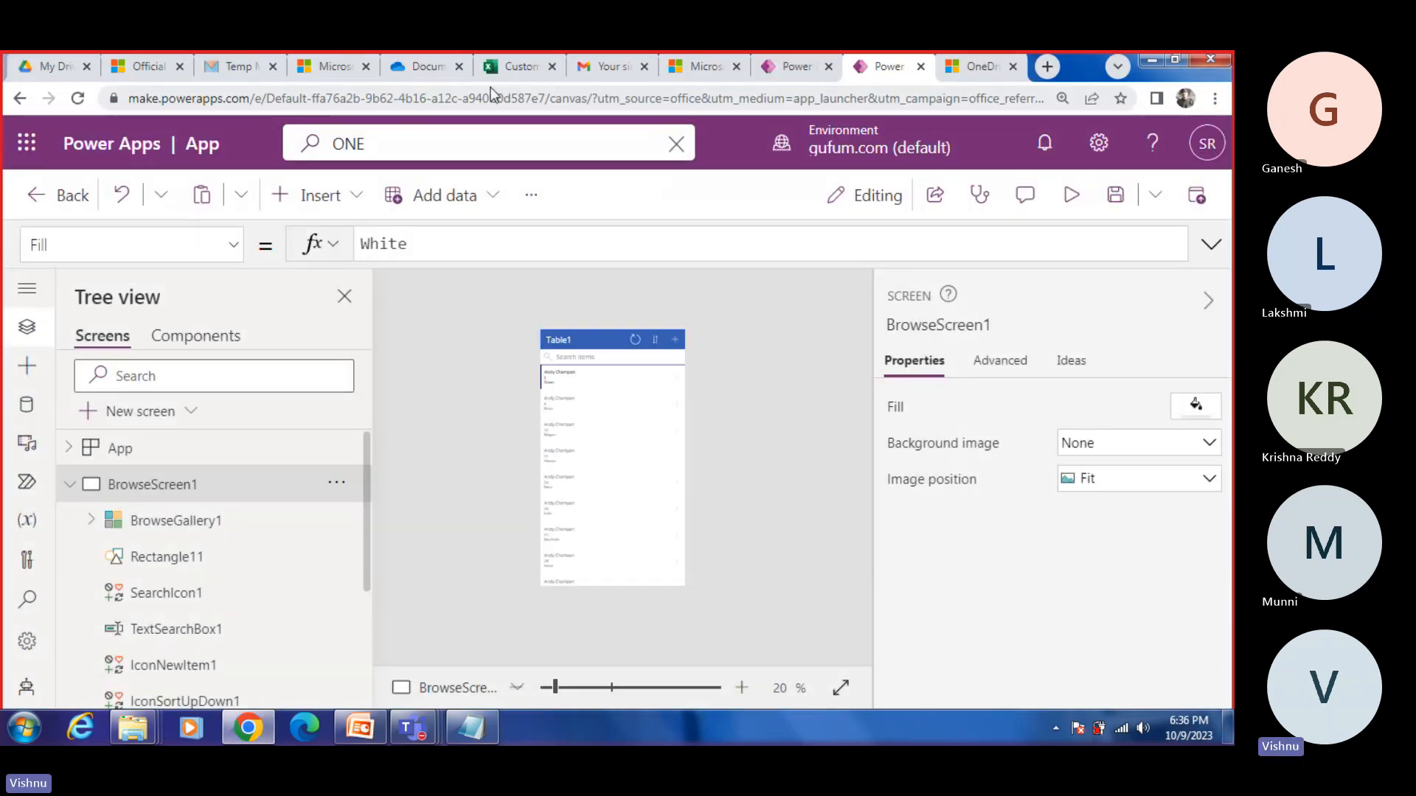
left_click(427, 69)
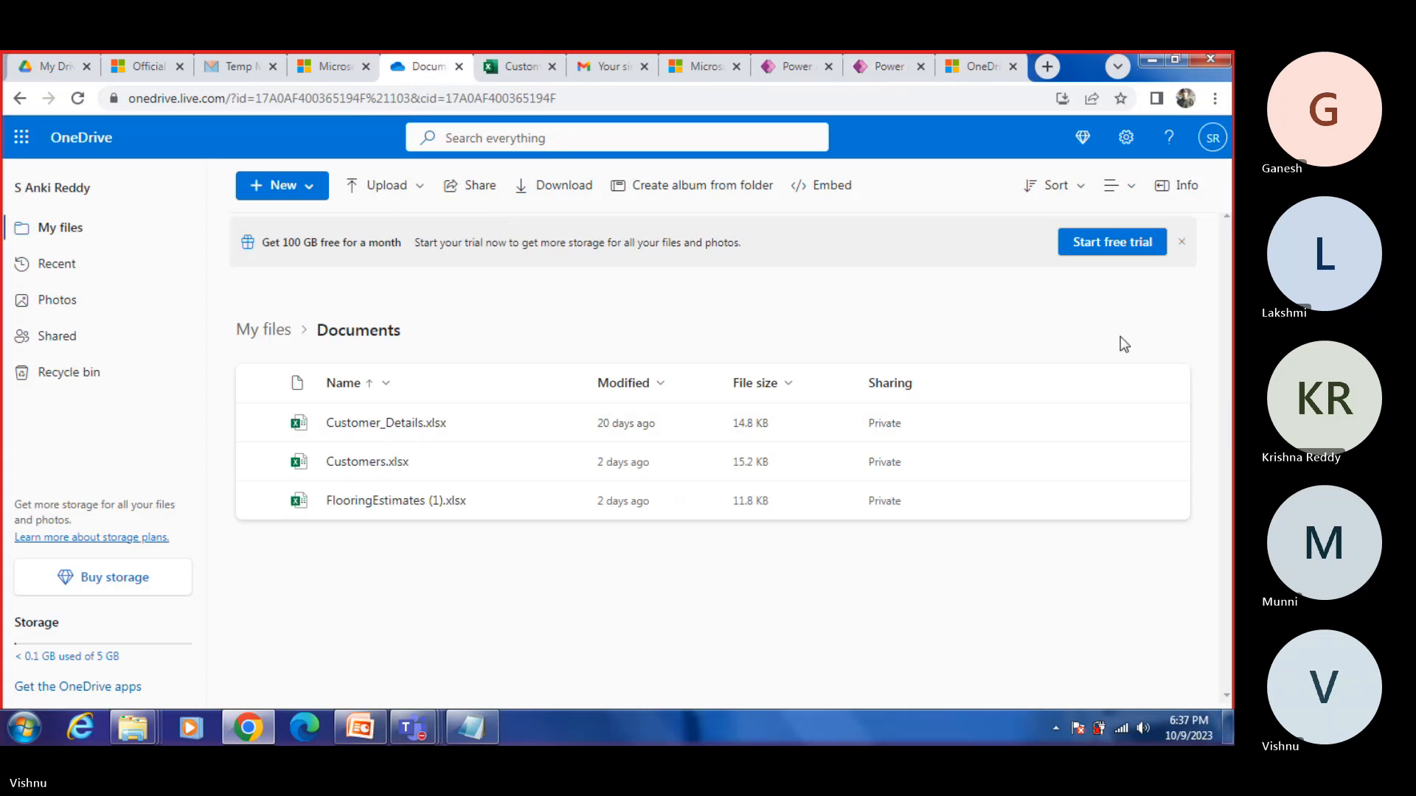
left_click(312, 188)
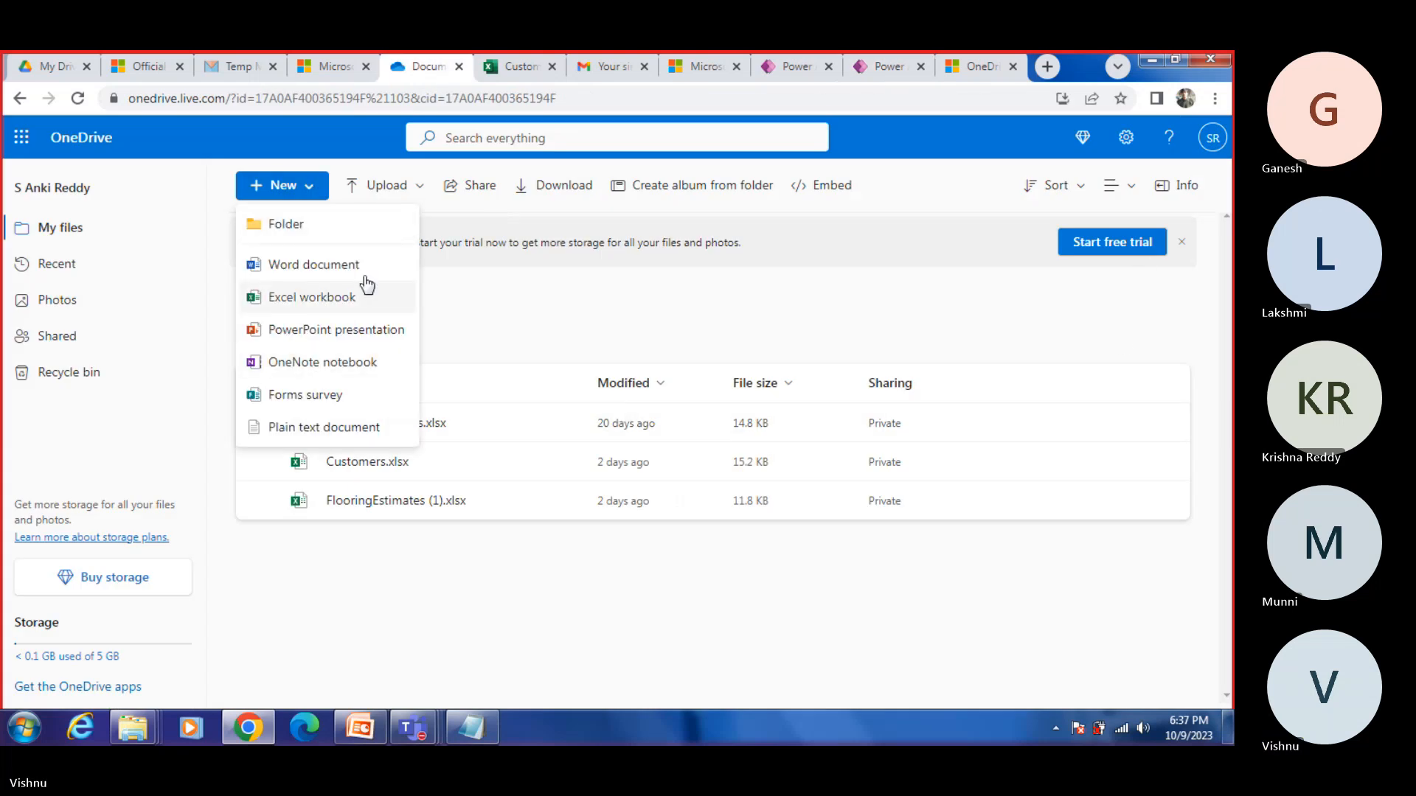
left_click(413, 189)
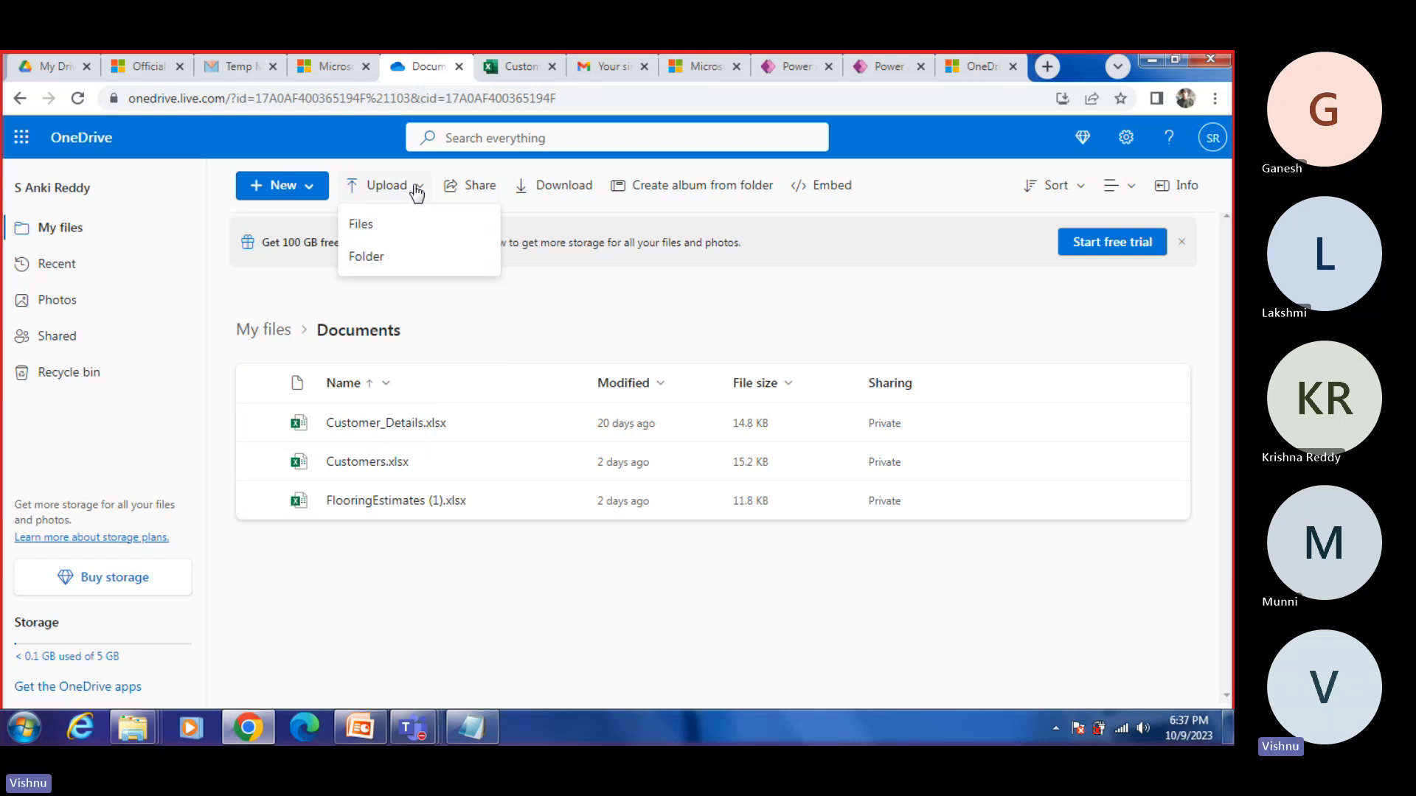
left_click(359, 233)
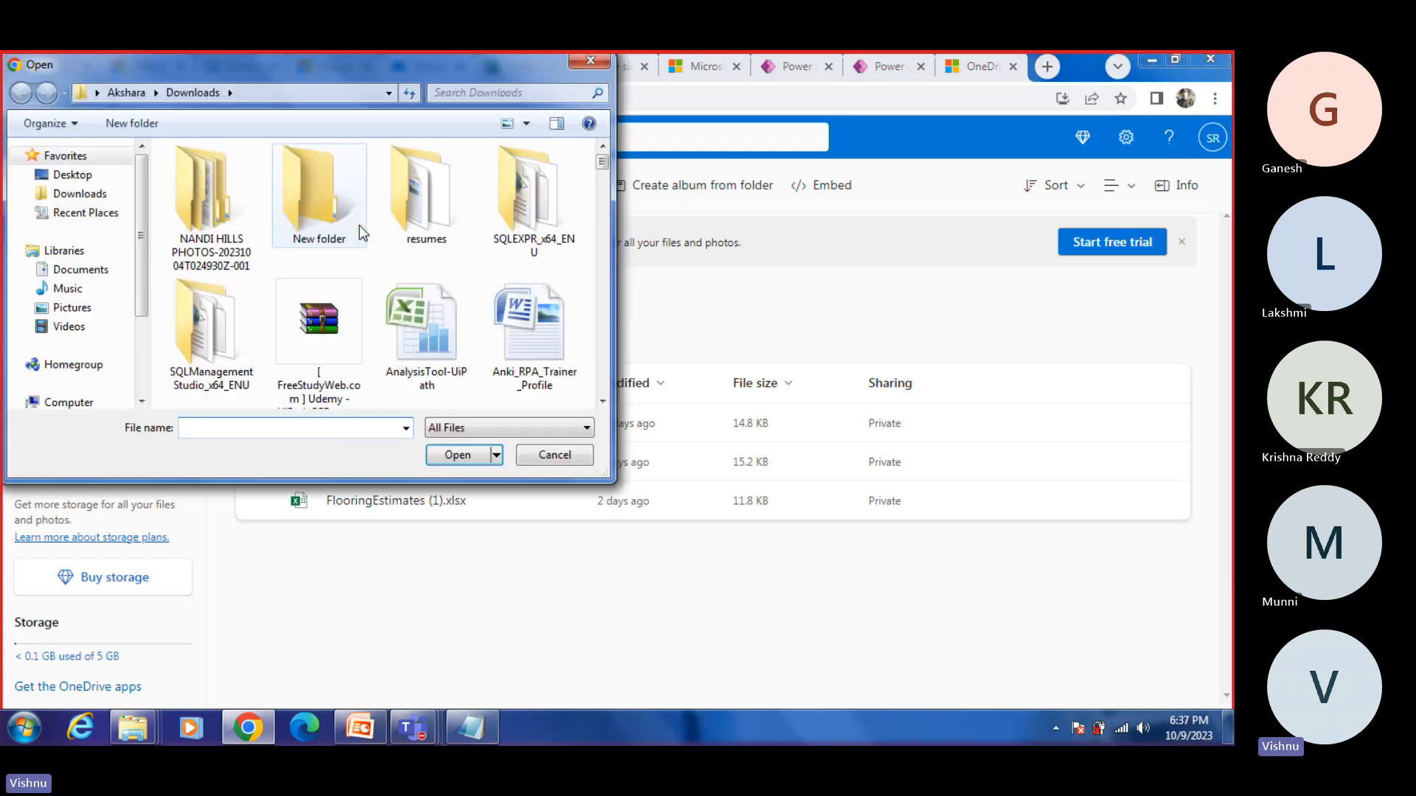
left_click(67, 176)
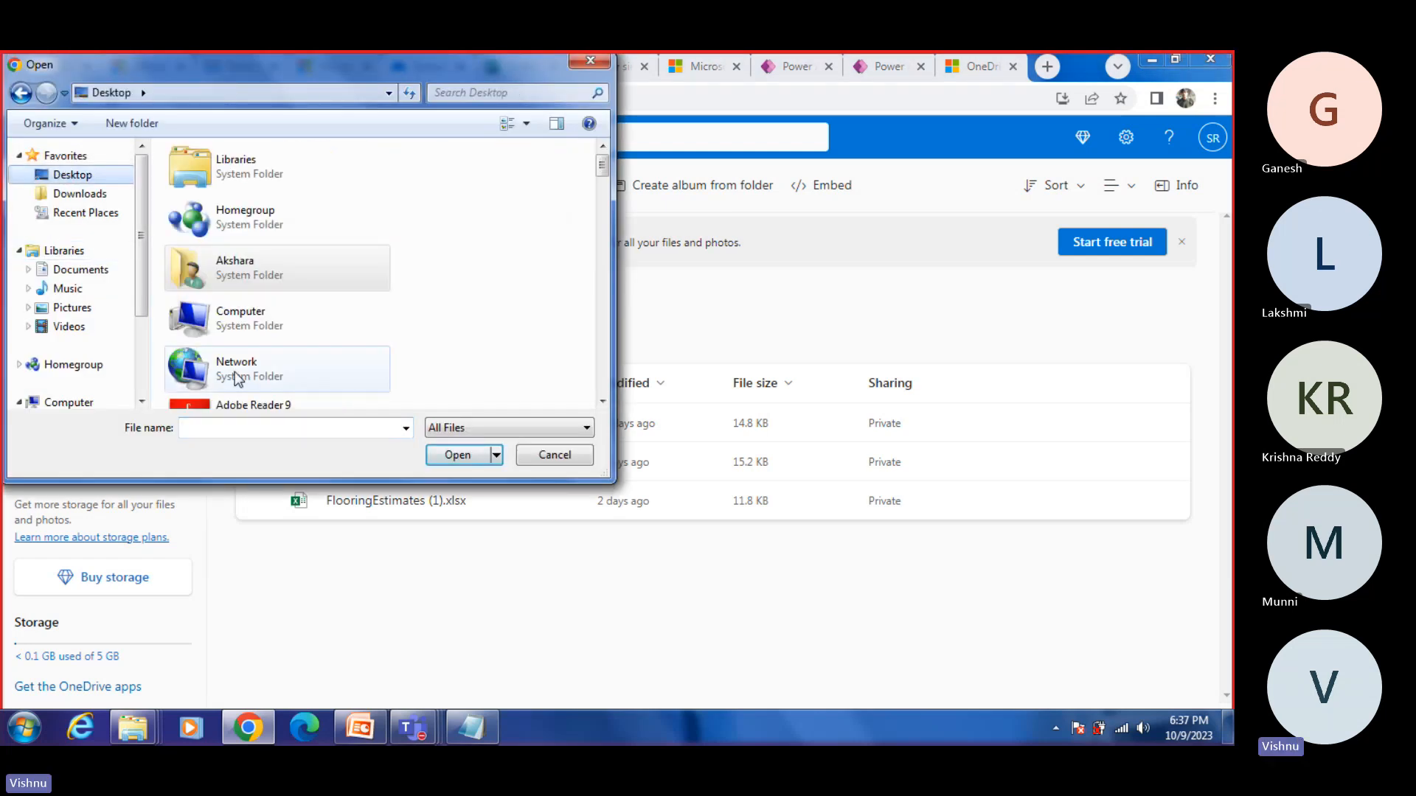
left_click(232, 419)
type("de")
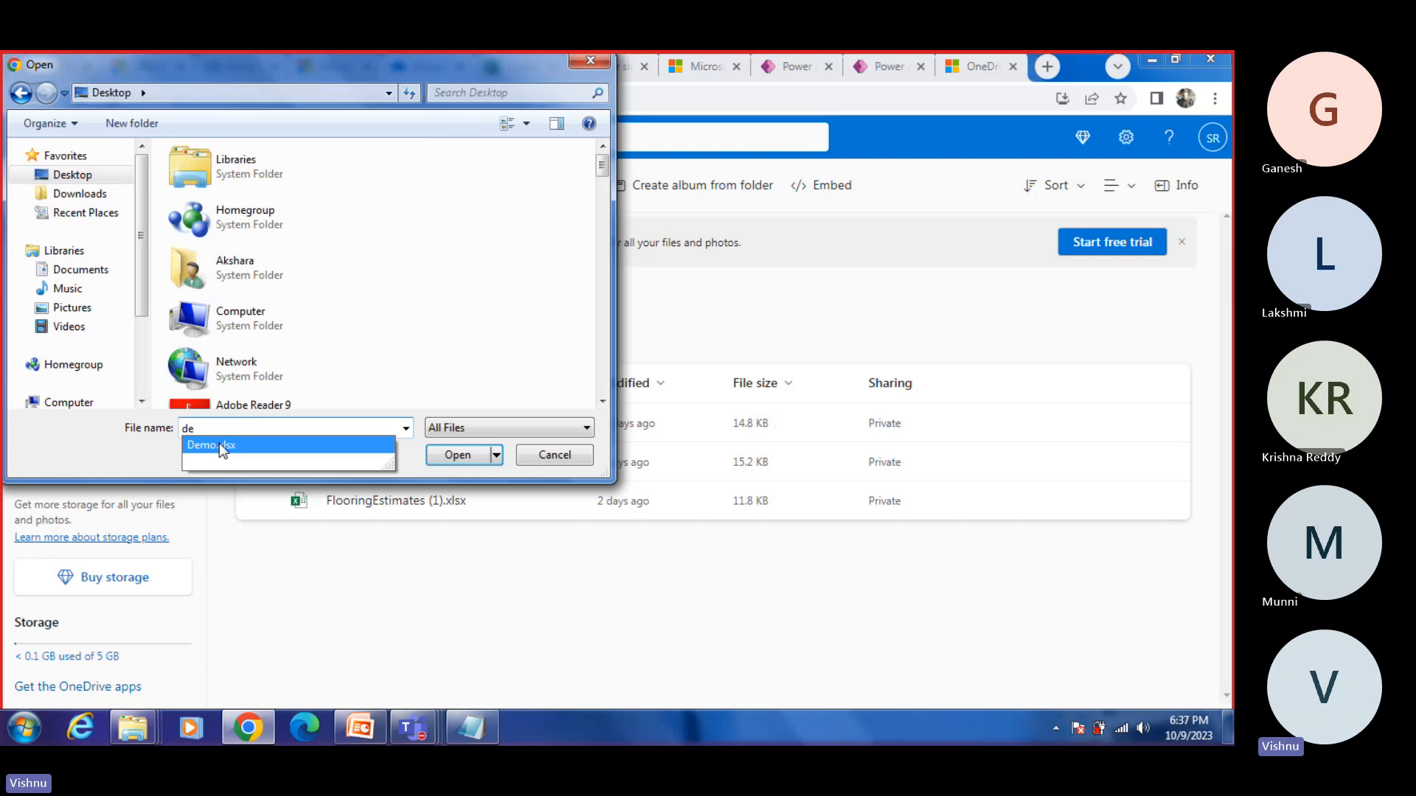
left_click(219, 444)
left_click(456, 455)
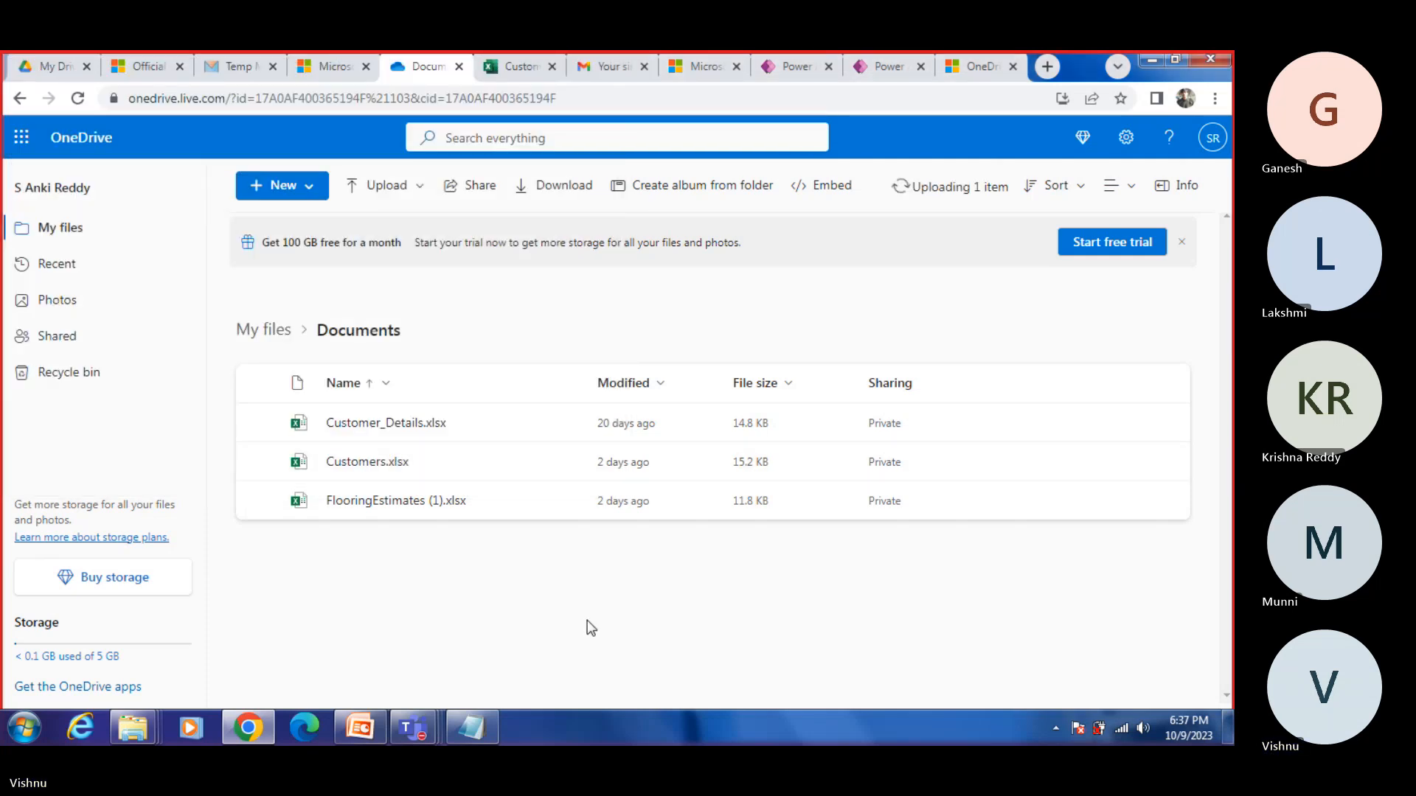
Step: Close the unsaved Table1 app without keeping it and open the Power Apps home page from the DemoApp studio
left_click(887, 68)
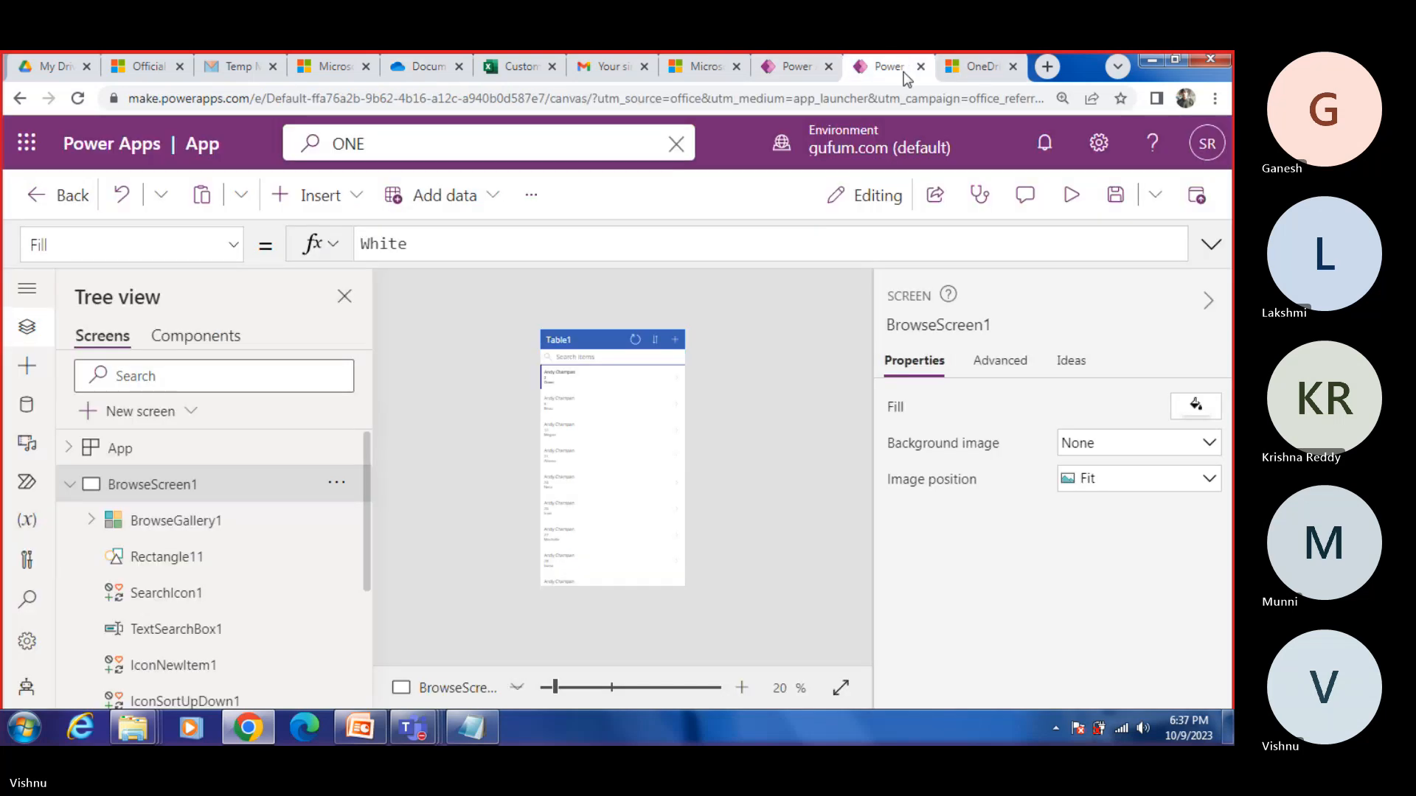
left_click(920, 67)
left_click(701, 200)
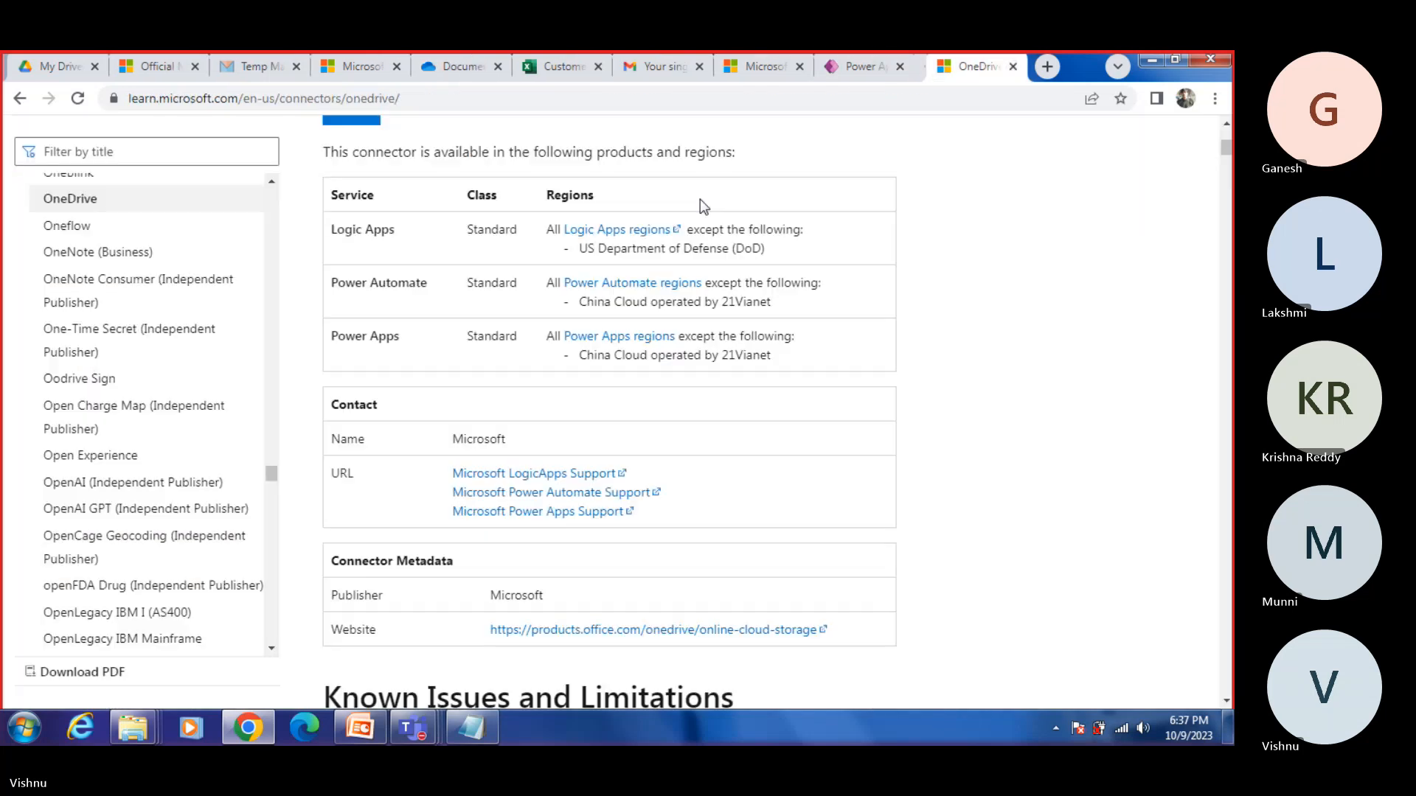
left_click(860, 68)
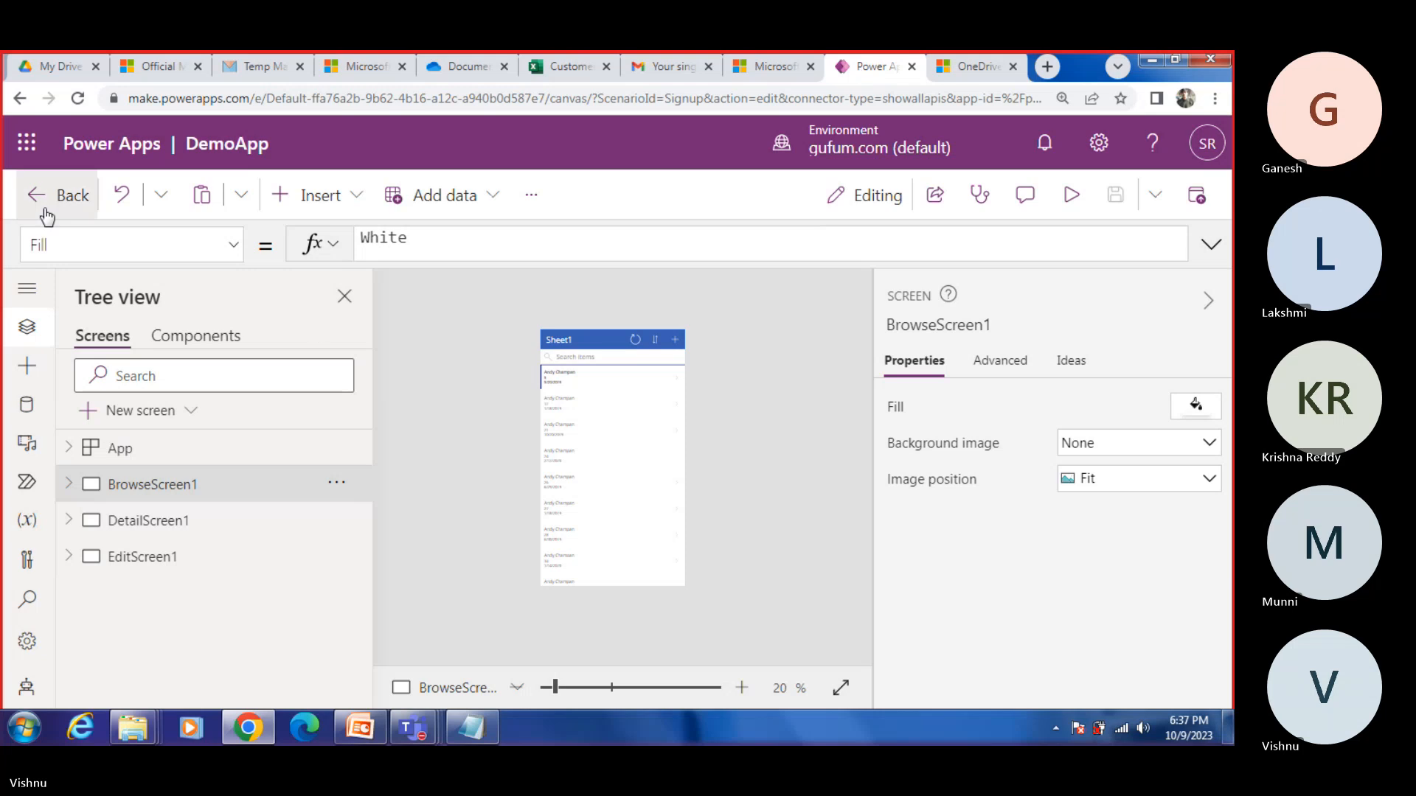
left_click(26, 142)
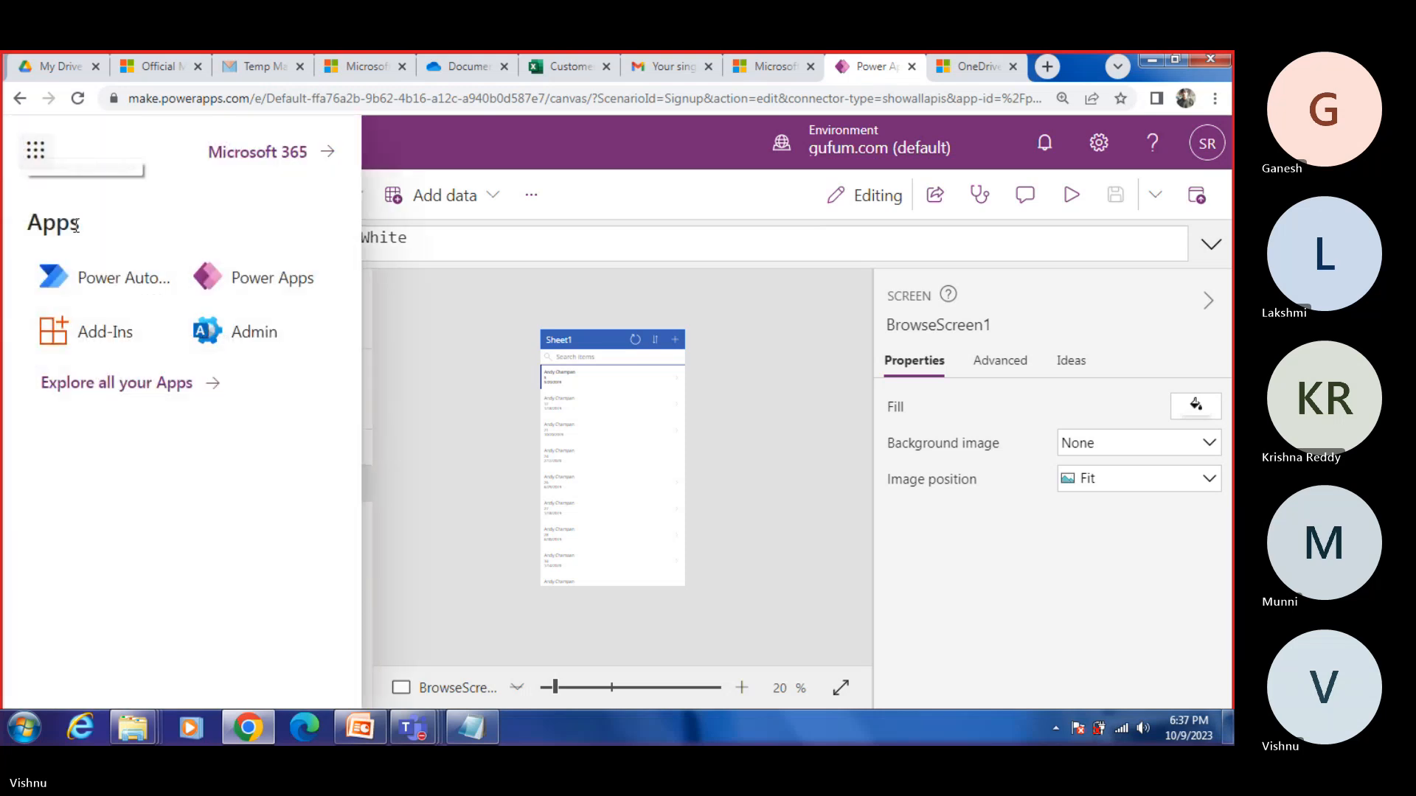
left_click(253, 284)
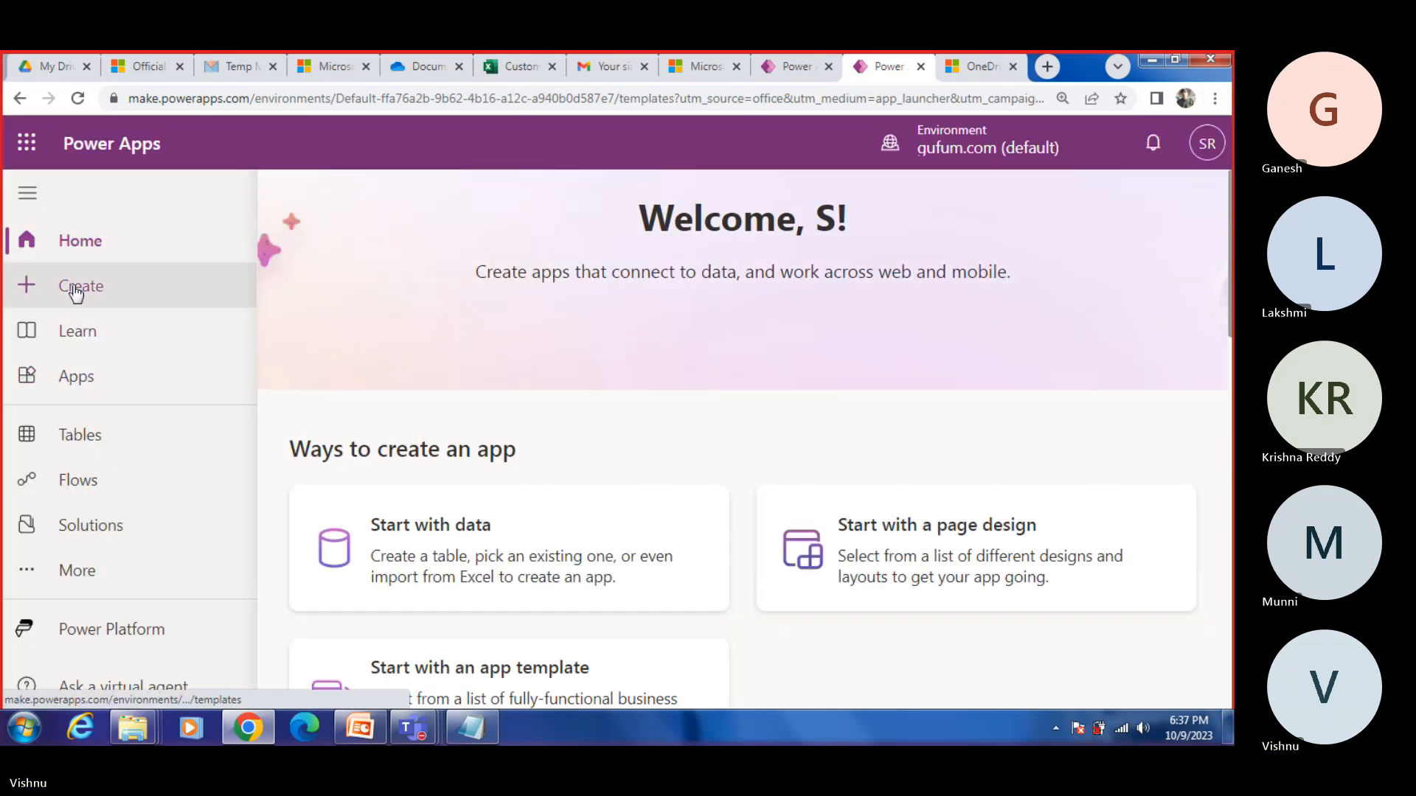
Step: Start creating a new app and show more data sources to choose a connection from
left_click(77, 290)
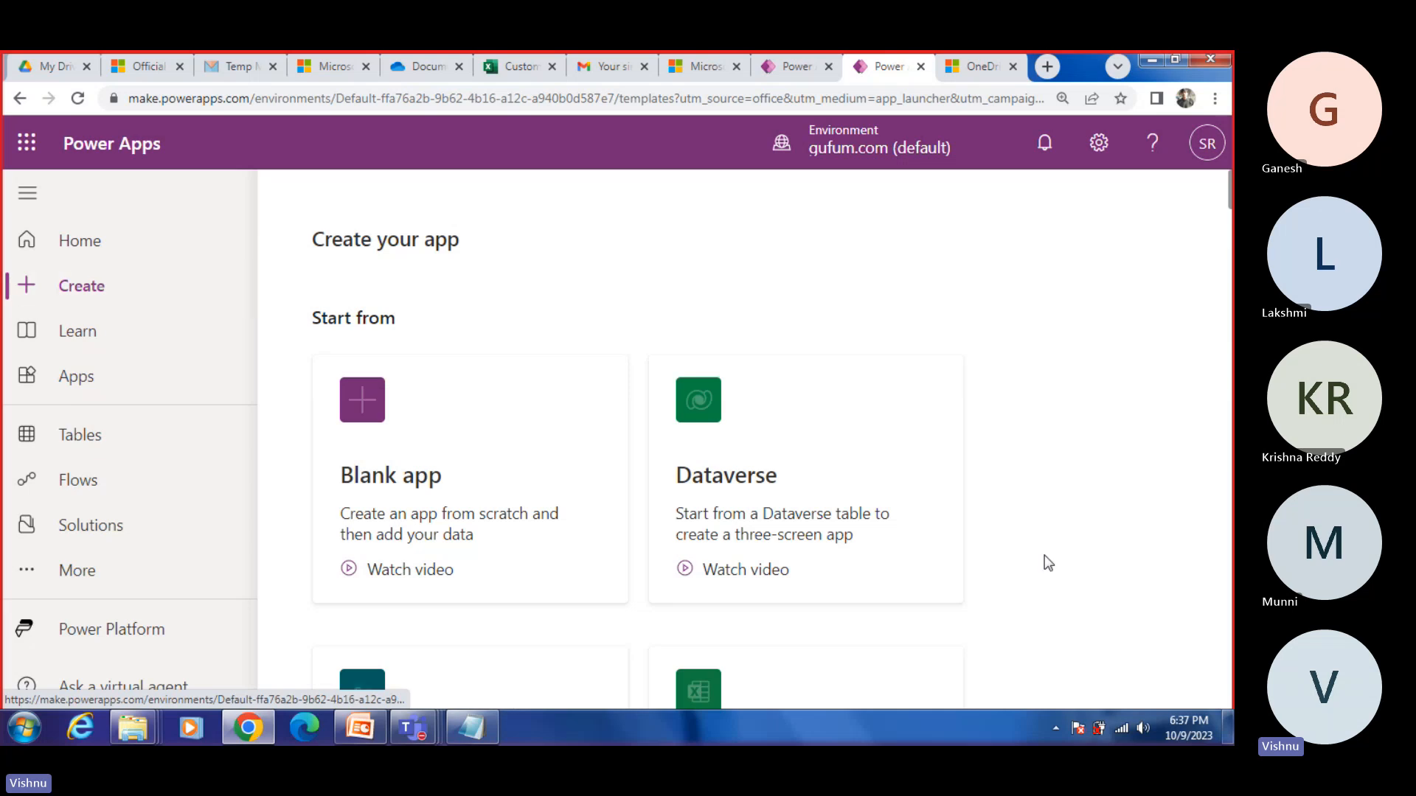
scroll(1048, 563, "down", 5)
scroll(1048, 562, "down", 5)
scroll(1093, 515, "down", 5)
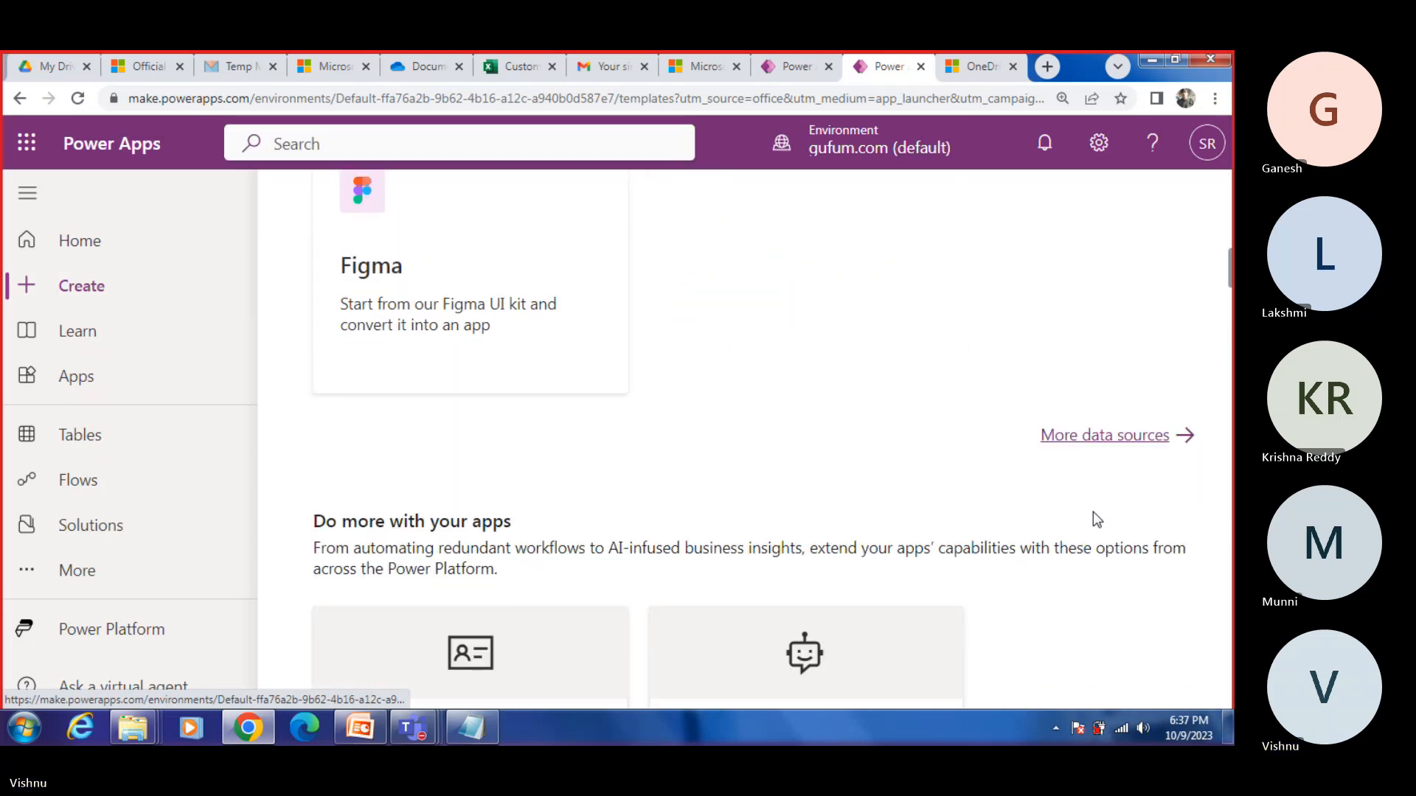
left_click(1084, 441)
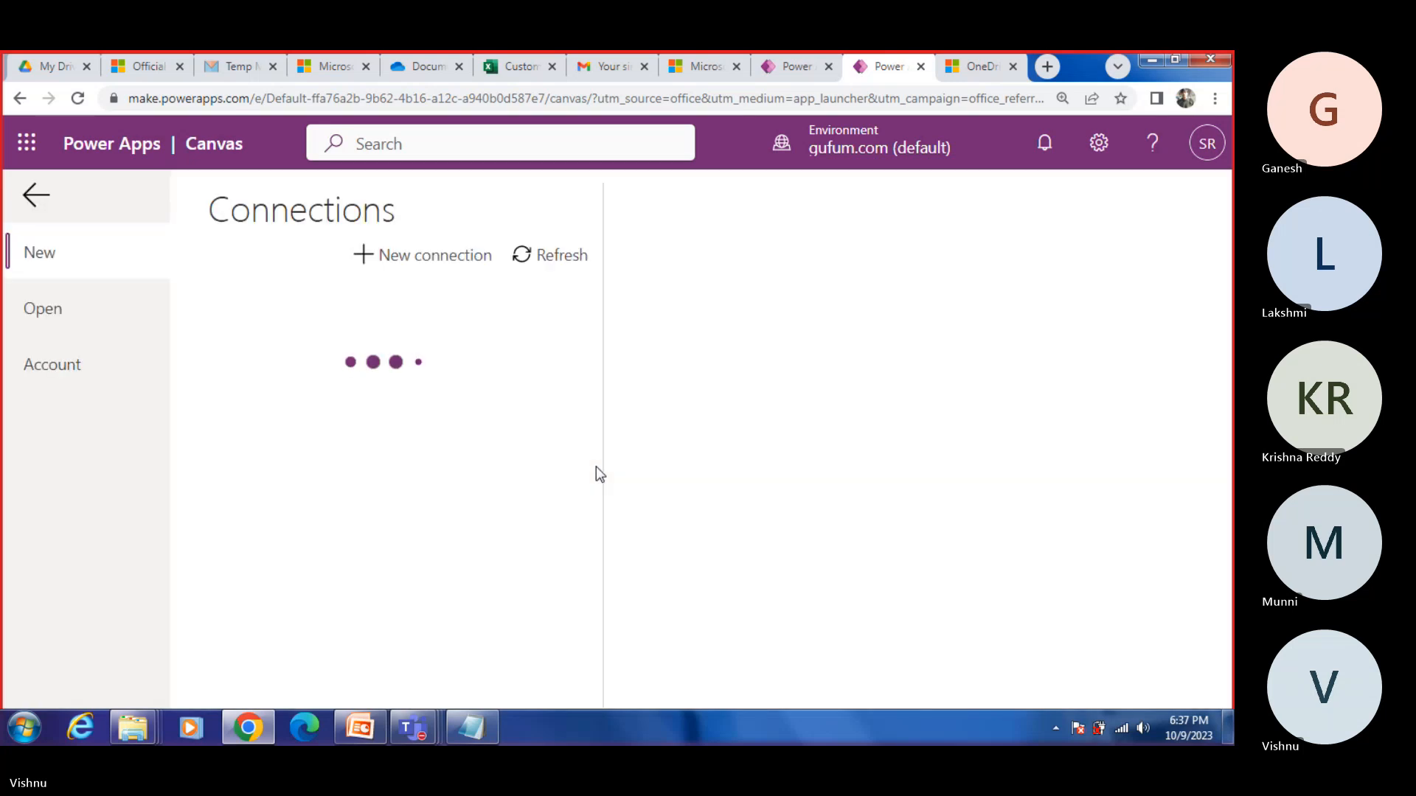
Step: Try to connect the app to Demo.xlsx in the OneDrive Documents folder, and return to the file list
left_click(268, 384)
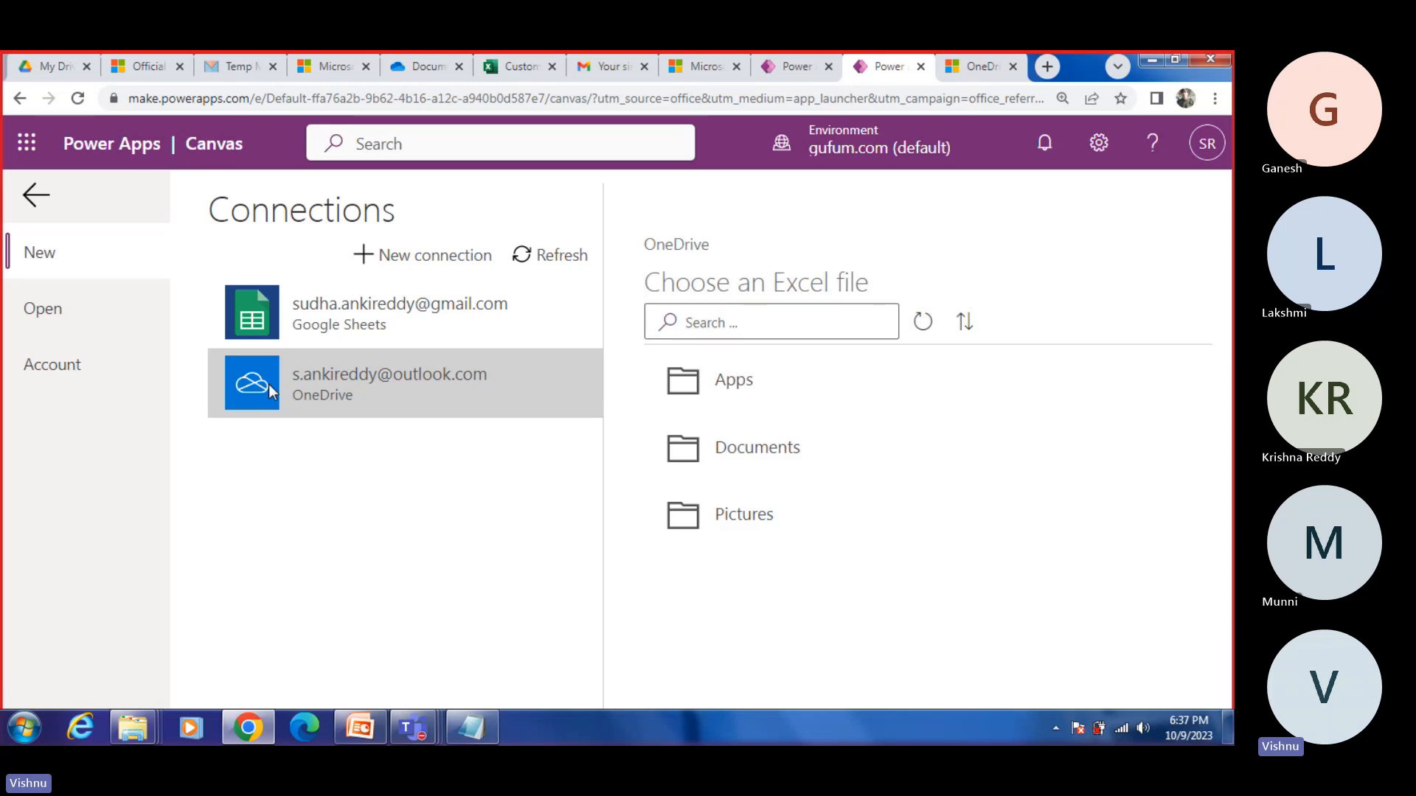
left_click(734, 454)
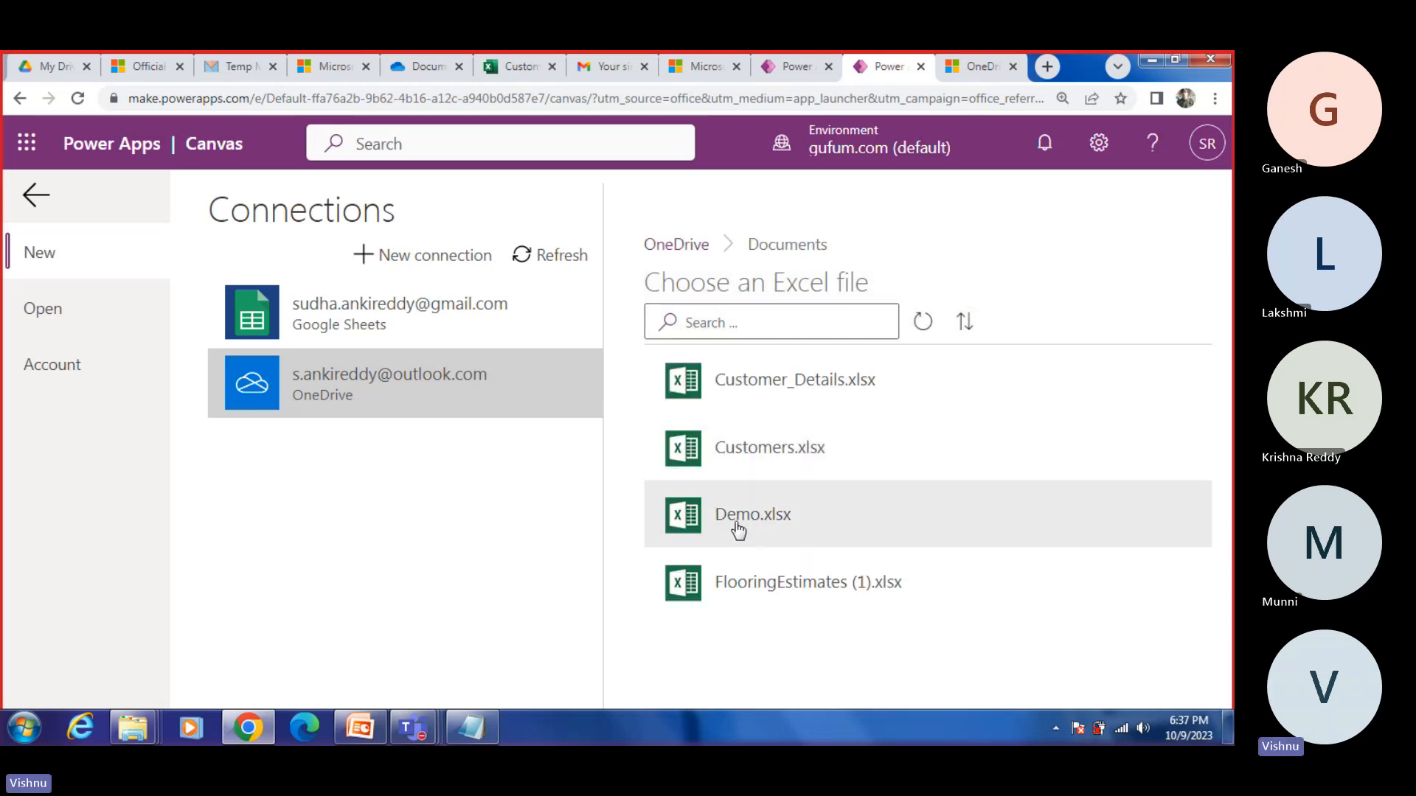
left_click(738, 525)
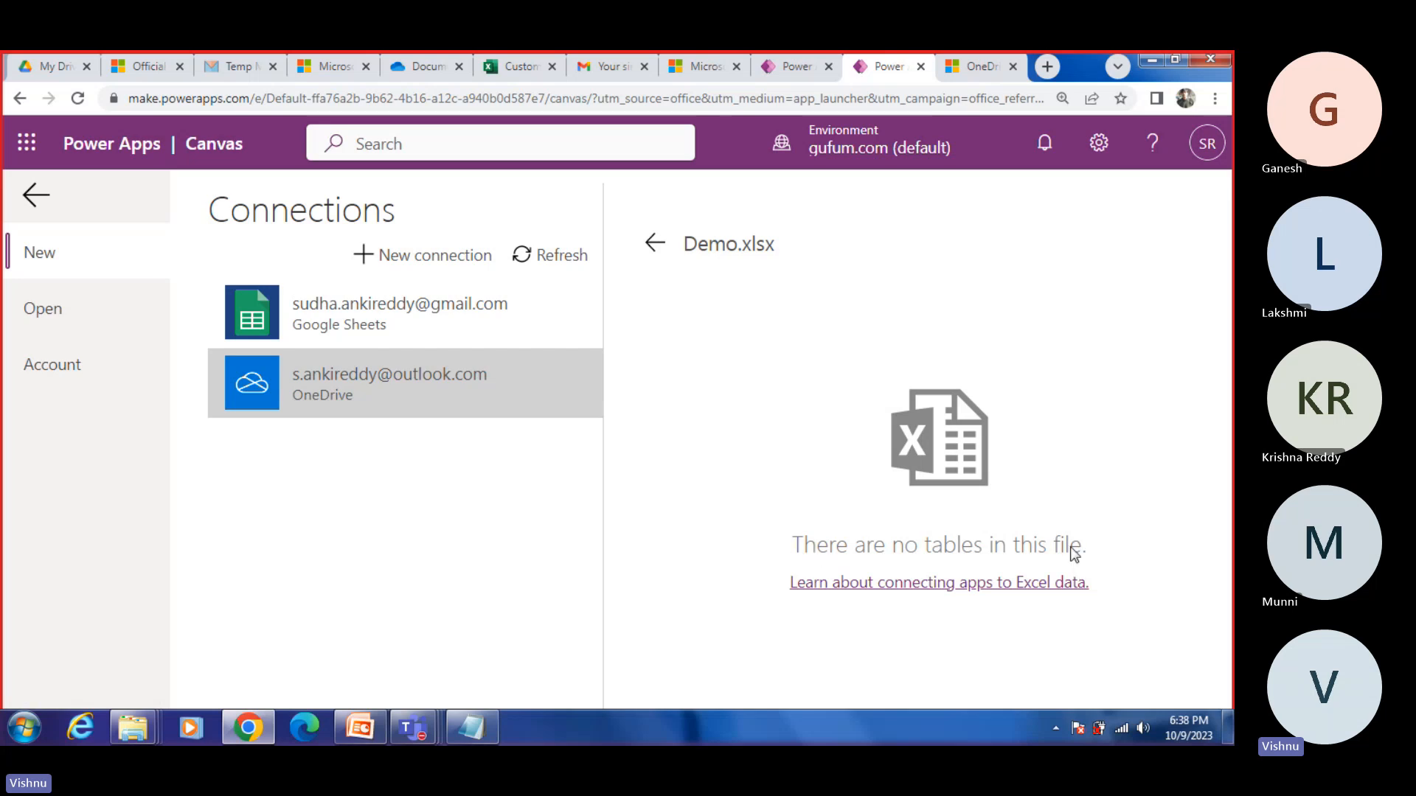
left_click(651, 245)
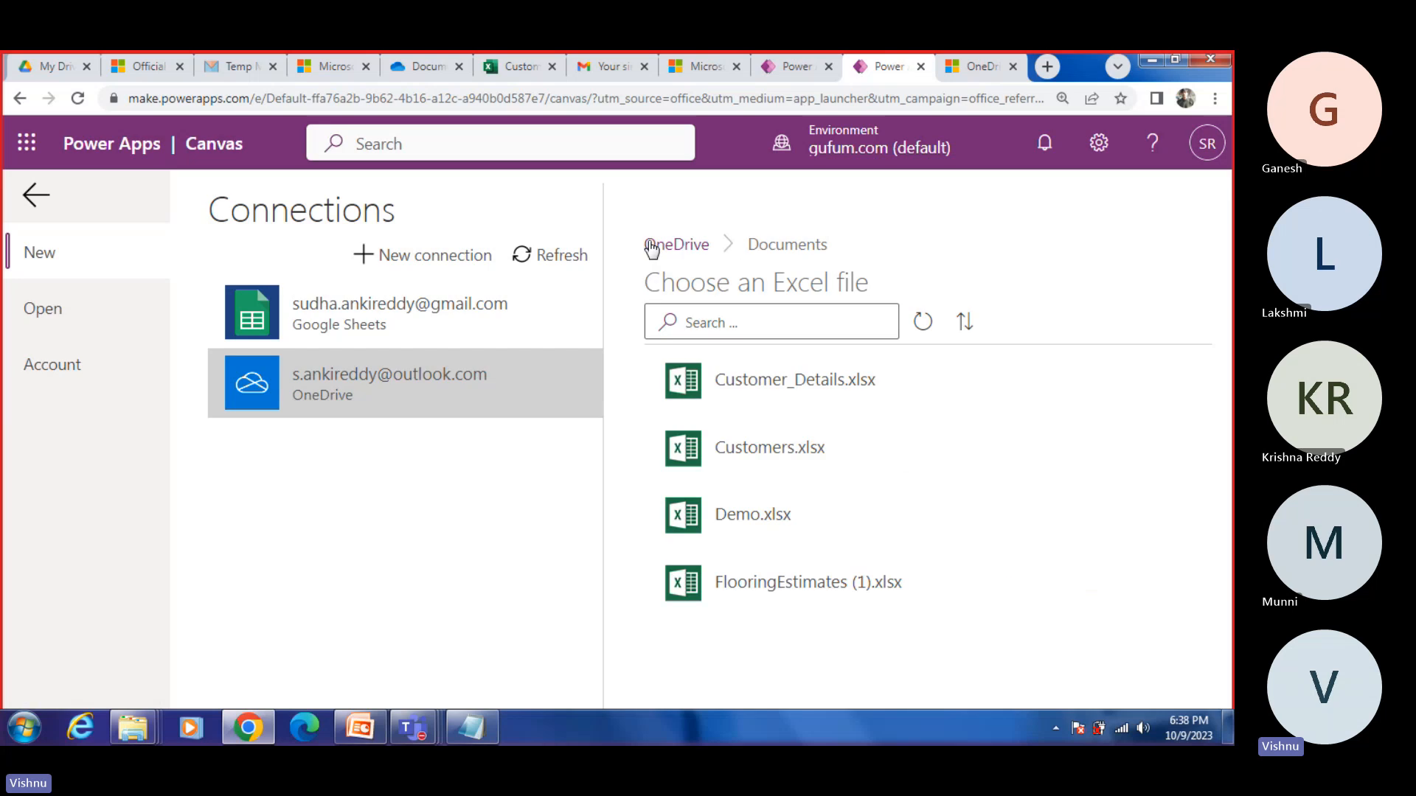
left_click(524, 53)
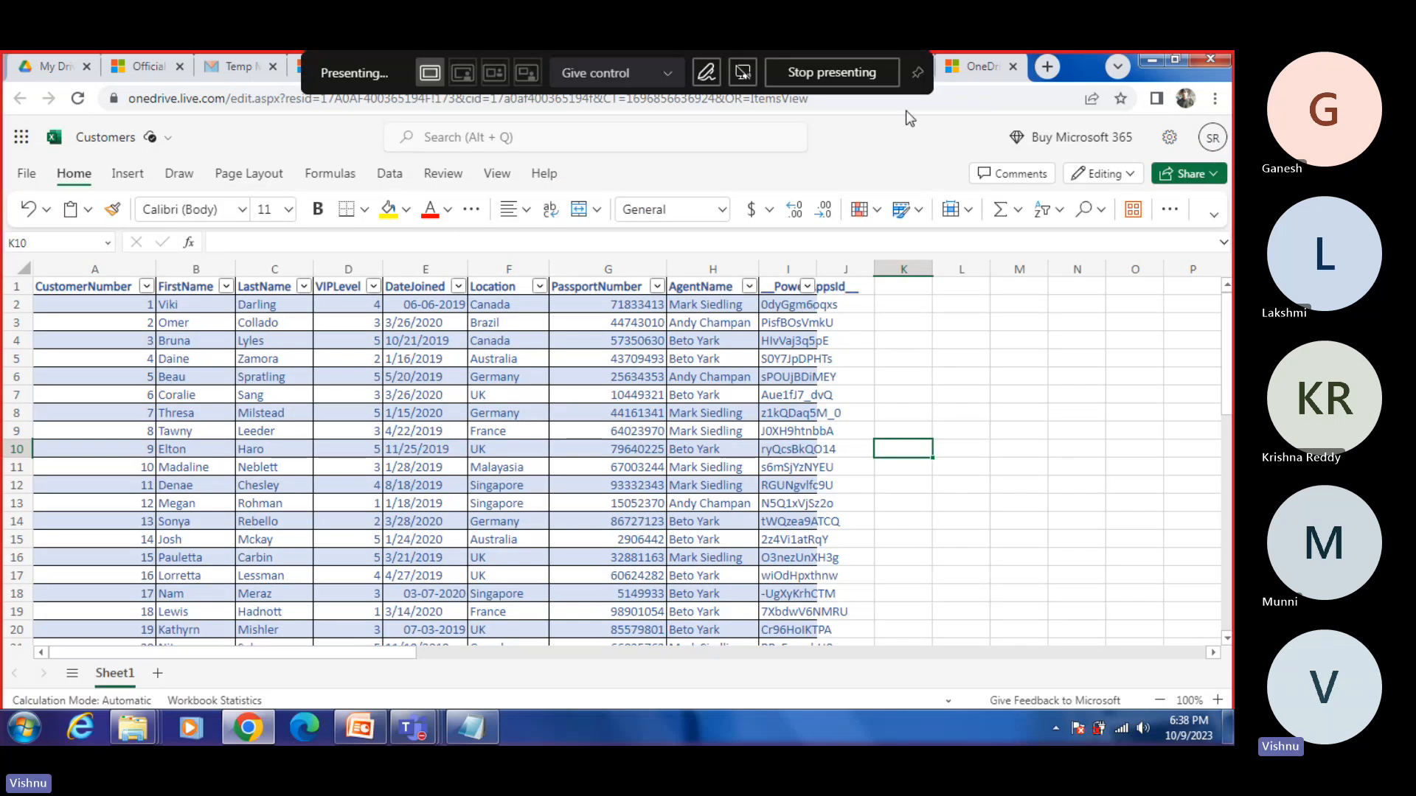
left_click(234, 66)
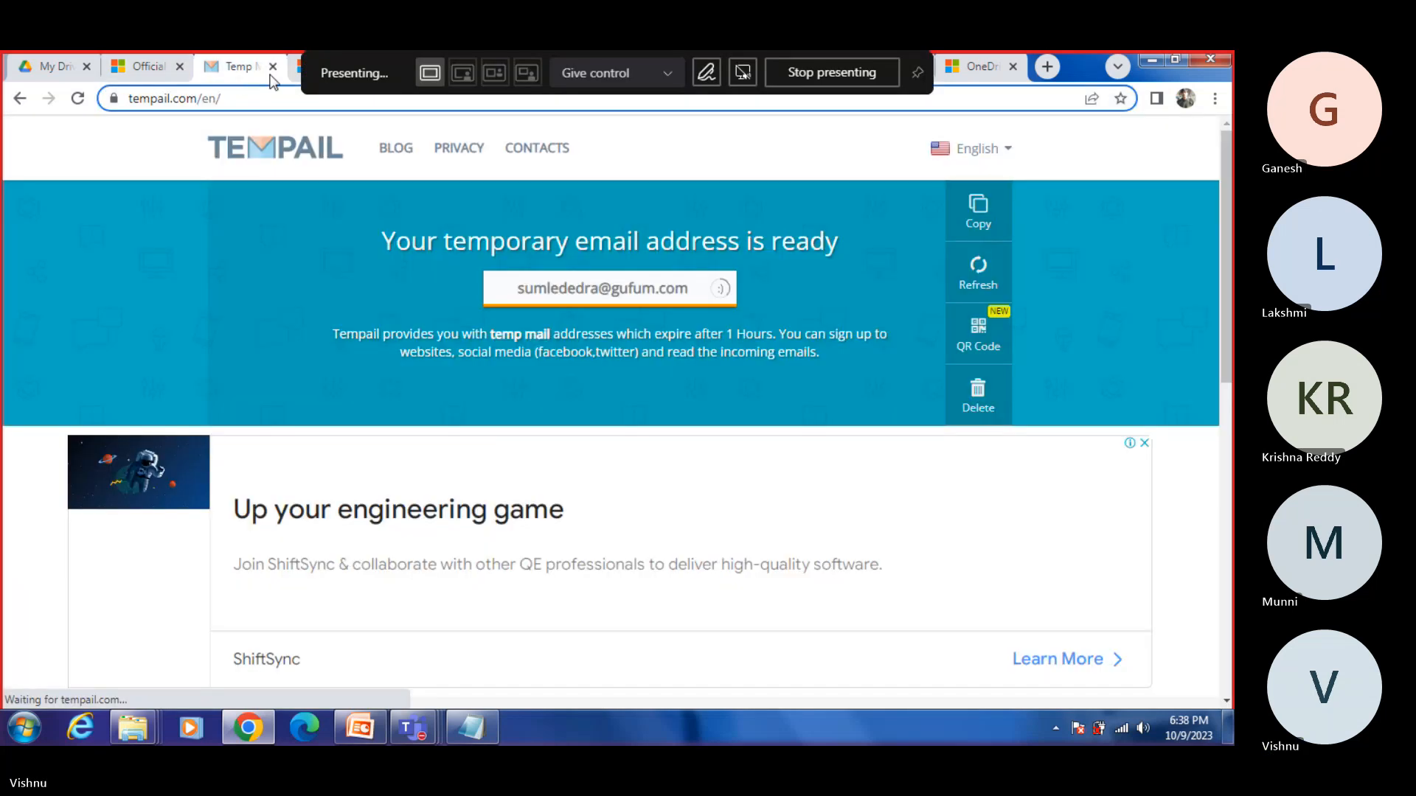
left_click(408, 61)
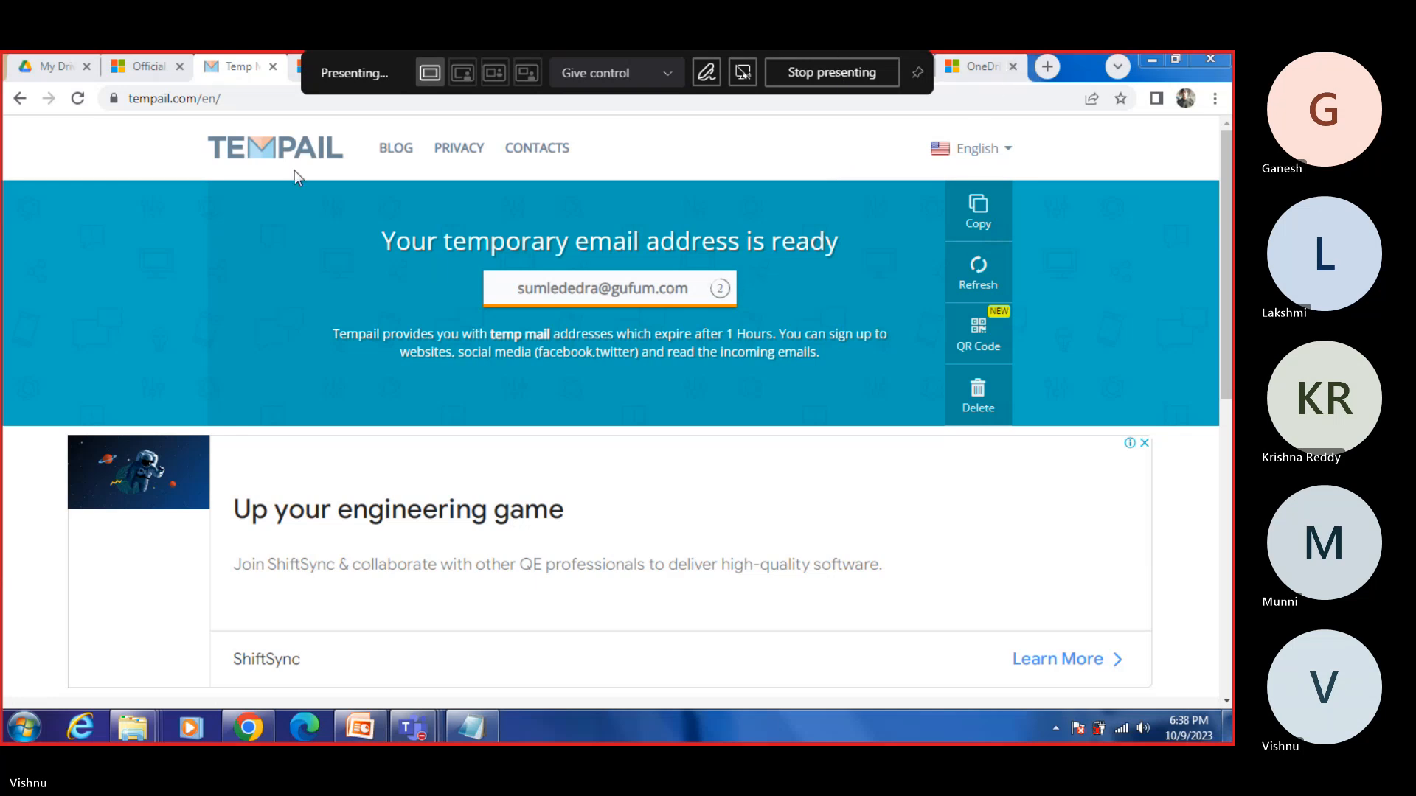
left_click(218, 70)
left_click(143, 62)
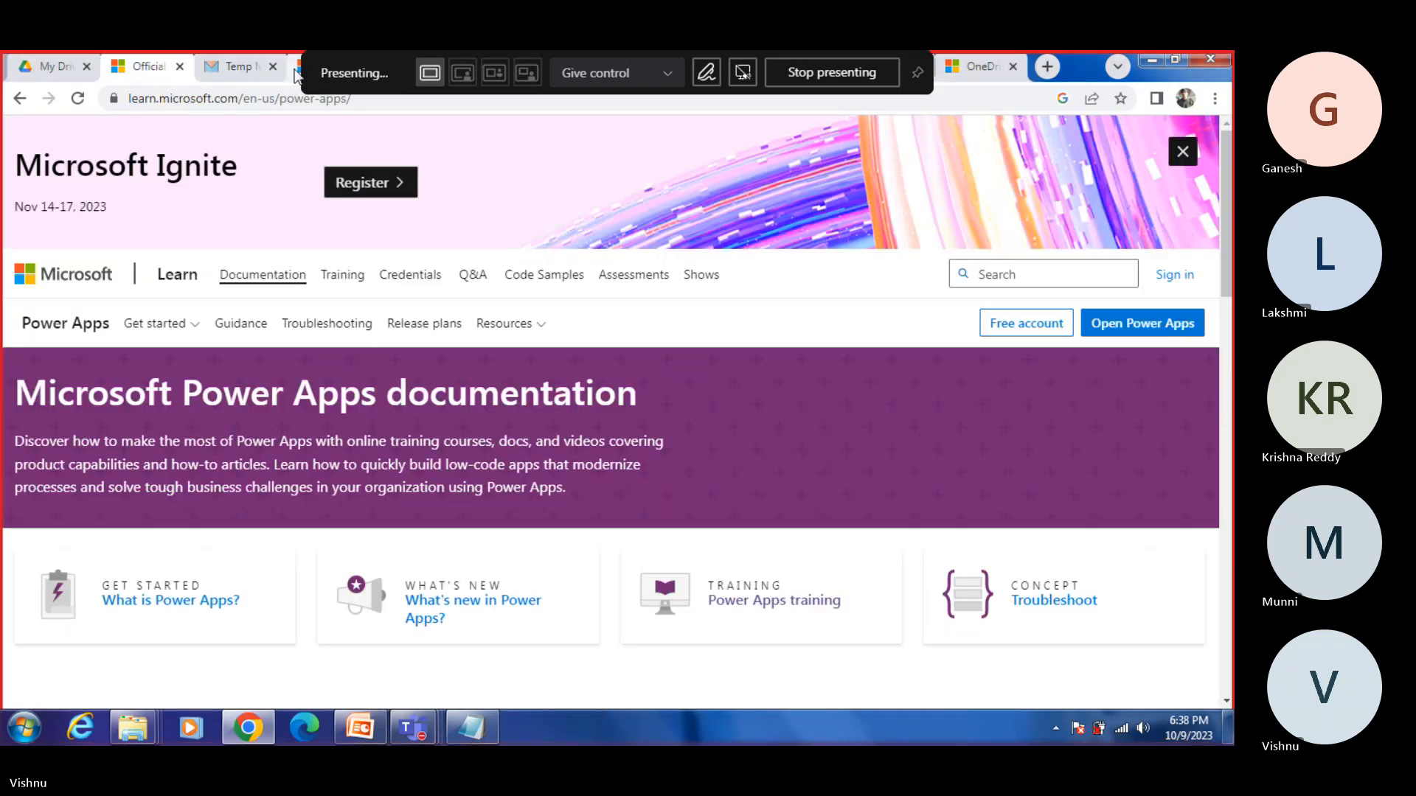
Step: Switch to the OneDrive Documents folder and open Demo.xlsx in Excel for the web
left_click(294, 68)
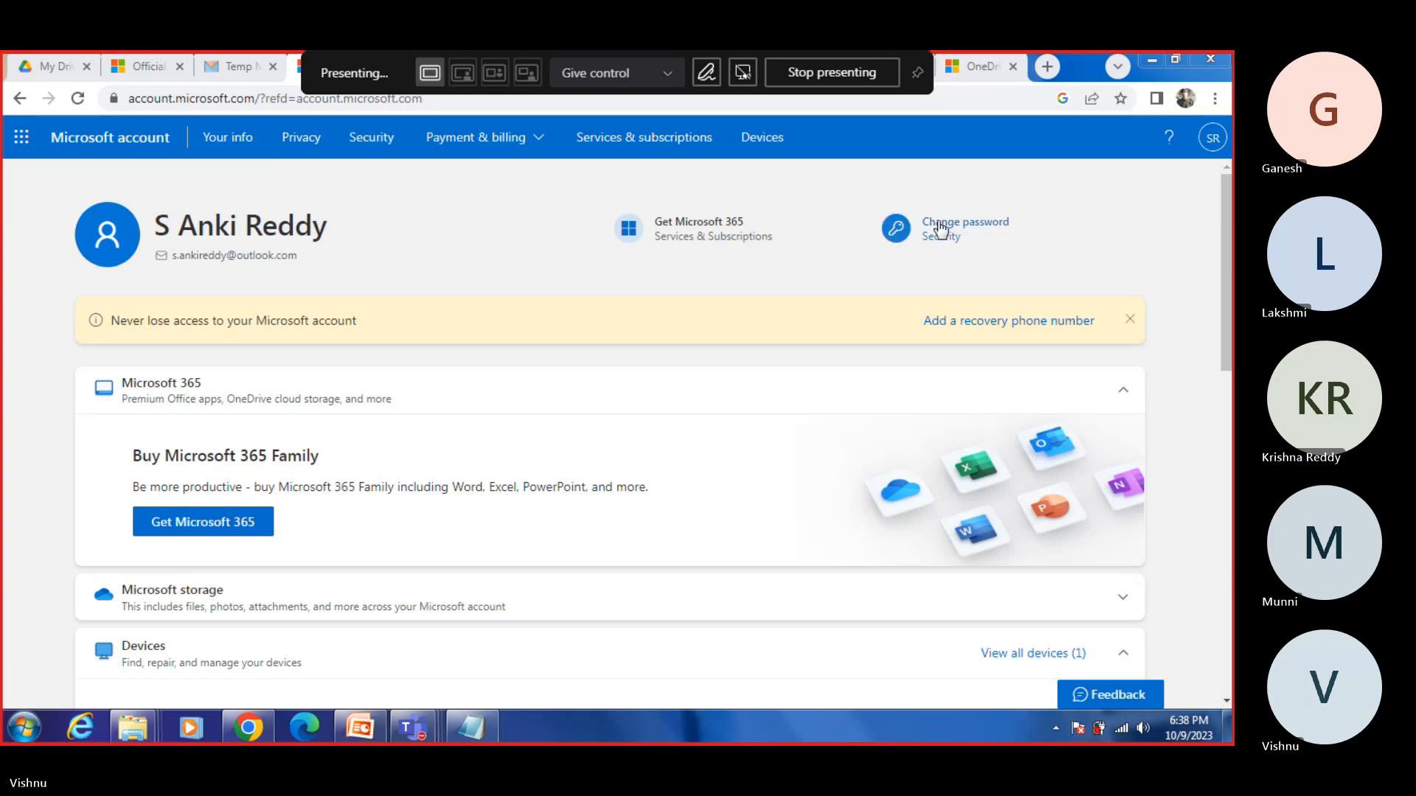
key("alt+Tab")
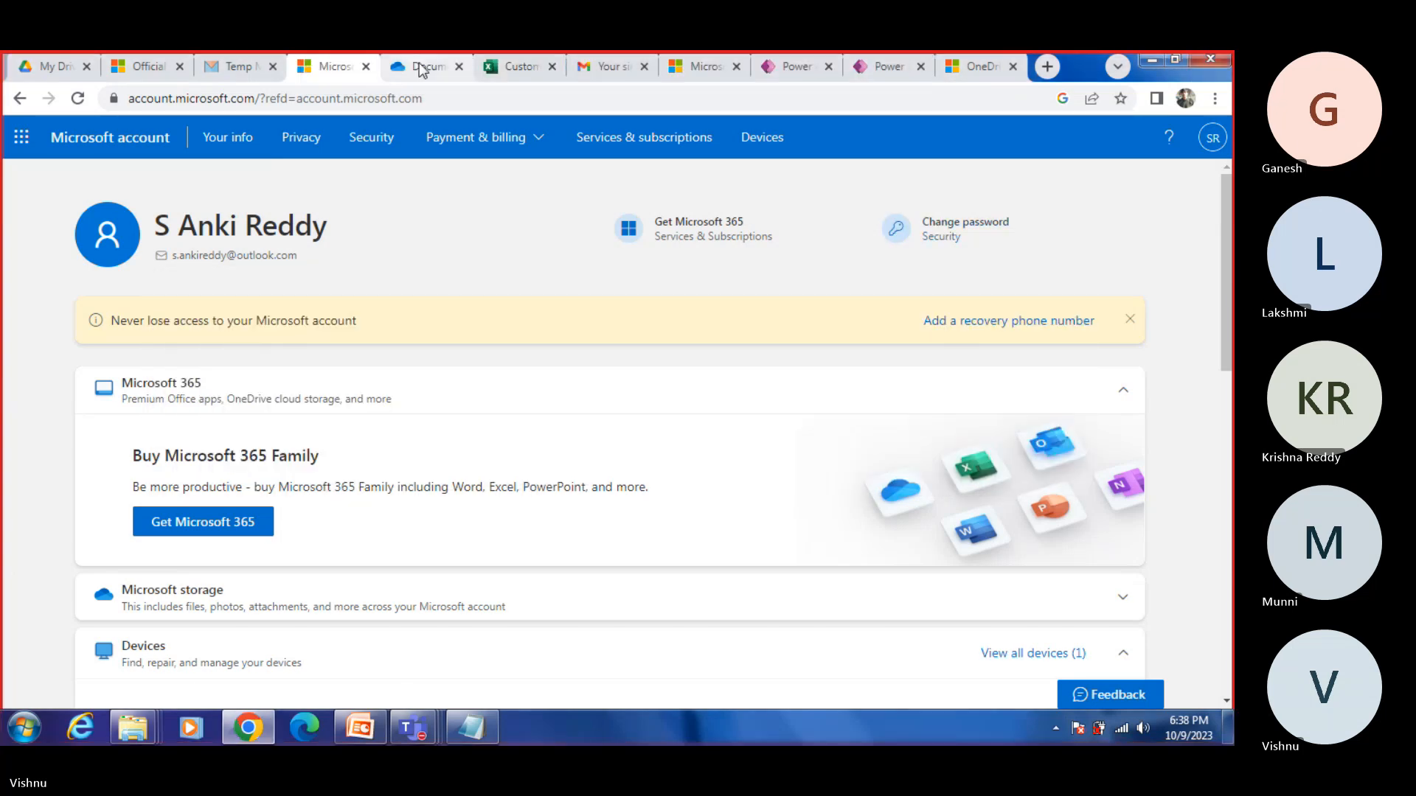
left_click(421, 68)
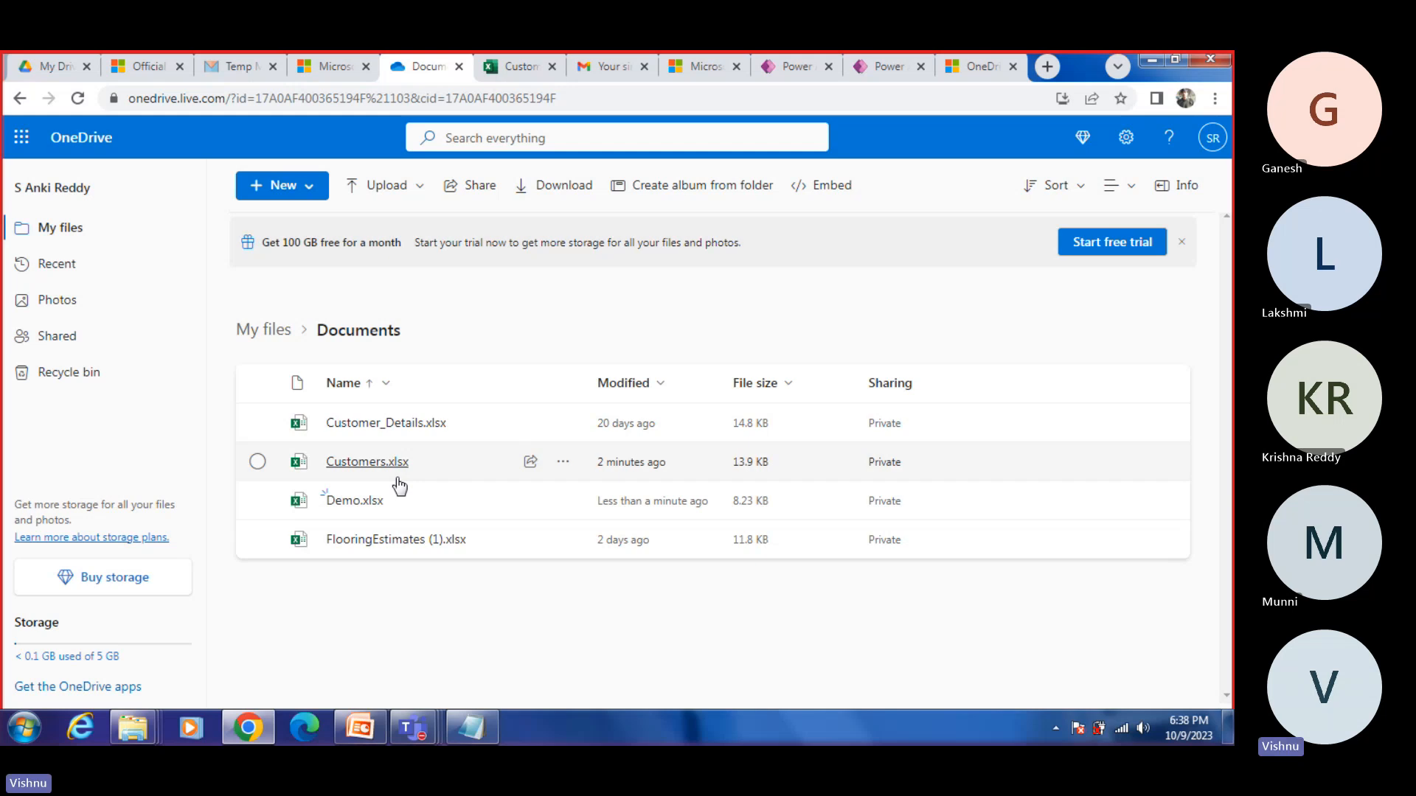
left_click(357, 500)
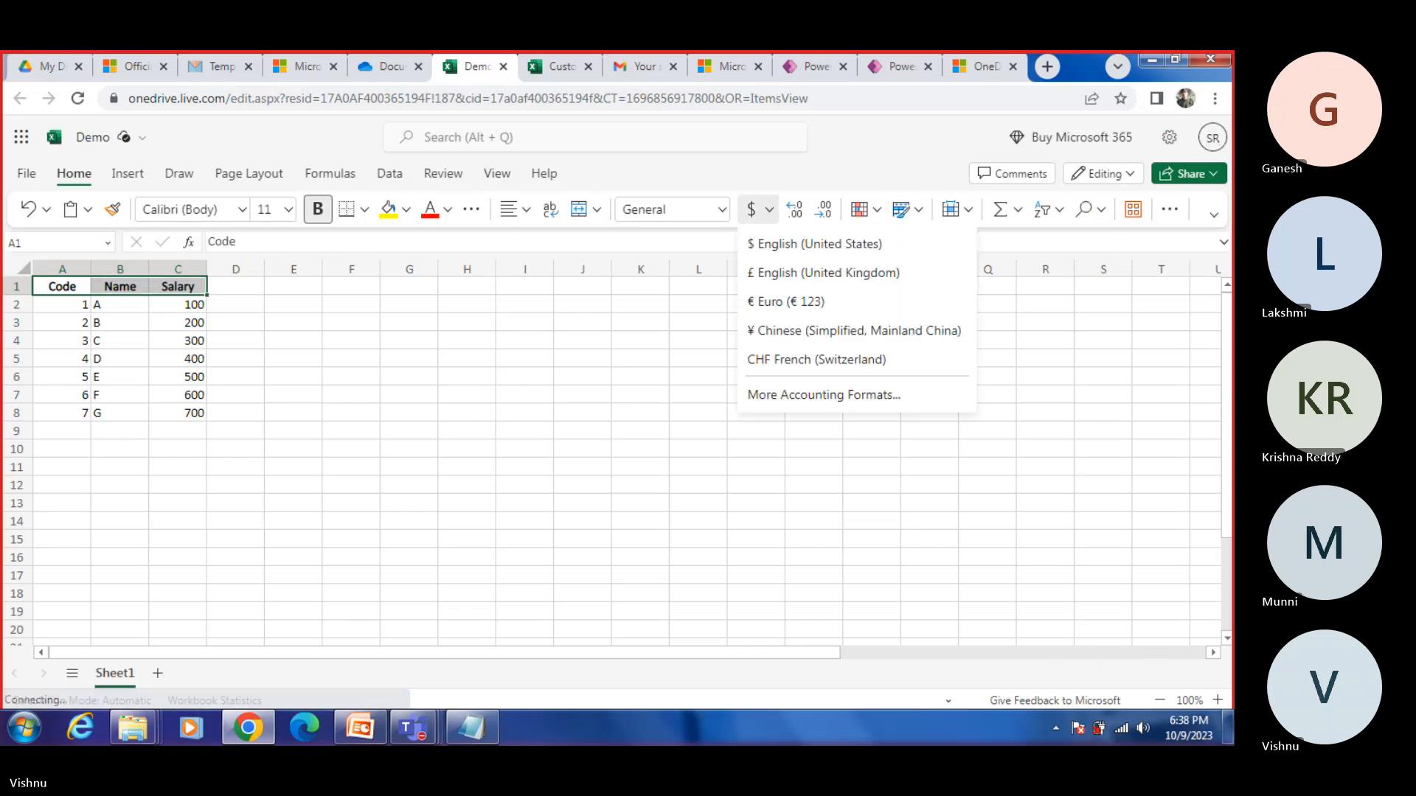
left_click(524, 394)
left_click(876, 211)
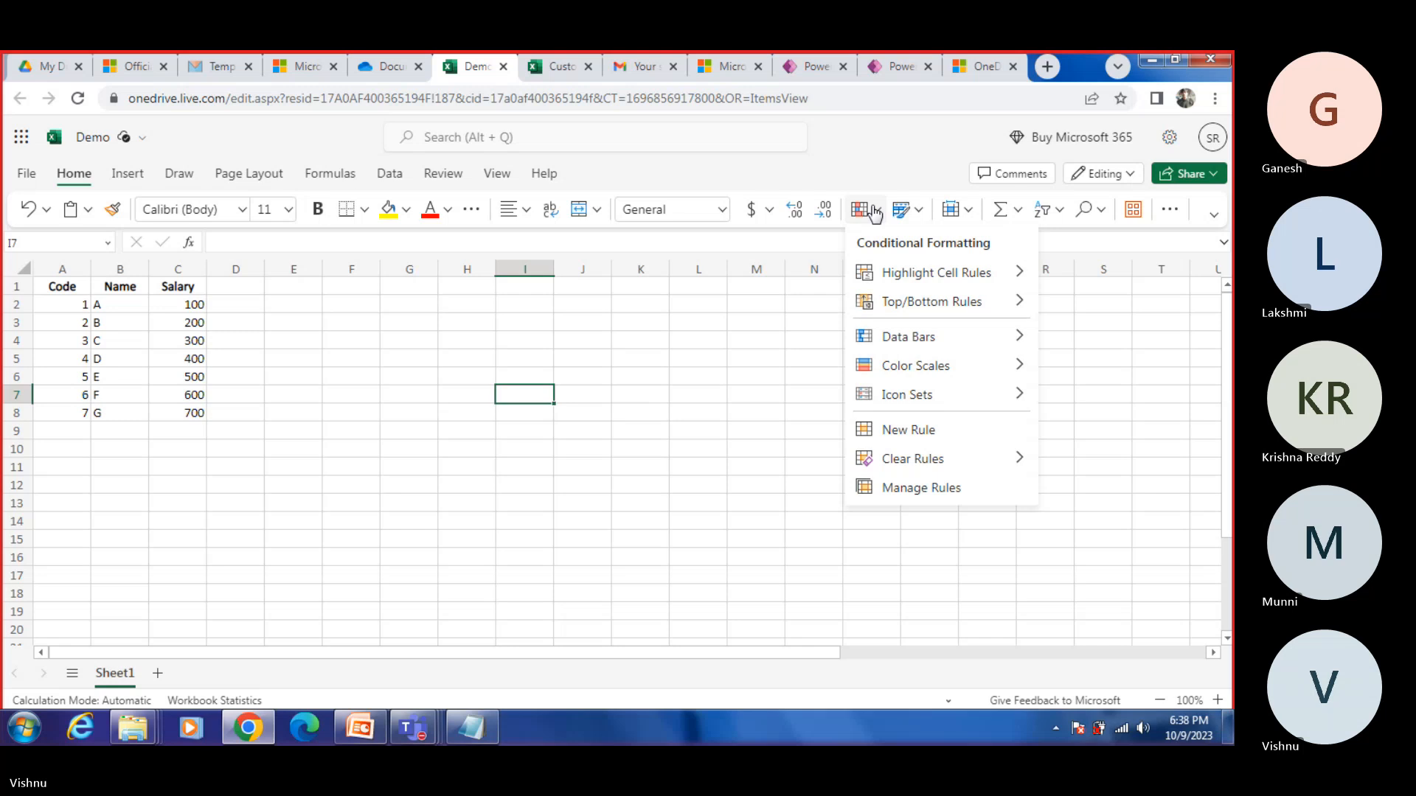
left_click(918, 211)
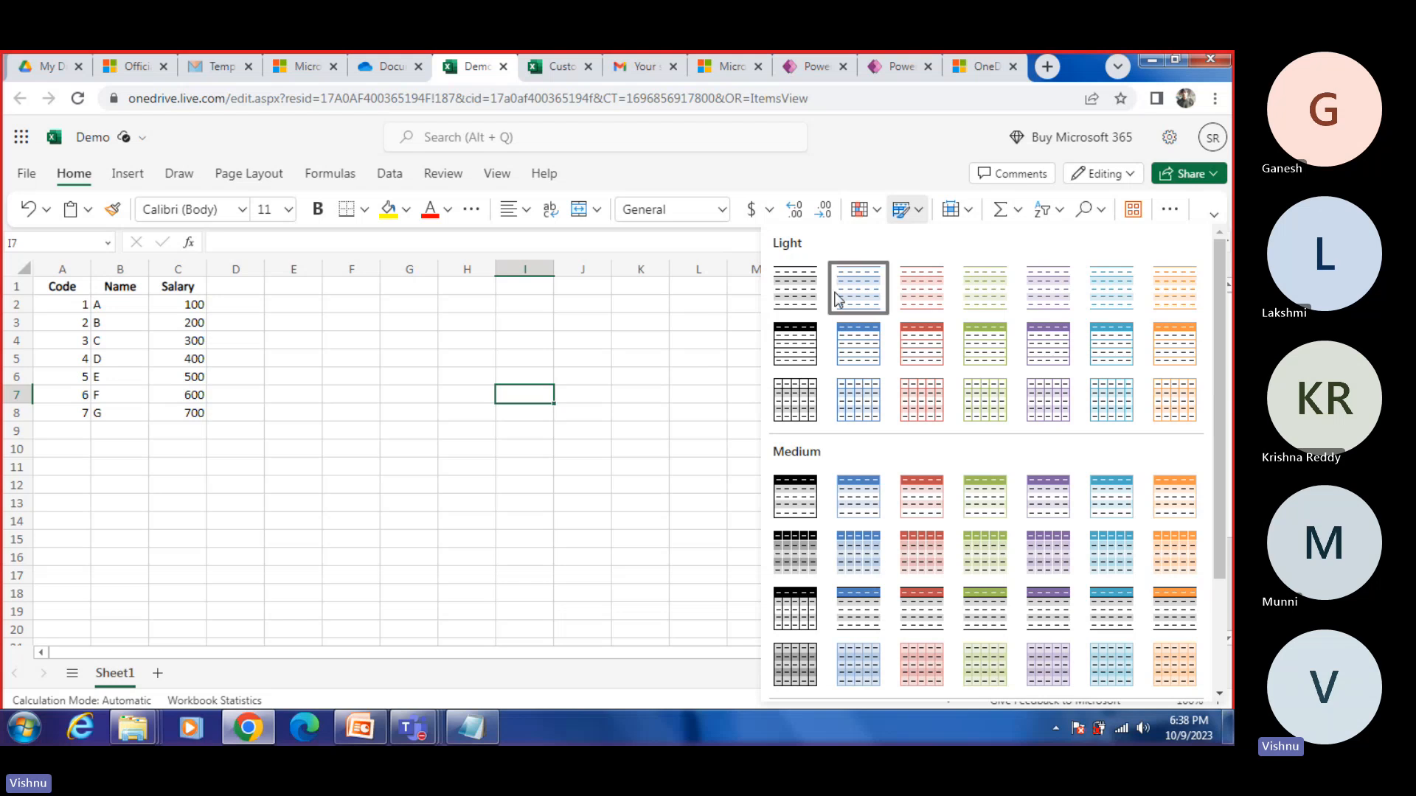
left_click(861, 293)
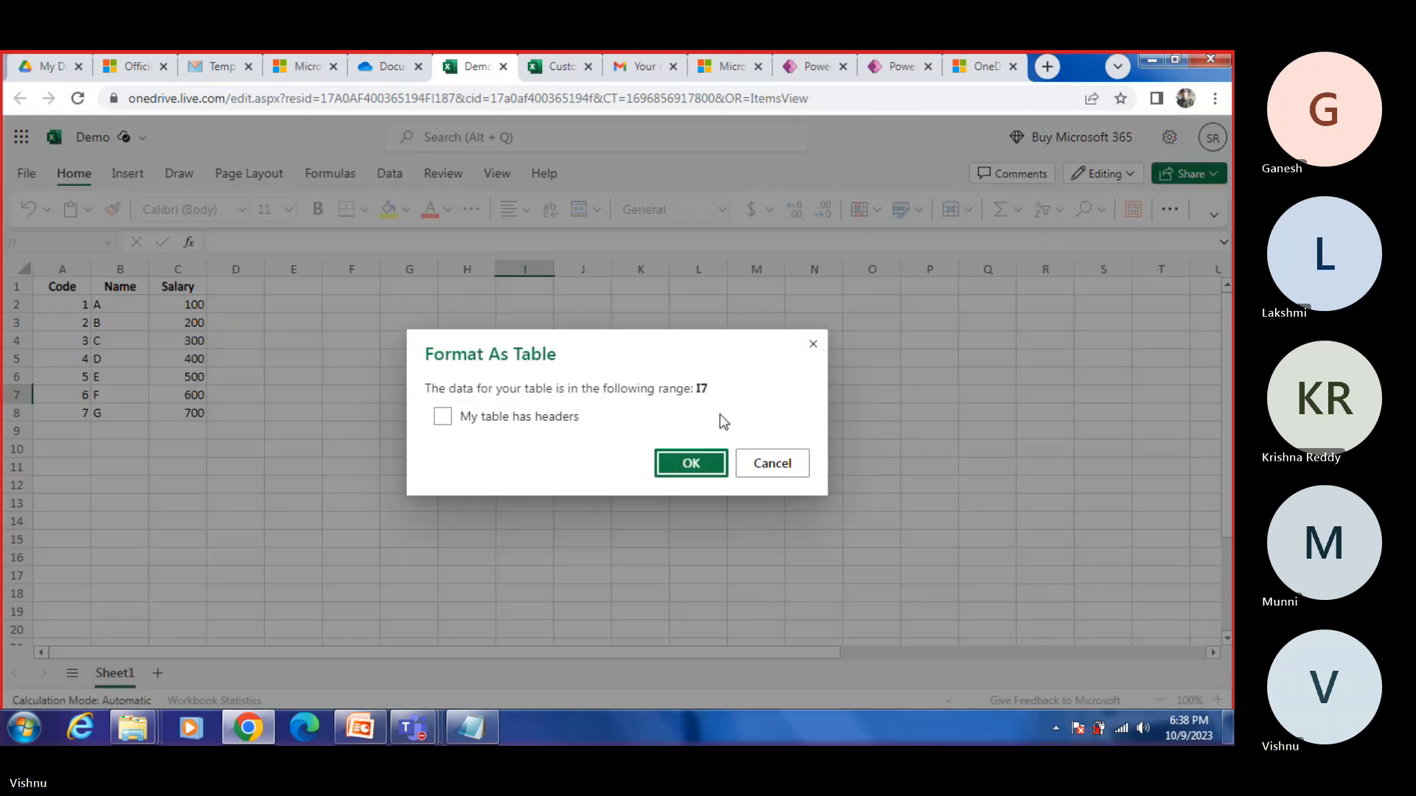
left_click(760, 463)
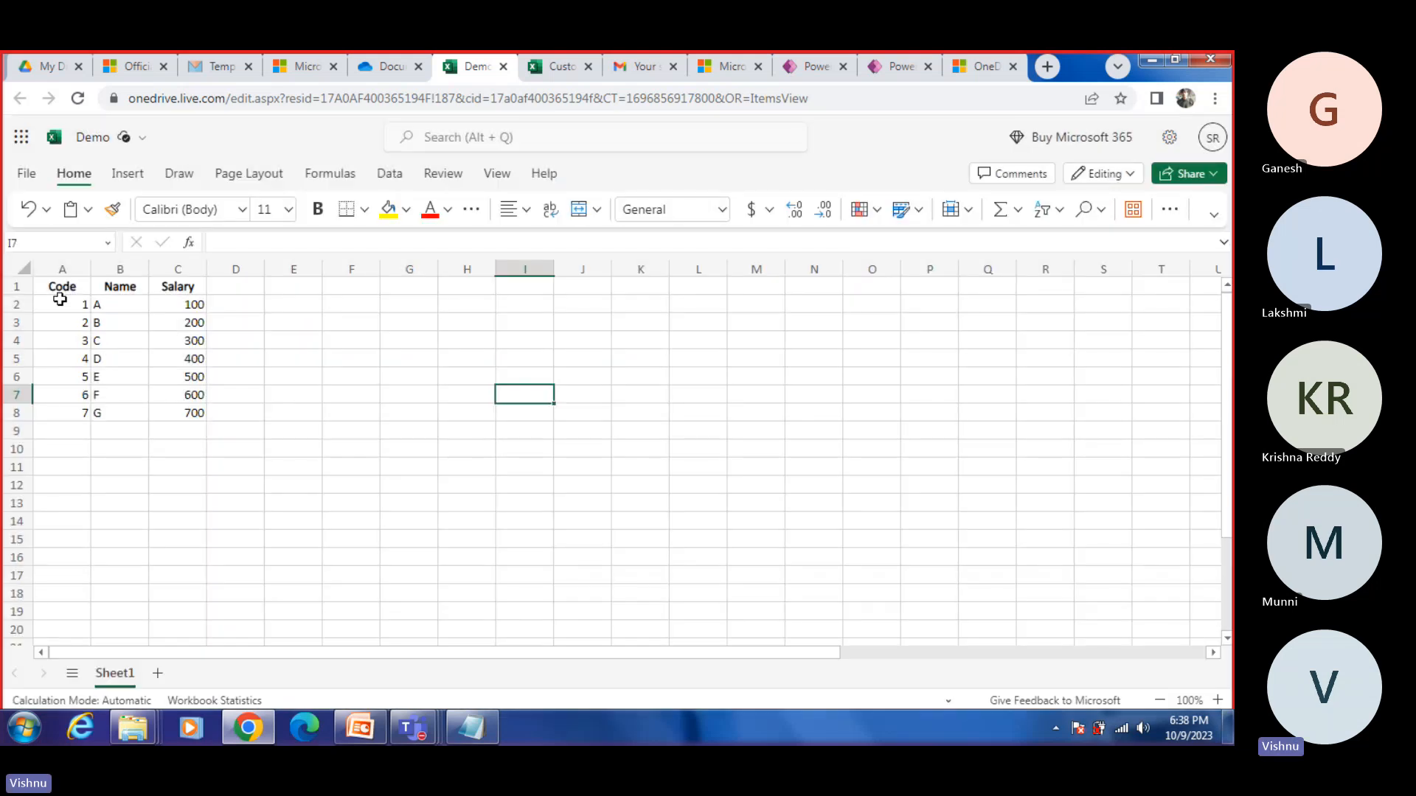
Step: Format the range A1:C8 as a table with headers, using the light blue banded table style
left_click_drag(58, 286, 184, 417)
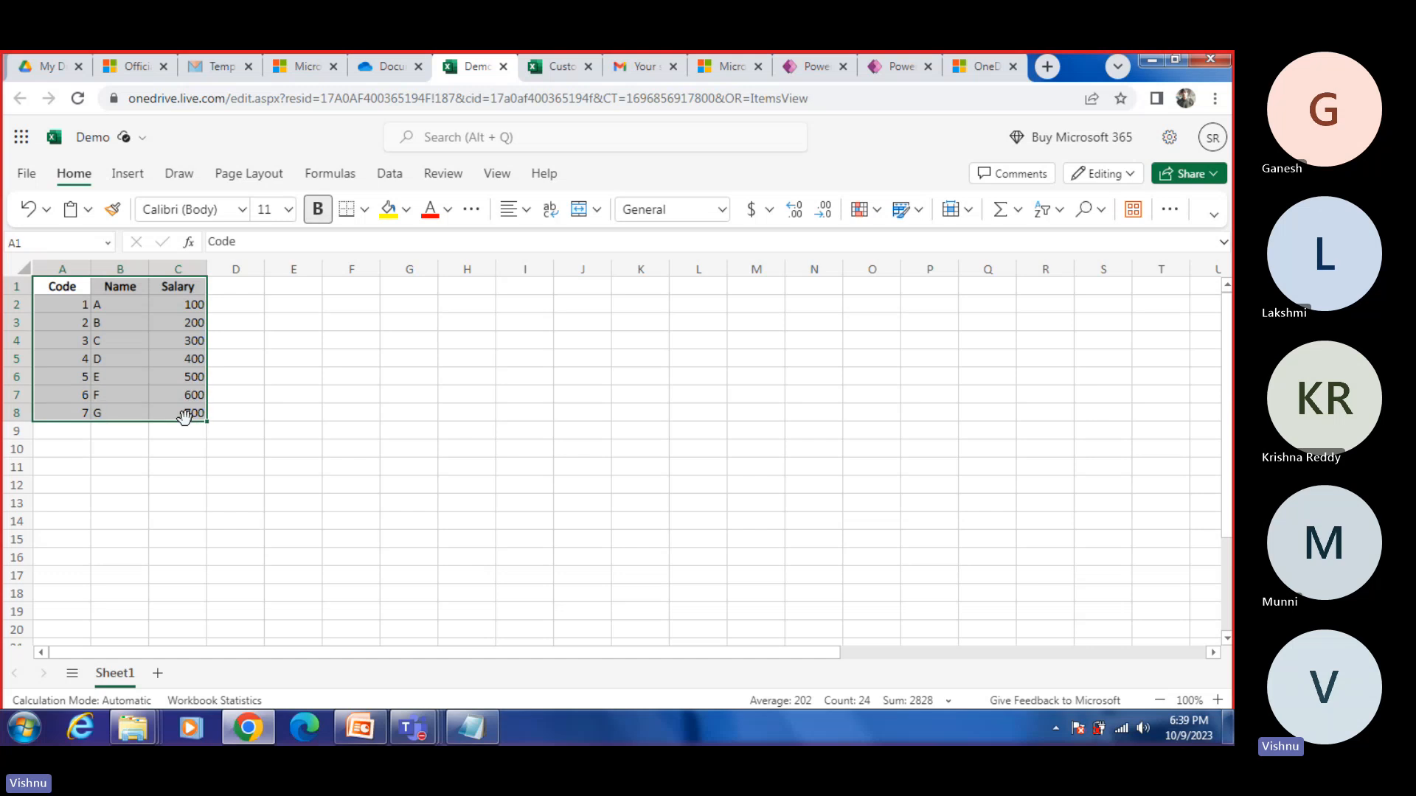
left_click(904, 211)
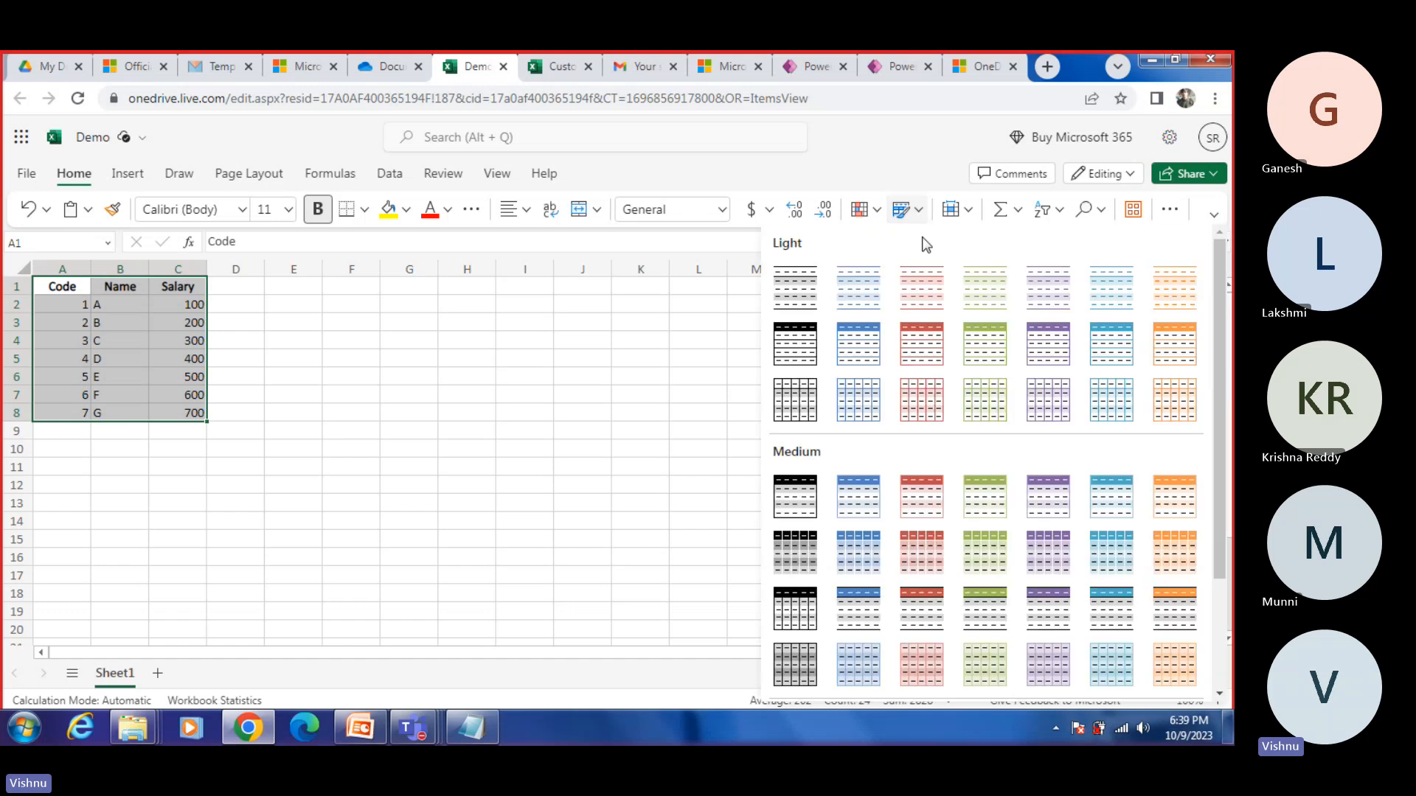
left_click(845, 289)
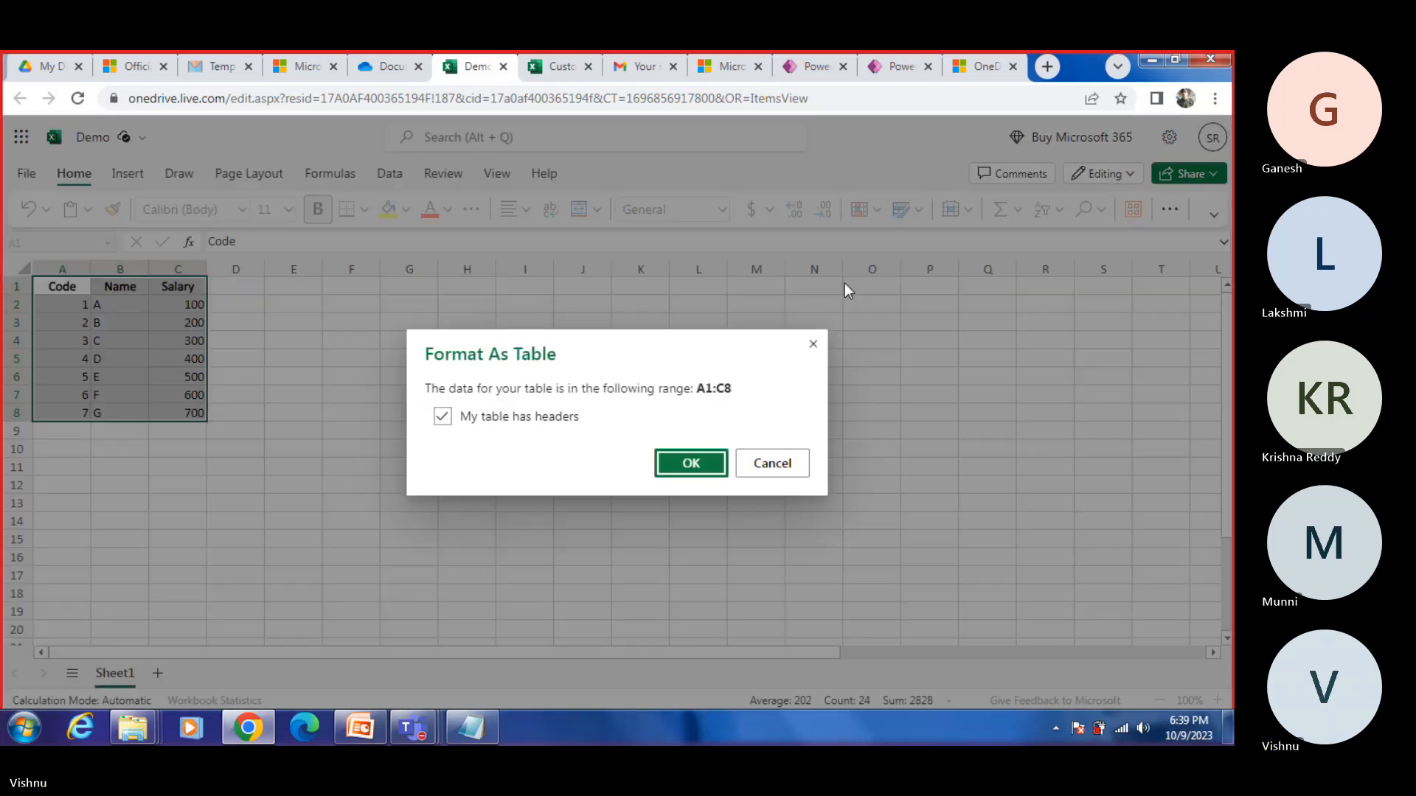
left_click(693, 459)
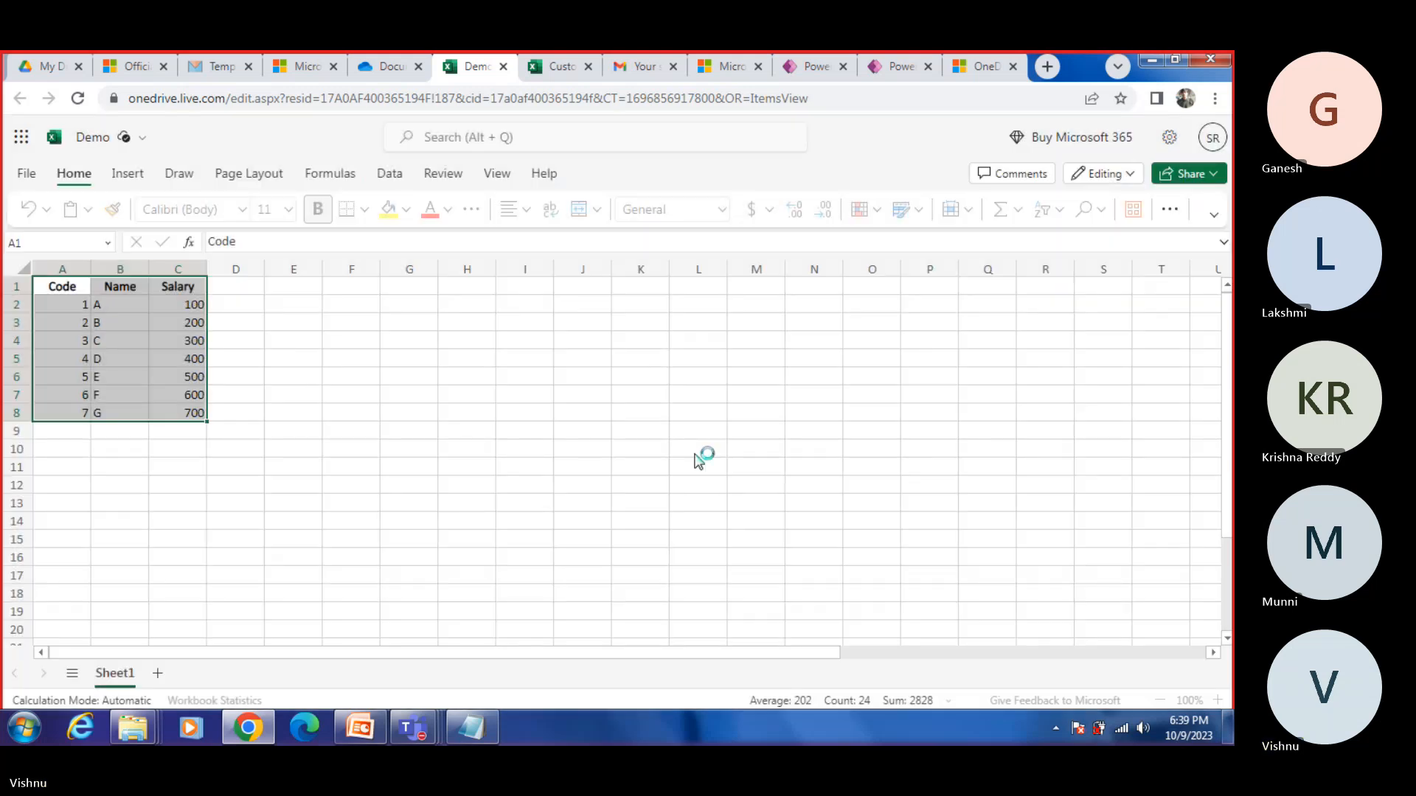
left_click(156, 389)
Step: Switch to Power Apps, try to pick a table from Demo.xlsx in the OneDrive connection, and return to the file list
left_click(896, 66)
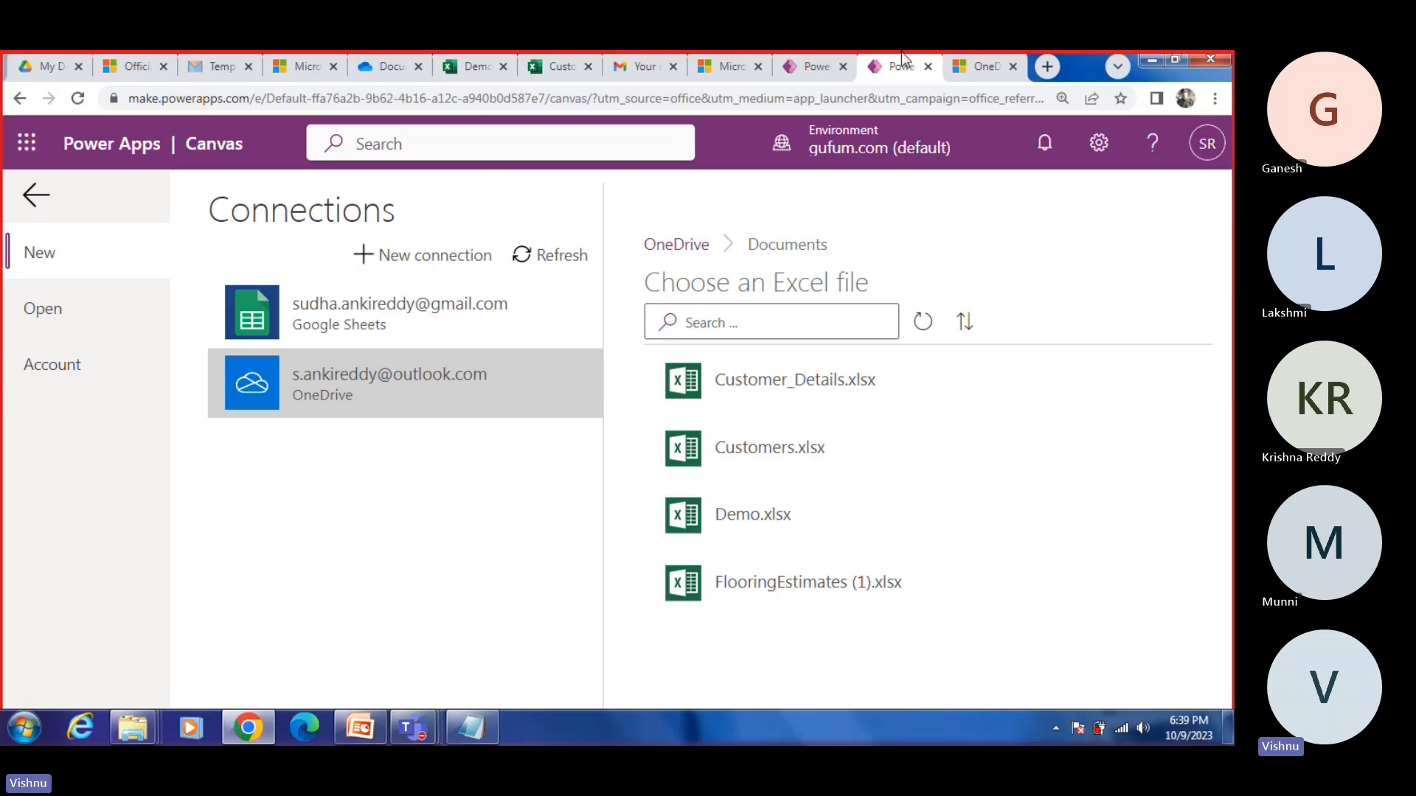
left_click(742, 515)
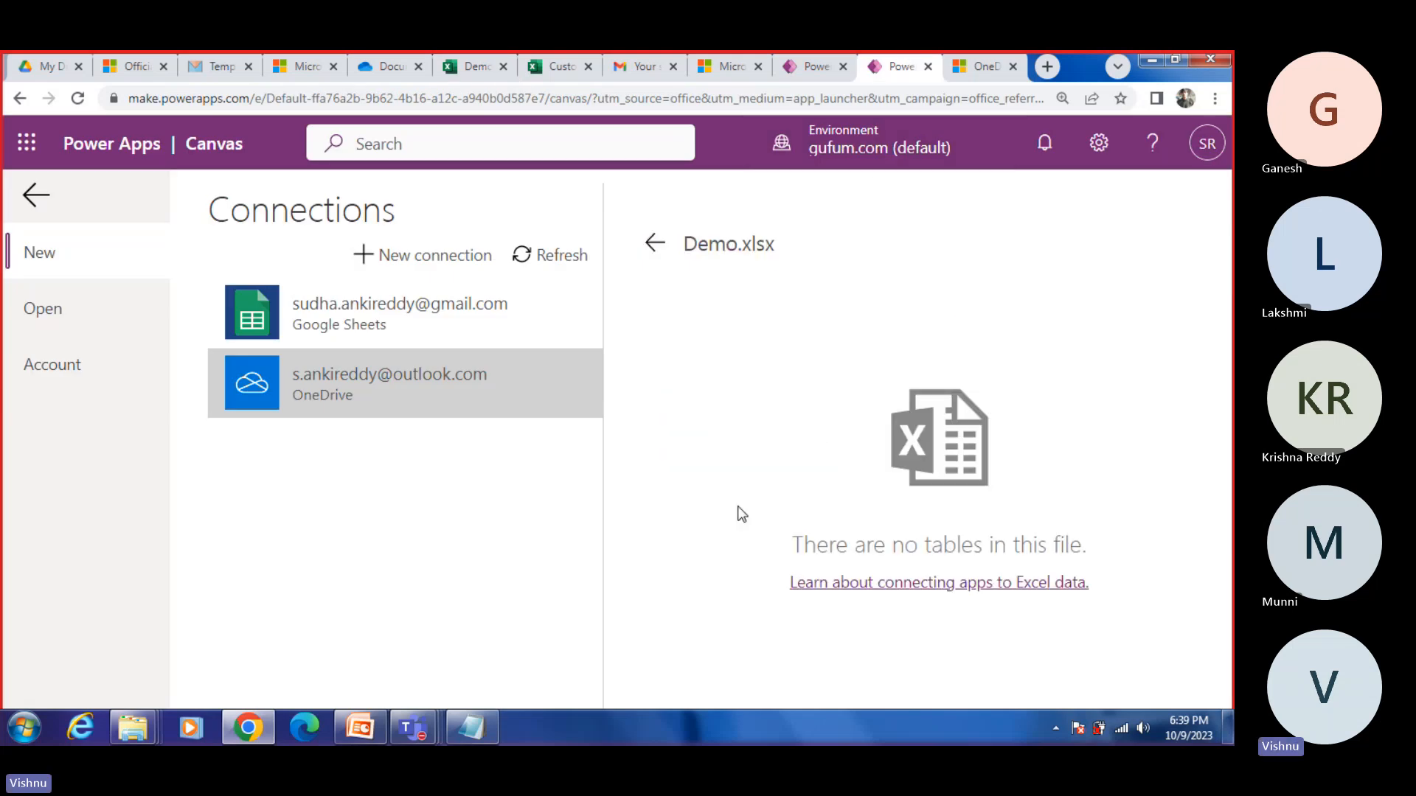
left_click(654, 242)
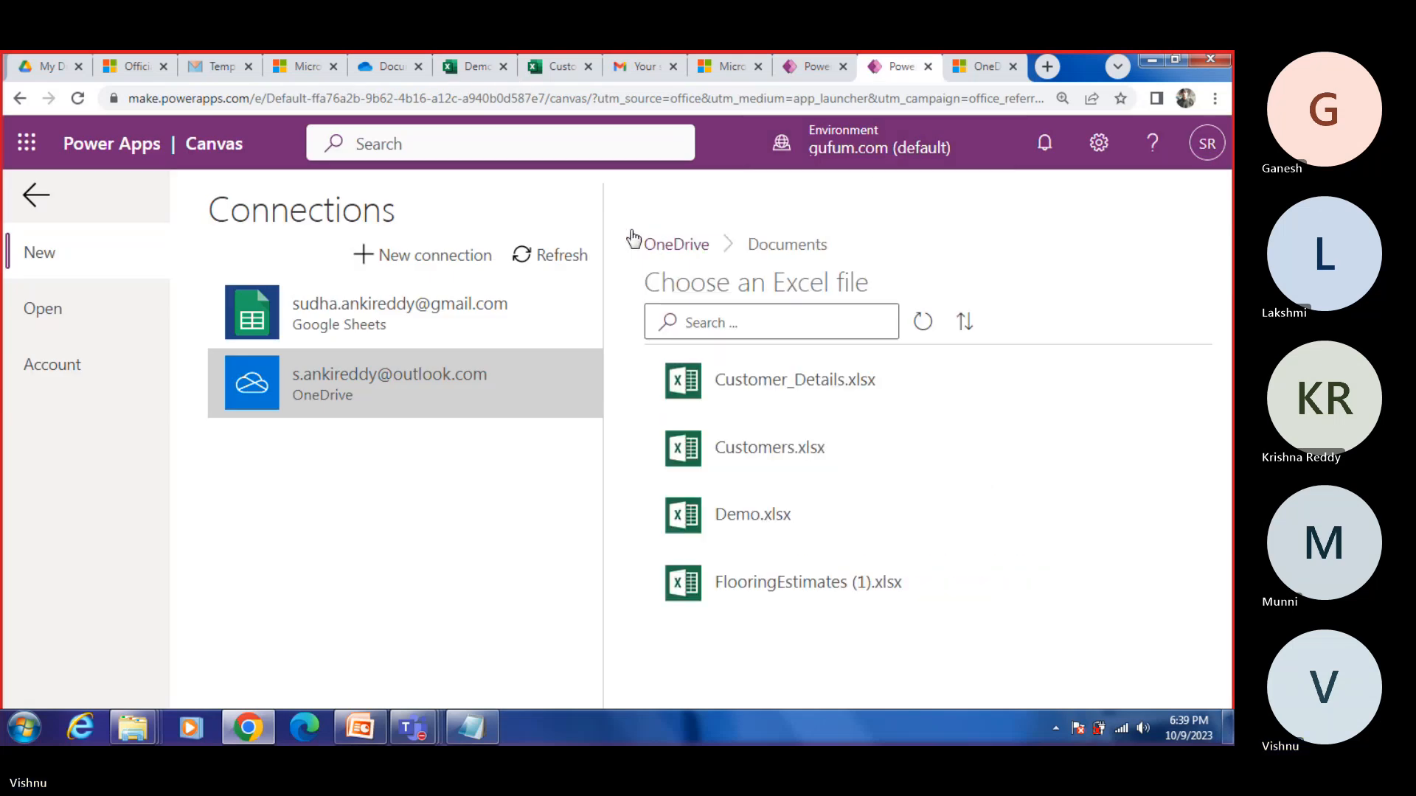
Step: Switch back to the Demo workbook and check its save options, file location and save status
left_click(498, 70)
left_click(28, 174)
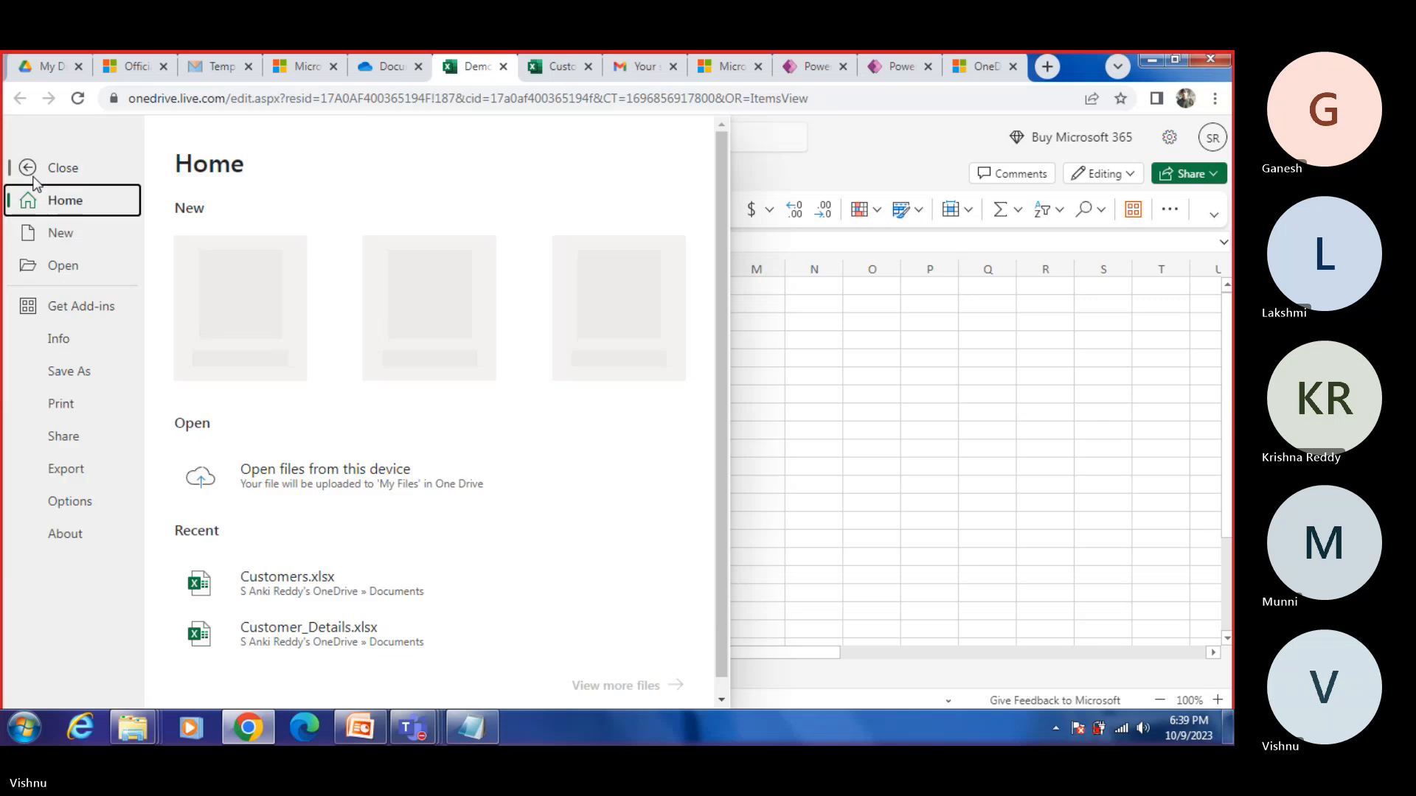
left_click(67, 374)
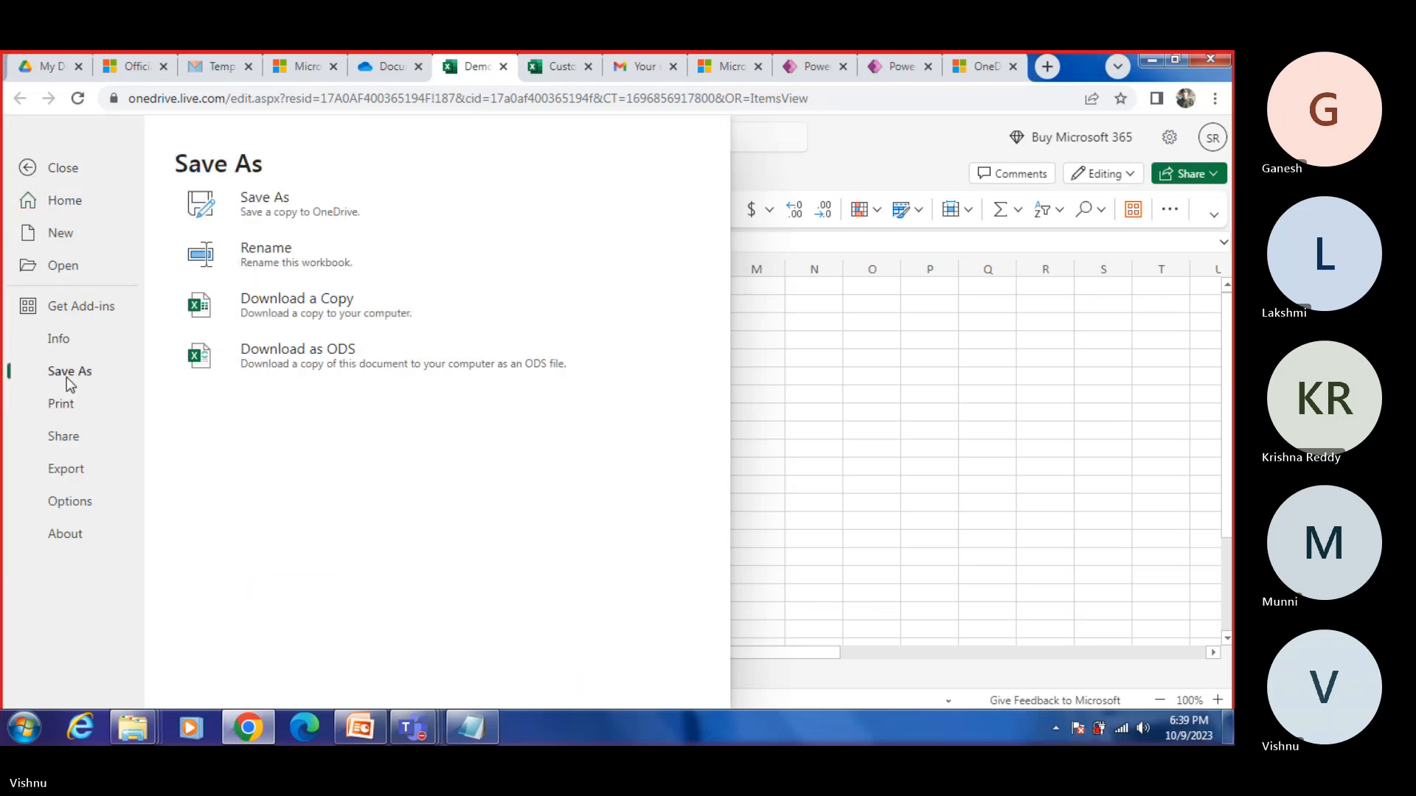
left_click(977, 411)
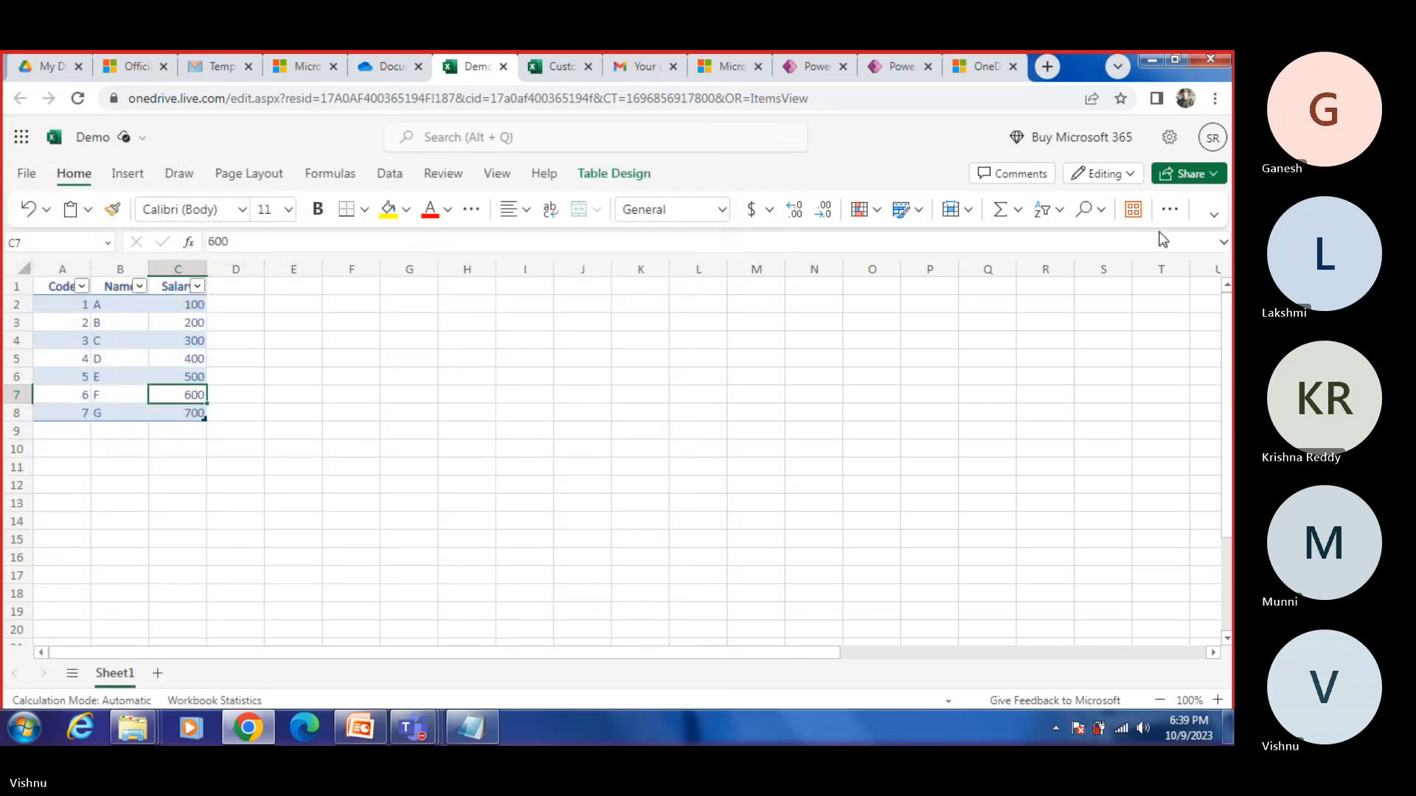
left_click(124, 140)
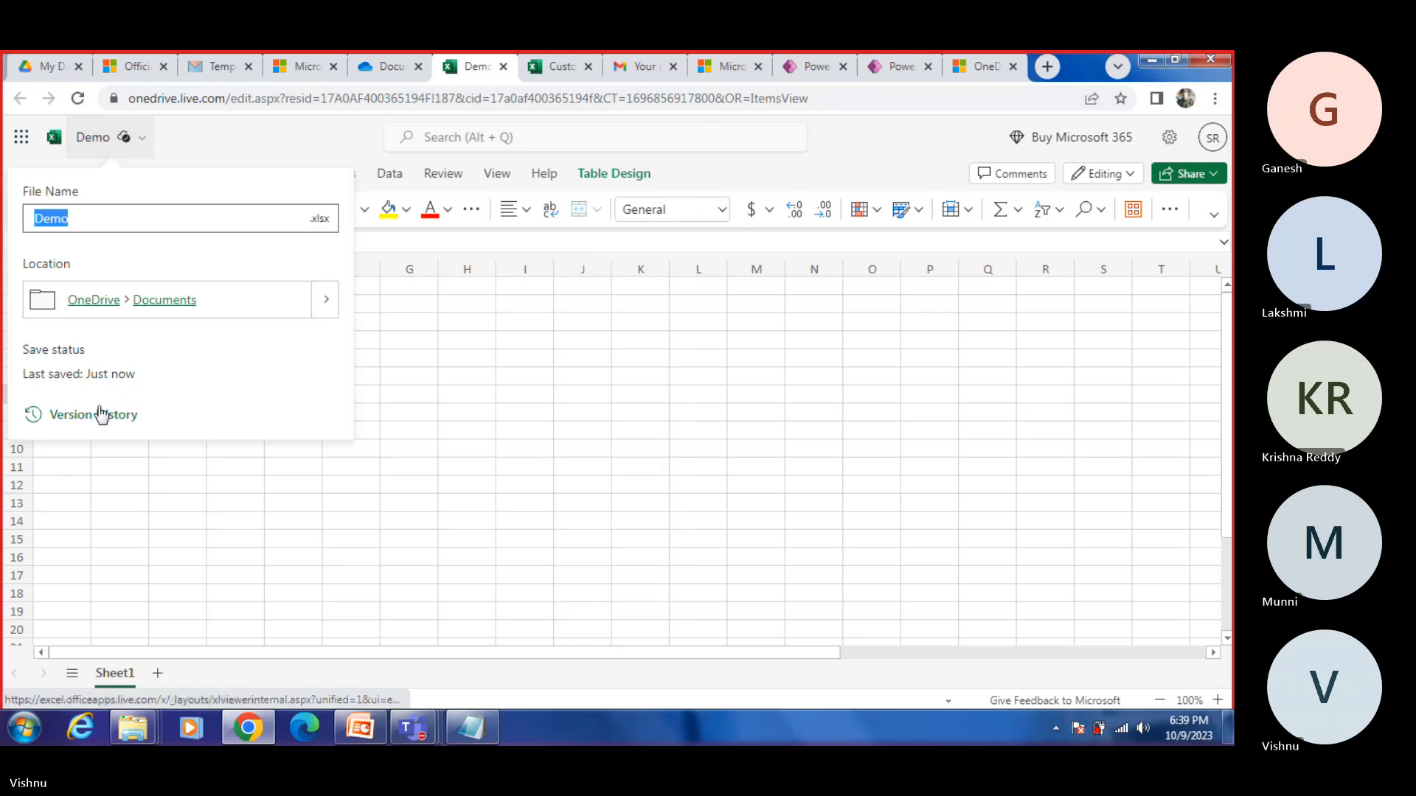
left_click(395, 298)
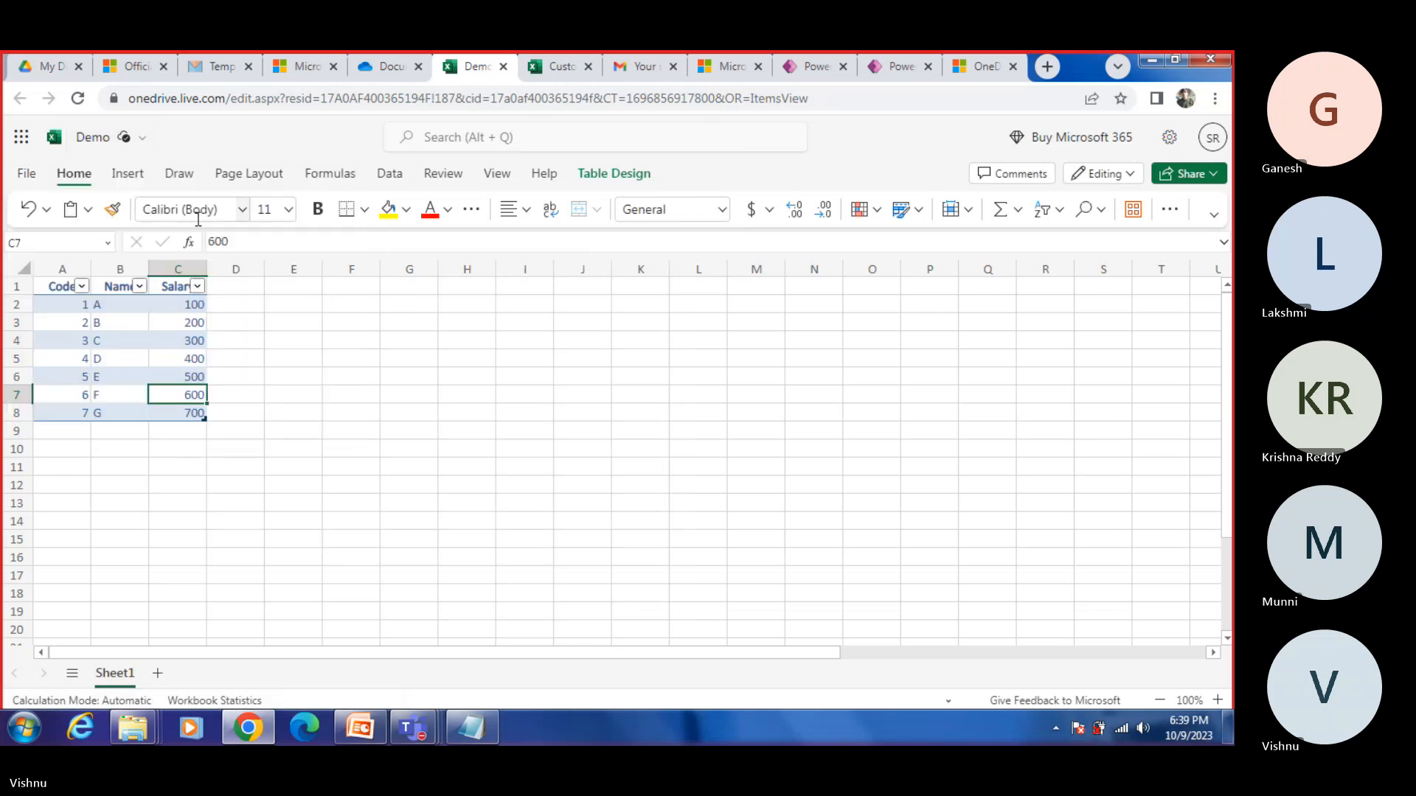
left_click(26, 174)
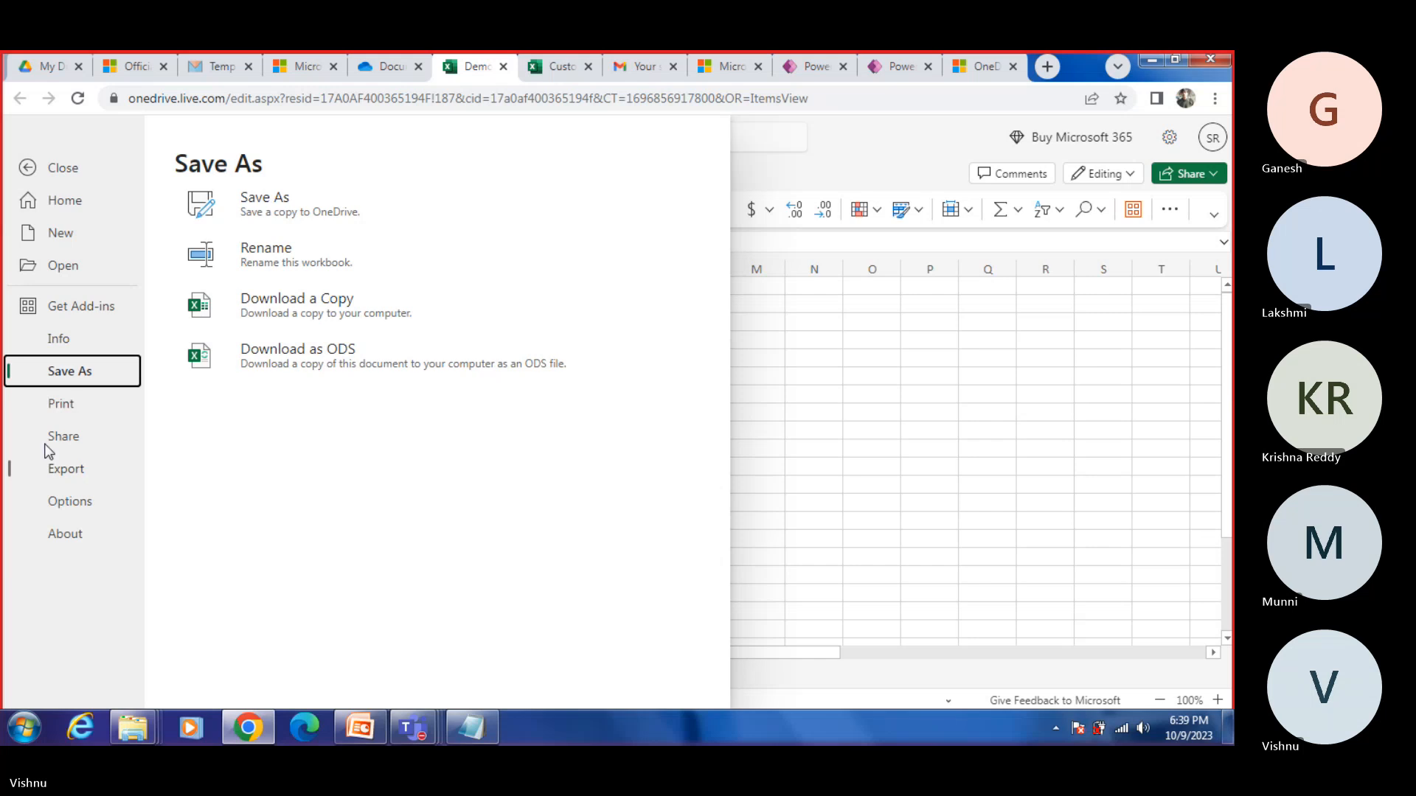
left_click(894, 369)
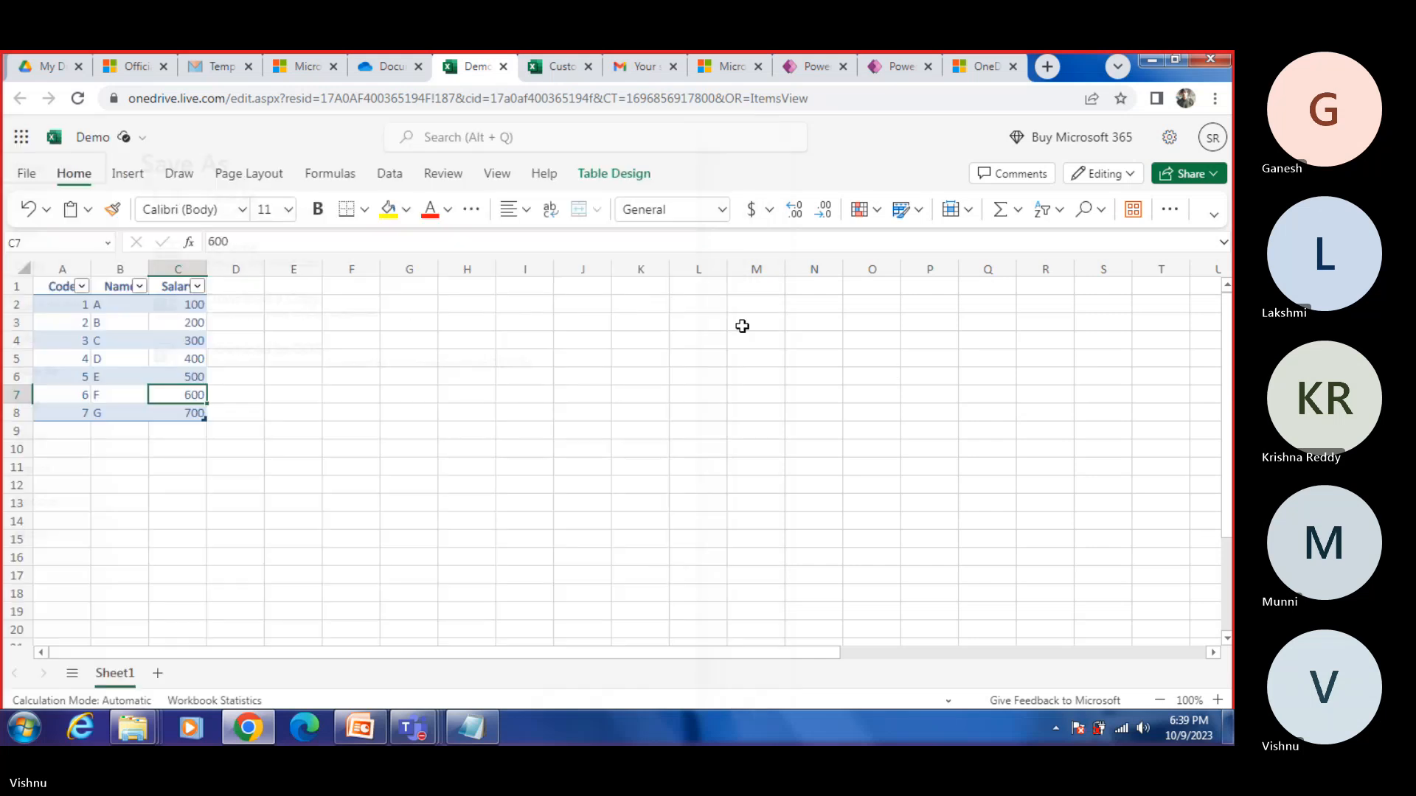
Step: Close the Demo workbook and reopen it from the OneDrive Documents folder to check its table
left_click(503, 66)
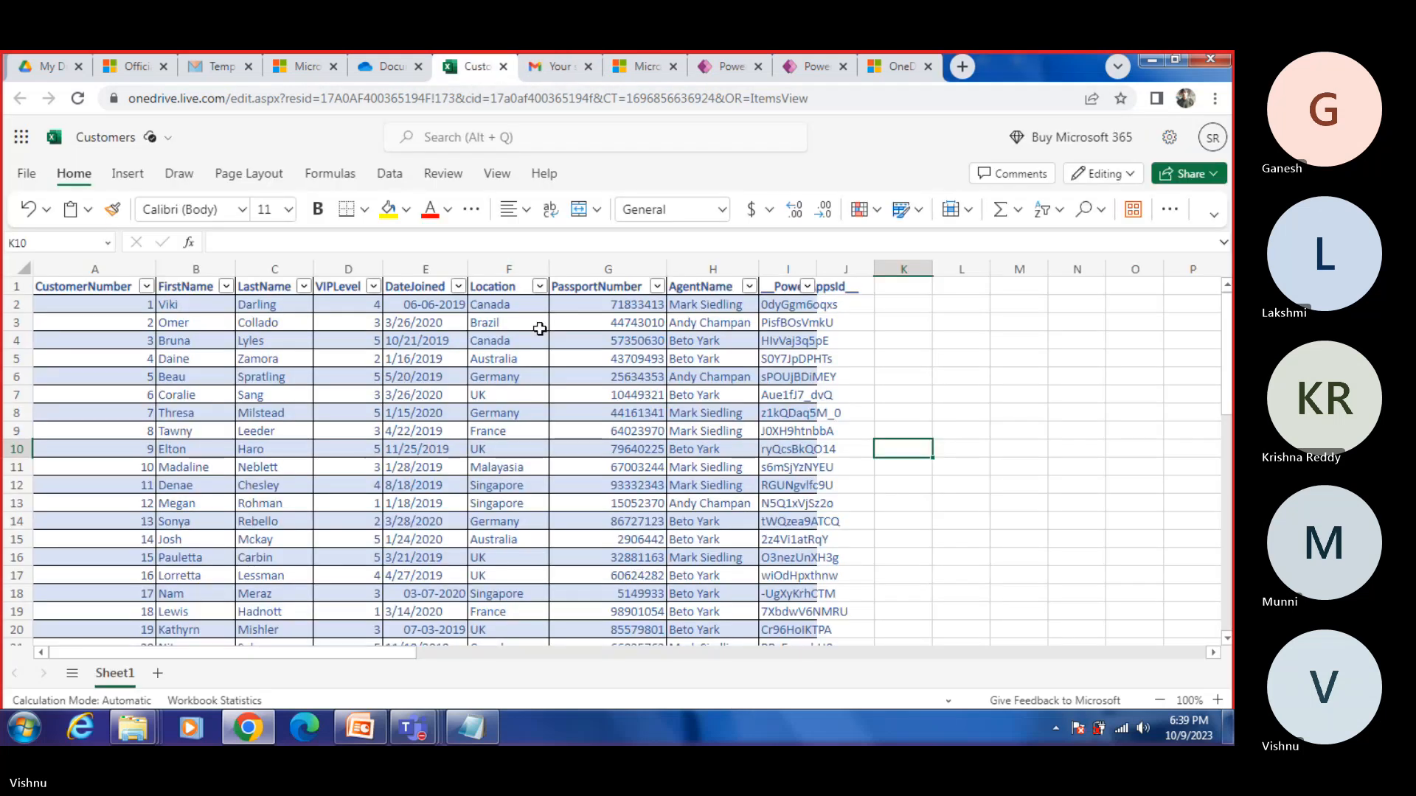
left_click(388, 67)
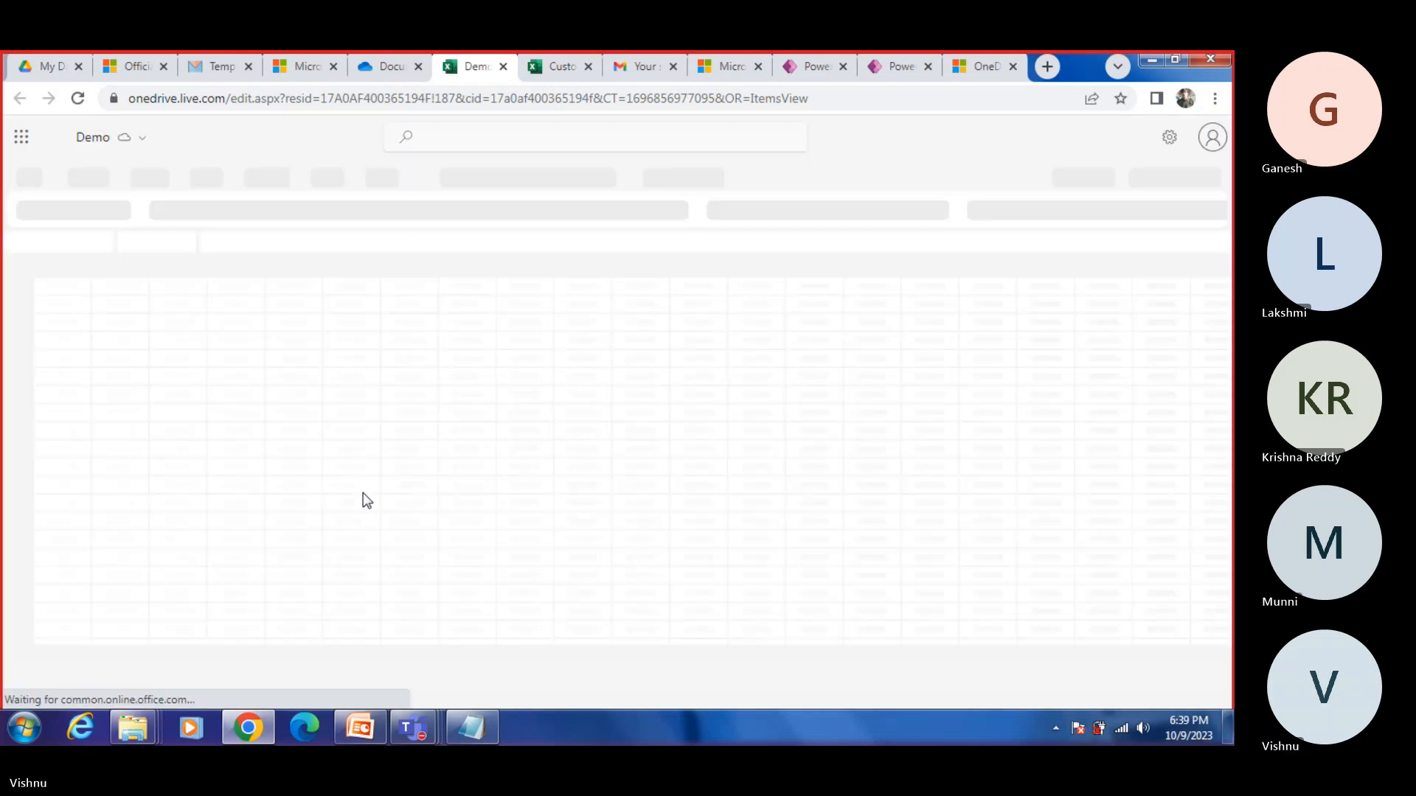
left_click(350, 472)
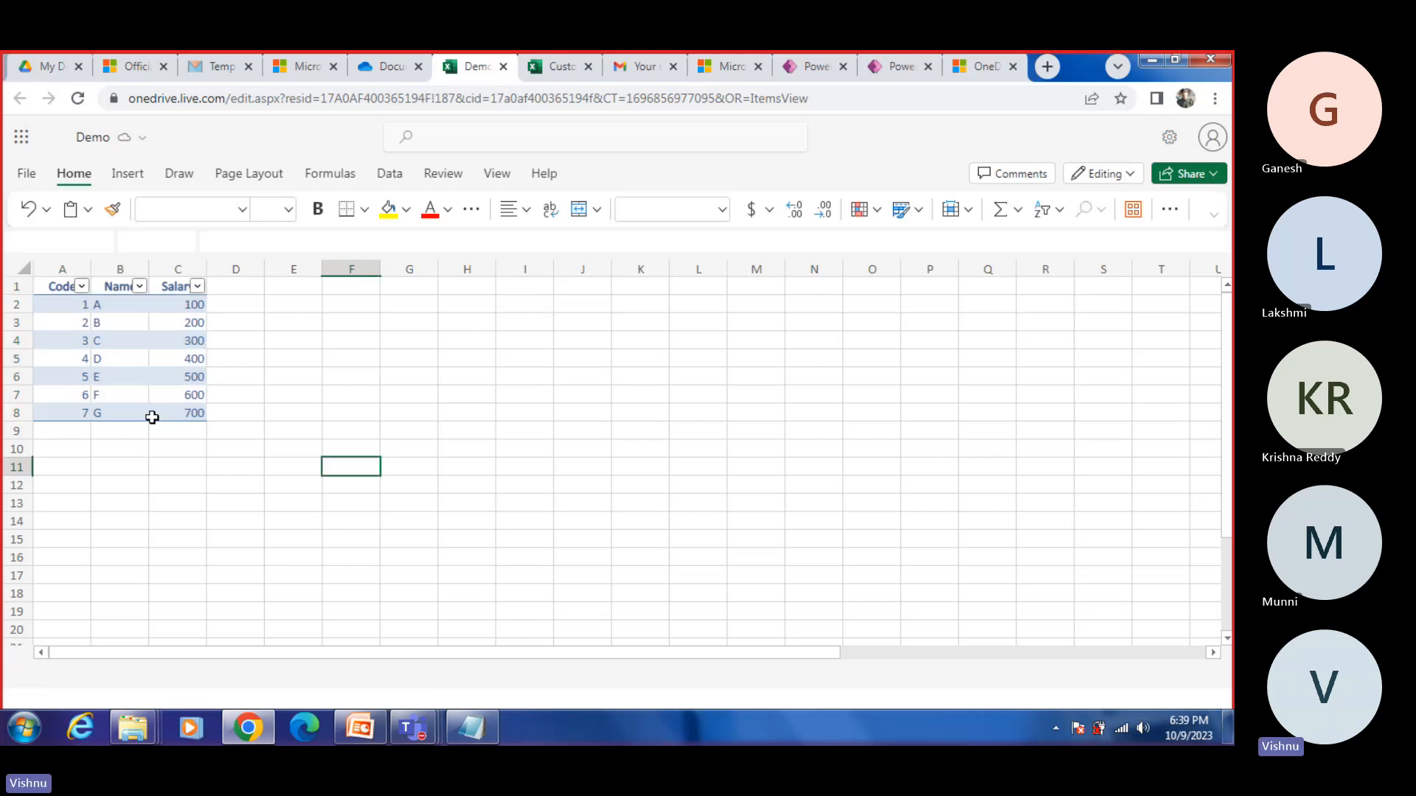
left_click(141, 400)
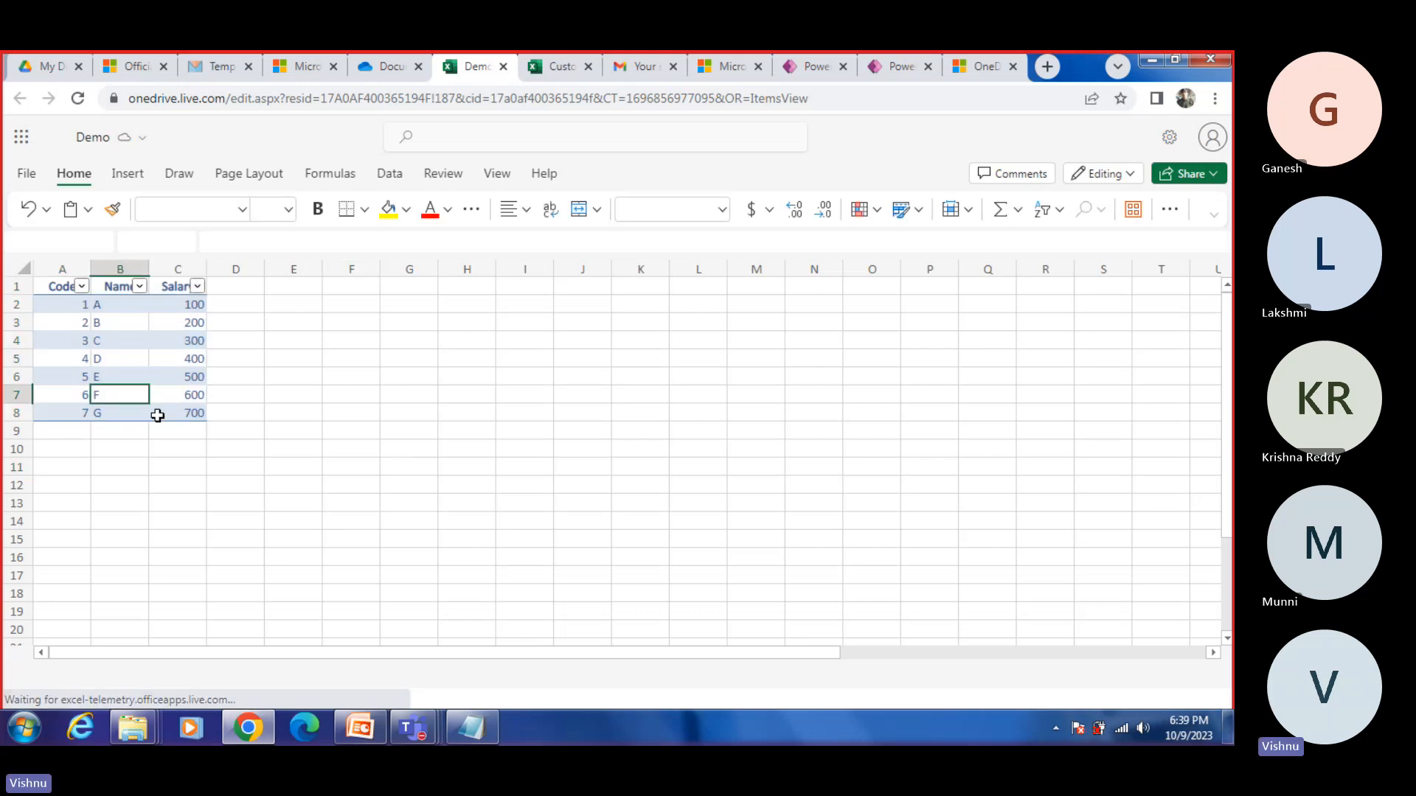
Step: Refresh the Excel file list in Power Apps and retry choosing a table from Demo.xlsx
left_click(901, 66)
left_click(925, 324)
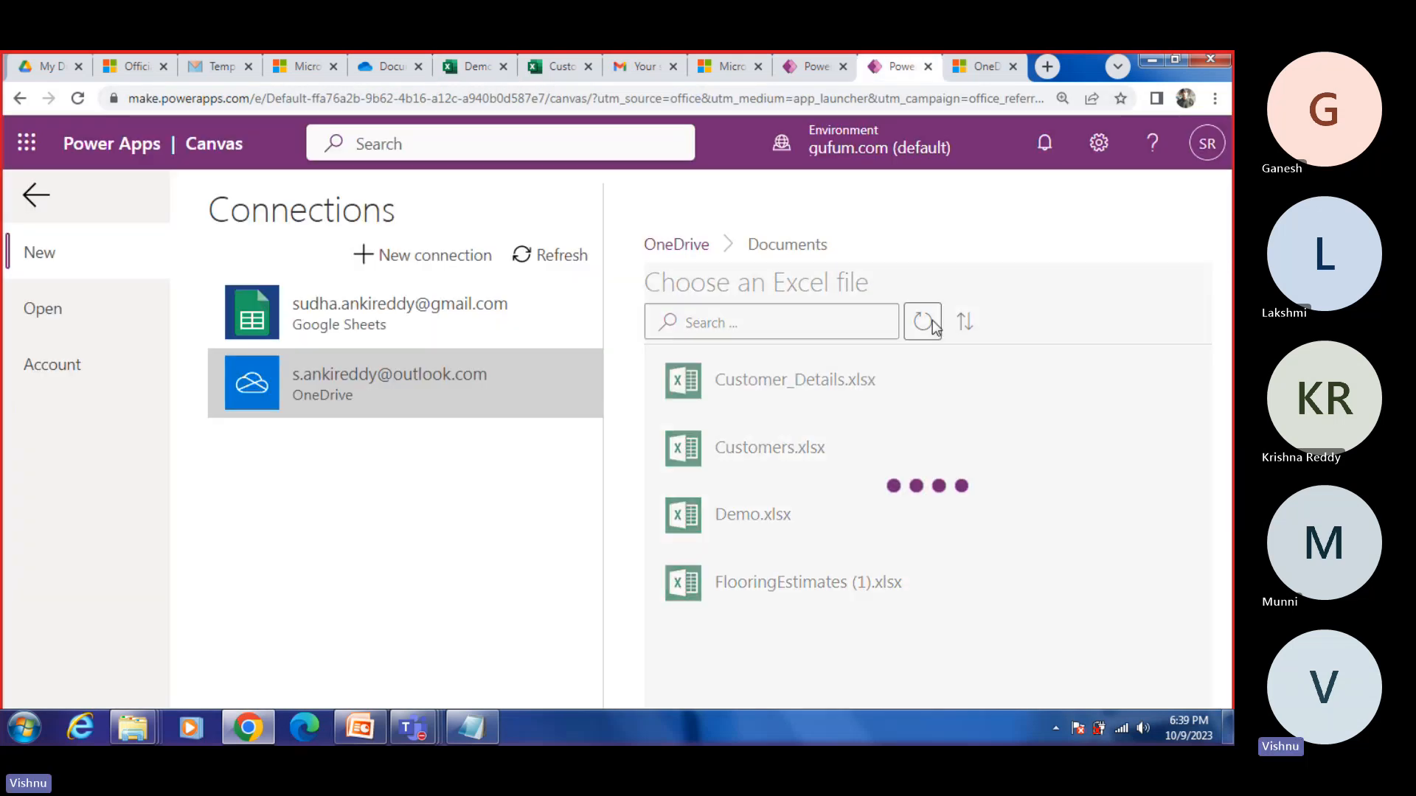
left_click(764, 517)
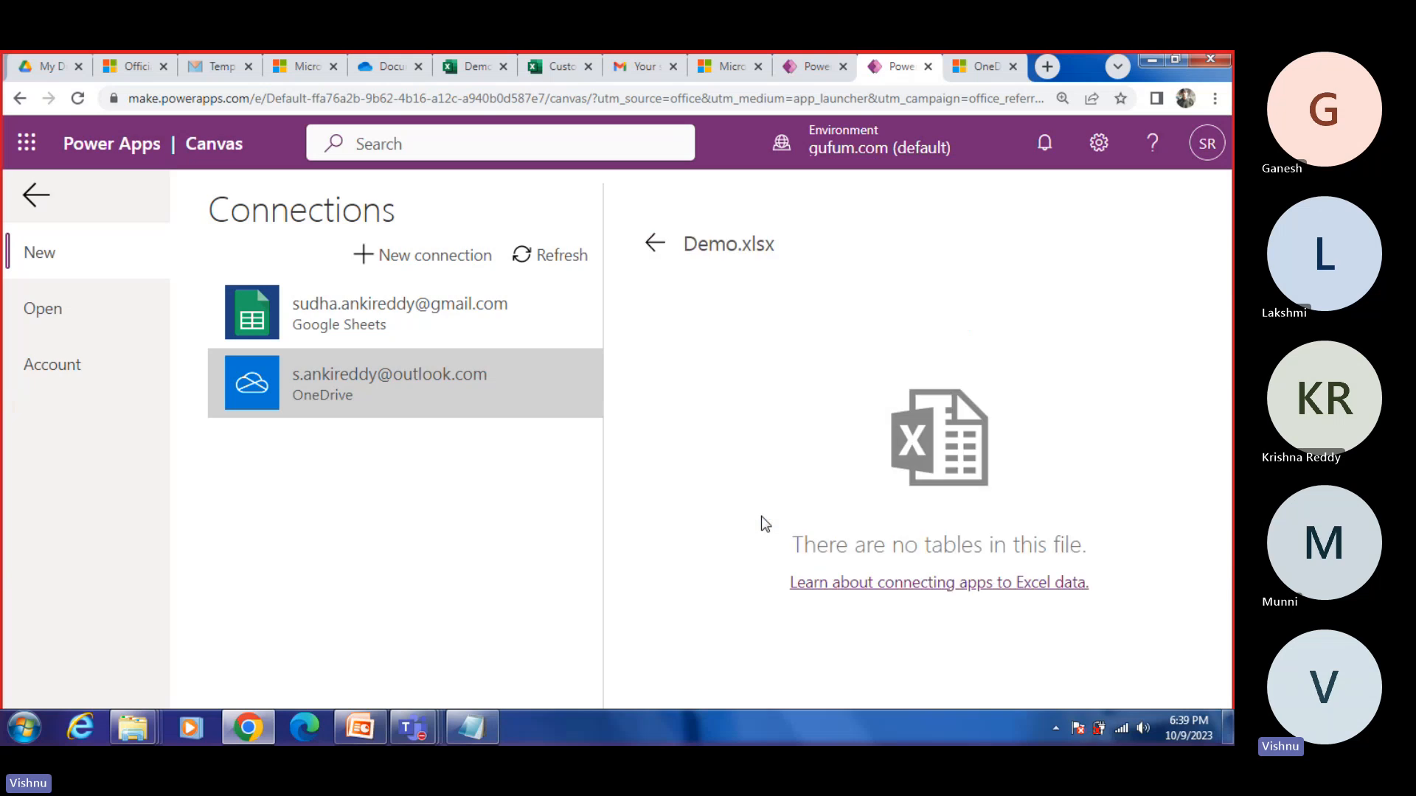
left_click(655, 245)
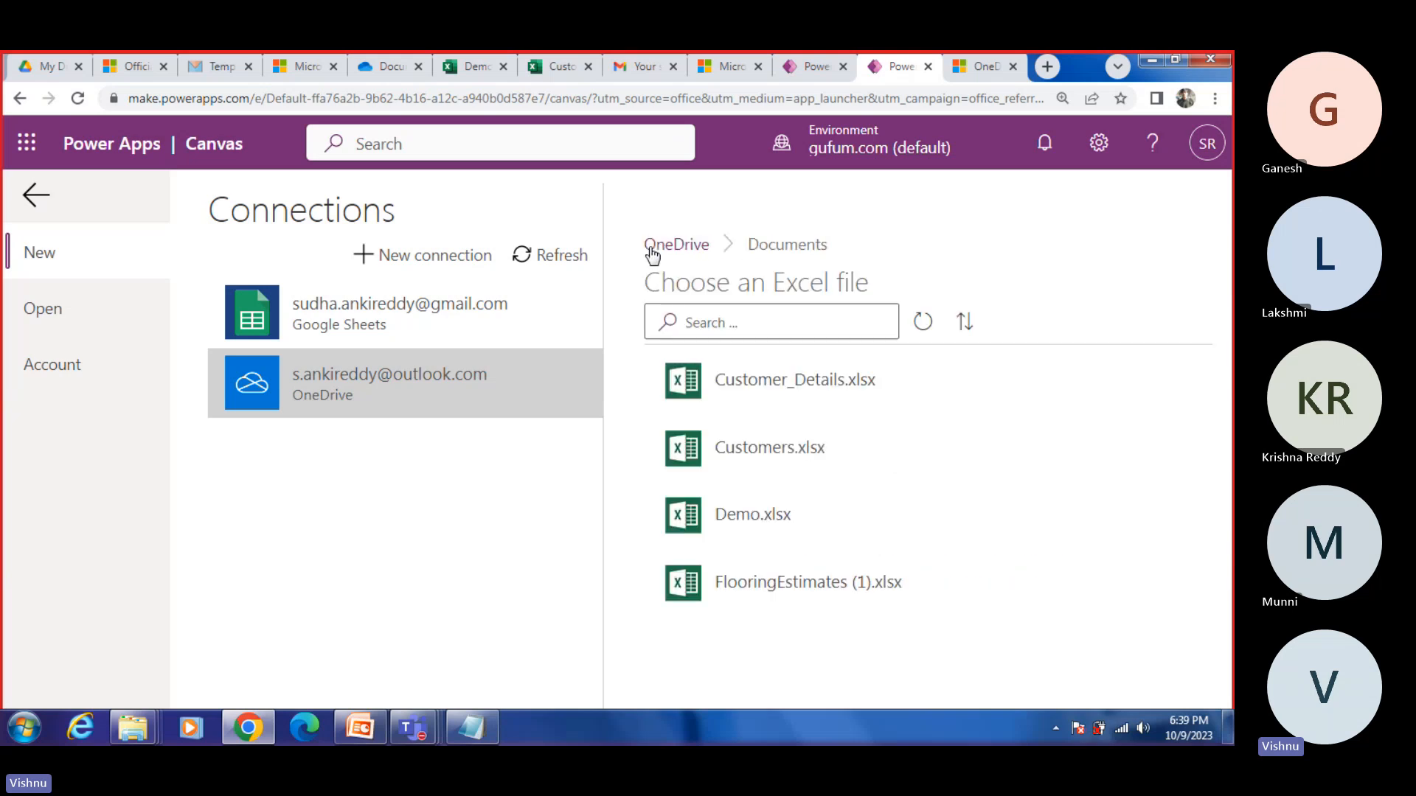
left_click(749, 539)
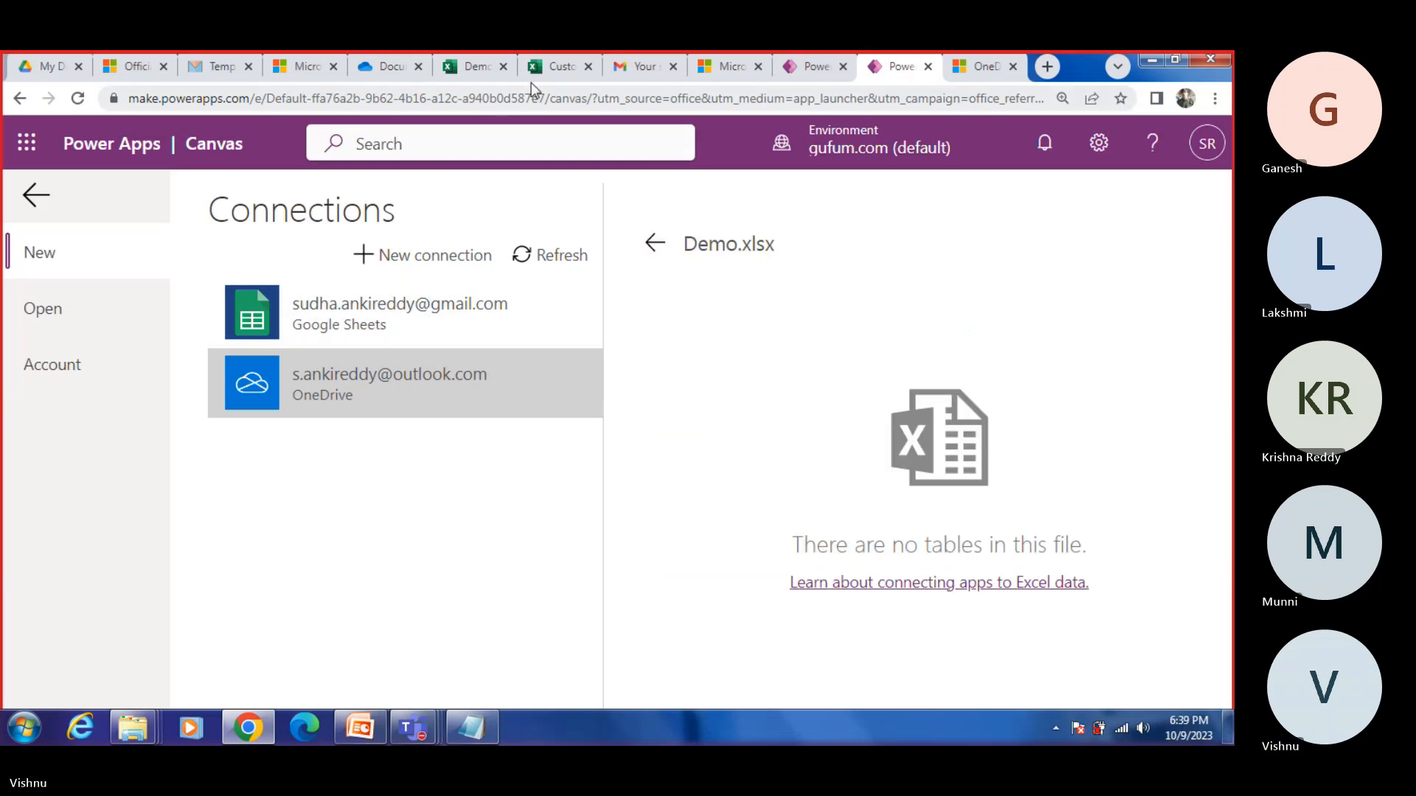
Step: Return to the Demo workbook, select the range A1:C9 and look through the cell format options
left_click(546, 70)
left_click(472, 67)
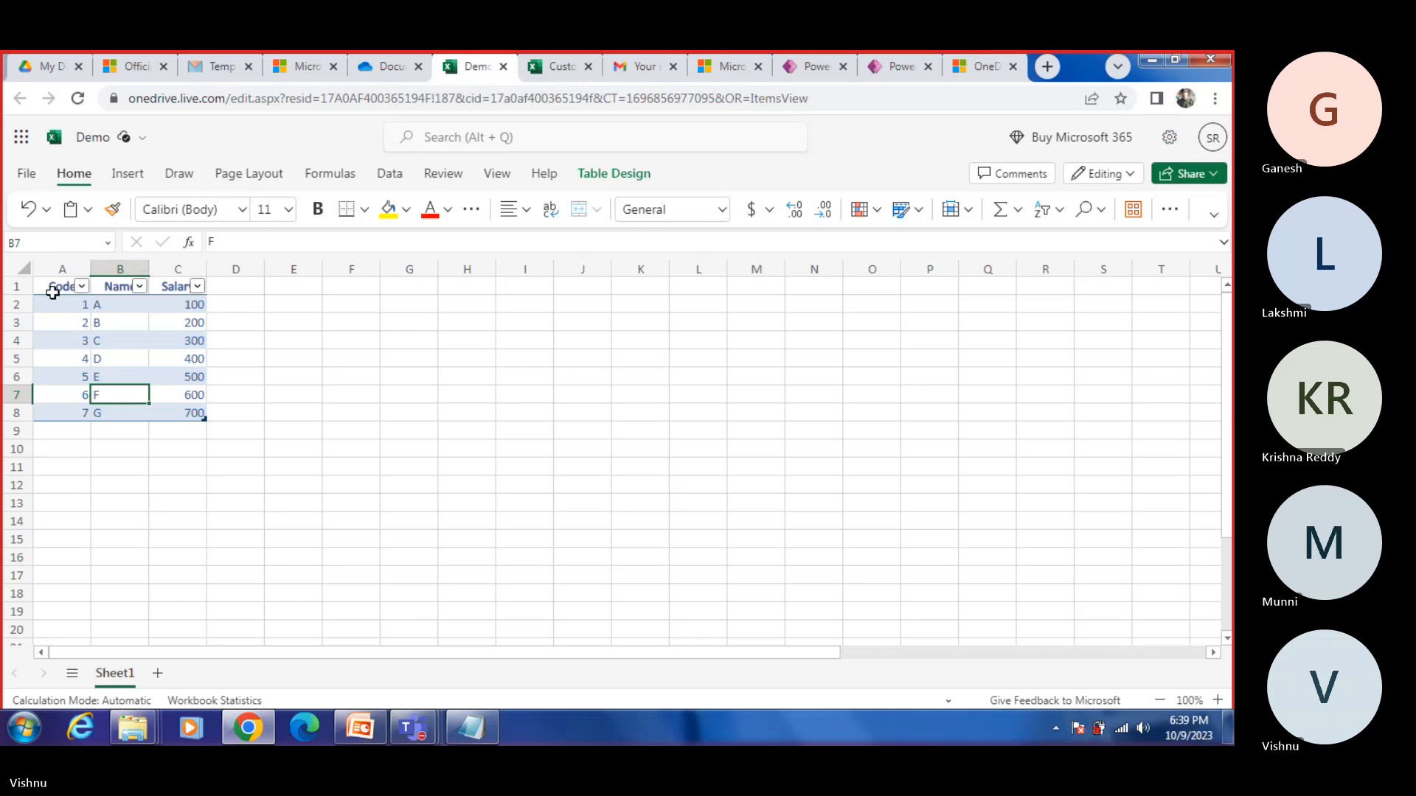
left_click_drag(52, 289, 193, 429)
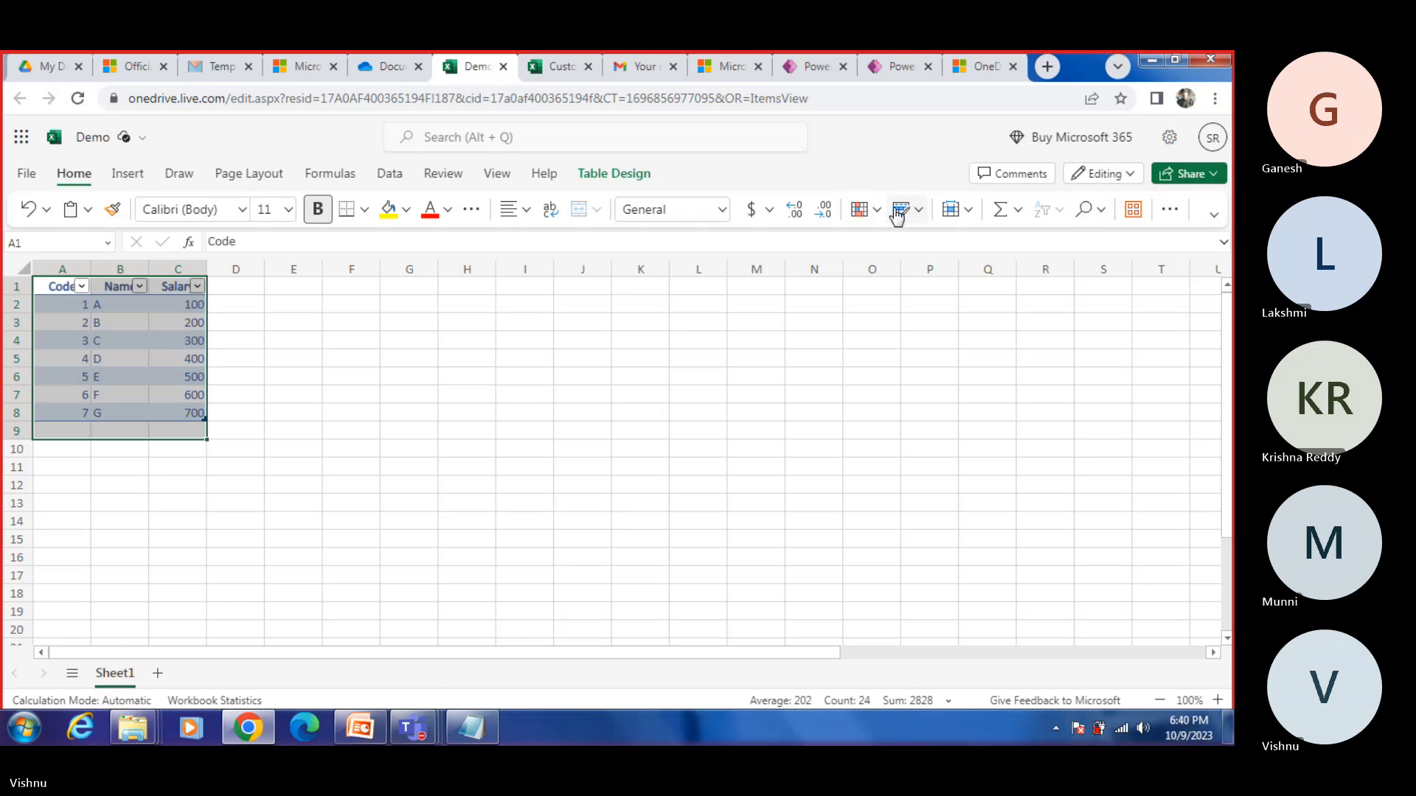
left_click(28, 174)
left_click(900, 489)
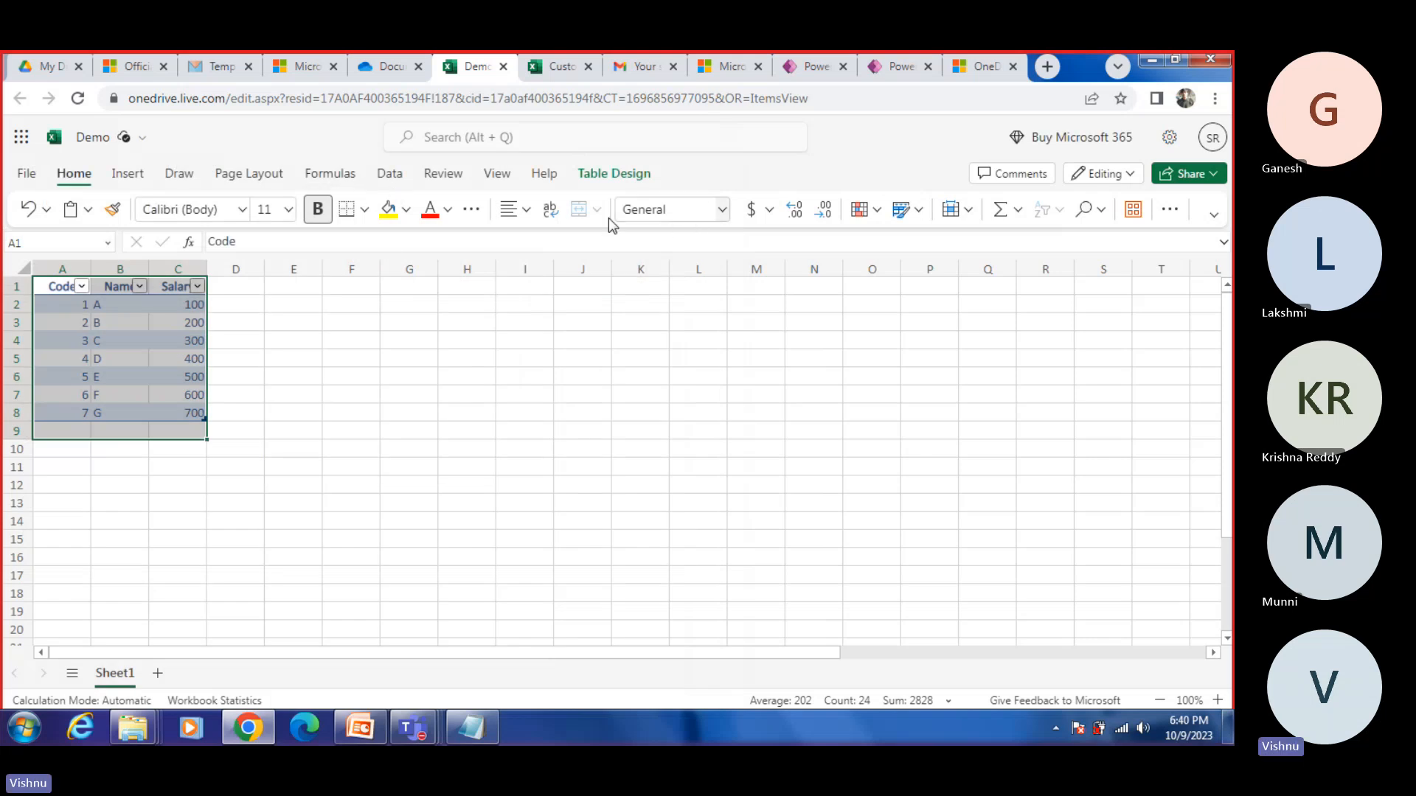
left_click(970, 212)
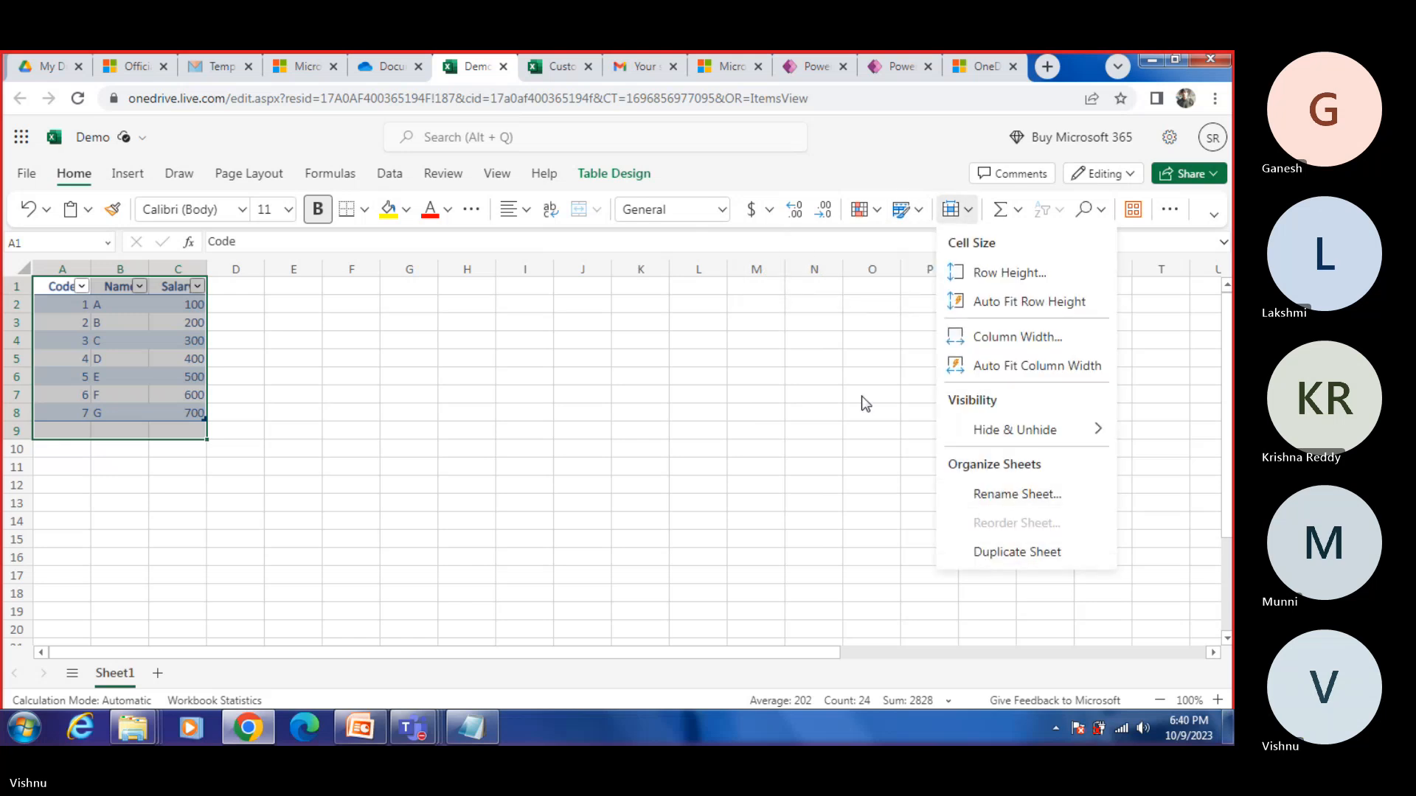
key("Escape")
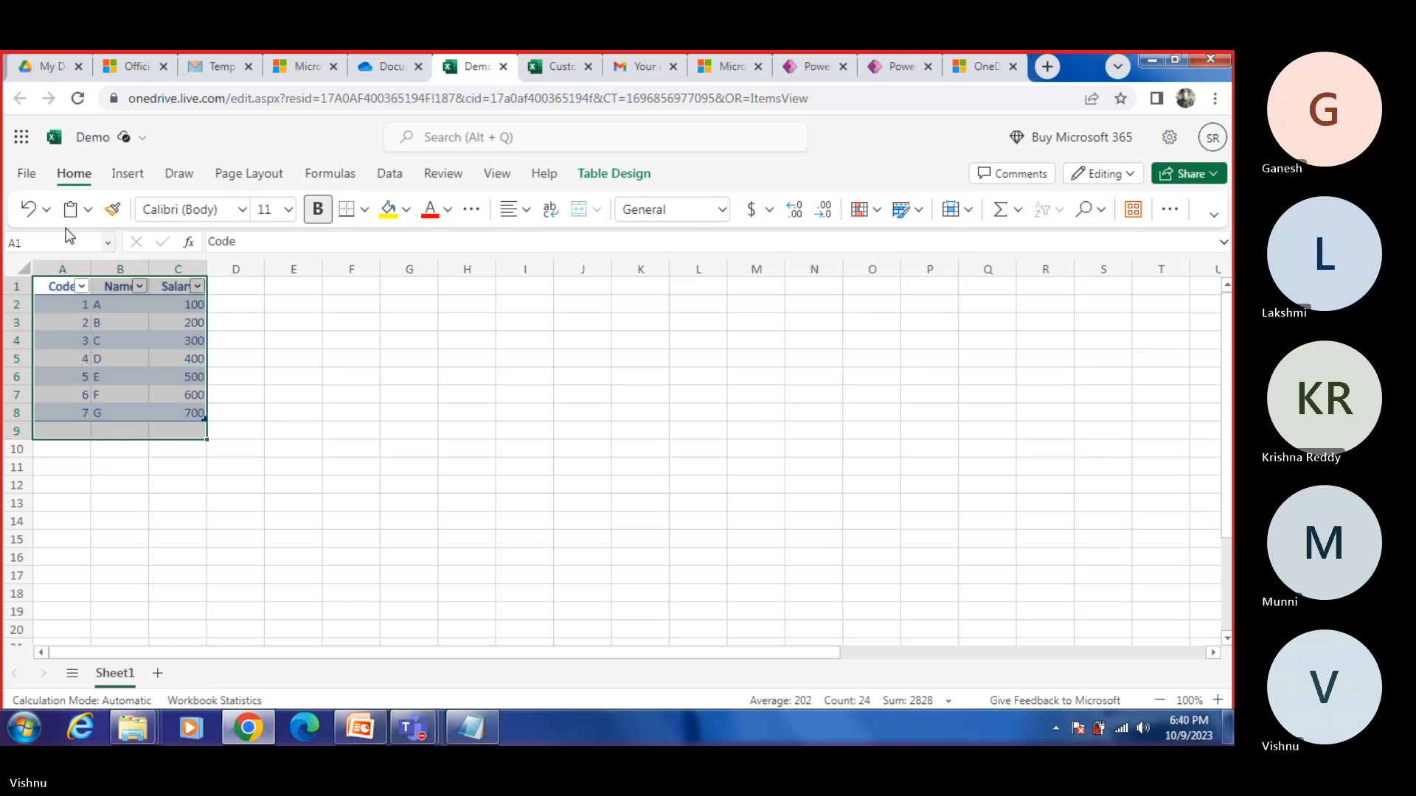
Step: Look through the Demo workbook's paste, data, review and table design options for the selected table
left_click(89, 211)
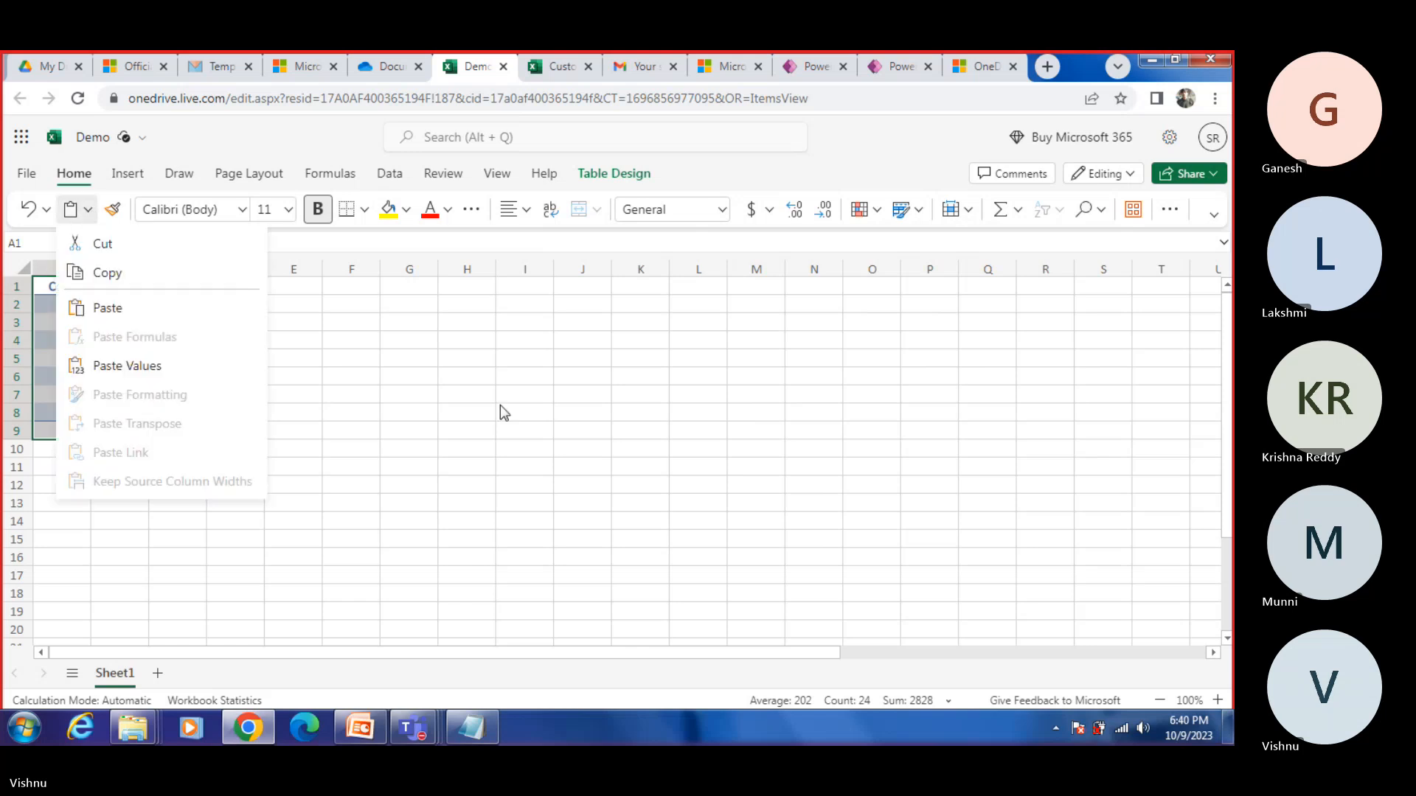
key("Escape")
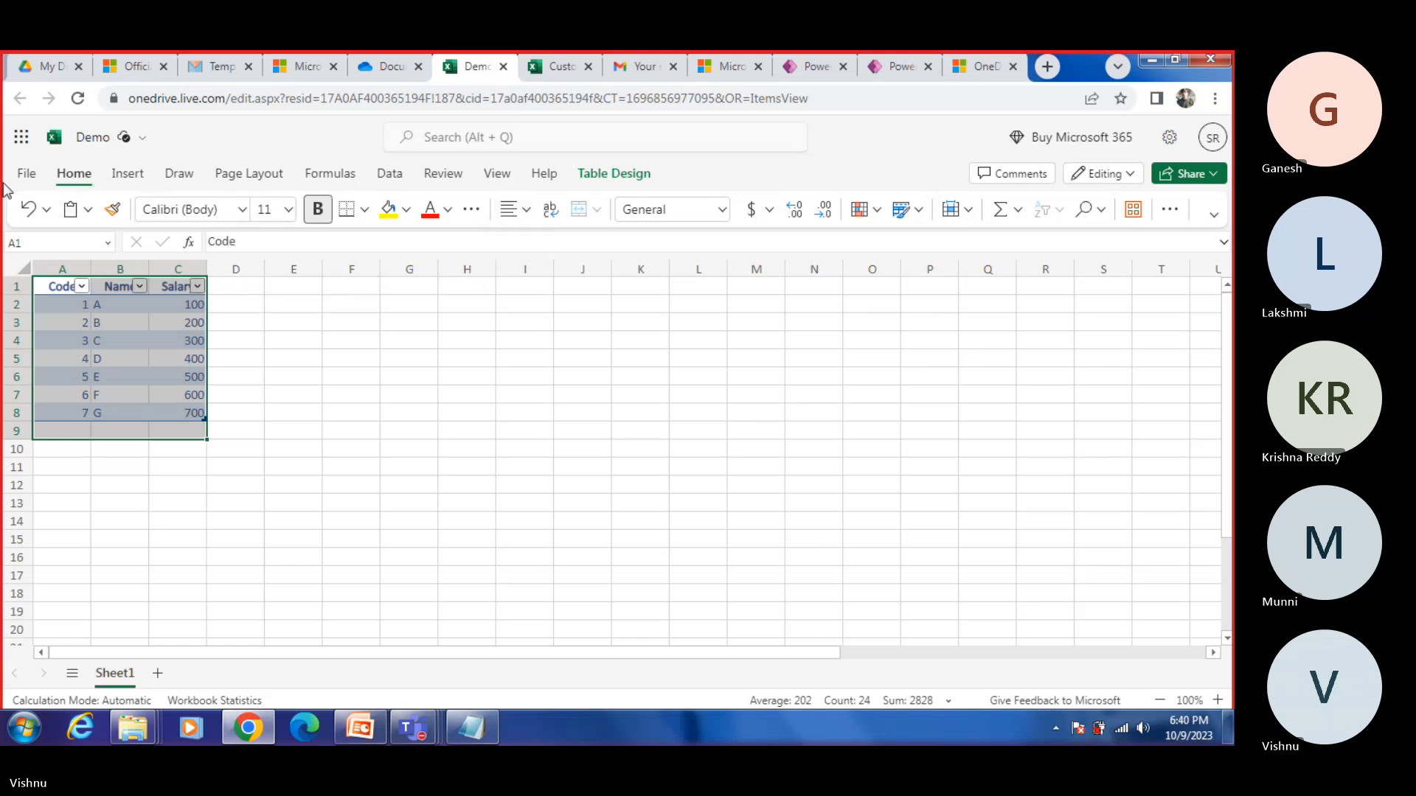
left_click(26, 173)
left_click(34, 179)
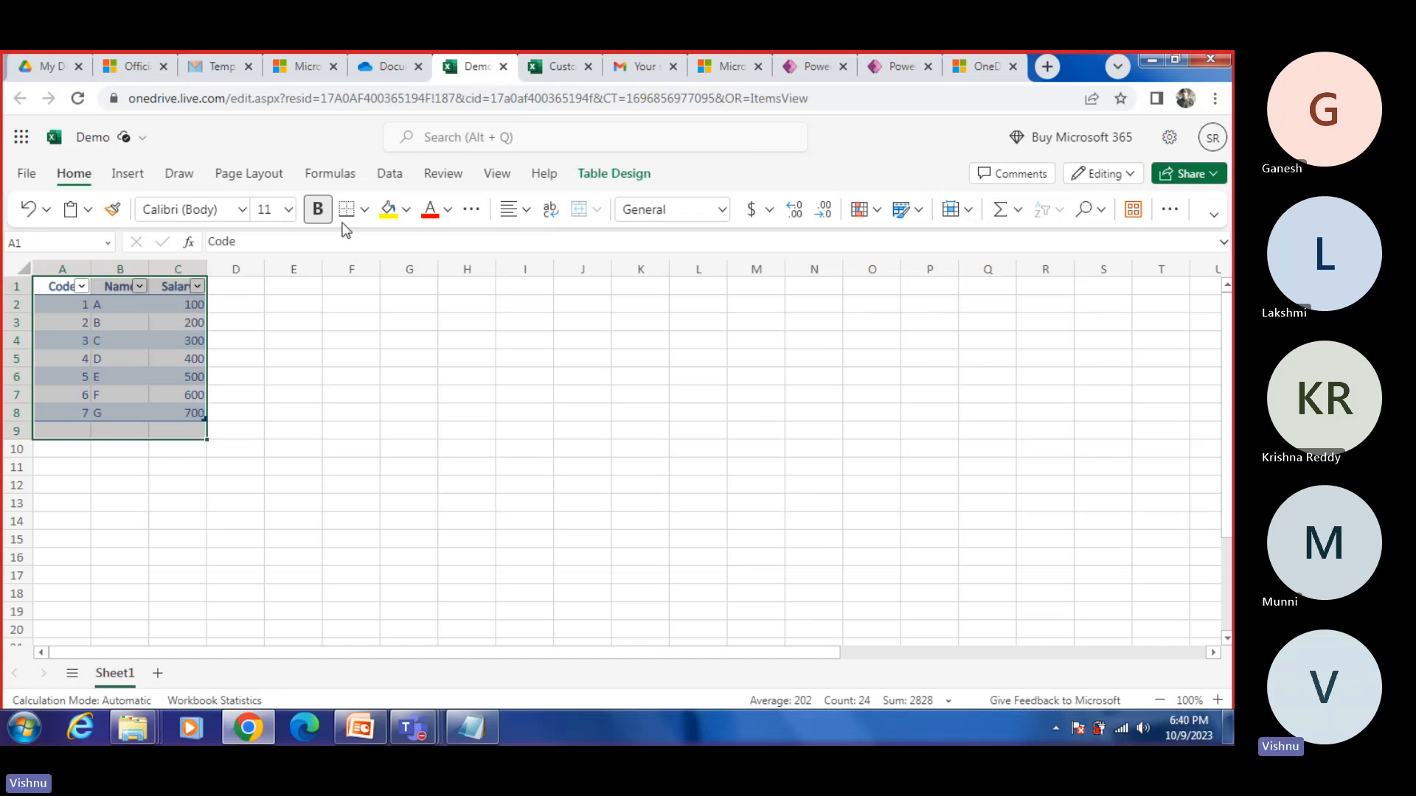
left_click(404, 181)
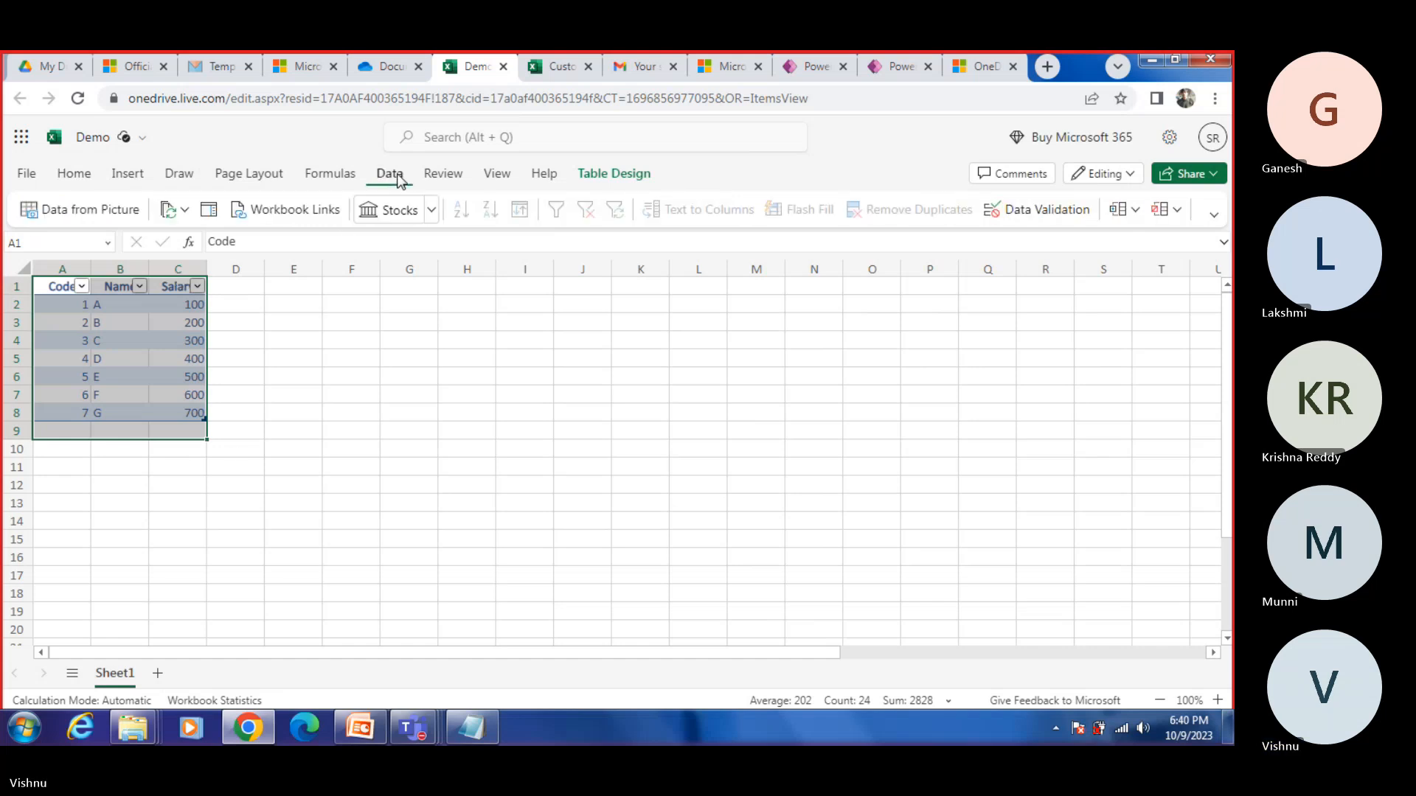
left_click(463, 181)
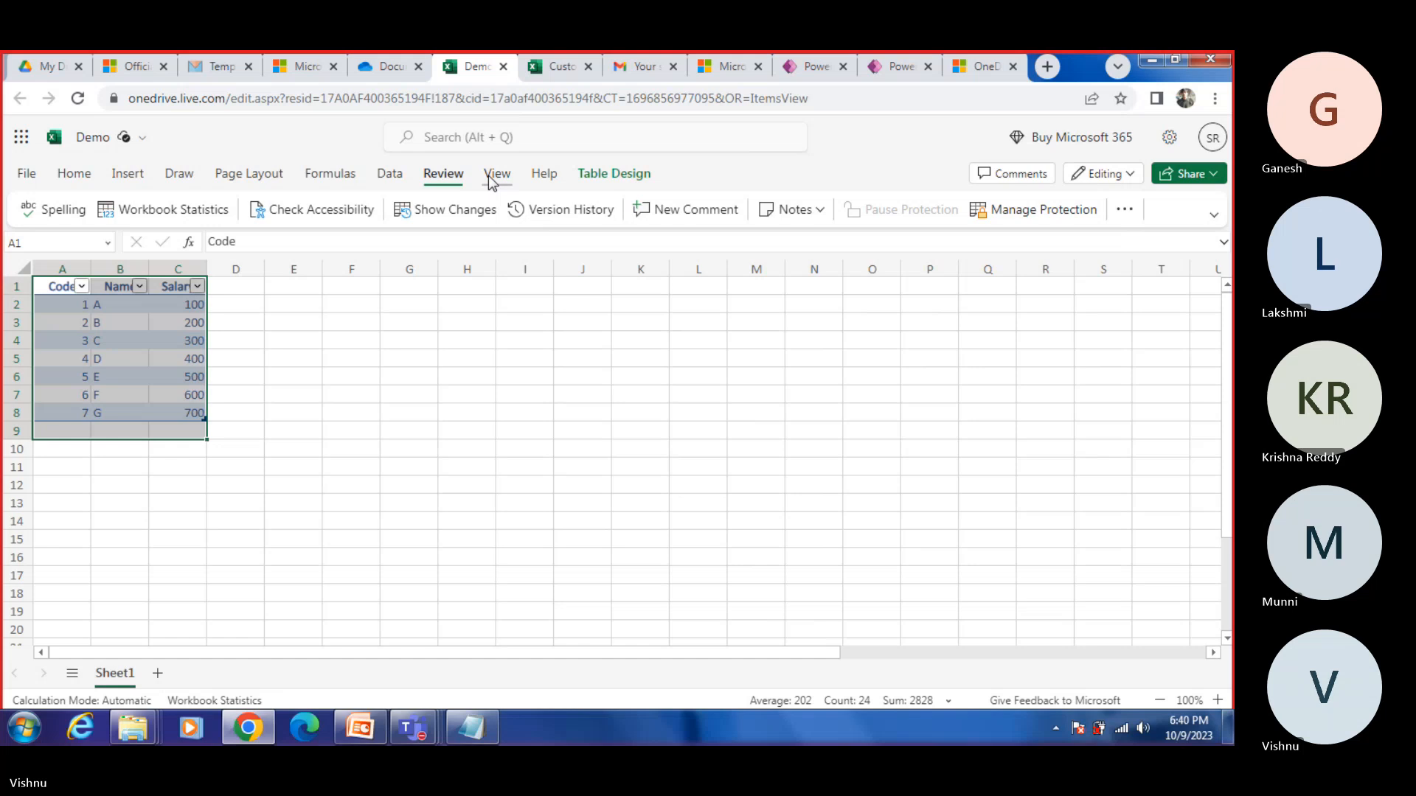
left_click(492, 177)
left_click(544, 177)
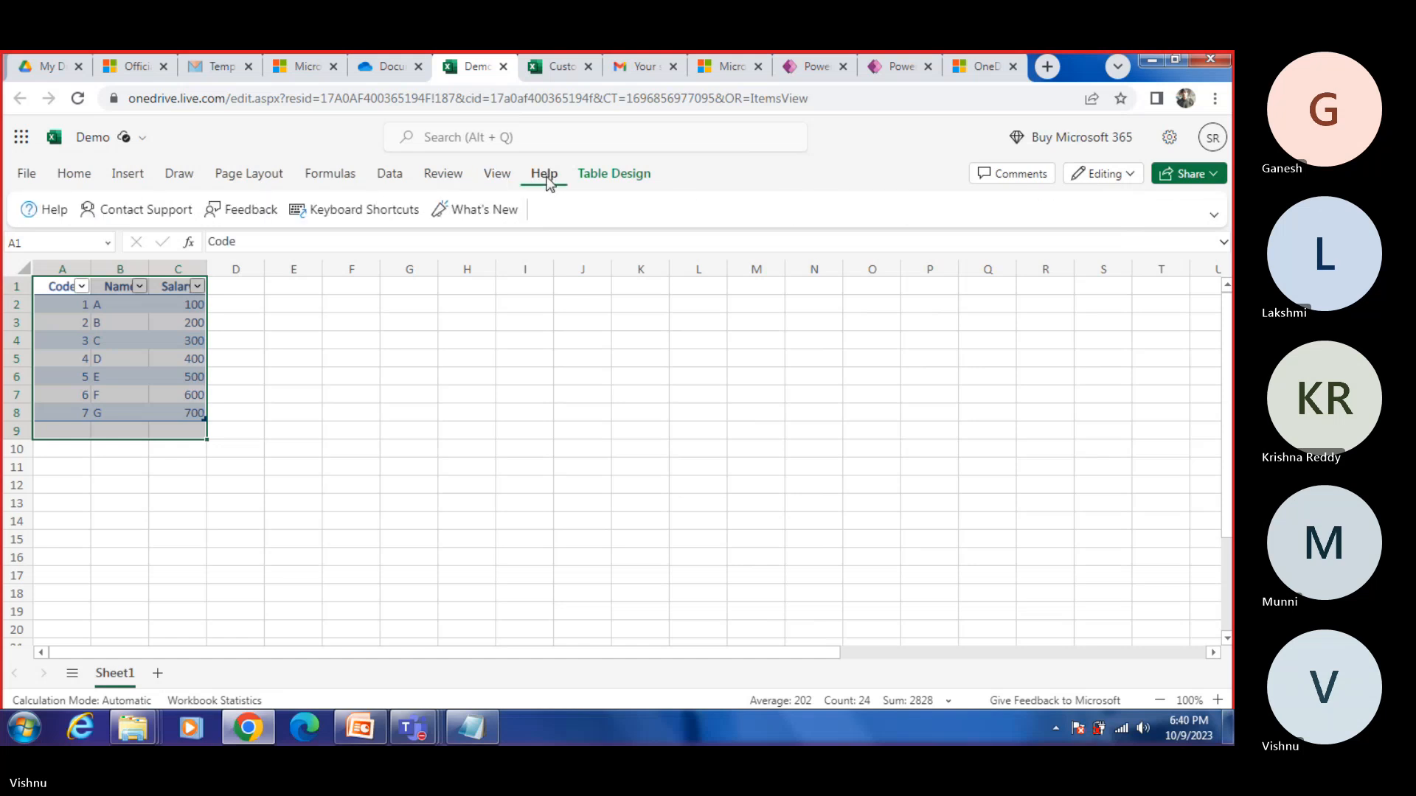
left_click(584, 176)
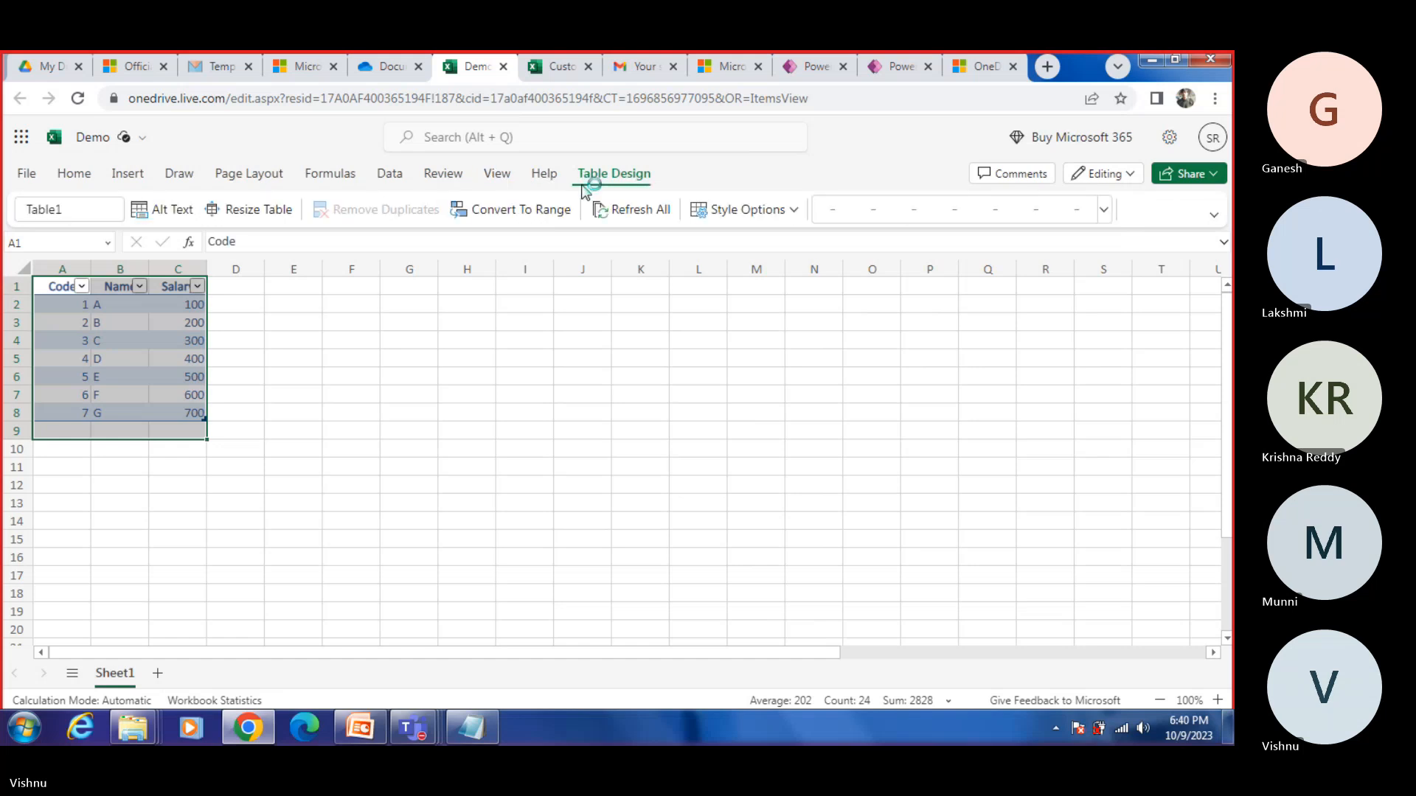
Step: Search Google in a new browser tab for "how to give the table name in excel"
left_click(1047, 67)
left_click(922, 94)
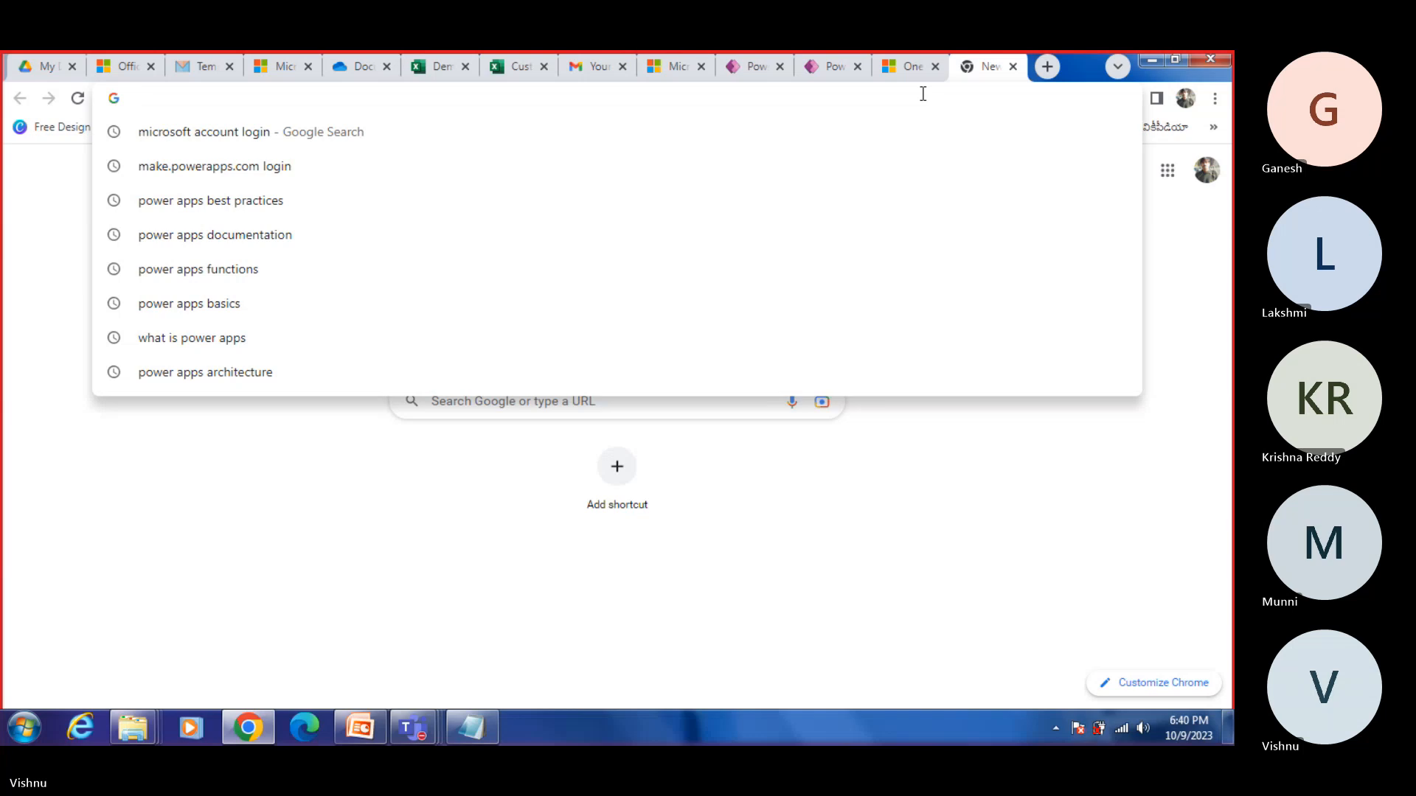
type("tabl")
key("BackSpace")
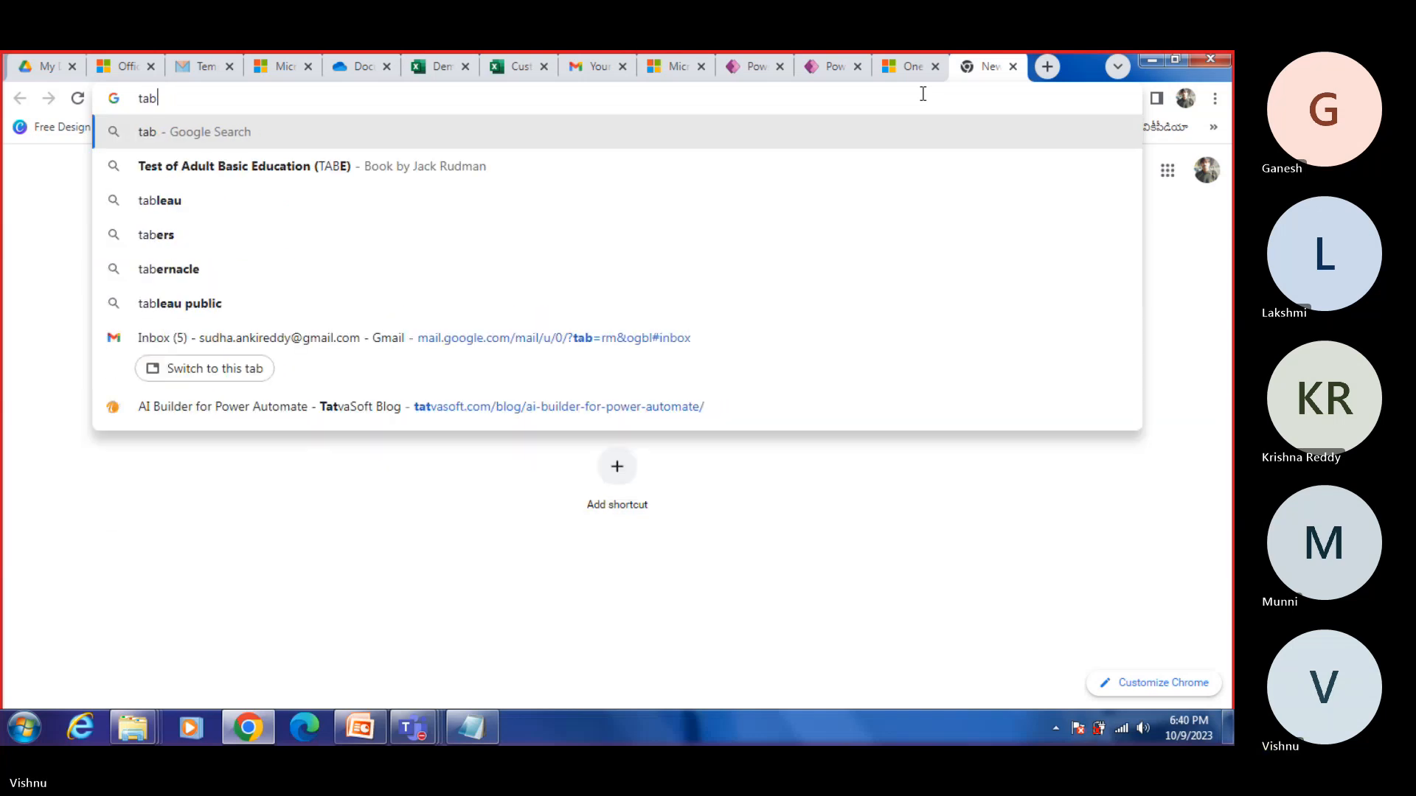
key("BackSpace")
key("BackSpace")
key("BackSpace")
type("hwo to")
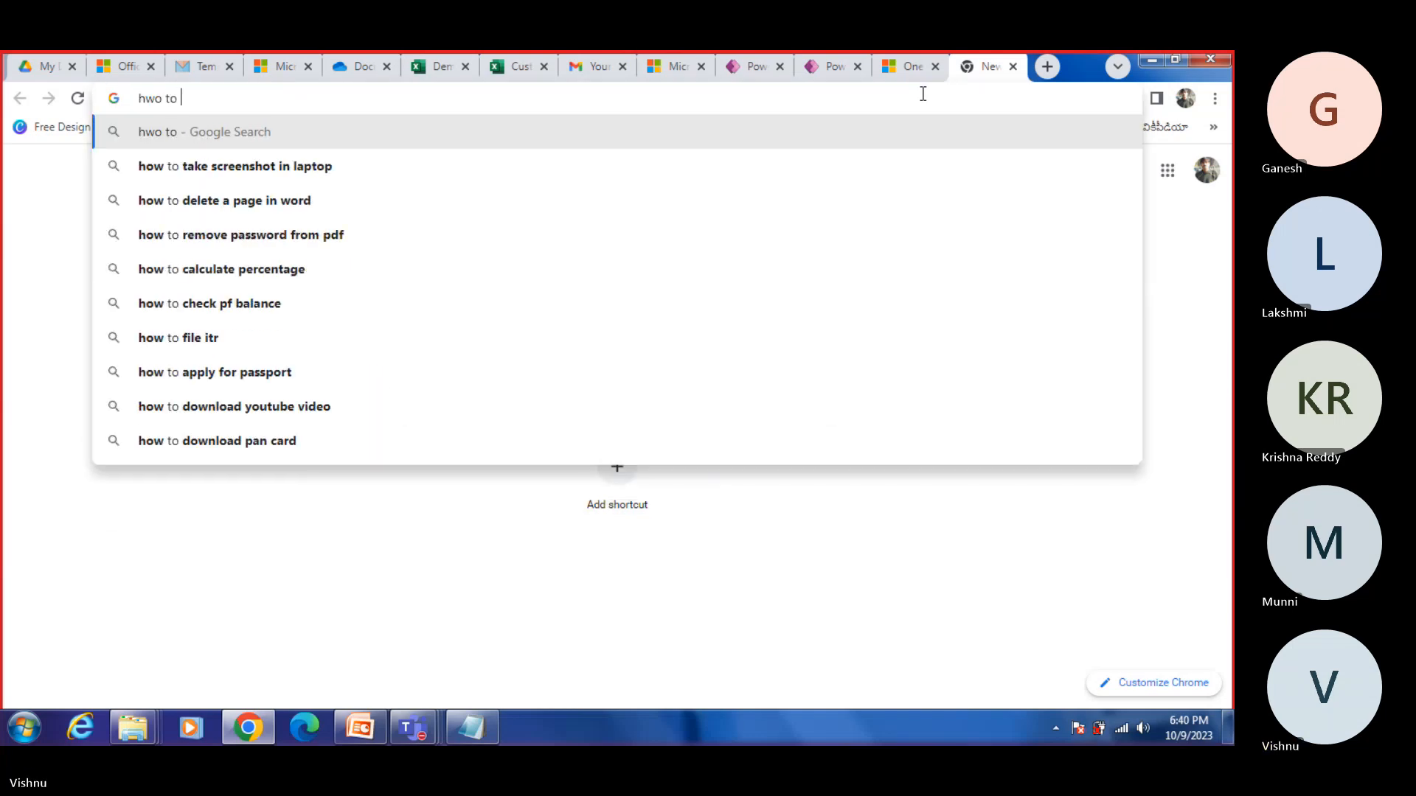
key("BackSpace")
key("BackSpace")
key("BackSpace")
key("BackSpace")
key("BackSpace")
key("BackSpace")
type("ow")
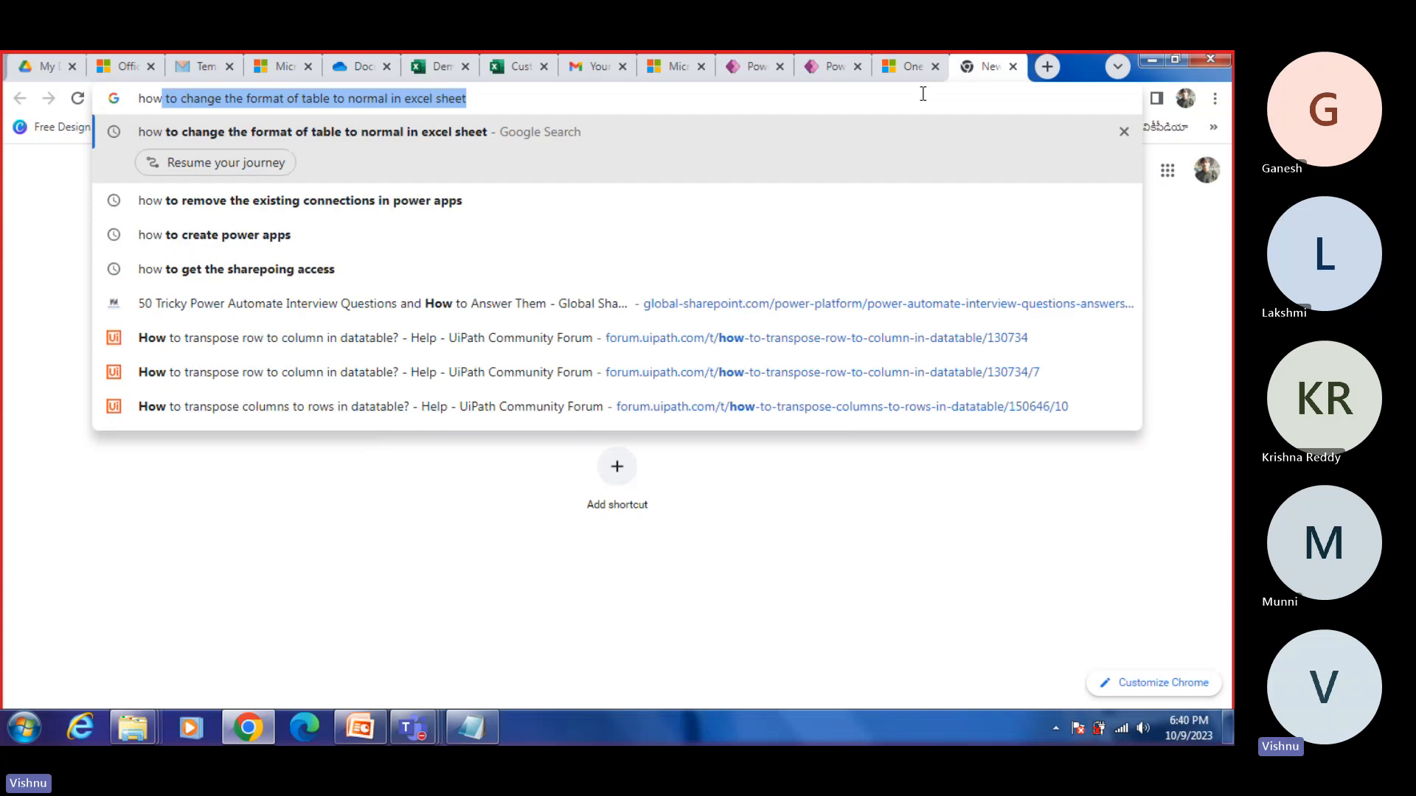
type(" to give the ")
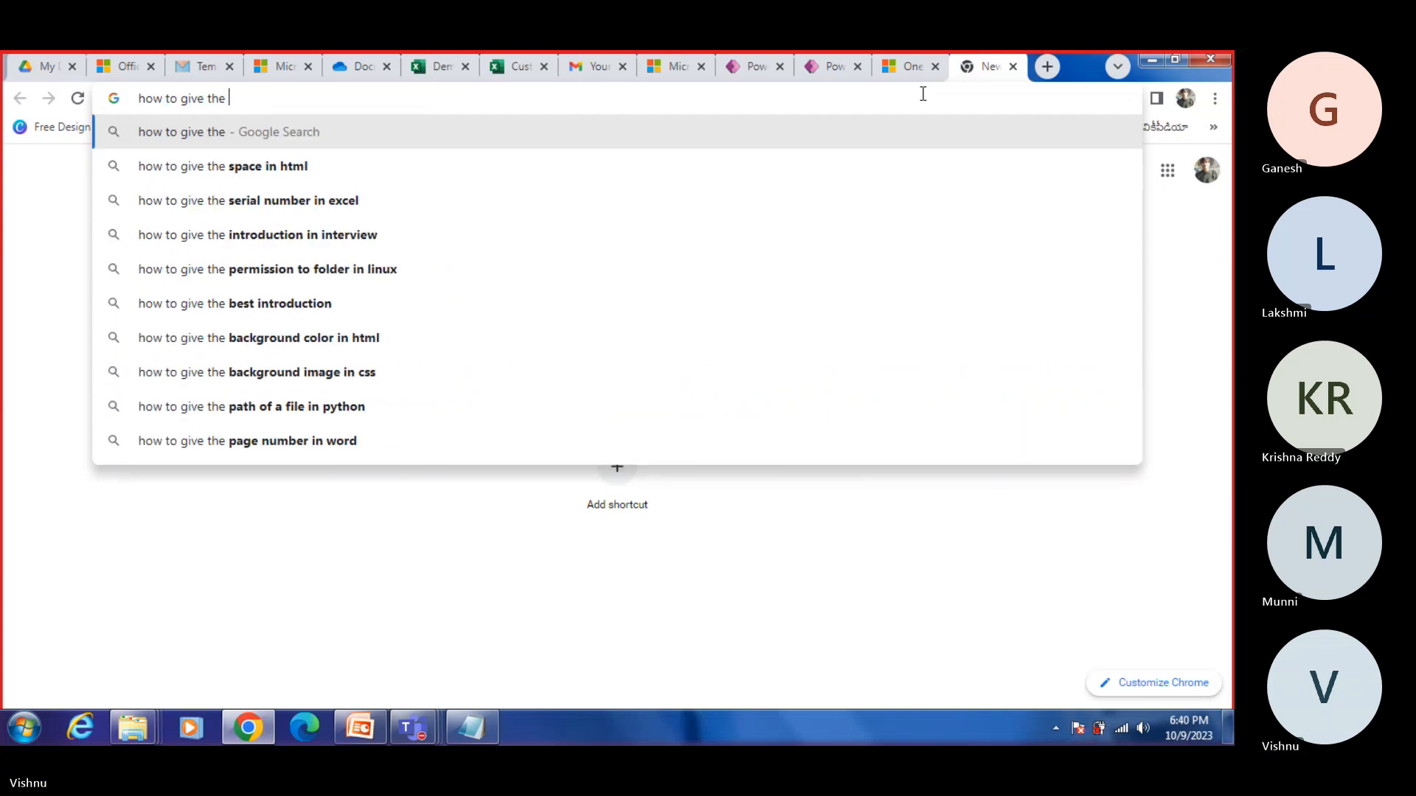
type("taboe name")
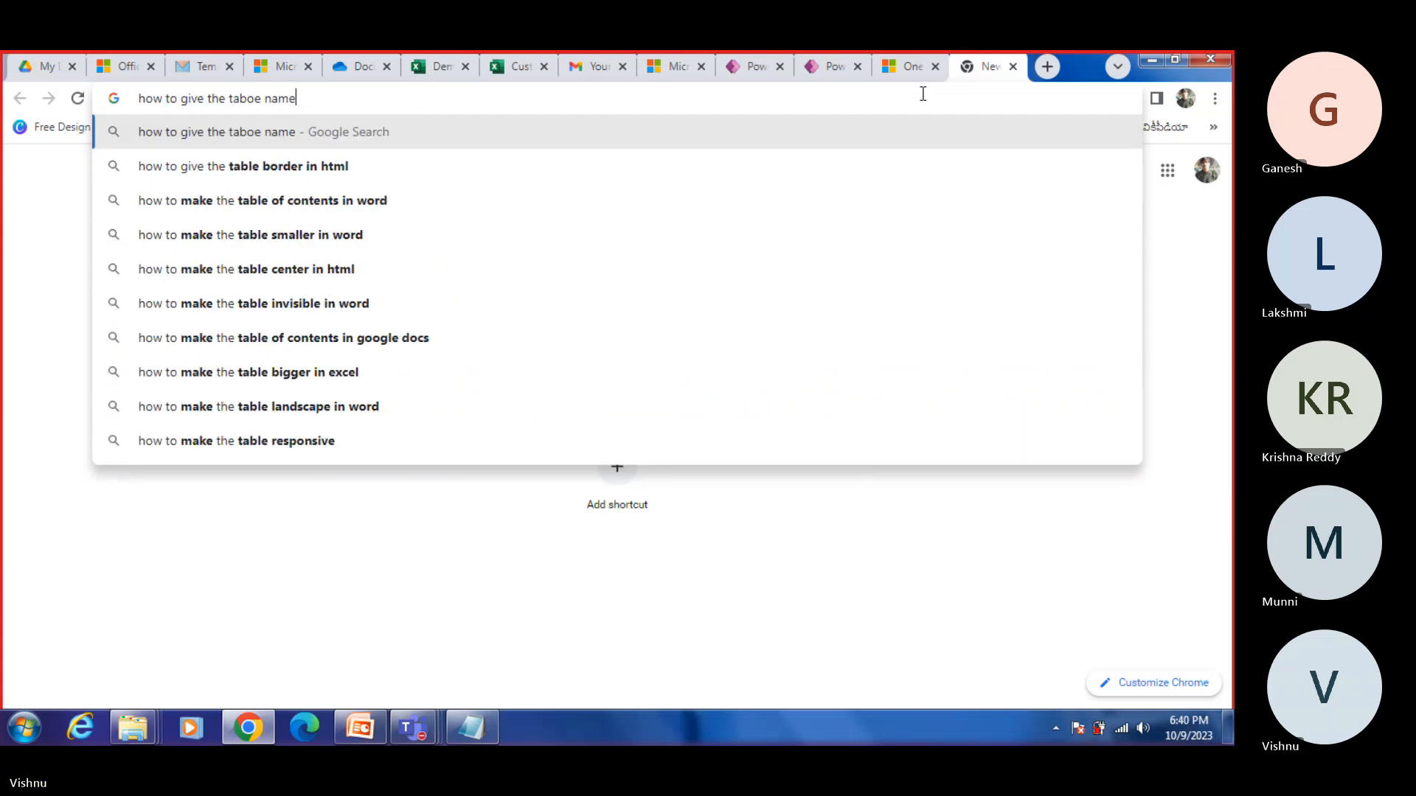
key("BackSpace")
key("BackSpace")
key("BackSpace")
key("BackSpace")
key("BackSpace")
key("BackSpace")
key("BackSpace")
type("le")
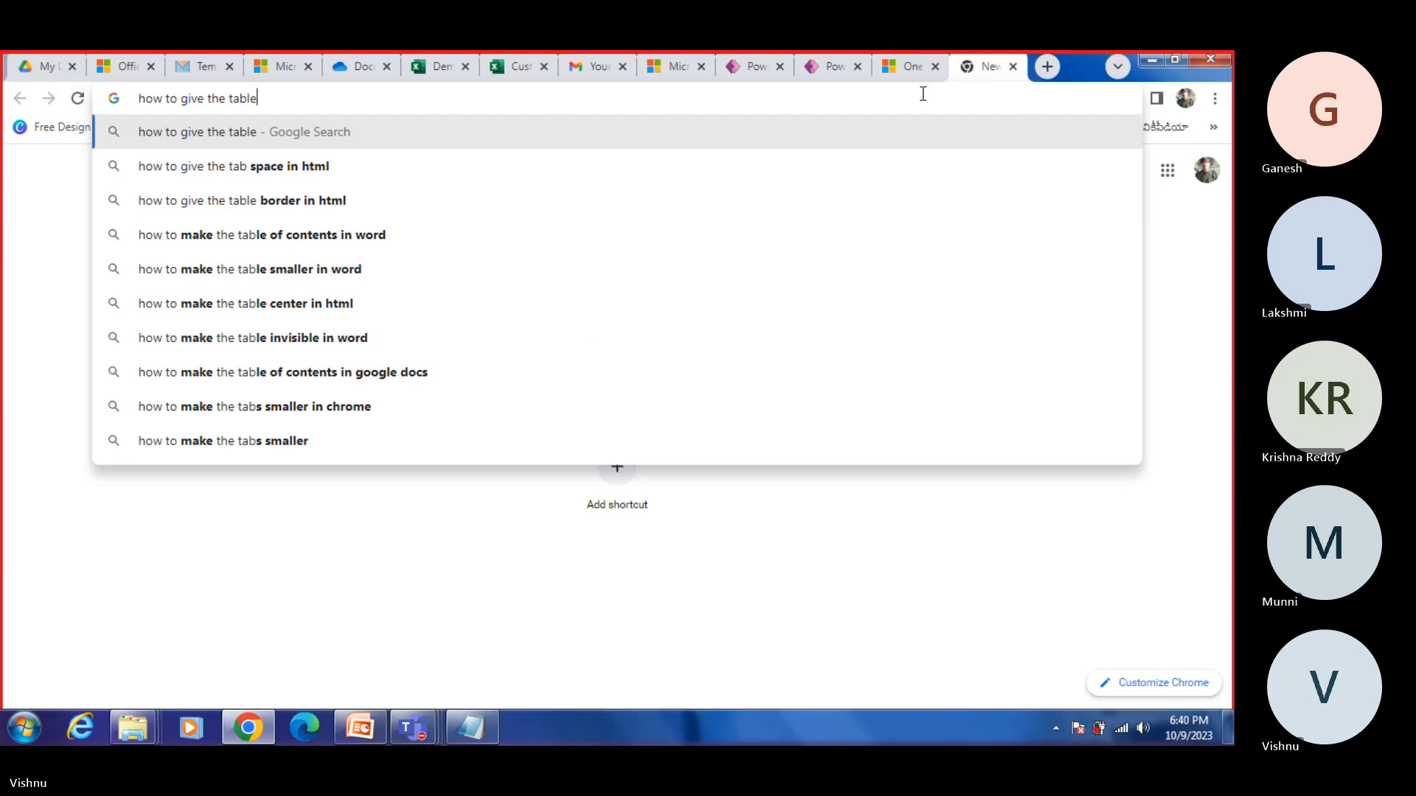
type(" name in excel")
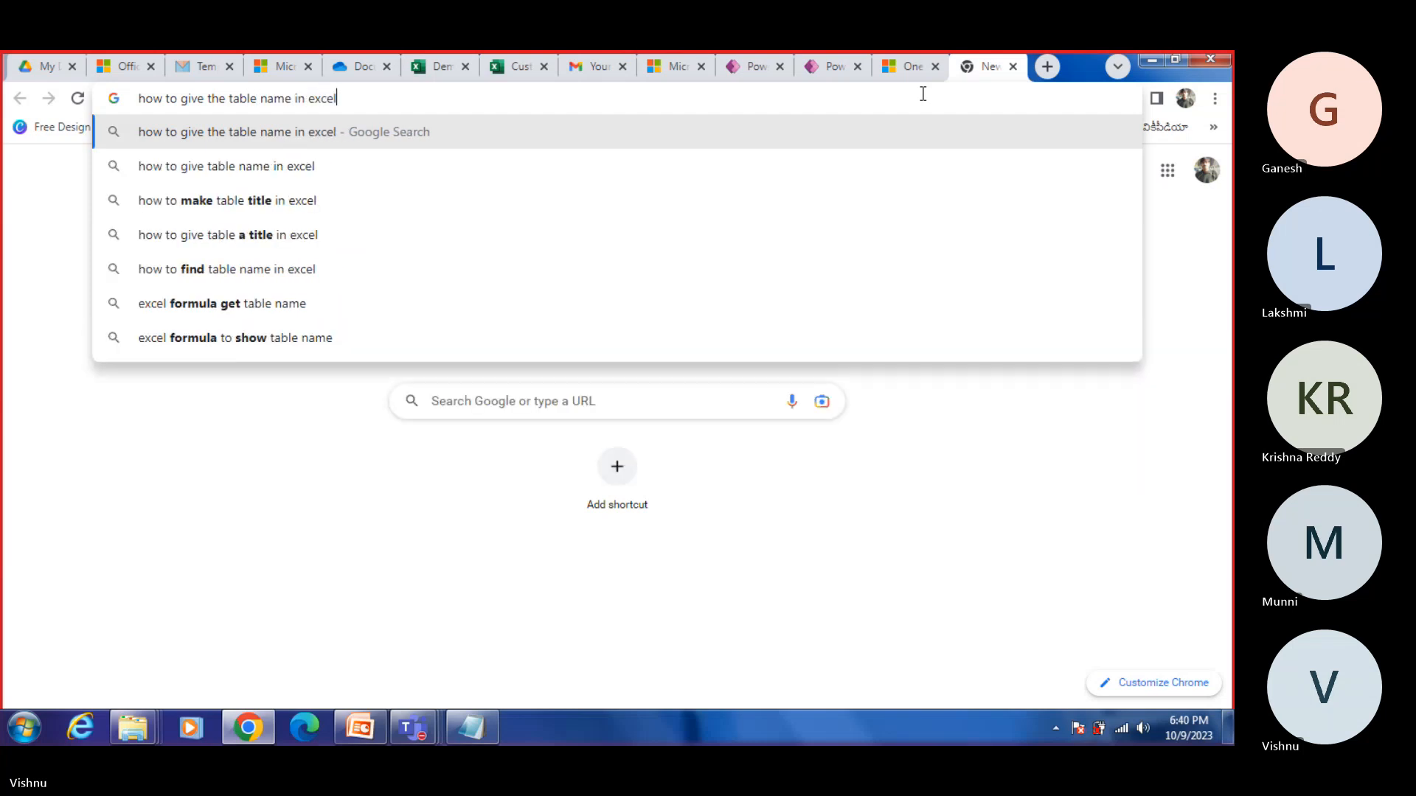
key("Return")
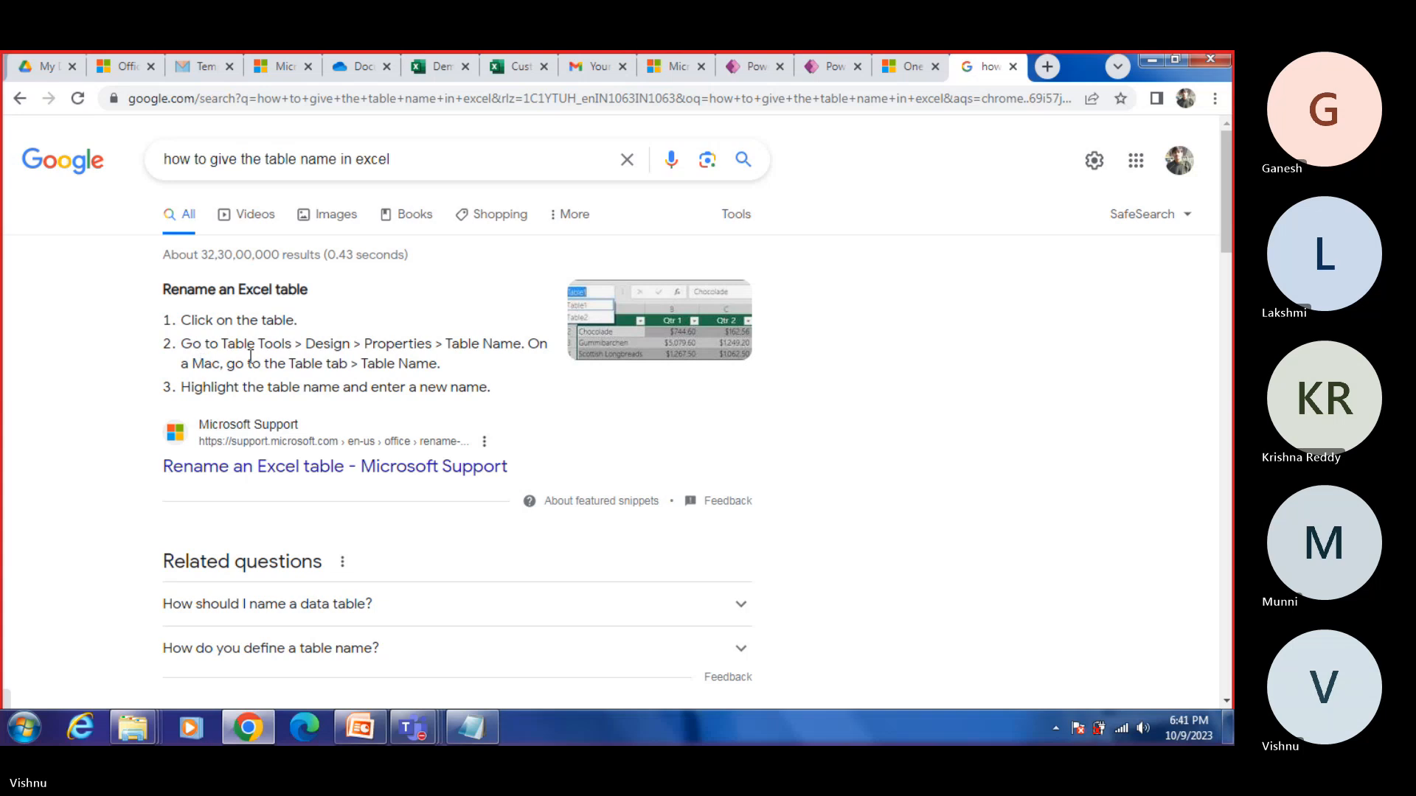
Step: Return to the Demo workbook and rename its table to Anki
left_click(524, 66)
left_click(429, 68)
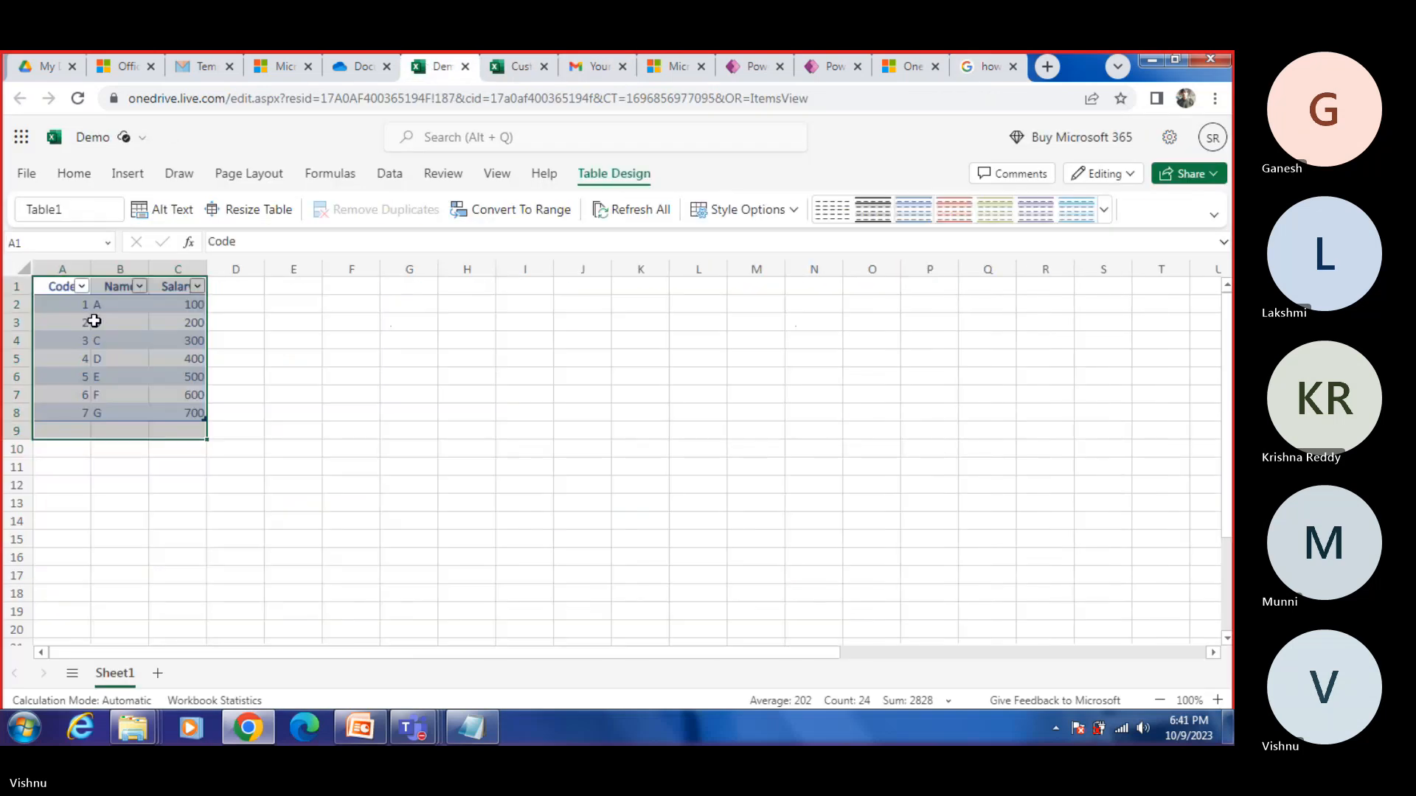
left_click(103, 211)
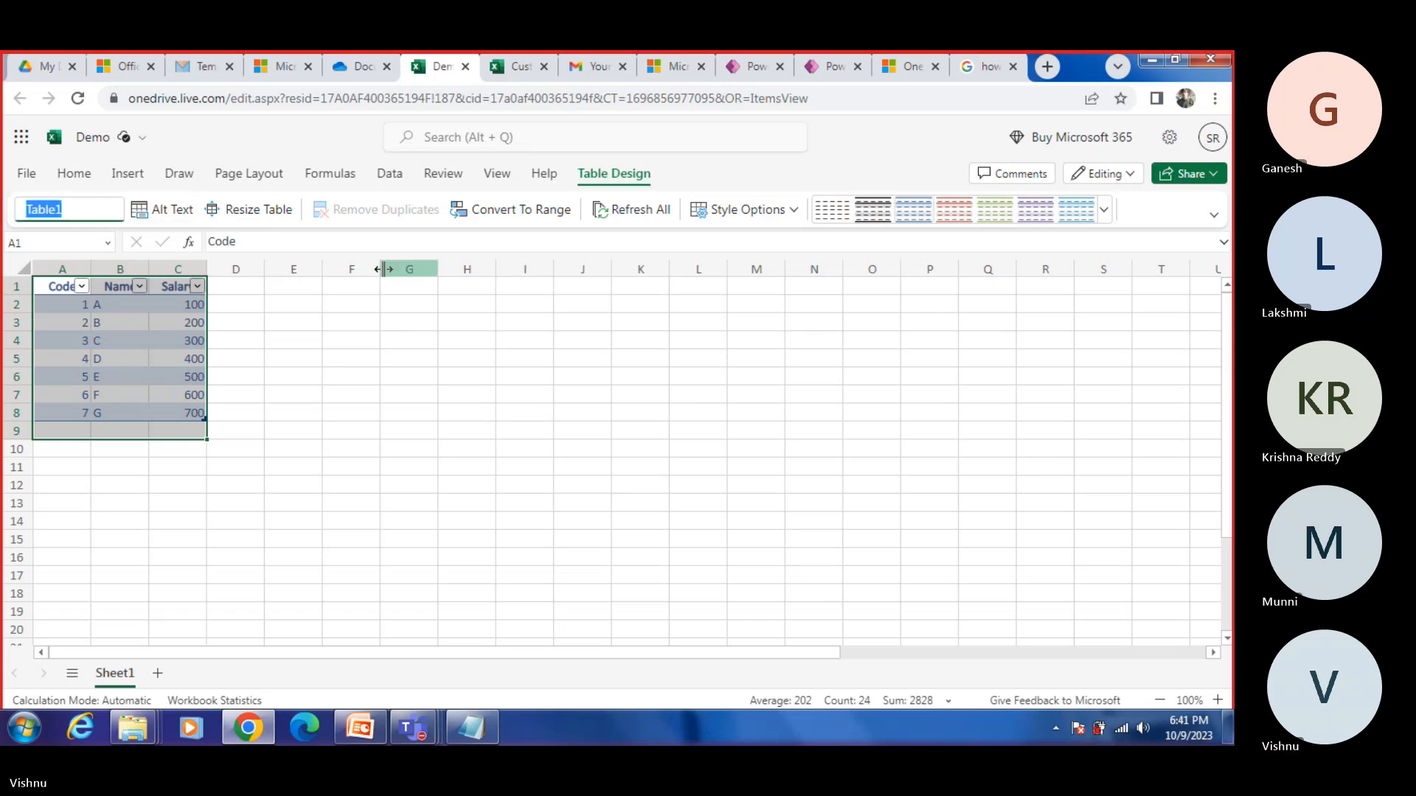
type("Anil")
key("Return")
left_click(642, 426)
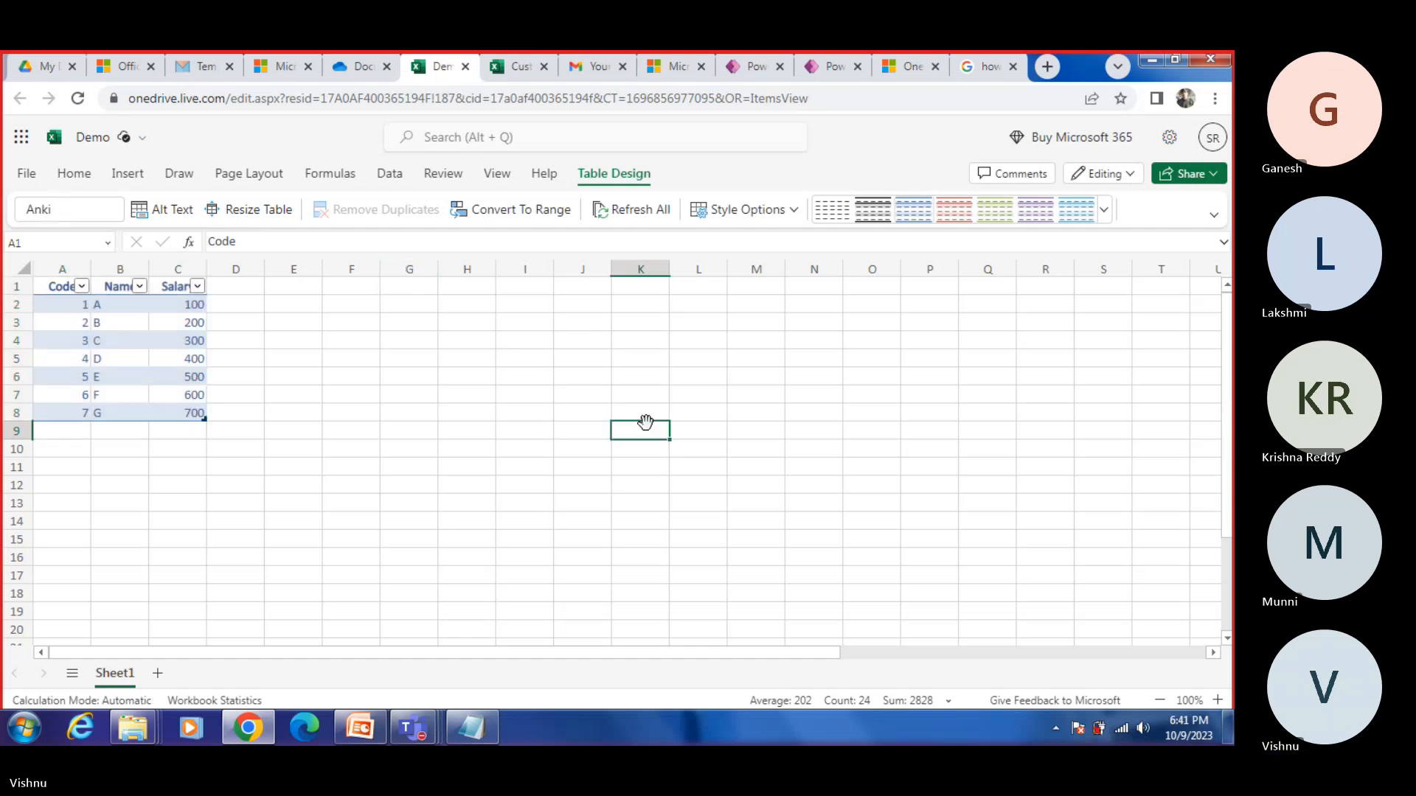
Step: Reselect the Demo table range A1:C8 and check the table's name in its design settings
left_click_drag(63, 286, 191, 412)
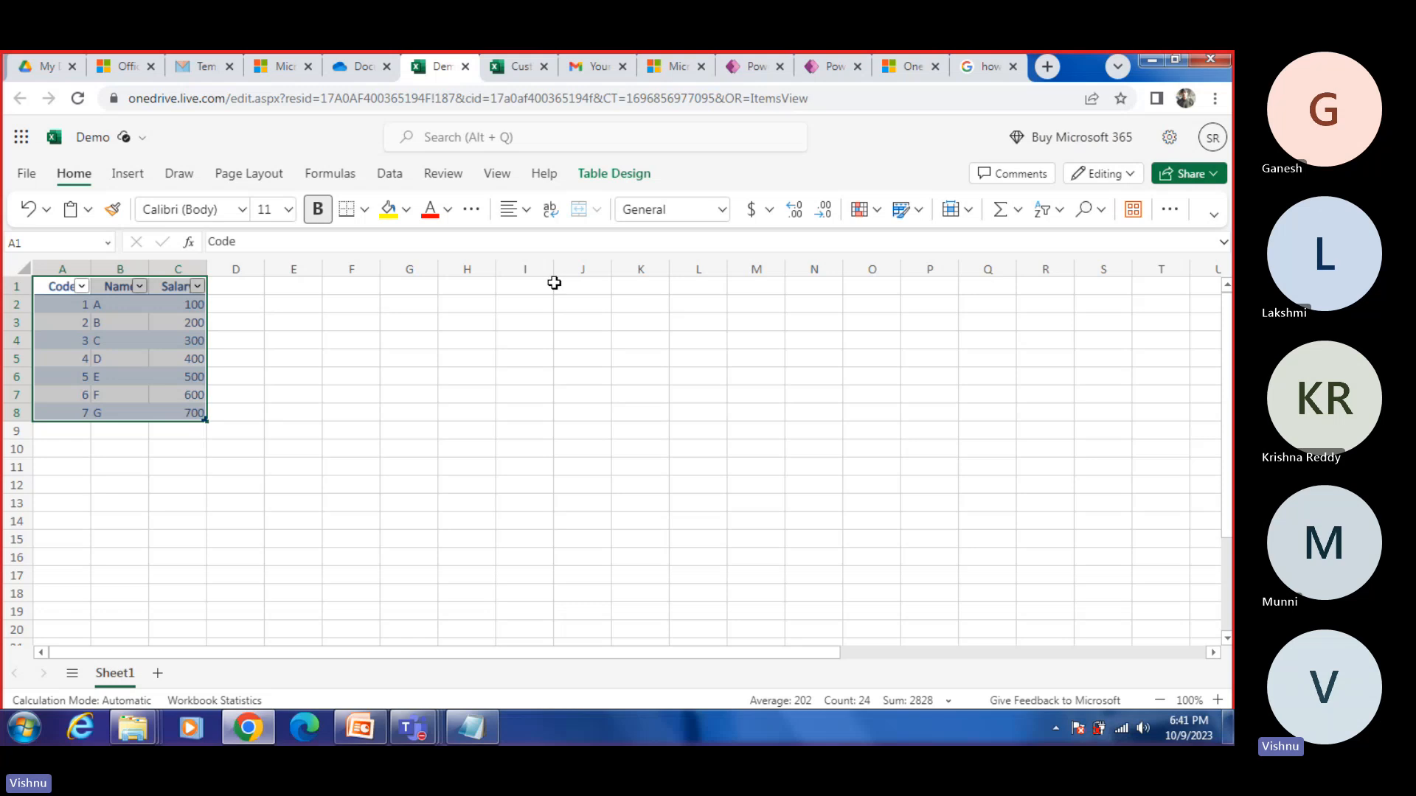
left_click(842, 391)
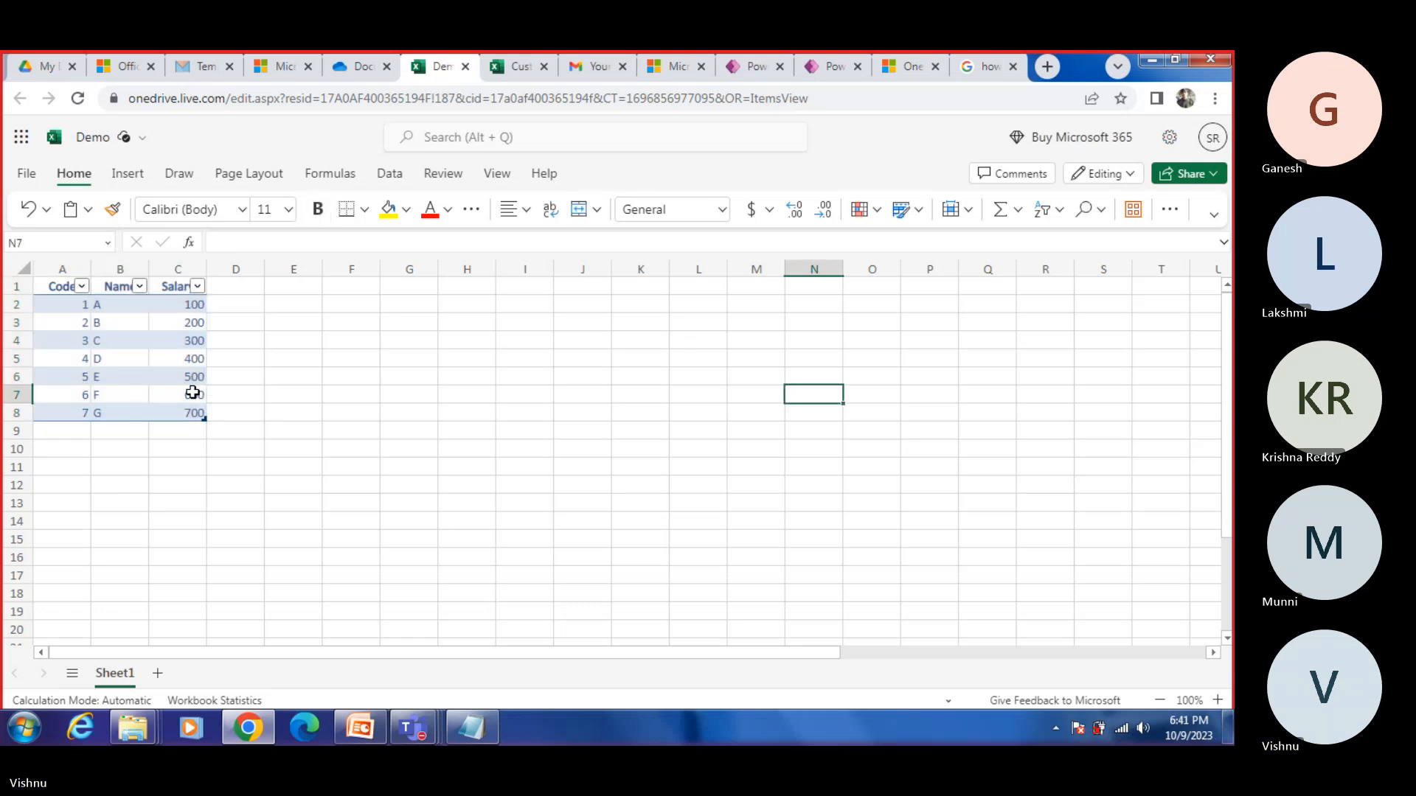
left_click_drag(217, 419, 145, 414)
left_click(363, 397)
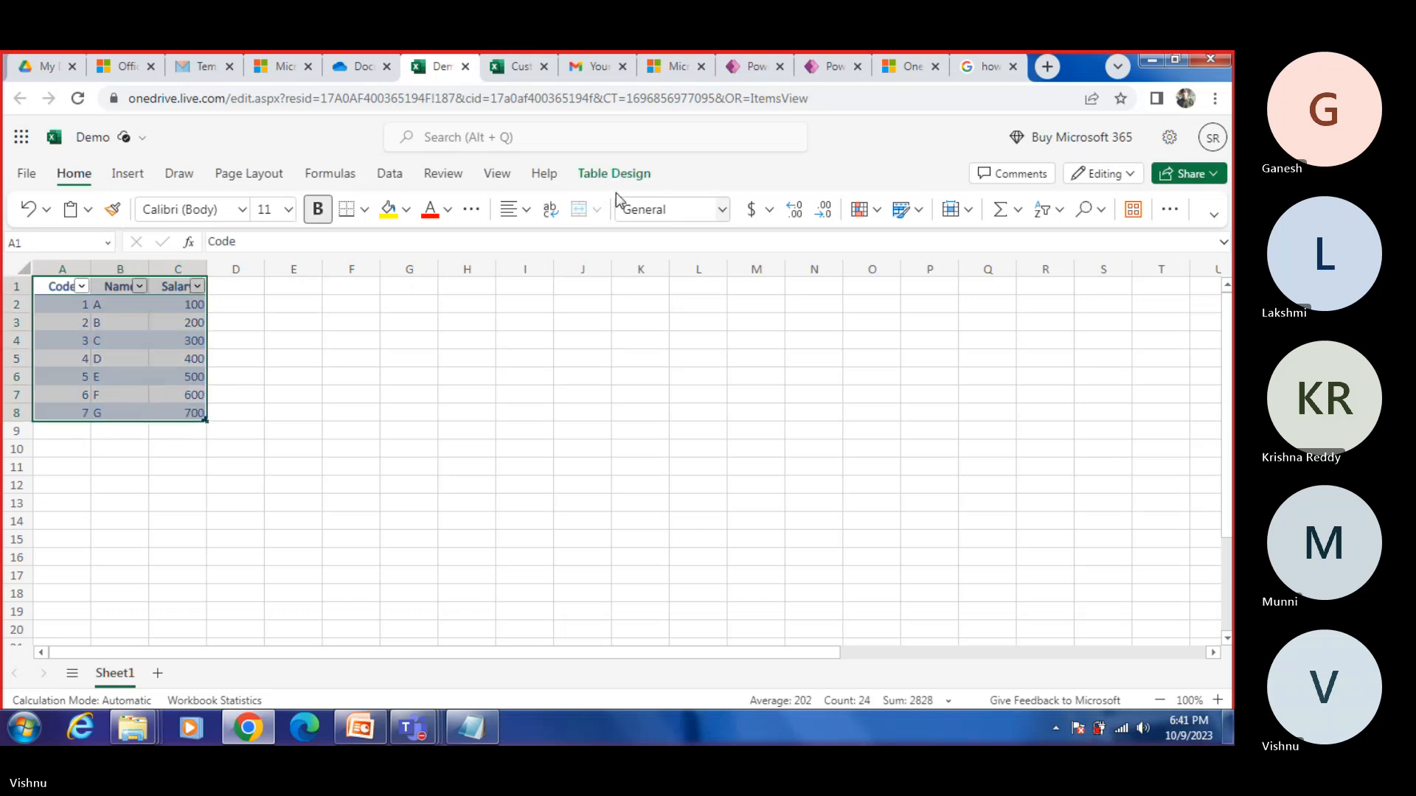
left_click(612, 174)
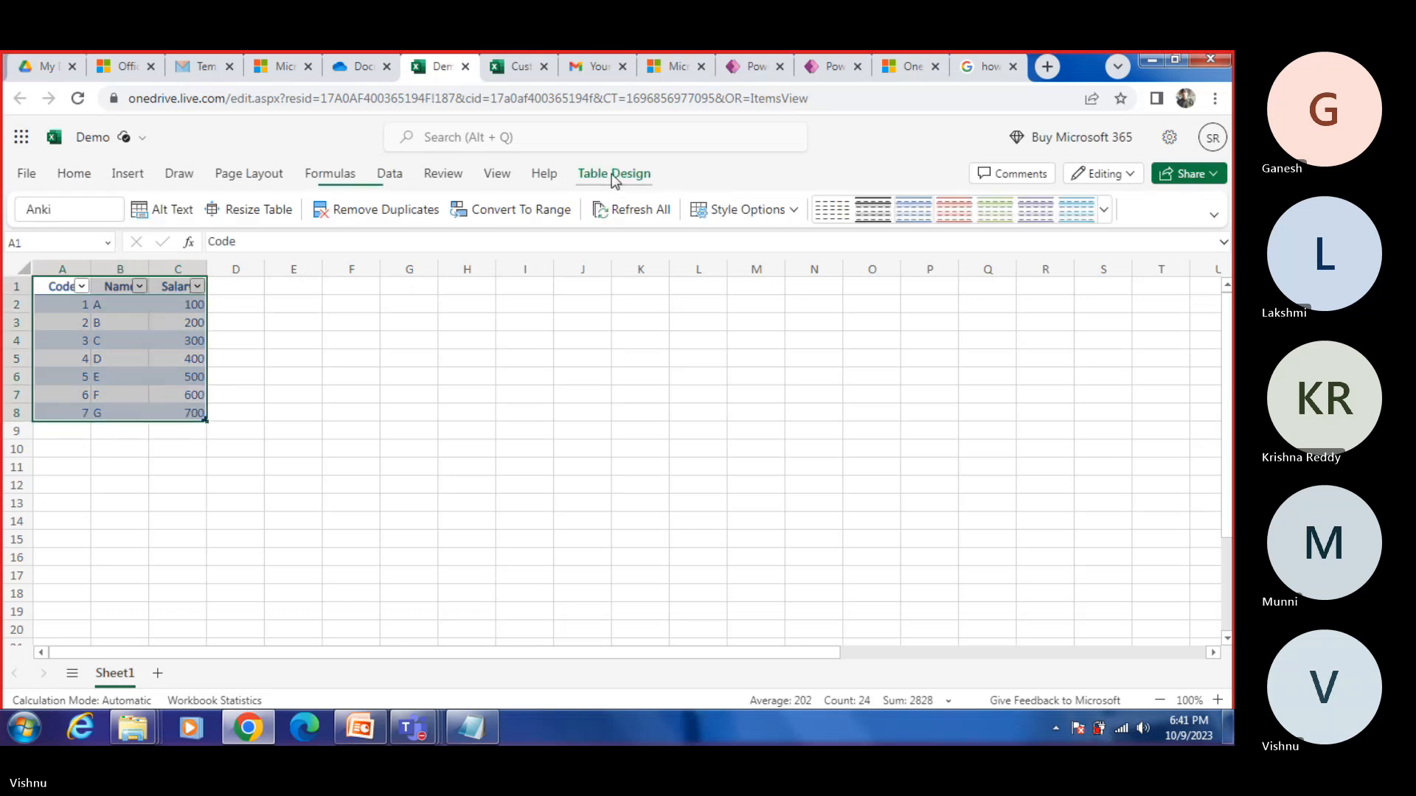
left_click(95, 212)
left_click(84, 214)
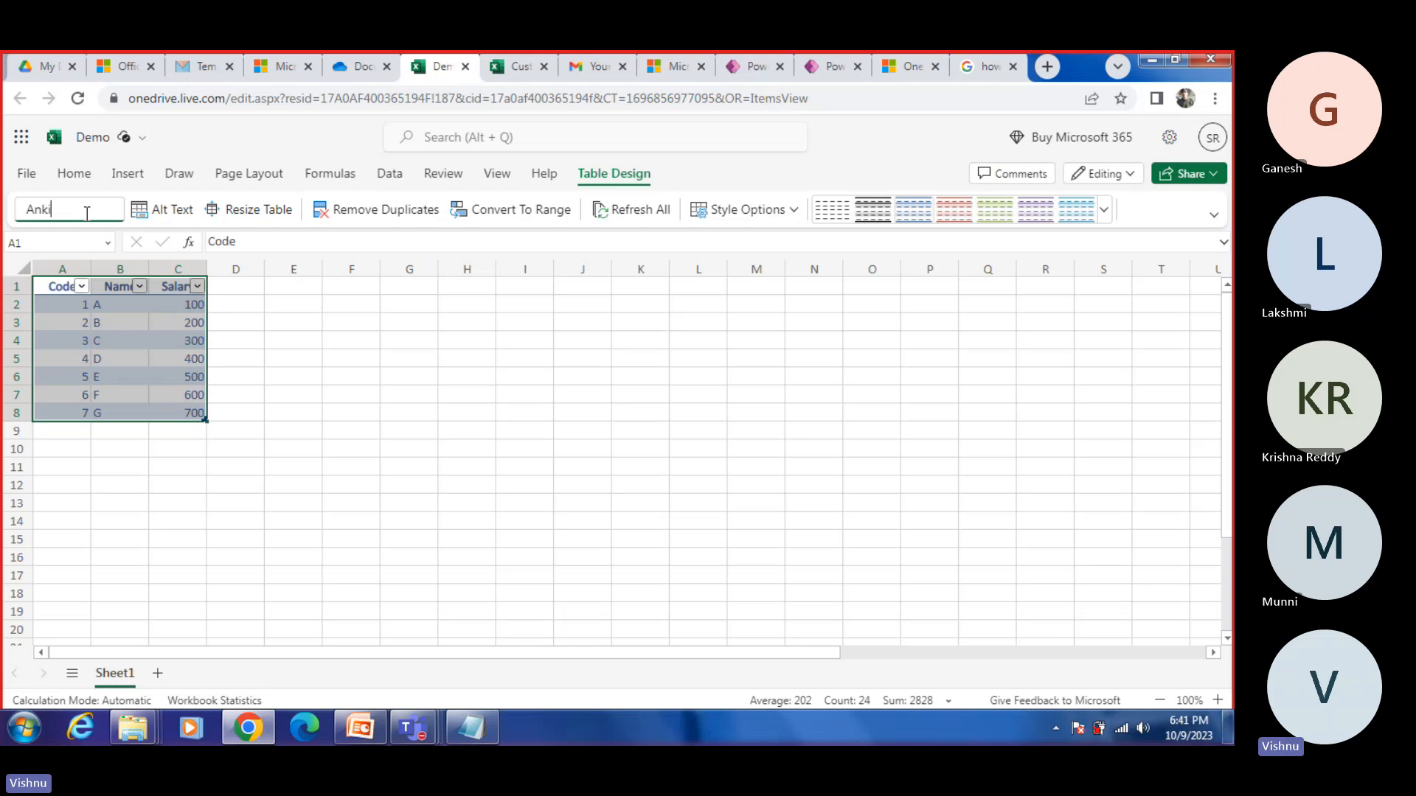
left_click(640, 360)
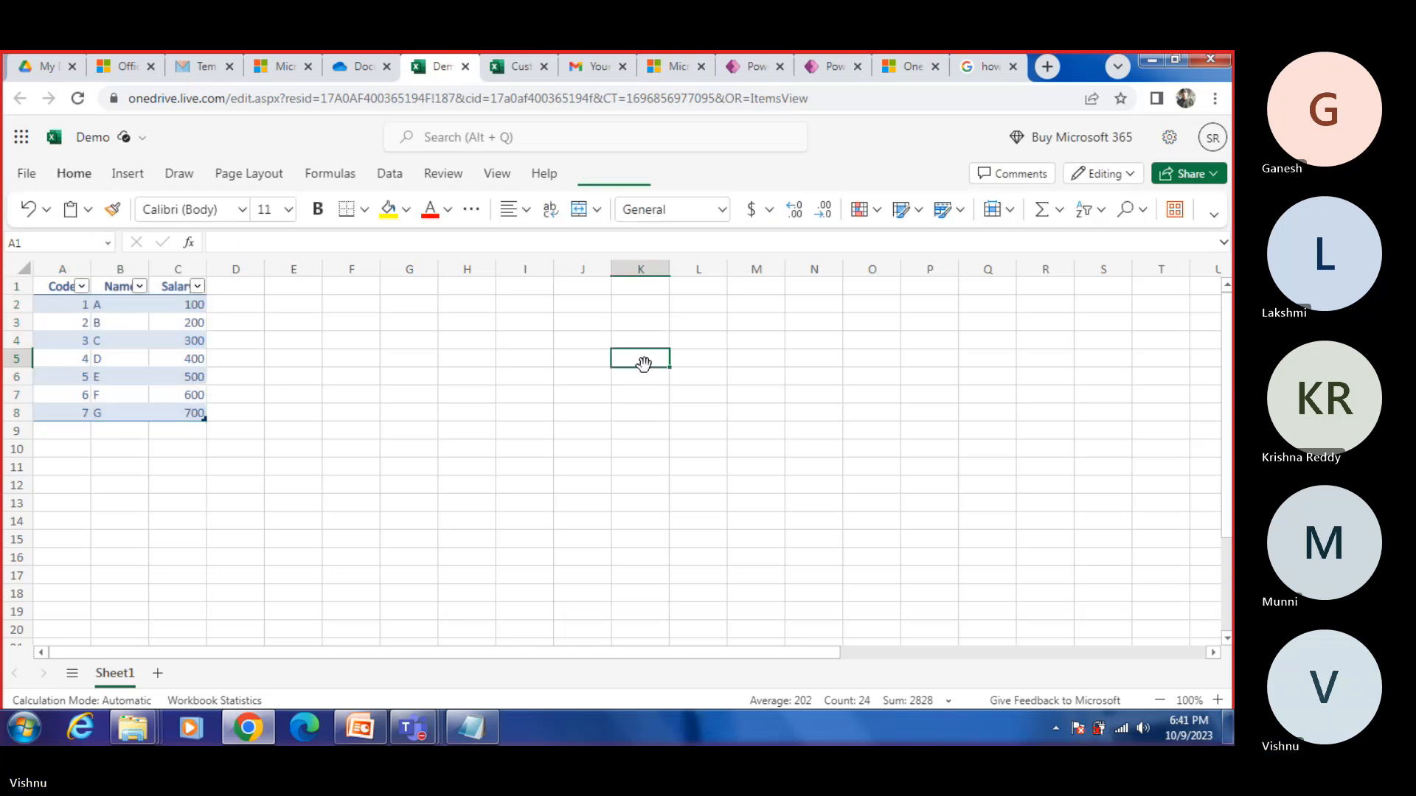
Step: Switch to Power Apps and retry choosing a table from Demo.xlsx in the OneDrive connection's Documents folder
left_click(827, 71)
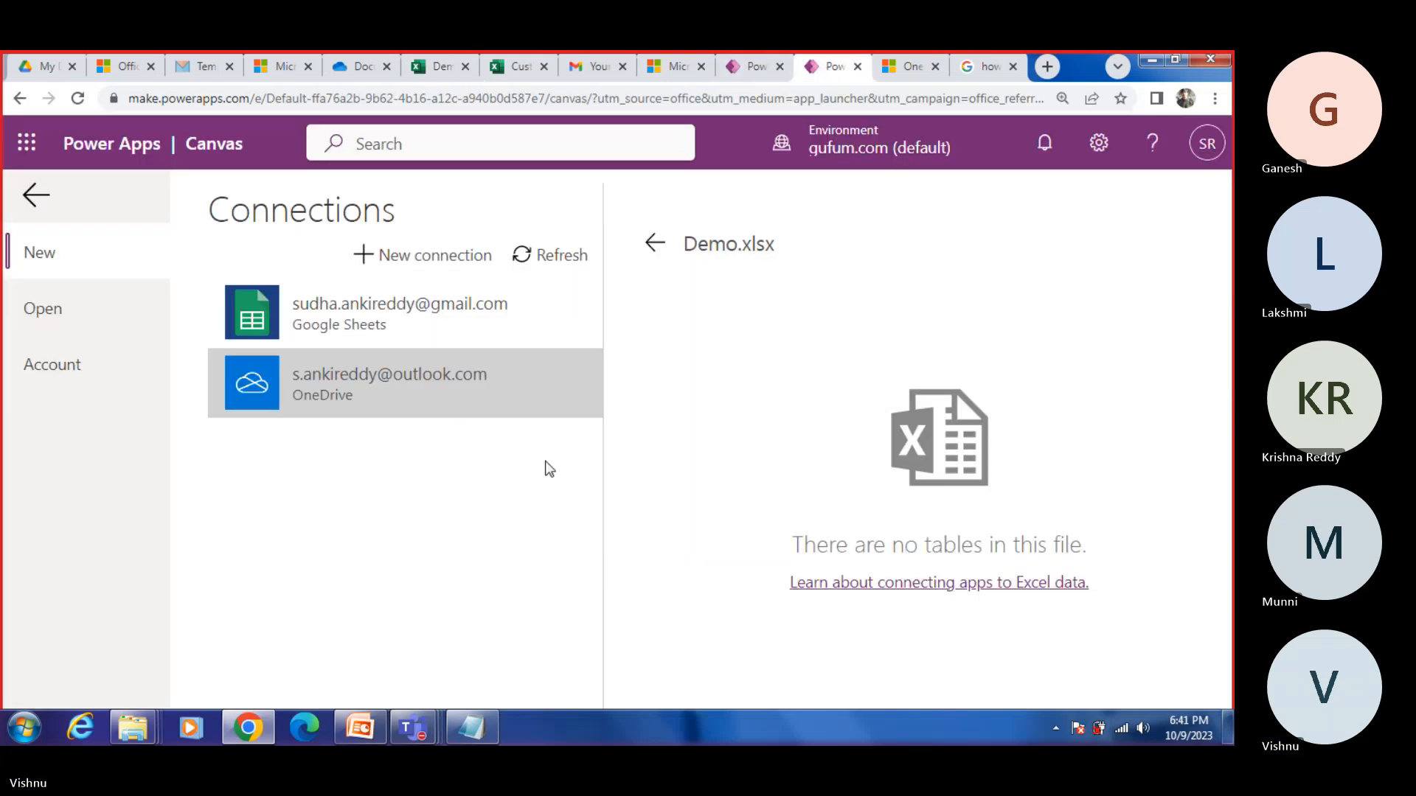
left_click(442, 391)
left_click(746, 447)
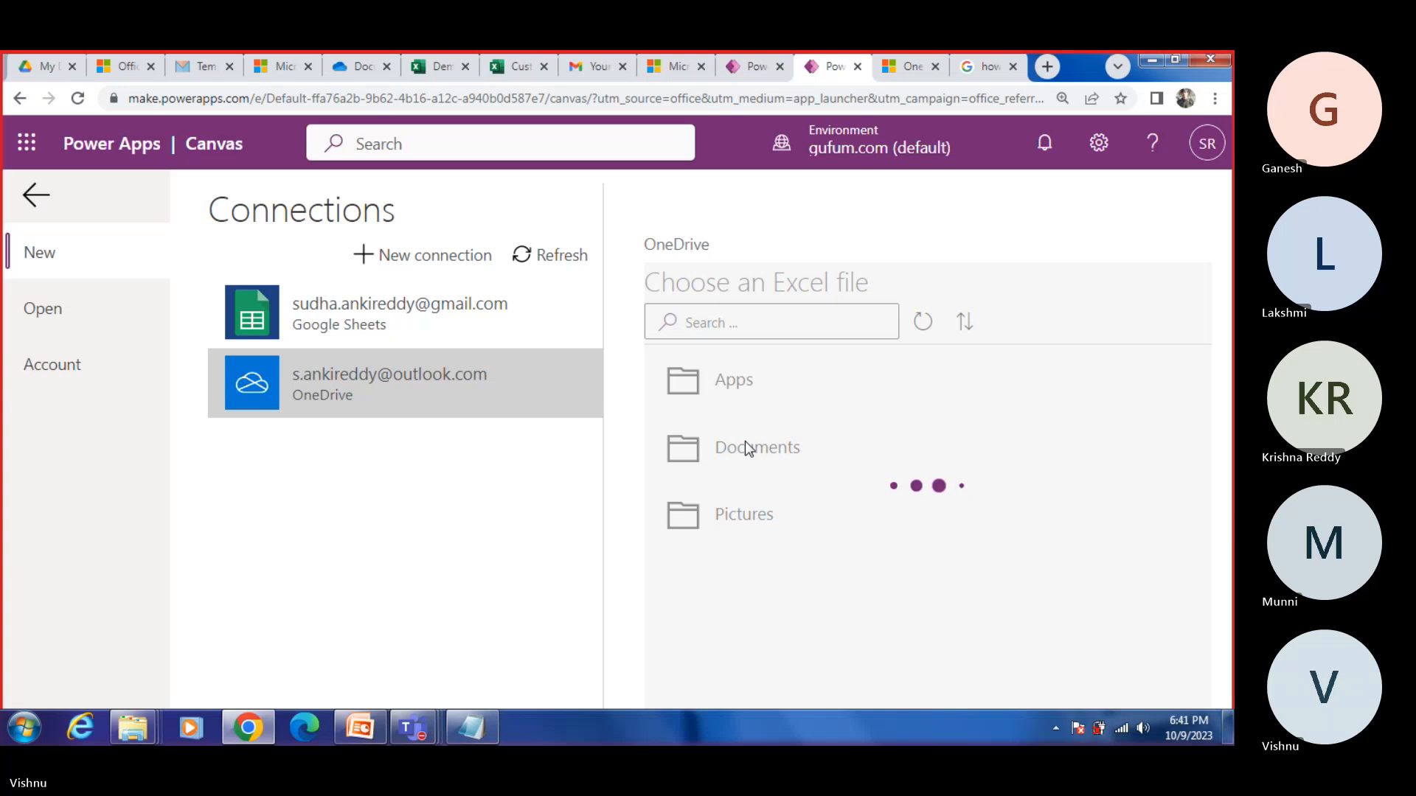
left_click(754, 514)
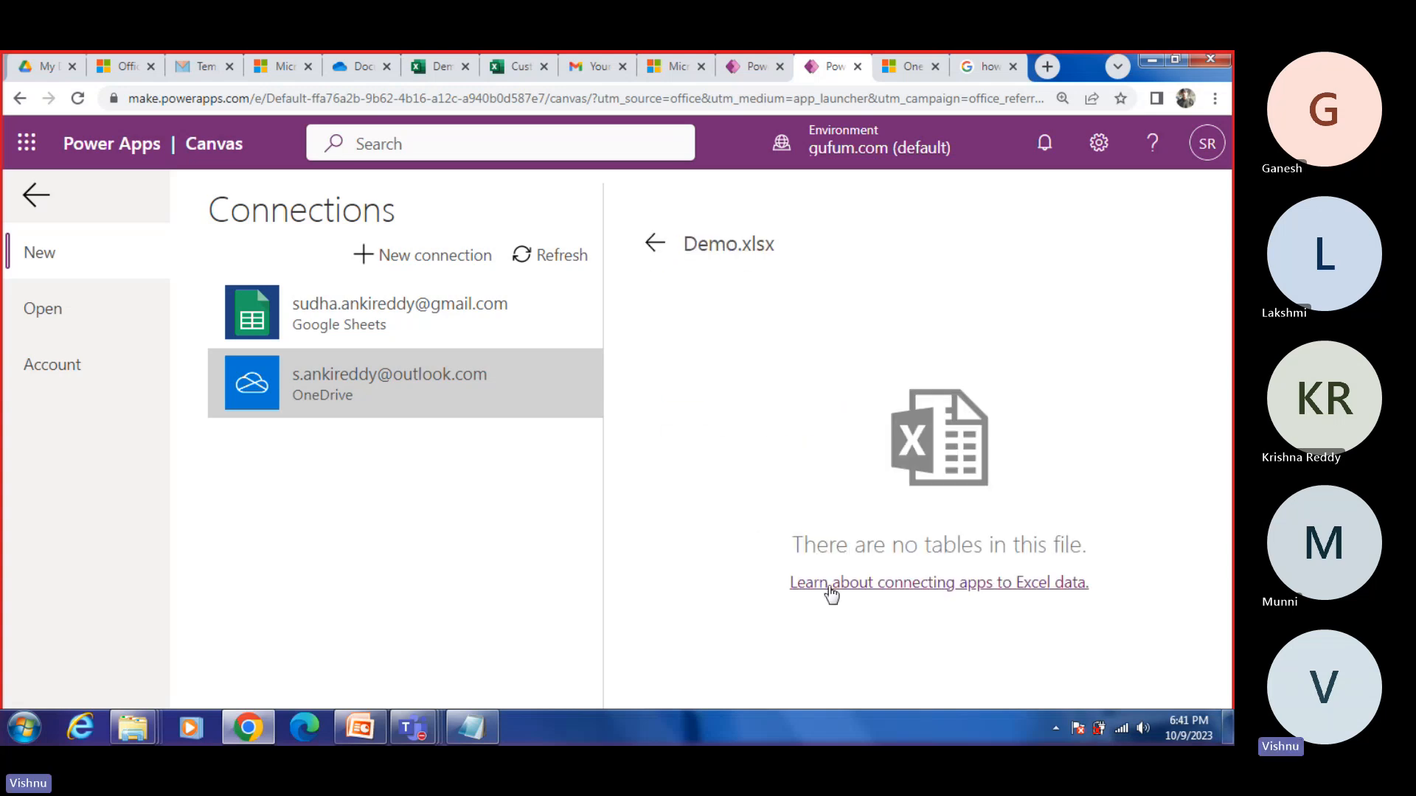
Step: Switch to the Customers workbook and select its data rows and header row to examine how its table is set up
left_click(528, 73)
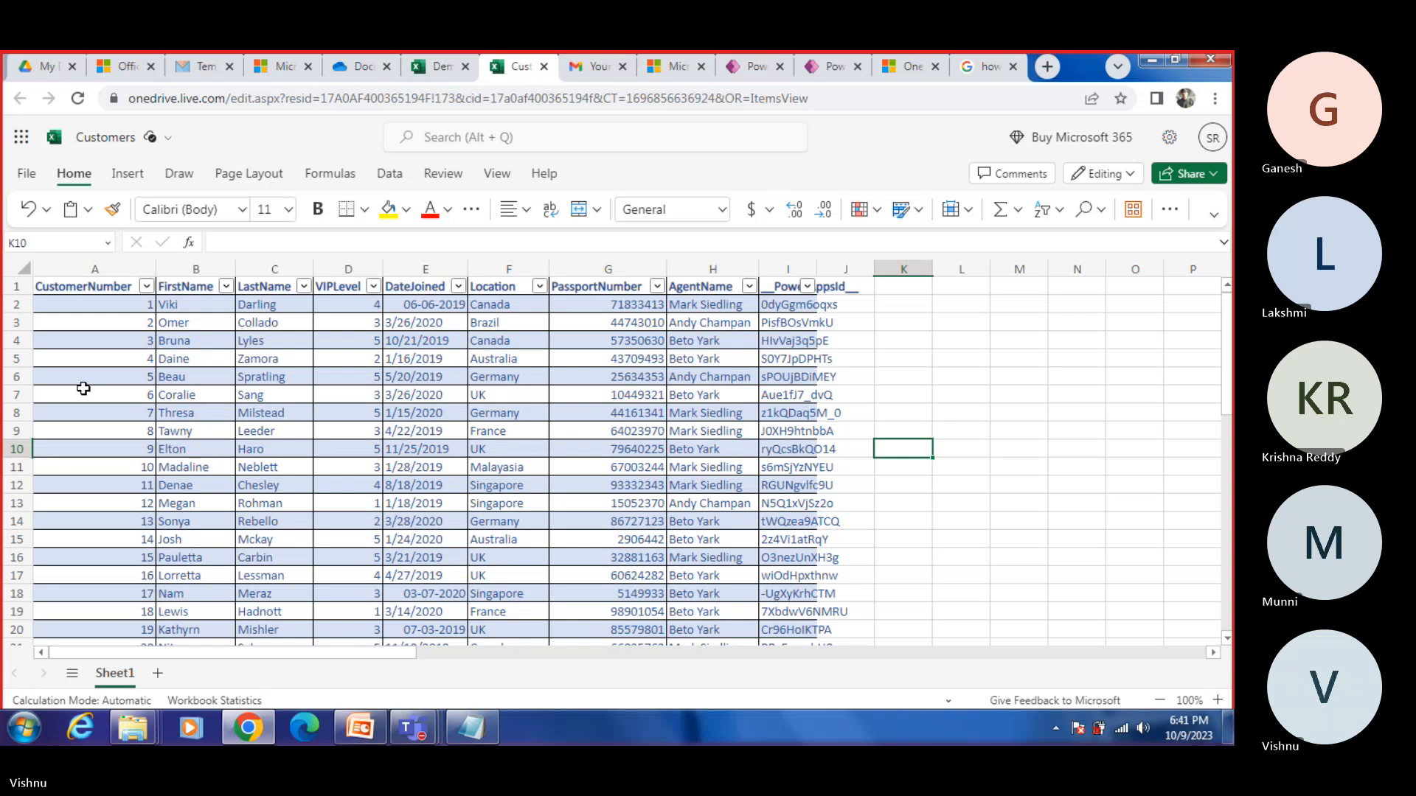
left_click(61, 302)
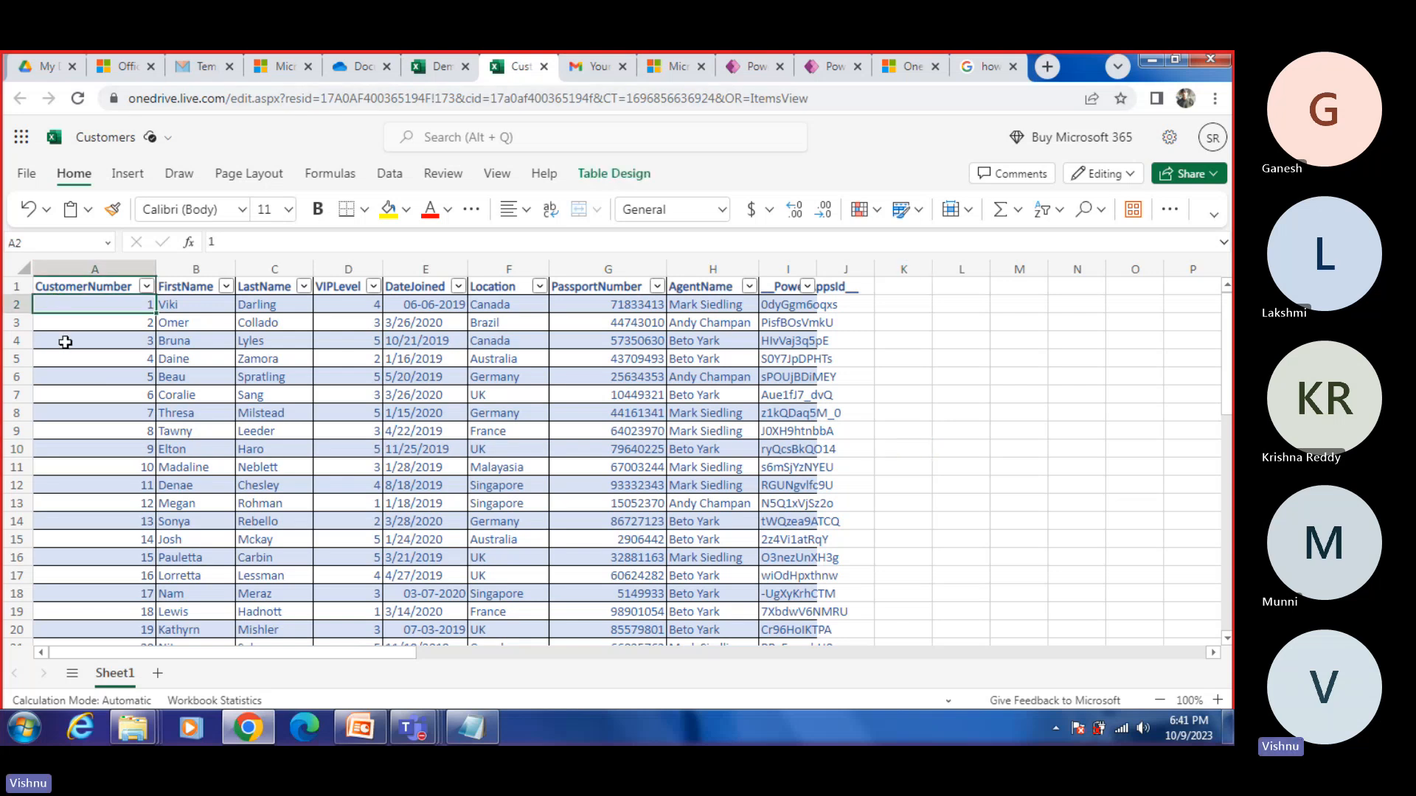
left_click(64, 285)
left_click_drag(59, 302, 847, 666)
left_click_drag(878, 714, 754, 699)
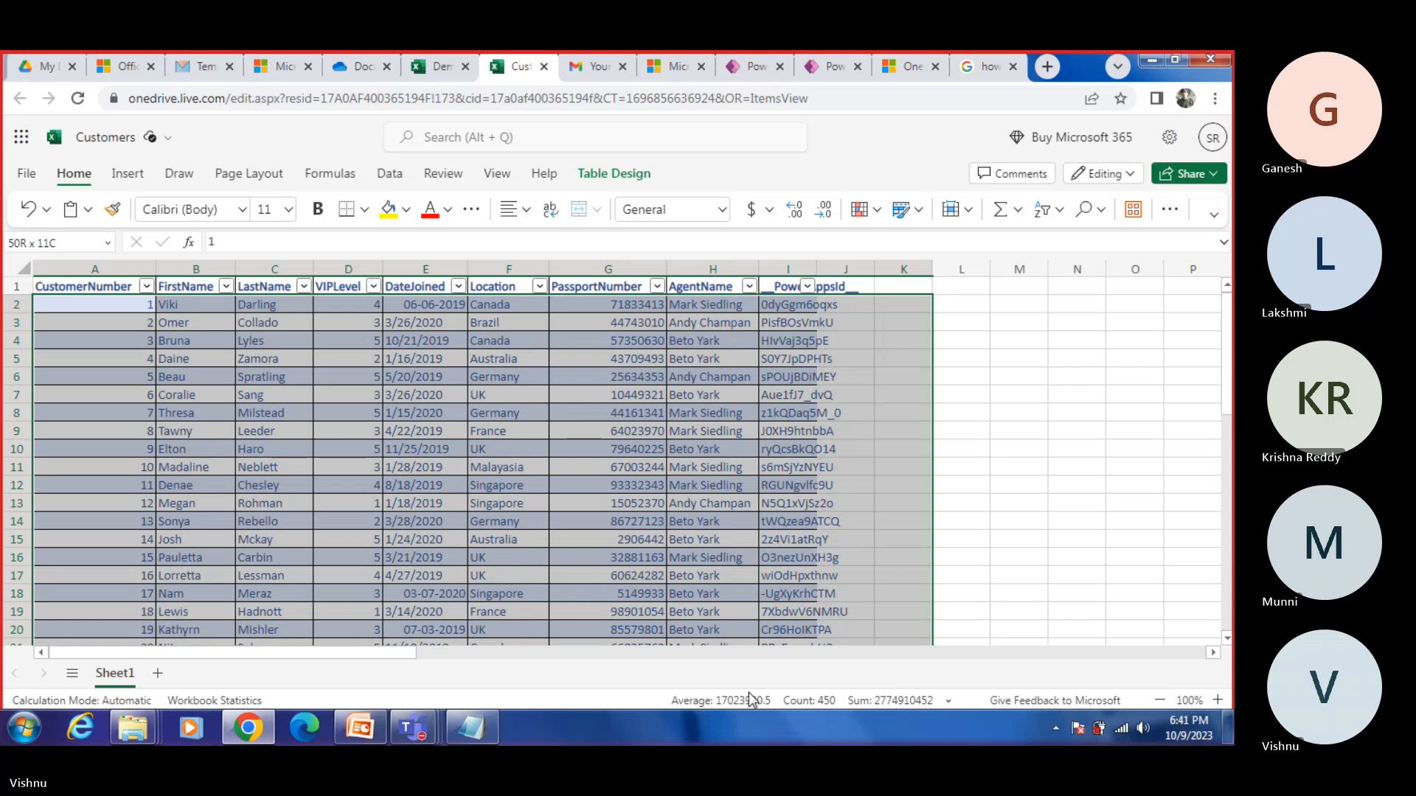
left_click_drag(722, 618, 831, 666)
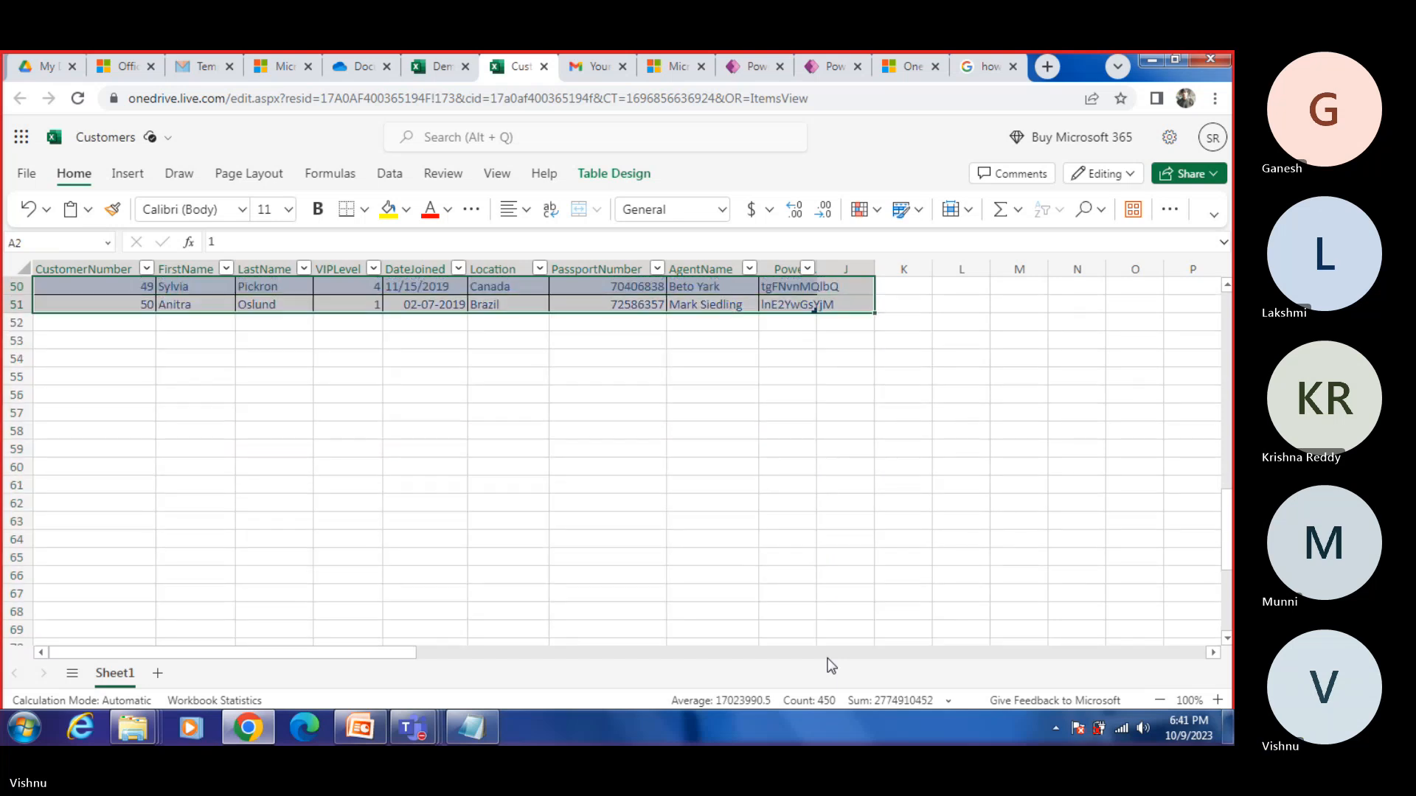
left_click(673, 403)
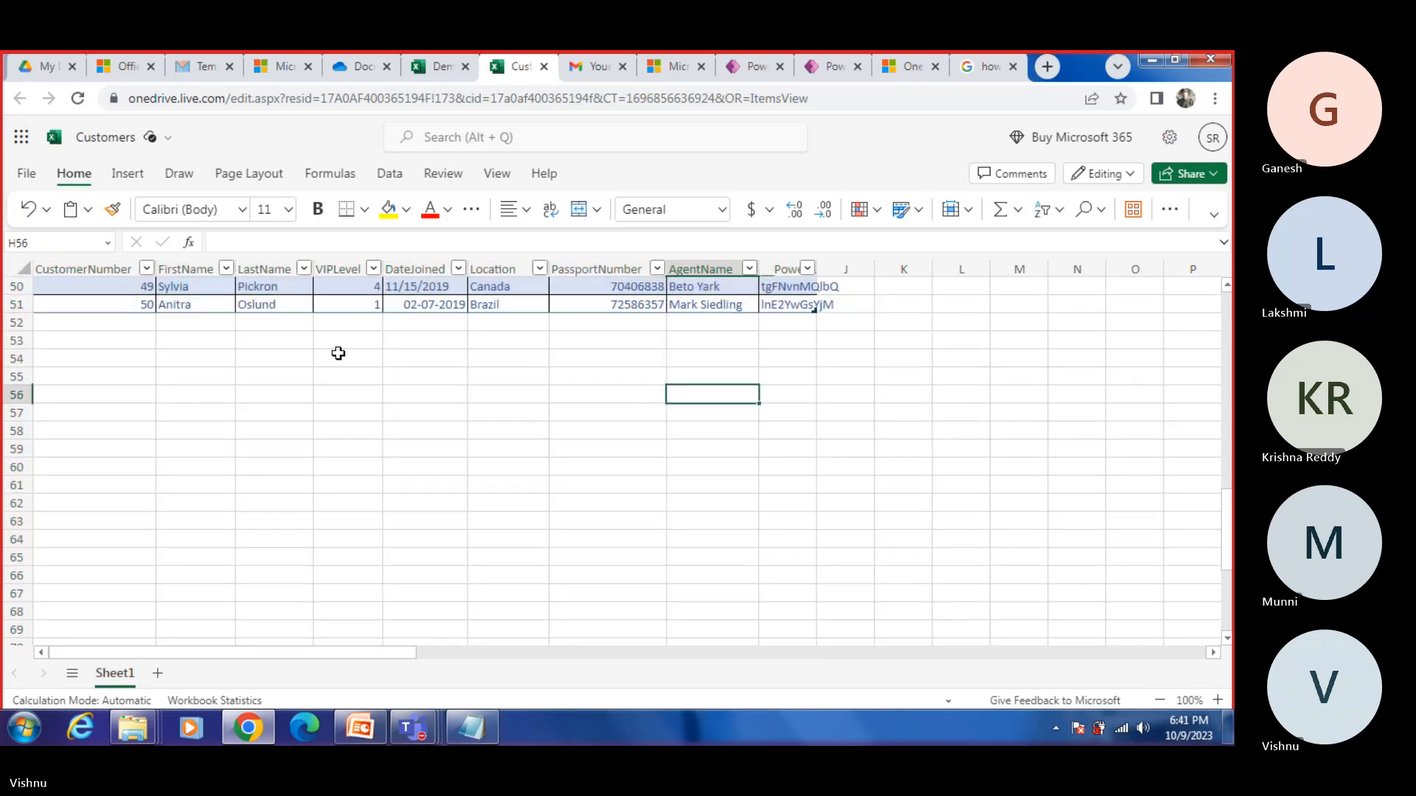
scroll(338, 353, "up", 16)
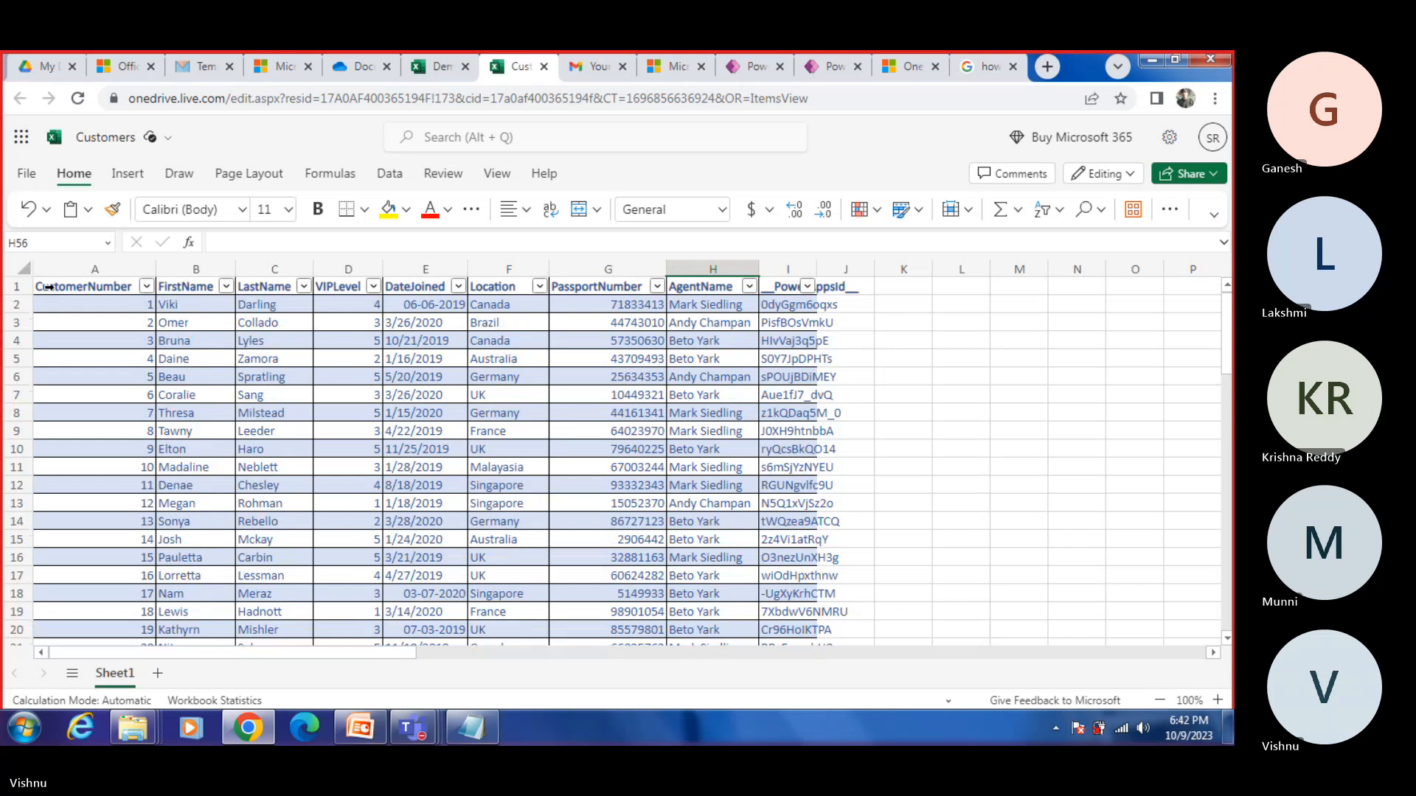
left_click(48, 287)
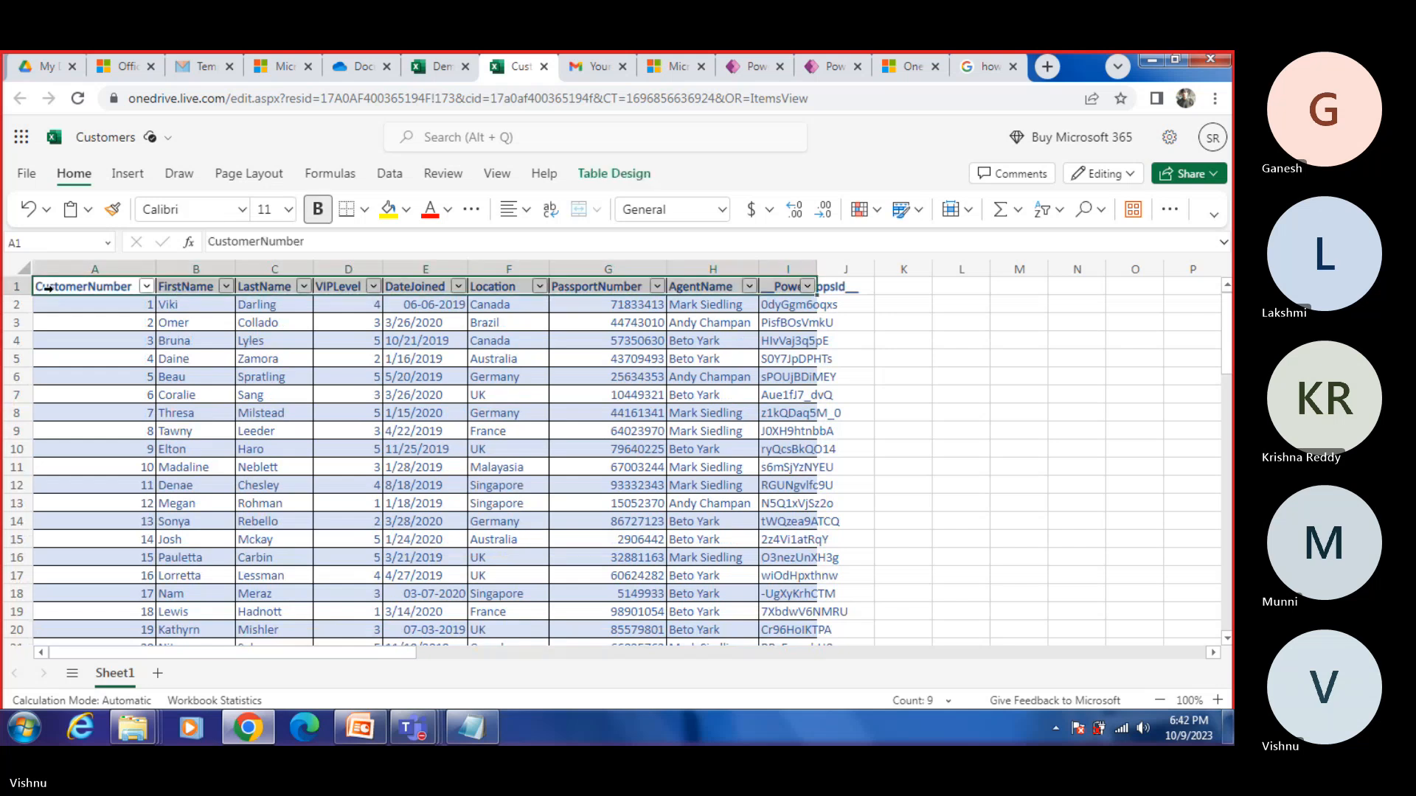
Step: Select the whole Customers table and check its name in the table design settings
left_click_drag(47, 289, 849, 459)
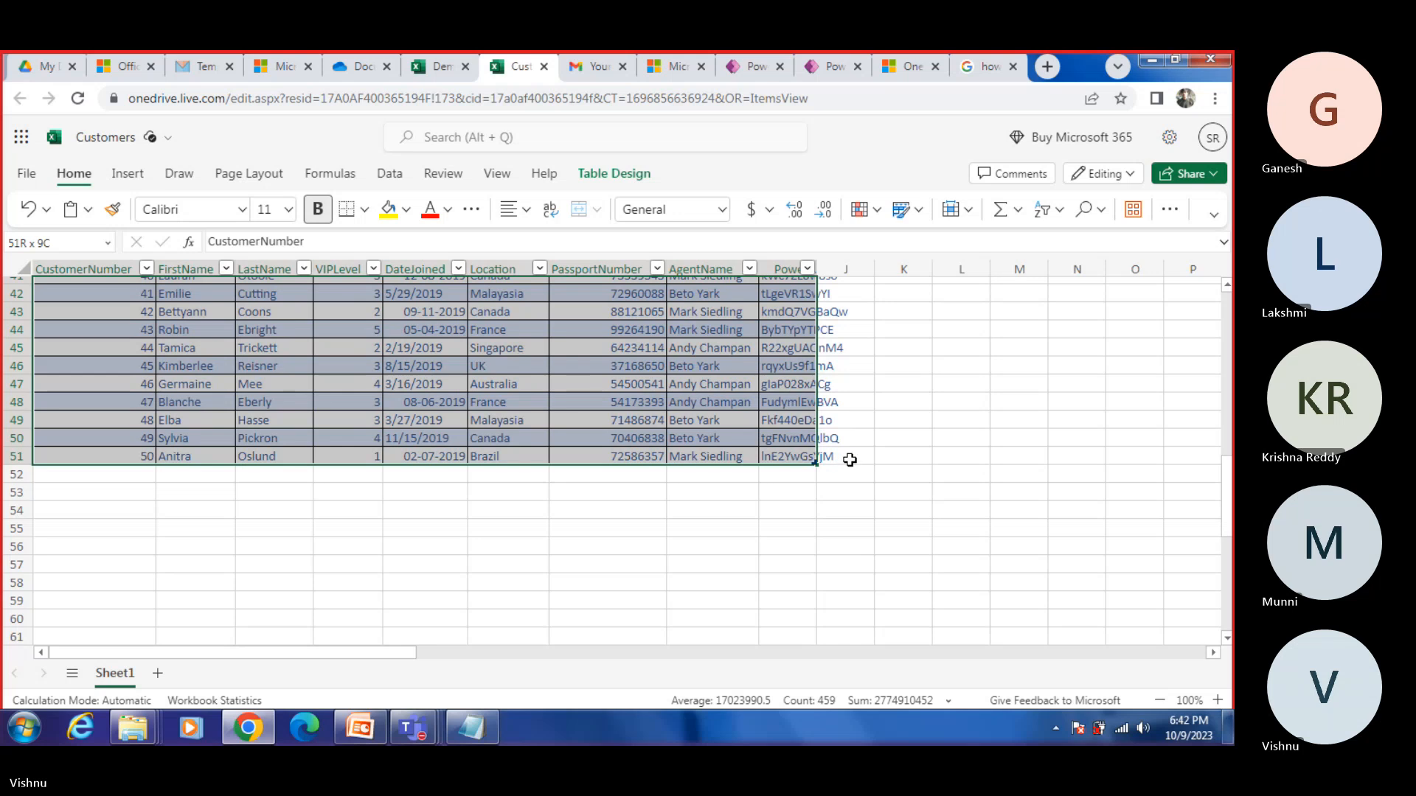
left_click(614, 174)
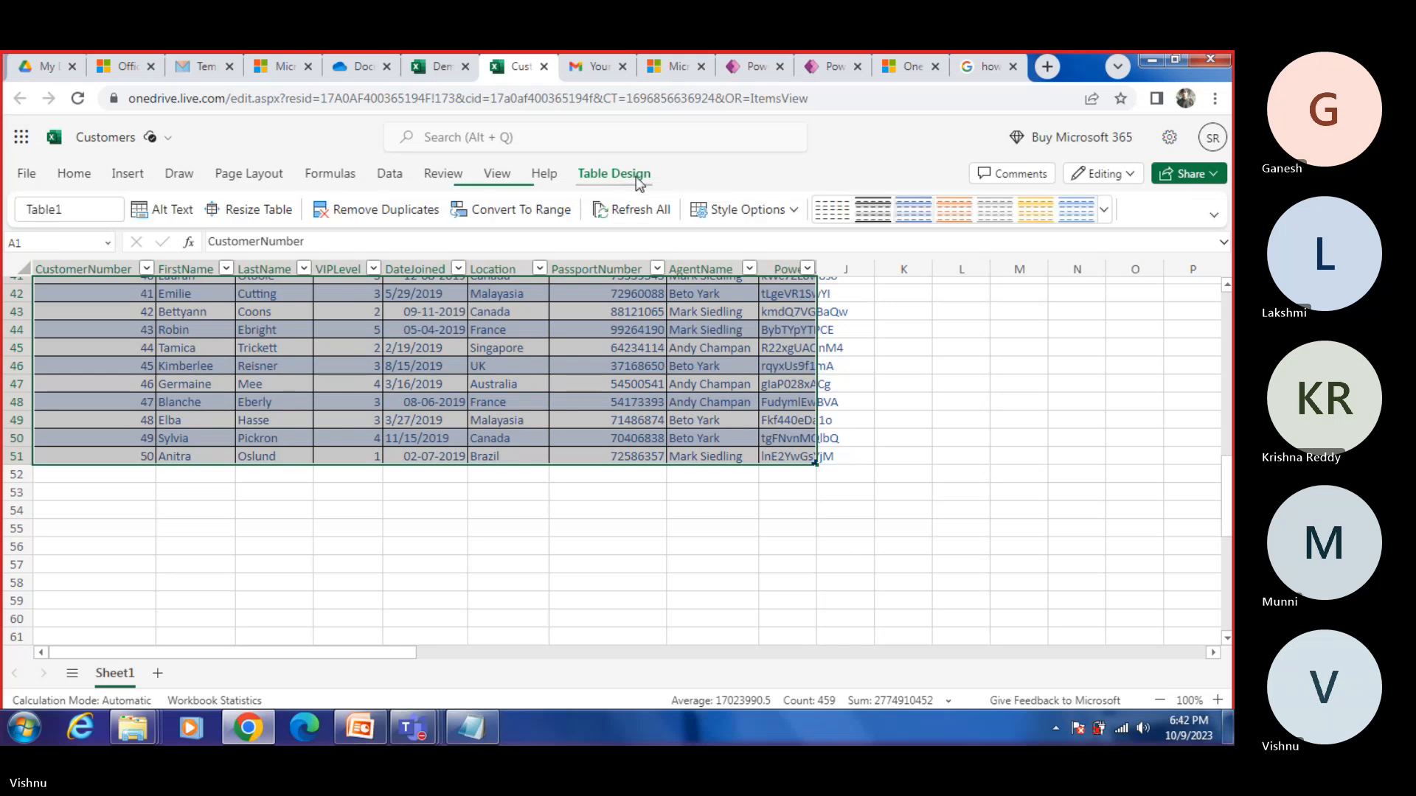
left_click(67, 211)
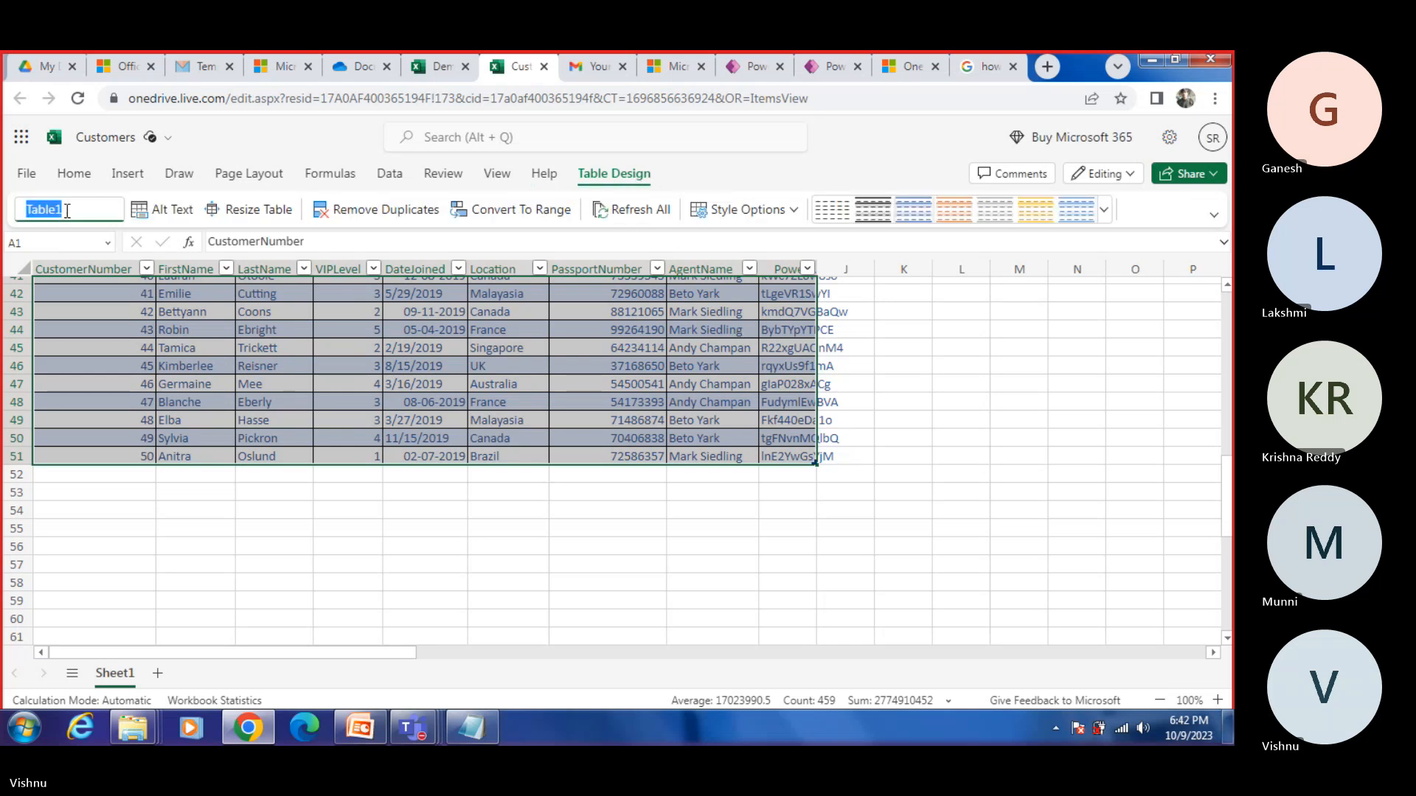
Step: Switch to the Demo workbook, select its Code, Name and Salary table and check the table's name in its design settings
left_click(442, 66)
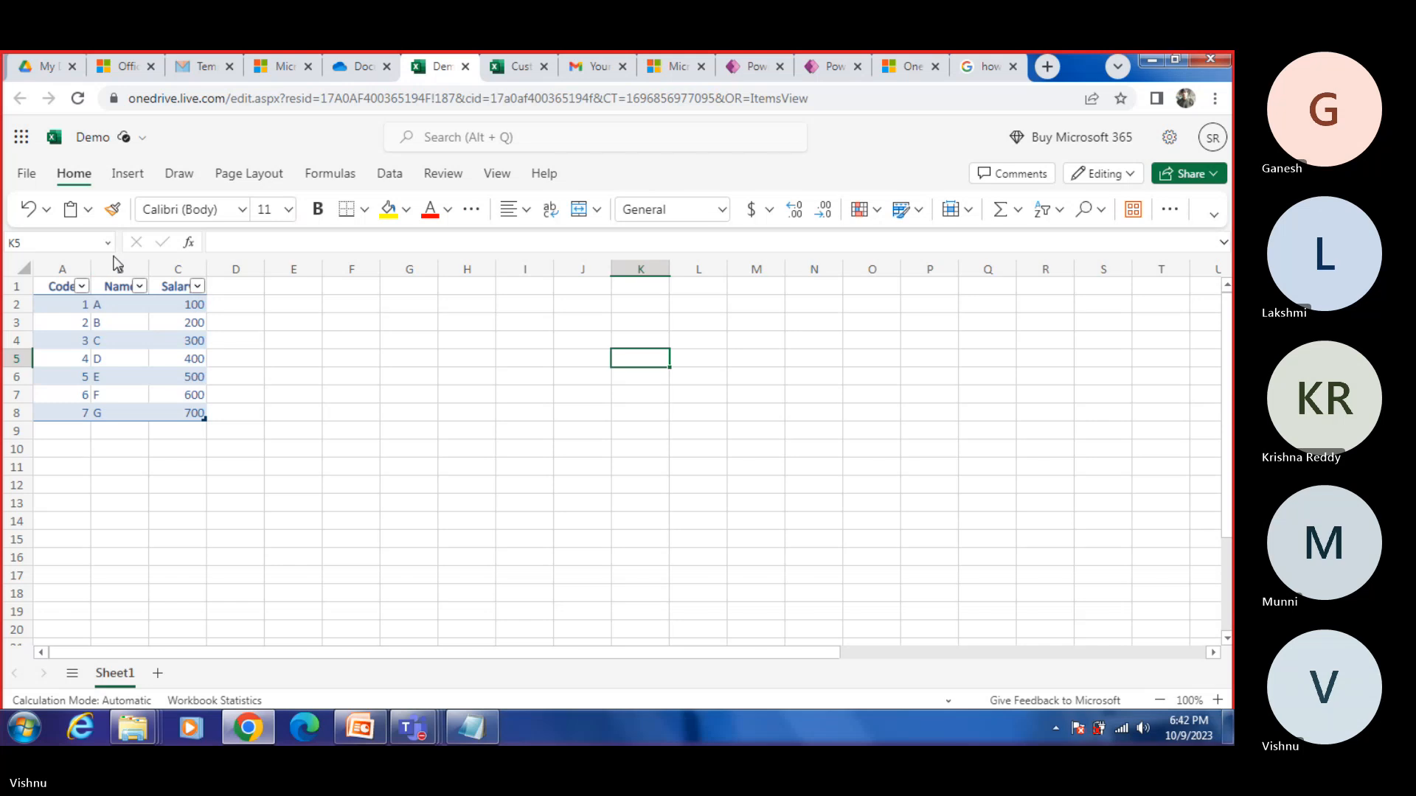
left_click(168, 396)
left_click(51, 285)
left_click_drag(50, 285, 197, 442)
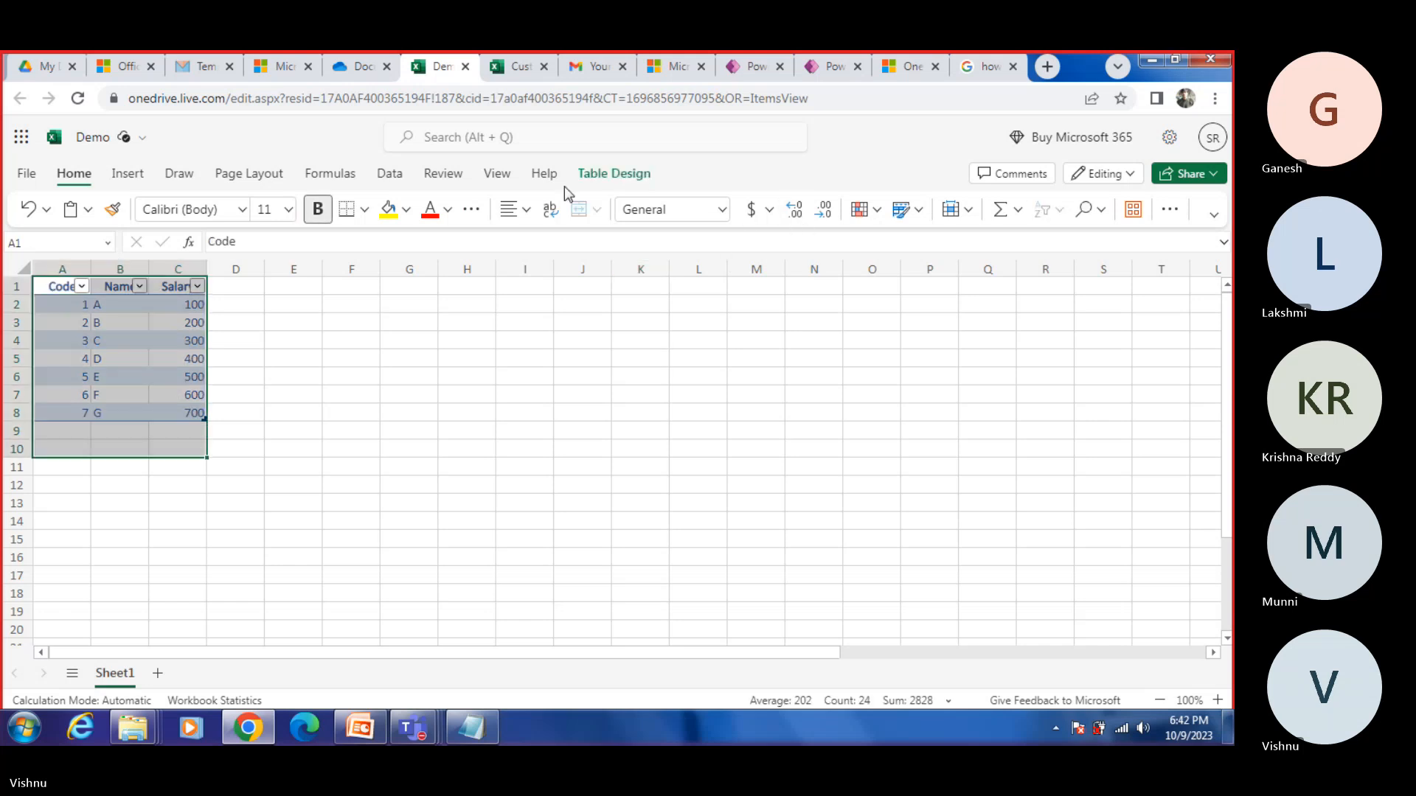
left_click(590, 177)
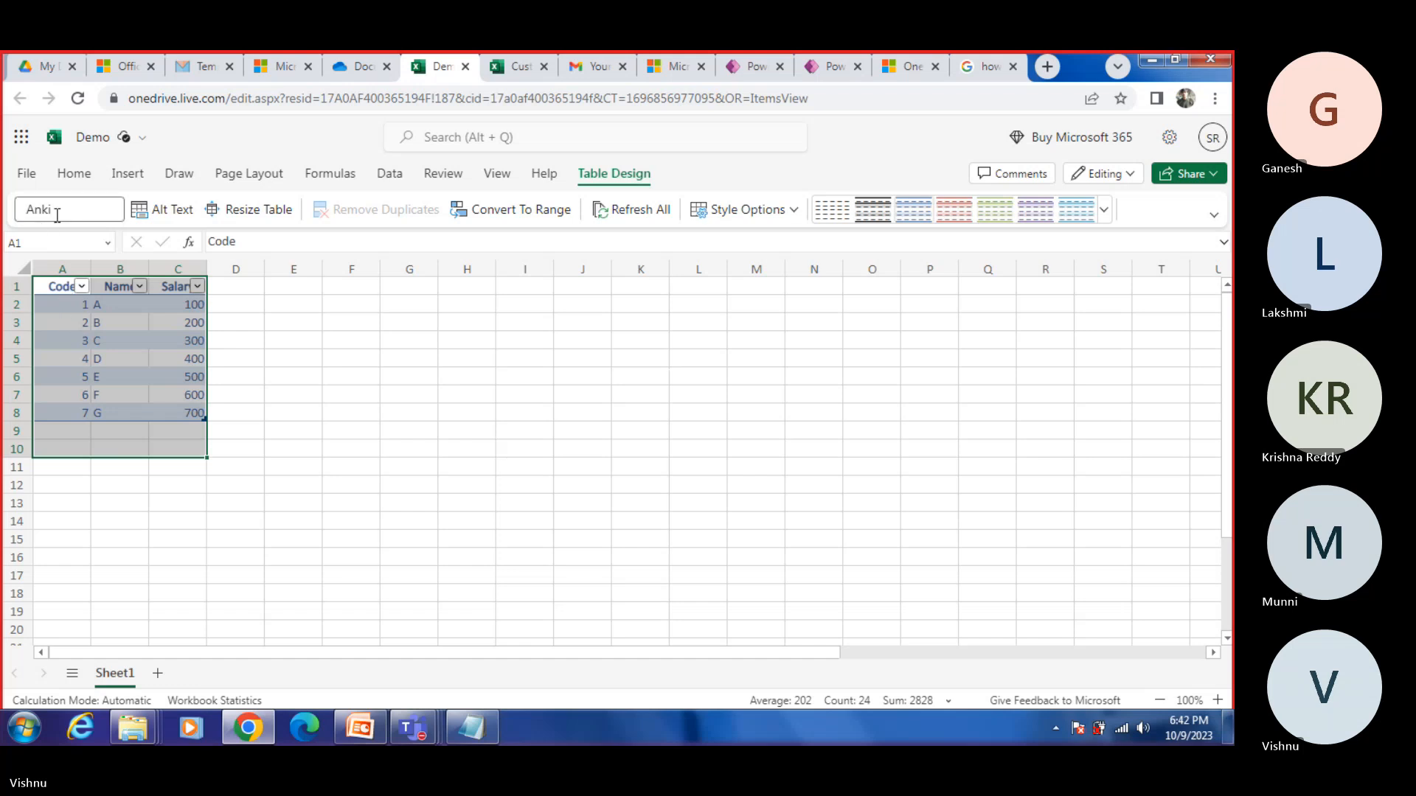
Step: Switch to Power Apps and generate an app from Table1 in Demo.xlsx, stored in the OneDrive connection's Documents folder
left_click(829, 67)
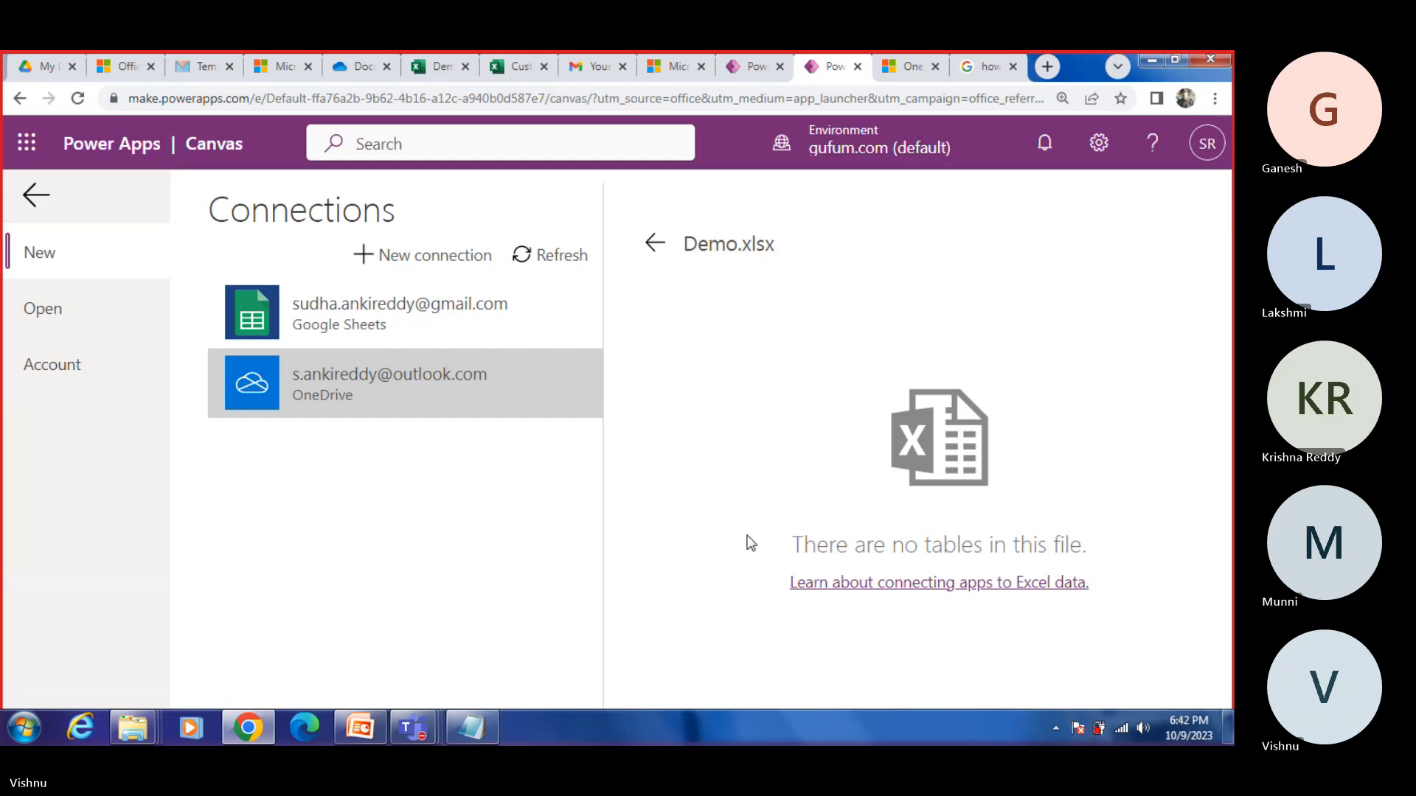
left_click(654, 243)
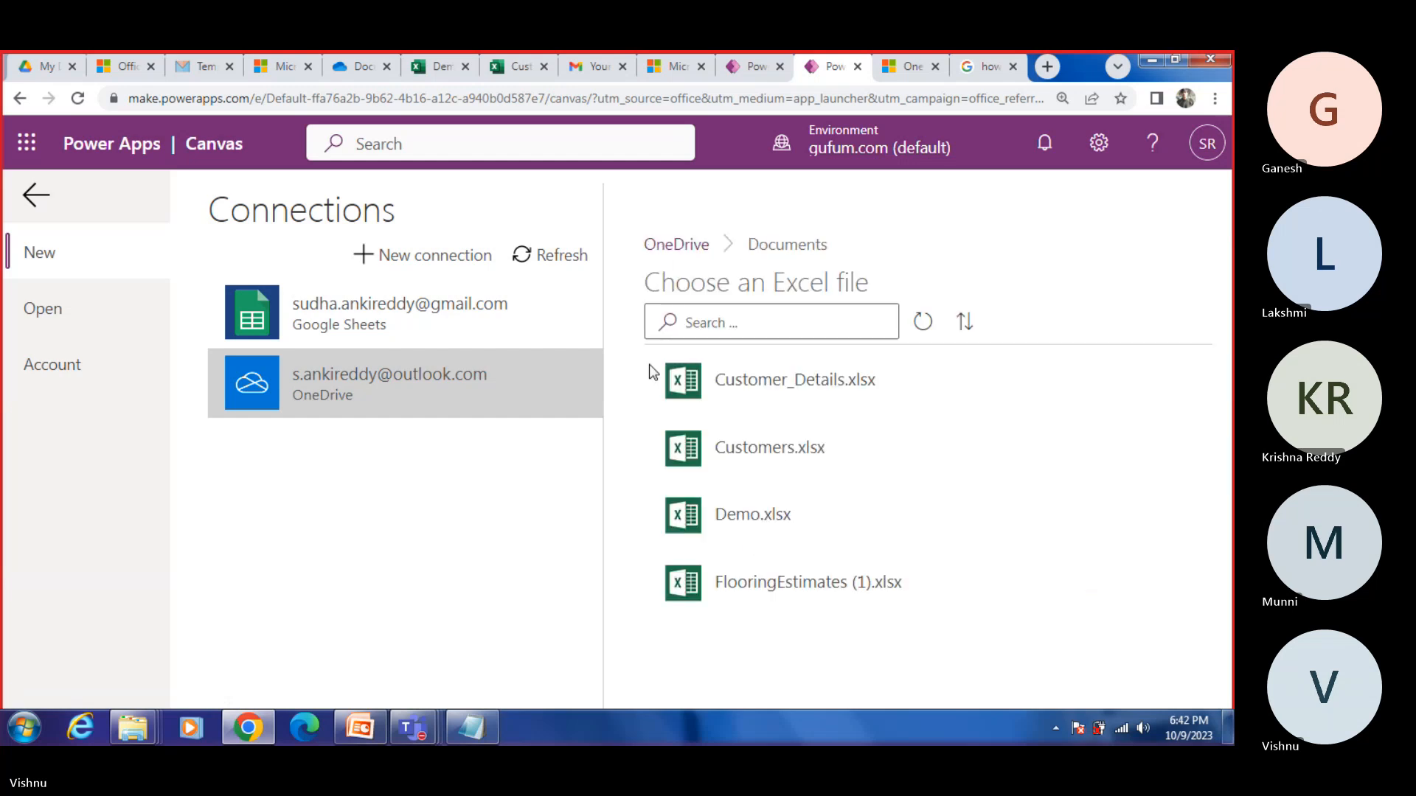
left_click(375, 397)
left_click(781, 443)
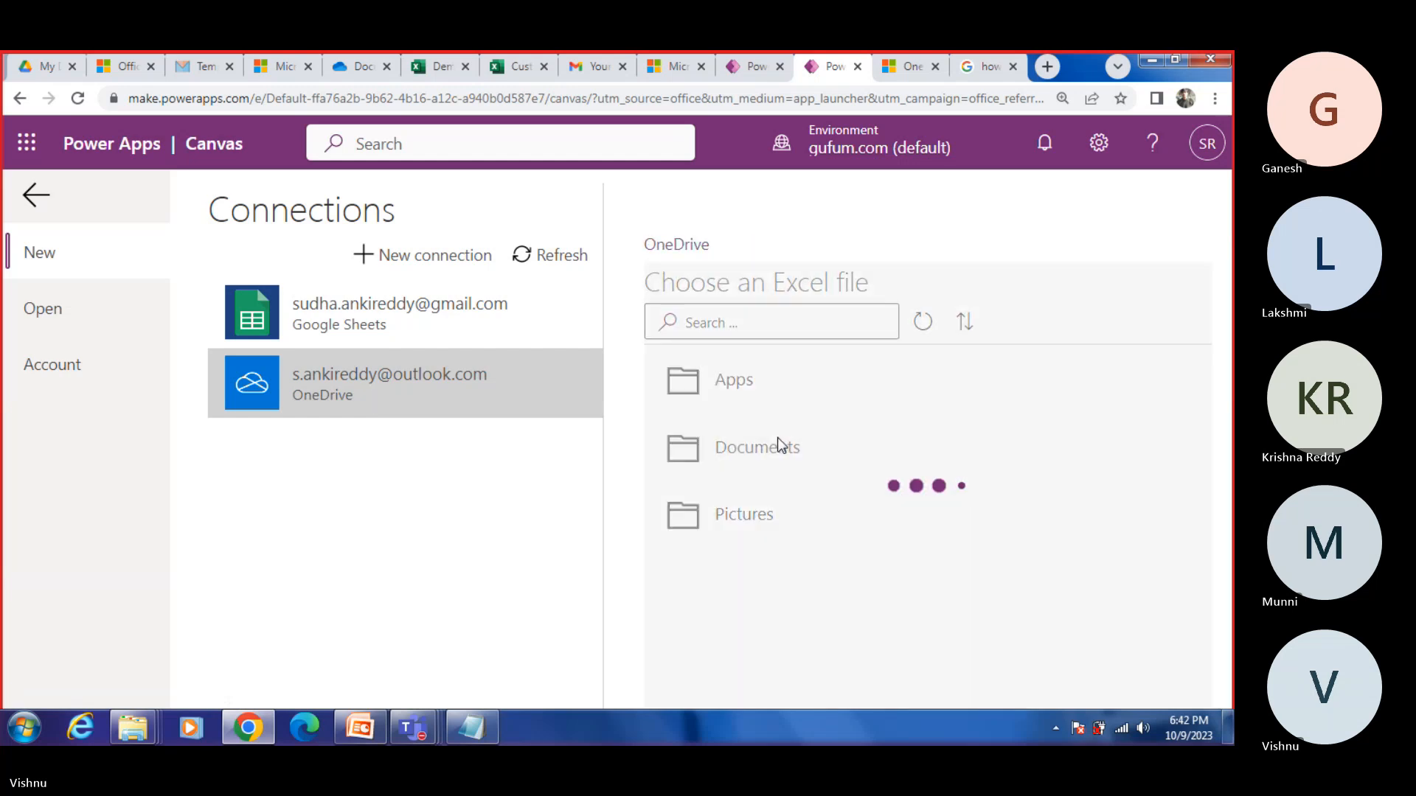
left_click(768, 525)
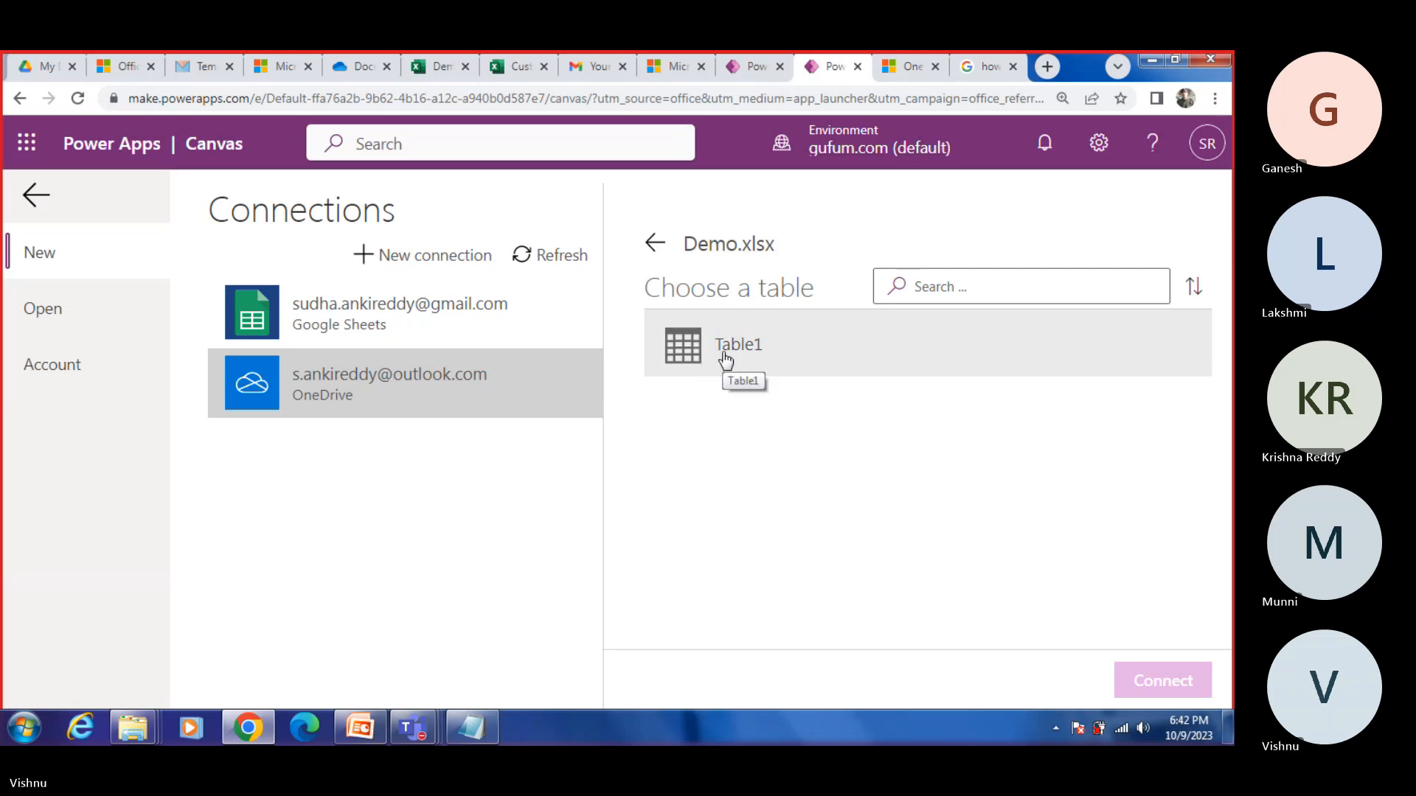
left_click(749, 363)
left_click(751, 363)
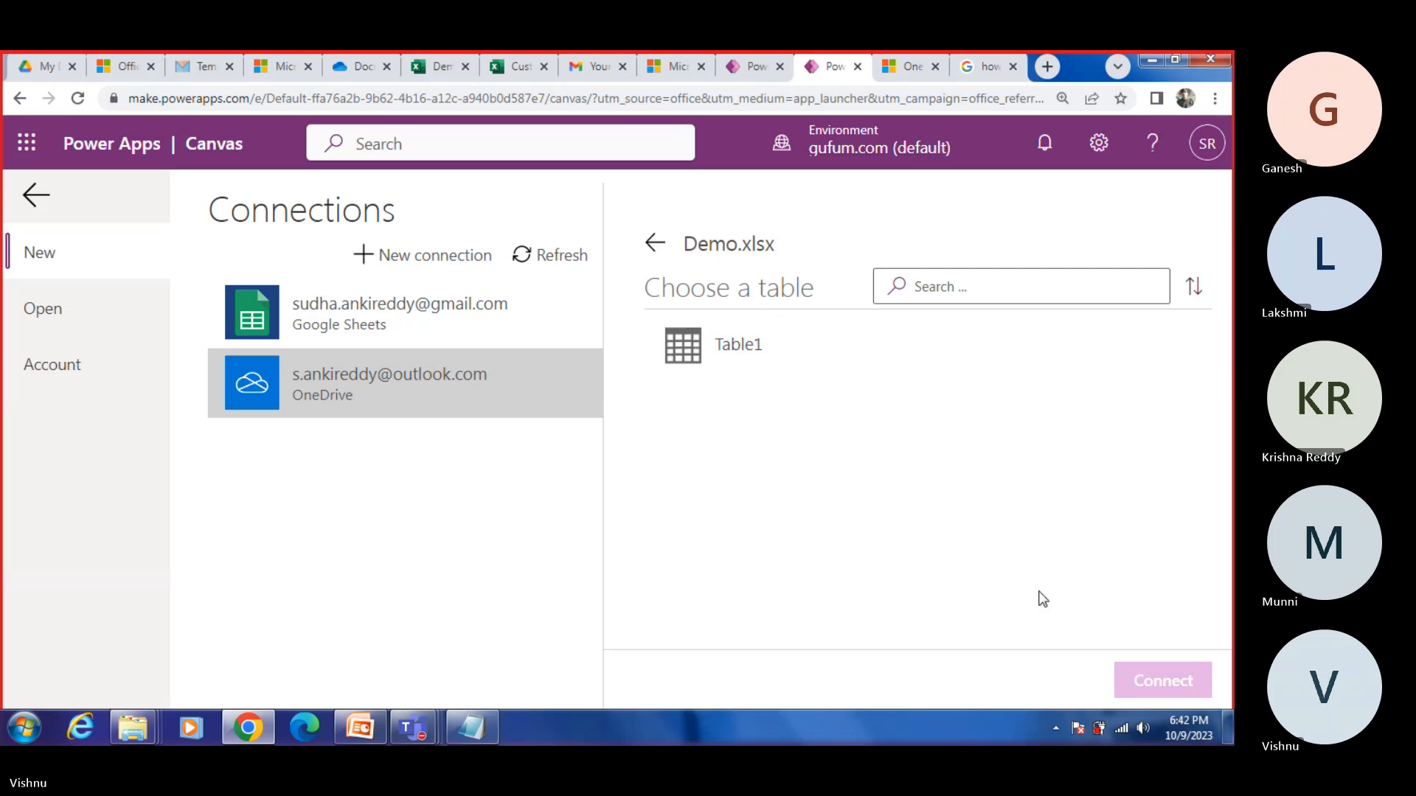
left_click(734, 351)
left_click(1163, 681)
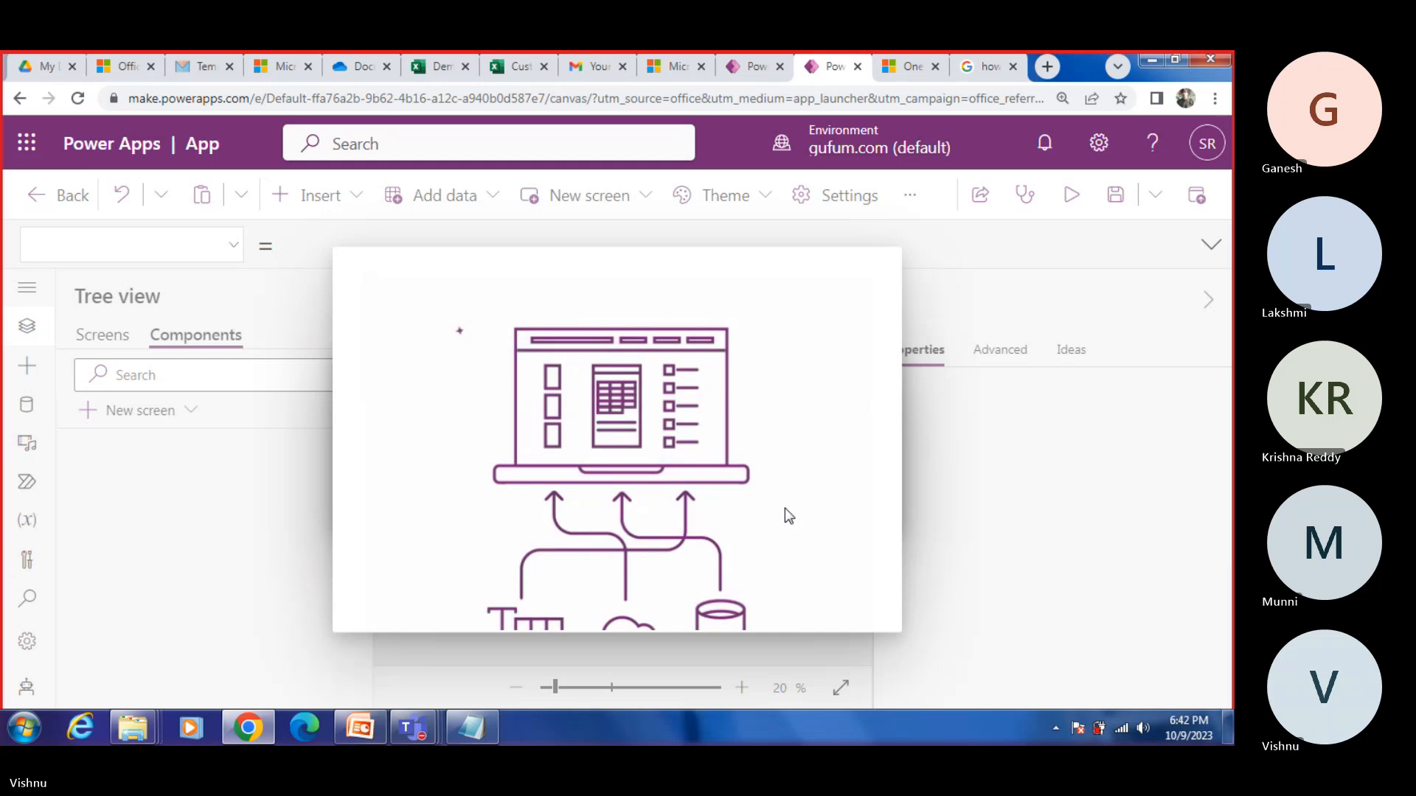
left_click(826, 542)
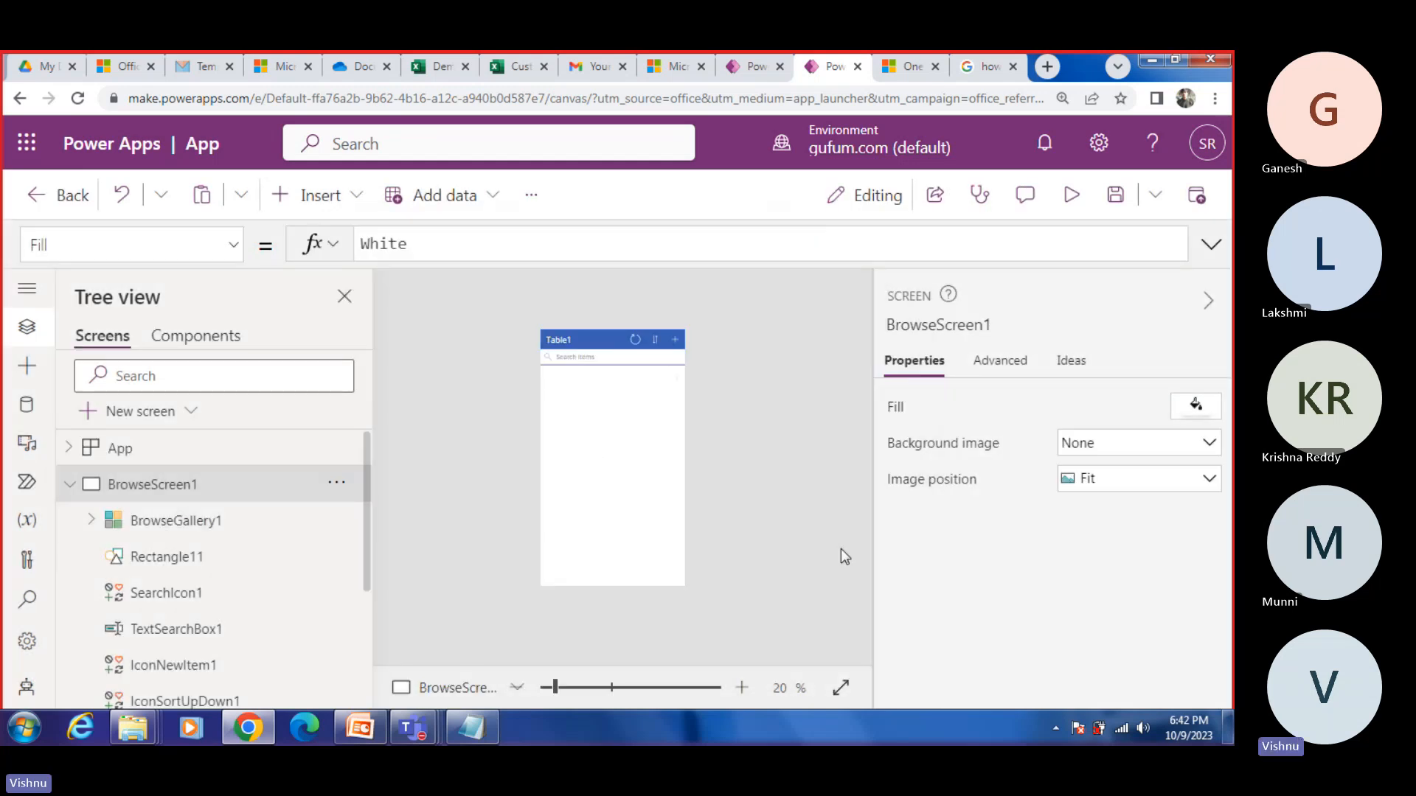
Step: Examine BrowseScreen1's gallery, rectangle, search icon and search box in the Table1 app, and close the app without saving
left_click(68, 485)
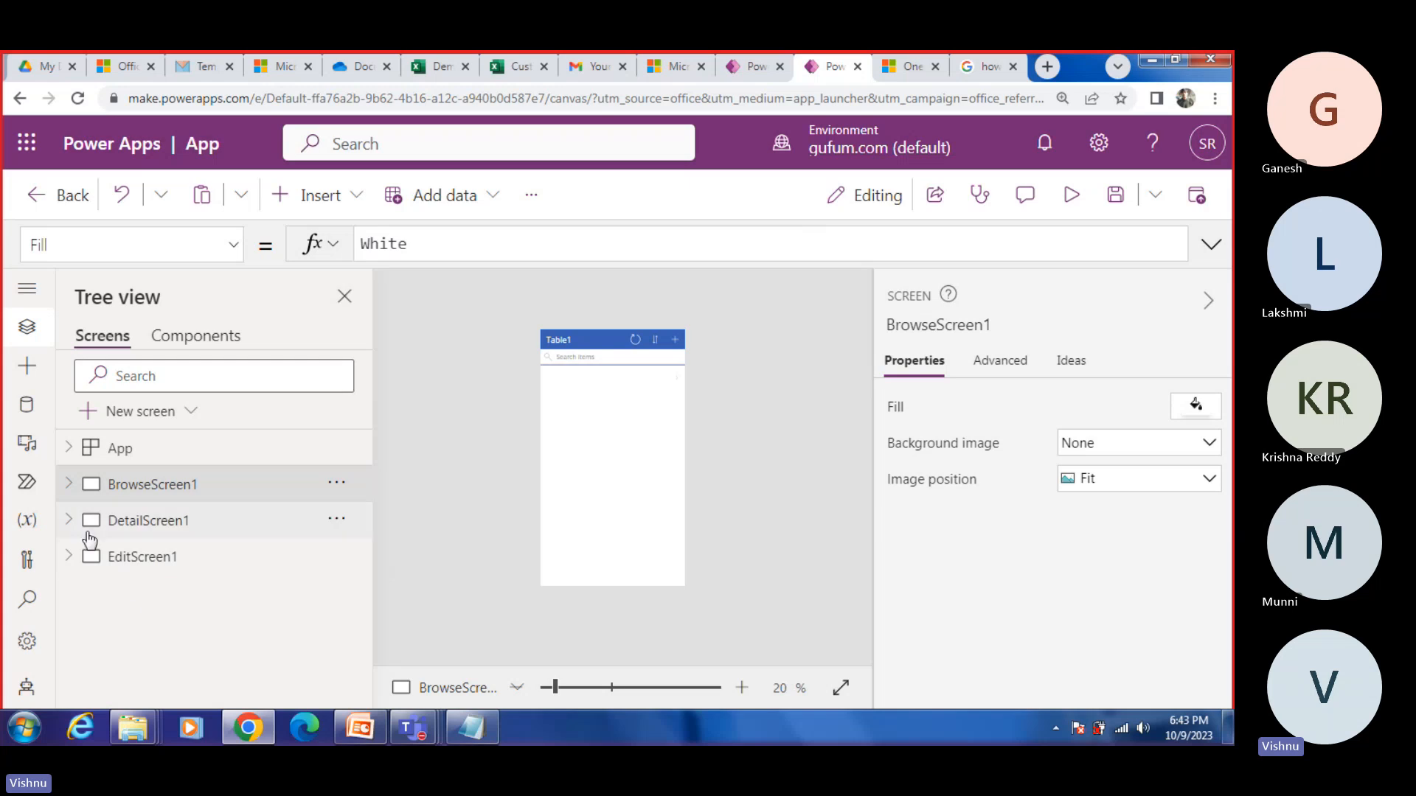
left_click(68, 484)
left_click(170, 528)
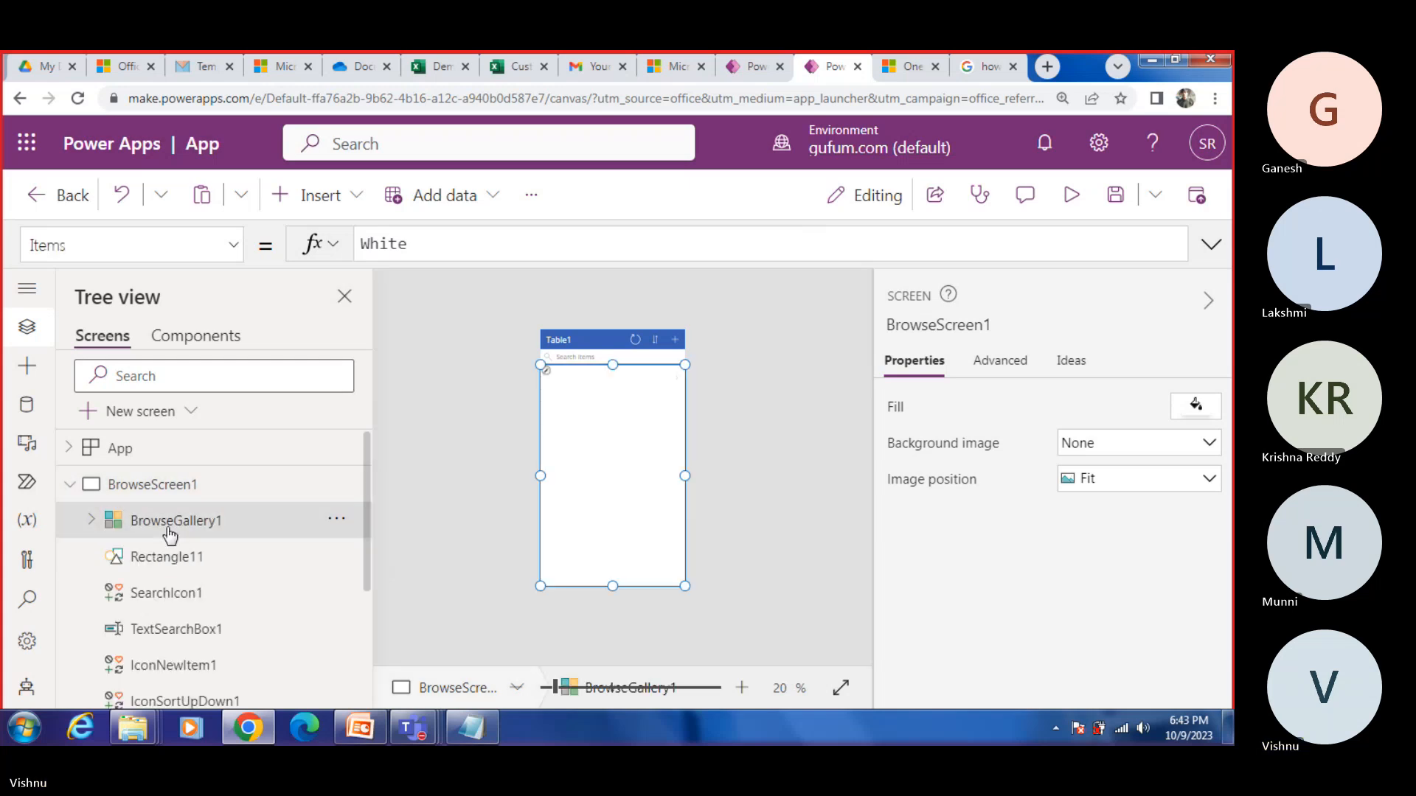
left_click(181, 555)
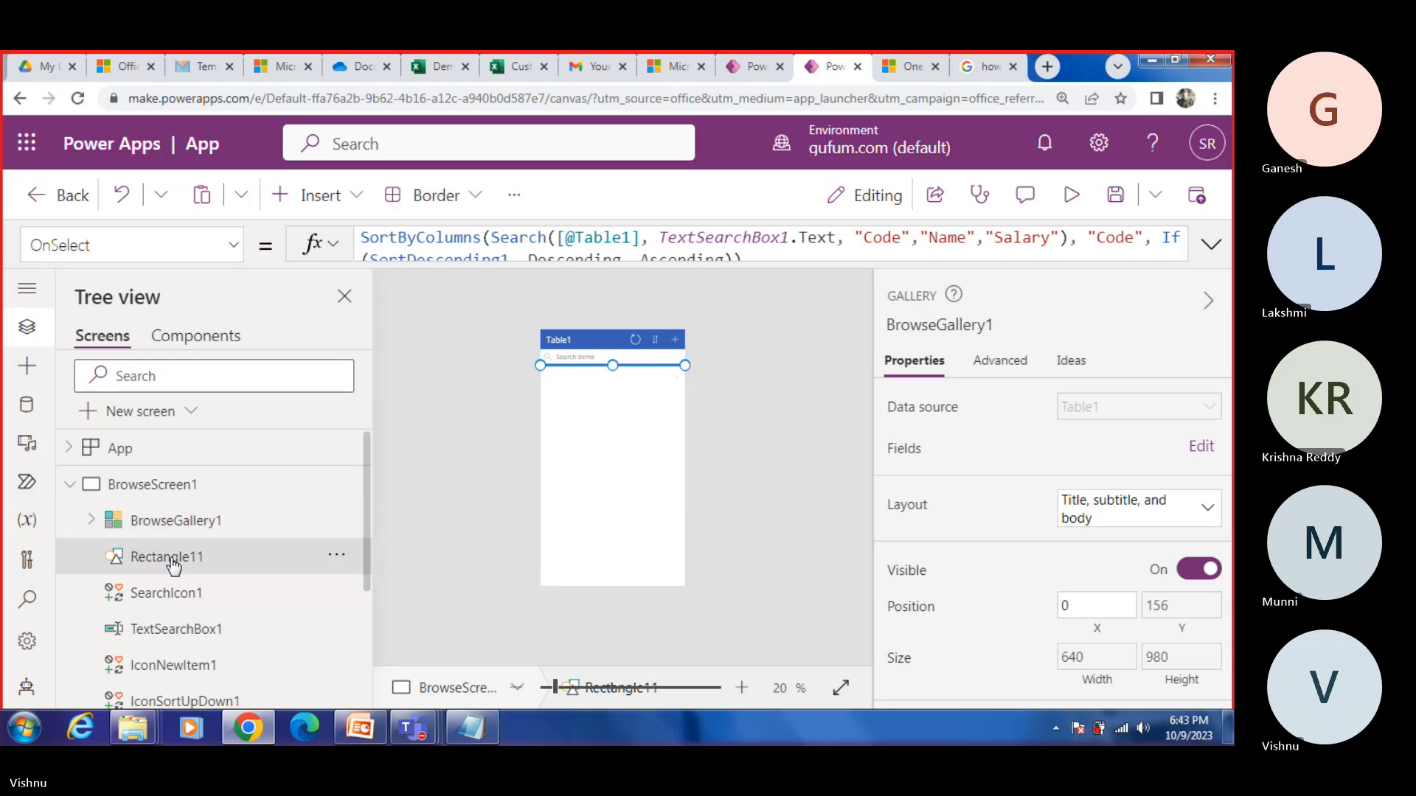
left_click(167, 599)
left_click(175, 627)
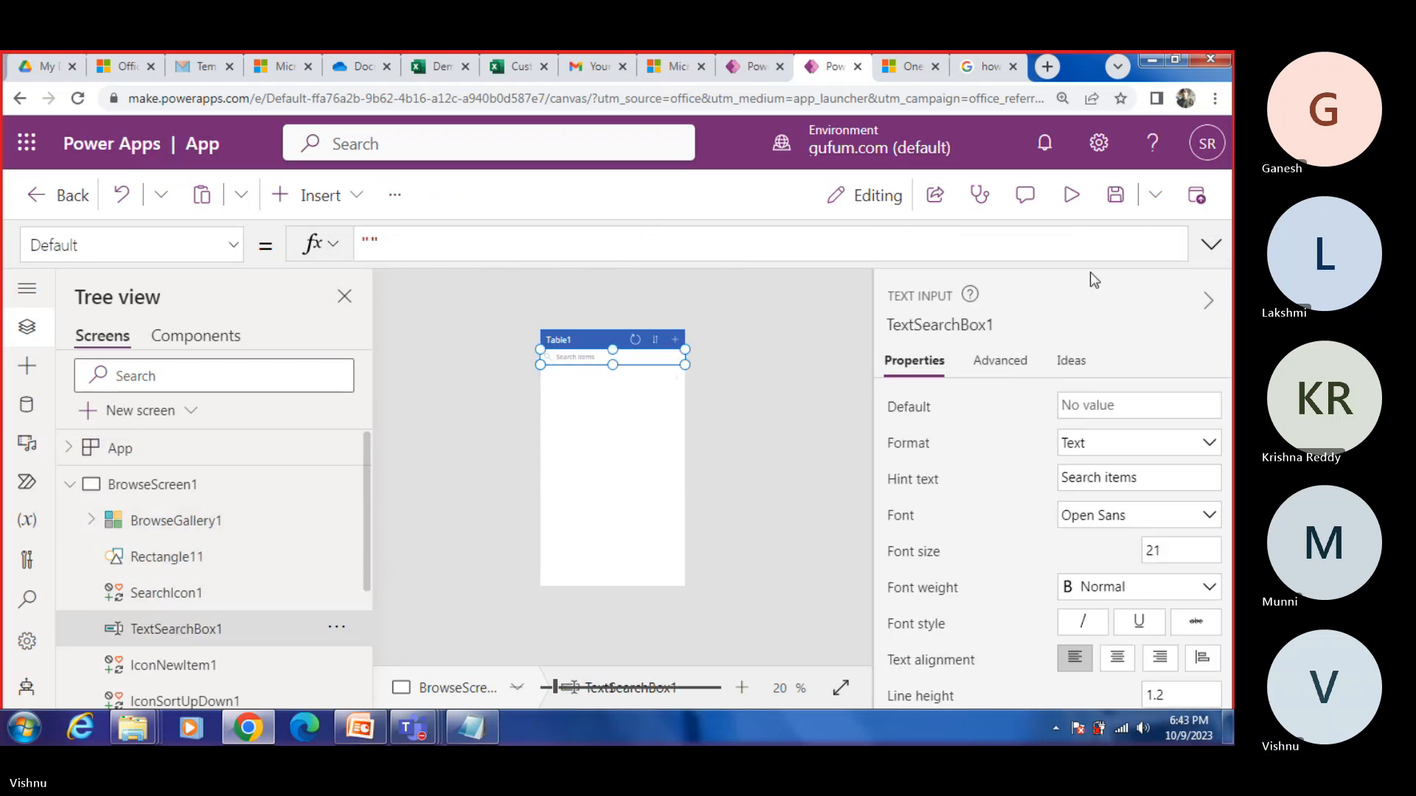
left_click(856, 66)
left_click(698, 197)
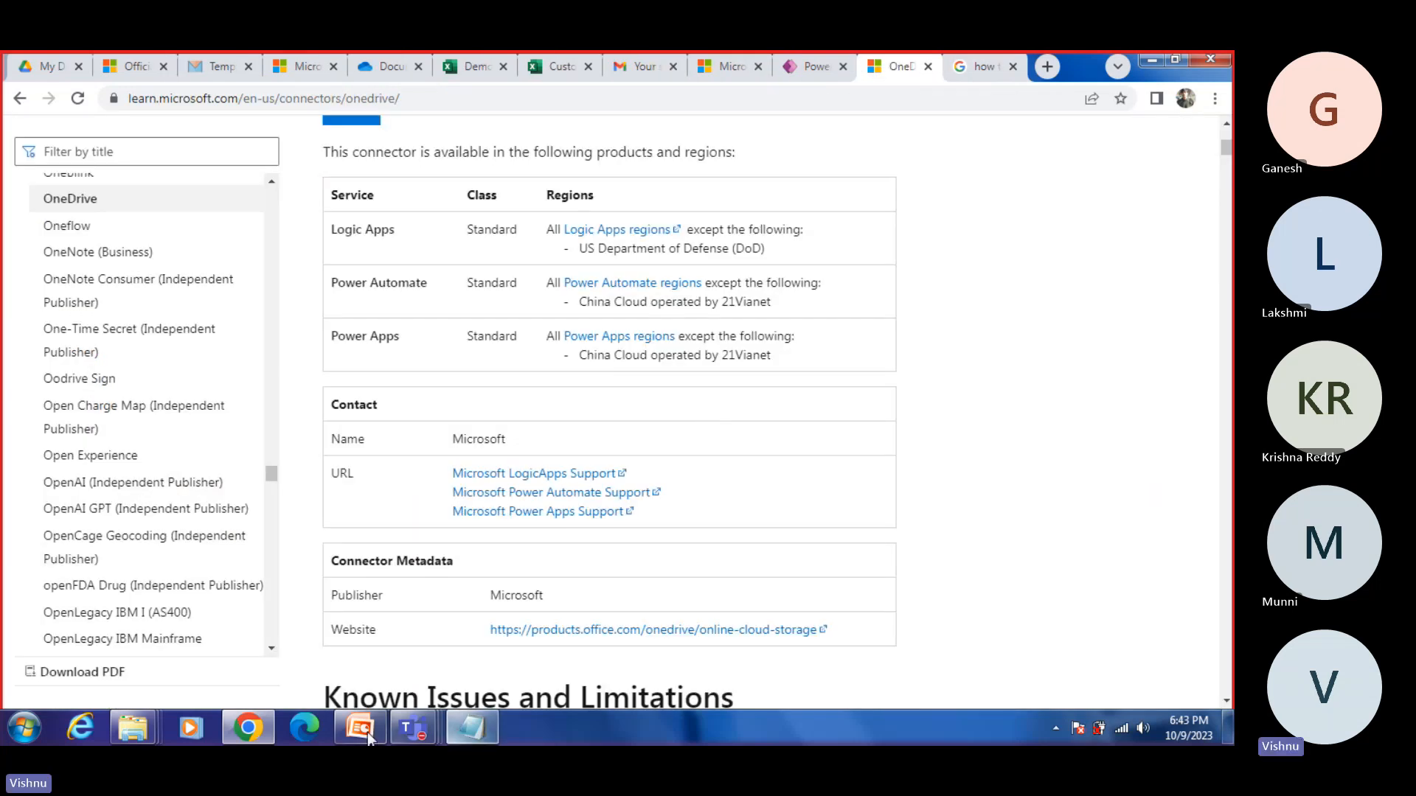
Step: Return to the Demo workbook, reselect the table range A1:C8 and recheck the table's name in its design settings
left_click(475, 78)
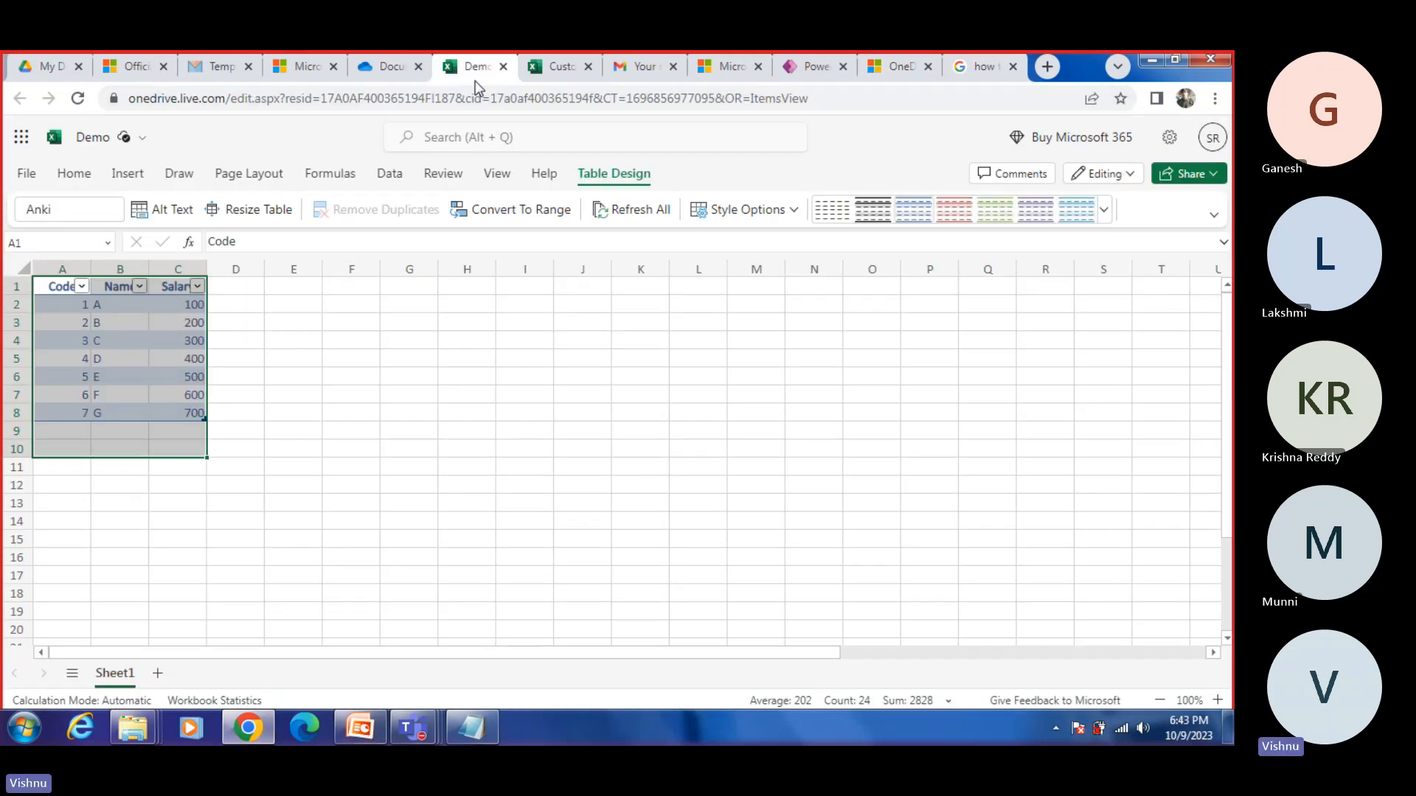
left_click(288, 388)
left_click_drag(66, 289, 188, 411)
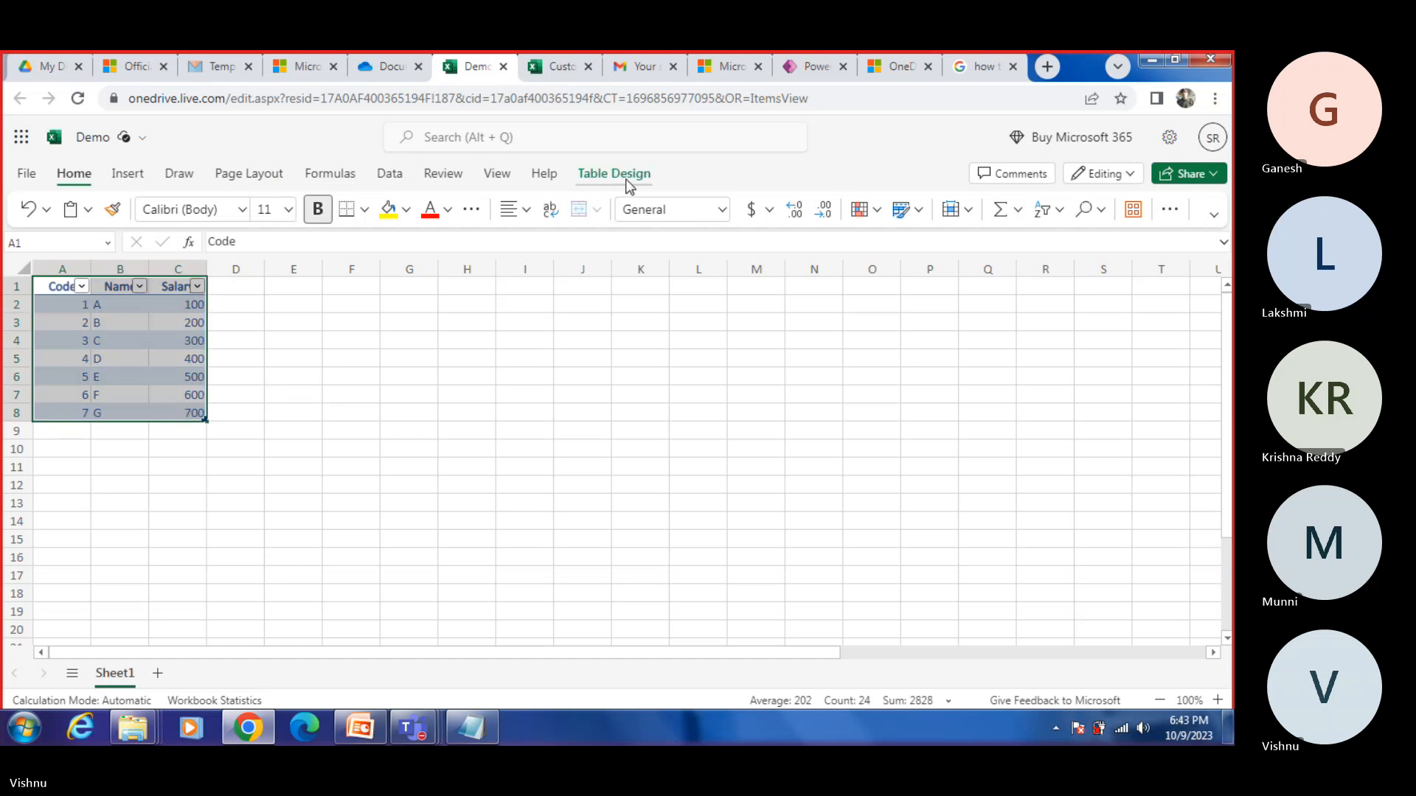
left_click(625, 181)
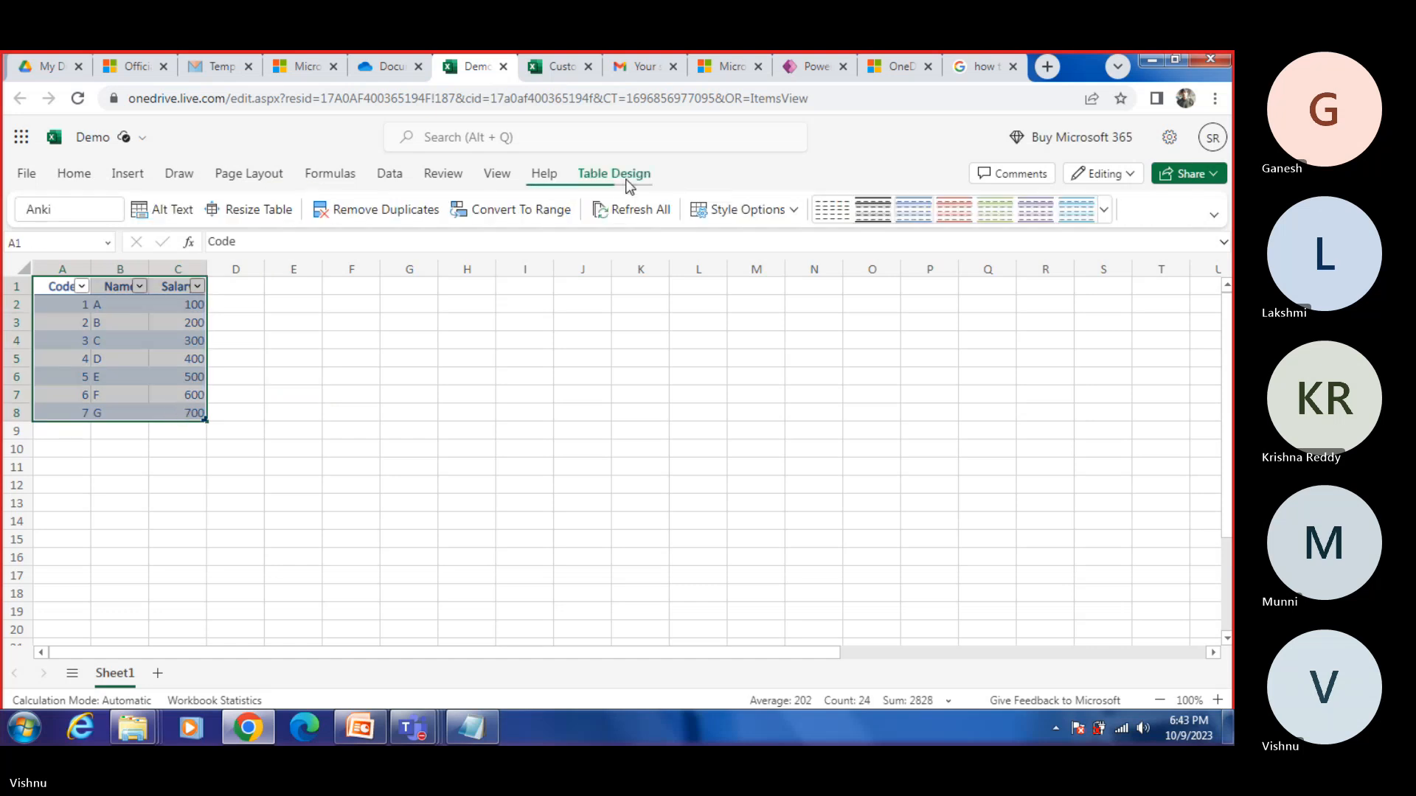
left_click(106, 211)
left_click(22, 138)
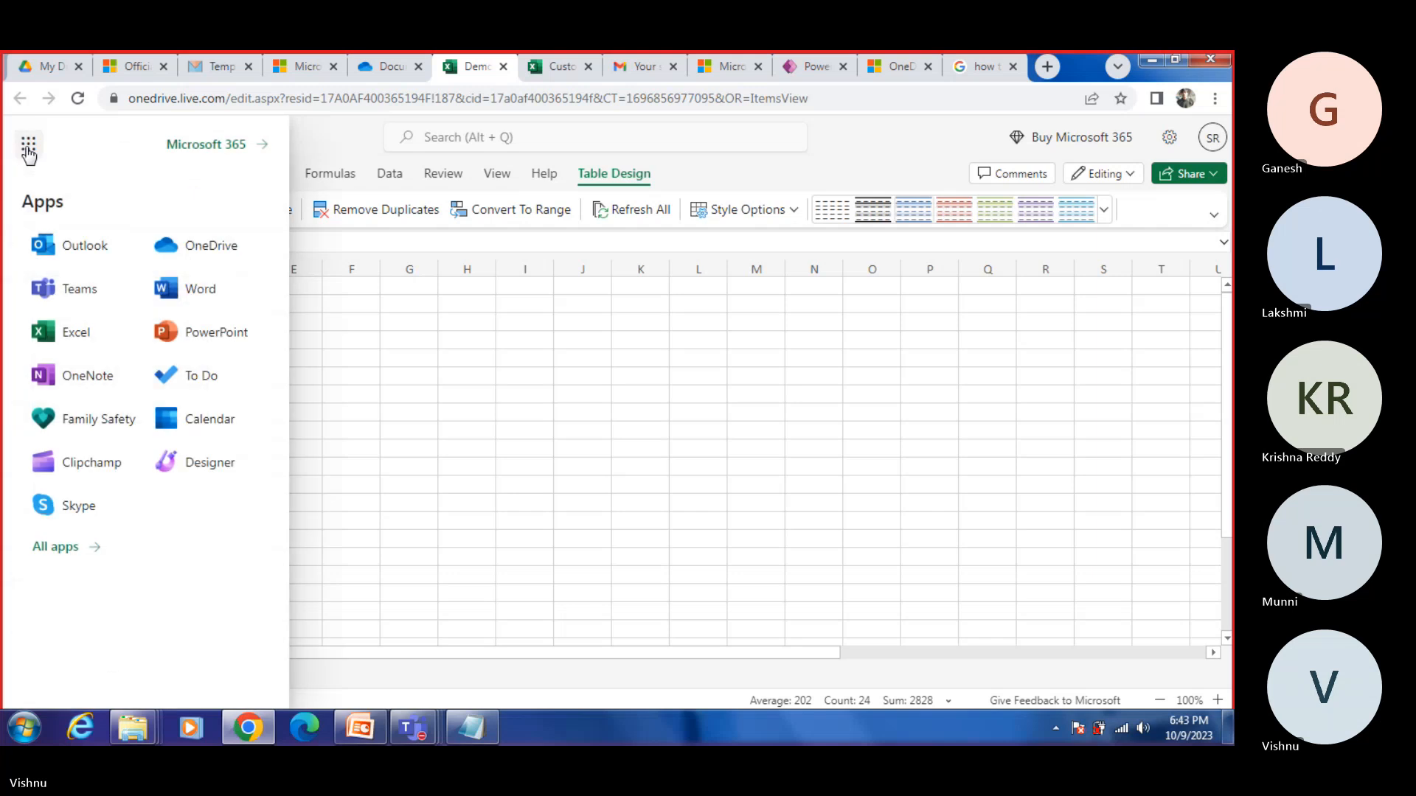
left_click(347, 472)
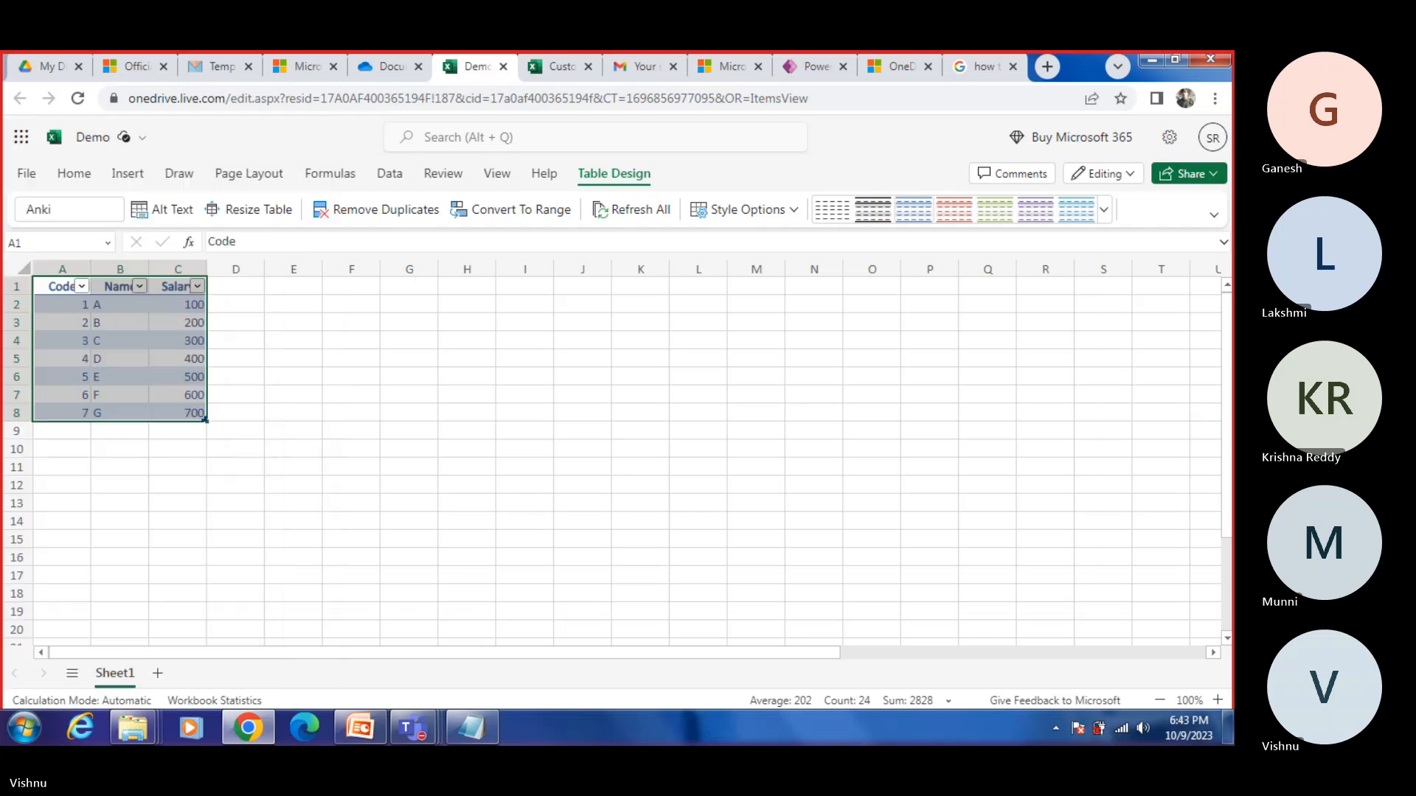
Step: Return to DemoApp, launch a fresh Power Apps session from there and start creating a new app from Excel data
left_click(842, 67)
left_click(767, 205)
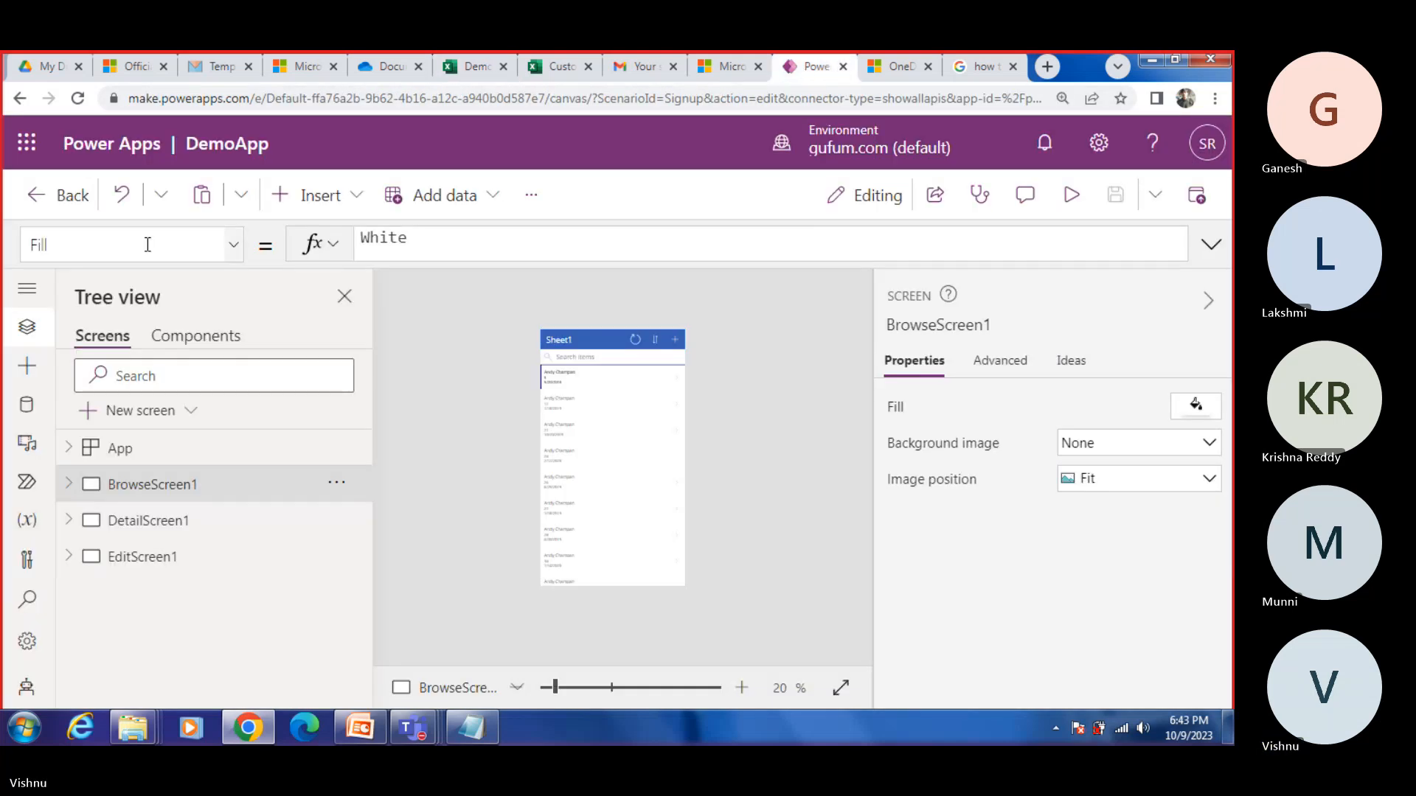
left_click(30, 149)
left_click(256, 280)
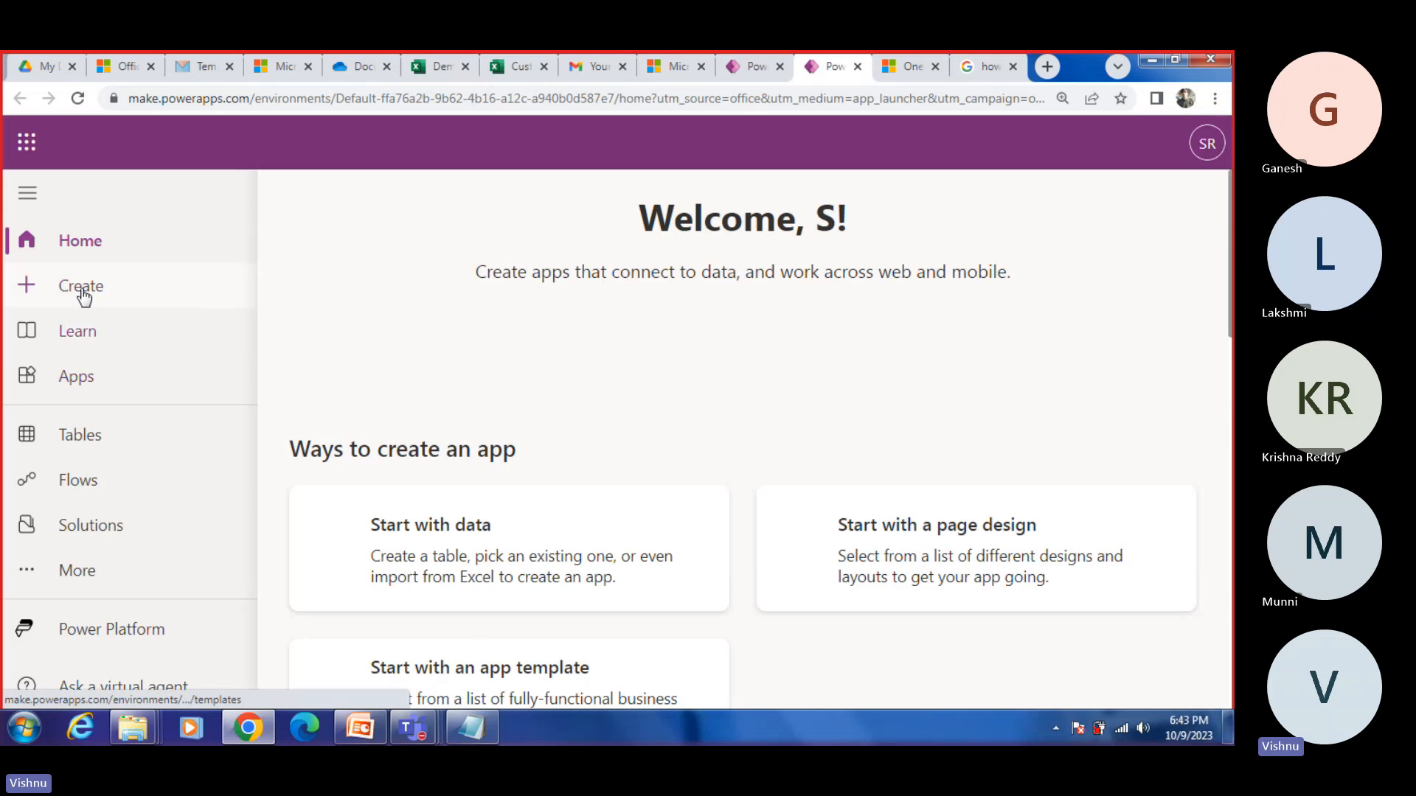
left_click(82, 289)
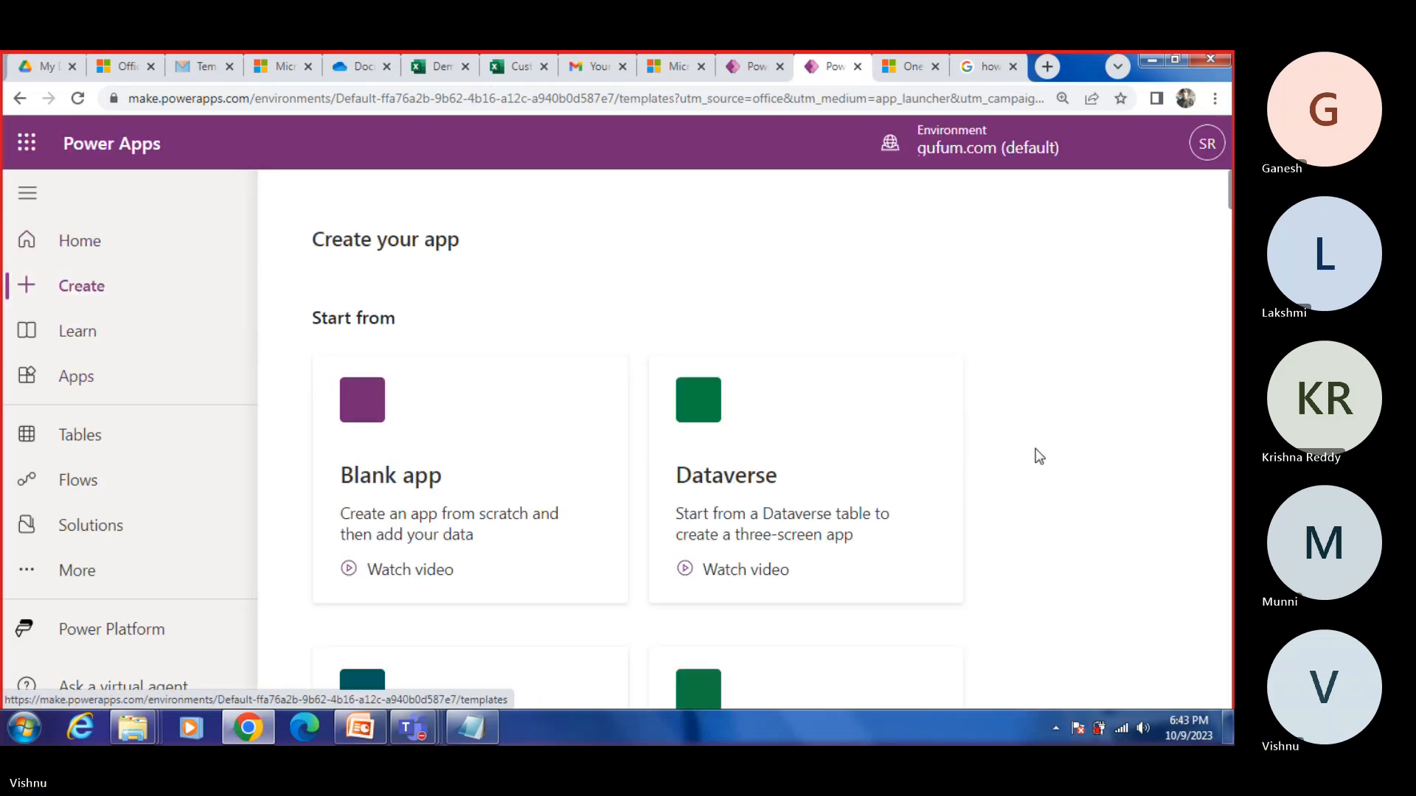
scroll(1039, 458, "down", 15)
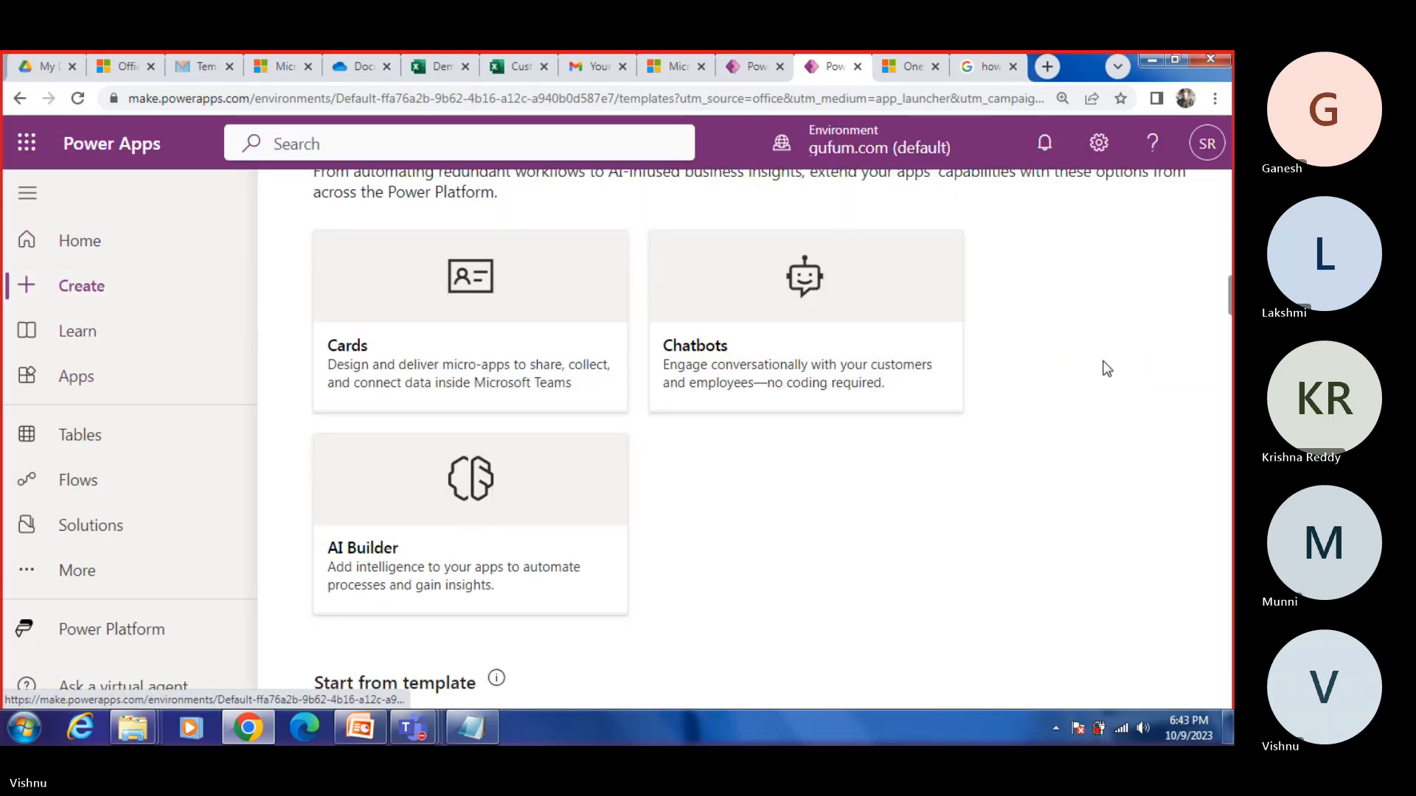
scroll(1106, 376, "up", 5)
left_click(1108, 439)
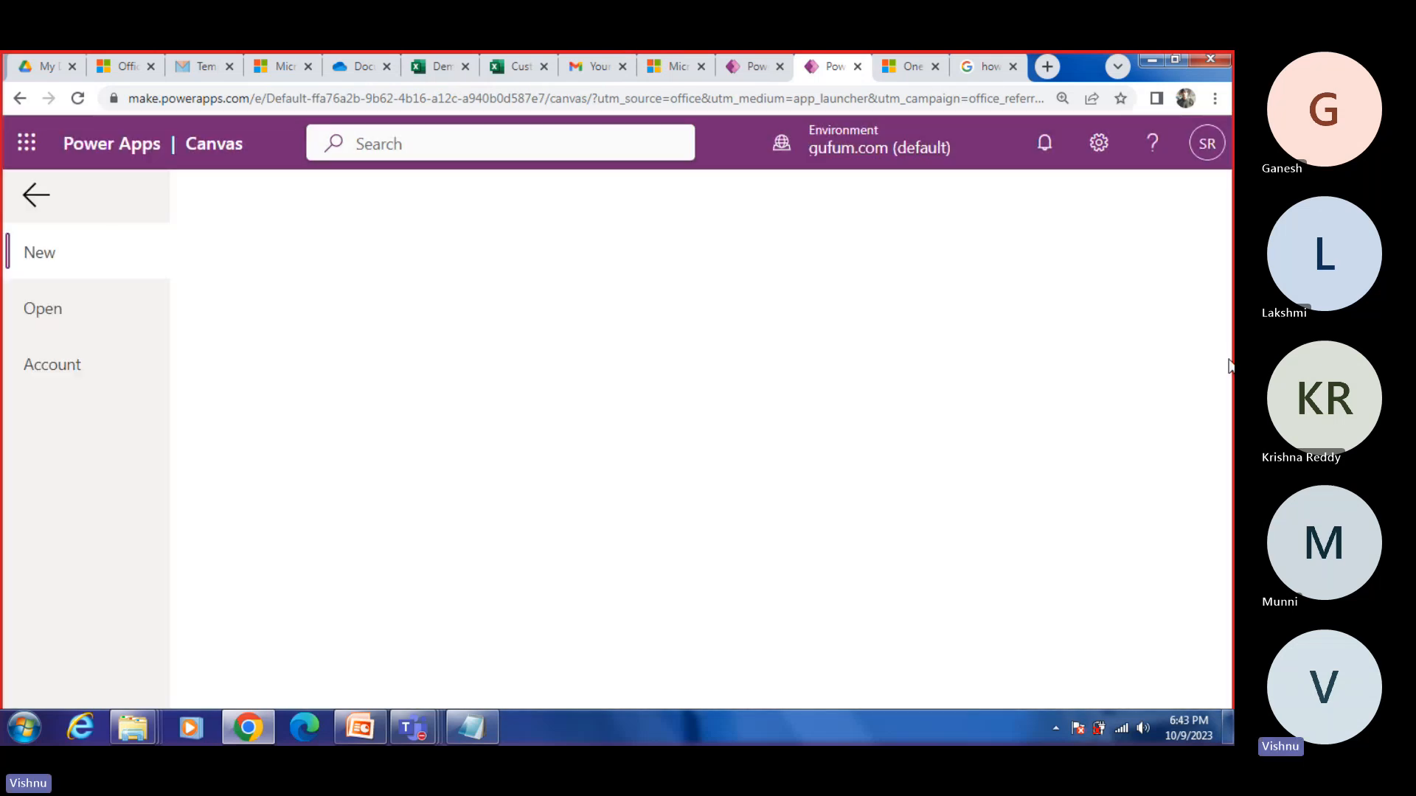
Step: Connect the new app to the Anki table in Demo.xlsx from OneDrive's Documents folder and skip the studio welcome dialog
left_click(317, 373)
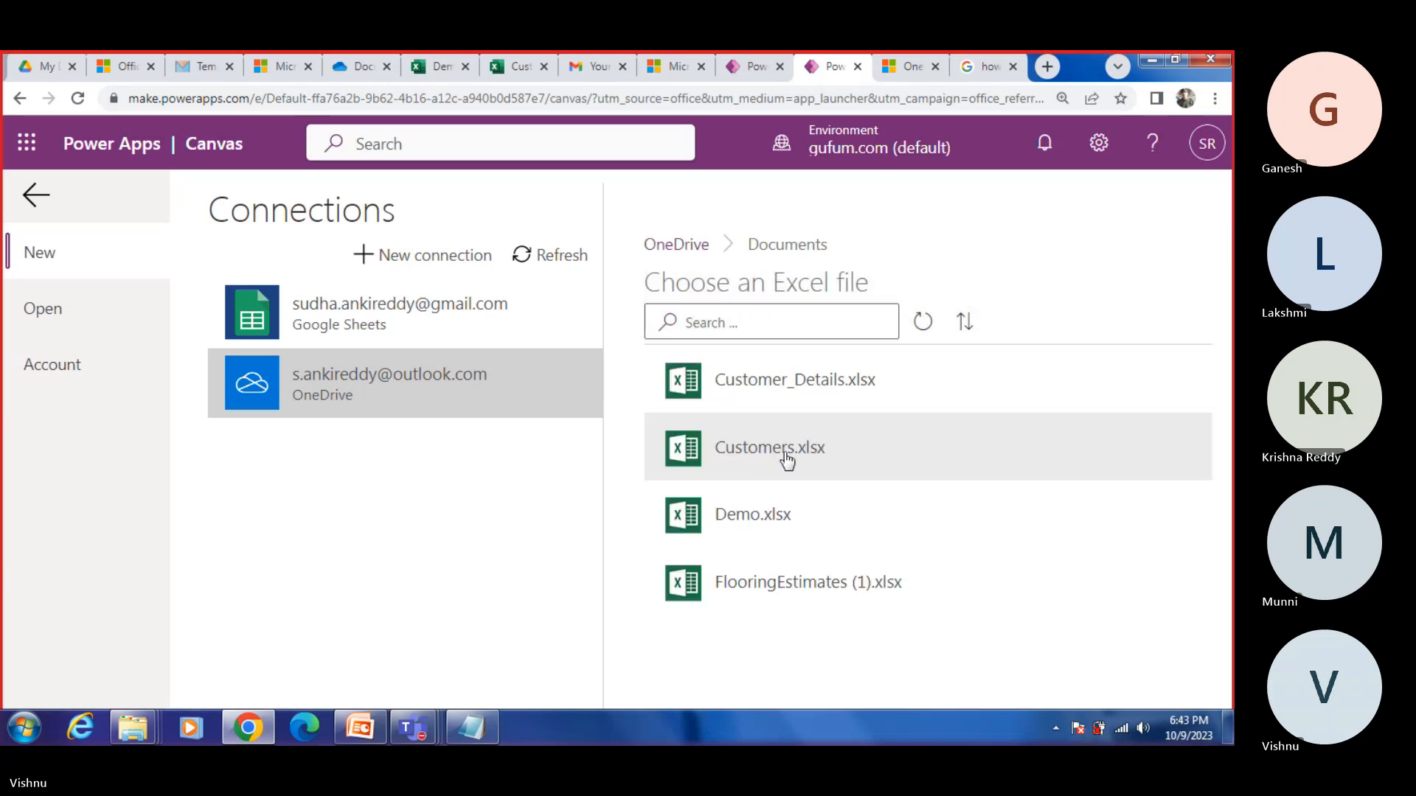
left_click(751, 525)
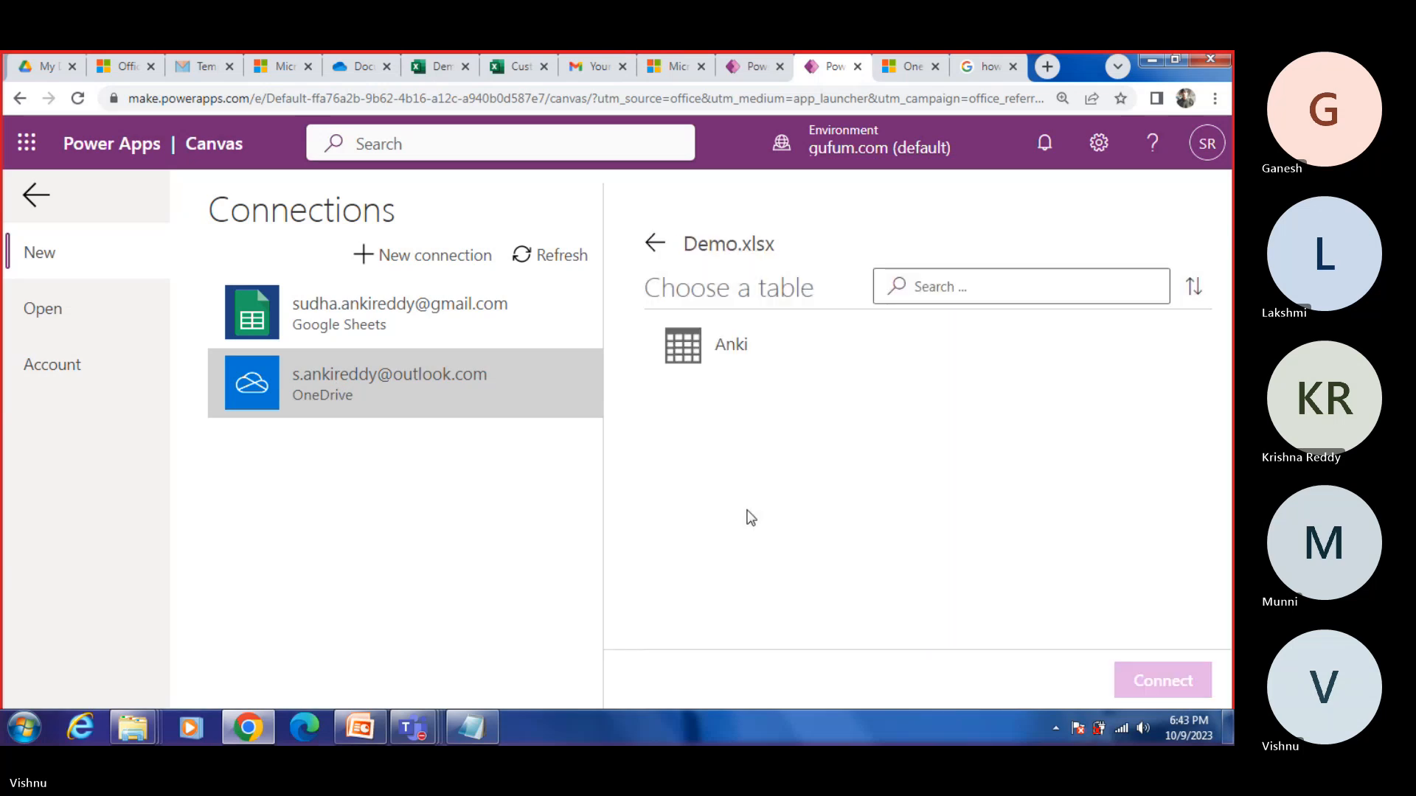
left_click(714, 363)
left_click(1177, 676)
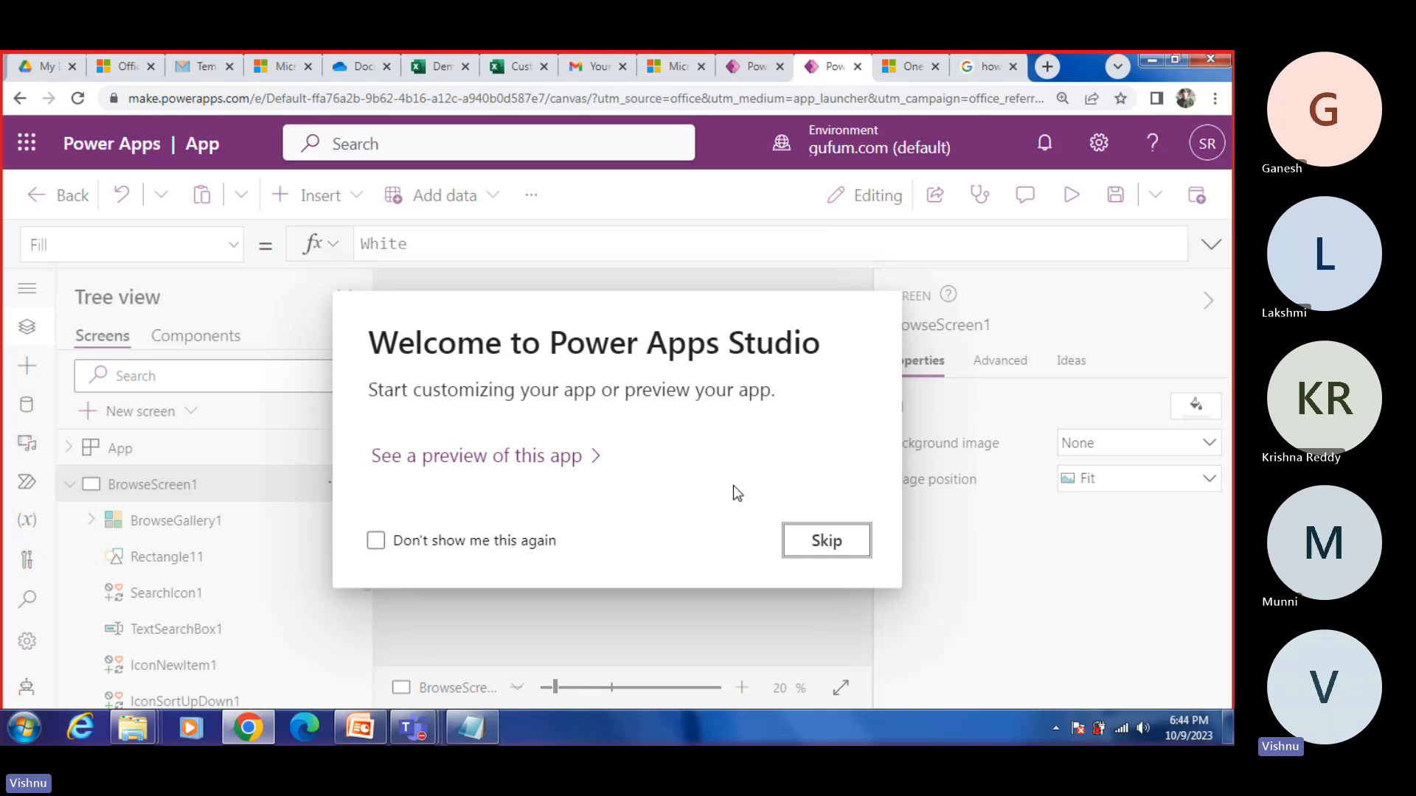
left_click(826, 542)
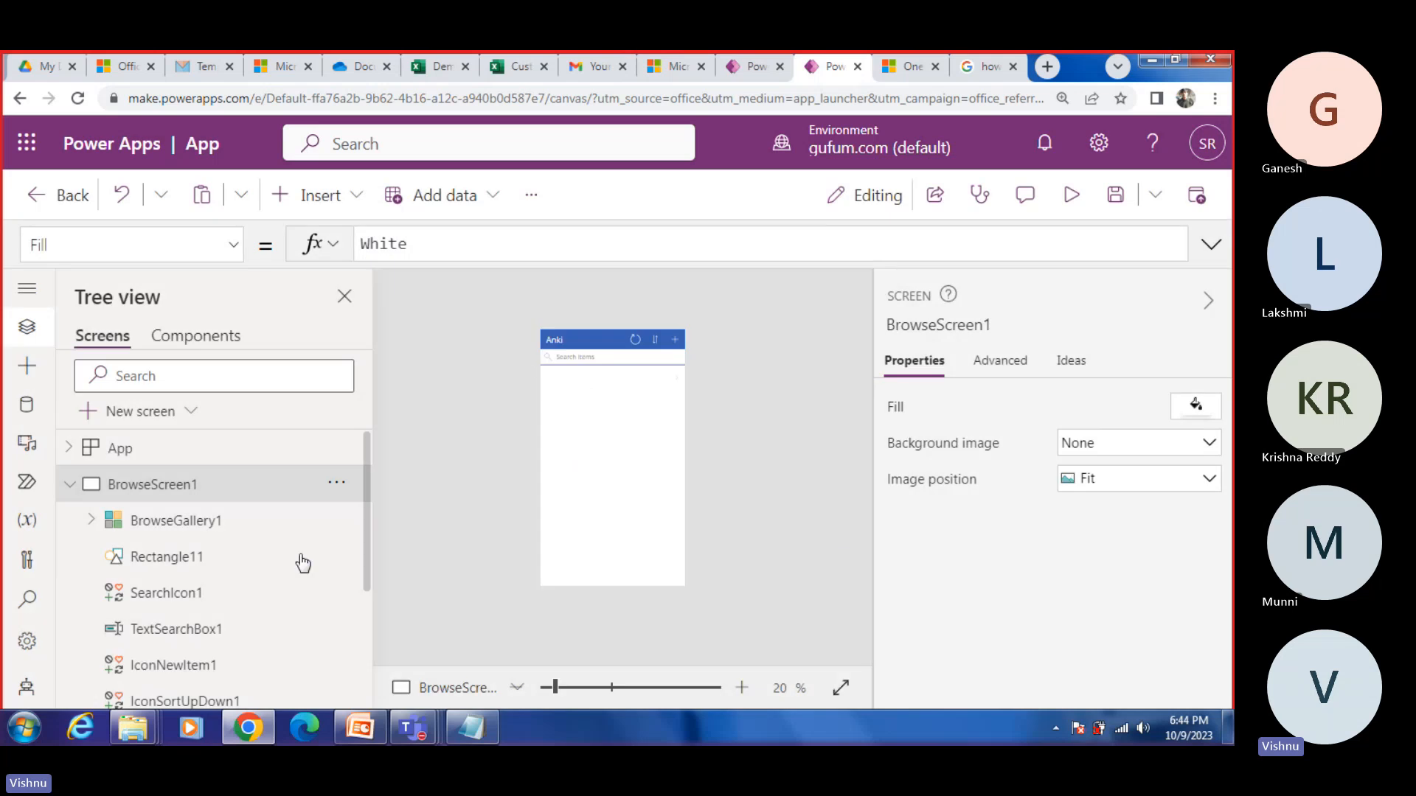
Step: Examine the Anki app's title label and the Items formula of BrowseGallery1
left_click(640, 414)
left_click(558, 348)
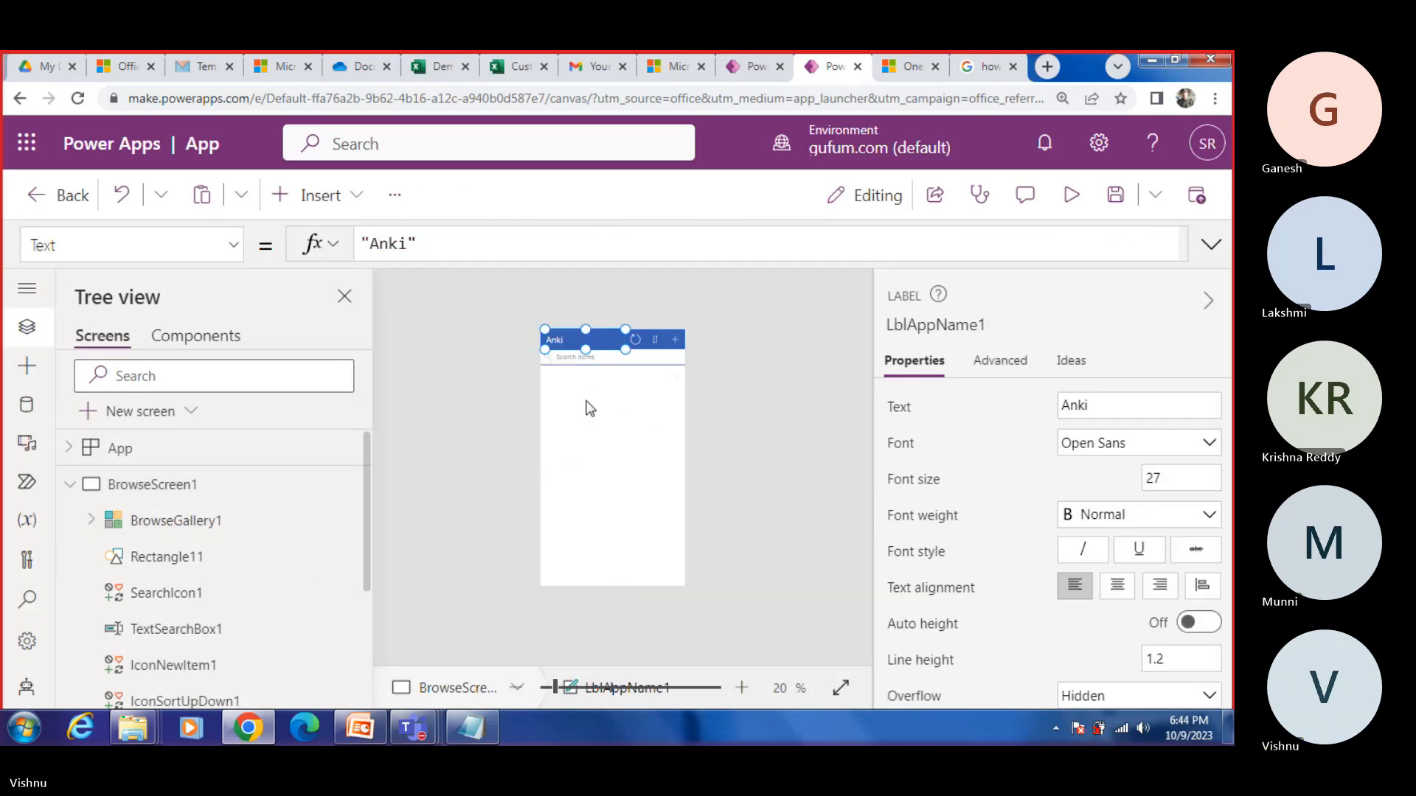
left_click(591, 432)
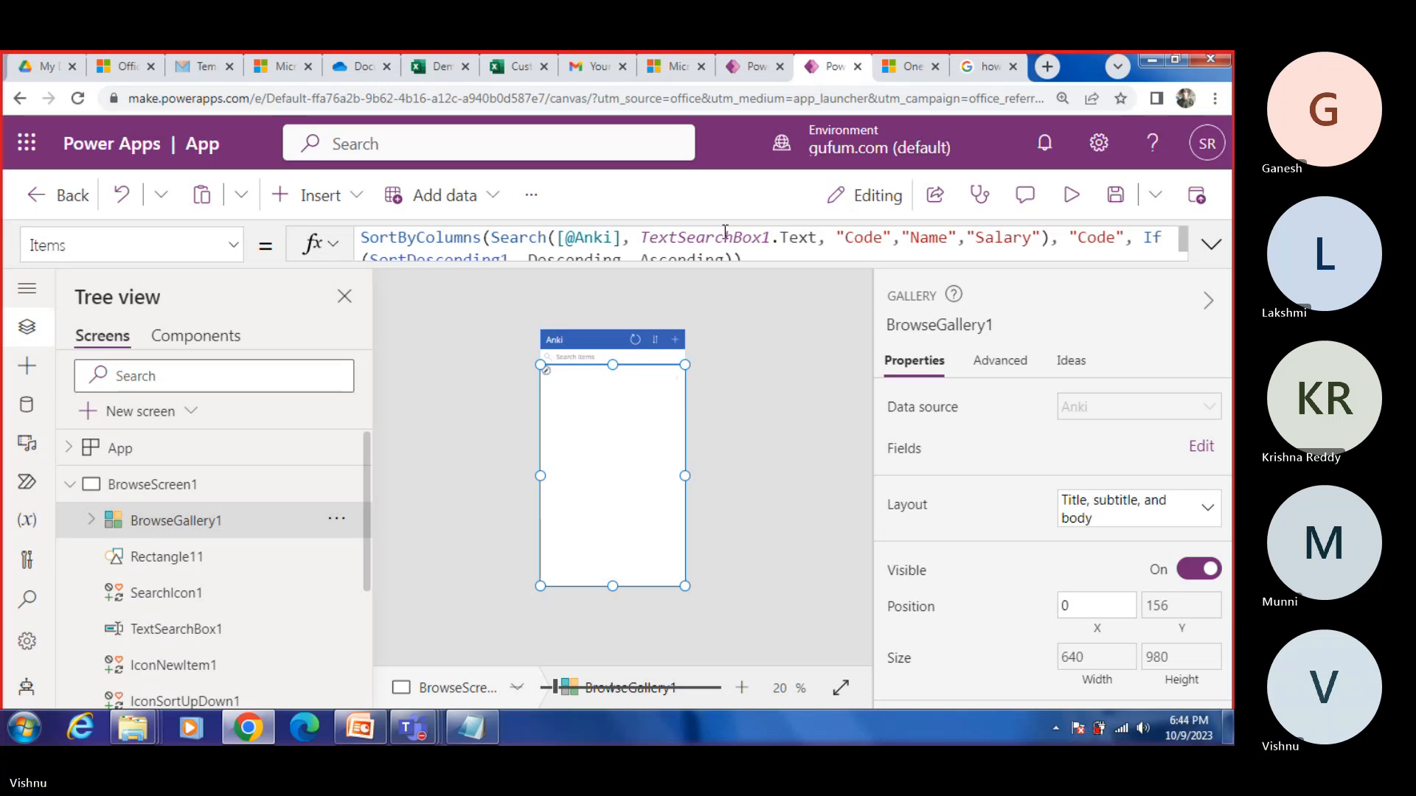
left_click(845, 242)
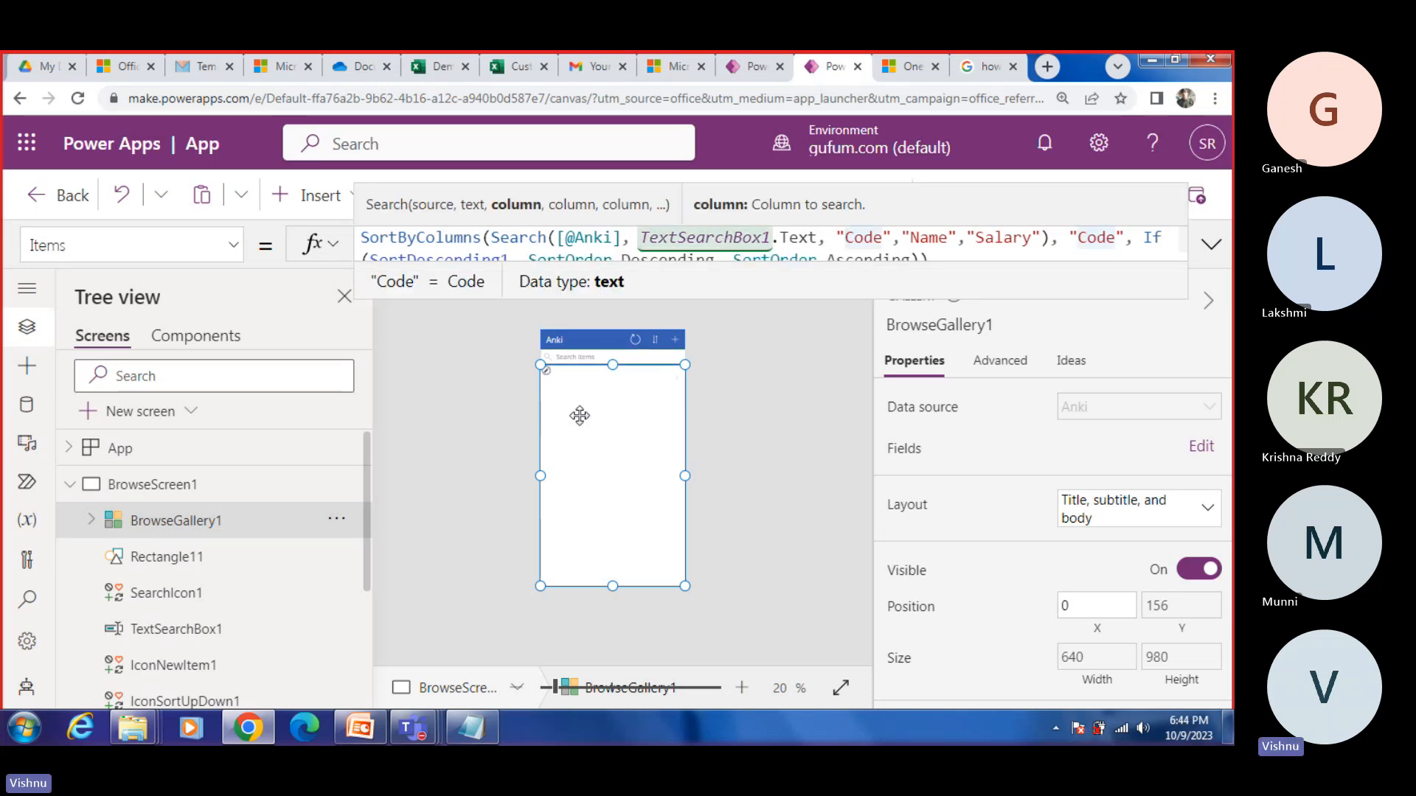
Step: Preview the Anki app starting from BrowseScreen1, check its record list and close the preview
left_click(152, 485)
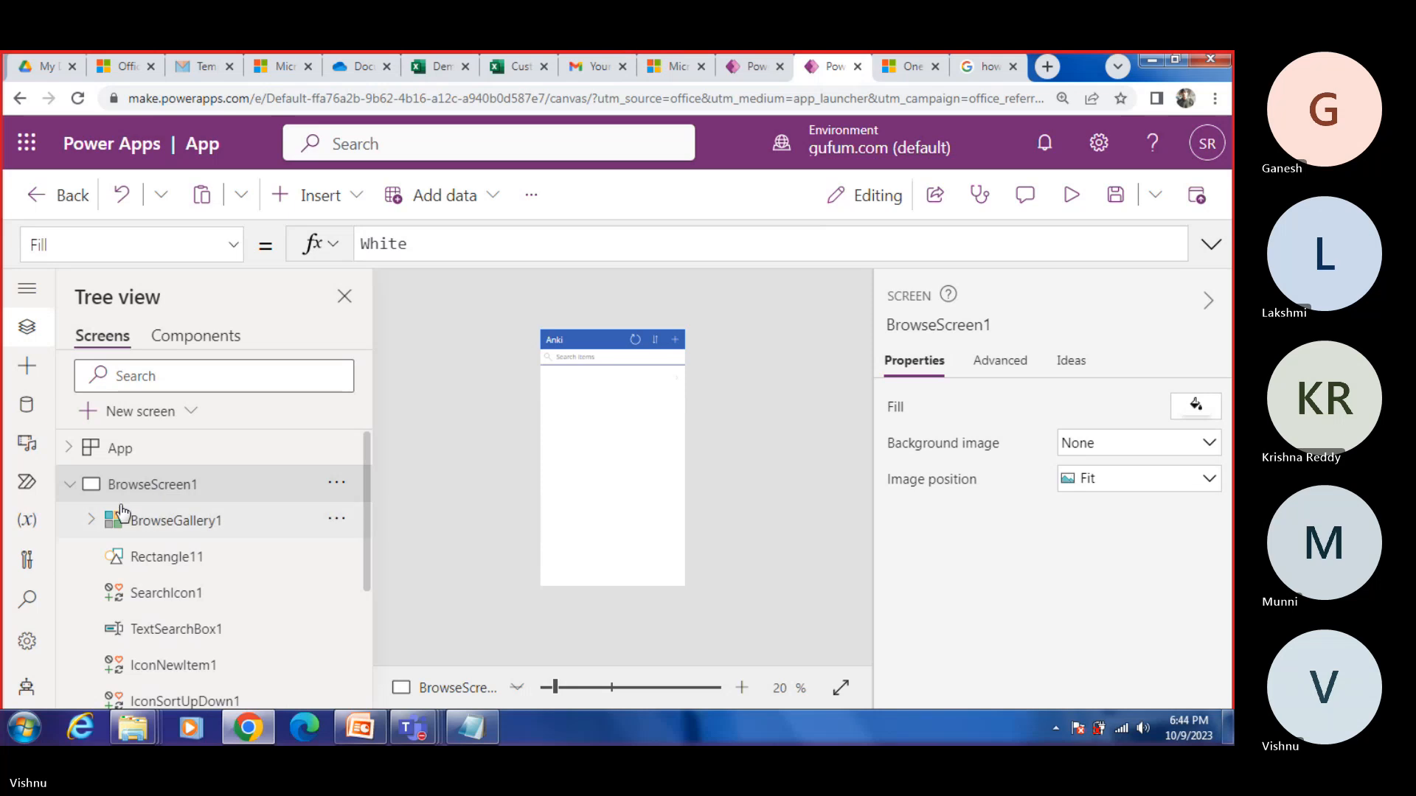
left_click(1073, 195)
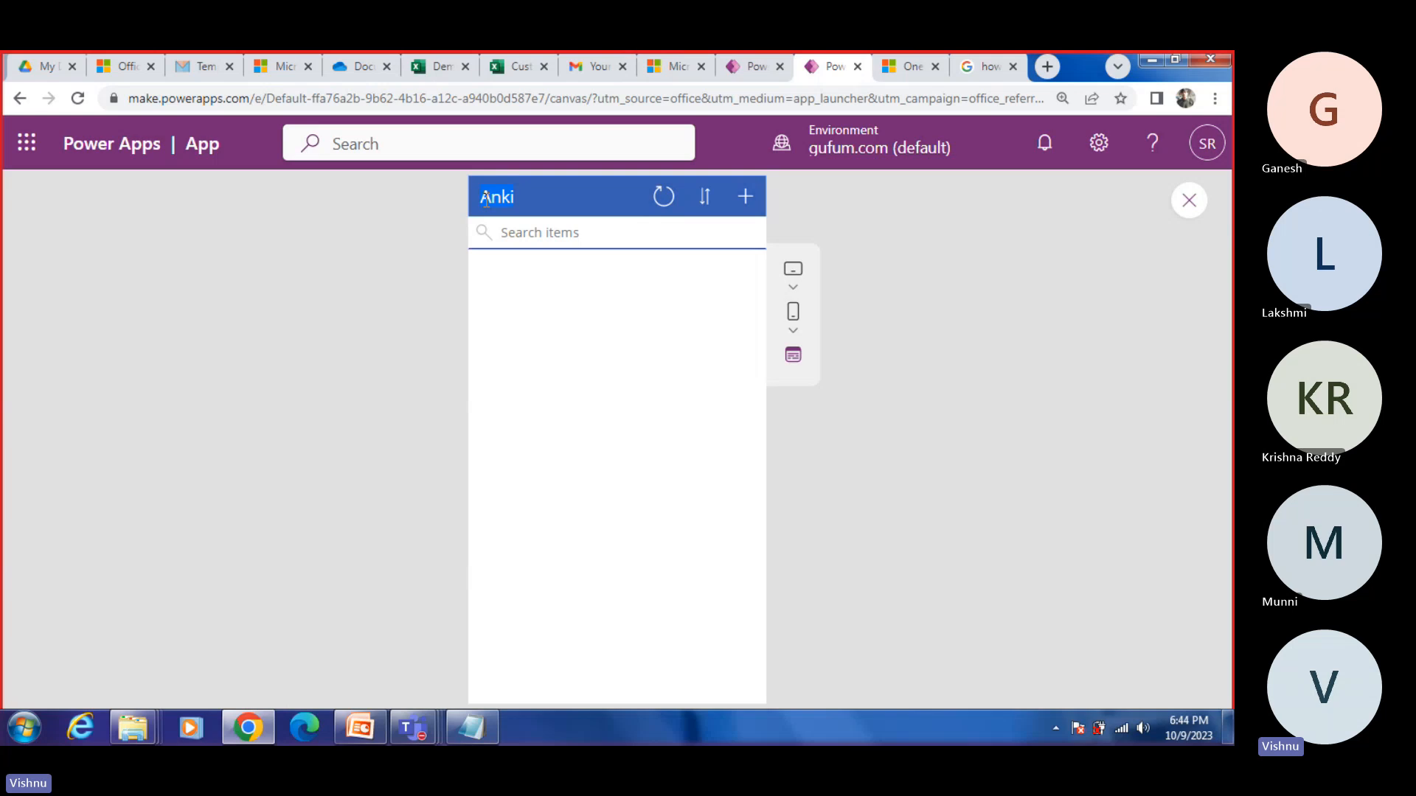
left_click(1189, 200)
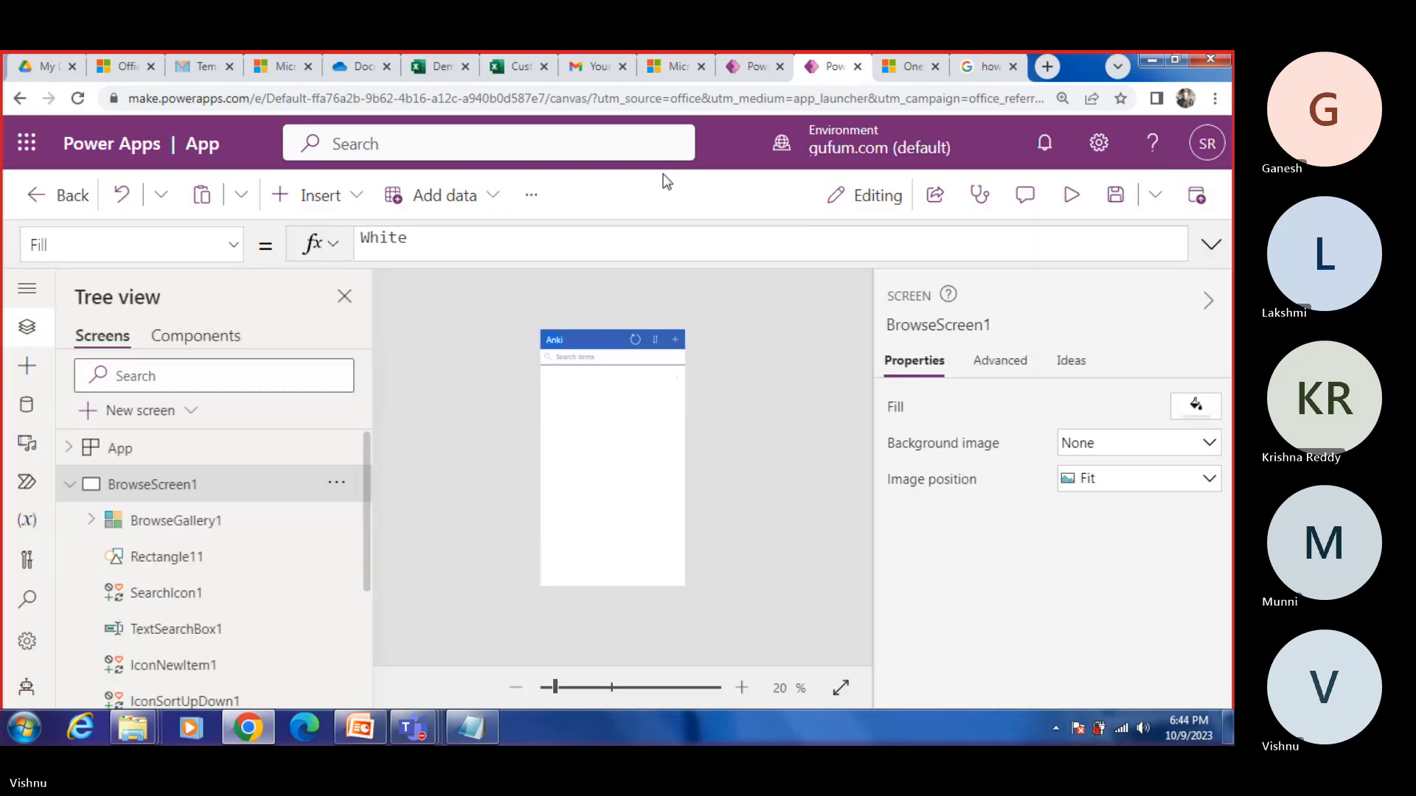
Step: Close the Anki app and leave the site without saving it
left_click(857, 67)
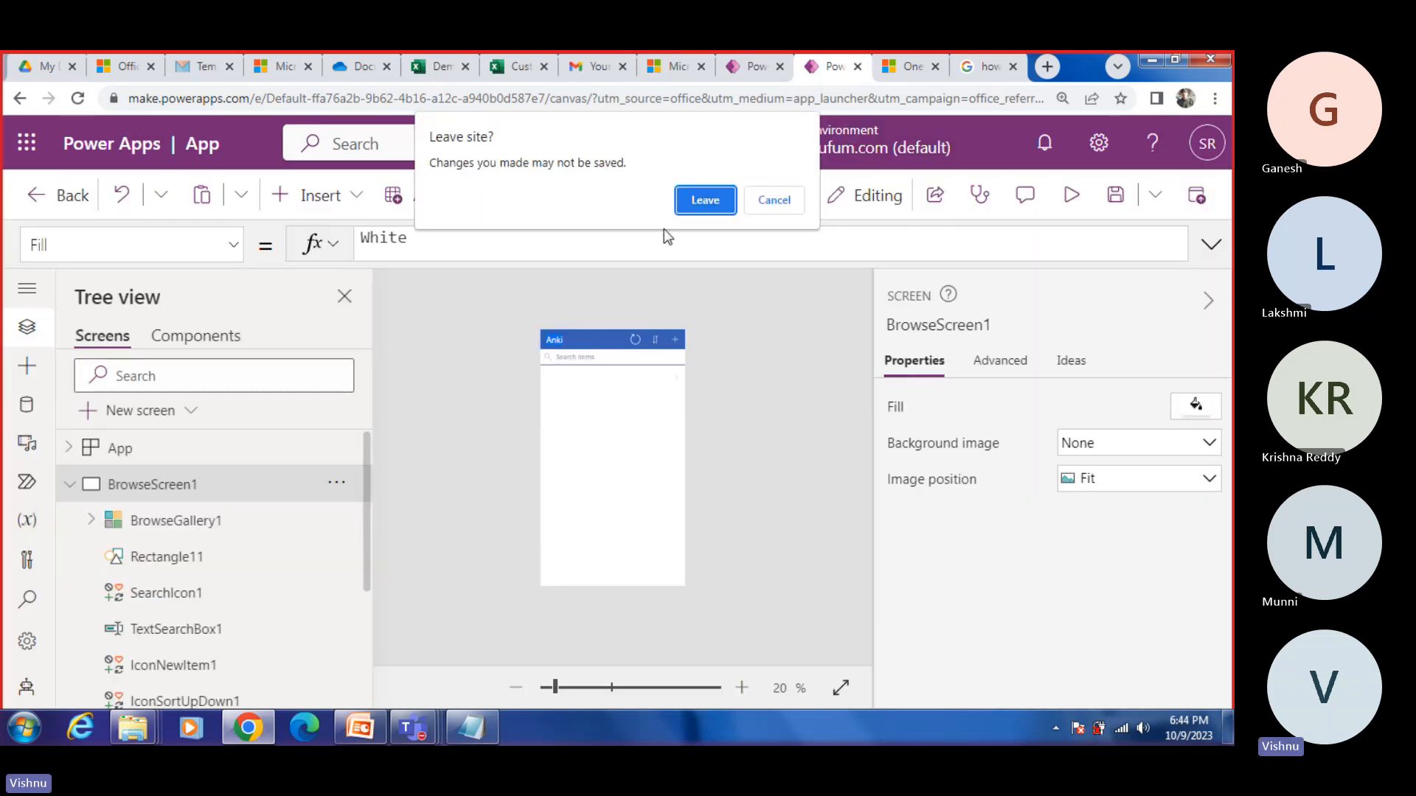
left_click(699, 201)
left_click(696, 214)
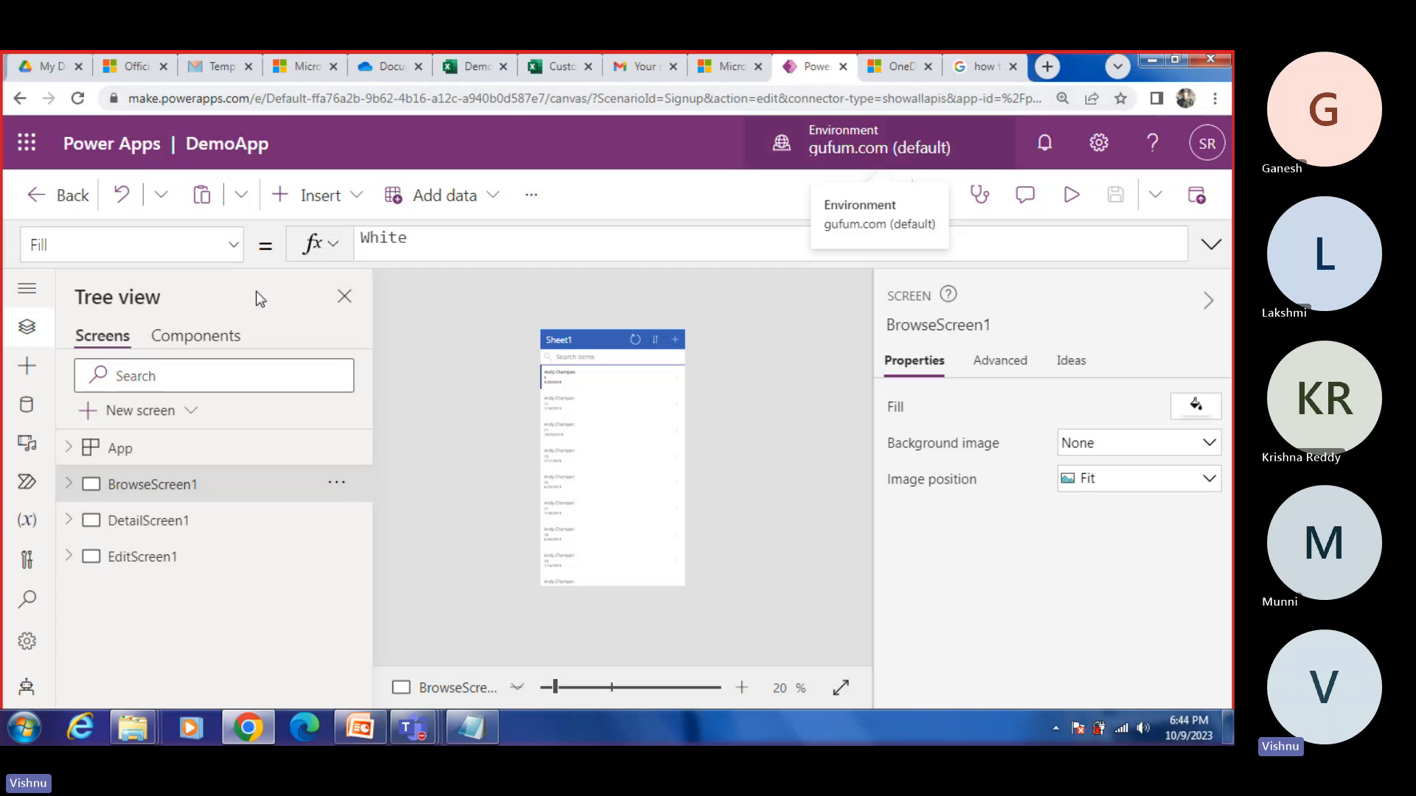
Step: Launch a fresh Power Apps session from DemoApp, close the leftover OneDrive page and start a new app from more data sources
left_click(26, 142)
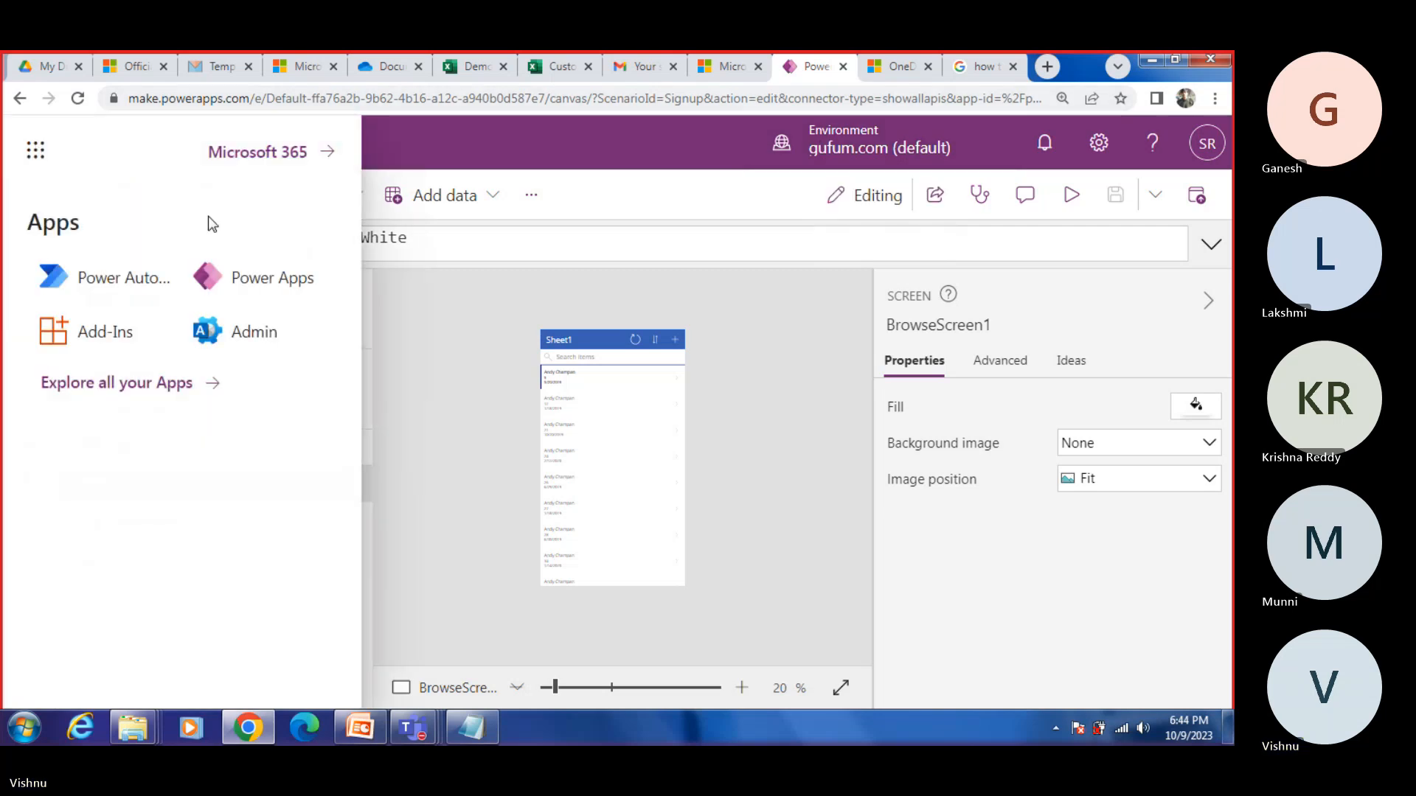
left_click(239, 279)
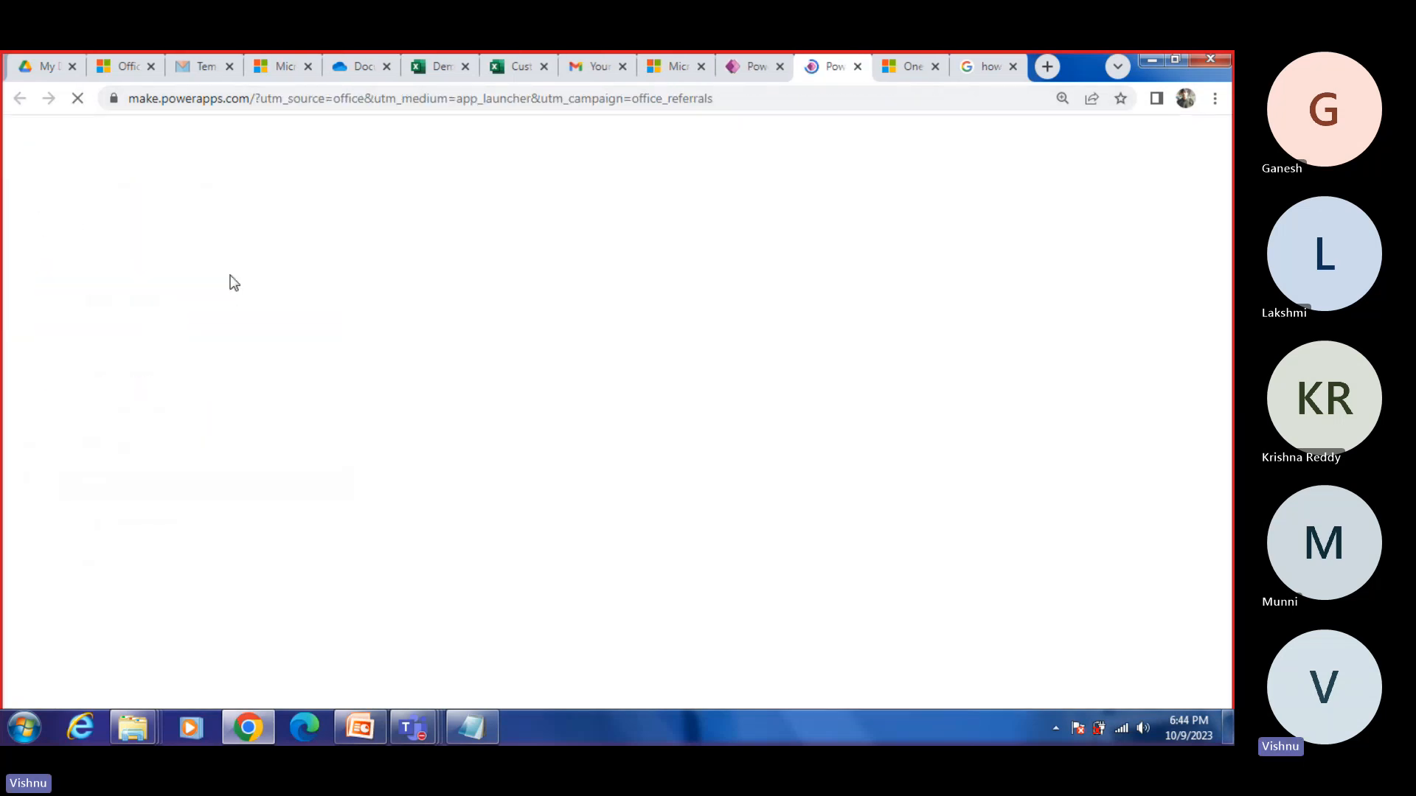
left_click(935, 67)
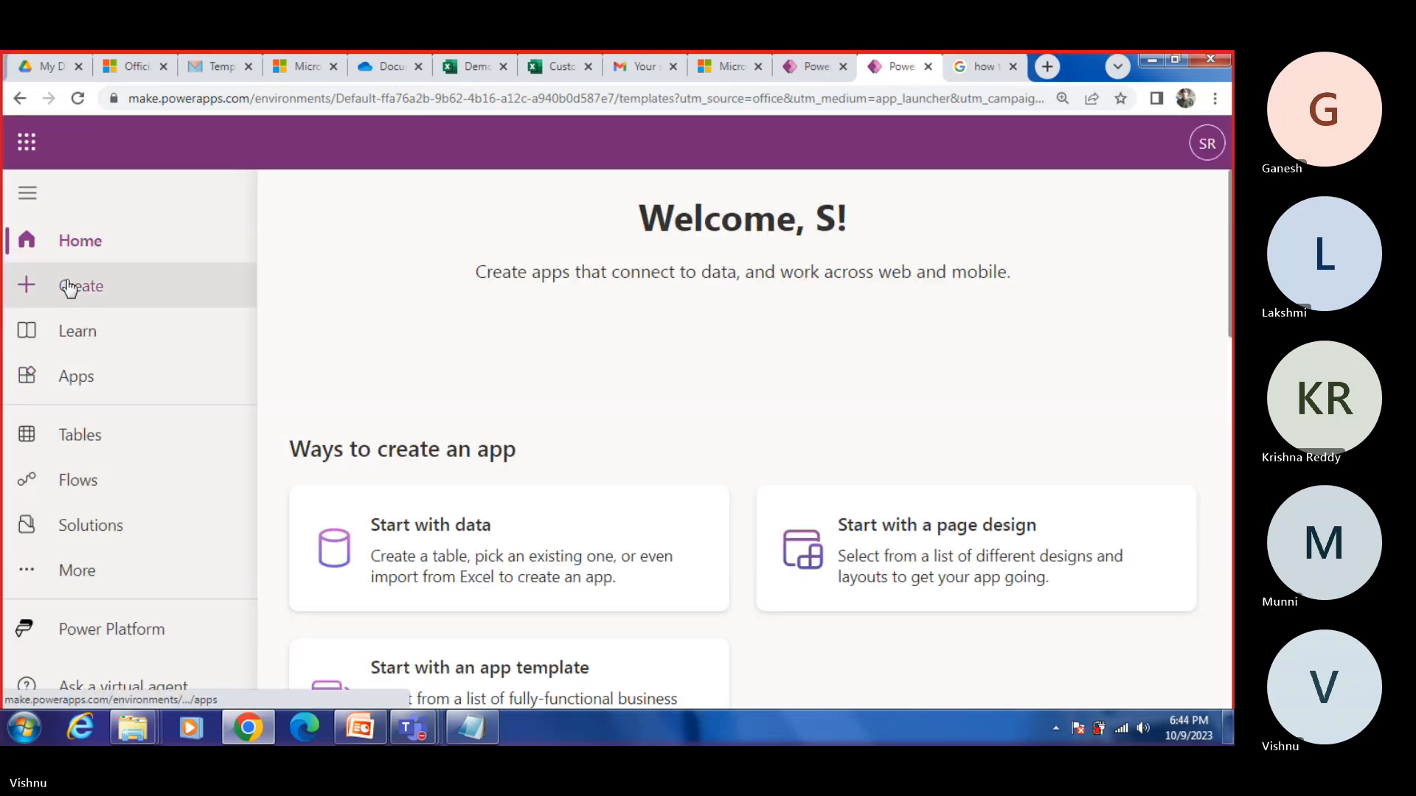
left_click(70, 288)
scroll(882, 483, "down", 5)
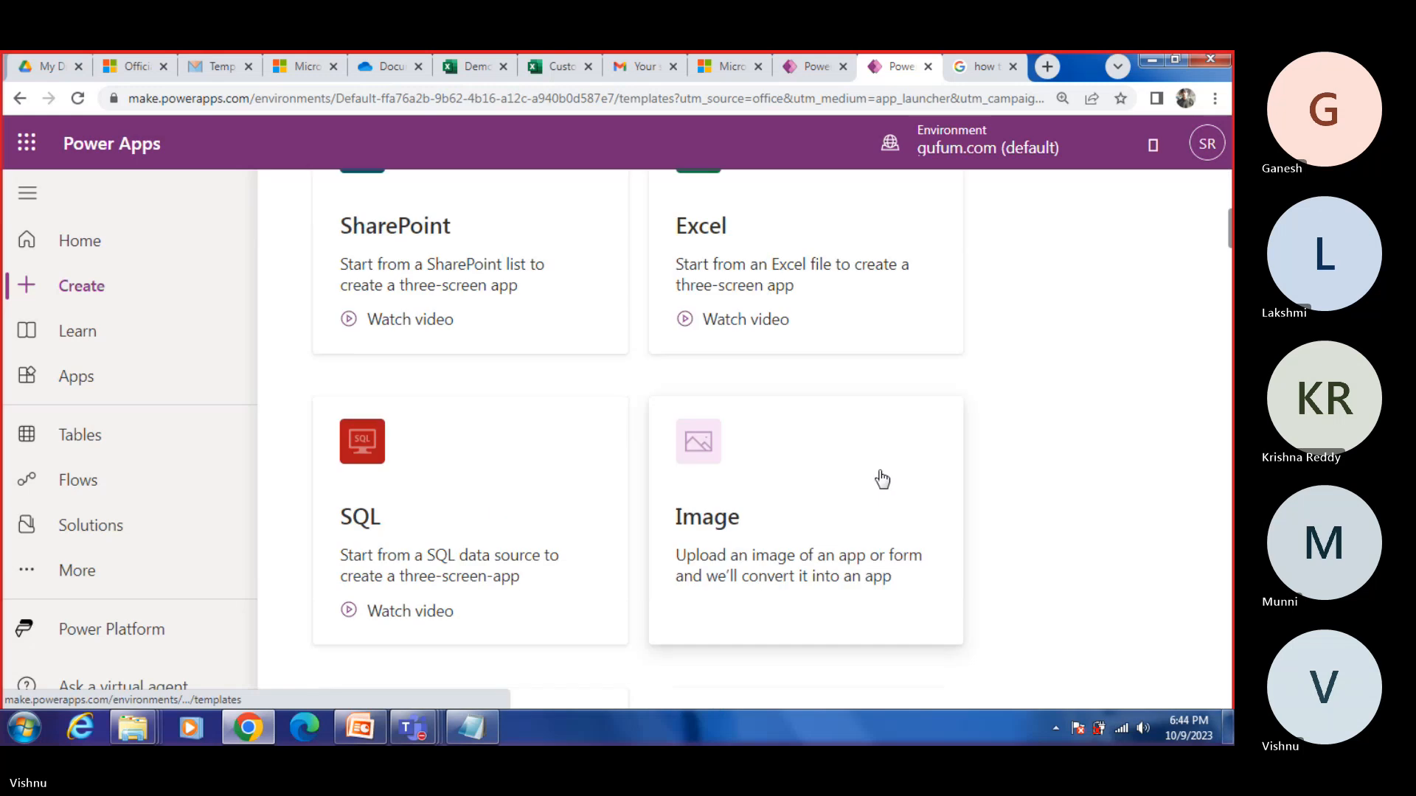
scroll(881, 479, "down", 5)
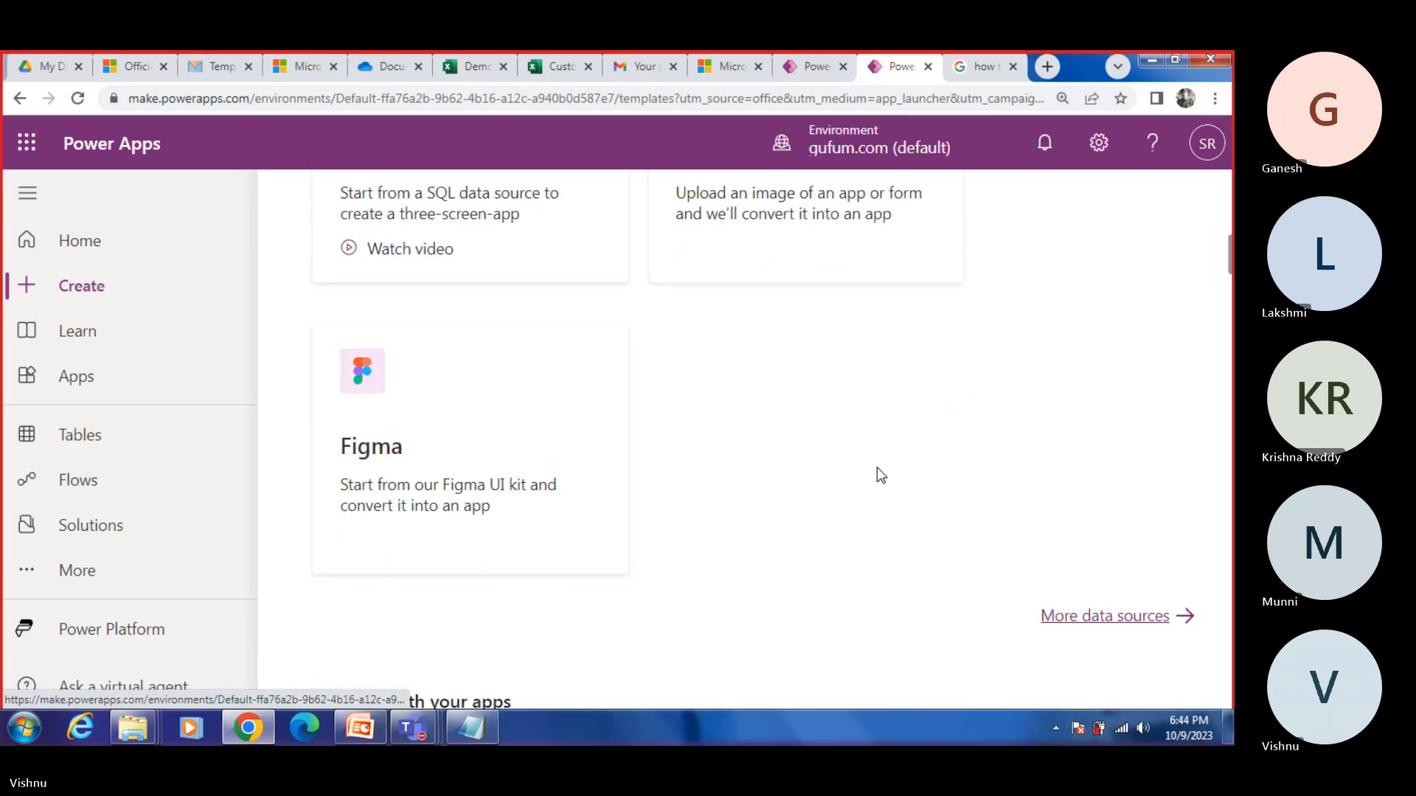
left_click(1051, 619)
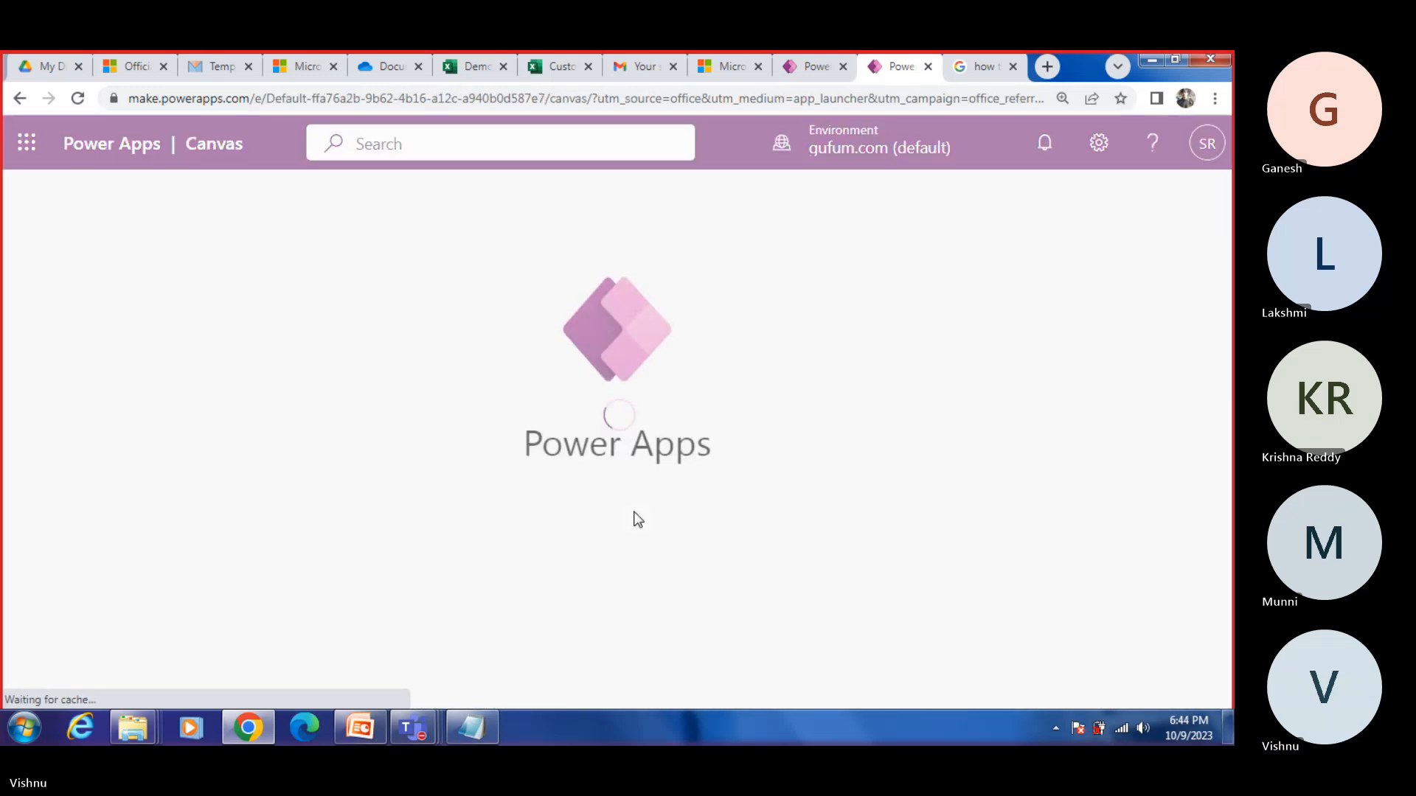
Step: Review the table data in the Demo workbook by selecting A1:C9, and return to the new Power Apps session
left_click(475, 69)
left_click(418, 488)
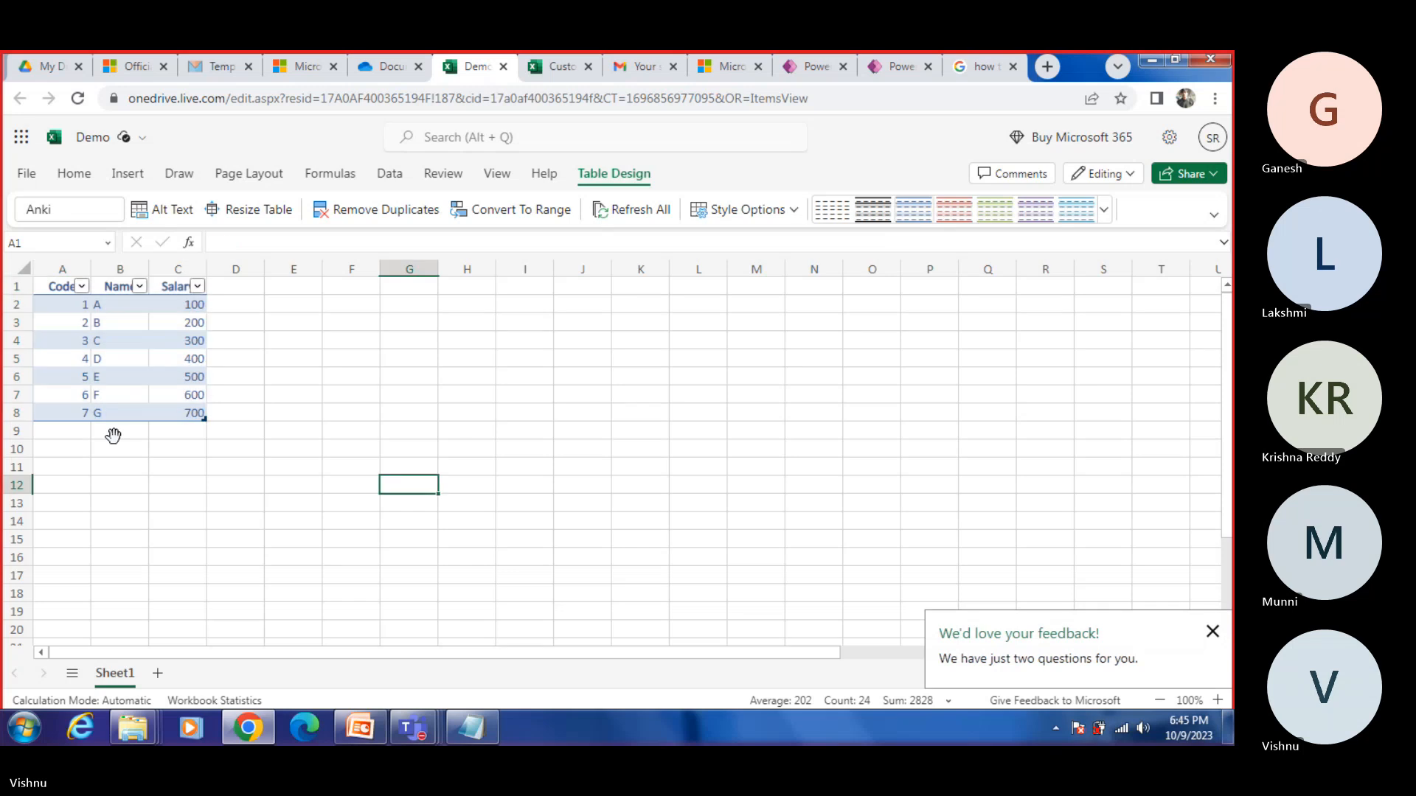
left_click_drag(49, 295, 193, 428)
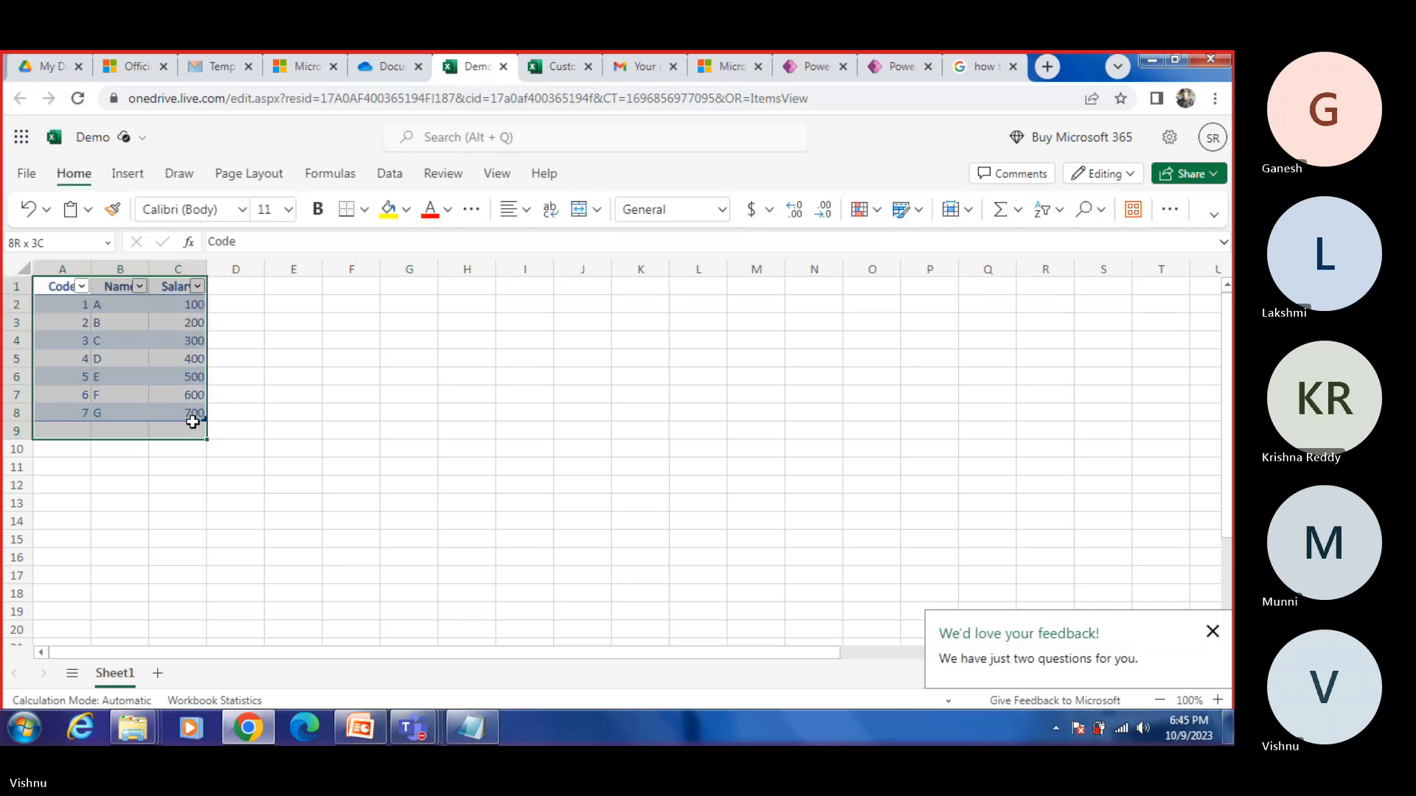
left_click(898, 67)
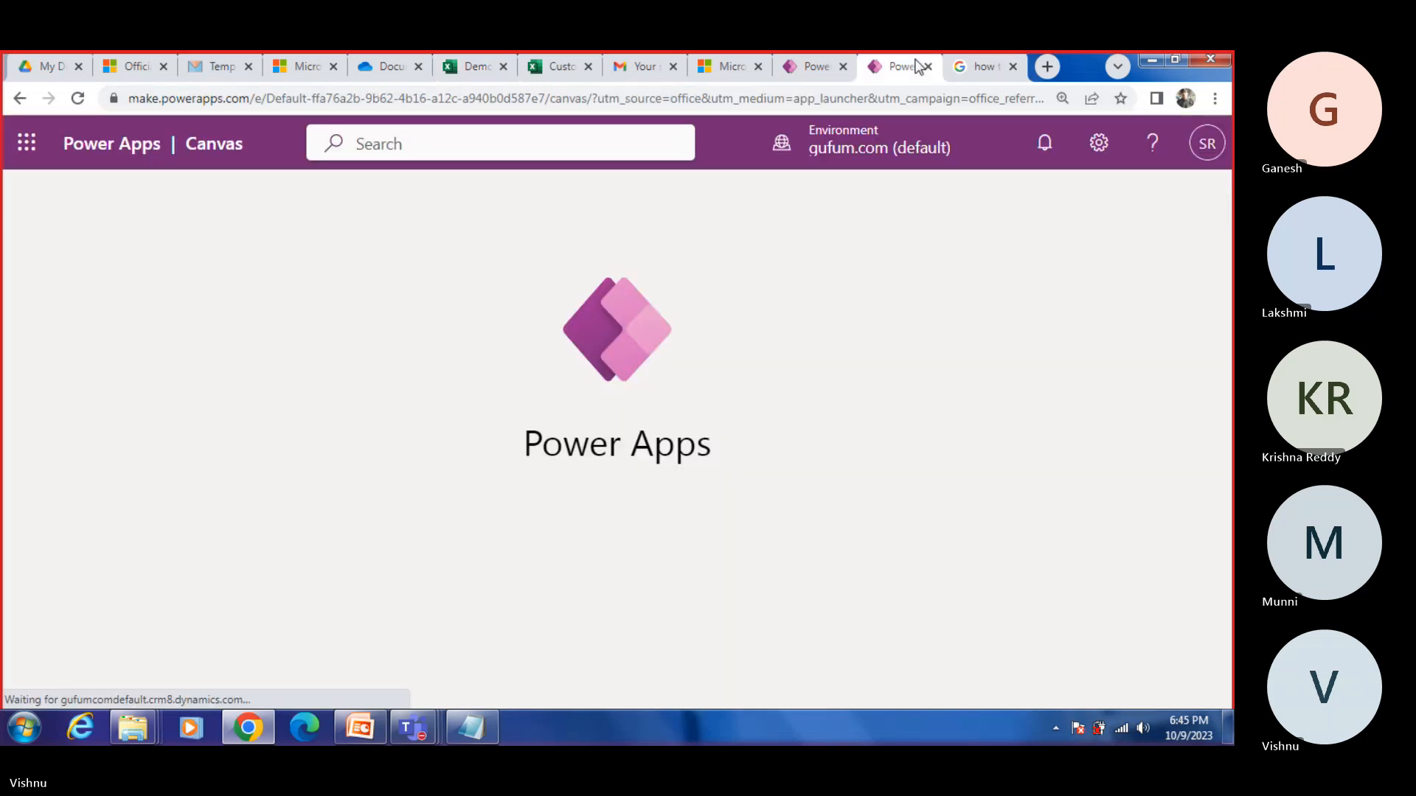
Step: Connect the new app to Table1 in Customers.xlsx from OneDrive's Documents folder and skip the studio welcome dialog
left_click(353, 395)
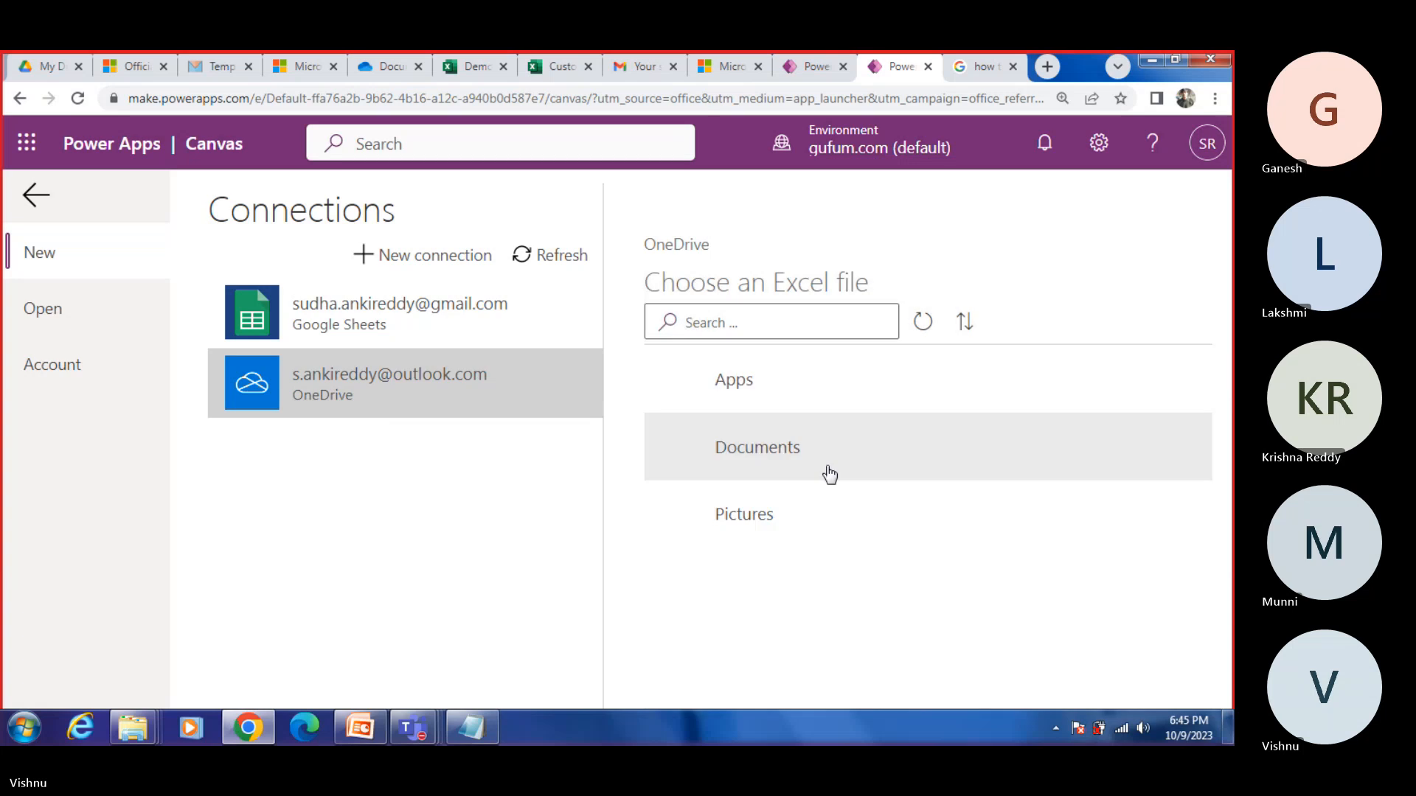
left_click(729, 467)
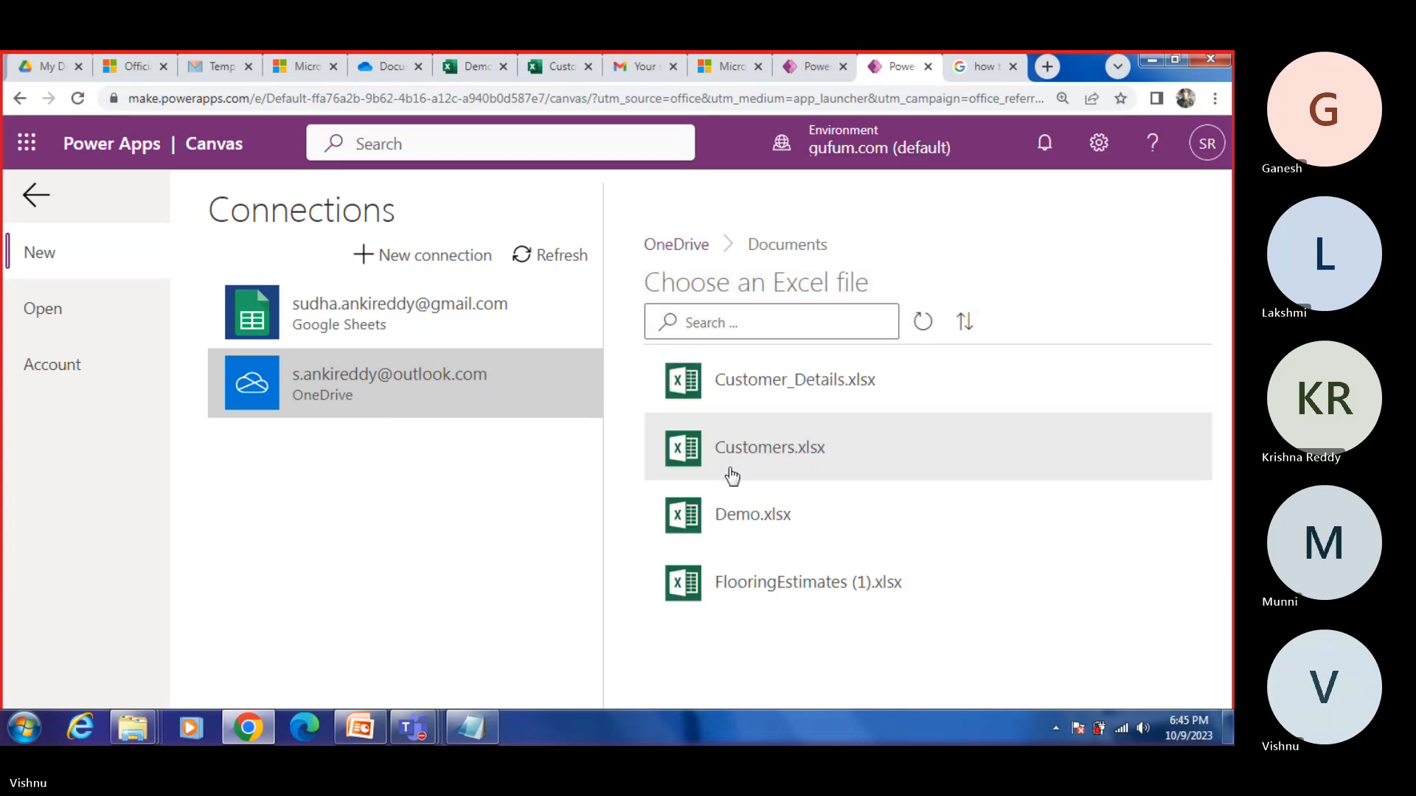
left_click(741, 468)
left_click(744, 347)
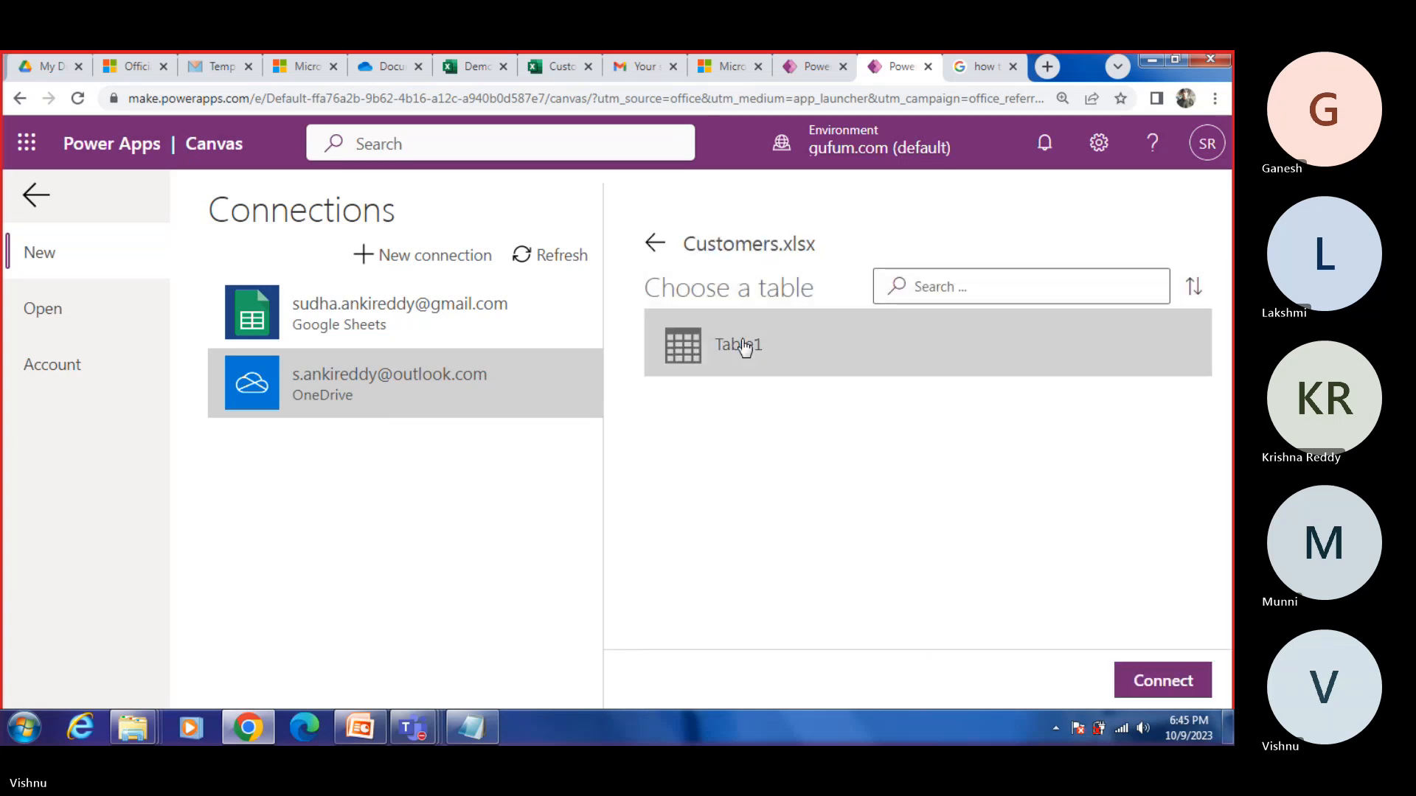
left_click(1128, 677)
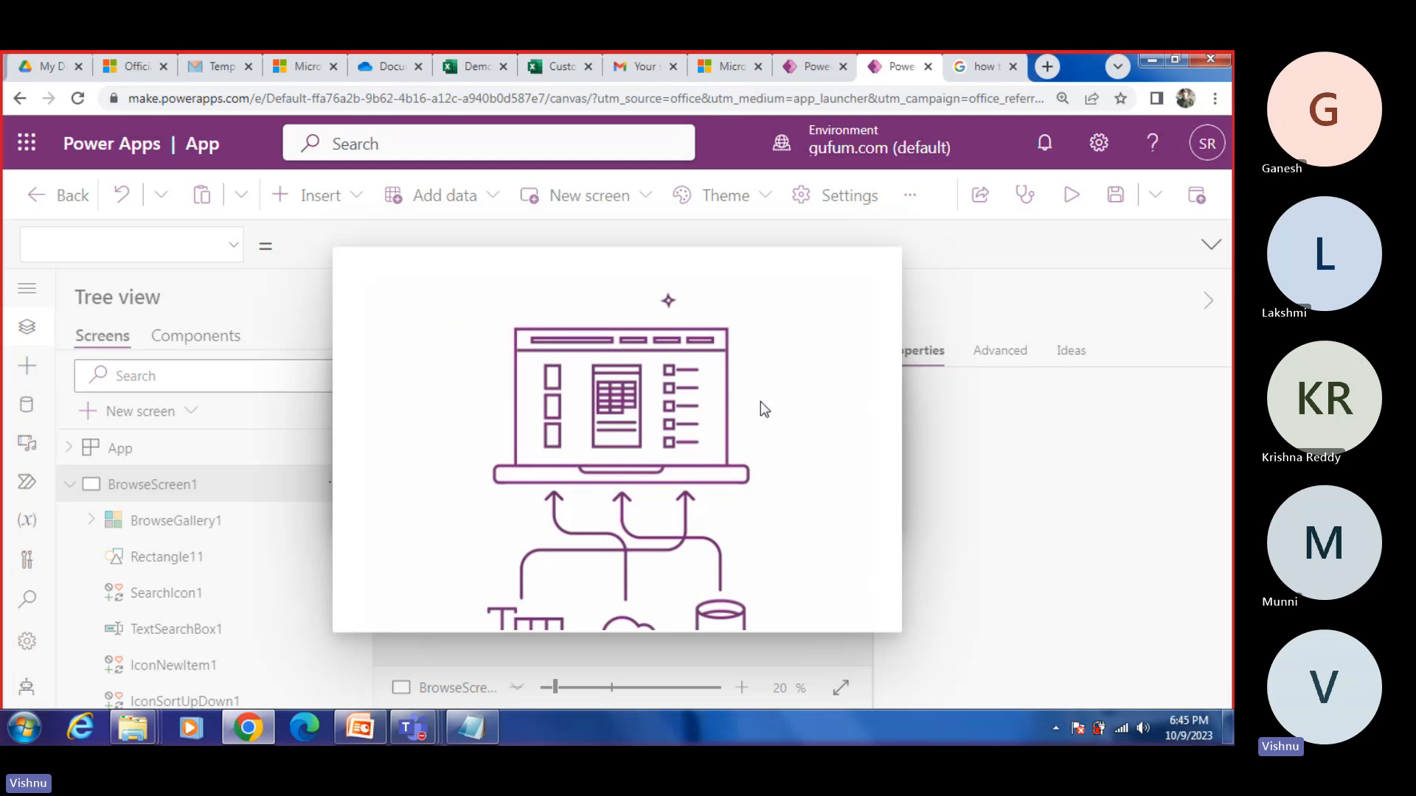
left_click(825, 542)
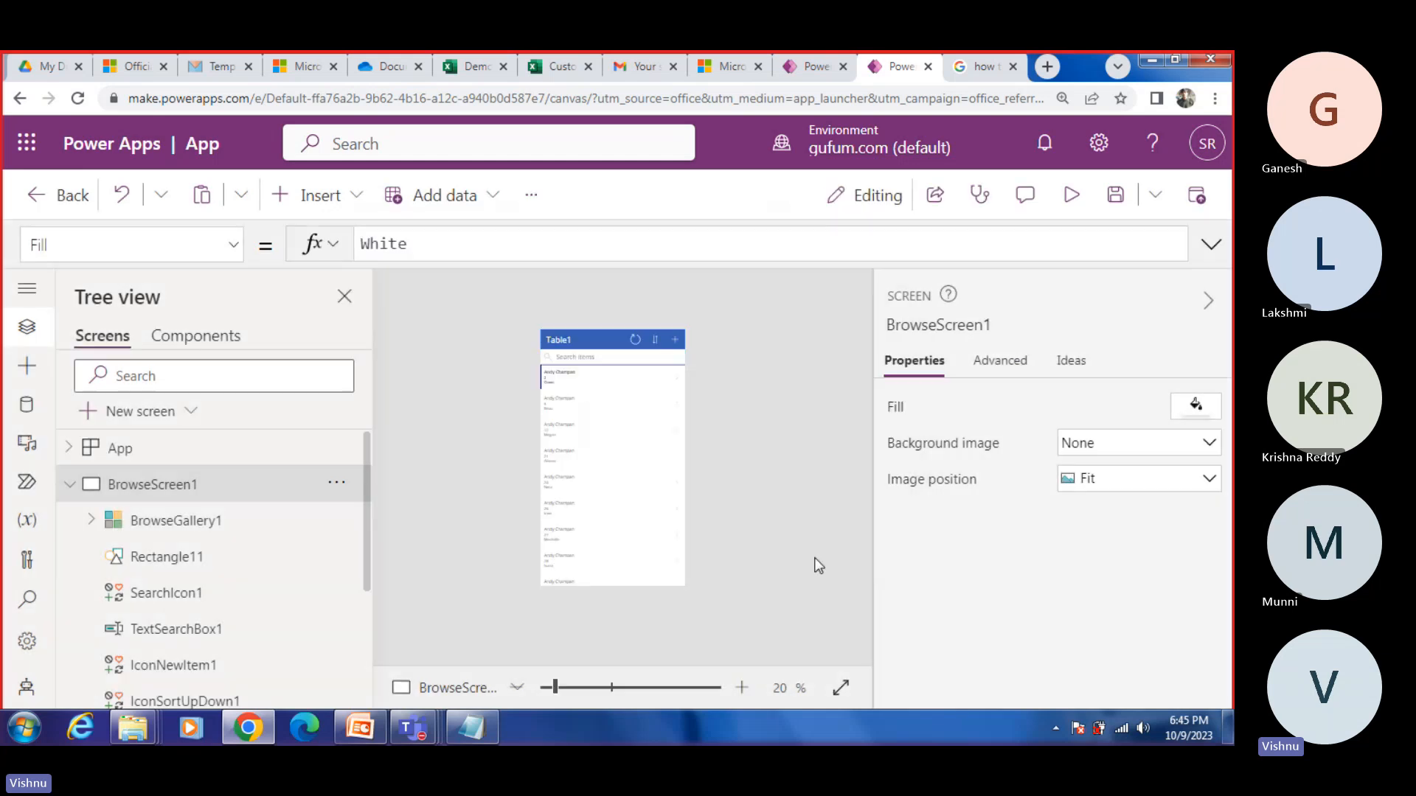
Step: Preview the Table1 app, view the third record's details and edit form without saving, and exit to the studio with BrowseScreen1 collapsed
left_click(1068, 197)
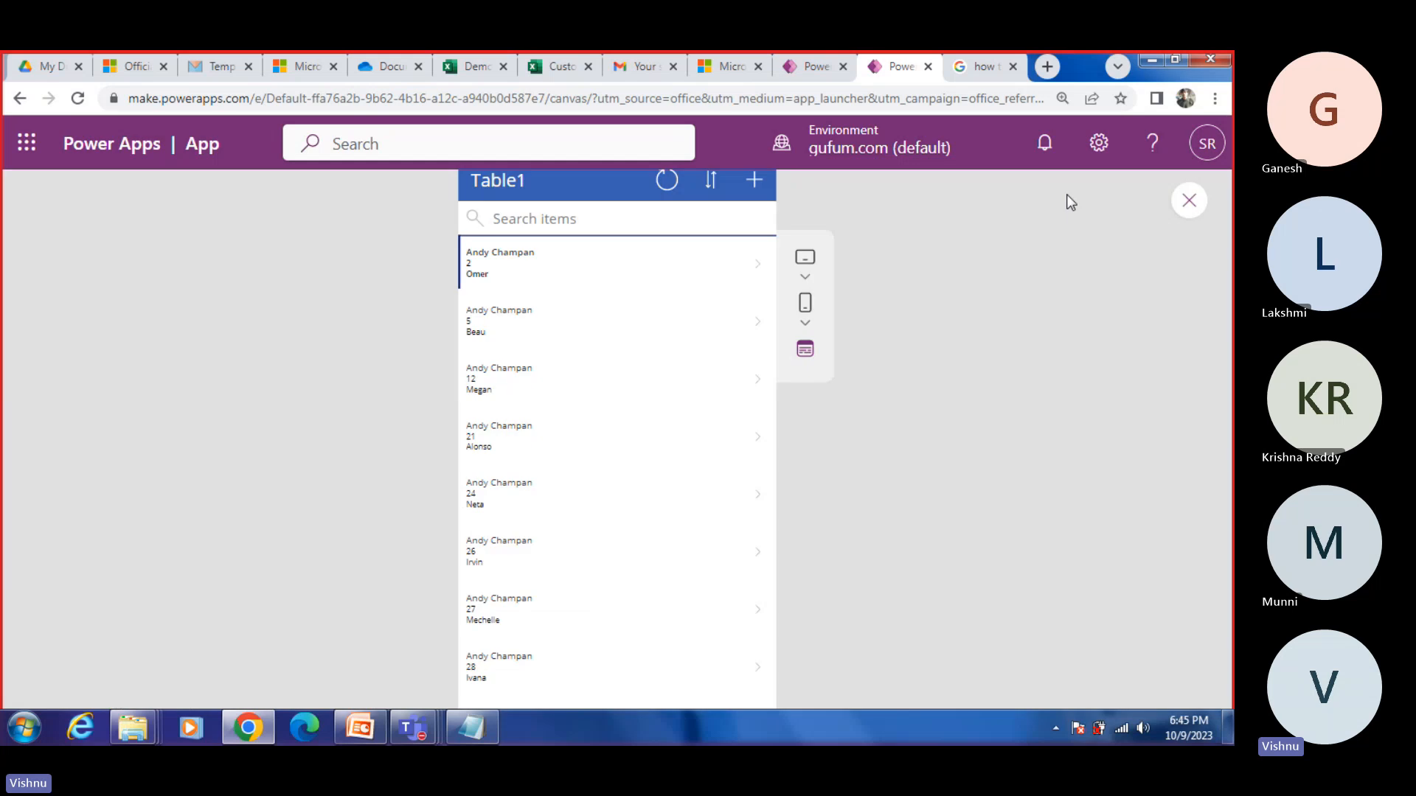
left_click(672, 407)
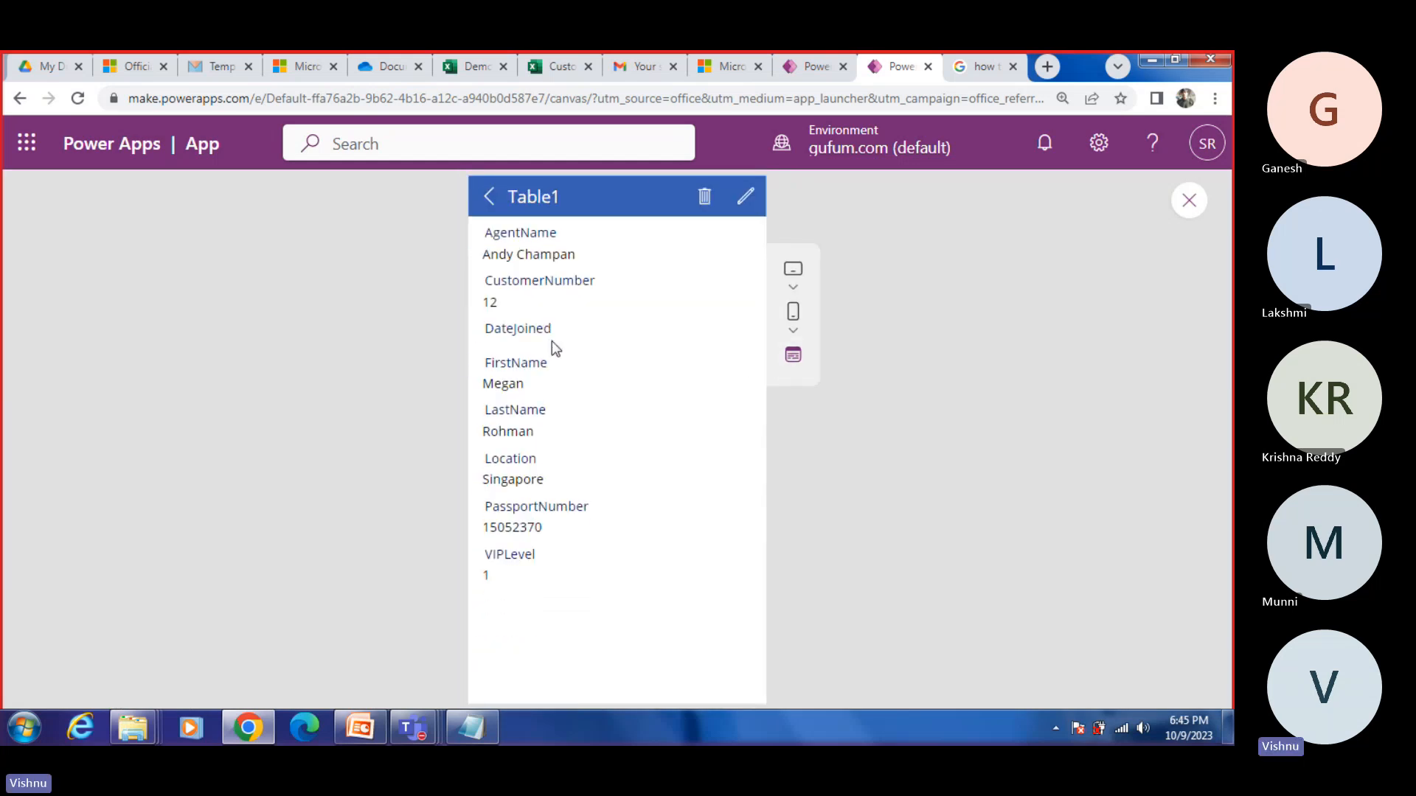
left_click(741, 205)
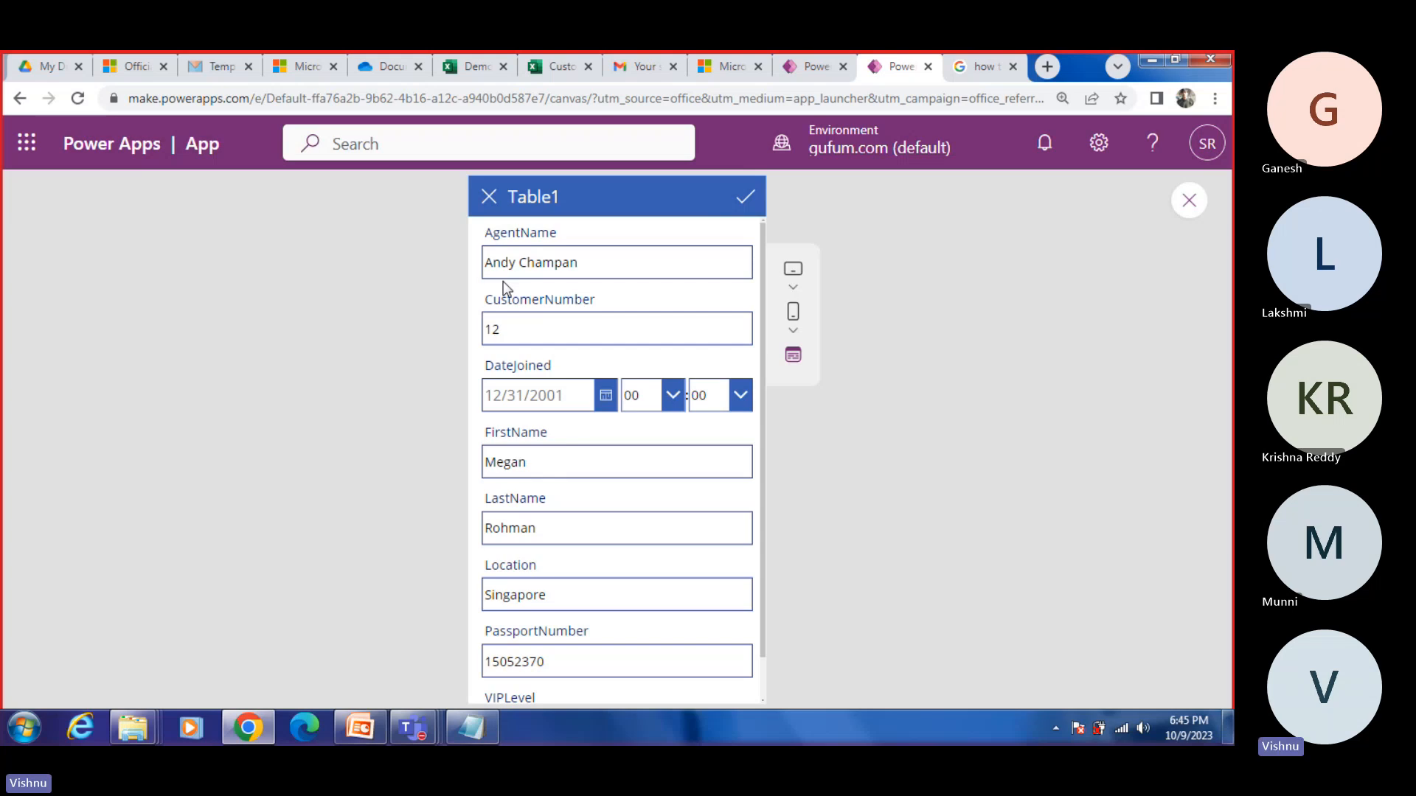
left_click_drag(493, 263, 614, 255)
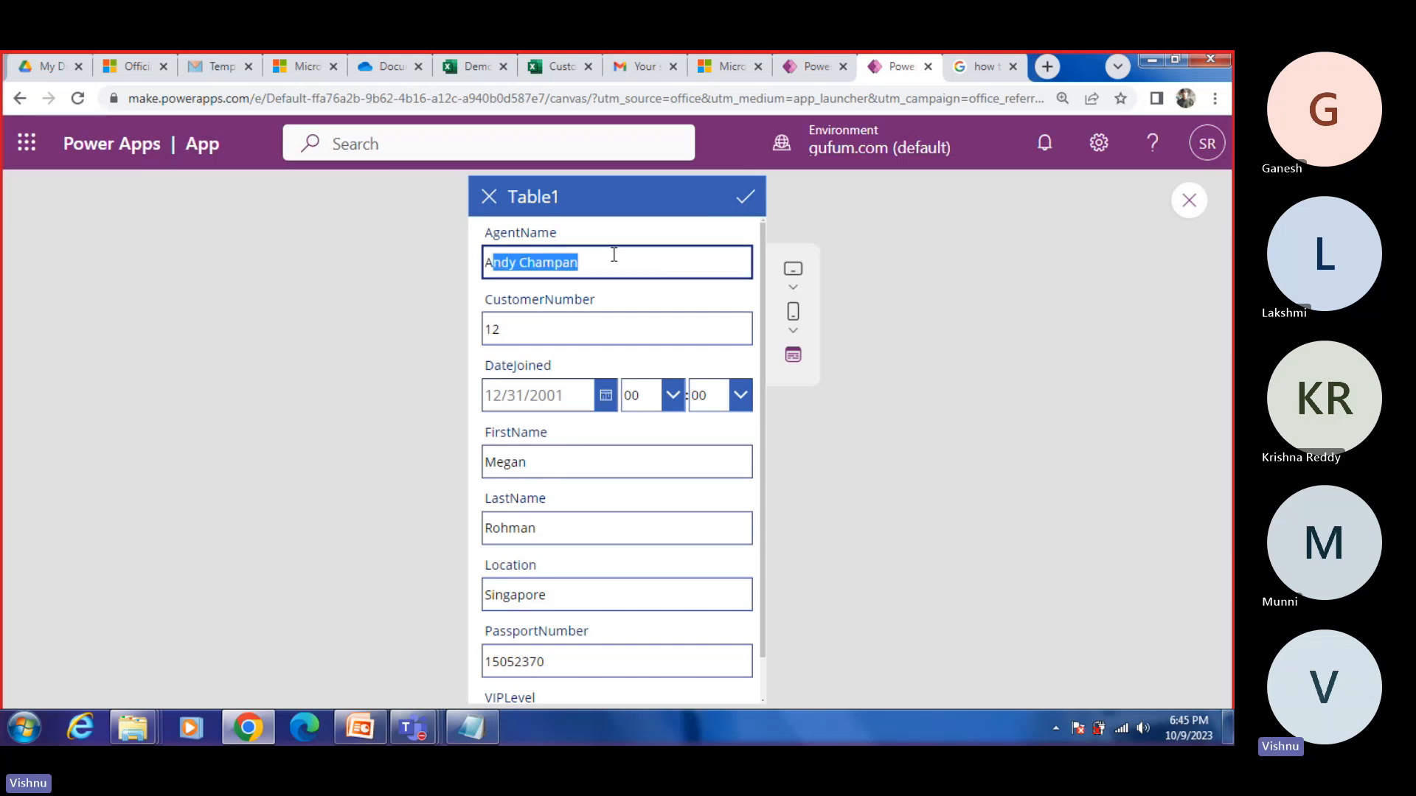
left_click(487, 196)
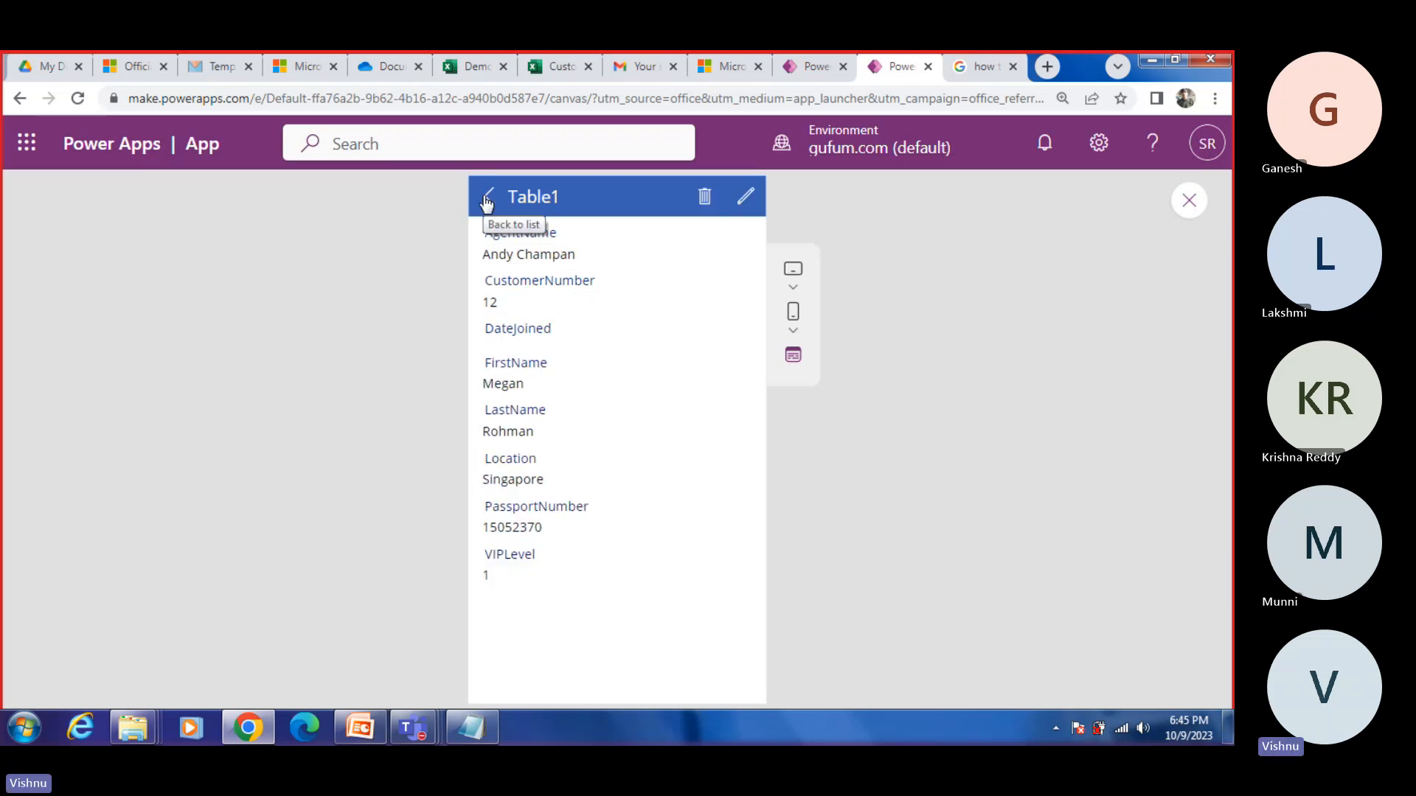
left_click(487, 199)
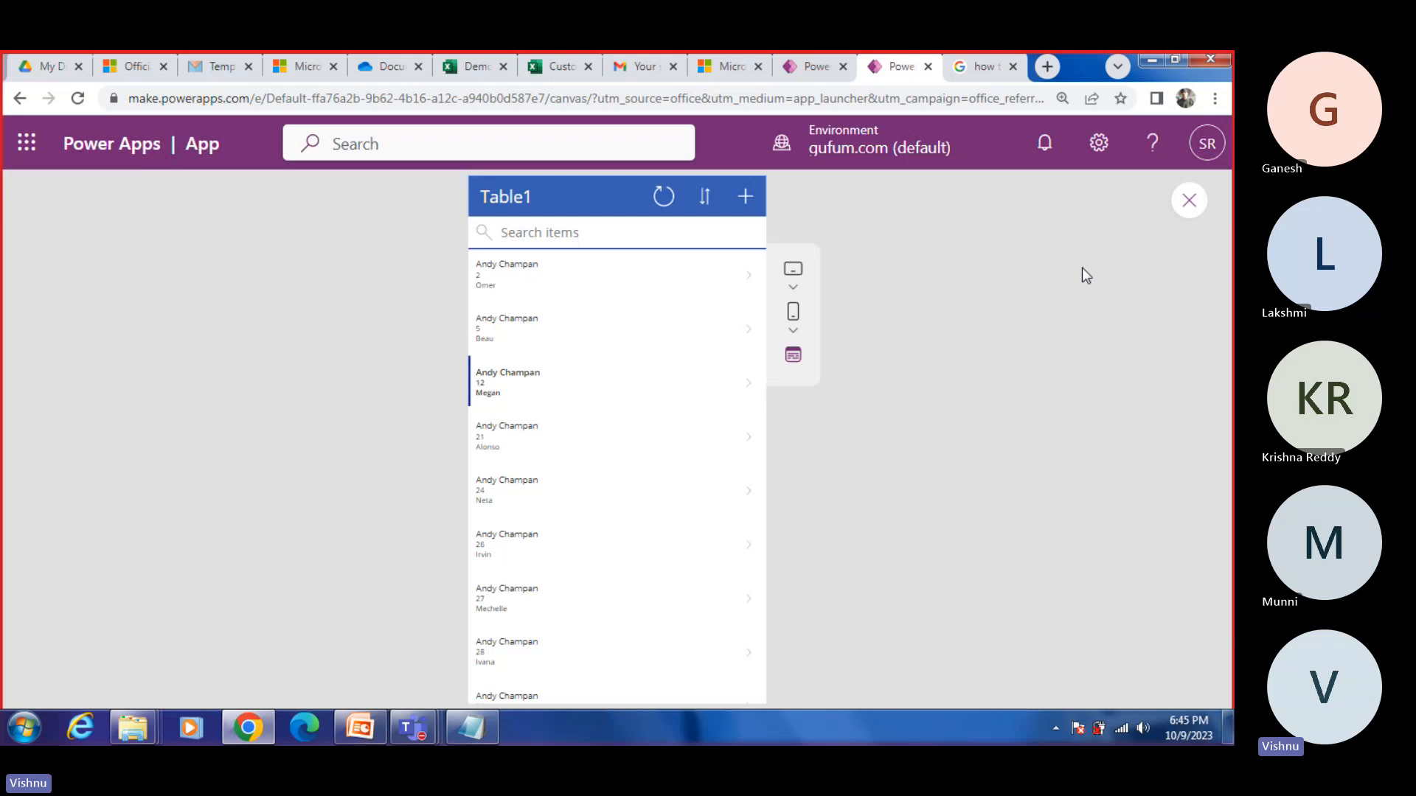
left_click(1190, 216)
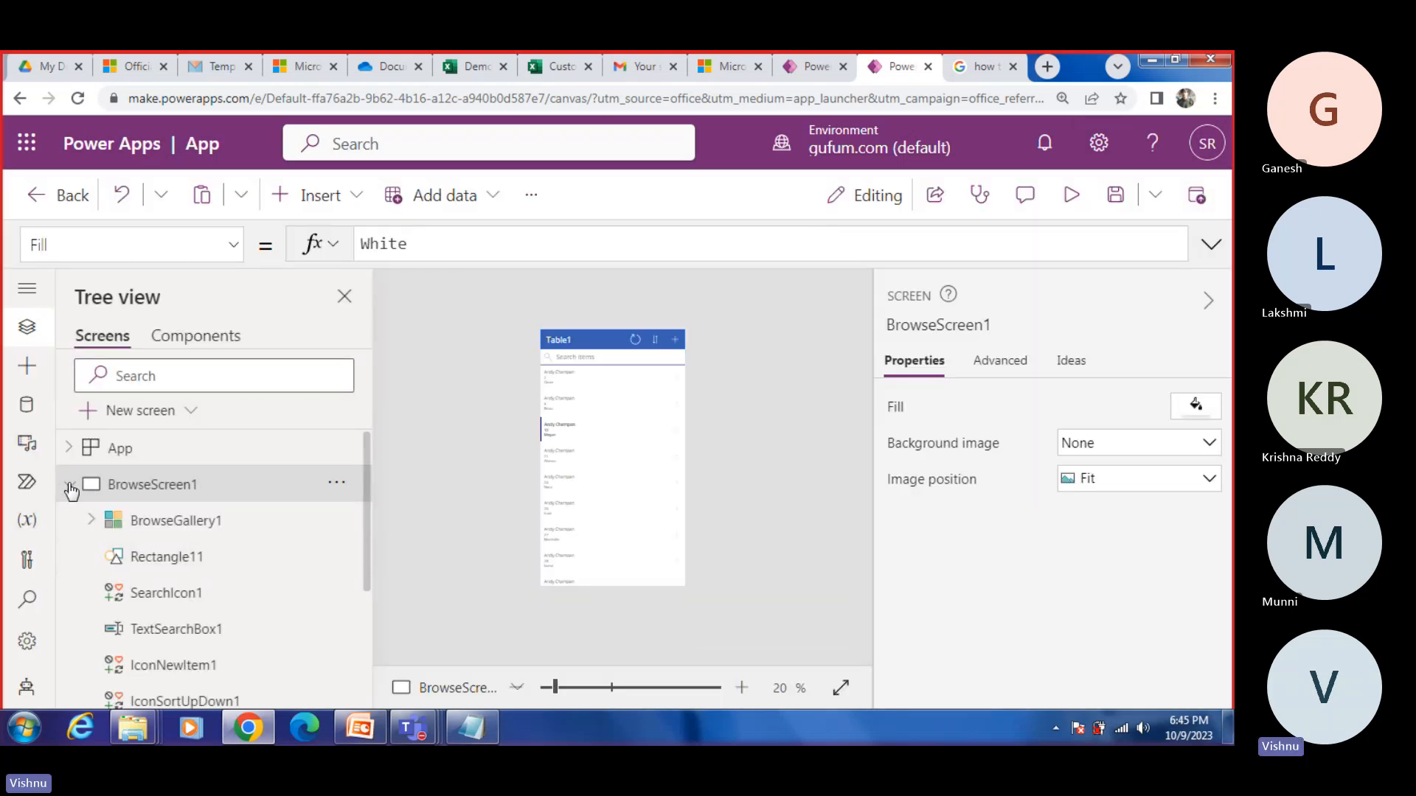
left_click(70, 487)
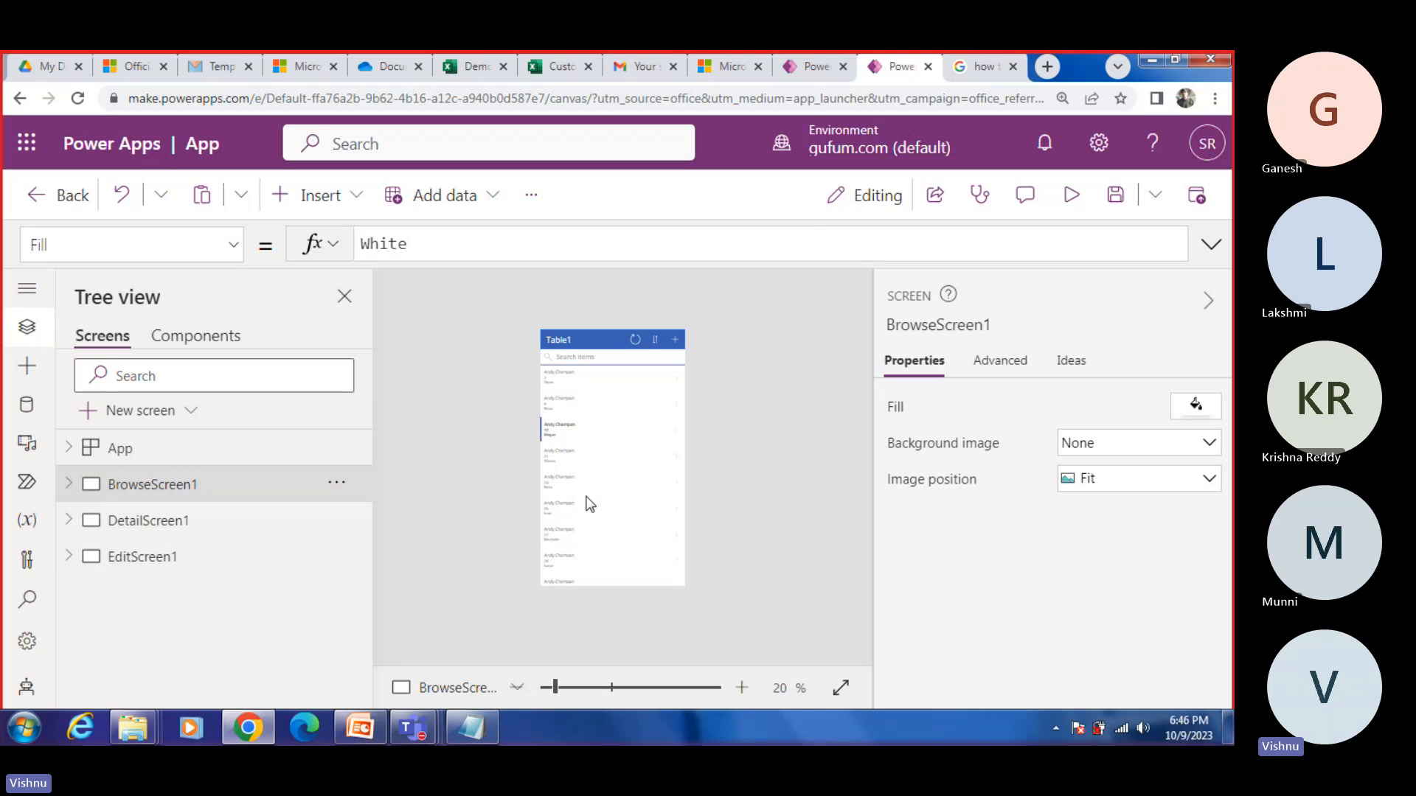
Step: Switch to the Power Apps Basics presentation in PowerPoint and show the Today's Agenda slide
left_click(360, 728)
scroll(91, 382, "up", 10)
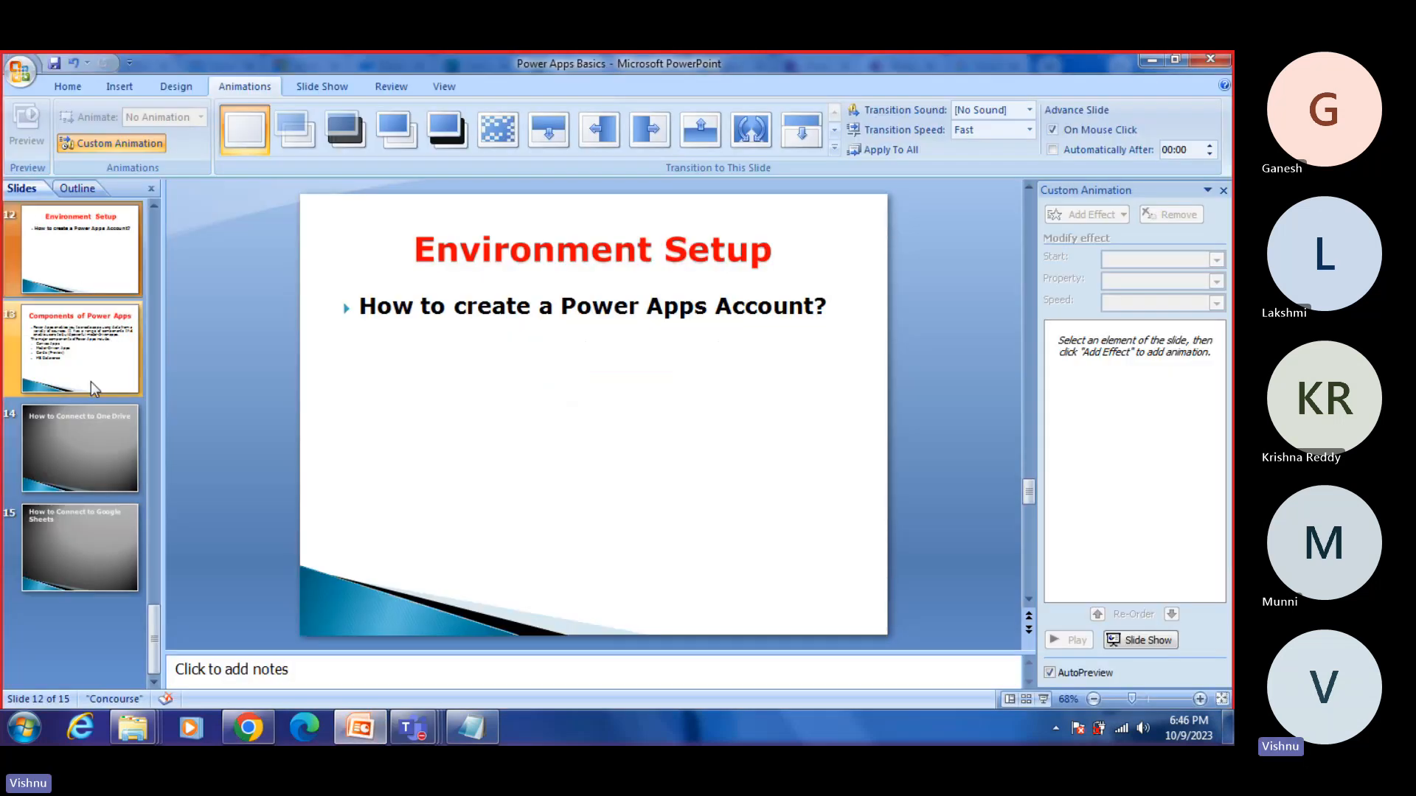
left_click(77, 284)
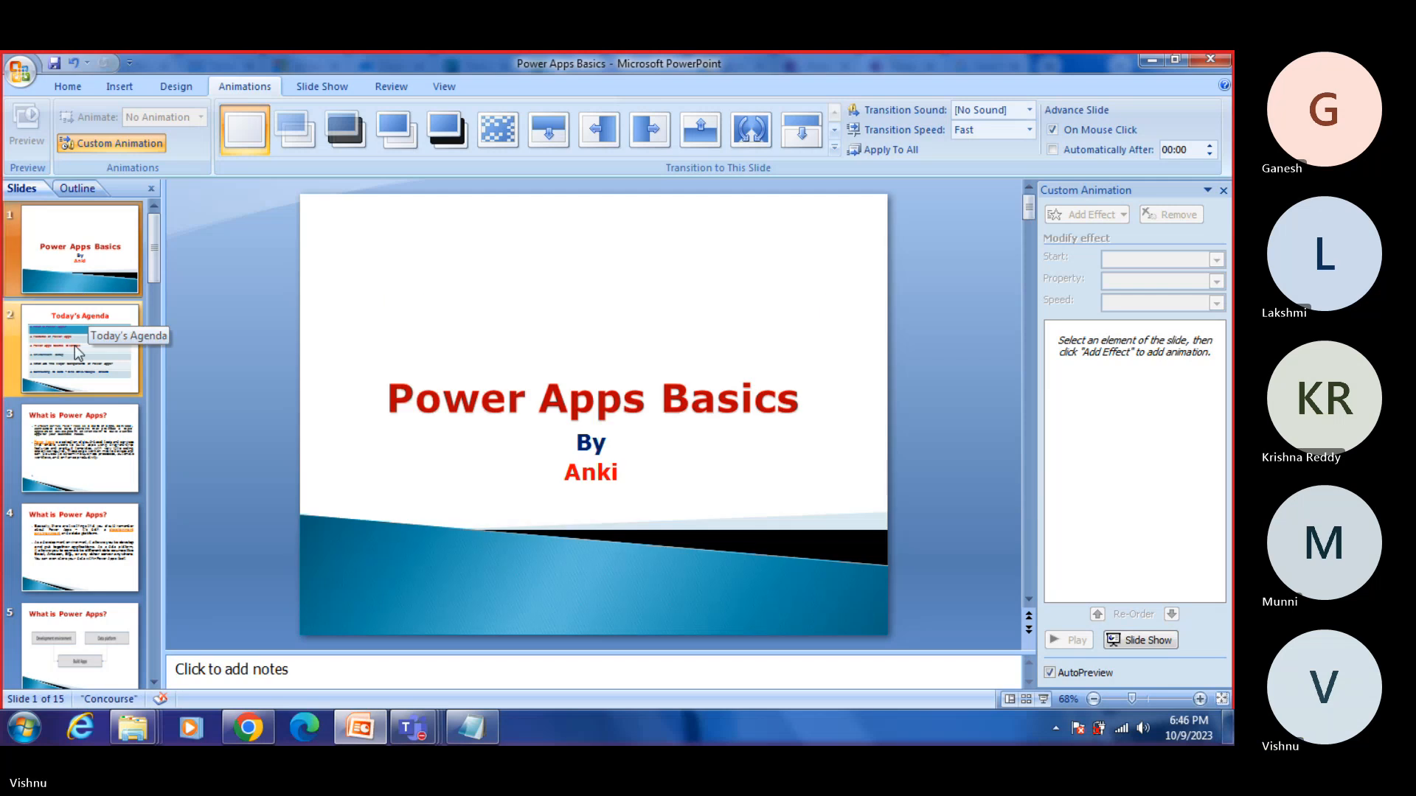
left_click(82, 335)
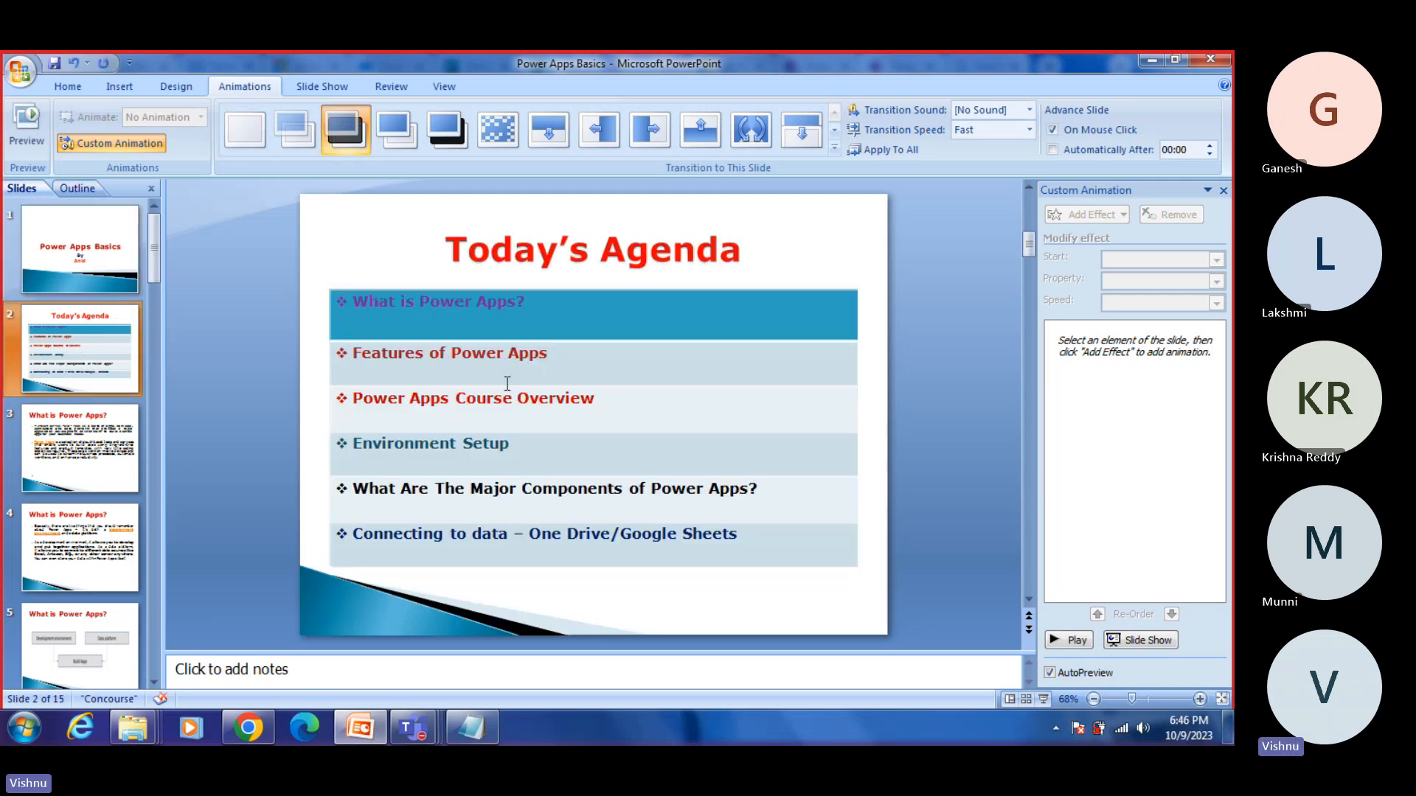